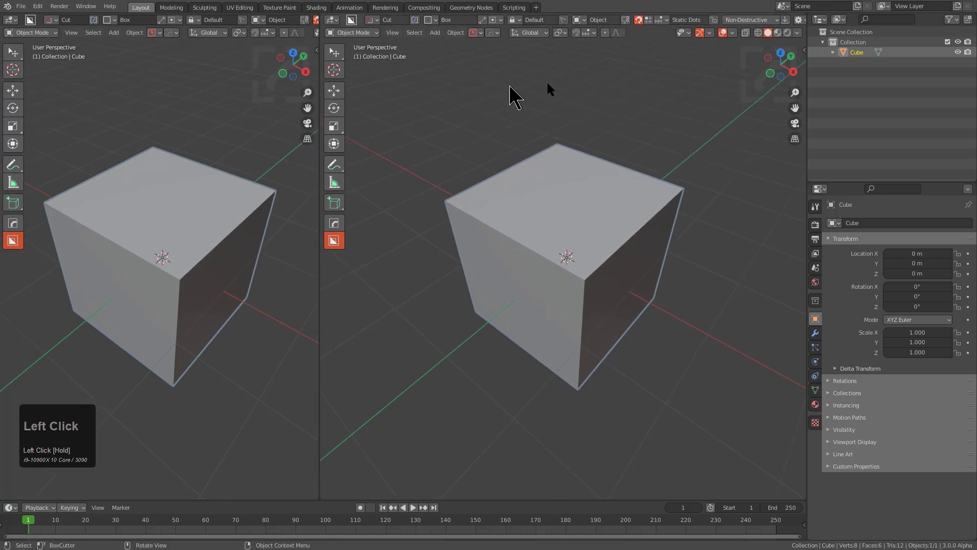
# Change the smaller of the two viewports into an Image Editor and load the shackle hook reference image into it
pyautogui.click(10, 20)
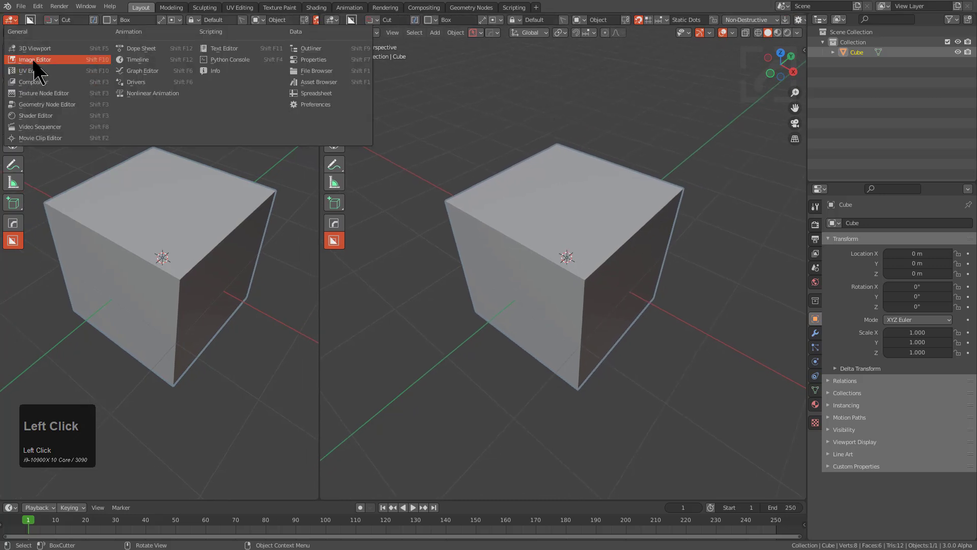
pyautogui.click(37, 64)
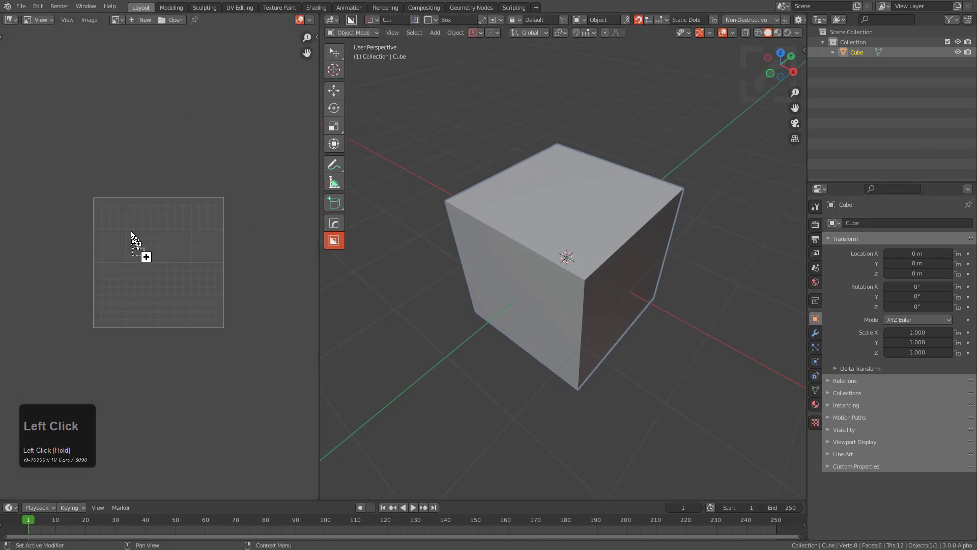
pyautogui.moveTo(131, 235); pyautogui.dragTo(146, 235)
pyautogui.scroll(-2, 147, 236)
pyautogui.moveTo(148, 235); pyautogui.dragTo(191, 249, button='middle')
pyautogui.scroll(-1, 169, 246)
pyautogui.scroll(2, 163, 260)
pyautogui.scroll(-2, 189, 247)
pyautogui.scroll(1, 200, 249)
# Delete the default cube from the scene
pyautogui.moveTo(510, 254); pyautogui.dragTo(566, 272, button='middle')
pyautogui.press('x')
pyautogui.click(604, 275)
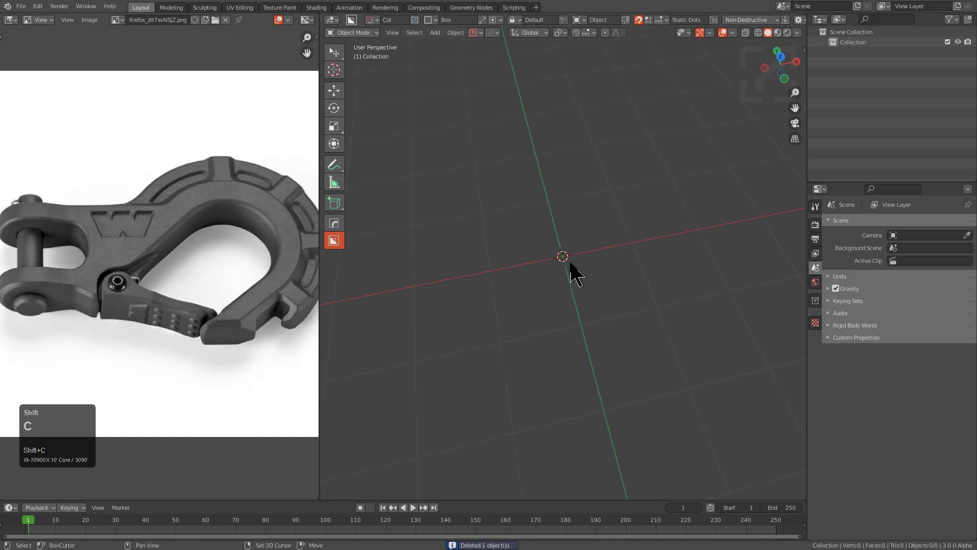
# Add a plane mesh and view it from the top in orthographic projection
pyautogui.hotkey('shift', 'a')
pyautogui.moveTo(571, 263)
pyautogui.click(613, 283)
pyautogui.scroll(3, 594, 285)
pyautogui.moveTo(593, 285); pyautogui.dragTo(591, 308, button='middle')
pyautogui.press('KP_5')
pyautogui.scroll(-2, 619, 304)
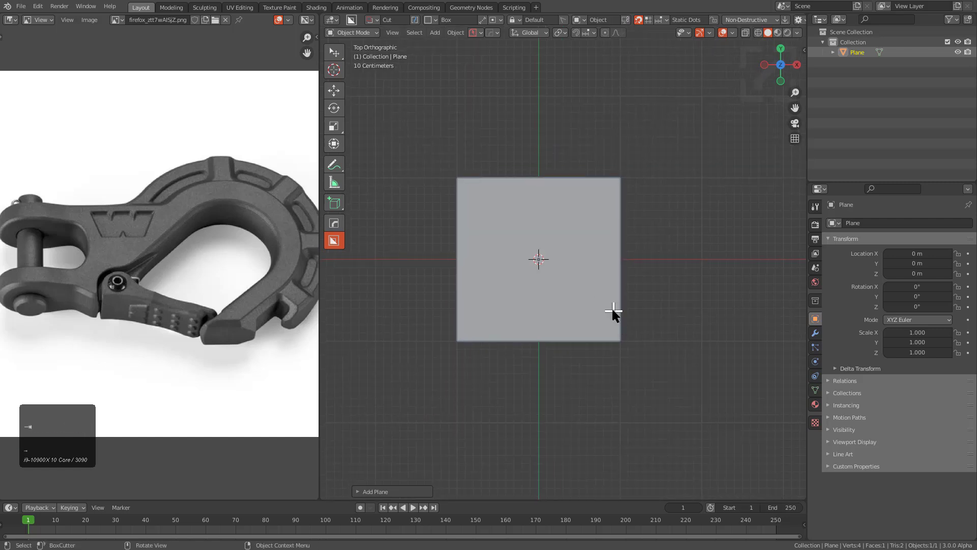
# In Edit Mode, scale the plane along X into a wider rectangle
pyautogui.press('Tab')
pyautogui.press('s')
pyautogui.press('x')
pyautogui.click(653, 316)
# Select the rectangle's right edge and snap the 3D cursor to its midpoint
pyautogui.keyDown('shift'); pyautogui.scroll(-1, 630, 278); pyautogui.keyUp('shift')
pyautogui.press('2')
pyautogui.click(648, 267)
pyautogui.hotkey('shift', 's')
pyautogui.click(729, 260)
# Add a circle at the 3D cursor within the same mesh and scale it up by about 1.57
pyautogui.hotkey('shift', 'a')
pyautogui.moveTo(655, 239)
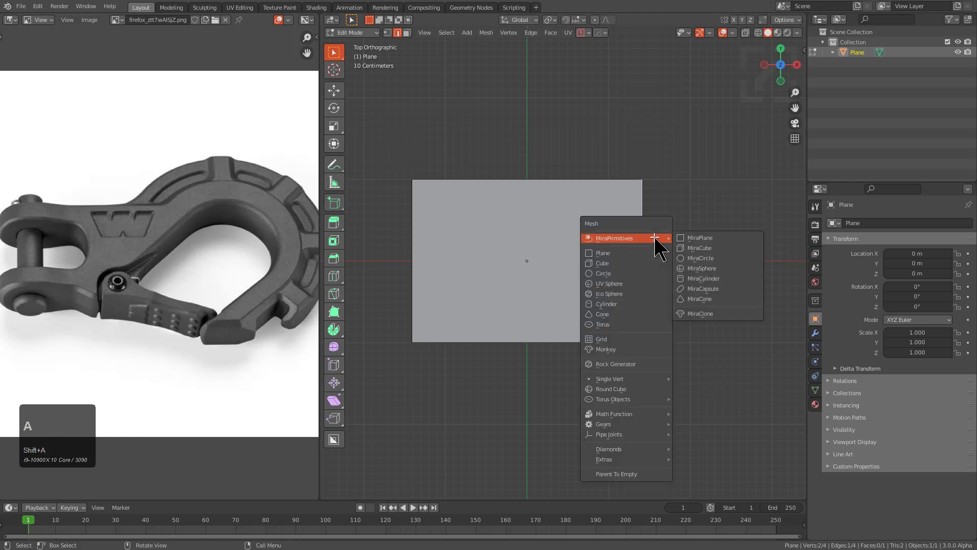
pyautogui.click(613, 273)
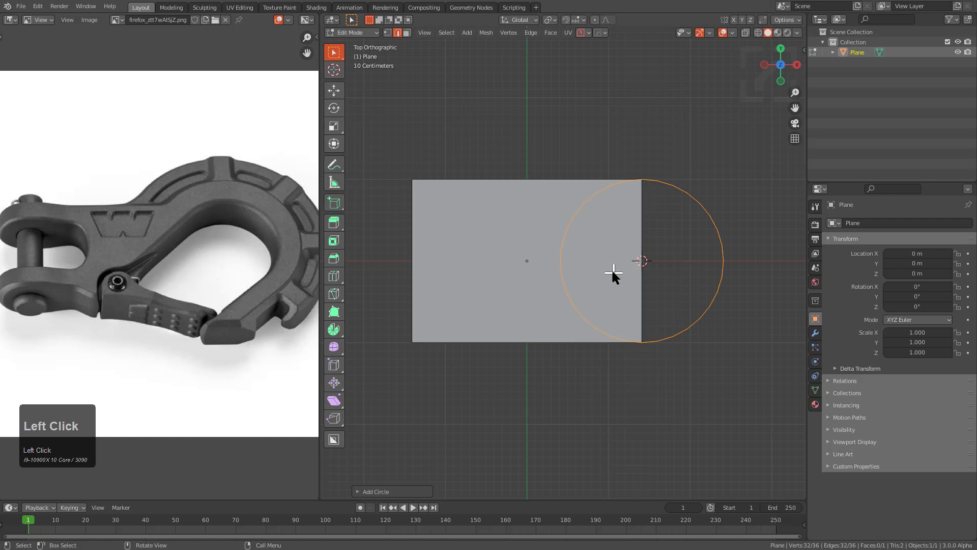
pyautogui.press('s')
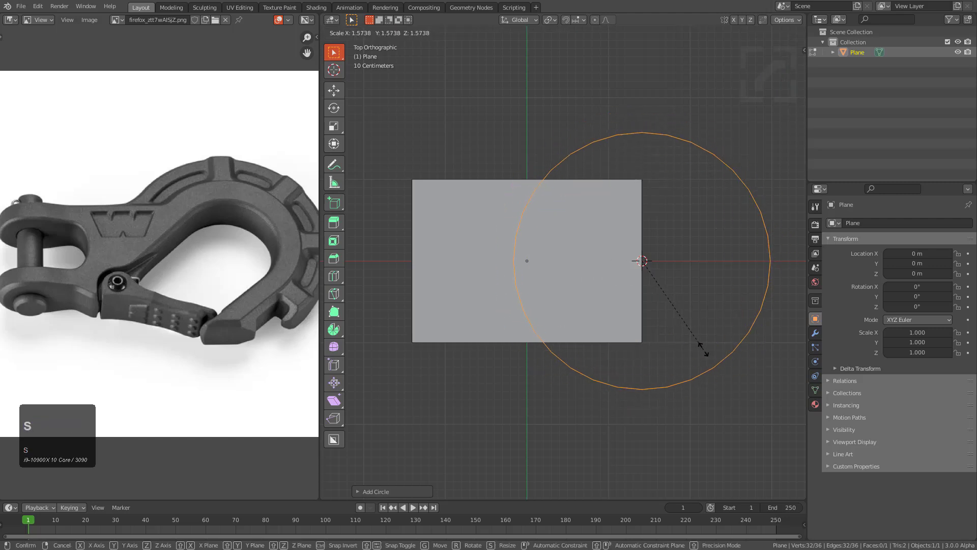
pyautogui.click(703, 349)
pyautogui.keyDown('shift'); pyautogui.moveTo(645, 361); pyautogui.dragTo(659, 327, button='middle'); pyautogui.keyUp('shift')
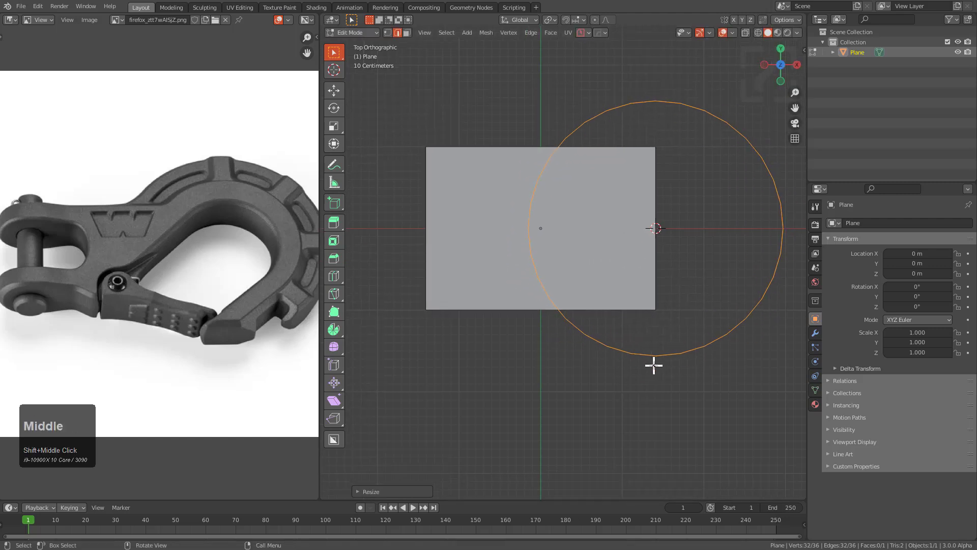
# Delete the bottom vertices of the circle to open a gap below the rectangle
pyautogui.press('1')
pyautogui.click(621, 348)
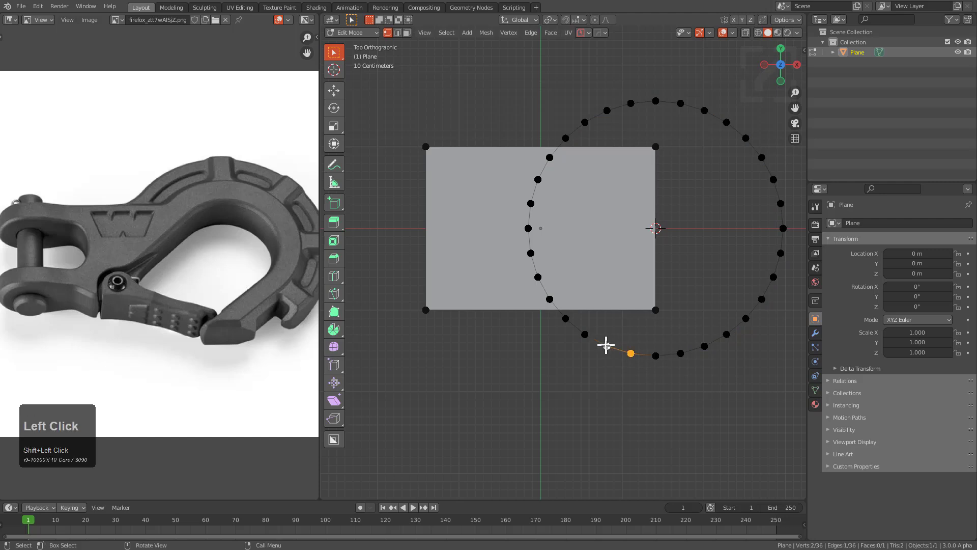
pyautogui.press('x')
pyautogui.click(606, 345)
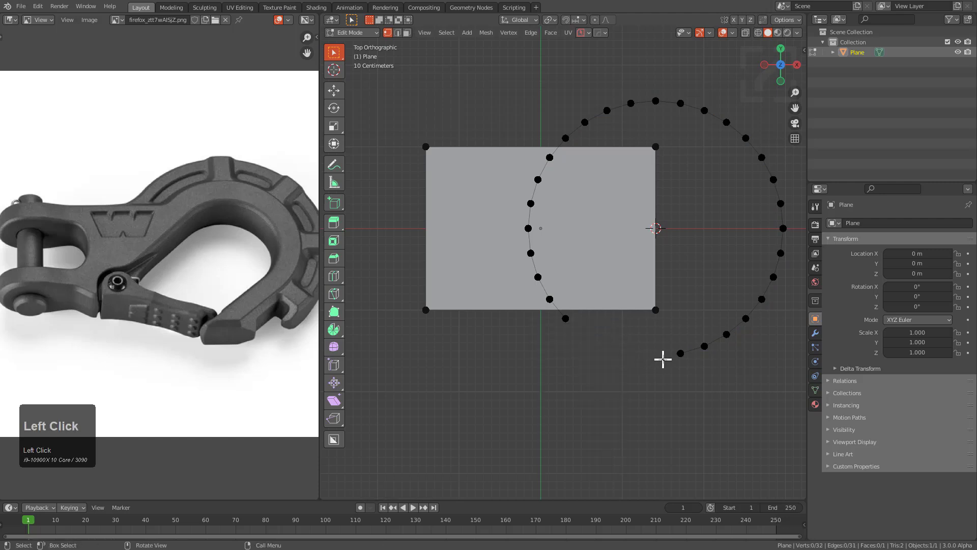
pyautogui.press('x')
pyautogui.click(664, 360)
# Try to remove more vertices from the arc's lower right and extrude its new end, and undo the removal
pyautogui.click(686, 345)
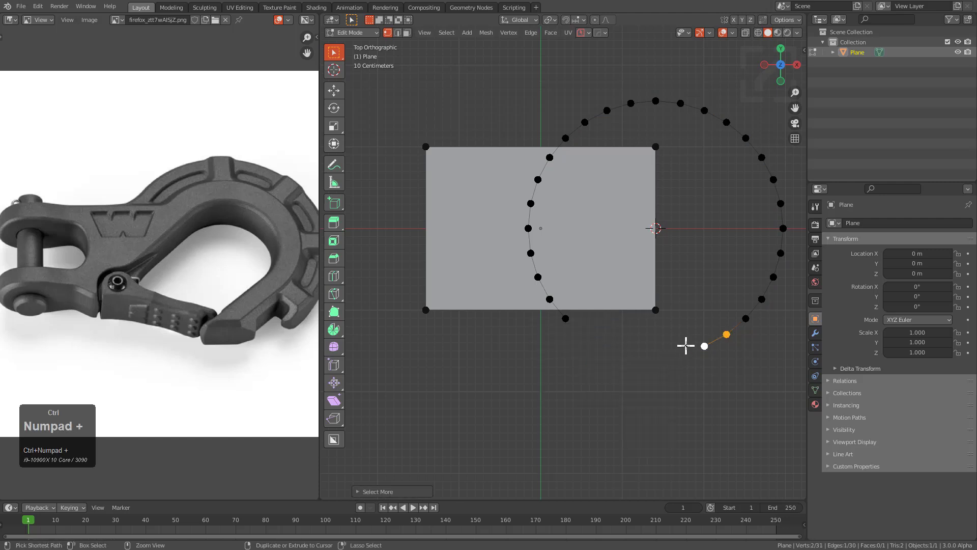
pyautogui.press('x')
pyautogui.click(691, 352)
pyautogui.click(775, 258)
pyautogui.press('e')
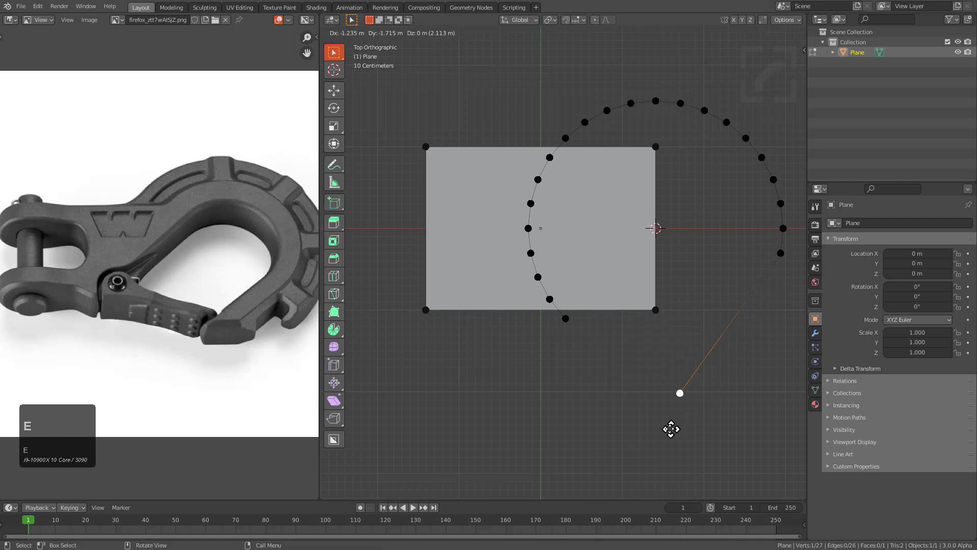
pyautogui.rightClick(663, 439)
pyautogui.hotkey('ctrl', 'z')
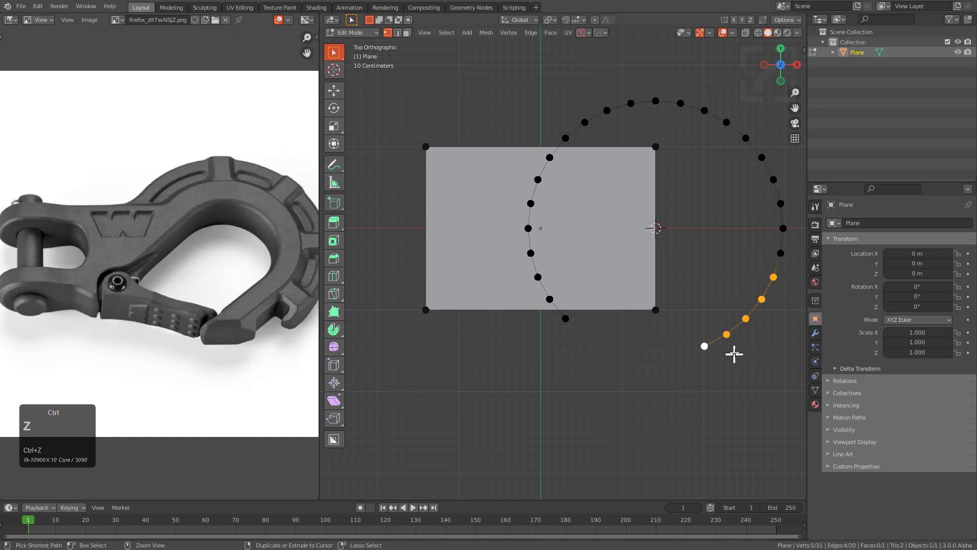
# Delete four vertices at the arc's lower right end and extrude its end vertex diagonally down-left to form the hook's tip
pyautogui.press('x')
pyautogui.click(703, 346)
pyautogui.click(771, 280)
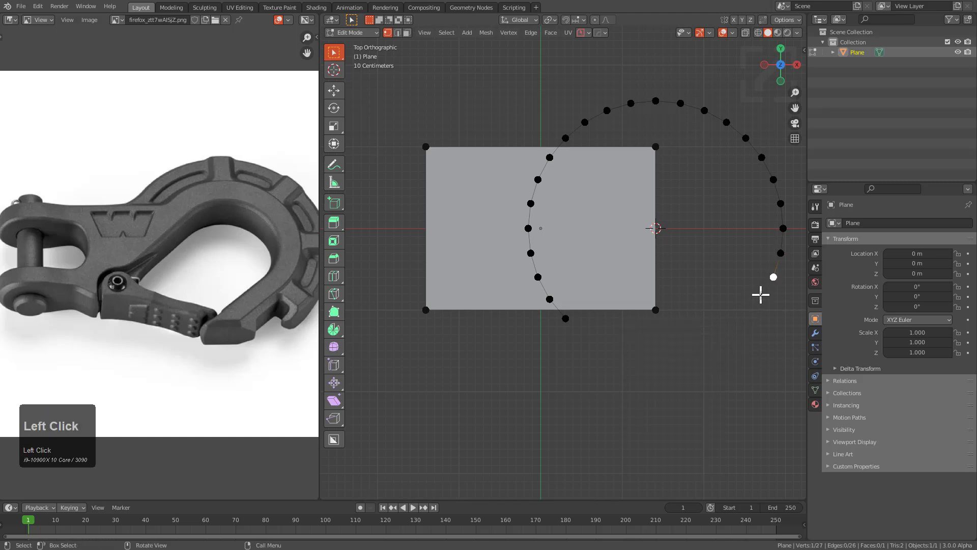
pyautogui.press('e')
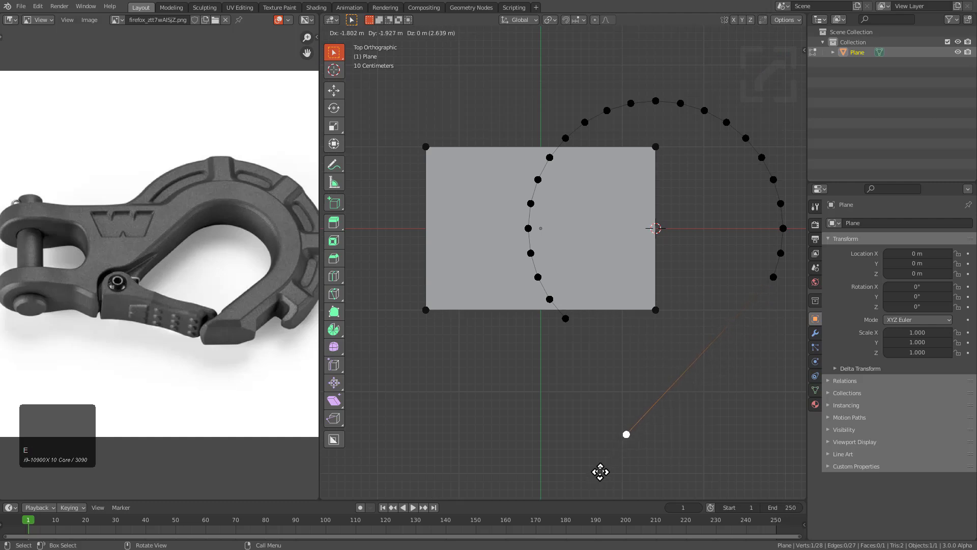
pyautogui.click(600, 468)
pyautogui.keyDown('shift'); pyautogui.moveTo(604, 390); pyautogui.dragTo(621, 389, button='middle'); pyautogui.keyUp('shift')
pyautogui.press('g')
pyautogui.click(642, 403)
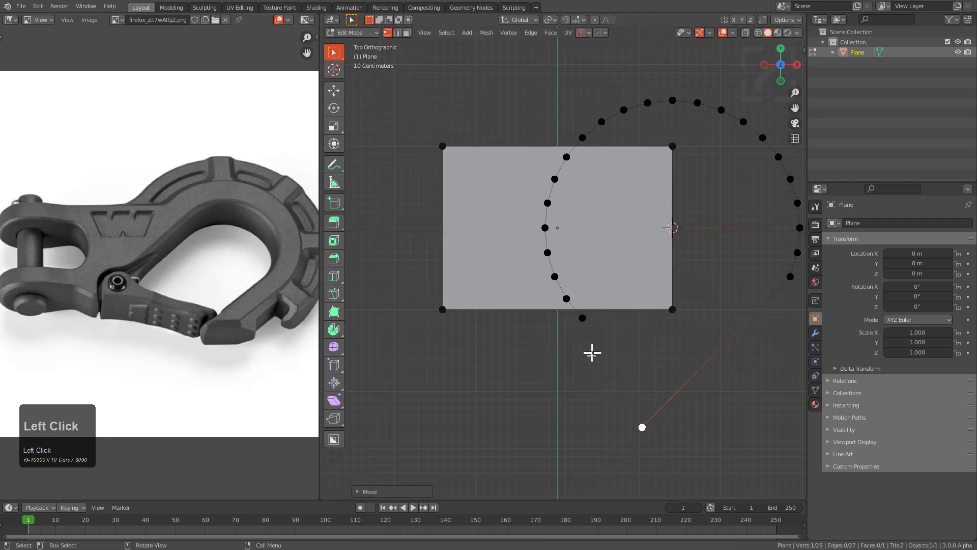
# Delete the arc's left-side vertices inside the rectangle, keeping the one just below the rectangle's upper edge
pyautogui.press('x')
pyautogui.click(582, 150)
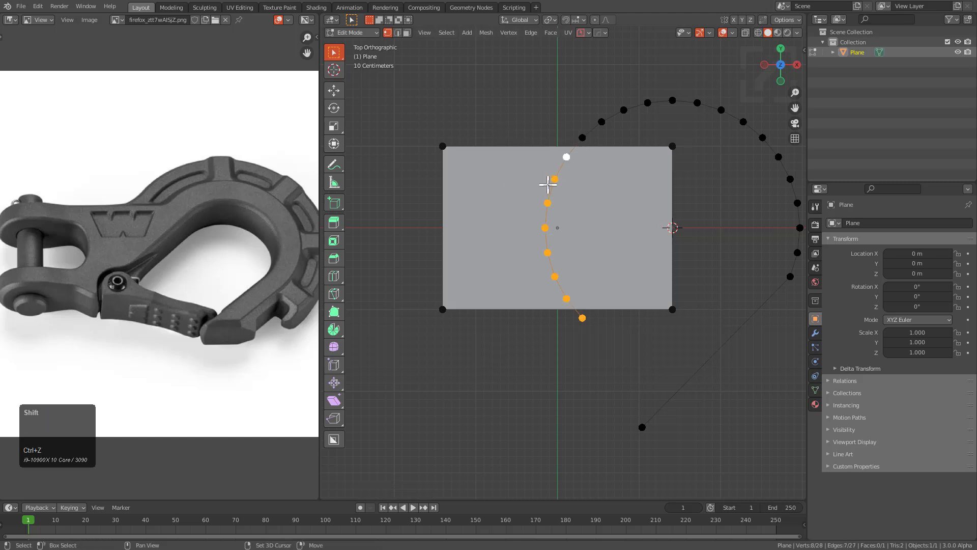
pyautogui.keyDown('shift'); pyautogui.click(565, 157); pyautogui.keyUp('shift')
pyautogui.press('x')
pyautogui.click(560, 204)
# Select the whole open hook outline and fill it with a face
pyautogui.keyDown('shift'); pyautogui.scroll(-2, 550, 178); pyautogui.keyUp('shift')
pyautogui.keyDown('alt'); pyautogui.click(540, 136); pyautogui.keyUp('alt')
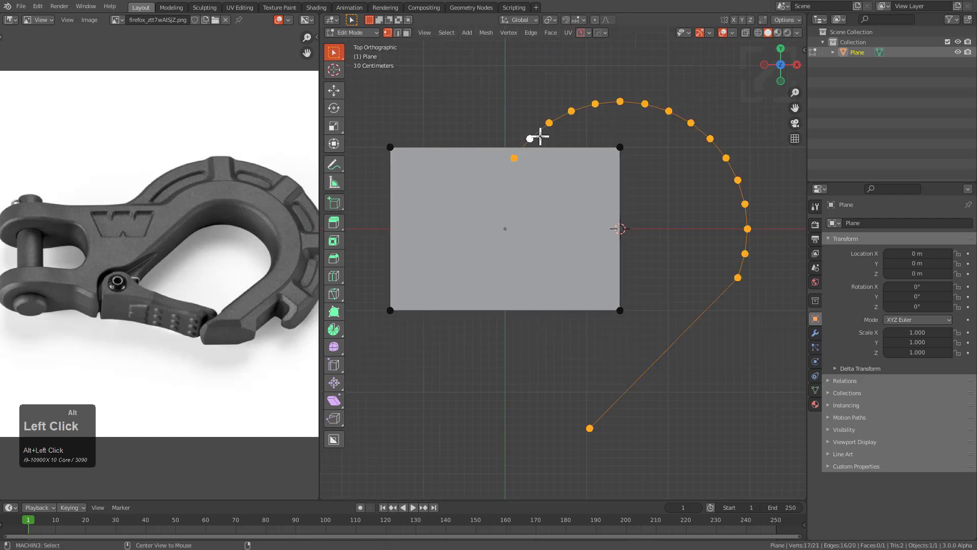
pyautogui.press('f')
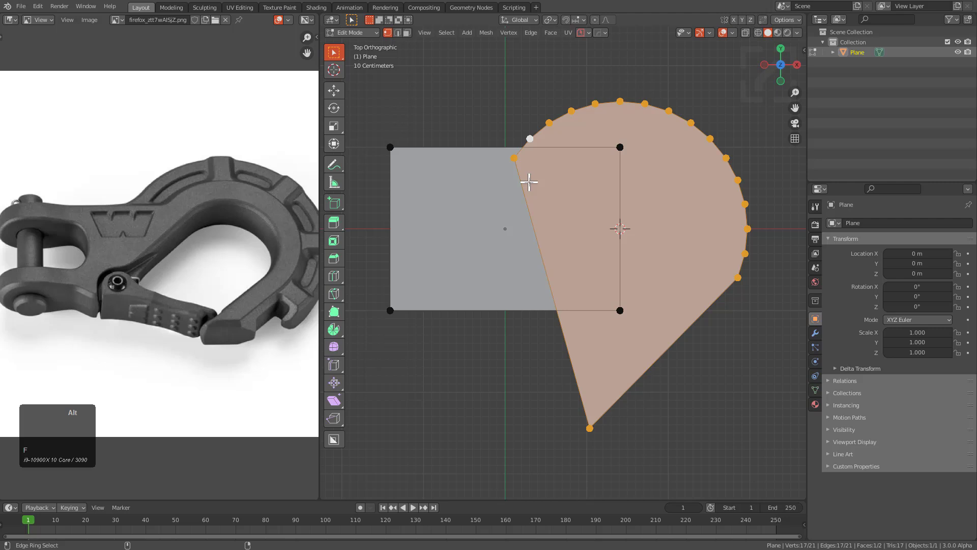
# Union the filled hook face with the rectangle using the Hops Union Boolean with the Exact solver
pyautogui.press('alt+KP_Add')
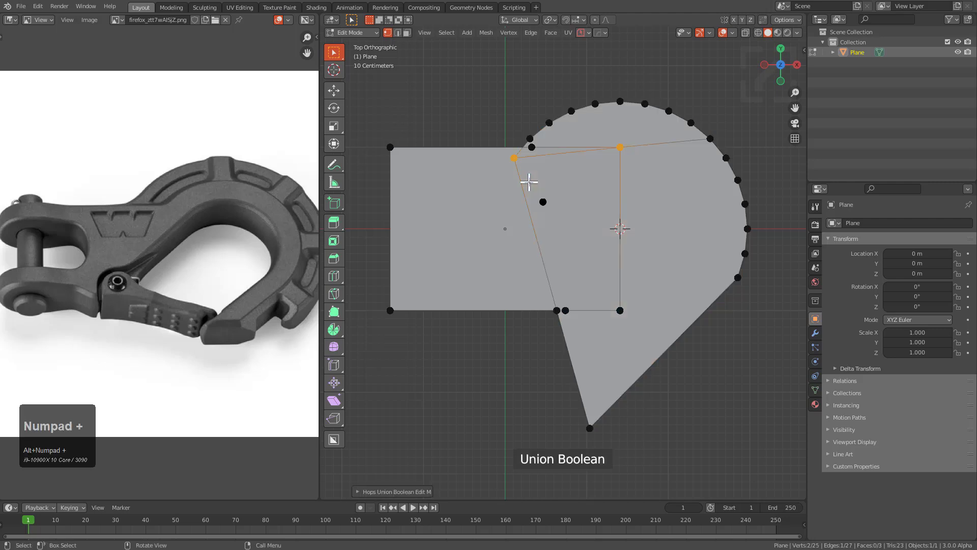
pyautogui.scroll(1, 548, 157)
pyautogui.press('F9')
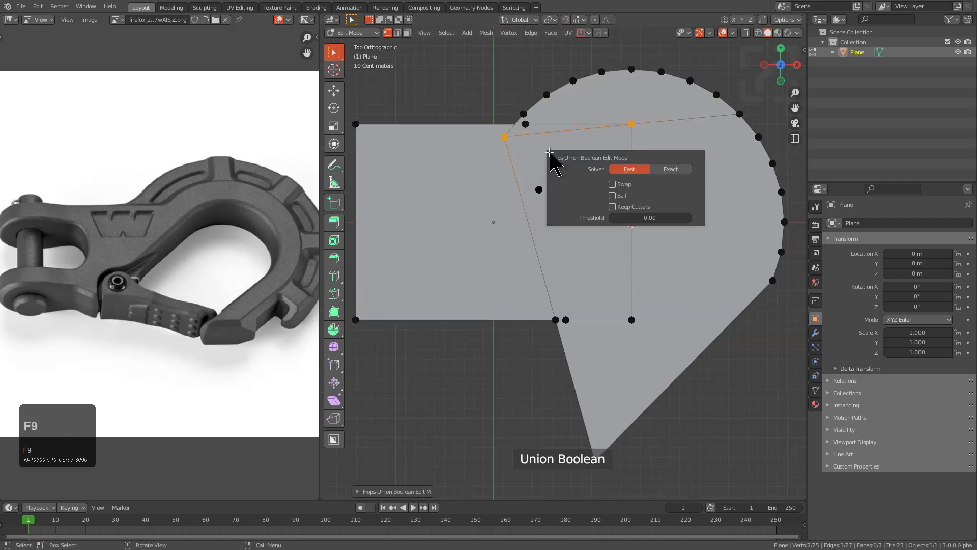
pyautogui.click(671, 170)
pyautogui.keyDown('shift'); pyautogui.moveTo(472, 152); pyautogui.dragTo(487, 159, button='middle'); pyautogui.keyUp('shift')
# Dissolve the leftover interior vertices so only one diagonal edge divides the rectangle from the hook face
pyautogui.click(590, 132)
pyautogui.press('g')
pyautogui.rightClick(630, 136)
pyautogui.hotkey('ctrl', 'x')
pyautogui.click(596, 132)
pyautogui.hotkey('ctrl', 'x')
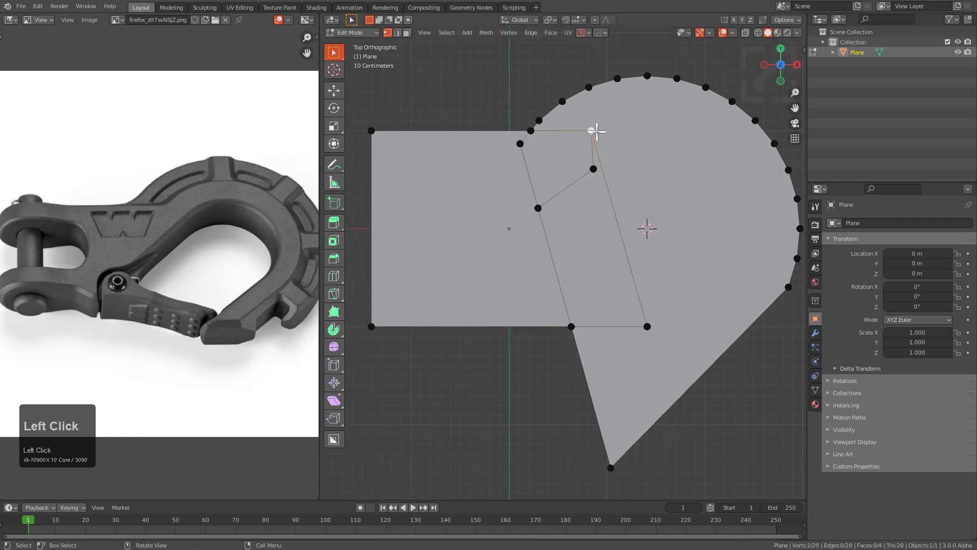
pyautogui.click(537, 207)
pyautogui.hotkey('ctrl', 'x')
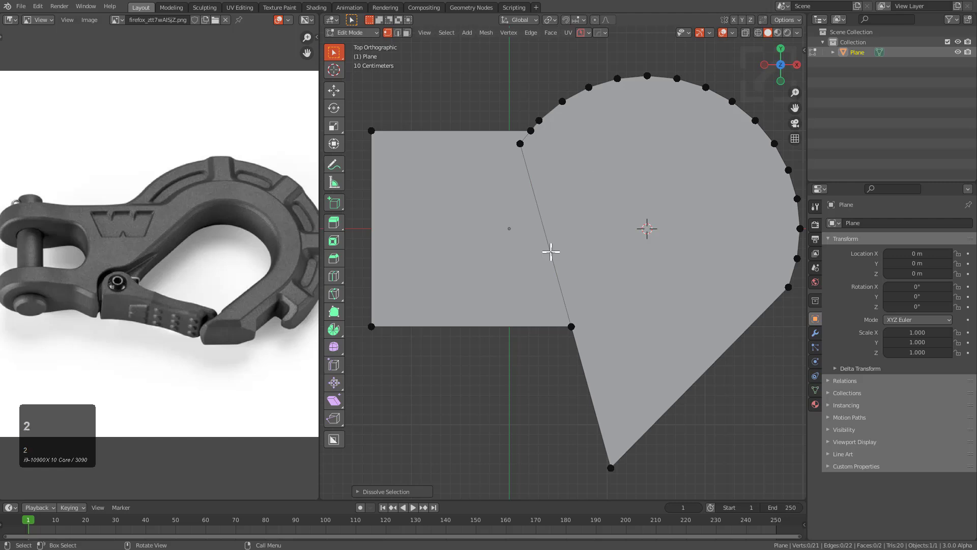
# Try to dissolve the diagonal edge between the rectangle and the hook face
pyautogui.press('2')
pyautogui.click(550, 251)
pyautogui.hotkey('ctrl', 'x')
pyautogui.hotkey('ctrl', 'z')
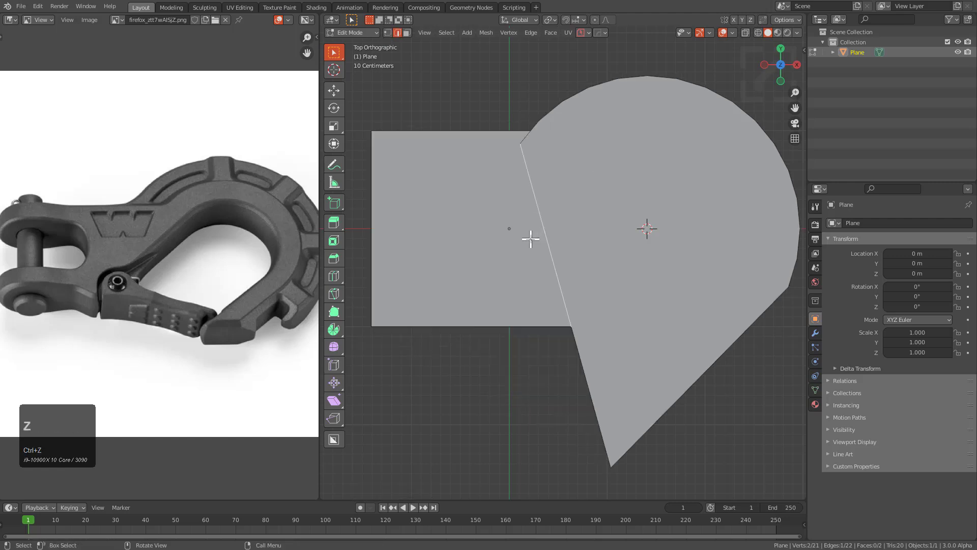
# Create a single face spanning both the rectangle and hook faces, and clear the selection
pyautogui.press('3')
pyautogui.click(531, 238)
pyautogui.keyDown('shift'); pyautogui.click(574, 215); pyautogui.keyUp('shift')
pyautogui.press('f')
pyautogui.hotkey('alt', 'a')
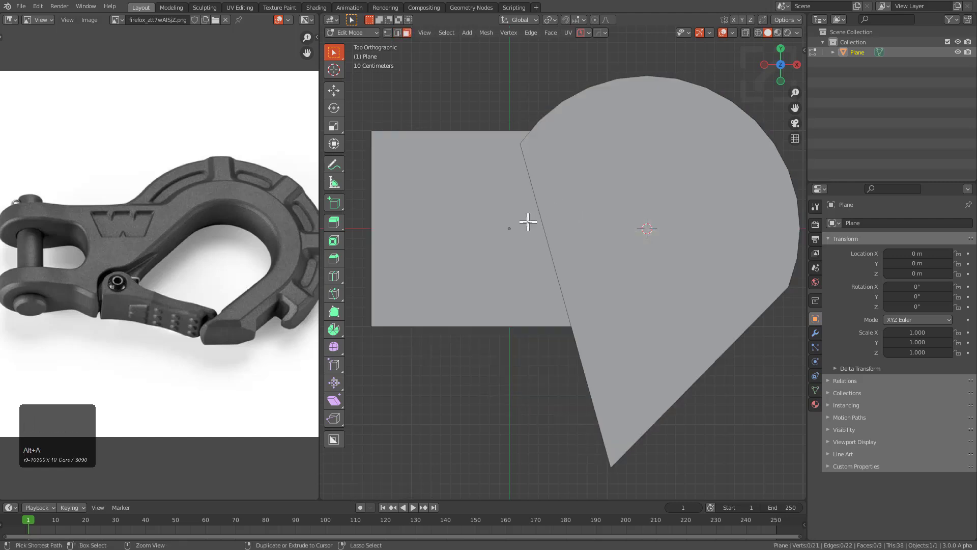
# Delete the two overlapping original faces, keeping only the combined silhouette face
pyautogui.click(535, 220)
pyautogui.hotkey('alt', 'z')
pyautogui.hotkey('ctrl', 'i')
pyautogui.press('x')
pyautogui.click(514, 241)
pyautogui.hotkey('alt', 'z')
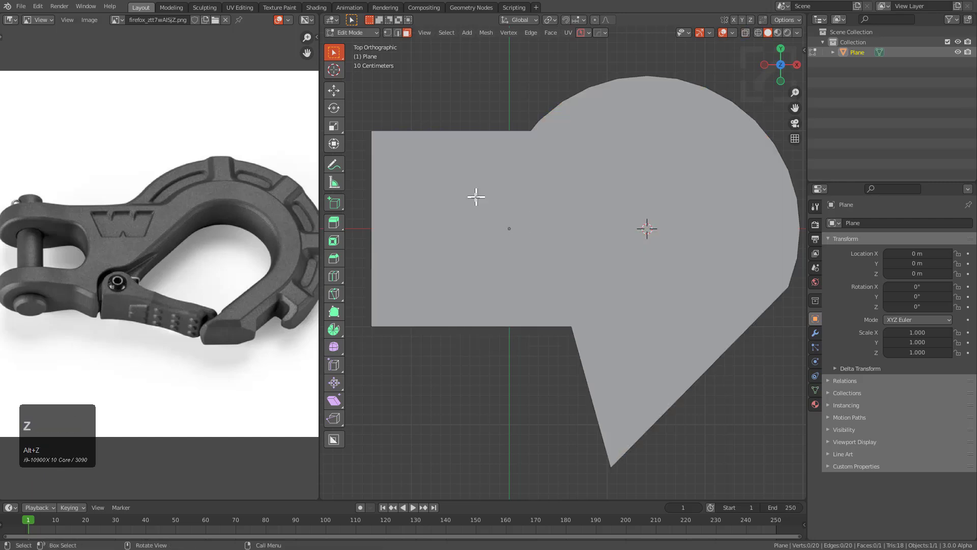
# Move the hook's tip vertex up and right by about 0.66 m in X and 0.44 m in Y
pyautogui.scroll(-1, 581, 224)
pyautogui.keyDown('shift'); pyautogui.moveTo(591, 266); pyautogui.dragTo(589, 289, button='middle'); pyautogui.keyUp('shift')
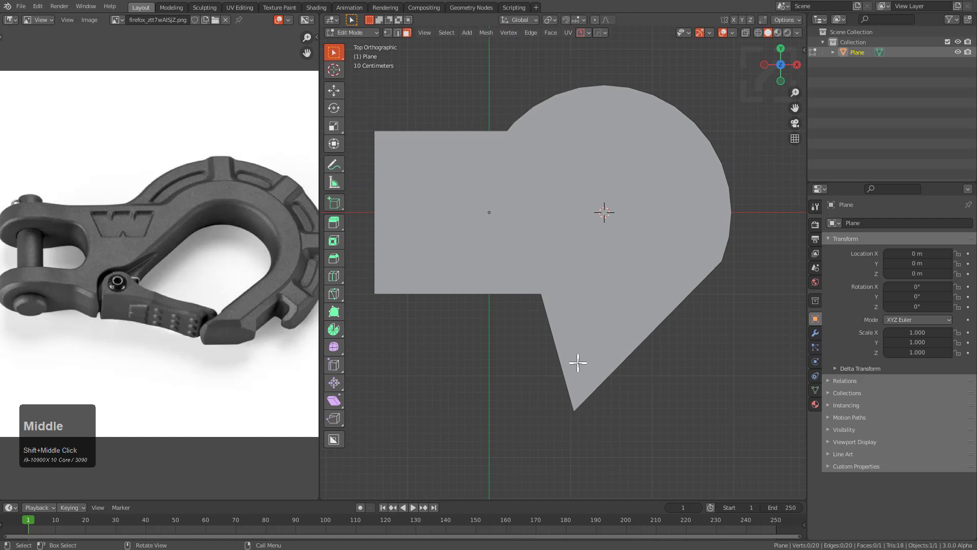
pyautogui.press('1')
pyautogui.click(574, 409)
pyautogui.press('g')
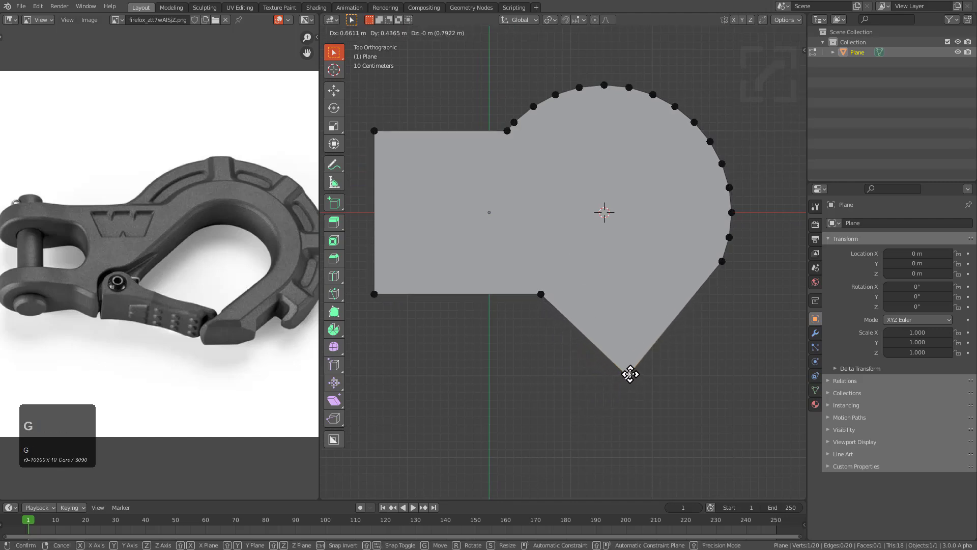
pyautogui.click(629, 374)
# Return to Object Mode, place the hook reference image in the 3D viewport as an empty, and clear its location
pyautogui.scroll(-2, 200, 289)
pyautogui.moveTo(201, 289); pyautogui.dragTo(190, 267, button='middle')
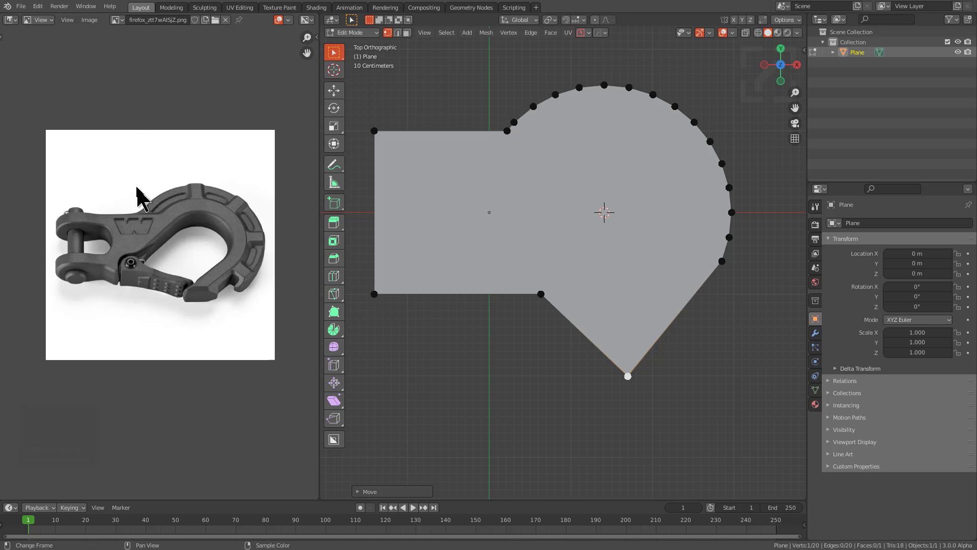
pyautogui.moveTo(155, 271); pyautogui.dragTo(146, 263, button='middle')
pyautogui.scroll(2, 145, 263)
pyautogui.scroll(-2, 448, 226)
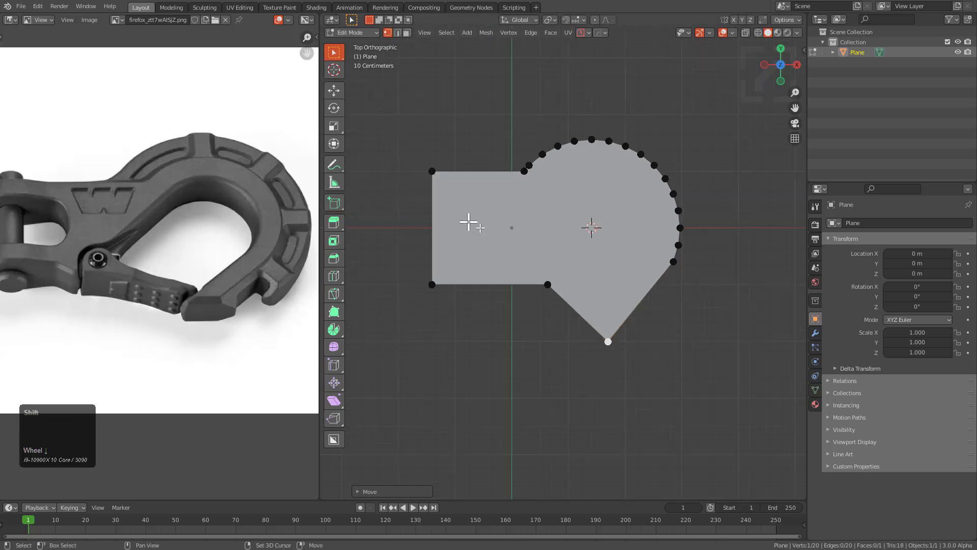
pyautogui.keyDown('shift'); pyautogui.moveTo(463, 219); pyautogui.dragTo(524, 249, button='middle'); pyautogui.keyUp('shift')
pyautogui.press('Tab')
pyautogui.click(123, 20)
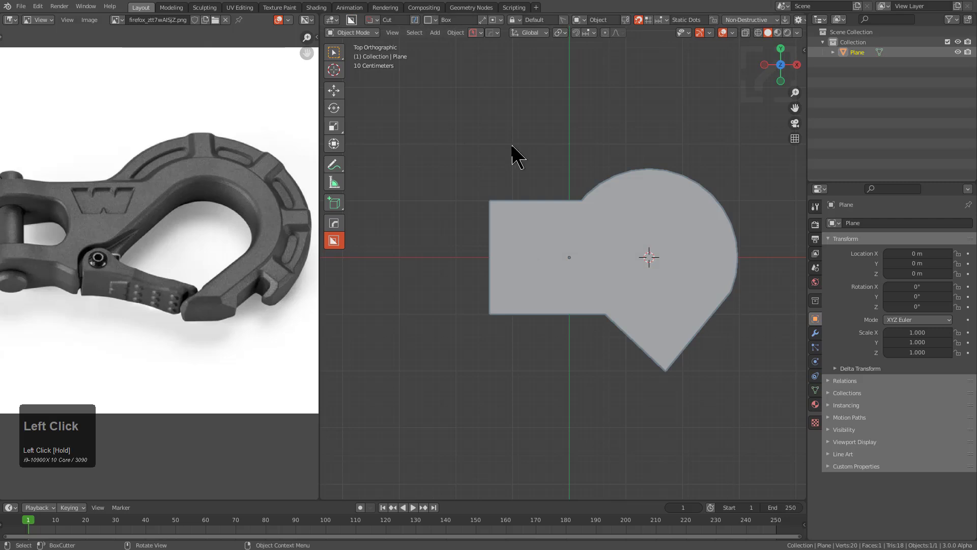
pyautogui.moveTo(117, 22); pyautogui.dragTo(565, 220)
pyautogui.scroll(-2, 560, 222)
pyautogui.moveTo(116, 23); pyautogui.dragTo(500, 170)
pyautogui.hotkey('alt', 'g')
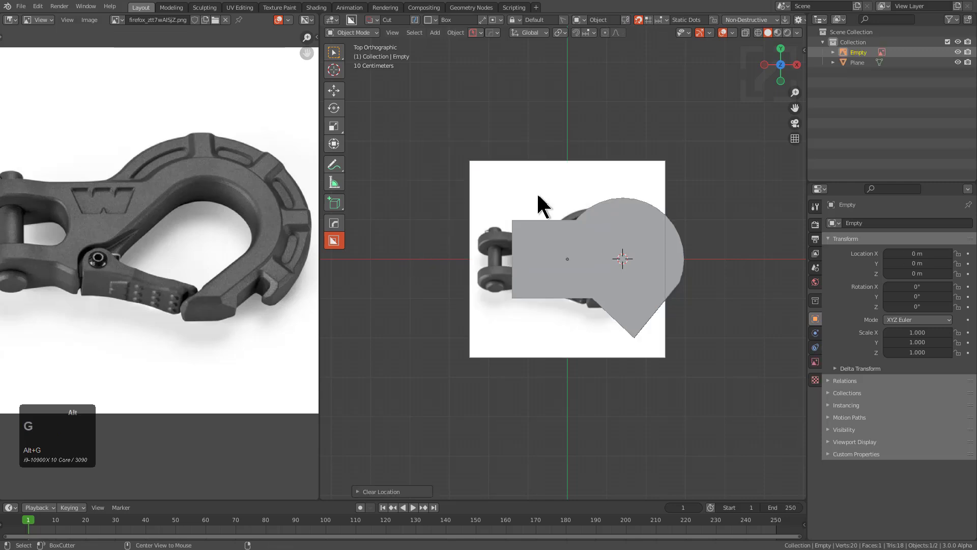
# Scale the reference image to about 1.07 and position its hook to line up with the blockout silhouette
pyautogui.scroll(2, 646, 266)
pyautogui.press('s')
pyautogui.click(694, 340)
pyautogui.press('g')
pyautogui.click(723, 337)
pyautogui.press('s')
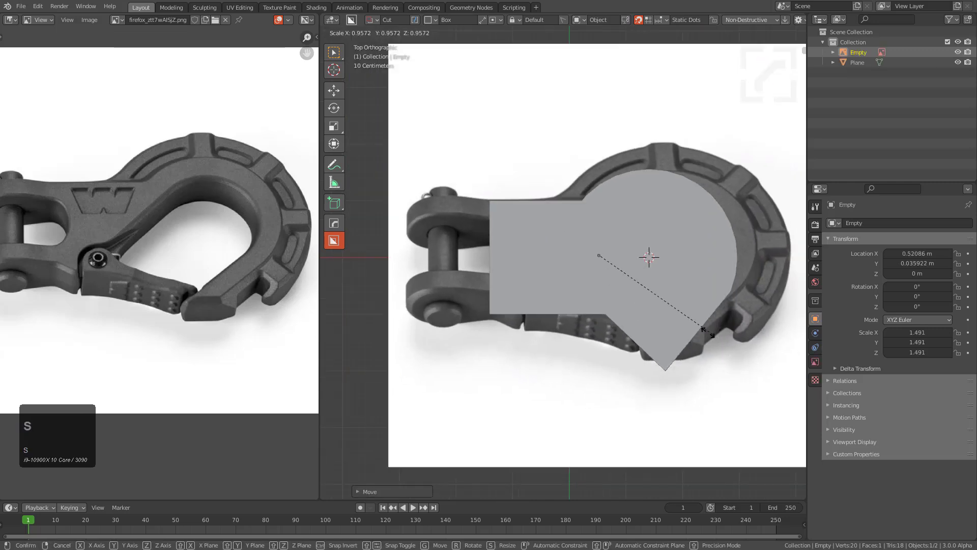
pyautogui.click(684, 320)
pyautogui.press('g')
pyautogui.click(695, 317)
pyautogui.press('s')
pyautogui.click(688, 311)
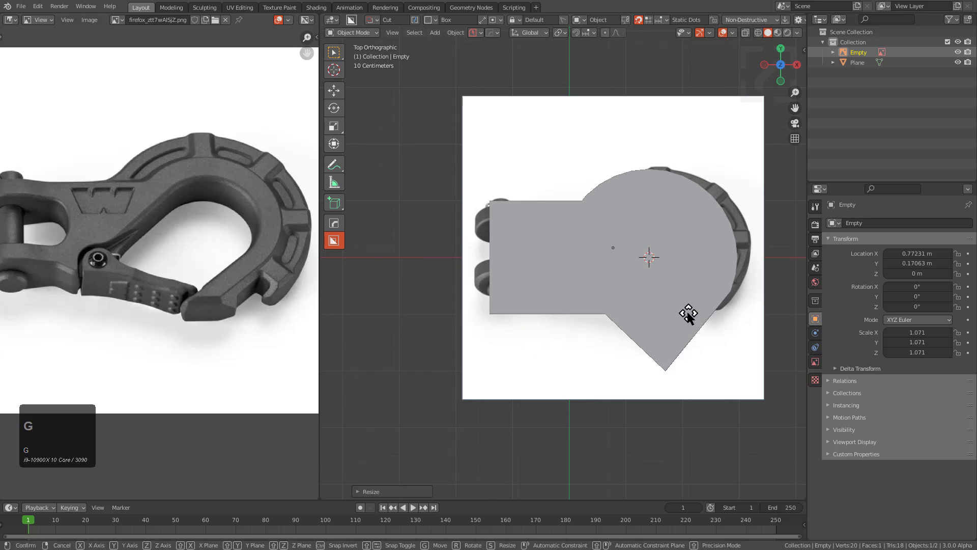
pyautogui.press('g')
pyautogui.click(676, 319)
# Turn on X-ray display and select the silhouette plane over the reference image
pyautogui.hotkey('alt', 'z')
pyautogui.click(656, 349)
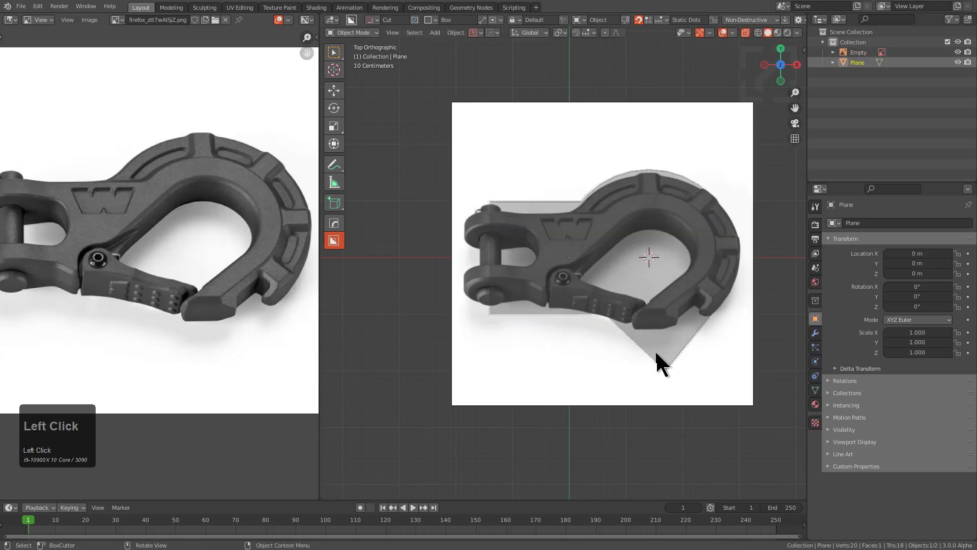
# Move the silhouette plane to about 0.06 m in X and -0.08 m in Y and scale it to 0.972 to fit the reference hook
pyautogui.press('g')
pyautogui.click(662, 366)
pyautogui.click(662, 366)
pyautogui.press('s')
pyautogui.click(685, 356)
pyautogui.press('g')
pyautogui.click(697, 354)
pyautogui.press('s')
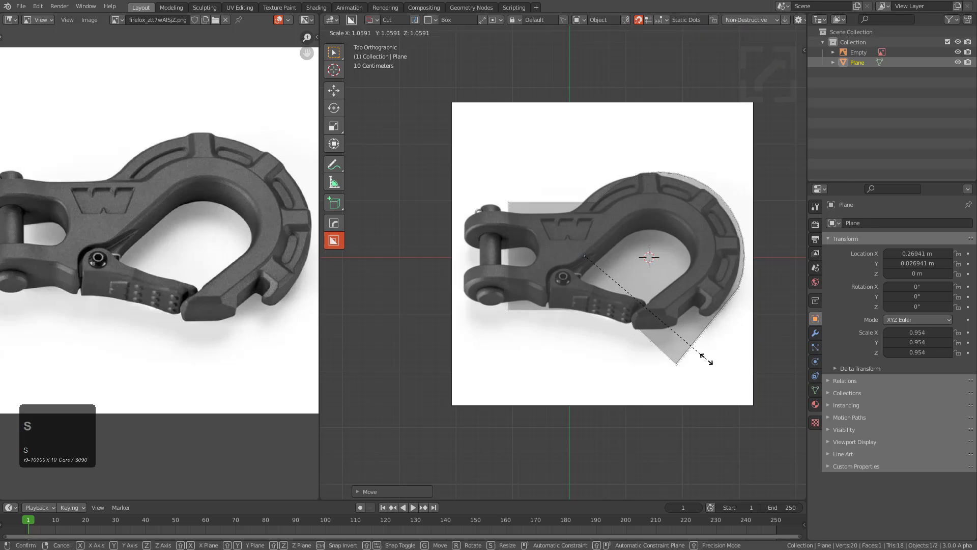
pyautogui.click(704, 360)
pyautogui.press('g')
pyautogui.click(695, 361)
pyautogui.press('s')
pyautogui.click(700, 362)
pyautogui.press('g')
pyautogui.click(701, 362)
pyautogui.press('s')
pyautogui.click(698, 362)
pyautogui.press('g')
pyautogui.click(698, 363)
pyautogui.press('g')
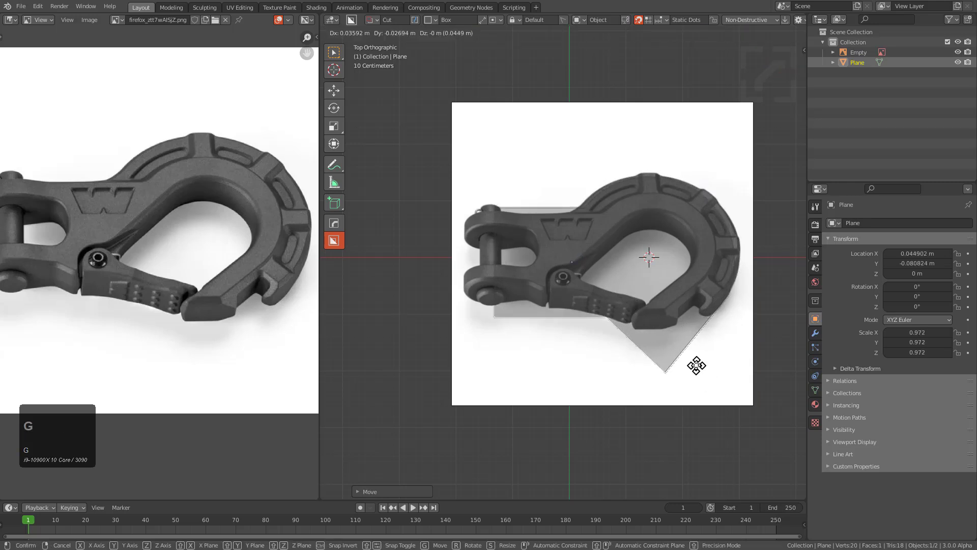
pyautogui.click(697, 366)
# Slide the silhouette vertex where the shank meets the arc, extending it past its edge down to the reference hook's upper shank line
pyautogui.press('Tab')
pyautogui.scroll(3, 626, 312)
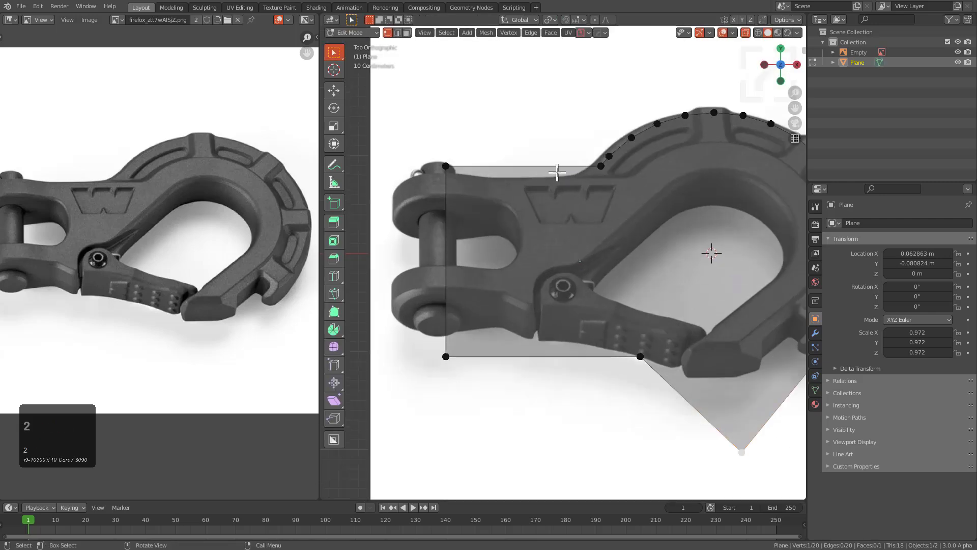
pyautogui.press('1')
pyautogui.click(557, 171)
pyautogui.press('g')
pyautogui.press('g')
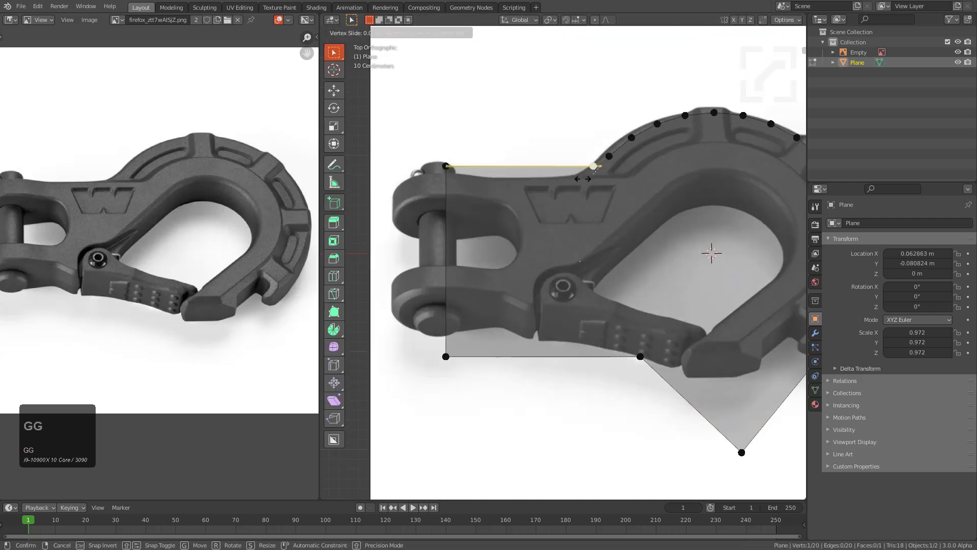
pyautogui.click(589, 183)
pyautogui.scroll(4, 635, 168)
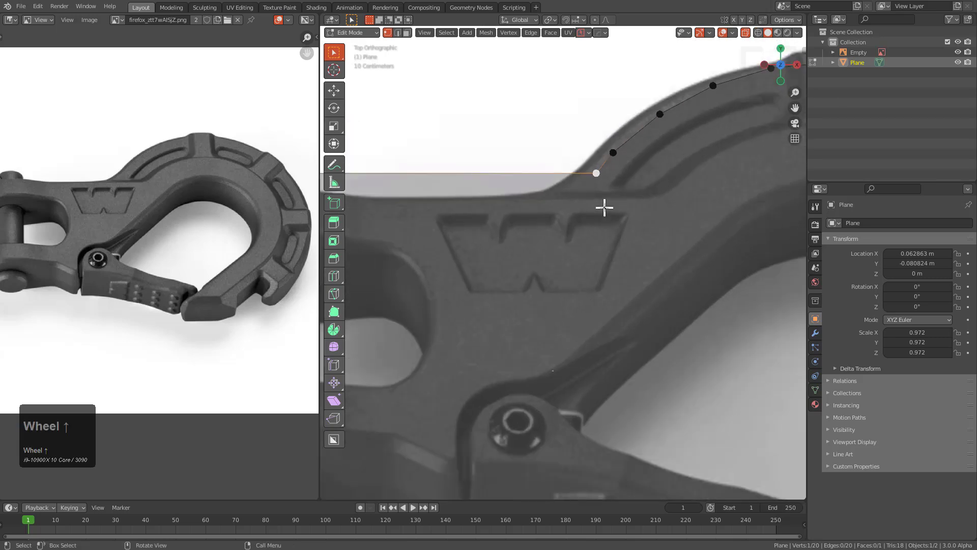
pyautogui.press('g')
pyautogui.press('g')
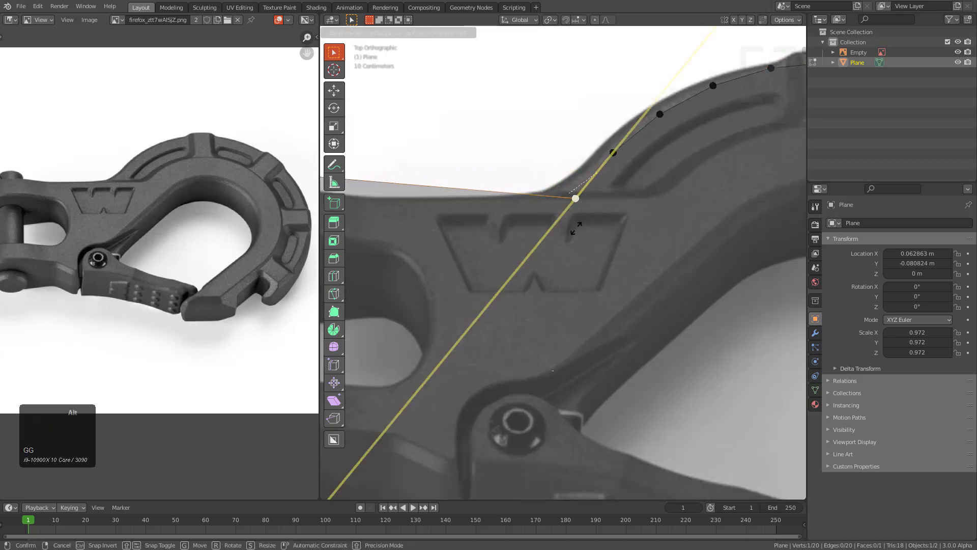
pyautogui.keyDown('alt'); pyautogui.click(545, 242); pyautogui.keyUp('alt')
# Move the shank's upper outer corner vertex along Y, snapping it level with the vertex where the shank meets the arc
pyautogui.keyDown('shift'); pyautogui.moveTo(544, 241); pyautogui.dragTo(589, 219, button='middle'); pyautogui.keyUp('shift')
pyautogui.click(529, 191)
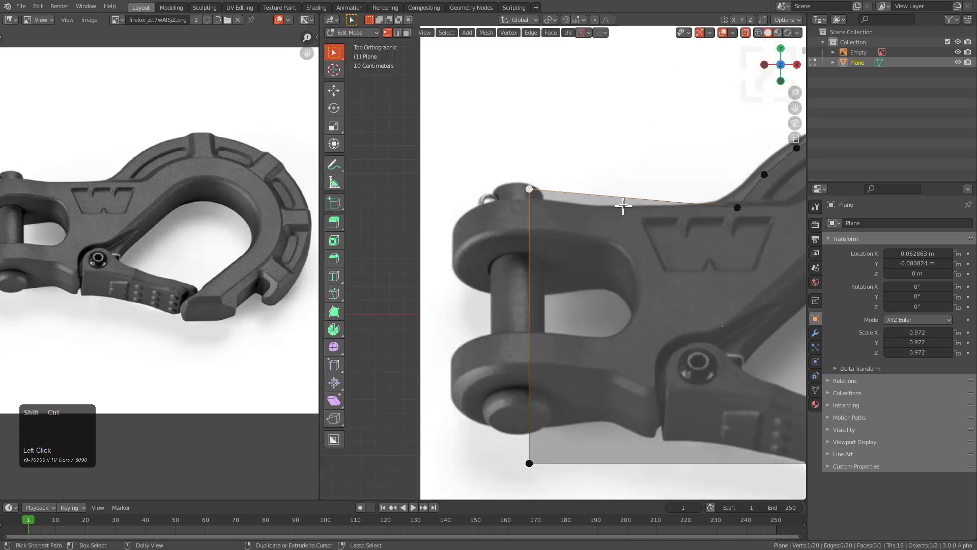
pyautogui.hotkey('ctrl', 'shift', 'Tab')
pyautogui.click(607, 209)
pyautogui.press('g')
pyautogui.press('y')
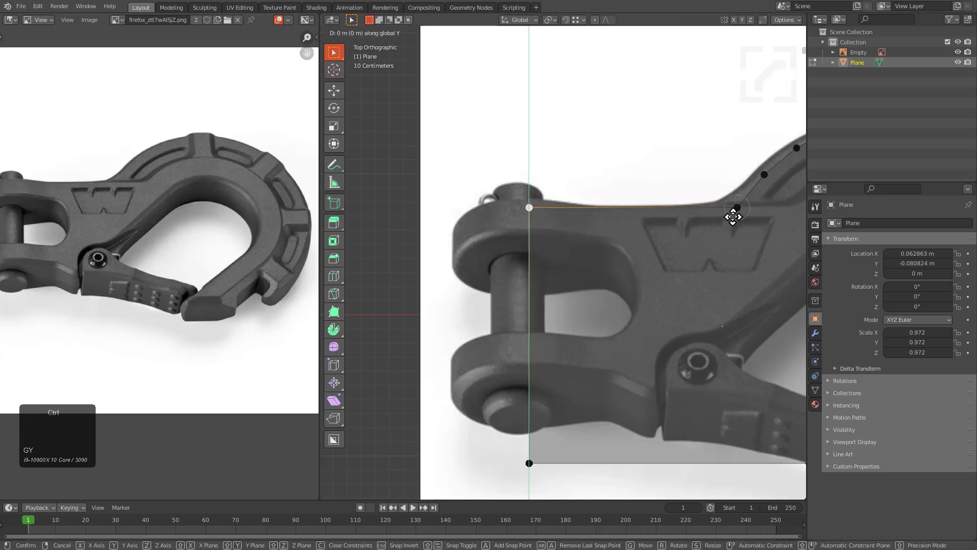
pyautogui.keyDown('ctrl'); pyautogui.click(731, 220); pyautogui.keyUp('ctrl')
# Move the shank's lower edge up along Y to match the underside of the reference hook
pyautogui.scroll(-2, 718, 235)
pyautogui.keyDown('shift'); pyautogui.moveTo(658, 293); pyautogui.dragTo(568, 242, button='middle'); pyautogui.keyUp('shift')
pyautogui.press('2')
pyautogui.click(594, 348)
pyautogui.press('g')
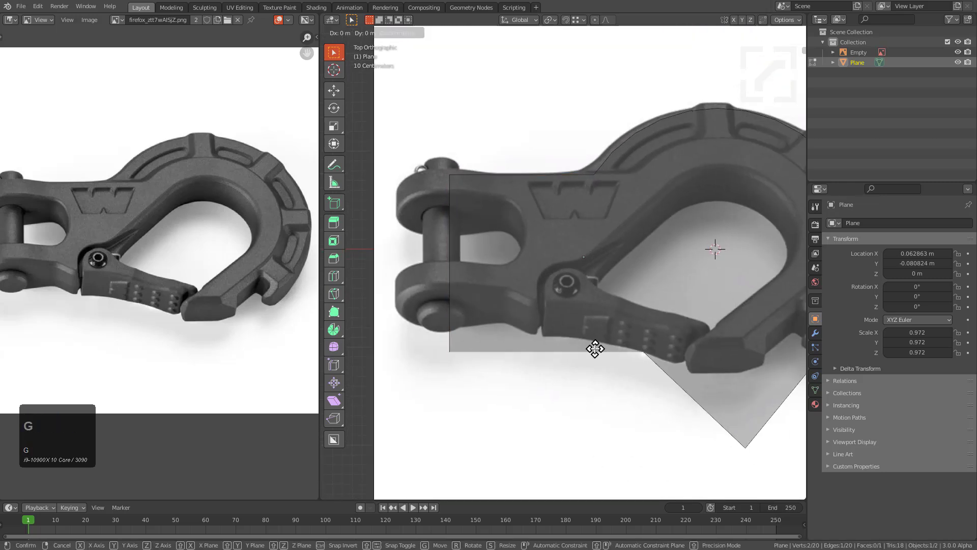
pyautogui.press('y')
pyautogui.click(594, 317)
# Slide the silhouette's tip vertex slightly inward and the arc's last vertex along its edge to follow the reference outline
pyautogui.keyDown('shift'); pyautogui.moveTo(670, 379); pyautogui.dragTo(563, 325, button='middle'); pyautogui.keyUp('shift')
pyautogui.press('1')
pyautogui.click(638, 396)
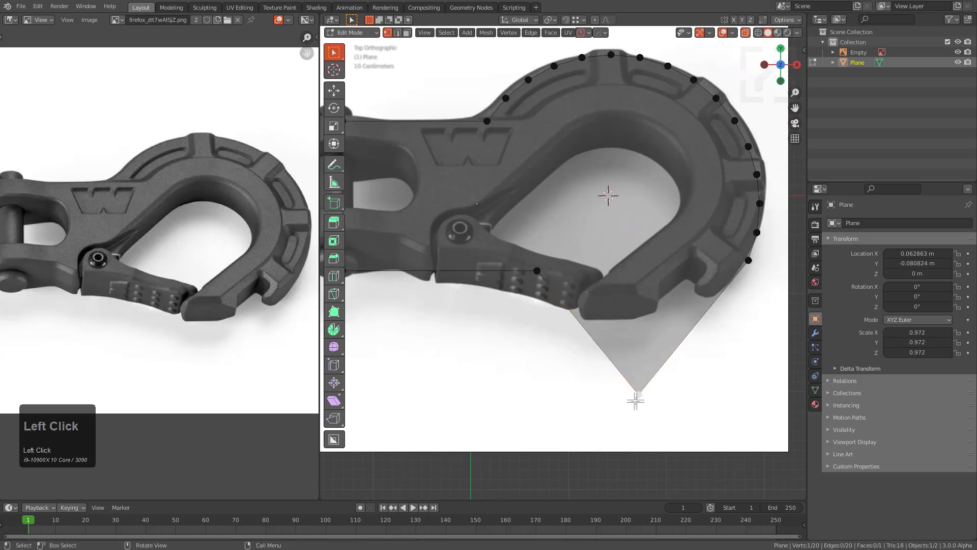
pyautogui.press('g')
pyautogui.press('g')
pyautogui.click(620, 375)
pyautogui.scroll(2, 608, 311)
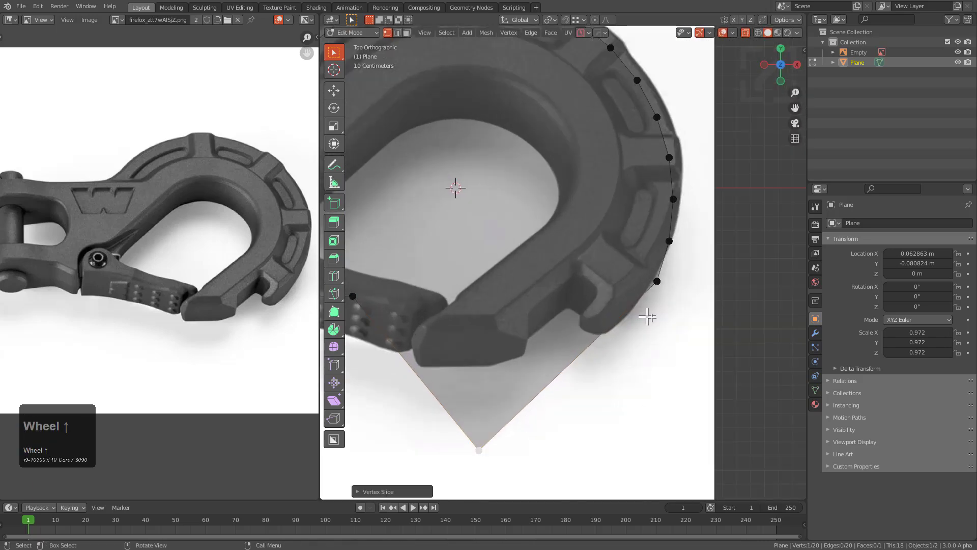
pyautogui.click(663, 301)
pyautogui.press('g')
pyautogui.press('g')
pyautogui.click(655, 308)
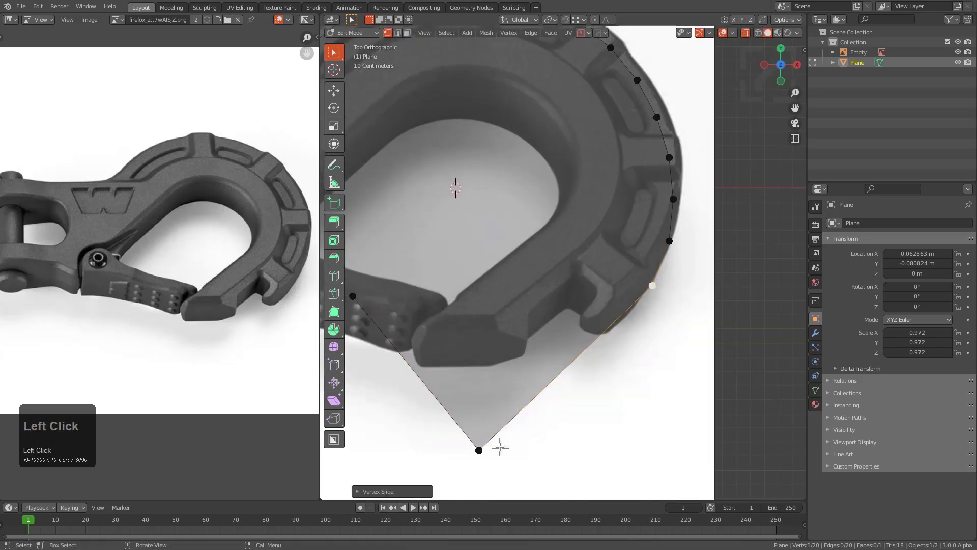
# Slide the tip vertex outward beyond its edge with clamping off, aligning the outer edge with the hook's back
pyautogui.click(500, 444)
pyautogui.press('g')
pyautogui.press('g')
pyautogui.press('alt')
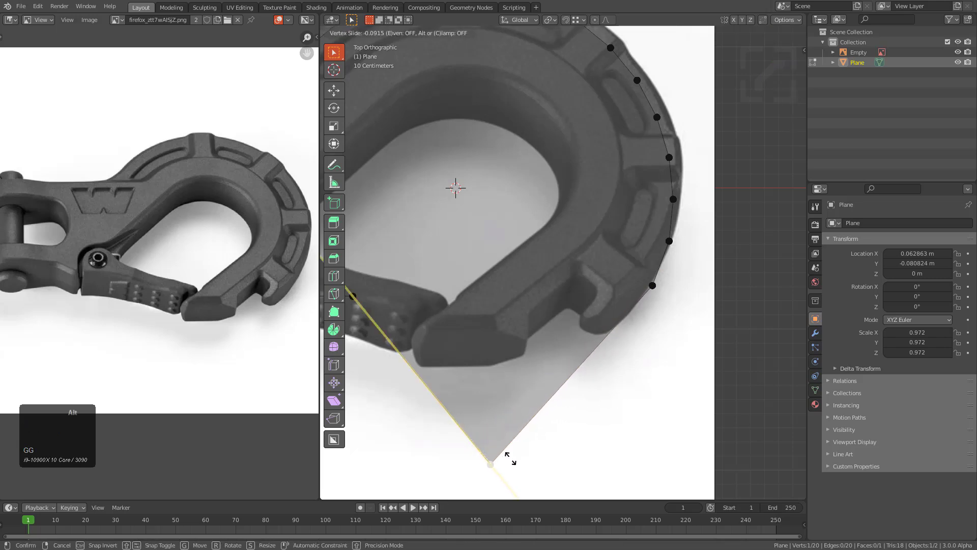
pyautogui.click(541, 457)
# Return to Object Mode, delete the reference image empty, and turn off X-ray display for the silhouette plane
pyautogui.scroll(-4, 630, 272)
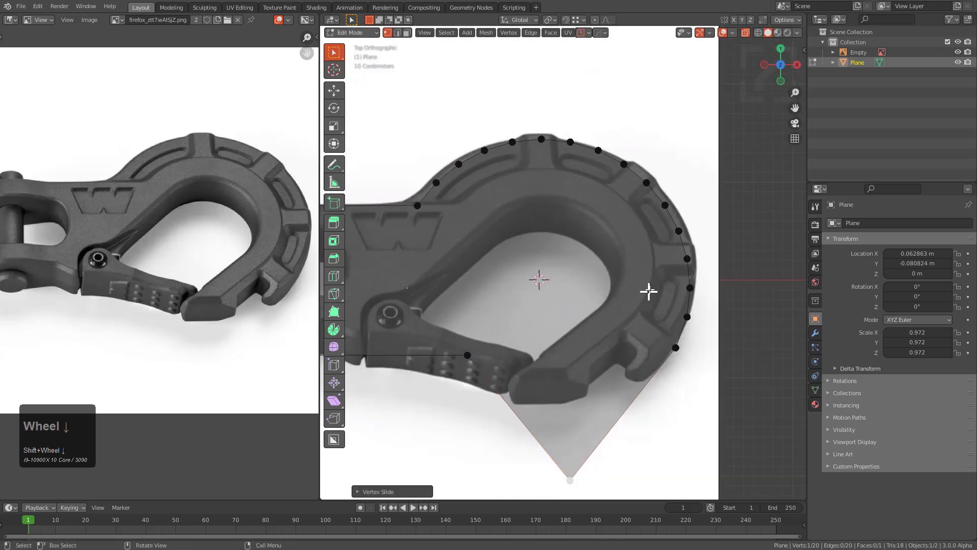
pyautogui.keyDown('shift'); pyautogui.moveTo(646, 290); pyautogui.dragTo(720, 263, button='middle'); pyautogui.keyUp('shift')
pyautogui.scroll(-4, 720, 263)
pyautogui.press('Tab')
pyautogui.click(560, 156)
pyautogui.press('x')
pyautogui.click(561, 156)
pyautogui.click(611, 267)
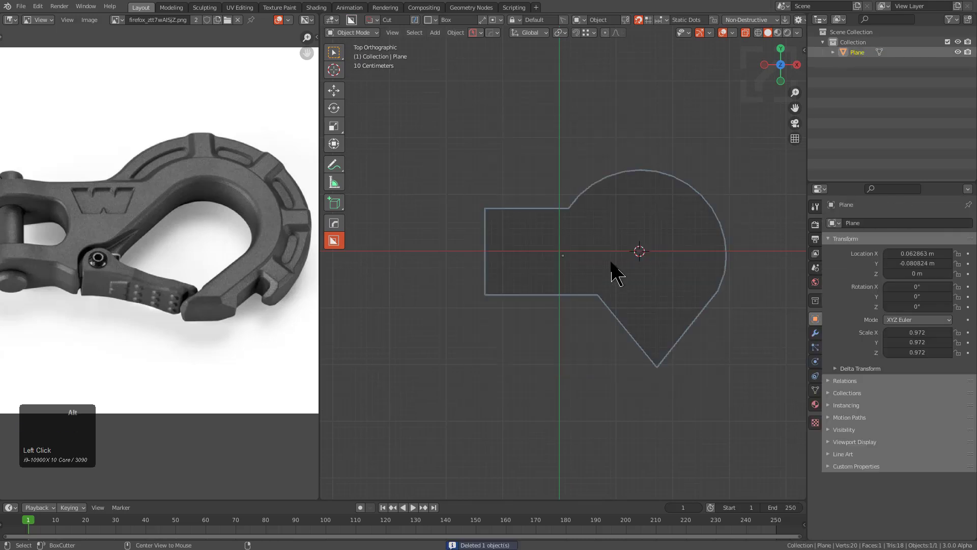
pyautogui.hotkey('alt', 'z')
# Compare the adjusted silhouette with the hook in the reference photo
pyautogui.keyDown('shift'); pyautogui.moveTo(627, 292); pyautogui.dragTo(616, 259, button='middle'); pyautogui.keyUp('shift')
pyautogui.scroll(3, 583, 240)
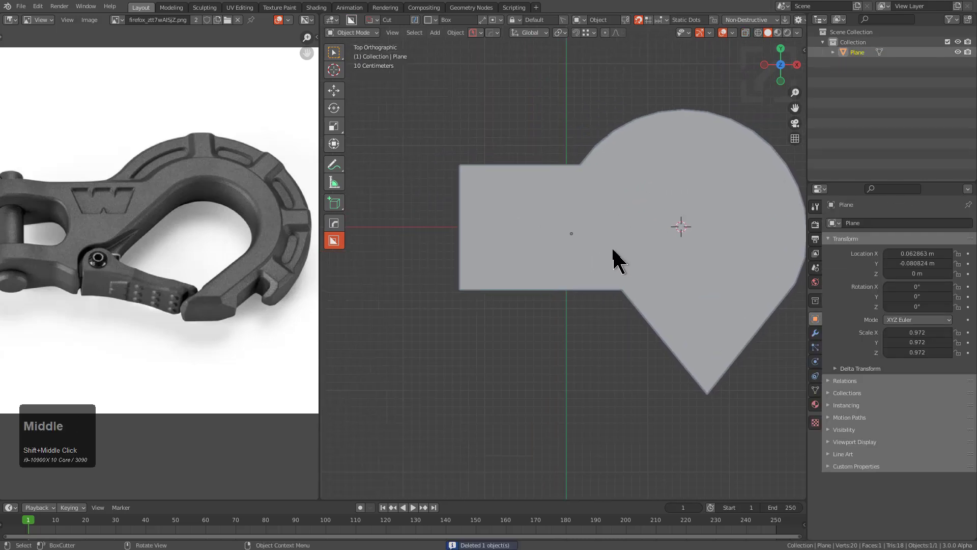
pyautogui.scroll(-2, 182, 246)
pyautogui.moveTo(184, 246); pyautogui.dragTo(187, 227, button='middle')
pyautogui.scroll(2, 236, 246)
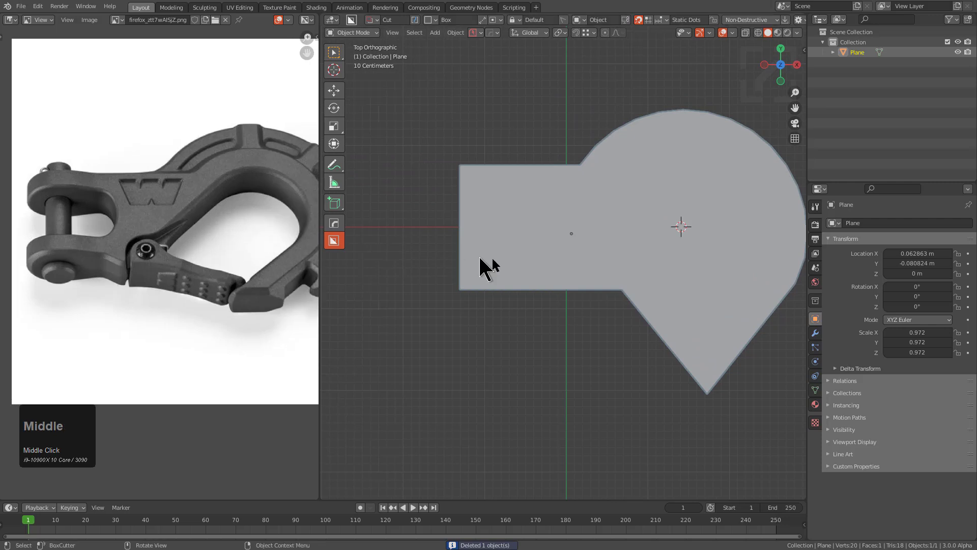
pyautogui.keyDown('shift'); pyautogui.moveTo(560, 266); pyautogui.dragTo(486, 272, button='middle'); pyautogui.keyUp('shift')
pyautogui.scroll(1, 572, 242)
pyautogui.moveTo(572, 242); pyautogui.dragTo(579, 245, button='middle')
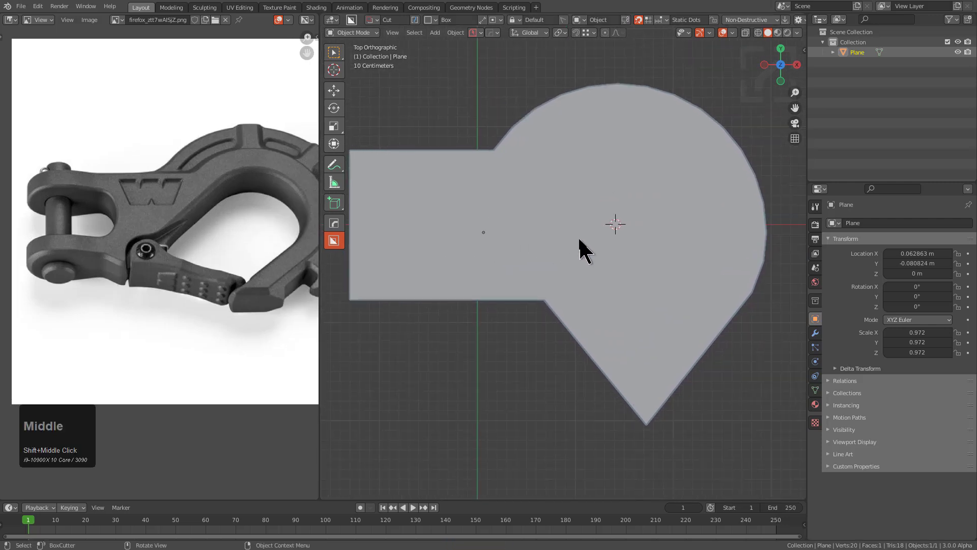
pyautogui.scroll(-1, 587, 236)
pyautogui.press('Tab')
pyautogui.press('Tab')
# Add a mesh circle at the 3D cursor, turn on X-ray display, and scale the circle to about 0.77
pyautogui.hotkey('shift', 'a')
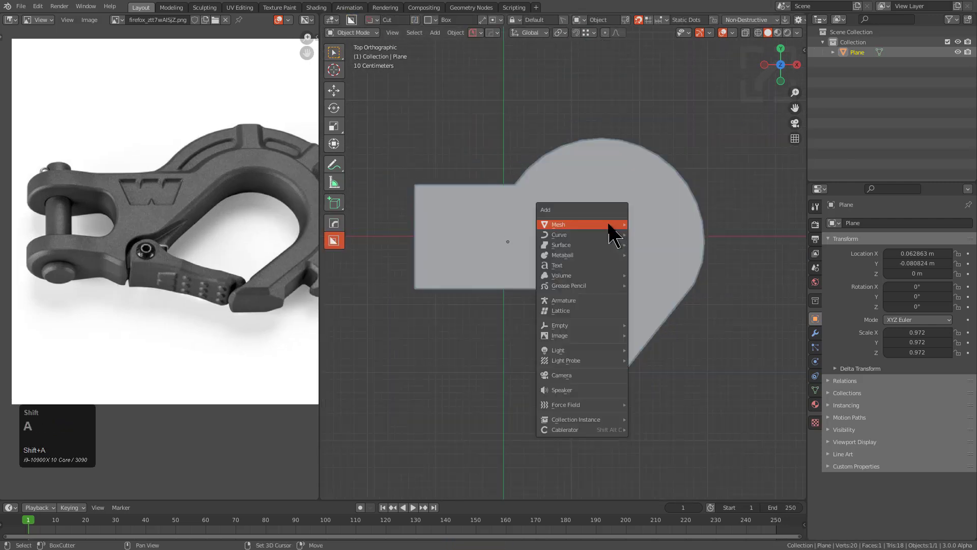
pyautogui.moveTo(614, 225)
pyautogui.click(651, 259)
pyautogui.hotkey('alt', 'z')
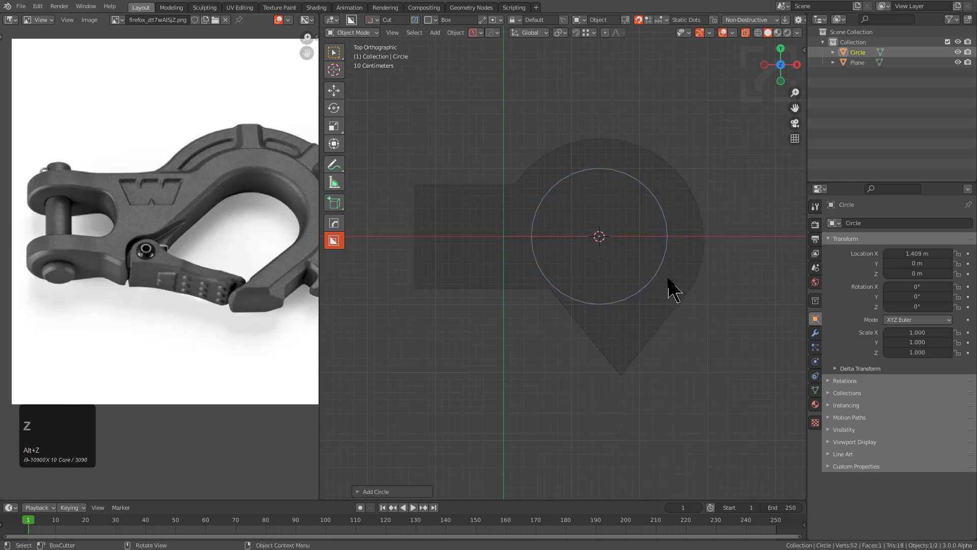
pyautogui.press('s')
pyautogui.click(645, 264)
# Select the half of the circle's vertices facing away from the shank and extrude them along X beyond the silhouette
pyautogui.press('Tab')
pyautogui.scroll(1, 616, 260)
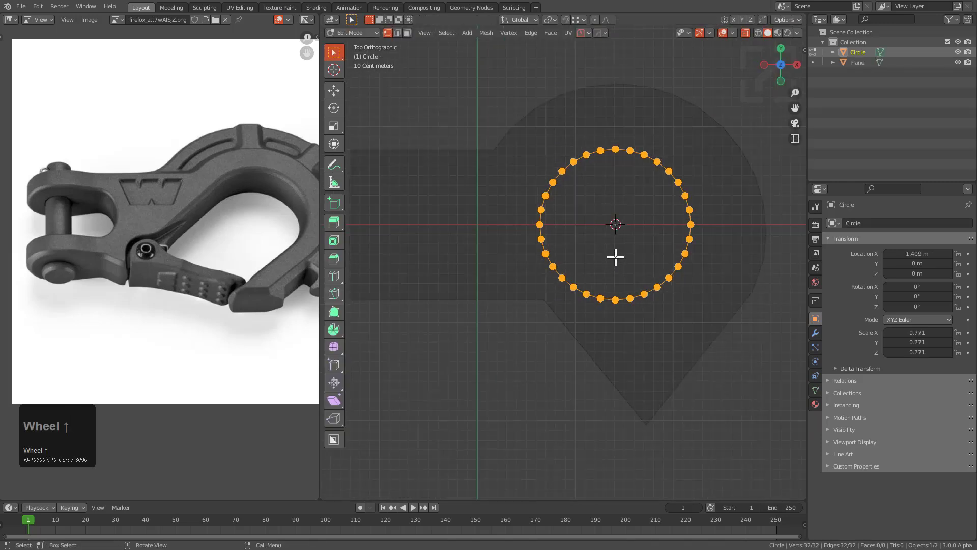
pyautogui.hotkey('alt', 'a')
pyautogui.scroll(-1, 605, 214)
pyautogui.press('b')
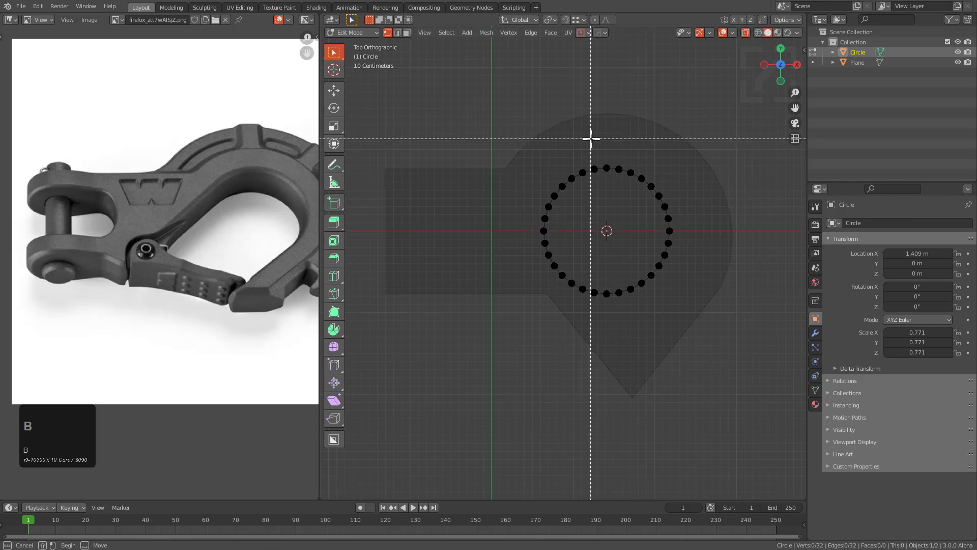
pyautogui.moveTo(599, 139); pyautogui.dragTo(695, 361)
pyautogui.scroll(-2, 587, 319)
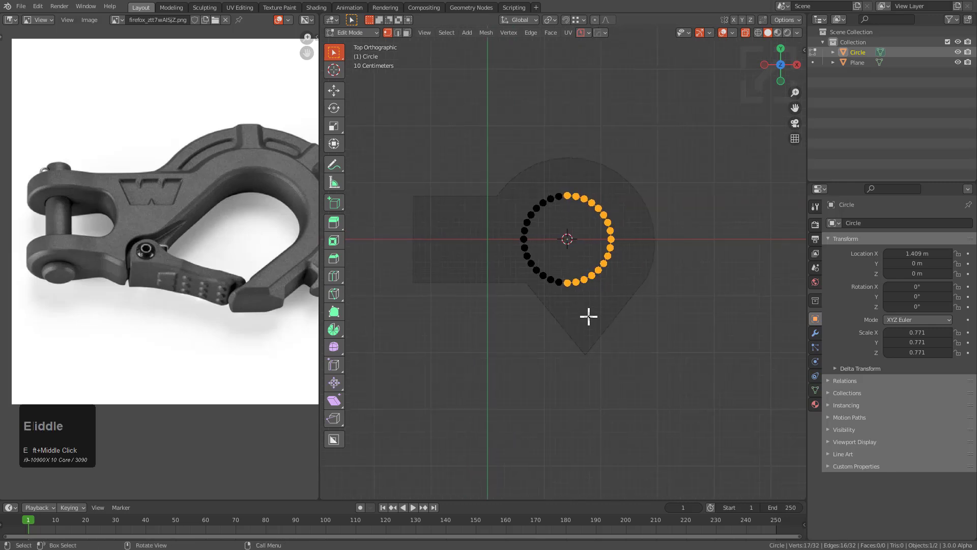
pyautogui.press('e')
pyautogui.press('x')
pyautogui.click(701, 314)
# Flatten the extruded vertices into a straight line by scaling them to 0 along X
pyautogui.press('s')
pyautogui.press('x')
pyautogui.press('KP_Insert')
pyautogui.press('KP_Enter')
pyautogui.press('s')
pyautogui.press('x')
pyautogui.press('Num_Lock')
pyautogui.press('0')
pyautogui.press('KP_Enter')
pyautogui.scroll(2, 664, 247)
pyautogui.keyDown('shift'); pyautogui.moveTo(663, 246); pyautogui.dragTo(633, 233, button='middle'); pyautogui.keyUp('shift')
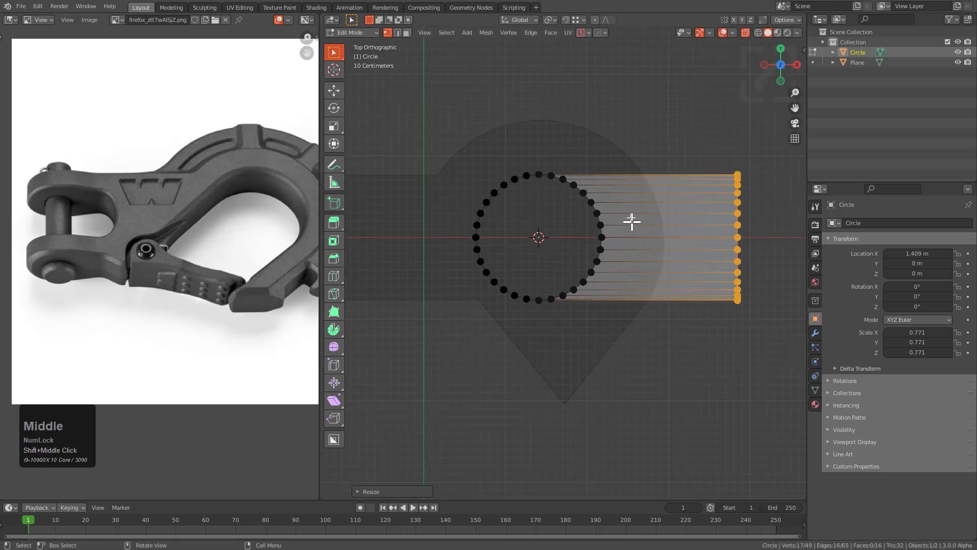
# Delete the circle's inner arc vertices between the two straight sides, leaving a slot outline with one rounded end
pyautogui.scroll(3, 629, 193)
pyautogui.press('Tab')
pyautogui.press('Tab')
pyautogui.click(549, 120)
pyautogui.press('g')
pyautogui.rightClick(564, 141)
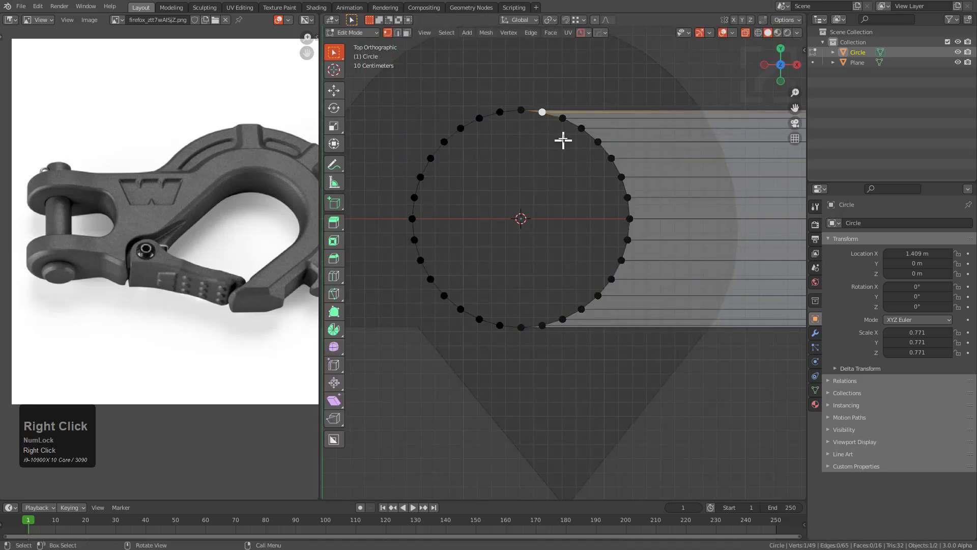
pyautogui.keyDown('ctrl'); pyautogui.click(556, 311); pyautogui.keyUp('ctrl')
pyautogui.press('x')
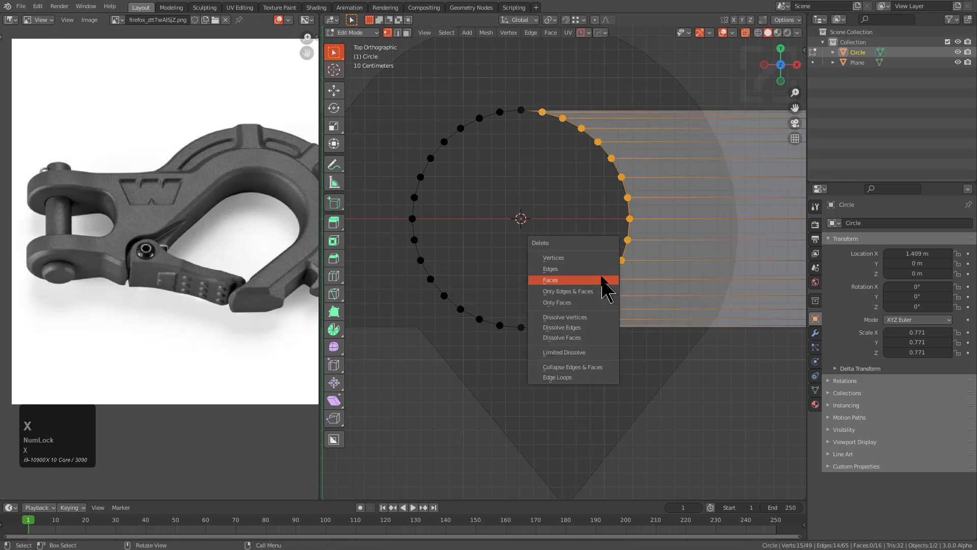
pyautogui.click(600, 283)
pyautogui.scroll(-2, 626, 241)
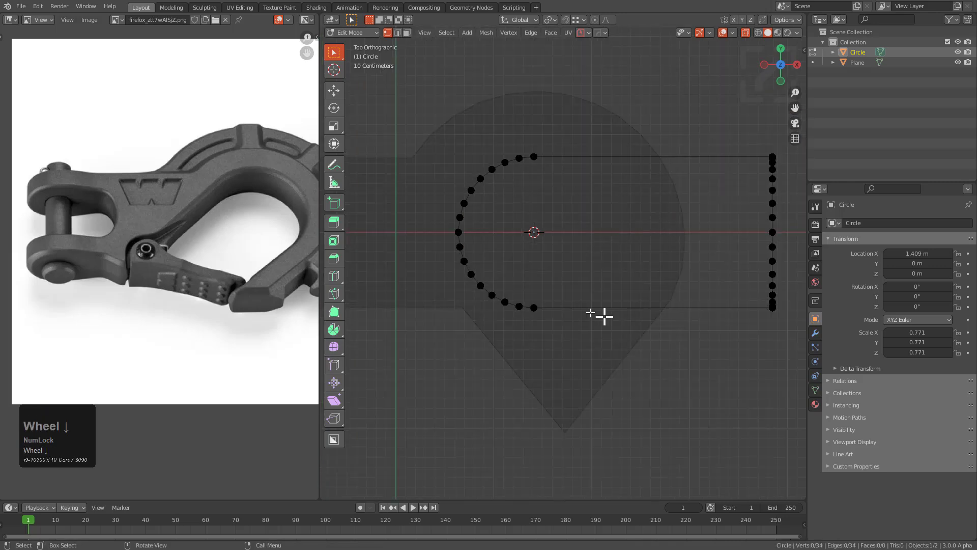
# Return to Object Mode and run the HOps Clean Mesh operation on the slot outline
pyautogui.press('Tab')
pyautogui.press('q')
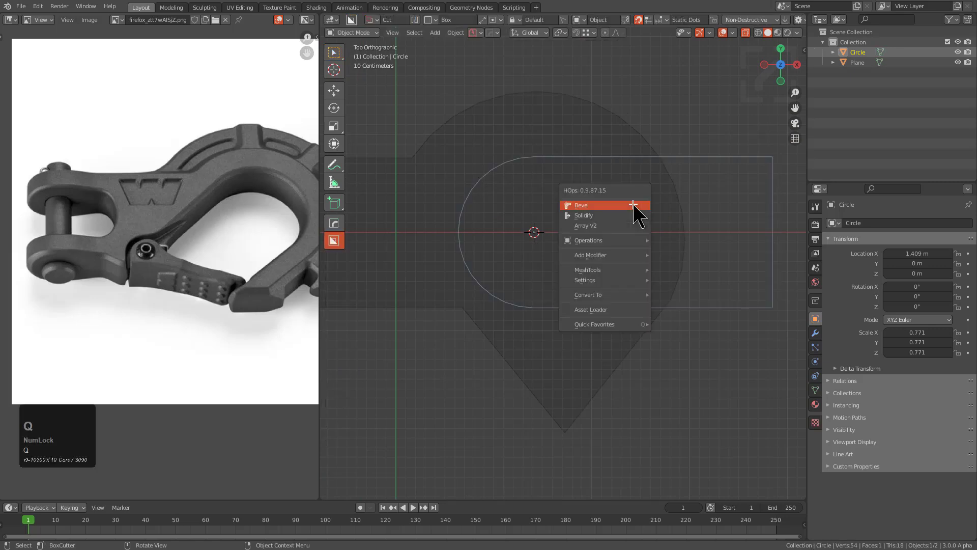
pyautogui.moveTo(621, 244)
pyautogui.click(690, 332)
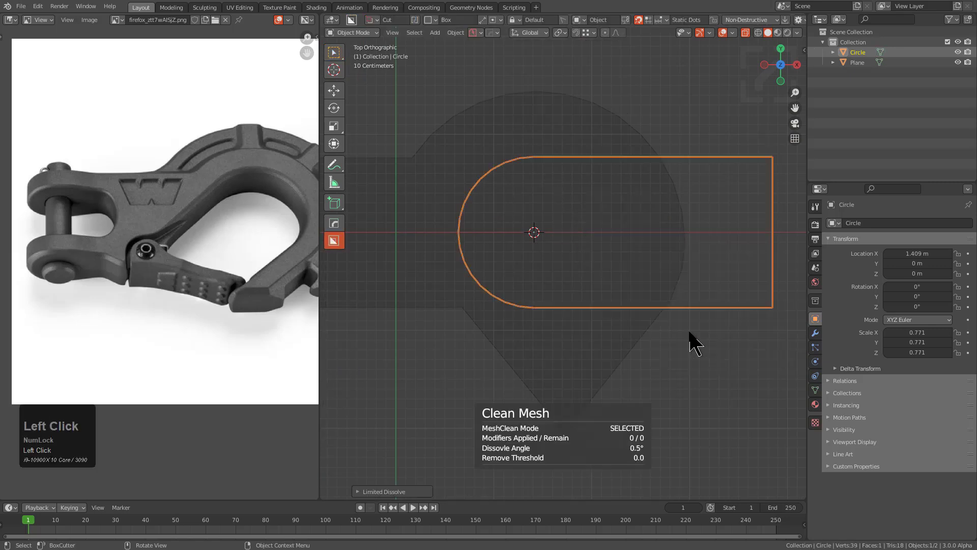
pyautogui.press('Tab')
pyautogui.press('Tab')
# Rotate the slot outline by 90° and a further 45°, to -135° about Z
pyautogui.scroll(-3, 666, 230)
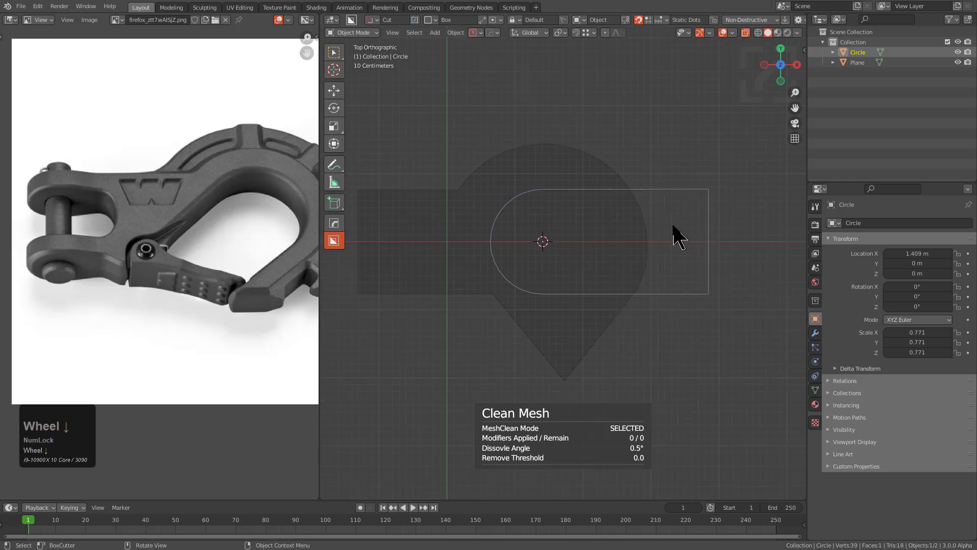
pyautogui.write('r465')
pyautogui.press('Escape')
pyautogui.write('r90')
pyautogui.press('KP_Enter')
pyautogui.write('r45')
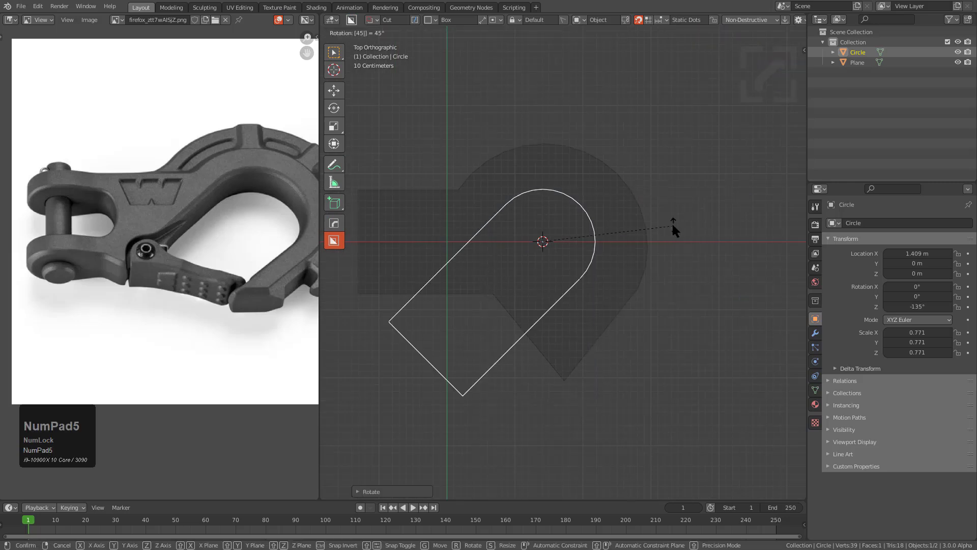
pyautogui.press('KP_Enter')
# Lengthen the silhouette's shank by moving its outer end edge away from the hook along X
pyautogui.keyDown('shift'); pyautogui.moveTo(630, 228); pyautogui.dragTo(632, 228, button='middle'); pyautogui.keyUp('shift')
pyautogui.keyDown('shift'); pyautogui.moveTo(609, 260); pyautogui.dragTo(661, 261, button='middle'); pyautogui.keyUp('shift')
pyautogui.scroll(1, 631, 245)
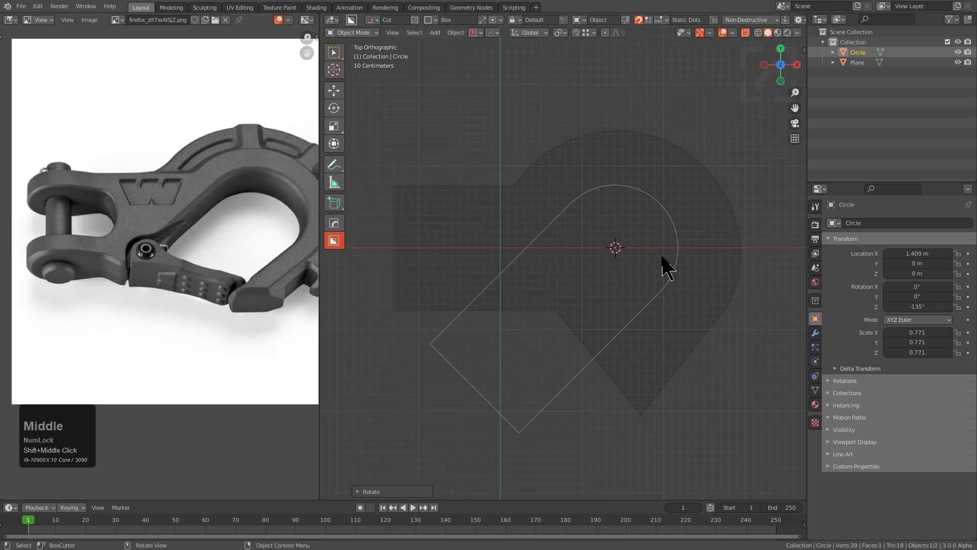
pyautogui.keyDown('shift'); pyautogui.moveTo(605, 251); pyautogui.dragTo(666, 244, button='middle'); pyautogui.keyUp('shift')
pyautogui.click(570, 216)
pyautogui.press('Tab')
pyautogui.press('2')
pyautogui.click(458, 249)
pyautogui.press('g')
pyautogui.press('x')
pyautogui.click(445, 255)
pyautogui.press('Tab')
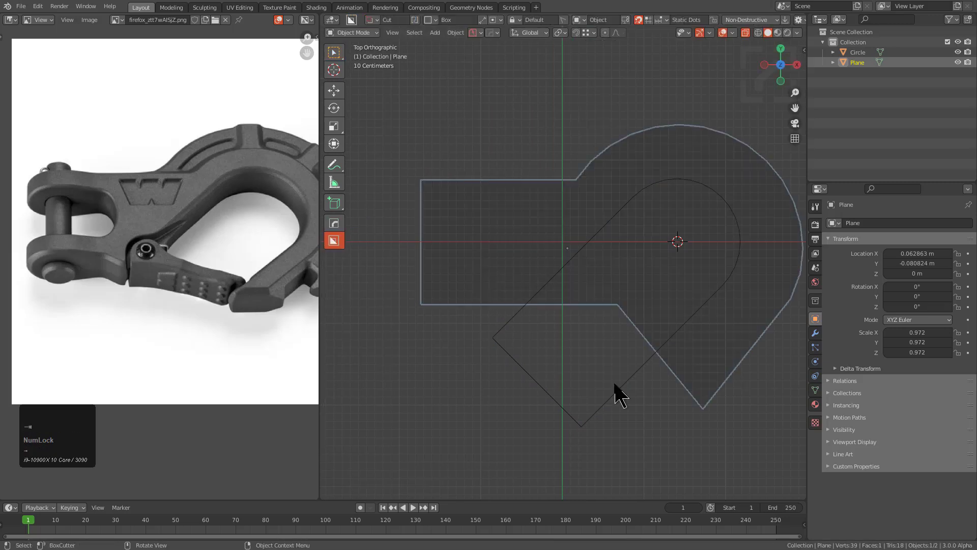
# Add a vertex on the slot outline's shank-side straight edge and slide it partway up toward the rounded end
pyautogui.click(616, 393)
pyautogui.keyDown('shift'); pyautogui.moveTo(616, 392); pyautogui.dragTo(574, 346, button='middle'); pyautogui.keyUp('shift')
pyautogui.scroll(2, 637, 295)
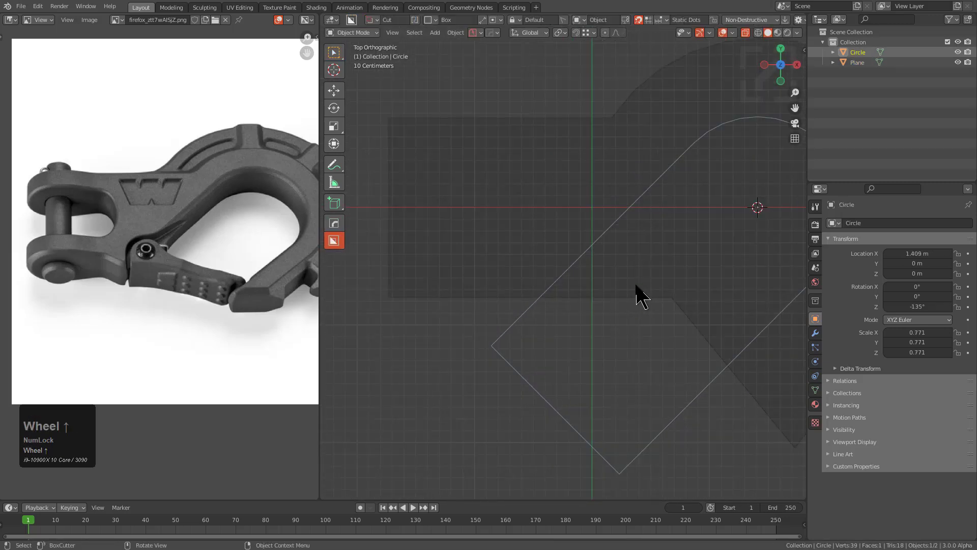
pyautogui.scroll(-1, 643, 283)
pyautogui.moveTo(669, 289)
pyautogui.keyDown('shift'); pyautogui.mouseDown(button='middle')
pyautogui.moveTo(623, 296)
pyautogui.moveTo(658, 296)
pyautogui.mouseUp(button='middle'); pyautogui.keyUp('shift')
pyautogui.scroll(1, 216, 238)
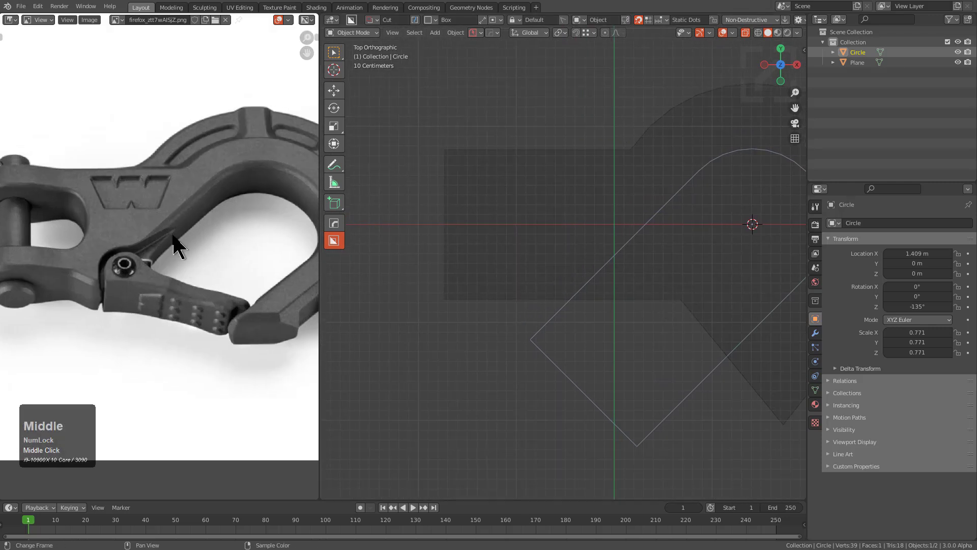
pyautogui.press('Tab')
pyautogui.click(548, 317)
pyautogui.hotkey('ctrl', 'r')
pyautogui.click(588, 284)
pyautogui.press('1')
pyautogui.click(616, 254)
pyautogui.press('g')
pyautogui.click(601, 265)
# Extend a new vertex from the added one along X toward the shank end, forming a horizontal segment
pyautogui.hotkey('alt', 'd')
pyautogui.press('x')
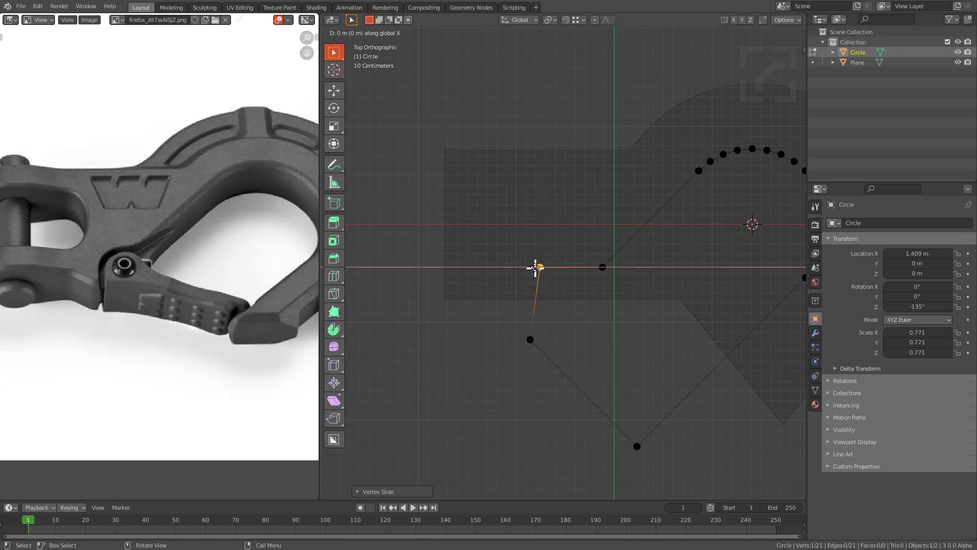
pyautogui.click(539, 267)
# Try to align the extended vertex with the outline's lower shank-side corner along X and bevel it
pyautogui.keyDown('shift'); pyautogui.click(530, 340); pyautogui.keyUp('shift')
pyautogui.press('g')
pyautogui.press('x')
pyautogui.keyDown('ctrl'); pyautogui.click(525, 334); pyautogui.keyUp('ctrl')
pyautogui.click(561, 296)
pyautogui.hotkey('ctrl', 'shift', 'b')
pyautogui.scroll(3, 581, 314)
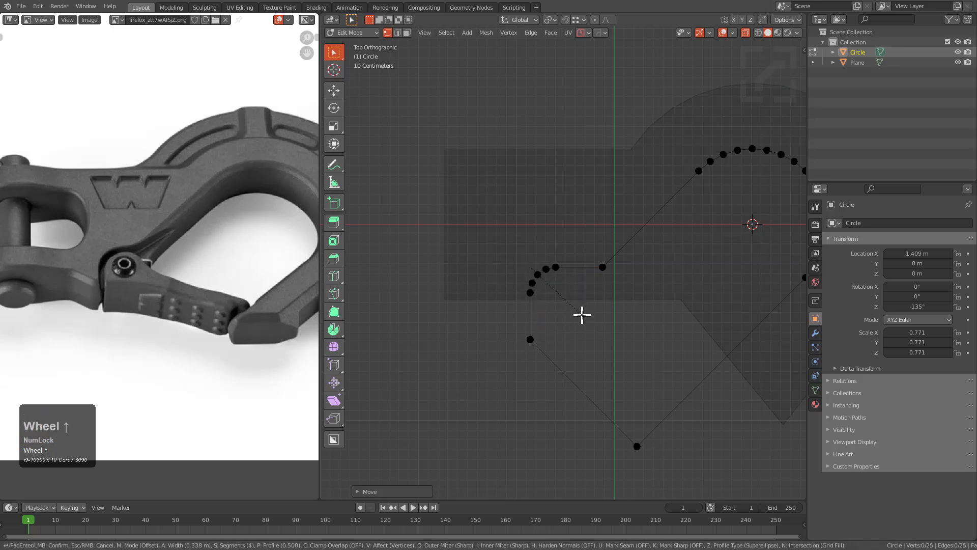
pyautogui.scroll(-1, 579, 311)
pyautogui.click(580, 312)
pyautogui.keyDown('shift'); pyautogui.click(555, 340); pyautogui.keyUp('shift')
pyautogui.scroll(2, 556, 340)
pyautogui.hotkey('ctrl', 'z')
# Align the extended vertex along X with the corner below it and bevel it with 2 segments, about 0.182 m wide
pyautogui.press('g')
pyautogui.press('x')
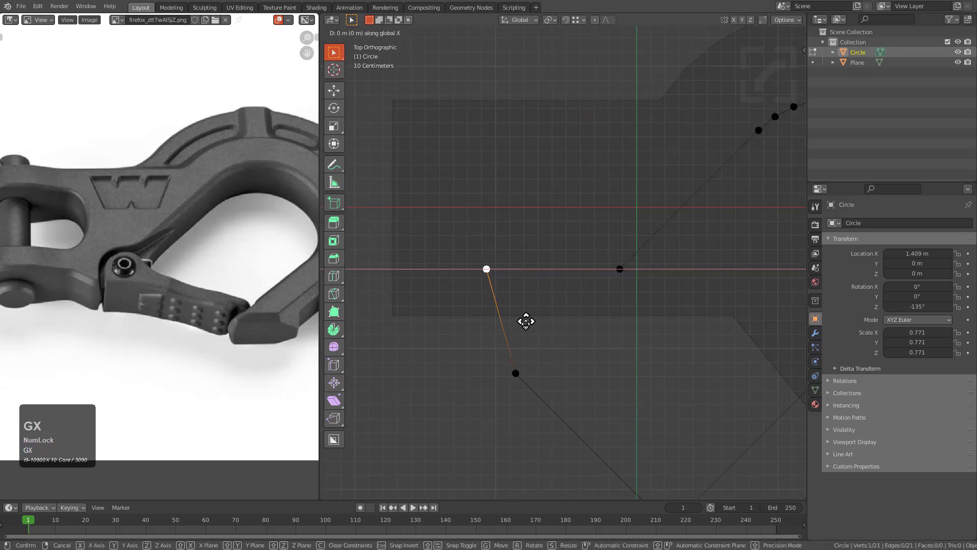
pyautogui.click(518, 364)
pyautogui.hotkey('ctrl', 'shift', 'b')
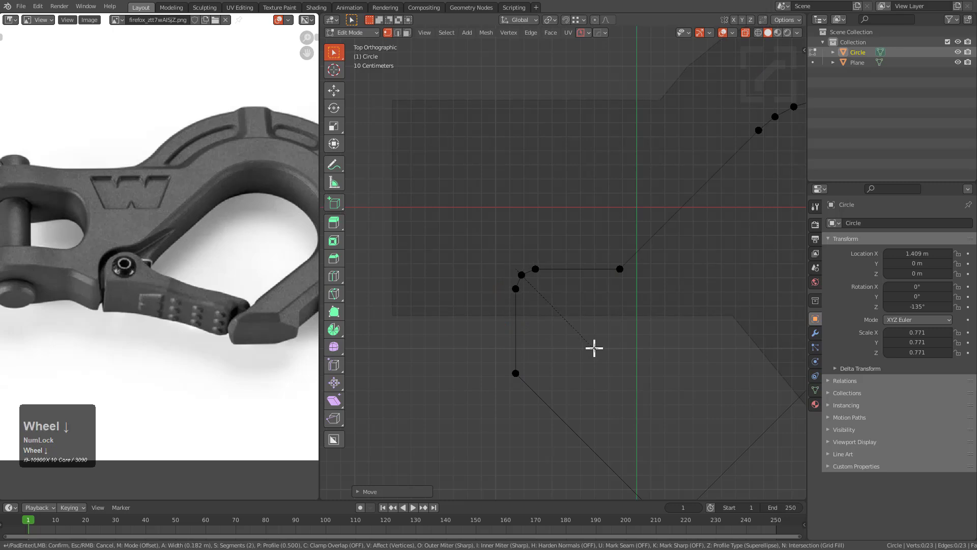
pyautogui.click(594, 348)
# Move the beveled corner and the vertical edge below it along X toward the slot's rounded end
pyautogui.click(527, 382)
pyautogui.keyDown('ctrl'); pyautogui.click(536, 269); pyautogui.keyUp('ctrl')
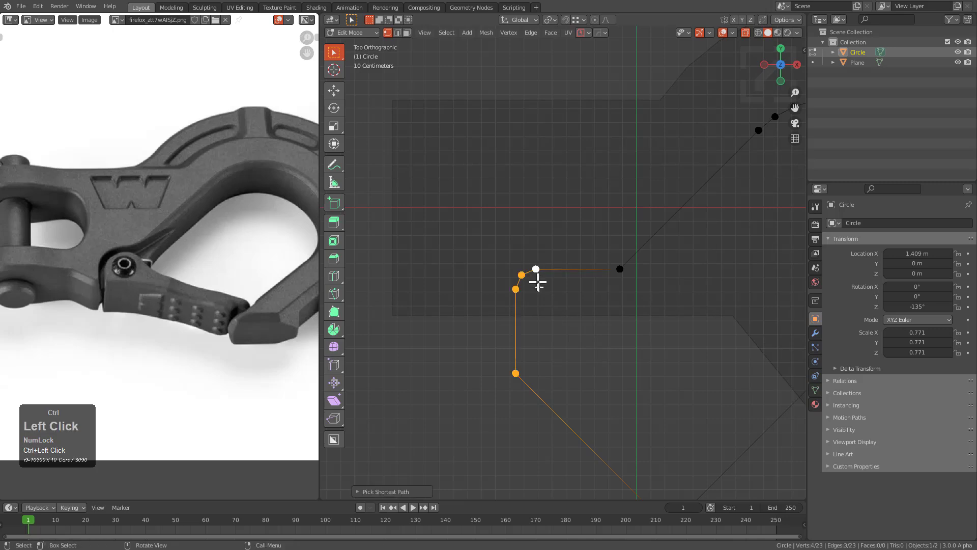
pyautogui.press('g')
pyautogui.press('x')
pyautogui.click(647, 273)
# Bevel the vertex where the short horizontal segment meets the diagonal side, using 2 segments
pyautogui.click(642, 271)
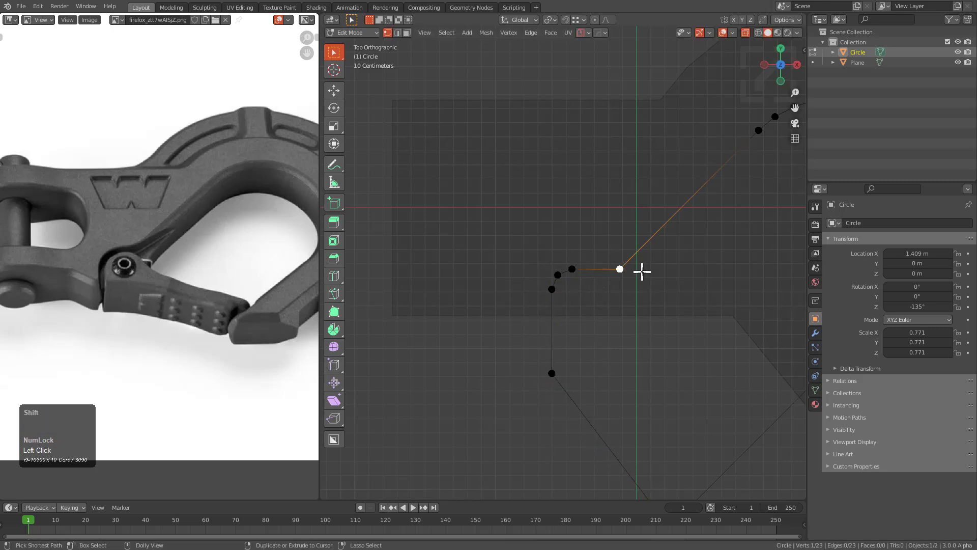
pyautogui.hotkey('ctrl', 'shift', 'b')
pyautogui.click(662, 282)
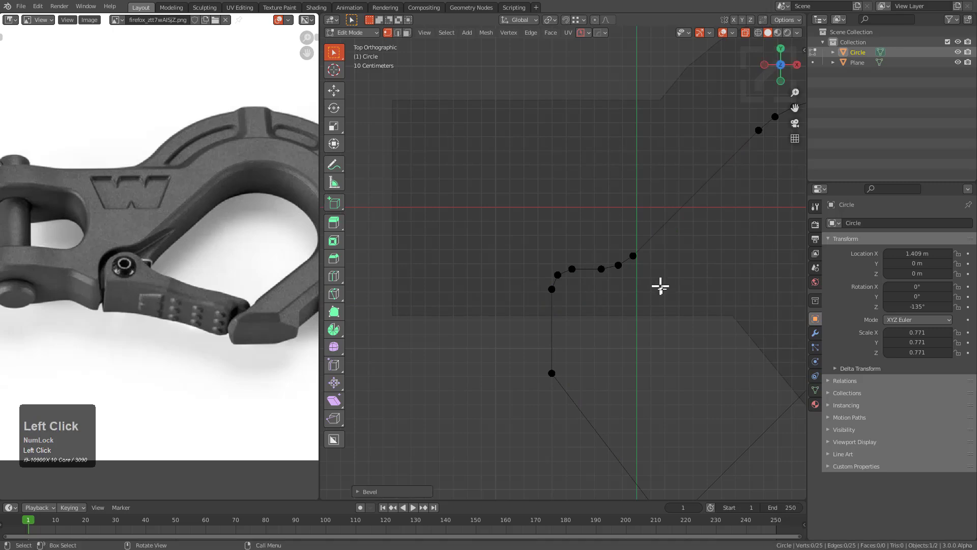
# Shorten the silhouette's pointed hook tip by sliding its vertex slightly along the inner edge toward the shank
pyautogui.keyDown('shift'); pyautogui.moveTo(662, 285); pyautogui.dragTo(589, 318, button='middle'); pyautogui.keyUp('shift')
pyautogui.scroll(-2, 601, 306)
pyautogui.keyDown('shift'); pyautogui.moveTo(633, 282); pyautogui.dragTo(611, 290, button='middle'); pyautogui.keyUp('shift')
pyautogui.scroll(-2, 616, 270)
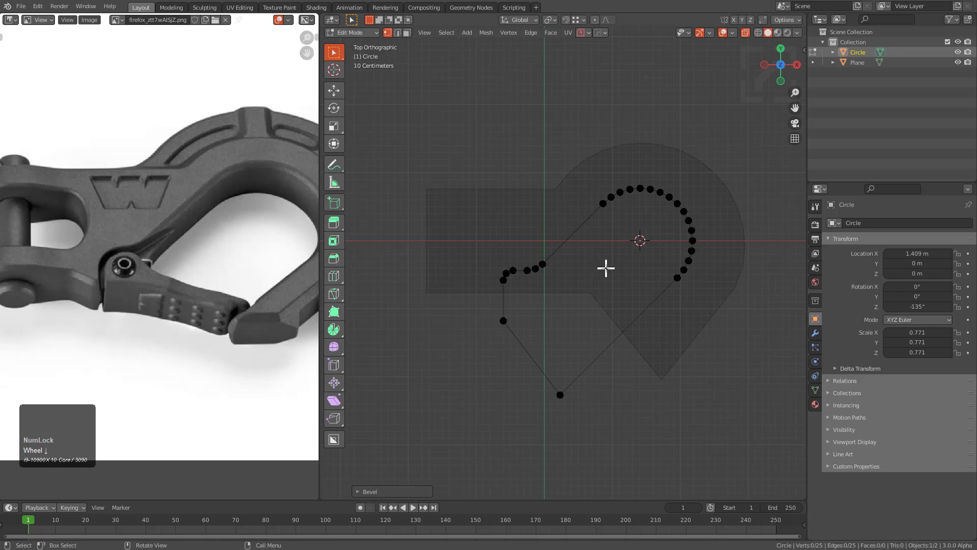
pyautogui.scroll(1, 608, 268)
pyautogui.keyDown('shift'); pyautogui.moveTo(668, 339); pyautogui.dragTo(629, 305, button='middle'); pyautogui.keyUp('shift')
pyautogui.scroll(1, 635, 302)
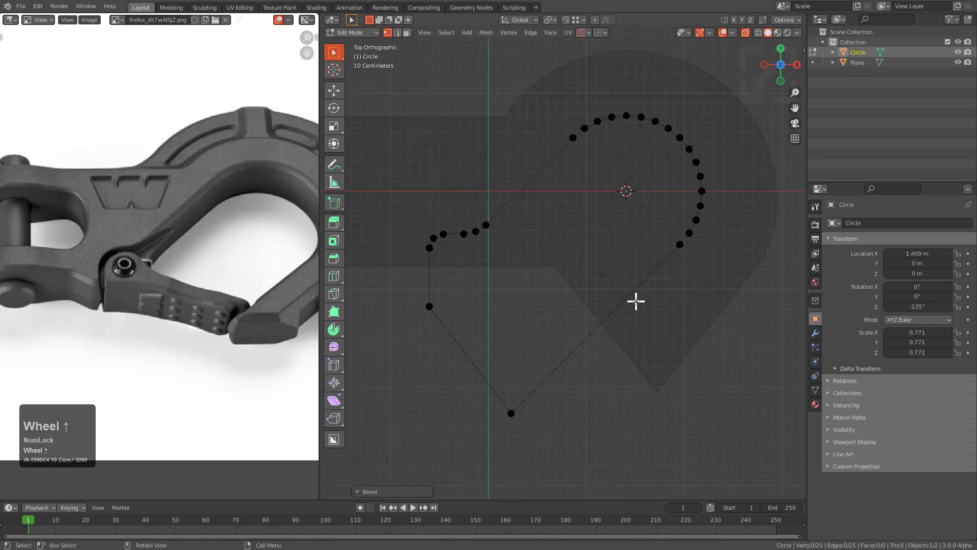
pyautogui.keyDown('shift'); pyautogui.moveTo(626, 338); pyautogui.dragTo(631, 334, button='middle'); pyautogui.keyUp('shift')
pyautogui.click(640, 344)
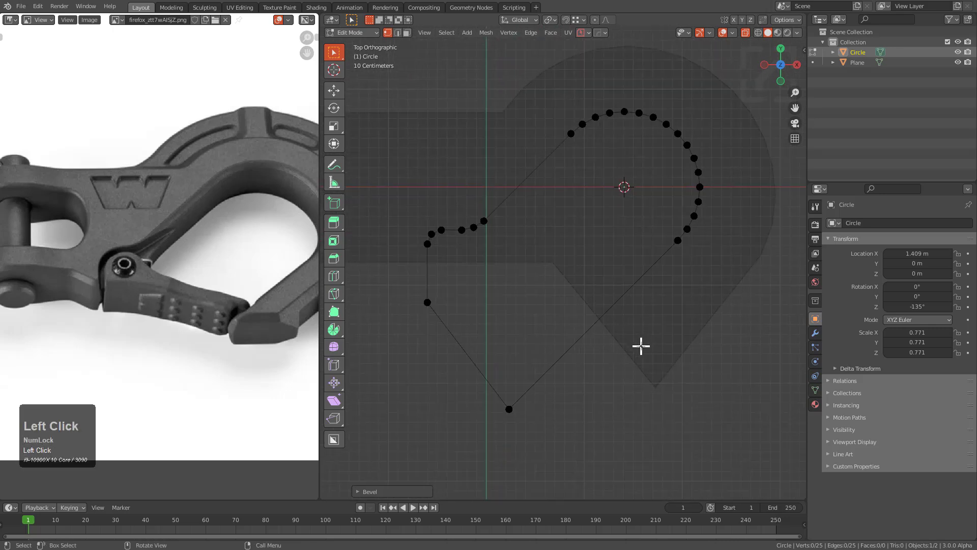
pyautogui.press('Tab')
pyautogui.click(648, 356)
pyautogui.press('Tab')
pyautogui.click(652, 385)
pyautogui.press('g')
pyautogui.press('g')
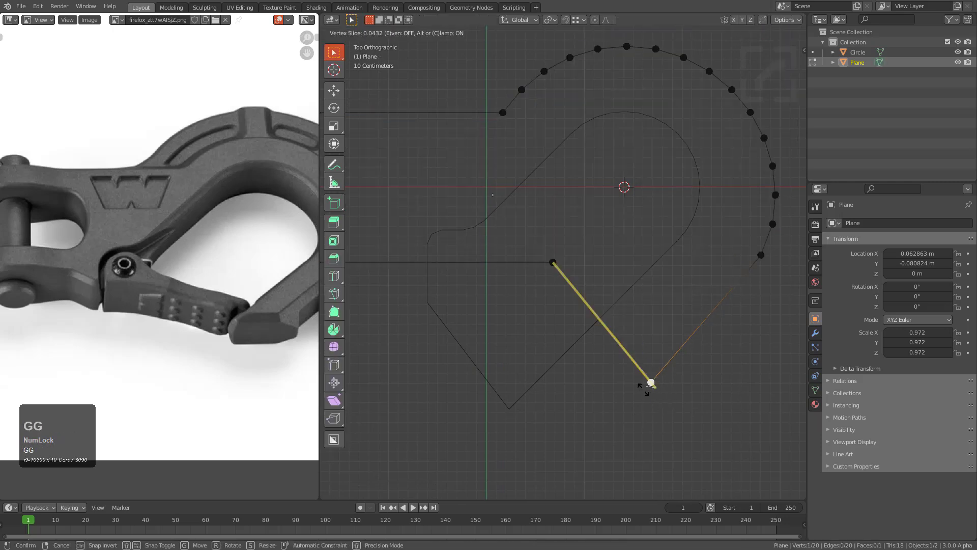
pyautogui.click(633, 383)
pyautogui.click(749, 261)
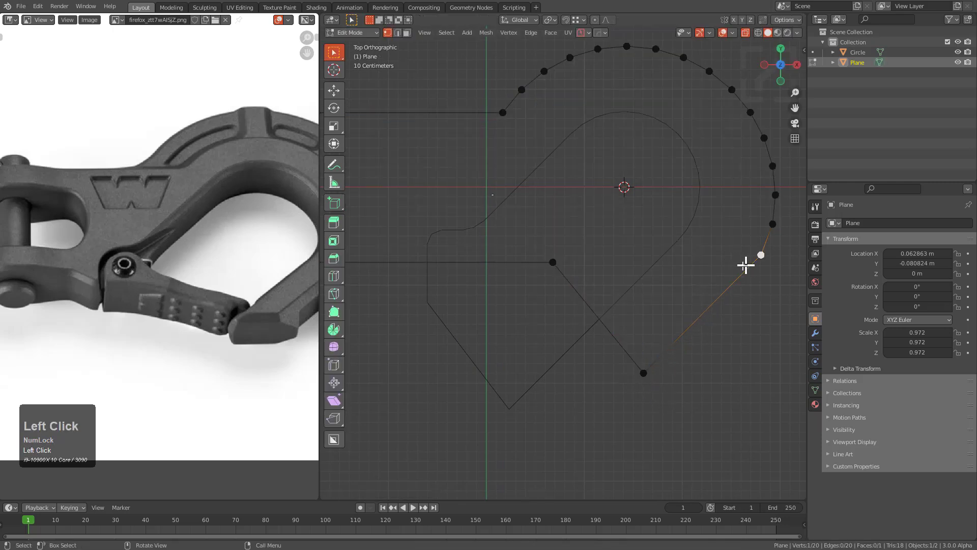
pyautogui.press('Tab')
# Turn off X-ray and try to cut the slot outline into the silhouette with the HOps Knife boolean
pyautogui.scroll(-1, 635, 331)
pyautogui.hotkey('alt', 'z')
pyautogui.click(569, 337)
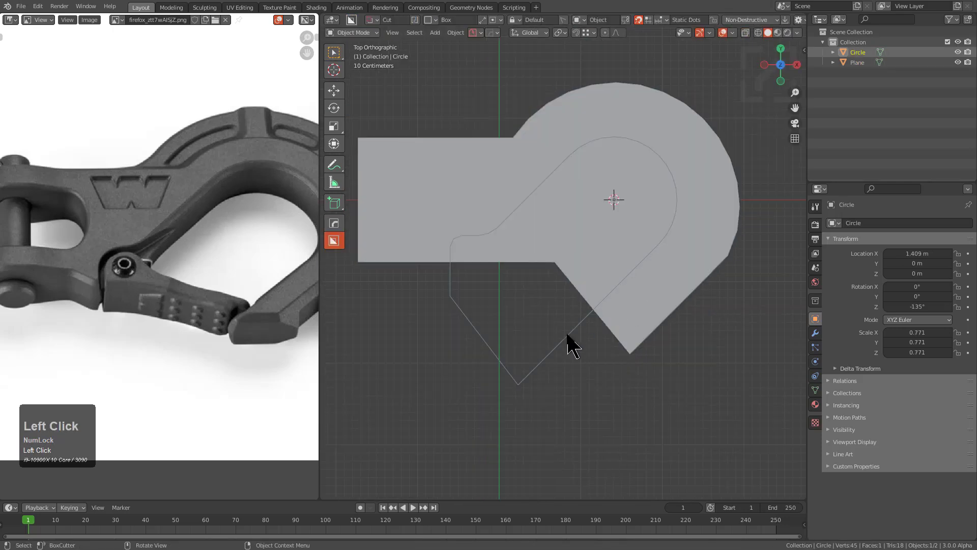
pyautogui.keyDown('shift'); pyautogui.click(622, 314); pyautogui.keyUp('shift')
pyautogui.hotkey('shift', 'q')
pyautogui.moveTo(644, 219)
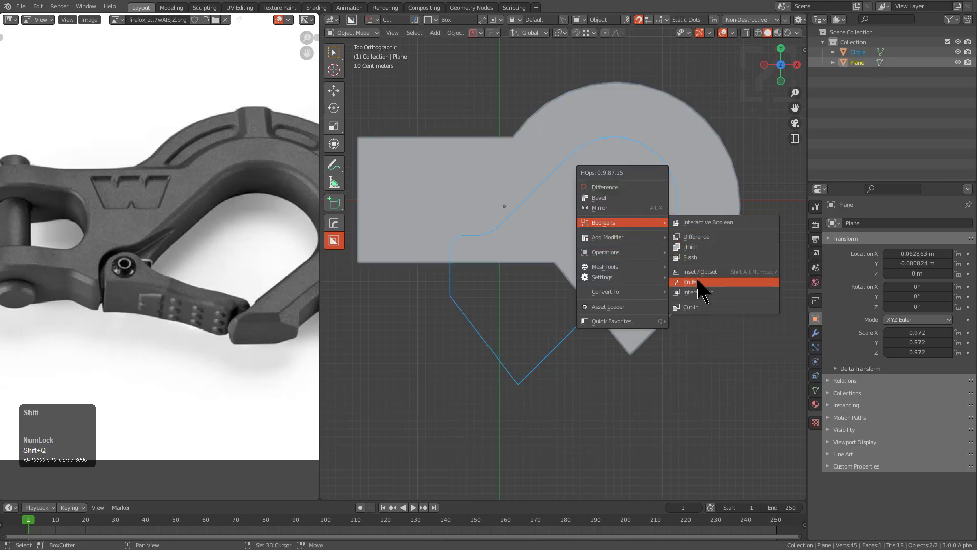
pyautogui.click(697, 282)
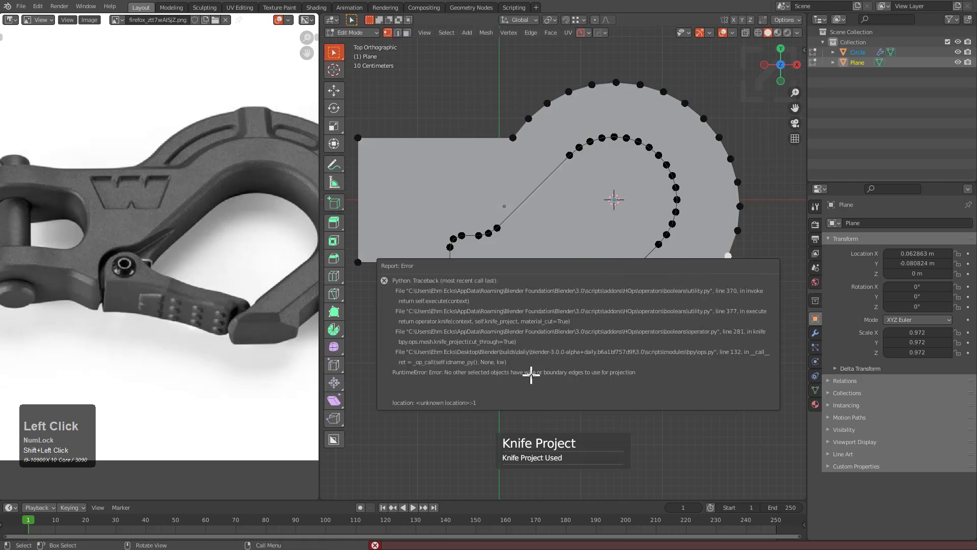
pyautogui.press('3')
pyautogui.click(574, 217)
pyautogui.press('x')
pyautogui.hotkey('ctrl', 'z')
pyautogui.press('Tab')
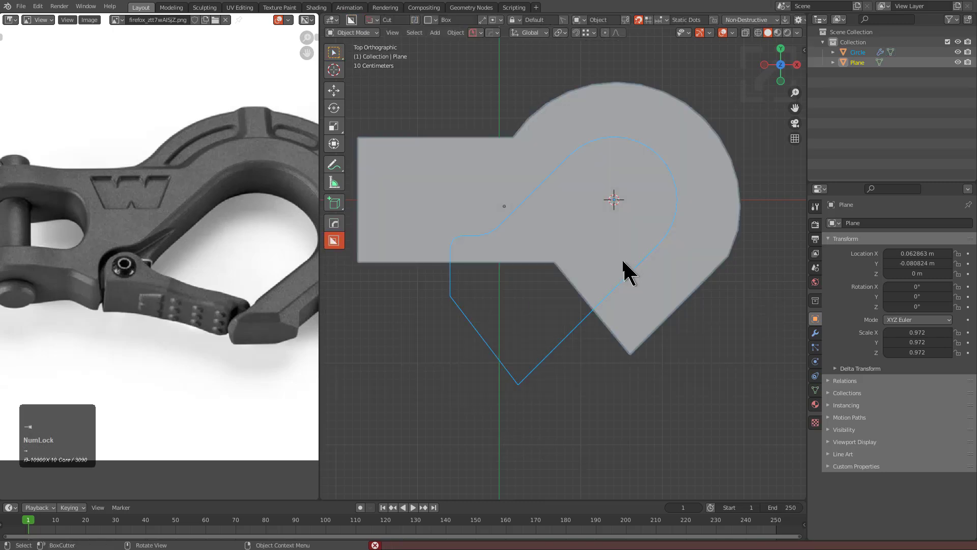
# Hide the slot outline, inspect the silhouette's mesh in Edit Mode and undo the hiding
pyautogui.moveTo(627, 270); pyautogui.dragTo(611, 255, button='middle')
pyautogui.click(547, 341)
pyautogui.press('h')
pyautogui.press('Tab')
pyautogui.moveTo(606, 301); pyautogui.dragTo(595, 318, button='middle')
pyautogui.press('Tab')
pyautogui.hotkey('ctrl', 'z')
pyautogui.hotkey('ctrl', 'z')
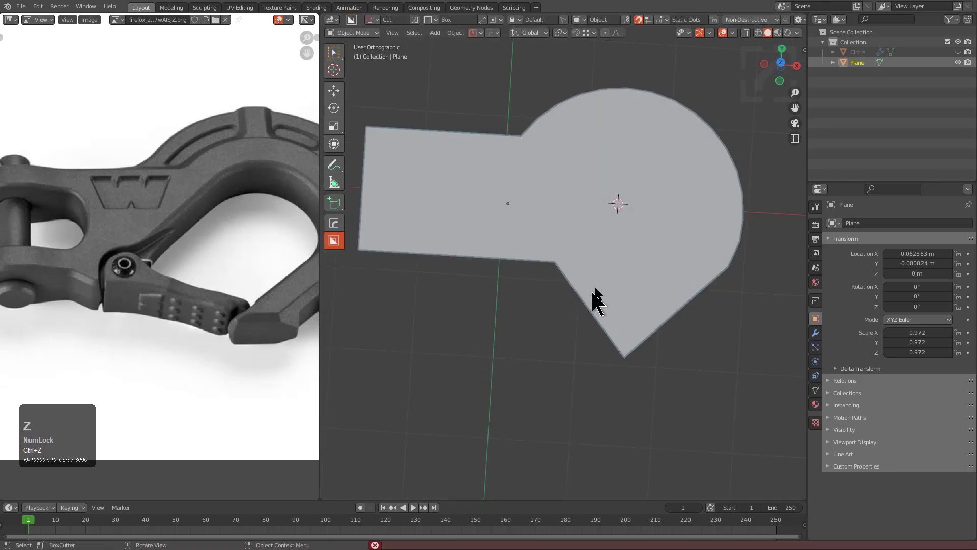
pyautogui.hotkey('ctrl', 'z')
pyautogui.hotkey('ctrl', 'z')
# Raise the slot outline along Z to about 1.79 m above the silhouette and return to the top view
pyautogui.hotkey('alt', 'a')
pyautogui.click(553, 341)
pyautogui.press('g')
pyautogui.press('z')
pyautogui.click(560, 320)
pyautogui.moveTo(560, 320); pyautogui.dragTo(591, 307, button='middle')
# Edit both objects together, select the linked slot outline and try Intersect (Knife) with Self Intersect as the source
pyautogui.keyDown('shift'); pyautogui.click(596, 228); pyautogui.keyUp('shift')
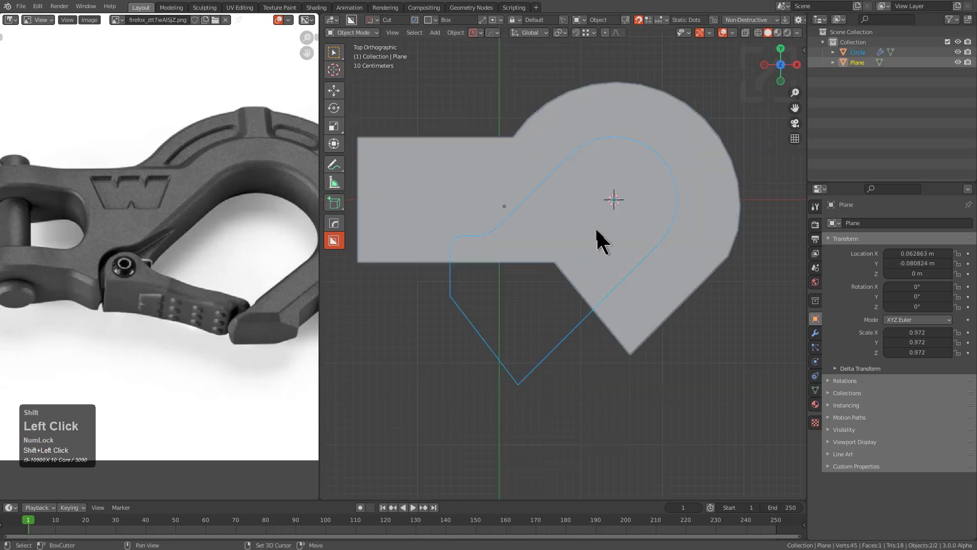
pyautogui.click(457, 33)
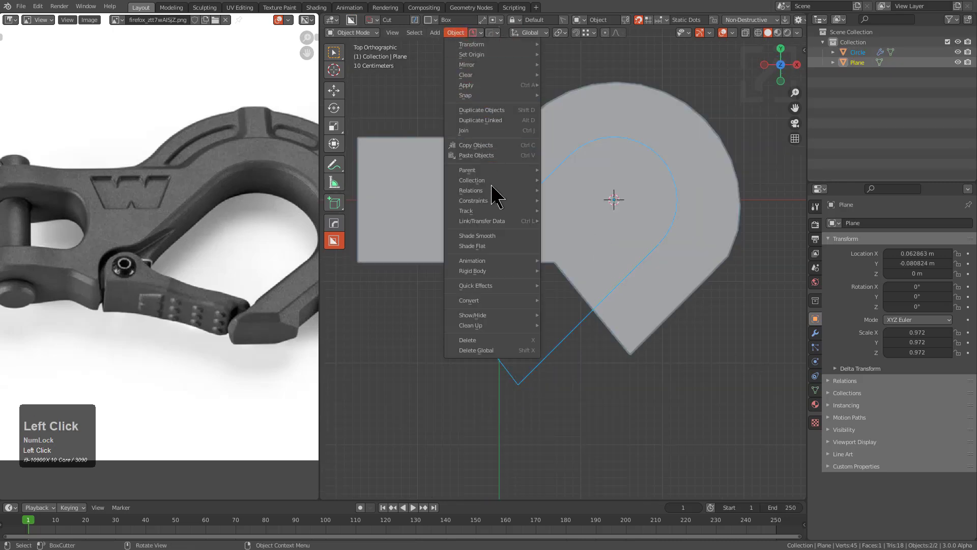
pyautogui.click(457, 32)
pyautogui.press('Tab')
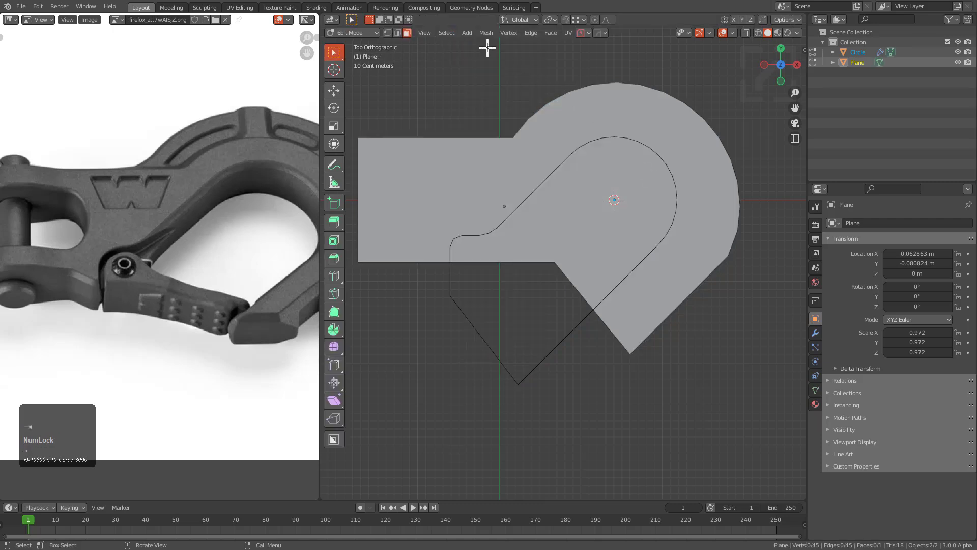
pyautogui.press('l')
pyautogui.press('l')
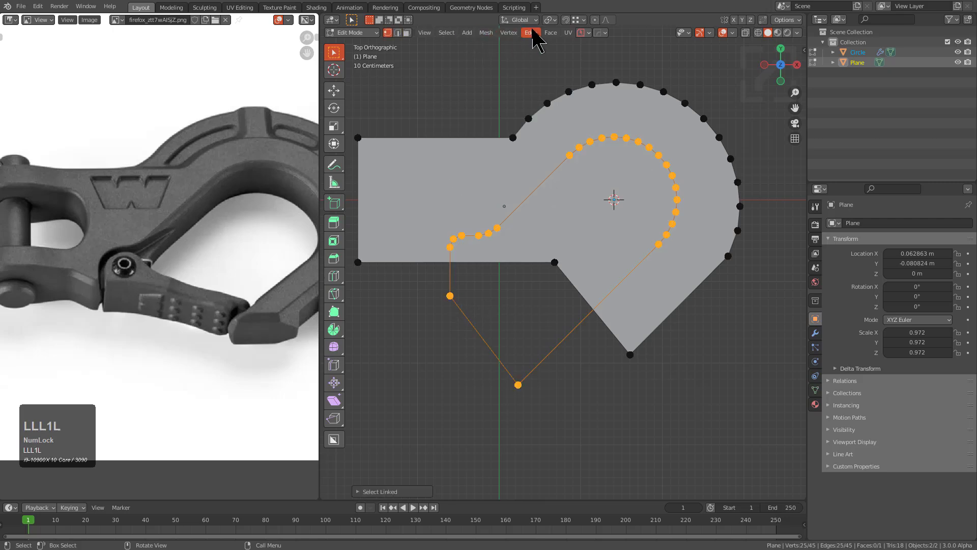
pyautogui.click(550, 32)
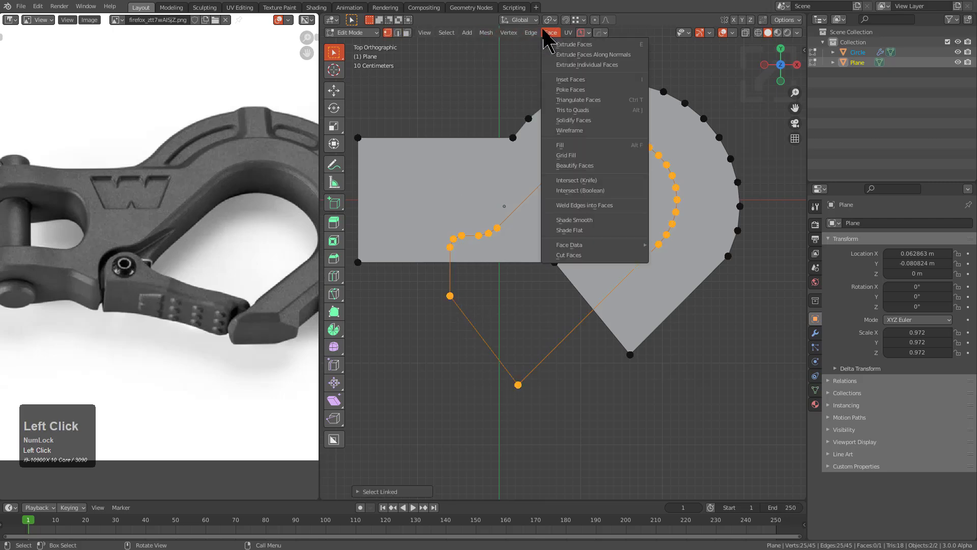
pyautogui.click(591, 180)
pyautogui.press('F9')
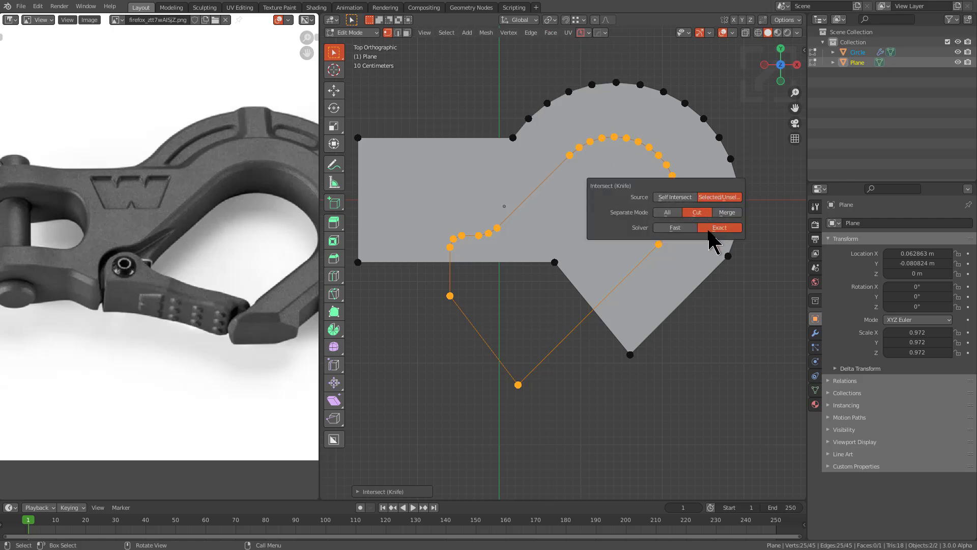
pyautogui.click(676, 199)
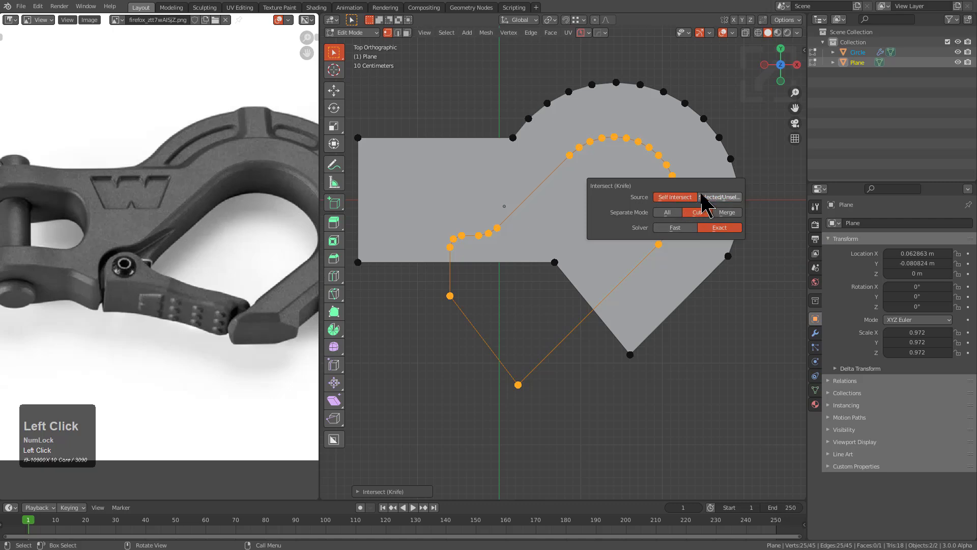
# Try Intersect (Knife) once more on the selected slot outline
pyautogui.moveTo(555, 221)
pyautogui.mouseDown(button='middle')
pyautogui.moveTo(541, 209)
pyautogui.moveTo(556, 207)
pyautogui.moveTo(555, 221)
pyautogui.mouseUp(button='middle')
pyautogui.press('F9')
pyautogui.click(531, 33)
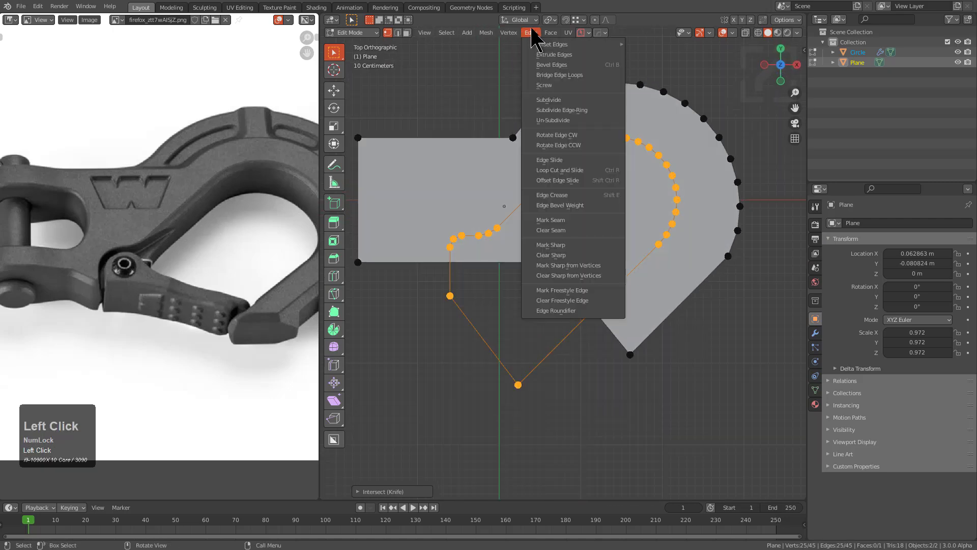
pyautogui.moveTo(549, 34)
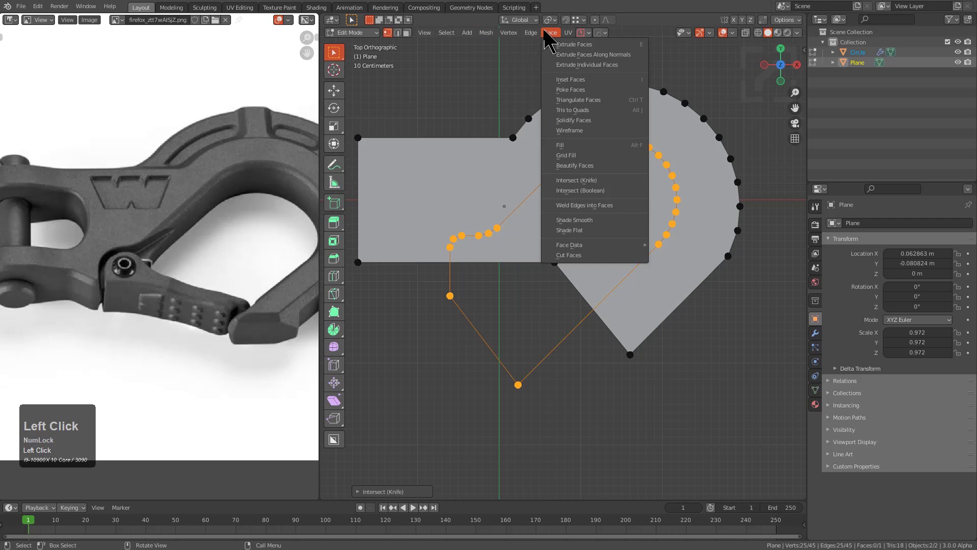
pyautogui.click(596, 180)
pyautogui.press('F9')
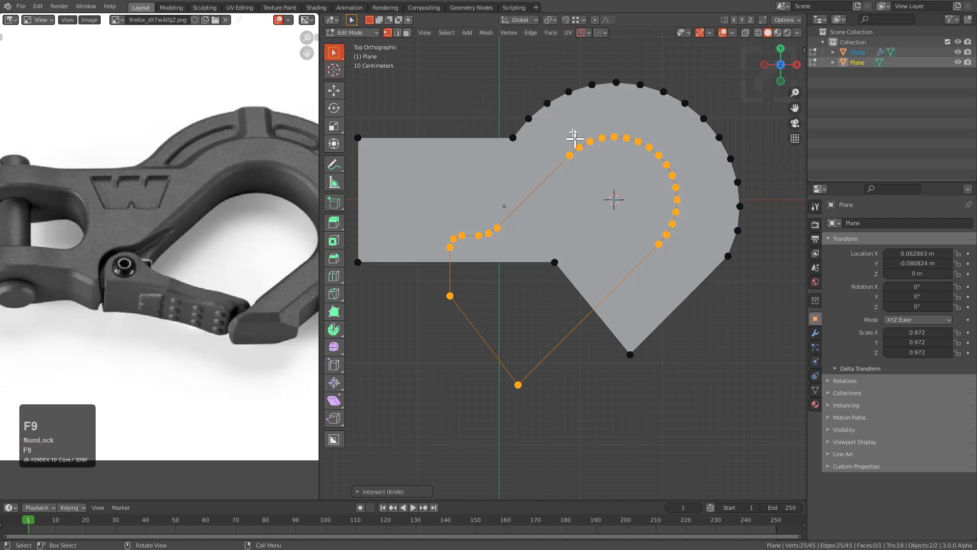
# Find Knife Project through the command search, try it on the selected outline and return to Object Mode
pyautogui.click(550, 32)
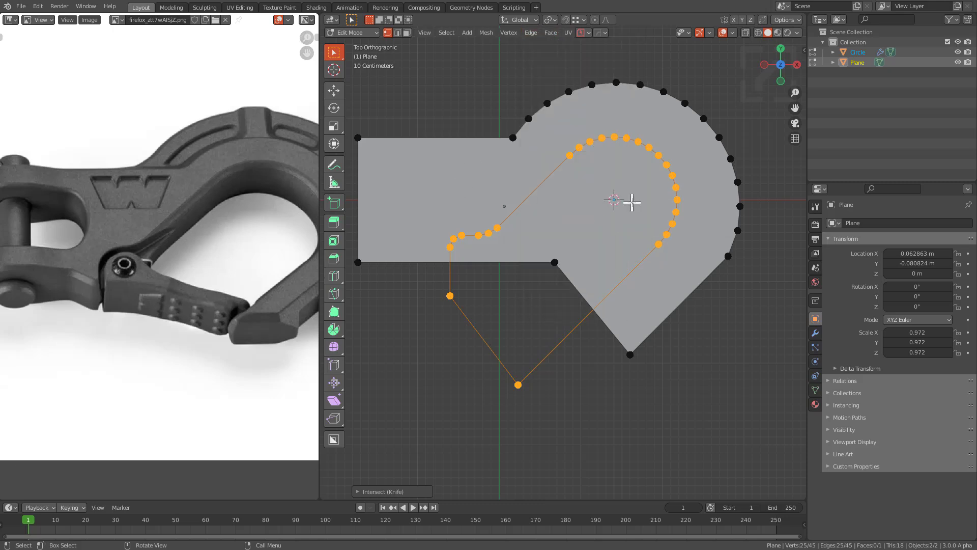
pyautogui.press('space')
pyautogui.scroll(-4, 537, 155)
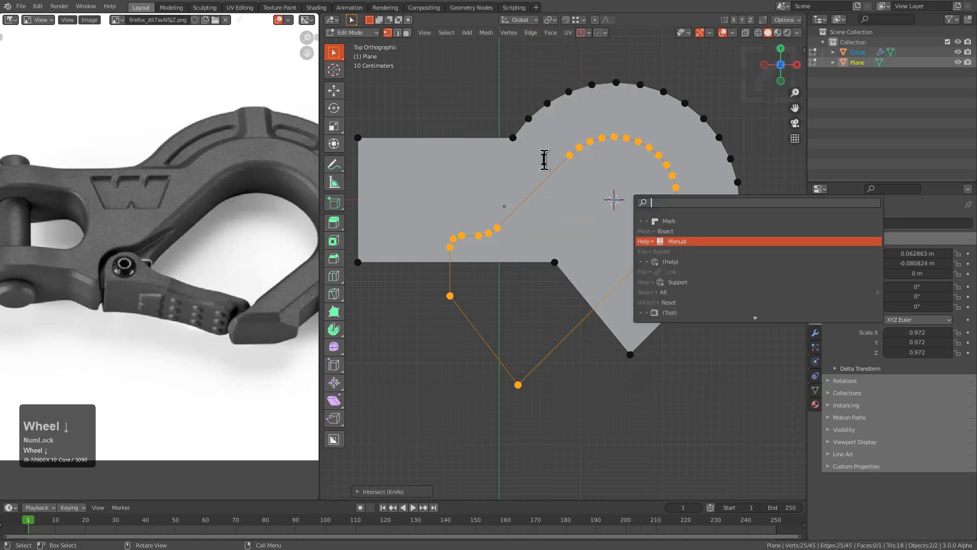
pyautogui.write('knife')
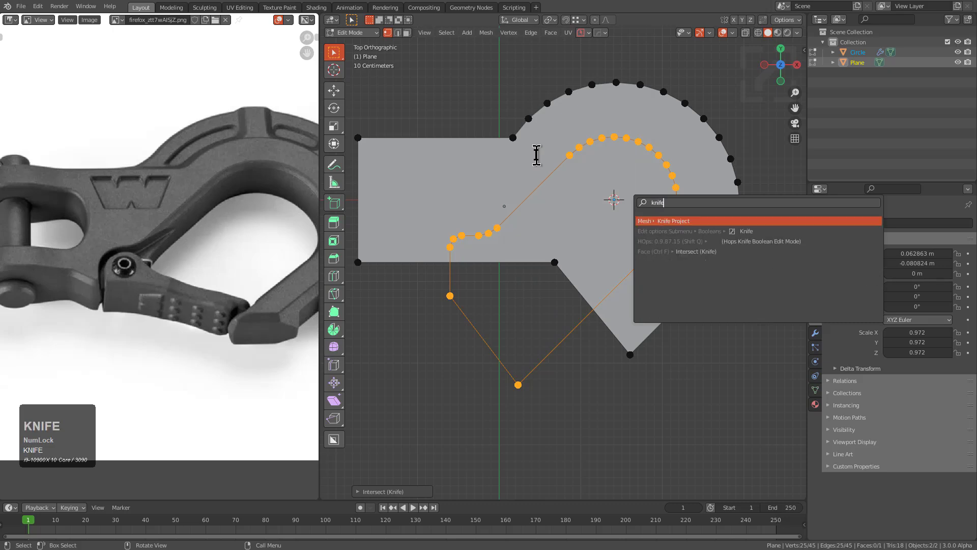
pyautogui.press('Return')
pyautogui.moveTo(585, 196); pyautogui.dragTo(587, 224, button='middle')
pyautogui.press('Tab')
# Select the slot outline with the silhouette as active object and run the Knife boolean found through the command search
pyautogui.hotkey('alt', 'a')
pyautogui.click(563, 342)
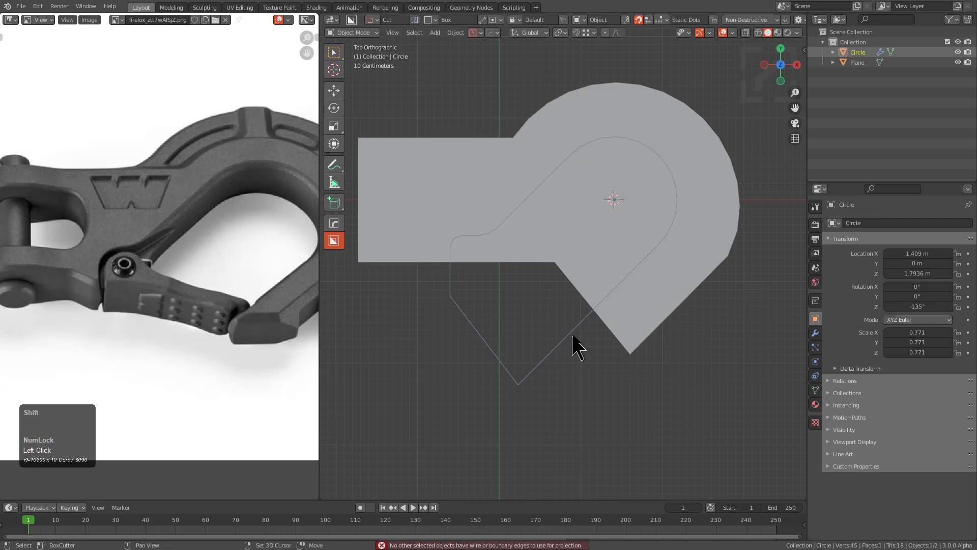
pyautogui.keyDown('shift'); pyautogui.click(631, 319); pyautogui.keyUp('shift')
pyautogui.press('F3')
pyautogui.write('knife')
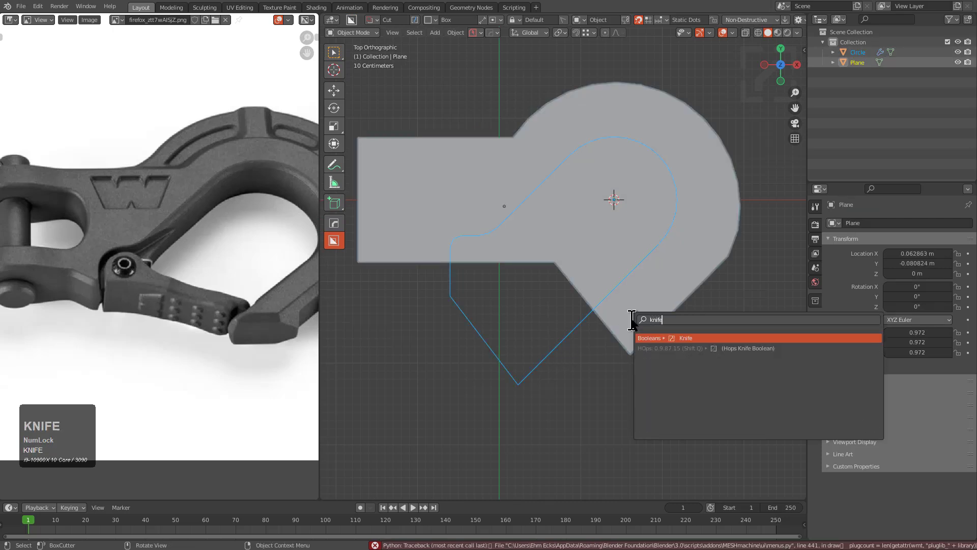
pyautogui.press('Return')
pyautogui.moveTo(604, 275); pyautogui.dragTo(622, 214, button='middle')
# Extrude the freshly cut opening edges of the silhouette along Z and return to Object Mode in top view
pyautogui.press('Tab')
pyautogui.press('e')
pyautogui.press('z')
pyautogui.click(628, 354)
pyautogui.press('KP_7')
pyautogui.press('Tab')
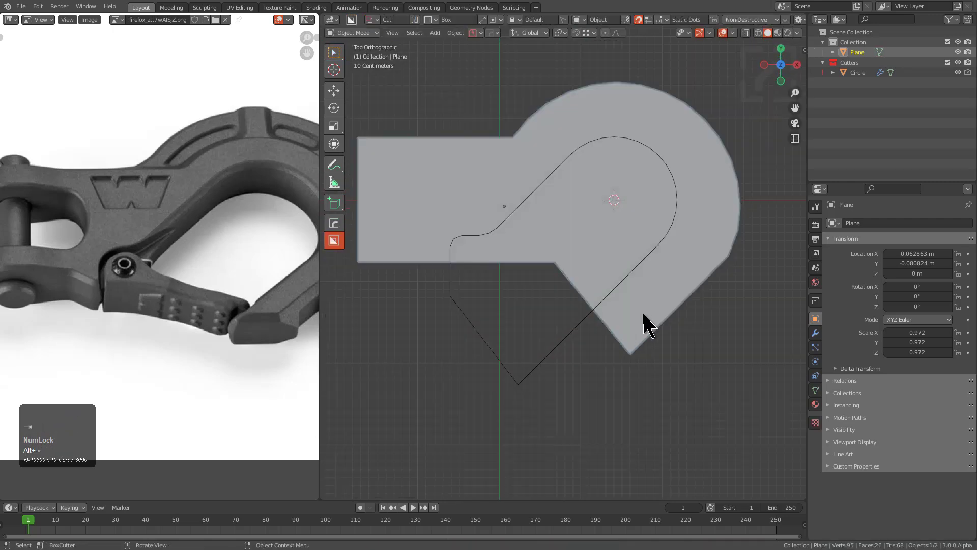
# Try the HOps Knife boolean again between the slot outline and the hook silhouette
pyautogui.hotkey('alt', 'a')
pyautogui.click(651, 251)
pyautogui.keyDown('shift'); pyautogui.click(659, 270); pyautogui.keyUp('shift')
pyautogui.press('q')
pyautogui.press('q')
pyautogui.click(632, 264)
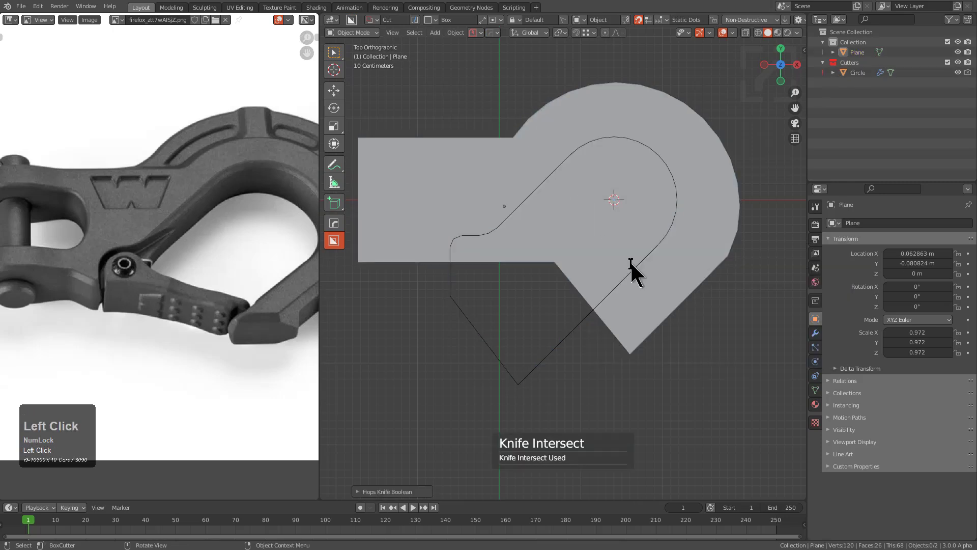
# Try hiding the objects picked around the opening and undo each hide
pyautogui.moveTo(610, 296); pyautogui.dragTo(613, 277, button='middle')
pyautogui.click(606, 264)
pyautogui.press('h')
pyautogui.hotkey('ctrl', 'z')
pyautogui.click(667, 250)
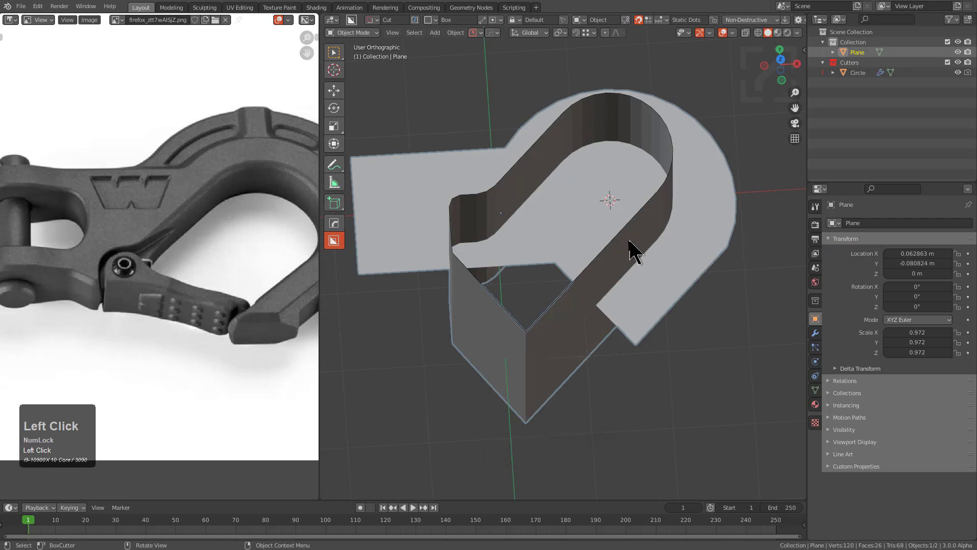
pyautogui.press('h')
pyautogui.hotkey('ctrl', 'z')
# Select the upper edge loop of the extruded opening wall, return to Object Mode and hide the Circle cutter
pyautogui.hotkey('alt', 'a')
pyautogui.click(662, 270)
pyautogui.press('Tab')
pyautogui.moveTo(682, 288); pyautogui.dragTo(641, 262, button='middle')
pyautogui.press('2')
pyautogui.keyDown('alt'); pyautogui.click(602, 239); pyautogui.keyUp('alt')
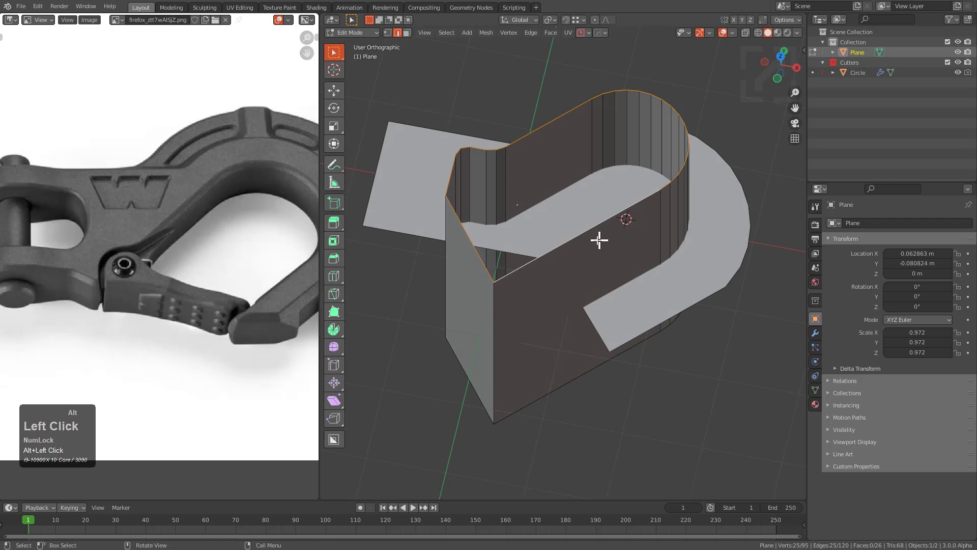
pyautogui.press('Tab')
pyautogui.click(521, 271)
pyautogui.press('h')
pyautogui.click(522, 270)
# Delete the upper loops of the extruded opening wall in Edit Mode, keeping only its lowest outline loop
pyautogui.press('Tab')
pyautogui.keyDown('alt'); pyautogui.click(539, 271); pyautogui.keyUp('alt')
pyautogui.press('x')
pyautogui.click(541, 268)
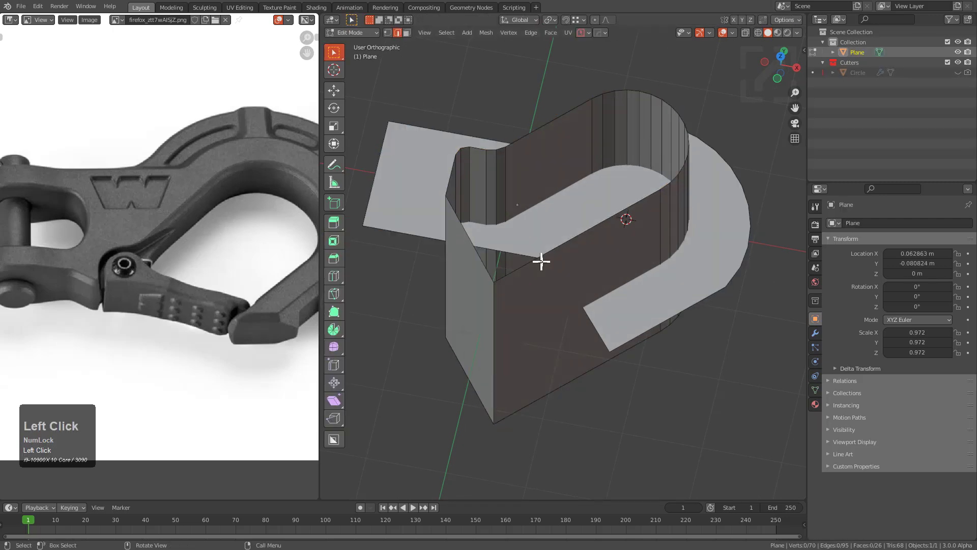
pyautogui.press('1')
pyautogui.keyDown('alt'); pyautogui.click(583, 248); pyautogui.keyUp('alt')
pyautogui.press('x')
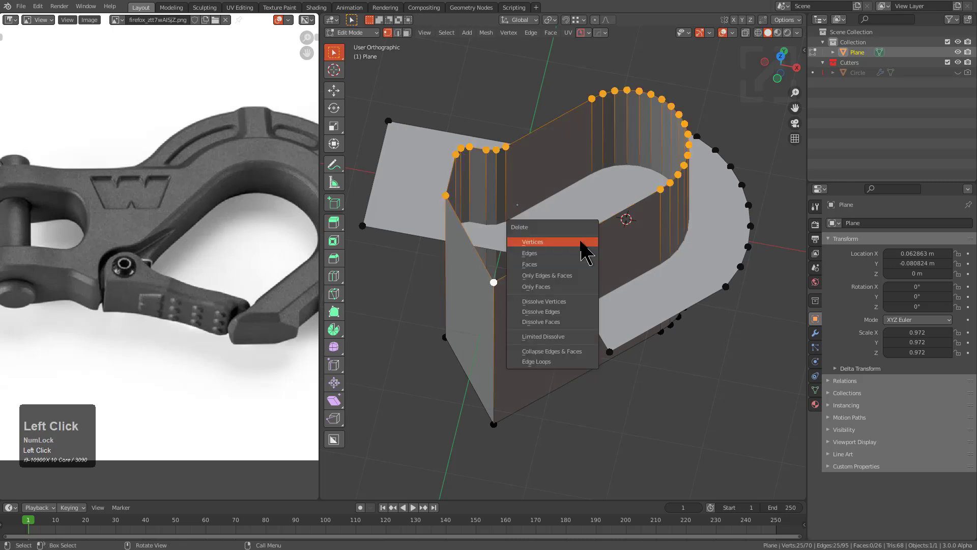
pyautogui.click(584, 249)
# Raise the remaining opening outline above the silhouette, return to Object Mode in top view and copy the object
pyautogui.moveTo(570, 309); pyautogui.dragTo(582, 277, button='middle')
pyautogui.keyDown('alt'); pyautogui.click(589, 383); pyautogui.keyUp('alt')
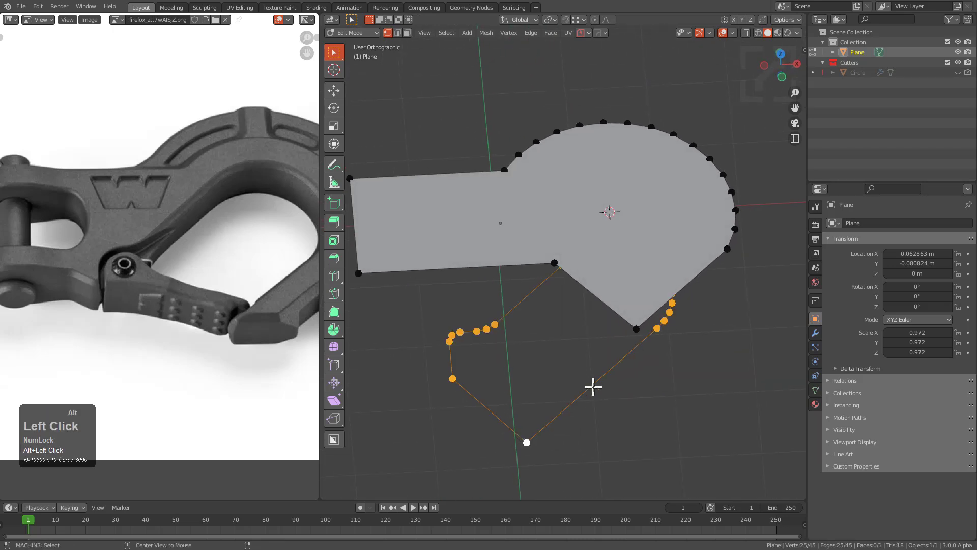
pyautogui.press('g')
pyautogui.click(592, 258)
pyautogui.moveTo(593, 257); pyautogui.dragTo(591, 312, button='middle')
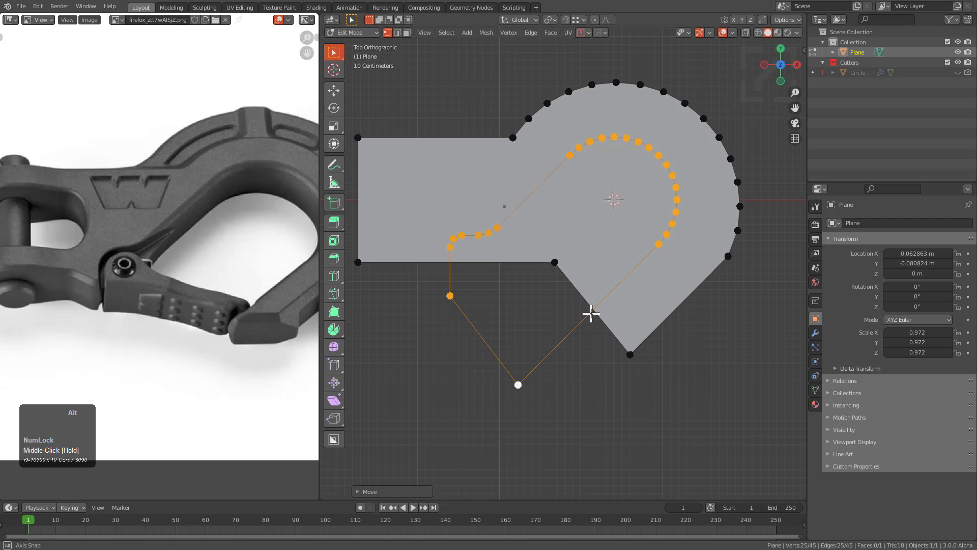
pyautogui.press('Tab')
pyautogui.hotkey('ctrl', 'c')
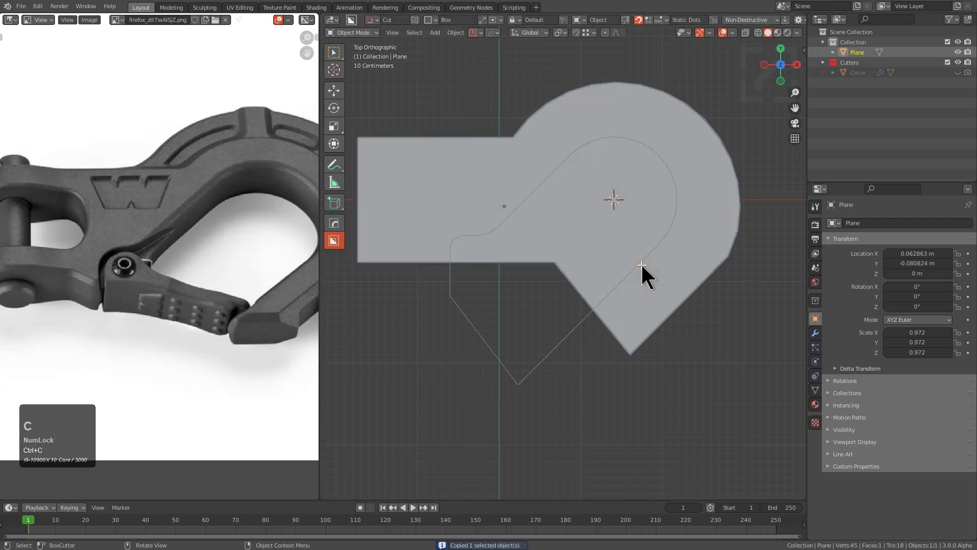
# Save the scene through PowerSave under the name topostudy_winch
pyautogui.scroll(-2, 617, 258)
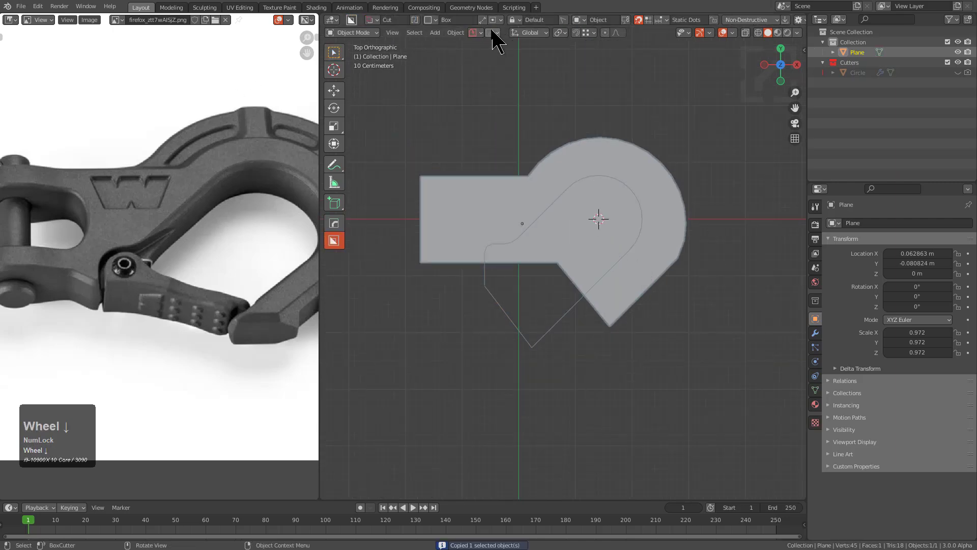
pyautogui.click(474, 33)
pyautogui.click(464, 80)
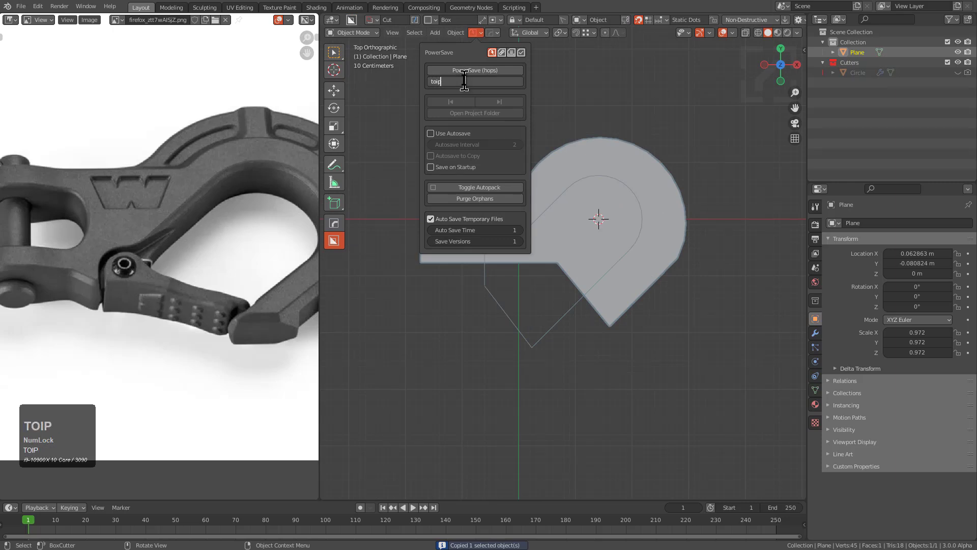
pyautogui.write('toipo')
pyautogui.press('BackSpace')
pyautogui.press('BackSpace')
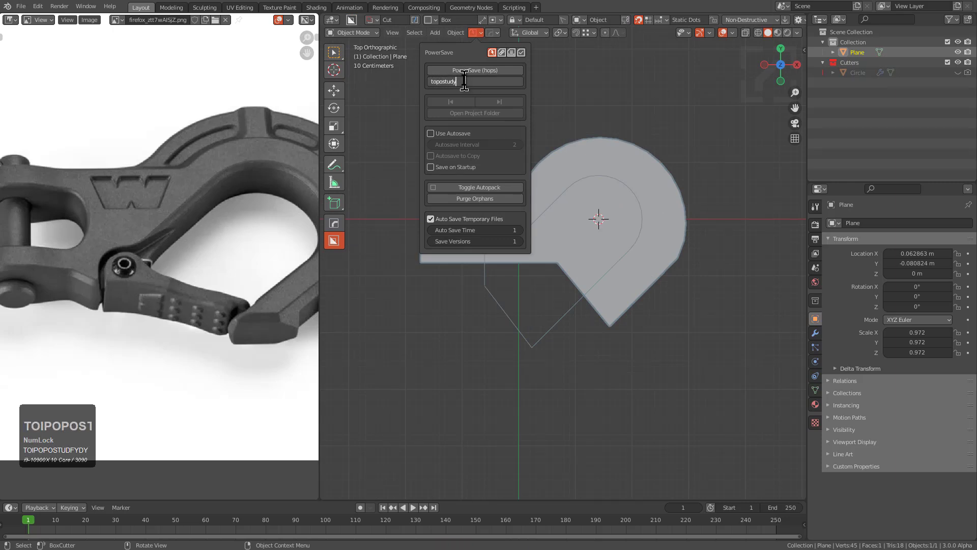
pyautogui.write('postudy_w')
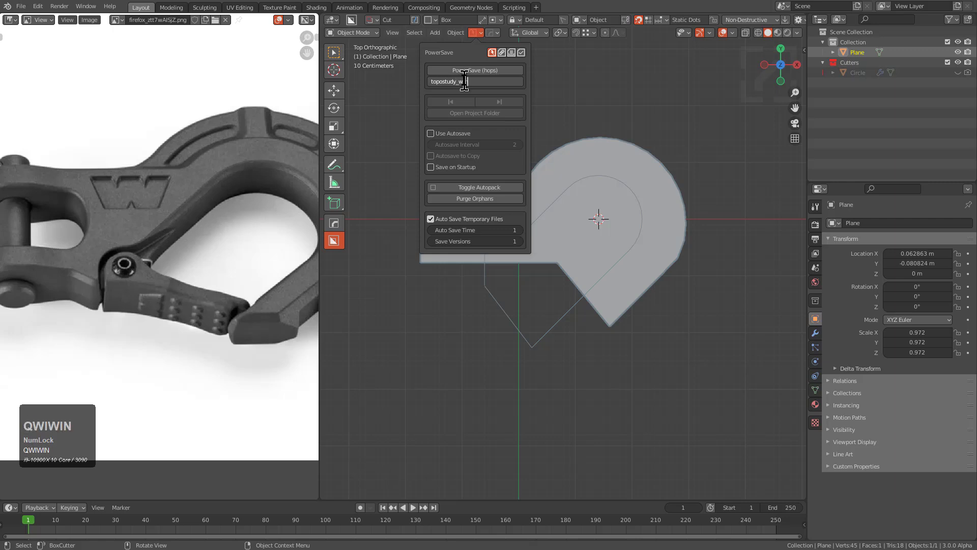
pyautogui.write('inch')
pyautogui.press('Return')
pyautogui.click(482, 71)
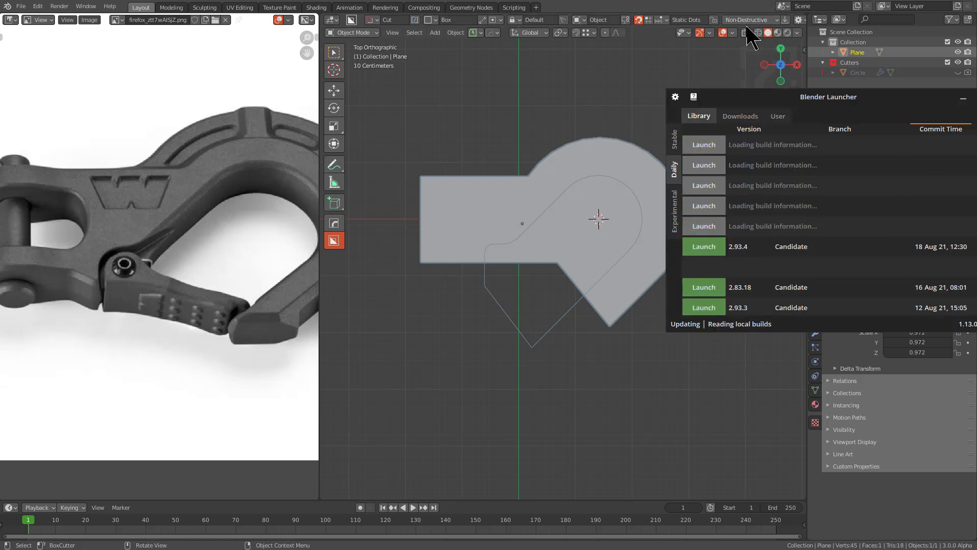
# Switch to a newly launched Blender 2.93.3 window, maximise it and open the saved topostudy_winch file
pyautogui.moveTo(840, 85); pyautogui.dragTo(976, 79)
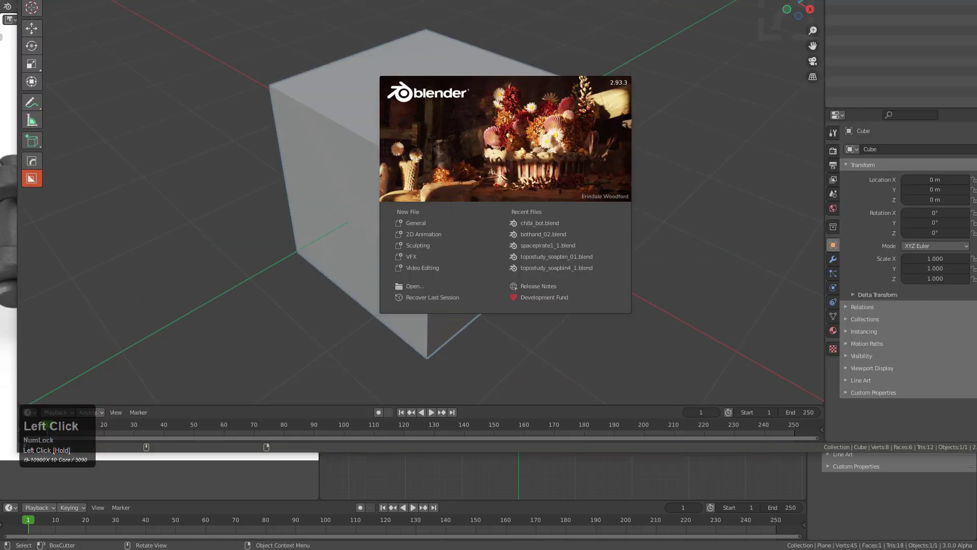
pyautogui.moveTo(565, 1); pyautogui.dragTo(541, 75)
pyautogui.doubleClick(542, 75)
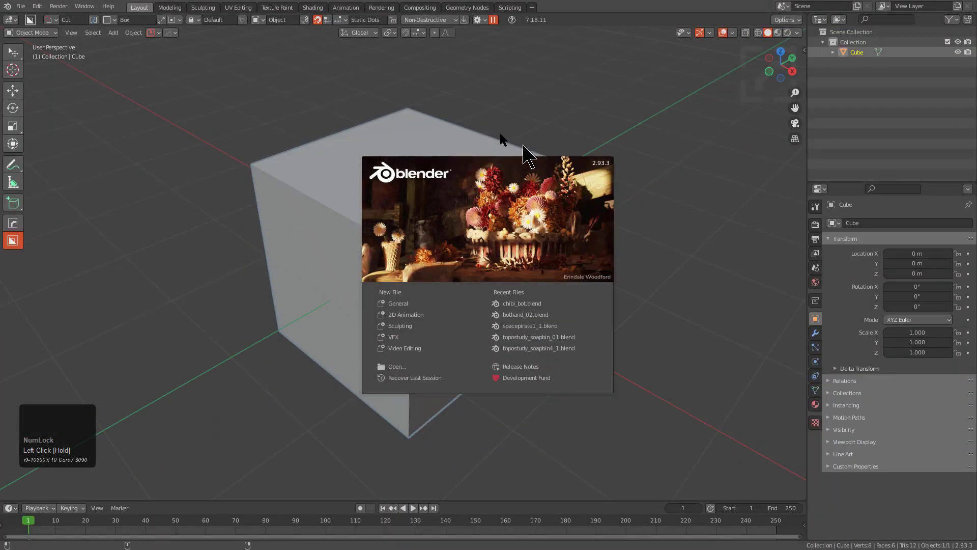
pyautogui.click(330, 242)
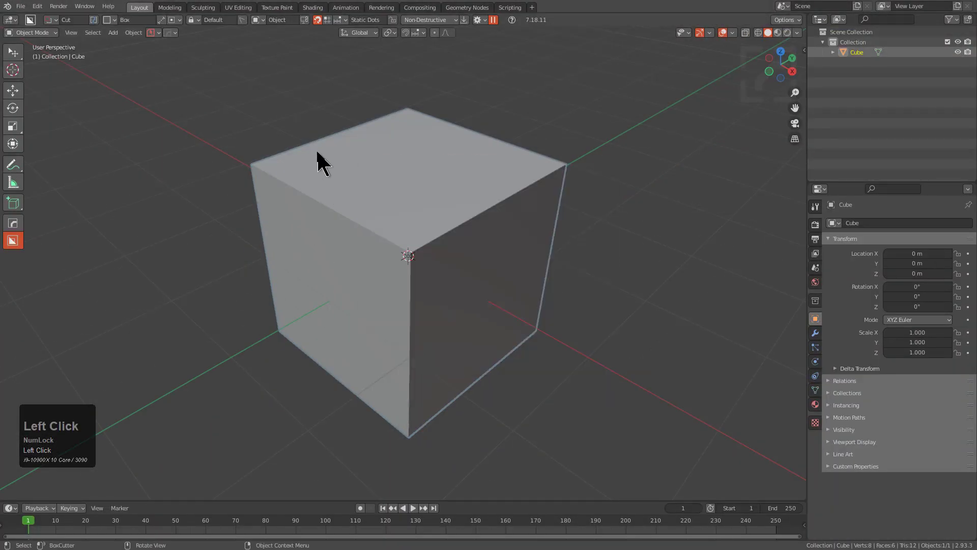
pyautogui.click(21, 7)
pyautogui.click(34, 28)
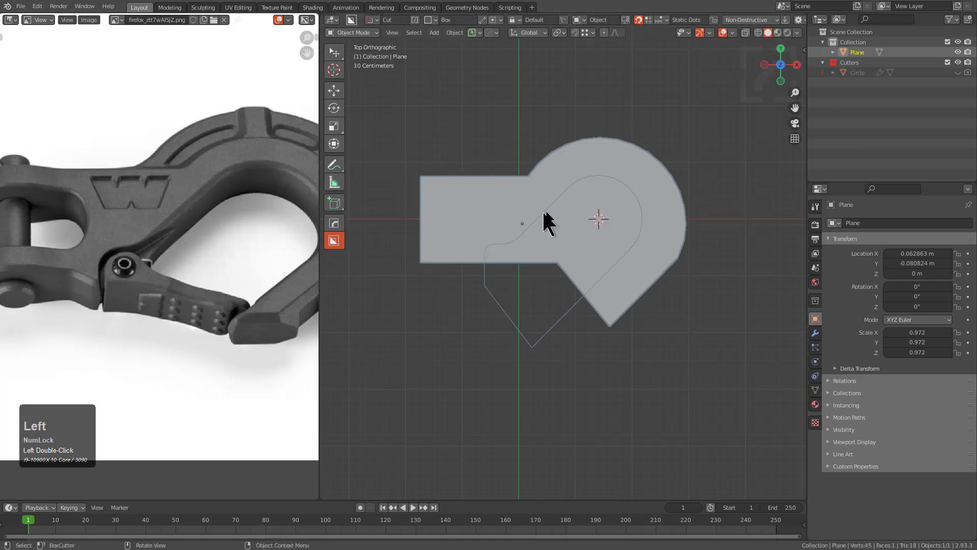
pyautogui.scroll(3, 571, 300)
pyautogui.click(570, 300)
pyautogui.click(567, 329)
pyautogui.keyDown('shift'); pyautogui.click(638, 290); pyautogui.keyUp('shift')
pyautogui.press('q')
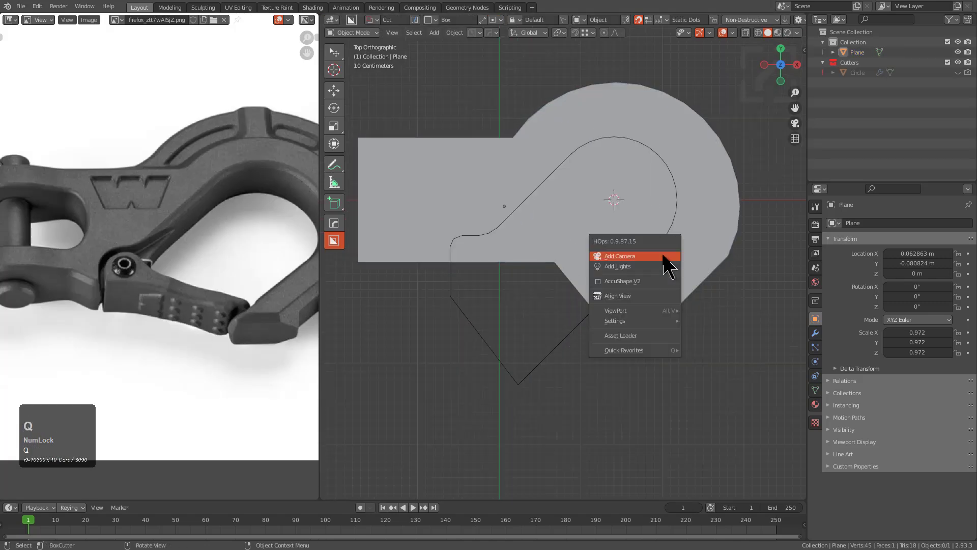
pyautogui.click(627, 301)
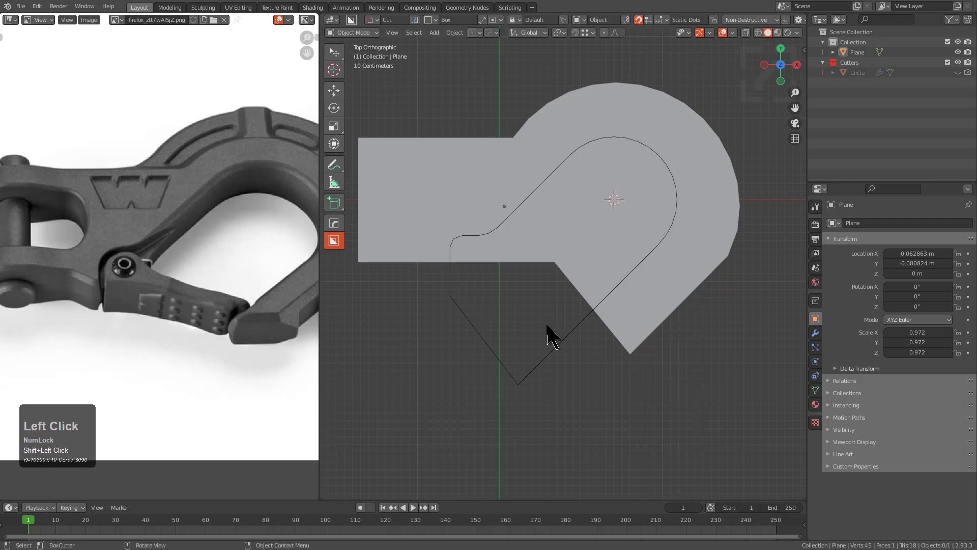
# Separate the floating opening outline from the hook silhouette into its own object and return to Object Mode
pyautogui.moveTo(567, 345); pyautogui.dragTo(561, 267, button='middle')
pyautogui.scroll(2, 593, 244)
pyautogui.press('Tab')
pyautogui.hotkey('alt', 'a')
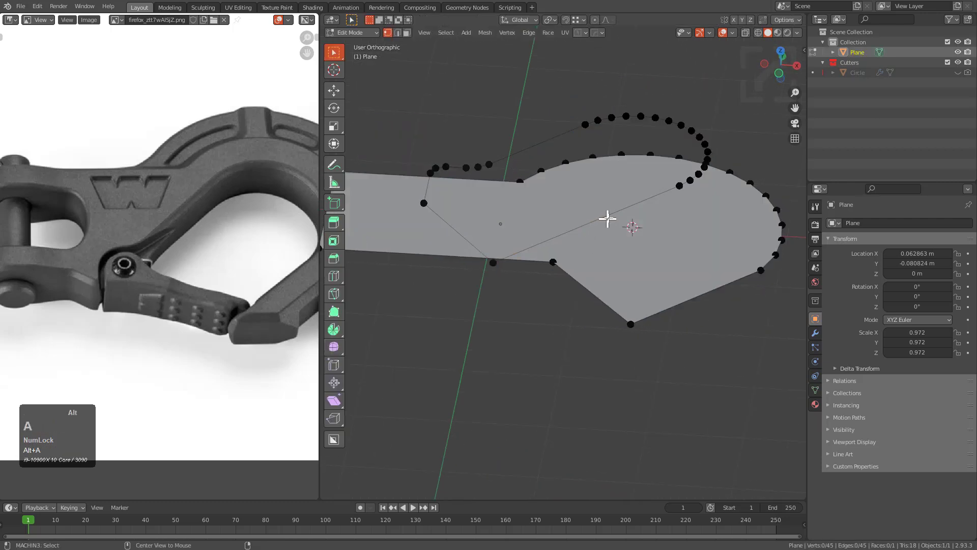
pyautogui.press('l')
pyautogui.press('p')
pyautogui.click(671, 189)
pyautogui.press('Tab')
# Select the separated outline with the silhouette active and apply the HOps Knife Project from top view
pyautogui.click(696, 142)
pyautogui.keyDown('shift'); pyautogui.click(670, 255); pyautogui.keyUp('shift')
pyautogui.press('KP_7')
pyautogui.press('q')
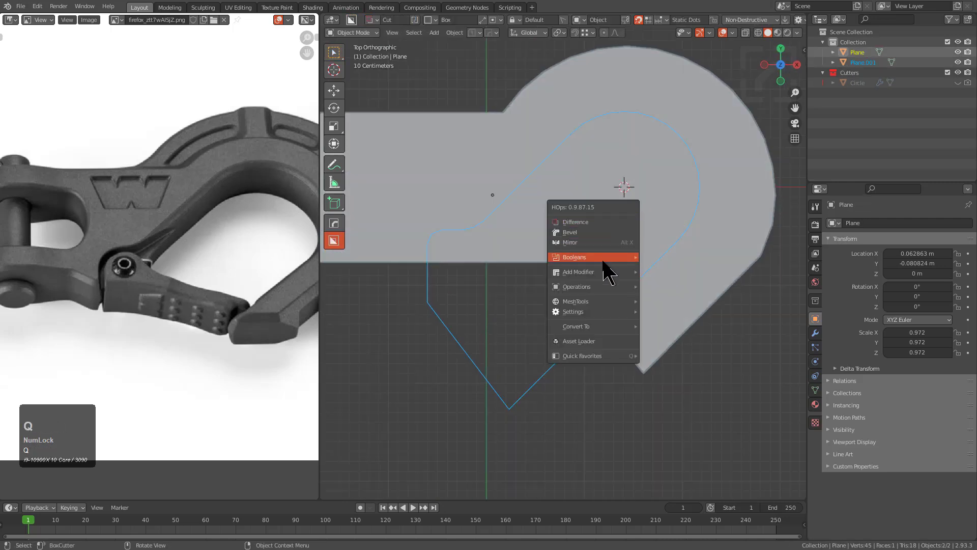
pyautogui.moveTo(606, 257)
pyautogui.keyDown('shift'); pyautogui.click(671, 317); pyautogui.keyUp('shift')
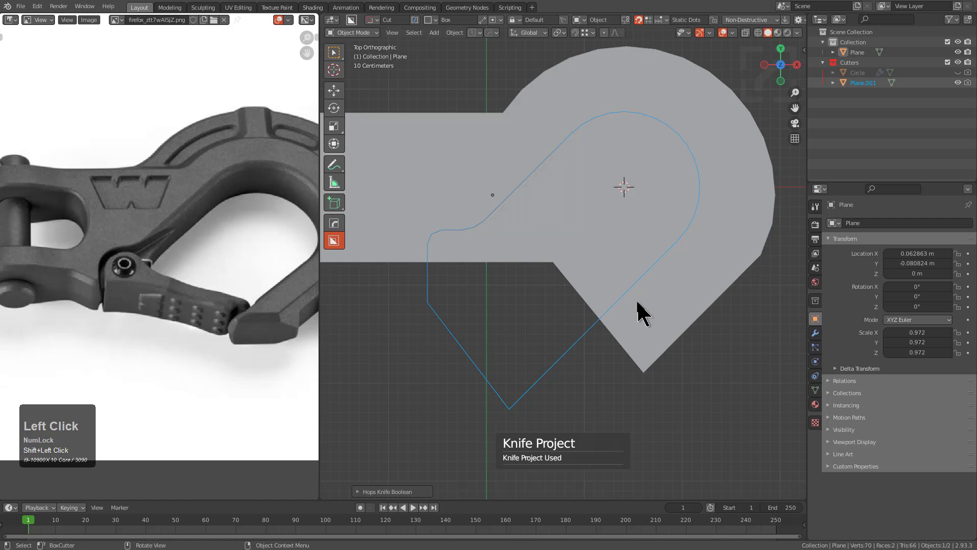
# Delete the face enclosed by the projected opening outline from the hook silhouette
pyautogui.click(639, 246)
pyautogui.moveTo(640, 246); pyautogui.dragTo(602, 277, button='middle')
pyautogui.press('x')
pyautogui.click(630, 275)
pyautogui.scroll(-1, 617, 258)
pyautogui.scroll(-2, 229, 306)
pyautogui.scroll(1, 226, 294)
# Slide the vertex joining the shank's upper edge and the outer arc along that edge to continue the arc's slope
pyautogui.moveTo(226, 294); pyautogui.dragTo(182, 287, button='middle')
pyautogui.scroll(-1, 183, 287)
pyautogui.keyDown('shift'); pyautogui.moveTo(607, 273); pyautogui.dragTo(605, 272, button='middle'); pyautogui.keyUp('shift')
pyautogui.scroll(1, 631, 255)
pyautogui.keyDown('shift'); pyautogui.moveTo(581, 168); pyautogui.dragTo(574, 215, button='middle'); pyautogui.keyUp('shift')
pyautogui.scroll(1, 572, 199)
pyautogui.press('1')
pyautogui.click(567, 175)
pyautogui.press('g')
pyautogui.press('g')
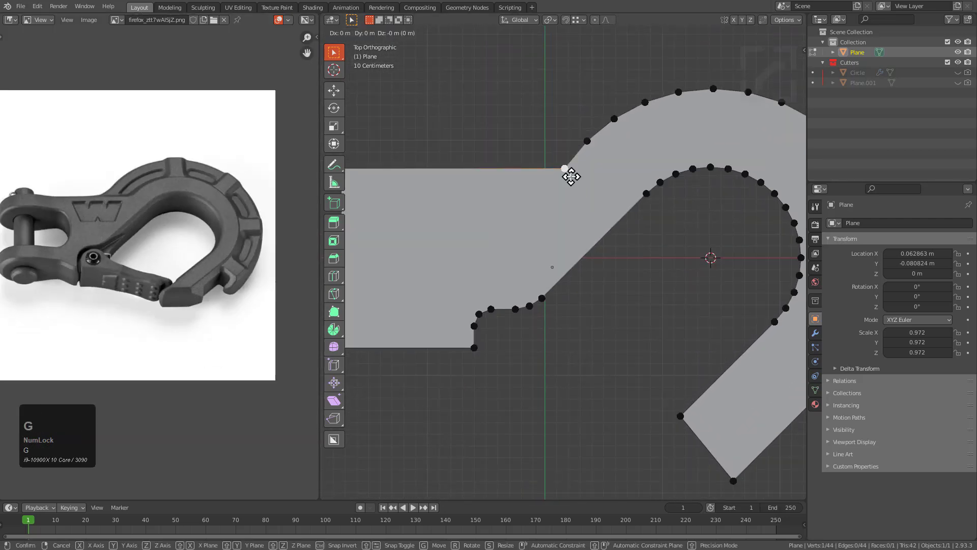
pyautogui.click(563, 175)
# Select the opening's inner edge chain from the notch end of the diagonal around the arc to the hook tip
pyautogui.keyDown('shift'); pyautogui.scroll(-2, 569, 210); pyautogui.keyUp('shift')
pyautogui.keyDown('shift'); pyautogui.moveTo(607, 211); pyautogui.dragTo(570, 190, button='middle'); pyautogui.keyUp('shift')
pyautogui.scroll(-1, 540, 212)
pyautogui.press('2')
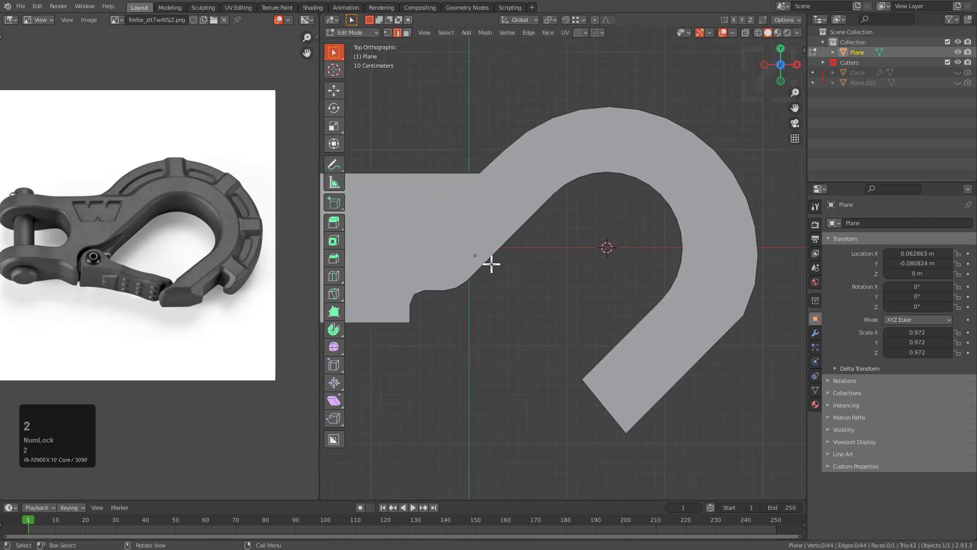
pyautogui.press('1')
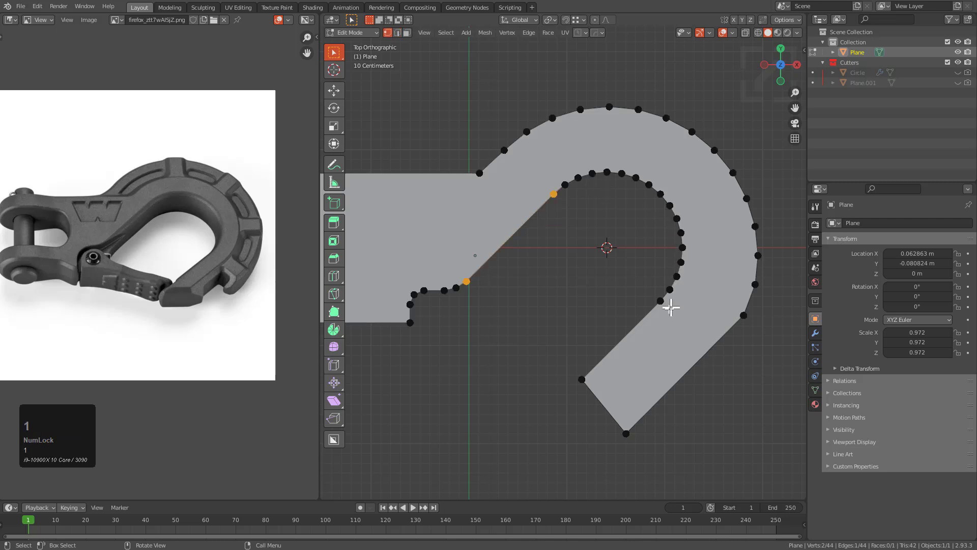
pyautogui.scroll(2, 635, 342)
pyautogui.press('2')
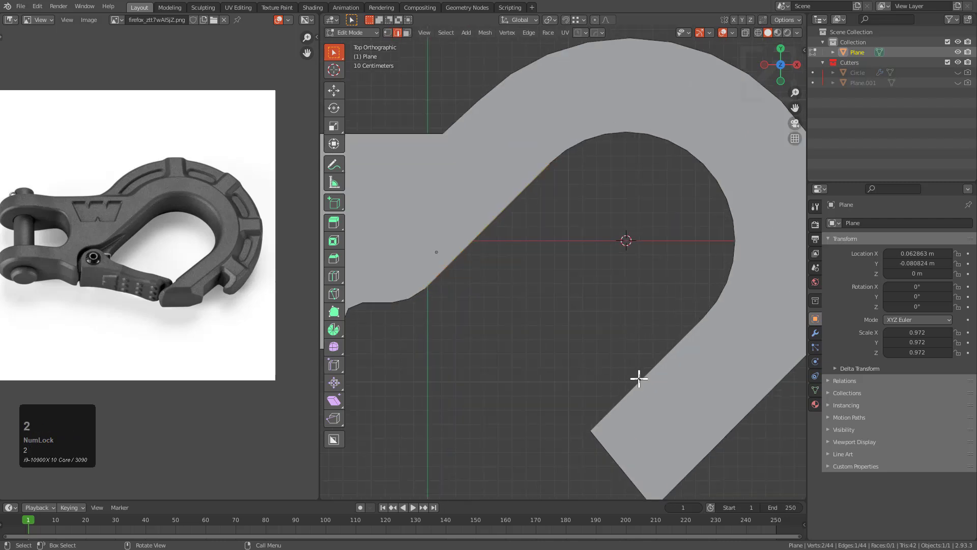
pyautogui.press('1')
pyautogui.keyDown('ctrl'); pyautogui.click(711, 169); pyautogui.keyUp('ctrl')
pyautogui.keyDown('ctrl'); pyautogui.click(689, 146); pyautogui.keyUp('ctrl')
pyautogui.keyDown('ctrl'); pyautogui.click(713, 316); pyautogui.keyUp('ctrl')
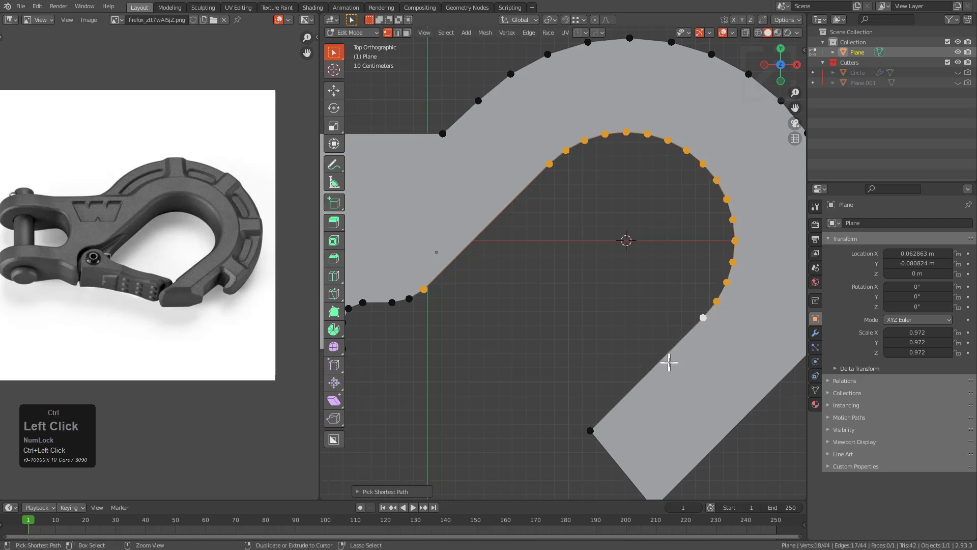
pyautogui.keyDown('shift'); pyautogui.moveTo(658, 325); pyautogui.dragTo(661, 266, button='middle'); pyautogui.keyUp('shift')
pyautogui.keyDown('shift'); pyautogui.scroll(-1, 644, 301); pyautogui.keyUp('shift')
pyautogui.scroll(-1, 666, 276)
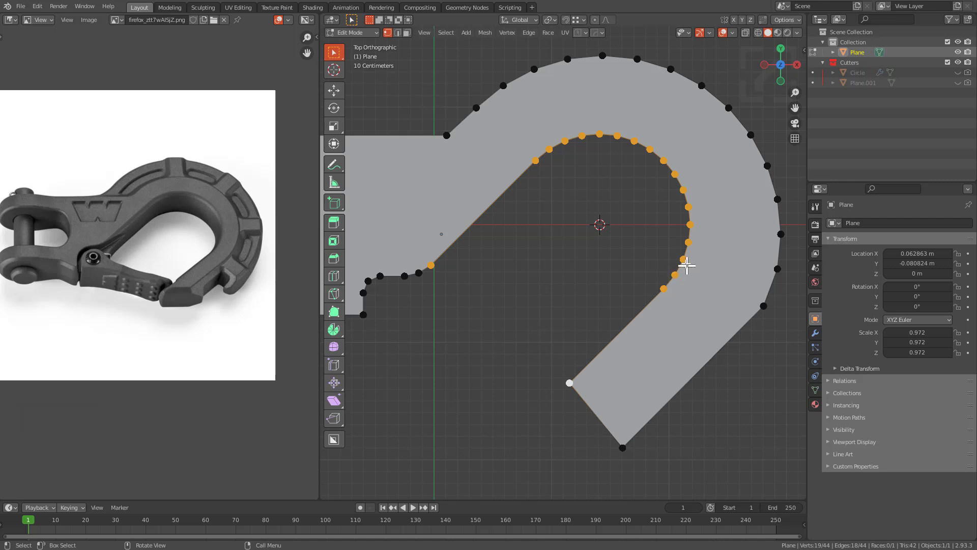
pyautogui.press('2')
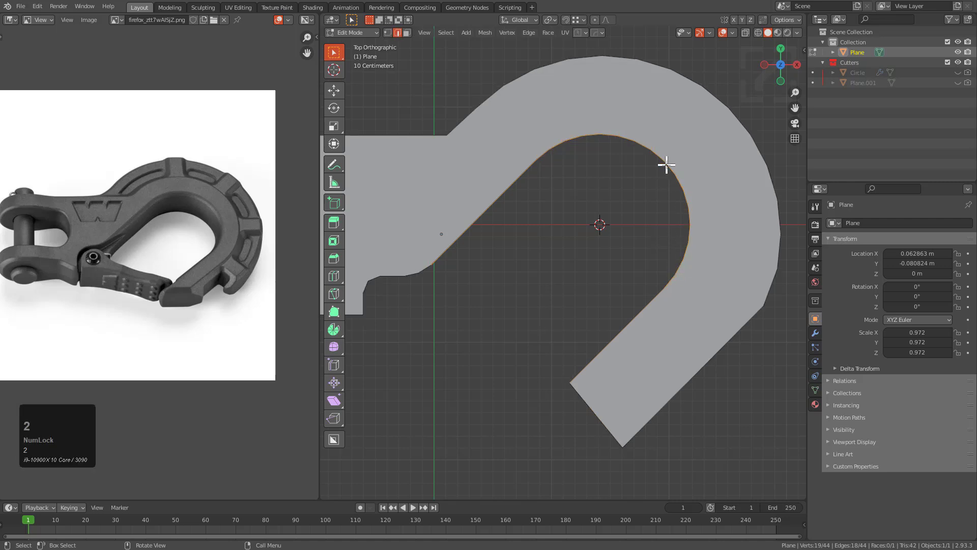
# Apply Offset Edges to the inner edge chain, widening the offset into the middle of the hook's band
pyautogui.rightClick(665, 164)
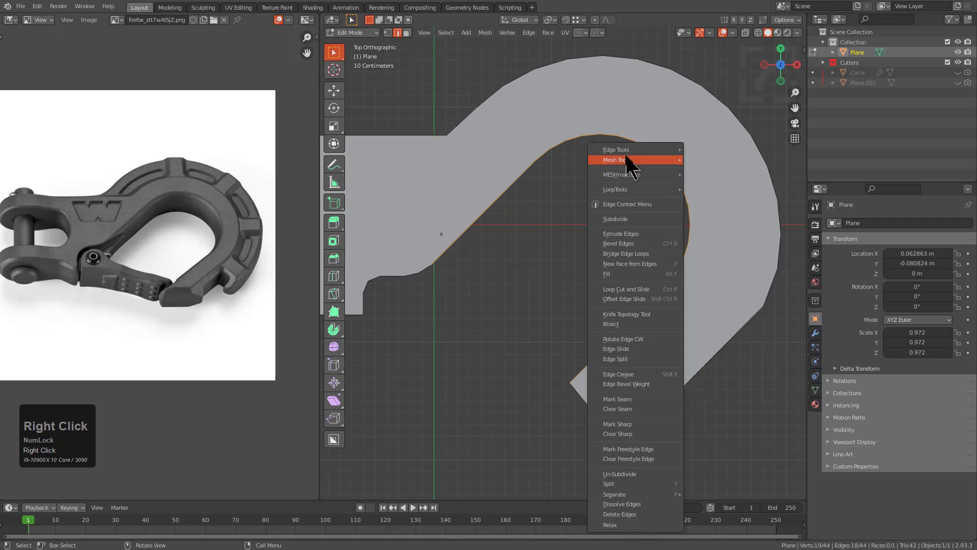
pyautogui.moveTo(670, 159)
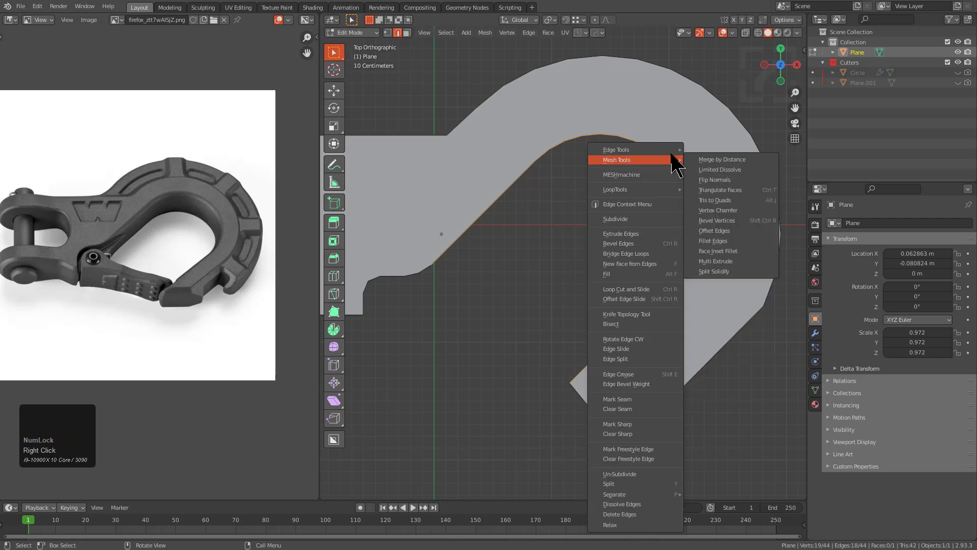
pyautogui.click(722, 237)
pyautogui.press('F9')
pyautogui.keyDown('shift'); pyautogui.click(764, 258); pyautogui.keyUp('shift')
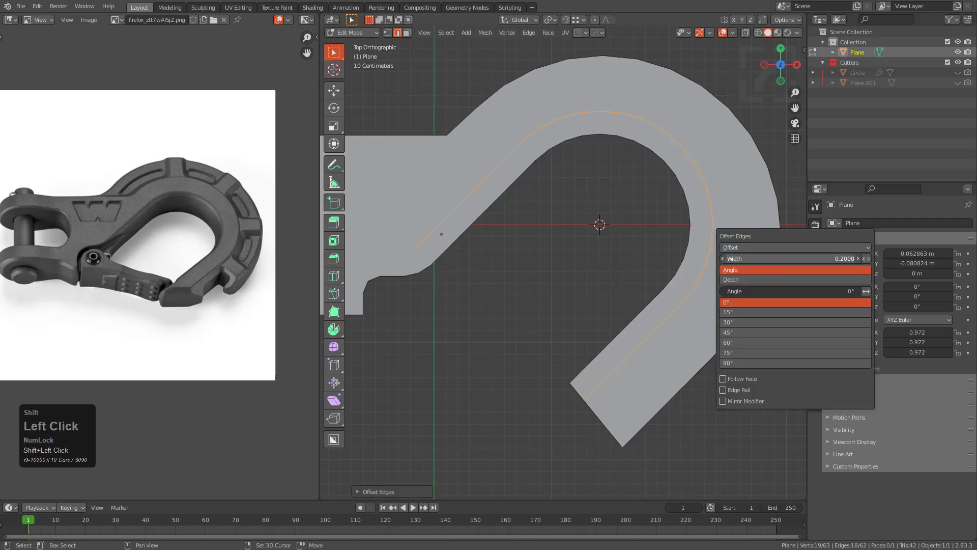
pyautogui.keyDown('shift'); pyautogui.moveTo(843, 258); pyautogui.dragTo(790, 234); pyautogui.keyUp('shift')
pyautogui.click(528, 223)
# Move the offset edge line along Z off the hook face
pyautogui.moveTo(528, 223); pyautogui.dragTo(621, 236, button='middle')
pyautogui.scroll(2, 621, 245)
pyautogui.press('g')
pyautogui.press('z')
pyautogui.click(618, 165)
# Slide the contour line's shank-side end vertex down along its slope until it reaches the hook's edge beside the notch
pyautogui.moveTo(618, 166); pyautogui.dragTo(600, 246, button='middle')
pyautogui.scroll(-3, 585, 249)
pyautogui.keyDown('shift'); pyautogui.moveTo(497, 286); pyautogui.dragTo(521, 261, button='middle'); pyautogui.keyUp('shift')
pyautogui.scroll(2, 513, 240)
pyautogui.press('1')
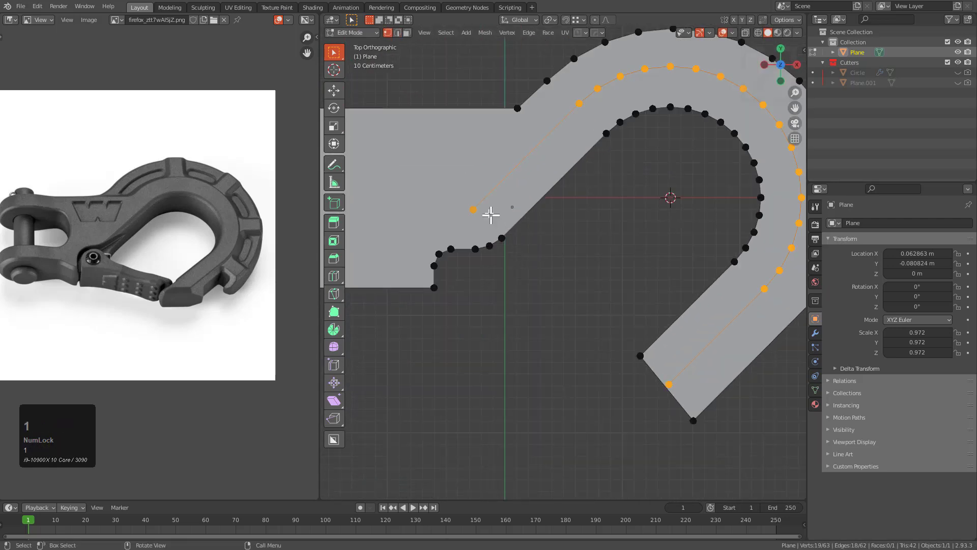
pyautogui.click(473, 207)
pyautogui.press('g')
pyautogui.press('g')
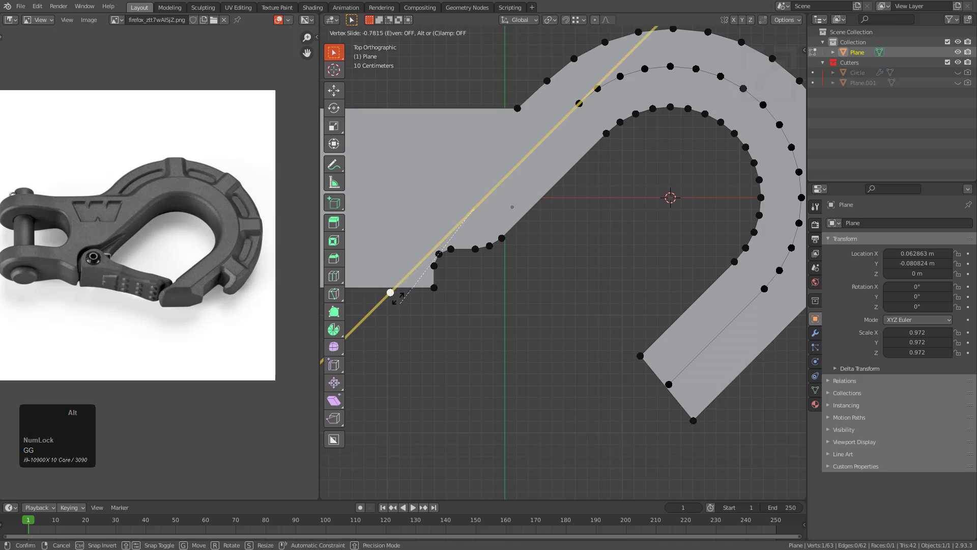
pyautogui.click(498, 246)
pyautogui.press('g')
pyautogui.press('g')
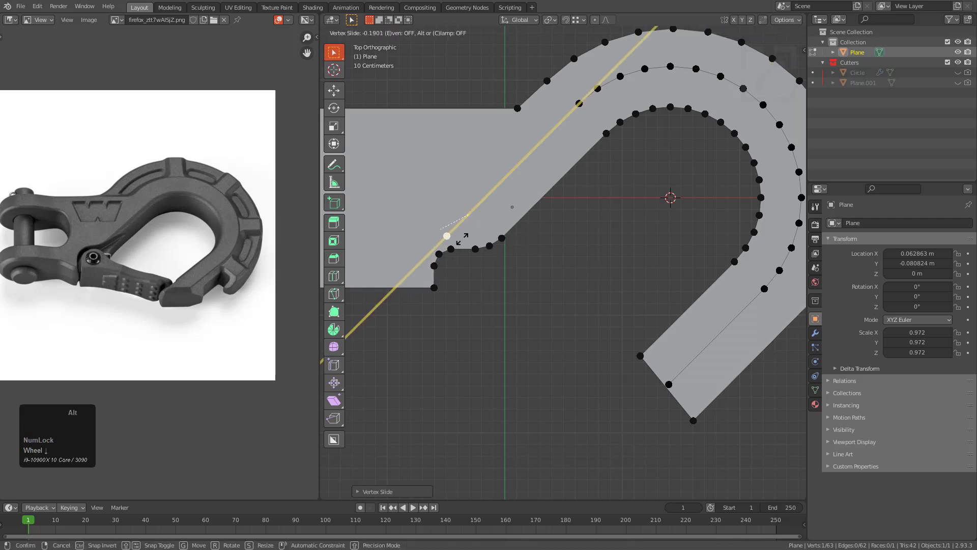
pyautogui.click(442, 257)
# Slide the contour line's other end vertex along its slope, past the hook tip's cut edge
pyautogui.press('g')
pyautogui.press('g')
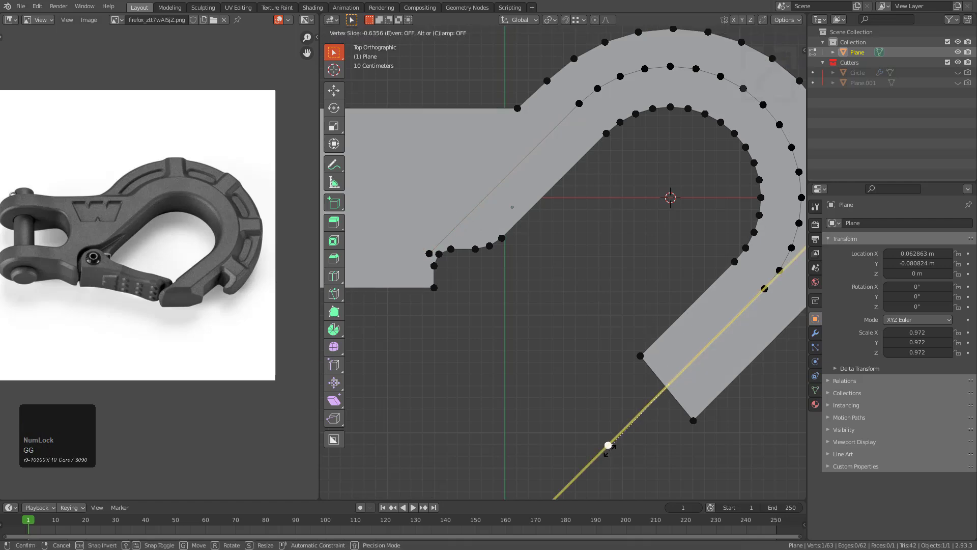
pyautogui.click(608, 445)
# Apply Offset Edges to the whole contour line, placing the copy close to the opening's inner edge
pyautogui.keyDown('alt'); pyautogui.click(704, 349); pyautogui.keyUp('alt')
pyautogui.rightClick(537, 207)
pyautogui.moveTo(537, 205)
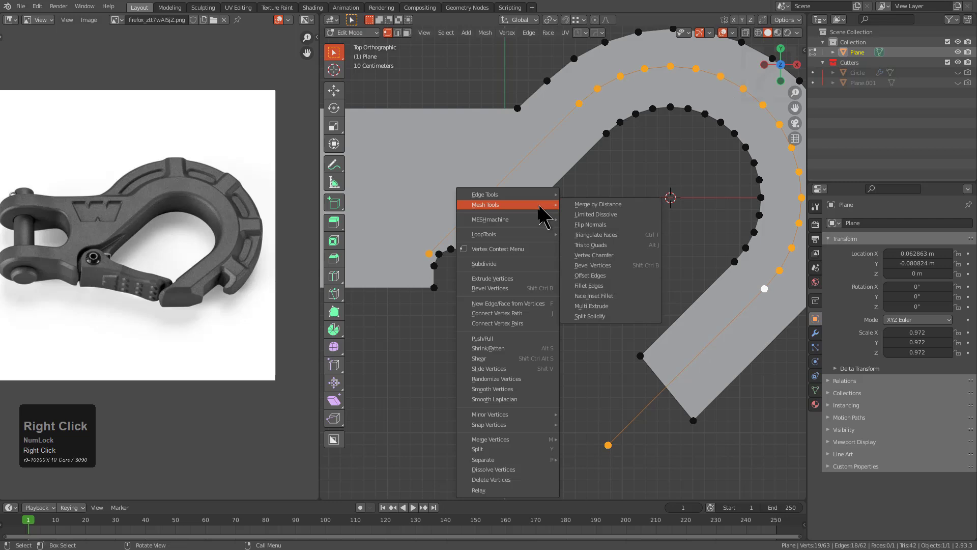
pyautogui.click(593, 275)
pyautogui.press('F9')
pyautogui.keyDown('shift'); pyautogui.moveTo(674, 307); pyautogui.dragTo(644, 301); pyautogui.keyUp('shift')
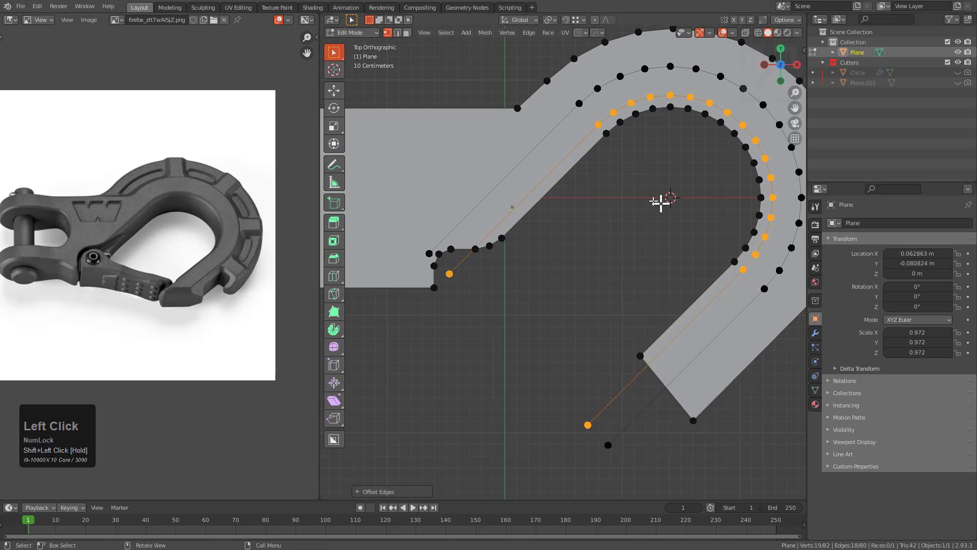
# Delete the extra offset line beside the opening's inner edge, keeping the middle contour line
pyautogui.keyDown('alt'); pyautogui.click(567, 116); pyautogui.keyUp('alt')
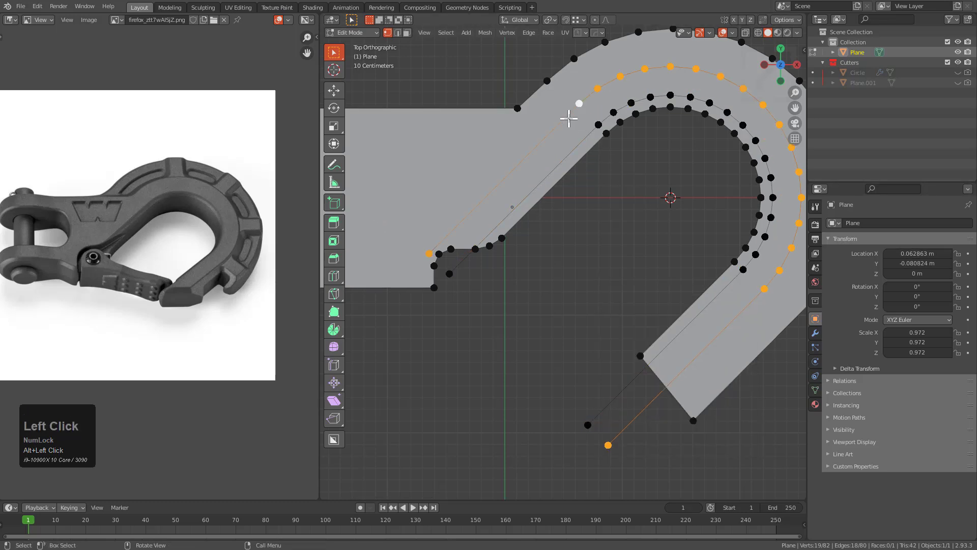
pyautogui.keyDown('shift'); pyautogui.moveTo(527, 225); pyautogui.dragTo(594, 235, button='middle'); pyautogui.keyUp('shift')
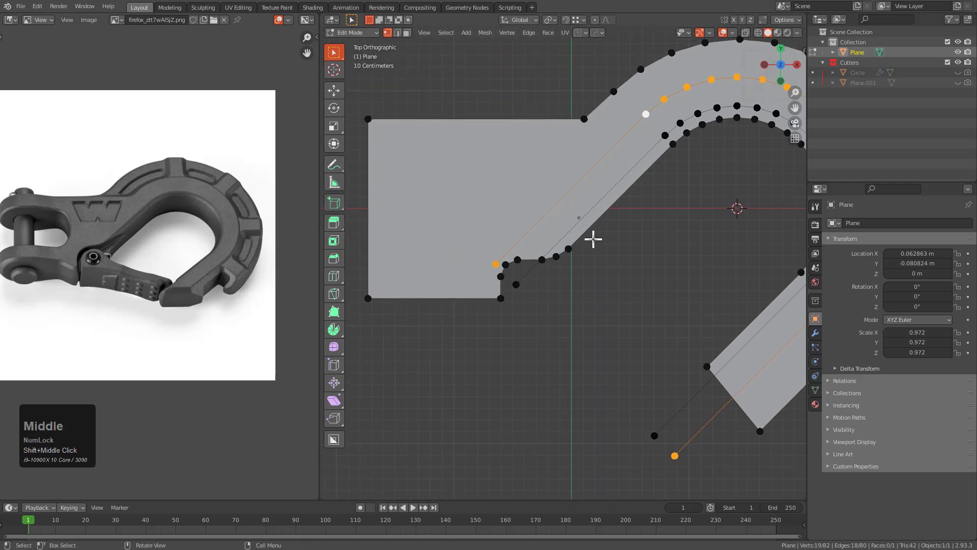
pyautogui.press('x')
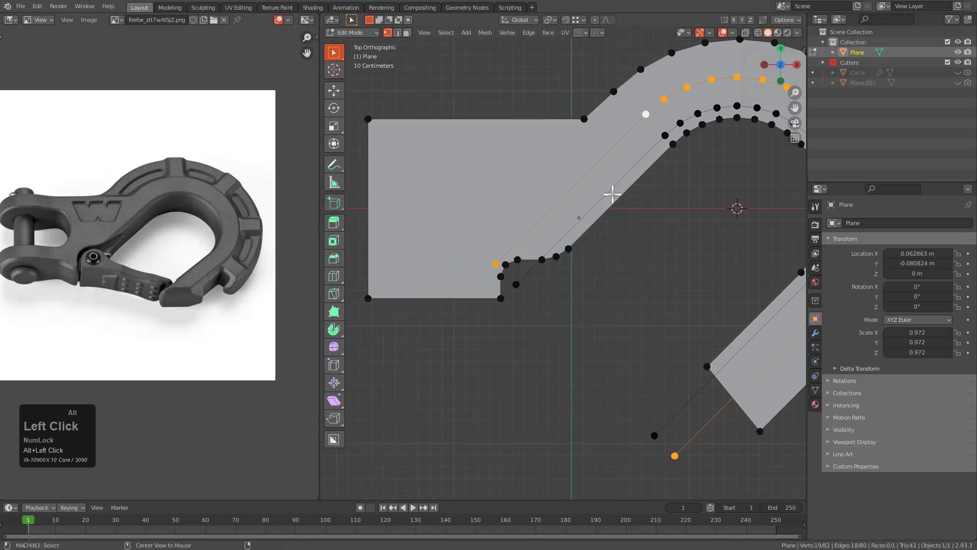
pyautogui.keyDown('alt'); pyautogui.click(612, 194); pyautogui.keyUp('alt')
pyautogui.keyDown('shift'); pyautogui.moveTo(607, 201); pyautogui.dragTo(570, 287, button='middle'); pyautogui.keyUp('shift')
pyautogui.press('x')
pyautogui.click(639, 180)
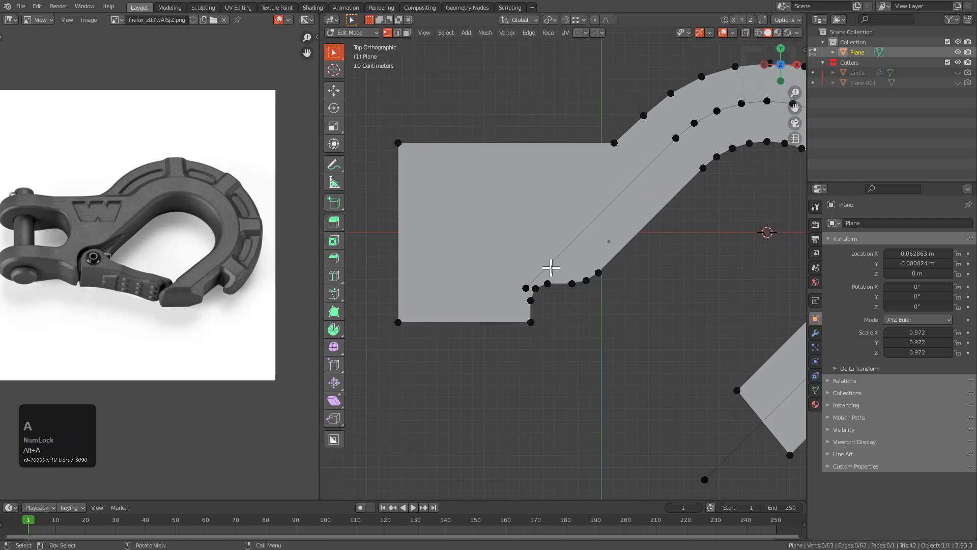
# Move the notch's rounded corner vertices along X toward the shank's end to widen the notch
pyautogui.click(547, 283)
pyautogui.keyDown('ctrl'); pyautogui.click(531, 322); pyautogui.keyUp('ctrl')
pyautogui.press('g')
pyautogui.press('x')
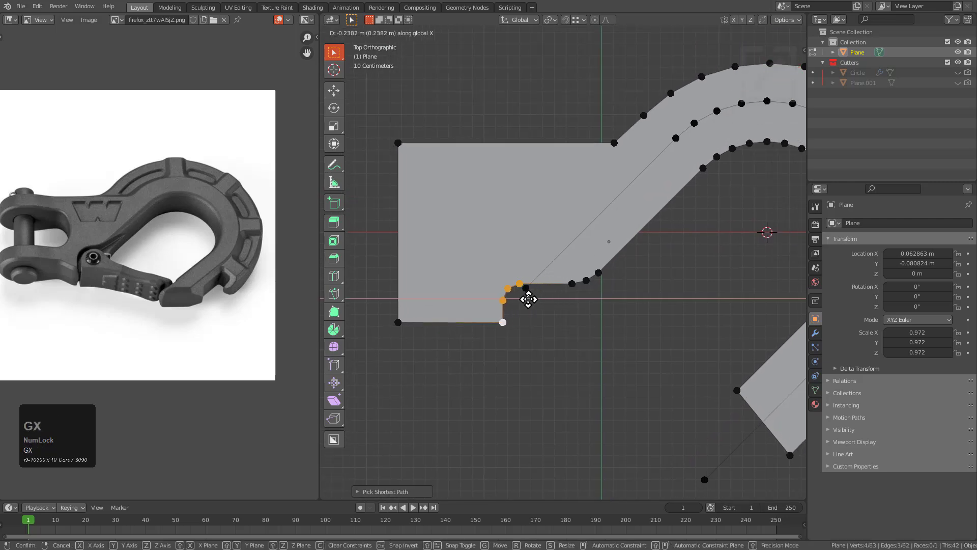
pyautogui.click(518, 299)
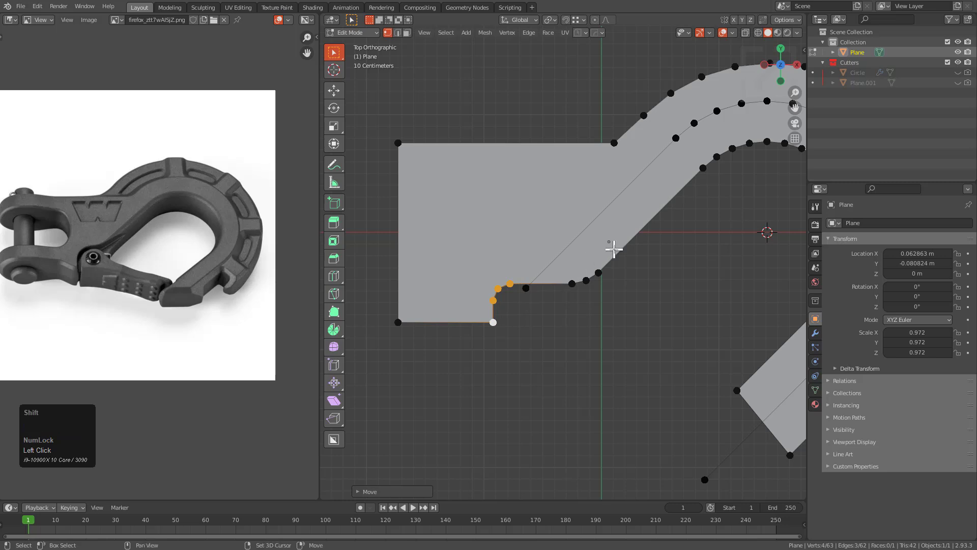
# Move the shank's end edge and the notch corner outward along X to lengthen the shank
pyautogui.keyDown('shift'); pyautogui.moveTo(608, 249); pyautogui.dragTo(581, 269, button='middle'); pyautogui.keyUp('shift')
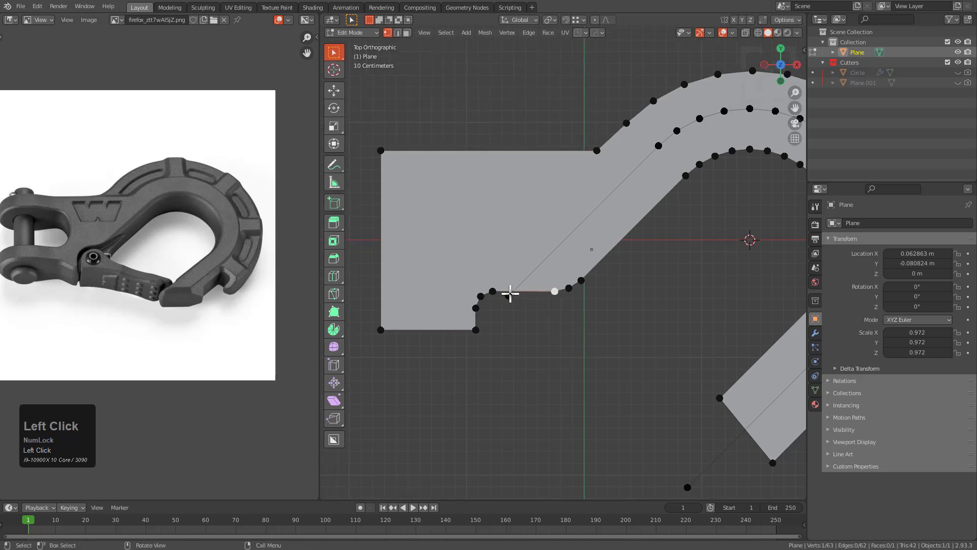
pyautogui.keyDown('shift'); pyautogui.moveTo(523, 294); pyautogui.dragTo(553, 277, button='middle'); pyautogui.keyUp('shift')
pyautogui.hotkey('alt', 'a')
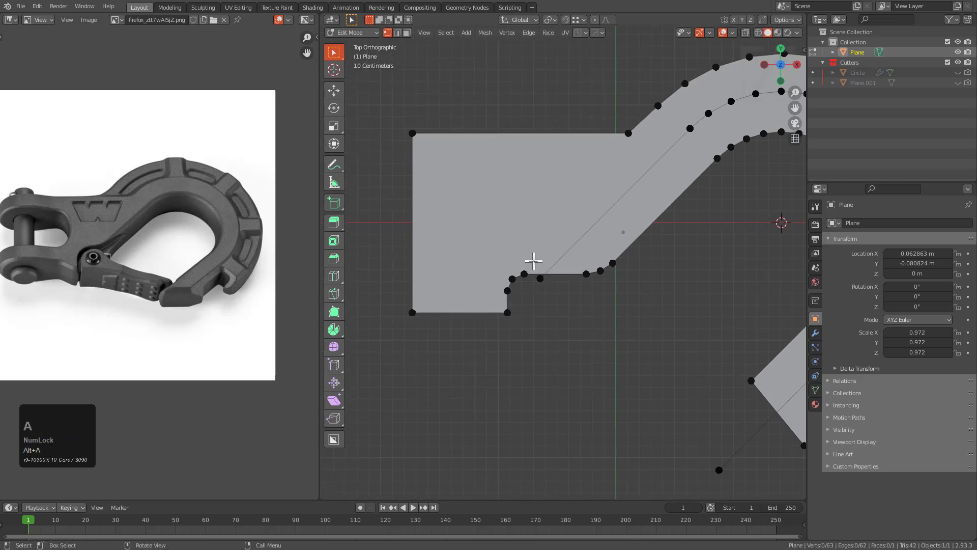
pyautogui.moveTo(534, 261); pyautogui.dragTo(480, 326)
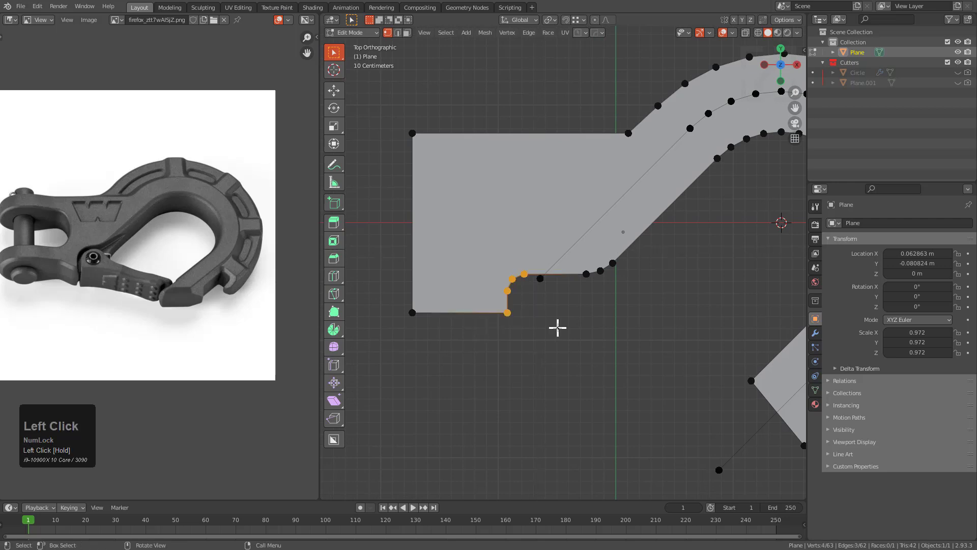
pyautogui.keyDown('shift'); pyautogui.moveTo(541, 312); pyautogui.dragTo(627, 327, button='middle'); pyautogui.keyUp('shift')
pyautogui.hotkey('alt', 'a')
pyautogui.press('2')
pyautogui.click(498, 181)
pyautogui.press('g')
pyautogui.press('x')
pyautogui.click(565, 261)
pyautogui.keyDown('shift'); pyautogui.moveTo(627, 293); pyautogui.dragTo(556, 276, button='middle'); pyautogui.keyUp('shift')
pyautogui.hotkey('alt', 'a')
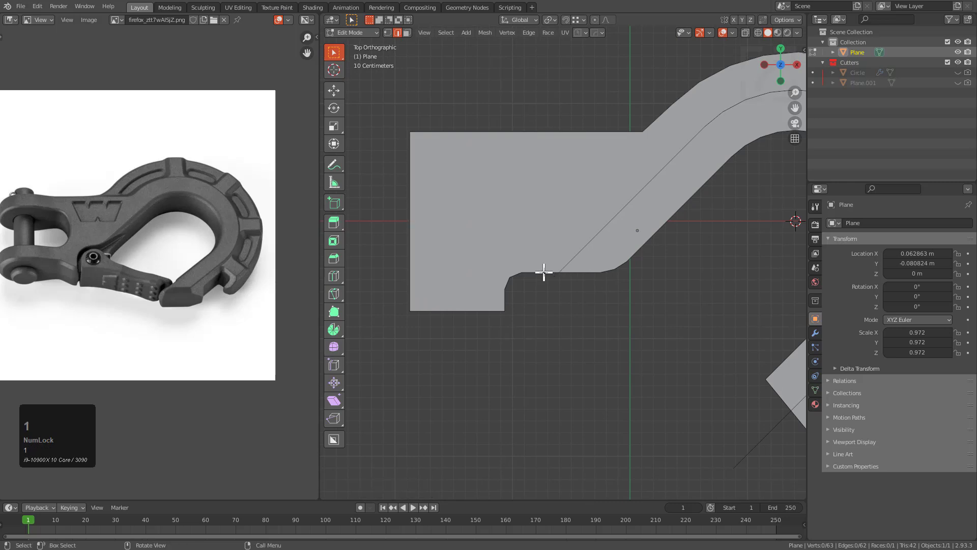
# Nudge the notch's rounded corner vertices slightly back along X toward the hook
pyautogui.press('1')
pyautogui.moveTo(484, 253); pyautogui.dragTo(536, 344)
pyautogui.press('g')
pyautogui.press('x')
pyautogui.click(546, 347)
pyautogui.keyDown('shift'); pyautogui.moveTo(554, 334); pyautogui.dragTo(587, 274, button='middle'); pyautogui.keyUp('shift')
pyautogui.hotkey('alt', 'a')
# Separate the middle contour line from the hook mesh into its own object
pyautogui.scroll(2, 563, 278)
pyautogui.scroll(1, 593, 273)
pyautogui.scroll(-2, 604, 269)
pyautogui.keyDown('shift'); pyautogui.moveTo(668, 263); pyautogui.dragTo(612, 276, button='middle'); pyautogui.keyUp('shift')
pyautogui.scroll(-1, 612, 276)
pyautogui.keyDown('shift'); pyautogui.moveTo(653, 310); pyautogui.dragTo(652, 273, button='middle'); pyautogui.keyUp('shift')
pyautogui.keyDown('shift'); pyautogui.moveTo(618, 301); pyautogui.dragTo(624, 287, button='middle'); pyautogui.keyUp('shift')
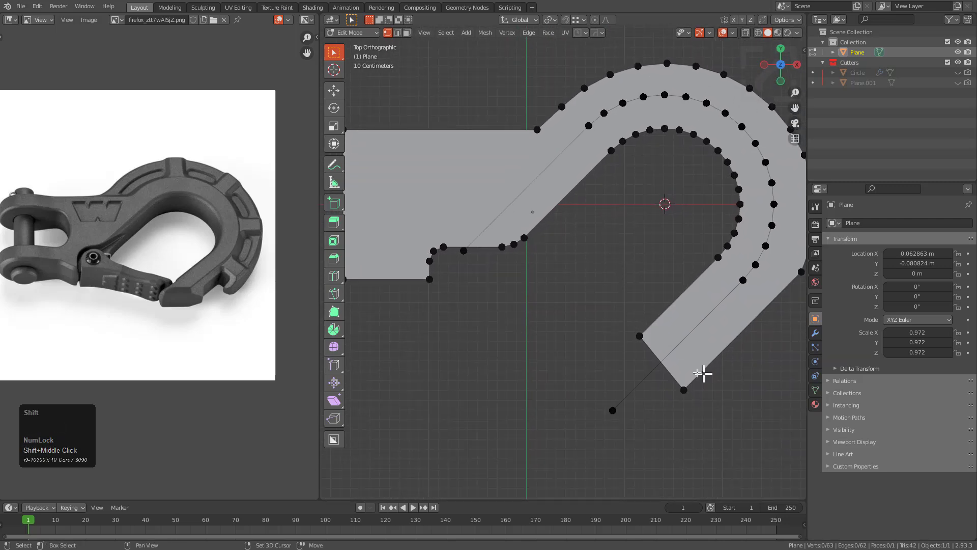
pyautogui.keyDown('shift'); pyautogui.moveTo(697, 370); pyautogui.dragTo(673, 361, button='middle'); pyautogui.keyUp('shift')
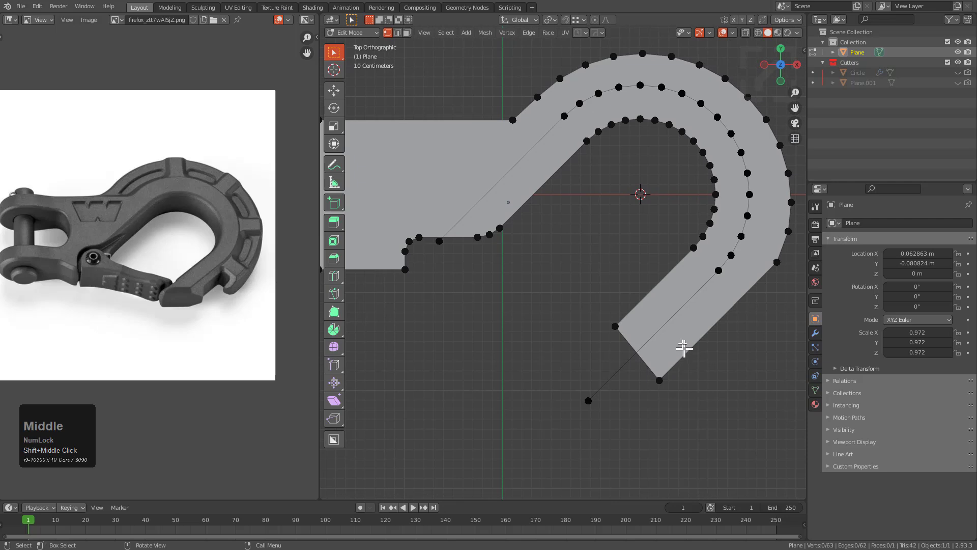
pyautogui.moveTo(679, 310); pyautogui.dragTo(631, 175, button='middle')
pyautogui.keyDown('alt'); pyautogui.click(635, 301); pyautogui.keyUp('alt')
pyautogui.press('Tab')
pyautogui.press('Tab')
pyautogui.press('p')
pyautogui.click(632, 135)
# In top view, cut the separated contour line into the hook face with the HOps Knife boolean
pyautogui.press('Tab')
pyautogui.hotkey('alt', 'a')
pyautogui.click(637, 116)
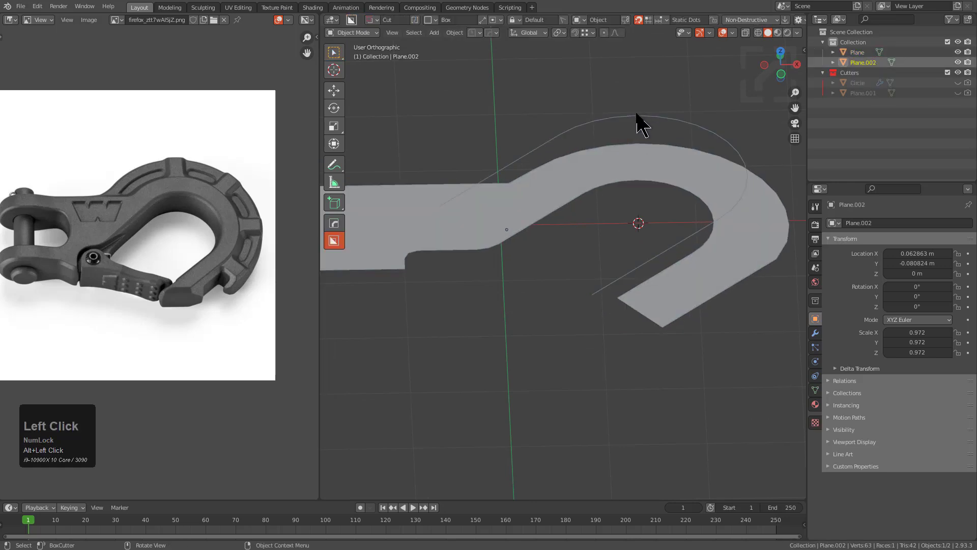
pyautogui.press('KP_7')
pyautogui.keyDown('shift'); pyautogui.click(657, 118); pyautogui.keyUp('shift')
pyautogui.press('q')
pyautogui.moveTo(649, 119)
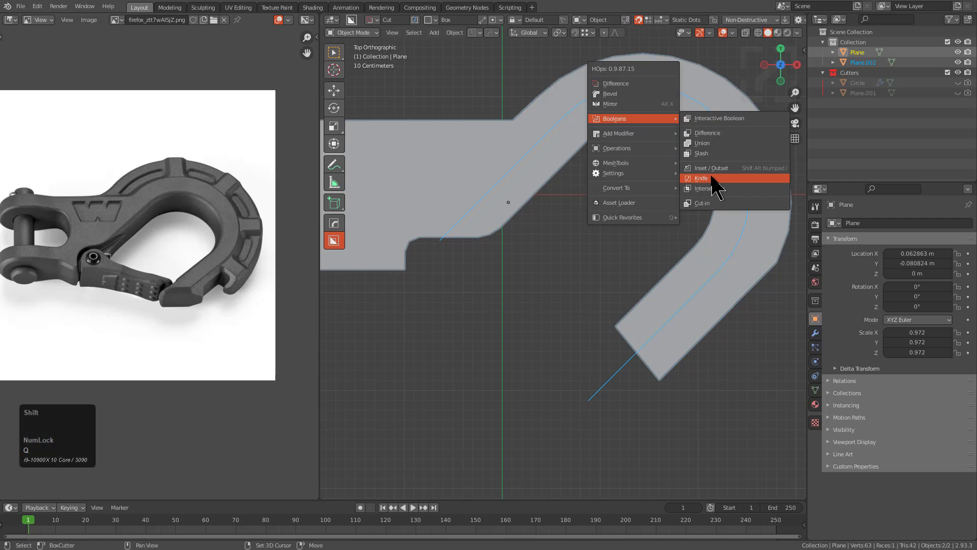
pyautogui.click(712, 178)
# Hide the separated contour line object and select the hook
pyautogui.moveTo(601, 190)
pyautogui.mouseDown(button='middle')
pyautogui.moveTo(596, 158)
pyautogui.moveTo(576, 212)
pyautogui.moveTo(613, 185)
pyautogui.moveTo(637, 194)
pyautogui.moveTo(614, 200)
pyautogui.mouseUp(button='middle')
pyautogui.hotkey('alt', 'a')
pyautogui.click(533, 130)
pyautogui.press('h')
pyautogui.click(534, 137)
# In vertex editing of the hook, select the contour line cut across its face from notch to tip
pyautogui.press('Tab')
pyautogui.press('1')
pyautogui.click(584, 137)
pyautogui.scroll(2, 558, 182)
pyautogui.keyDown('shift'); pyautogui.moveTo(709, 223); pyautogui.dragTo(613, 205, button='middle'); pyautogui.keyUp('shift')
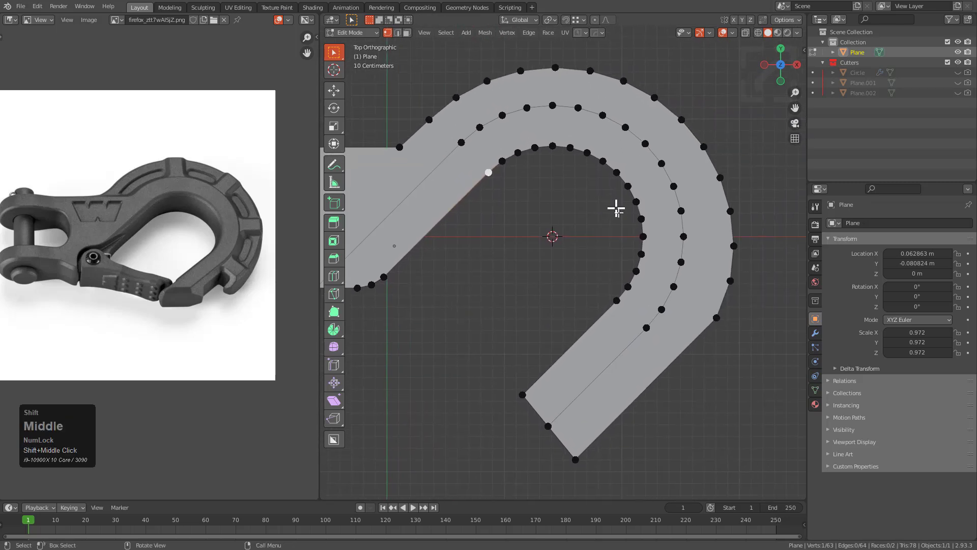
pyautogui.keyDown('shift'); pyautogui.scroll(-1, 651, 277); pyautogui.keyUp('shift')
pyautogui.scroll(-1, 690, 307)
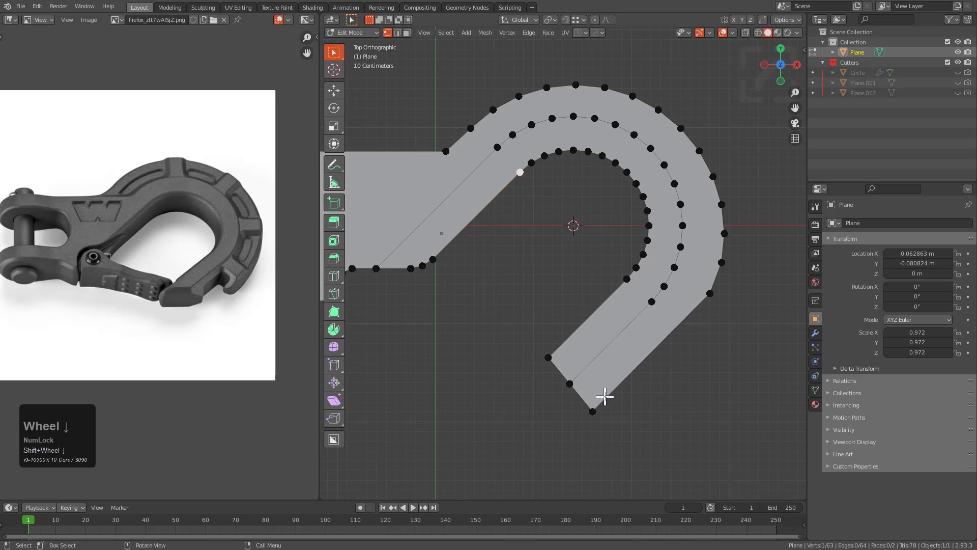
pyautogui.keyDown('alt'); pyautogui.click(668, 181); pyautogui.keyUp('alt')
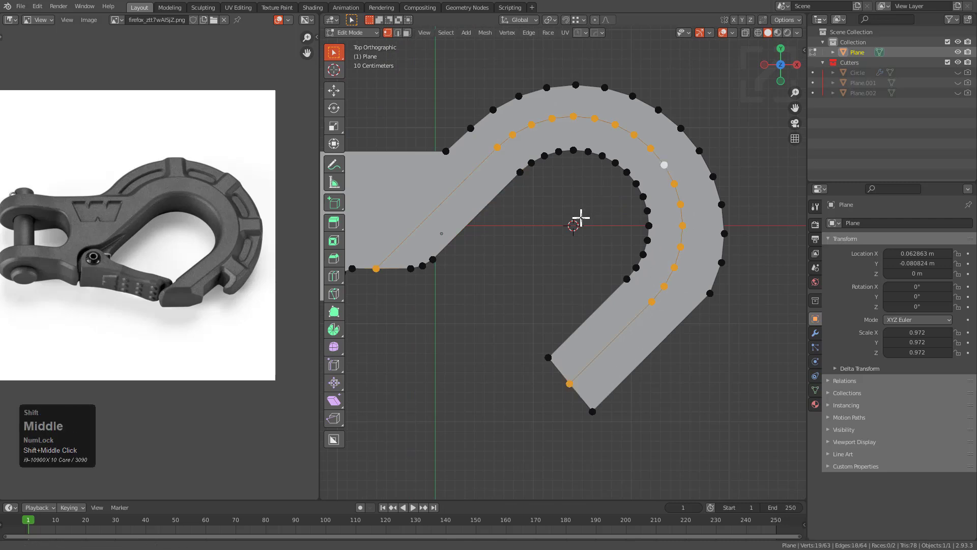
# Apply Offset Edges to the contour line with a width of about 0.349, aligning the copy with the hook's outer edge
pyautogui.keyDown('shift'); pyautogui.moveTo(580, 218); pyautogui.dragTo(587, 216, button='middle'); pyautogui.keyUp('shift')
pyautogui.rightClick(650, 142)
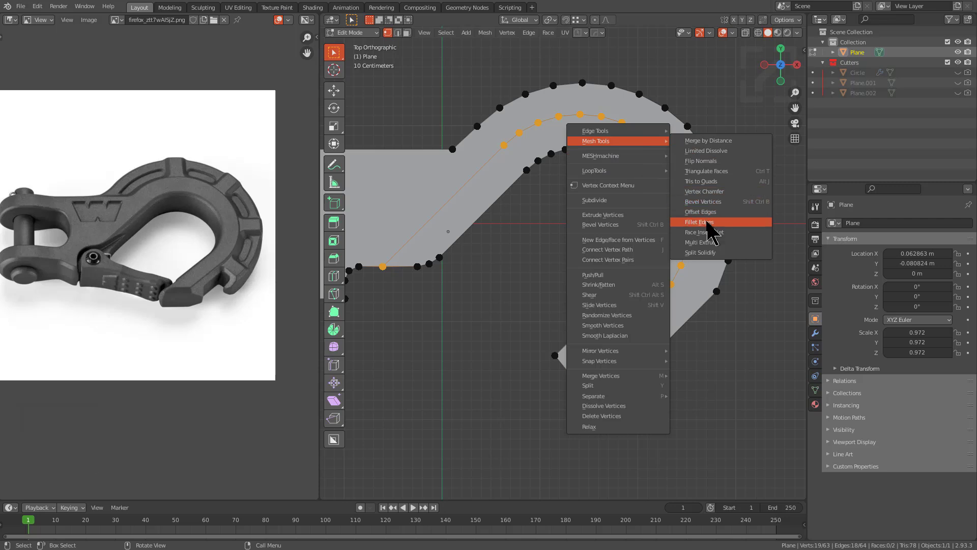
pyautogui.click(711, 213)
pyautogui.press('F9')
pyautogui.moveTo(771, 240); pyautogui.dragTo(97, 289)
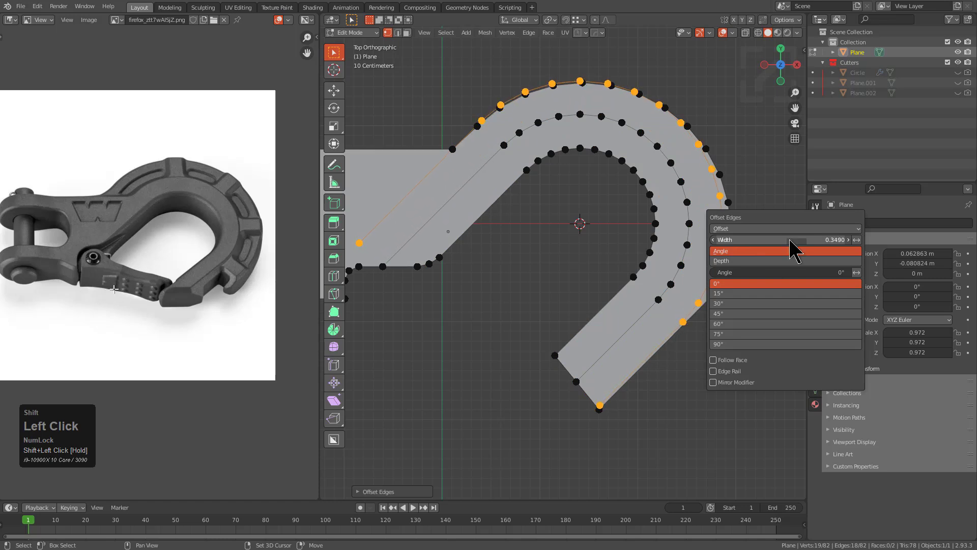
# Examine how closely the new offset line follows the hook's outer edge from the shank to the tip
pyautogui.scroll(8, 594, 187)
pyautogui.scroll(-2, 529, 193)
pyautogui.keyDown('shift'); pyautogui.moveTo(525, 222); pyautogui.dragTo(631, 214, button='middle'); pyautogui.keyUp('shift')
pyautogui.scroll(1, 642, 184)
pyautogui.keyDown('shift'); pyautogui.moveTo(656, 177); pyautogui.dragTo(623, 150, button='middle'); pyautogui.keyUp('shift')
pyautogui.scroll(-2, 616, 213)
pyautogui.scroll(-5, 524, 220)
pyautogui.scroll(3, 616, 245)
pyautogui.scroll(-2, 623, 150)
pyautogui.scroll(-1, 582, 216)
pyautogui.keyDown('shift'); pyautogui.moveTo(581, 209); pyautogui.dragTo(626, 226, button='middle'); pyautogui.keyUp('shift')
pyautogui.keyDown('shift'); pyautogui.moveTo(590, 312); pyautogui.dragTo(628, 201, button='middle'); pyautogui.keyUp('shift')
# Turn on Auto Merge and snap the hook tip's outer corner vertex onto the offset line's end vertex
pyautogui.click(570, 349)
pyautogui.scroll(3, 571, 379)
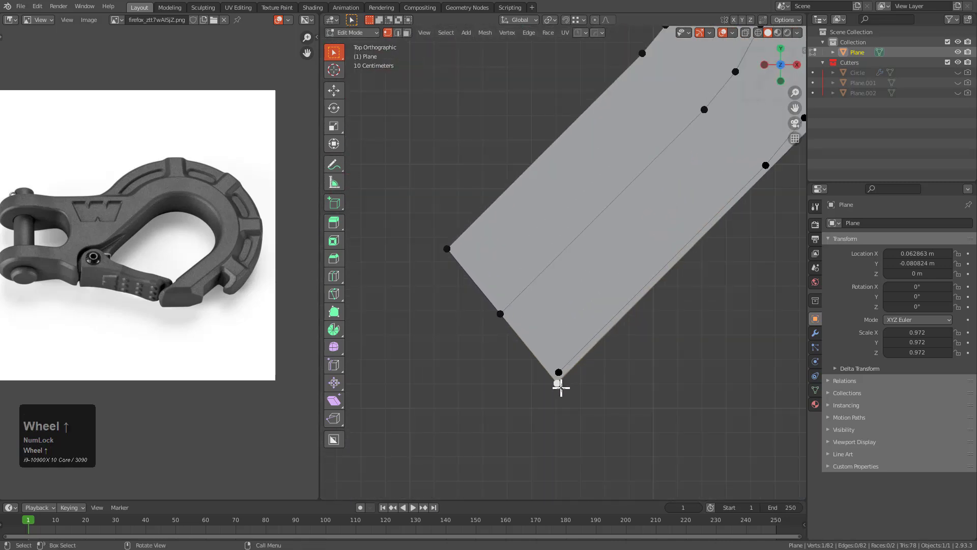
pyautogui.click(763, 19)
pyautogui.press('g')
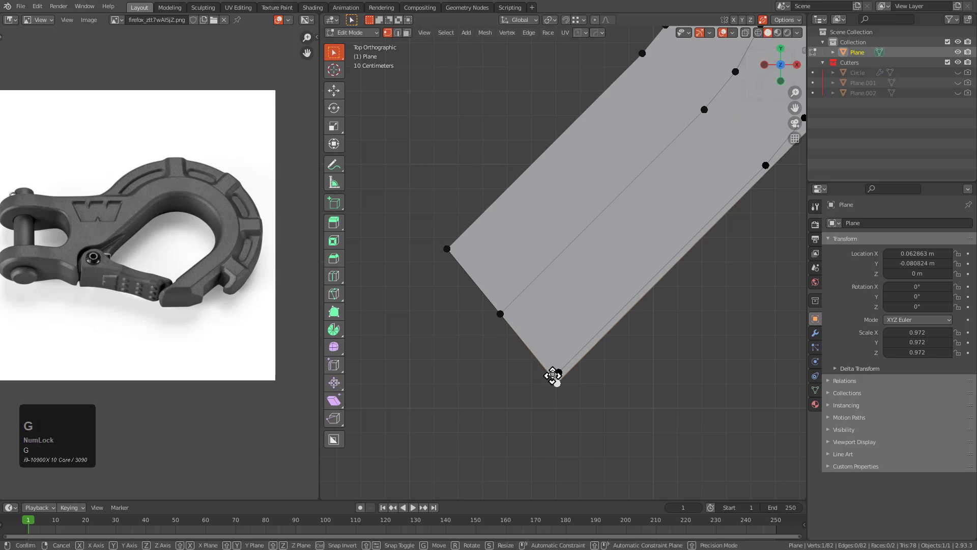
pyautogui.keyDown('ctrl'); pyautogui.click(554, 373); pyautogui.keyUp('ctrl')
# Vertex-bevel the outer-edge vertex where the arc meets the straight tip section
pyautogui.keyDown('shift'); pyautogui.moveTo(700, 229); pyautogui.dragTo(521, 317, button='middle'); pyautogui.keyUp('shift')
pyautogui.keyDown('shift'); pyautogui.moveTo(671, 176); pyautogui.dragTo(637, 244, button='middle'); pyautogui.keyUp('shift')
pyautogui.hotkey('ctrl', 'shift', 'b')
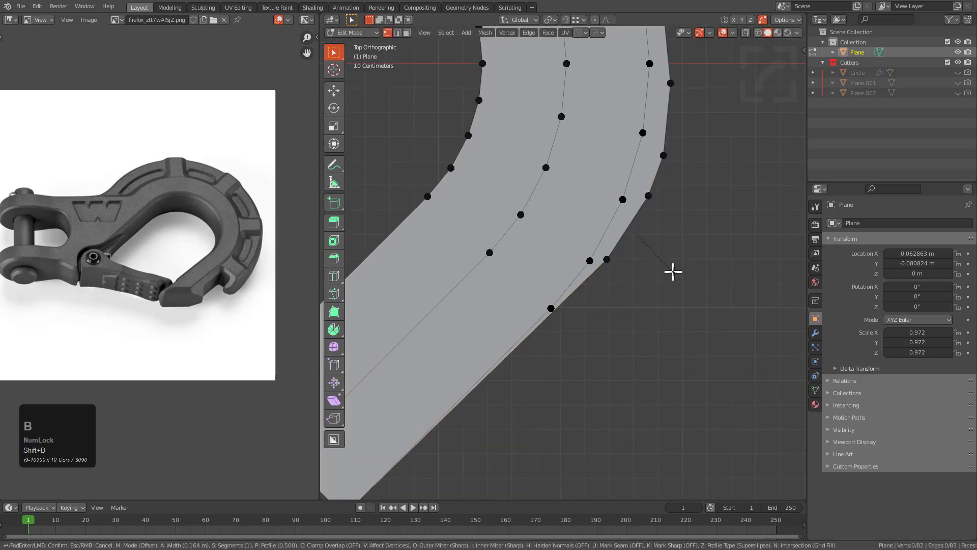
pyautogui.click(572, 273)
# Snap the three bevelled outer-edge vertices onto the matching offset line vertices at the arc's lower end to merge them
pyautogui.press('g')
pyautogui.keyDown('ctrl'); pyautogui.click(551, 309); pyautogui.keyUp('ctrl')
pyautogui.click(632, 238)
pyautogui.press('g')
pyautogui.keyDown('ctrl'); pyautogui.click(589, 269); pyautogui.keyUp('ctrl')
pyautogui.click(651, 193)
pyautogui.press('g')
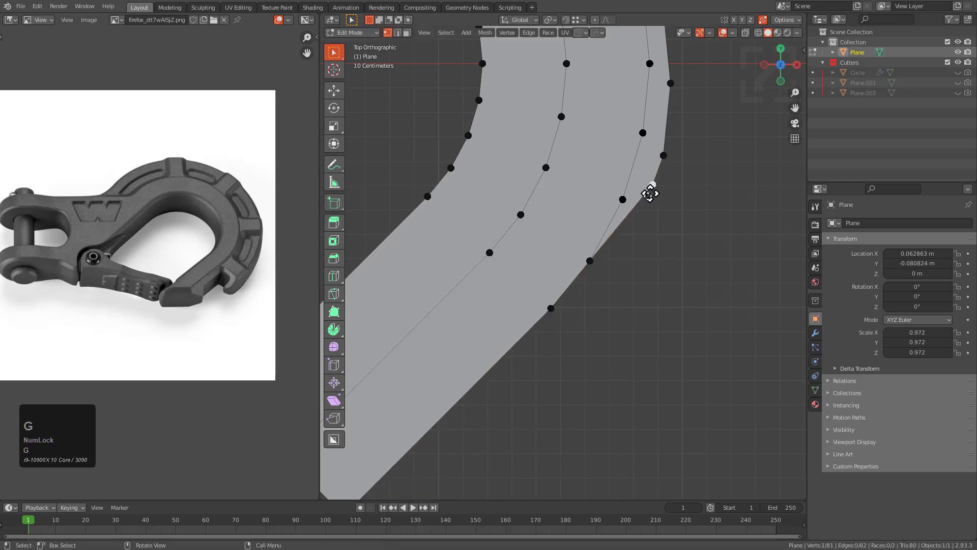
pyautogui.keyDown('ctrl'); pyautogui.click(622, 209); pyautogui.keyUp('ctrl')
# Snap the outer-edge vertices just below, at and just above the X axis onto the nearest offset line vertices
pyautogui.click(667, 162)
pyautogui.press('g')
pyautogui.keyDown('ctrl'); pyautogui.click(646, 136); pyautogui.keyUp('ctrl')
pyautogui.keyDown('shift'); pyautogui.moveTo(644, 130); pyautogui.dragTo(608, 301, button='middle'); pyautogui.keyUp('shift')
pyautogui.click(633, 257)
pyautogui.press('g')
pyautogui.keyDown('ctrl'); pyautogui.click(616, 232); pyautogui.keyUp('ctrl')
pyautogui.click(626, 173)
pyautogui.press('g')
pyautogui.keyDown('ctrl'); pyautogui.click(608, 147); pyautogui.keyUp('ctrl')
pyautogui.keyDown('shift'); pyautogui.moveTo(603, 143); pyautogui.dragTo(617, 242, button='middle'); pyautogui.keyUp('shift')
pyautogui.press('g')
pyautogui.keyDown('ctrl'); pyautogui.click(628, 260); pyautogui.keyUp('ctrl')
# Merge the next three outer-edge vertices up the arc's right shoulder onto their offset line counterparts by snapping
pyautogui.click(627, 212)
pyautogui.press('g')
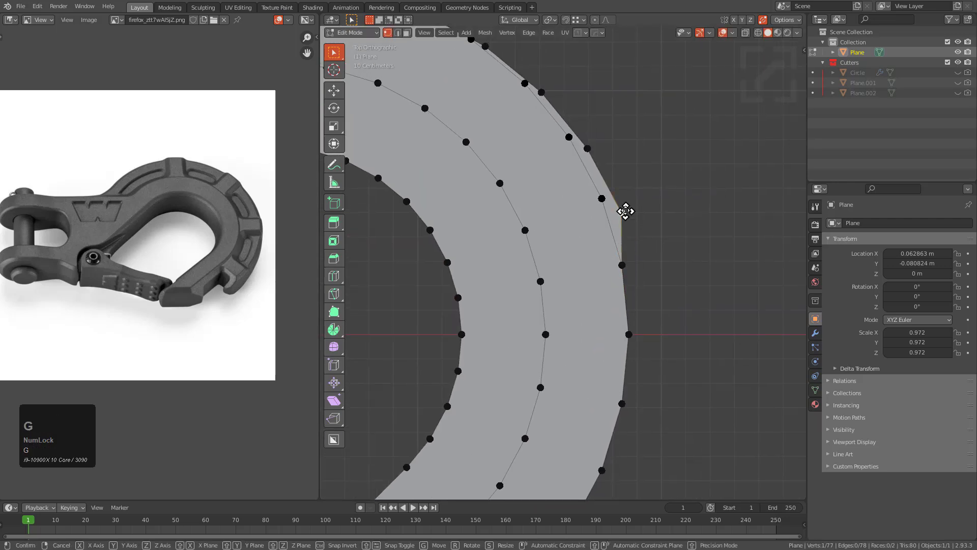
pyautogui.keyDown('ctrl'); pyautogui.click(612, 199); pyautogui.keyUp('ctrl')
pyautogui.keyDown('shift'); pyautogui.moveTo(611, 199); pyautogui.dragTo(631, 263, button='middle'); pyautogui.keyUp('shift')
pyautogui.click(611, 212)
pyautogui.press('g')
pyautogui.keyDown('ctrl'); pyautogui.click(595, 201); pyautogui.keyUp('ctrl')
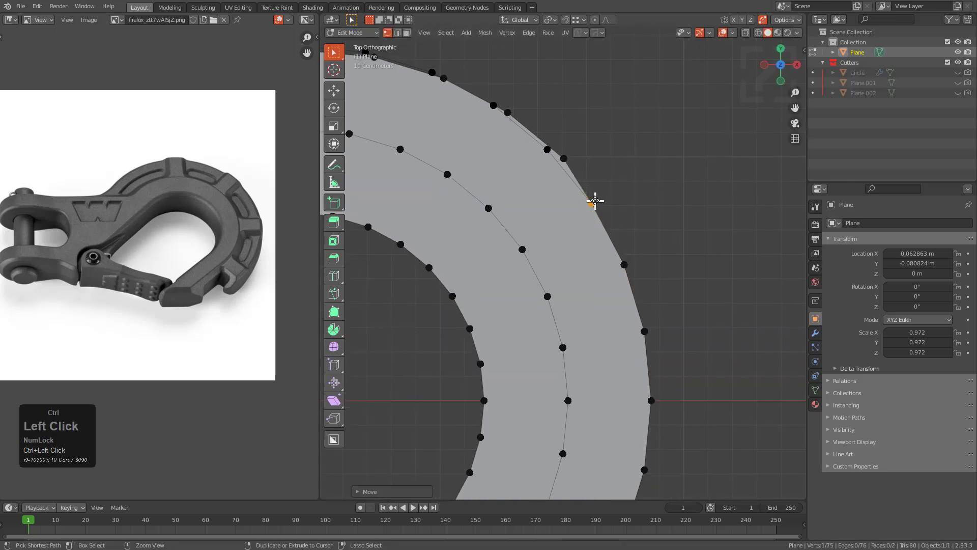
pyautogui.press('g')
pyautogui.click(554, 148)
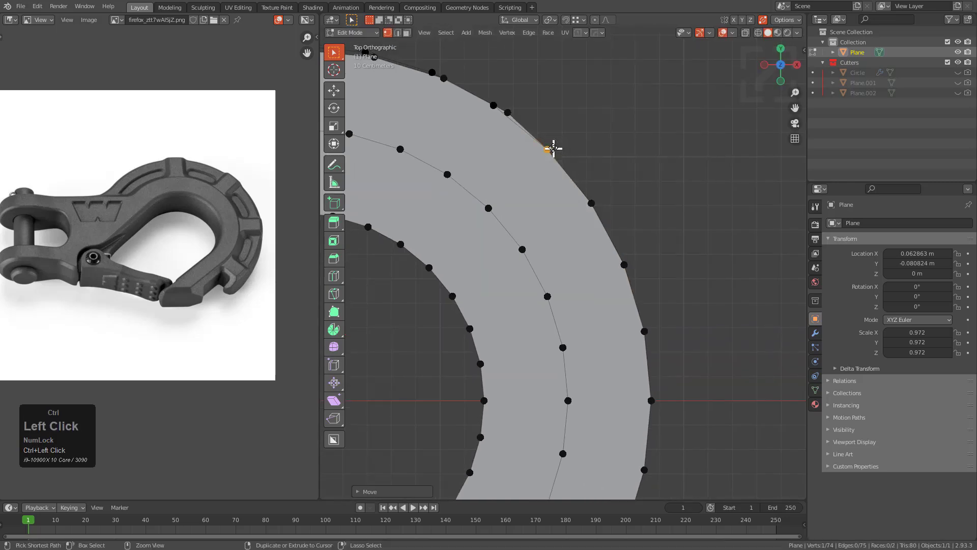
# Try to merge the next two outer-edge vertices up the right shoulder onto their offset line counterparts
pyautogui.keyDown('shift'); pyautogui.scroll(3, 608, 263); pyautogui.keyUp('shift')
pyautogui.click(634, 231)
pyautogui.press('g')
pyautogui.keyDown('ctrl'); pyautogui.click(618, 223); pyautogui.keyUp('ctrl')
pyautogui.keyDown('shift'); pyautogui.moveTo(579, 219); pyautogui.dragTo(658, 204, button='middle'); pyautogui.keyUp('shift')
pyautogui.keyDown('shift'); pyautogui.scroll(1, 658, 200); pyautogui.keyUp('shift')
pyautogui.press('g')
pyautogui.rightClick(657, 161)
pyautogui.press('g')
pyautogui.keyDown('ctrl'); pyautogui.click(669, 167); pyautogui.keyUp('ctrl')
# Try to snap the outer-edge vertices across the arc's crown onto the matching offset line vertices
pyautogui.click(570, 145)
pyautogui.press('g')
pyautogui.keyDown('ctrl'); pyautogui.click(584, 148); pyautogui.keyUp('ctrl')
pyautogui.press('g')
pyautogui.keyDown('ctrl'); pyautogui.click(497, 138); pyautogui.keyUp('ctrl')
pyautogui.keyDown('shift'); pyautogui.moveTo(355, 216); pyautogui.dragTo(495, 216, button='middle'); pyautogui.keyUp('shift')
pyautogui.click(538, 147)
pyautogui.press('g')
pyautogui.keyDown('ctrl'); pyautogui.click(545, 146); pyautogui.keyUp('ctrl')
# Try to snap the first outer-edge vertices on the arc's left shoulder onto the offset line
pyautogui.scroll(2, 566, 190)
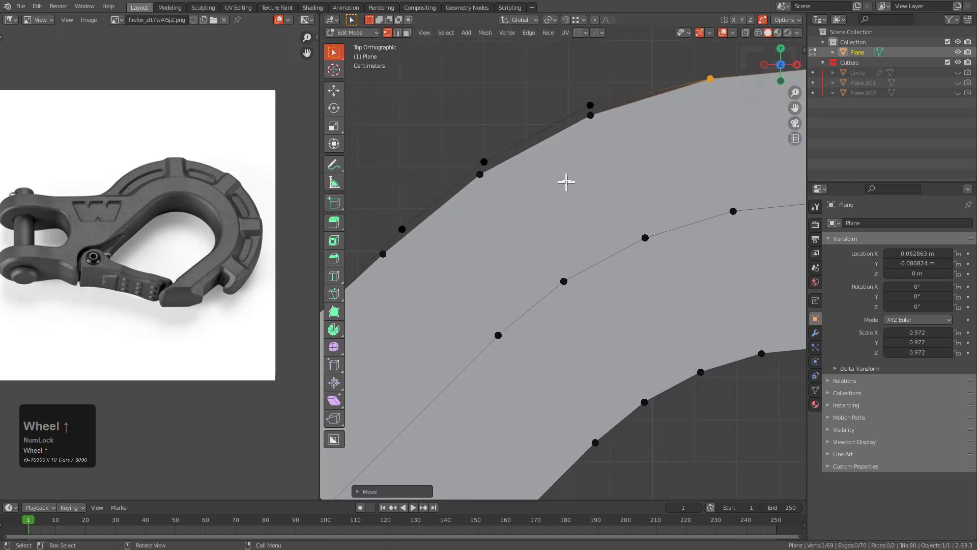
pyautogui.press('g')
pyautogui.keyDown('ctrl'); pyautogui.click(585, 117); pyautogui.keyUp('ctrl')
pyautogui.click(476, 165)
pyautogui.press('g')
pyautogui.rightClick(480, 160)
# Undo the outer-edge merges across the crown back to the misplaced vertex on the right shoulder
pyautogui.scroll(-2, 509, 159)
pyautogui.keyDown('shift'); pyautogui.moveTo(524, 158); pyautogui.dragTo(496, 215, button='middle'); pyautogui.keyUp('shift')
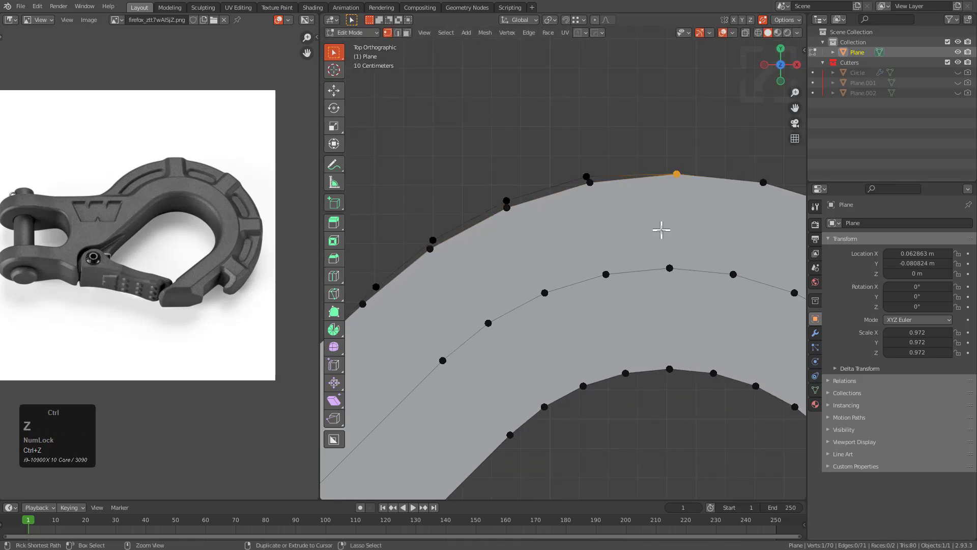
pyautogui.keyDown('shift'); pyautogui.moveTo(724, 234); pyautogui.dragTo(499, 230, button='middle'); pyautogui.keyUp('shift')
pyautogui.scroll(3, 673, 234)
pyautogui.hotkey('ctrl', 'z')
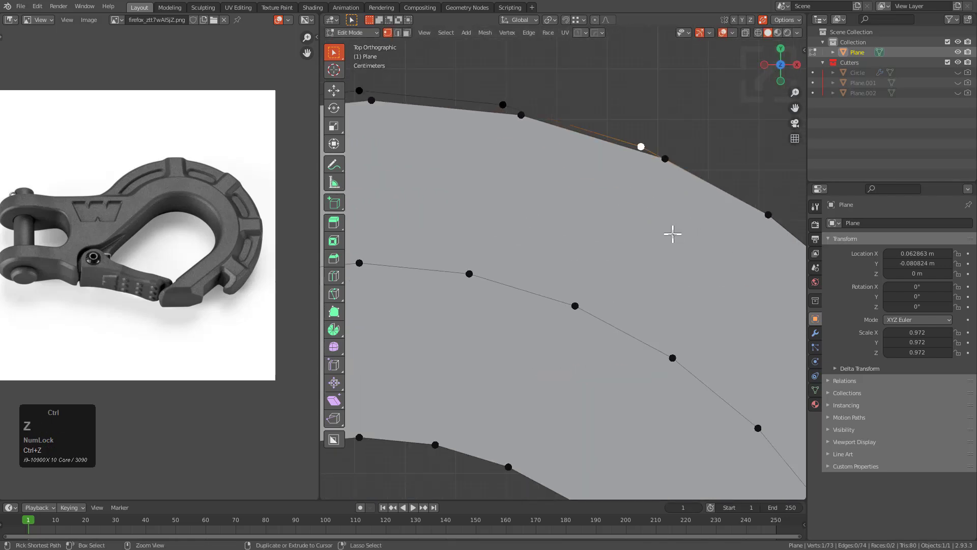
pyautogui.keyDown('shift'); pyautogui.moveTo(722, 218); pyautogui.dragTo(519, 203, button='middle'); pyautogui.keyUp('shift')
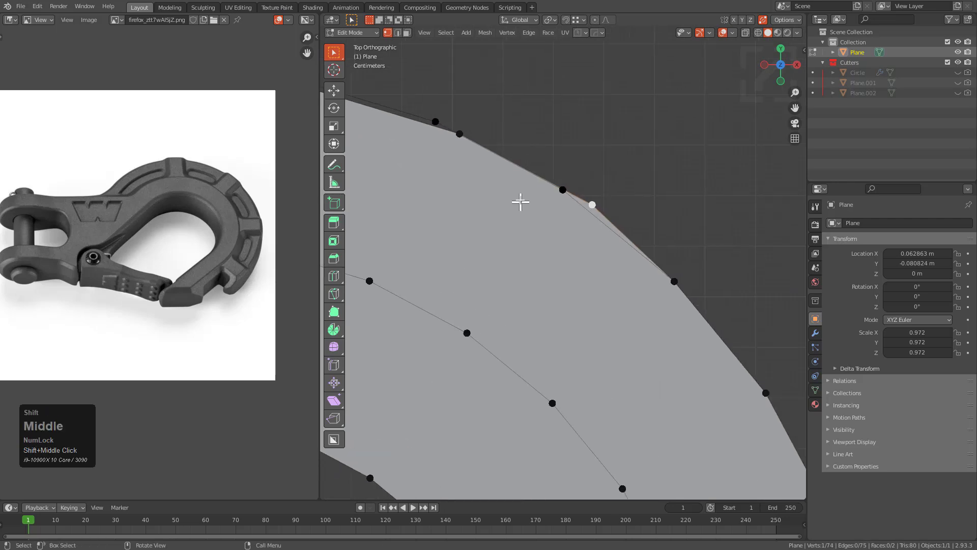
# Snap the misplaced right-shoulder vertex and the next two outer-edge vertices toward the crown onto their offset line counterparts
pyautogui.scroll(2, 573, 168)
pyautogui.press('g')
pyautogui.rightClick(571, 189)
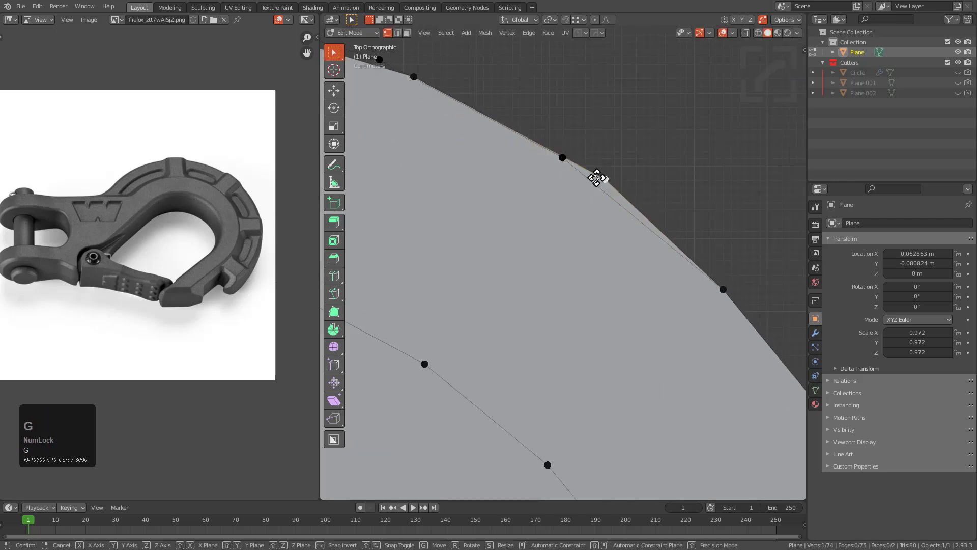
pyautogui.press('g')
pyautogui.click(562, 158)
pyautogui.keyDown('shift'); pyautogui.scroll(3, 514, 200); pyautogui.keyUp('shift')
pyautogui.scroll(1, 513, 200)
pyautogui.click(489, 178)
pyautogui.keyDown('shift'); pyautogui.moveTo(489, 178); pyautogui.dragTo(607, 273, button='middle'); pyautogui.keyUp('shift')
pyautogui.click(483, 214)
pyautogui.press('g')
pyautogui.click(457, 194)
# Merge the outer-edge vertex at the arc's crown and the one just left of it onto the offset line in top view
pyautogui.moveTo(417, 212); pyautogui.dragTo(666, 266, button='middle')
pyautogui.scroll(-5, 665, 266)
pyautogui.press('KP_7')
pyautogui.scroll(1, 471, 264)
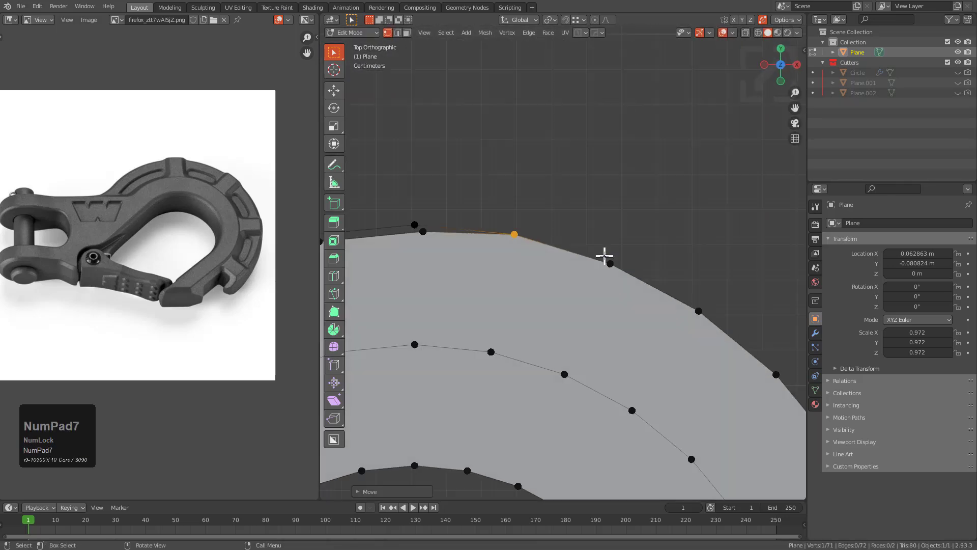
pyautogui.keyDown('shift'); pyautogui.scroll(2, 464, 247); pyautogui.keyUp('shift')
pyautogui.click(485, 277)
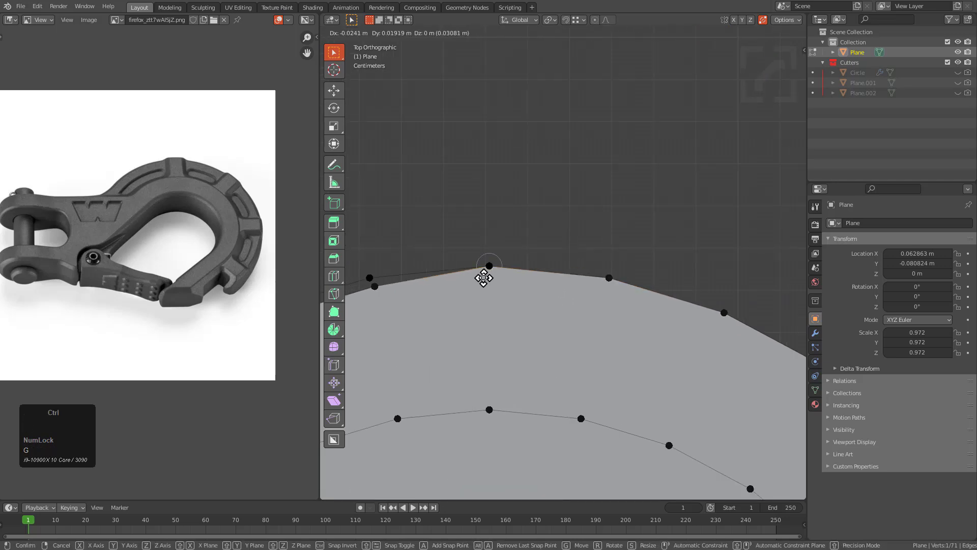
pyautogui.keyDown('shift'); pyautogui.moveTo(485, 278); pyautogui.dragTo(622, 294, button='middle'); pyautogui.keyUp('shift')
pyautogui.press('g')
pyautogui.keyDown('ctrl'); pyautogui.click(539, 283); pyautogui.keyUp('ctrl')
# Merge the remaining three outer-edge vertices down the arc's left shoulder onto their offset line counterparts by snapping
pyautogui.keyDown('shift'); pyautogui.moveTo(451, 316); pyautogui.dragTo(580, 257, button='middle'); pyautogui.keyUp('shift')
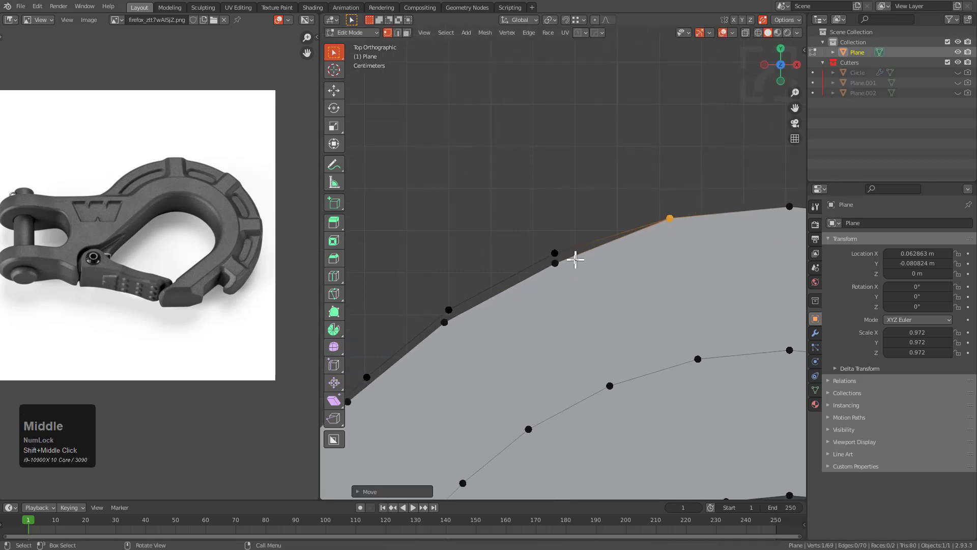
pyautogui.press('g')
pyautogui.click(554, 264)
pyautogui.press('g')
pyautogui.keyDown('ctrl'); pyautogui.click(556, 257); pyautogui.keyUp('ctrl')
pyautogui.keyDown('shift'); pyautogui.moveTo(497, 316); pyautogui.dragTo(609, 262, button='middle'); pyautogui.keyUp('shift')
pyautogui.click(554, 270)
pyautogui.press('g')
pyautogui.keyDown('ctrl'); pyautogui.click(560, 257); pyautogui.keyUp('ctrl')
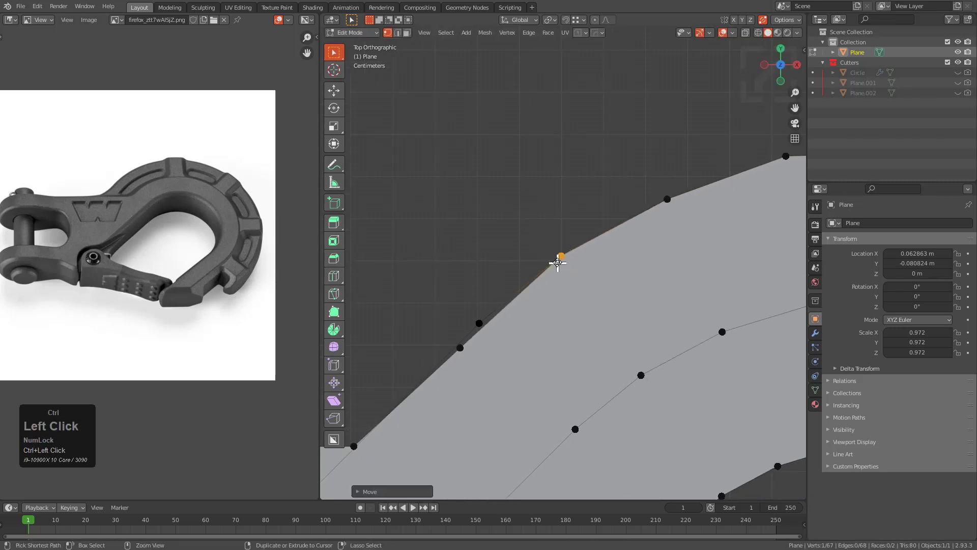
pyautogui.keyDown('shift'); pyautogui.scroll(2, 576, 253); pyautogui.keyUp('shift')
pyautogui.click(550, 274)
pyautogui.press('g')
pyautogui.keyDown('ctrl'); pyautogui.click(568, 253); pyautogui.keyUp('ctrl')
# Snap the offset line's loose end inside the shank onto the corner where the shank's top edge meets the arc, and return to Object Mode
pyautogui.keyDown('shift'); pyautogui.moveTo(513, 326); pyautogui.dragTo(631, 211, button='middle'); pyautogui.keyUp('shift')
pyautogui.scroll(-1, 585, 262)
pyautogui.keyDown('shift'); pyautogui.moveTo(572, 277); pyautogui.dragTo(638, 190, button='middle'); pyautogui.keyUp('shift')
pyautogui.scroll(-1, 647, 209)
pyautogui.scroll(-1, 638, 197)
pyautogui.keyDown('shift'); pyautogui.moveTo(600, 258); pyautogui.dragTo(606, 246, button='middle'); pyautogui.keyUp('shift')
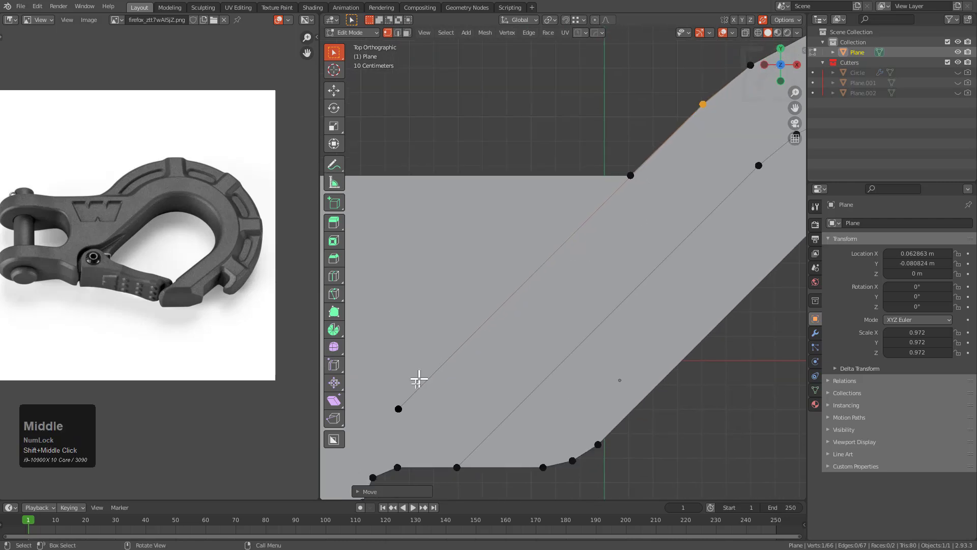
pyautogui.click(396, 408)
pyautogui.press('g')
pyautogui.keyDown('ctrl'); pyautogui.click(635, 179); pyautogui.keyUp('ctrl')
pyautogui.scroll(-3, 637, 180)
pyautogui.keyDown('shift'); pyautogui.moveTo(652, 201); pyautogui.dragTo(539, 246, button='middle'); pyautogui.keyUp('shift')
pyautogui.scroll(-3, 539, 250)
pyautogui.press('Tab')
pyautogui.keyDown('shift'); pyautogui.moveTo(588, 292); pyautogui.dragTo(606, 205, button='middle'); pyautogui.keyUp('shift')
pyautogui.scroll(-1, 586, 224)
pyautogui.keyDown('shift'); pyautogui.moveTo(565, 244); pyautogui.dragTo(594, 224, button='middle'); pyautogui.keyUp('shift')
pyautogui.scroll(1, 594, 224)
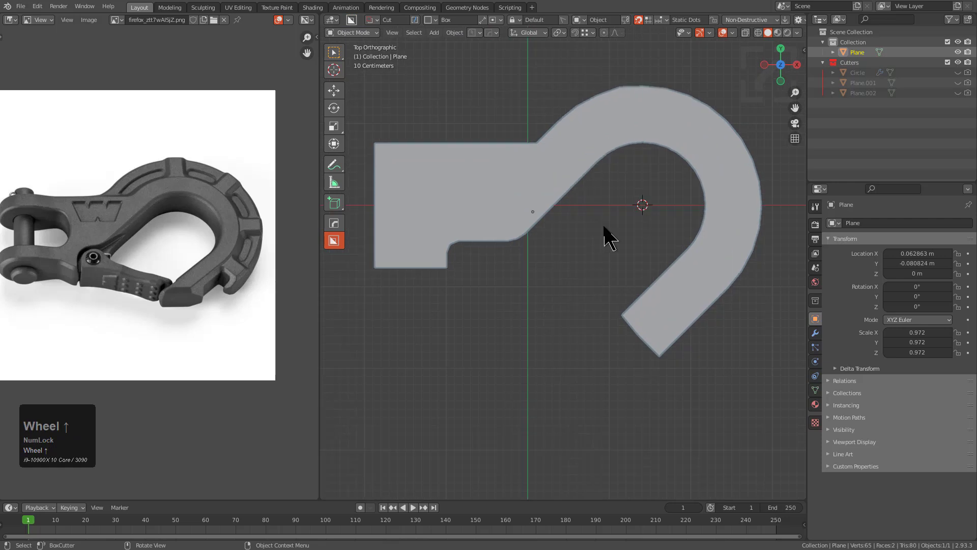
# Knife-cut a horizontal line across the hook's tip from its inner corner and delete the tip vertices below the cut
pyautogui.press('Tab')
pyautogui.keyDown('shift'); pyautogui.moveTo(684, 298); pyautogui.dragTo(611, 284, button='middle'); pyautogui.keyUp('shift')
pyautogui.scroll(2, 611, 283)
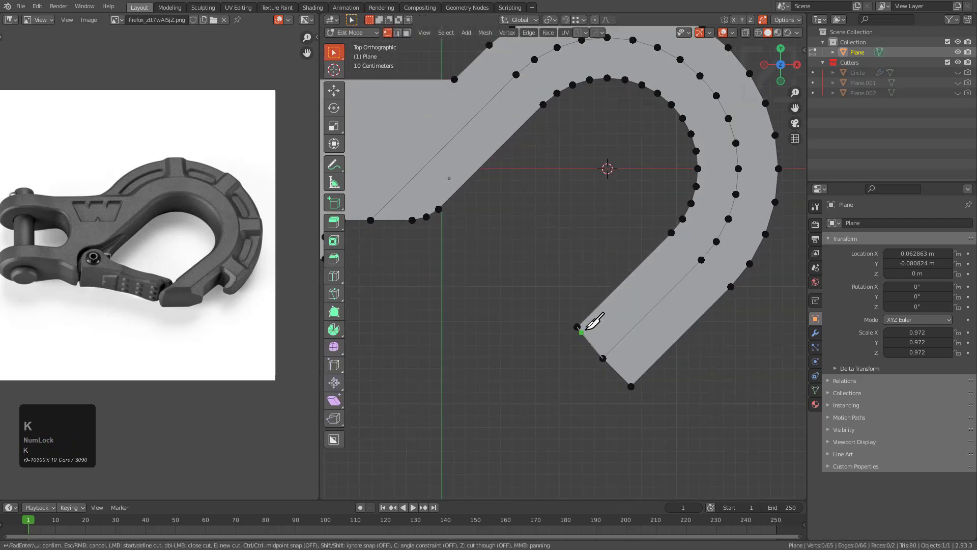
pyautogui.click(578, 325)
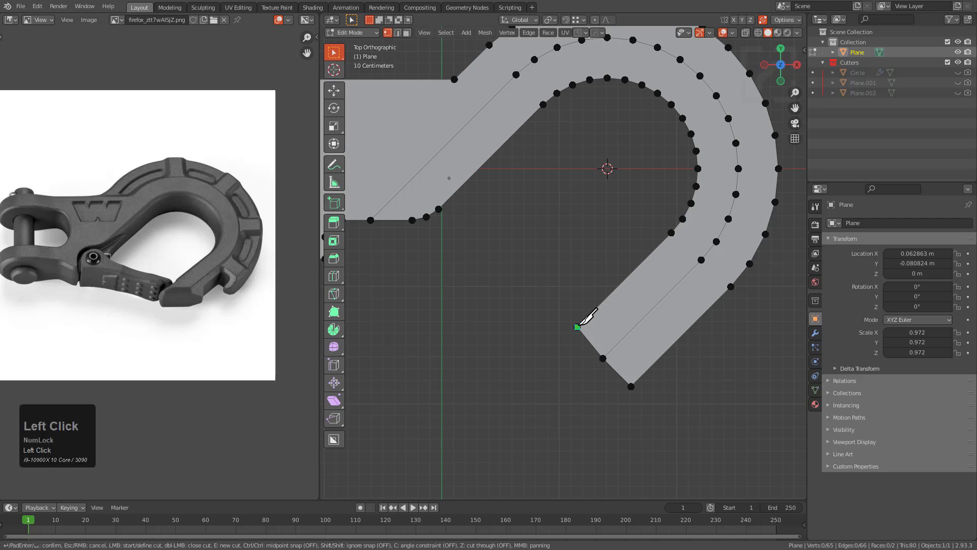
pyautogui.press('KP_Enter')
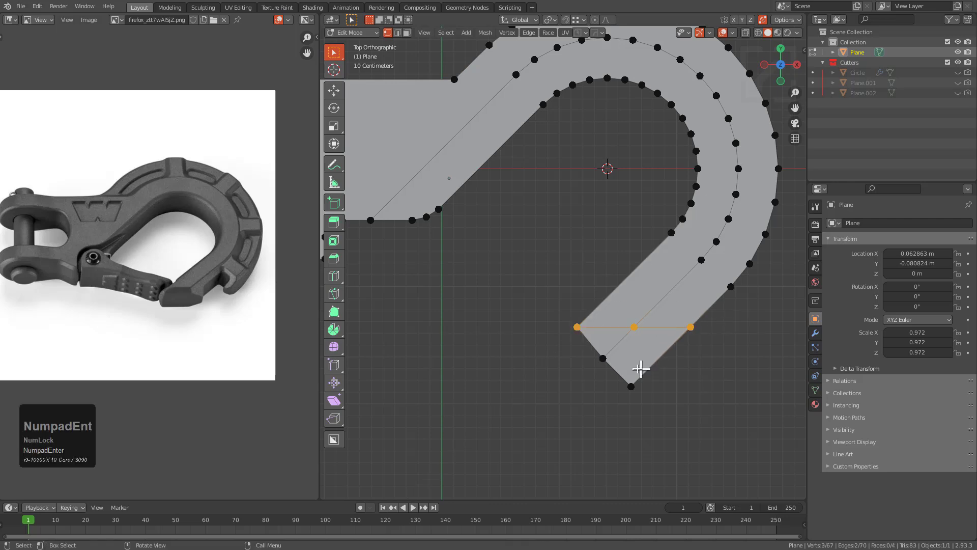
pyautogui.press('x')
pyautogui.click(668, 375)
pyautogui.scroll(-3, 654, 356)
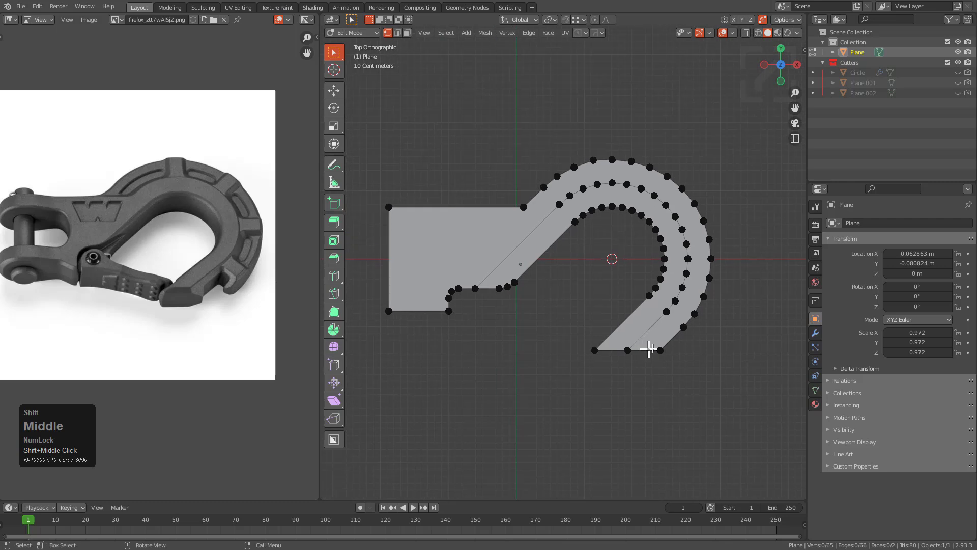
pyautogui.press('Tab')
pyautogui.scroll(-3, 555, 285)
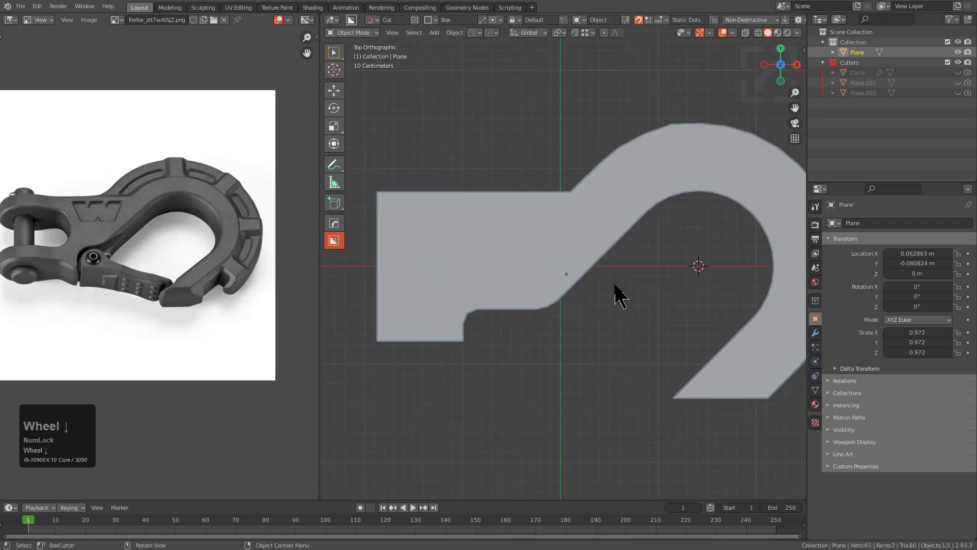
# Move the vertices of the notch's vertical wall on the shank's underside along X toward the hook's arc
pyautogui.press('Tab')
pyautogui.scroll(2, 536, 308)
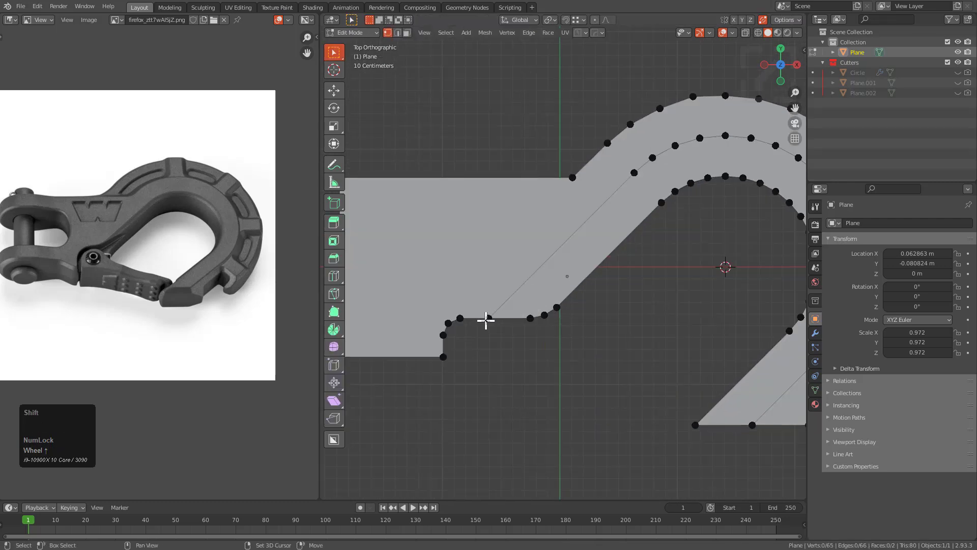
pyautogui.keyDown('shift'); pyautogui.moveTo(485, 320); pyautogui.dragTo(572, 272, button='middle'); pyautogui.keyUp('shift')
pyautogui.scroll(1, 572, 271)
pyautogui.keyDown('alt'); pyautogui.scroll(1, 572, 271); pyautogui.keyUp('alt')
pyautogui.hotkey('alt', 'a')
pyautogui.scroll(1, 559, 274)
pyautogui.moveTo(505, 248); pyautogui.dragTo(545, 344)
pyautogui.press('g')
pyautogui.press('x')
pyautogui.click(565, 345)
# Extend the shank by moving its outer end edge along X by about -0.44 m
pyautogui.scroll(-1, 565, 345)
pyautogui.keyDown('shift'); pyautogui.moveTo(565, 345); pyautogui.dragTo(644, 291, button='middle'); pyautogui.keyUp('shift')
pyautogui.scroll(-2, 643, 291)
pyautogui.scroll(-1, 512, 242)
pyautogui.keyDown('shift'); pyautogui.moveTo(513, 242); pyautogui.dragTo(604, 271, button='middle'); pyautogui.keyUp('shift')
pyautogui.scroll(2, 583, 236)
pyautogui.press('g')
pyautogui.press('x')
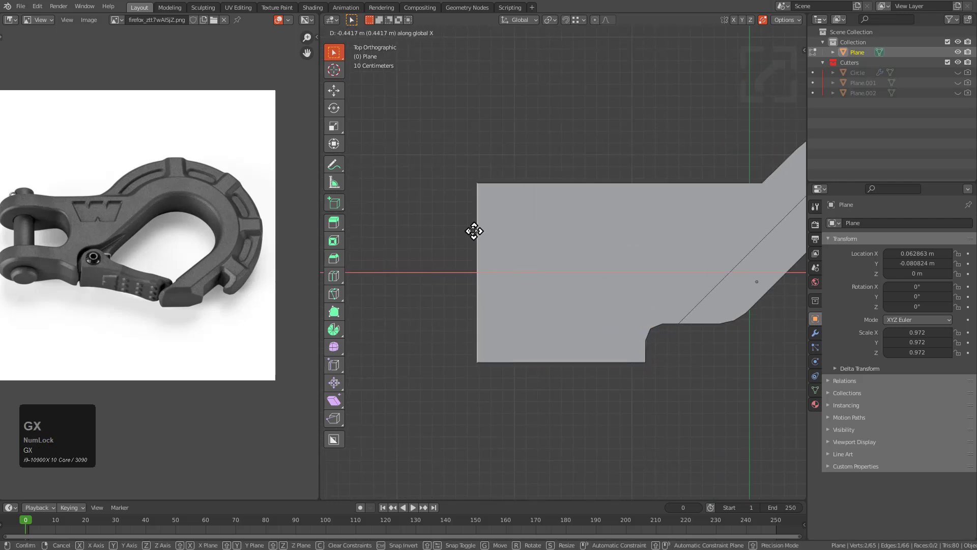
pyautogui.click(476, 249)
pyautogui.scroll(-1, 575, 257)
pyautogui.keyDown('shift'); pyautogui.moveTo(475, 249); pyautogui.dragTo(508, 246, button='middle'); pyautogui.keyUp('shift')
# With BoxCutter in knife mode, draw a box overlapping the shank's outer end and round its corners with a four-segment bevel
pyautogui.hotkey('alt', 'w')
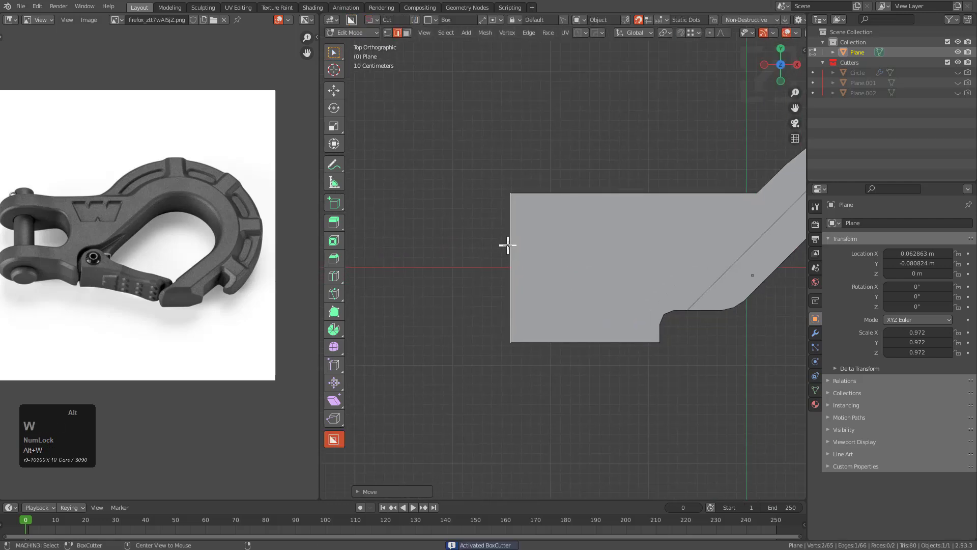
pyautogui.moveTo(472, 229); pyautogui.dragTo(587, 280)
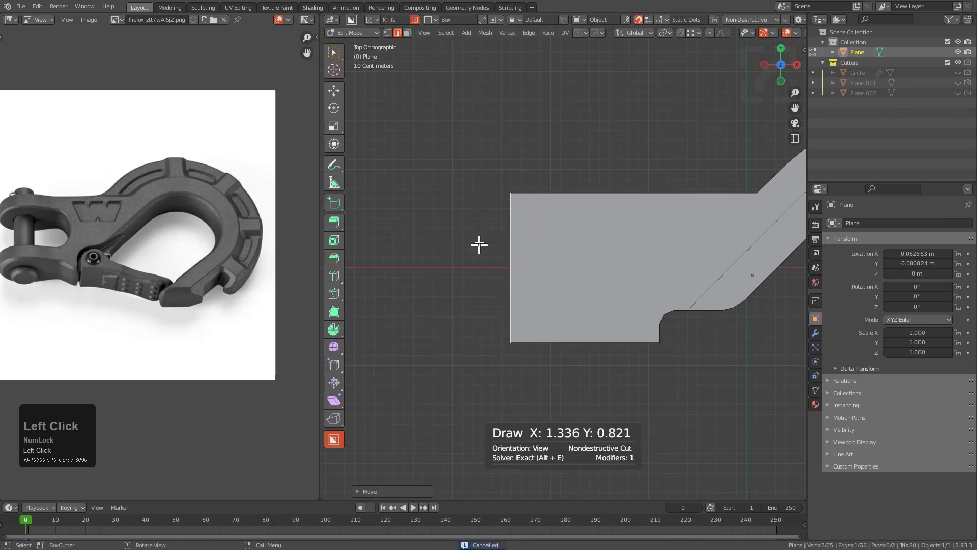
pyautogui.moveTo(484, 229)
pyautogui.mouseDown()
pyautogui.moveTo(598, 317)
pyautogui.moveTo(624, 305)
pyautogui.moveTo(689, 313)
pyautogui.mouseUp()
pyautogui.press('b')
pyautogui.press('b')
pyautogui.scroll(2, 706, 312)
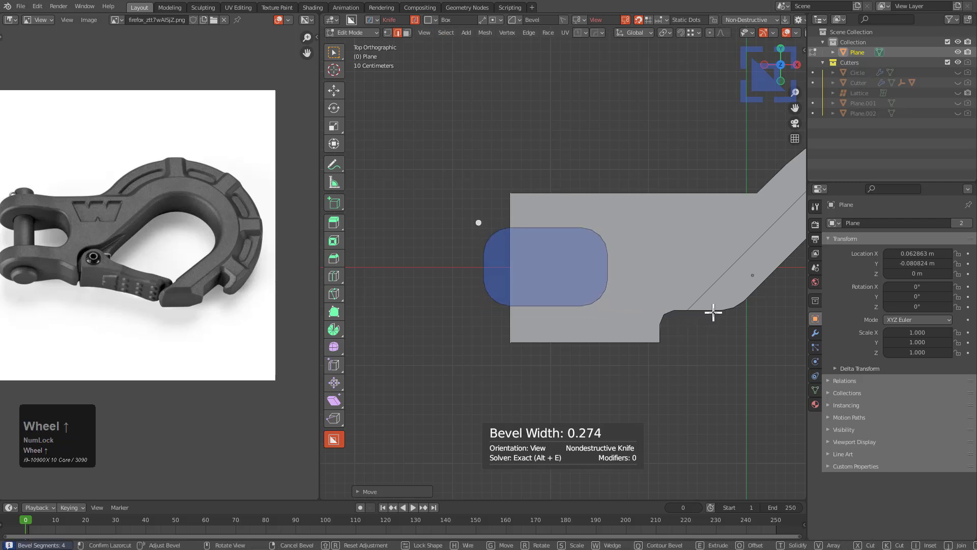
pyautogui.click(790, 312)
# Stretch the rounded cutter along X, reposition it over the shank's outer end, and apply the knife cut
pyautogui.press('s')
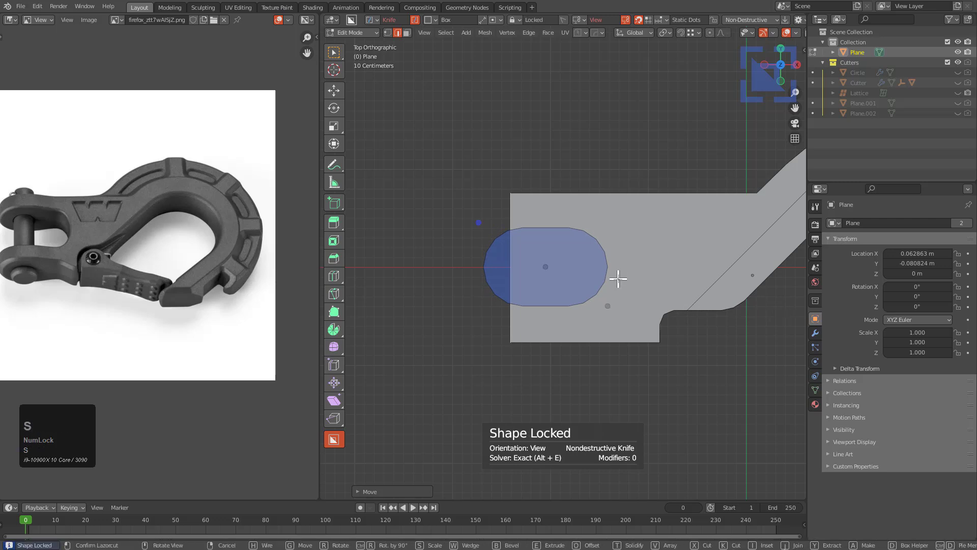
pyautogui.press('x')
pyautogui.press('g')
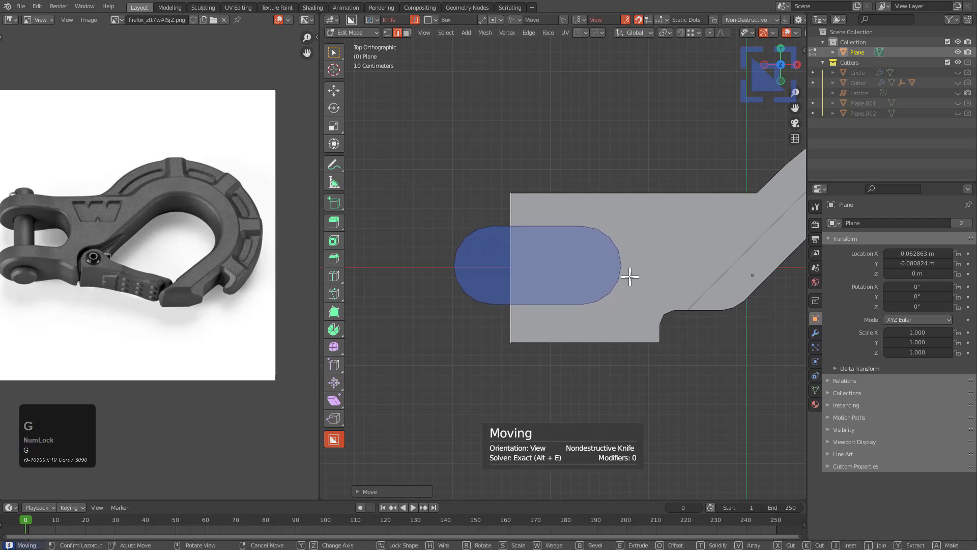
pyautogui.click(627, 276)
# Delete the face inside the rounded cut to open a U-shaped slot in the shank's end
pyautogui.press('x')
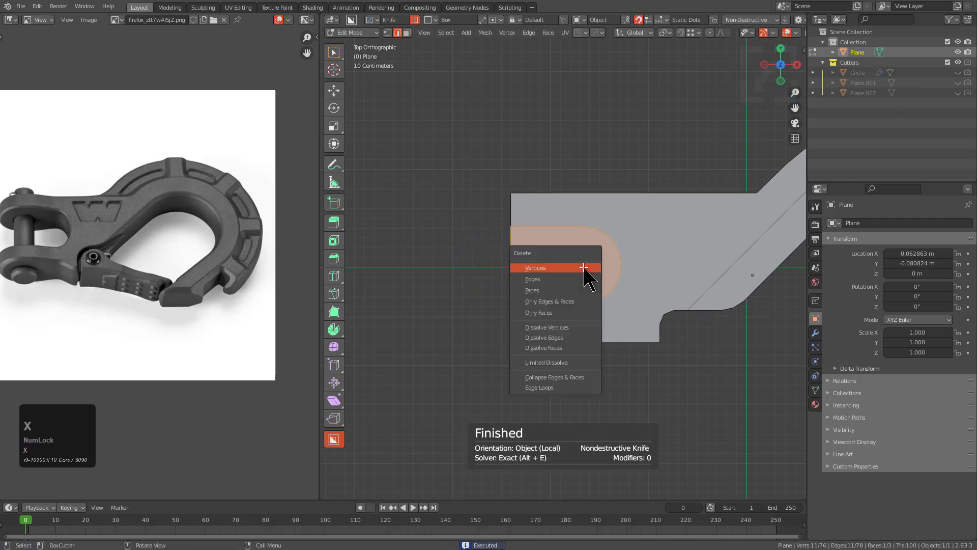
pyautogui.click(565, 291)
pyautogui.press('g')
pyautogui.rightClick(665, 273)
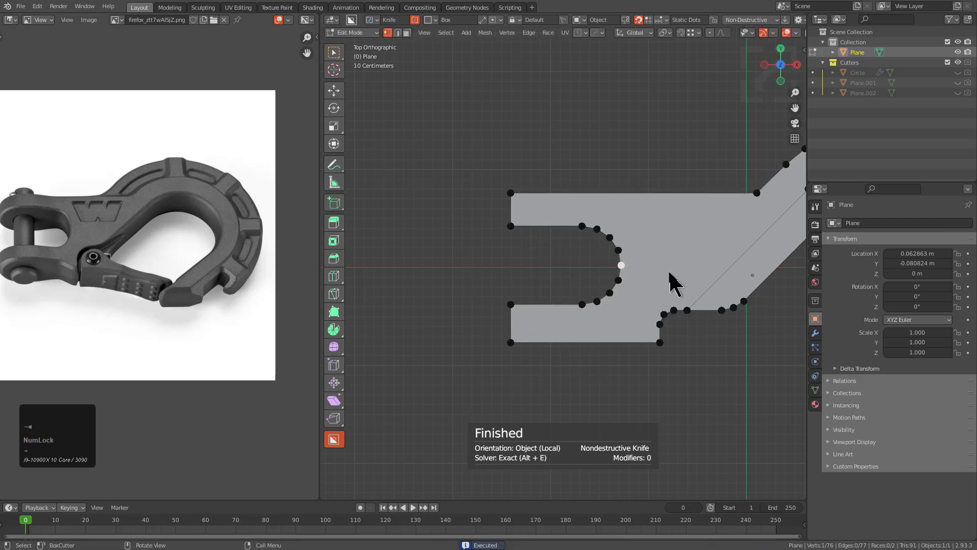
# Select all the slot's vertices and adjust the slot's position along Y between the two prongs
pyautogui.press('Tab')
pyautogui.keyDown('shift'); pyautogui.moveTo(736, 282); pyautogui.dragTo(631, 285, button='middle'); pyautogui.keyUp('shift')
pyautogui.press('Tab')
pyautogui.scroll(4, 621, 276)
pyautogui.moveTo(419, 211); pyautogui.dragTo(586, 338)
pyautogui.press('g')
pyautogui.press('y')
pyautogui.click(589, 343)
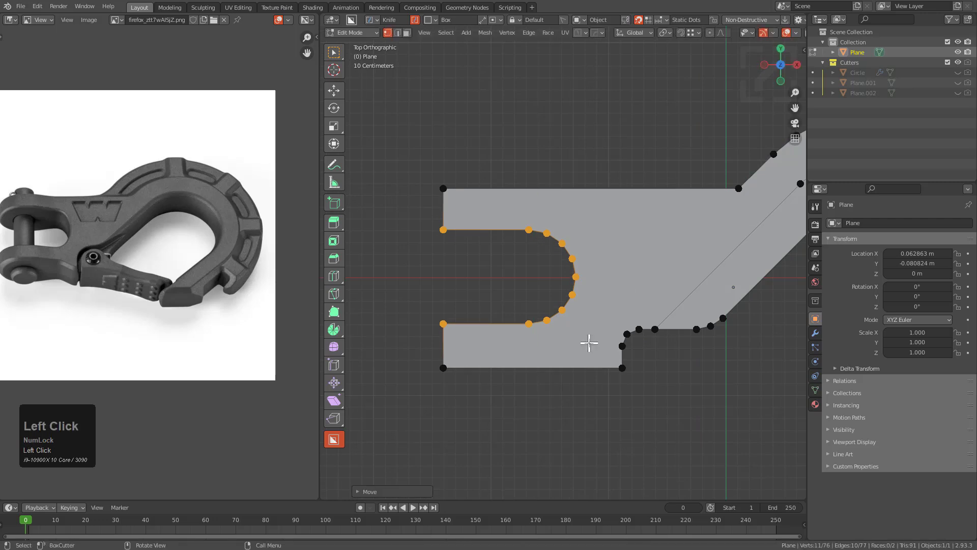
# Select the end edges of both prongs, align them with an X-axis scale, and reposition them along X
pyautogui.keyDown('shift'); pyautogui.click(450, 342); pyautogui.keyUp('shift')
pyautogui.press('s')
pyautogui.press('x')
pyautogui.press('0')
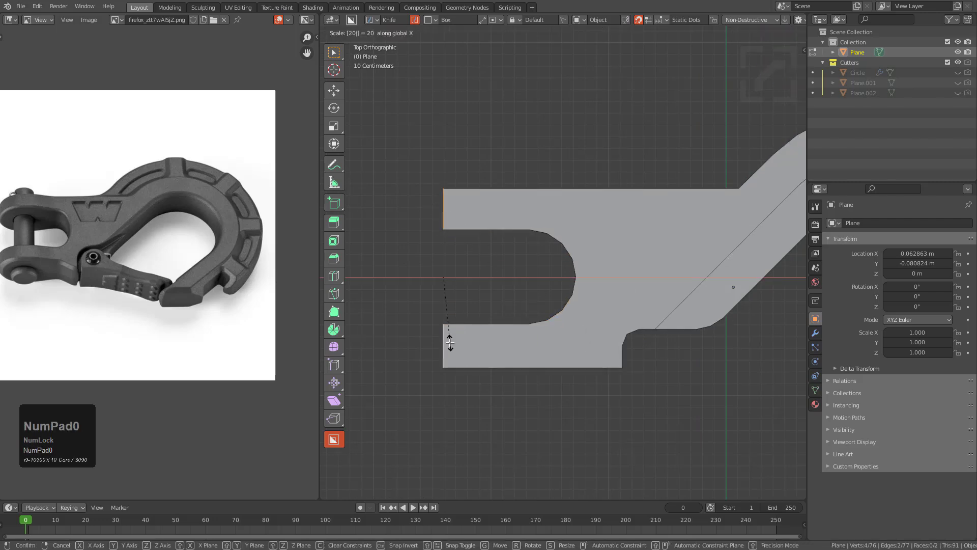
pyautogui.press('Return')
pyautogui.press('g')
pyautogui.press('x')
pyautogui.click(519, 347)
pyautogui.press('g')
pyautogui.press('x')
pyautogui.click(582, 349)
# Return to Object Mode and save the file
pyautogui.scroll(-5, 672, 340)
pyautogui.keyDown('shift'); pyautogui.moveTo(687, 336); pyautogui.dragTo(612, 340, button='middle'); pyautogui.keyUp('shift')
pyautogui.press('Tab')
pyautogui.scroll(2, 624, 292)
pyautogui.scroll(1, 637, 283)
pyautogui.hotkey('ctrl', 's')
pyautogui.scroll(-1, 613, 282)
pyautogui.keyDown('shift'); pyautogui.moveTo(563, 258); pyautogui.dragTo(652, 280, button='middle'); pyautogui.keyUp('shift')
# Select the corner vertices of the notch on the shank's lower edge and move them about 0.08 m along X
pyautogui.press('Tab')
pyautogui.scroll(2, 583, 286)
pyautogui.scroll(4, 631, 273)
pyautogui.press('1')
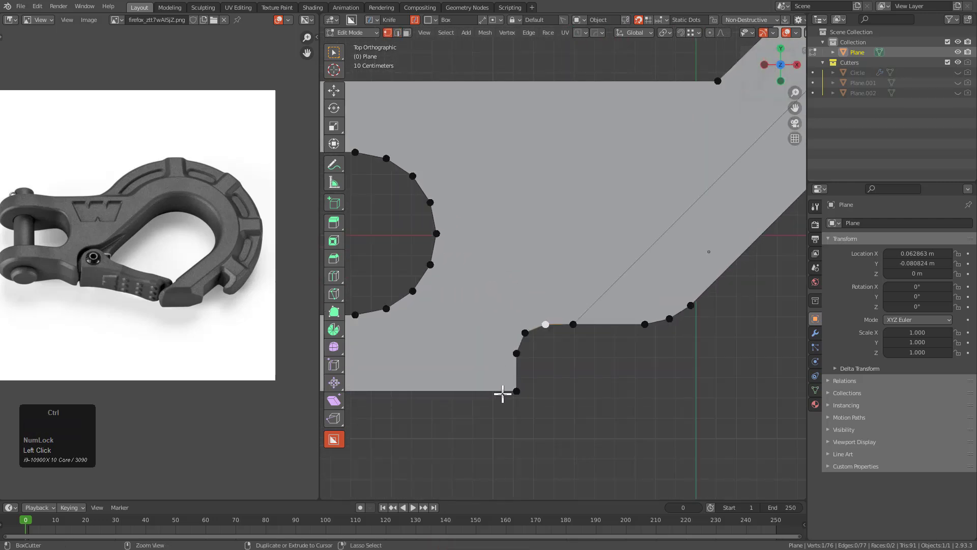
pyautogui.scroll(1, 517, 386)
pyautogui.press('g')
pyautogui.press('x')
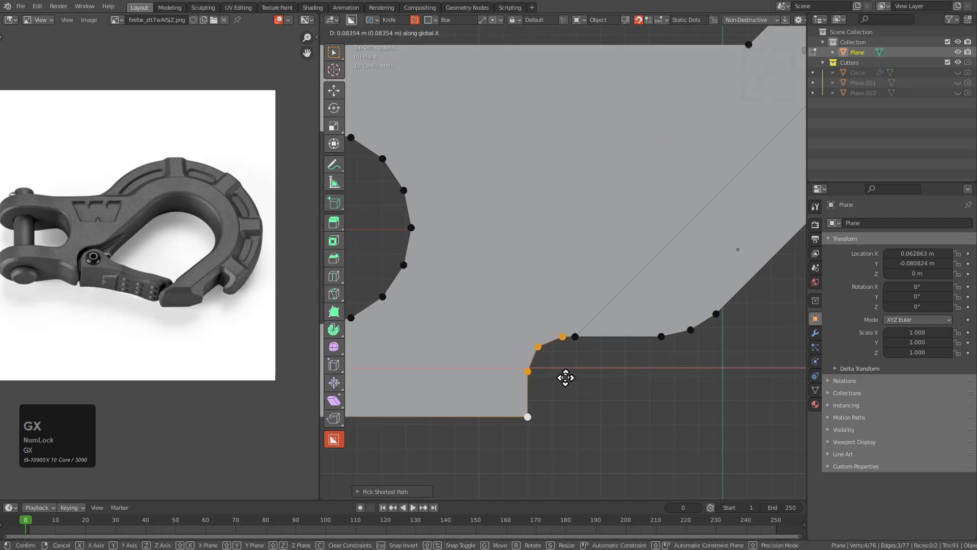
pyautogui.click(568, 378)
# Try shifting the notch's corner vertices further along X onto the neighbouring vertex and undo that change
pyautogui.press('g')
pyautogui.press('g')
pyautogui.rightClick(570, 335)
pyautogui.press('g')
pyautogui.press('x')
pyautogui.keyDown('ctrl'); pyautogui.click(578, 336); pyautogui.keyUp('ctrl')
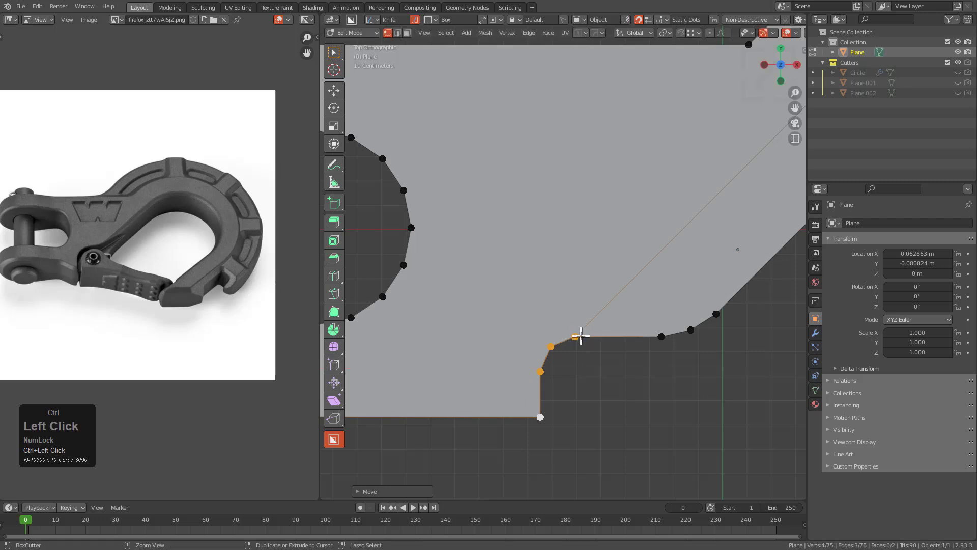
pyautogui.scroll(-5, 567, 333)
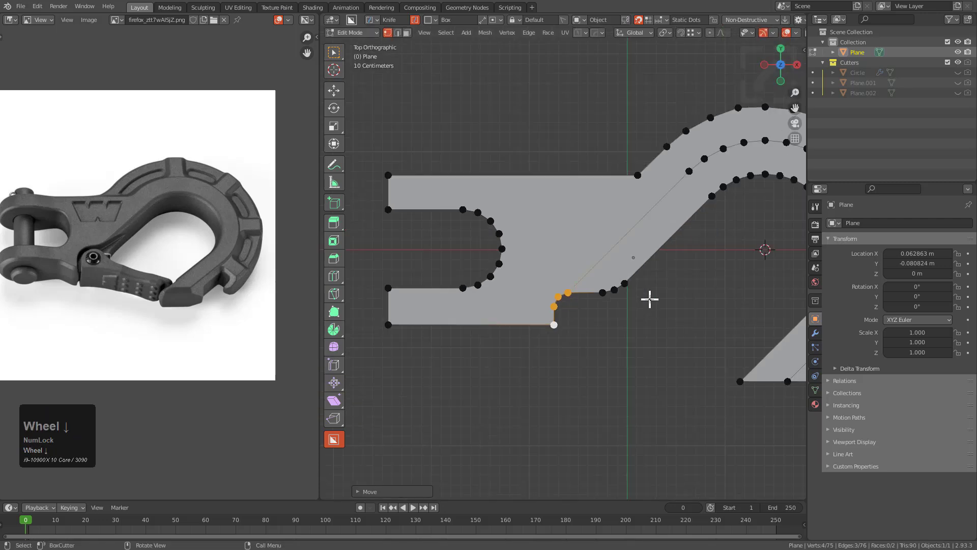
pyautogui.keyDown('shift'); pyautogui.moveTo(650, 299); pyautogui.dragTo(618, 288, button='middle'); pyautogui.keyUp('shift')
pyautogui.hotkey('alt', 'a')
pyautogui.press('space')
pyautogui.press('Escape')
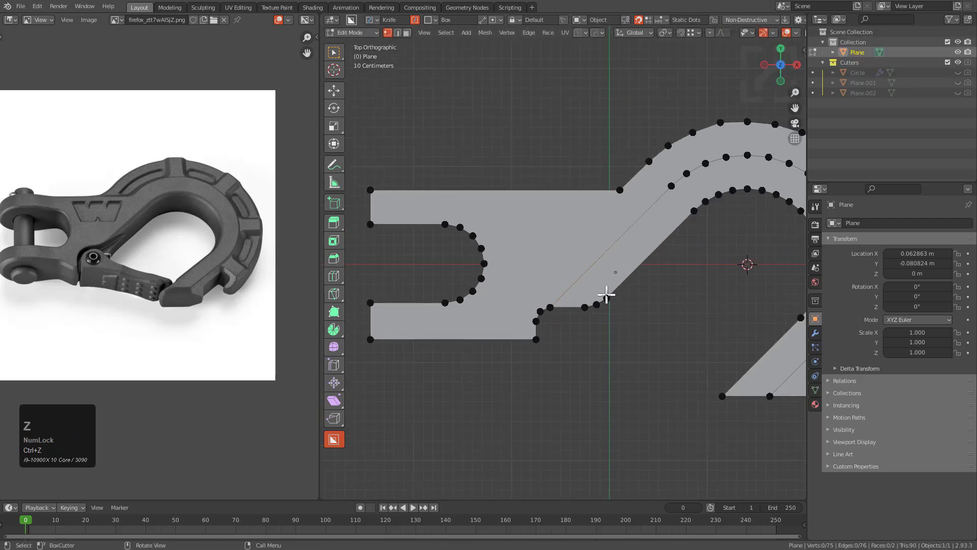
pyautogui.scroll(2, 599, 304)
pyautogui.hotkey('ctrl', 'z')
pyautogui.scroll(-4, 598, 303)
pyautogui.hotkey('alt', 'a')
# Add a Solidify modifier to the hook in Object Mode, with offset 0 and a thickness of about -0.65
pyautogui.moveTo(633, 264)
pyautogui.keyDown('shift'); pyautogui.mouseDown(button='middle')
pyautogui.moveTo(641, 336)
pyautogui.moveTo(652, 280)
pyautogui.moveTo(648, 299)
pyautogui.moveTo(631, 283)
pyautogui.mouseUp(button='middle'); pyautogui.keyUp('shift')
pyautogui.press('Tab')
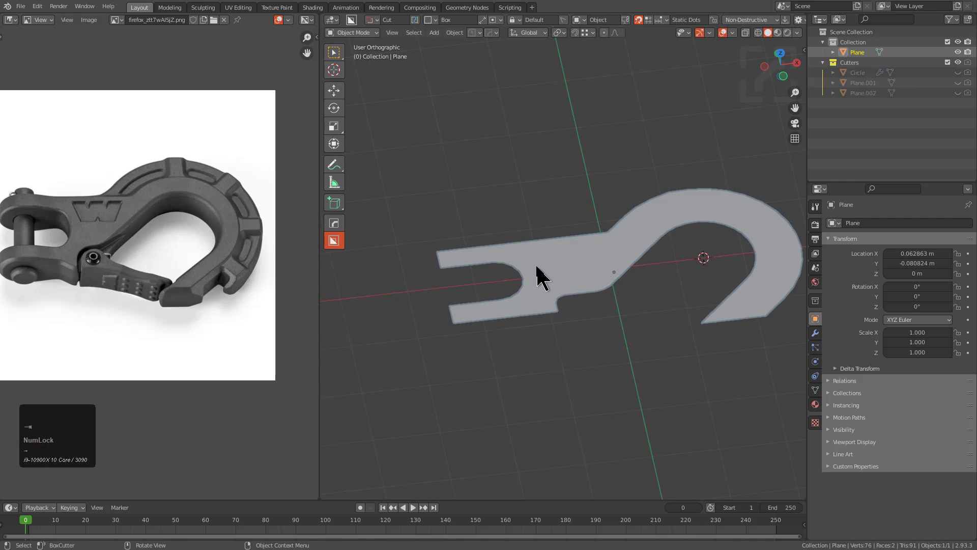
pyautogui.press('q')
pyautogui.click(538, 293)
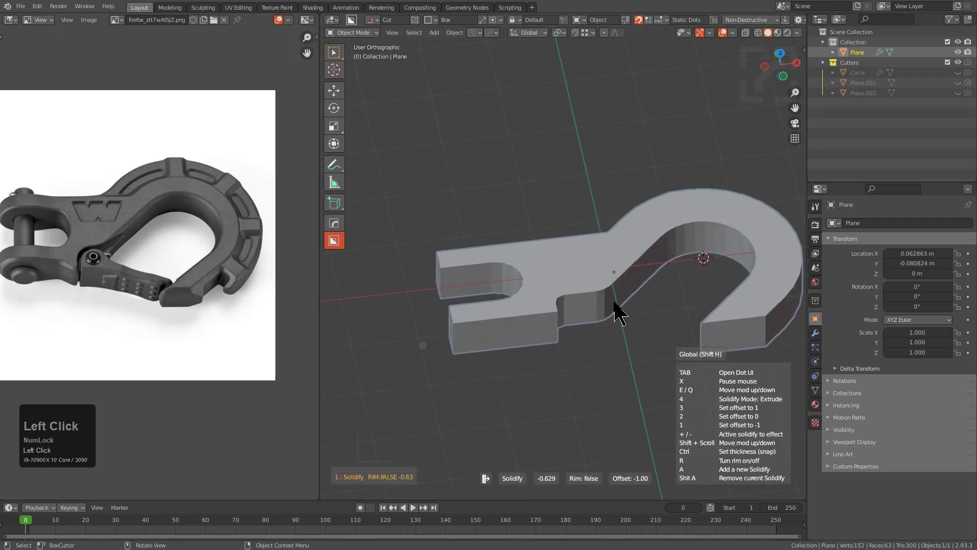
pyautogui.press('2')
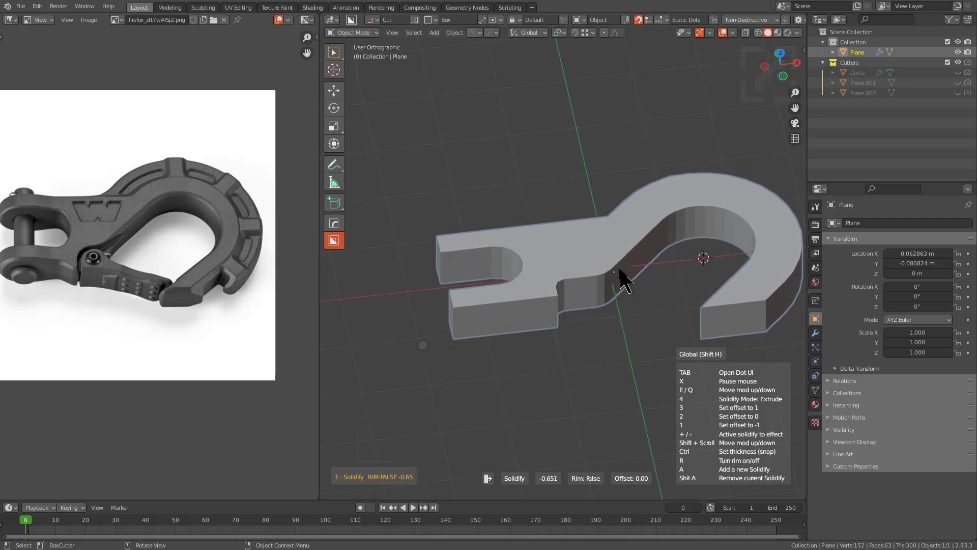
pyautogui.click(645, 275)
# Apply the hook's thickness to its mesh using Visual Geometry to Mesh
pyautogui.moveTo(540, 272)
pyautogui.keyDown('shift'); pyautogui.mouseDown(button='middle')
pyautogui.moveTo(569, 281)
pyautogui.moveTo(593, 272)
pyautogui.moveTo(551, 273)
pyautogui.mouseUp(button='middle'); pyautogui.keyUp('shift')
pyautogui.scroll(2, 549, 258)
pyautogui.hotkey('ctrl', 'a')
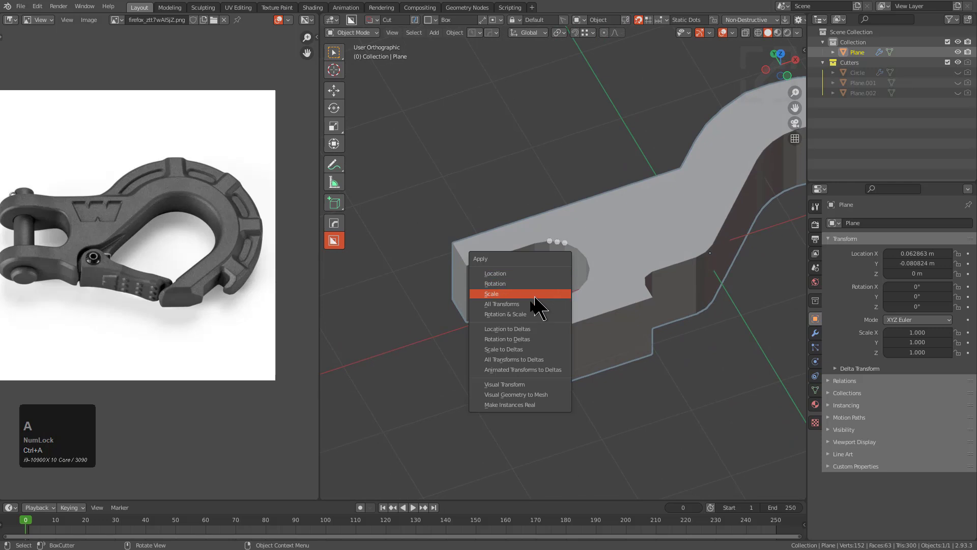
pyautogui.click(526, 396)
pyautogui.moveTo(509, 388); pyautogui.dragTo(571, 338, button='middle')
# Extrude the end faces of both prongs outward and scale them up along Z by about 1.67
pyautogui.press('Tab')
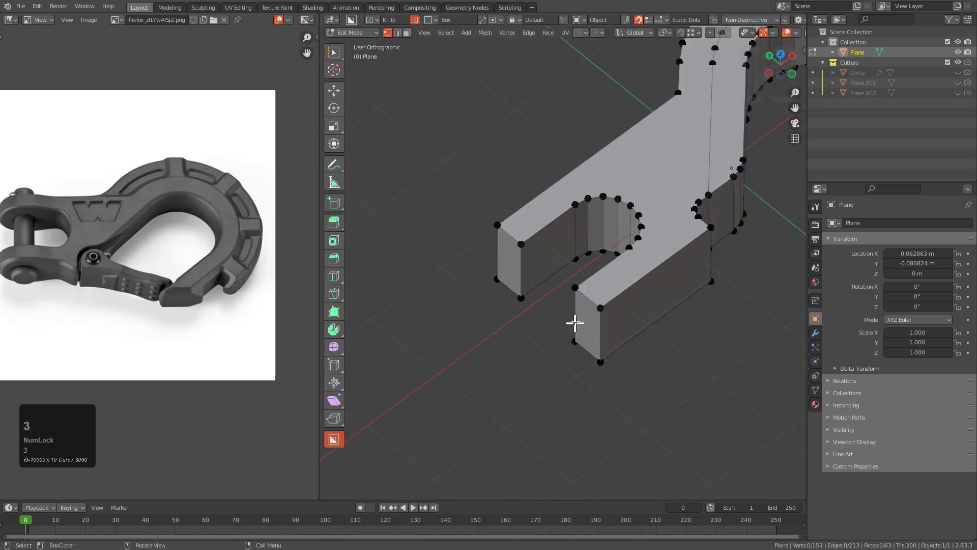
pyautogui.press('e')
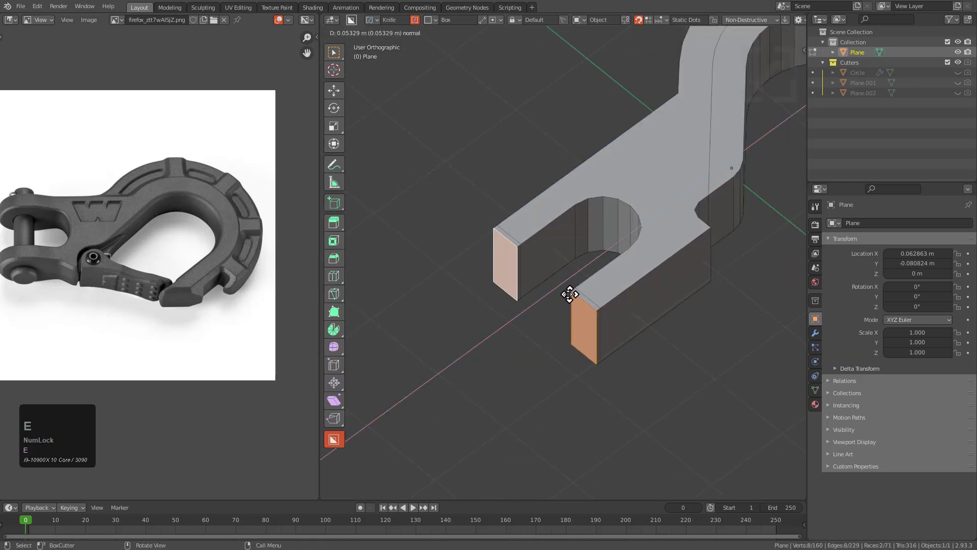
pyautogui.click(544, 319)
pyautogui.press('s')
pyautogui.press('z')
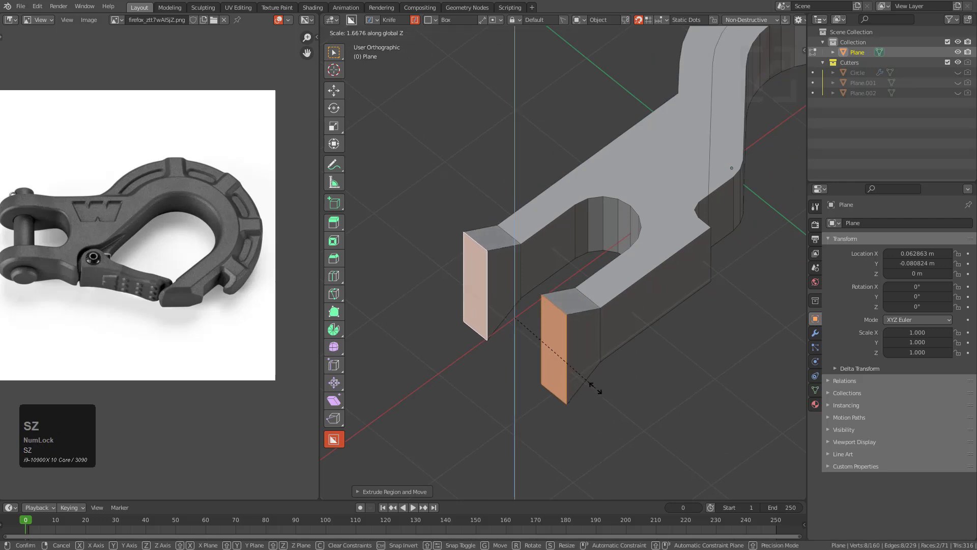
pyautogui.moveTo(597, 390); pyautogui.dragTo(592, 336, button='middle')
# Extrude the prong ends again along X and scale the new end faces down along Z into tapered tips
pyautogui.press('e')
pyautogui.press('x')
pyautogui.click(555, 320)
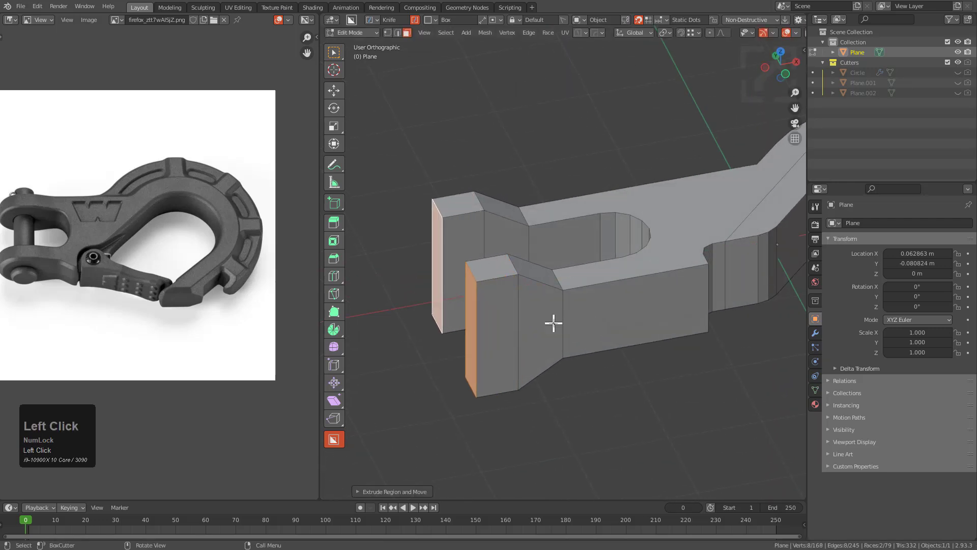
pyautogui.press('s')
pyautogui.press('z')
pyautogui.click(504, 302)
pyautogui.moveTo(509, 306); pyautogui.dragTo(586, 291, button='middle')
# Compare the flared prong ends in Object Mode with a close-up of the clevis in the reference image
pyautogui.press('Tab')
pyautogui.scroll(-1, 523, 309)
pyautogui.scroll(2, 590, 321)
pyautogui.press('Tab')
pyautogui.scroll(3, 131, 277)
pyautogui.moveTo(55, 275); pyautogui.dragTo(179, 290, button='middle')
pyautogui.scroll(1, 180, 290)
pyautogui.press('Tab')
pyautogui.moveTo(639, 344); pyautogui.dragTo(519, 350, button='middle')
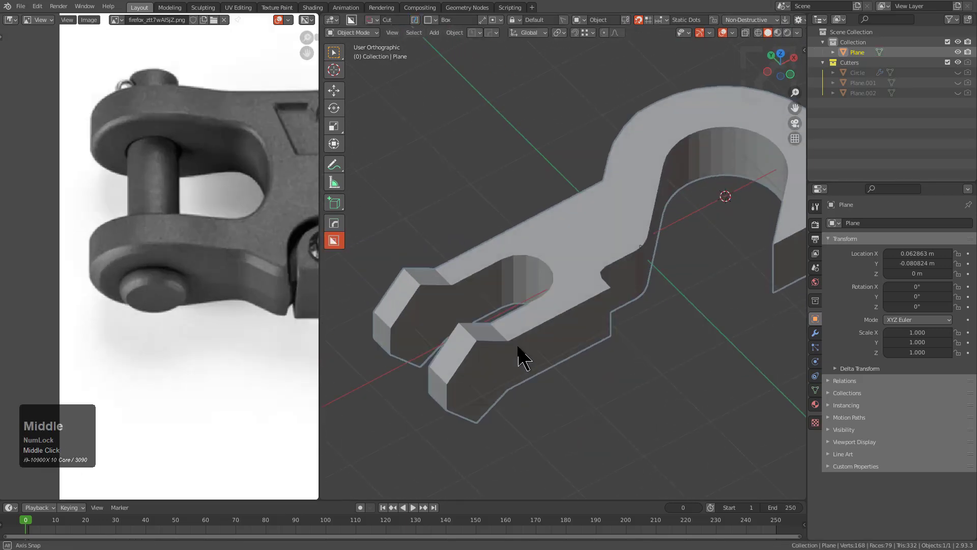
# Sharpen the hook at 30° and clear the sharp marks from the edge loops across the flared prong ends
pyautogui.press('q')
pyautogui.click(563, 306)
pyautogui.press('Tab')
pyautogui.scroll(2, 529, 334)
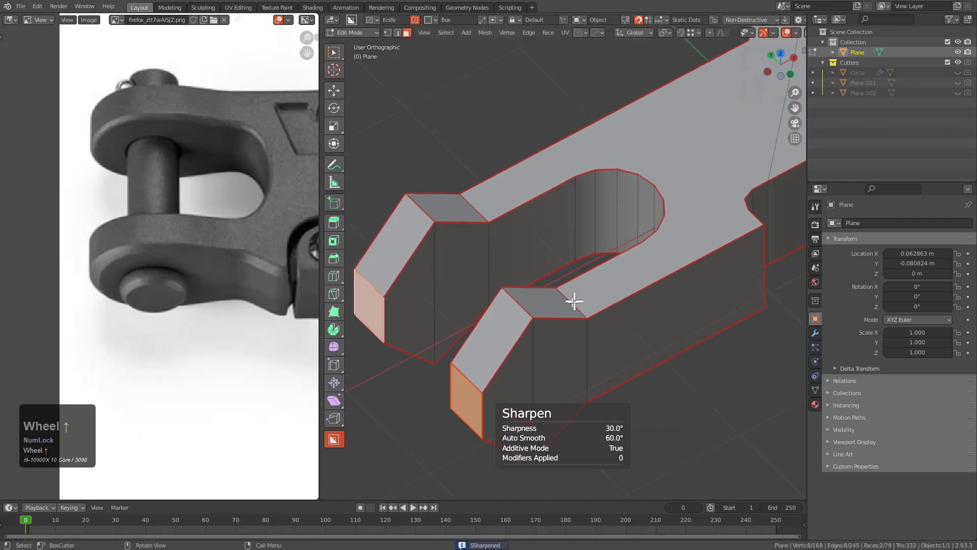
pyautogui.press('2')
pyautogui.keyDown('alt'); pyautogui.click(512, 306); pyautogui.keyUp('alt')
pyautogui.press('q')
pyautogui.click(477, 211)
pyautogui.press('Tab')
# Add a Catmull-Clark Subdivision modifier to the hook and check how the prongs round in Edit Mode
pyautogui.hotkey('ctrl', '1')
pyautogui.scroll(-2, 555, 234)
pyautogui.moveTo(556, 239)
pyautogui.mouseDown(button='middle')
pyautogui.moveTo(567, 258)
pyautogui.moveTo(564, 249)
pyautogui.mouseUp(button='middle')
pyautogui.press('Tab')
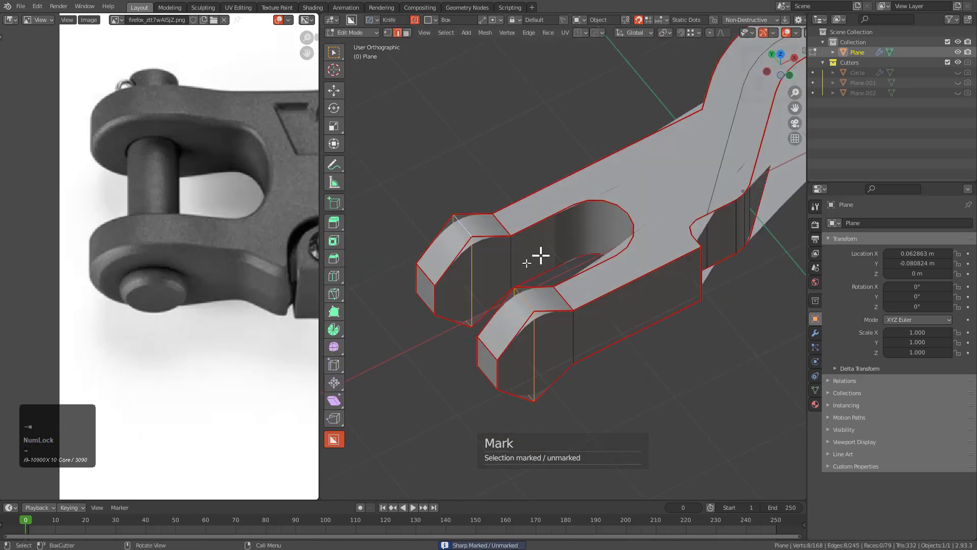
pyautogui.keyDown('shift'); pyautogui.moveTo(523, 273); pyautogui.dragTo(552, 258, button='middle'); pyautogui.keyUp('shift')
pyautogui.press('Tab')
# Add a Triangulate modifier with minimum vertices 5 and place it above Subdivision in the modifier stack
pyautogui.hotkey('ctrl', '`')
pyautogui.moveTo(530, 316); pyautogui.dragTo(488, 270, button='middle')
pyautogui.press('q')
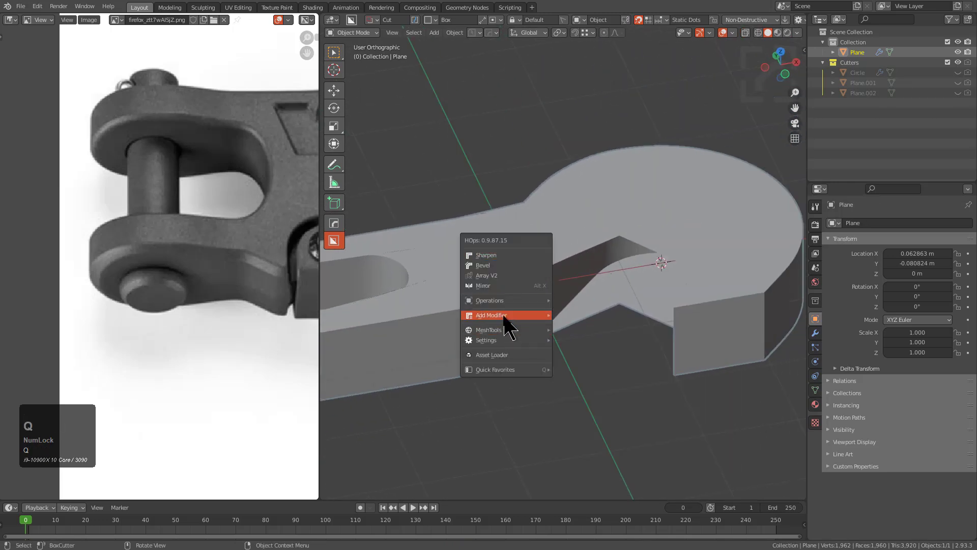
pyautogui.moveTo(508, 326)
pyautogui.click(661, 360)
pyautogui.hotkey('ctrl', '`')
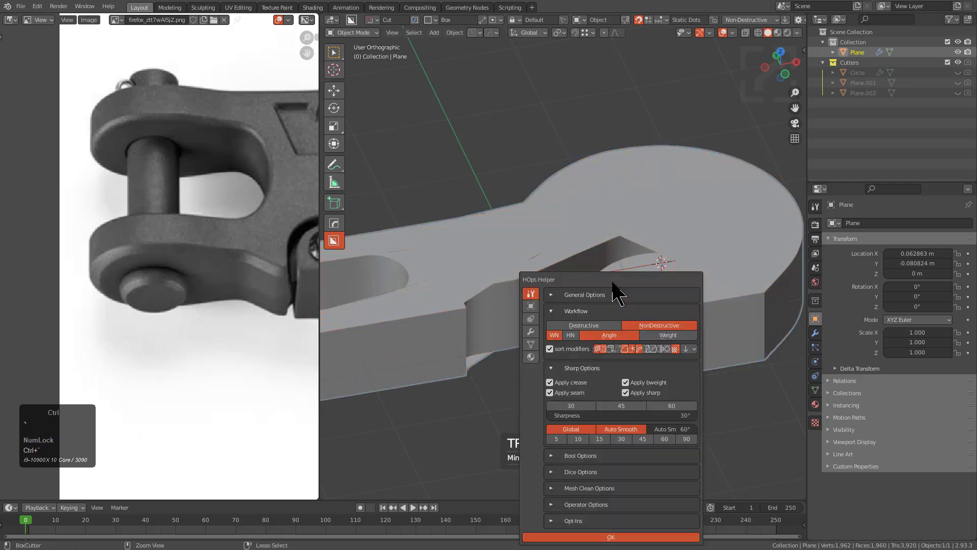
pyautogui.click(532, 329)
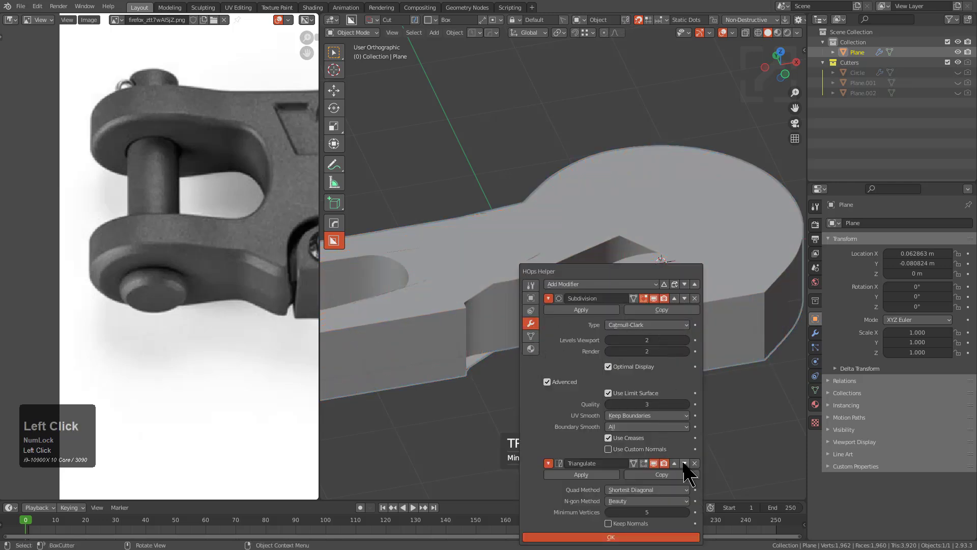
pyautogui.moveTo(530, 335); pyautogui.dragTo(687, 312, button='middle')
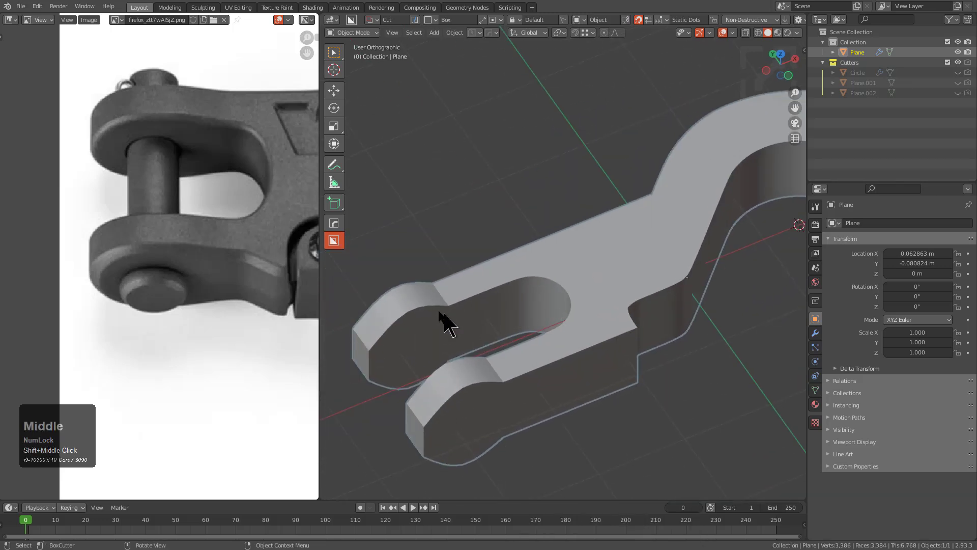
# Clear the sharp marks from the upper and lower edges of both prong end faces to round the tips
pyautogui.moveTo(514, 301); pyautogui.dragTo(526, 298, button='middle')
pyautogui.press('Tab')
pyautogui.scroll(4, 525, 290)
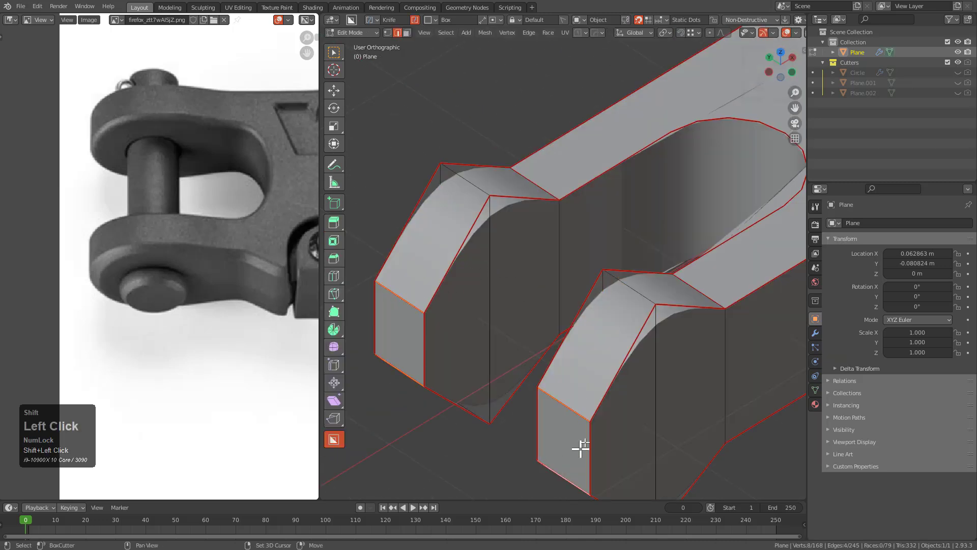
pyautogui.press('q')
pyautogui.click(618, 340)
pyautogui.press('Tab')
pyautogui.scroll(-3, 621, 326)
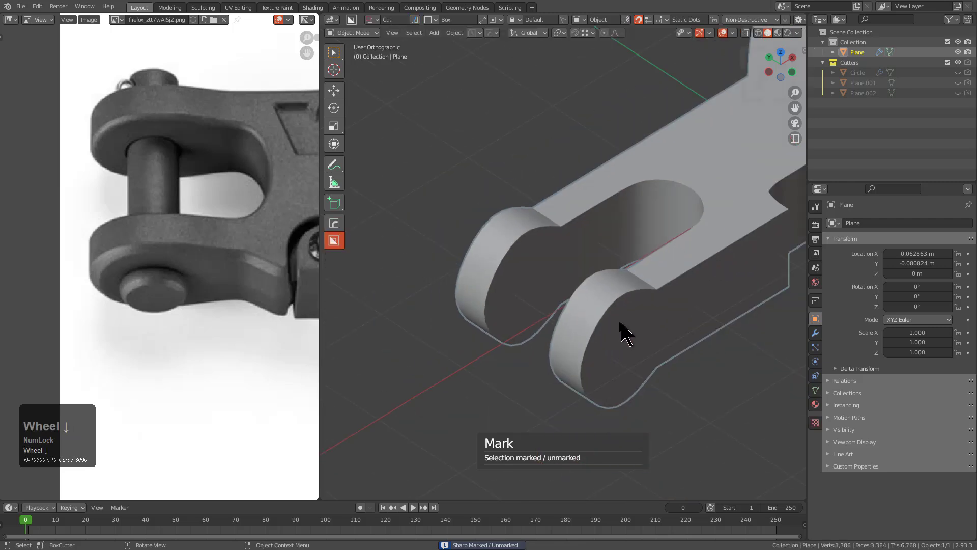
# Move the selected end edges of the prongs along X in the front view
pyautogui.keyDown('alt'); pyautogui.moveTo(622, 324); pyautogui.dragTo(560, 284, button='middle'); pyautogui.keyUp('alt')
pyautogui.keyDown('shift'); pyautogui.moveTo(481, 260); pyautogui.dragTo(521, 287, button='middle'); pyautogui.keyUp('shift')
pyautogui.press('Tab')
pyautogui.scroll(3, 589, 288)
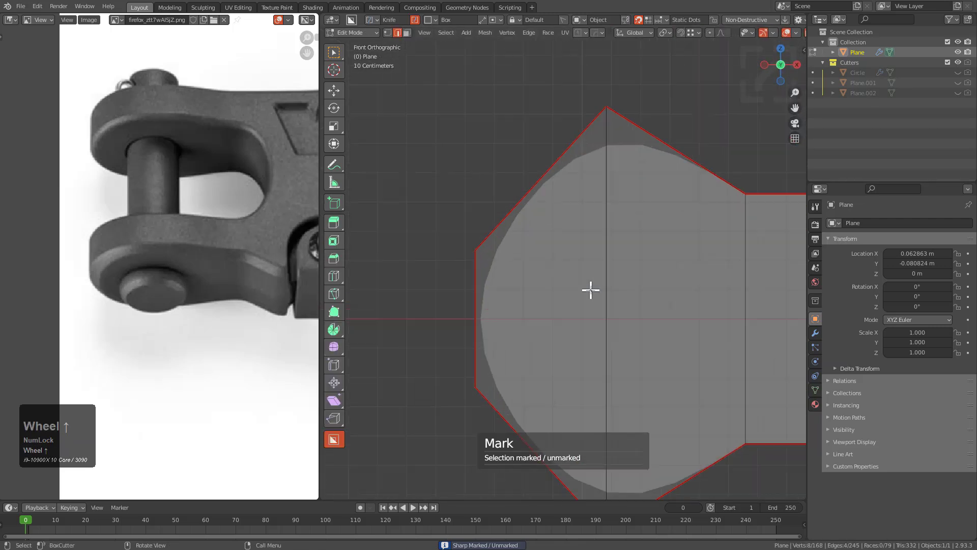
pyautogui.press('g')
pyautogui.press('x')
pyautogui.click(557, 285)
# Scale the prongs' end edges up along Z and reposition them along X to even out the rounded tips
pyautogui.scroll(1, 568, 265)
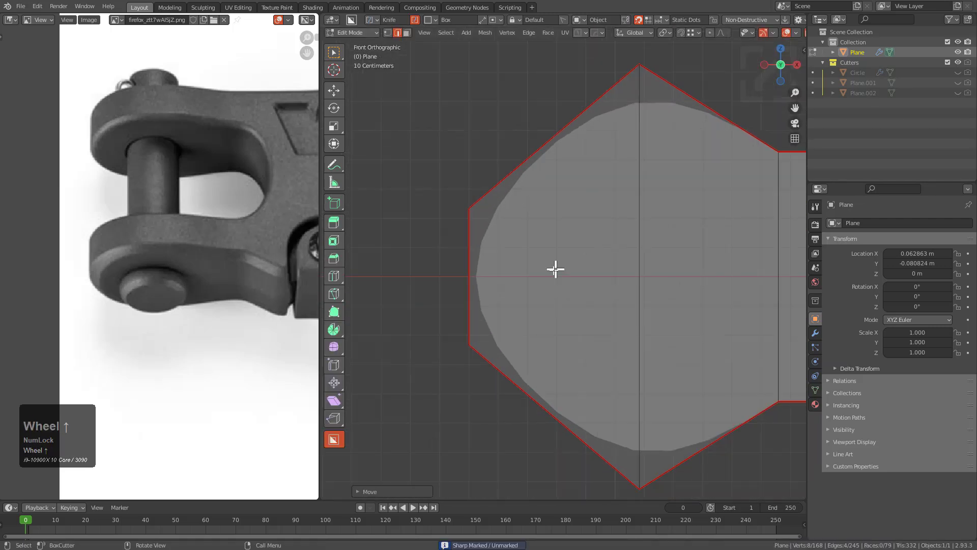
pyautogui.press('s')
pyautogui.press('z')
pyautogui.click(606, 325)
pyautogui.press('g')
pyautogui.press('x')
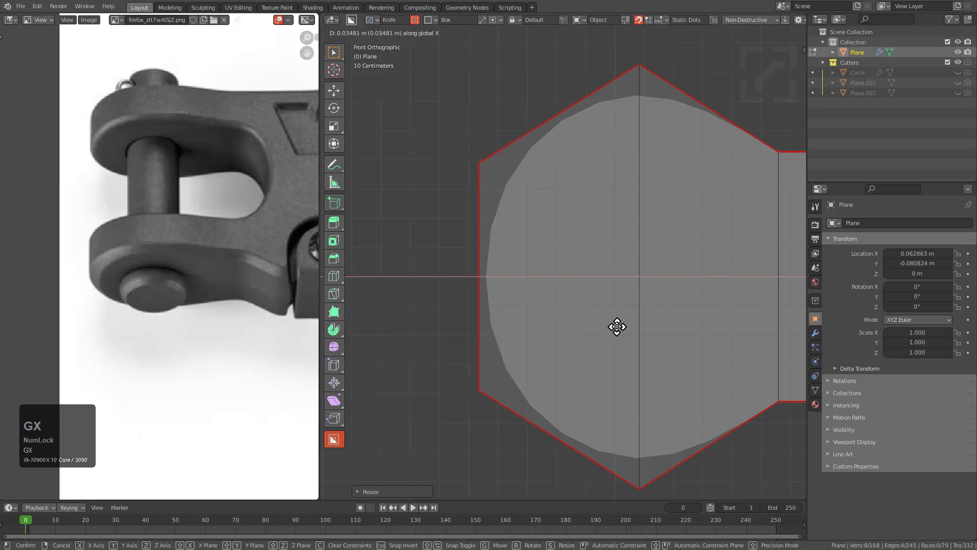
pyautogui.click(597, 322)
# Select the loops at the widest part of both prong ends, move them along X, and scale them along Z
pyautogui.scroll(-2, 634, 323)
pyautogui.keyDown('shift'); pyautogui.moveTo(637, 323); pyautogui.dragTo(600, 325, button='middle'); pyautogui.keyUp('shift')
pyautogui.press('2')
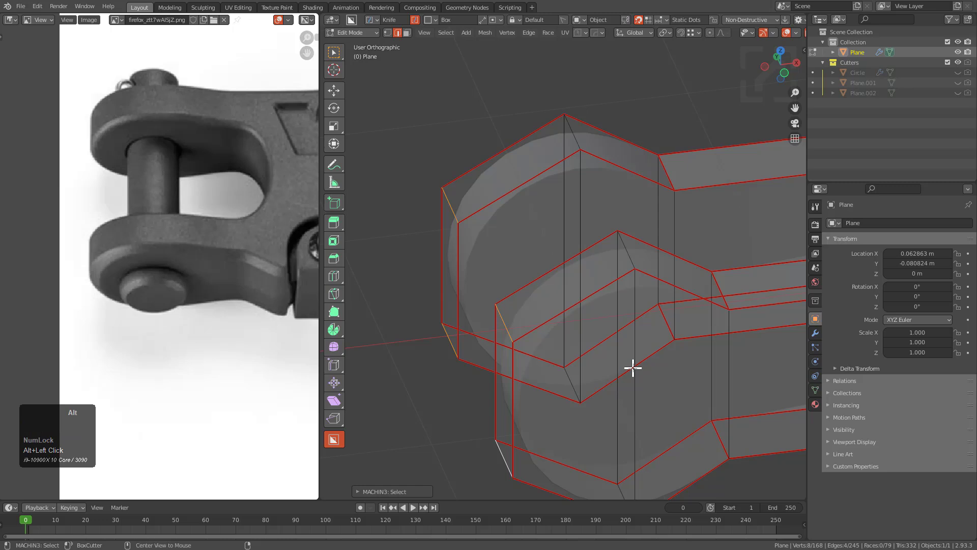
pyautogui.press('1')
pyautogui.keyDown('alt'); pyautogui.click(631, 334); pyautogui.keyUp('alt')
pyautogui.keyDown('alt'); pyautogui.keyDown('shift'); pyautogui.click(584, 220); pyautogui.keyUp('shift'); pyautogui.keyUp('alt')
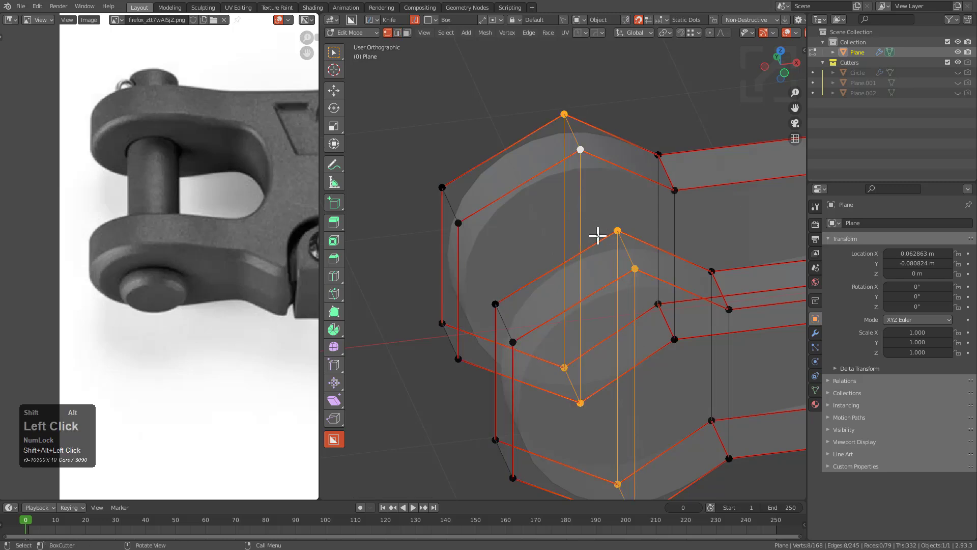
pyautogui.keyDown('alt'); pyautogui.moveTo(595, 221); pyautogui.dragTo(597, 279, button='middle'); pyautogui.keyUp('alt')
pyautogui.scroll(2, 611, 281)
pyautogui.press('g')
pyautogui.press('x')
pyautogui.click(632, 283)
pyautogui.press('s')
pyautogui.press('z')
pyautogui.click(664, 323)
# Move the edge loops where both flares meet the straight prongs along X toward the slot's closed end
pyautogui.keyDown('shift'); pyautogui.moveTo(665, 323); pyautogui.dragTo(609, 331, button='middle'); pyautogui.keyUp('shift')
pyautogui.scroll(-1, 580, 322)
pyautogui.press('2')
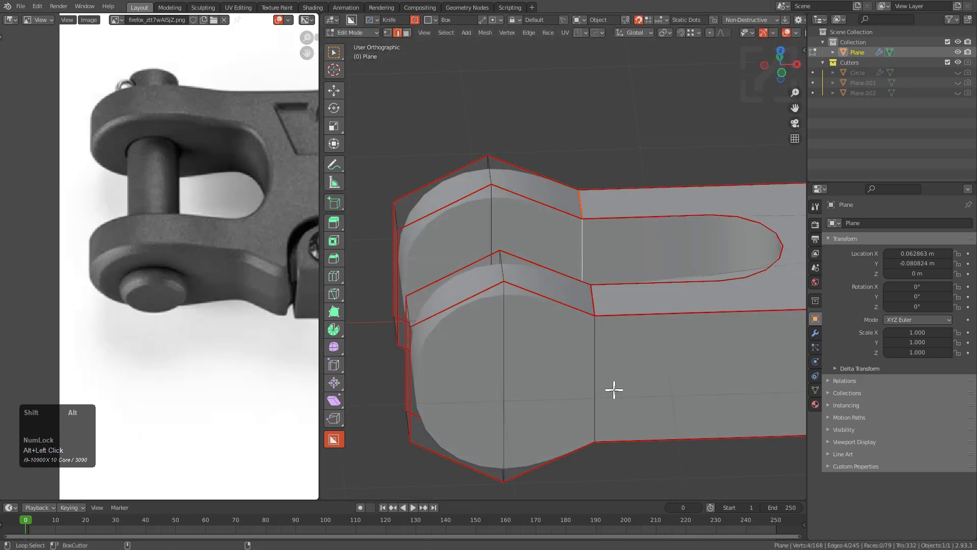
pyautogui.press('g')
pyautogui.press('y')
pyautogui.press('x')
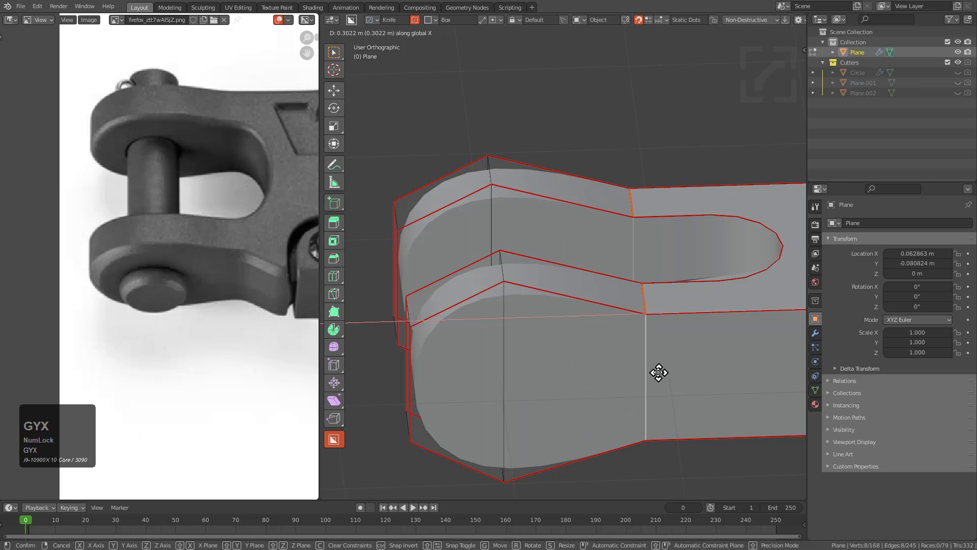
pyautogui.click(643, 366)
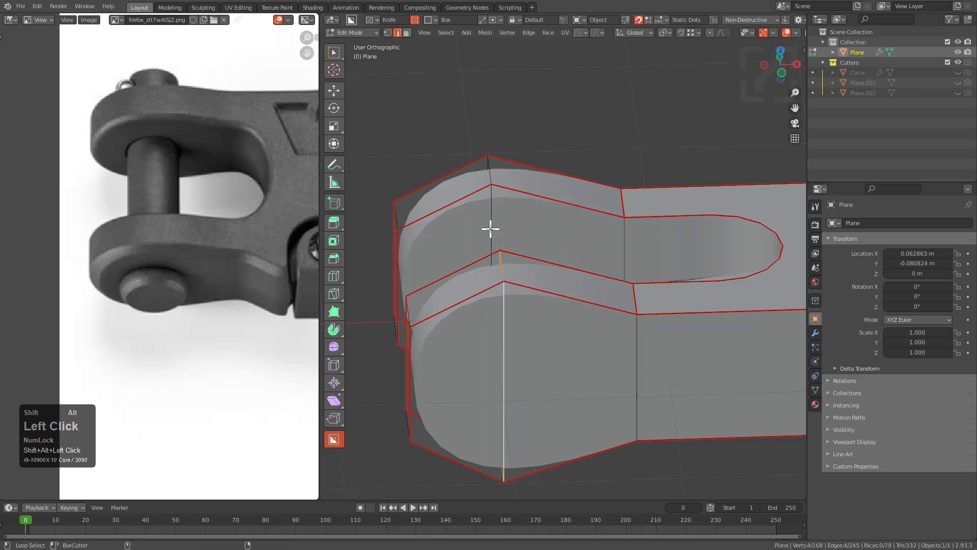
# Select the widest edge loops of both flares and move them about 0.13 m along X
pyautogui.press('g')
pyautogui.press('y')
pyautogui.press('x')
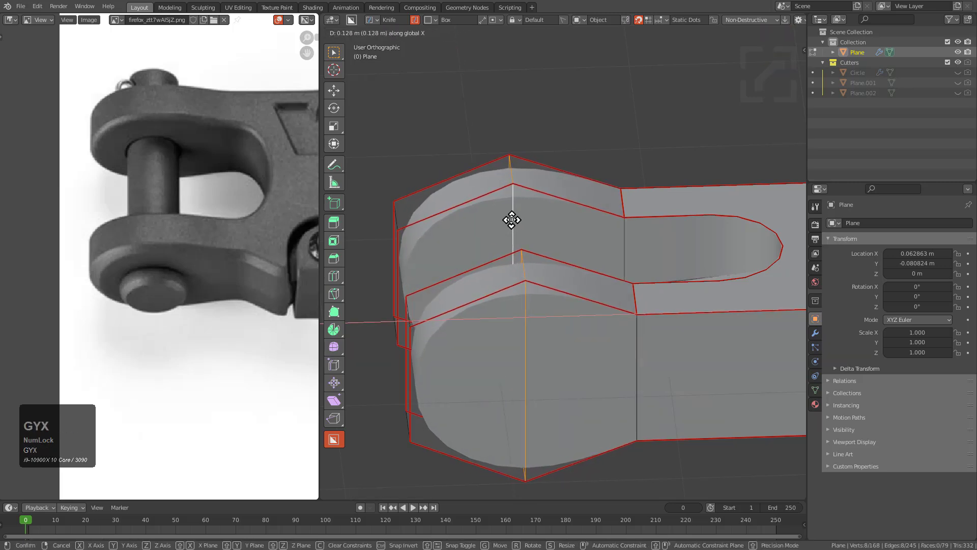
pyautogui.click(510, 224)
# Inspect the rounded prongs and the slot from several angles in Object Mode
pyautogui.scroll(-4, 539, 245)
pyautogui.keyDown('shift'); pyautogui.moveTo(661, 298); pyautogui.dragTo(589, 320, button='middle'); pyautogui.keyUp('shift')
pyautogui.press('Tab')
pyautogui.scroll(-1, 616, 333)
pyautogui.scroll(2, 552, 295)
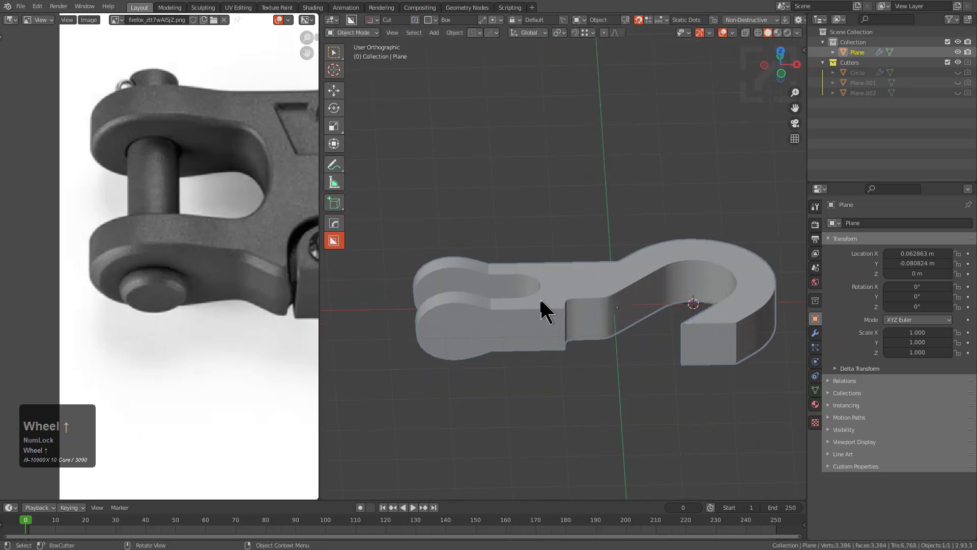
pyautogui.scroll(2, 552, 298)
pyautogui.moveTo(585, 283); pyautogui.dragTo(593, 350, button='middle')
pyautogui.scroll(2, 633, 245)
pyautogui.moveTo(633, 244); pyautogui.dragTo(577, 300, button='middle')
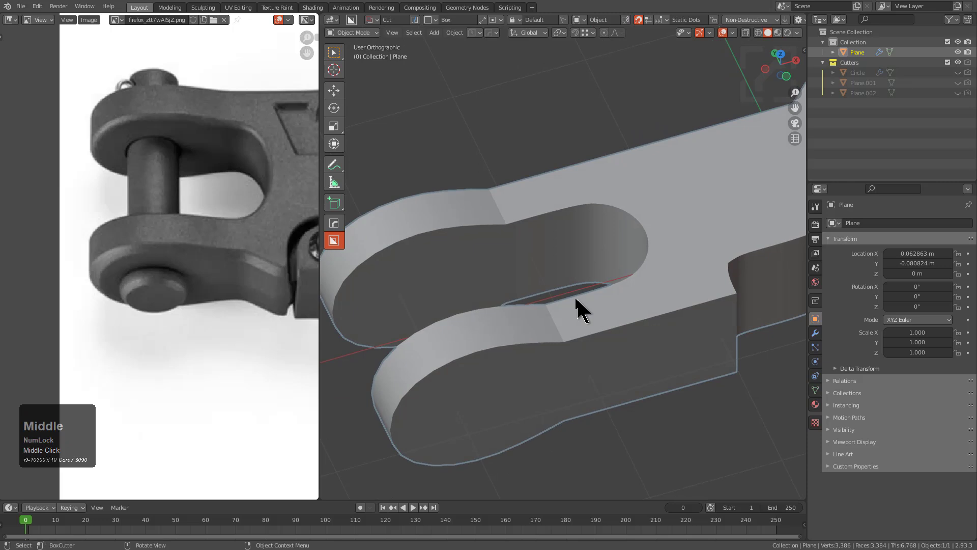
# Select the edge loops where both flares meet the straight prongs and smooth the transition there
pyautogui.press('Tab')
pyautogui.press('2')
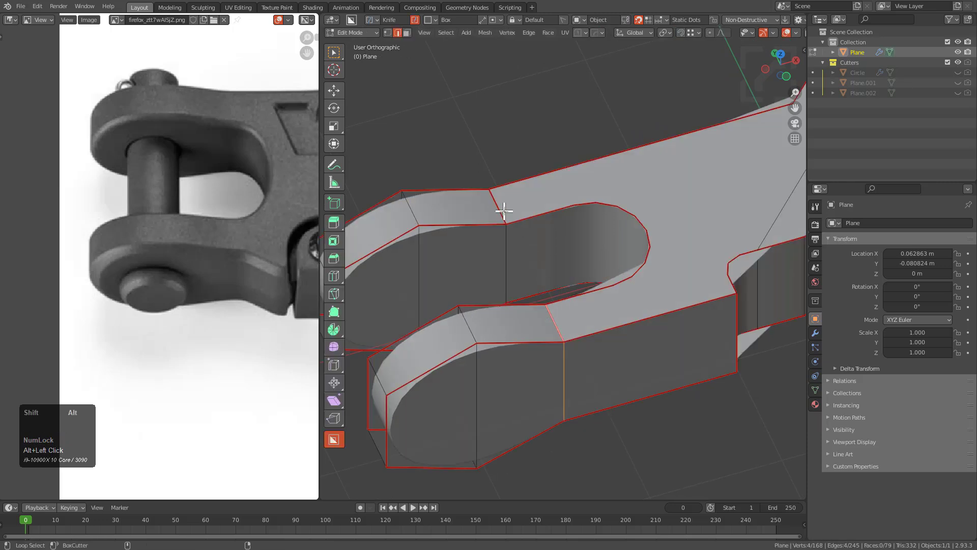
pyautogui.press('q')
pyautogui.click(537, 205)
pyautogui.press('Tab')
pyautogui.moveTo(559, 230)
pyautogui.mouseDown(button='middle')
pyautogui.moveTo(543, 228)
pyautogui.moveTo(550, 247)
pyautogui.mouseUp(button='middle')
# Move the edge loops where both flares meet the straight prongs along X and check the profile from the front
pyautogui.press('Tab')
pyautogui.scroll(2, 549, 246)
pyautogui.press('g')
pyautogui.press('y')
pyautogui.press('x')
pyautogui.click(546, 278)
pyautogui.press('Tab')
pyautogui.moveTo(528, 287); pyautogui.dragTo(504, 282, button='middle')
pyautogui.scroll(-1, 504, 283)
pyautogui.keyDown('shift'); pyautogui.moveTo(504, 282); pyautogui.dragTo(505, 276, button='middle'); pyautogui.keyUp('shift')
pyautogui.moveTo(535, 229); pyautogui.dragTo(541, 271, button='middle')
pyautogui.hotkey('alt', 'z')
pyautogui.scroll(-4, 514, 214)
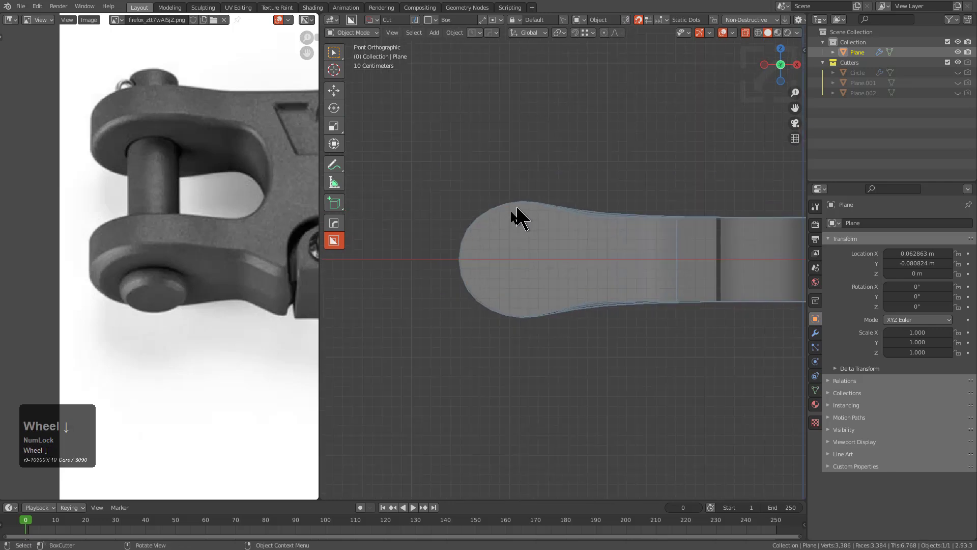
# Add a 32-vertex cylinder with 1 m radius at the world origin, aligned to the front view
pyautogui.hotkey('shift', 'c')
pyautogui.hotkey('shift', 'a')
pyautogui.moveTo(633, 260)
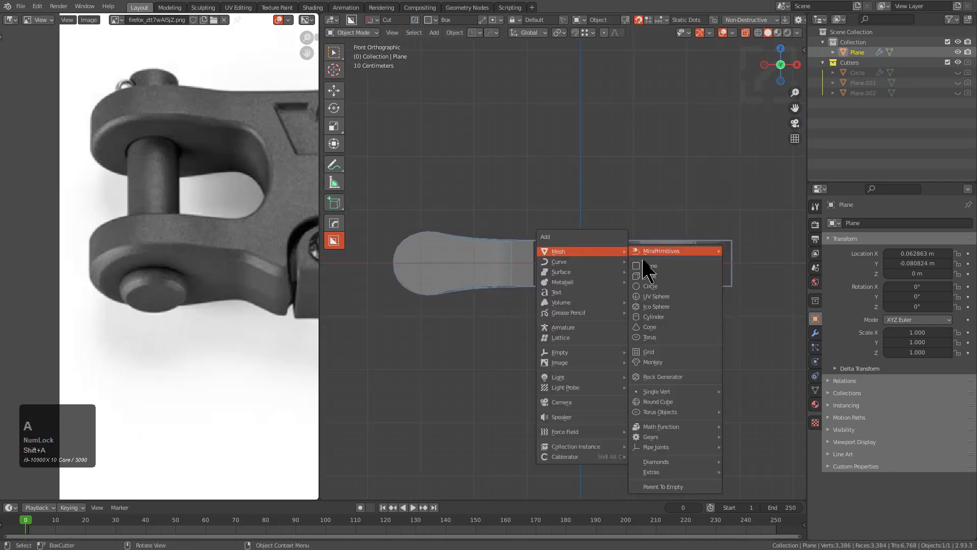
pyautogui.click(647, 307)
pyautogui.press('F9')
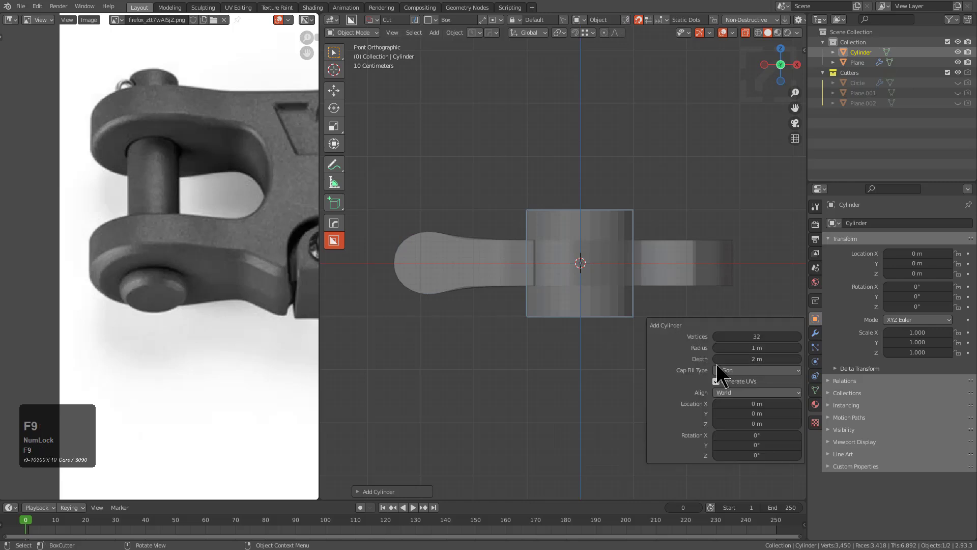
pyautogui.click(745, 394)
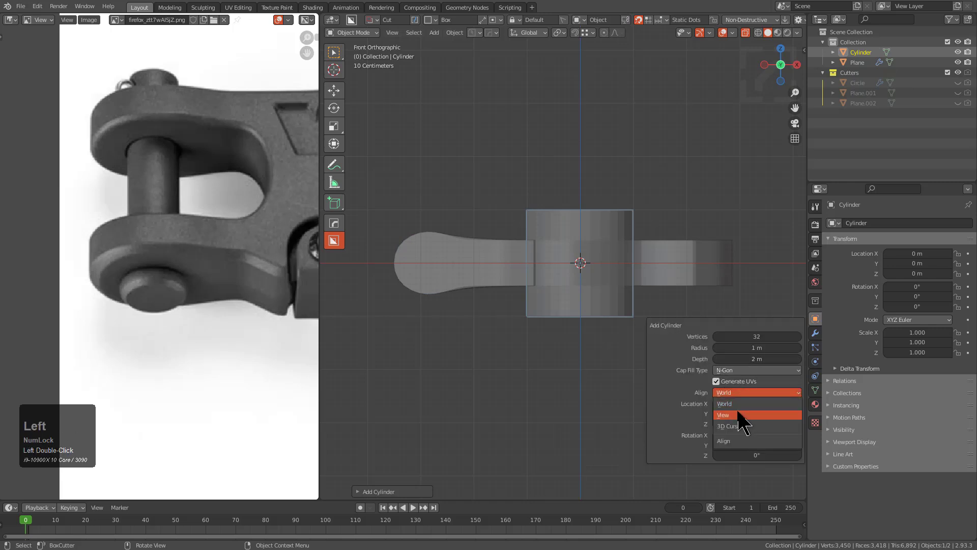
pyautogui.click(739, 415)
# Scale the cylinder to about 0.63 and move it along X over the rounded prong ends
pyautogui.press('s')
pyautogui.click(651, 284)
pyautogui.press('g')
pyautogui.press('x')
pyautogui.click(464, 279)
pyautogui.scroll(3, 657, 254)
pyautogui.press('g')
pyautogui.press('y')
pyautogui.press('x')
pyautogui.click(588, 242)
# Fit the cylinder to the rounded prong outline at about X -2.88 m with a scale of about 0.615
pyautogui.press('g')
pyautogui.press('y')
pyautogui.press('x')
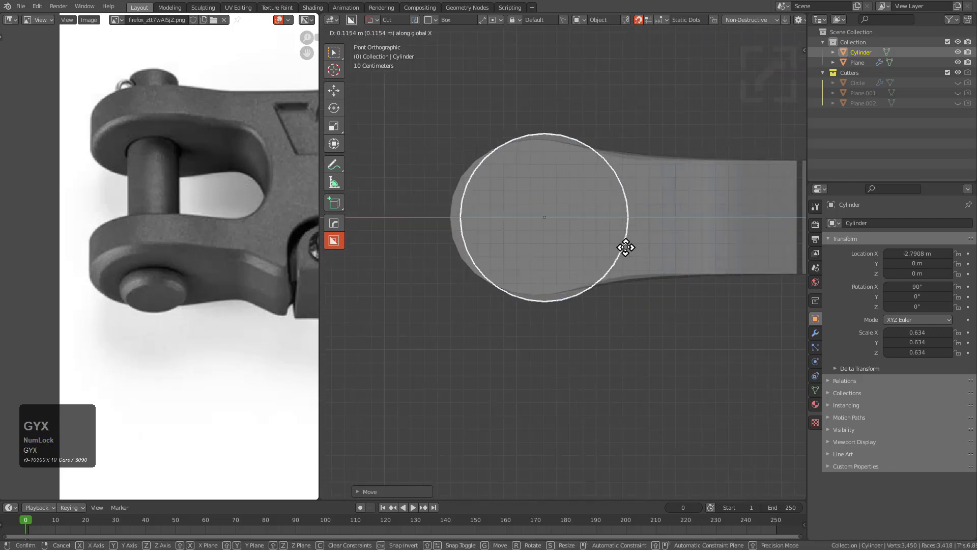
pyautogui.click(613, 248)
pyautogui.press('s')
pyautogui.click(612, 244)
pyautogui.press('g')
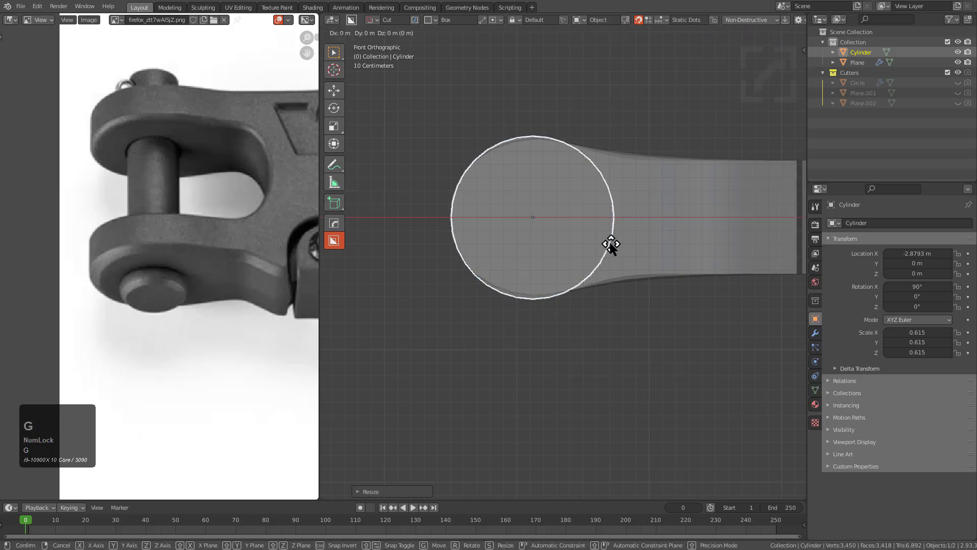
pyautogui.press('y')
pyautogui.press('x')
pyautogui.click(614, 247)
# Stretch the cylinder along Y to a local Z scale of about 0.77
pyautogui.keyDown('alt'); pyautogui.moveTo(615, 249); pyautogui.dragTo(621, 284, button='middle'); pyautogui.keyUp('alt')
pyautogui.press('s')
pyautogui.press('x')
pyautogui.press('y')
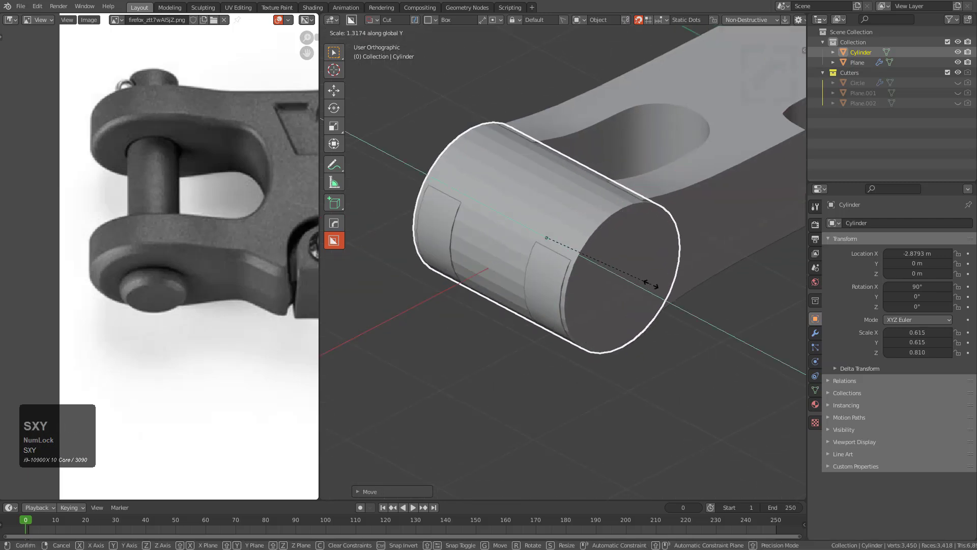
pyautogui.click(646, 284)
# Select the hook body's vertices at the widest part of both flares and scale them up along Z to match the cylinder
pyautogui.click(694, 211)
pyautogui.moveTo(694, 212); pyautogui.dragTo(619, 200, button='middle')
pyautogui.press('Tab')
pyautogui.hotkey('alt', 'z')
pyautogui.scroll(1, 555, 170)
pyautogui.press('1')
pyautogui.hotkey('alt', 'a')
pyautogui.moveTo(545, 59); pyautogui.dragTo(493, 399)
pyautogui.scroll(1, 578, 193)
pyautogui.press('g')
pyautogui.press('f')
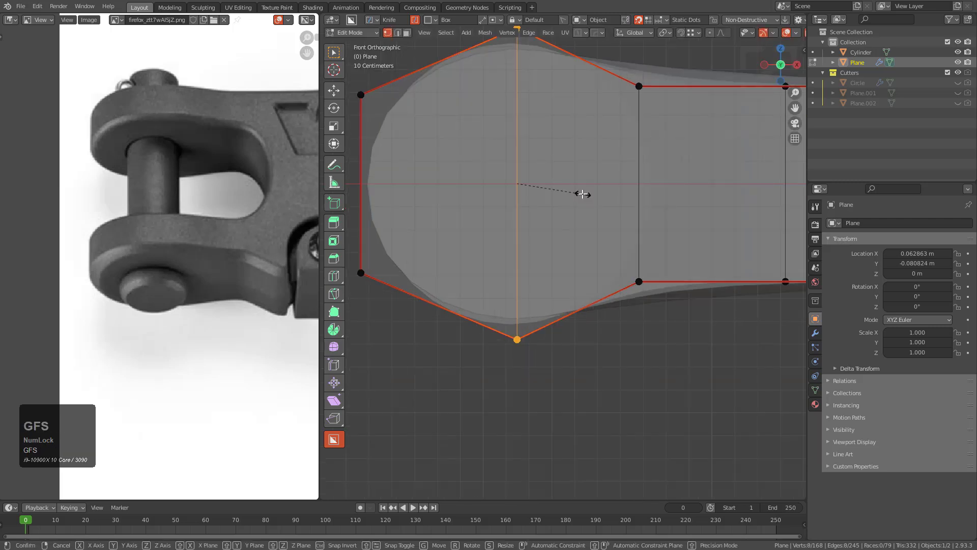
pyautogui.press('s')
pyautogui.press('z')
# Move the widest flare vertices slightly along X toward the prong tips
pyautogui.press('g')
pyautogui.press('y')
pyautogui.press('x')
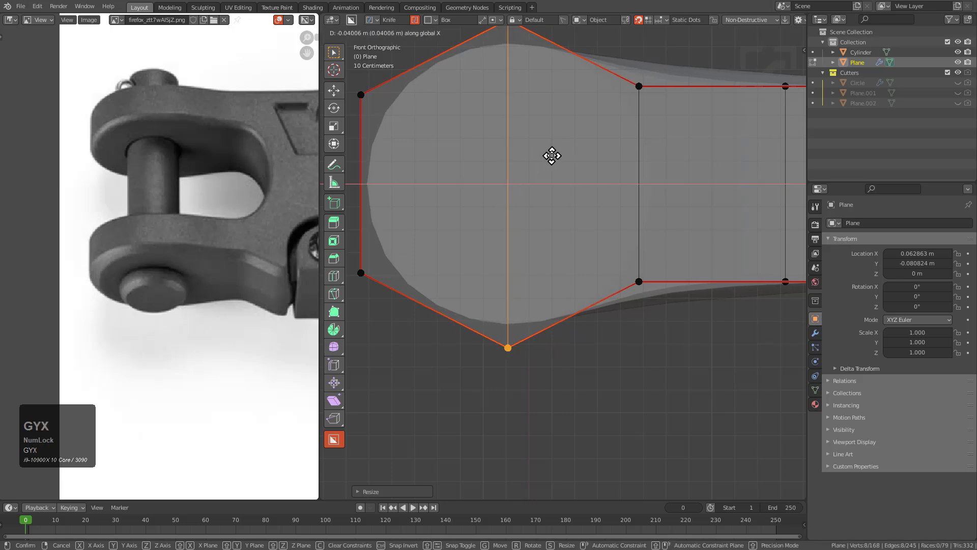
pyautogui.click(554, 154)
pyautogui.scroll(-2, 638, 163)
pyautogui.scroll(2, 636, 166)
# Select the vertices where both flares meet the straight prongs and move them along X toward the prong tips
pyautogui.hotkey('alt', 'a')
pyautogui.press('b')
pyautogui.moveTo(605, 251); pyautogui.dragTo(607, 257)
pyautogui.press('g')
pyautogui.press('y')
pyautogui.press('x')
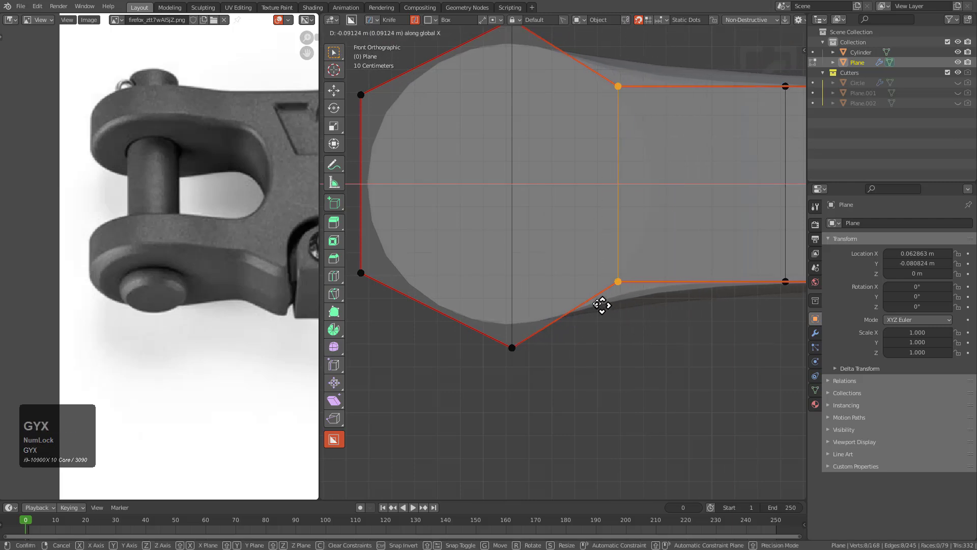
pyautogui.click(613, 279)
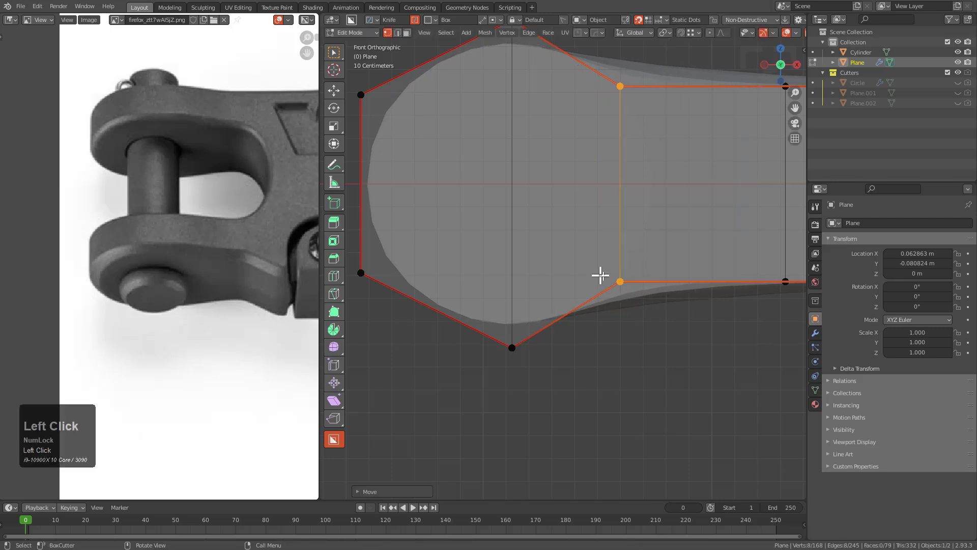
# Select the widest edge loops of both flares and move them along X toward the tips to follow the cylinder's curve
pyautogui.keyDown('shift'); pyautogui.moveTo(489, 246); pyautogui.dragTo(565, 271, button='middle'); pyautogui.keyUp('shift')
pyautogui.scroll(-2, 566, 271)
pyautogui.press('Tab')
pyautogui.hotkey('alt', 'z')
pyautogui.moveTo(536, 218); pyautogui.dragTo(594, 288, button='middle')
pyautogui.scroll(4, 585, 266)
pyautogui.press('Tab')
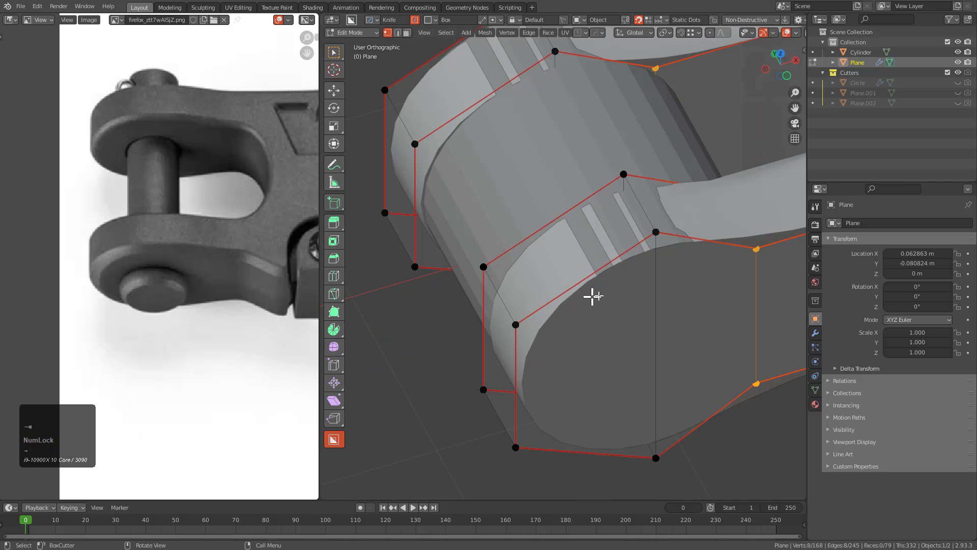
pyautogui.press('2')
pyautogui.scroll(-2, 550, 137)
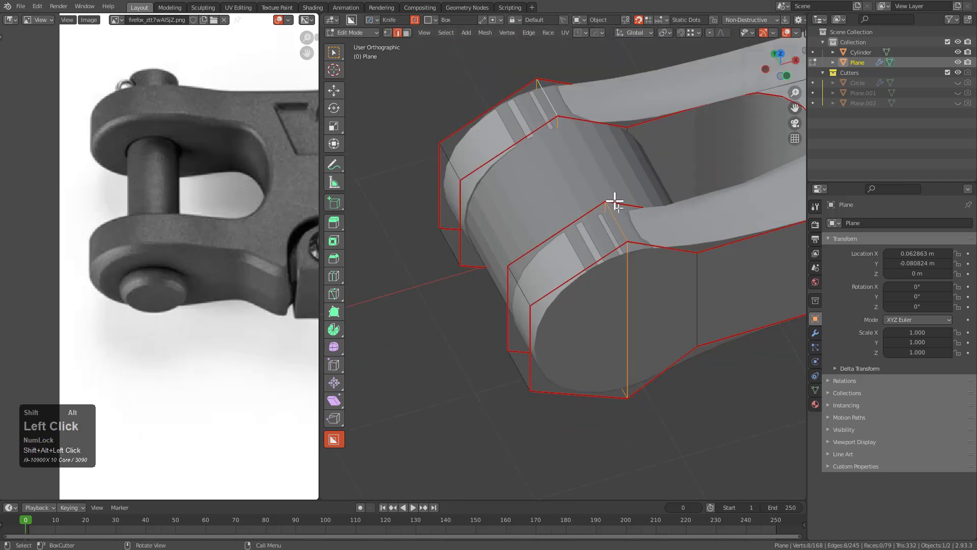
pyautogui.scroll(2, 592, 164)
pyautogui.press('g')
pyautogui.press('y')
pyautogui.press('x')
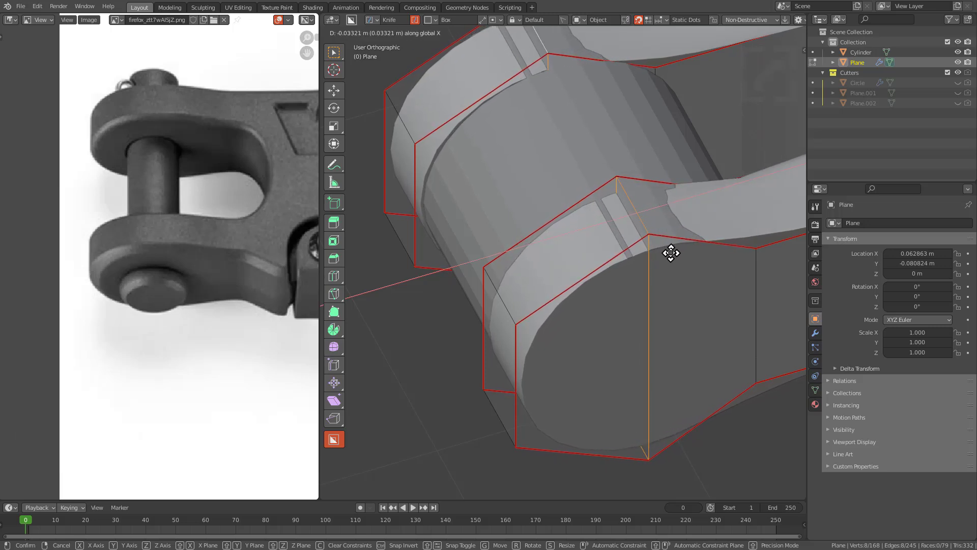
pyautogui.click(657, 254)
# Select the end faces of both prongs and move them slightly inward along X
pyautogui.press('3')
pyautogui.keyDown('shift'); pyautogui.click(504, 356); pyautogui.keyUp('shift')
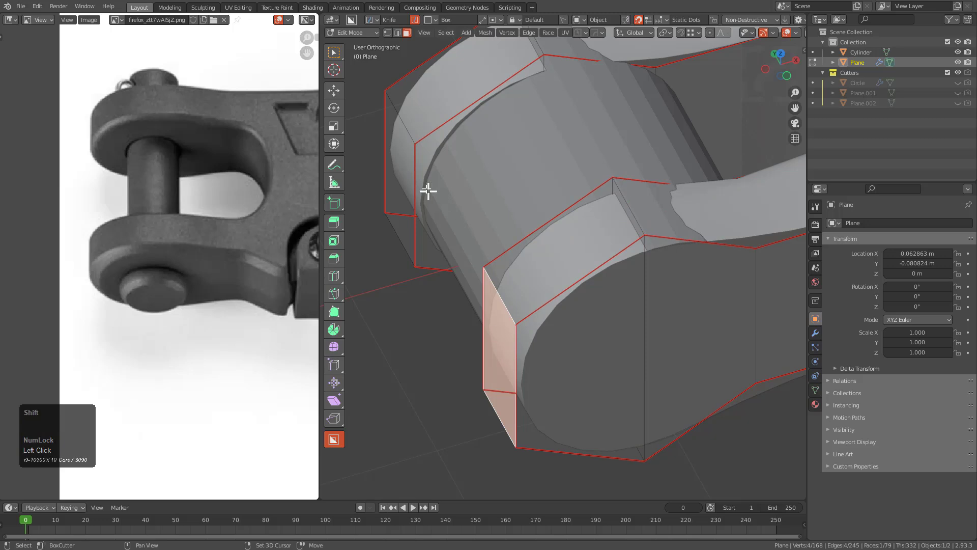
pyautogui.keyDown('shift'); pyautogui.click(398, 166); pyautogui.keyUp('shift')
pyautogui.press('g')
pyautogui.press('y')
pyautogui.press('x')
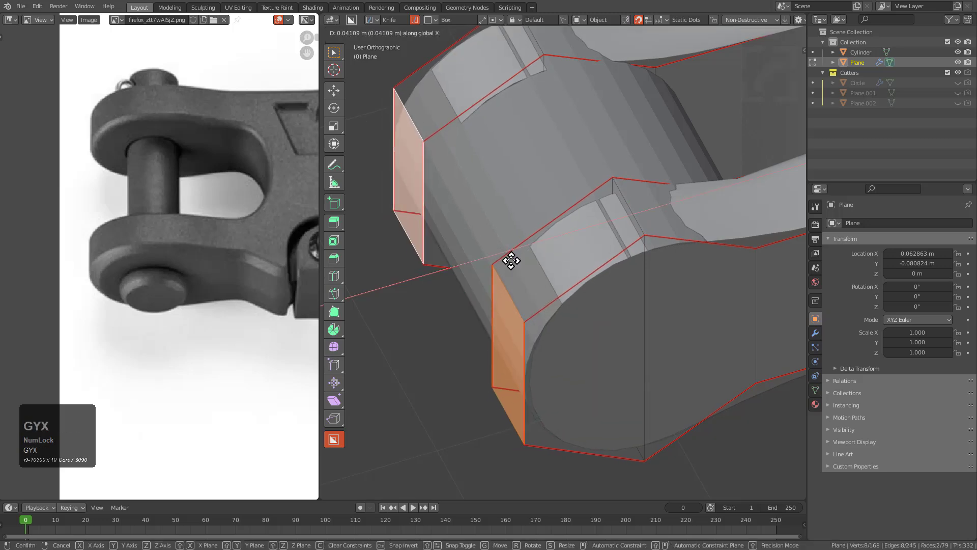
pyautogui.click(504, 260)
pyautogui.press('g')
pyautogui.press('y')
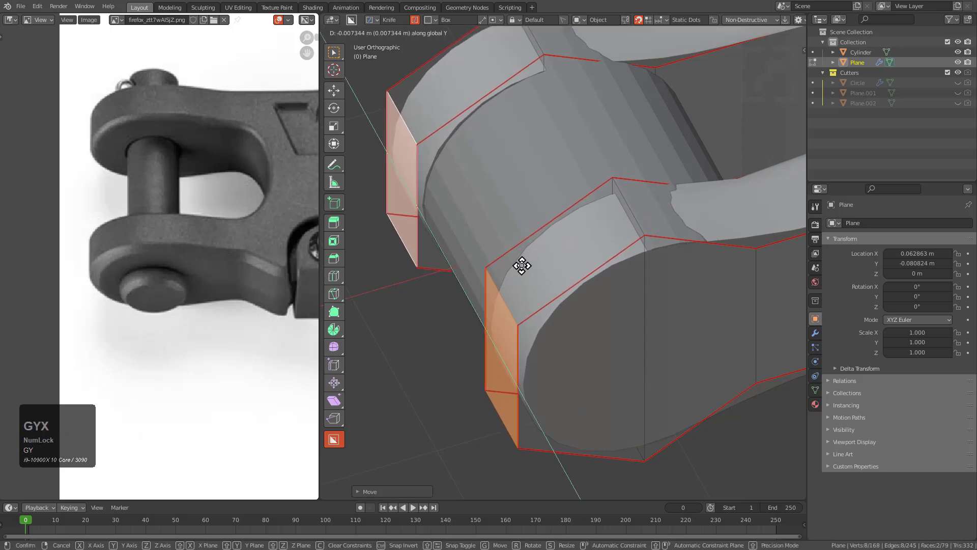
pyautogui.click(495, 260)
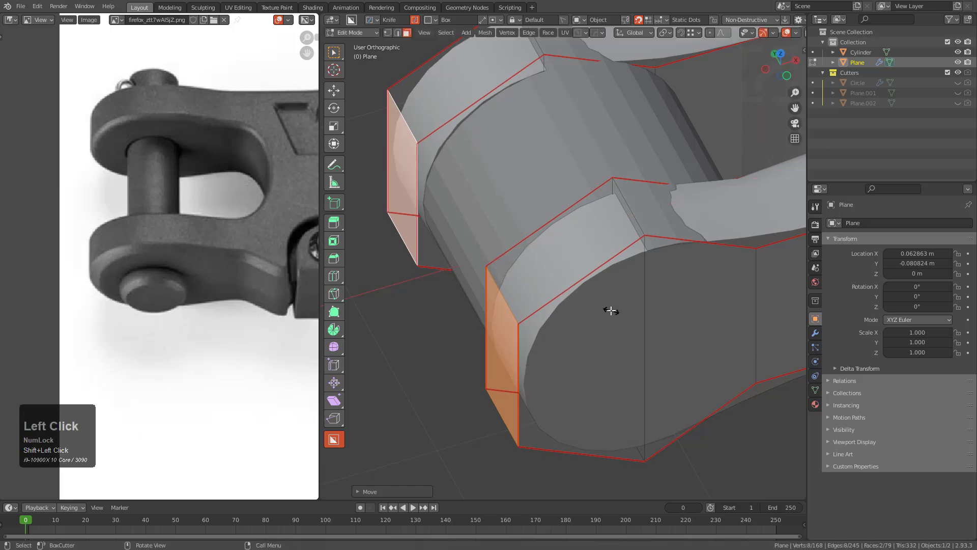
# Scale the end faces of both prongs along Z to about 0.98 and return to Object Mode
pyautogui.press('s')
pyautogui.press('z')
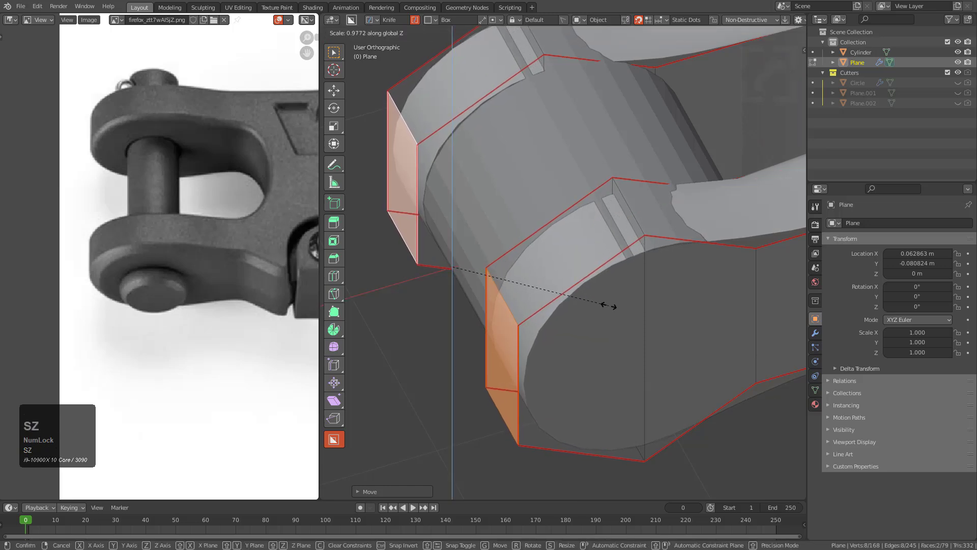
pyautogui.click(612, 305)
pyautogui.press('Tab')
# Hide the guide cylinder and show the whole hook in the reference photo for comparison
pyautogui.keyDown('shift'); pyautogui.moveTo(628, 312); pyautogui.dragTo(493, 239, button='middle'); pyautogui.keyUp('shift')
pyautogui.click(562, 237)
pyautogui.press('h')
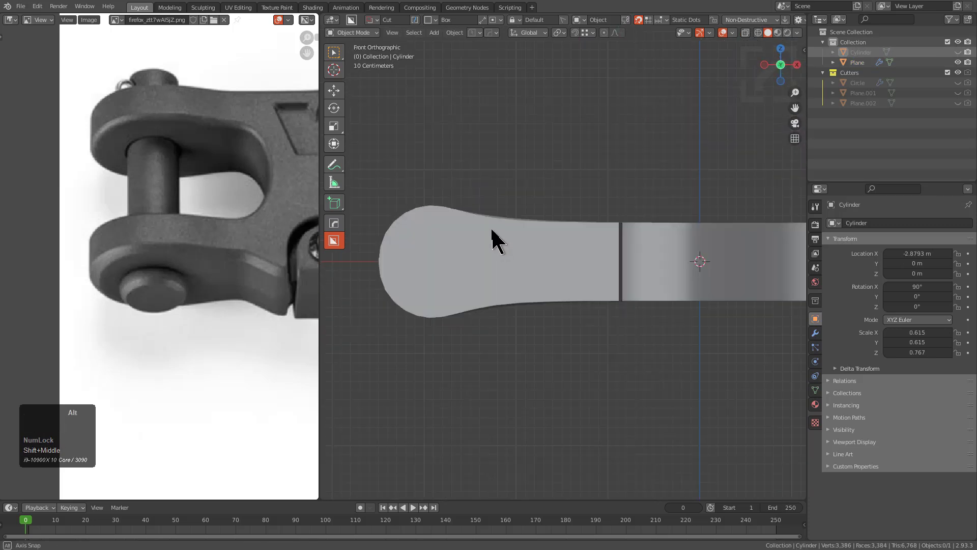
pyautogui.keyDown('shift'); pyautogui.moveTo(585, 271); pyautogui.dragTo(553, 259, button='middle'); pyautogui.keyUp('shift')
pyautogui.moveTo(535, 316); pyautogui.dragTo(571, 288, button='middle')
pyautogui.scroll(-1, 590, 282)
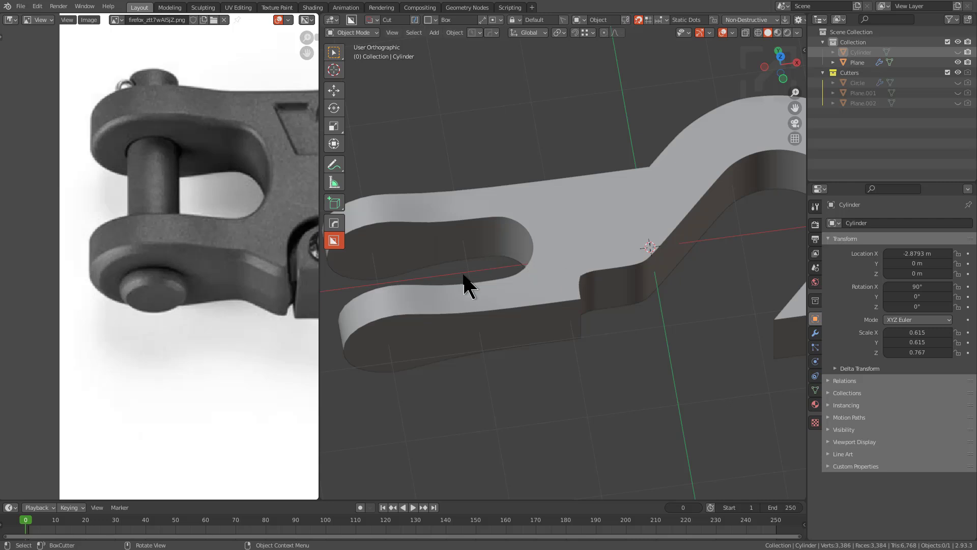
pyautogui.scroll(-5, 248, 253)
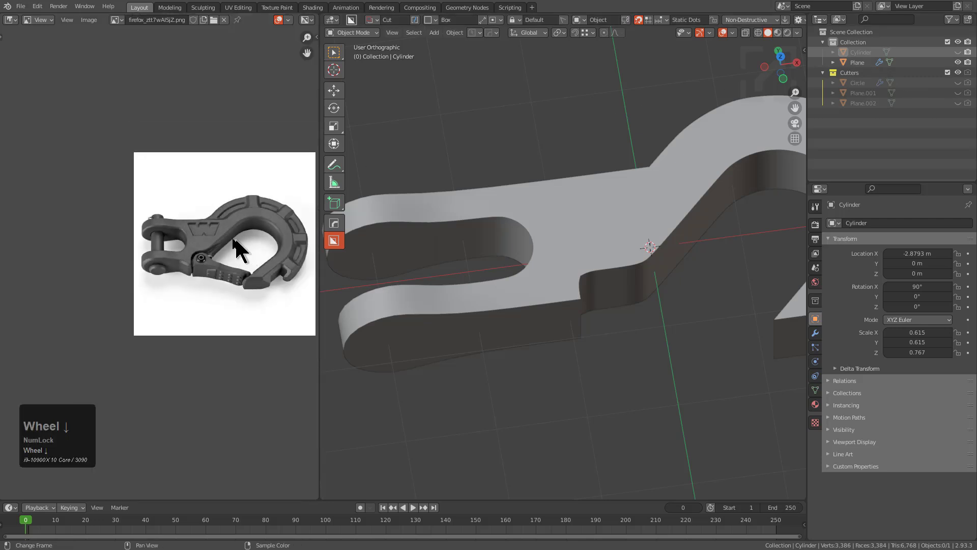
pyautogui.moveTo(249, 253); pyautogui.dragTo(183, 252, button='middle')
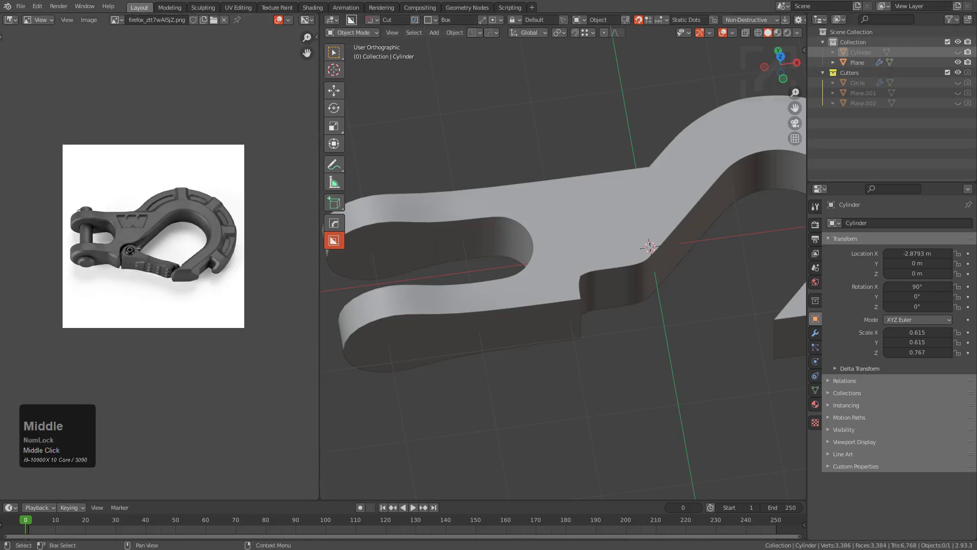
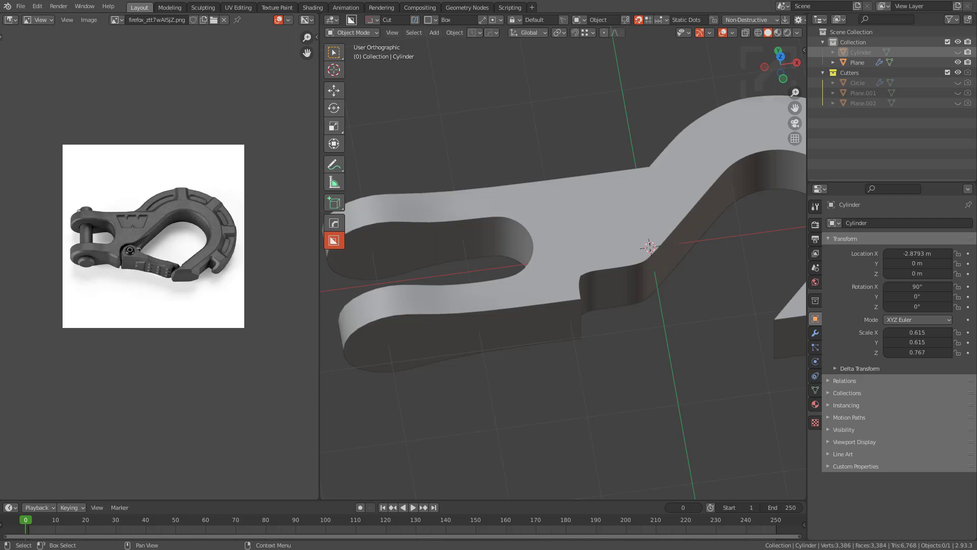
# Select the hook body and open its vertices for editing in a see-through top view
pyautogui.scroll(-2, 647, 214)
pyautogui.moveTo(646, 214); pyautogui.dragTo(633, 268, button='middle')
pyautogui.press('KP_7')
pyautogui.click(639, 249)
pyautogui.scroll(-3, 639, 252)
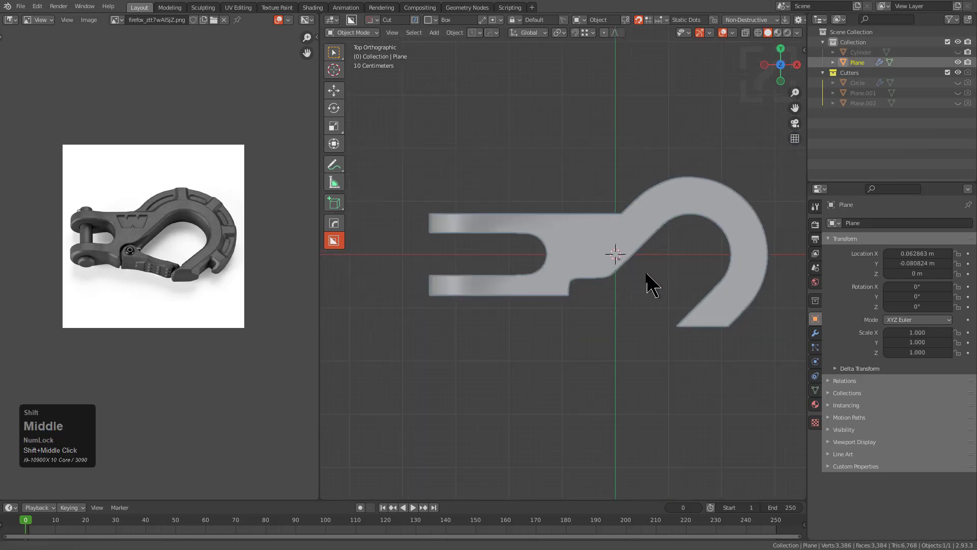
pyautogui.scroll(2, 623, 251)
pyautogui.scroll(4, 624, 260)
pyautogui.press('Tab')
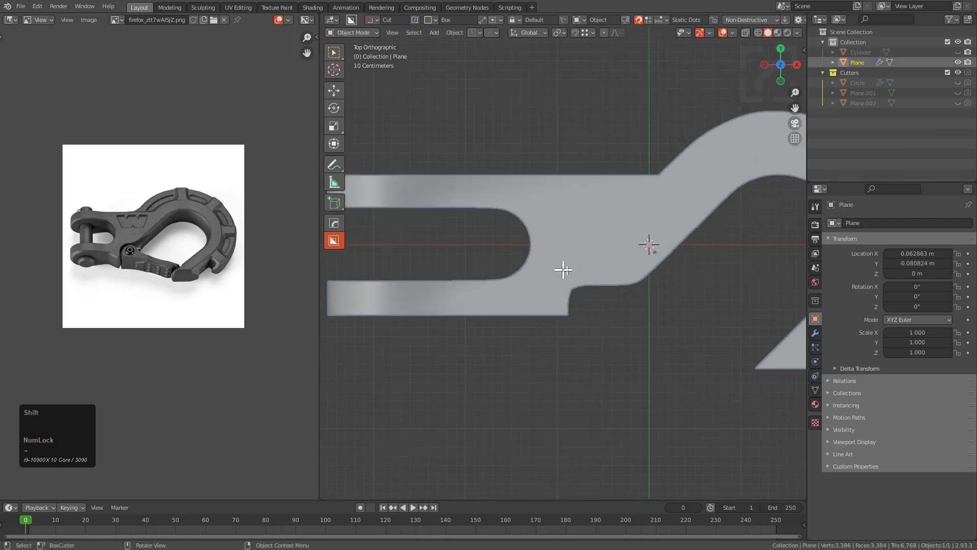
pyautogui.scroll(1, 563, 270)
pyautogui.keyDown('shift'); pyautogui.moveTo(585, 253); pyautogui.dragTo(586, 261, button='middle'); pyautogui.keyUp('shift')
pyautogui.hotkey('alt', 'z')
pyautogui.press('1')
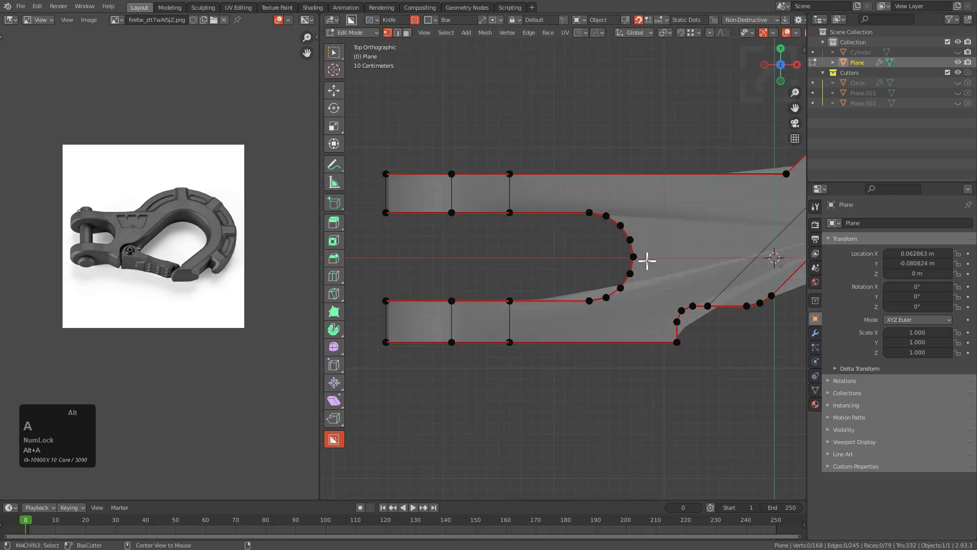
# Select the vertices of the slot's curved closed end and move them along X toward the prong tips
pyautogui.scroll(1, 649, 262)
pyautogui.press('b')
pyautogui.moveTo(659, 183); pyautogui.dragTo(535, 327)
pyautogui.press('g')
pyautogui.press('x')
pyautogui.click(606, 323)
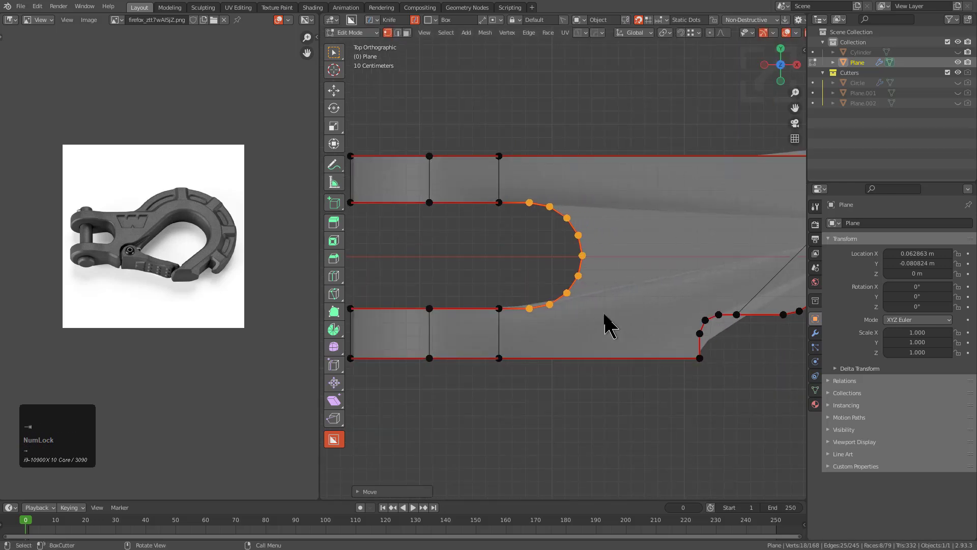
pyautogui.press('Tab')
pyautogui.scroll(-3, 658, 291)
pyautogui.hotkey('alt', 'z')
pyautogui.scroll(-1, 639, 279)
pyautogui.keyDown('shift'); pyautogui.moveTo(657, 285); pyautogui.dragTo(635, 276, button='middle'); pyautogui.keyUp('shift')
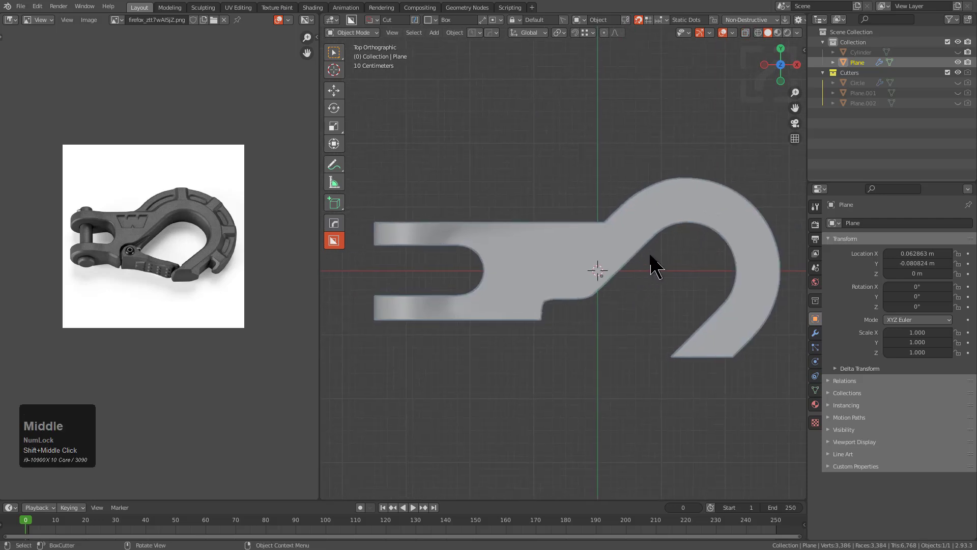
# Select all vertices of the curved hook and the stepped notch and move them along X toward the slot to shorten the shank
pyautogui.scroll(-1, 650, 256)
pyautogui.press('Tab')
pyautogui.hotkey('alt', 'z')
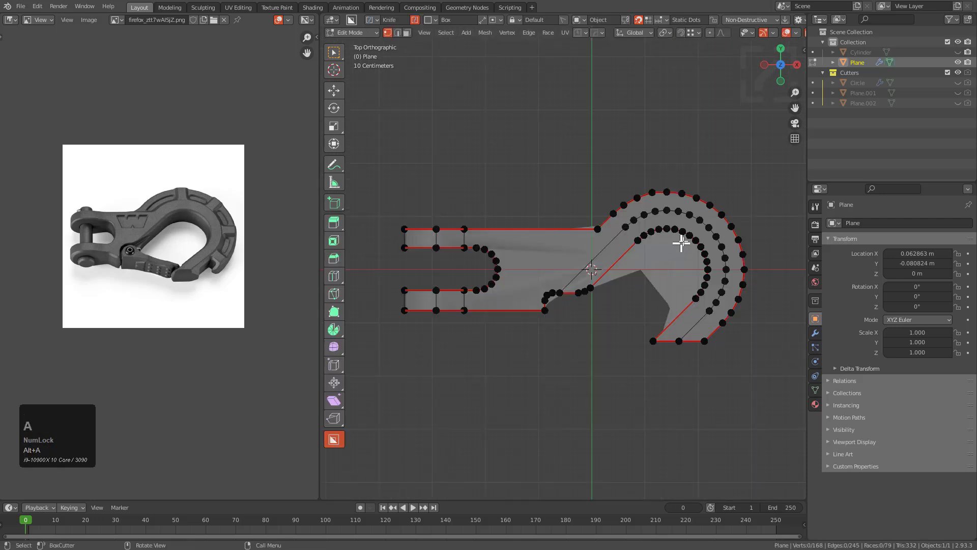
pyautogui.moveTo(781, 136); pyautogui.dragTo(540, 418)
pyautogui.press('g')
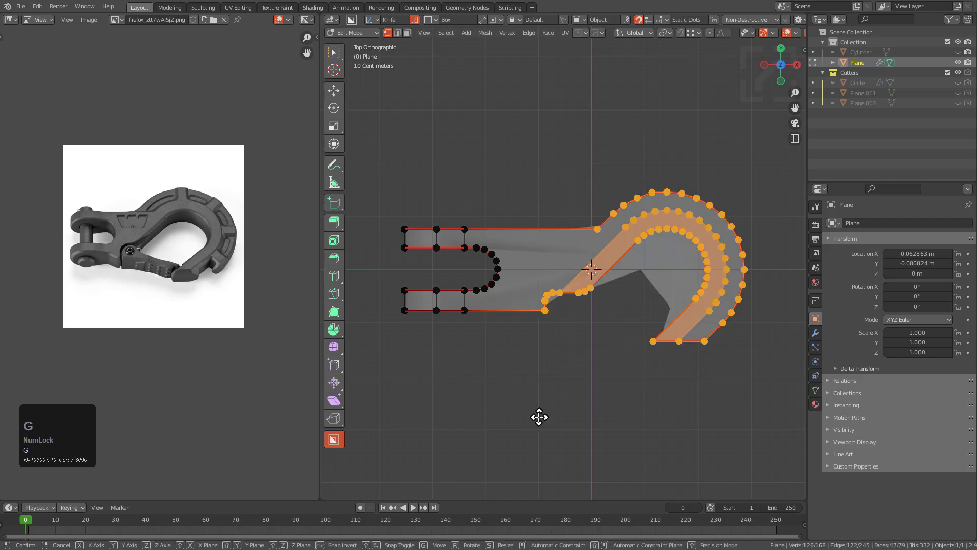
pyautogui.press('x')
pyautogui.click(509, 401)
pyautogui.press('Tab')
pyautogui.hotkey('alt', 'z')
pyautogui.scroll(3, 583, 315)
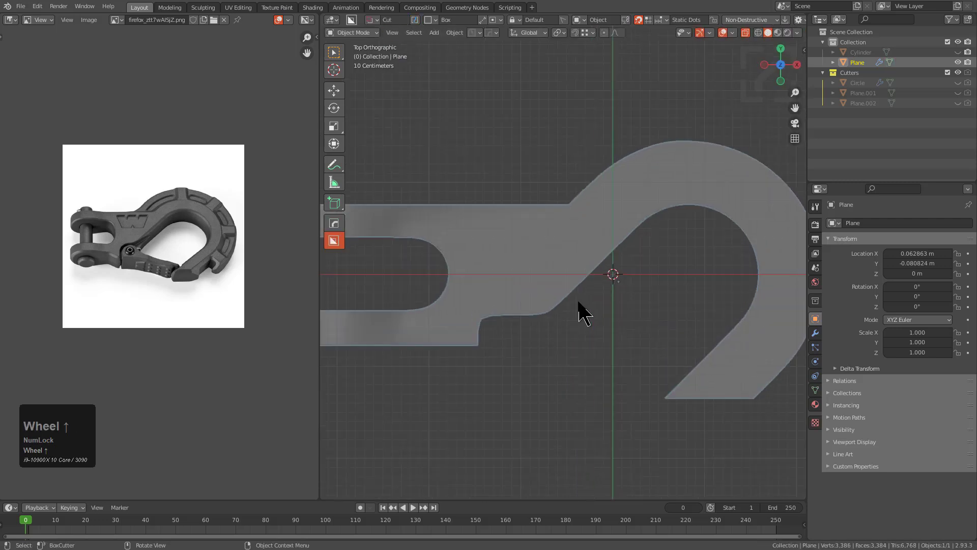
pyautogui.hotkey('alt', 'z')
pyautogui.keyDown('shift'); pyautogui.moveTo(578, 316); pyautogui.dragTo(610, 304, button='middle'); pyautogui.keyUp('shift')
pyautogui.scroll(-1, 631, 284)
pyautogui.scroll(2, 632, 275)
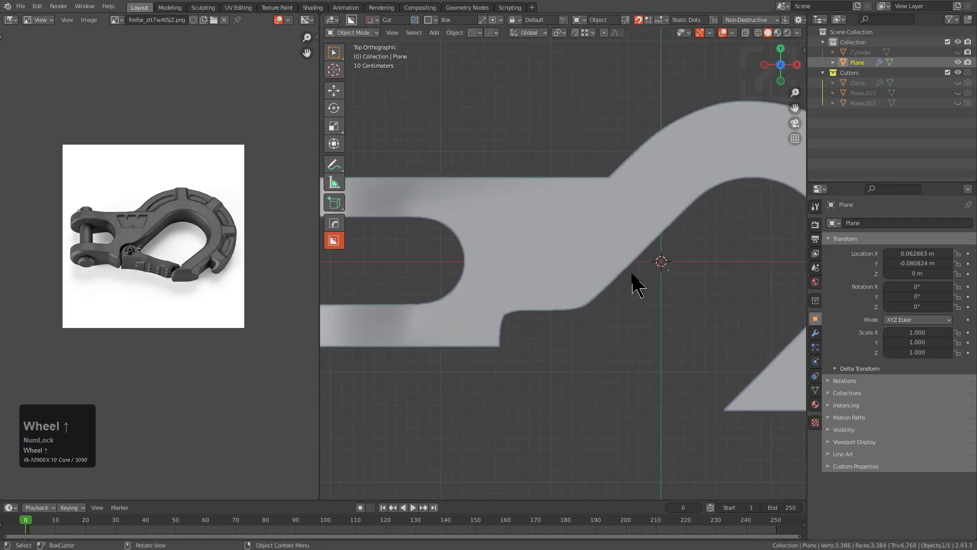
# Knife a horizontal cut-through edge from the corner where the shank meets the outer curve to the hook's centre line
pyautogui.press('Tab')
pyautogui.hotkey('alt', 'z')
pyautogui.scroll(-2, 634, 265)
pyautogui.scroll(2, 621, 260)
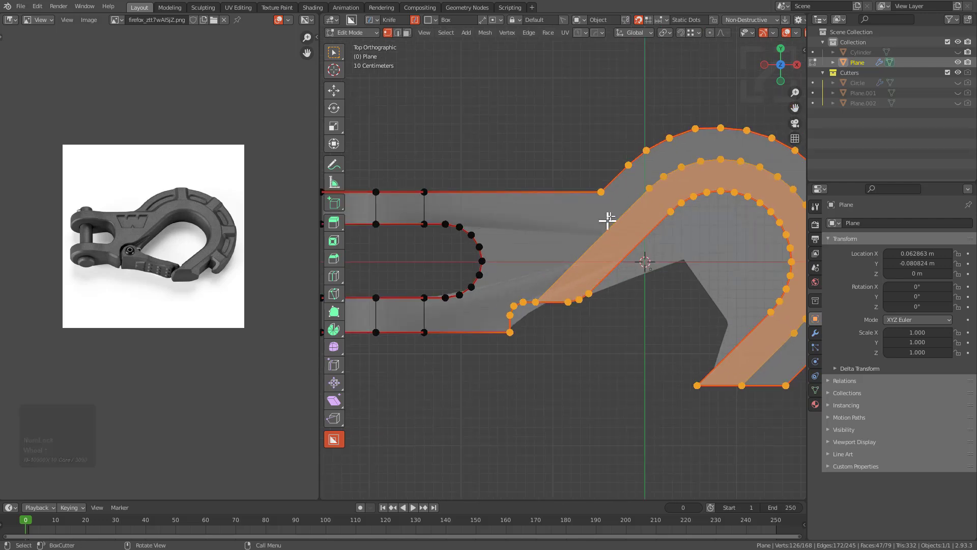
pyautogui.keyDown('shift'); pyautogui.moveTo(604, 226); pyautogui.dragTo(570, 239, button='middle'); pyautogui.keyUp('shift')
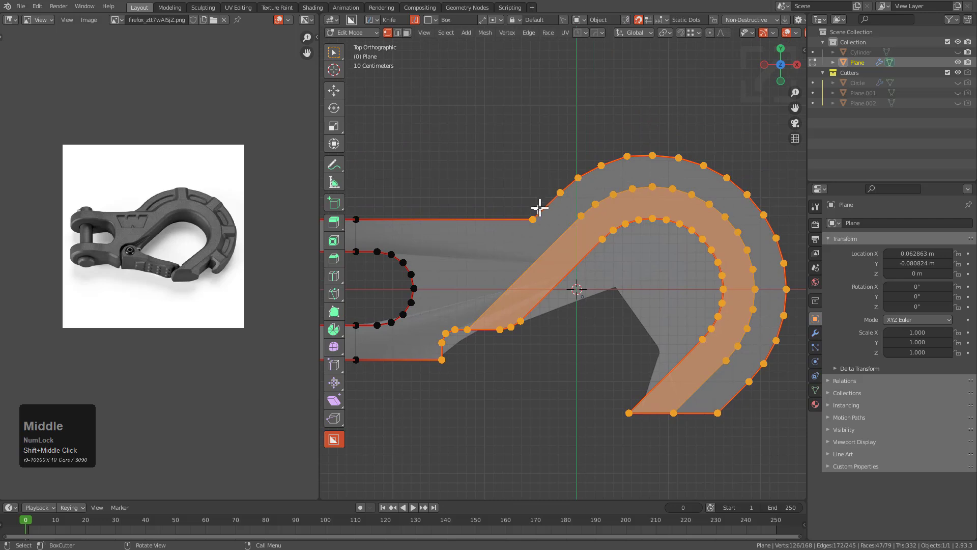
pyautogui.scroll(3, 530, 217)
pyautogui.click(501, 193)
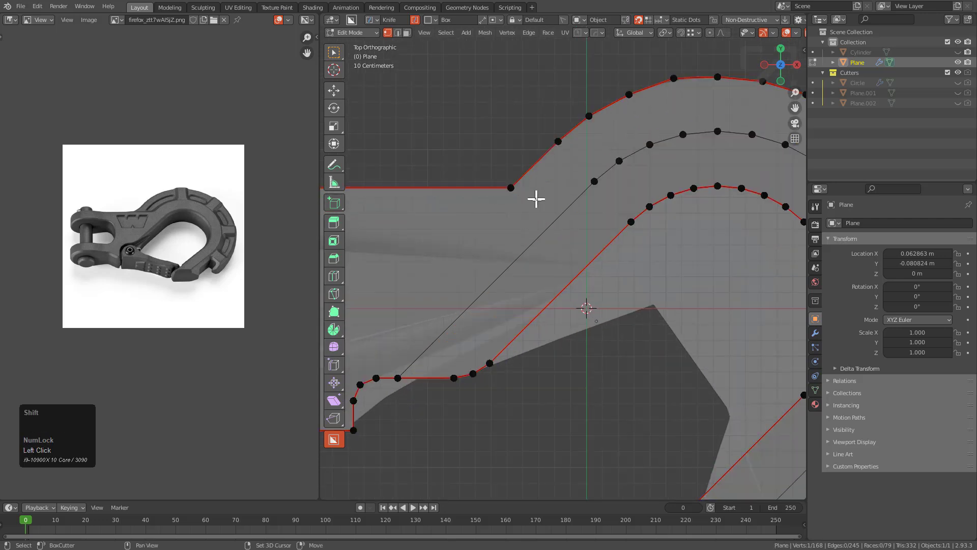
pyautogui.scroll(3, 555, 209)
pyautogui.press('k')
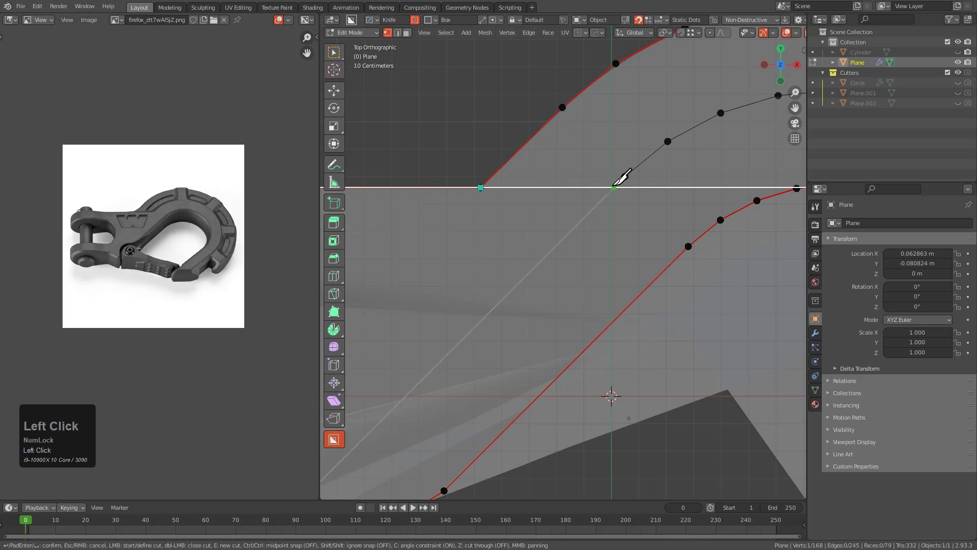
pyautogui.press('z')
pyautogui.scroll(-5, 662, 199)
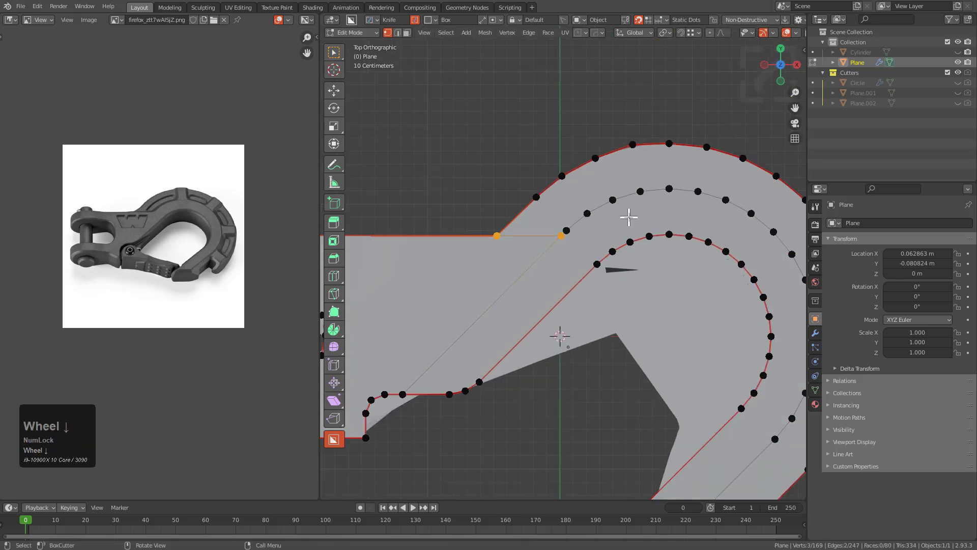
# Turn off the Subdivision modifier's edit-mode display for the hook body
pyautogui.press('Tab')
pyautogui.click(816, 333)
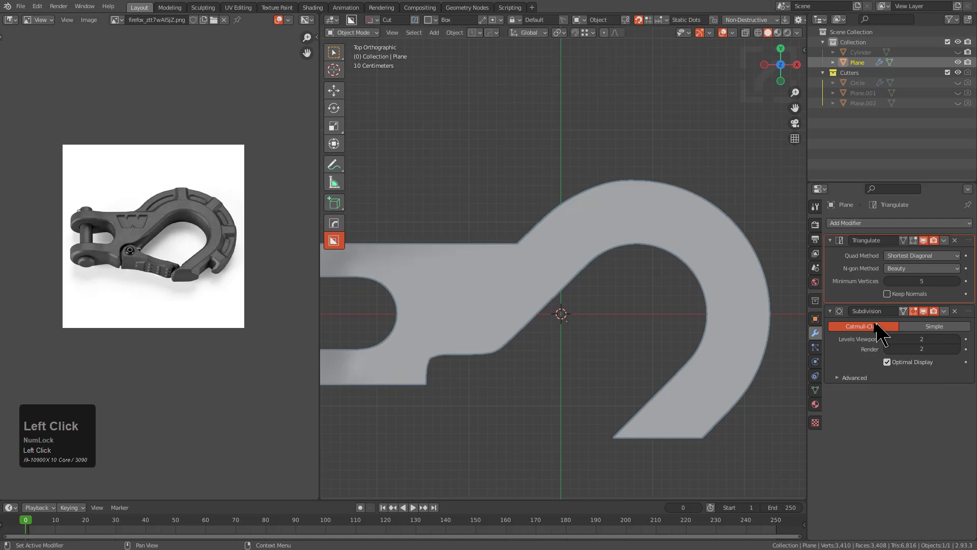
pyautogui.click(912, 310)
pyautogui.scroll(4, 631, 275)
pyautogui.press('Tab')
# Try to remove the diagonal centre-line edge below the new cut, then undo it
pyautogui.keyDown('shift'); pyautogui.moveTo(596, 225); pyautogui.dragTo(602, 243, button='middle'); pyautogui.keyUp('shift')
pyautogui.scroll(1, 565, 255)
pyautogui.scroll(-3, 535, 280)
pyautogui.press('2')
pyautogui.click(501, 303)
pyautogui.press('x')
pyautogui.scroll(3, 570, 271)
pyautogui.hotkey('ctrl', 'z')
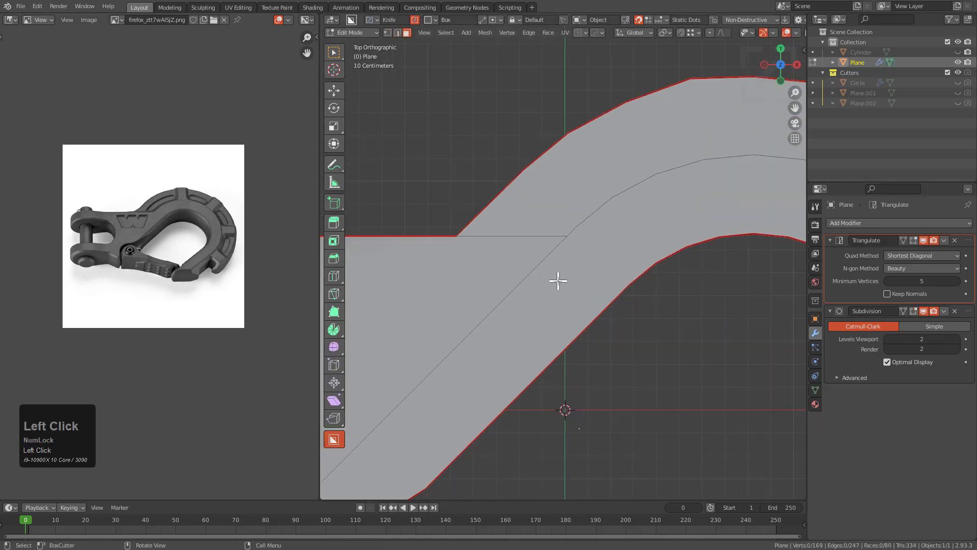
# Merge the two faces on either side of the diagonal centre-line edge across the shank and check the smoothed body
pyautogui.click(558, 281)
pyautogui.keyDown('shift'); pyautogui.click(505, 270); pyautogui.keyUp('shift')
pyautogui.press('f')
pyautogui.scroll(-3, 605, 257)
pyautogui.keyDown('shift'); pyautogui.scroll(-2, 646, 256); pyautogui.keyUp('shift')
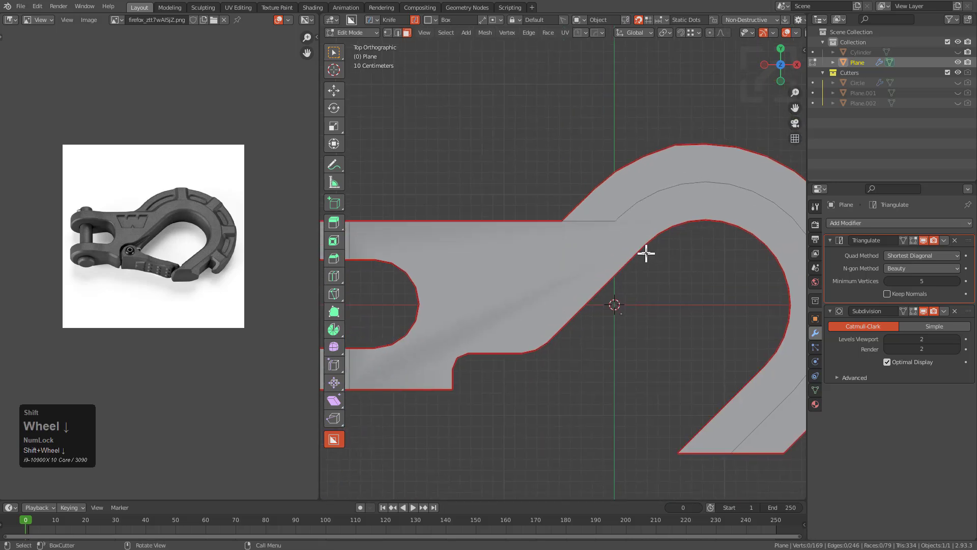
pyautogui.scroll(-4, 567, 279)
pyautogui.moveTo(617, 261); pyautogui.dragTo(636, 182, button='middle')
pyautogui.press('Tab')
pyautogui.moveTo(645, 220); pyautogui.dragTo(645, 269, button='middle')
pyautogui.keyDown('shift'); pyautogui.moveTo(677, 230); pyautogui.dragTo(671, 238, button='middle'); pyautogui.keyUp('shift')
# Slide the vertex where the horizontal cut meets the centre line along its edge
pyautogui.press('Tab')
pyautogui.scroll(6, 661, 259)
pyautogui.press('1')
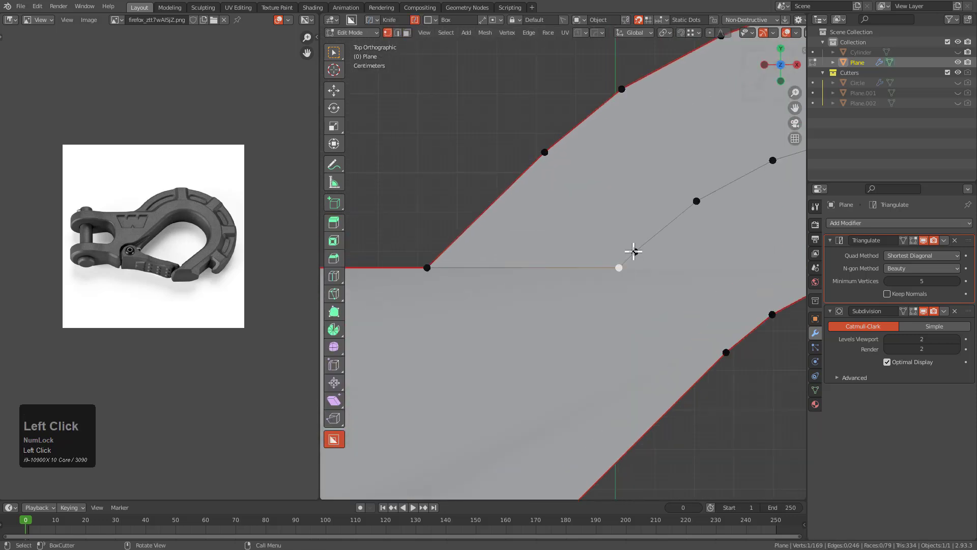
pyautogui.press('g')
pyautogui.press('g')
pyautogui.click(637, 247)
pyautogui.press('g')
pyautogui.press('g')
pyautogui.rightClick(634, 251)
pyautogui.press('g')
pyautogui.press('g')
pyautogui.click(619, 273)
# Round that vertex with a two-segment vertex bevel and slide the neighbouring vertex along the centre-line curve
pyautogui.hotkey('ctrl', 'shift', 'b')
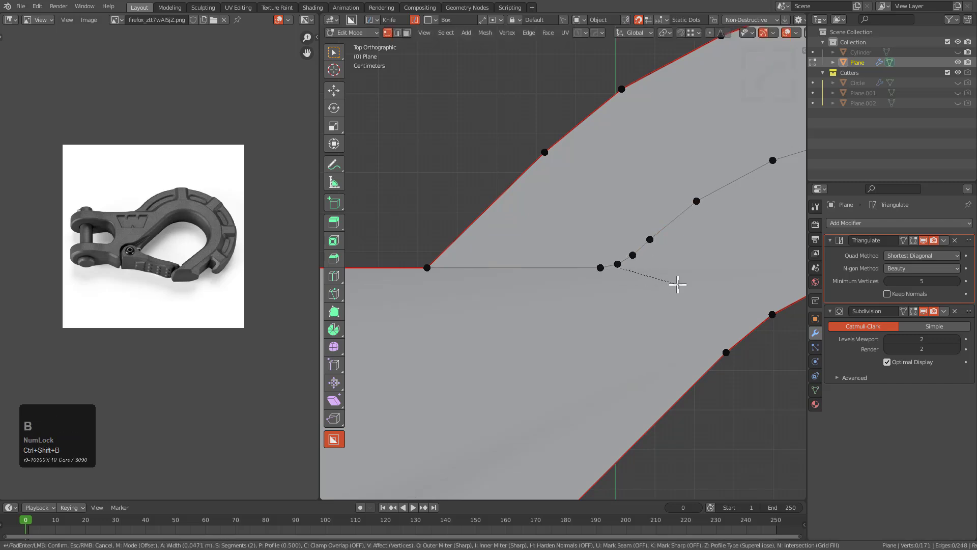
pyautogui.click(685, 285)
pyautogui.press('g')
pyautogui.press('g')
pyautogui.click(672, 231)
pyautogui.scroll(-3, 671, 233)
pyautogui.keyDown('shift'); pyautogui.moveTo(668, 238); pyautogui.dragTo(610, 262, button='middle'); pyautogui.keyUp('shift')
pyautogui.keyDown('shift'); pyautogui.scroll(1, 604, 258); pyautogui.keyUp('shift')
pyautogui.scroll(1, 598, 256)
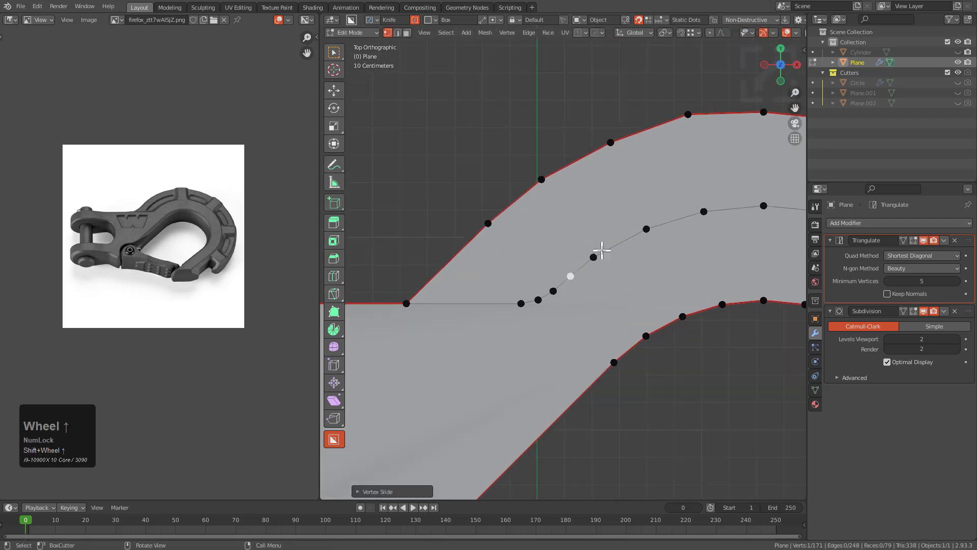
# Divide the hook's outer rim face into segments around the curve and dissolve the extra diagonal edge near the tip
pyautogui.scroll(-4, 597, 255)
pyautogui.keyDown('shift'); pyautogui.moveTo(476, 218); pyautogui.dragTo(618, 158, button='middle'); pyautogui.keyUp('shift')
pyautogui.press('3')
pyautogui.click(658, 325)
pyautogui.hotkey('ctrl', 't')
pyautogui.hotkey('alt', 'a')
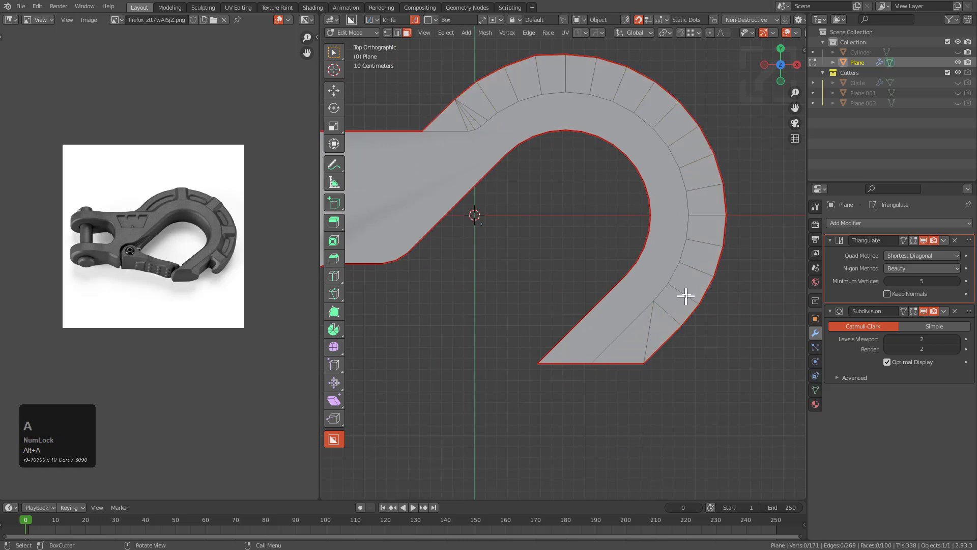
pyautogui.hotkey('ctrl', 'x')
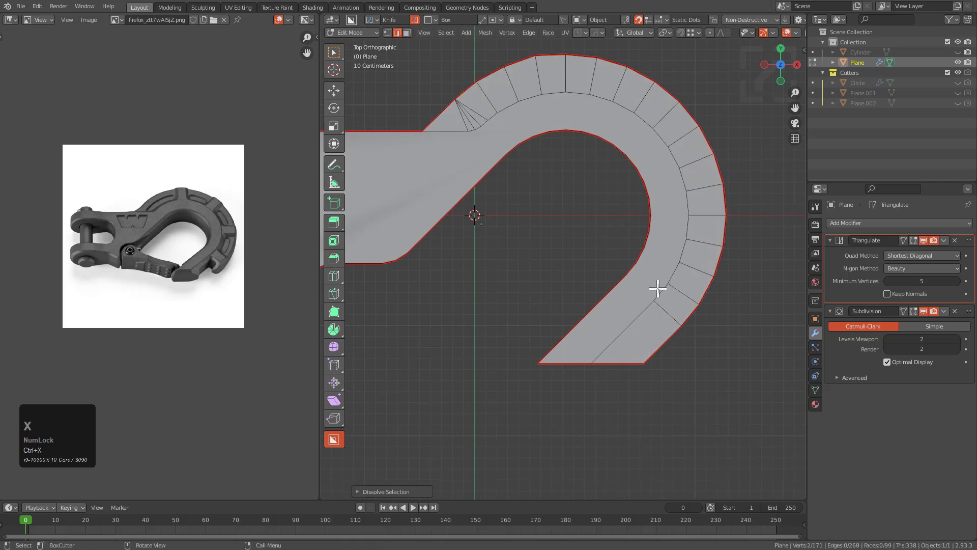
# Merge the fan of thin triangles at the shank end of the outer rim into two larger faces
pyautogui.scroll(7, 569, 266)
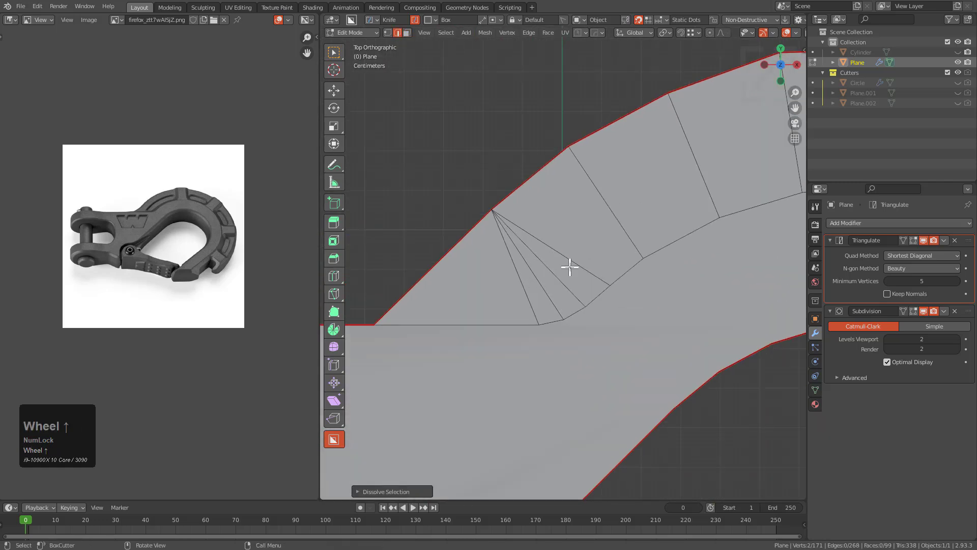
pyautogui.moveTo(556, 246); pyautogui.dragTo(578, 257, button='middle')
pyautogui.press('1')
pyautogui.press('3')
pyautogui.click(567, 244)
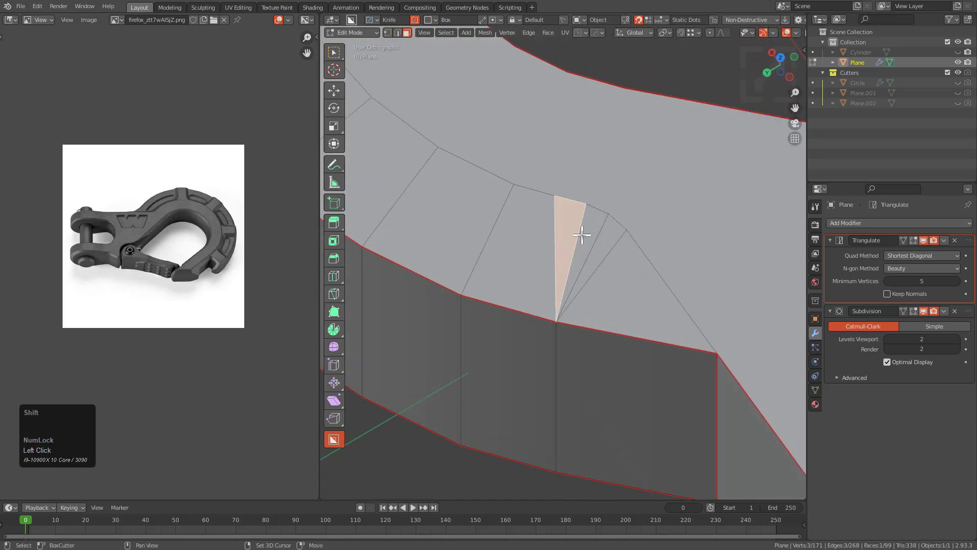
pyautogui.keyDown('shift'); pyautogui.click(584, 235); pyautogui.keyUp('shift')
pyautogui.press('f')
pyautogui.click(600, 244)
pyautogui.keyDown('shift'); pyautogui.click(631, 286); pyautogui.keyUp('shift')
pyautogui.press('f')
pyautogui.hotkey('alt', 'a')
# Select the corner face where the rim meets the shank and save the file
pyautogui.scroll(-2, 606, 249)
pyautogui.moveTo(607, 249); pyautogui.dragTo(550, 259, button='middle')
pyautogui.keyDown('alt'); pyautogui.scroll(-1, 545, 308); pyautogui.keyUp('alt')
pyautogui.scroll(-3, 547, 308)
pyautogui.press('3')
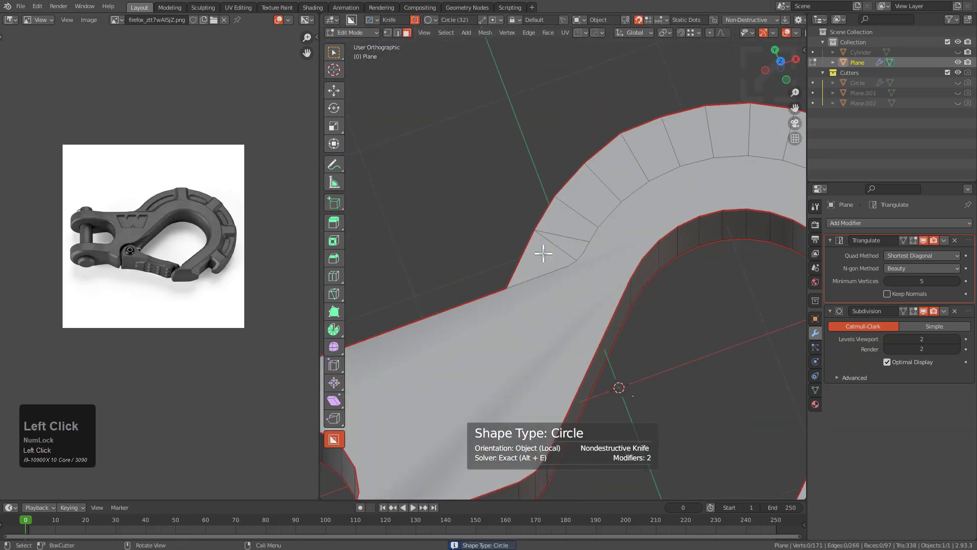
pyautogui.click(543, 252)
pyautogui.scroll(-3, 585, 270)
pyautogui.moveTo(616, 283); pyautogui.dragTo(578, 257, button='middle')
pyautogui.hotkey('ctrl', 's')
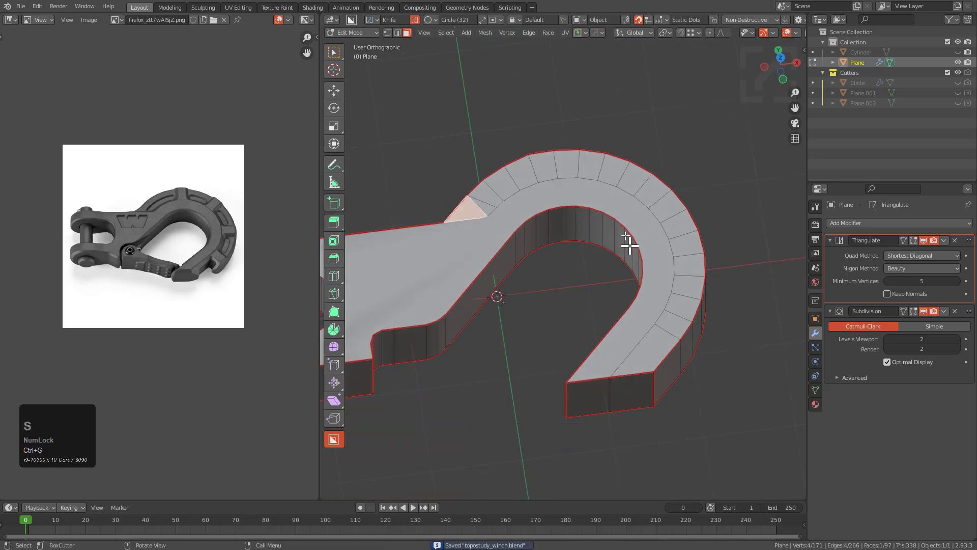
# Select all top faces of the outer rim from the shank to the tip and lower them with Extrude Manifold
pyautogui.click(615, 167)
pyautogui.press('w')
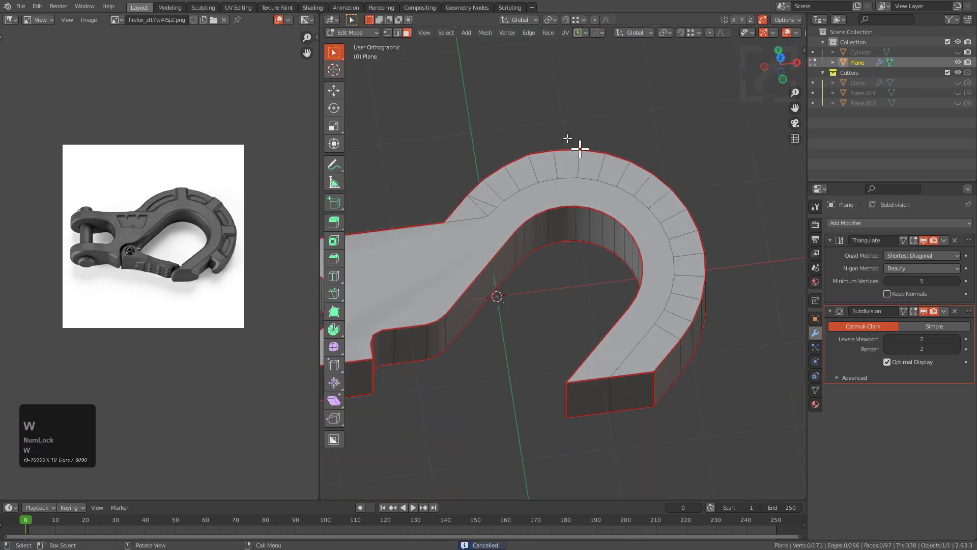
pyautogui.click(472, 203)
pyautogui.keyDown('ctrl'); pyautogui.click(543, 167); pyautogui.keyUp('ctrl')
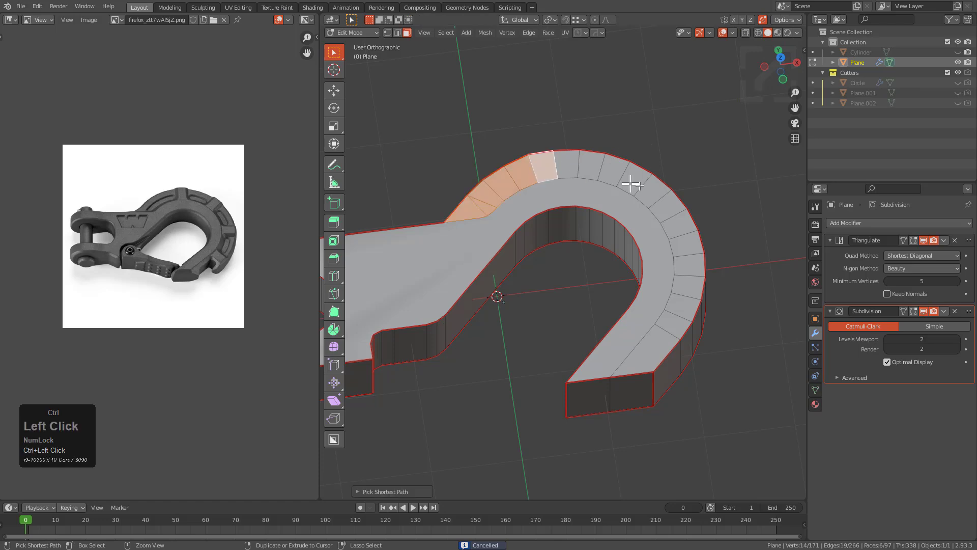
pyautogui.keyDown('ctrl'); pyautogui.click(657, 199); pyautogui.keyUp('ctrl')
pyautogui.keyDown('ctrl'); pyautogui.click(666, 340); pyautogui.keyUp('ctrl')
pyautogui.moveTo(667, 340); pyautogui.dragTo(646, 283, button='middle')
pyautogui.hotkey('alt', 'e')
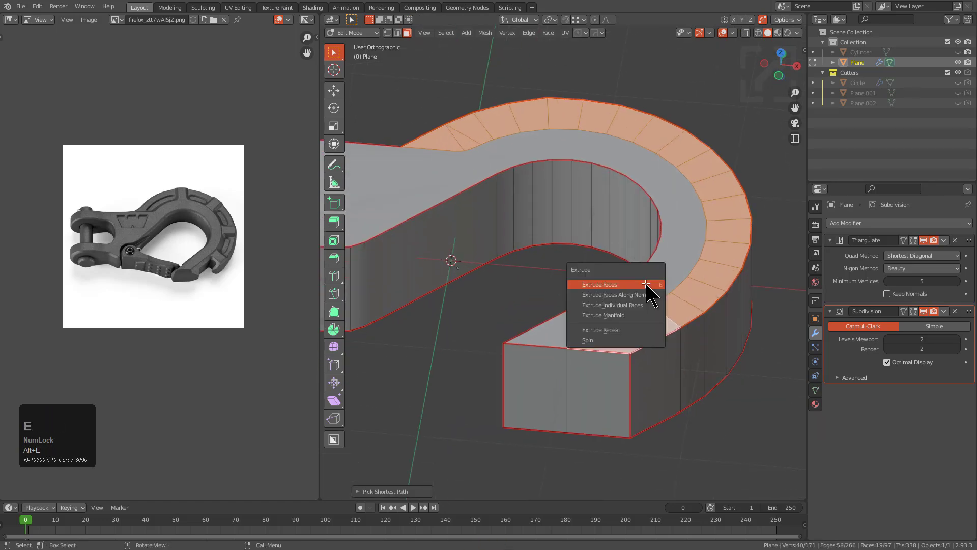
pyautogui.click(644, 315)
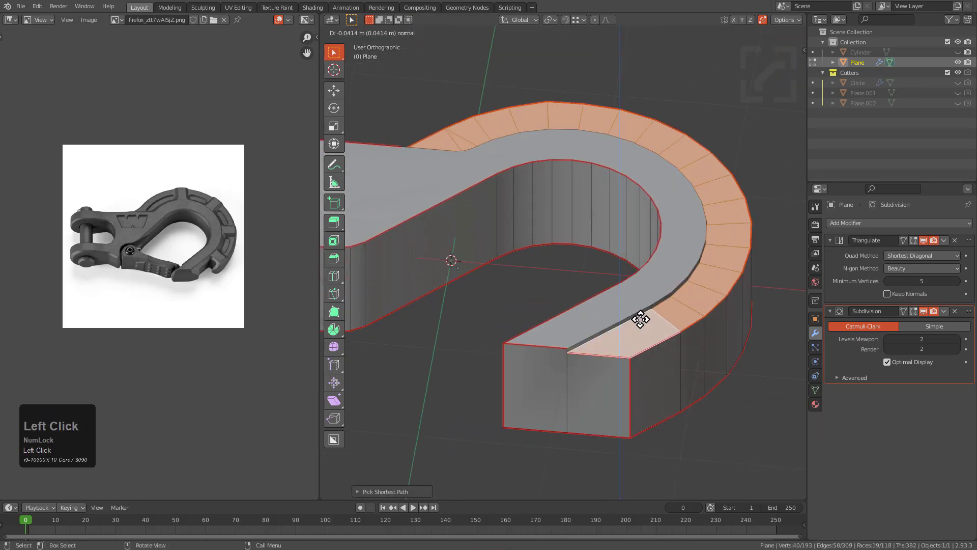
pyautogui.click(646, 346)
pyautogui.moveTo(648, 350); pyautogui.dragTo(540, 318, button='middle')
pyautogui.scroll(-3, 557, 342)
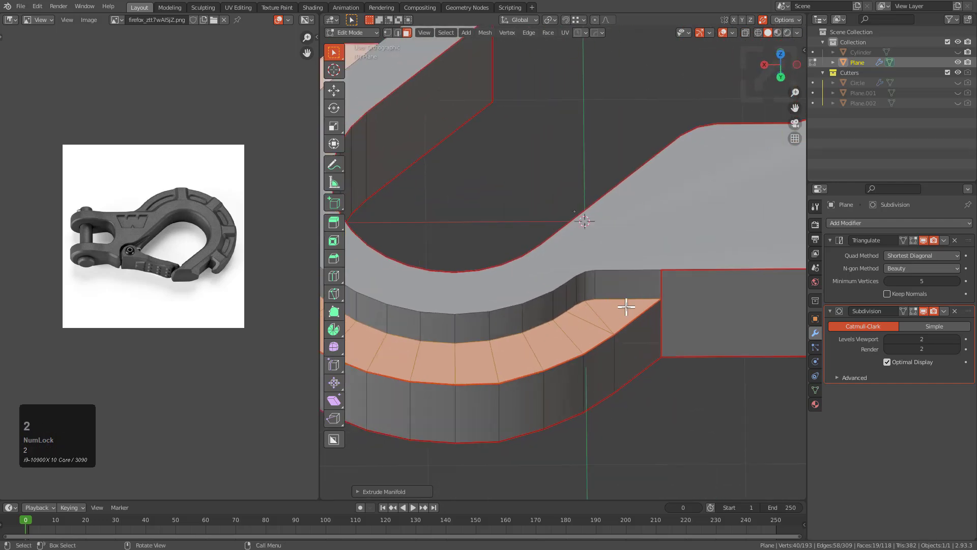
# Move the recessed rim along Z to make the step shallower
pyautogui.click(617, 294)
pyautogui.moveTo(617, 294)
pyautogui.mouseDown(button='middle')
pyautogui.moveTo(587, 288)
pyautogui.moveTo(614, 288)
pyautogui.mouseUp(button='middle')
pyautogui.click(618, 286)
pyautogui.scroll(-3, 461, 334)
pyautogui.moveTo(460, 334); pyautogui.dragTo(677, 320, button='middle')
pyautogui.scroll(1, 632, 331)
pyautogui.keyDown('ctrl'); pyautogui.click(586, 350); pyautogui.keyUp('ctrl')
pyautogui.scroll(3, 624, 356)
pyautogui.press('g')
pyautogui.press('z')
pyautogui.click(625, 338)
pyautogui.scroll(-3, 588, 340)
pyautogui.scroll(3, 655, 316)
# Mark the edges along the recessed step, including the short vertical edge at the hook's tip, as sharp
pyautogui.press('Tab')
pyautogui.press('q')
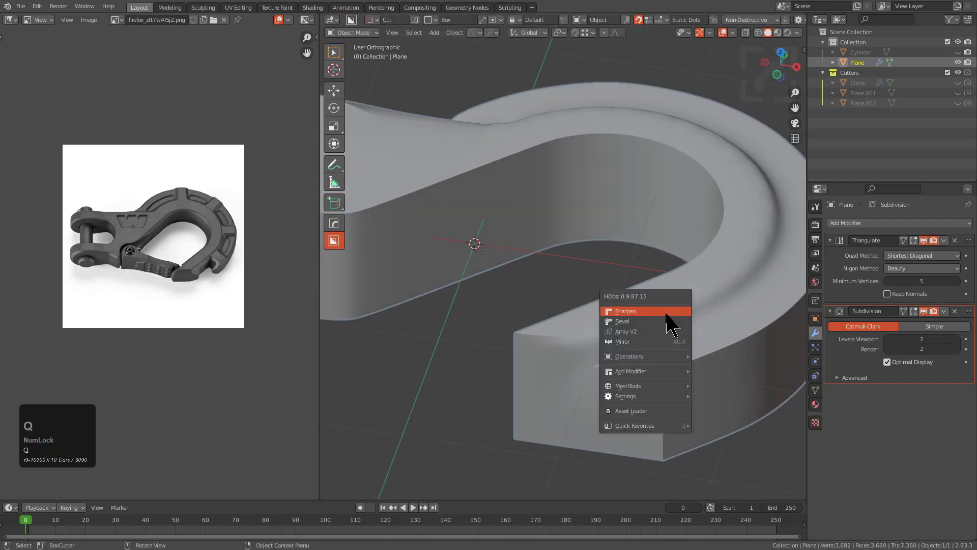
pyautogui.press('Tab')
pyautogui.press('2')
pyautogui.click(603, 348)
pyautogui.moveTo(607, 345); pyautogui.dragTo(518, 303, button='middle')
pyautogui.press('q')
pyautogui.click(681, 235)
pyautogui.moveTo(685, 213); pyautogui.dragTo(543, 270, button='middle')
pyautogui.keyDown('ctrl'); pyautogui.click(510, 290); pyautogui.keyUp('ctrl')
pyautogui.press('q')
pyautogui.click(443, 306)
pyautogui.press('q')
pyautogui.click(445, 290)
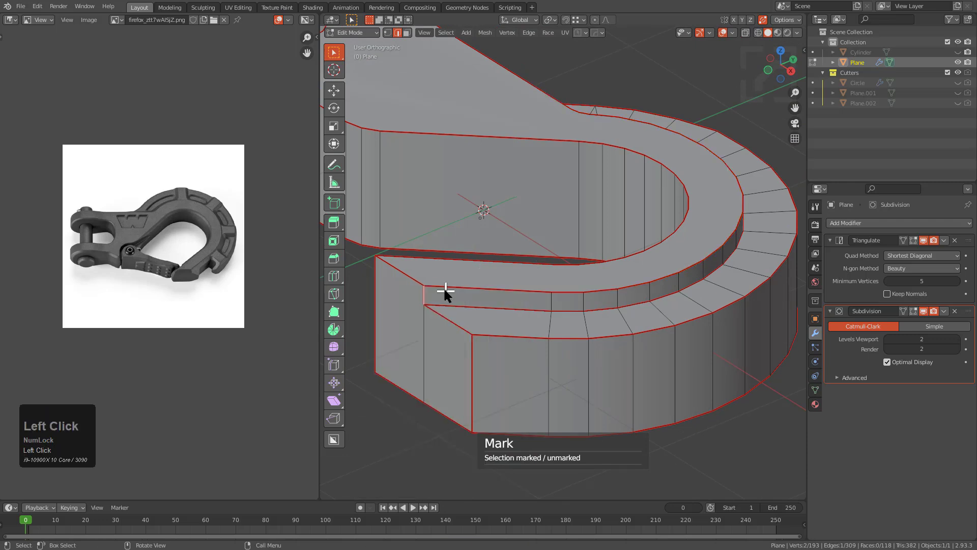
# Apply the HQ render setup to the viewport and inspect the smoothed hook from above
pyautogui.press('Tab')
pyautogui.scroll(-2, 548, 292)
pyautogui.moveTo(547, 292); pyautogui.dragTo(518, 290, button='middle')
pyautogui.scroll(-2, 668, 351)
pyautogui.hotkey('alt', 'v')
pyautogui.press('e')
pyautogui.scroll(2, 558, 268)
pyautogui.scroll(-2, 661, 333)
pyautogui.keyDown('shift'); pyautogui.scroll(-2, 567, 318); pyautogui.keyUp('shift')
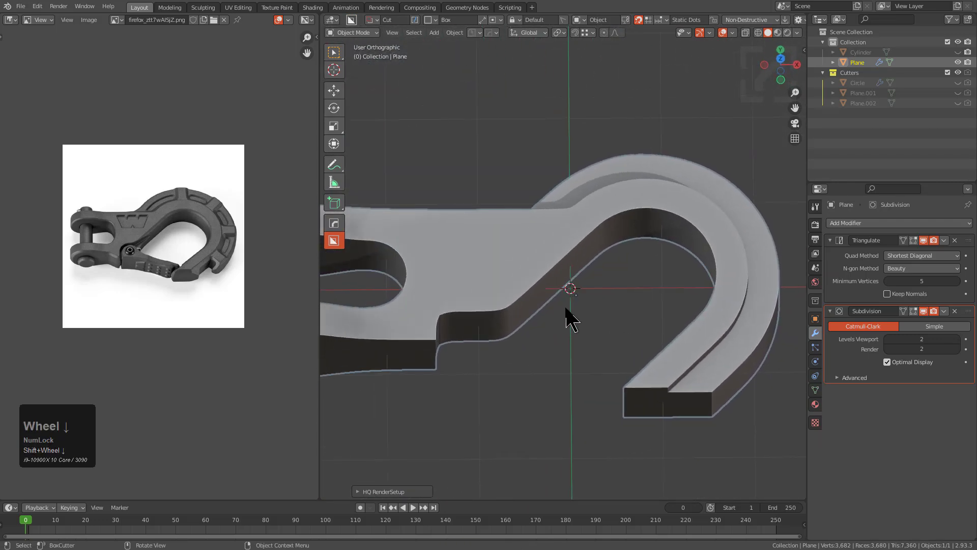
pyautogui.press('KP_7')
pyautogui.scroll(2, 556, 327)
pyautogui.keyDown('shift'); pyautogui.moveTo(545, 338); pyautogui.dragTo(621, 321, button='middle'); pyautogui.keyUp('shift')
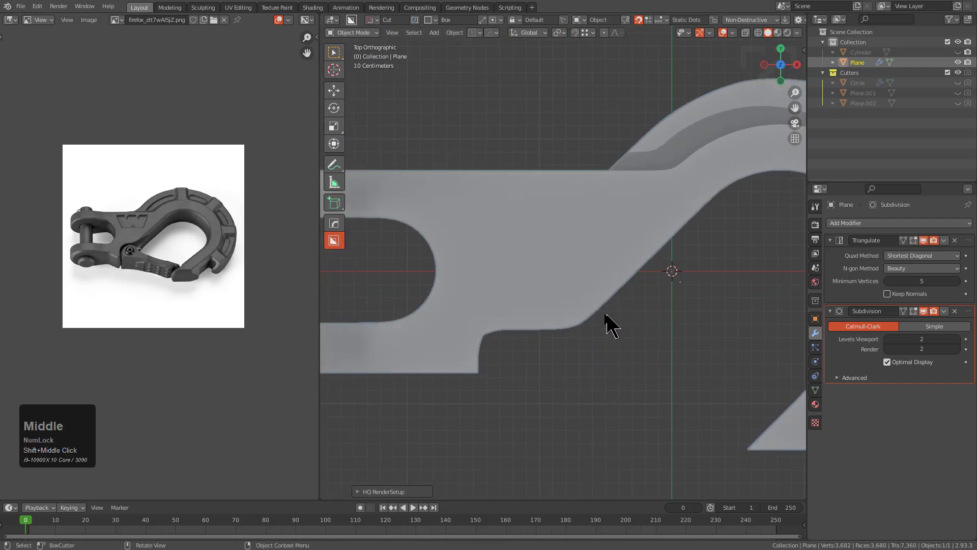
# Remove the sharp mark from the vertical edge in the notch's curved inner corner
pyautogui.moveTo(561, 404); pyautogui.dragTo(530, 323, button='middle')
pyautogui.press('Tab')
pyautogui.press('2')
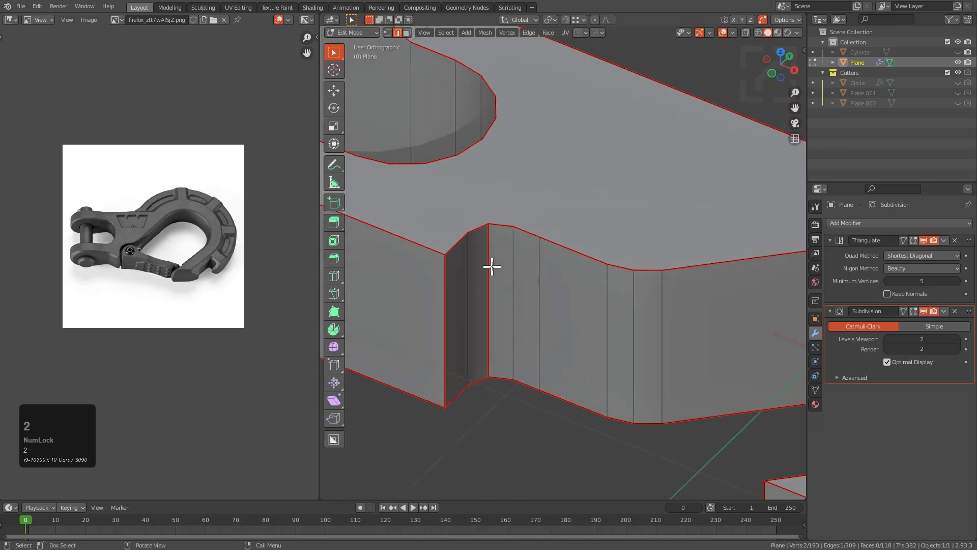
pyautogui.click(490, 265)
pyautogui.press('q')
pyautogui.click(490, 269)
# Switch BoxCutter from Circle to Box and knife a rectangle from the front into the side faces around the notch
pyautogui.keyDown('alt'); pyautogui.moveTo(583, 321); pyautogui.dragTo(626, 280, button='middle'); pyautogui.keyUp('alt')
pyautogui.scroll(-2, 554, 264)
pyautogui.hotkey('alt', 'w')
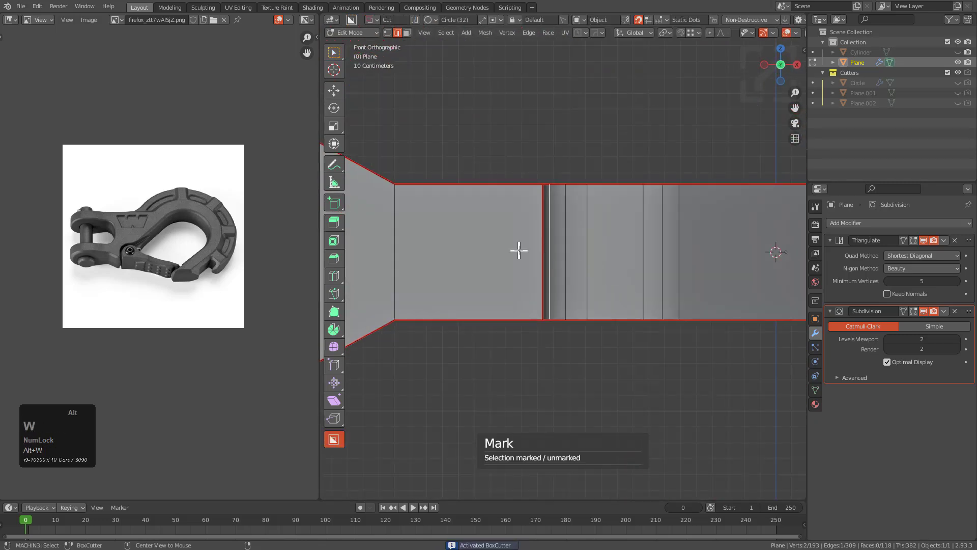
pyautogui.moveTo(553, 238); pyautogui.dragTo(691, 279)
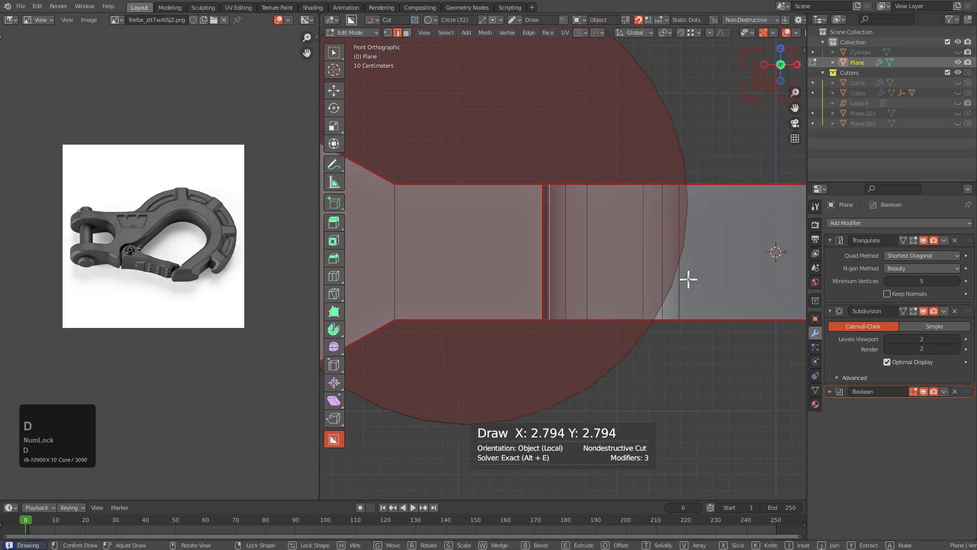
pyautogui.press('d')
pyautogui.click(682, 296)
pyautogui.moveTo(473, 207); pyautogui.dragTo(737, 295)
pyautogui.moveTo(729, 297); pyautogui.dragTo(658, 359, button='middle')
pyautogui.press('k')
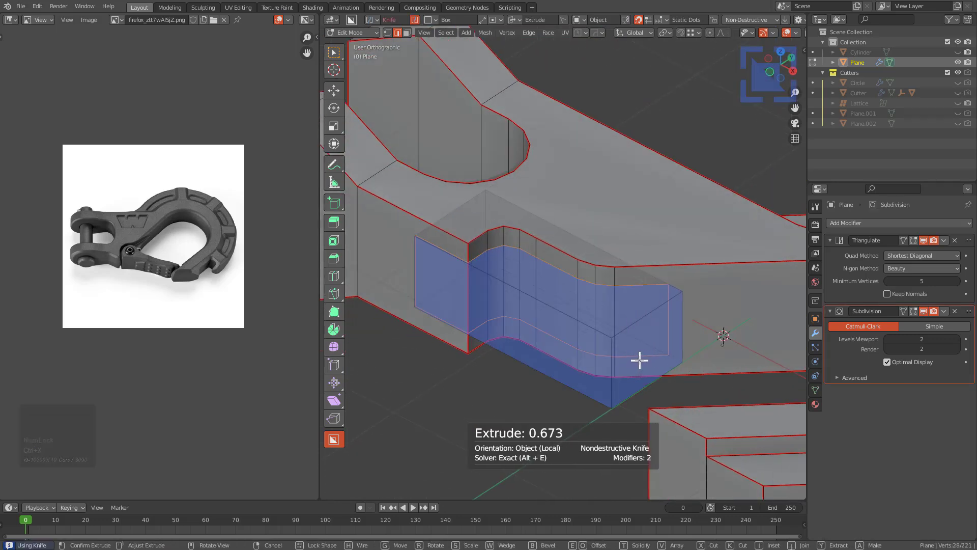
pyautogui.click(633, 362)
# Confirm the knife cut and select the two adjoining framed faces on the notch's short end wall and its curved corner
pyautogui.moveTo(567, 306); pyautogui.dragTo(547, 317, button='middle')
pyautogui.scroll(-1, 546, 318)
pyautogui.scroll(2, 522, 266)
pyautogui.scroll(1, 558, 294)
pyautogui.press('3')
pyautogui.click(520, 294)
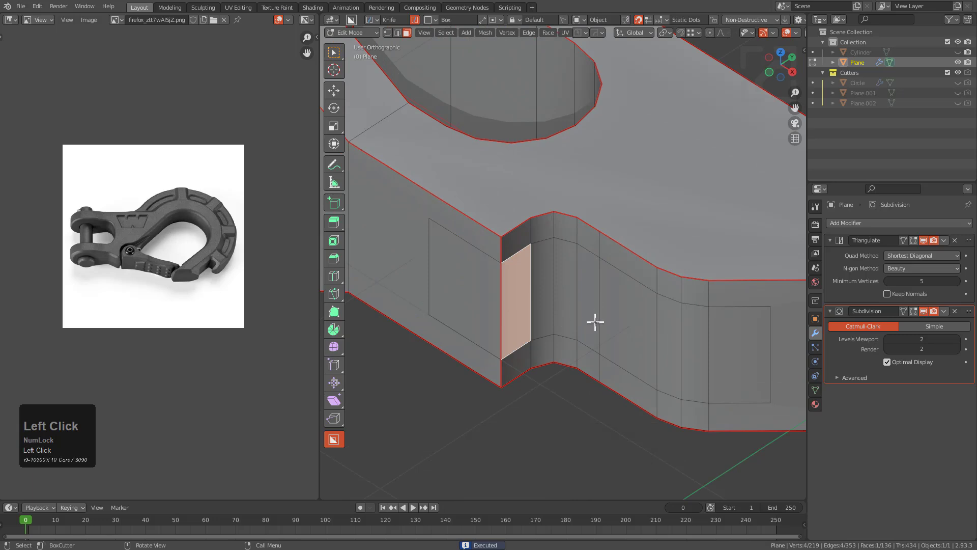
pyautogui.moveTo(601, 332); pyautogui.dragTo(568, 318, button='middle')
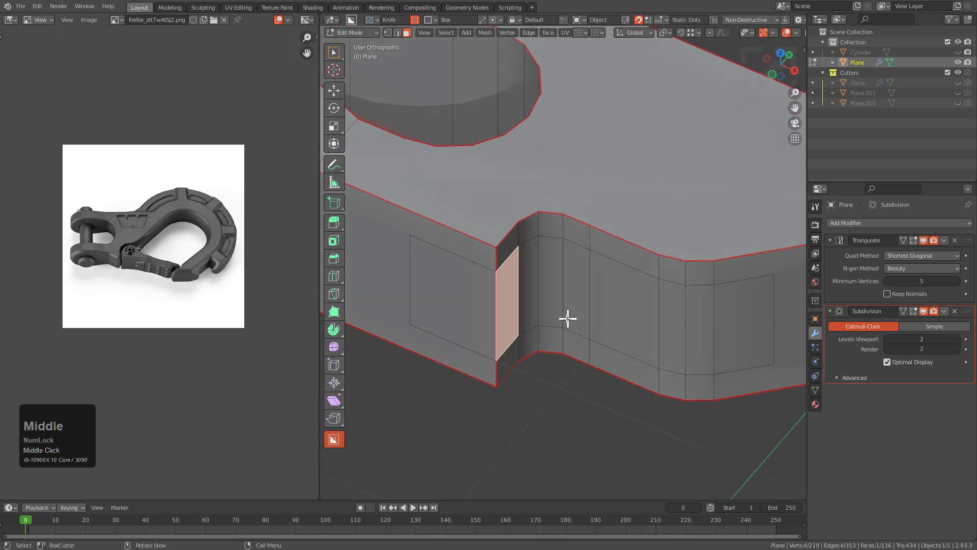
pyautogui.keyDown('shift'); pyautogui.click(529, 292); pyautogui.keyUp('shift')
pyautogui.keyDown('shift'); pyautogui.click(551, 285); pyautogui.keyUp('shift')
pyautogui.keyDown('shift'); pyautogui.click(567, 278); pyautogui.keyUp('shift')
pyautogui.keyDown('shift'); pyautogui.click(634, 304); pyautogui.keyUp('shift')
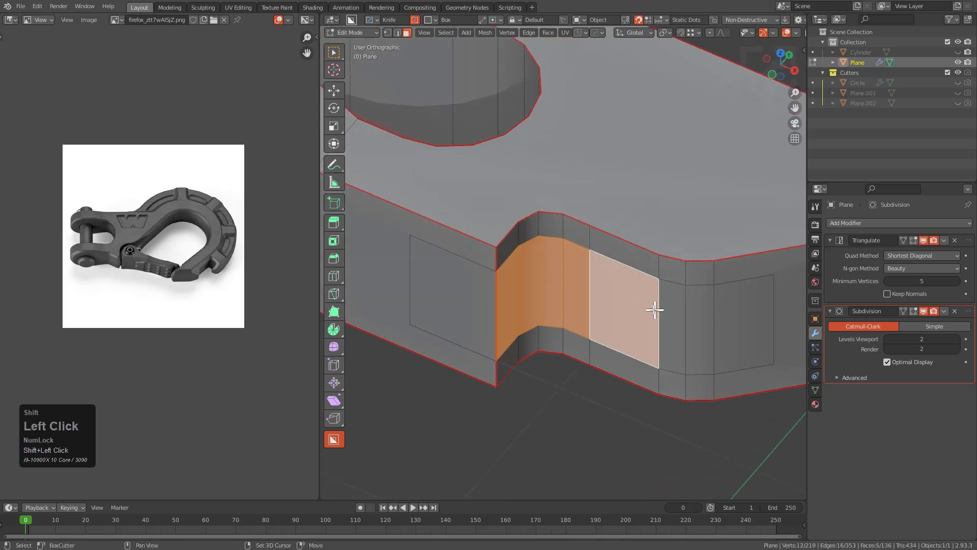
pyautogui.hotkey('ctrl', 'z')
pyautogui.hotkey('ctrl', 'z')
pyautogui.moveTo(578, 292); pyautogui.dragTo(549, 323, button='middle')
pyautogui.hotkey('ctrl', 'z')
# Extrude the two selected notch faces along X into the notch and flatten their end by scaling X to 0
pyautogui.scroll(-1, 524, 262)
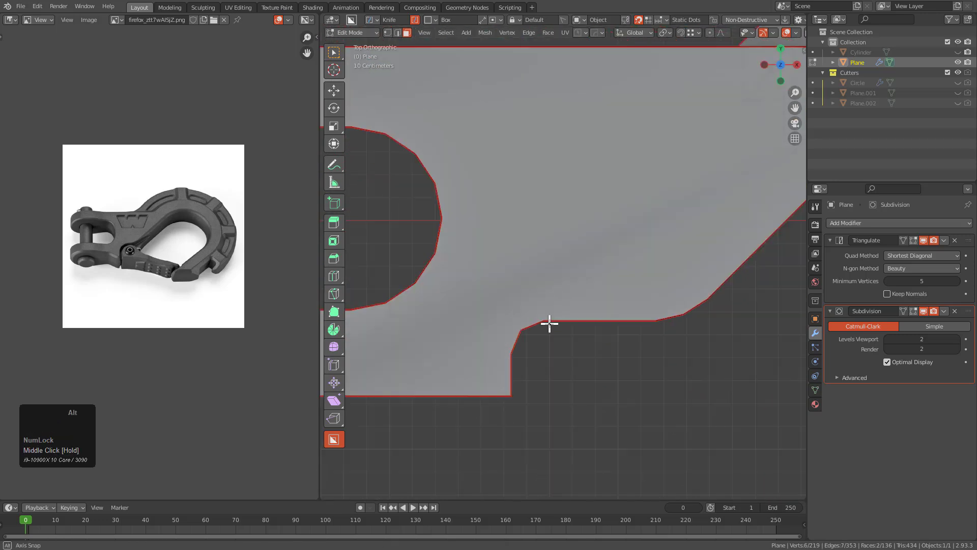
pyautogui.press('x')
pyautogui.click(651, 331)
pyautogui.press('s')
pyautogui.press('x')
pyautogui.press('0')
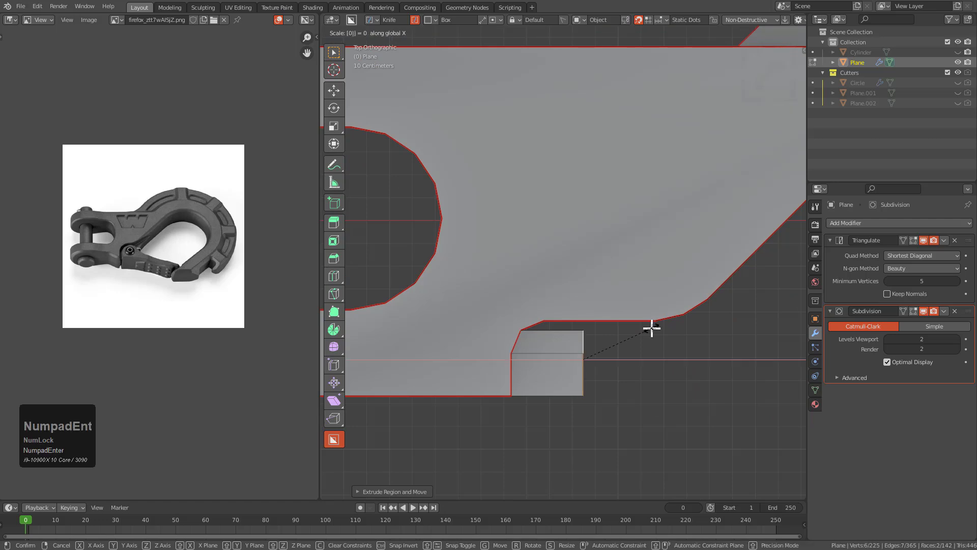
pyautogui.press('Return')
# Shift the block's flattened end along X and extrude it once more along X
pyautogui.moveTo(650, 327); pyautogui.dragTo(571, 246, button='middle')
pyautogui.press('g')
pyautogui.press('y')
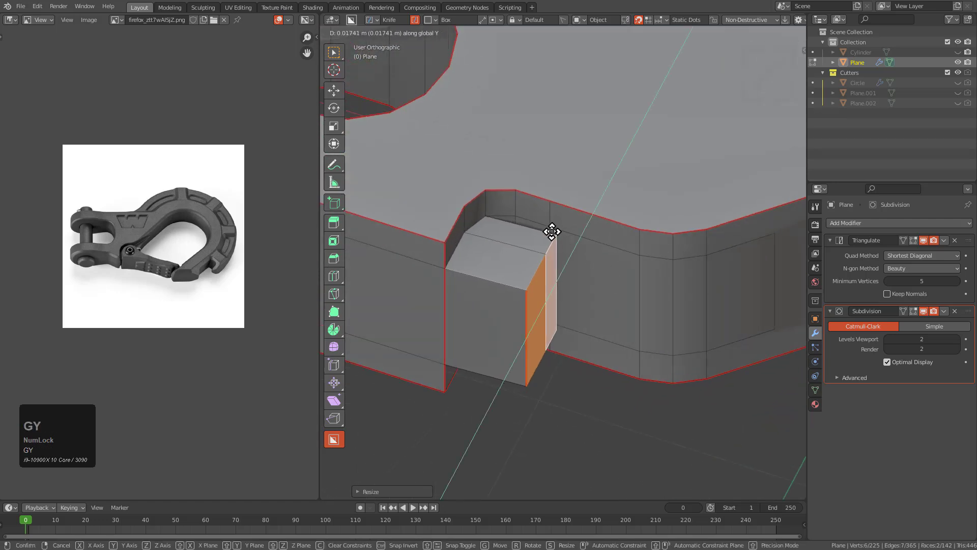
pyautogui.press('x')
pyautogui.click(548, 212)
pyautogui.press('e')
pyautogui.press('x')
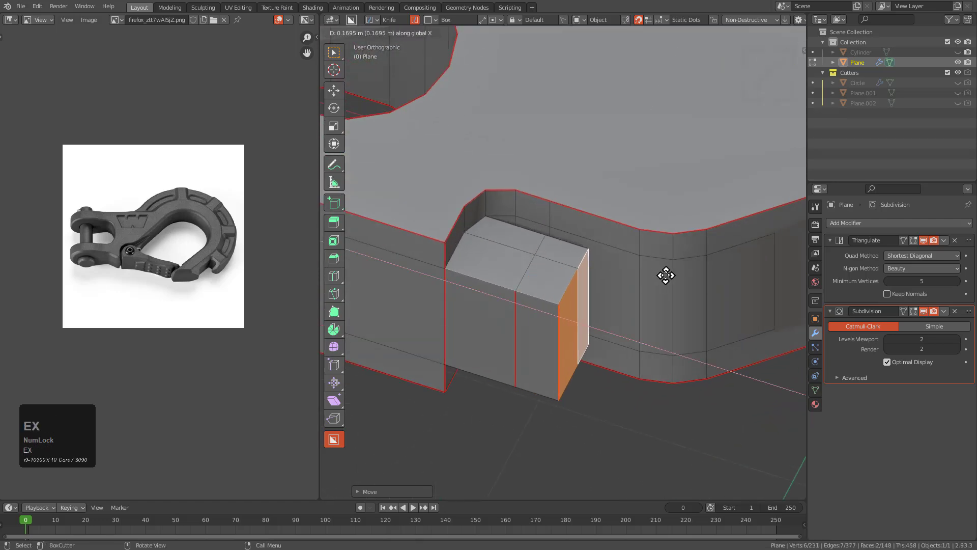
pyautogui.click(639, 258)
# Delete the hidden faces sandwiched between the back of the extruded block and the notch wall
pyautogui.hotkey('alt', 'z')
pyautogui.moveTo(631, 283); pyautogui.dragTo(564, 293, button='middle')
pyautogui.click(562, 291)
pyautogui.hotkey('alt', 'z')
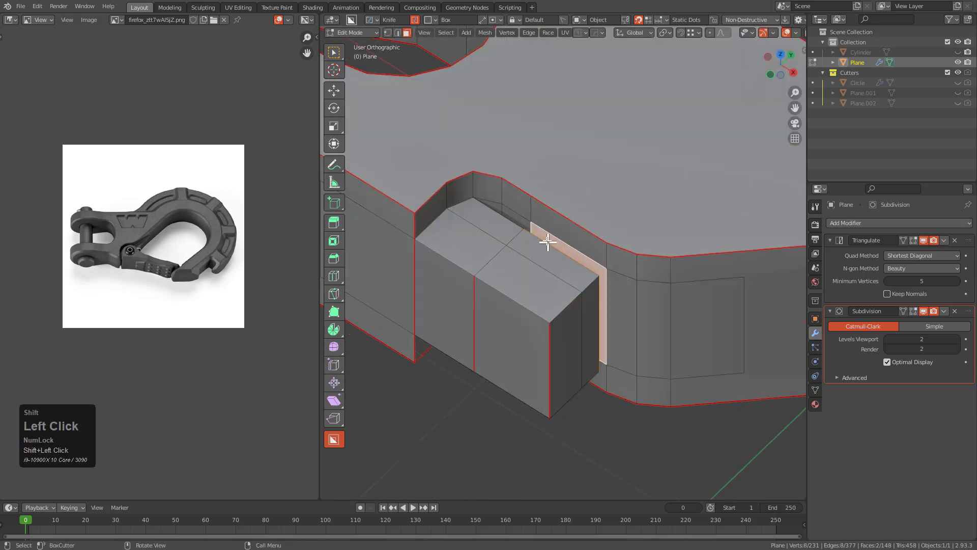
pyautogui.hotkey('alt', 'z')
pyautogui.keyDown('shift'); pyautogui.click(492, 223); pyautogui.keyUp('shift')
pyautogui.hotkey('ctrl', 'z')
pyautogui.keyDown('shift'); pyautogui.click(491, 248); pyautogui.keyUp('shift')
pyautogui.press('w')
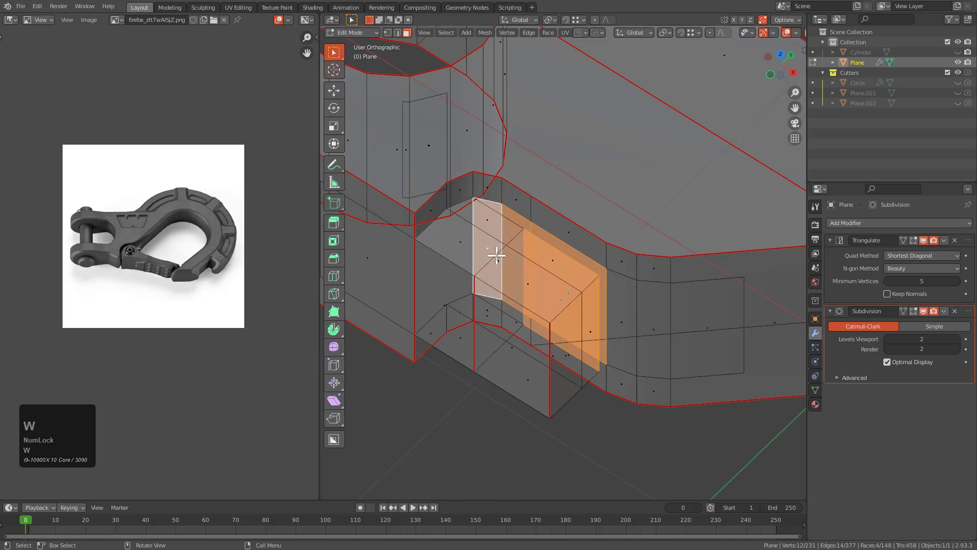
pyautogui.scroll(2, 497, 256)
pyautogui.press('x')
pyautogui.click(510, 273)
# Delete the remaining interior face behind the extruded block
pyautogui.hotkey('alt', 'z')
pyautogui.moveTo(510, 274); pyautogui.dragTo(515, 253, button='middle')
pyautogui.hotkey('alt', 'z')
pyautogui.click(526, 255)
pyautogui.press('x')
pyautogui.click(516, 279)
pyautogui.hotkey('alt', 'z')
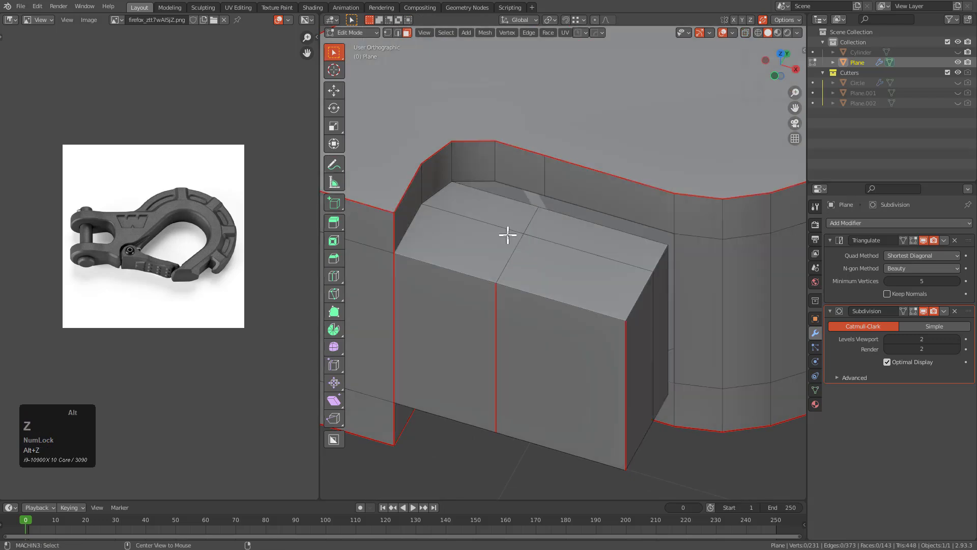
# Fill the open gaps between the extruded block and the notch wall with new faces
pyautogui.press('f')
pyautogui.moveTo(639, 260); pyautogui.dragTo(596, 259, button='middle')
pyautogui.press('f')
pyautogui.press('f')
pyautogui.scroll(-3, 589, 208)
pyautogui.press('Tab')
pyautogui.press('Tab')
pyautogui.scroll(2, 614, 288)
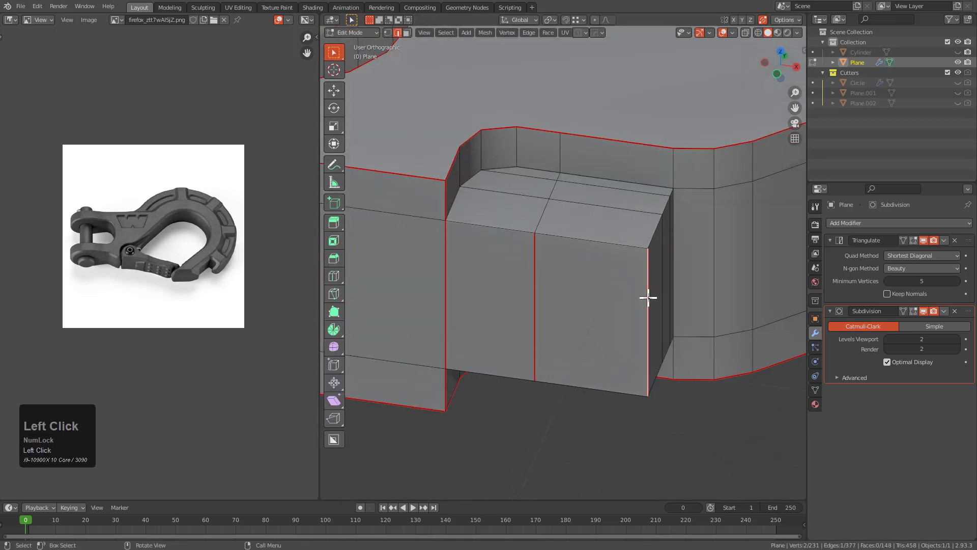
# Clear the sharp marks from the block's vertical edges, including the edge where it meets the notch corner
pyautogui.keyDown('shift'); pyautogui.click(497, 273); pyautogui.keyUp('shift')
pyautogui.press('q')
pyautogui.click(564, 255)
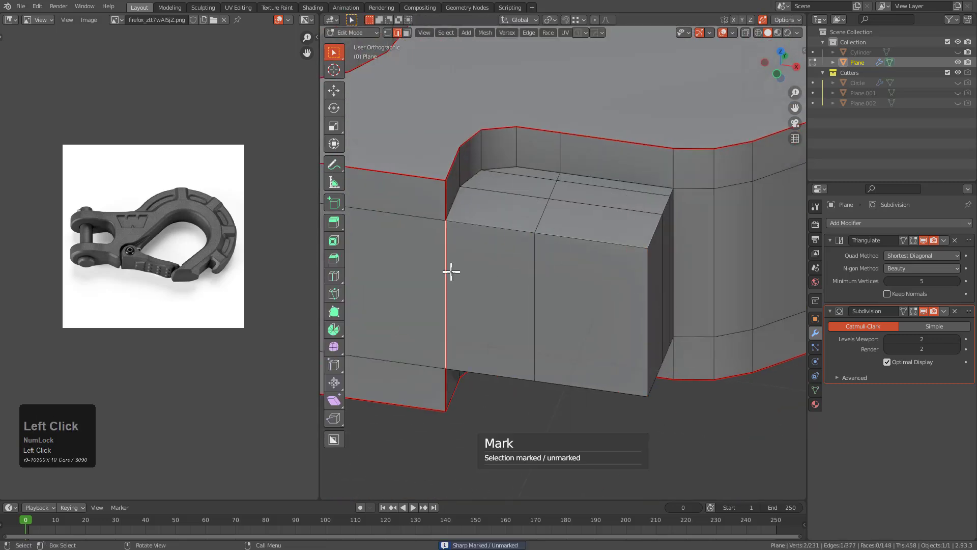
pyautogui.keyDown('shift'); pyautogui.click(452, 272); pyautogui.keyUp('shift')
pyautogui.press('q')
pyautogui.click(522, 258)
# Examine the smoothed block in Object Mode and compare it with the latch pivot area in the reference photo
pyautogui.scroll(-4, 561, 271)
pyautogui.press('Tab')
pyautogui.moveTo(561, 270); pyautogui.dragTo(602, 305, button='middle')
pyautogui.keyDown('shift'); pyautogui.scroll(-1, 602, 305); pyautogui.keyUp('shift')
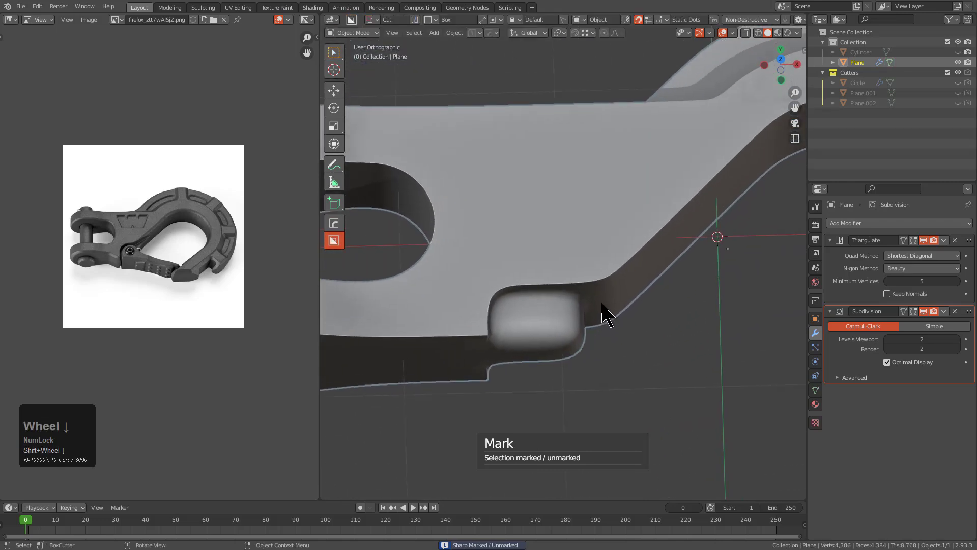
pyautogui.scroll(8, 234, 293)
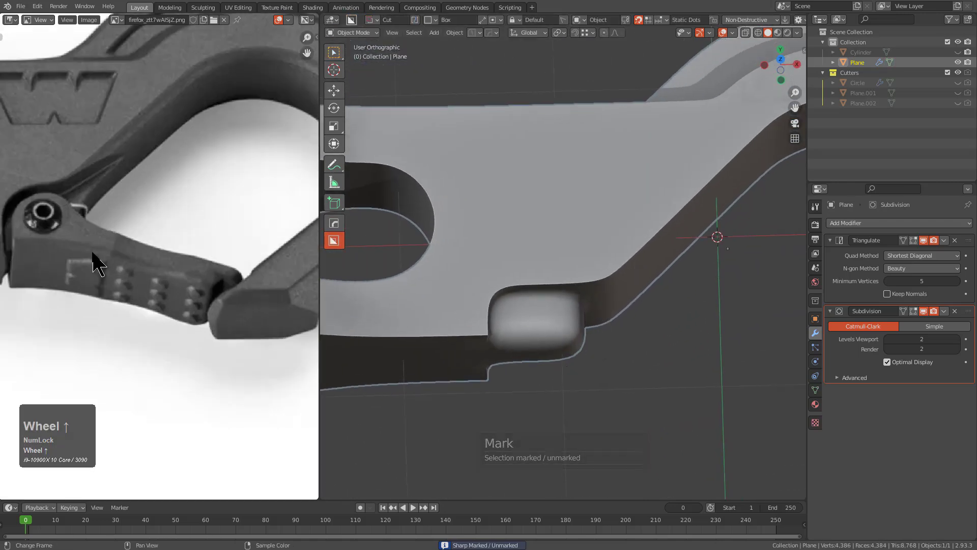
pyautogui.moveTo(167, 281); pyautogui.dragTo(147, 269, button='middle')
pyautogui.scroll(2, 214, 296)
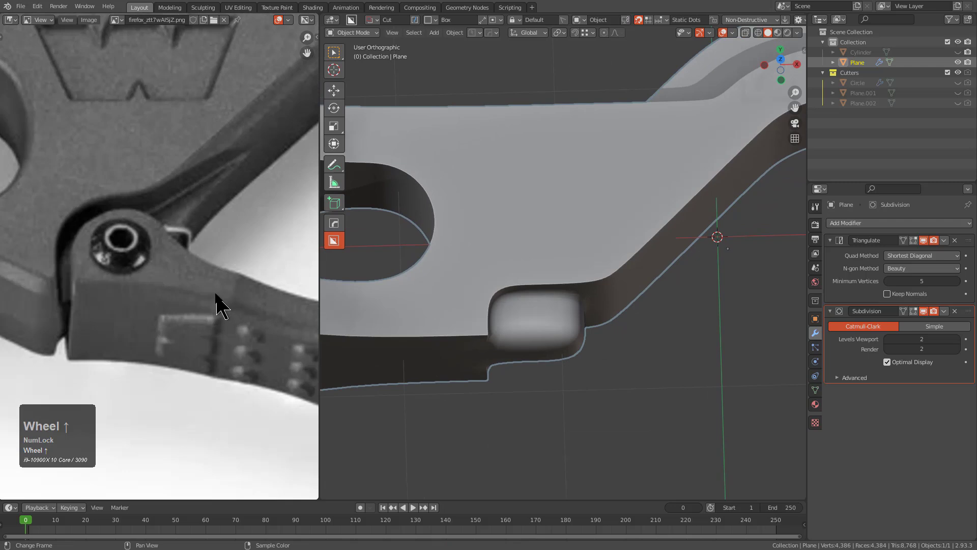
pyautogui.moveTo(216, 287); pyautogui.dragTo(219, 294, button='middle')
# Extrude the two faces at the block's free end farther along X
pyautogui.moveTo(521, 371); pyautogui.dragTo(486, 364, button='middle')
pyautogui.press('Tab')
pyautogui.scroll(4, 560, 336)
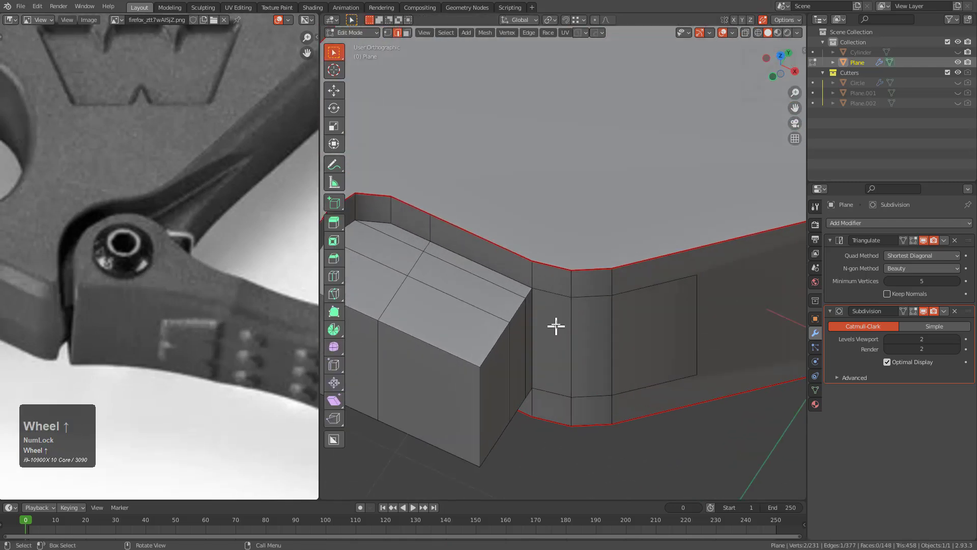
pyautogui.keyDown('shift'); pyautogui.moveTo(535, 323); pyautogui.dragTo(554, 286, button='middle'); pyautogui.keyUp('shift')
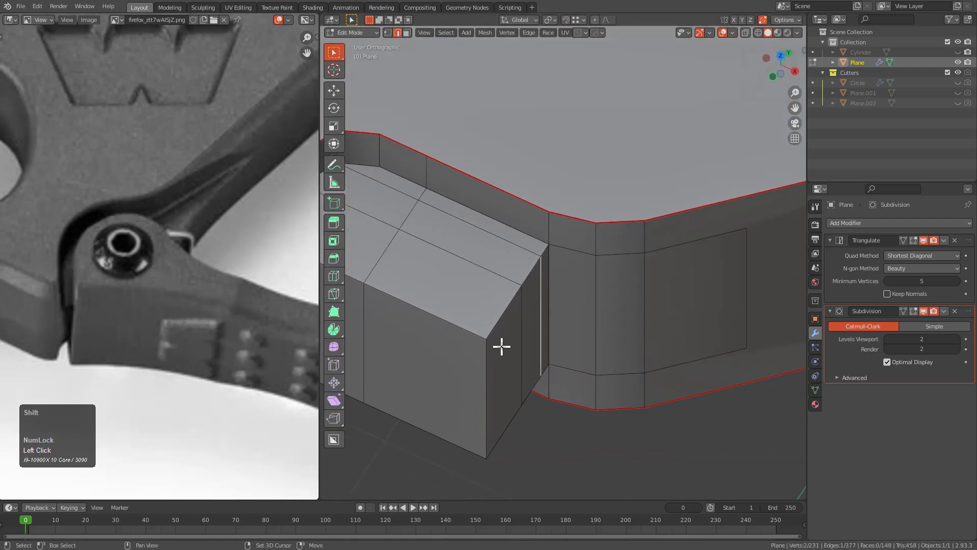
pyautogui.click(519, 325)
pyautogui.keyDown('shift'); pyautogui.click(494, 363); pyautogui.keyUp('shift')
pyautogui.click(530, 299)
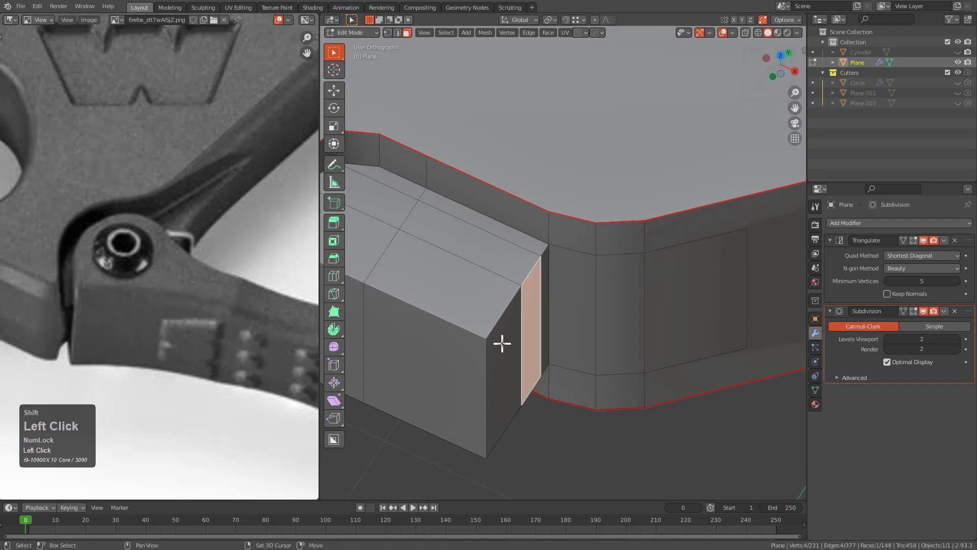
pyautogui.keyDown('shift'); pyautogui.click(503, 340); pyautogui.keyUp('shift')
pyautogui.press('e')
pyautogui.press('x')
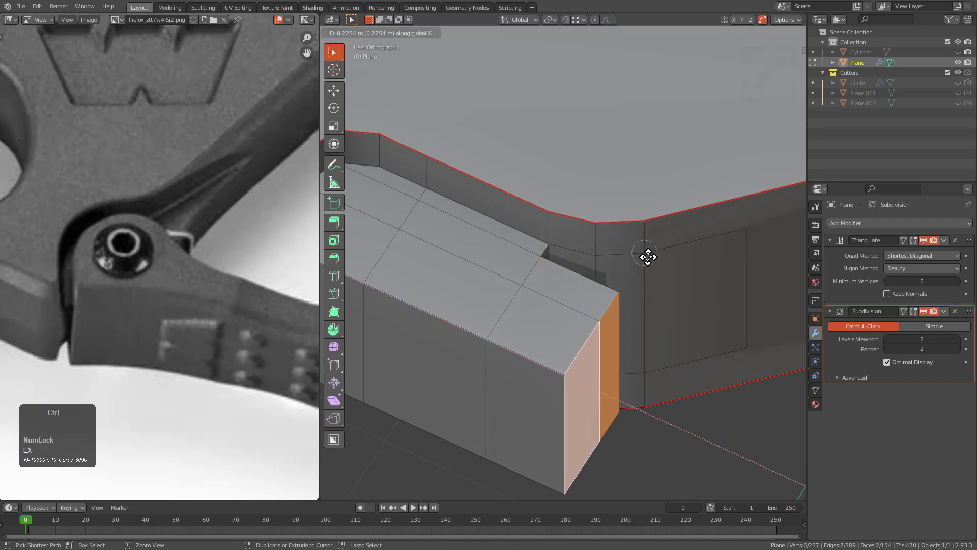
pyautogui.keyDown('ctrl'); pyautogui.click(625, 297); pyautogui.keyUp('ctrl')
# Add a centred loop cut around the block's new end segment and slide its front vertical edge back toward the previous segment
pyautogui.moveTo(624, 354); pyautogui.dragTo(593, 333, button='middle')
pyautogui.hotkey('ctrl', 'r')
pyautogui.click(594, 274)
pyautogui.rightClick(595, 274)
pyautogui.scroll(1, 593, 334)
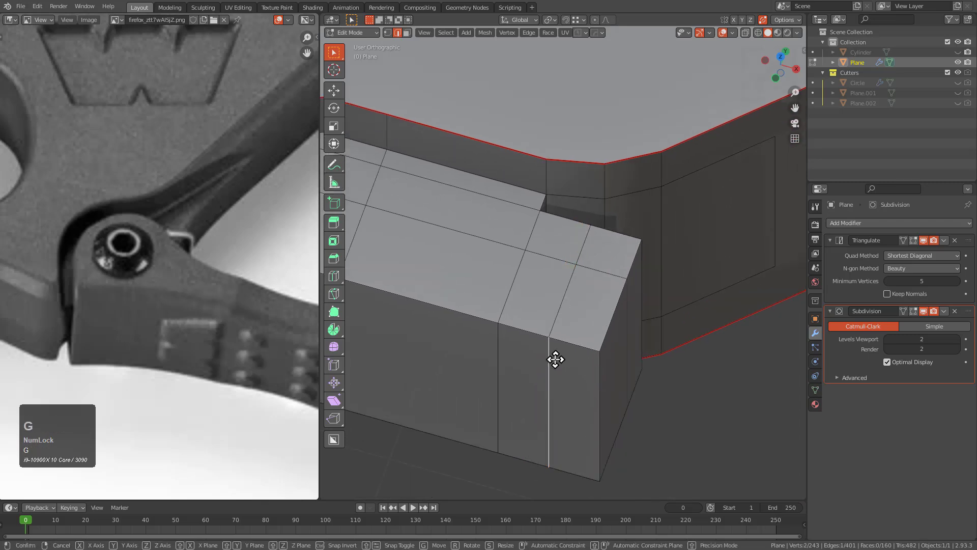
pyautogui.press('g')
pyautogui.press('g')
pyautogui.click(509, 346)
# Slide the block's outer vertical corner edge back along the front to form an angled end
pyautogui.keyDown('alt'); pyautogui.click(596, 388); pyautogui.keyUp('alt')
pyautogui.press('g')
pyautogui.press('g')
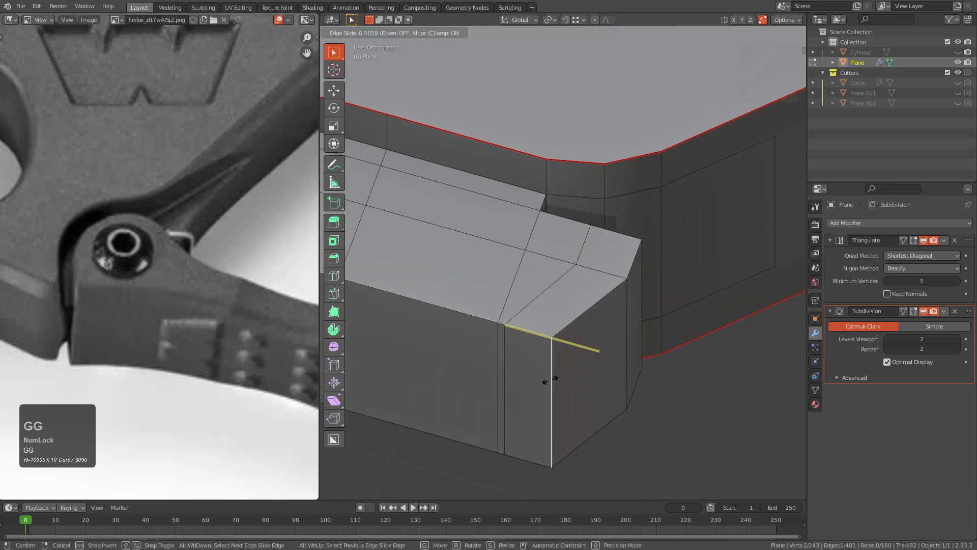
pyautogui.click(523, 371)
pyautogui.moveTo(569, 358); pyautogui.dragTo(551, 360, button='middle')
pyautogui.scroll(1, 568, 336)
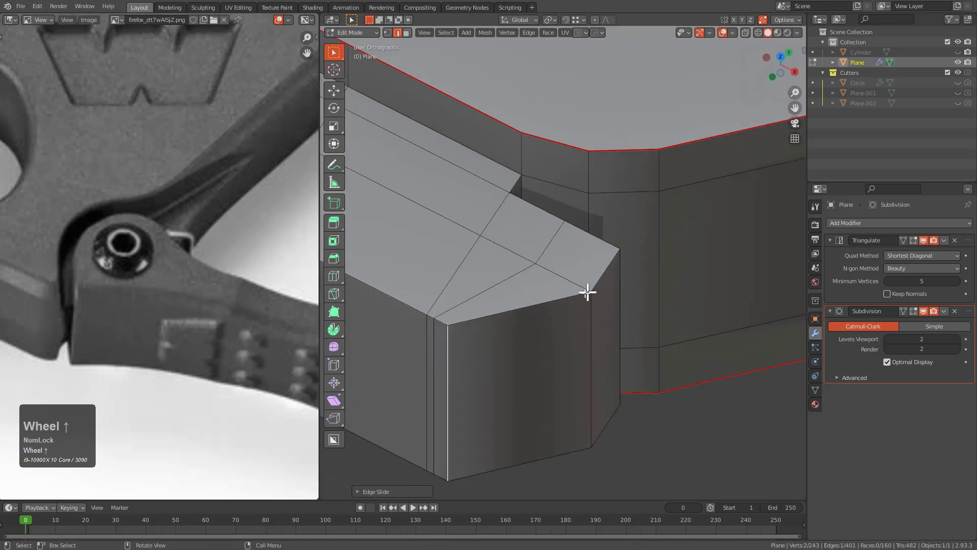
# Delete the faces enclosed between the block's new end segment and the hook's curved wall
pyautogui.moveTo(605, 262); pyautogui.dragTo(585, 270, button='middle')
pyautogui.press('3')
pyautogui.click(586, 270)
pyautogui.hotkey('alt', 'z')
pyautogui.hotkey('alt', 'z')
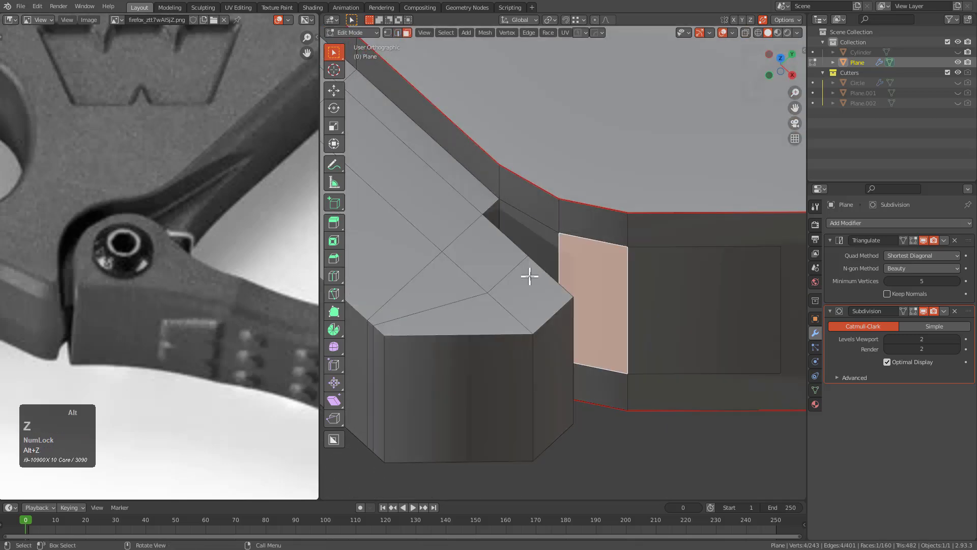
pyautogui.keyDown('shift'); pyautogui.click(539, 250); pyautogui.keyUp('shift')
pyautogui.moveTo(535, 305); pyautogui.dragTo(451, 279, button='middle')
pyautogui.keyDown('shift'); pyautogui.moveTo(450, 279); pyautogui.dragTo(511, 320, button='middle'); pyautogui.keyUp('shift')
pyautogui.keyDown('shift'); pyautogui.click(496, 234); pyautogui.keyUp('shift')
pyautogui.moveTo(480, 247); pyautogui.dragTo(536, 160, button='middle')
pyautogui.press('x')
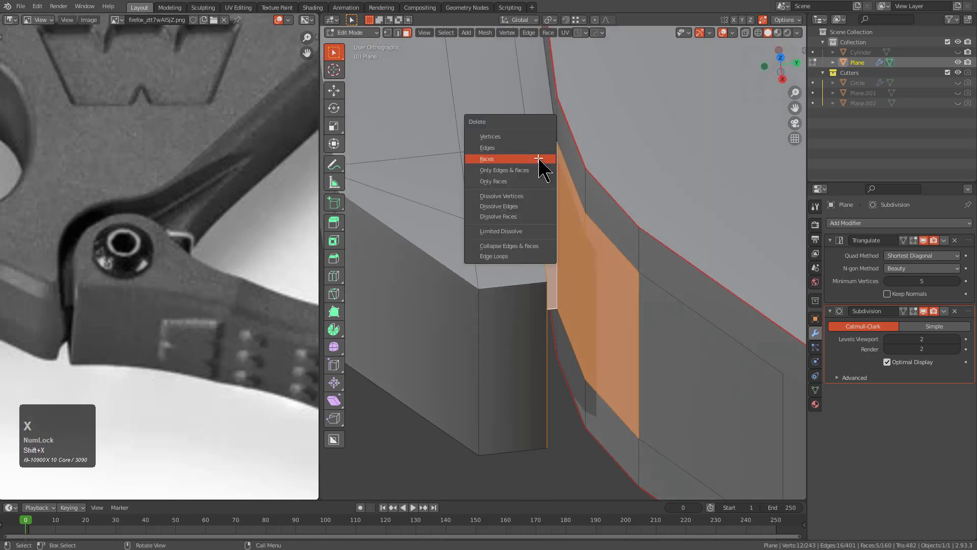
pyautogui.click(539, 175)
# Fill the gaps joining the block's new end segment to the hook wall and check the smoothed result
pyautogui.moveTo(550, 259); pyautogui.dragTo(589, 262, button='middle')
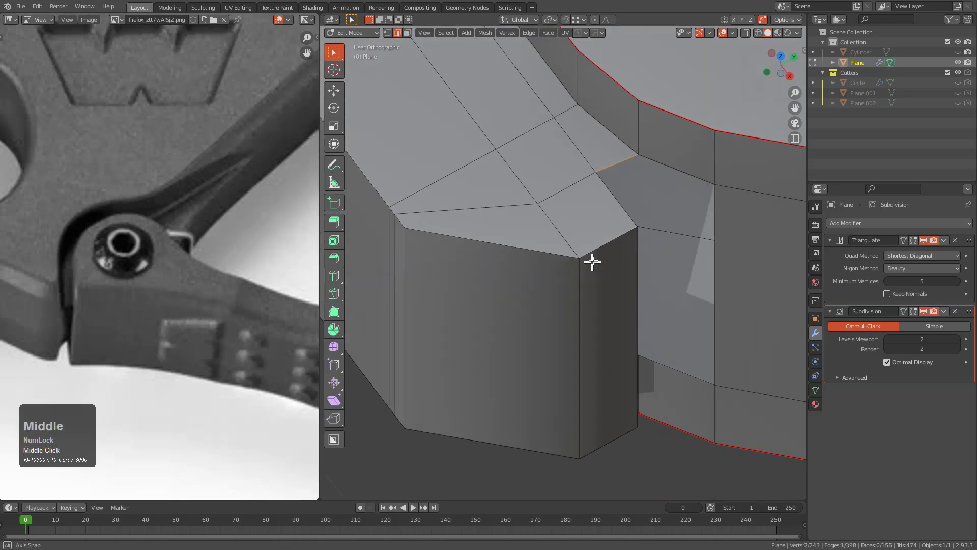
pyautogui.scroll(-1, 631, 257)
pyautogui.press('f')
pyautogui.moveTo(635, 295); pyautogui.dragTo(665, 205, button='middle')
pyautogui.press('Tab')
pyautogui.moveTo(627, 260)
pyautogui.mouseDown(button='middle')
pyautogui.moveTo(623, 305)
pyautogui.moveTo(563, 290)
pyautogui.moveTo(615, 265)
pyautogui.mouseUp(button='middle')
pyautogui.press('Tab')
# Slide the block's front vertical edge loop away from the angled corner to widen the edge spacing
pyautogui.scroll(3, 561, 286)
pyautogui.scroll(1, 561, 286)
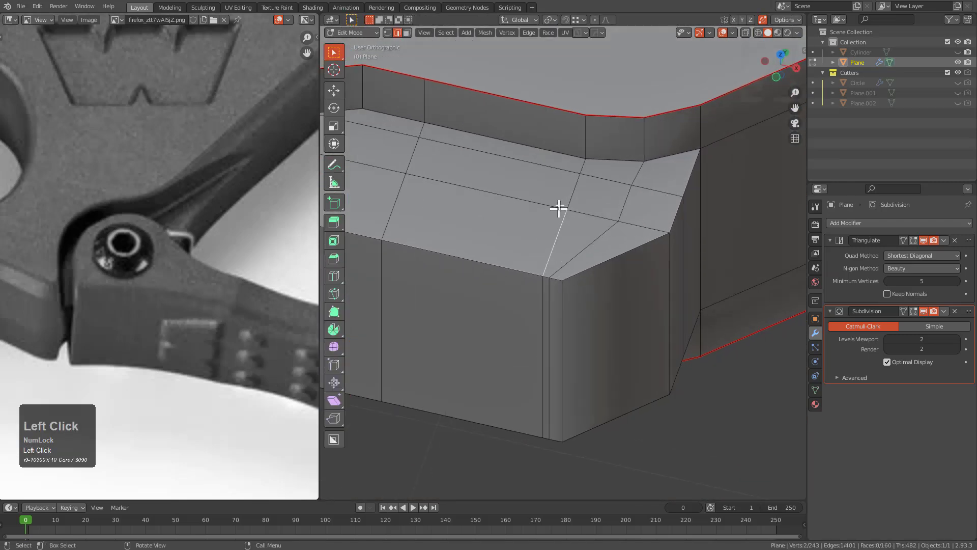
pyautogui.press('g')
pyautogui.press('g')
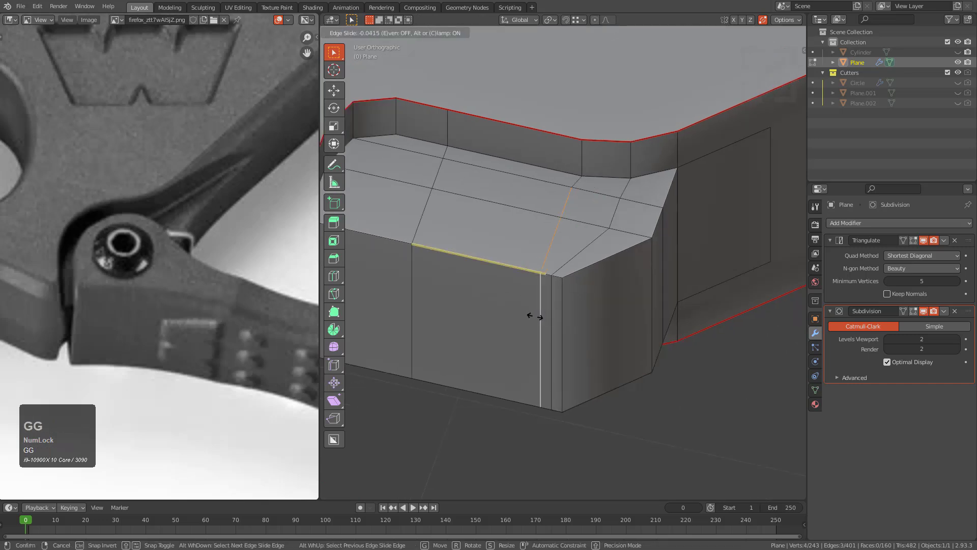
pyautogui.click(539, 279)
pyautogui.press('g')
pyautogui.press('g')
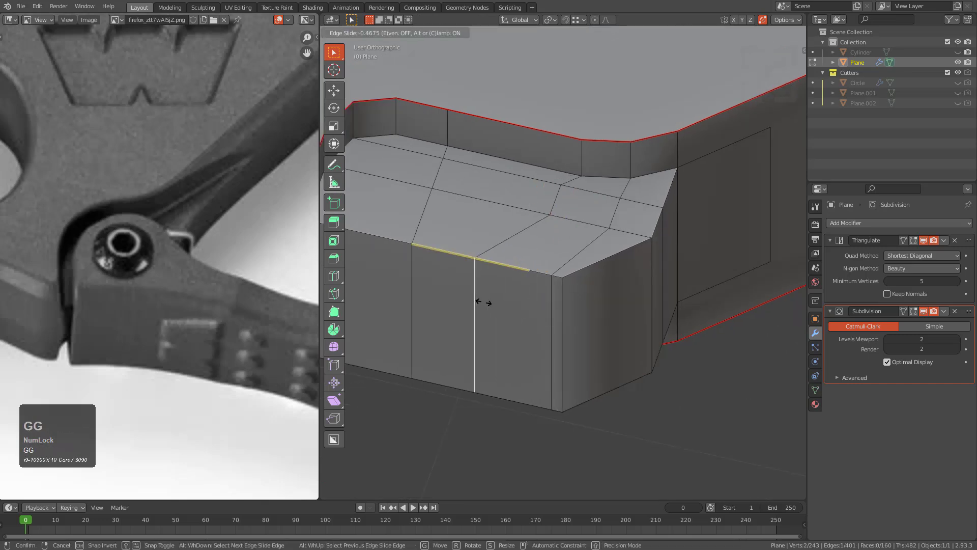
pyautogui.click(509, 261)
# Slide the two vertices where that edge loop crosses the block's upper surface to even out their spacing
pyautogui.press('1')
pyautogui.click(541, 212)
pyautogui.press('g')
pyautogui.press('g')
pyautogui.click(523, 208)
pyautogui.click(561, 178)
pyautogui.press('g')
pyautogui.press('g')
pyautogui.click(562, 177)
# Slide the two upper-surface vertices of the loop nearest the angled end along their edges, away from that end
pyautogui.moveTo(634, 214); pyautogui.dragTo(609, 246, button='middle')
pyautogui.scroll(2, 635, 255)
pyautogui.keyDown('shift'); pyautogui.click(617, 212); pyautogui.keyUp('shift')
pyautogui.press('g')
pyautogui.press('g')
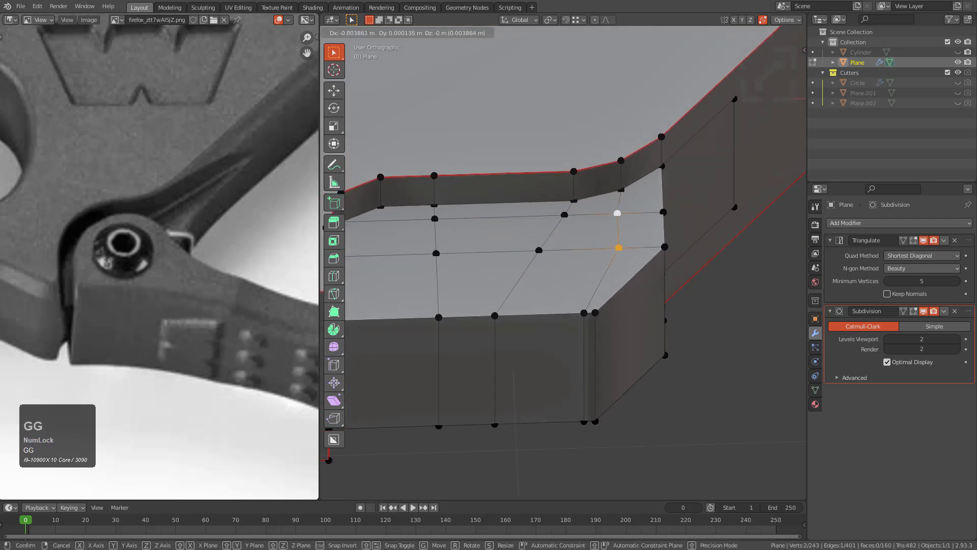
pyautogui.click(606, 213)
pyautogui.press('g')
pyautogui.rightClick(597, 237)
pyautogui.keyDown('shift'); pyautogui.click(598, 248); pyautogui.keyUp('shift')
pyautogui.press('g')
pyautogui.press('g')
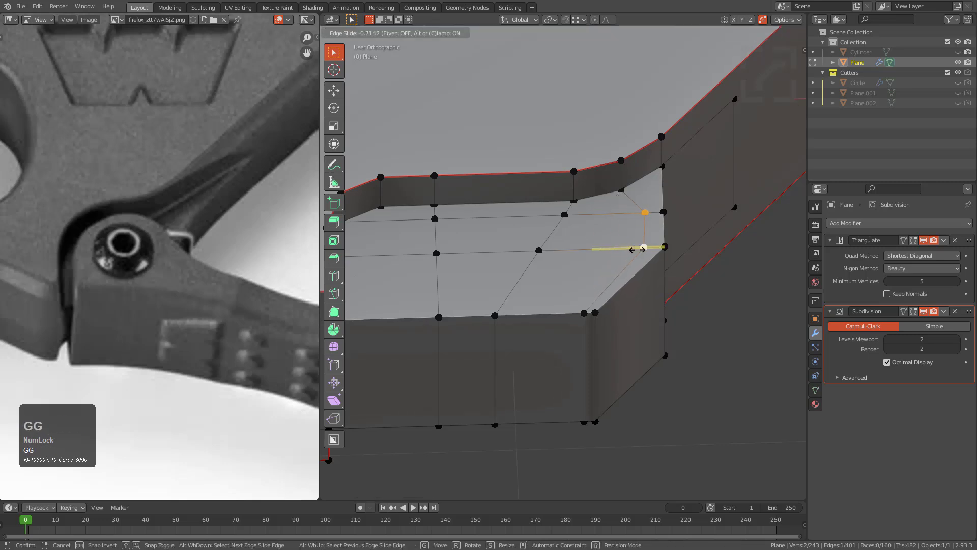
pyautogui.click(592, 272)
# Slide the front edge beside the angled corner away from it and adjust the adjoining upper-surface vertex
pyautogui.press('g')
pyautogui.press('g')
pyautogui.click(556, 336)
pyautogui.press('1')
pyautogui.click(585, 250)
pyautogui.press('g')
pyautogui.press('g')
pyautogui.click(580, 251)
# Select the edge path along the block's upper front outline, from the notch corner around the angled end
pyautogui.moveTo(579, 246); pyautogui.dragTo(519, 236, button='middle')
pyautogui.keyDown('shift'); pyautogui.scroll(3, 541, 285); pyautogui.keyUp('shift')
pyautogui.press('2')
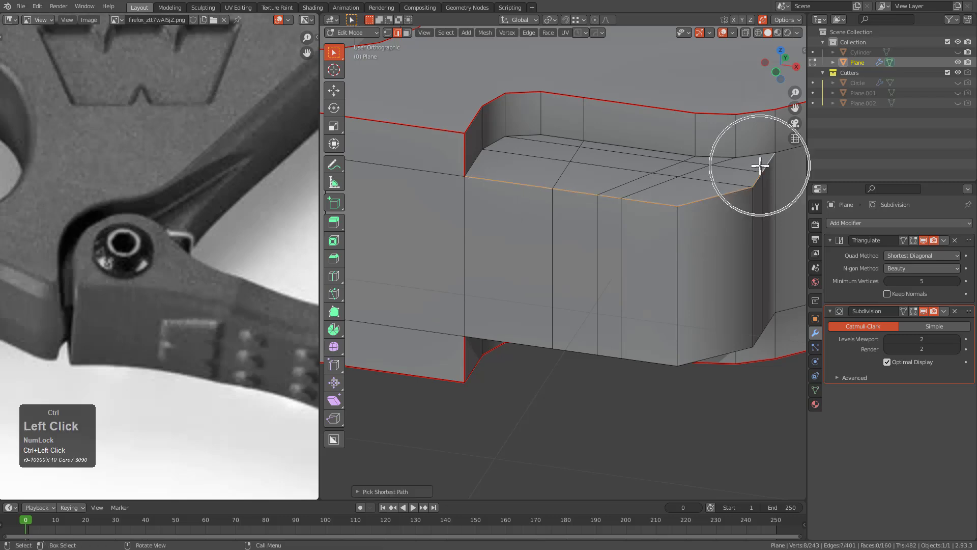
# Mark the outer upper edges of the recessed tab as sharp and inspect the smoothed shape
pyautogui.press('q')
pyautogui.click(761, 167)
pyautogui.press('Tab')
pyautogui.moveTo(727, 212); pyautogui.dragTo(677, 207, button='middle')
pyautogui.press('Tab')
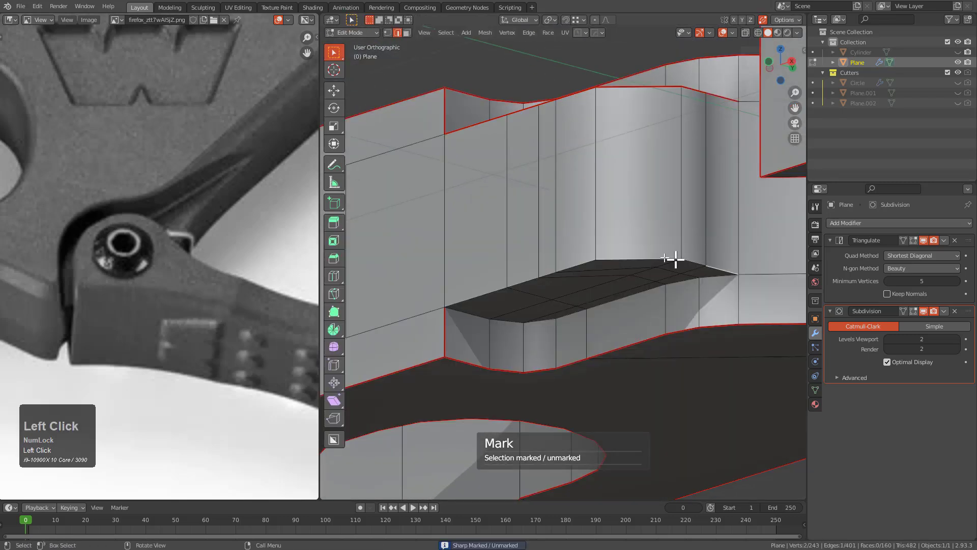
# Mark the matching path of outer edges on the tab's underside as sharp
pyautogui.keyDown('ctrl'); pyautogui.click(476, 290); pyautogui.keyUp('ctrl')
pyautogui.press('q')
pyautogui.click(583, 234)
pyautogui.press('Tab')
pyautogui.moveTo(583, 234); pyautogui.dragTo(695, 263, button='middle')
pyautogui.press('Tab')
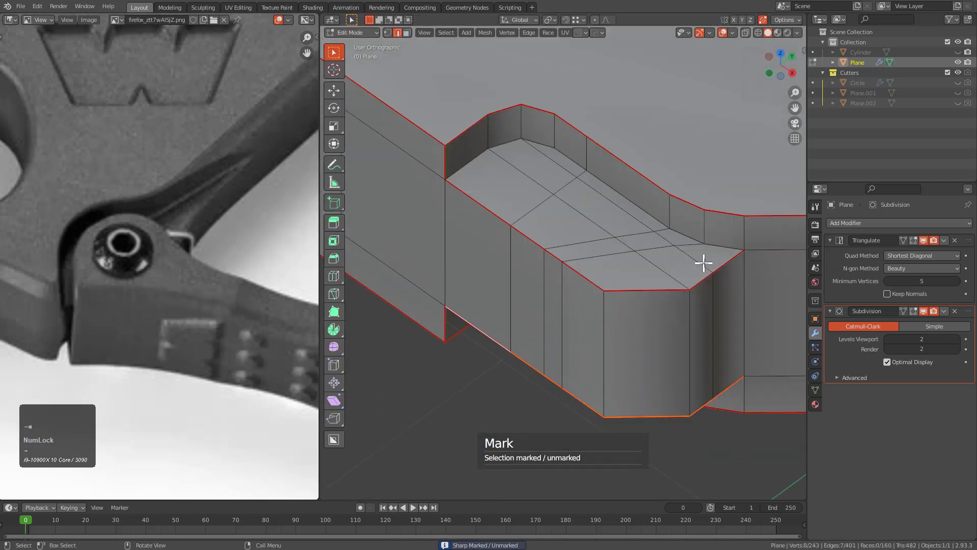
# Mark the vertical edge where the tab meets the arm's inner wall as sharp
pyautogui.press('q')
pyautogui.click(748, 272)
pyautogui.press('Tab')
# Review the Sharp Options in the HOps Helper
pyautogui.hotkey('ctrl', '`')
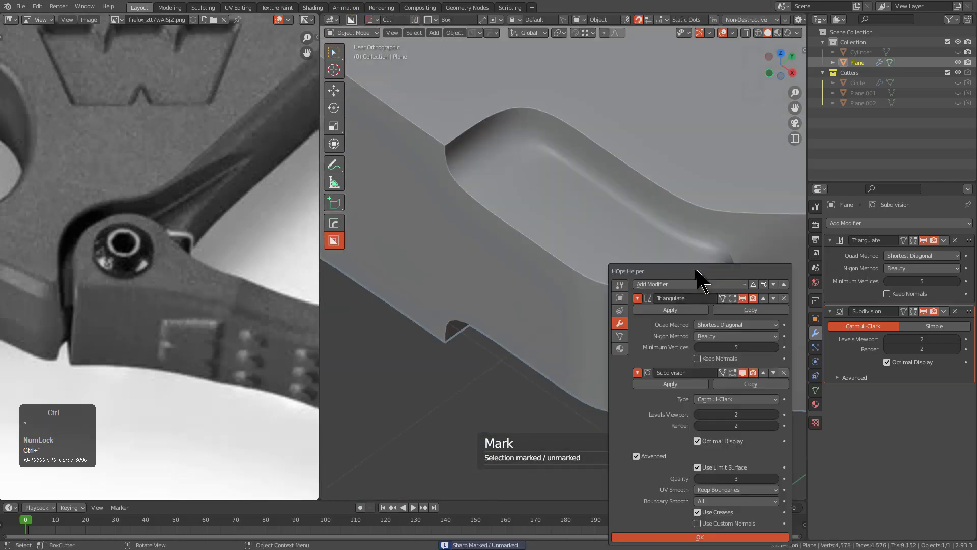
pyautogui.click(621, 286)
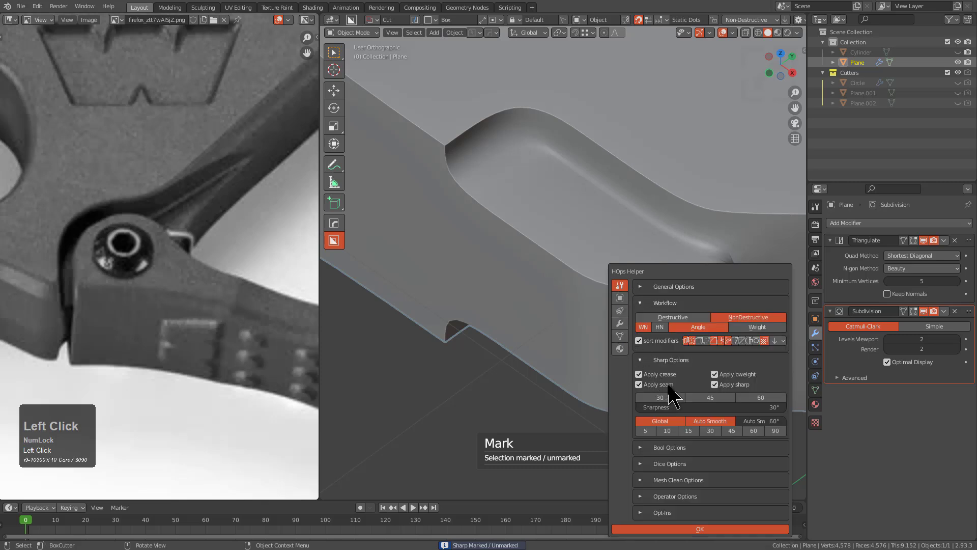
pyautogui.press('Escape')
pyautogui.press('Tab')
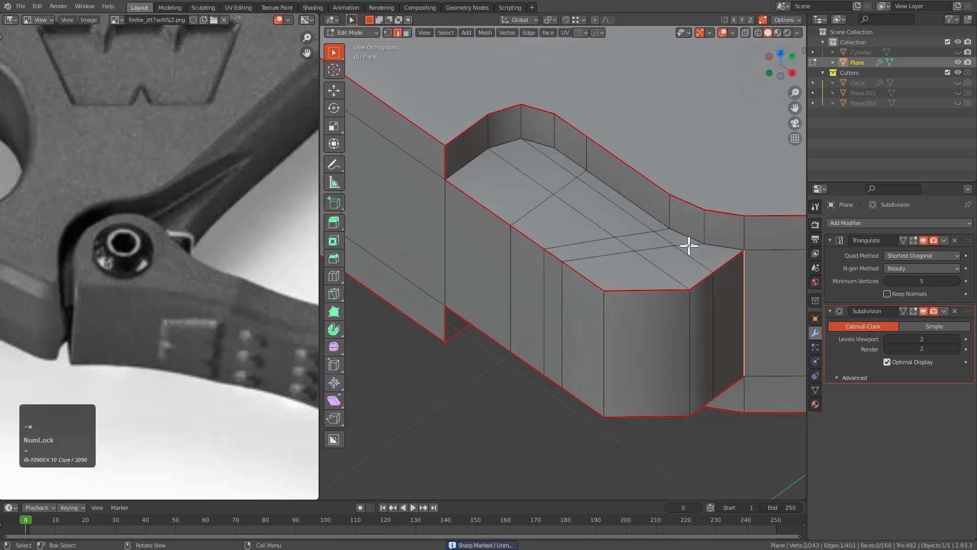
# Mark the inner edges where the recess floor meets its wall as sharp
pyautogui.press('q')
pyautogui.click(472, 175)
pyautogui.press('Tab')
pyautogui.scroll(5, 574, 277)
pyautogui.moveTo(573, 277); pyautogui.dragTo(600, 322, button='middle')
pyautogui.scroll(-5, 548, 268)
pyautogui.keyDown('alt'); pyautogui.moveTo(514, 290); pyautogui.dragTo(559, 244, button='middle'); pyautogui.keyUp('alt')
pyautogui.scroll(-3, 555, 365)
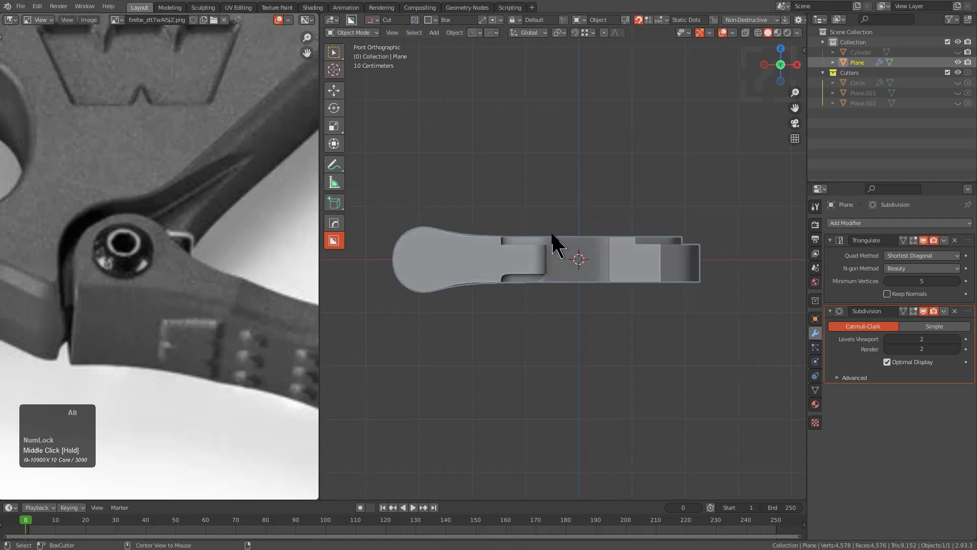
# Mirror the body across Z in Bisect&Modifier mode and place the mirror modifier first in the stack
pyautogui.press('Tab')
pyautogui.scroll(3, 568, 254)
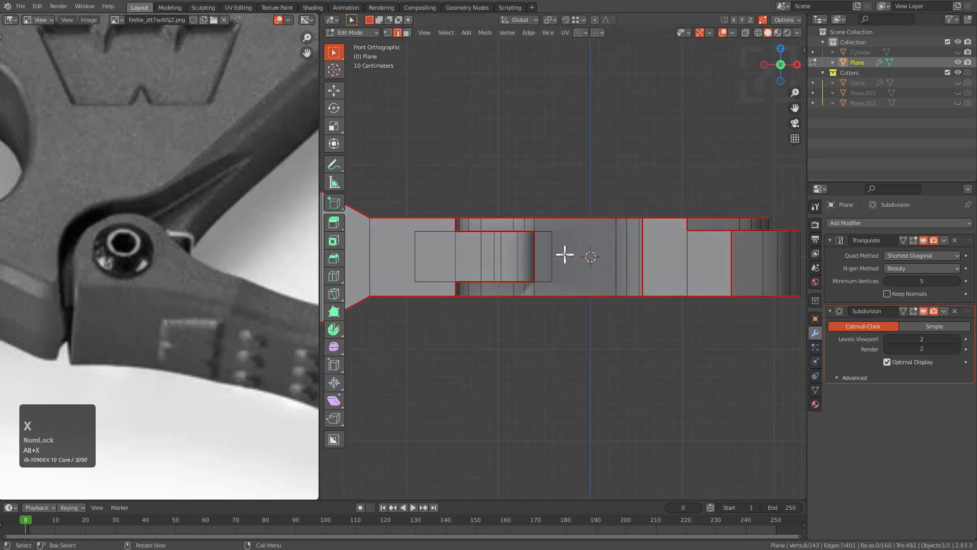
pyautogui.hotkey('alt', 'x')
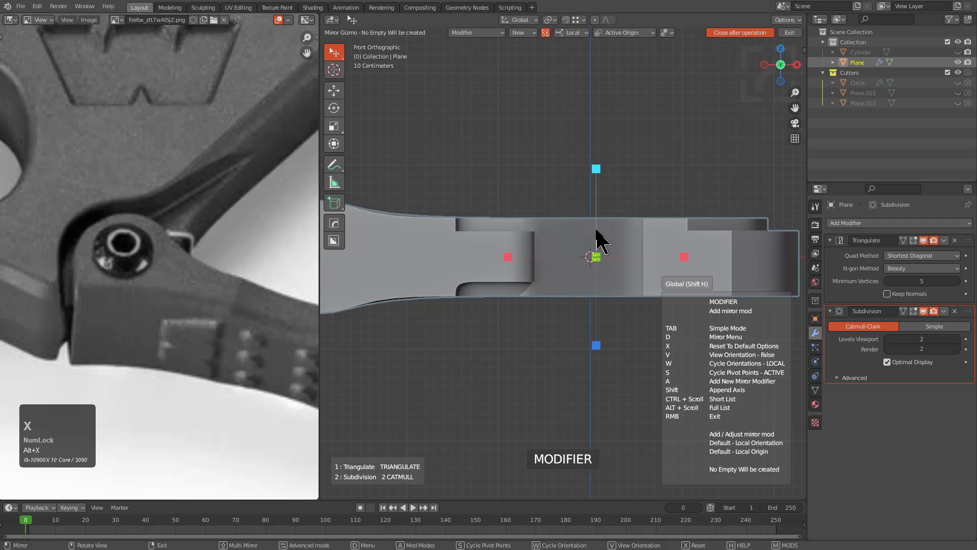
pyautogui.press('d')
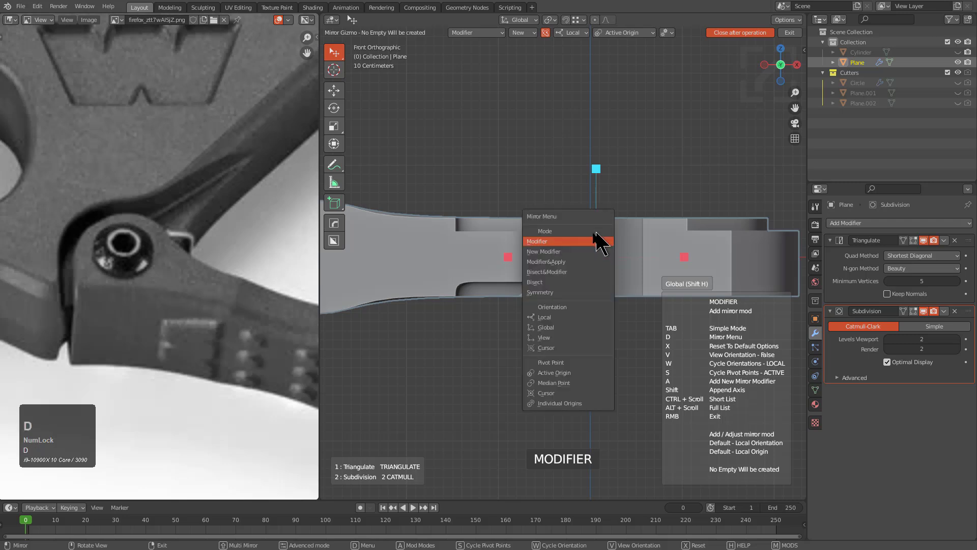
pyautogui.click(564, 272)
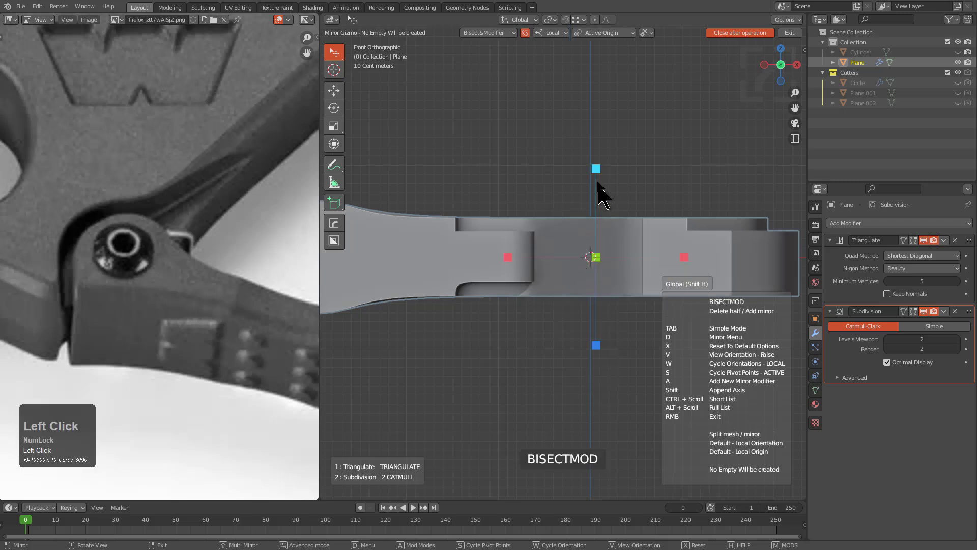
pyautogui.click(596, 168)
pyautogui.moveTo(969, 392); pyautogui.dragTo(872, 245)
pyautogui.click(836, 241)
# Shift the two vertical edges at the tab's outer end inward along X
pyautogui.moveTo(713, 242); pyautogui.dragTo(630, 315, button='middle')
pyautogui.press('Tab')
pyautogui.scroll(4, 617, 312)
pyautogui.scroll(1, 617, 312)
pyautogui.scroll(-1, 620, 325)
pyautogui.moveTo(647, 322); pyautogui.dragTo(708, 315, button='middle')
pyautogui.scroll(3, 652, 259)
pyautogui.keyDown('shift'); pyautogui.click(686, 252); pyautogui.keyUp('shift')
pyautogui.press('g')
pyautogui.press('x')
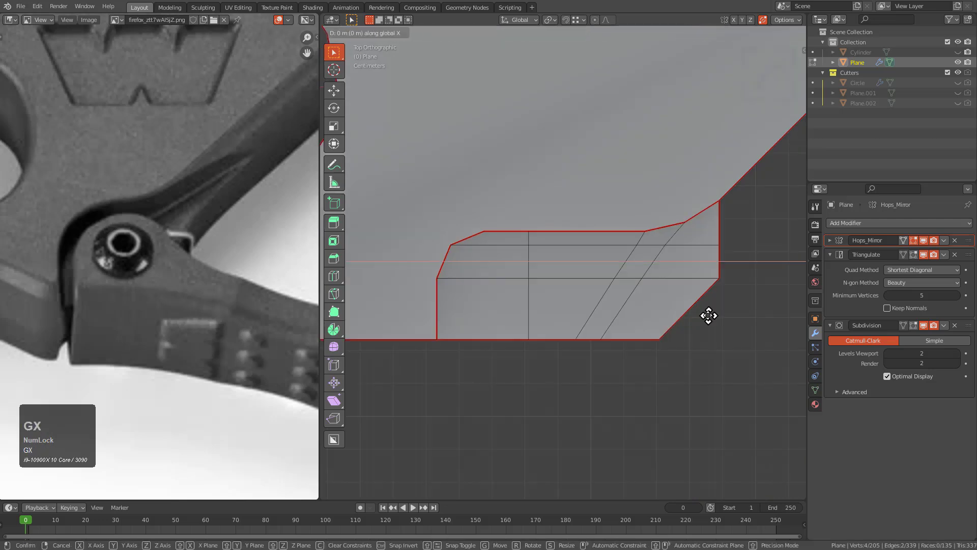
pyautogui.click(682, 312)
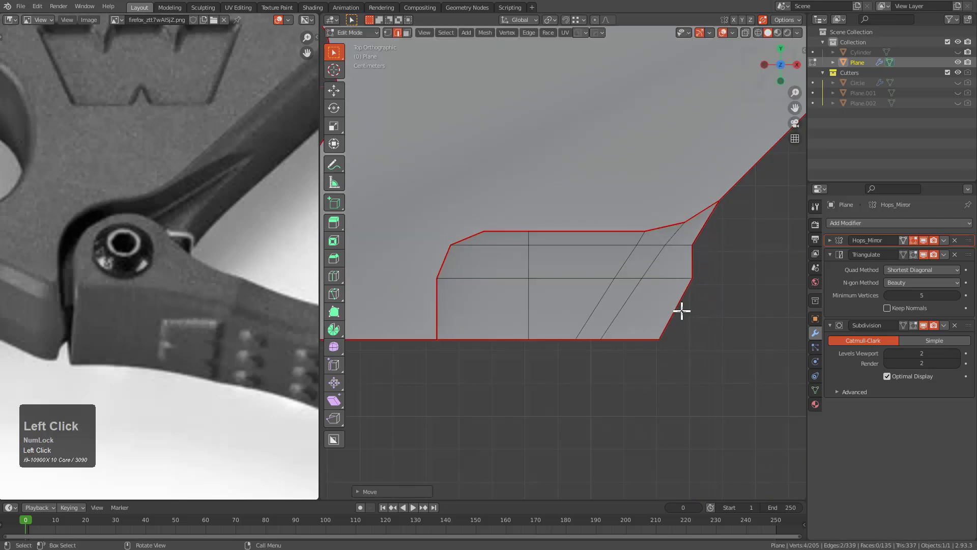
pyautogui.scroll(1, 697, 303)
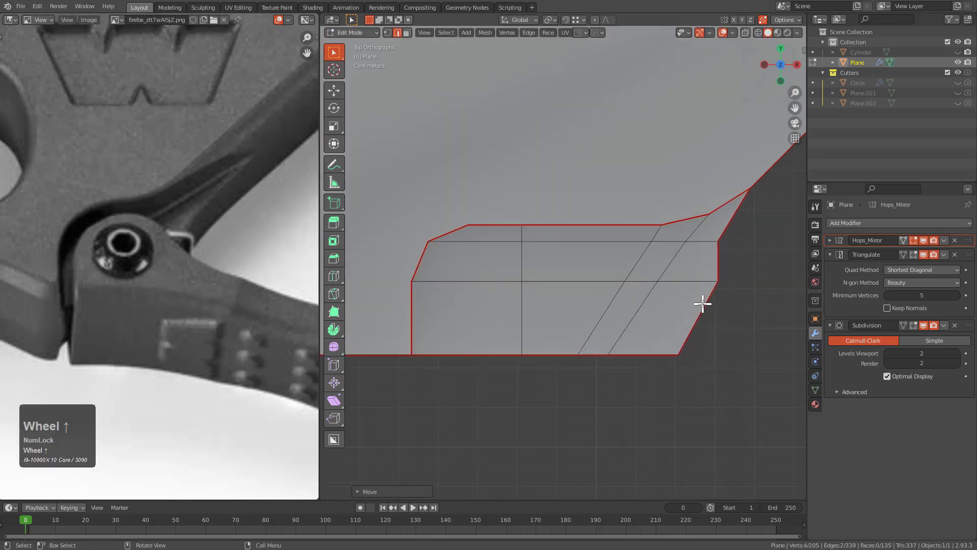
pyautogui.press('g')
pyautogui.press('x')
pyautogui.click(694, 300)
pyautogui.moveTo(694, 301); pyautogui.dragTo(672, 280, button='middle')
# Move the lower end edge and the tab's corner edge inward along X to slope the outer end
pyautogui.click(680, 322)
pyautogui.moveTo(680, 321); pyautogui.dragTo(675, 352, button='middle')
pyautogui.press('g')
pyautogui.press('x')
pyautogui.click(677, 341)
pyautogui.press('g')
pyautogui.press('x')
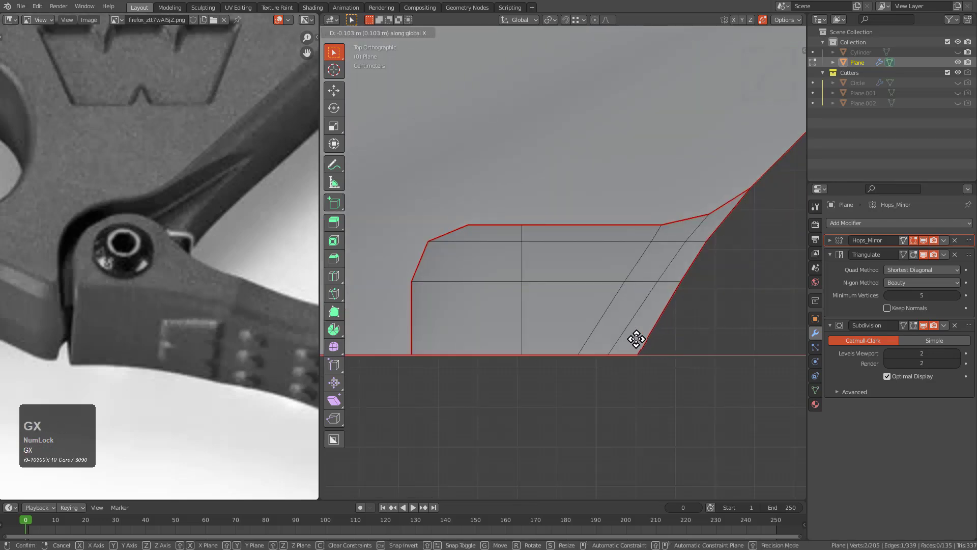
pyautogui.moveTo(663, 342); pyautogui.dragTo(637, 288, button='middle')
# Slide the tab's corner edge back outward along the front so the outer end curves
pyautogui.press('g')
pyautogui.press('g')
pyautogui.click(682, 290)
pyautogui.press('g')
pyautogui.press('g')
pyautogui.click(670, 283)
pyautogui.press('Tab')
pyautogui.moveTo(670, 284); pyautogui.dragTo(590, 297, button='middle')
pyautogui.press('Tab')
# With X-ray on, move the first inner column of vertices along X toward the tab's outer end
pyautogui.scroll(2, 582, 296)
pyautogui.scroll(2, 631, 234)
pyautogui.hotkey('alt', 'z')
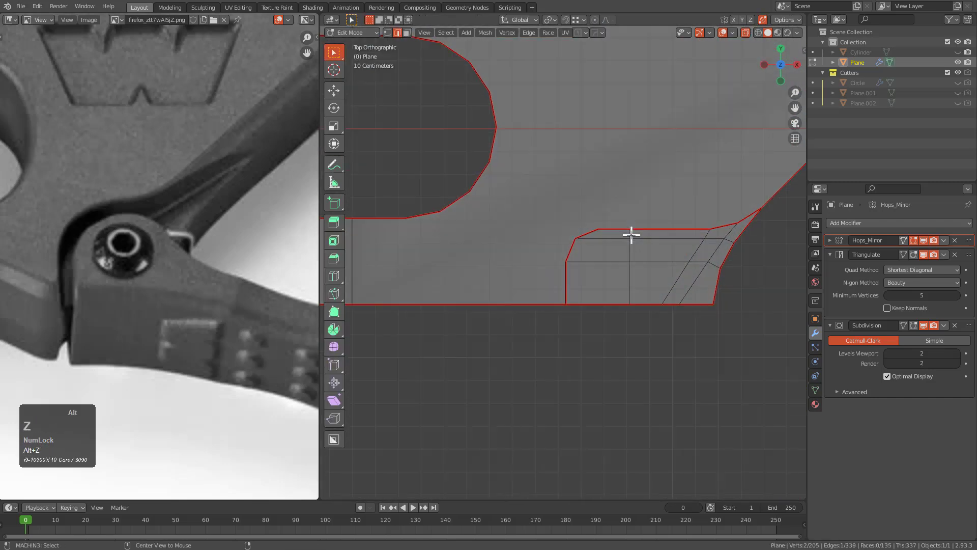
pyautogui.scroll(1, 642, 231)
pyautogui.press('1')
pyautogui.moveTo(658, 283); pyautogui.dragTo(687, 294, button='middle')
pyautogui.press('g')
pyautogui.press('x')
pyautogui.click(722, 302)
# Move the front edges of the other two inner columns along X toward the tab's outer corner
pyautogui.press('2')
pyautogui.click(725, 306)
pyautogui.press('g')
pyautogui.press('x')
pyautogui.click(762, 306)
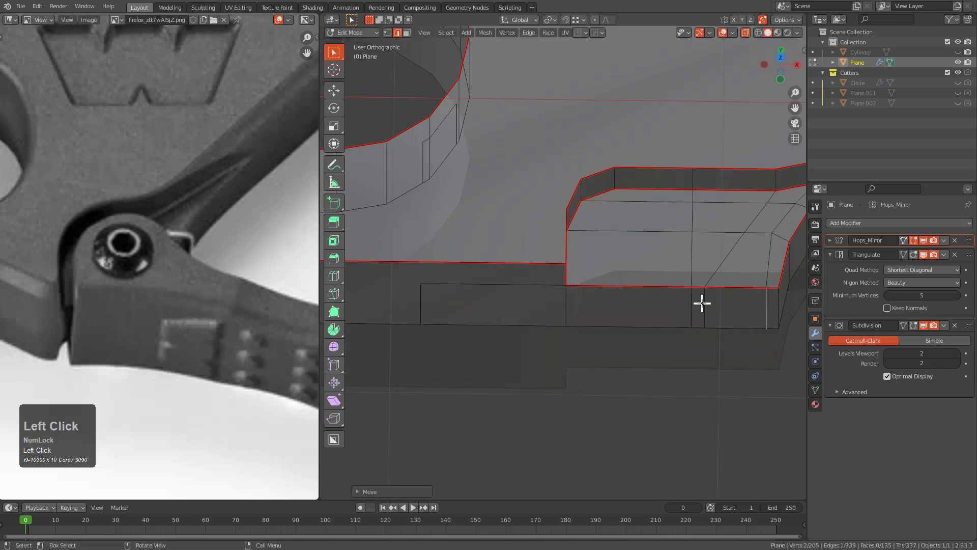
pyautogui.click(702, 303)
pyautogui.press('g')
pyautogui.press('x')
pyautogui.click(751, 304)
pyautogui.press('1')
pyautogui.press('g')
pyautogui.press('g')
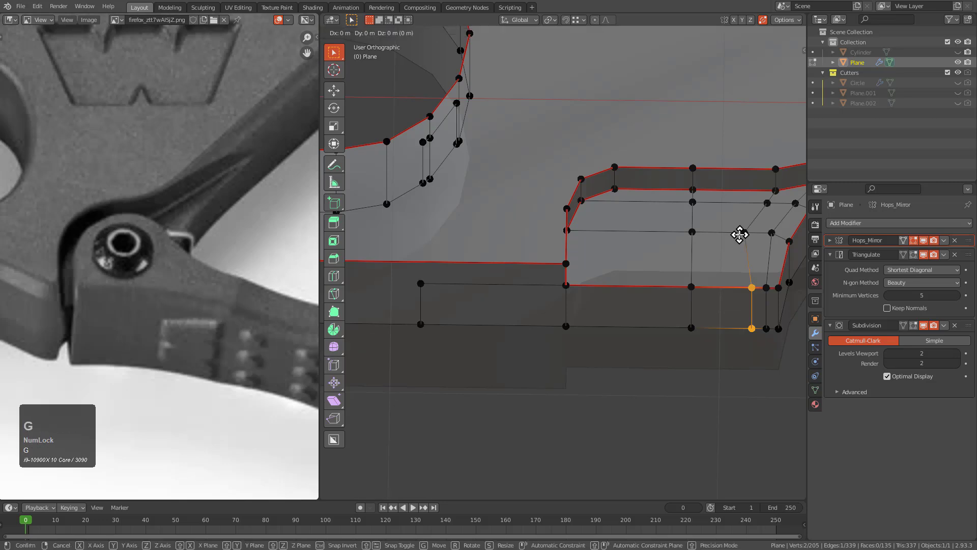
pyautogui.click(752, 236)
pyautogui.hotkey('ctrl', 'z')
# Slide the second column's floor vertex toward the outer end to follow the curved edge flow
pyautogui.click(745, 236)
pyautogui.press('g')
pyautogui.press('g')
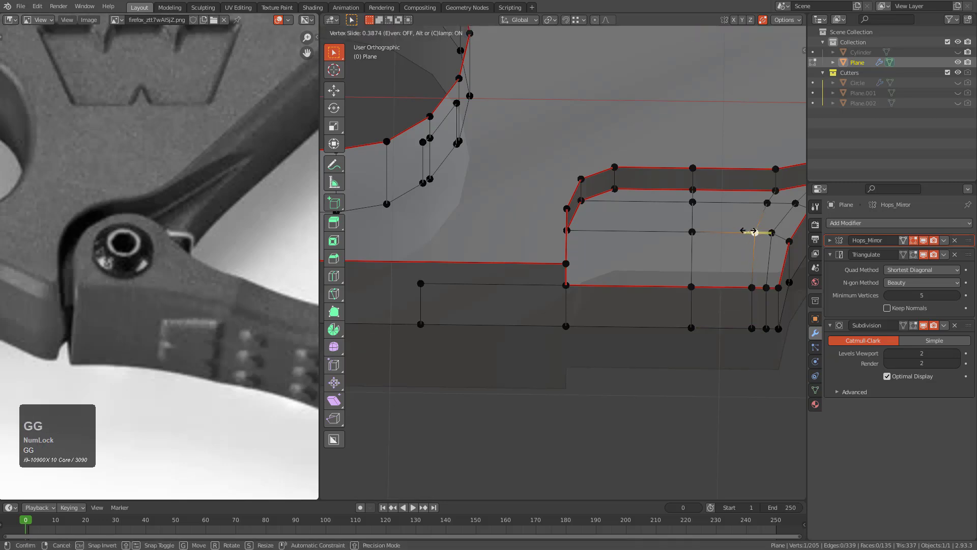
pyautogui.click(755, 233)
# Move the first inner edge column farther along X toward the outer end
pyautogui.press('2')
pyautogui.press('g')
pyautogui.press('x')
pyautogui.click(687, 229)
pyautogui.moveTo(687, 229); pyautogui.dragTo(656, 306, button='middle')
# Shorten the recess by moving all vertices of its closed end along X toward the outer end
pyautogui.press('1')
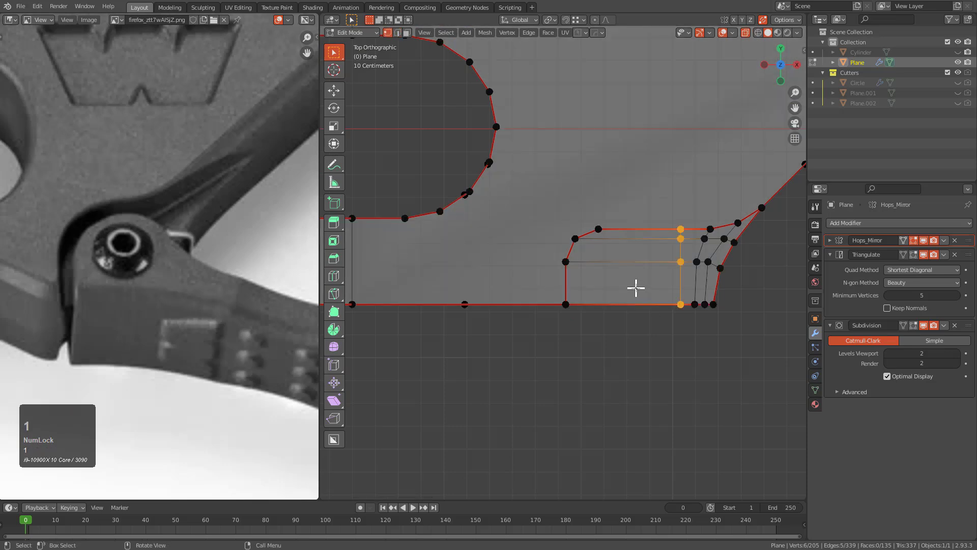
pyautogui.moveTo(620, 316); pyautogui.dragTo(621, 316)
pyautogui.press('g')
pyautogui.press('x')
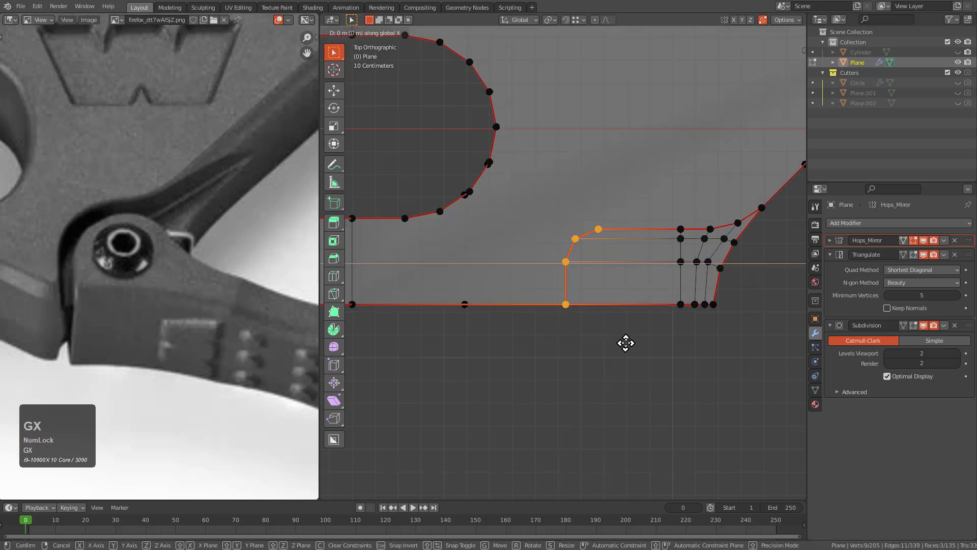
pyautogui.click(689, 340)
pyautogui.hotkey('alt', 'z')
pyautogui.scroll(-2, 709, 312)
pyautogui.keyDown('shift'); pyautogui.moveTo(696, 290); pyautogui.dragTo(620, 356, button='middle'); pyautogui.keyUp('shift')
pyautogui.press('Tab')
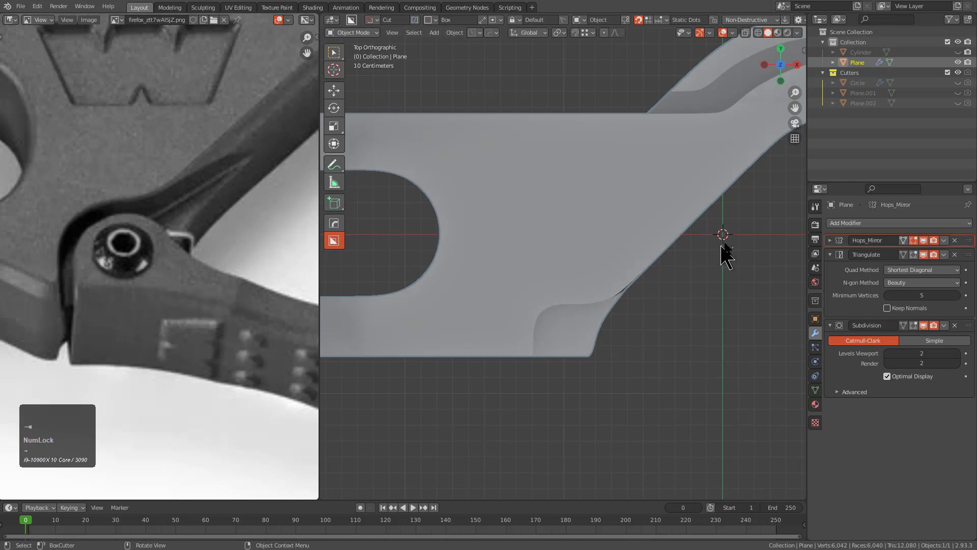
pyautogui.moveTo(622, 287); pyautogui.dragTo(509, 260, button='middle')
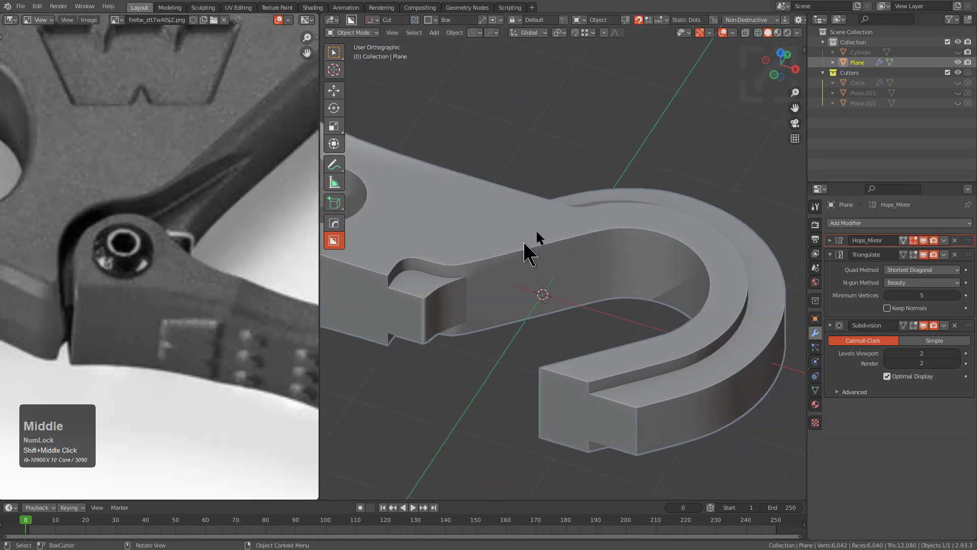
pyautogui.moveTo(602, 214); pyautogui.dragTo(471, 366, button='middle')
# Select the first inner edge column at the tab's front in edge mode
pyautogui.press('Tab')
pyautogui.scroll(8, 543, 354)
pyautogui.keyDown('shift'); pyautogui.moveTo(506, 277); pyautogui.dragTo(539, 277, button='middle'); pyautogui.keyUp('shift')
pyautogui.scroll(2, 525, 268)
pyautogui.moveTo(468, 260); pyautogui.dragTo(549, 303, button='middle')
pyautogui.scroll(-2, 623, 357)
pyautogui.moveTo(529, 305); pyautogui.dragTo(565, 246, button='middle')
pyautogui.press('2')
pyautogui.click(554, 299)
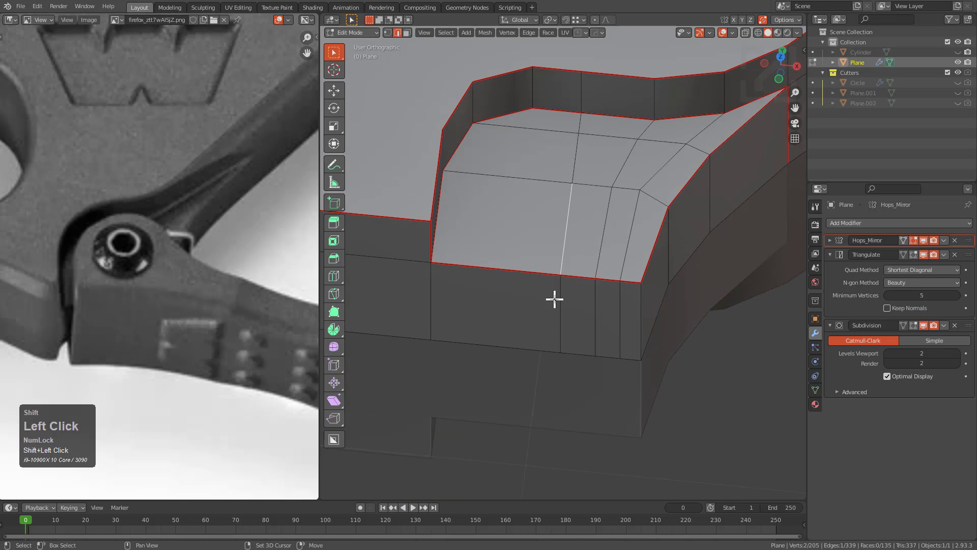
pyautogui.press('g')
pyautogui.rightClick(515, 292)
pyautogui.rightClick(519, 303)
pyautogui.press('g')
pyautogui.press('g')
pyautogui.click(600, 317)
pyautogui.hotkey('ctrl', 'z')
# Slide the first inner column's front edge and its floor vertex away from the tab's outer corner
pyautogui.press('g')
pyautogui.press('g')
pyautogui.click(572, 300)
pyautogui.press('1')
pyautogui.click(523, 179)
pyautogui.press('g')
pyautogui.press('g')
pyautogui.click(615, 189)
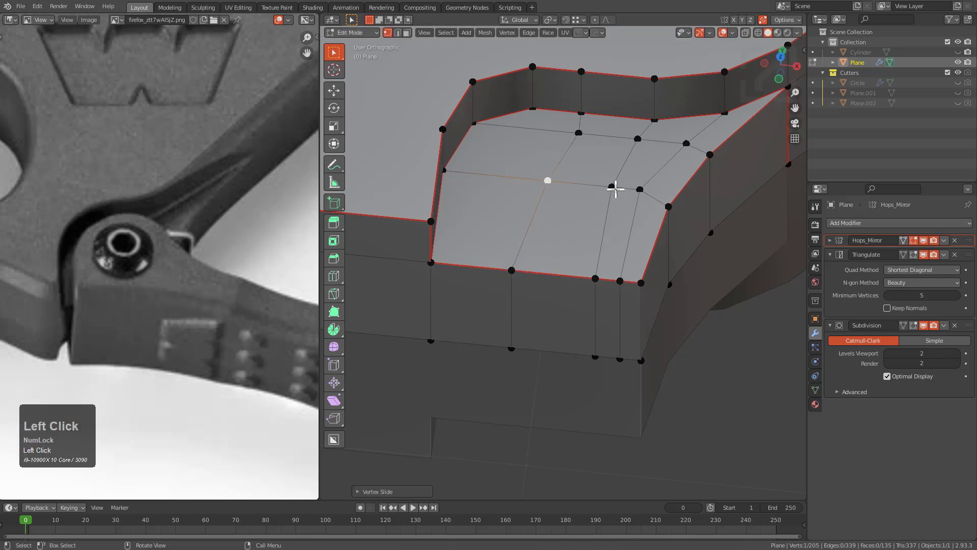
# Slide the second and third inner columns along the tab's front to spread out their spacing
pyautogui.press('g')
pyautogui.press('g')
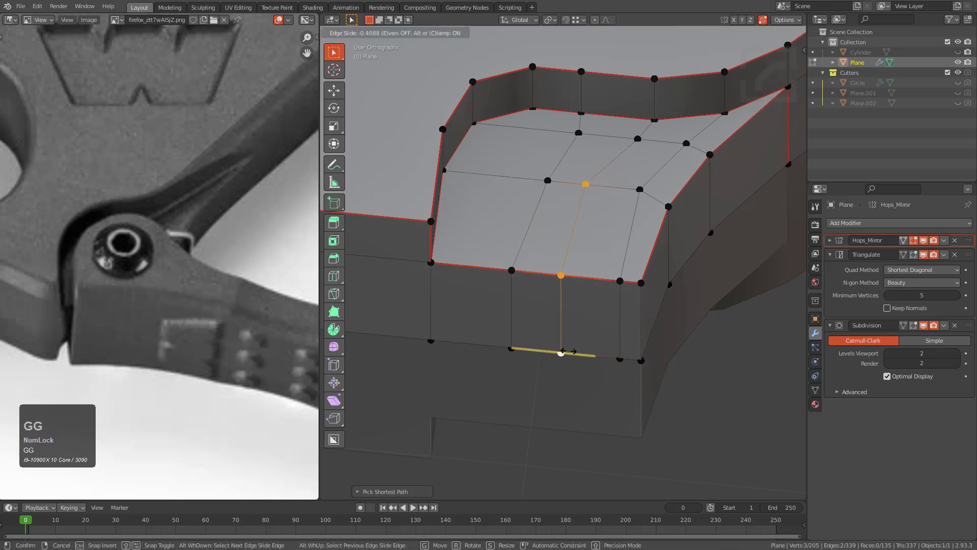
pyautogui.click(570, 353)
pyautogui.keyDown('ctrl'); pyautogui.click(620, 347); pyautogui.keyUp('ctrl')
pyautogui.press('g')
pyautogui.press('g')
pyautogui.click(611, 300)
# Slide the remaining floor vertices to even out the tab's edge flow and check the smoothed result
pyautogui.press('g')
pyautogui.press('g')
pyautogui.click(617, 190)
pyautogui.press('g')
pyautogui.press('g')
pyautogui.press('Tab')
pyautogui.moveTo(650, 198); pyautogui.dragTo(558, 262, button='middle')
pyautogui.scroll(-8, 541, 258)
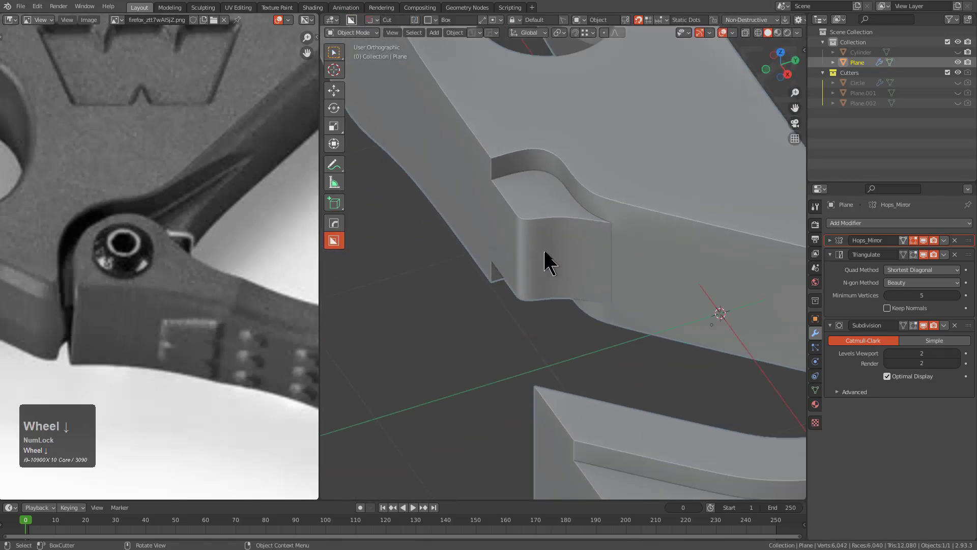
# Enter mesh editing and select the vertical edge where the hinge tab's outer side meets the long side wall
pyautogui.keyDown('alt'); pyautogui.moveTo(597, 295); pyautogui.dragTo(573, 347, button='middle'); pyautogui.keyUp('alt')
pyautogui.keyDown('shift'); pyautogui.moveTo(601, 311); pyautogui.dragTo(722, 282, button='middle'); pyautogui.keyUp('shift')
pyautogui.scroll(2, 581, 321)
pyautogui.press('Tab')
pyautogui.scroll(3, 543, 263)
pyautogui.press('2')
pyautogui.click(522, 255)
pyautogui.scroll(-2, 635, 279)
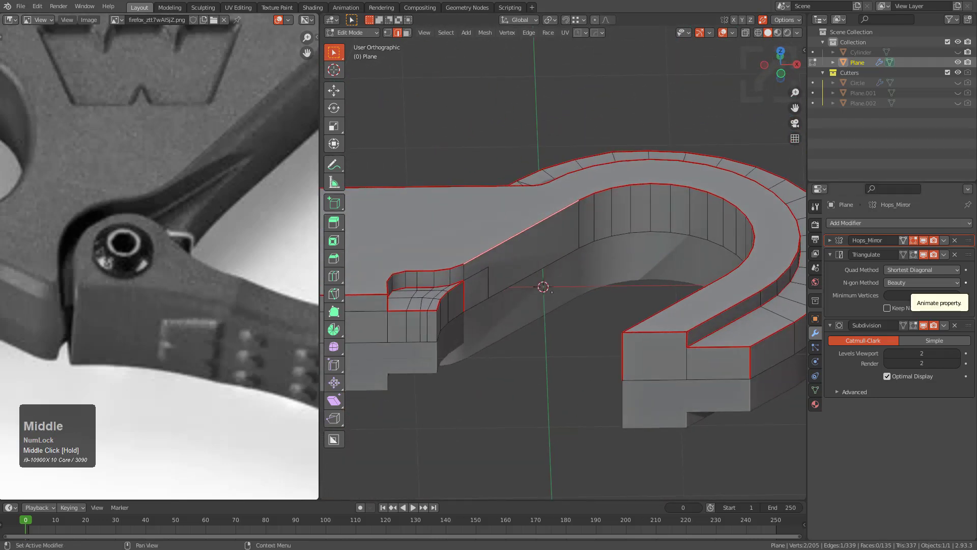
pyautogui.scroll(1, 536, 312)
pyautogui.moveTo(575, 340); pyautogui.dragTo(589, 319, button='middle')
pyautogui.scroll(1, 609, 284)
pyautogui.scroll(2, 533, 327)
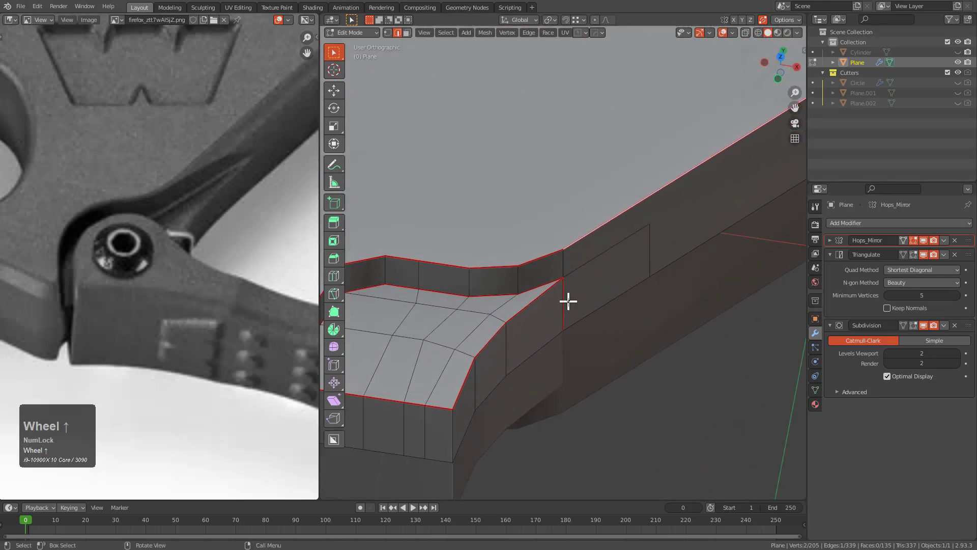
# Try sliding the tab's vertical end edge along the side wall, and undo the slide
pyautogui.press('g')
pyautogui.press('g')
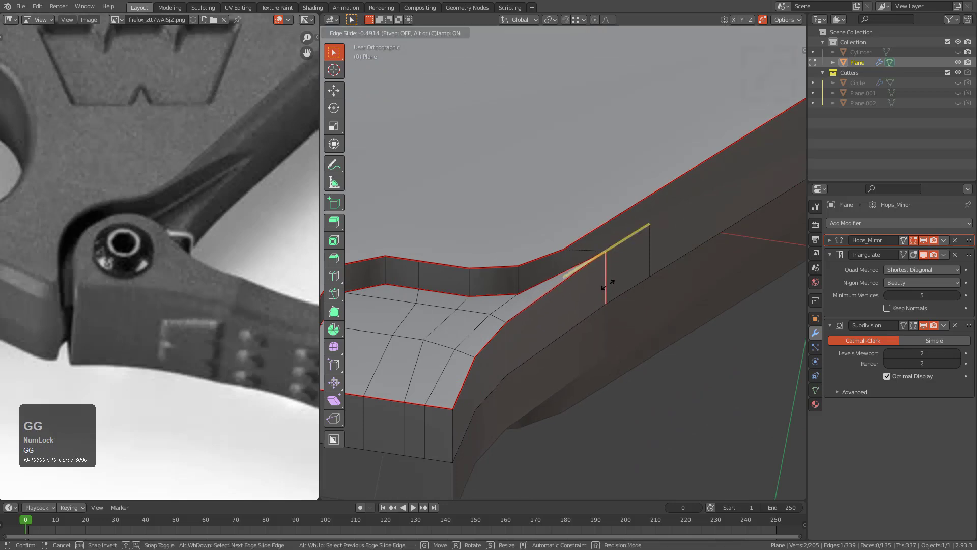
pyautogui.rightClick(608, 285)
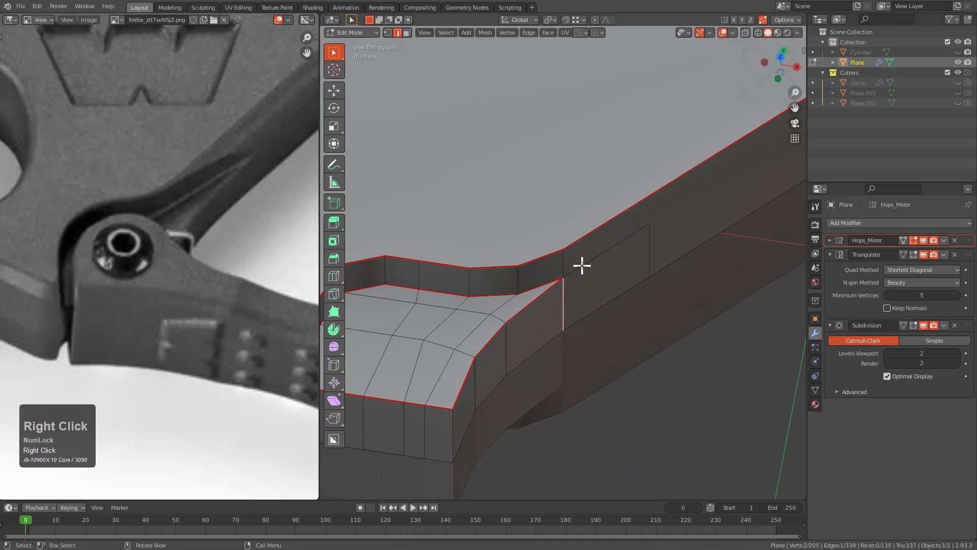
pyautogui.press('g')
pyautogui.press('g')
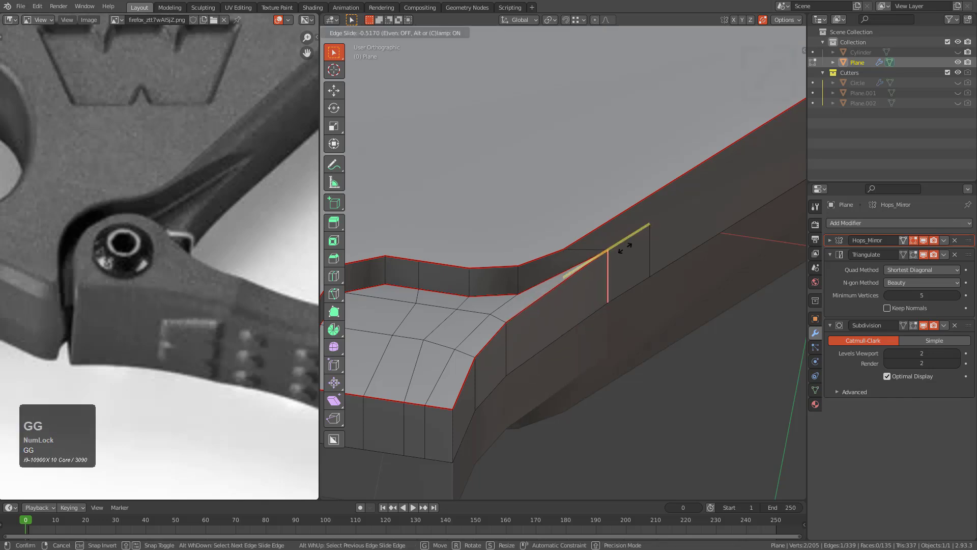
pyautogui.click(631, 244)
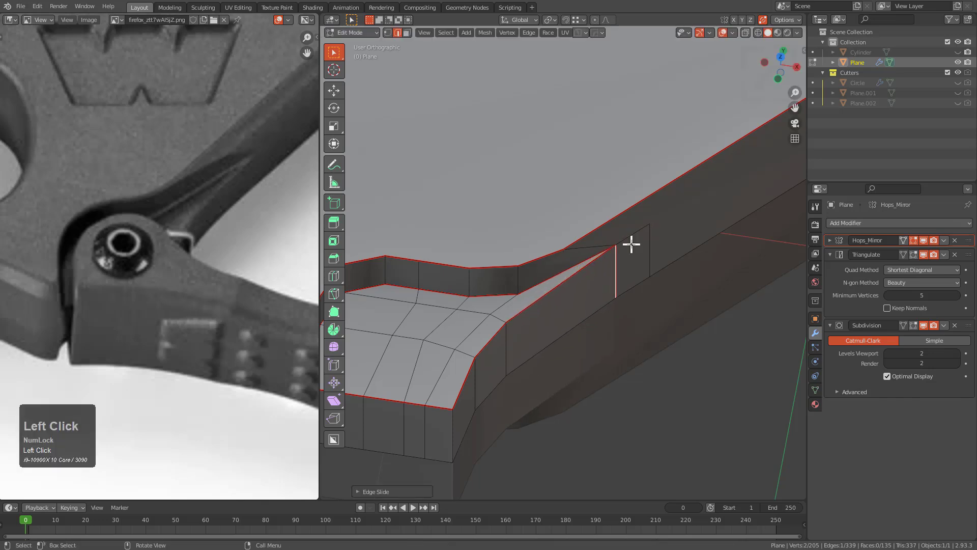
pyautogui.scroll(-3, 629, 244)
pyautogui.moveTo(628, 244); pyautogui.dragTo(606, 253, button='middle')
pyautogui.hotkey('ctrl', 'z')
# Try the end edge slide again from a closer view, and undo it
pyautogui.scroll(3, 594, 236)
pyautogui.press('g')
pyautogui.press('g')
pyautogui.click(633, 247)
pyautogui.hotkey('ctrl', 'z')
pyautogui.press('g')
pyautogui.press('g')
pyautogui.rightClick(628, 248)
# Try to extend the end edge's vertices along the X and Y axes and slide them, and undo the extension
pyautogui.moveTo(628, 248); pyautogui.dragTo(527, 265, button='middle')
pyautogui.scroll(1, 527, 265)
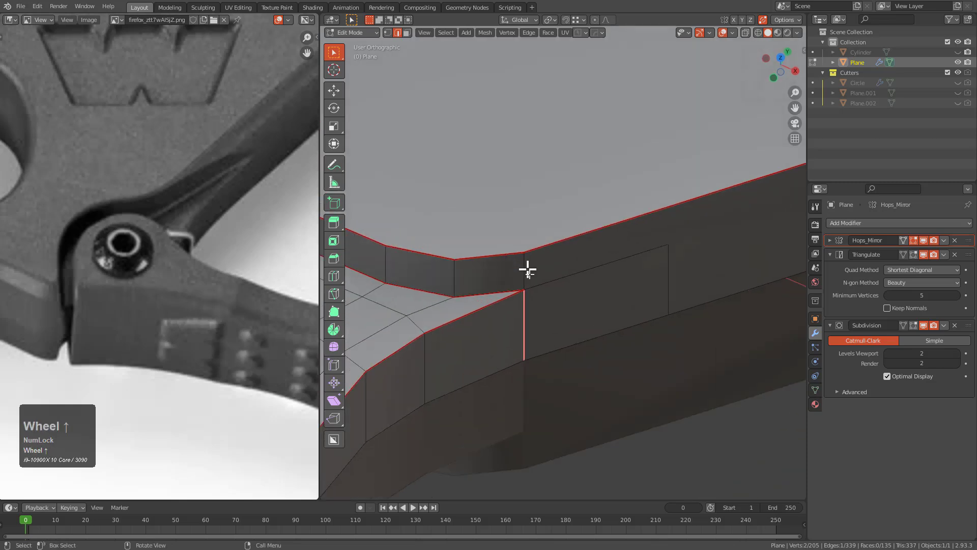
pyautogui.press('g')
pyautogui.press('x')
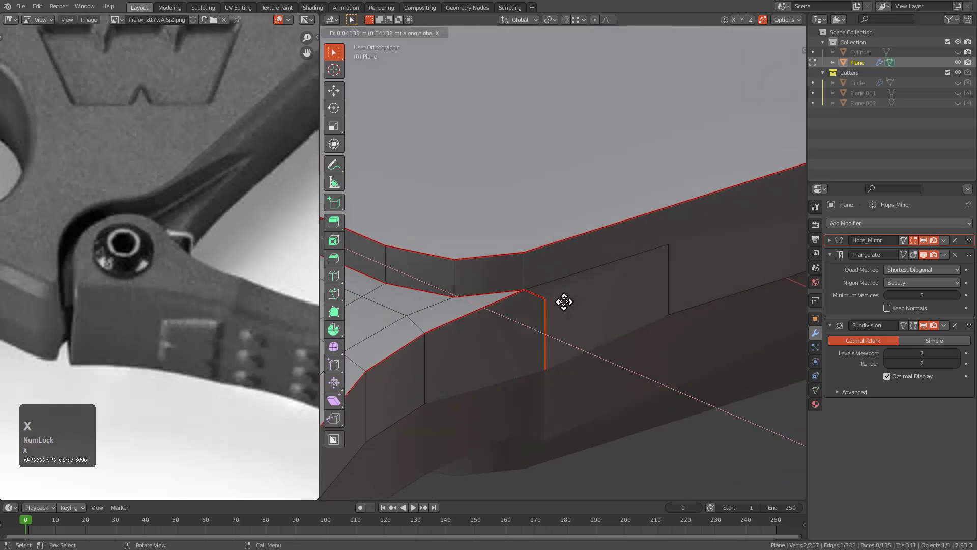
pyautogui.press('y')
pyautogui.press('g')
pyautogui.press('g')
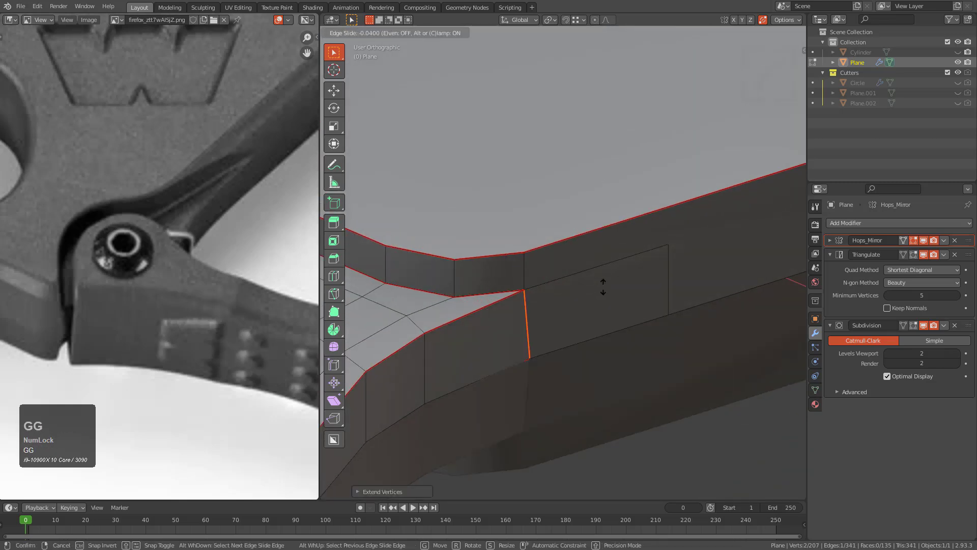
pyautogui.hotkey('ctrl', 'z')
pyautogui.scroll(2, 579, 287)
pyautogui.press('g')
pyautogui.rightClick(563, 310)
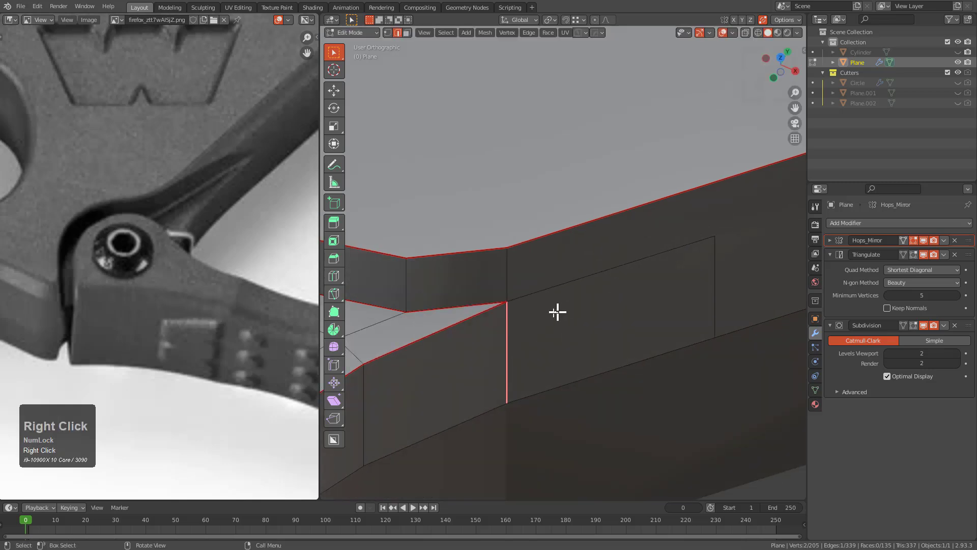
pyautogui.press('g')
pyautogui.press('g')
pyautogui.rightClick(587, 298)
# Subdivide the recess wall's bottom edge beside the tab's end corner and slide the new vertex close to that corner
pyautogui.rightClick(475, 301)
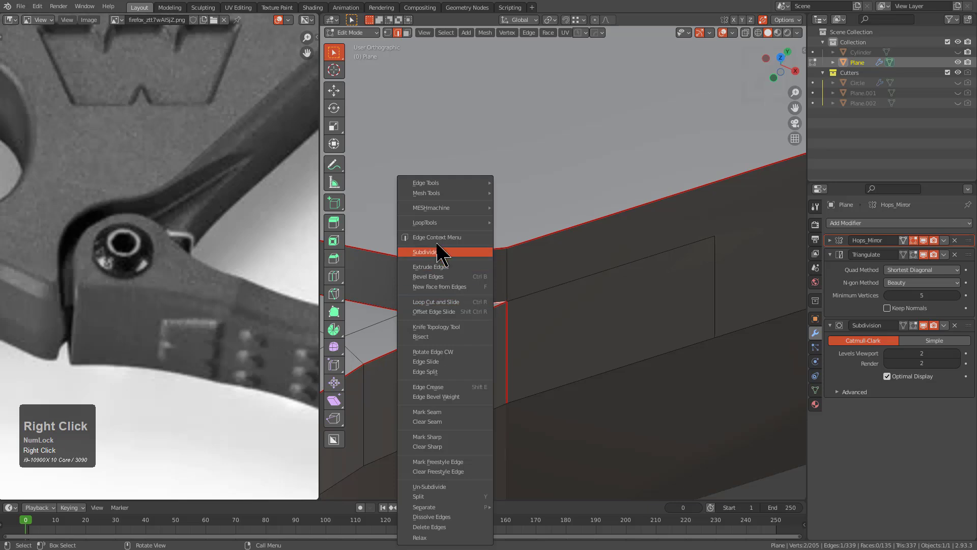
pyautogui.click(437, 251)
pyautogui.scroll(3, 456, 305)
pyautogui.keyDown('shift'); pyautogui.moveTo(402, 325); pyautogui.dragTo(502, 294, button='middle'); pyautogui.keyUp('shift')
pyautogui.press('1')
pyautogui.click(482, 311)
pyautogui.press('g')
pyautogui.press('g')
pyautogui.click(553, 214)
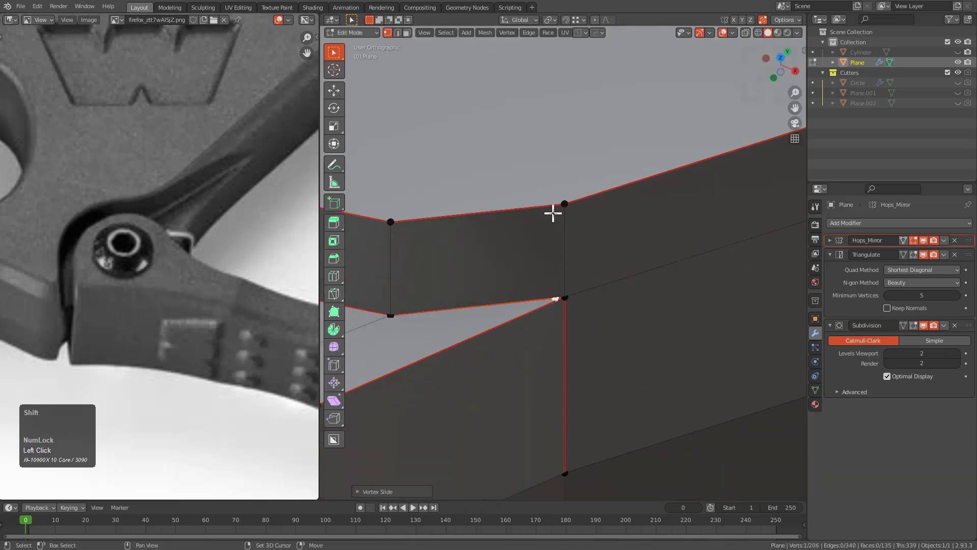
# Slide the tab's vertical end edge along the side wall, away from the recess
pyautogui.press('g')
pyautogui.press('g')
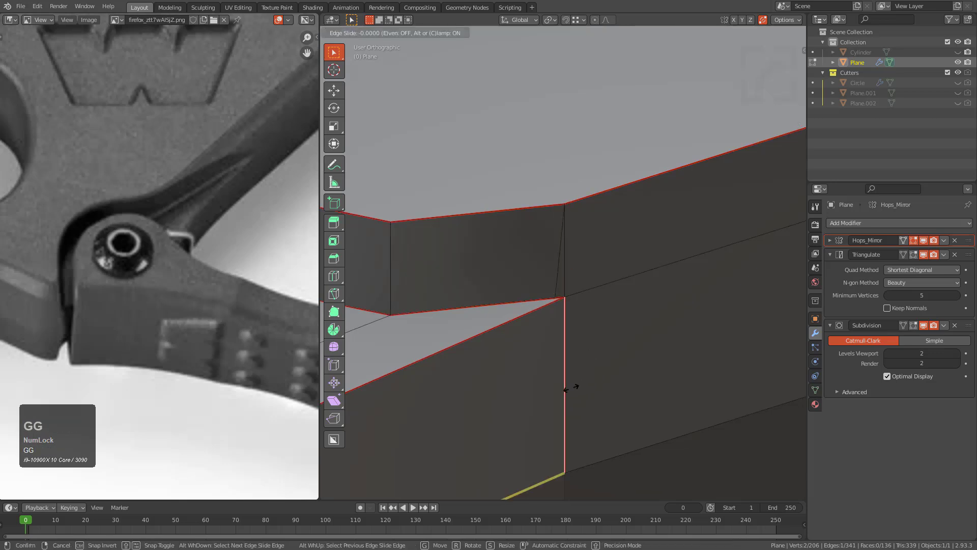
pyautogui.click(736, 323)
pyautogui.keyDown('shift'); pyautogui.moveTo(667, 305); pyautogui.dragTo(625, 284, button='middle'); pyautogui.keyUp('shift')
# Try sliding the new bottom vertex of the recess wall upward along its vertical edge
pyautogui.press('1')
pyautogui.click(594, 283)
pyautogui.press('g')
pyautogui.press('g')
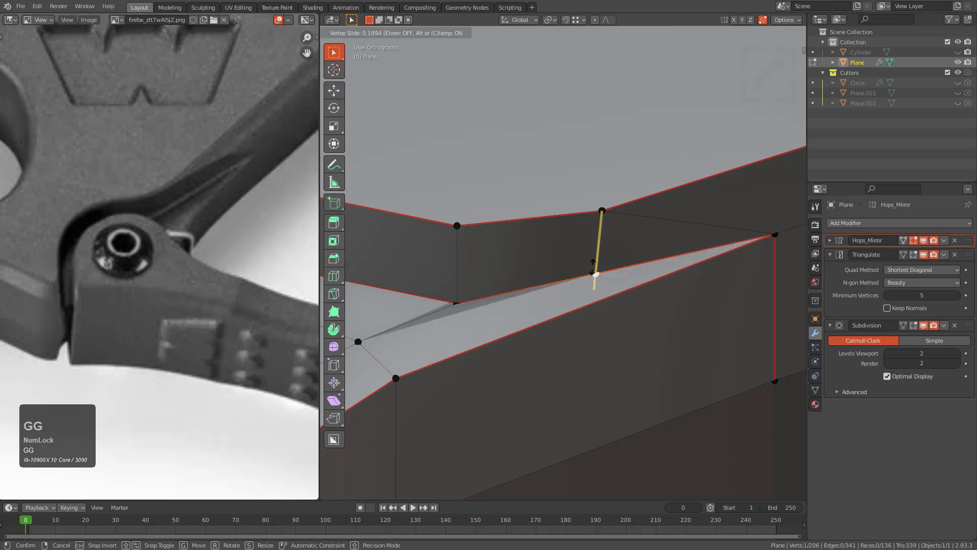
pyautogui.click(570, 249)
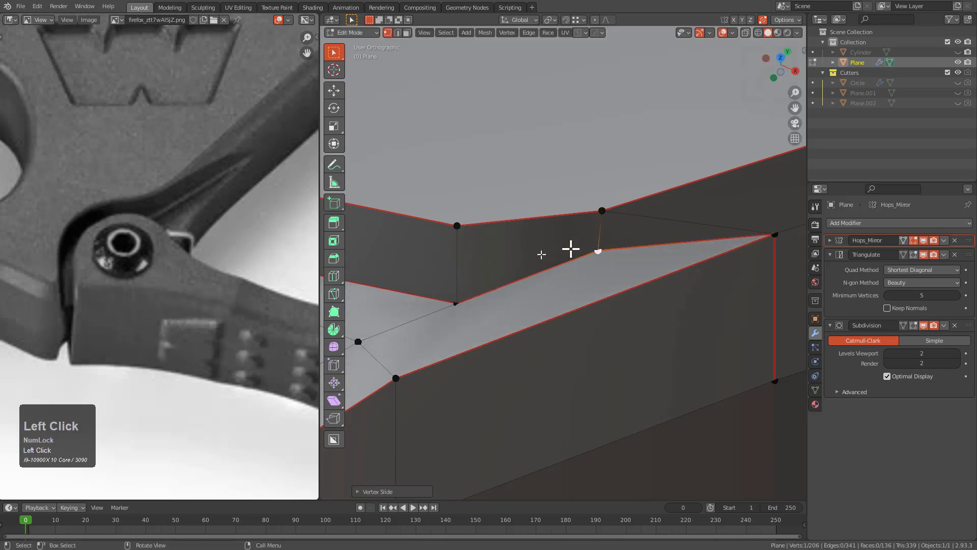
# Try sliding the neighbouring wall base vertex upward, check the smoothed shape, and undo both upward vertex slides
pyautogui.click(442, 302)
pyautogui.press('g')
pyautogui.press('g')
pyautogui.click(445, 264)
pyautogui.press('Tab')
pyautogui.moveTo(561, 288); pyautogui.dragTo(570, 265, button='middle')
pyautogui.hotkey('ctrl', 'z')
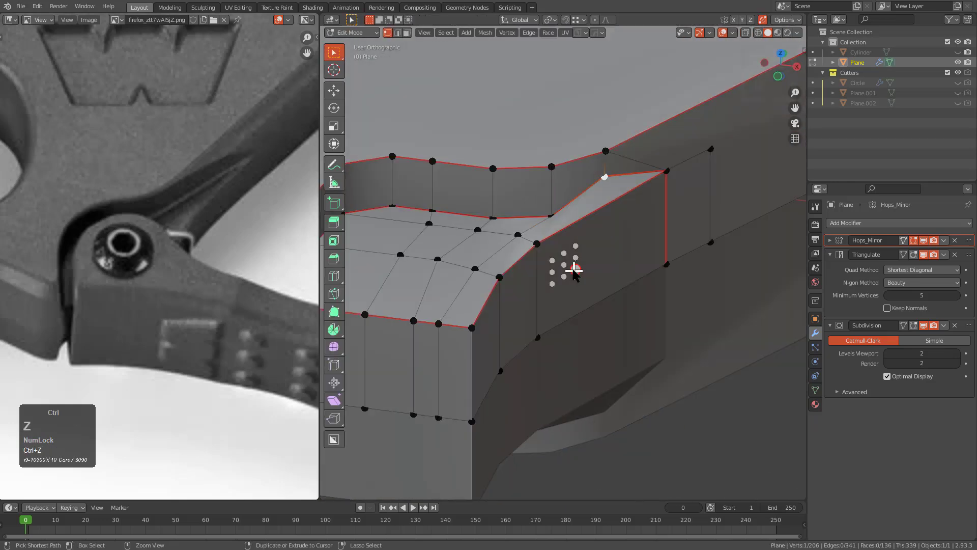
pyautogui.hotkey('ctrl', 'z')
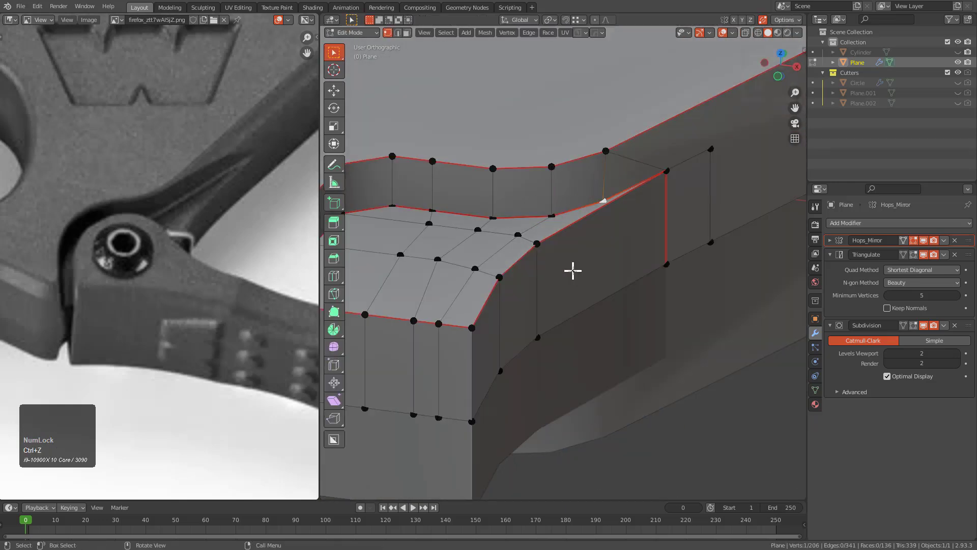
# Try marking a vertical edge at the back of the curved recess wall as sharp
pyautogui.moveTo(573, 270); pyautogui.dragTo(531, 249, button='middle')
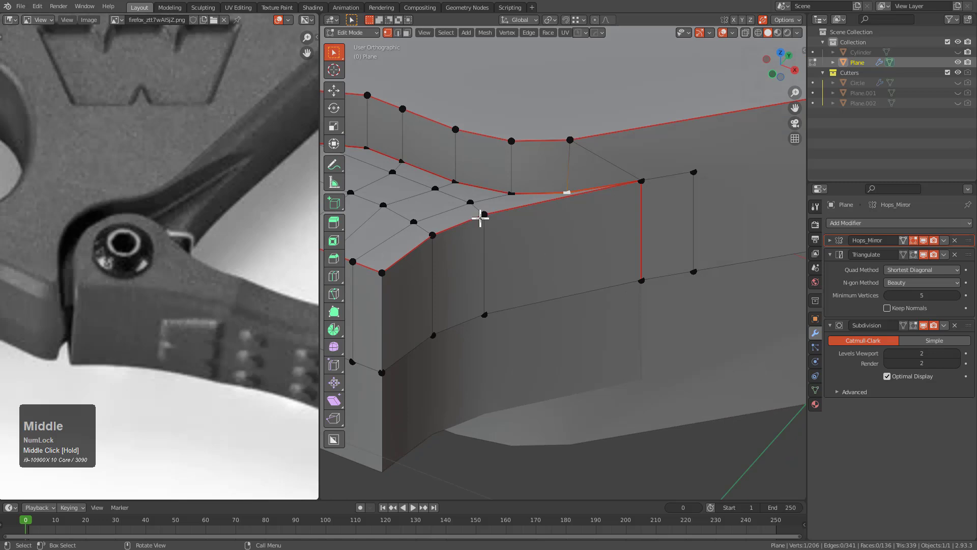
pyautogui.moveTo(469, 152); pyautogui.dragTo(542, 158, button='middle')
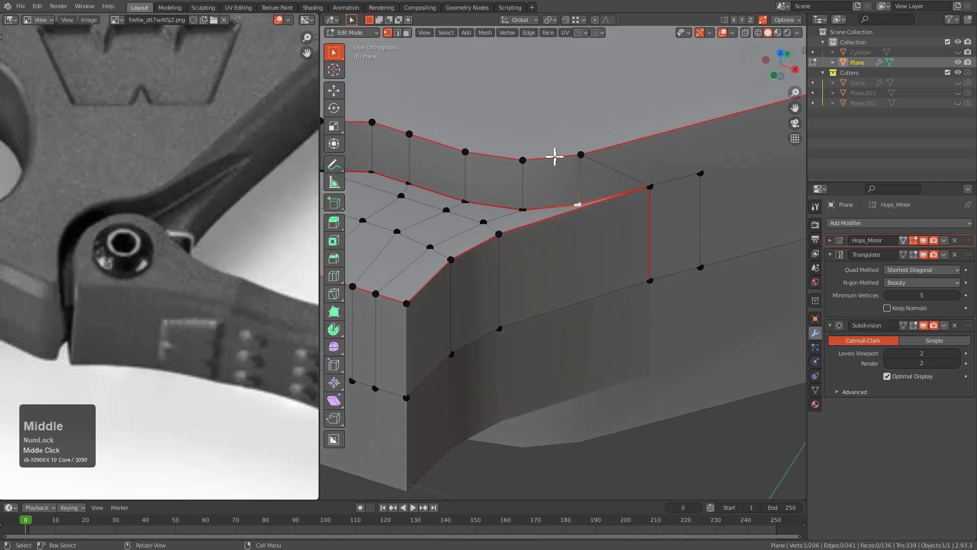
pyautogui.scroll(-2, 473, 172)
pyautogui.press('2')
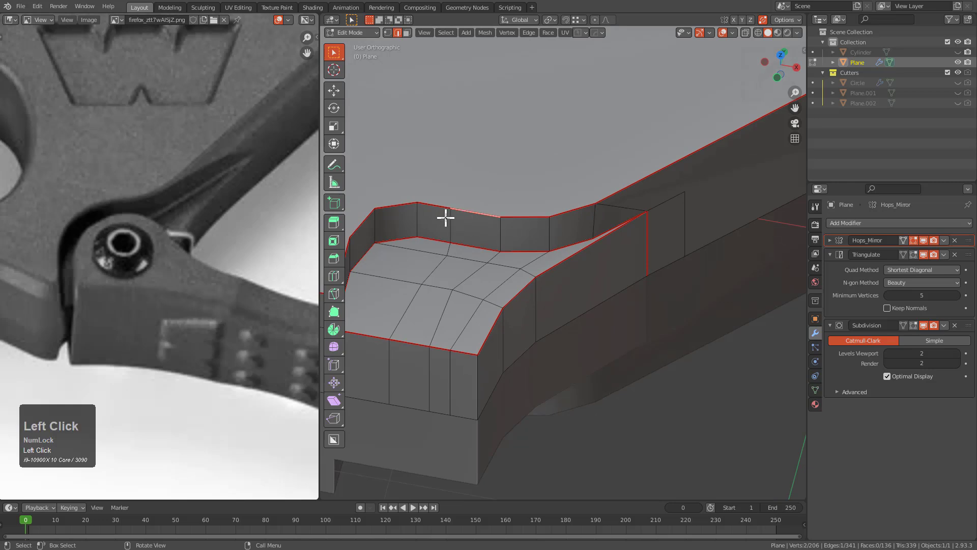
pyautogui.press('q')
pyautogui.click(459, 223)
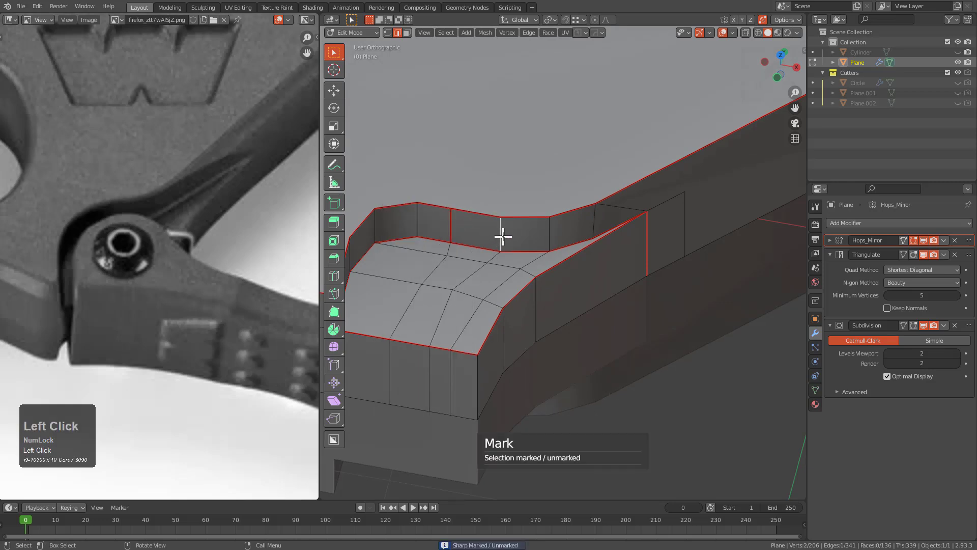
pyautogui.click(553, 230)
pyautogui.moveTo(554, 229); pyautogui.dragTo(600, 246, button='middle')
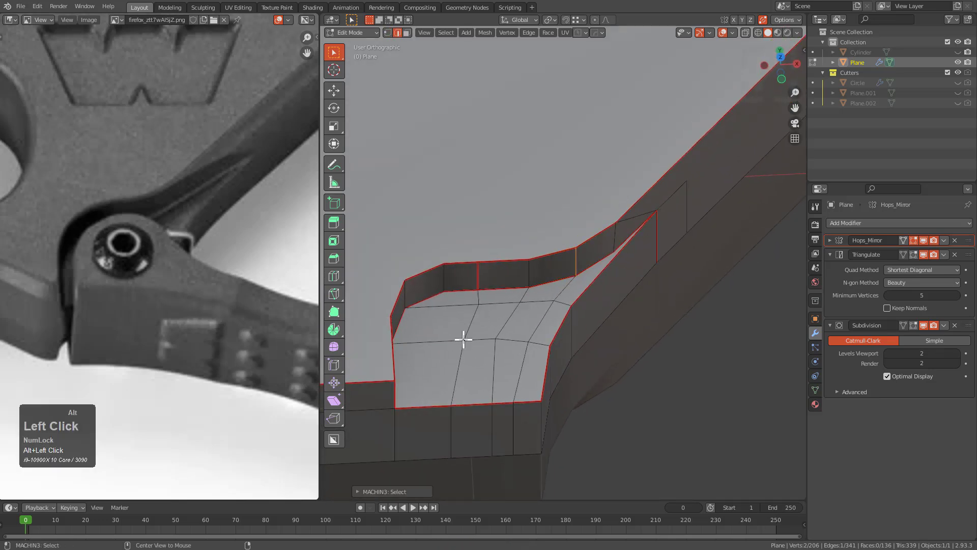
# Dissolve the innermost edge loop running from the recess wall across the tab floor and down its front
pyautogui.press('1')
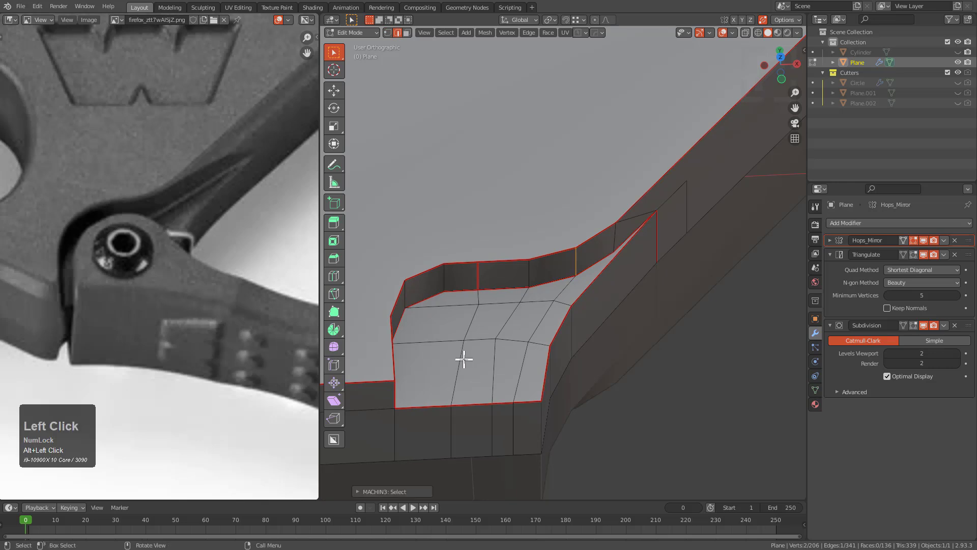
pyautogui.moveTo(468, 326); pyautogui.dragTo(472, 321, button='middle')
pyautogui.press('2')
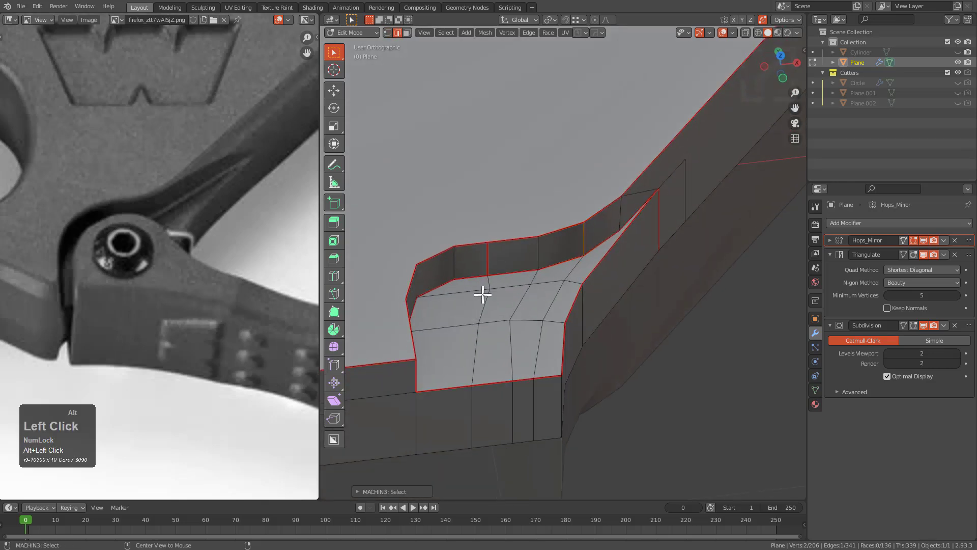
pyautogui.press('1')
pyautogui.press('2')
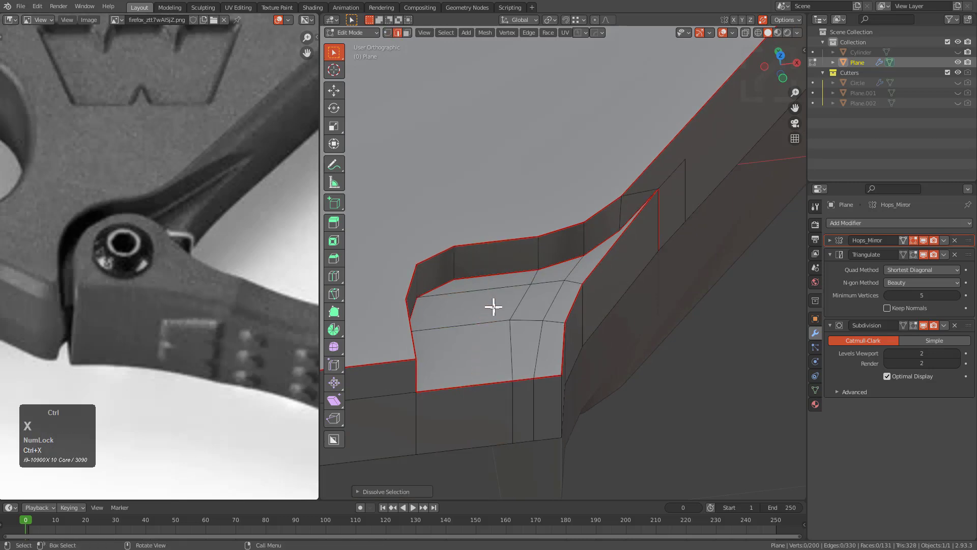
pyautogui.scroll(-1, 473, 319)
# In the see-through top view, select the recess's inner-side wall vertices and move them along X to narrow the tab
pyautogui.keyDown('shift'); pyautogui.moveTo(471, 321); pyautogui.dragTo(601, 281, button='middle'); pyautogui.keyUp('shift')
pyautogui.hotkey('alt', 'z')
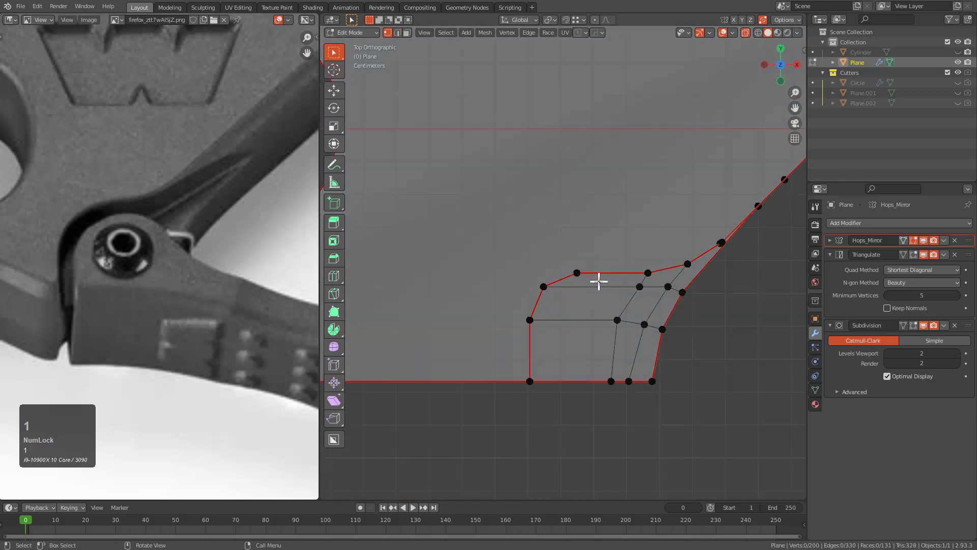
pyautogui.moveTo(481, 240); pyautogui.dragTo(597, 427)
pyautogui.press('g')
pyautogui.press('x')
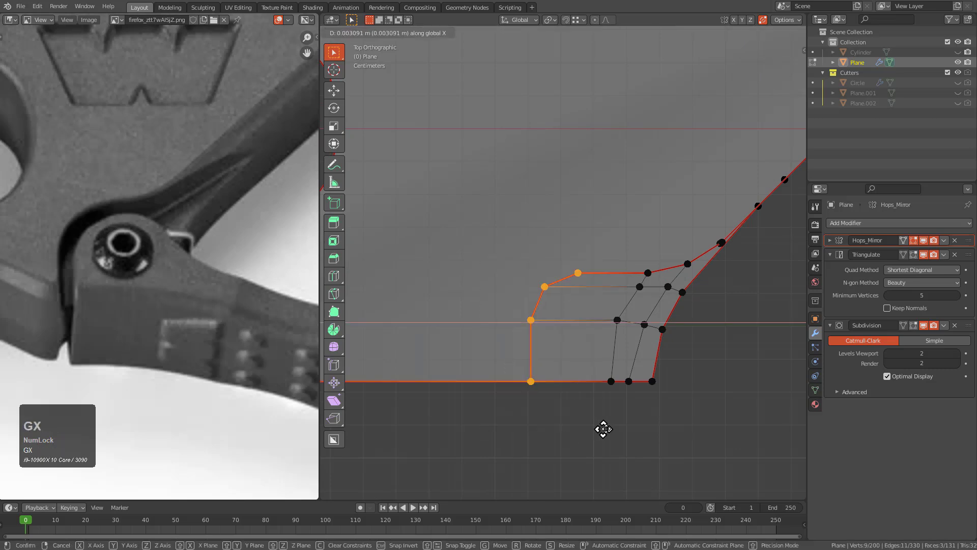
pyautogui.click(648, 430)
pyautogui.hotkey('alt', 'z')
# Dissolve one of the two remaining edge loops running across the tab floor and down its front
pyautogui.moveTo(659, 402); pyautogui.dragTo(633, 269, button='middle')
pyautogui.press('2')
pyautogui.keyDown('alt'); pyautogui.click(614, 171); pyautogui.keyUp('alt')
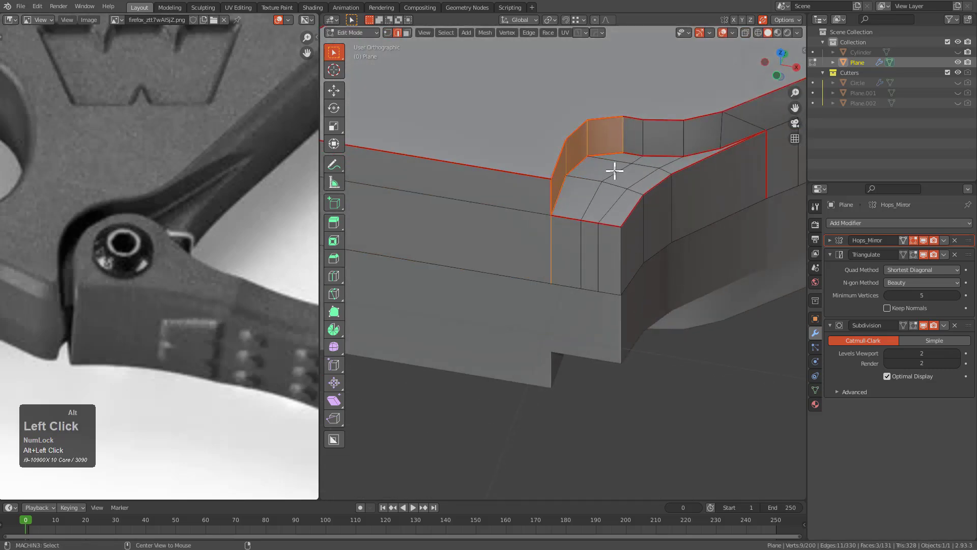
pyautogui.scroll(2, 580, 253)
pyautogui.moveTo(580, 253)
pyautogui.mouseDown(button='middle')
pyautogui.moveTo(596, 268)
pyautogui.moveTo(594, 255)
pyautogui.mouseUp(button='middle')
pyautogui.scroll(1, 624, 219)
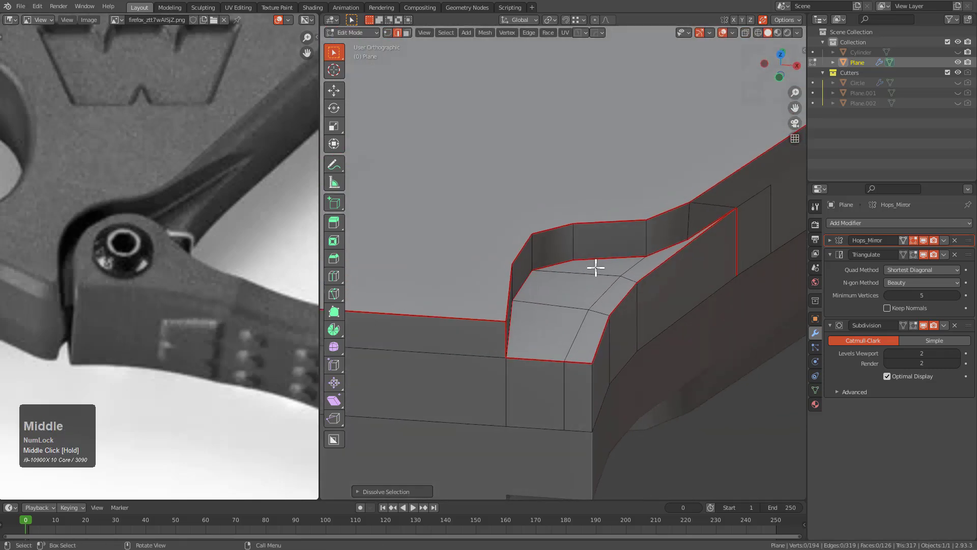
# Mark the vertical corner edge of the recess wall near the tab's end as sharp and check the smoothed result
pyautogui.keyDown('alt'); pyautogui.moveTo(638, 218); pyautogui.dragTo(521, 265, button='middle'); pyautogui.keyUp('alt')
pyautogui.rightClick(619, 262)
pyautogui.click(611, 259)
pyautogui.press('Tab')
pyautogui.scroll(-1, 515, 280)
pyautogui.press('Tab')
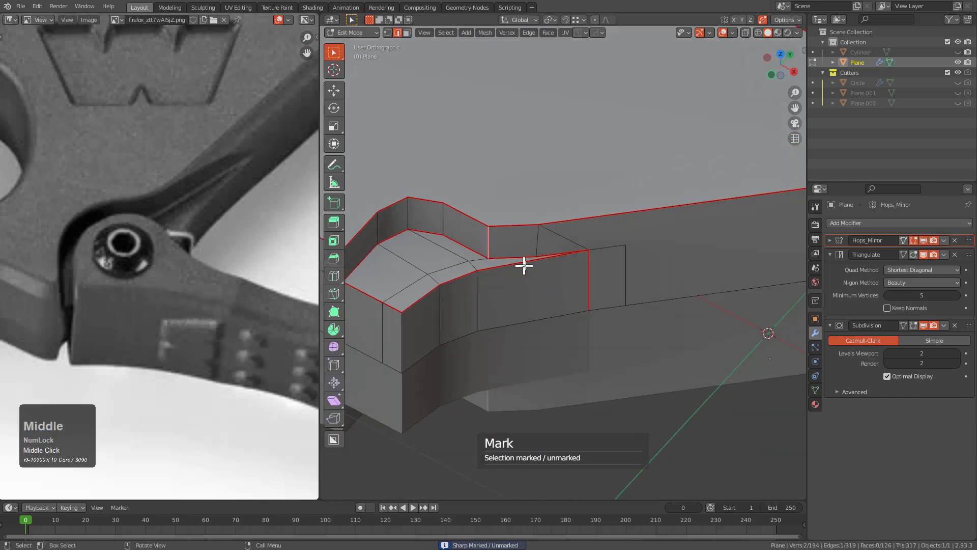
pyautogui.scroll(3, 523, 234)
pyautogui.moveTo(534, 226); pyautogui.dragTo(550, 247, button='middle')
pyautogui.scroll(3, 563, 255)
pyautogui.press('g')
pyautogui.press('g')
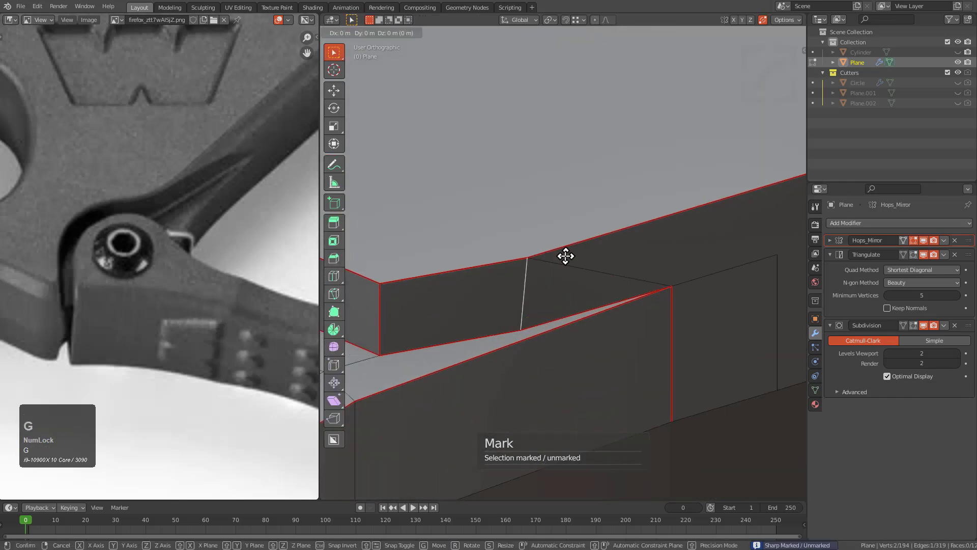
pyautogui.rightClick(585, 255)
# Slide the recess wall's upper rim vertex along the rim to above the tab's end corner
pyautogui.press('1')
pyautogui.press('g')
pyautogui.press('g')
pyautogui.click(655, 231)
# Align the rim vertex with the tab's end corner below by snapping it along the X and Y axes
pyautogui.press('g')
pyautogui.press('y')
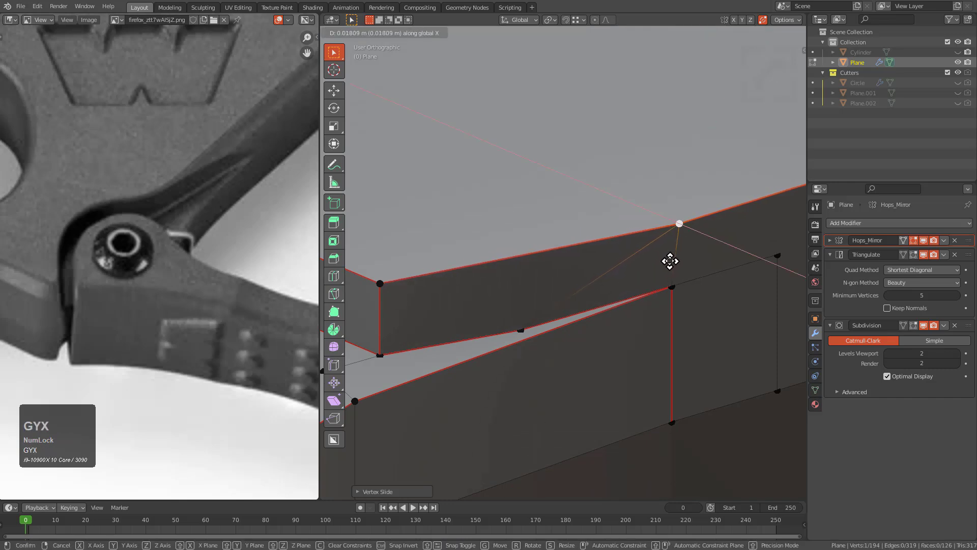
pyautogui.keyDown('ctrl'); pyautogui.click(672, 279); pyautogui.keyUp('ctrl')
pyautogui.press('g')
pyautogui.press('y')
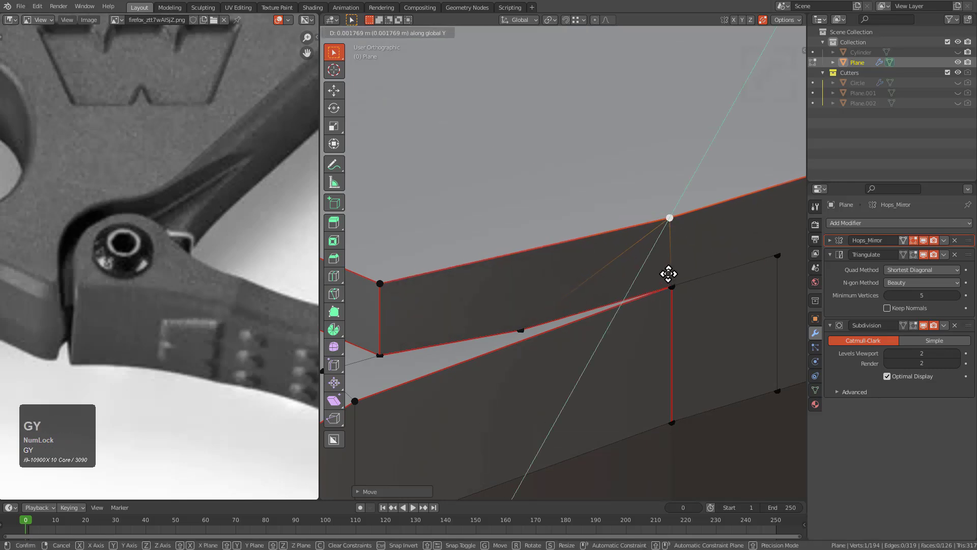
pyautogui.keyDown('ctrl'); pyautogui.click(669, 274); pyautogui.keyUp('ctrl')
# Dissolve the leftover diagonal edge on the recess wall near the tab's end and check the smoothed surface
pyautogui.scroll(-6, 659, 283)
pyautogui.moveTo(574, 244); pyautogui.dragTo(571, 278, button='middle')
pyautogui.scroll(3, 589, 261)
pyautogui.press('2')
pyautogui.scroll(-3, 551, 245)
pyautogui.press('Tab')
pyautogui.scroll(-3, 528, 254)
pyautogui.scroll(4, 571, 278)
# Clear the sharp marking from the recess wall's vertical corner edge and check the smoothed shape
pyautogui.press('Tab')
pyautogui.press('q')
pyautogui.click(481, 244)
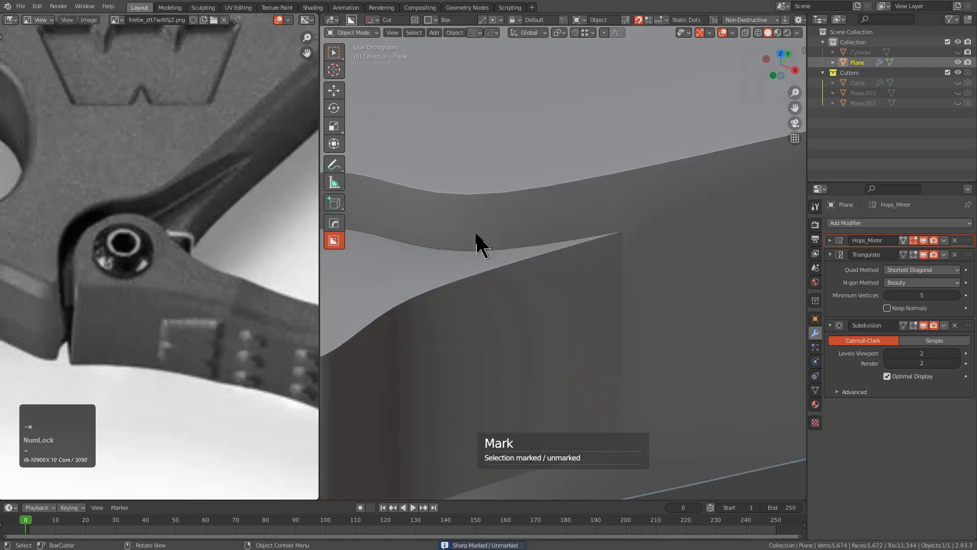
pyautogui.scroll(-2, 529, 235)
pyautogui.press('Tab')
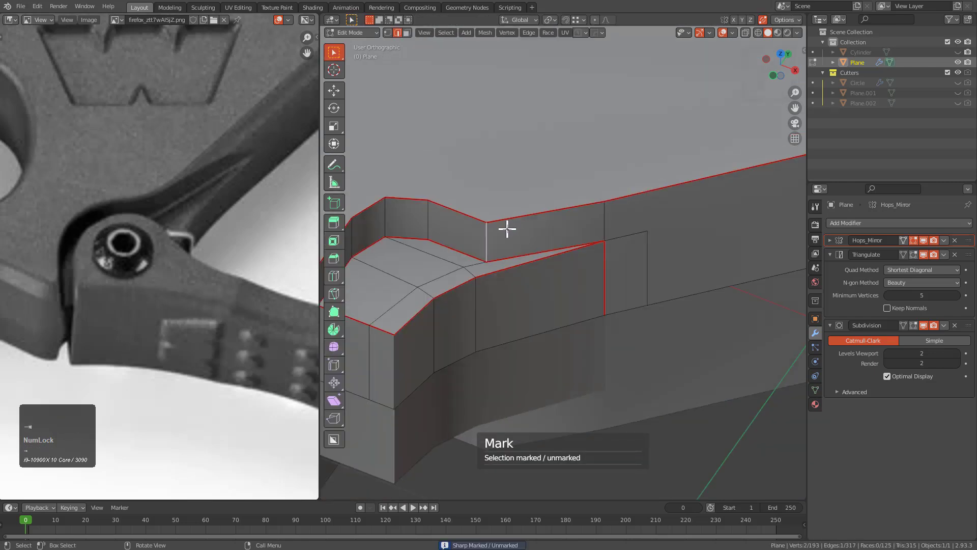
# Knife a near-vertical cut from the recess wall's upper rim across the tab to the outer wall's lower edge loop
pyautogui.scroll(2, 506, 227)
pyautogui.keyDown('shift'); pyautogui.scroll(-3, 517, 227); pyautogui.keyUp('shift')
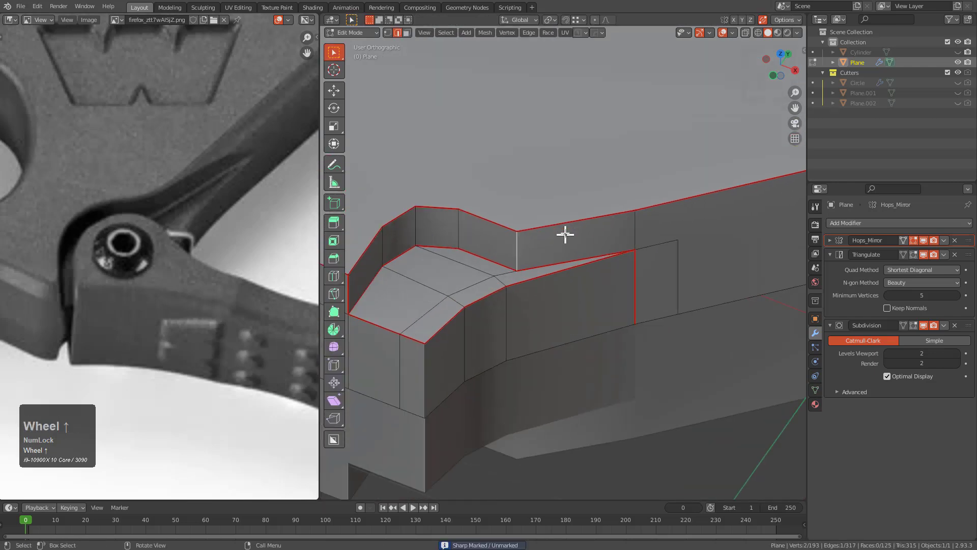
pyautogui.press('k')
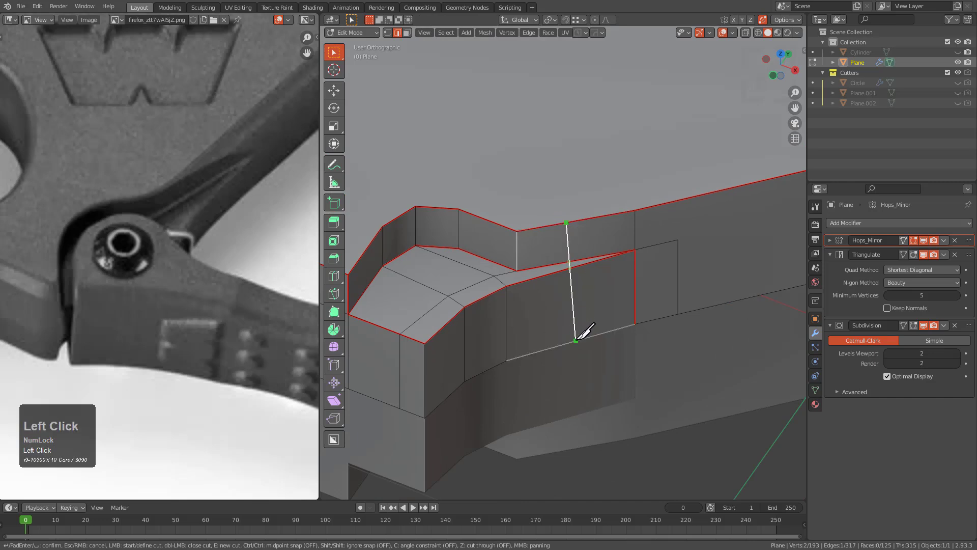
pyautogui.scroll(4, 574, 305)
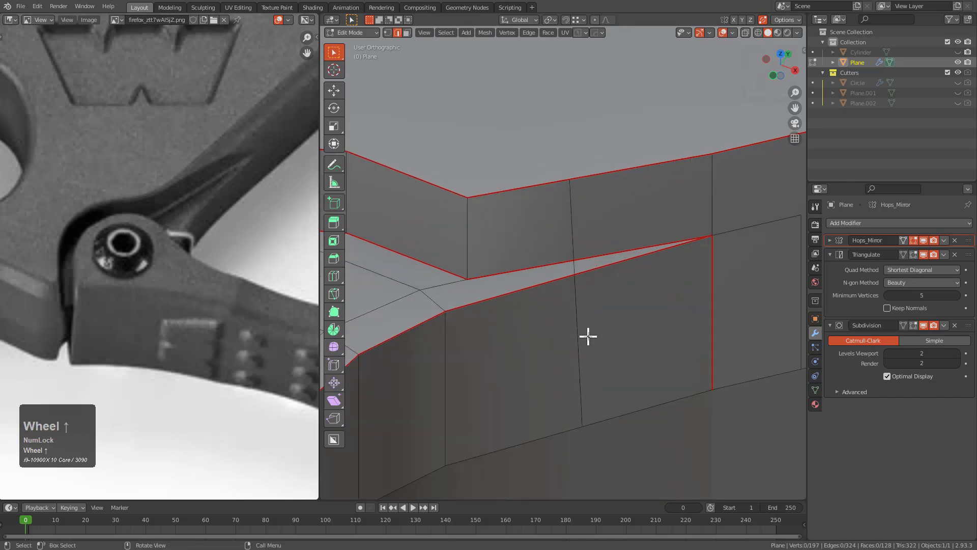
# Slide the new cut's lower, middle and rim vertices along their edges so that the cut line runs vertically
pyautogui.click(586, 412)
pyautogui.press('g')
pyautogui.press('g')
pyautogui.click(576, 398)
pyautogui.click(566, 253)
pyautogui.press('g')
pyautogui.press('g')
pyautogui.click(566, 252)
pyautogui.click(569, 180)
pyautogui.press('g')
pyautogui.press('g')
pyautogui.click(570, 164)
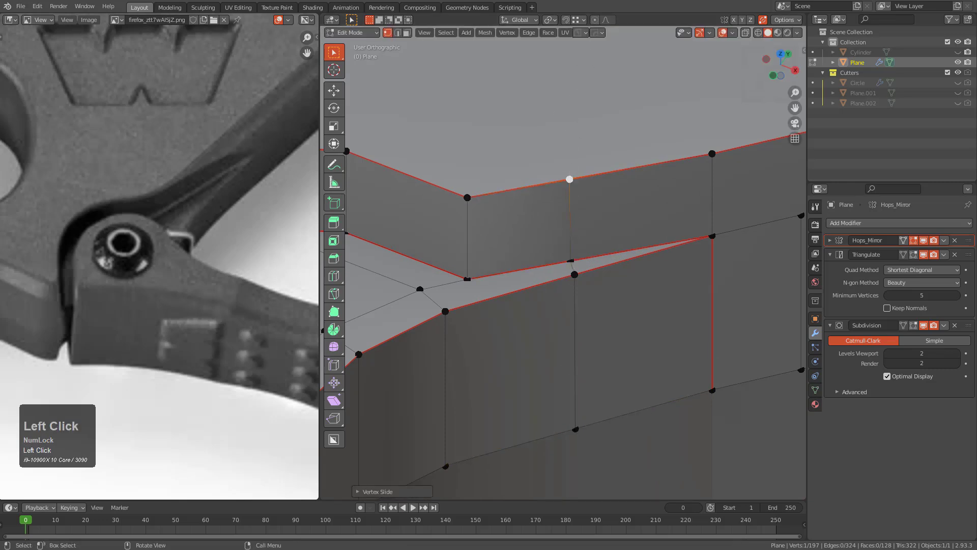
# Examine the smoothed tab recess and side wall from several angles and compare the outline with the reference photo
pyautogui.scroll(-2, 585, 310)
pyautogui.moveTo(585, 310); pyautogui.dragTo(651, 279, button='middle')
pyautogui.press('Tab')
pyautogui.press('Tab')
pyautogui.click(600, 253)
pyautogui.scroll(-2, 601, 253)
pyautogui.scroll(-1, 631, 246)
pyautogui.press('Tab')
pyautogui.scroll(-1, 617, 255)
pyautogui.scroll(-1, 571, 252)
pyautogui.scroll(-2, 582, 237)
pyautogui.scroll(-1, 704, 219)
pyautogui.scroll(2, 527, 301)
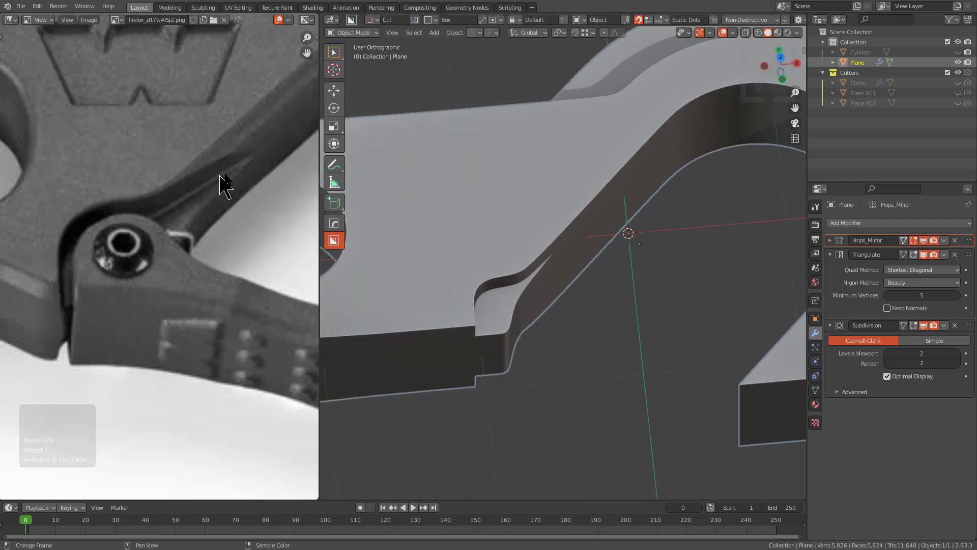
pyautogui.scroll(-3, 285, 196)
pyautogui.moveTo(504, 262); pyautogui.dragTo(602, 216, button='middle')
pyautogui.keyDown('alt'); pyautogui.scroll(-1, 514, 280); pyautogui.keyUp('alt')
pyautogui.scroll(-1, 601, 215)
pyautogui.scroll(3, 618, 235)
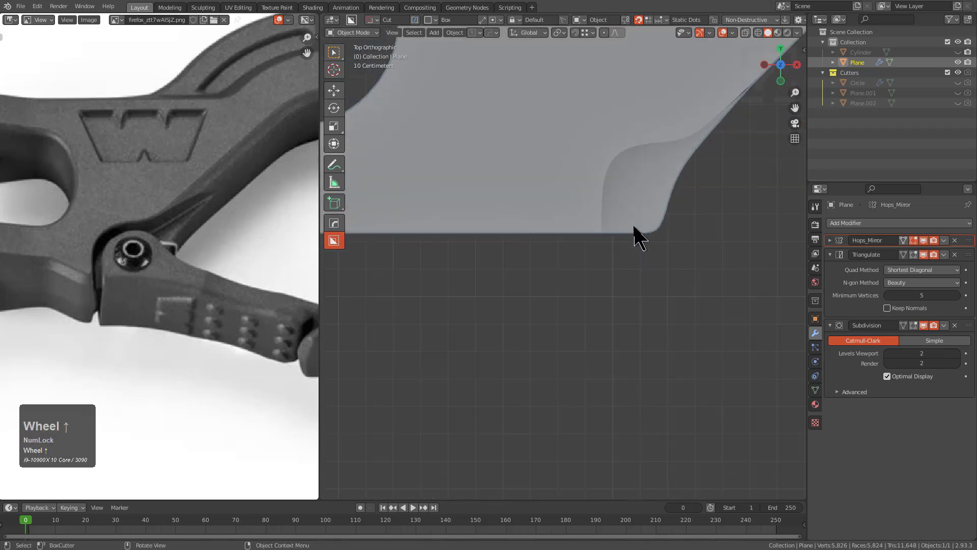
# Move the tab's two outer end vertices downward along Y, below the body's lower edge, in top view
pyautogui.press('Tab')
pyautogui.press('1')
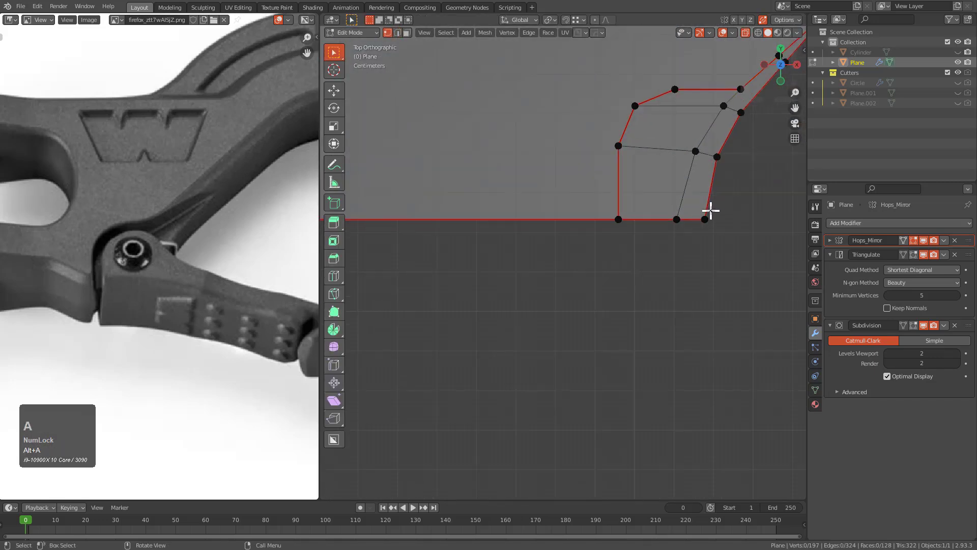
pyautogui.moveTo(718, 204); pyautogui.dragTo(650, 266)
pyautogui.press('g')
pyautogui.press('y')
pyautogui.click(684, 291)
# Move the tab's outermost corner vertex further down to form a pointed end
pyautogui.click(705, 256)
pyautogui.press('g')
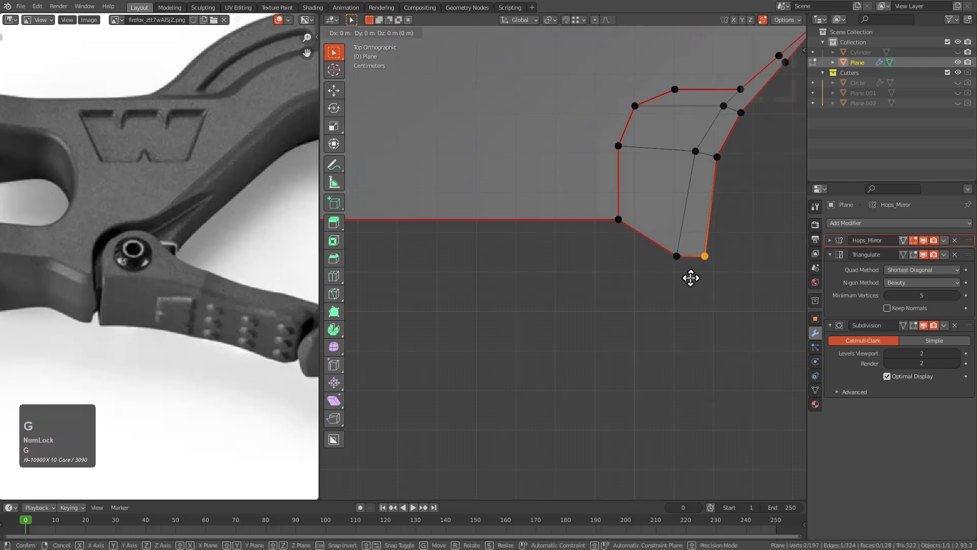
pyautogui.click(691, 294)
# Knife two vertical cuts across the body between the slot and the tab using a BoxCutter box about 0.37 by 2.52 in size
pyautogui.keyDown('shift'); pyautogui.moveTo(629, 263); pyautogui.dragTo(670, 279, button='middle'); pyautogui.keyUp('shift')
pyautogui.scroll(-2, 628, 243)
pyautogui.keyDown('shift'); pyautogui.moveTo(513, 211); pyautogui.dragTo(658, 249, button='middle'); pyautogui.keyUp('shift')
pyautogui.scroll(-1, 622, 240)
pyautogui.scroll(-1, 658, 249)
pyautogui.scroll(1, 662, 249)
pyautogui.moveTo(709, 269)
pyautogui.keyDown('shift'); pyautogui.mouseDown(button='middle')
pyautogui.moveTo(637, 264)
pyautogui.moveTo(650, 249)
pyautogui.mouseUp(button='middle'); pyautogui.keyUp('shift')
pyautogui.scroll(-2, 609, 243)
pyautogui.press('w')
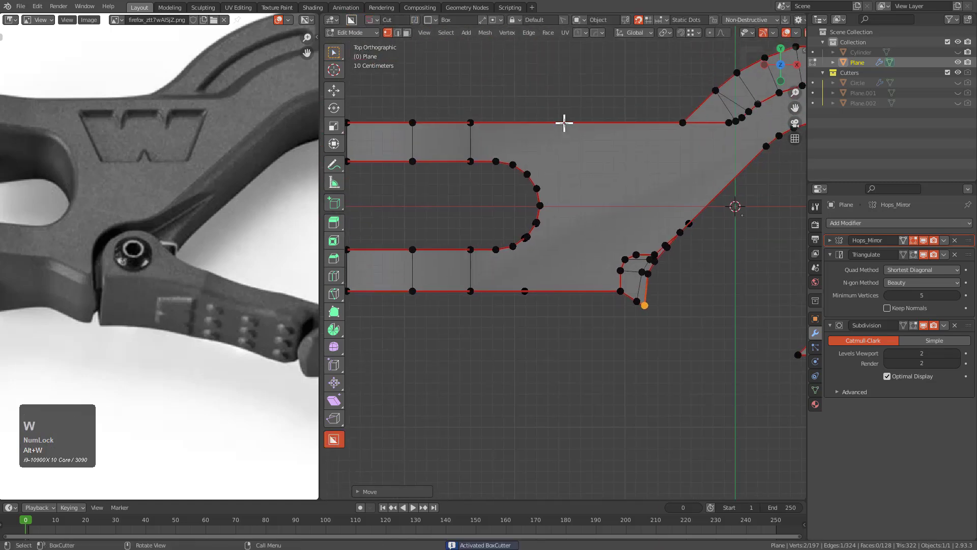
pyautogui.click(577, 149)
pyautogui.press('x')
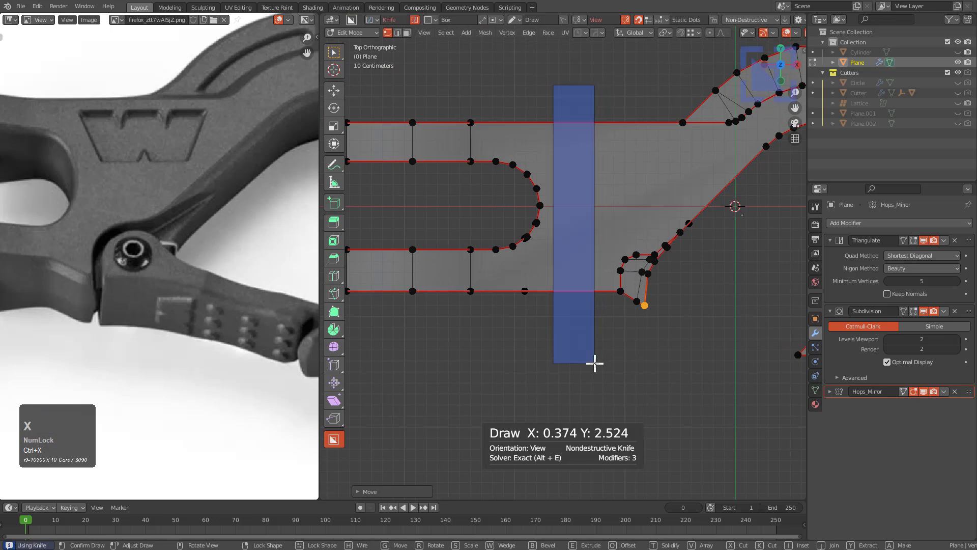
pyautogui.press('g')
pyautogui.click(603, 364)
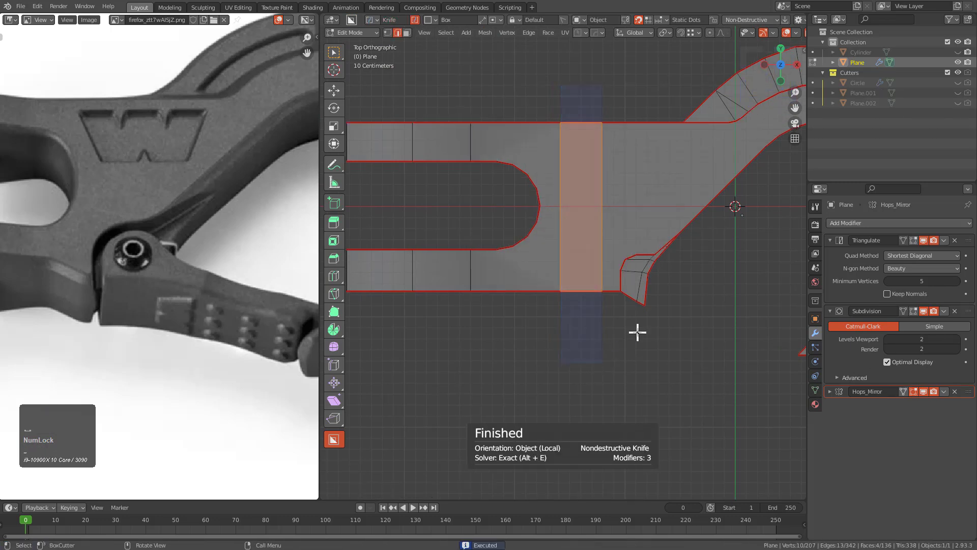
pyautogui.scroll(2, 657, 312)
pyautogui.hotkey('alt', 'a')
pyautogui.scroll(1, 662, 300)
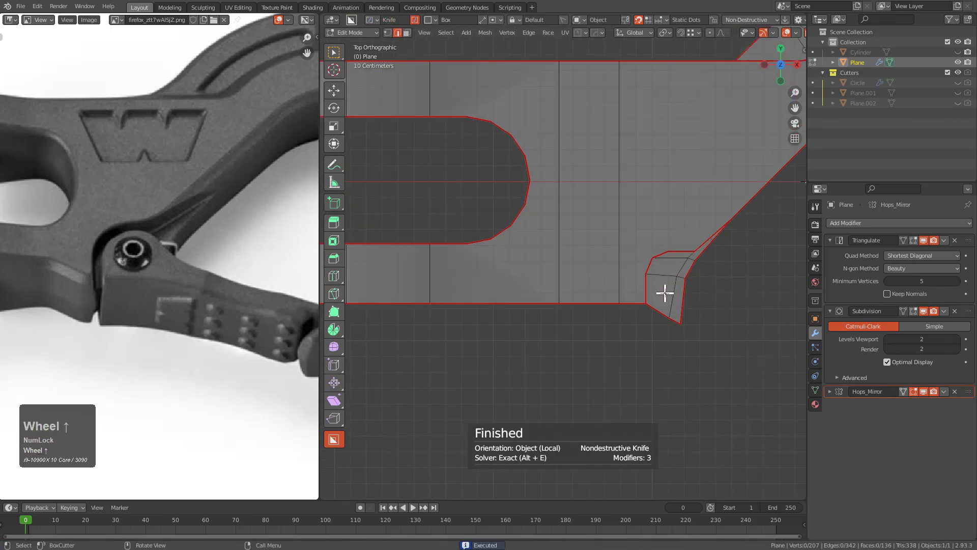
pyautogui.moveTo(721, 326)
pyautogui.mouseDown()
pyautogui.moveTo(750, 380)
pyautogui.moveTo(740, 325)
pyautogui.mouseUp()
pyautogui.press('g')
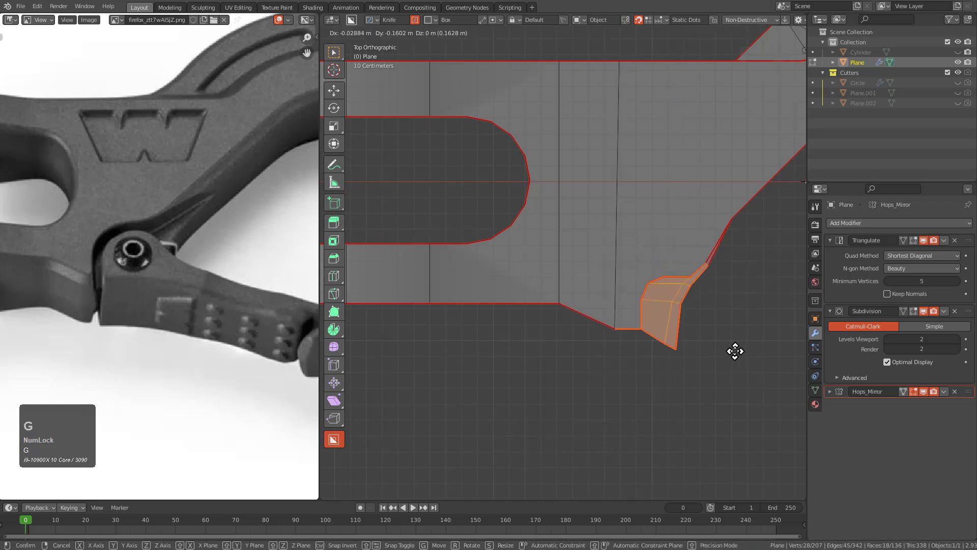
pyautogui.rightClick(728, 344)
pyautogui.scroll(-2, 657, 268)
pyautogui.hotkey('alt', 'a')
pyautogui.scroll(-1, 658, 227)
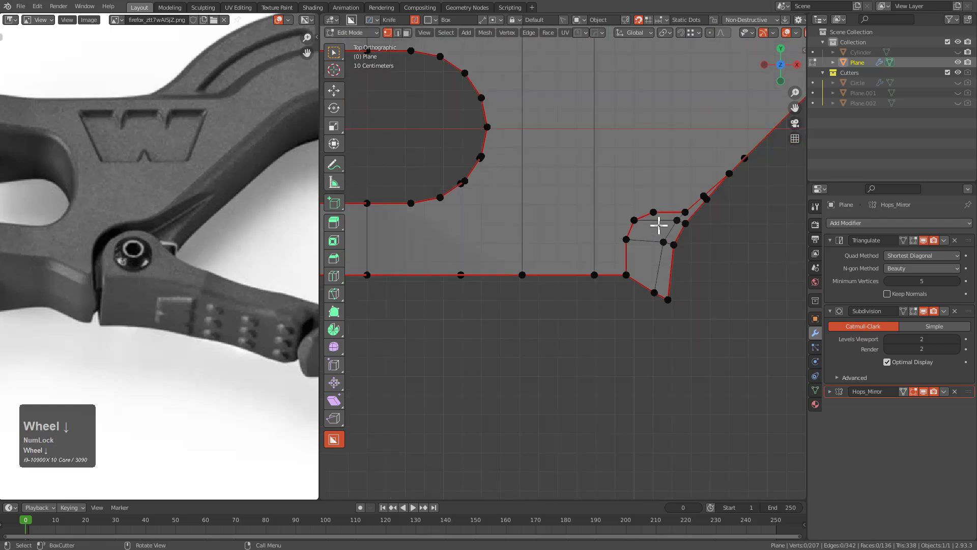
pyautogui.scroll(-2, 653, 204)
pyautogui.press('b')
pyautogui.moveTo(588, 165); pyautogui.dragTo(699, 328)
pyautogui.scroll(2, 712, 239)
pyautogui.scroll(2, 621, 218)
pyautogui.hotkey('alt', 'a')
# Move all of the tab recess's vertices downward along Y by about 0.2 m
pyautogui.moveTo(522, 138); pyautogui.dragTo(650, 328)
pyautogui.press('g')
pyautogui.press('y')
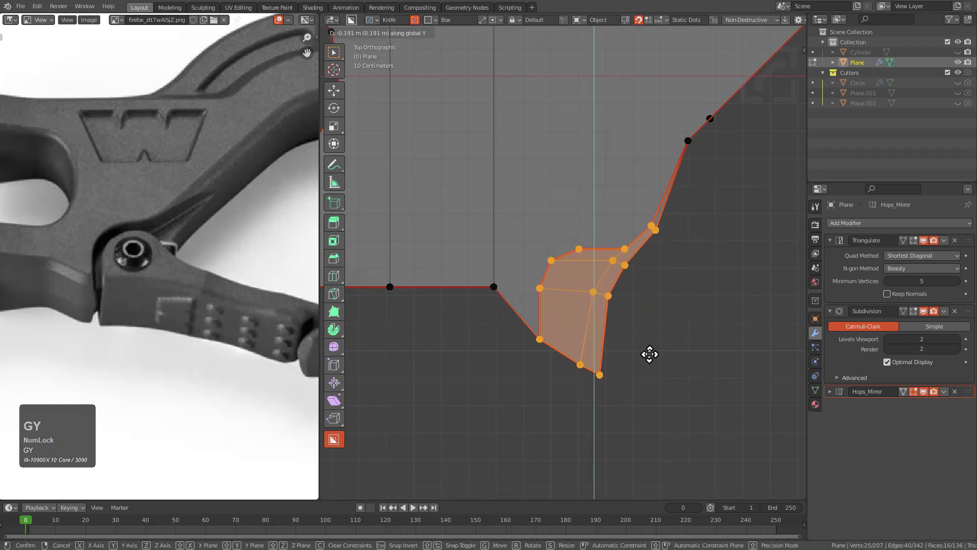
pyautogui.click(651, 358)
pyautogui.scroll(4, 606, 323)
pyautogui.keyDown('shift'); pyautogui.moveTo(555, 339); pyautogui.dragTo(582, 240, button='middle'); pyautogui.keyUp('shift')
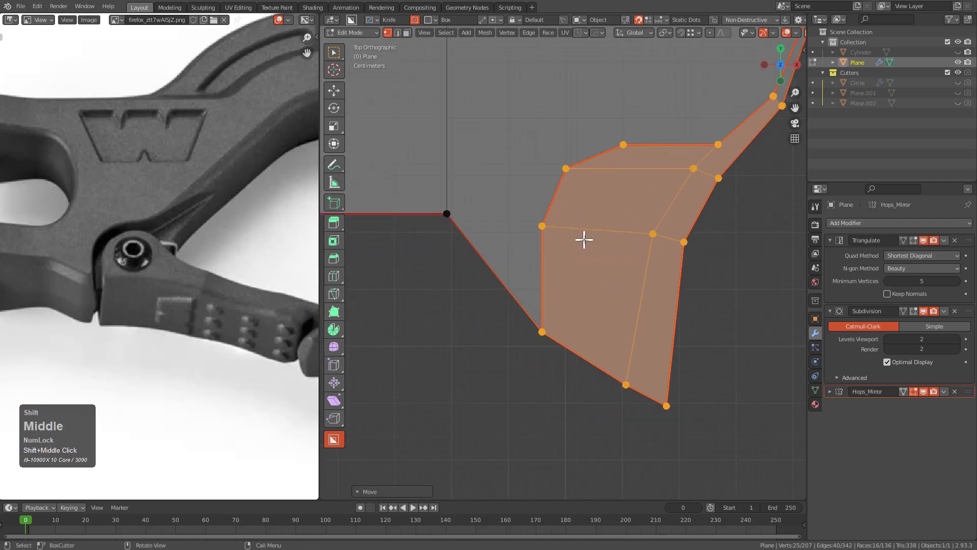
pyautogui.scroll(1, 584, 285)
pyautogui.hotkey('alt', 'a')
pyautogui.moveTo(519, 356); pyautogui.dragTo(517, 397)
pyautogui.press('Escape')
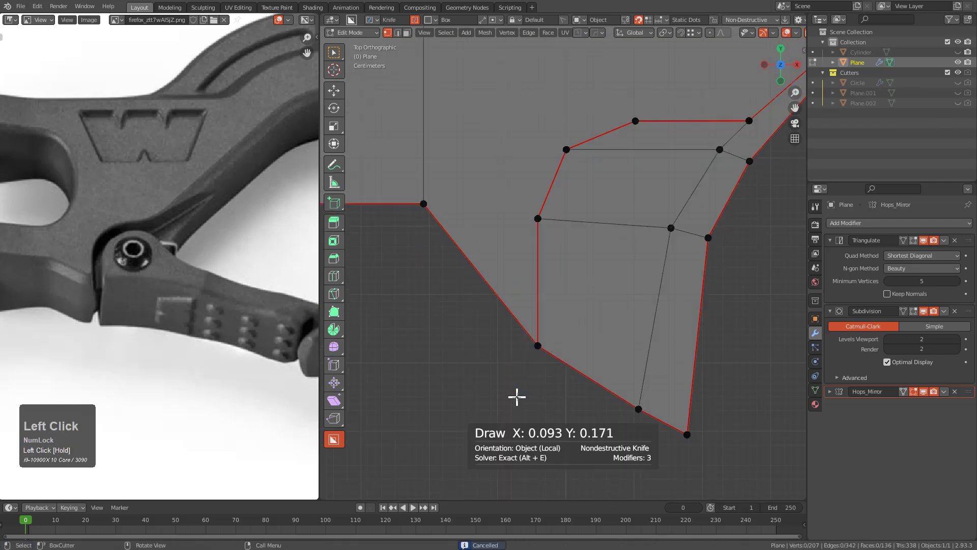
pyautogui.click(568, 311)
pyautogui.moveTo(569, 311); pyautogui.dragTo(502, 414)
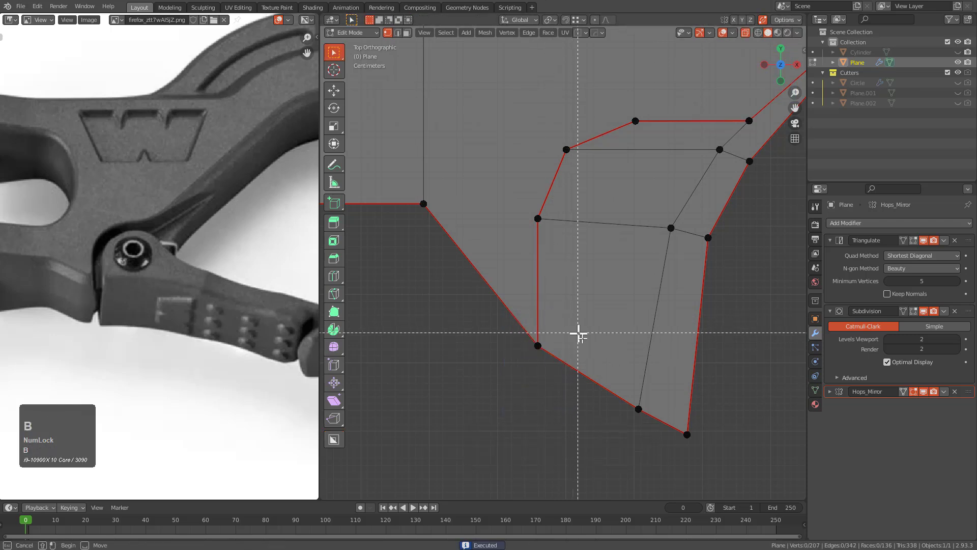
# Raise the tab's inner bottom corner vertices along Y by about 0.04 m
pyautogui.moveTo(543, 341); pyautogui.dragTo(533, 338)
pyautogui.press('g')
pyautogui.press('y')
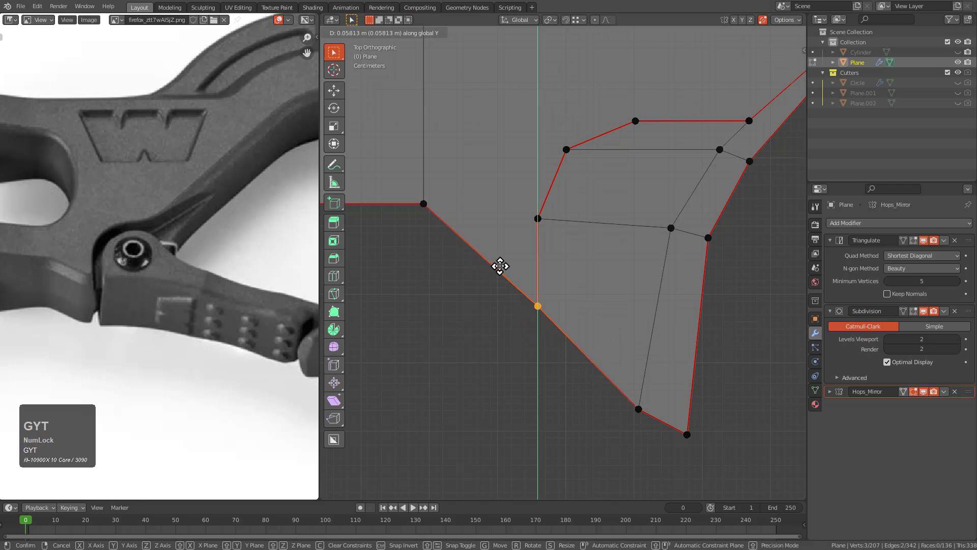
pyautogui.click(499, 277)
pyautogui.hotkey('alt', 'a')
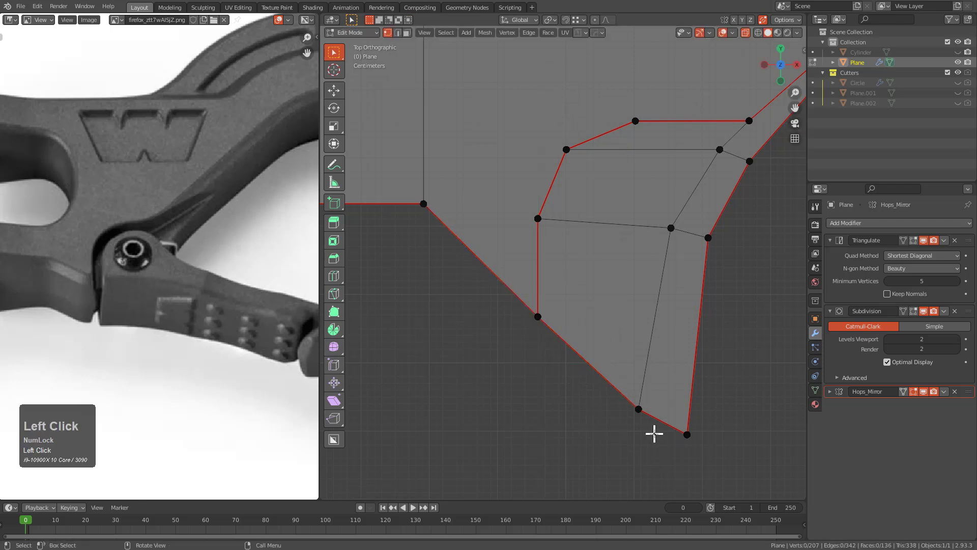
# Raise the middle vertices of the tab's lower edge along Y to even out the slanted outline
pyautogui.moveTo(613, 379); pyautogui.dragTo(613, 379)
pyautogui.press('g')
pyautogui.press('y')
pyautogui.click(614, 367)
# Move the vertices on the tab's narrow upper taper up along Y by about 0.2 m toward the body's diagonal edge
pyautogui.moveTo(618, 366); pyautogui.dragTo(629, 218, button='middle')
pyautogui.scroll(4, 619, 234)
pyautogui.scroll(-2, 609, 275)
pyautogui.keyDown('shift'); pyautogui.moveTo(601, 305); pyautogui.dragTo(578, 243, button='middle'); pyautogui.keyUp('shift')
pyautogui.scroll(2, 595, 219)
pyautogui.scroll(-7, 578, 260)
pyautogui.keyDown('shift'); pyautogui.moveTo(613, 184); pyautogui.dragTo(559, 276, button='middle'); pyautogui.keyUp('shift')
pyautogui.scroll(4, 558, 276)
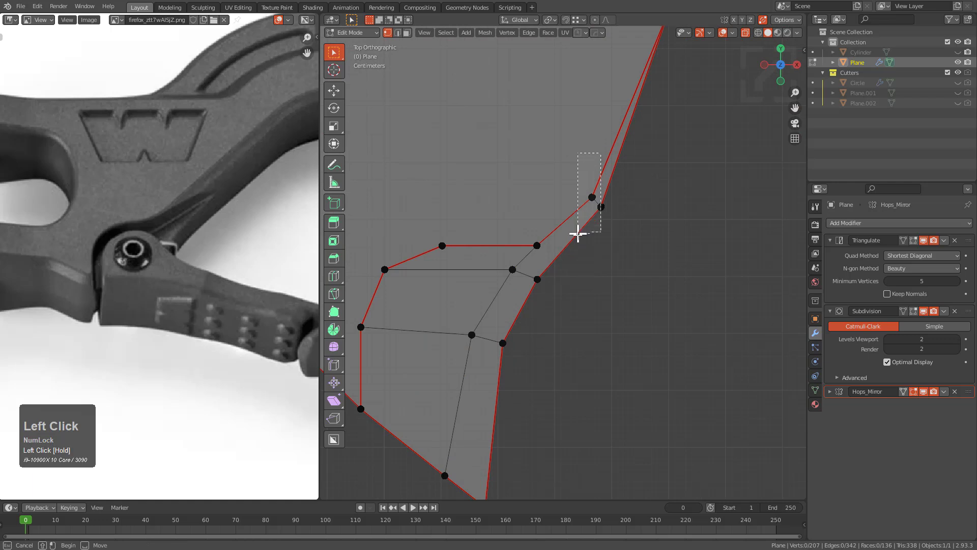
pyautogui.moveTo(646, 138); pyautogui.dragTo(550, 255)
pyautogui.scroll(-3, 596, 255)
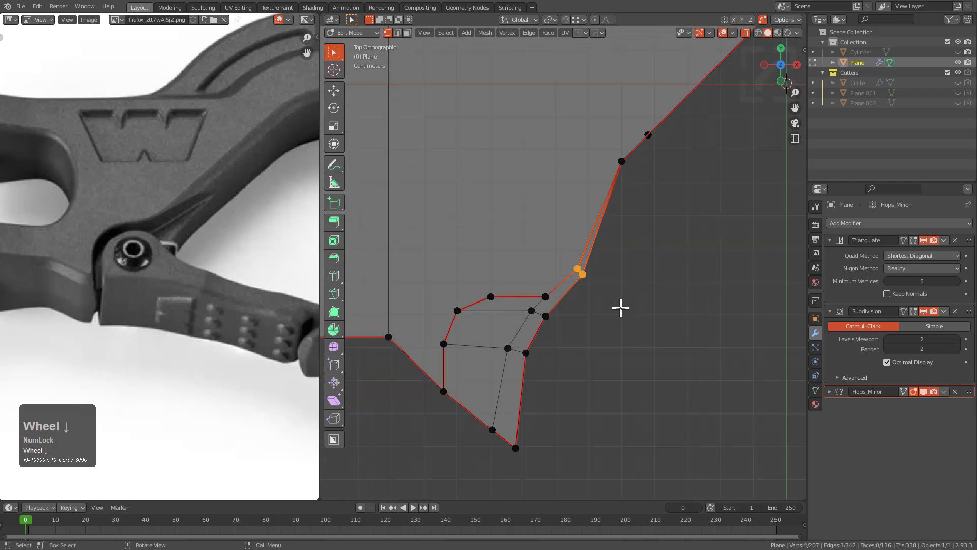
pyautogui.press('g')
pyautogui.press('y')
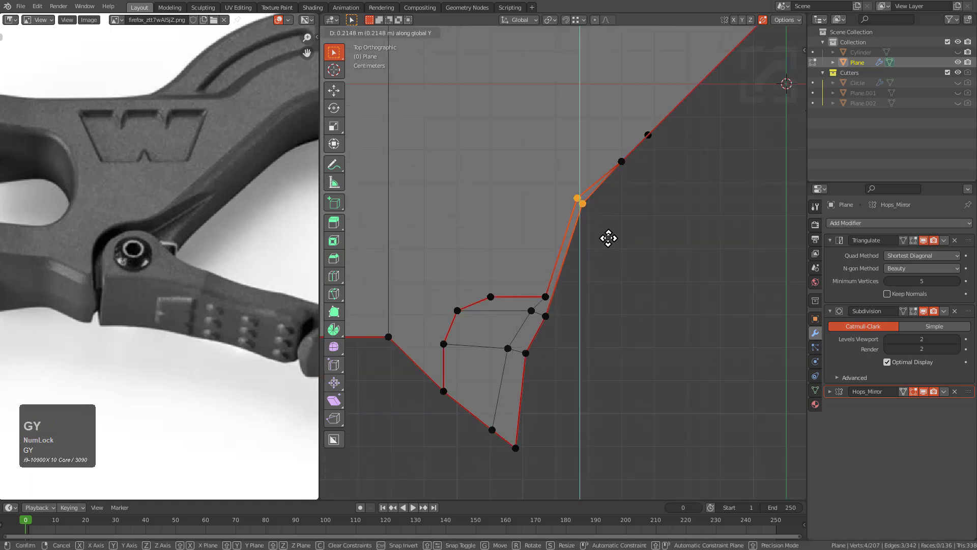
pyautogui.click(610, 242)
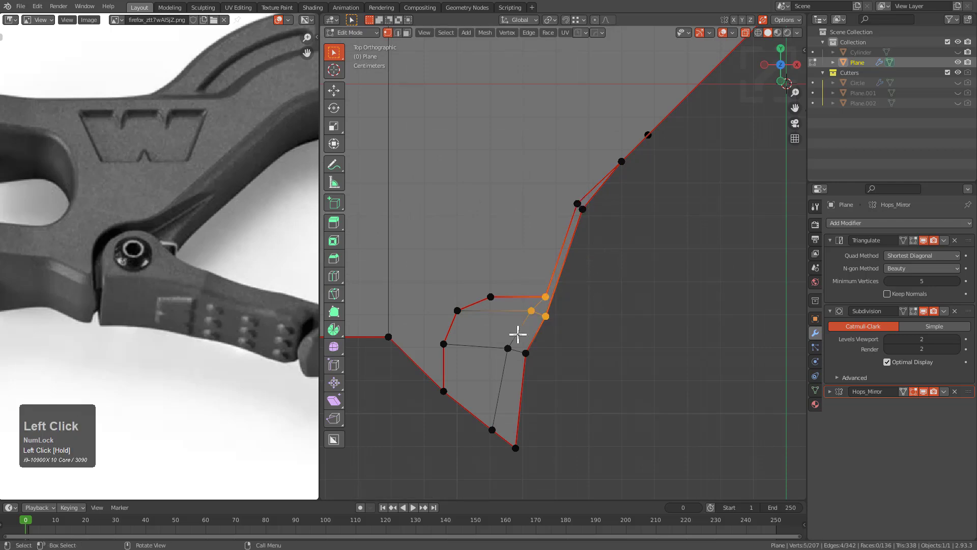
# Raise the vertices at the tab's upper bend along Y by about 0.19 m to follow the diagonal outline
pyautogui.moveTo(518, 334); pyautogui.dragTo(518, 334)
pyautogui.press('g')
pyautogui.press('y')
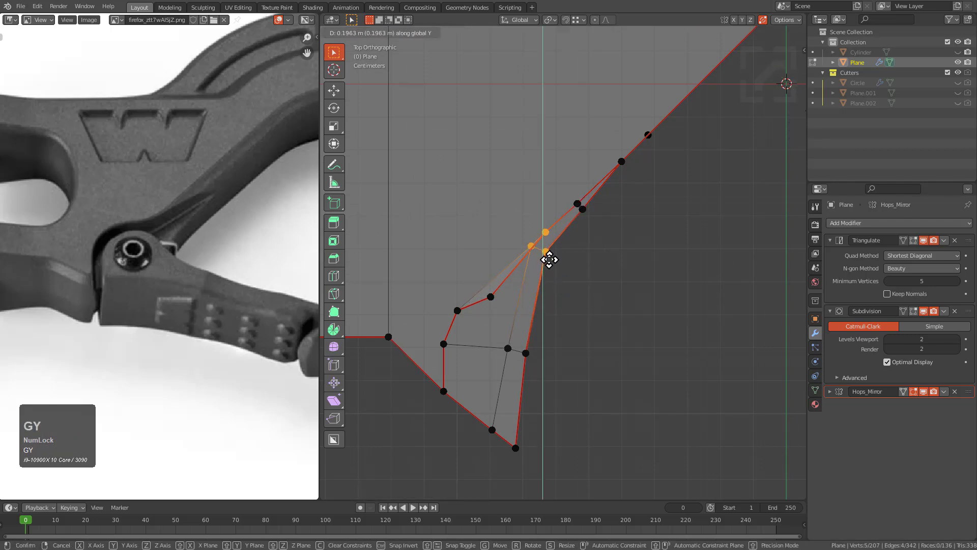
pyautogui.click(549, 263)
# Move the recess rim's vertex between its curve and the upper bend up along Y by about 0.05 m
pyautogui.keyDown('shift'); pyautogui.moveTo(556, 270); pyautogui.dragTo(619, 252, button='middle'); pyautogui.keyUp('shift')
pyautogui.scroll(3, 583, 271)
pyautogui.hotkey('alt', 'a')
pyautogui.moveTo(527, 313); pyautogui.dragTo(527, 313)
pyautogui.press('g')
pyautogui.press('y')
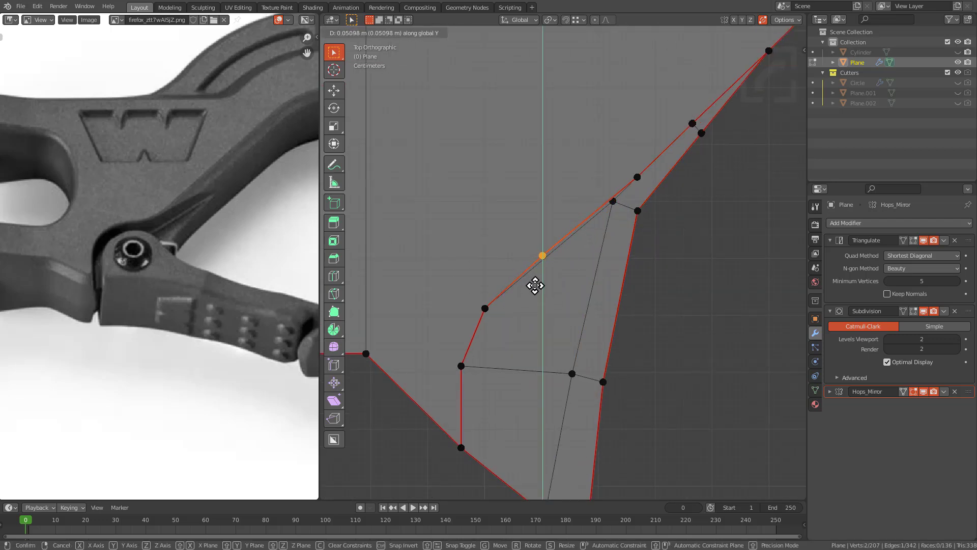
pyautogui.click(536, 287)
# Examine the smoothed body outline around the pointed tab in object mode and top view against the reference photo
pyautogui.press('Tab')
pyautogui.moveTo(585, 277); pyautogui.dragTo(605, 282, button='middle')
pyautogui.scroll(-1, 557, 264)
pyautogui.scroll(-1, 570, 286)
pyautogui.press('KP_7')
pyautogui.scroll(-4, 586, 270)
pyautogui.scroll(2, 613, 239)
pyautogui.scroll(-1, 613, 233)
pyautogui.scroll(2, 603, 245)
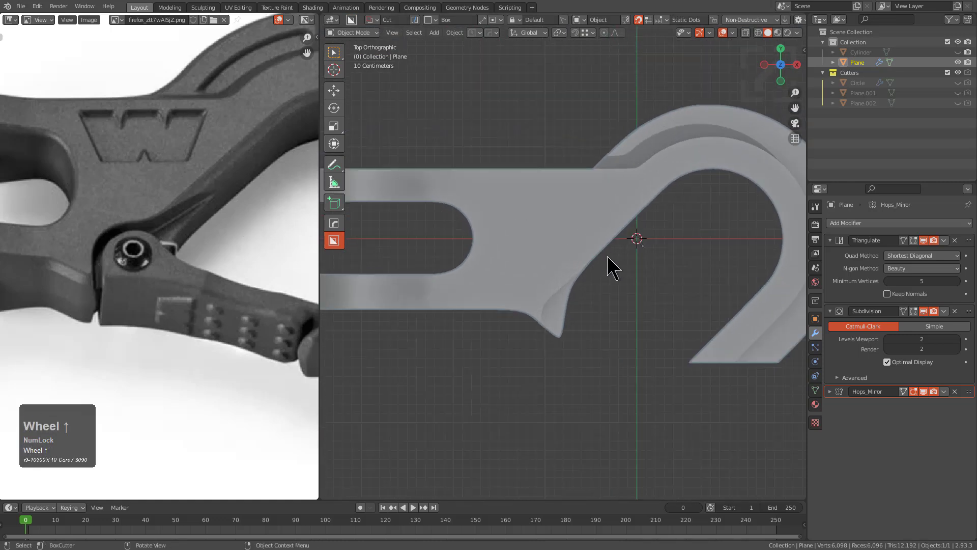
# Slide the recess wall's vertical edge at the upper bend along the rim to line up with the tab's inner vertex
pyautogui.scroll(3, 608, 265)
pyautogui.press('Tab')
pyautogui.moveTo(594, 341); pyautogui.dragTo(606, 239, button='middle')
pyautogui.scroll(1, 603, 301)
pyautogui.press('2')
pyautogui.scroll(2, 589, 267)
pyautogui.press('g')
pyautogui.press('g')
pyautogui.click(635, 227)
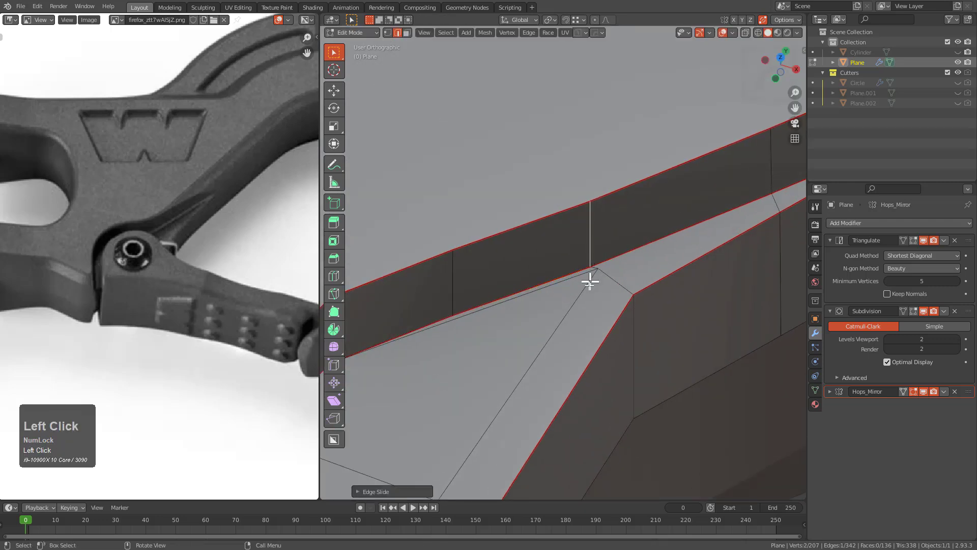
pyautogui.keyDown('alt'); pyautogui.moveTo(594, 270); pyautogui.dragTo(624, 323, button='middle'); pyautogui.keyUp('alt')
pyautogui.scroll(3, 622, 326)
pyautogui.press('g')
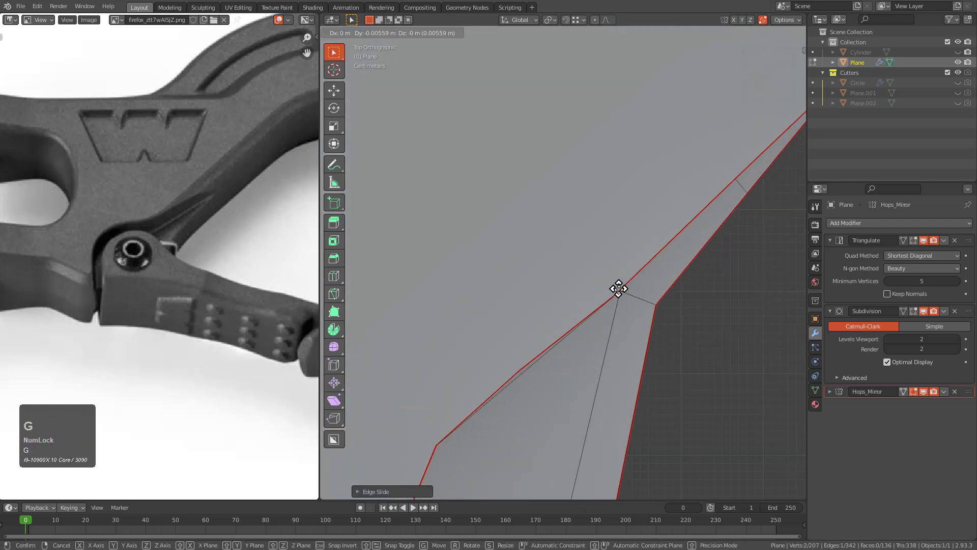
pyautogui.rightClick(622, 289)
# Select the three vertical edges of the recess's curved inner wall and move them up and inward into the body in top view
pyautogui.moveTo(544, 366); pyautogui.dragTo(509, 306, button='middle')
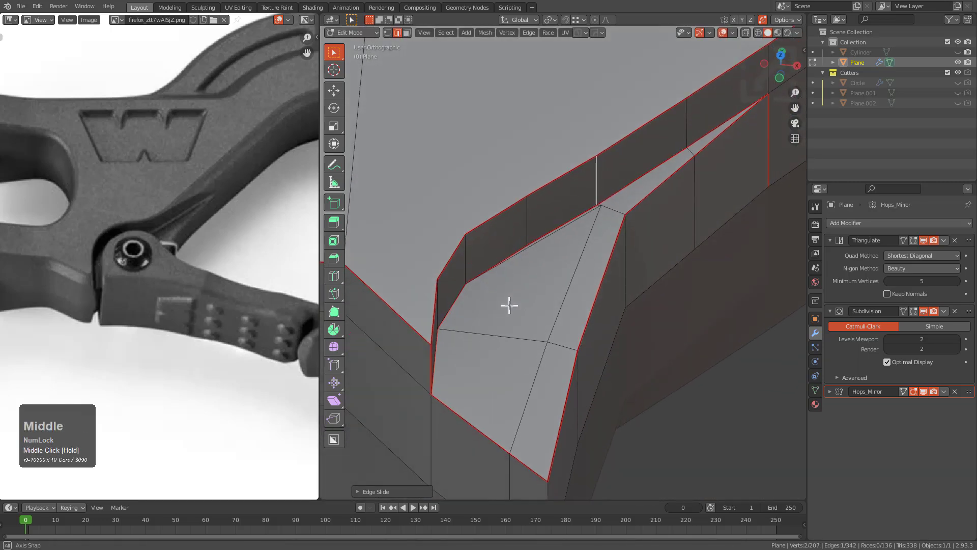
pyautogui.moveTo(475, 259)
pyautogui.mouseDown(button='middle')
pyautogui.moveTo(384, 264)
pyautogui.moveTo(469, 251)
pyautogui.moveTo(458, 253)
pyautogui.mouseUp(button='middle')
pyautogui.keyDown('shift'); pyautogui.click(384, 263); pyautogui.keyUp('shift')
pyautogui.press('KP_7')
pyautogui.press('g')
pyautogui.rightClick(585, 290)
pyautogui.moveTo(612, 344); pyautogui.dragTo(593, 286, button='middle')
pyautogui.keyDown('shift'); pyautogui.click(592, 233); pyautogui.keyUp('shift')
pyautogui.keyDown('alt'); pyautogui.moveTo(591, 233); pyautogui.dragTo(608, 277, button='middle'); pyautogui.keyUp('alt')
pyautogui.press('g')
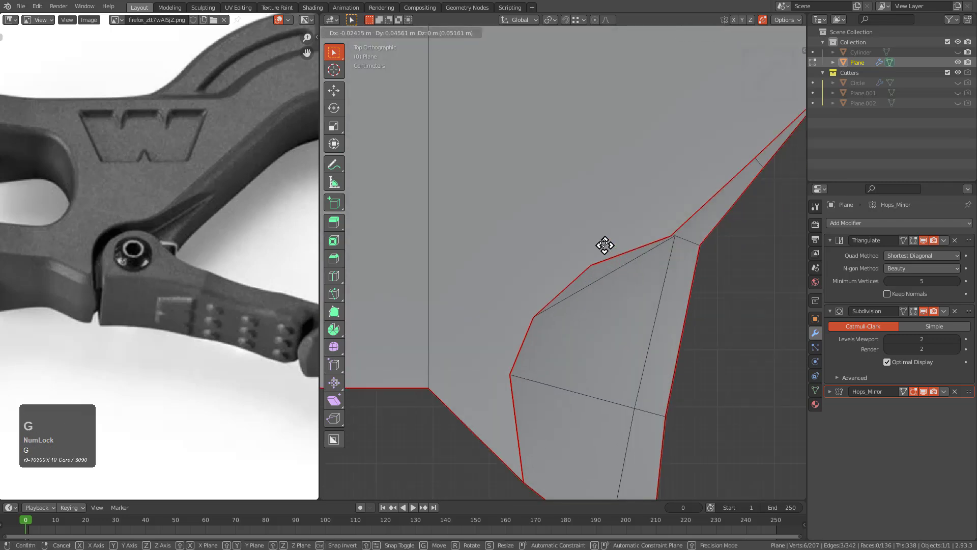
pyautogui.click(579, 228)
# Nudge the selected inner-wall edges again to refine the recess's curve
pyautogui.moveTo(580, 229); pyautogui.dragTo(620, 275, button='middle')
pyautogui.scroll(-1, 567, 308)
pyautogui.moveTo(567, 308); pyautogui.dragTo(577, 257, button='middle')
pyautogui.press('g')
pyautogui.click(589, 279)
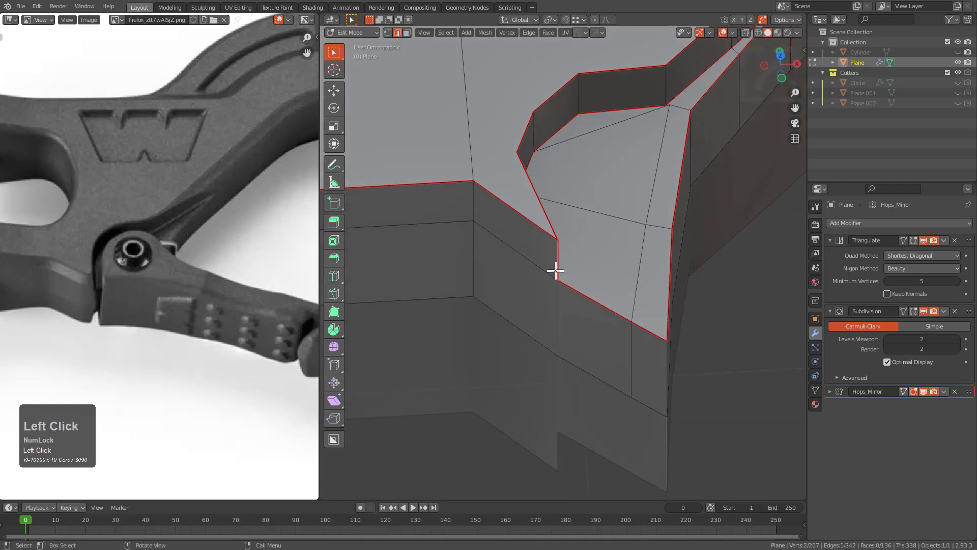
# Add the vertical edge at the recess's outer opening to the selection and shift it up and inward in top view
pyautogui.keyDown('shift'); pyautogui.click(554, 312); pyautogui.keyUp('shift')
pyautogui.keyDown('alt'); pyautogui.moveTo(554, 313); pyautogui.dragTo(551, 343, button='middle'); pyautogui.keyUp('alt')
pyautogui.press('g')
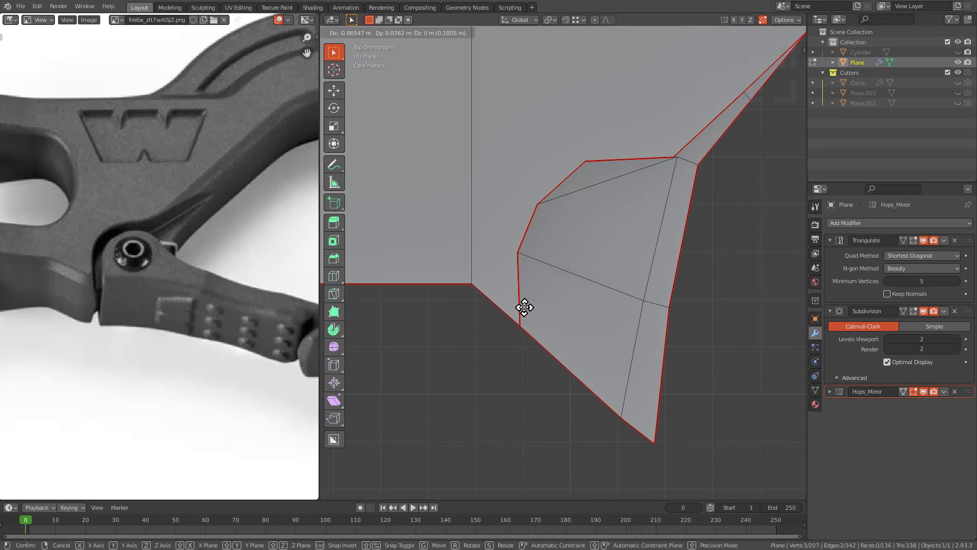
pyautogui.click(524, 308)
pyautogui.moveTo(561, 225); pyautogui.dragTo(611, 238, button='middle')
pyautogui.press('Tab')
pyautogui.scroll(-1, 632, 250)
pyautogui.scroll(1, 631, 260)
pyautogui.press('Tab')
pyautogui.moveTo(576, 296); pyautogui.dragTo(563, 263, button='middle')
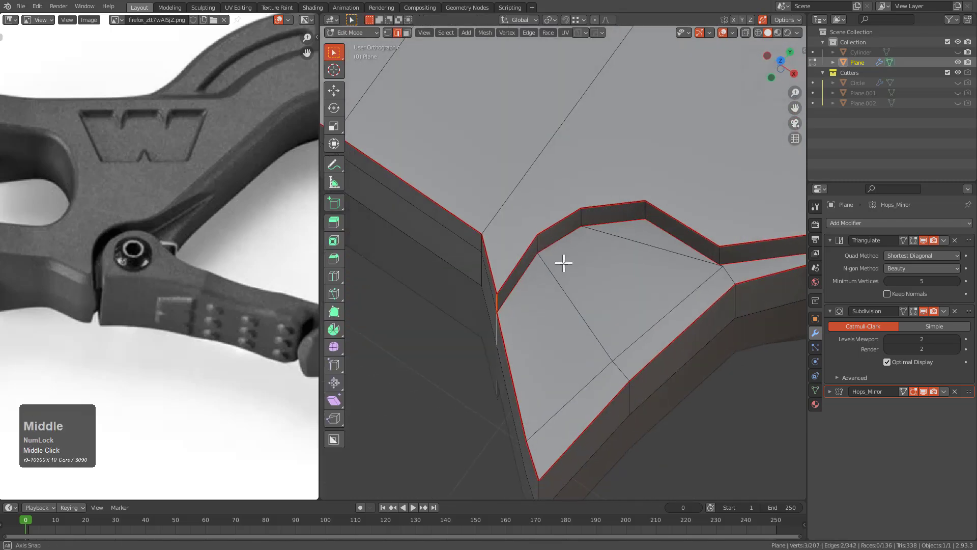
# Reposition the three vertical edges along the recess wall's bend one by one in top view to even out the curve
pyautogui.click(541, 224)
pyautogui.scroll(-1, 540, 227)
pyautogui.press('g')
pyautogui.press('y')
pyautogui.click(568, 223)
pyautogui.moveTo(581, 219); pyautogui.dragTo(632, 203, button='middle')
pyautogui.press('g')
pyautogui.click(631, 235)
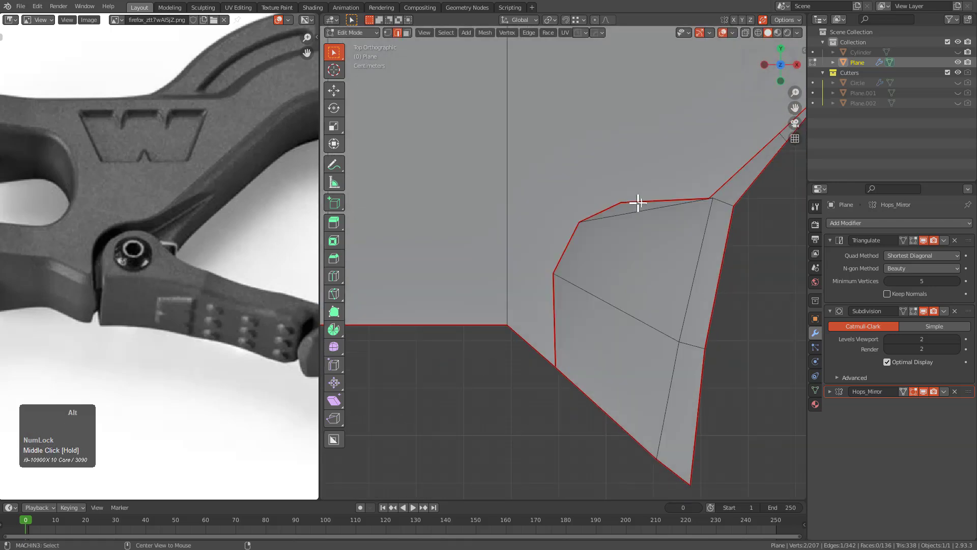
pyautogui.press('g')
pyautogui.click(662, 199)
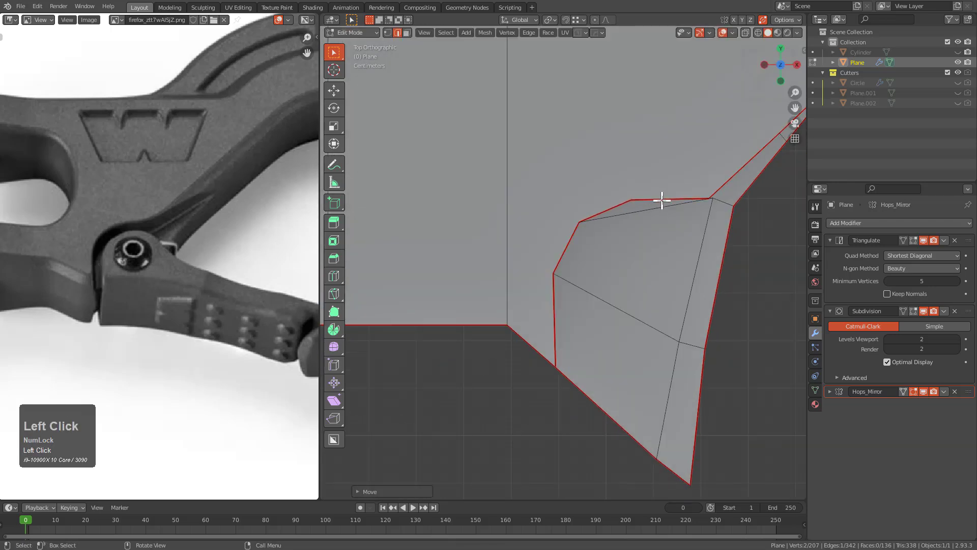
# Inspect the smoothed recess in object mode and toggle the sharp marking on the edges at its tapered end
pyautogui.press('Tab')
pyautogui.moveTo(694, 212); pyautogui.dragTo(603, 286, button='middle')
pyautogui.scroll(-3, 604, 246)
pyautogui.scroll(4, 580, 227)
pyautogui.scroll(-3, 584, 238)
pyautogui.scroll(3, 580, 247)
pyautogui.press('Tab')
pyautogui.click(565, 275)
pyautogui.press('q')
pyautogui.click(609, 261)
pyautogui.scroll(3, 608, 260)
pyautogui.press('Tab')
pyautogui.moveTo(589, 259); pyautogui.dragTo(550, 280, button='middle')
pyautogui.press('Tab')
pyautogui.scroll(3, 567, 275)
pyautogui.press('q')
pyautogui.press('q')
pyautogui.click(562, 251)
pyautogui.press('Tab')
pyautogui.scroll(2, 475, 246)
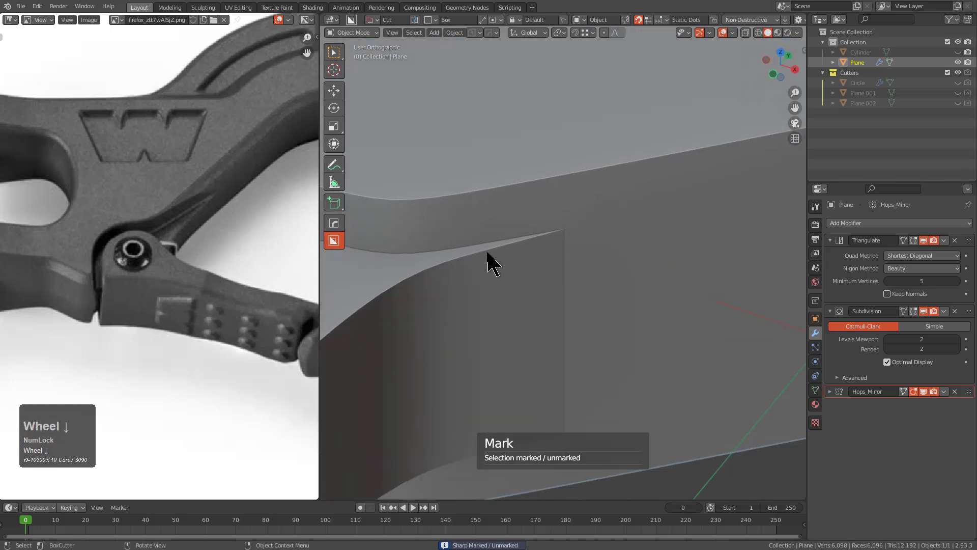
# Compare the smoothed fork end, recess and hook outline with the reference photo from the top and at an angle
pyautogui.moveTo(488, 253); pyautogui.dragTo(514, 270, button='middle')
pyautogui.scroll(-3, 517, 271)
pyautogui.press('KP_7')
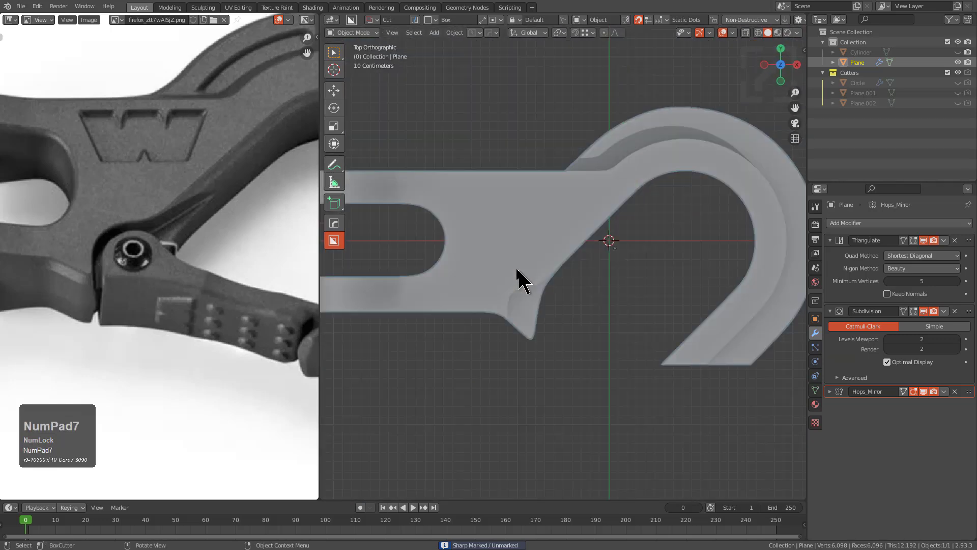
pyautogui.scroll(-2, 225, 244)
pyautogui.moveTo(225, 244); pyautogui.dragTo(346, 237, button='middle')
pyautogui.scroll(2, 473, 318)
pyautogui.moveTo(472, 309); pyautogui.dragTo(600, 238, button='middle')
pyautogui.scroll(2, 568, 242)
pyautogui.scroll(4, 232, 232)
pyautogui.scroll(-4, 229, 239)
pyautogui.scroll(4, 214, 260)
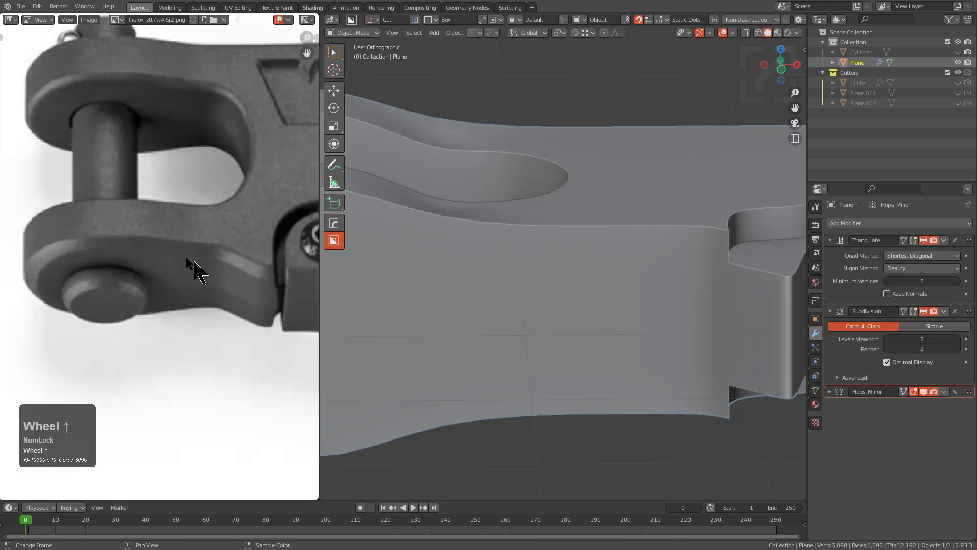
pyautogui.scroll(-1, 135, 253)
pyautogui.moveTo(135, 253); pyautogui.dragTo(158, 259, button='middle')
pyautogui.scroll(-4, 517, 285)
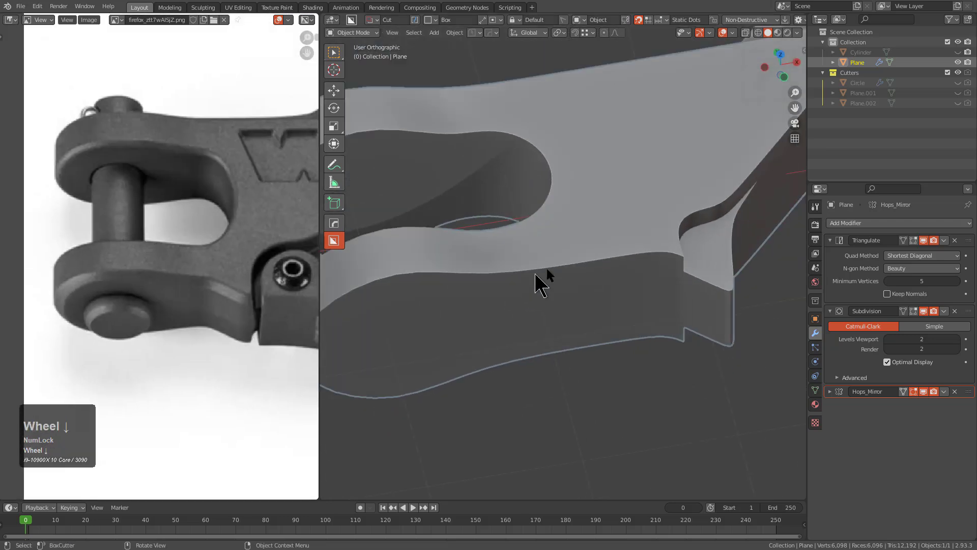
pyautogui.moveTo(567, 291); pyautogui.dragTo(547, 259, button='middle')
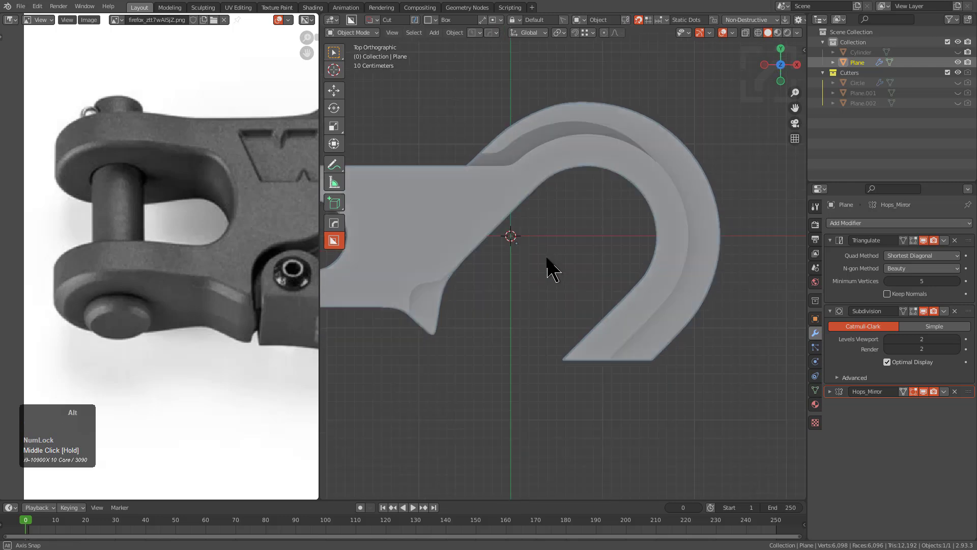
pyautogui.scroll(-2, 544, 262)
pyautogui.scroll(-1, 273, 194)
pyautogui.moveTo(247, 211); pyautogui.dragTo(90, 229, button='middle')
pyautogui.moveTo(219, 223); pyautogui.dragTo(144, 201, button='middle')
pyautogui.scroll(1, 199, 225)
pyautogui.moveTo(145, 239); pyautogui.dragTo(187, 284, button='middle')
pyautogui.scroll(-2, 193, 232)
pyautogui.moveTo(196, 242); pyautogui.dragTo(200, 291, button='middle')
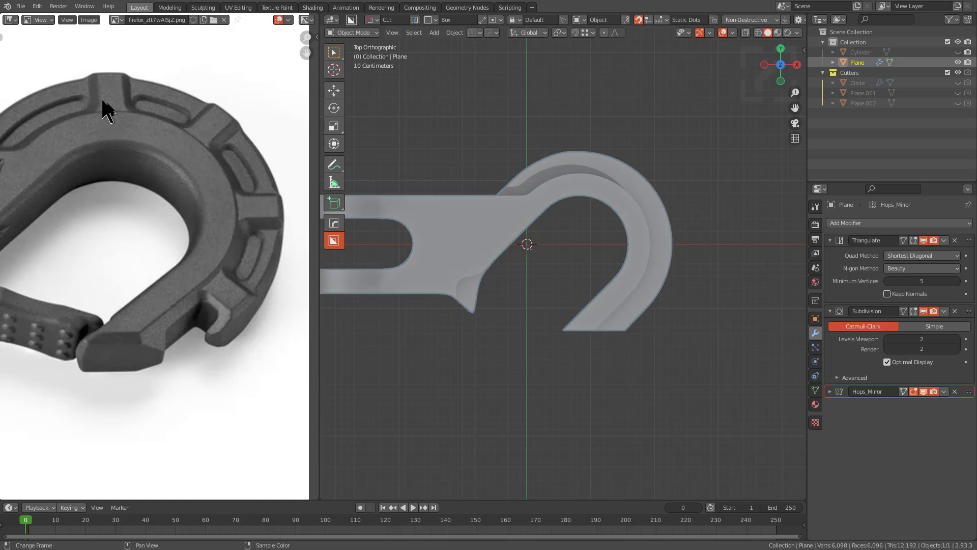
pyautogui.scroll(-2, 153, 114)
pyautogui.keyDown('shift'); pyautogui.moveTo(199, 128); pyautogui.dragTo(203, 183, button='middle'); pyautogui.keyUp('shift')
# Examine the vertices along the hook's outer curve in edit mode against the smoothed outline in top view
pyautogui.scroll(1, 590, 242)
pyautogui.press('Tab')
pyautogui.scroll(3, 590, 238)
pyautogui.scroll(3, 537, 166)
pyautogui.hotkey('alt', 'z')
pyautogui.keyDown('shift'); pyautogui.moveTo(539, 142); pyautogui.dragTo(574, 216, button='middle'); pyautogui.keyUp('shift')
pyautogui.scroll(2, 570, 211)
pyautogui.click(548, 180)
pyautogui.press('KP_Decimal')
pyautogui.scroll(3, 551, 244)
pyautogui.click(566, 269)
pyautogui.press('KP_8')
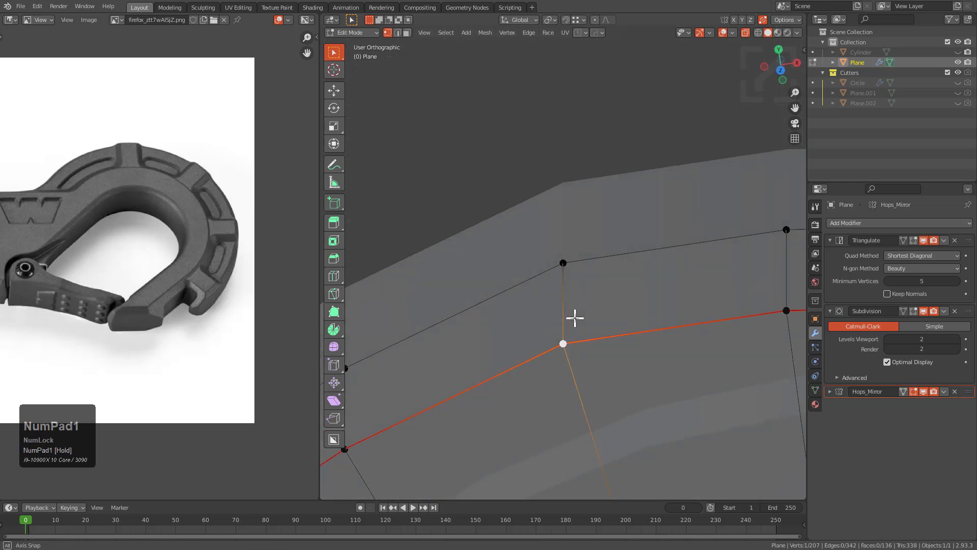
pyautogui.scroll(-2, 579, 339)
pyautogui.press('Tab')
pyautogui.keyDown('alt'); pyautogui.moveTo(581, 340); pyautogui.dragTo(583, 304, button='middle'); pyautogui.keyUp('alt')
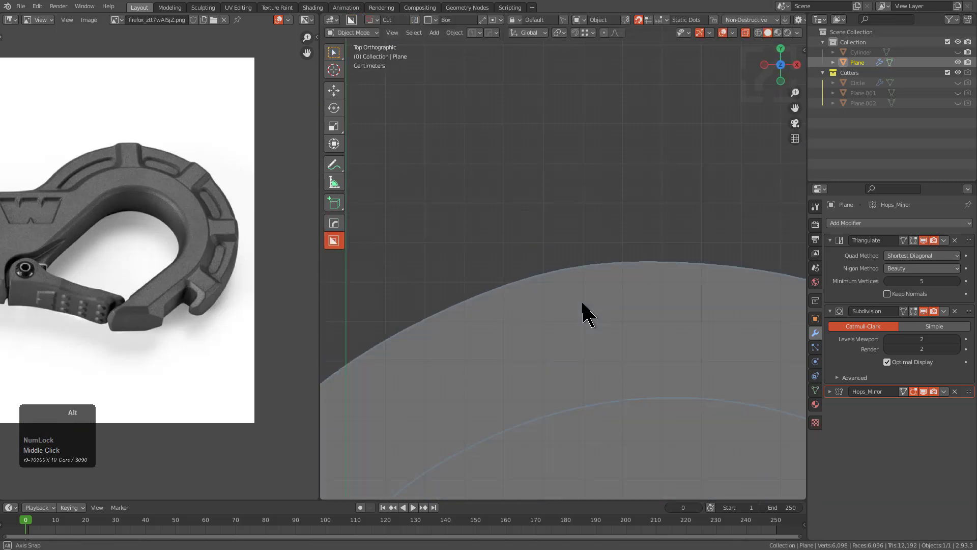
pyautogui.scroll(-3, 589, 338)
pyautogui.scroll(2, 602, 251)
pyautogui.press('Tab')
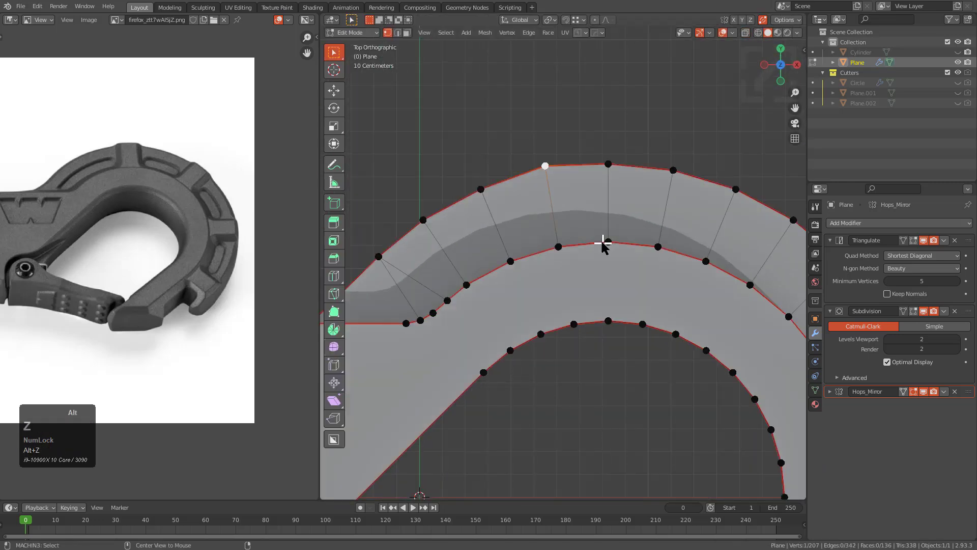
pyautogui.hotkey('alt', 'a')
pyautogui.scroll(-2, 612, 283)
pyautogui.keyDown('shift'); pyautogui.moveTo(613, 284); pyautogui.dragTo(611, 240, button='middle'); pyautogui.keyUp('shift')
pyautogui.press('Tab')
pyautogui.scroll(-2, 633, 231)
pyautogui.hotkey('alt', 'a')
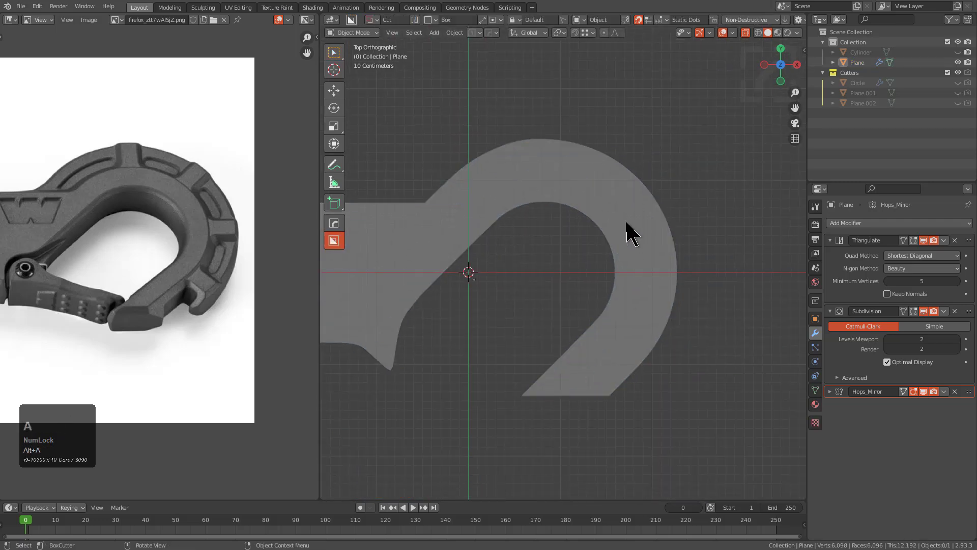
pyautogui.click(631, 234)
pyautogui.press('Tab')
pyautogui.scroll(4, 567, 286)
pyautogui.keyDown('shift'); pyautogui.moveTo(475, 238); pyautogui.dragTo(438, 220, button='middle'); pyautogui.keyUp('shift')
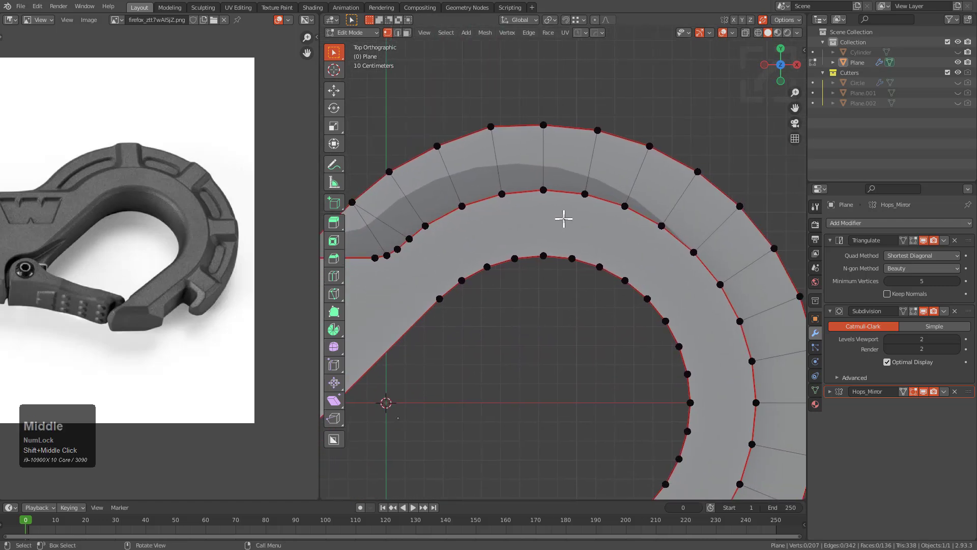
# Extrude one ledge face at the top of the hook's outer curve upward into a raised block, flush with the adjoining walls
pyautogui.keyDown('shift'); pyautogui.moveTo(563, 219); pyautogui.dragTo(530, 234, button='middle'); pyautogui.keyUp('shift')
pyautogui.scroll(1, 530, 234)
pyautogui.press('3')
pyautogui.click(569, 178)
pyautogui.keyDown('shift'); pyautogui.moveTo(572, 179); pyautogui.dragTo(599, 206, button='middle'); pyautogui.keyUp('shift')
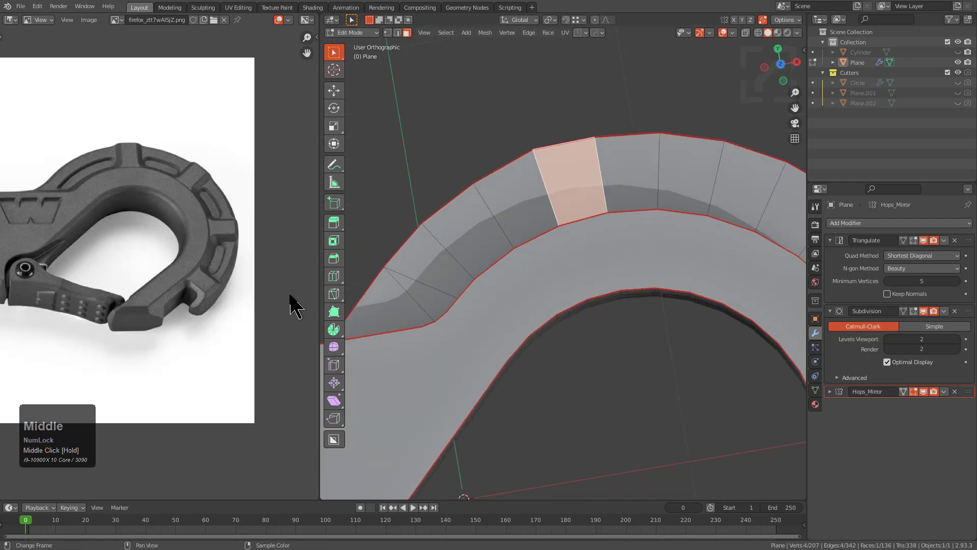
pyautogui.moveTo(301, 304); pyautogui.dragTo(269, 285, button='middle')
pyautogui.scroll(5, 214, 263)
pyautogui.moveTo(600, 214); pyautogui.dragTo(560, 221, button='middle')
pyautogui.click(558, 220)
pyautogui.click(564, 197)
# Mark the raised block's two outer vertical edges as sharp
pyautogui.moveTo(573, 255); pyautogui.dragTo(569, 217, button='middle')
pyautogui.hotkey('alt', 'a')
pyautogui.press('Tab')
pyautogui.scroll(2, 569, 217)
pyautogui.press('Tab')
pyautogui.press('2')
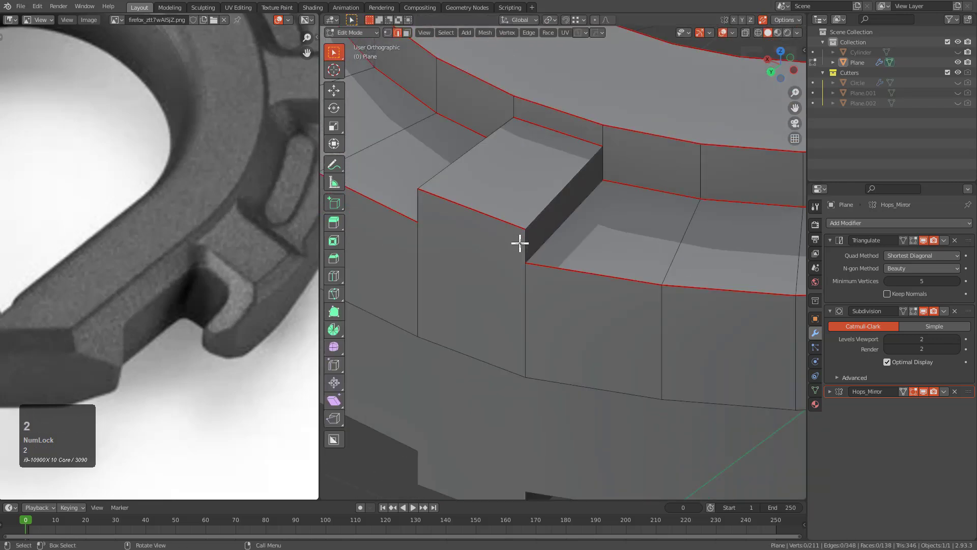
pyautogui.press('q')
pyautogui.click(521, 205)
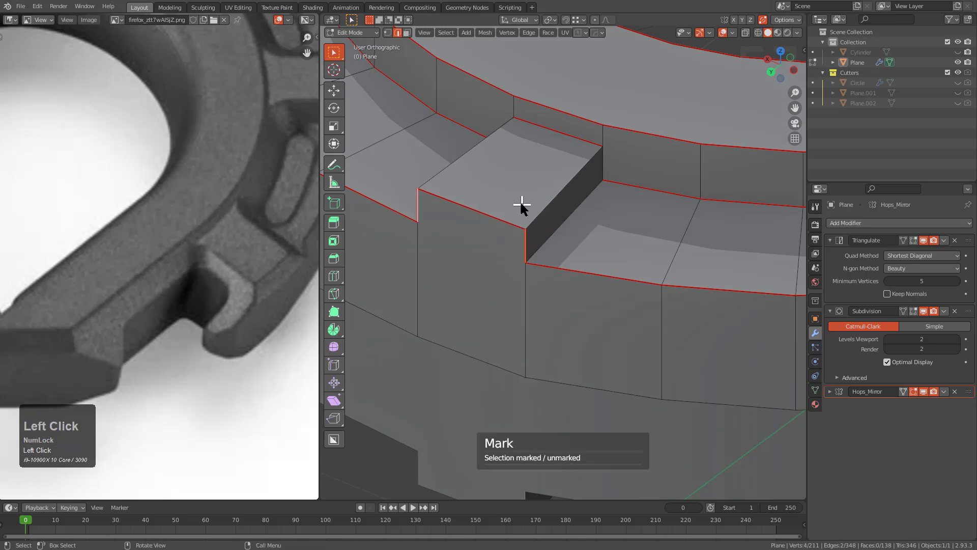
# Mark the two vertical edges where the raised block meets the inner rim wall as sharp
pyautogui.press('Tab')
pyautogui.scroll(-1, 574, 193)
pyautogui.moveTo(574, 194); pyautogui.dragTo(599, 205, button='middle')
pyautogui.press('Tab')
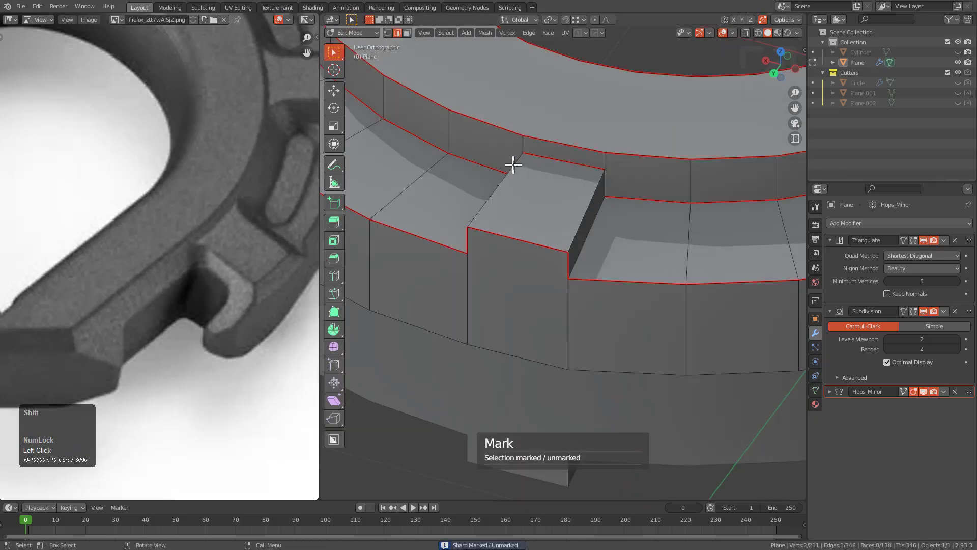
pyautogui.moveTo(513, 164); pyautogui.dragTo(585, 189, button='middle')
pyautogui.press('q')
pyautogui.click(559, 196)
# Compare the raised block in object mode with the ribs along the hook's outer edge in the reference photo
pyautogui.scroll(-4, 566, 201)
pyautogui.press('Tab')
pyautogui.moveTo(615, 248); pyautogui.dragTo(504, 226, button='middle')
pyautogui.scroll(1, 504, 226)
pyautogui.scroll(-3, 206, 250)
pyautogui.moveTo(206, 250); pyautogui.dragTo(218, 268, button='middle')
pyautogui.scroll(2, 262, 247)
pyautogui.press('Tab')
pyautogui.scroll(-4, 552, 240)
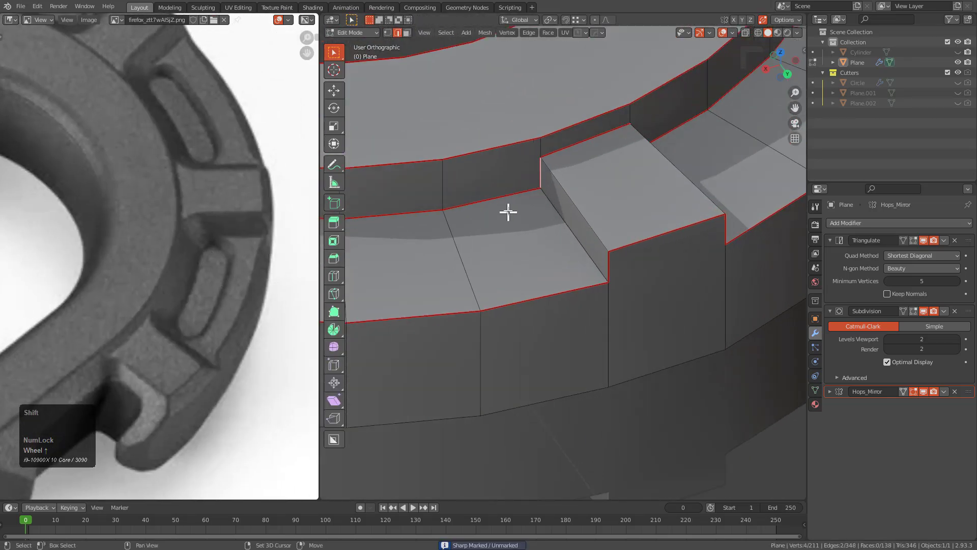
# Cut an edge loop along the ledge's inner wall beside the block and connect its end vertex to the block's top corner
pyautogui.click(515, 227)
pyautogui.scroll(2, 530, 227)
pyautogui.click(497, 209)
pyautogui.scroll(2, 604, 181)
pyautogui.press('j')
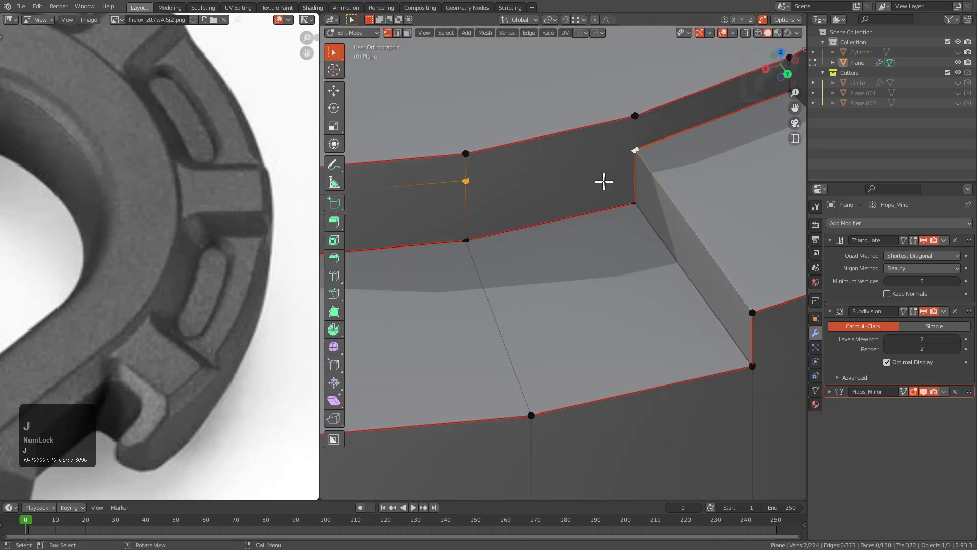
pyautogui.press('Tab')
pyautogui.scroll(-2, 578, 212)
pyautogui.press('Tab')
# Select the new wall loop and move it along Z, snapped level with the block's top corner
pyautogui.keyDown('shift'); pyautogui.moveTo(578, 211); pyautogui.dragTo(650, 214, button='middle'); pyautogui.keyUp('shift')
pyautogui.scroll(-5, 560, 229)
pyautogui.keyDown('shift'); pyautogui.moveTo(464, 251); pyautogui.dragTo(603, 254, button='middle'); pyautogui.keyUp('shift')
pyautogui.keyDown('shift'); pyautogui.scroll(1, 604, 253); pyautogui.keyUp('shift')
pyautogui.keyDown('alt'); pyautogui.click(550, 246); pyautogui.keyUp('alt')
pyautogui.keyDown('alt'); pyautogui.middleClick(630, 268); pyautogui.keyUp('alt')
pyautogui.scroll(3, 601, 256)
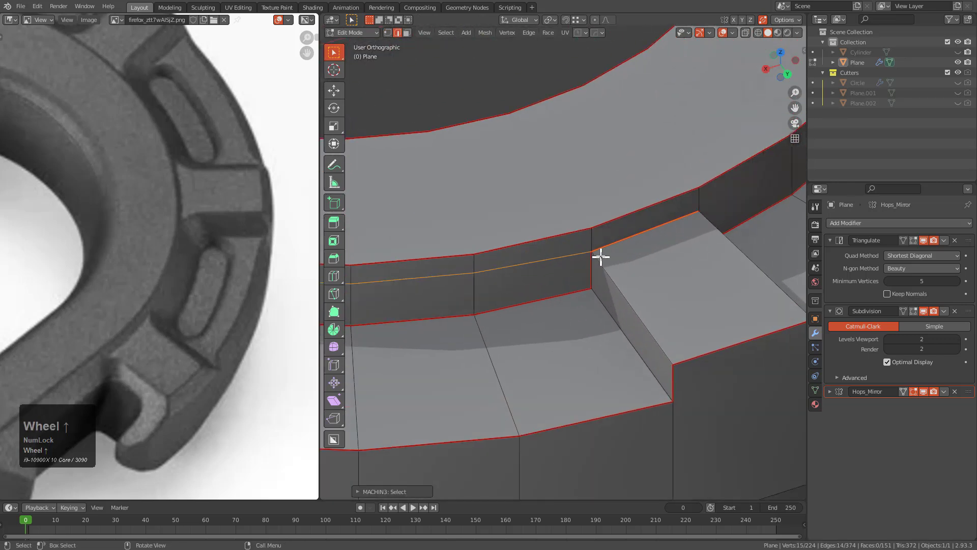
pyautogui.scroll(4, 607, 234)
pyautogui.rightClick(625, 255)
pyautogui.keyDown('shift'); pyautogui.click(588, 247); pyautogui.keyUp('shift')
pyautogui.press('g')
pyautogui.press('z')
pyautogui.keyDown('ctrl'); pyautogui.click(623, 240); pyautogui.keyUp('ctrl')
# Cut a centred edge loop along the ledge's inner wall on the block's opposite side
pyautogui.scroll(-4, 687, 279)
pyautogui.moveTo(690, 280); pyautogui.dragTo(574, 251, button='middle')
pyautogui.scroll(-3, 574, 251)
pyautogui.hotkey('ctrl', 'r')
pyautogui.click(528, 254)
pyautogui.rightClick(528, 256)
# Move the opposite wall loop along Z, snapped level with the block's top corner
pyautogui.scroll(-3, 600, 268)
pyautogui.scroll(6, 601, 267)
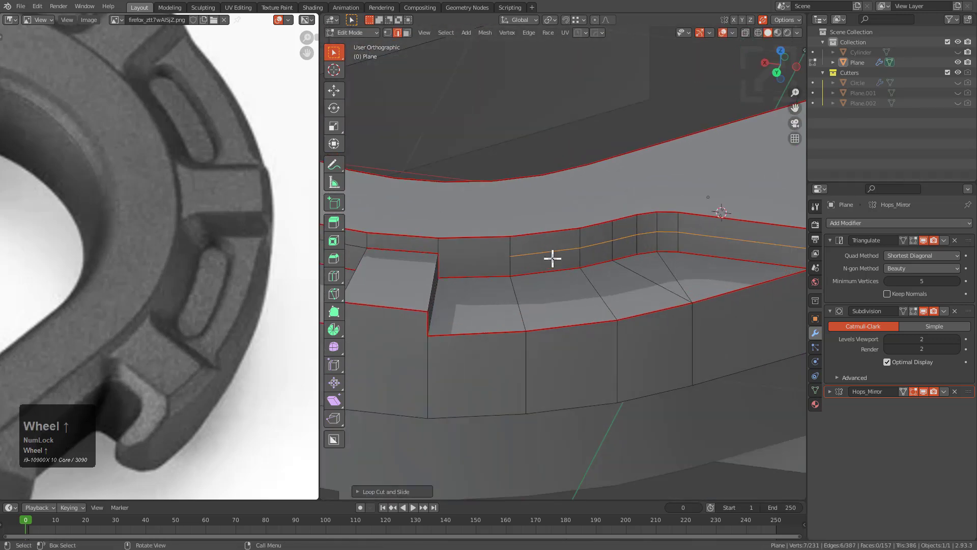
pyautogui.press('g')
pyautogui.press('z')
pyautogui.keyDown('ctrl'); pyautogui.click(611, 237); pyautogui.keyUp('ctrl')
pyautogui.scroll(-1, 628, 264)
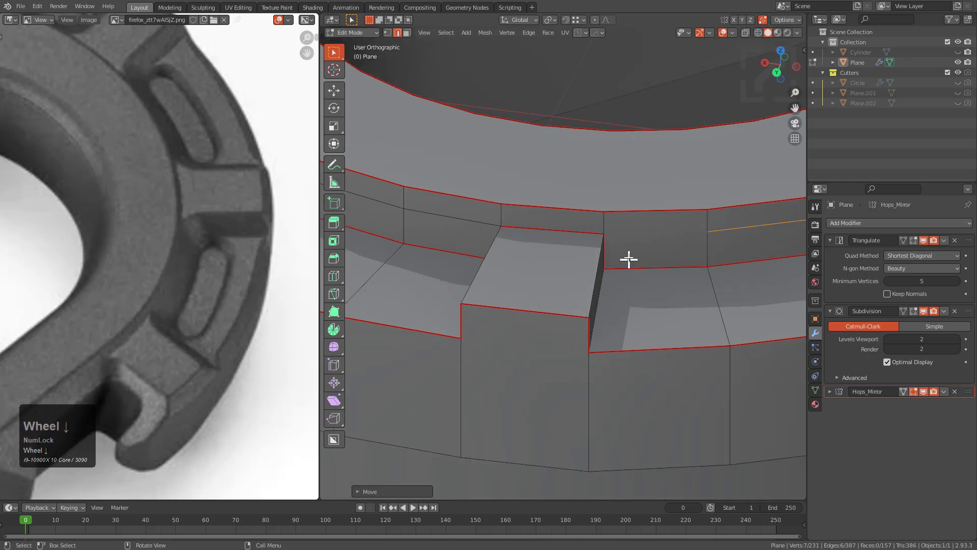
# Connect the block's top corner vertex to the ledge wall loop and clear the sharp mark from the vertical inner corner edge below
pyautogui.press('1')
pyautogui.moveTo(614, 235); pyautogui.dragTo(602, 255, button='middle')
pyautogui.press('2')
pyautogui.rightClick(683, 242)
pyautogui.click(679, 236)
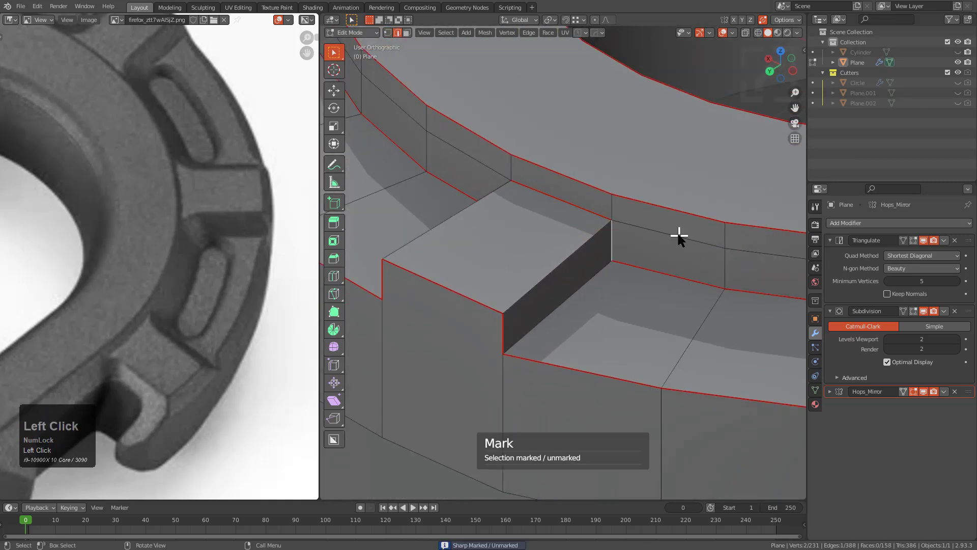
pyautogui.press('Tab')
pyautogui.press('Tab')
pyautogui.press('Tab')
pyautogui.press('Tab')
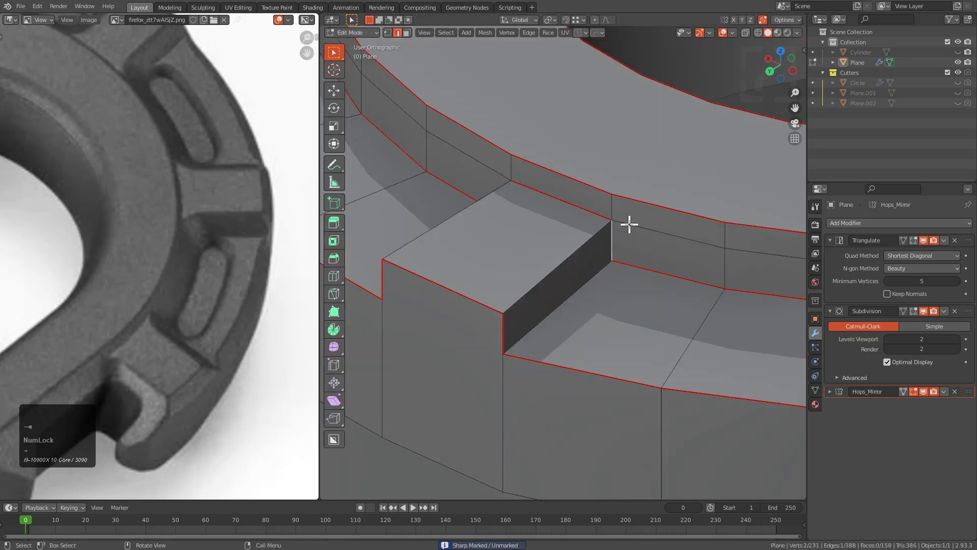
pyautogui.press('Tab')
pyautogui.hotkey('ctrl', 'z')
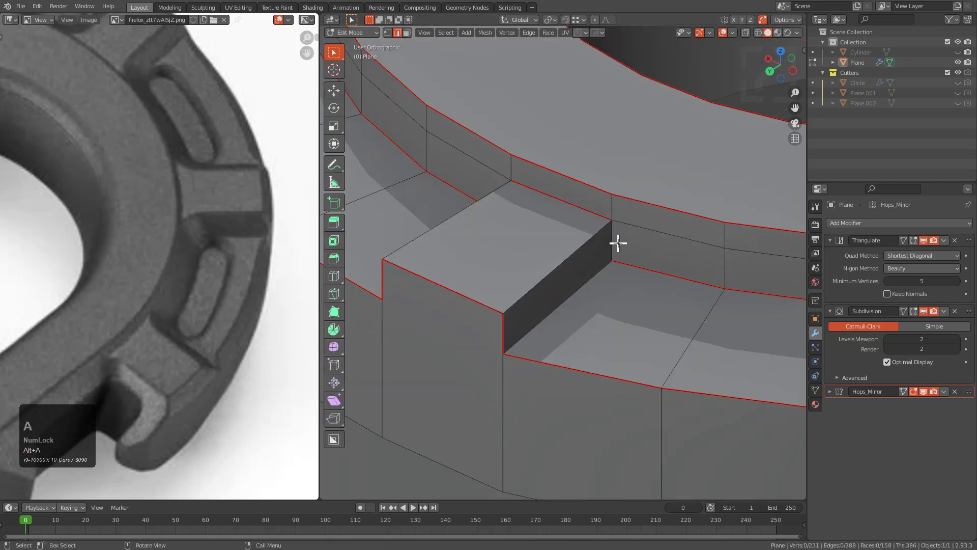
pyautogui.hotkey('ctrl', 'b')
pyautogui.scroll(1, 679, 277)
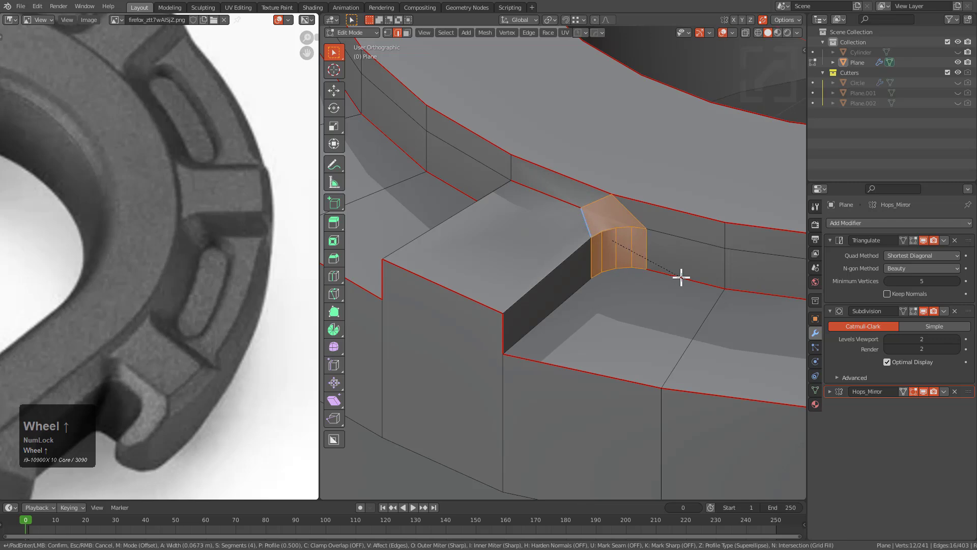
pyautogui.scroll(1, 680, 277)
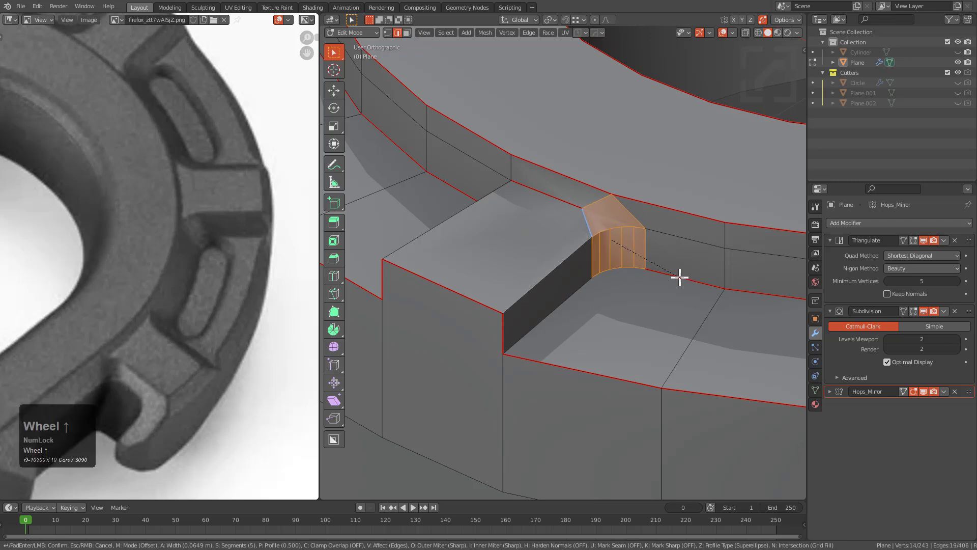
pyautogui.rightClick(679, 277)
# Bevel the vertical edges where both sides of the block meet the ledge's inner wall, using two segments
pyautogui.moveTo(585, 271); pyautogui.dragTo(677, 285, button='middle')
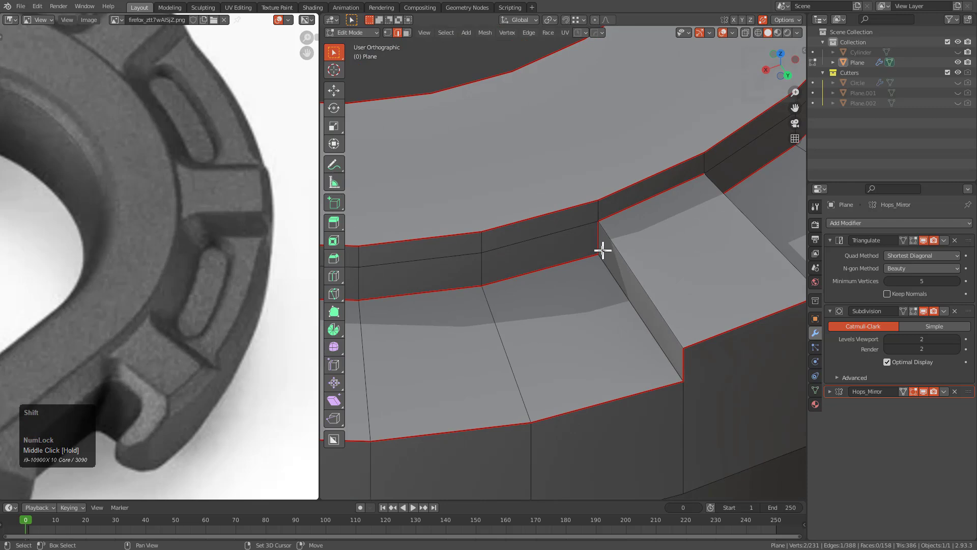
pyautogui.moveTo(597, 241); pyautogui.dragTo(589, 277, button='middle')
pyautogui.scroll(1, 646, 273)
pyautogui.hotkey('ctrl', 'b')
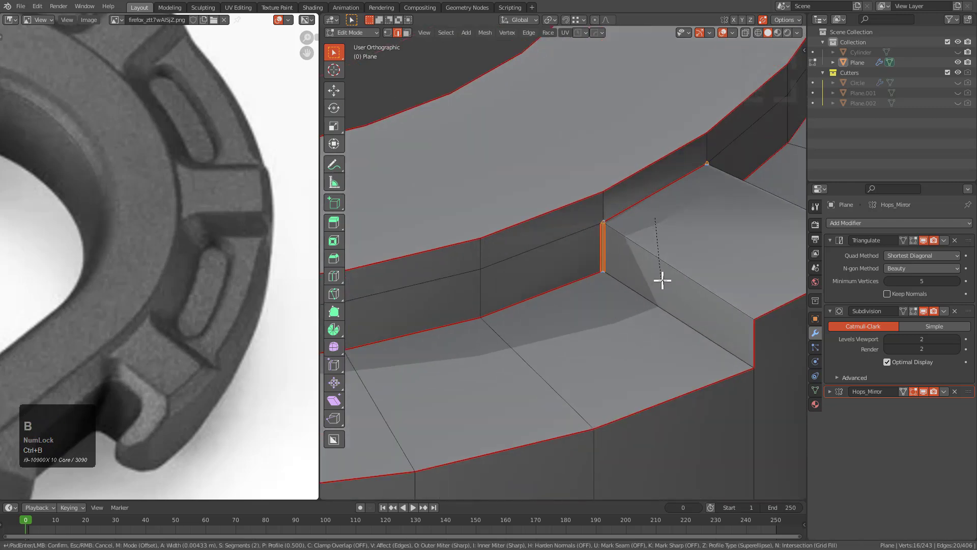
pyautogui.click(677, 306)
# Connect each bevel's outer wall vertex to the nearby end of the block's rear top edge on both sides
pyautogui.press('1')
pyautogui.click(575, 235)
pyautogui.press('j')
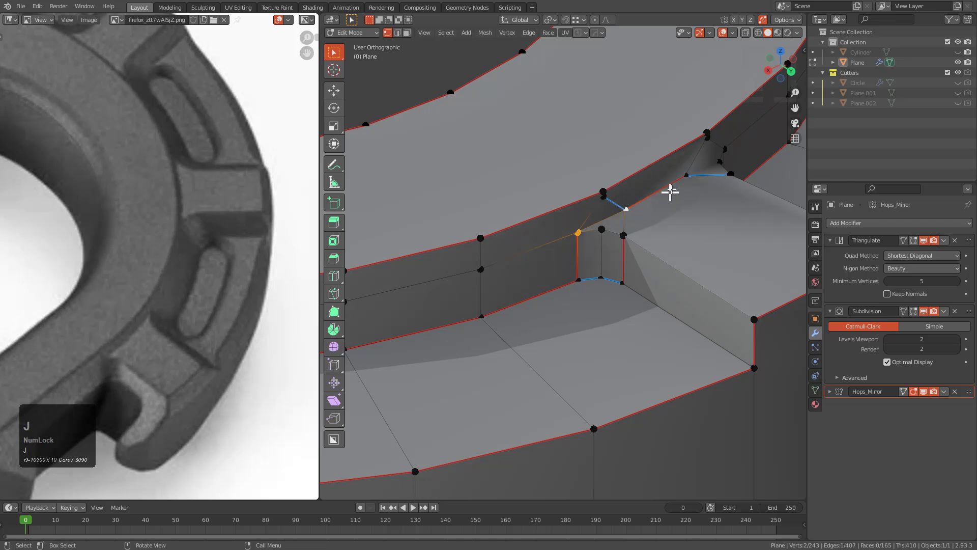
pyautogui.moveTo(691, 169); pyautogui.dragTo(603, 184, button='middle')
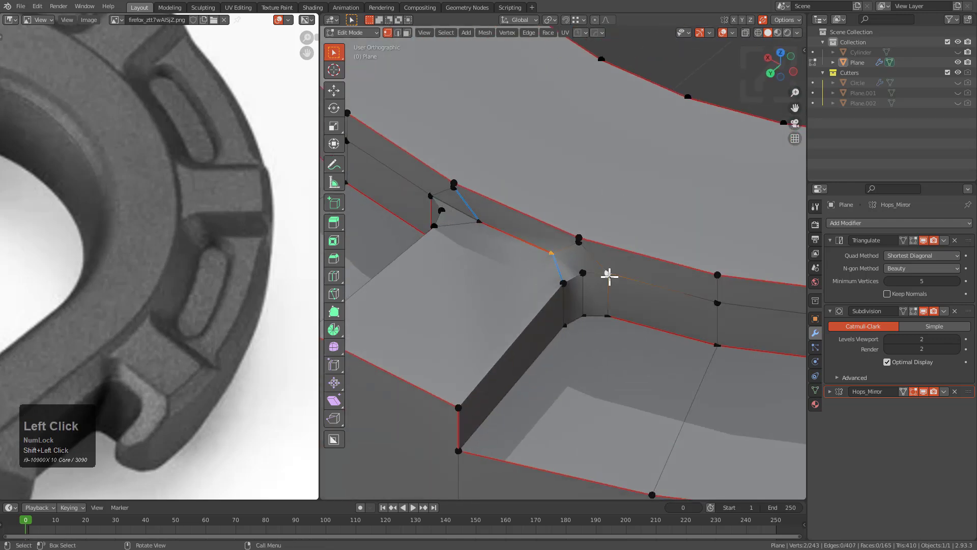
pyautogui.press('j')
pyautogui.scroll(3, 551, 256)
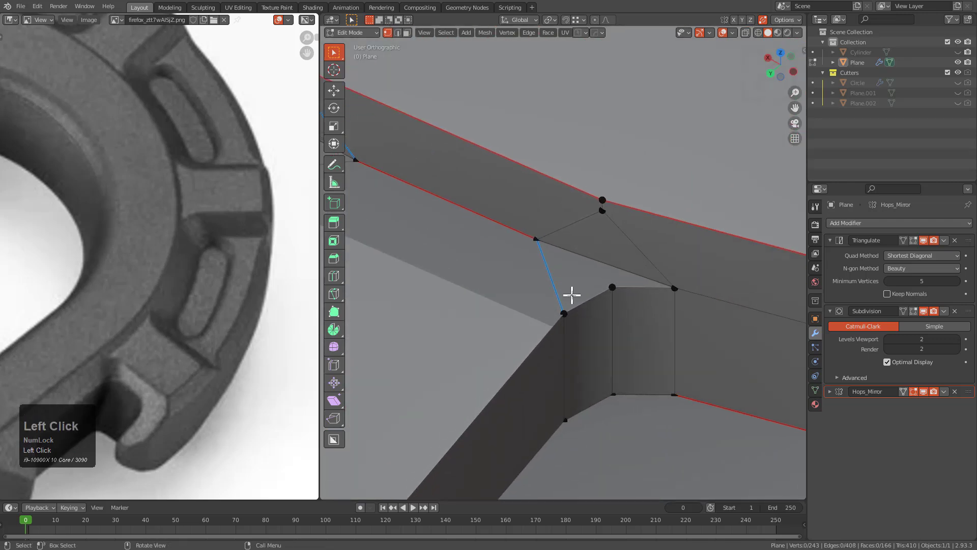
# Vertex-slide the stray points above the first bevelled corner along their edges to tidy the wall topology
pyautogui.press('g')
pyautogui.press('g')
pyautogui.click(585, 254)
pyautogui.press('g')
pyautogui.press('g')
pyautogui.click(596, 213)
pyautogui.press('g')
pyautogui.press('g')
pyautogui.click(585, 286)
# At the opposite bevelled corner, connect the upper wall vertex to the block's top corner and slide the crossing vertex along its edge
pyautogui.scroll(-2, 585, 285)
pyautogui.keyDown('shift'); pyautogui.moveTo(585, 286); pyautogui.dragTo(602, 251, button='middle'); pyautogui.keyUp('shift')
pyautogui.press('g')
pyautogui.press('g')
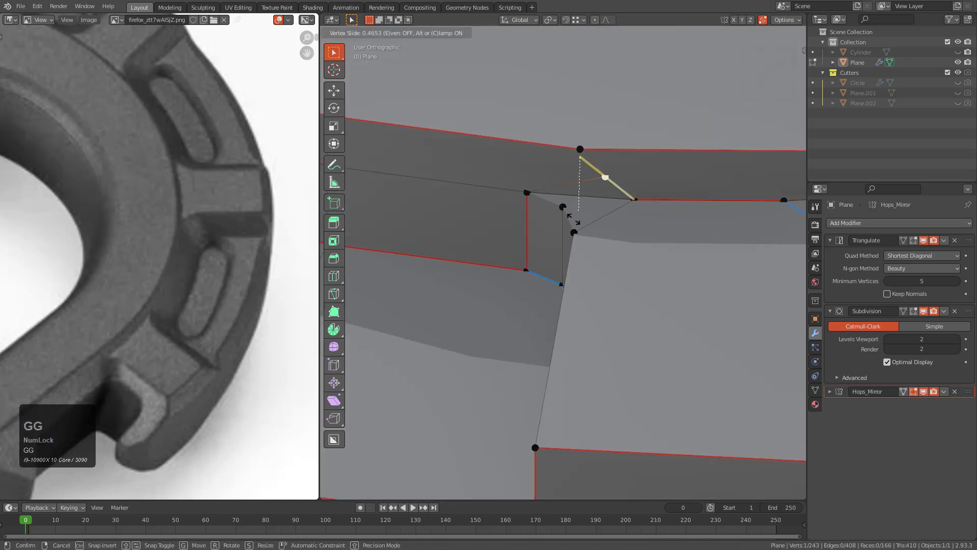
pyautogui.rightClick(577, 222)
pyautogui.press('j')
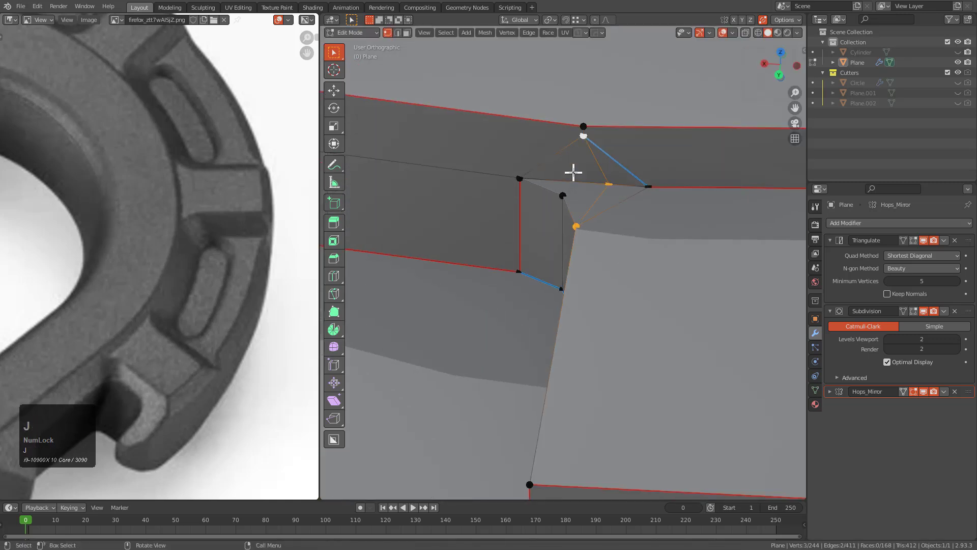
pyautogui.click(607, 185)
pyautogui.press('g')
pyautogui.press('g')
pyautogui.click(578, 146)
# Slide the remaining vertices at the opposite bevelled corner into line with the wall's horizontal edge
pyautogui.press('g')
pyautogui.press('g')
pyautogui.click(585, 207)
pyautogui.press('g')
pyautogui.press('g')
pyautogui.click(580, 190)
pyautogui.scroll(-8, 581, 190)
pyautogui.press('Tab')
pyautogui.moveTo(597, 252); pyautogui.dragTo(543, 281, button='middle')
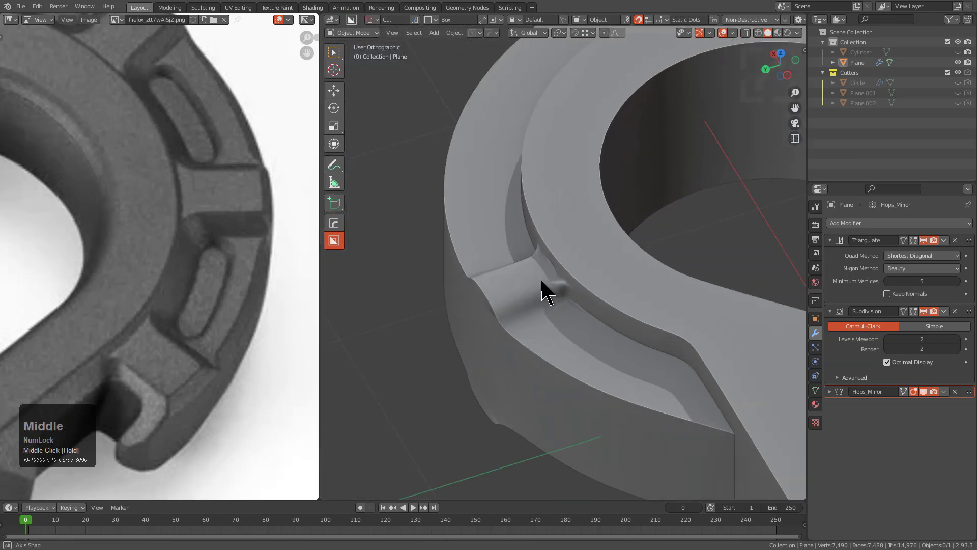
# Mark the rear top edges and outer vertical wall edges of both bevelled corners as sharp
pyautogui.press('Tab')
pyautogui.scroll(4, 552, 297)
pyautogui.press('2')
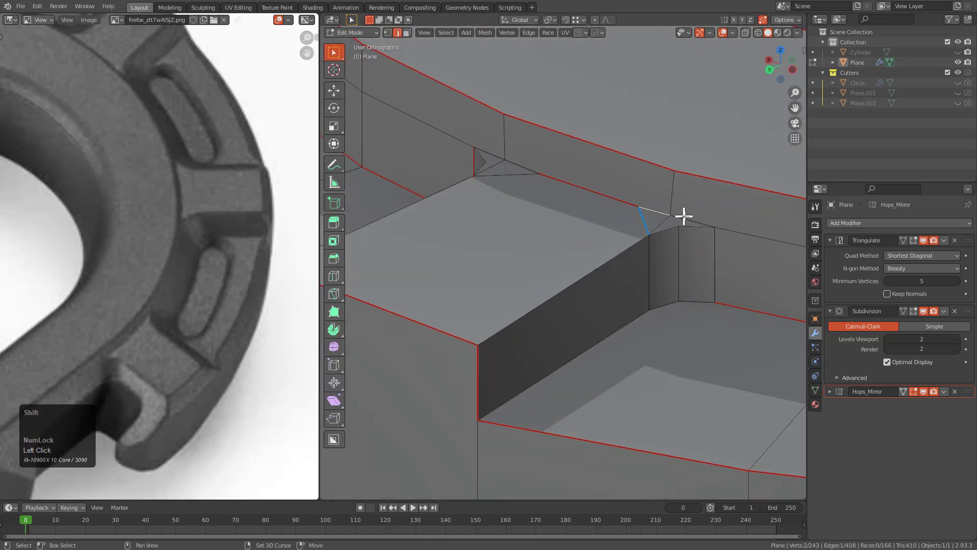
pyautogui.rightClick(712, 265)
pyautogui.click(711, 270)
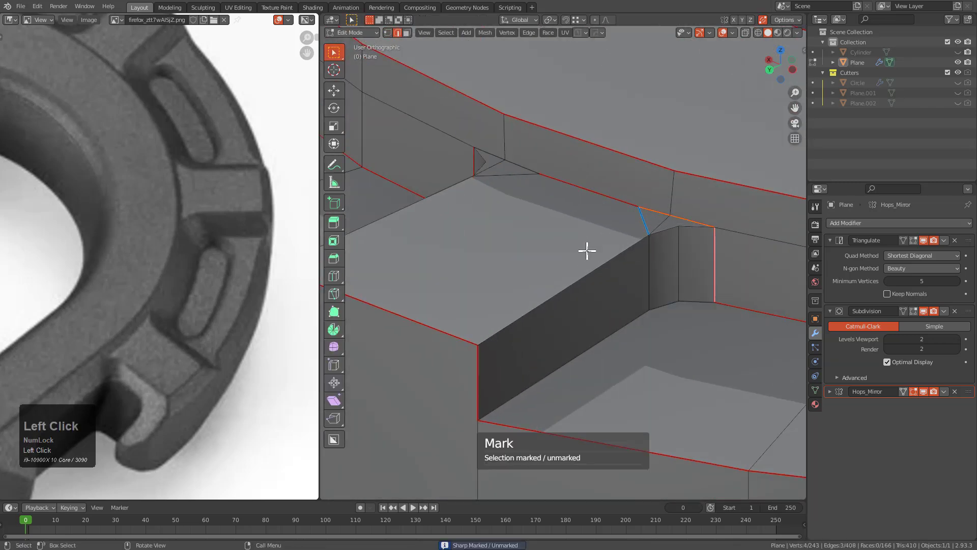
pyautogui.moveTo(589, 247); pyautogui.dragTo(648, 234, button='middle')
pyautogui.rightClick(627, 168)
pyautogui.click(631, 170)
pyautogui.hotkey('alt', 'a')
# Mark the top and base edges of one block side as sharp, including the curve of its bevelled corner
pyautogui.keyDown('shift'); pyautogui.click(695, 216); pyautogui.keyUp('shift')
pyautogui.keyDown('shift'); pyautogui.click(655, 260); pyautogui.keyUp('shift')
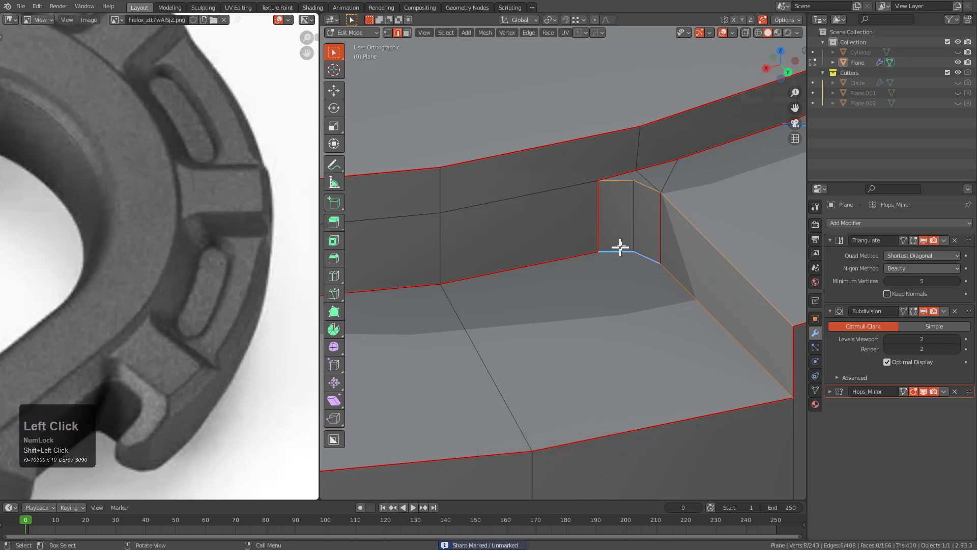
pyautogui.press('a')
pyautogui.hotkey('ctrl', 'z')
pyautogui.press('q')
pyautogui.click(621, 244)
pyautogui.hotkey('alt', 'a')
pyautogui.press('q')
pyautogui.hotkey('ctrl', 'z')
pyautogui.press('q')
pyautogui.click(660, 213)
pyautogui.hotkey('ctrl', 'z')
pyautogui.press('q')
pyautogui.click(659, 212)
pyautogui.hotkey('ctrl', 'z')
# Correct the remaining sharp marks on the edges adjoining that side's bevelled corner
pyautogui.press('q')
pyautogui.click(660, 213)
pyautogui.press('q')
pyautogui.click(659, 213)
pyautogui.moveTo(659, 213); pyautogui.dragTo(686, 216, button='middle')
pyautogui.scroll(2, 643, 174)
pyautogui.press('q')
pyautogui.click(646, 178)
# Select the top and base edge paths along the block's other side, through the bevelled corner, and mark them sharp
pyautogui.moveTo(646, 175); pyautogui.dragTo(556, 207, button='middle')
pyautogui.click(571, 246)
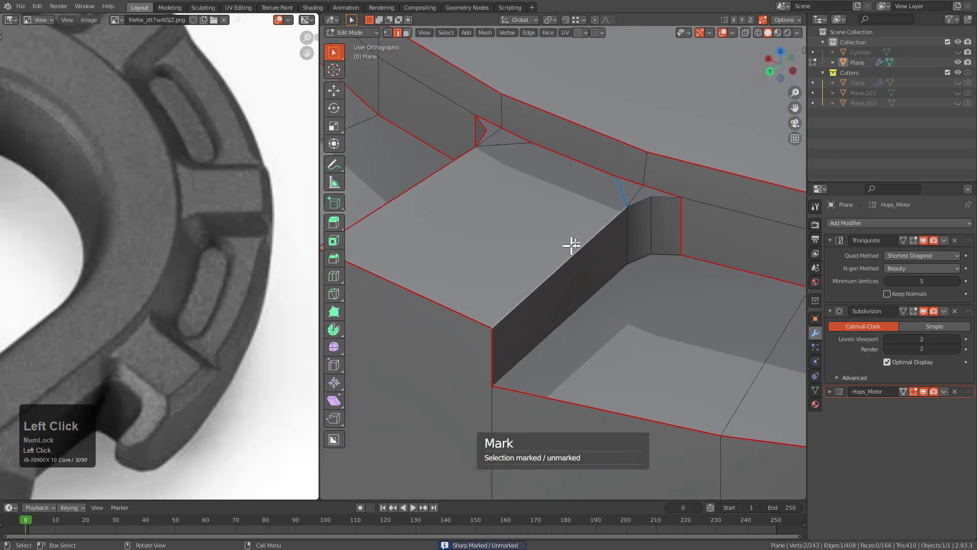
pyautogui.keyDown('ctrl'); pyautogui.click(643, 200); pyautogui.keyUp('ctrl')
pyautogui.keyDown('ctrl'); pyautogui.click(643, 254); pyautogui.keyUp('ctrl')
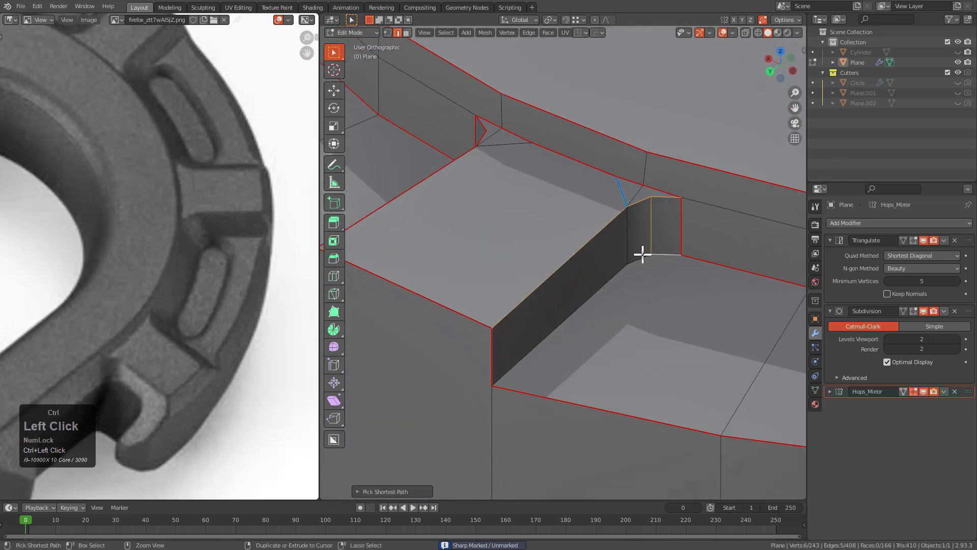
pyautogui.keyDown('ctrl'); pyautogui.click(681, 251); pyautogui.keyUp('ctrl')
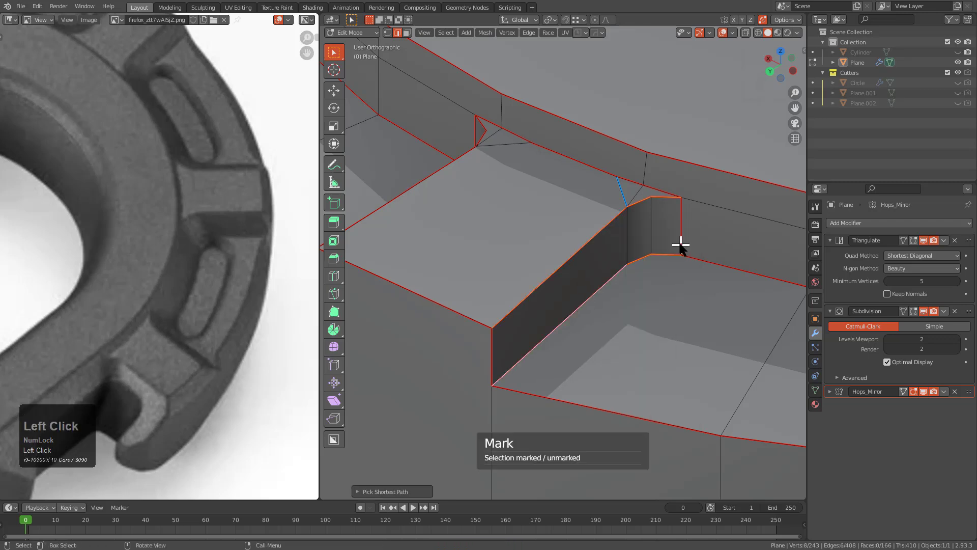
pyautogui.scroll(-3, 676, 245)
pyautogui.press('Tab')
pyautogui.moveTo(626, 257); pyautogui.dragTo(620, 301, button='middle')
pyautogui.scroll(-2, 185, 279)
pyautogui.scroll(-4, 598, 319)
pyautogui.scroll(-1, 519, 262)
# Connect the two lower vertices on the block's outer face with an edge level with the ledge and mark it sharp
pyautogui.press('Tab')
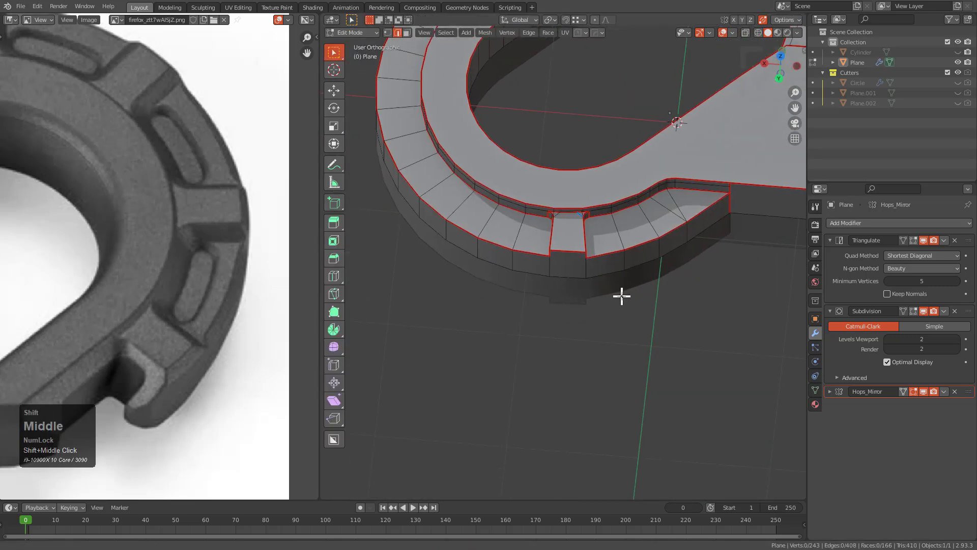
pyautogui.scroll(4, 627, 308)
pyautogui.press('1')
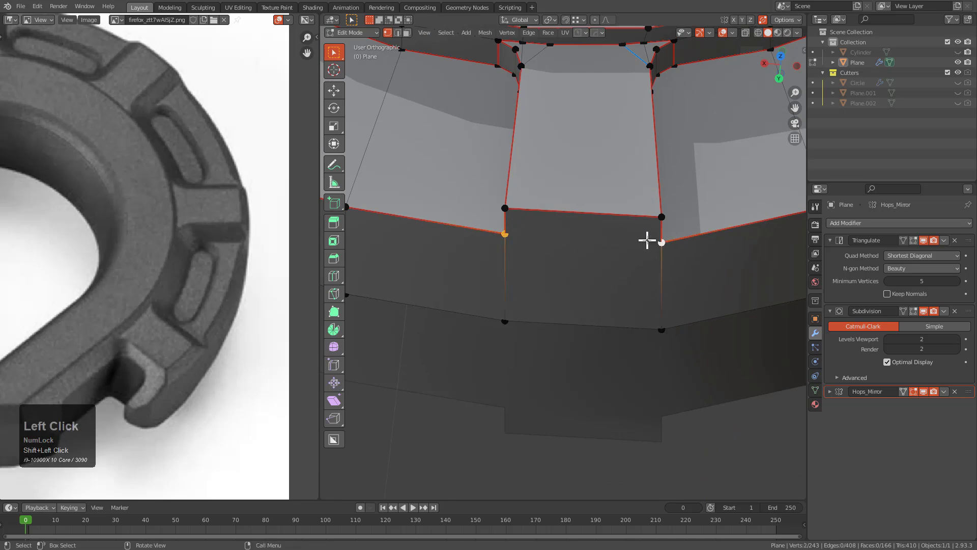
pyautogui.press('2')
pyautogui.press('q')
pyautogui.click(635, 247)
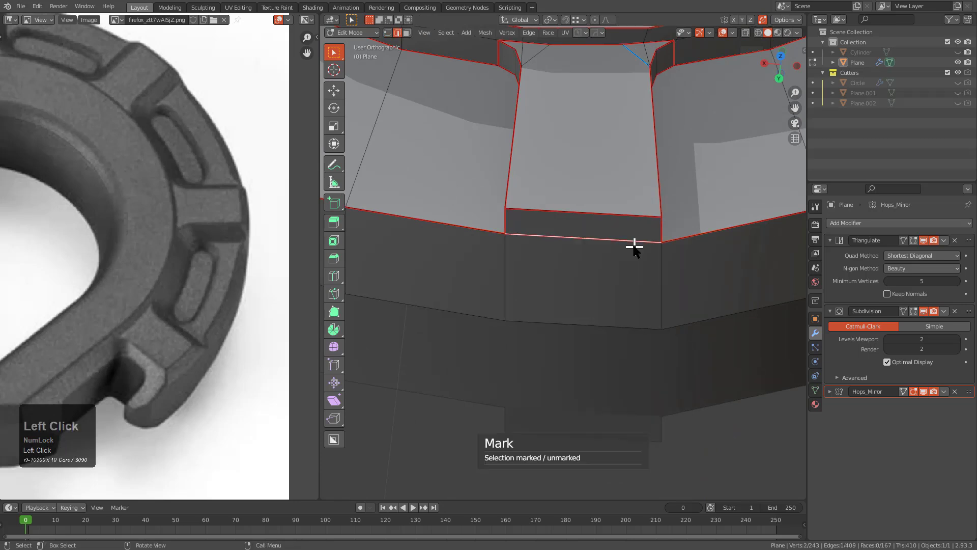
# Examine the smoothed block on the ledge from angled and top views
pyautogui.press('Tab')
pyautogui.scroll(-3, 569, 254)
pyautogui.moveTo(565, 253); pyautogui.dragTo(497, 201, button='middle')
pyautogui.keyDown('shift'); pyautogui.moveTo(498, 202); pyautogui.dragTo(592, 340, button='middle'); pyautogui.keyUp('shift')
pyautogui.scroll(-5, 591, 340)
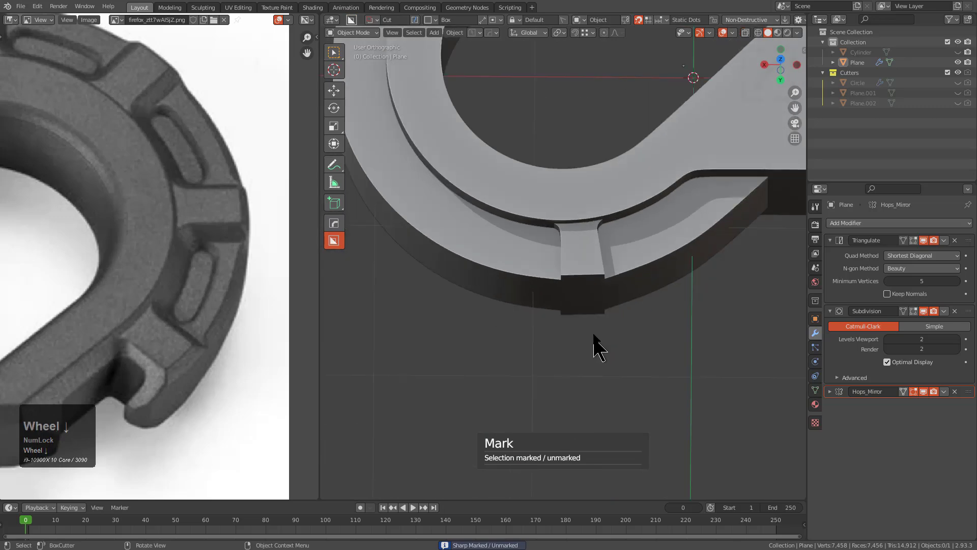
pyautogui.press('KP_7')
pyautogui.press('KP_4')
pyautogui.press('KP_7')
pyautogui.scroll(8, 599, 330)
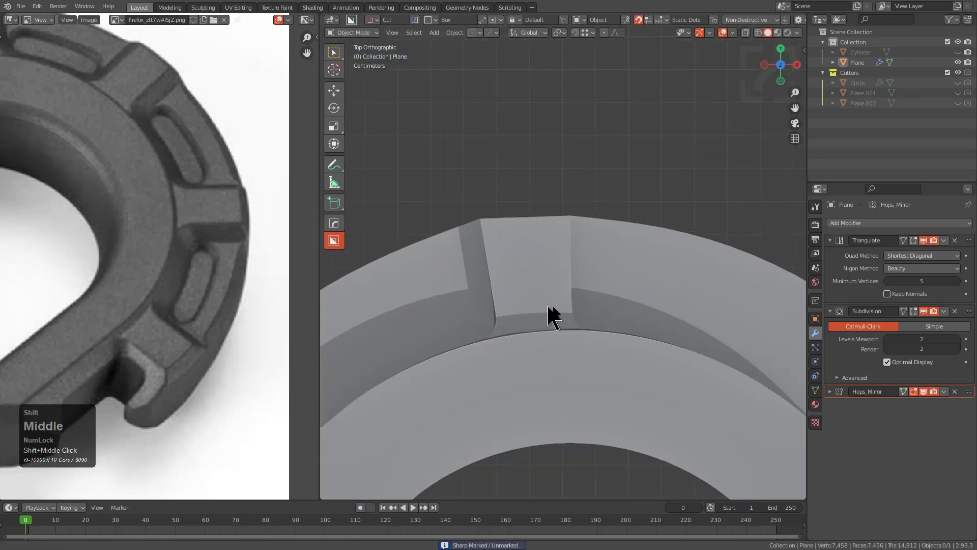
# Edge-slide the vertical outer edges at one side of the block by about 0.08 to narrow its outer end
pyautogui.press('Tab')
pyautogui.scroll(-2, 504, 209)
pyautogui.moveTo(498, 212); pyautogui.dragTo(585, 283, button='middle')
pyautogui.scroll(3, 615, 270)
pyautogui.keyDown('shift'); pyautogui.click(610, 318); pyautogui.keyUp('shift')
pyautogui.moveTo(610, 318); pyautogui.dragTo(465, 375, button='middle')
pyautogui.scroll(-3, 532, 344)
pyautogui.press('KP_7')
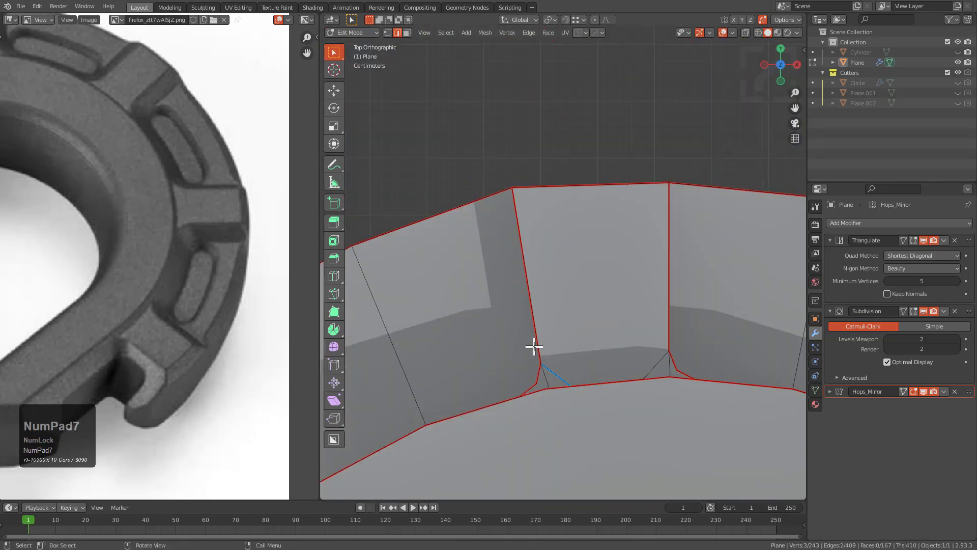
pyautogui.press('g')
pyautogui.press('g')
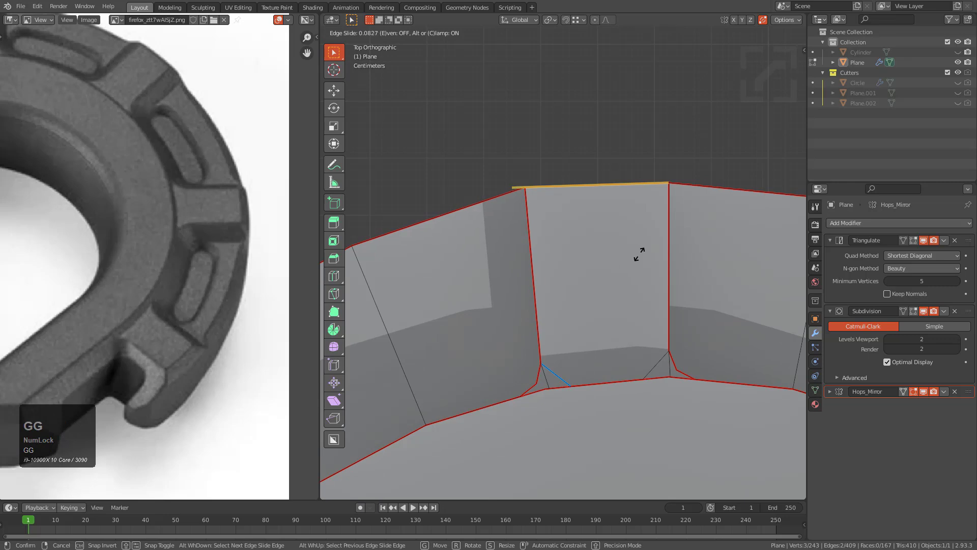
pyautogui.click(643, 257)
pyautogui.scroll(-2, 636, 260)
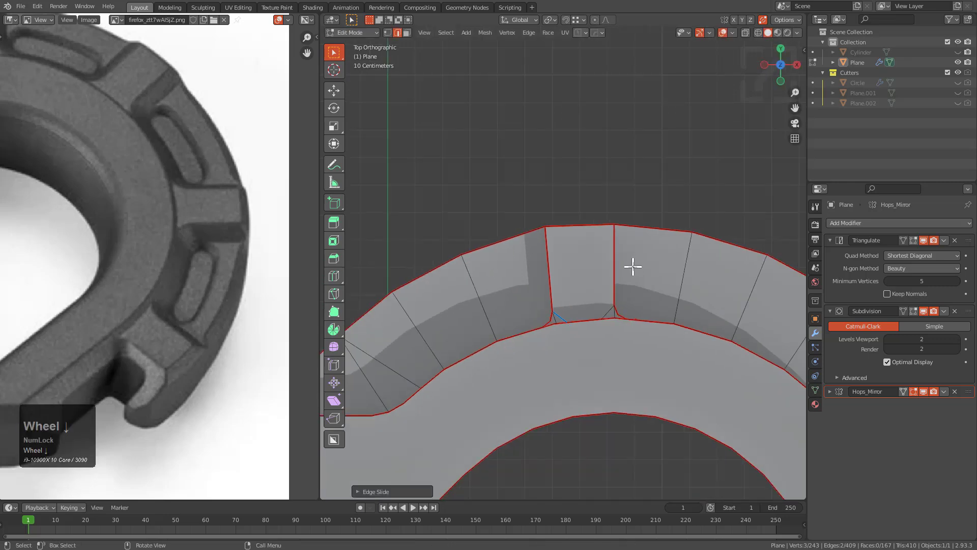
pyautogui.press('Tab')
pyautogui.scroll(4, 632, 267)
pyautogui.scroll(-2, 620, 277)
pyautogui.scroll(-3, 563, 236)
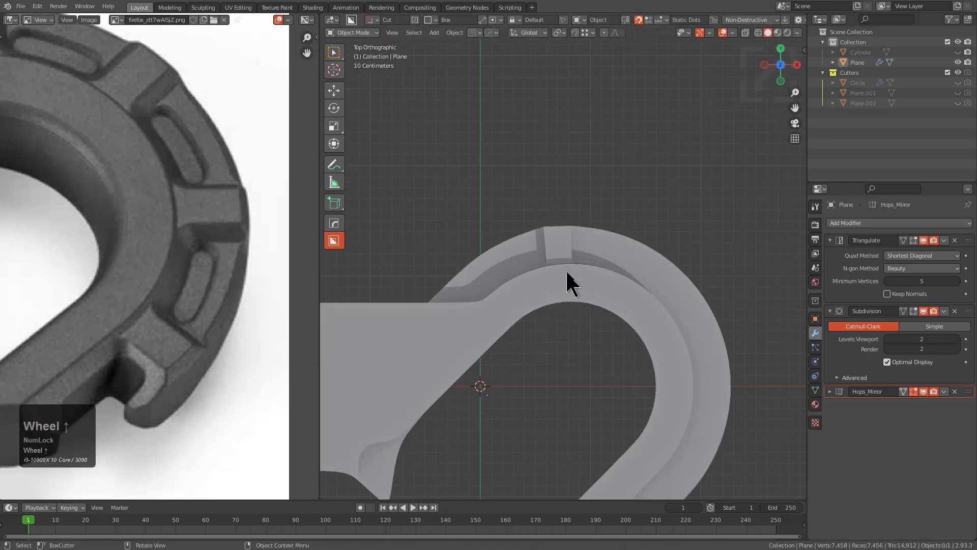
# Bevel the top outer edge of the block with a single segment to form a chamfer
pyautogui.scroll(3, 554, 261)
pyautogui.moveTo(555, 262); pyautogui.dragTo(692, 216, button='middle')
pyautogui.press('Tab')
pyautogui.scroll(4, 520, 271)
pyautogui.moveTo(484, 288); pyautogui.dragTo(555, 272, button='middle')
pyautogui.press('2')
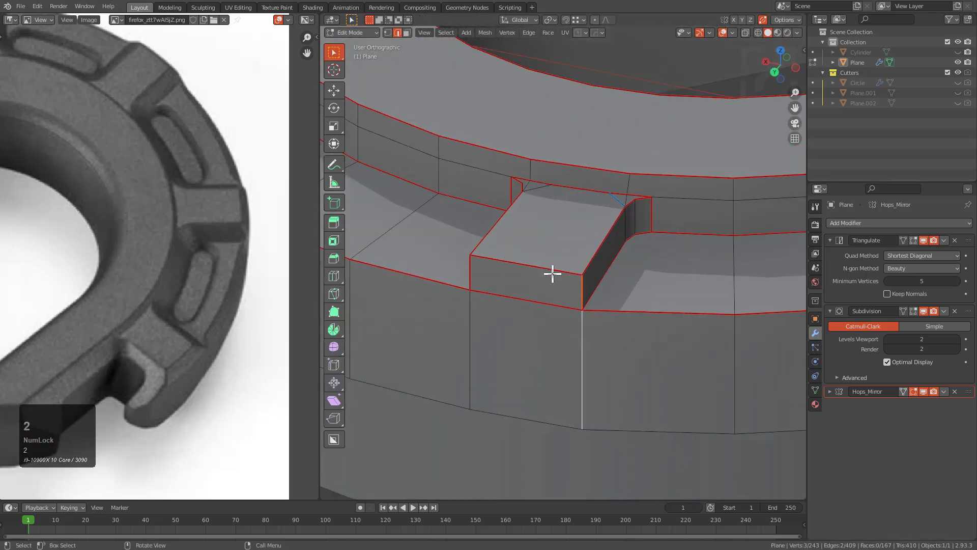
pyautogui.hotkey('ctrl', 'b')
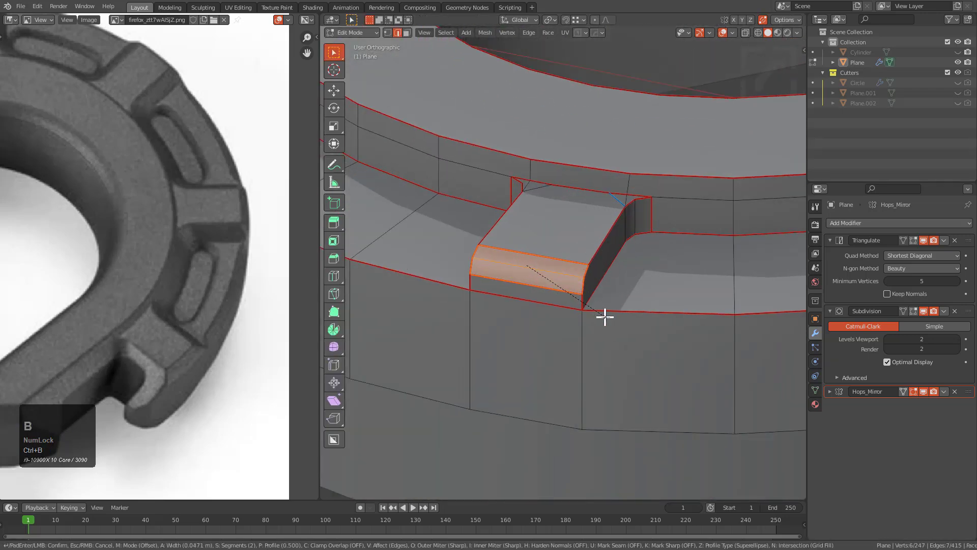
pyautogui.scroll(-1, 611, 323)
pyautogui.click(603, 323)
# Dissolve the surplus edge beneath the chamfer so the slope runs straight from the block's top to the ledge's rim
pyautogui.hotkey('ctrl', 'x')
pyautogui.hotkey('ctrl', 'z')
pyautogui.click(566, 296)
pyautogui.hotkey('ctrl', 'x')
pyautogui.press('Tab')
pyautogui.scroll(-3, 626, 267)
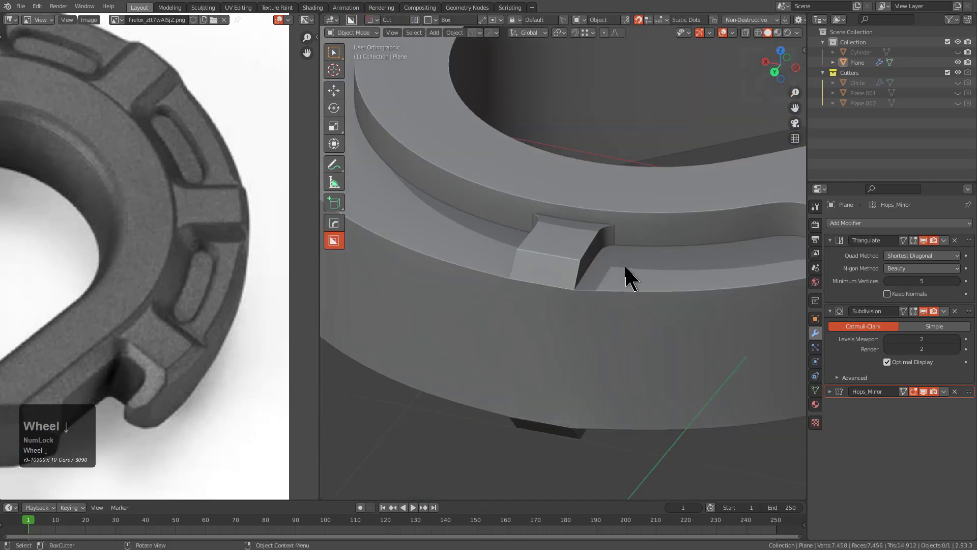
pyautogui.moveTo(625, 267); pyautogui.dragTo(528, 361, button='middle')
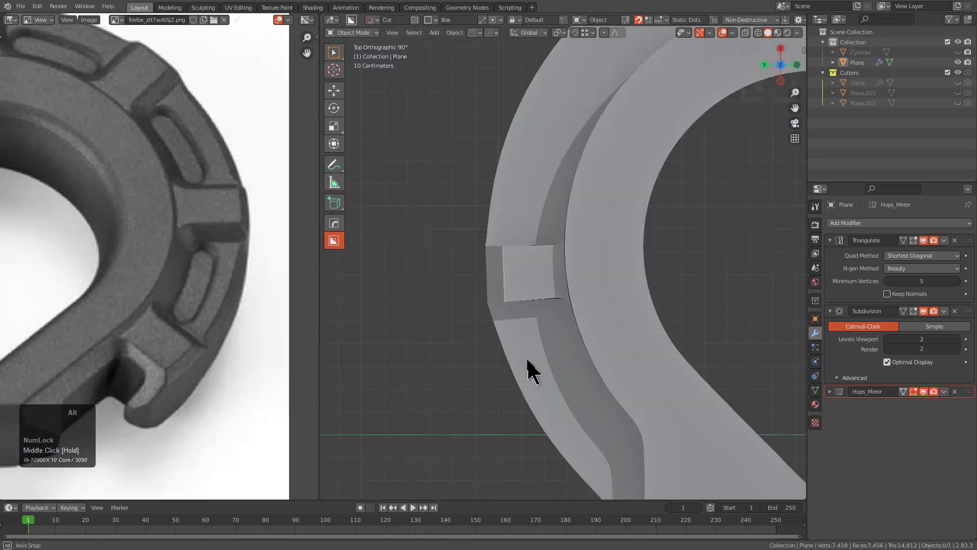
# Undo the chamfer and the surplus-edge dissolve on the block's outer end
pyautogui.scroll(2, 489, 293)
pyautogui.press('Tab')
pyautogui.moveTo(502, 303); pyautogui.dragTo(567, 224, button='middle')
pyautogui.scroll(1, 567, 224)
pyautogui.hotkey('ctrl', 'z')
pyautogui.hotkey('ctrl', 'z')
pyautogui.hotkey('ctrl', 'z')
pyautogui.hotkey('ctrl', 'z')
pyautogui.hotkey('ctrl', 'z')
# Bevel the block's top outer edge again as a narrower chamfer and dissolve the surplus edge below it
pyautogui.hotkey('ctrl', 'b')
pyautogui.click(591, 304)
pyautogui.press('Tab')
pyautogui.press('Tab')
pyautogui.click(502, 280)
pyautogui.hotkey('ctrl', 'x')
pyautogui.press('Tab')
pyautogui.moveTo(598, 260); pyautogui.dragTo(577, 307, button='middle')
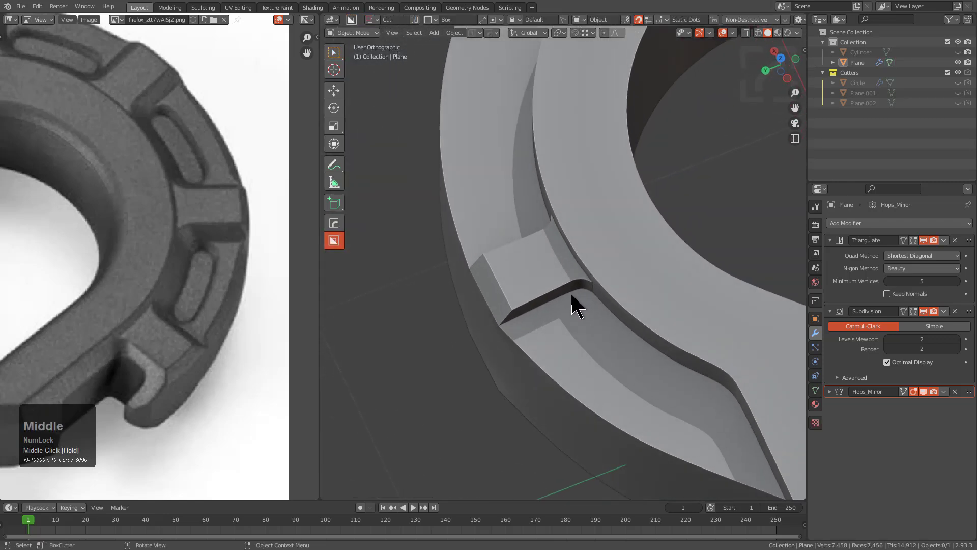
# Select all faces of the rib block on the ledge, including its chamfer and fillets
pyautogui.press('KP_7')
pyautogui.scroll(-2, 573, 292)
pyautogui.keyDown('shift'); pyautogui.moveTo(591, 266); pyautogui.dragTo(559, 280, button='middle'); pyautogui.keyUp('shift')
pyautogui.scroll(2, 568, 270)
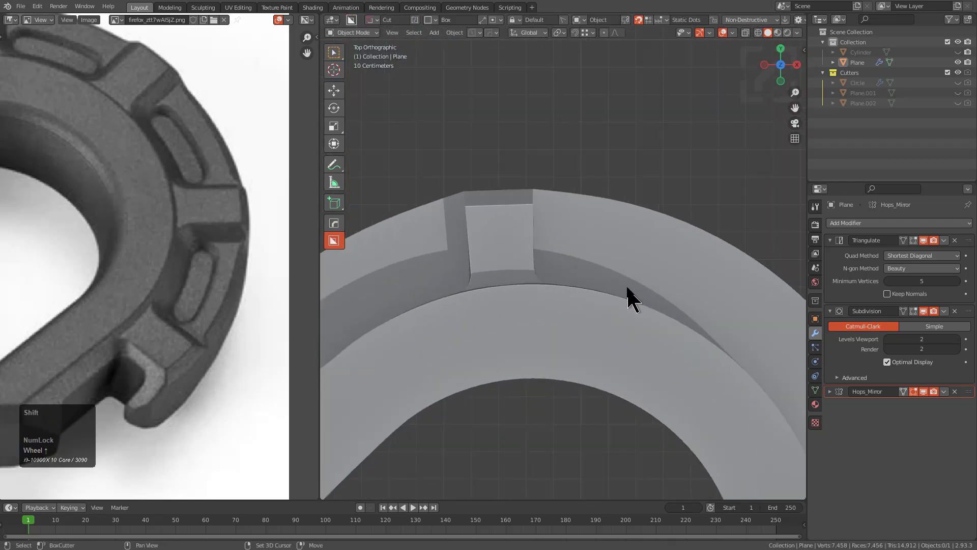
pyautogui.press('Tab')
pyautogui.moveTo(637, 253); pyautogui.dragTo(572, 322, button='middle')
pyautogui.scroll(1, 574, 314)
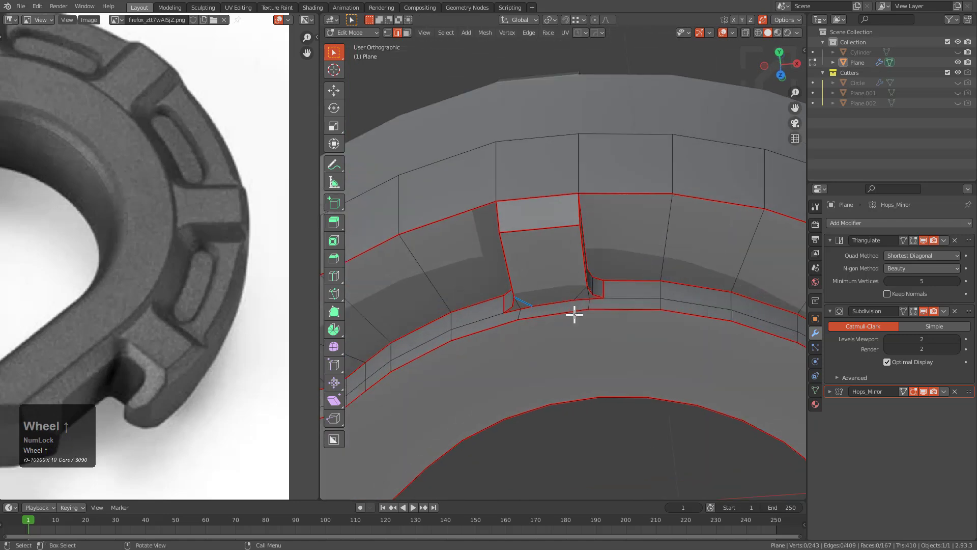
pyautogui.click(542, 224)
pyautogui.moveTo(531, 281); pyautogui.dragTo(572, 274, button='middle')
pyautogui.scroll(2, 550, 265)
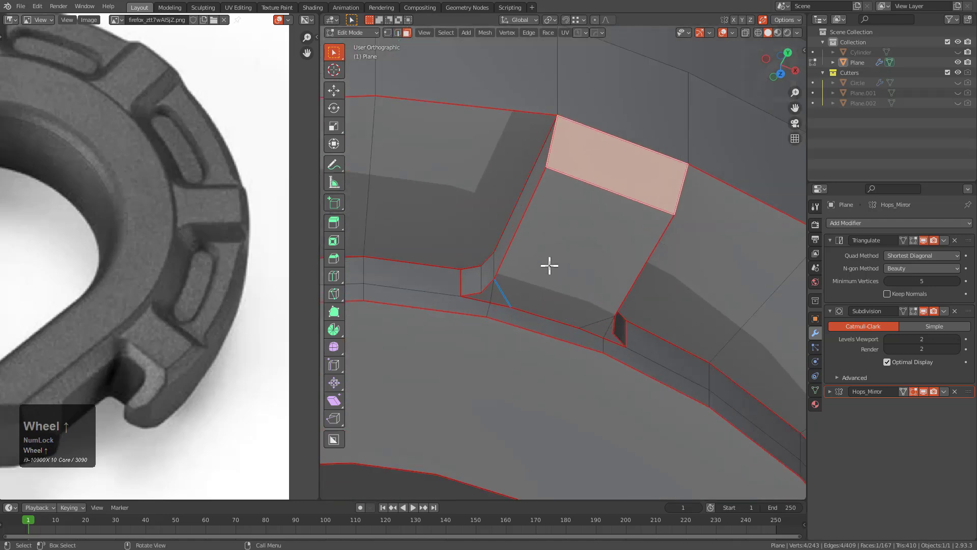
pyautogui.press('l')
pyautogui.moveTo(517, 221); pyautogui.dragTo(565, 247, button='middle')
pyautogui.press('l')
pyautogui.scroll(-4, 578, 257)
pyautogui.moveTo(604, 321); pyautogui.dragTo(575, 262, button='middle')
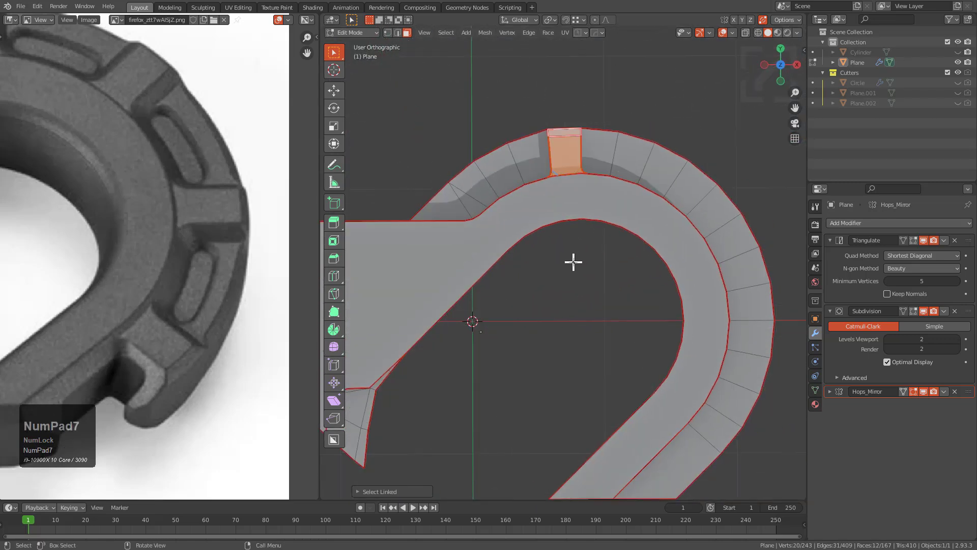
# Place the 3D cursor midway between the two end vertices of the hook's inner arc
pyautogui.press('1')
pyautogui.click(509, 248)
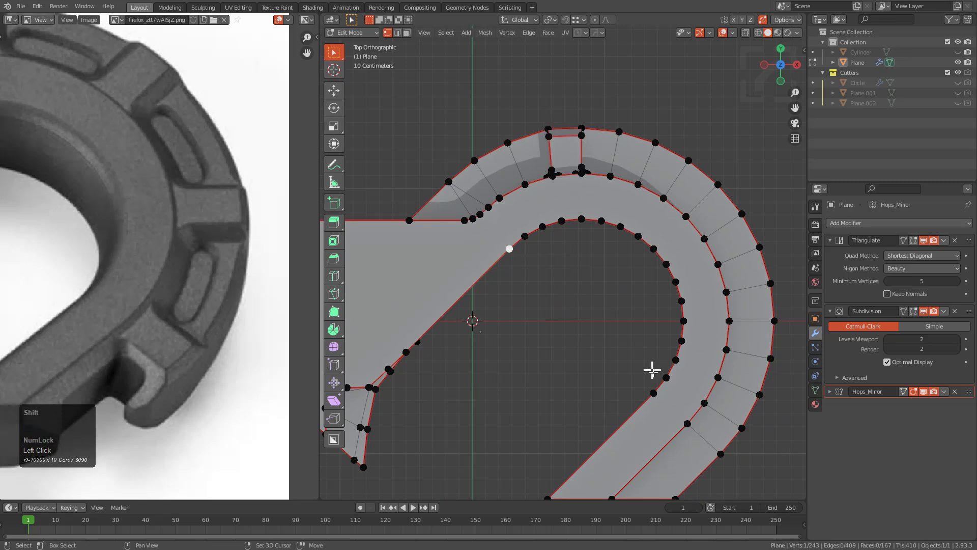
pyautogui.click(656, 464)
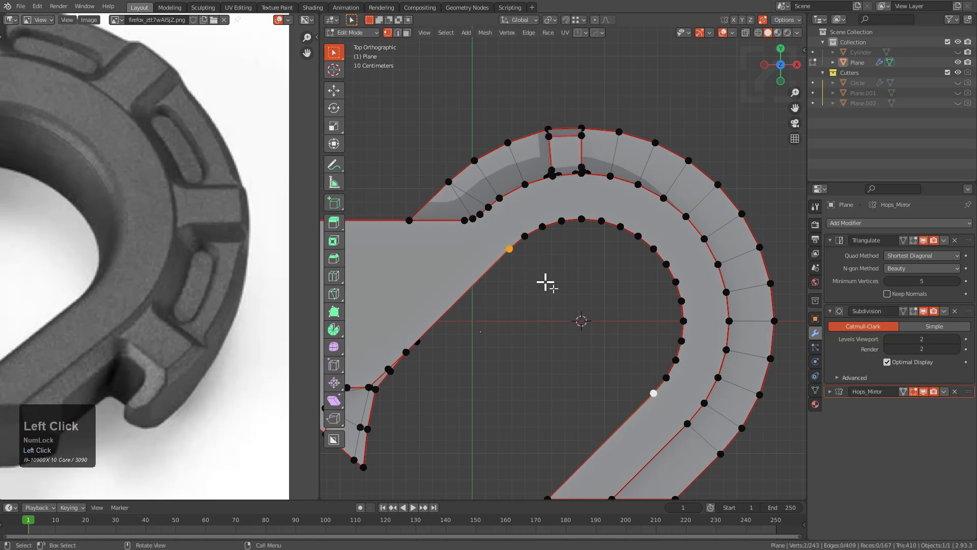
# Compare the rib spacing in the reference photo with the hook's outer ledge from the top view
pyautogui.scroll(4, 572, 244)
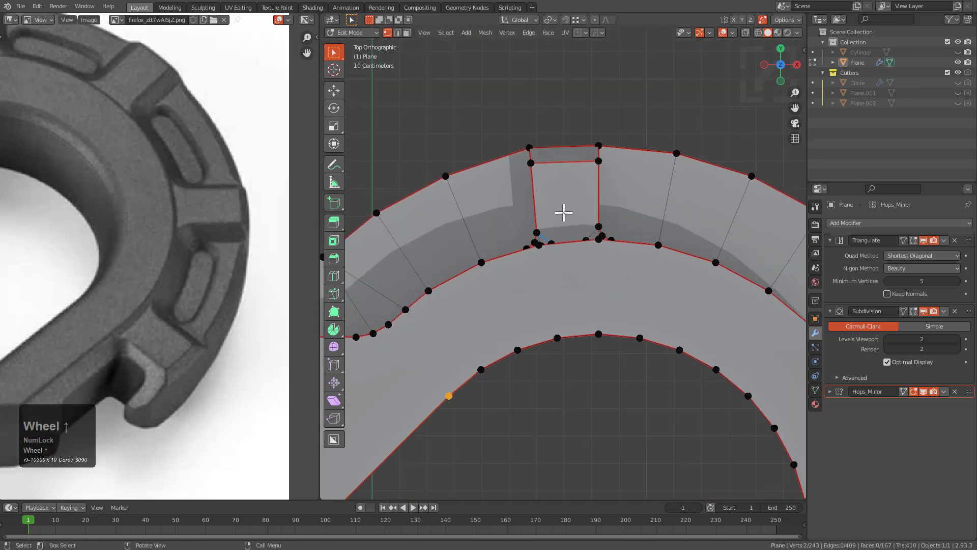
pyautogui.scroll(-2, 244, 293)
pyautogui.scroll(3, 174, 195)
pyautogui.moveTo(174, 194); pyautogui.dragTo(151, 194, button='middle')
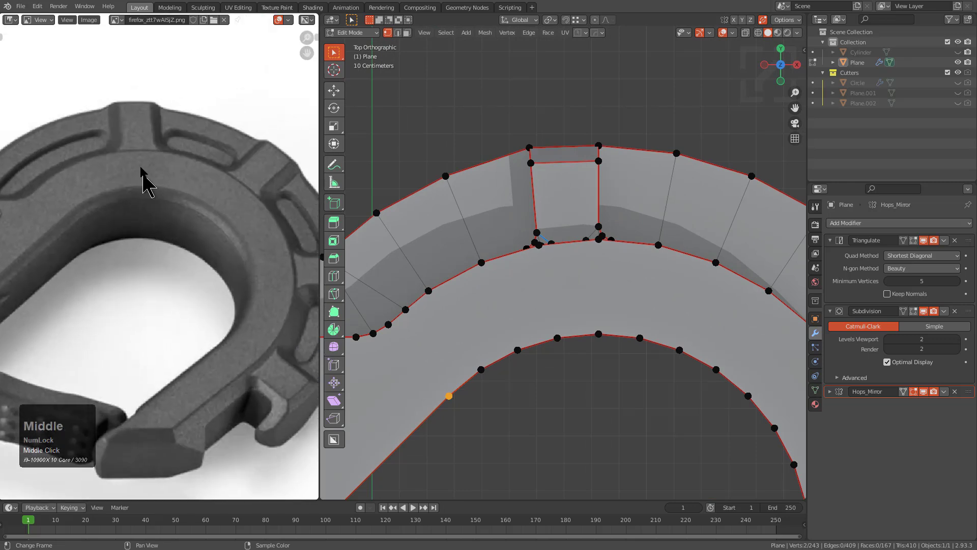
pyautogui.scroll(-1, 251, 189)
pyautogui.moveTo(249, 196); pyautogui.dragTo(224, 201, button='middle')
pyautogui.scroll(-2, 637, 253)
pyautogui.keyDown('shift'); pyautogui.moveTo(637, 253); pyautogui.dragTo(528, 230, button='middle'); pyautogui.keyUp('shift')
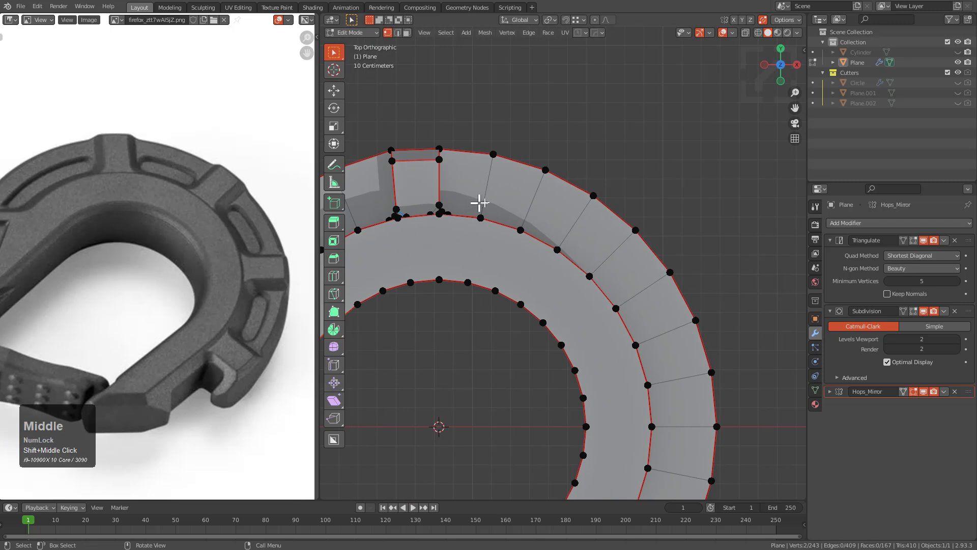
pyautogui.moveTo(586, 248); pyautogui.dragTo(511, 262, button='middle')
pyautogui.scroll(3, 510, 262)
# Select all linked faces of the rib block and duplicate them in place
pyautogui.press('3')
pyautogui.press('l')
pyautogui.press('l')
pyautogui.moveTo(474, 262); pyautogui.dragTo(508, 257, button='middle')
pyautogui.press('l')
pyautogui.moveTo(497, 223); pyautogui.dragTo(518, 204, button='middle')
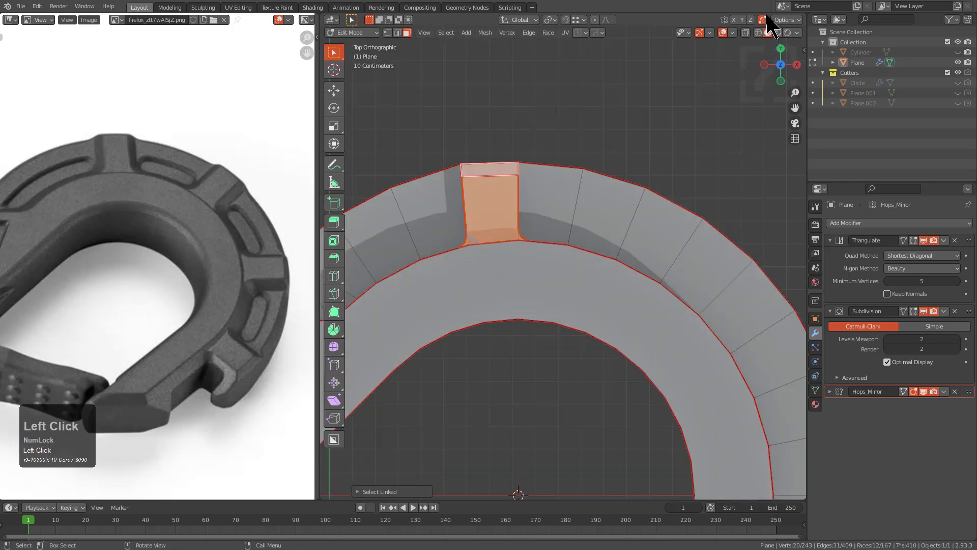
pyautogui.keyDown('shift'); pyautogui.moveTo(720, 172); pyautogui.dragTo(619, 227, button='middle'); pyautogui.keyUp('shift')
pyautogui.hotkey('shift', 'd')
pyautogui.rightClick(621, 244)
# Set the pivot to the 3D cursor and rotate the duplicated block about 55° clockwise along the ledge
pyautogui.press('r')
pyautogui.rightClick(666, 310)
pyautogui.press('.')
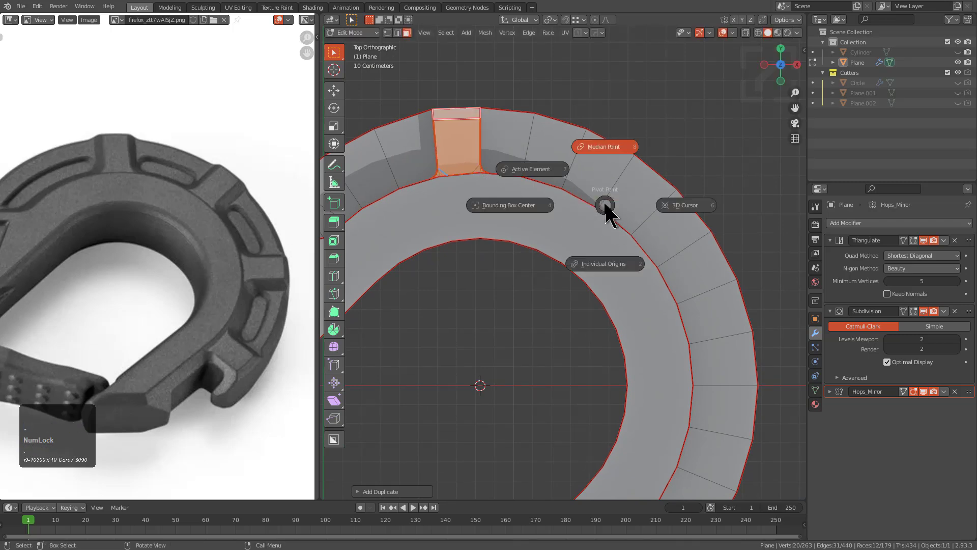
pyautogui.click(685, 205)
pyautogui.press('r')
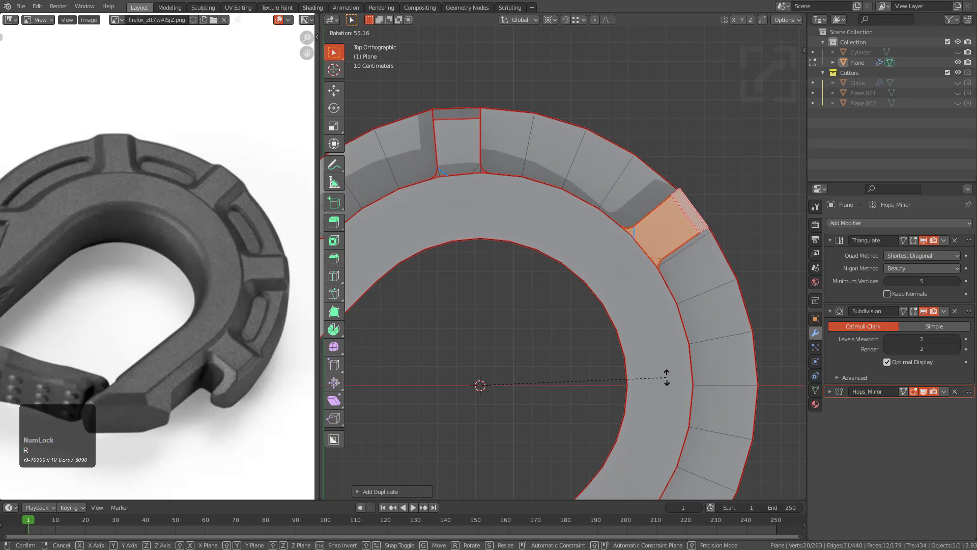
pyautogui.click(671, 379)
# Snap the two nearby ledge-rim vertices onto the duplicated block's outer corners so they merge
pyautogui.press('KP_Decimal')
pyautogui.moveTo(617, 223); pyautogui.dragTo(657, 282, button='middle')
pyautogui.press('1')
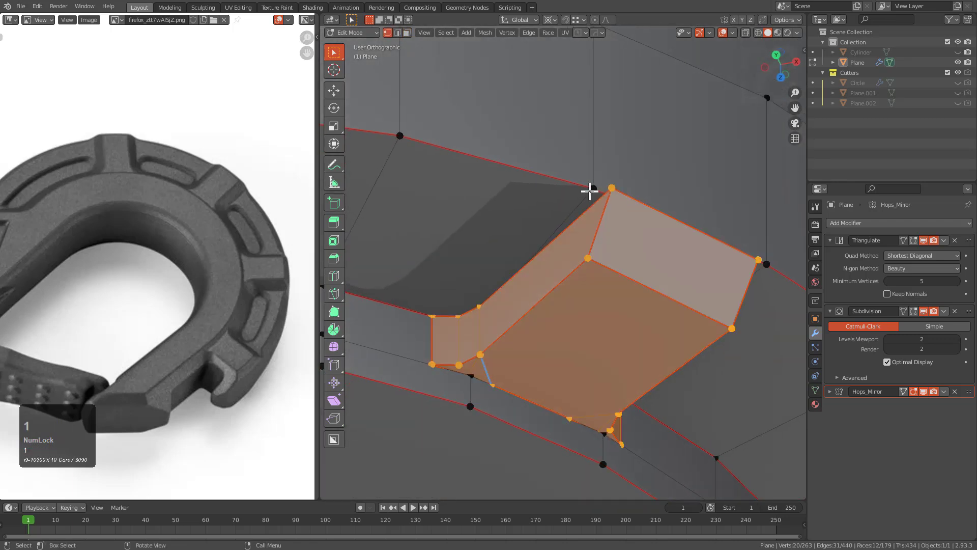
pyautogui.click(591, 188)
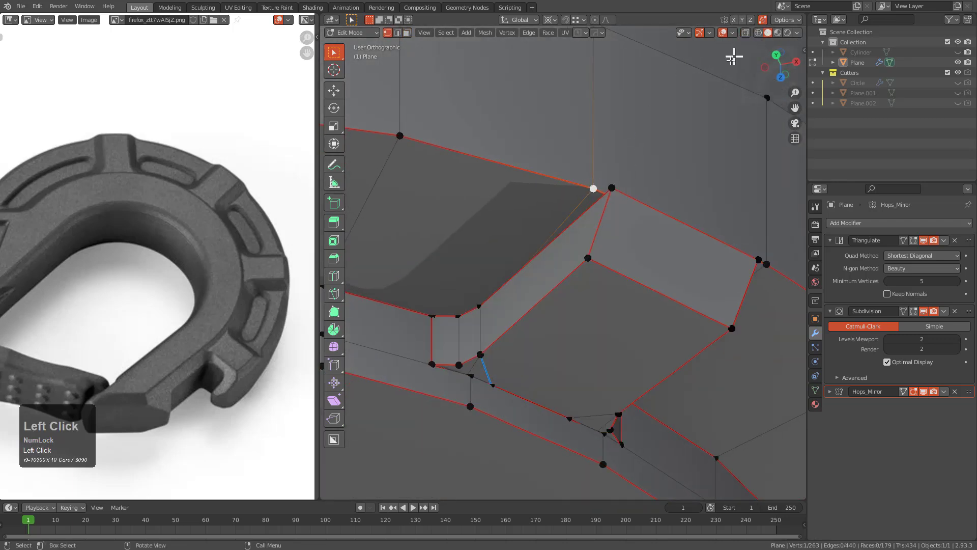
pyautogui.click(617, 195)
pyautogui.moveTo(693, 217); pyautogui.dragTo(625, 191, button='middle')
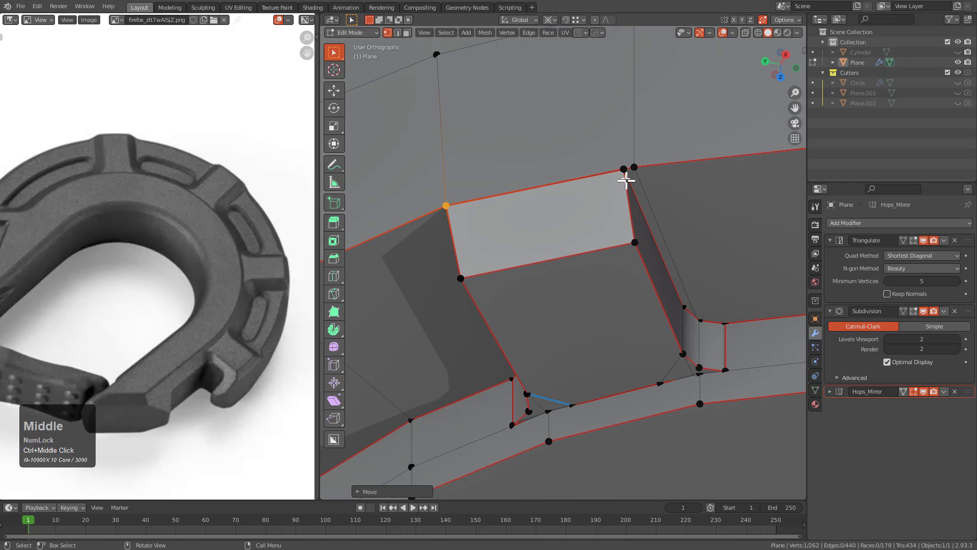
pyautogui.click(626, 165)
pyautogui.press('g')
pyautogui.rightClick(631, 163)
pyautogui.click(639, 164)
pyautogui.press('g')
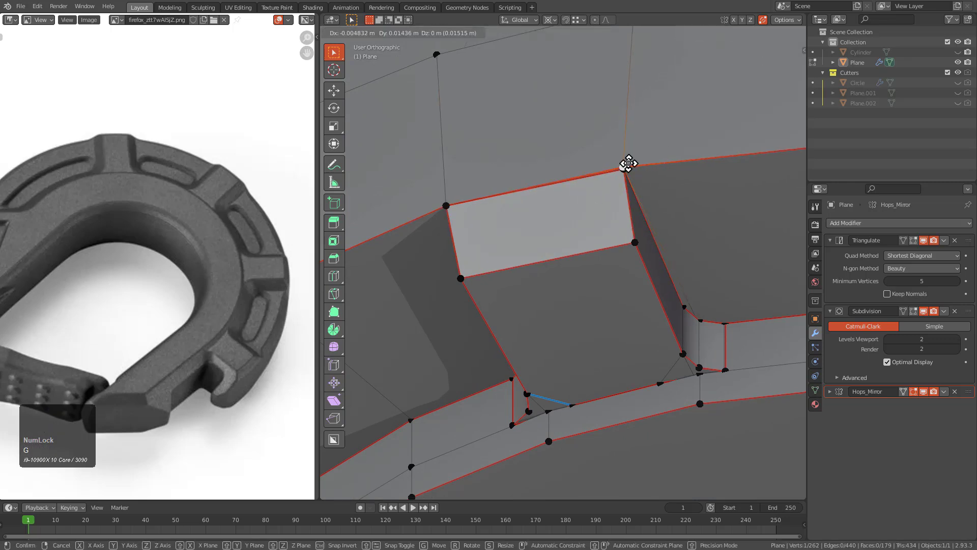
pyautogui.keyDown('ctrl'); pyautogui.click(629, 164); pyautogui.keyUp('ctrl')
# Slide the two outer-wall vertices opposite the duplicated block so the wall edges line up with its corners
pyautogui.moveTo(629, 164); pyautogui.dragTo(640, 132, button='middle')
pyautogui.click(641, 130)
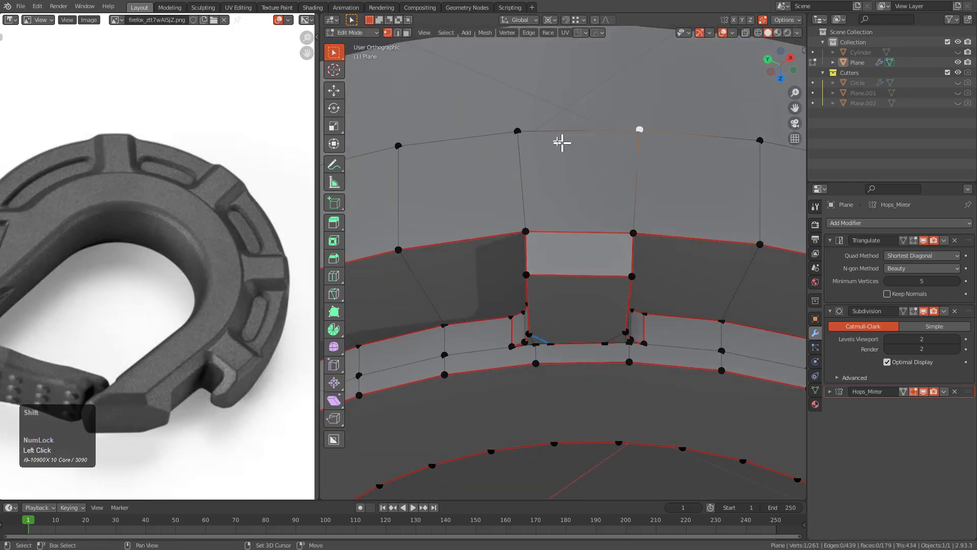
pyautogui.press('g')
pyautogui.press('g')
pyautogui.click(559, 202)
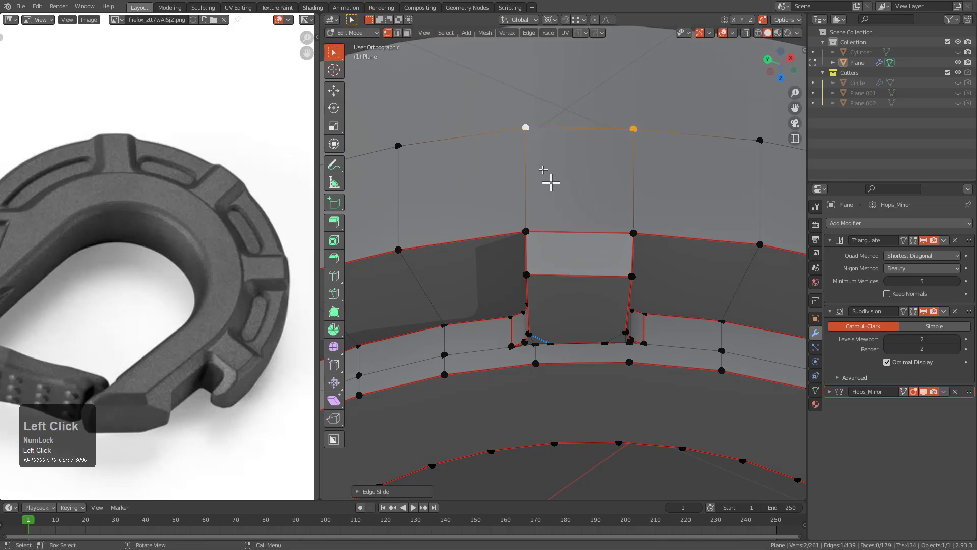
# Delete the surplus face hidden at the duplicated block's inner end
pyautogui.moveTo(538, 208); pyautogui.dragTo(589, 234, button='middle')
pyautogui.scroll(5, 589, 234)
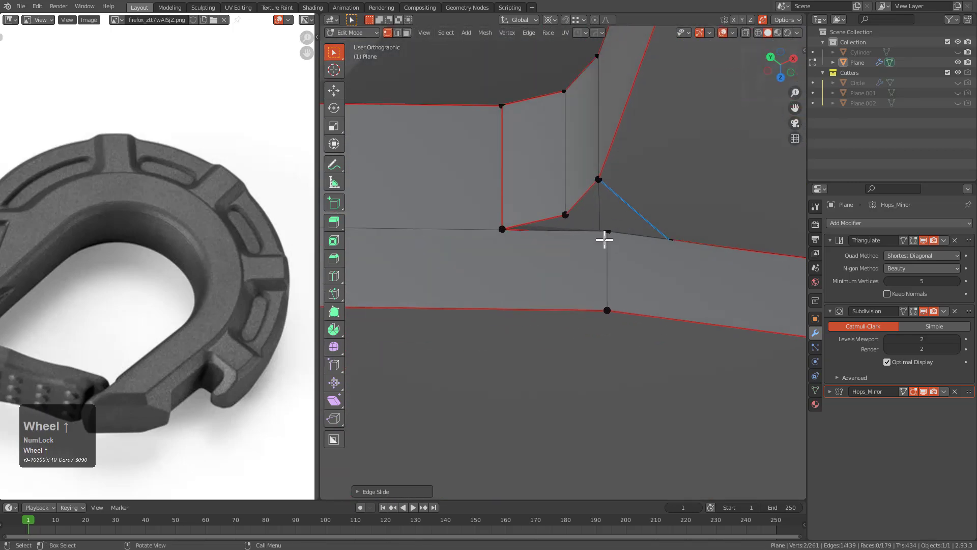
pyautogui.hotkey('alt', 'z')
pyautogui.scroll(-4, 600, 261)
pyautogui.press('3')
pyautogui.click(662, 229)
pyautogui.hotkey('alt', 'z')
pyautogui.moveTo(653, 238); pyautogui.dragTo(642, 201, button='middle')
pyautogui.press('g')
pyautogui.rightClick(636, 226)
pyautogui.press('x')
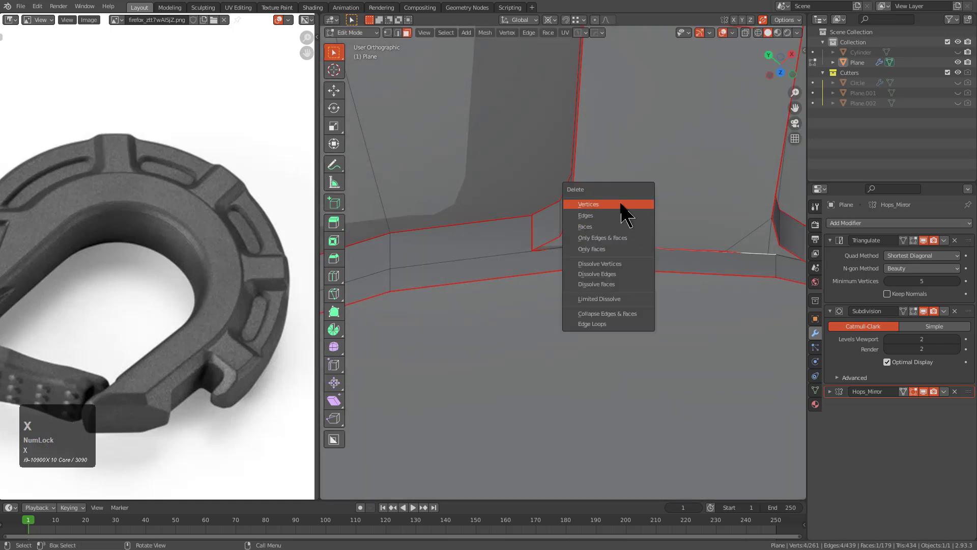
pyautogui.click(599, 225)
# Merge the doubled vertices where one inner corner of the duplicated block meets the inner wall
pyautogui.moveTo(597, 224); pyautogui.dragTo(606, 246, button='middle')
pyautogui.scroll(2, 598, 246)
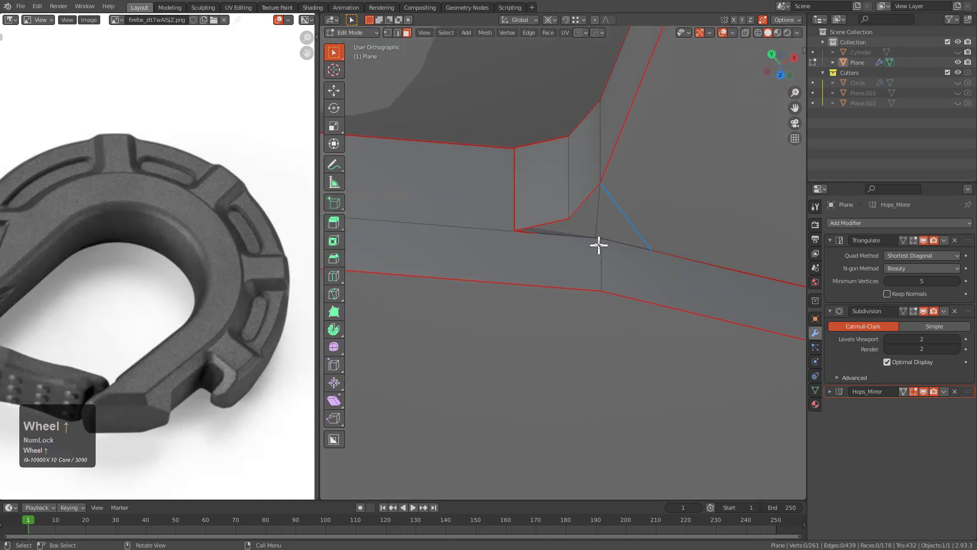
pyautogui.hotkey('alt', 'z')
pyautogui.click(600, 237)
pyautogui.keyDown('shift'); pyautogui.rightClick(595, 243); pyautogui.keyUp('shift')
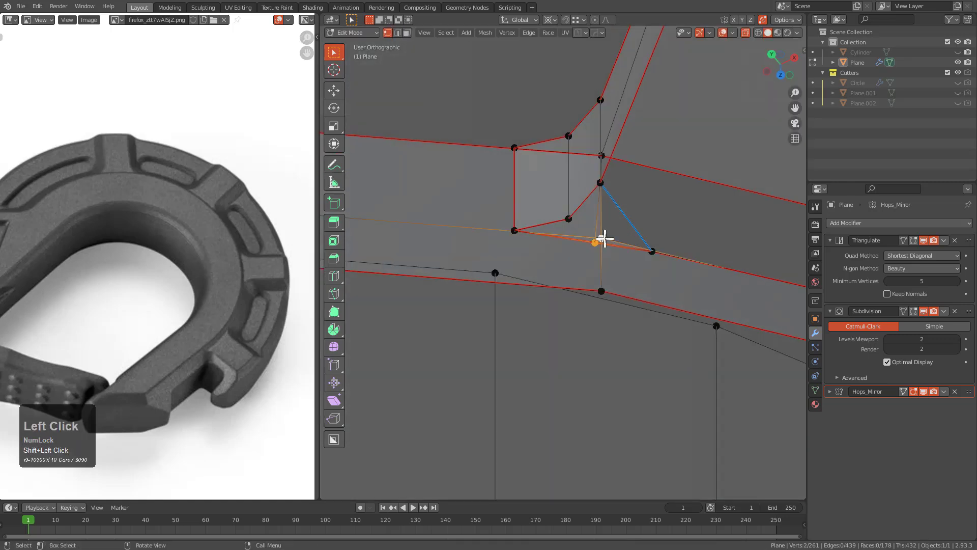
pyautogui.moveTo(594, 149); pyautogui.dragTo(624, 245, button='middle')
pyautogui.press('g')
pyautogui.rightClick(602, 142)
pyautogui.press('g')
pyautogui.rightClick(590, 187)
# Merge the doubled vertices at the duplicated block's opposite inner corner
pyautogui.scroll(-5, 604, 205)
pyautogui.hotkey('alt', 'z')
pyautogui.scroll(4, 633, 218)
pyautogui.hotkey('alt', 'z')
pyautogui.scroll(3, 624, 244)
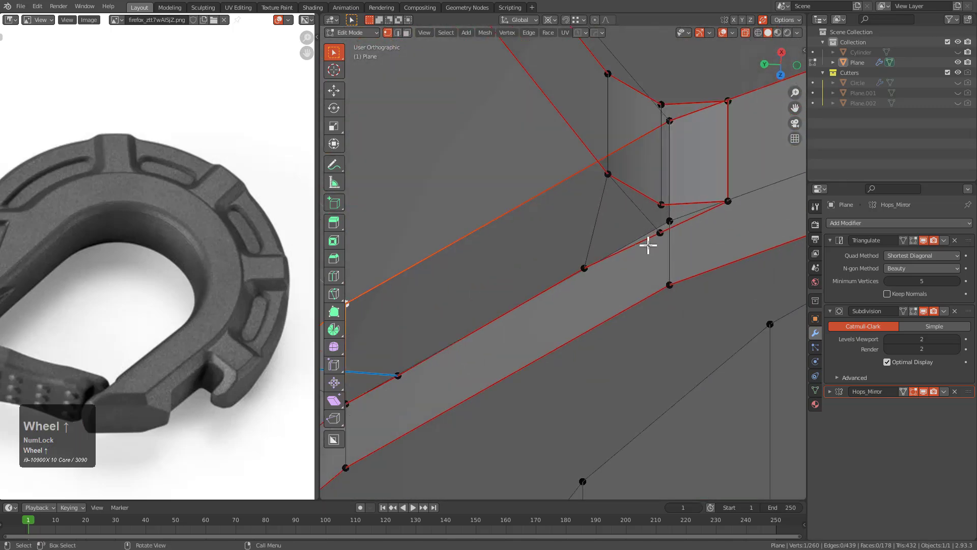
pyautogui.press('m')
pyautogui.click(665, 224)
pyautogui.moveTo(685, 197); pyautogui.dragTo(628, 244, button='middle')
pyautogui.hotkey('alt', 'z')
pyautogui.scroll(2, 596, 275)
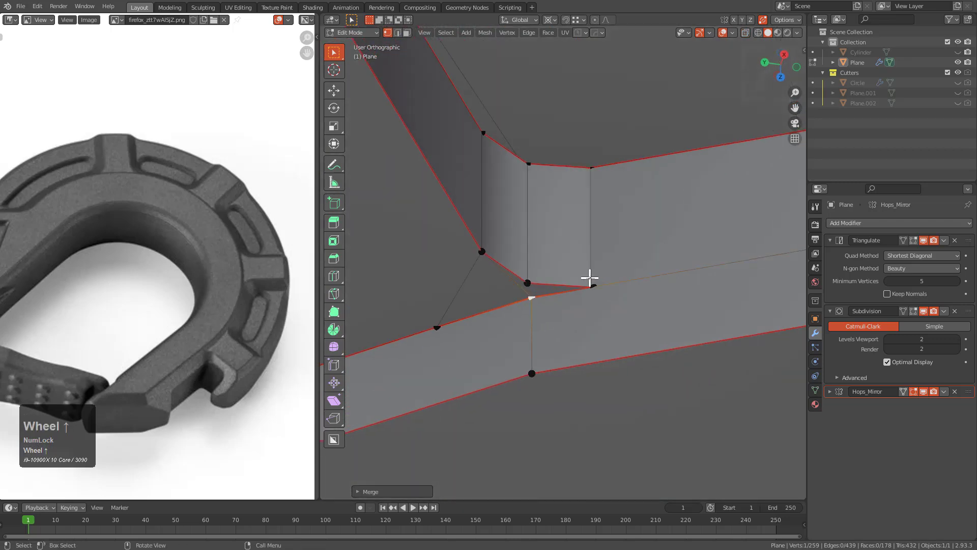
# Knife the inner wall vertically beside the block's fillet and delete the wall face hidden behind the fillet
pyautogui.press('k')
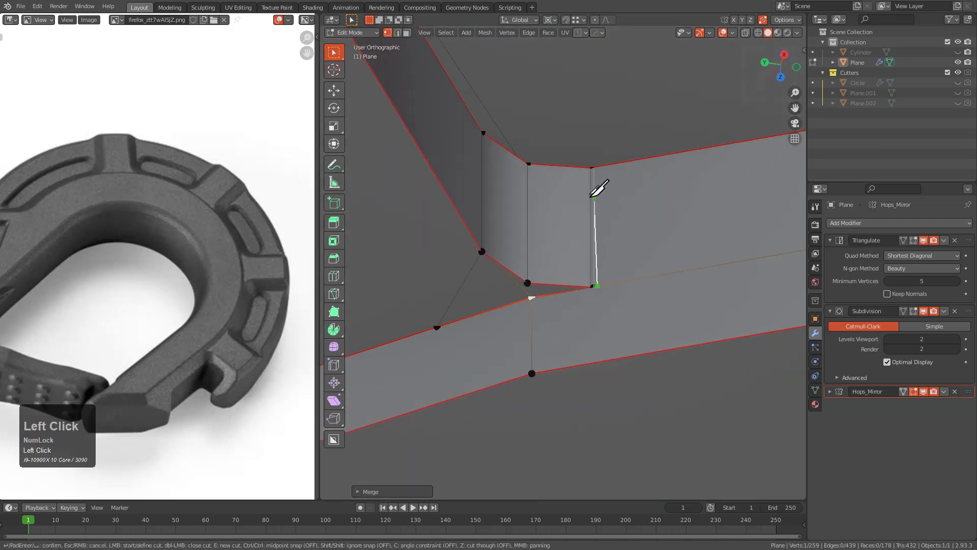
pyautogui.press('KP_Enter')
pyautogui.hotkey('alt', 'z')
pyautogui.press('3')
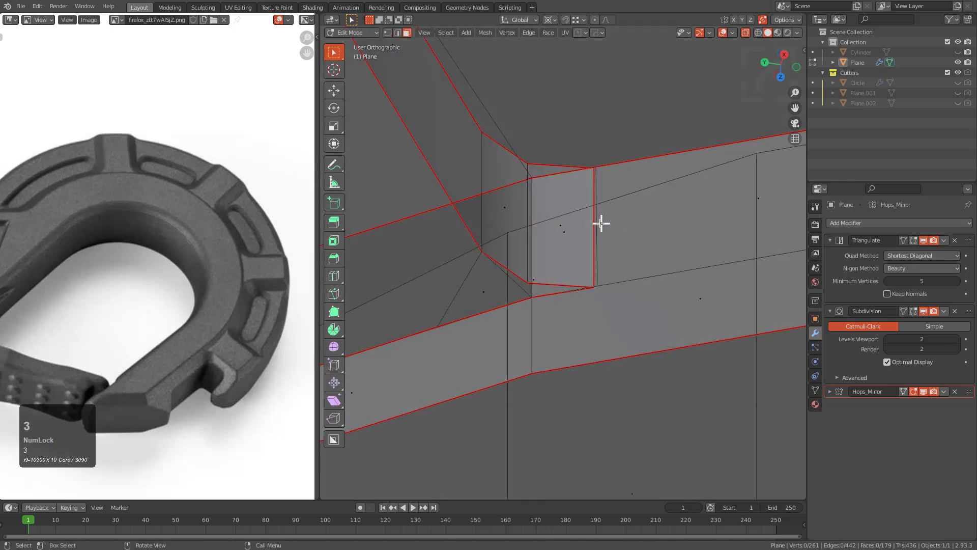
pyautogui.hotkey('alt', 'z')
pyautogui.click(595, 219)
pyautogui.press('x')
pyautogui.click(595, 224)
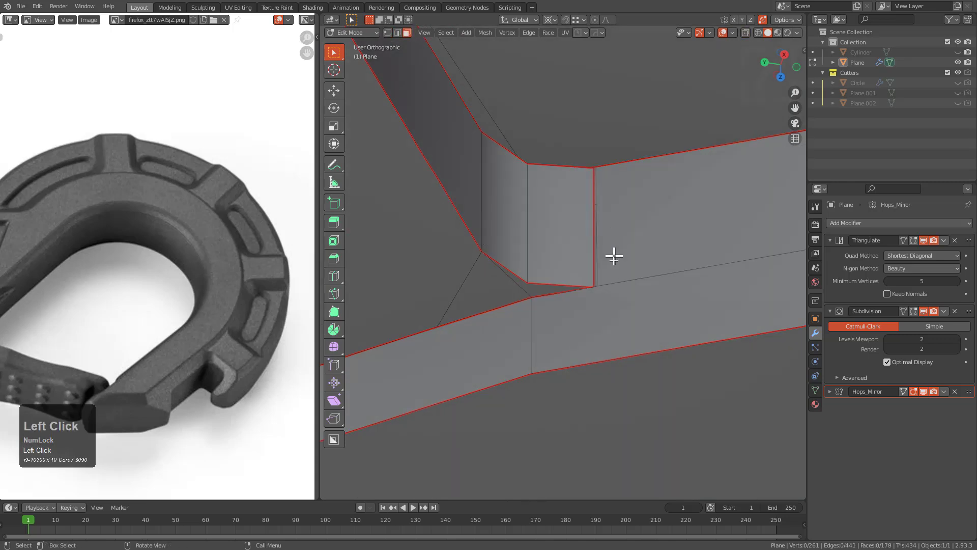
# Merge the cut's upper and lower end vertices with the fillet's corner vertices
pyautogui.hotkey('alt', 'z')
pyautogui.press('m')
pyautogui.click(591, 284)
pyautogui.click(596, 167)
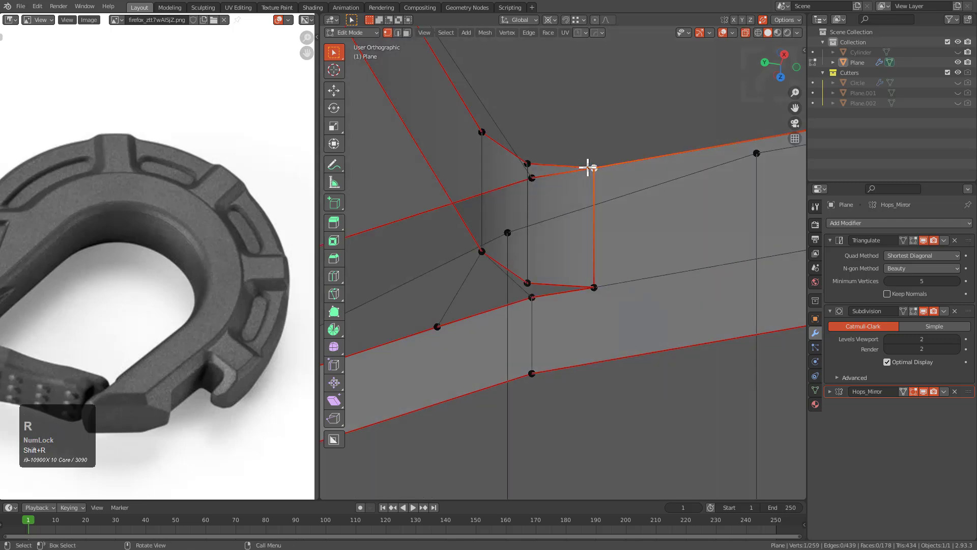
# Cut the wall vertically beside the fillet on the block's other side and delete the hidden wall face there
pyautogui.hotkey('alt', 'z')
pyautogui.scroll(-2, 535, 213)
pyautogui.moveTo(535, 214); pyautogui.dragTo(621, 254, button='middle')
pyautogui.scroll(-2, 513, 257)
pyautogui.scroll(-1, 472, 248)
pyautogui.moveTo(513, 258); pyautogui.dragTo(672, 221, button='middle')
pyautogui.scroll(2, 581, 239)
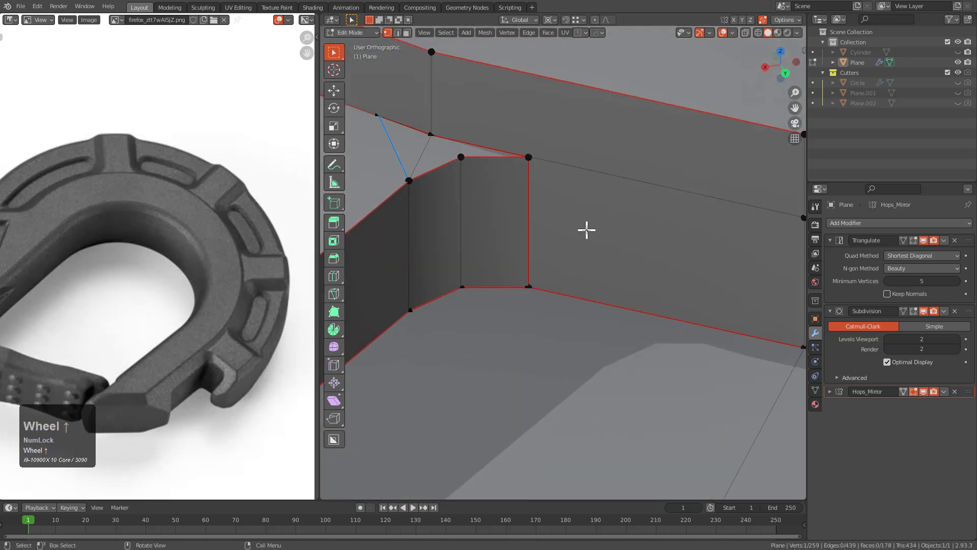
pyautogui.press('k')
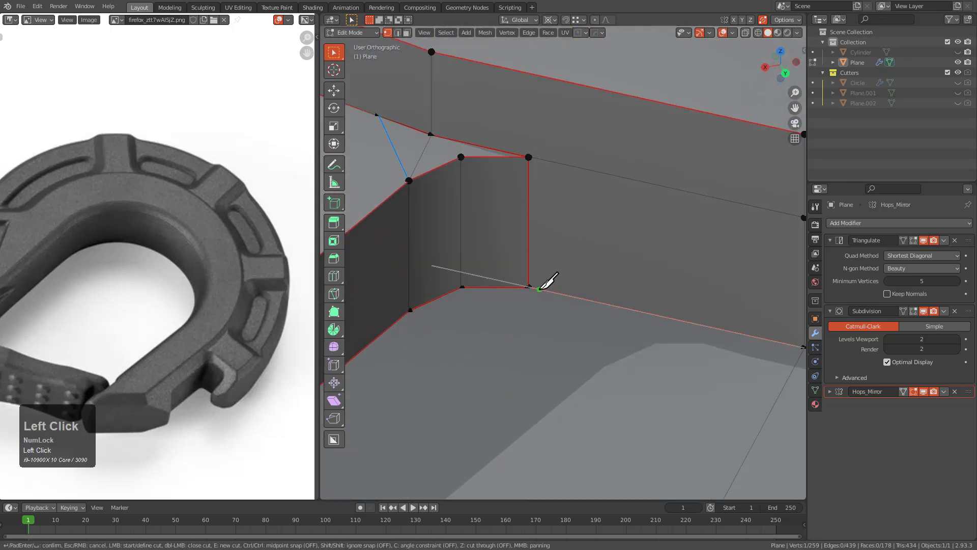
pyautogui.press('KP_Enter')
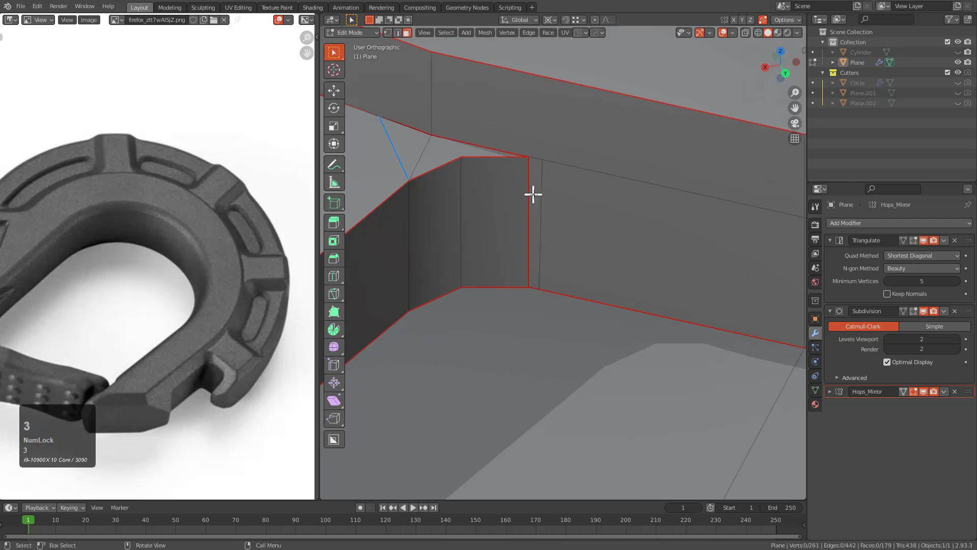
pyautogui.press('x')
pyautogui.click(536, 190)
pyautogui.scroll(1, 550, 174)
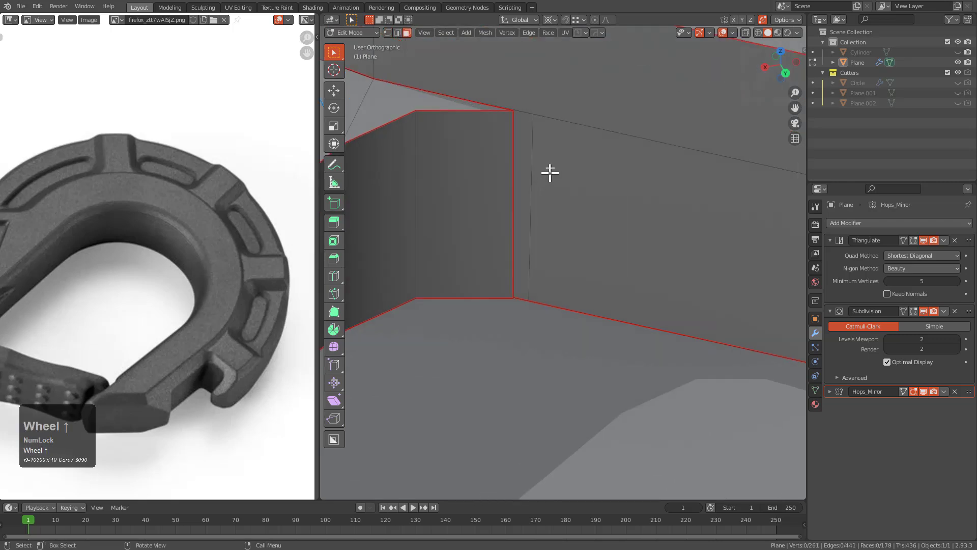
# Snap both end vertices of this second cut onto the adjoining fillet corners so they merge
pyautogui.press('g')
pyautogui.click(514, 109)
pyautogui.click(523, 316)
pyautogui.press('g')
pyautogui.click(514, 310)
# Delete the ledge faces adjoining the duplicated block on both sides
pyautogui.scroll(-6, 455, 327)
pyautogui.keyDown('shift'); pyautogui.moveTo(452, 329); pyautogui.dragTo(516, 270, button='middle'); pyautogui.keyUp('shift')
pyautogui.press('3')
pyautogui.click(520, 305)
pyautogui.scroll(-2, 518, 307)
pyautogui.keyDown('alt'); pyautogui.scroll(-1, 517, 307); pyautogui.keyUp('alt')
pyautogui.hotkey('alt', 'z')
pyautogui.moveTo(518, 308)
pyautogui.mouseDown(button='middle')
pyautogui.moveTo(563, 310)
pyautogui.moveTo(537, 312)
pyautogui.mouseUp(button='middle')
pyautogui.keyDown('shift'); pyautogui.click(382, 305); pyautogui.keyUp('shift')
pyautogui.press('x')
pyautogui.keyDown('shift'); pyautogui.moveTo(382, 305); pyautogui.dragTo(578, 257, button='middle'); pyautogui.keyUp('shift')
pyautogui.click(531, 243)
# Delete the leftover ledge face hidden beneath the duplicated block
pyautogui.scroll(2, 615, 220)
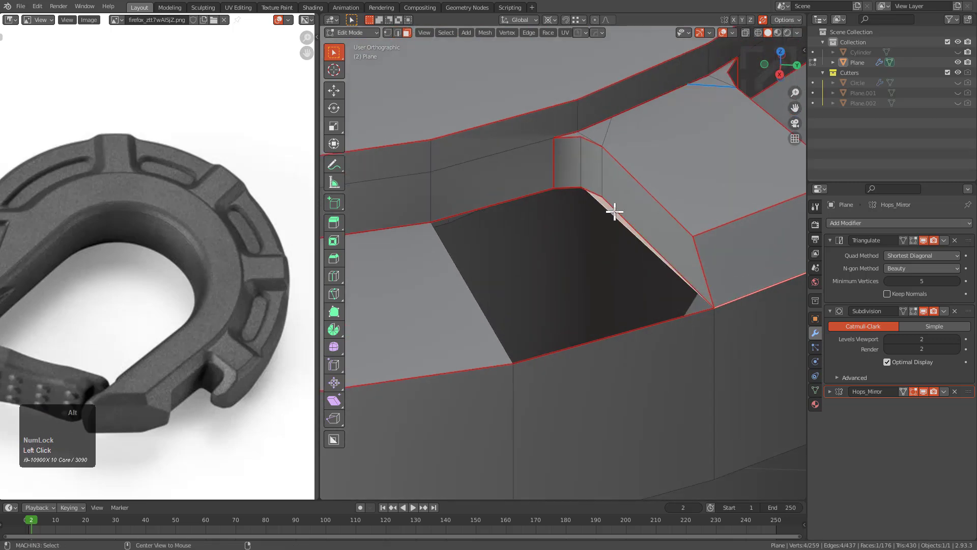
pyautogui.hotkey('alt', 'z')
pyautogui.press('x')
pyautogui.click(646, 229)
pyautogui.hotkey('alt', 'z')
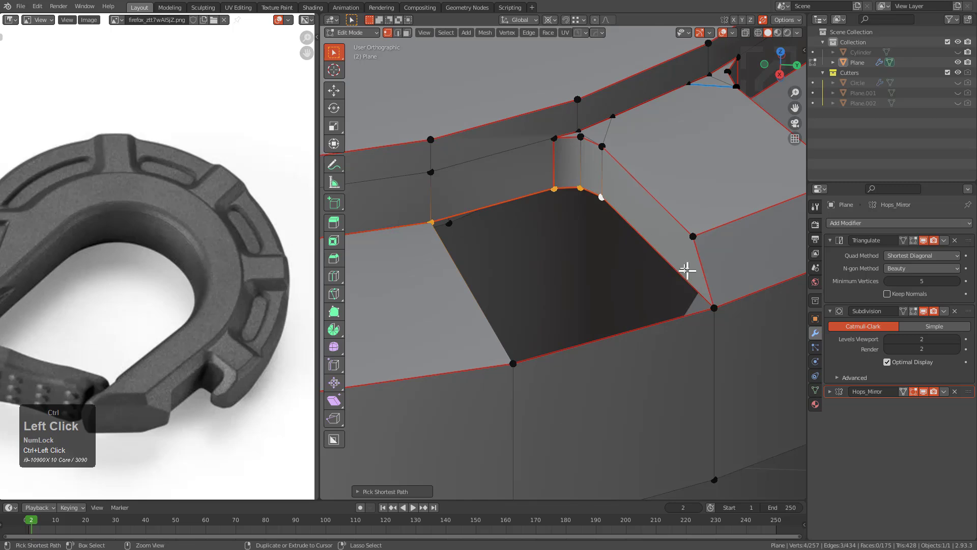
# Fill the open ledge gaps on both sides of the duplicated block with new faces
pyautogui.press('f')
pyautogui.moveTo(639, 298); pyautogui.dragTo(594, 288, button='middle')
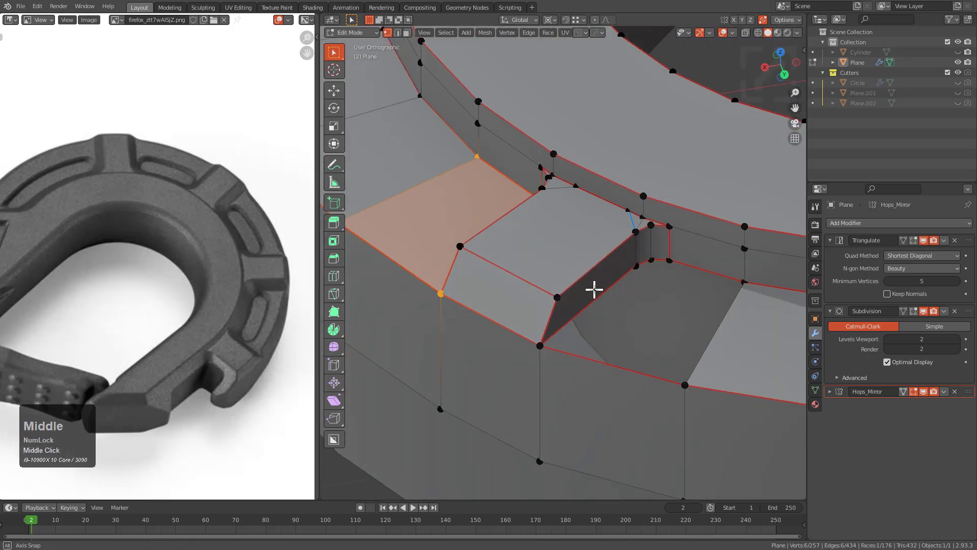
pyautogui.click(561, 324)
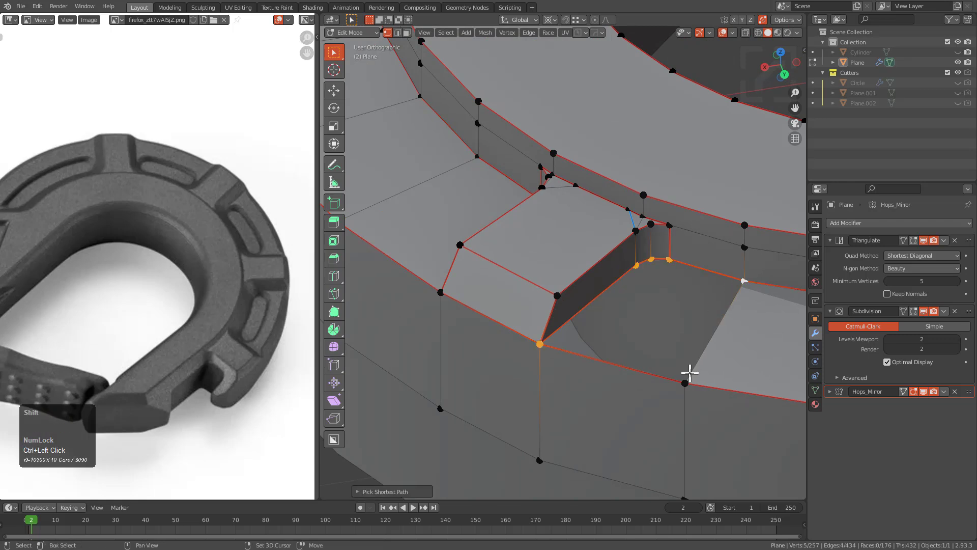
pyautogui.press('f')
pyautogui.hotkey('alt', 'a')
pyautogui.scroll(-4, 690, 303)
# Examine the joined ribs in Object Mode from the top view, then resume mesh editing
pyautogui.press('Tab')
pyautogui.hotkey('alt', 'a')
pyautogui.scroll(-2, 627, 296)
pyautogui.moveTo(704, 286); pyautogui.dragTo(558, 316, button='middle')
pyautogui.press('KP_7')
pyautogui.scroll(2, 475, 159)
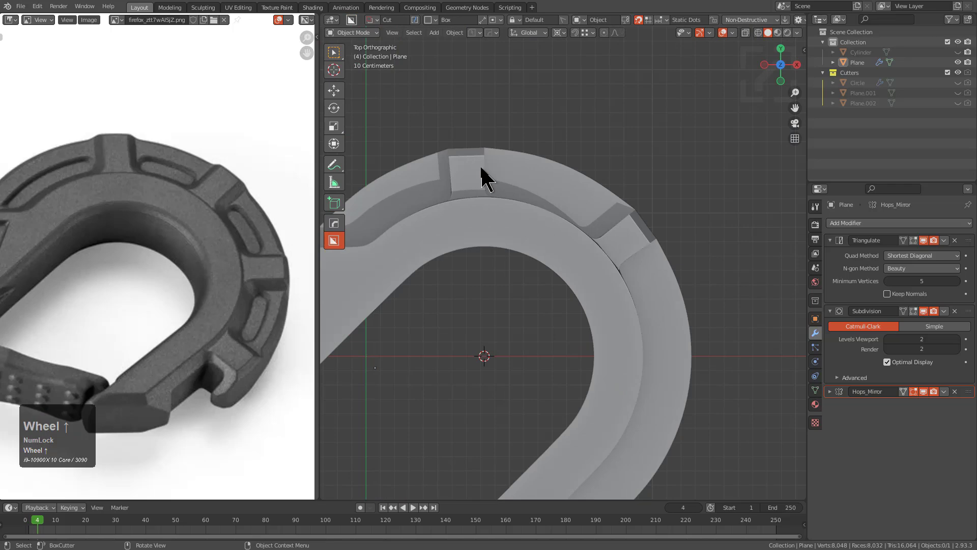
pyautogui.press('Tab')
pyautogui.moveTo(662, 273); pyautogui.dragTo(558, 225, button='middle')
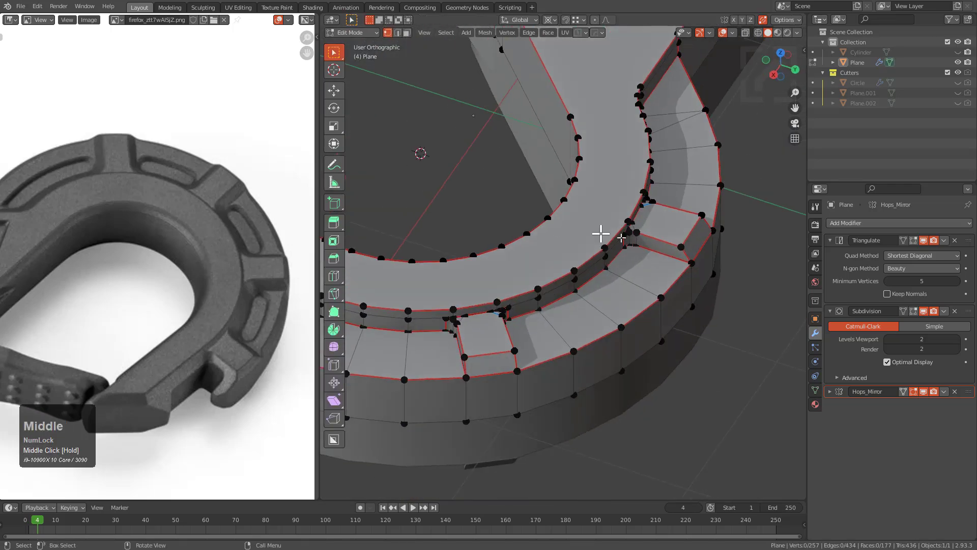
# Add loop cuts through the middle of the ledge between the two ribs and across the first rib
pyautogui.scroll(2, 683, 253)
pyautogui.moveTo(682, 253); pyautogui.dragTo(632, 268, button='middle')
pyautogui.moveTo(536, 282); pyautogui.dragTo(584, 265, button='middle')
pyautogui.hotkey('ctrl', 'r')
pyautogui.click(524, 283)
pyautogui.click(523, 287)
pyautogui.hotkey('ctrl', 'r')
pyautogui.click(474, 216)
pyautogui.click(477, 216)
pyautogui.moveTo(477, 216); pyautogui.dragTo(613, 253, button='middle')
pyautogui.hotkey('ctrl', 'r')
pyautogui.click(612, 254)
pyautogui.click(612, 255)
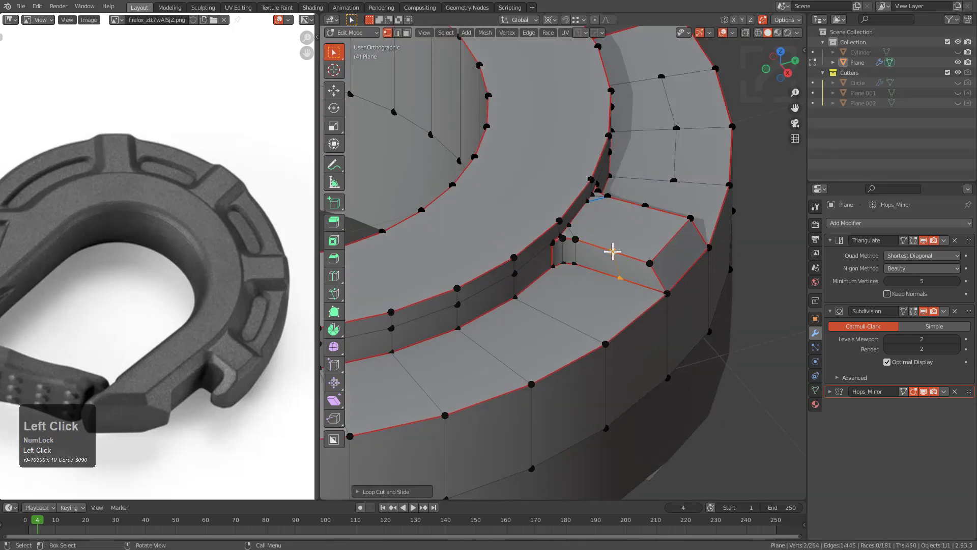
# Slide the new vertices at the first rib's base into line with the ledge's centre loop and connect them
pyautogui.press('g')
pyautogui.press('g')
pyautogui.click(607, 277)
pyautogui.press('g')
pyautogui.press('g')
pyautogui.click(611, 273)
pyautogui.moveTo(611, 274); pyautogui.dragTo(475, 280, button='middle')
pyautogui.press('g')
pyautogui.press('g')
pyautogui.click(459, 237)
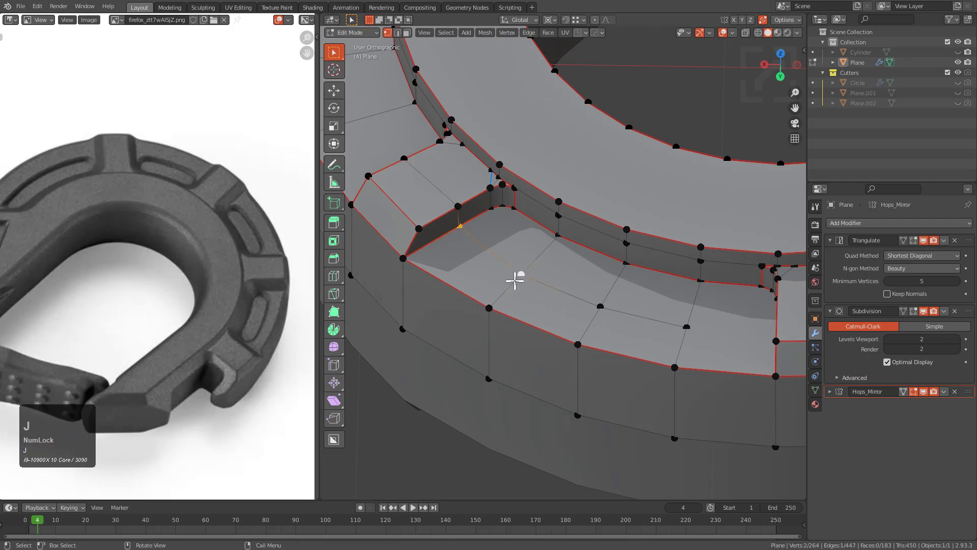
# Loop-cut the second rib across its middle and slide its base vertex toward the ledge's centre loop
pyautogui.moveTo(678, 306); pyautogui.dragTo(601, 255, button='middle')
pyautogui.hotkey('ctrl', 'r')
pyautogui.click(703, 227)
pyautogui.click(718, 266)
pyautogui.click(719, 266)
pyautogui.press('g')
pyautogui.press('g')
pyautogui.click(710, 263)
# Add a loop cut on the rib's other side wall and slide its base vertex along the ledge edge
pyautogui.hotkey('ctrl', 'r')
pyautogui.click(469, 267)
pyautogui.click(470, 265)
pyautogui.click(467, 276)
pyautogui.press('g')
pyautogui.press('g')
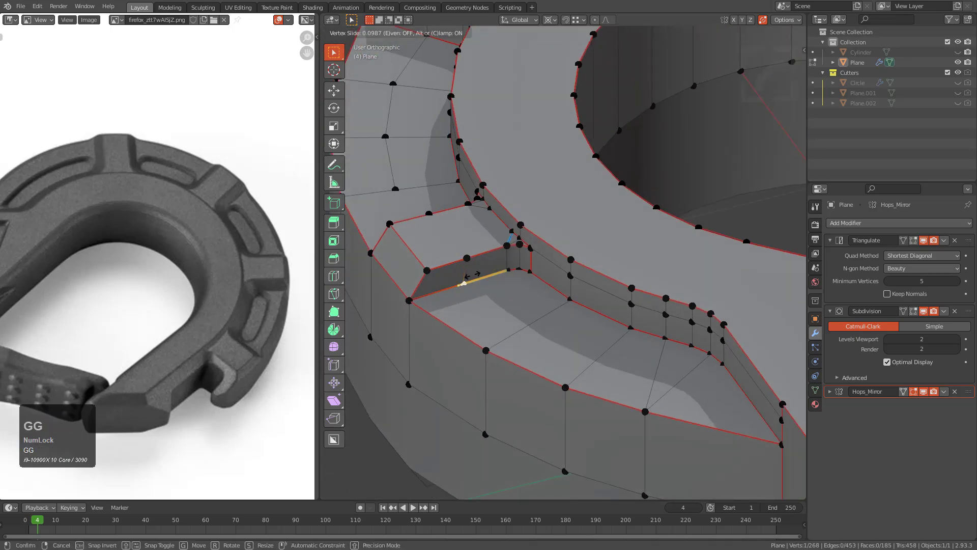
pyautogui.click(477, 273)
pyautogui.press('h')
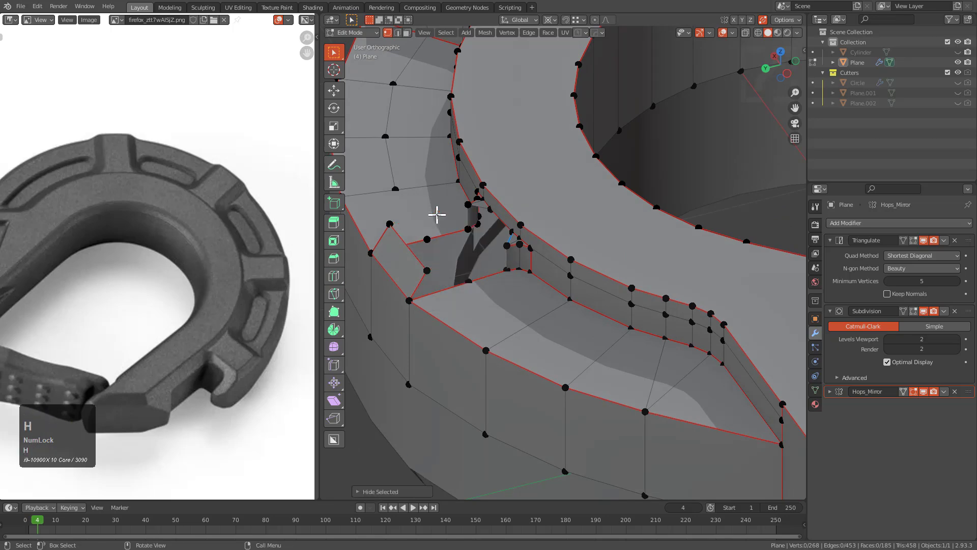
pyautogui.hotkey('ctrl', 'z')
# Connect the end vertices of the ledge's centre loop to the base vertices on both ribs
pyautogui.moveTo(447, 235); pyautogui.dragTo(718, 229, button='middle')
pyautogui.moveTo(680, 269); pyautogui.dragTo(659, 266, button='middle')
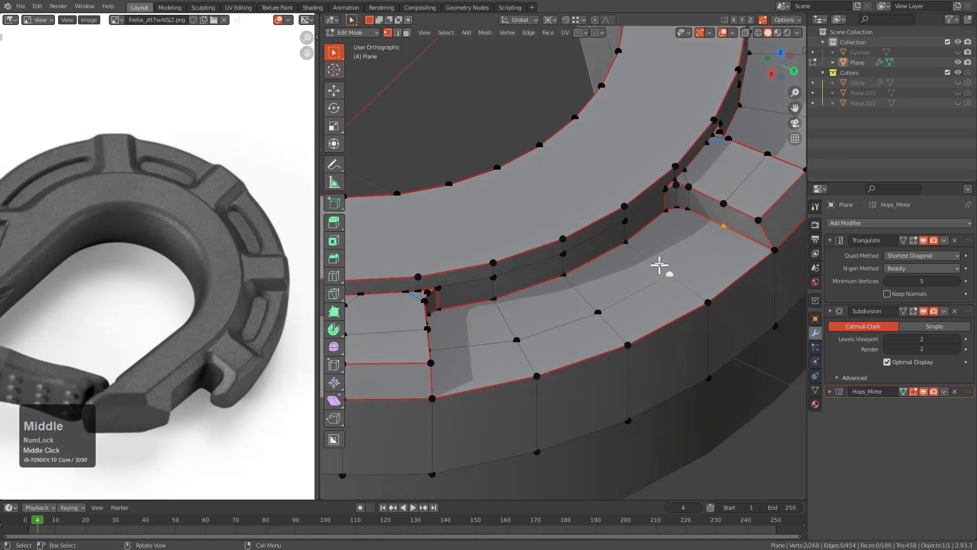
pyautogui.click(676, 246)
pyautogui.scroll(3, 641, 232)
pyautogui.keyDown('shift'); pyautogui.moveTo(613, 220); pyautogui.dragTo(726, 233, button='middle'); pyautogui.keyUp('shift')
pyautogui.scroll(-2, 702, 240)
pyautogui.scroll(-1, 504, 299)
pyautogui.moveTo(504, 299); pyautogui.dragTo(543, 249, button='middle')
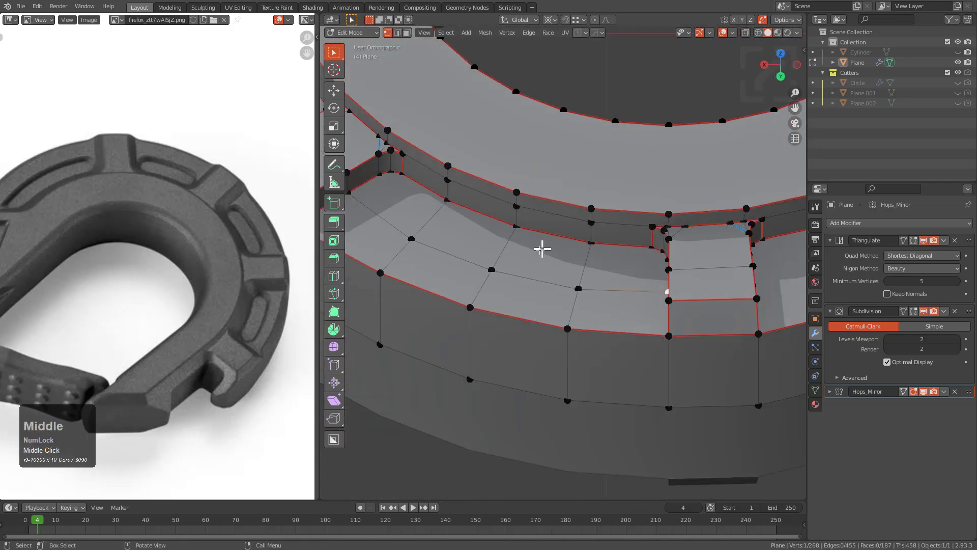
# Inset the four inner ledge faces between the two ribs as one narrow-bordered region
pyautogui.keyDown('shift'); pyautogui.moveTo(443, 273); pyautogui.dragTo(508, 255, button='middle'); pyautogui.keyUp('shift')
pyautogui.scroll(3, 508, 254)
pyautogui.press('3')
pyautogui.click(492, 221)
pyautogui.keyDown('ctrl'); pyautogui.click(654, 273); pyautogui.keyUp('ctrl')
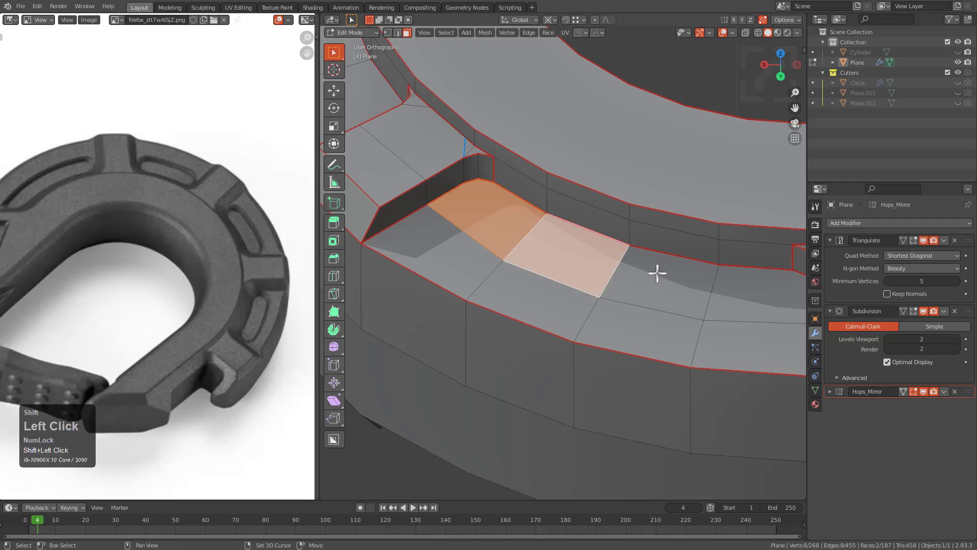
pyautogui.keyDown('ctrl'); pyautogui.click(732, 286); pyautogui.keyUp('ctrl')
pyautogui.keyDown('shift'); pyautogui.moveTo(731, 286); pyautogui.dragTo(660, 261, button='middle'); pyautogui.keyUp('shift')
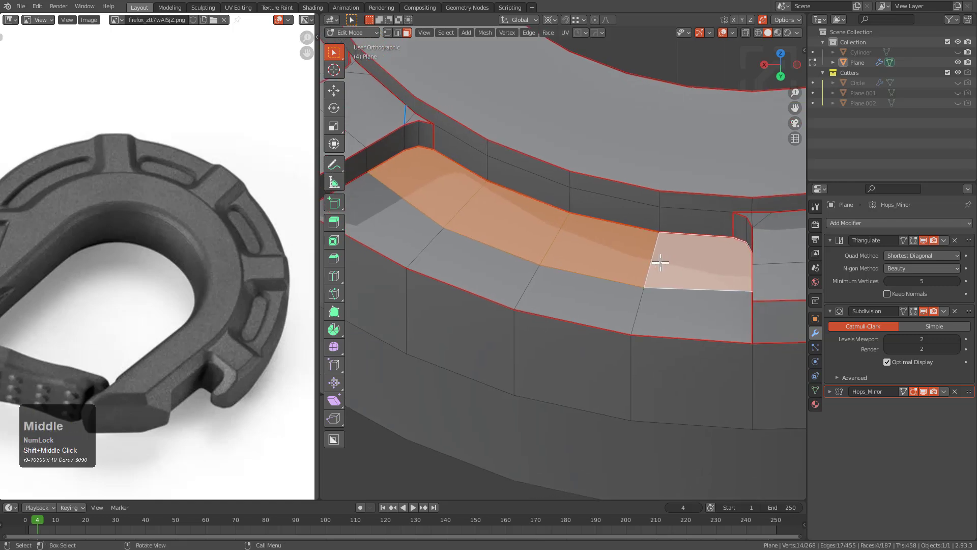
pyautogui.press('i')
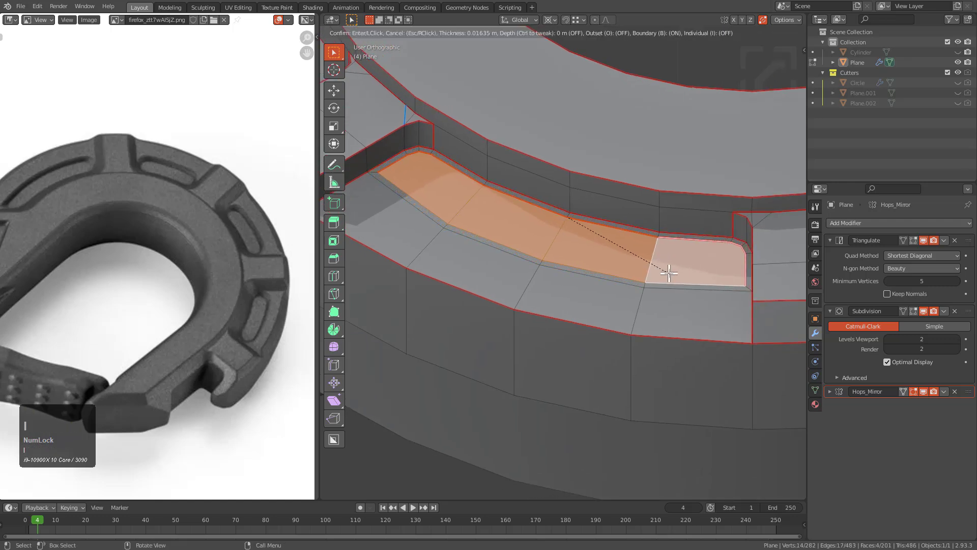
pyautogui.click(669, 273)
# Bevel the short diagonal corner edges at both ends of the inset strip, about 0.035 m wide with 2 segments
pyautogui.keyDown('shift'); pyautogui.moveTo(404, 212); pyautogui.dragTo(593, 260, button='middle'); pyautogui.keyUp('shift')
pyautogui.scroll(4, 593, 259)
pyautogui.press('2')
pyautogui.click(541, 182)
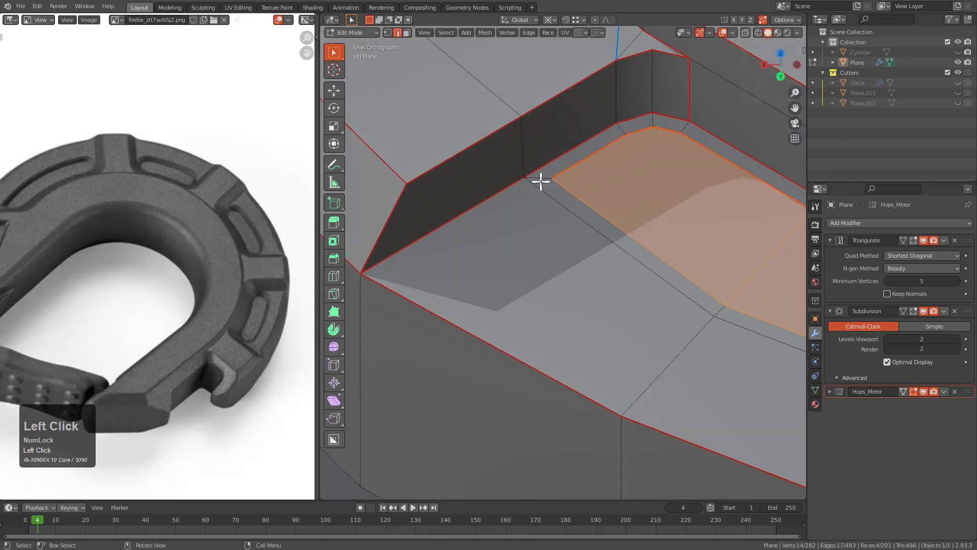
pyautogui.keyDown('shift'); pyautogui.moveTo(555, 191); pyautogui.dragTo(589, 295, button='middle'); pyautogui.keyUp('shift')
pyautogui.scroll(4, 592, 298)
pyautogui.scroll(1, 591, 298)
pyautogui.hotkey('ctrl', 'b')
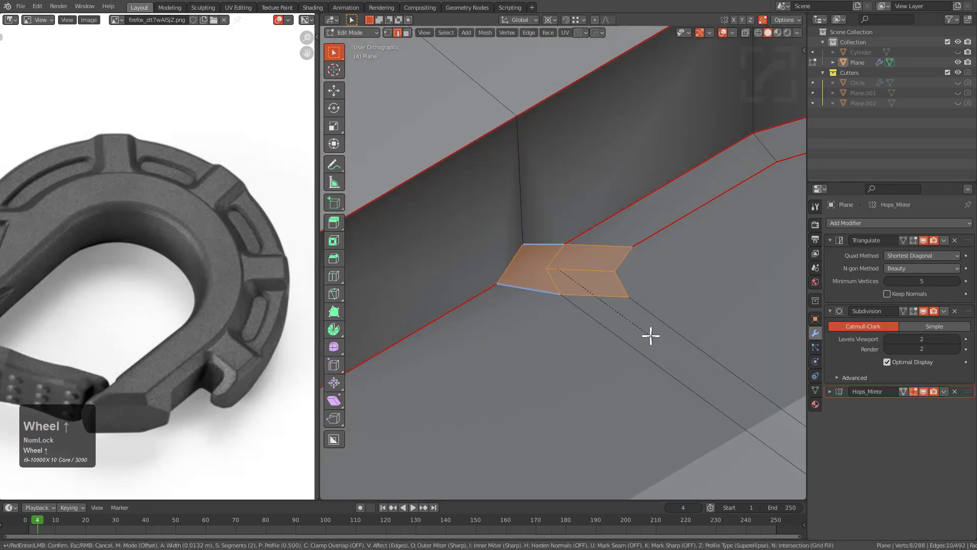
pyautogui.rightClick(657, 338)
pyautogui.scroll(-5, 657, 338)
pyautogui.moveTo(657, 338); pyautogui.dragTo(645, 218, button='middle')
pyautogui.scroll(6, 644, 218)
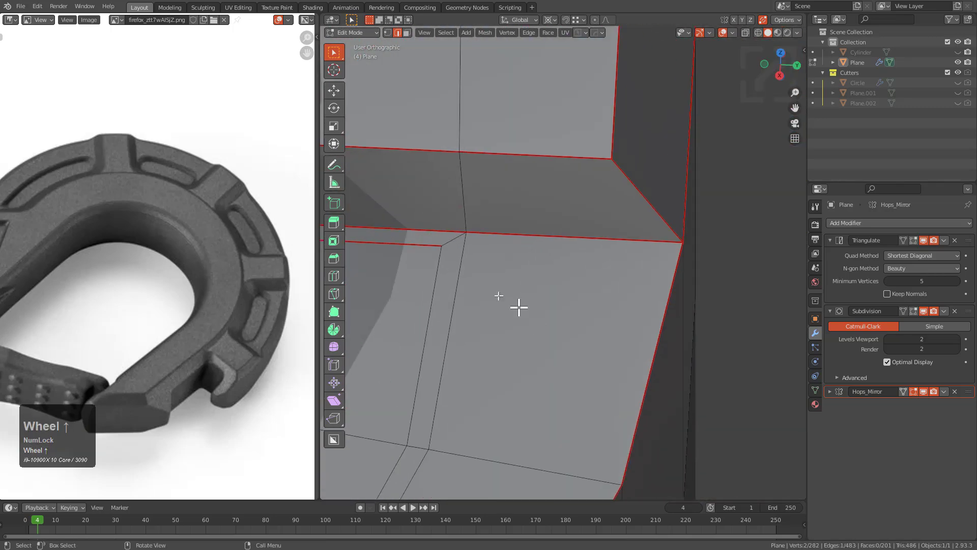
pyautogui.hotkey('ctrl', 'b')
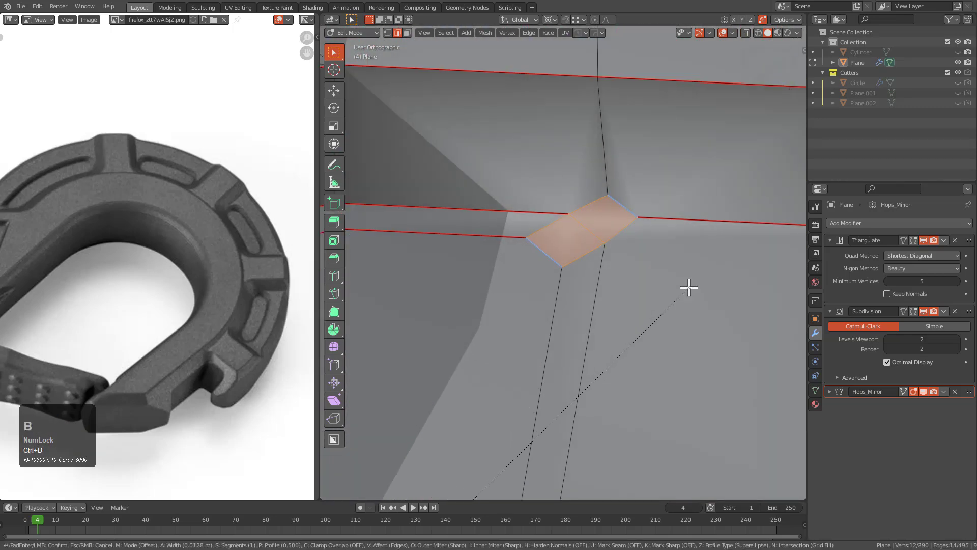
pyautogui.click(733, 266)
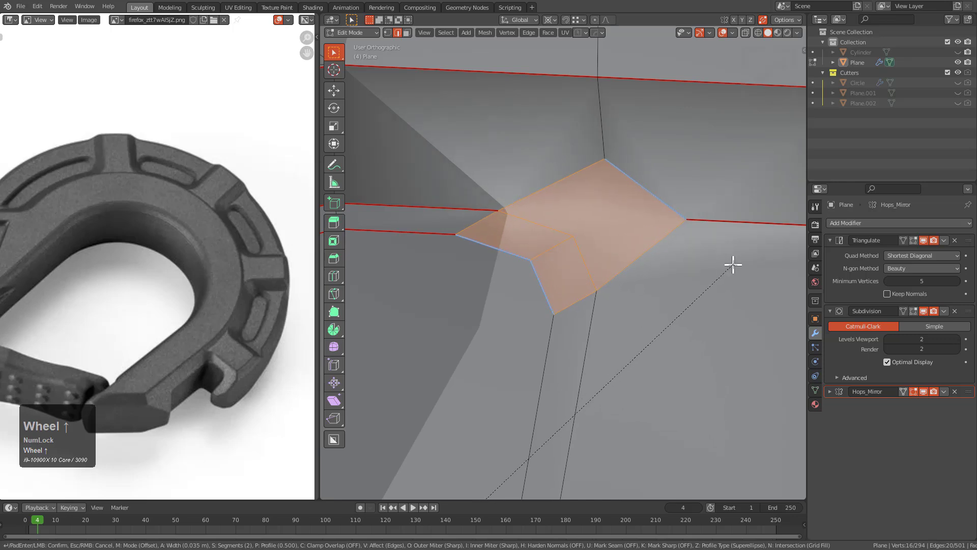
# Connect the second rib's base vertices across the bevelled corner and join the bevel's middle vertex to the wall loop
pyautogui.press('1')
pyautogui.click(498, 211)
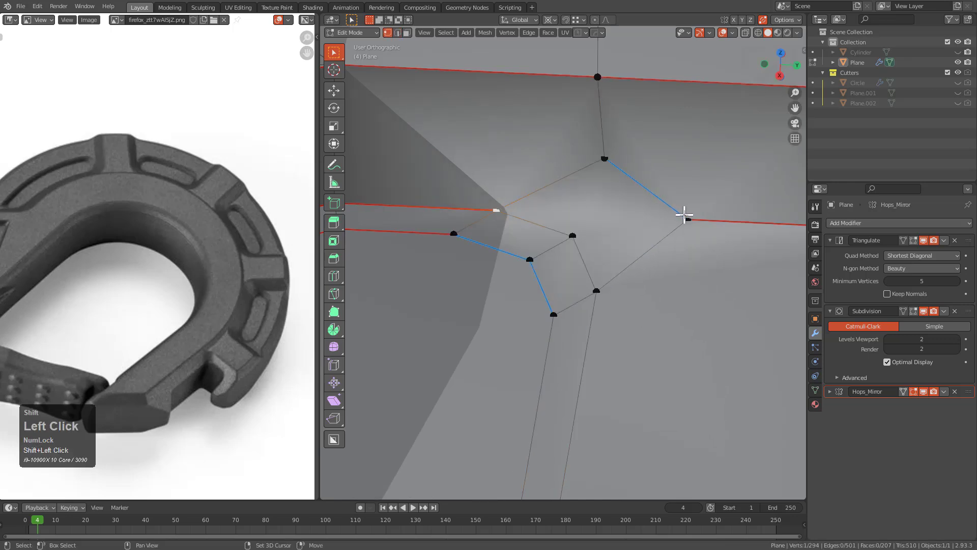
pyautogui.press('j')
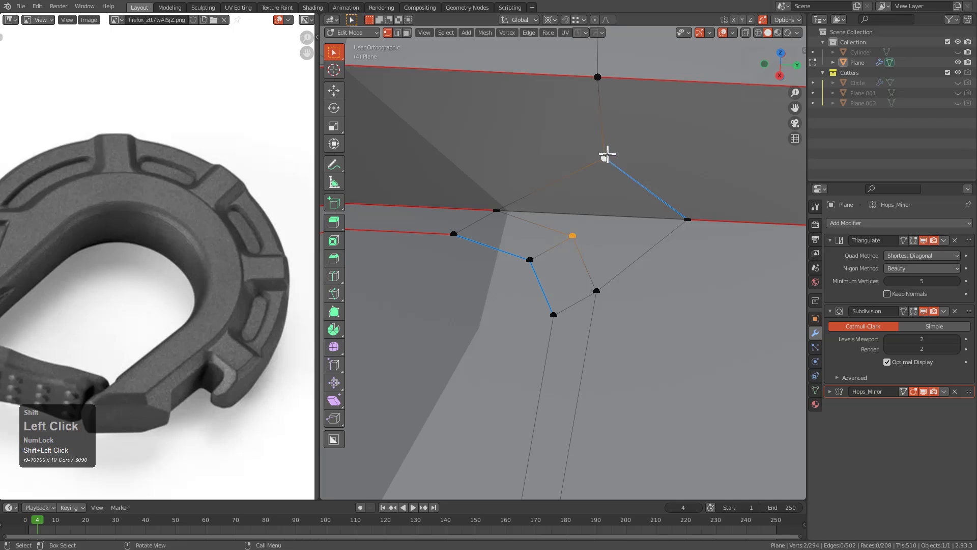
pyautogui.press('j')
pyautogui.scroll(-6, 595, 224)
pyautogui.moveTo(598, 227); pyautogui.dragTo(411, 295, button='middle')
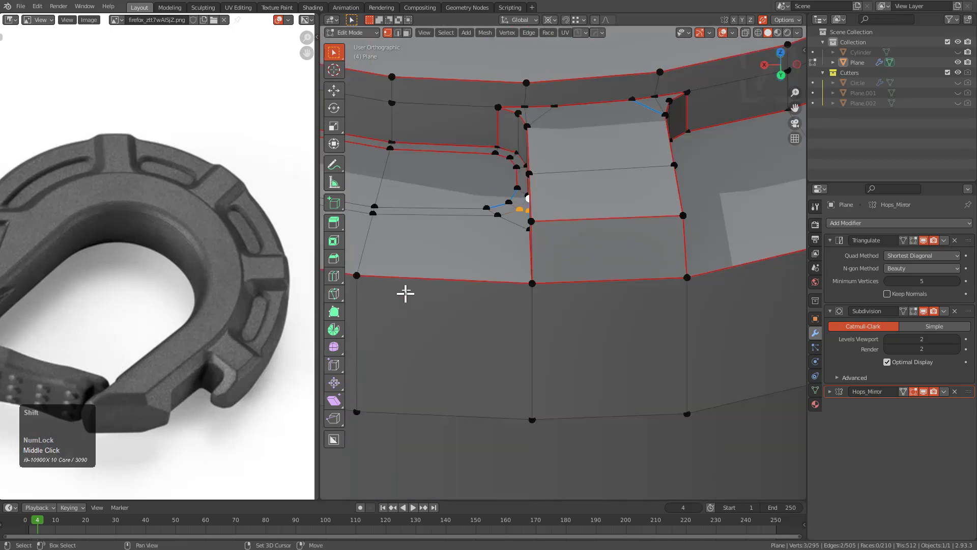
# Connect the base vertices at the first rib's bevelled corner and slide the wall loop's end vertex down to that base edge
pyautogui.scroll(-3, 410, 295)
pyautogui.keyDown('shift'); pyautogui.moveTo(326, 204); pyautogui.dragTo(465, 225, button='middle'); pyautogui.keyUp('shift')
pyautogui.scroll(5, 524, 257)
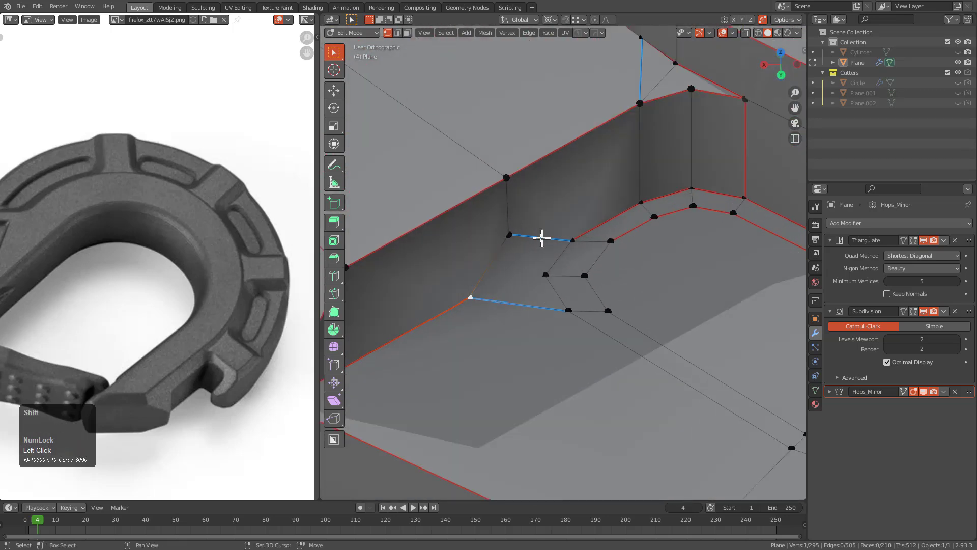
pyautogui.press('j')
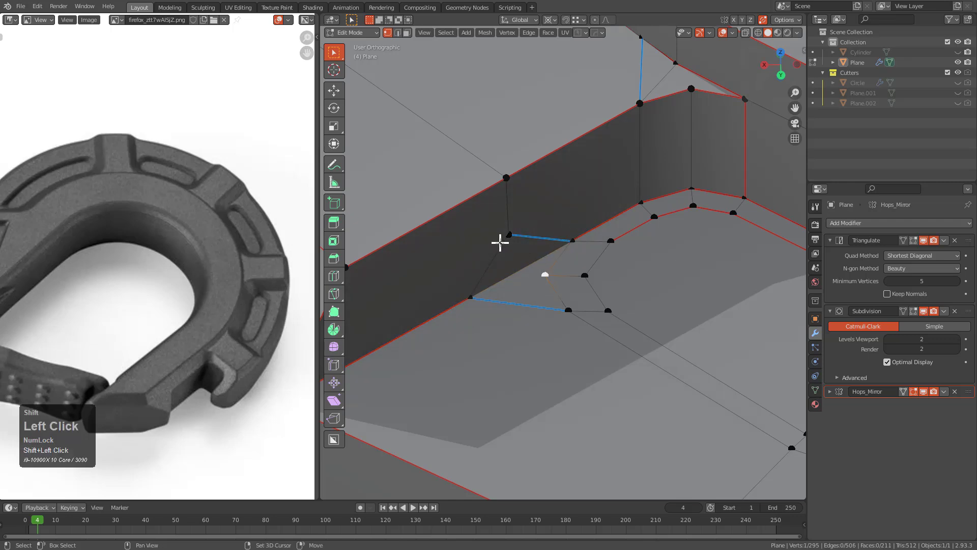
pyautogui.hotkey('shift', 'v')
pyautogui.click(549, 294)
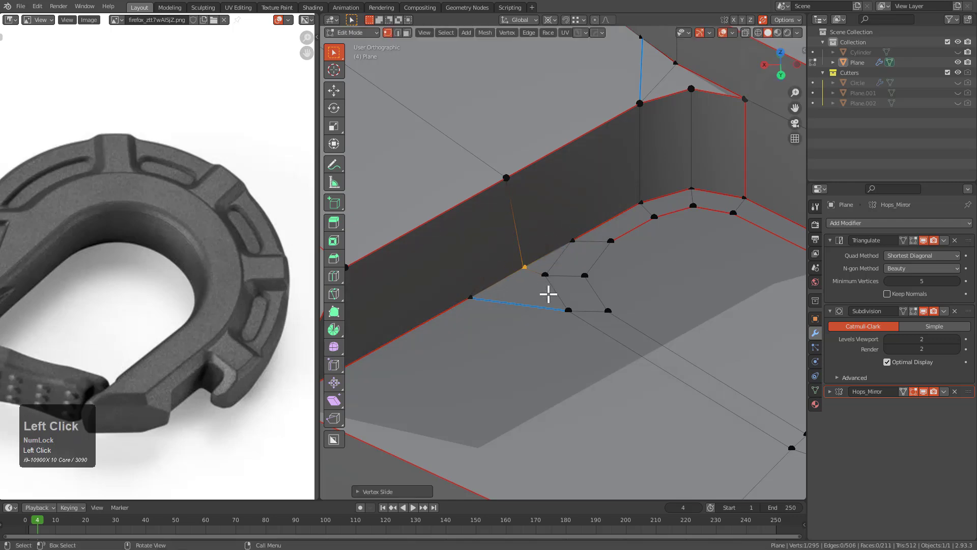
# Slide the wall loop's end vertex at the second rib down to the base edge
pyautogui.moveTo(536, 266); pyautogui.dragTo(591, 280, button='middle')
pyautogui.scroll(4, 489, 286)
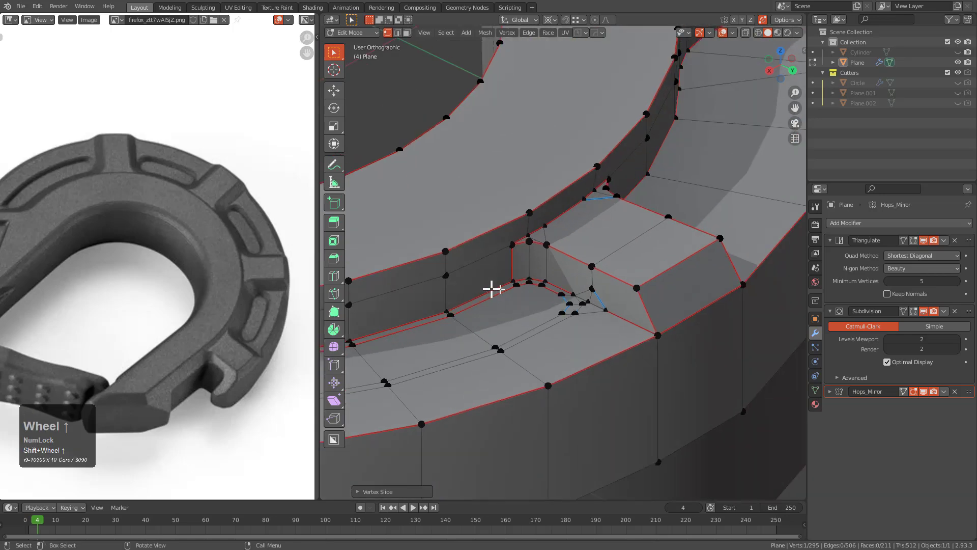
pyautogui.press('g')
pyautogui.press('g')
pyautogui.click(617, 378)
# Select the four inset faces between the ribs and lower them slightly along Z to form a sloped border
pyautogui.scroll(-3, 620, 290)
pyautogui.keyDown('shift'); pyautogui.moveTo(619, 291); pyautogui.dragTo(593, 339, button='middle'); pyautogui.keyUp('shift')
pyautogui.scroll(-1, 610, 300)
pyautogui.press('3')
pyautogui.click(631, 257)
pyautogui.scroll(-3, 600, 268)
pyautogui.keyDown('shift'); pyautogui.moveTo(499, 292); pyautogui.dragTo(641, 278, button='middle'); pyautogui.keyUp('shift')
pyautogui.scroll(3, 621, 275)
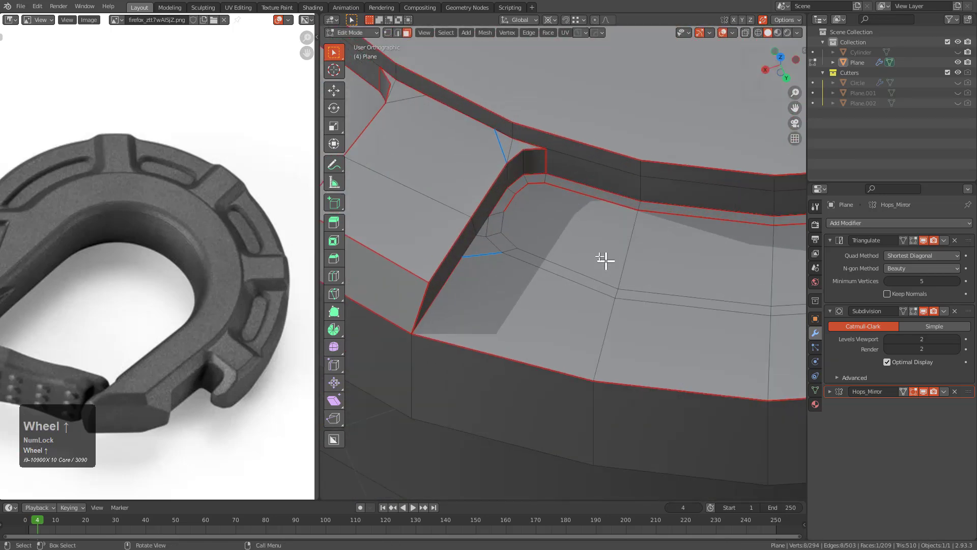
pyautogui.keyDown('ctrl'); pyautogui.click(575, 240); pyautogui.keyUp('ctrl')
pyautogui.scroll(4, 578, 247)
pyautogui.press('g')
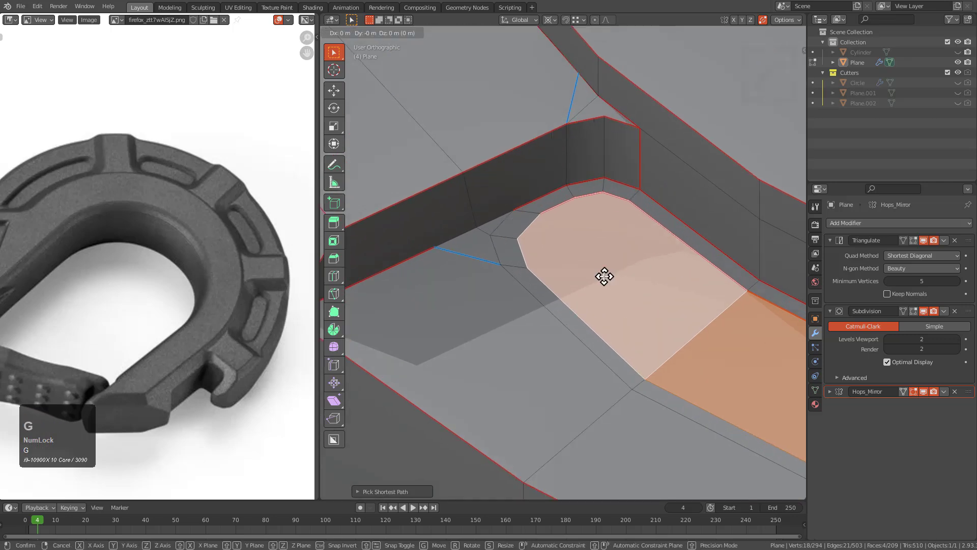
pyautogui.press('z')
pyautogui.click(622, 298)
# Extrude the four lowered faces down along Z into a pocket and raise its floor to a shallower depth
pyautogui.press('e')
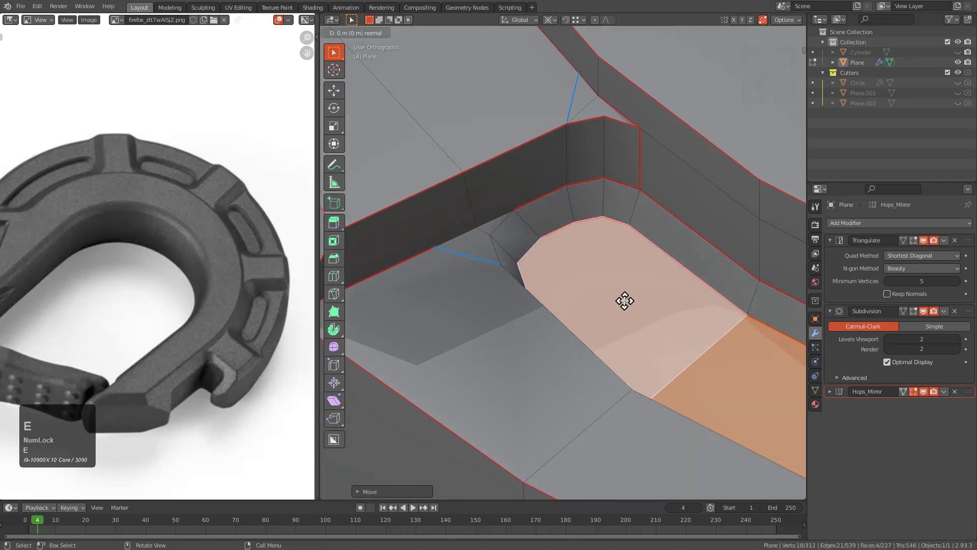
pyautogui.press('z')
pyautogui.click(634, 348)
pyautogui.press('z')
pyautogui.click(628, 408)
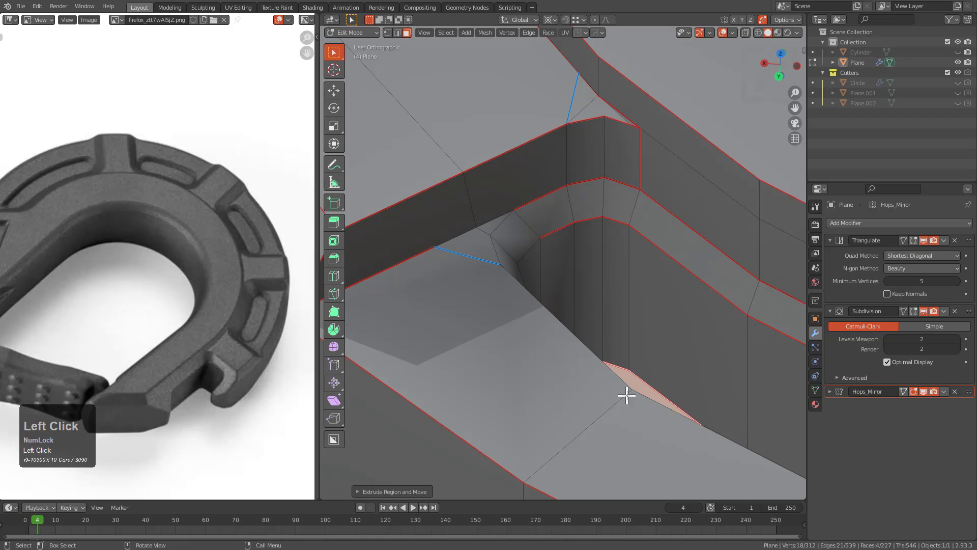
pyautogui.moveTo(628, 406); pyautogui.dragTo(602, 393, button='middle')
pyautogui.press('g')
pyautogui.press('z')
pyautogui.click(594, 319)
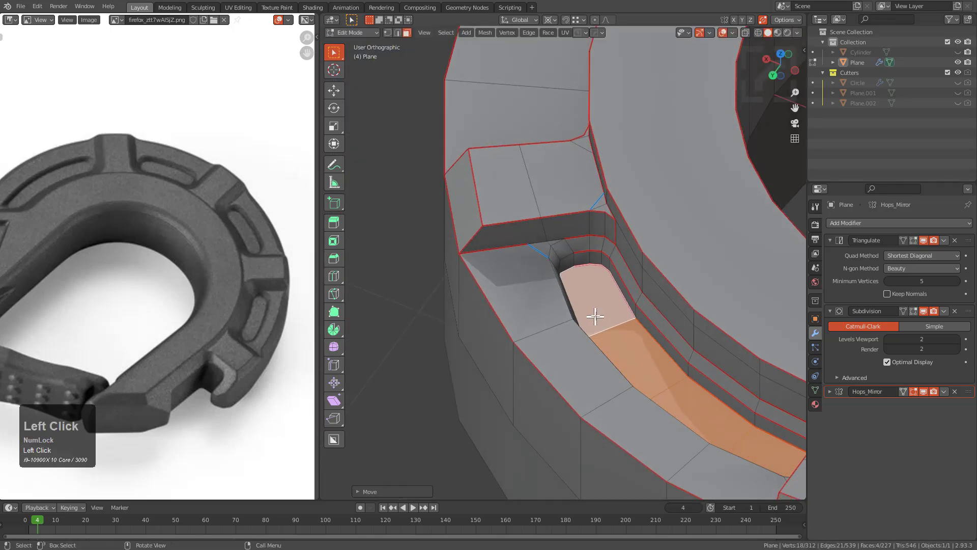
# Mark the edge loop around the pocket floor as sharp
pyautogui.scroll(-2, 606, 328)
pyautogui.keyDown('shift'); pyautogui.moveTo(606, 328); pyautogui.dragTo(539, 281, button='middle'); pyautogui.keyUp('shift')
pyautogui.scroll(3, 569, 267)
pyautogui.press('2')
pyautogui.press('q')
pyautogui.click(577, 259)
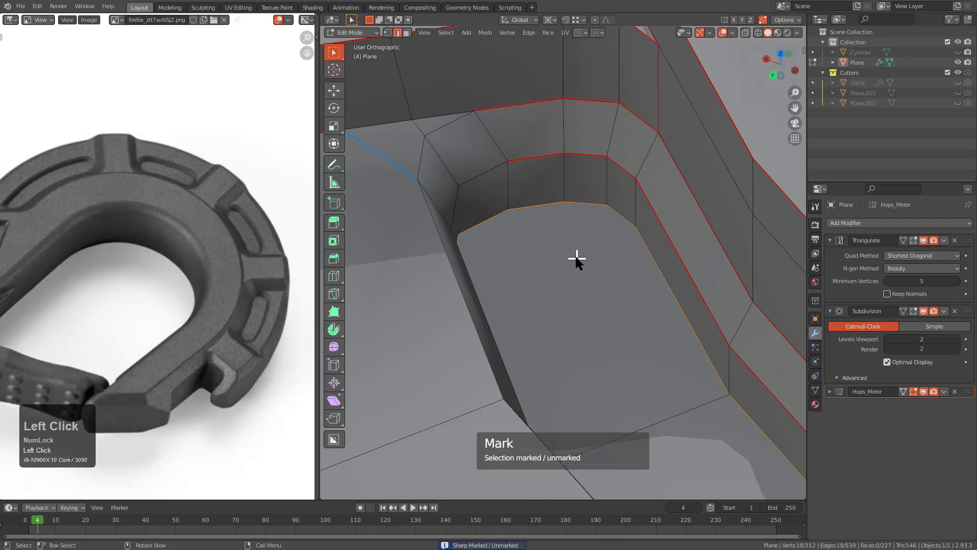
# Mark the pocket's inner rim and the outer border loop around it as sharp
pyautogui.keyDown('alt'); pyautogui.click(487, 173); pyautogui.keyUp('alt')
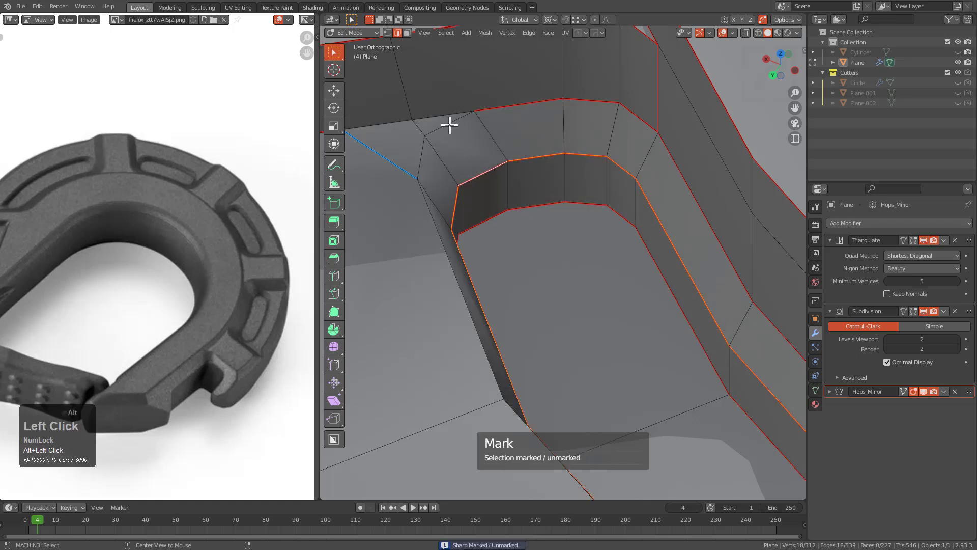
pyautogui.scroll(-3, 504, 255)
pyautogui.press('q')
pyautogui.click(509, 256)
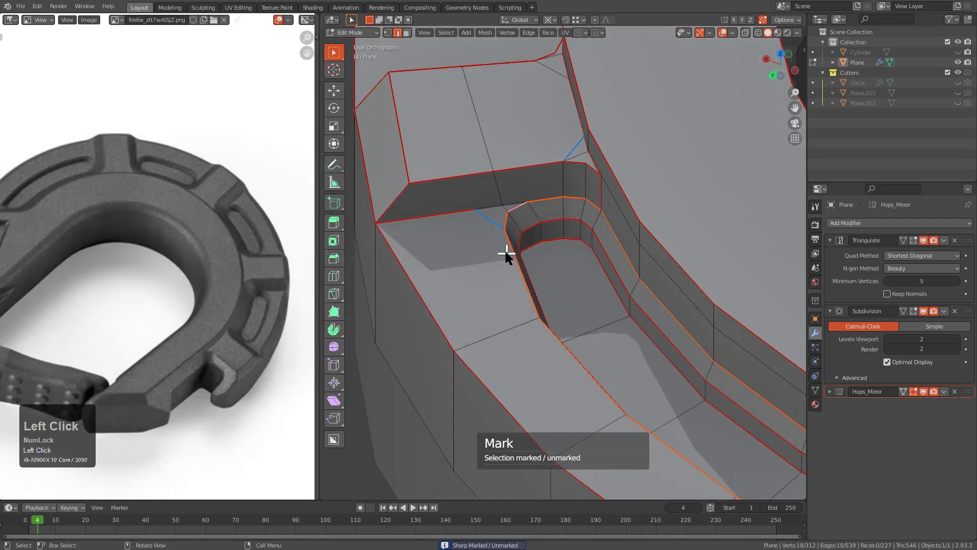
# Mark the short rib-base edges beside both ends of the pocket as sharp
pyautogui.scroll(2, 459, 190)
pyautogui.click(468, 184)
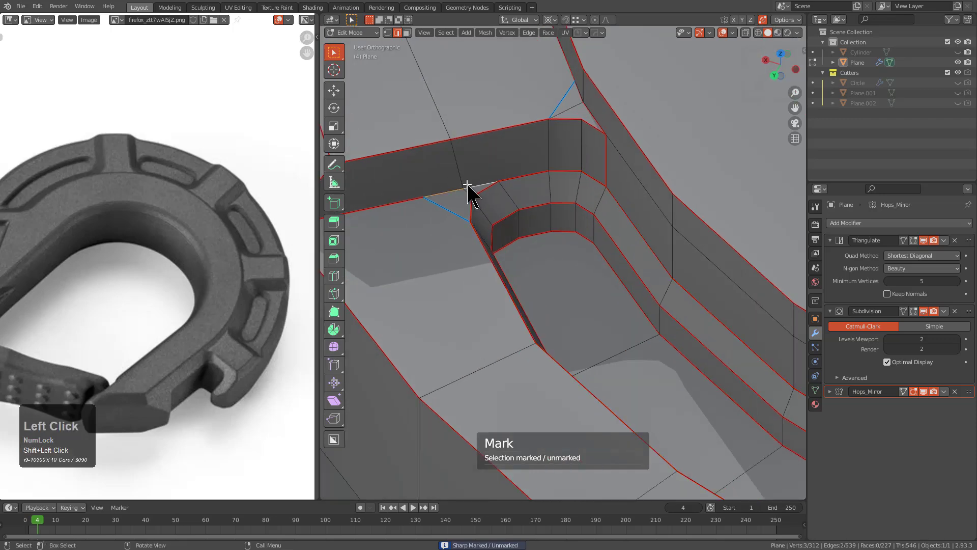
pyautogui.moveTo(467, 185); pyautogui.dragTo(601, 258, button='middle')
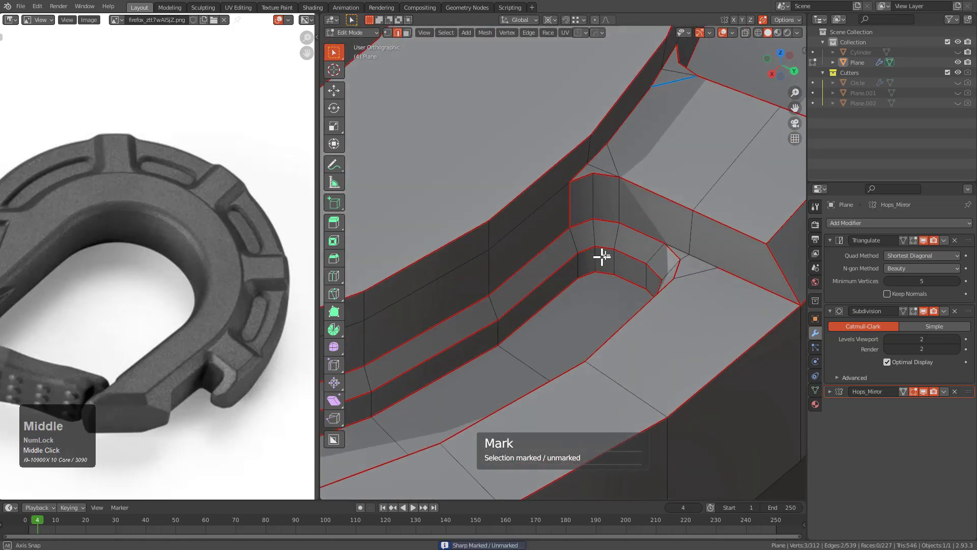
pyautogui.scroll(1, 675, 251)
pyautogui.keyDown('shift'); pyautogui.click(719, 256); pyautogui.keyUp('shift')
pyautogui.press('q')
pyautogui.click(718, 258)
# Leave mesh editing and examine the smoothed pocket and the rib spacing from the top
pyautogui.press('Tab')
pyautogui.scroll(-3, 707, 257)
pyautogui.moveTo(707, 258); pyautogui.dragTo(543, 283, button='middle')
pyautogui.scroll(-2, 543, 282)
pyautogui.scroll(3, 590, 329)
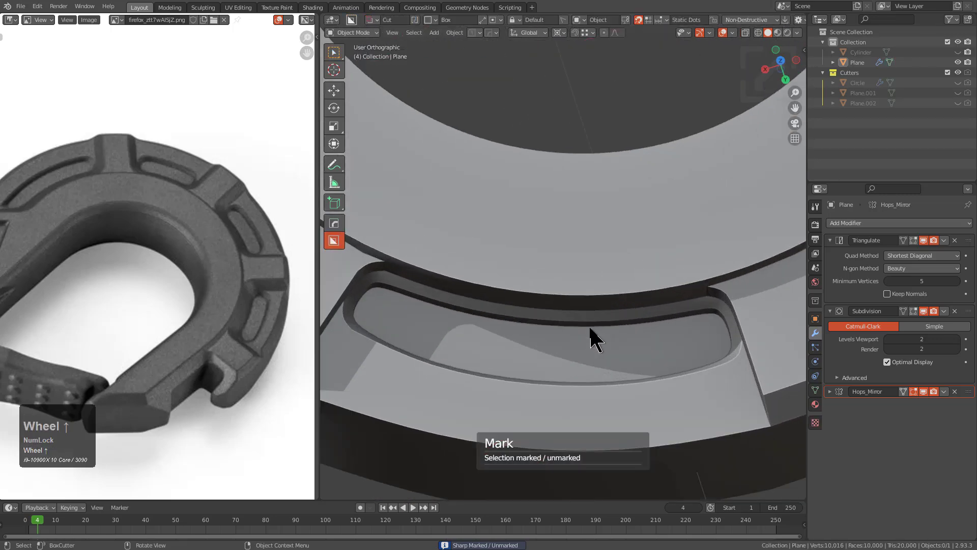
pyautogui.press('KP_7')
pyautogui.scroll(-9, 601, 316)
pyautogui.keyDown('shift'); pyautogui.moveTo(613, 307); pyautogui.dragTo(611, 245, button='middle'); pyautogui.keyUp('shift')
pyautogui.scroll(1, 612, 238)
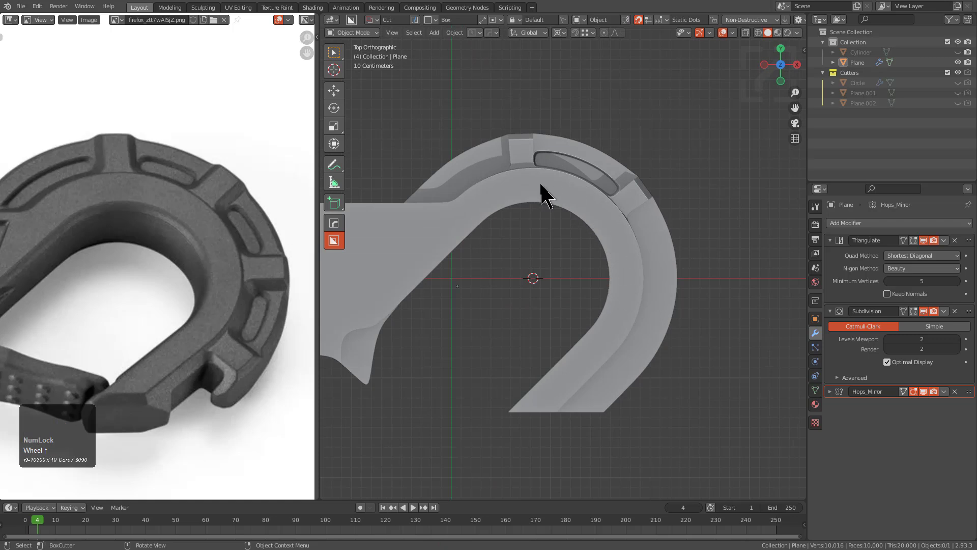
pyautogui.scroll(4, 574, 173)
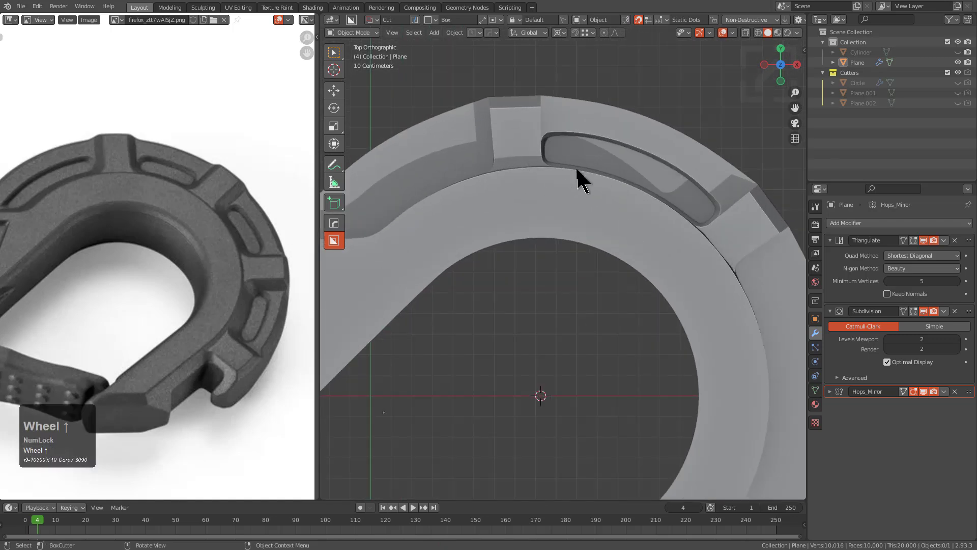
pyautogui.keyDown('shift'); pyautogui.moveTo(610, 170); pyautogui.dragTo(620, 189, button='middle'); pyautogui.keyUp('shift')
pyautogui.scroll(1, 629, 178)
pyautogui.scroll(2, 638, 190)
# Reopen the body for mesh editing and select the edge path down the far side of the second rib, around its base fillet
pyautogui.press('Tab')
pyautogui.keyDown('shift'); pyautogui.moveTo(748, 178); pyautogui.dragTo(545, 274, button='middle'); pyautogui.keyUp('shift')
pyautogui.scroll(1, 613, 227)
pyautogui.scroll(-2, 565, 270)
pyautogui.keyDown('shift'); pyautogui.moveTo(618, 257); pyautogui.dragTo(582, 272, button='middle'); pyautogui.keyUp('shift')
pyautogui.press('3')
pyautogui.click(591, 145)
pyautogui.press('2')
pyautogui.click(595, 156)
pyautogui.moveTo(617, 222); pyautogui.dragTo(613, 223, button='middle')
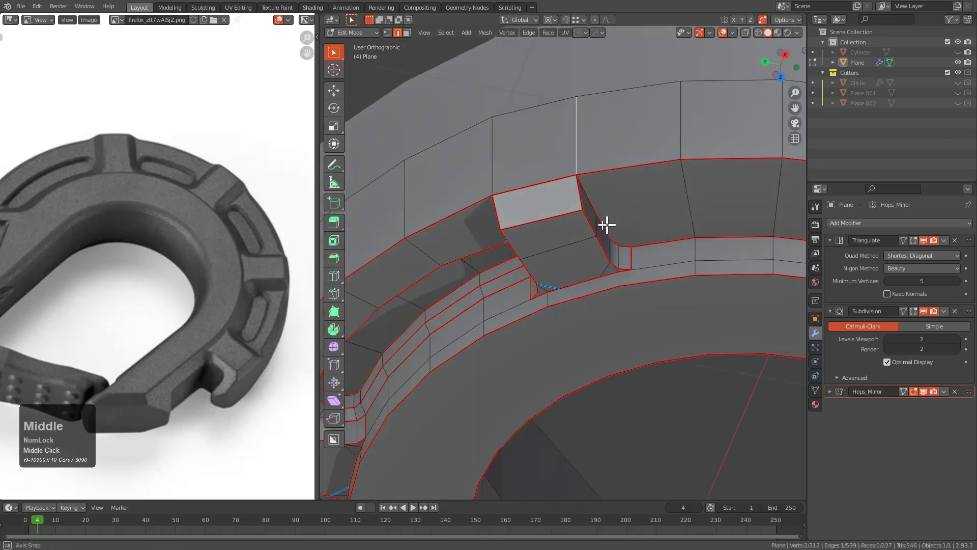
pyautogui.scroll(2, 615, 219)
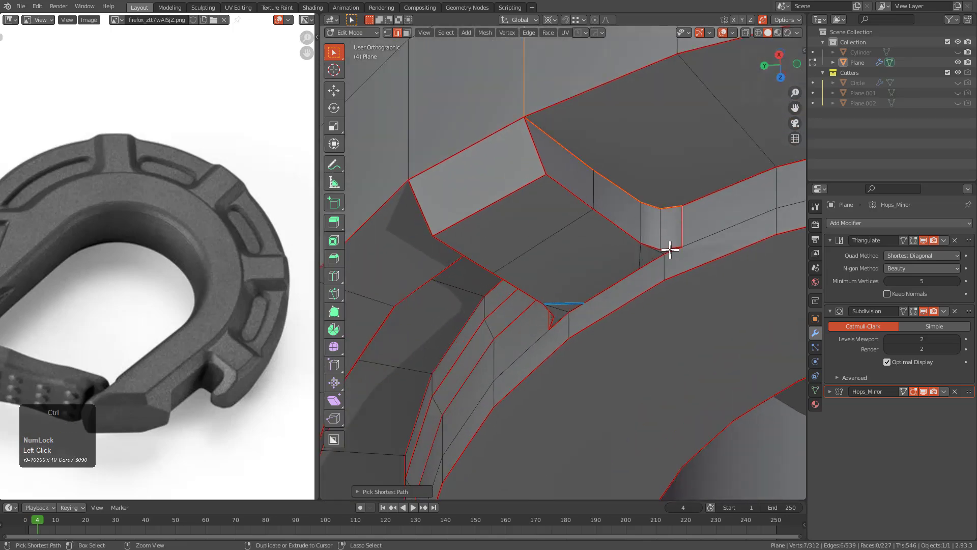
pyautogui.moveTo(645, 255)
pyautogui.mouseDown(button='middle')
pyautogui.moveTo(681, 255)
pyautogui.moveTo(661, 266)
pyautogui.mouseUp(button='middle')
pyautogui.keyDown('shift'); pyautogui.scroll(2, 621, 260); pyautogui.keyUp('shift')
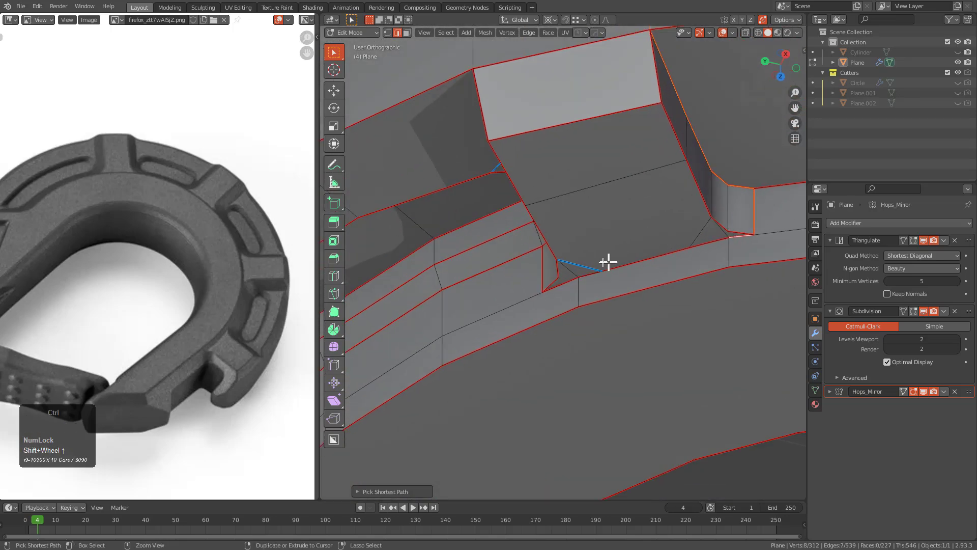
# Extend the path across the rib base and pocket end, then split off and select the enclosed rib section
pyautogui.moveTo(563, 288); pyautogui.dragTo(600, 248, button='middle')
pyautogui.keyDown('ctrl'); pyautogui.click(652, 257); pyautogui.keyUp('ctrl')
pyautogui.keyDown('shift'); pyautogui.click(592, 281); pyautogui.keyUp('shift')
pyautogui.keyDown('ctrl'); pyautogui.click(530, 274); pyautogui.keyUp('ctrl')
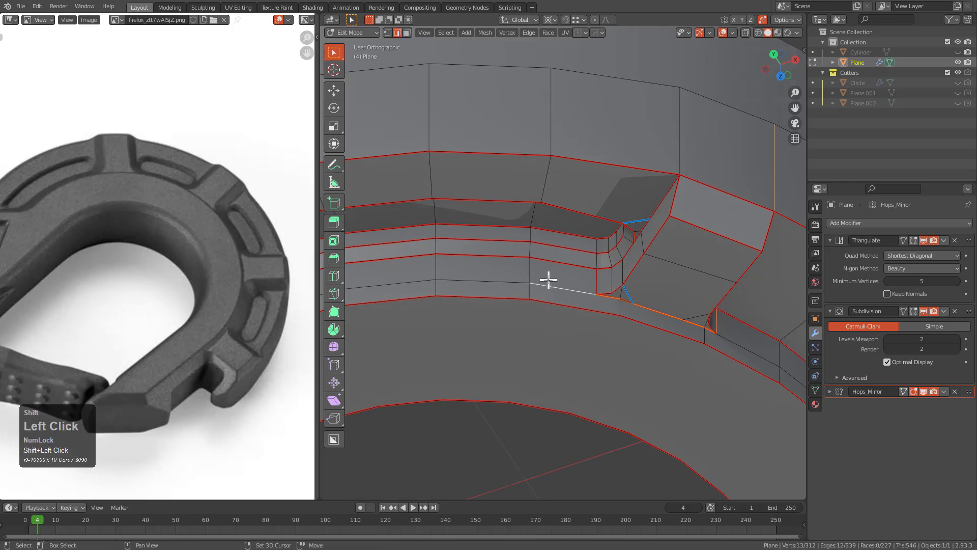
pyautogui.scroll(-2, 549, 153)
pyautogui.moveTo(555, 137); pyautogui.dragTo(641, 250, button='middle')
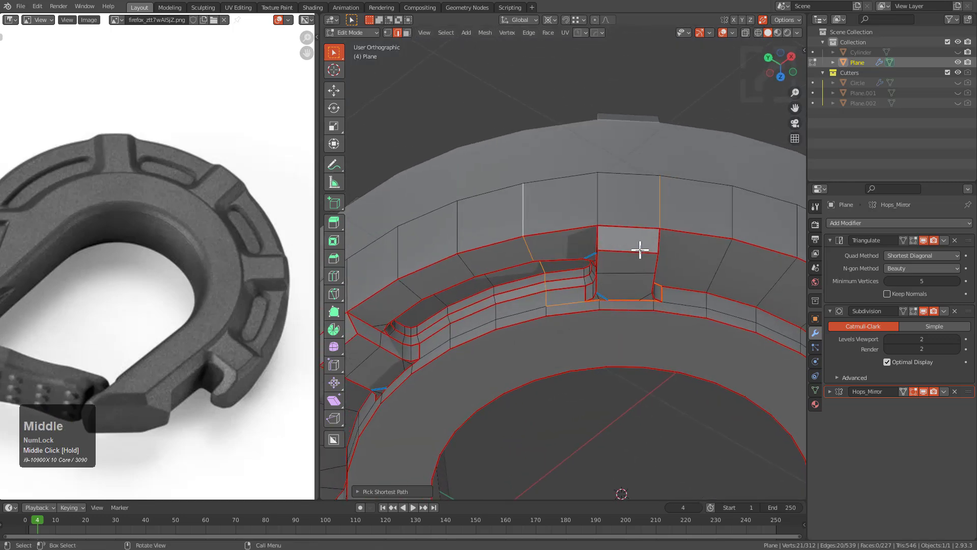
pyautogui.press('l')
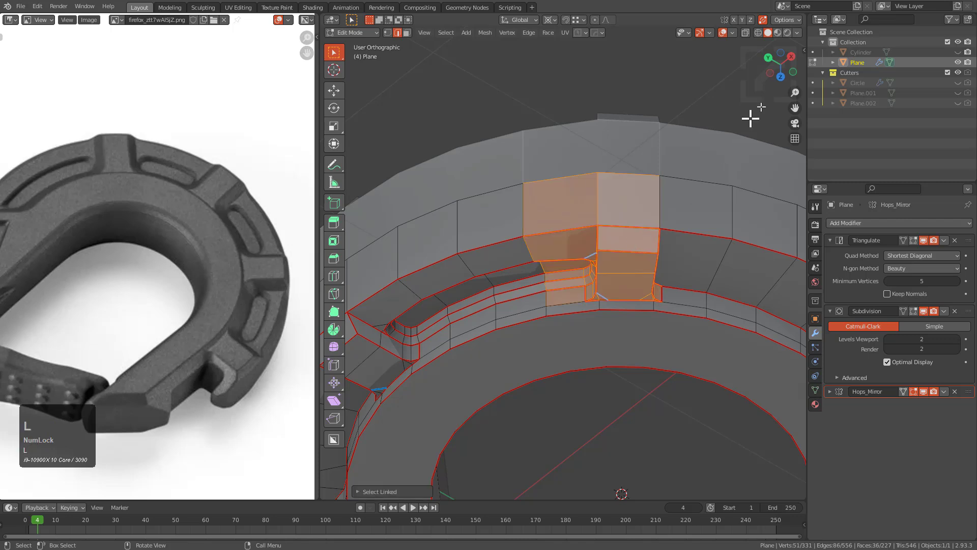
# Rotate the separated rib section about -22 degrees around the ring centre in top view, shortening the pocket toward the first rib
pyautogui.scroll(-2, 611, 204)
pyautogui.moveTo(600, 242); pyautogui.dragTo(631, 224, button='middle')
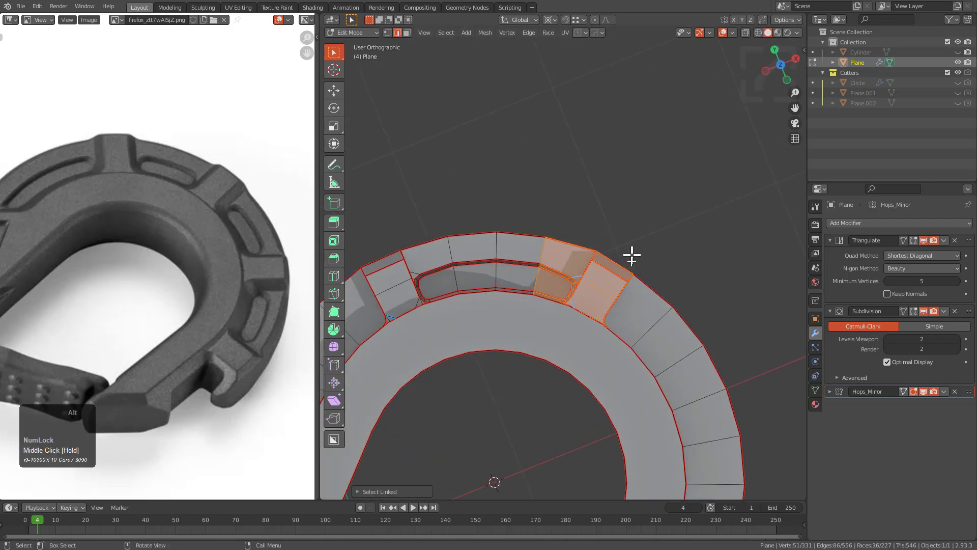
pyautogui.keyDown('alt'); pyautogui.moveTo(649, 344); pyautogui.dragTo(630, 343, button='middle'); pyautogui.keyUp('alt')
pyautogui.press('r')
pyautogui.rightClick(637, 325)
pyautogui.press('r')
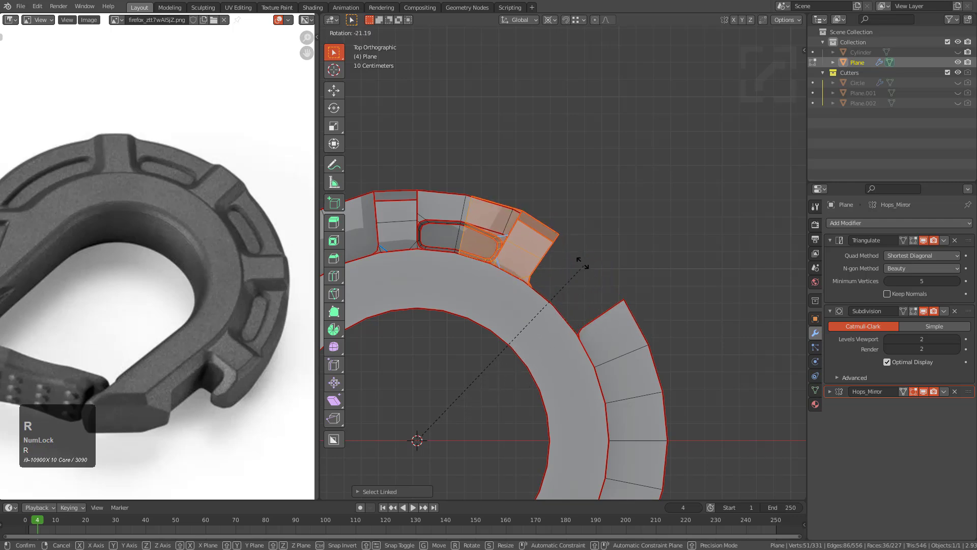
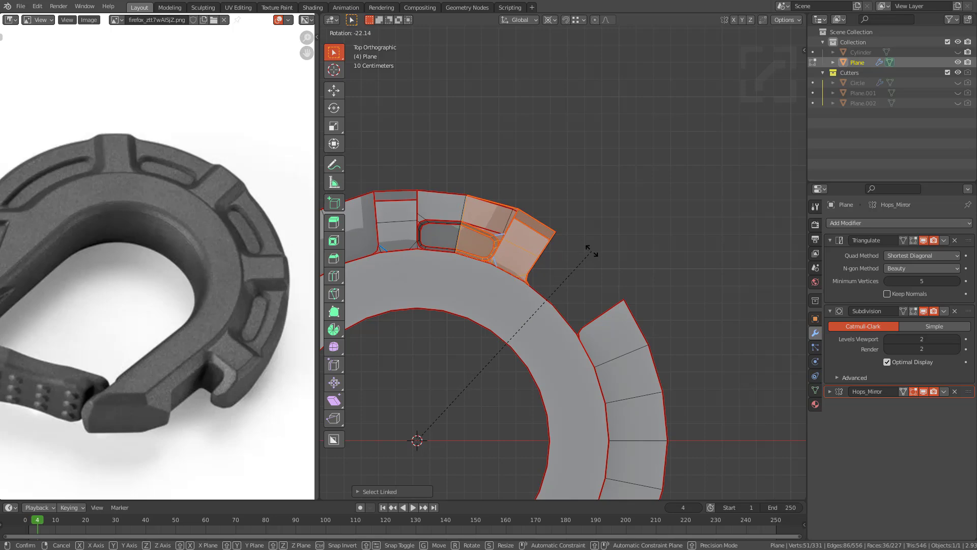
pyautogui.click(592, 250)
# Hide the rotated rib section to expose the cut end of the pocket
pyautogui.scroll(3, 557, 233)
pyautogui.moveTo(557, 234); pyautogui.dragTo(588, 261, button='middle')
pyautogui.scroll(2, 608, 255)
pyautogui.press('h')
pyautogui.click(588, 260)
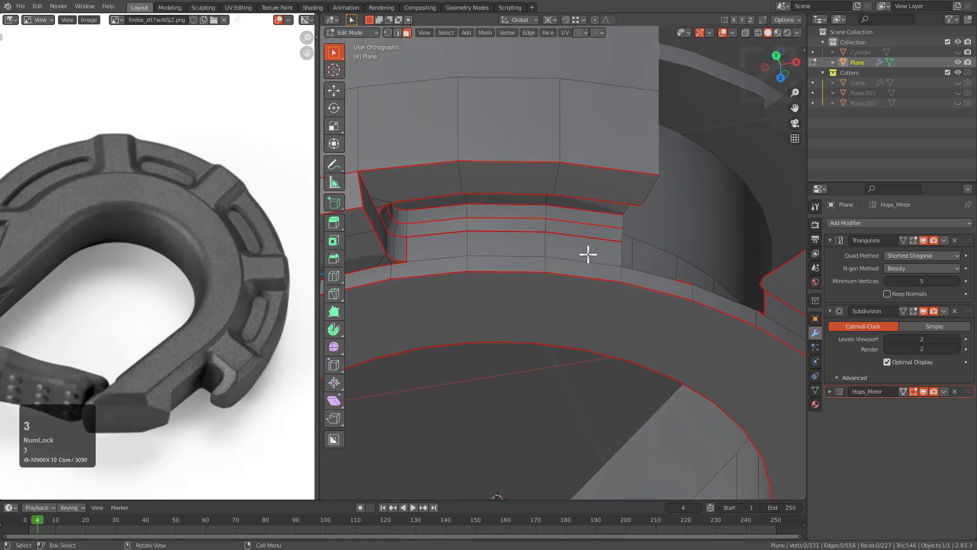
# Select the strip of faces at the pocket's cut end and split it off from the body
pyautogui.keyDown('ctrl'); pyautogui.click(606, 126); pyautogui.keyUp('ctrl')
pyautogui.moveTo(589, 193); pyautogui.dragTo(600, 127, button='middle')
pyautogui.scroll(-2, 604, 168)
pyautogui.keyDown('shift'); pyautogui.moveTo(630, 254); pyautogui.dragTo(605, 217, button='middle'); pyautogui.keyUp('shift')
pyautogui.keyDown('alt'); pyautogui.scroll(1, 605, 221); pyautogui.keyUp('alt')
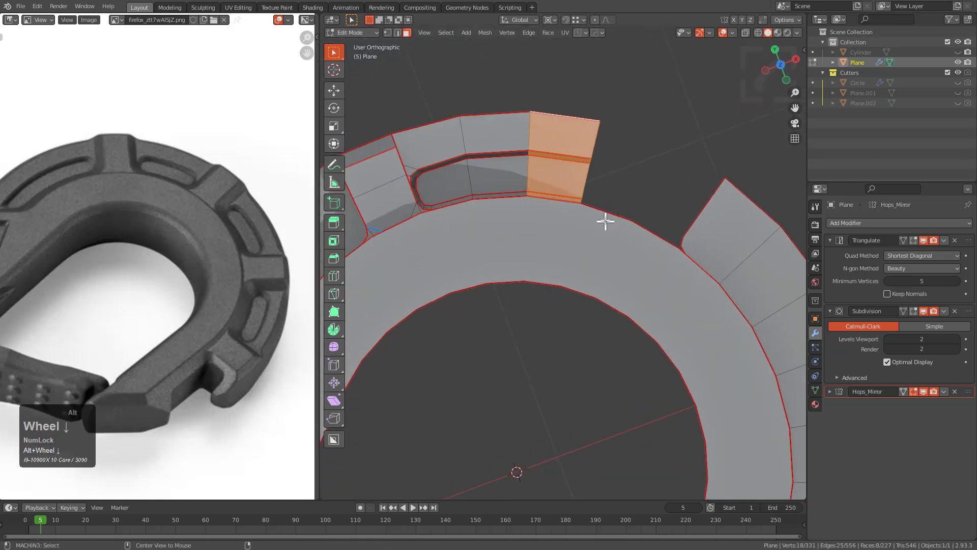
pyautogui.press('y')
pyautogui.press('y')
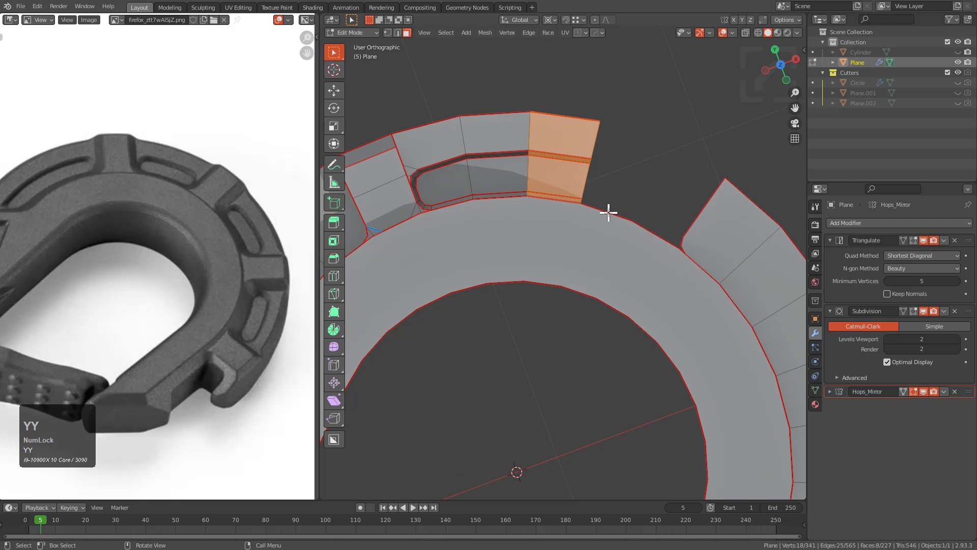
# Try to rotate the split strip about 21 degrees toward the open end of the remaining ledge
pyautogui.rightClick(613, 209)
pyautogui.press('r')
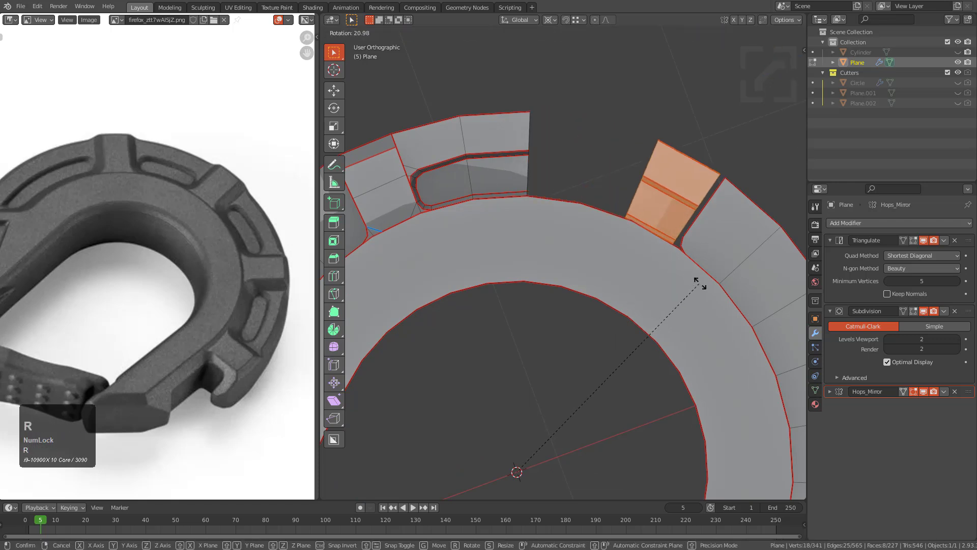
pyautogui.click(706, 287)
pyautogui.keyDown('shift'); pyautogui.moveTo(705, 287); pyautogui.dragTo(629, 275, button='middle'); pyautogui.keyUp('shift')
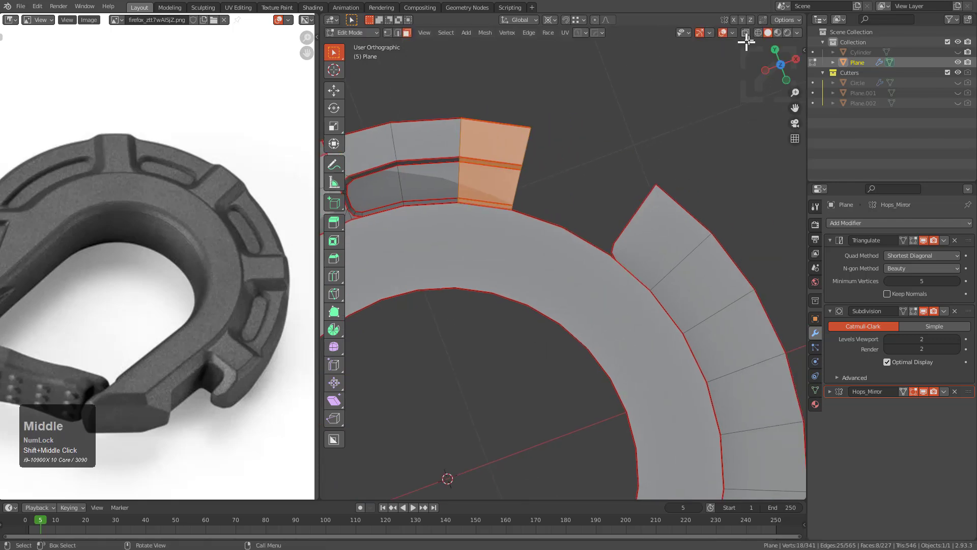
pyautogui.moveTo(619, 180); pyautogui.dragTo(611, 186, button='middle')
pyautogui.scroll(2, 628, 149)
pyautogui.scroll(-2, 626, 157)
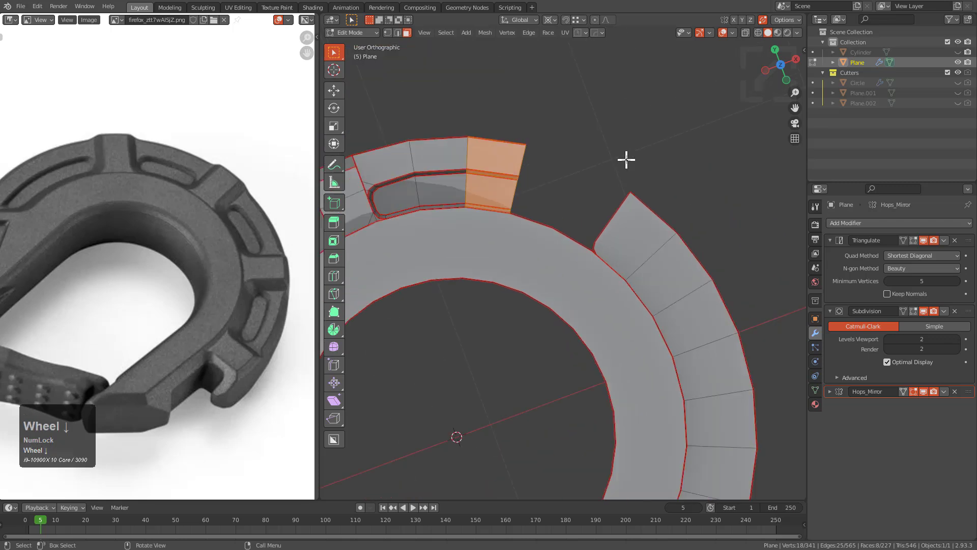
# Rotate the split strip about 22 degrees in top view so it meets the open end of the remaining ledge
pyautogui.press('KP_7')
pyautogui.scroll(2, 627, 160)
pyautogui.press('r')
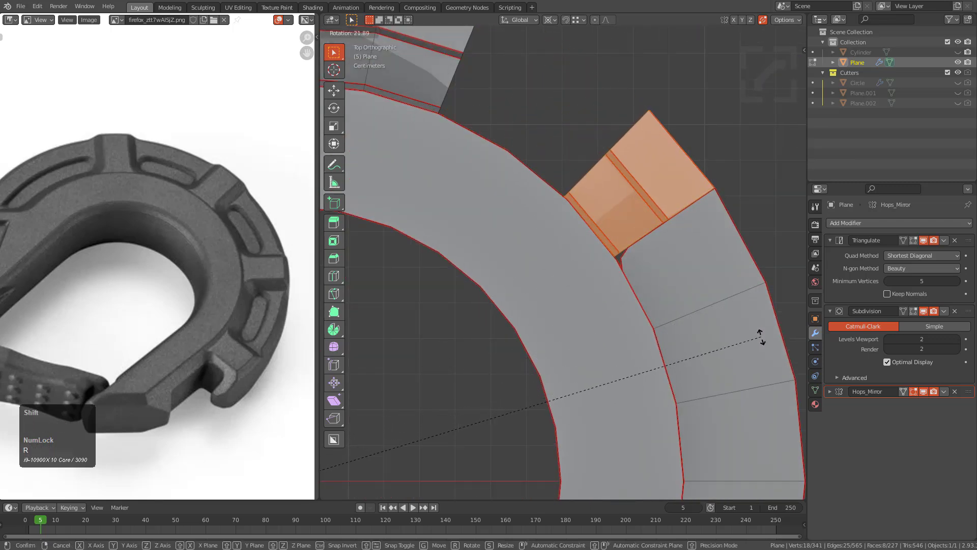
pyautogui.click(763, 354)
# Examine the seam between the rotated strip and the open end of the ledge from several angles
pyautogui.scroll(2, 694, 234)
pyautogui.moveTo(694, 233); pyautogui.dragTo(556, 286, button='middle')
pyautogui.press('1')
pyautogui.scroll(2, 528, 219)
pyautogui.click(530, 205)
pyautogui.moveTo(530, 206); pyautogui.dragTo(567, 242, button='middle')
pyautogui.moveTo(599, 189); pyautogui.dragTo(589, 230, button='middle')
pyautogui.scroll(-2, 589, 229)
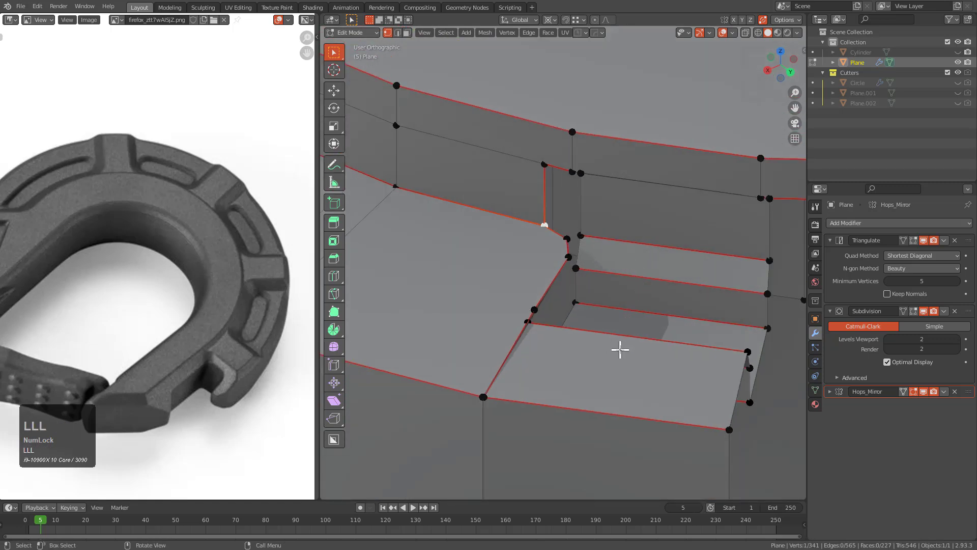
# Select the whole linked strip and rotate it slightly around Z to line its edge up with the ledge end
pyautogui.press('l')
pyautogui.scroll(4, 707, 318)
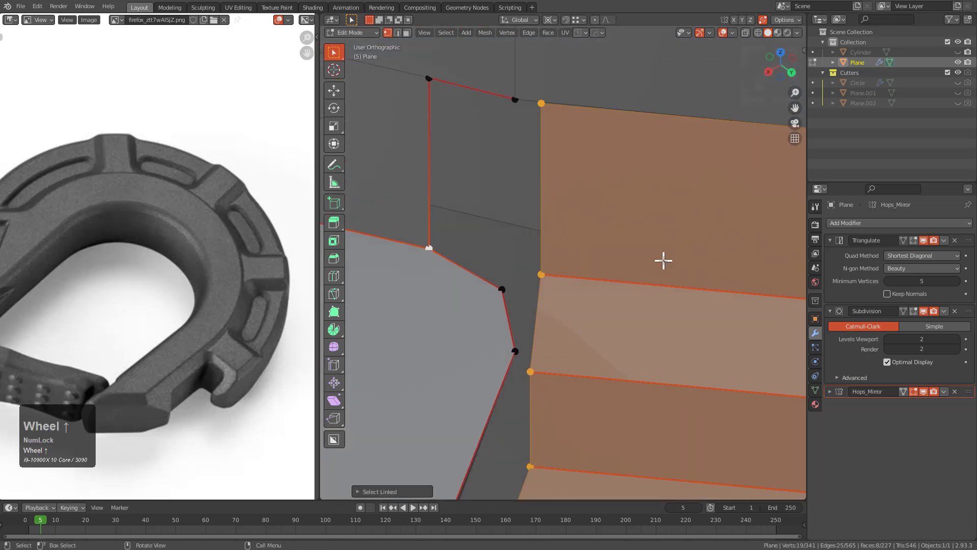
pyautogui.press('r')
pyautogui.press('z')
pyautogui.rightClick(650, 236)
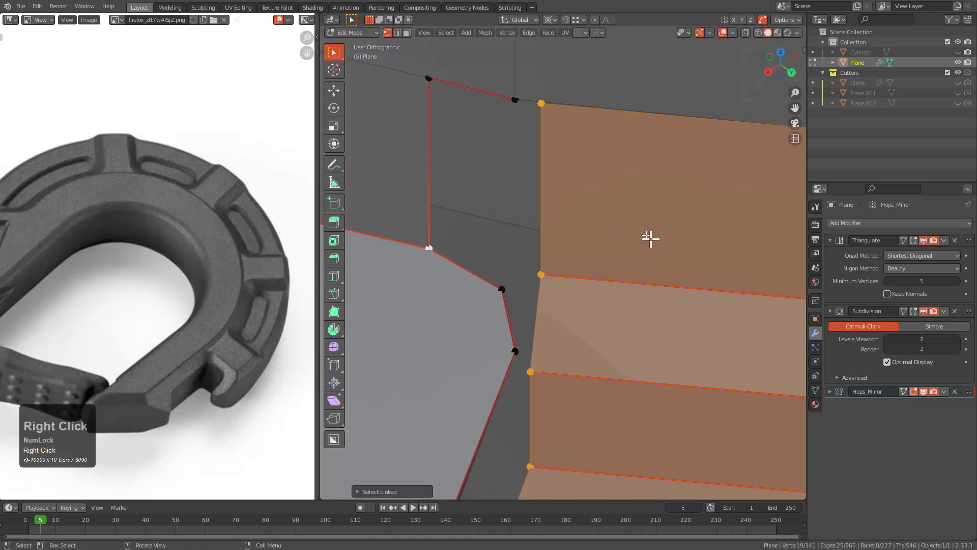
pyautogui.scroll(-2, 487, 226)
pyautogui.scroll(-2, 583, 229)
pyautogui.scroll(3, 615, 219)
pyautogui.press('r')
pyautogui.press('z')
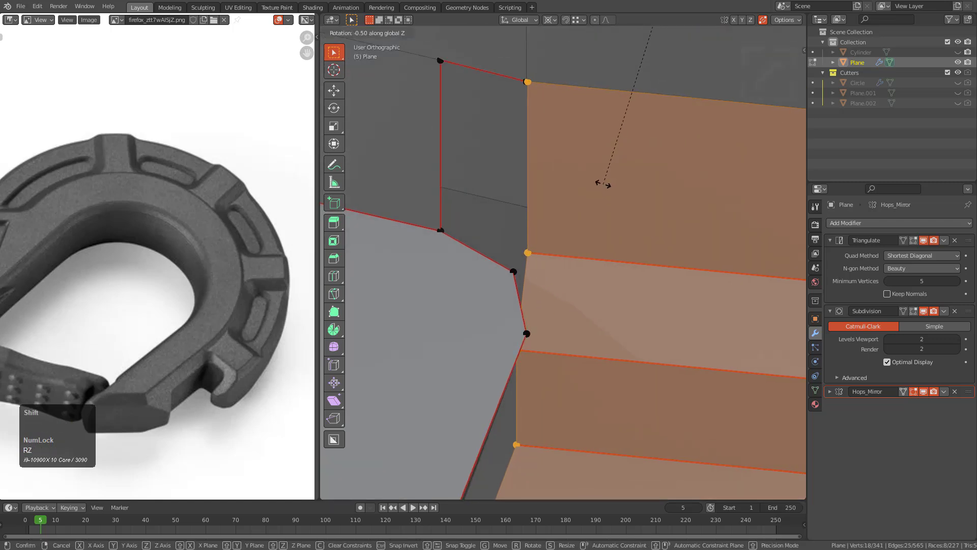
pyautogui.click(588, 157)
pyautogui.scroll(-3, 573, 245)
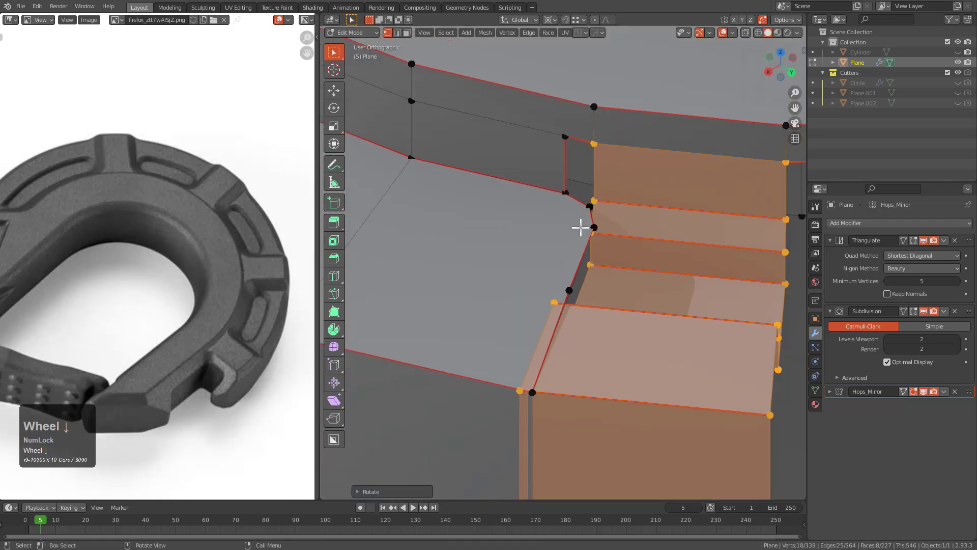
# Merge the strip's outer seam vertices with the matching vertices on the ledge end
pyautogui.scroll(2, 589, 280)
pyautogui.moveTo(589, 251); pyautogui.dragTo(561, 285, button='middle')
pyautogui.click(565, 304)
pyautogui.press('m')
pyautogui.click(549, 309)
pyautogui.hotkey('shift', 'r')
pyautogui.moveTo(558, 156); pyautogui.dragTo(577, 182, button='middle')
pyautogui.scroll(1, 585, 174)
pyautogui.click(587, 149)
pyautogui.hotkey('shift', 'r')
# Dissolve the leftover pocket edges on the strip to turn it into plain ledge faces
pyautogui.press('2')
pyautogui.click(483, 241)
pyautogui.hotkey('ctrl', 'x')
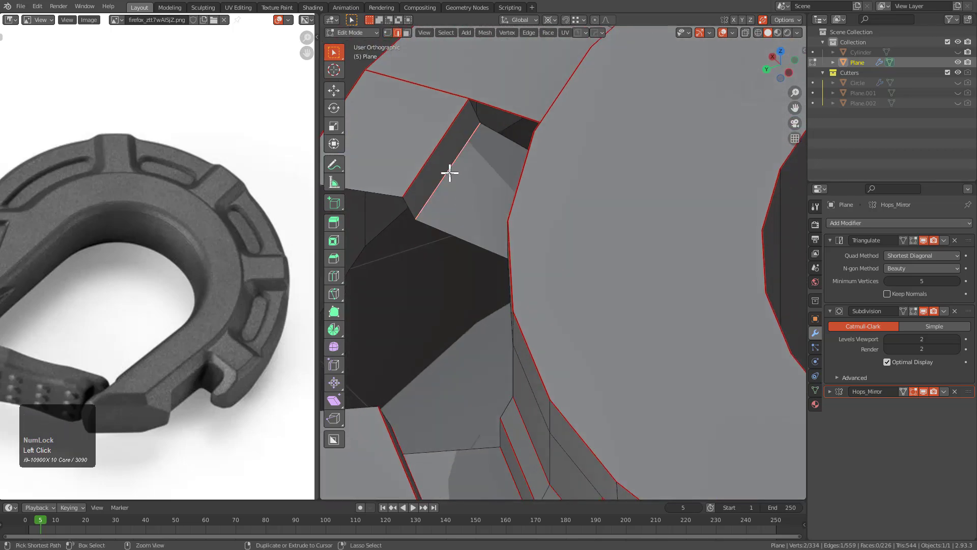
pyautogui.hotkey('ctrl', 'x')
pyautogui.hotkey('ctrl', 'x')
pyautogui.click(635, 158)
pyautogui.hotkey('ctrl', 'x')
# Merge the leftover rounded-corner vertices at the seam into the strip's inner corner vertex at the foot of the wall
pyautogui.moveTo(635, 158); pyautogui.dragTo(652, 179, button='middle')
pyautogui.keyDown('shift'); pyautogui.moveTo(652, 179); pyautogui.dragTo(657, 234, button='middle'); pyautogui.keyUp('shift')
pyautogui.scroll(2, 656, 234)
pyautogui.press('1')
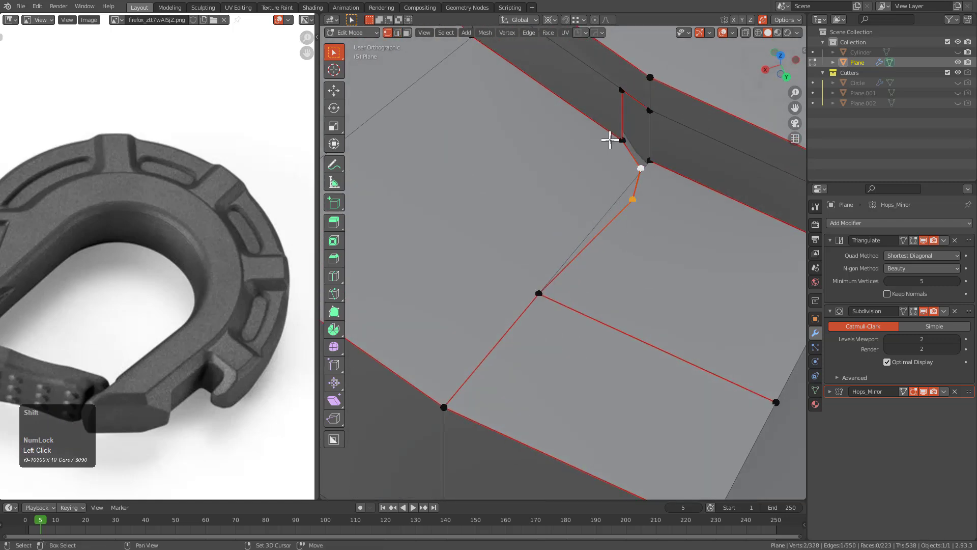
pyautogui.press('m')
pyautogui.click(655, 164)
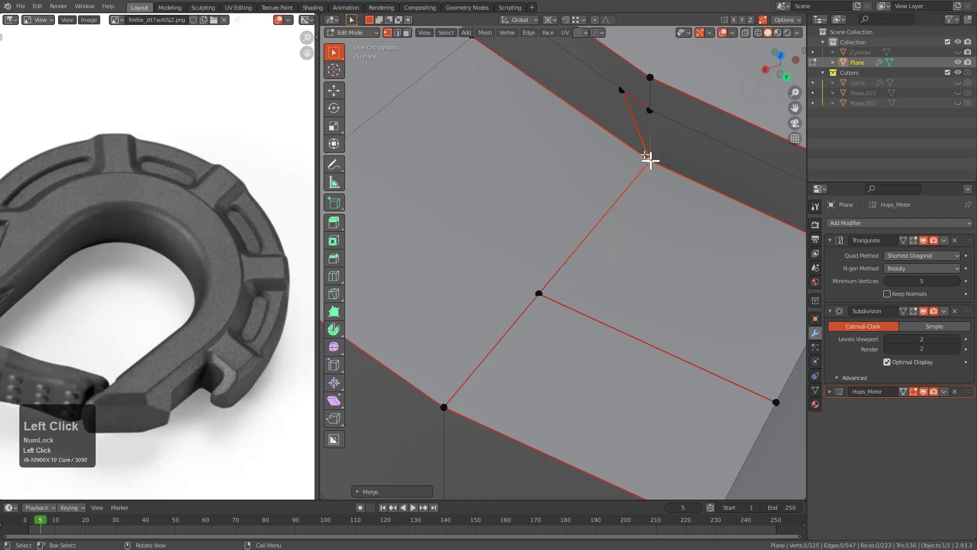
# Clear the sharp marks from the seam, the strip's middle and inner edges, and the short vertical wall edge
pyautogui.moveTo(657, 120); pyautogui.dragTo(630, 179, button='middle')
pyautogui.press('2')
pyautogui.click(620, 178)
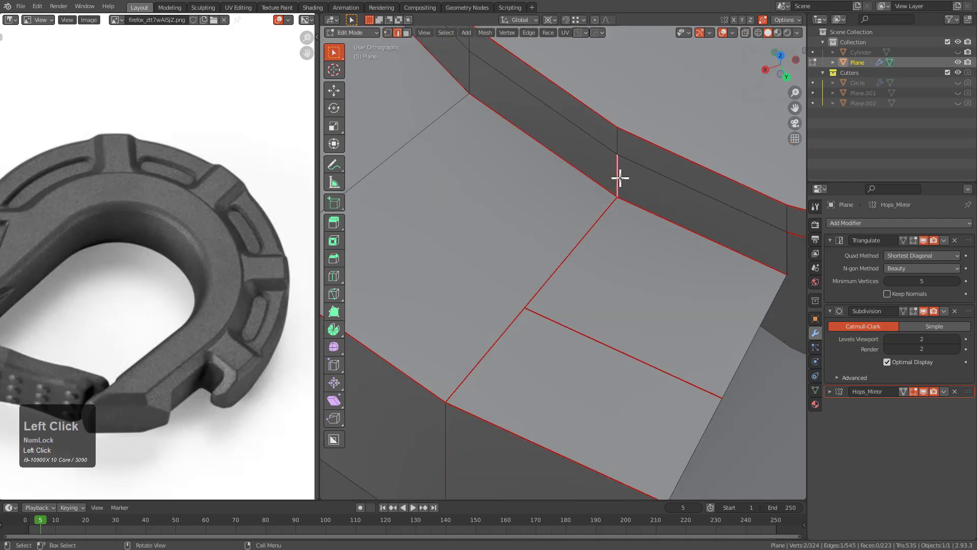
pyautogui.keyDown('shift'); pyautogui.click(498, 340); pyautogui.keyUp('shift')
pyautogui.press('q')
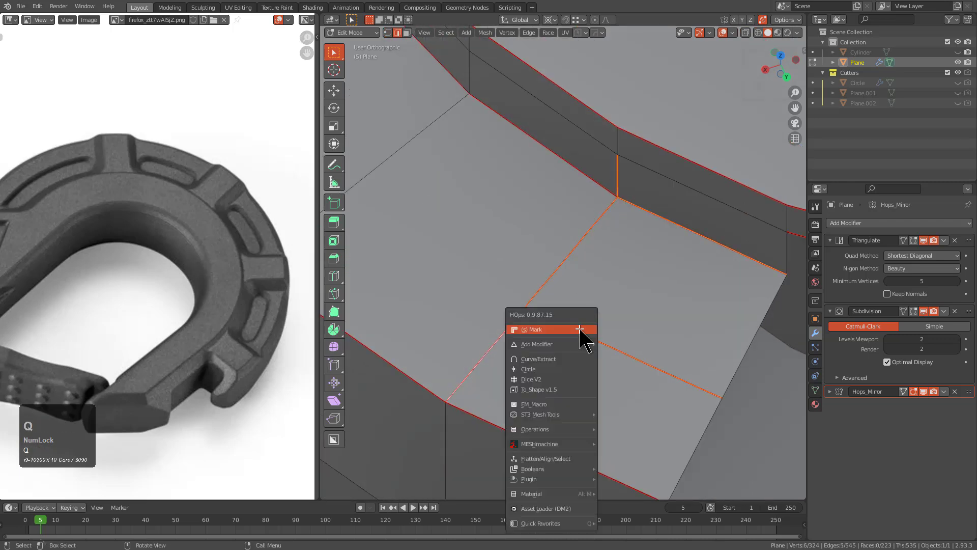
pyautogui.click(580, 328)
pyautogui.hotkey('alt', 'a')
# Clear the sharp mark from the short edge on the inner wall just past the strip
pyautogui.scroll(-4, 596, 320)
pyautogui.keyDown('shift'); pyautogui.moveTo(606, 324); pyautogui.dragTo(515, 288, button='middle'); pyautogui.keyUp('shift')
pyautogui.scroll(-1, 560, 260)
pyautogui.moveTo(573, 250); pyautogui.dragTo(524, 222, button='middle')
pyautogui.click(578, 201)
pyautogui.scroll(2, 558, 256)
pyautogui.press('q')
pyautogui.click(572, 256)
# Dissolve the stray vertices along the middle edge of the inner wall in the open gap
pyautogui.scroll(3, 529, 223)
pyautogui.press('1')
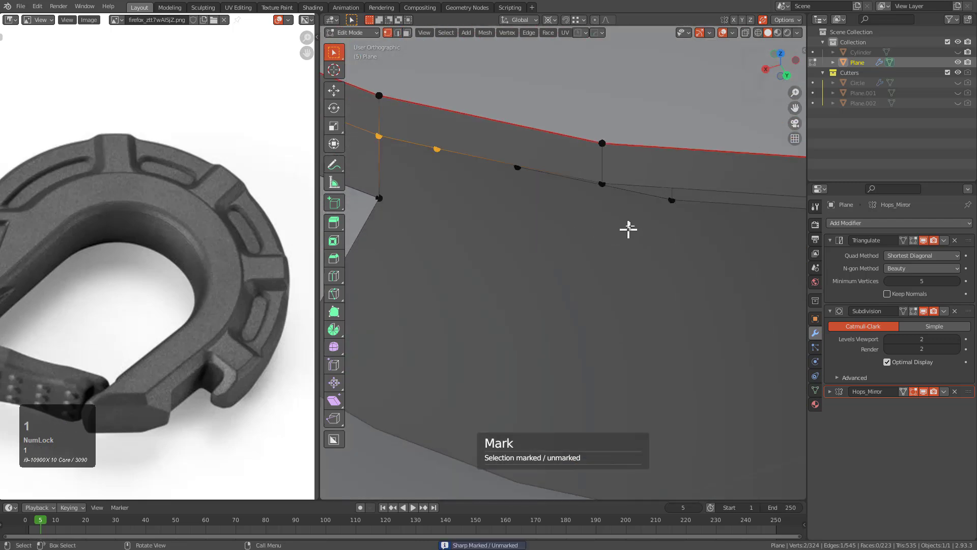
pyautogui.scroll(-1, 544, 194)
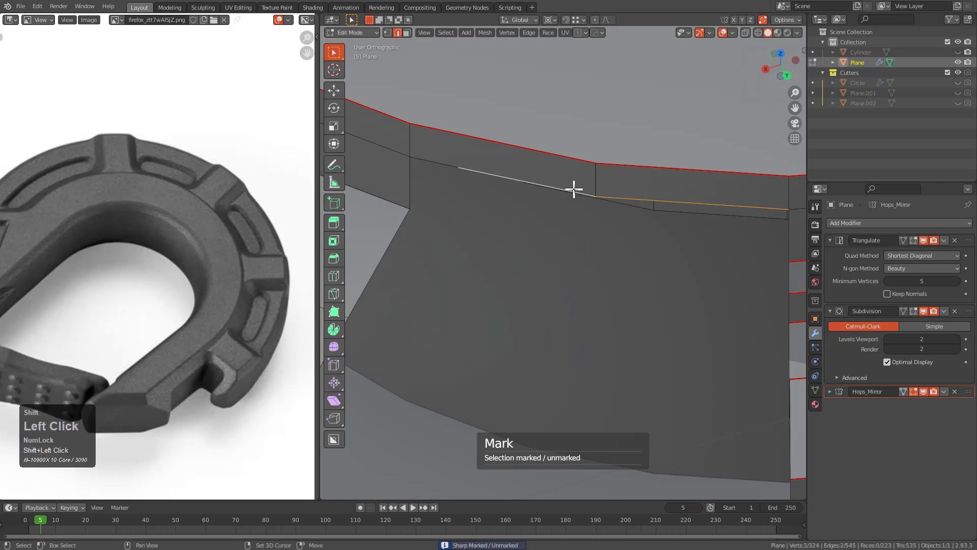
pyautogui.hotkey('ctrl', '1')
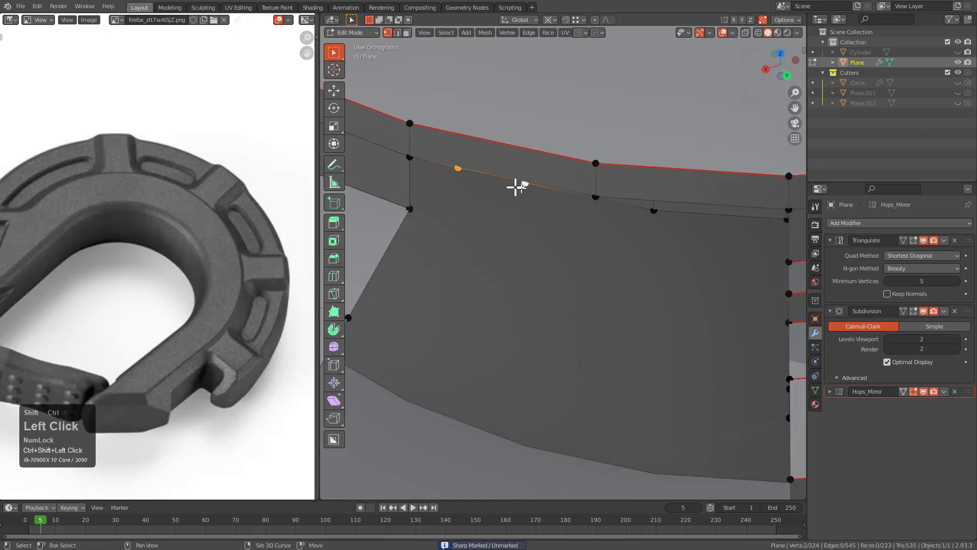
pyautogui.moveTo(656, 207)
pyautogui.mouseDown(button='middle')
pyautogui.moveTo(637, 181)
pyautogui.moveTo(639, 209)
pyautogui.mouseUp(button='middle')
pyautogui.click(611, 193)
pyautogui.keyDown('shift'); pyautogui.moveTo(573, 168); pyautogui.dragTo(562, 255, button='middle'); pyautogui.keyUp('shift')
pyautogui.hotkey('ctrl', 'x')
pyautogui.moveTo(553, 167); pyautogui.dragTo(604, 231, button='middle')
pyautogui.scroll(-4, 585, 224)
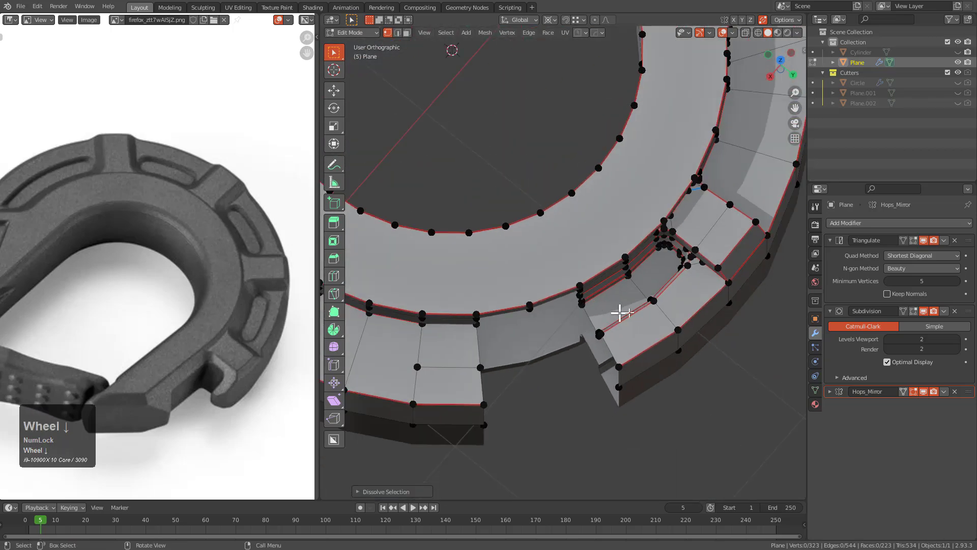
# Reveal the hidden geometry and hide the linked piece holding the rib and its half of the pocket
pyautogui.moveTo(621, 313); pyautogui.dragTo(605, 281, button='middle')
pyautogui.hotkey('alt', 'h')
pyautogui.scroll(5, 581, 271)
pyautogui.hotkey('alt', 'a')
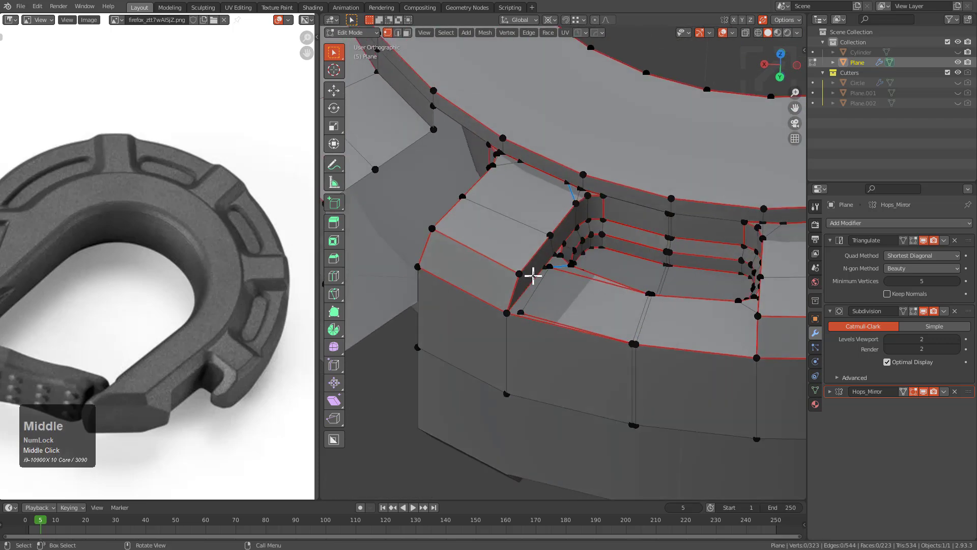
pyautogui.press('l')
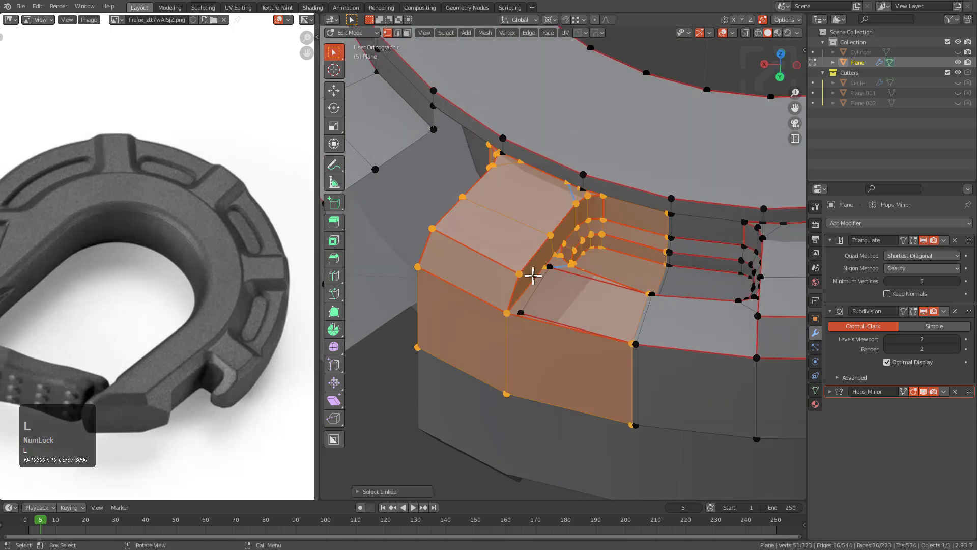
pyautogui.press('h')
# Delete the column of overlapping faces running from the outer wall to the inner wall at the exposed pocket end, and reveal the rib piece
pyautogui.moveTo(533, 275); pyautogui.dragTo(646, 315, button='middle')
pyautogui.press('3')
pyautogui.click(642, 280)
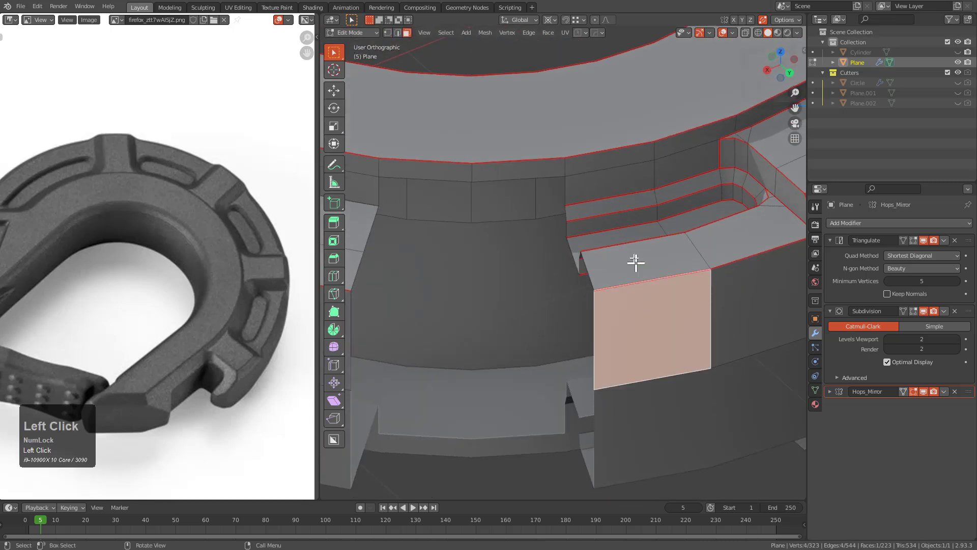
pyautogui.keyDown('ctrl'); pyautogui.click(609, 183); pyautogui.keyUp('ctrl')
pyautogui.press('x')
pyautogui.click(610, 183)
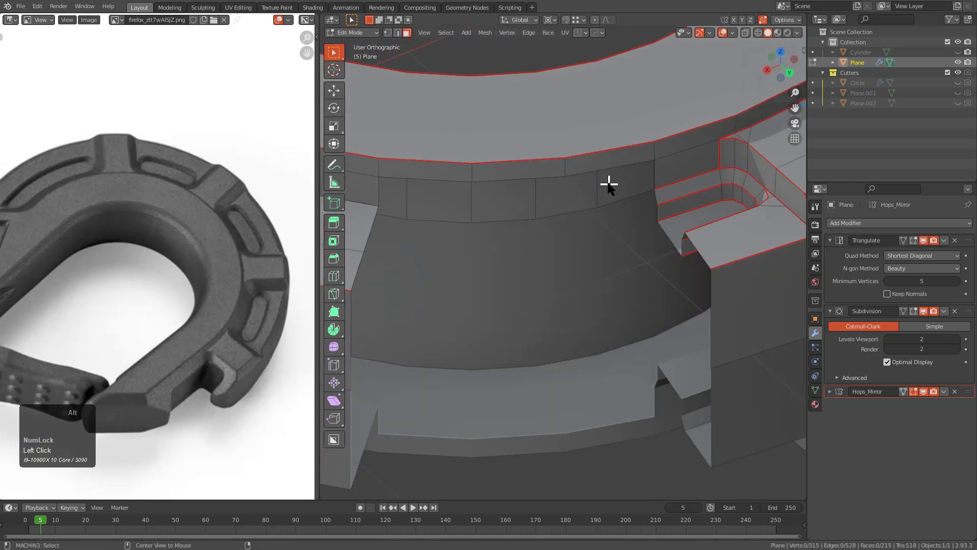
pyautogui.hotkey('alt', 'h')
pyautogui.hotkey('alt', 'a')
# Merge the paired vertices across the narrow gap in the middle of the pocket's stepped inner wall, each at the last one
pyautogui.moveTo(650, 223)
pyautogui.mouseDown(button='middle')
pyautogui.moveTo(635, 236)
pyautogui.moveTo(644, 215)
pyautogui.mouseUp(button='middle')
pyautogui.press('1')
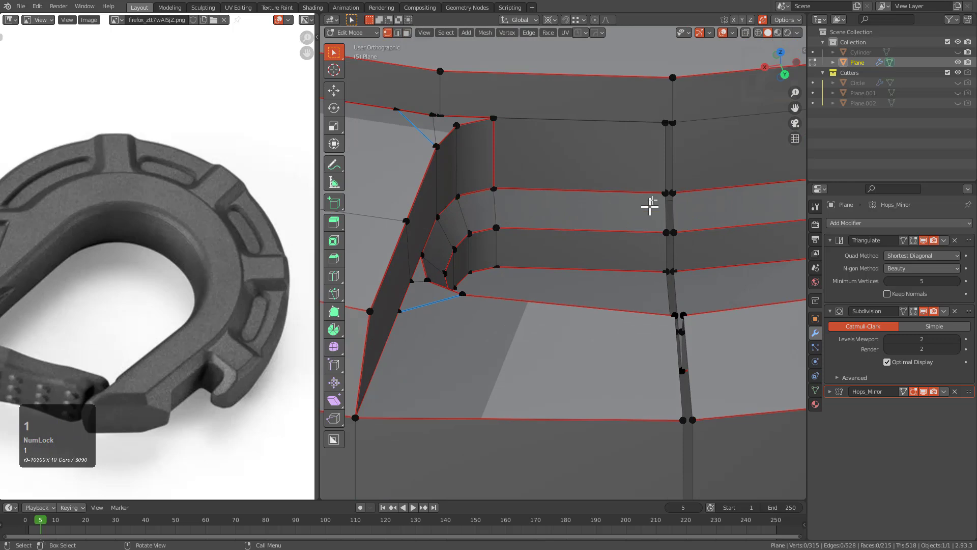
pyautogui.press('m')
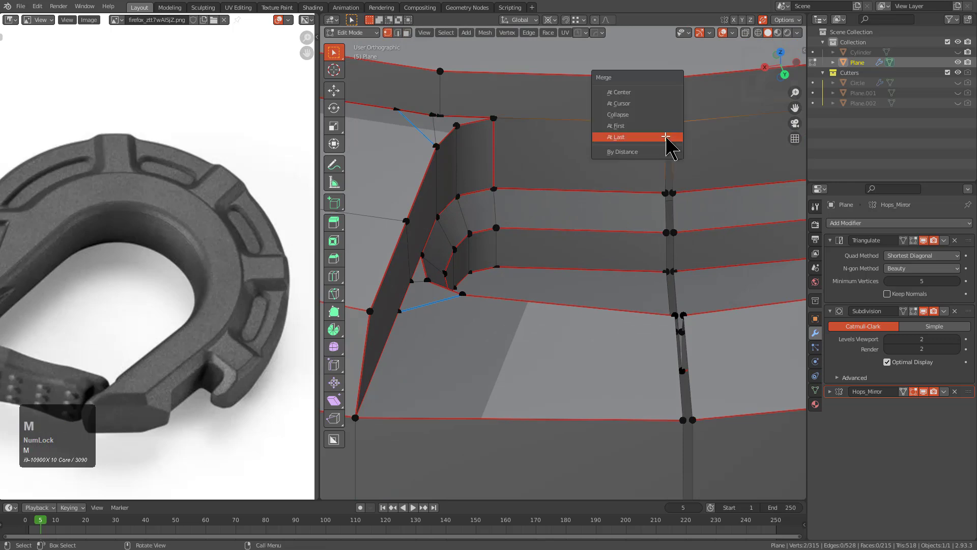
pyautogui.click(667, 137)
pyautogui.keyDown('shift'); pyautogui.click(676, 193); pyautogui.keyUp('shift')
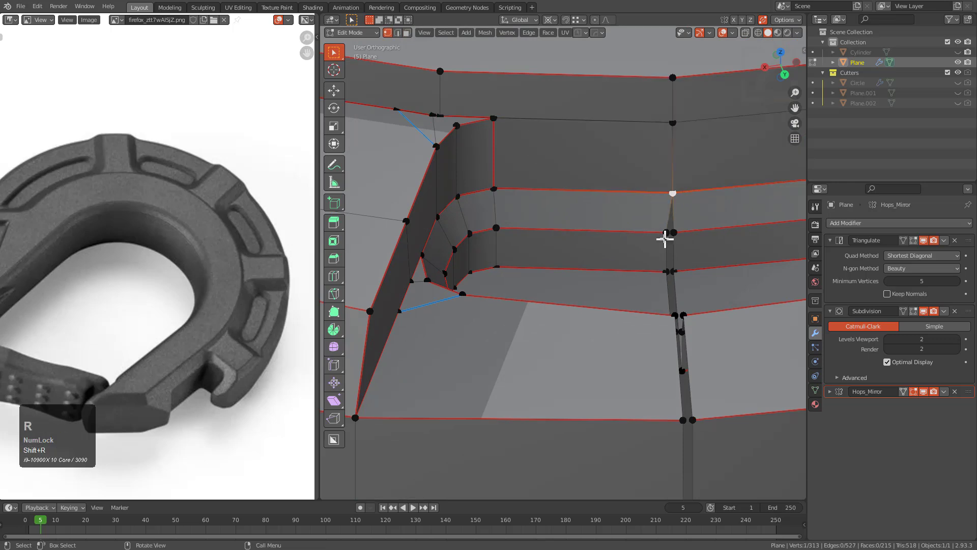
pyautogui.moveTo(693, 265); pyautogui.dragTo(639, 307, button='middle')
pyautogui.press('m')
pyautogui.click(613, 221)
pyautogui.click(639, 358)
pyautogui.keyDown('shift'); pyautogui.click(655, 350); pyautogui.keyUp('shift')
pyautogui.hotkey('shift', 'r')
# Merge the remaining vertex pairs across the gap on the pocket's outer side, the ledge rim and the outer wall
pyautogui.moveTo(655, 351); pyautogui.dragTo(609, 315, button='middle')
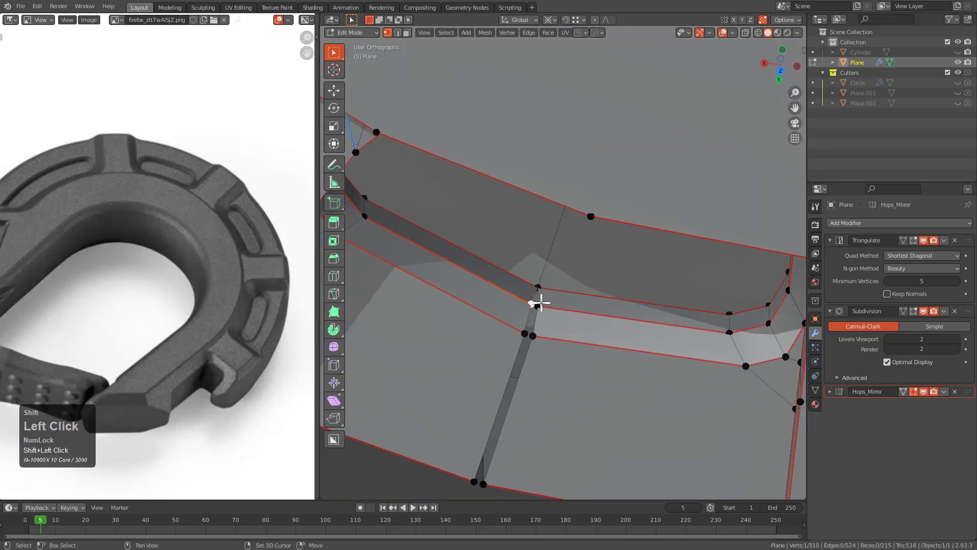
pyautogui.keyDown('shift'); pyautogui.click(542, 333); pyautogui.keyUp('shift')
pyautogui.hotkey('shift', 'r')
pyautogui.moveTo(543, 353); pyautogui.dragTo(491, 231, button='middle')
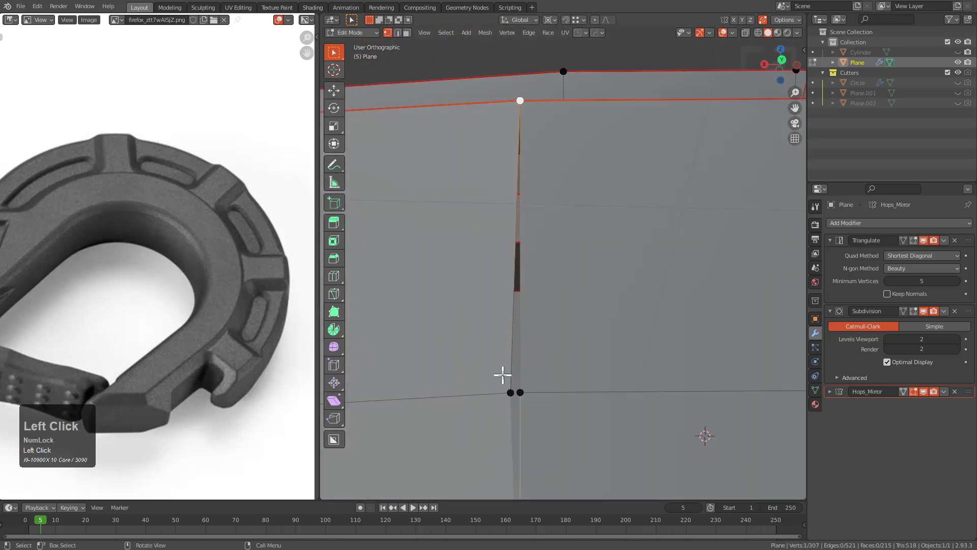
pyautogui.hotkey('shift', 'r')
# Merge the stray vertex on the ring wall's lower edge at the rib's pocket-side corner into the vertex beside it
pyautogui.scroll(-5, 554, 267)
pyautogui.moveTo(548, 271)
pyautogui.keyDown('shift'); pyautogui.mouseDown(button='middle')
pyautogui.moveTo(584, 226)
pyautogui.moveTo(542, 273)
pyautogui.mouseUp(button='middle'); pyautogui.keyUp('shift')
pyautogui.scroll(6, 526, 277)
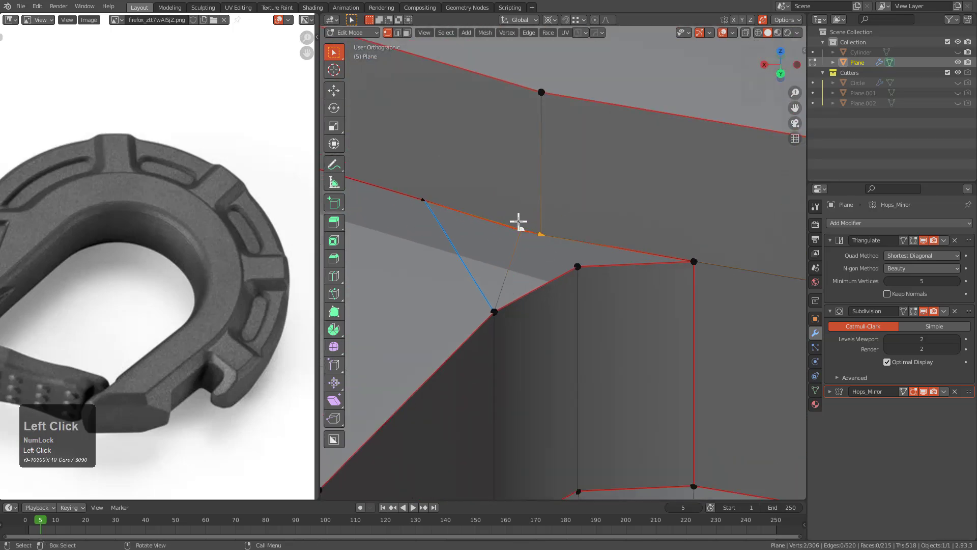
pyautogui.press('m')
pyautogui.click(541, 233)
# Merge the stray vertex on the ring wall's lower edge at the rib's gap-side corner into its neighbour and test the joint
pyautogui.scroll(-3, 410, 257)
pyautogui.moveTo(411, 258); pyautogui.dragTo(525, 265, button='middle')
pyautogui.scroll(3, 627, 253)
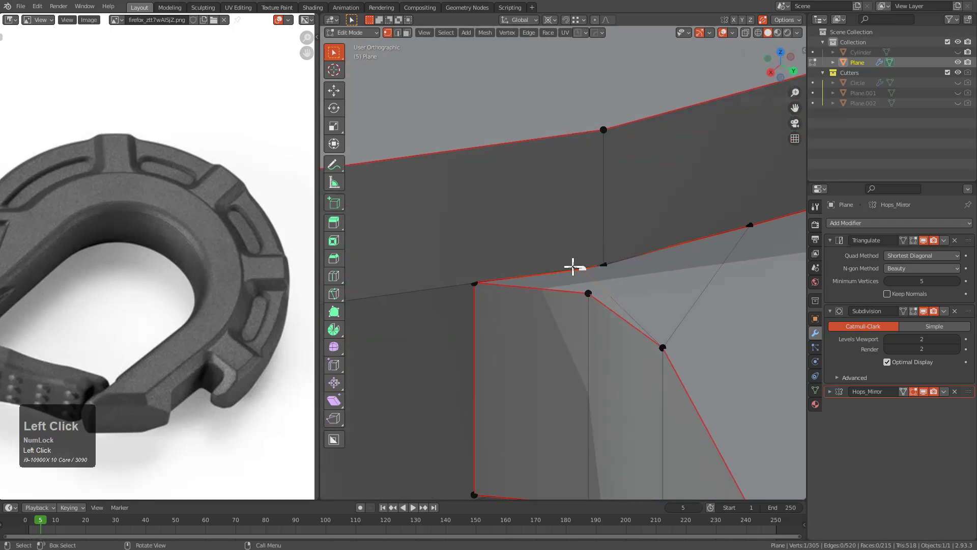
pyautogui.press('g')
pyautogui.rightClick(568, 239)
pyautogui.scroll(-1, 465, 275)
pyautogui.scroll(1, 479, 271)
pyautogui.keyDown('shift'); pyautogui.moveTo(482, 281); pyautogui.dragTo(535, 271, button='middle'); pyautogui.keyUp('shift')
pyautogui.scroll(-2, 532, 273)
pyautogui.scroll(2, 524, 277)
# Subdivide the long inner-wall edge that passes behind the rib's gap-side corner vertex
pyautogui.press('2')
pyautogui.click(492, 273)
pyautogui.rightClick(483, 277)
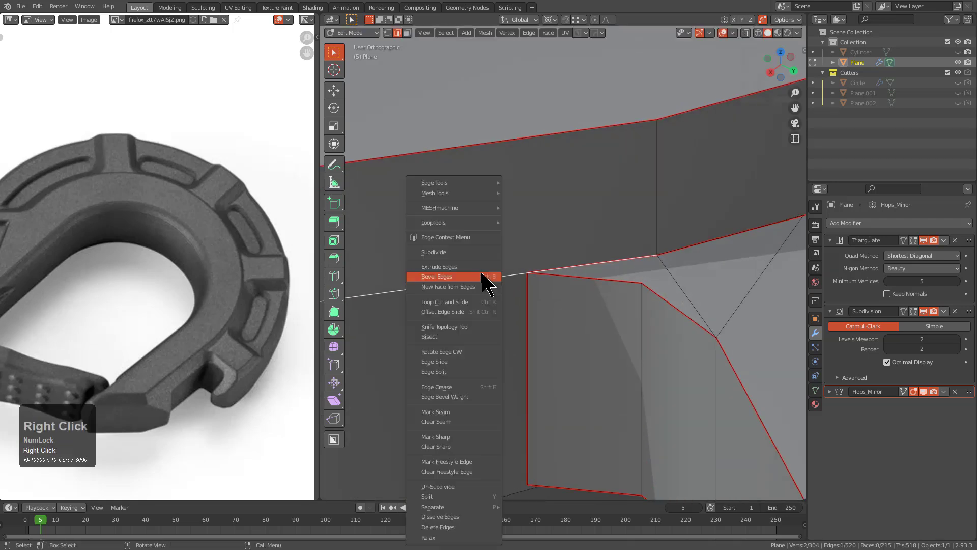
pyautogui.click(450, 250)
# Merge the new midpoint of the inner-wall edge into the rib's gap-side corner vertex and test the connection
pyautogui.scroll(-3, 493, 264)
pyautogui.press('1')
pyautogui.click(428, 286)
pyautogui.press('g')
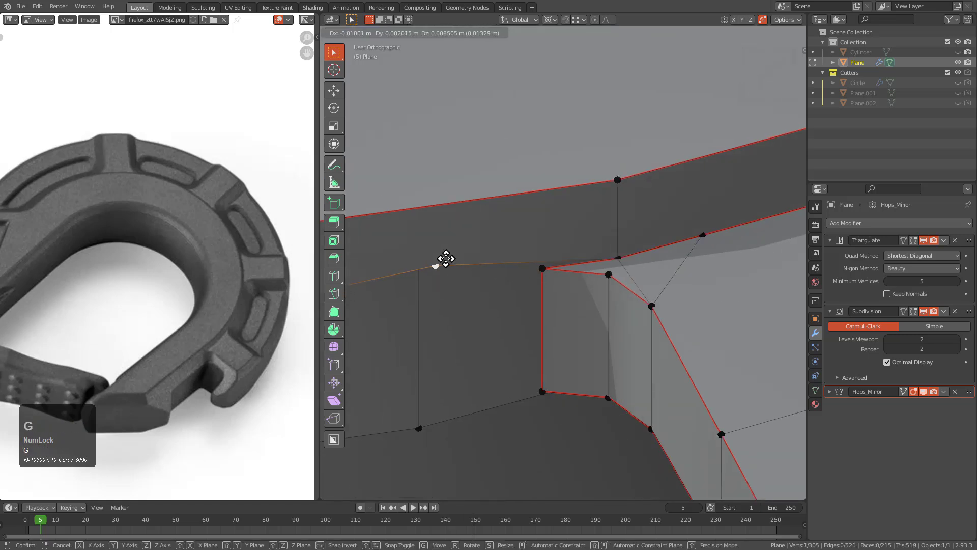
pyautogui.rightClick(451, 261)
pyautogui.scroll(2, 494, 265)
pyautogui.click(542, 268)
pyautogui.press('g')
pyautogui.rightClick(590, 245)
# Test the edges where the rib's top meets the ring wall and subdivide the unconnected one
pyautogui.click(754, 221)
pyautogui.press('g')
pyautogui.rightClick(756, 255)
pyautogui.keyDown('shift'); pyautogui.moveTo(758, 254); pyautogui.dragTo(534, 277, button='middle'); pyautogui.keyUp('shift')
pyautogui.press('2')
pyautogui.click(618, 225)
pyautogui.press('g')
pyautogui.rightClick(618, 207)
pyautogui.rightClick(617, 210)
pyautogui.click(618, 211)
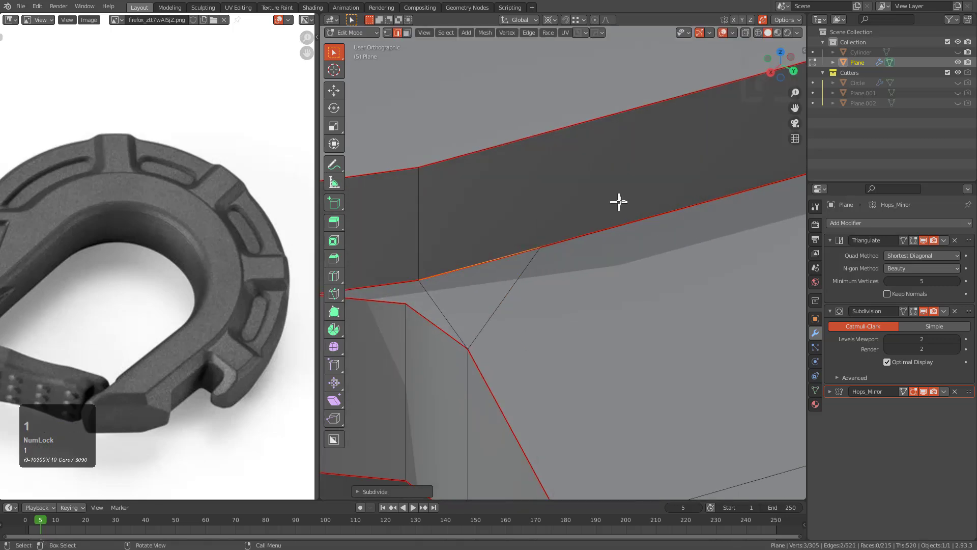
# Merge the new midpoint above the rib into the nearby vertex that carries the gap-side diagonal edge
pyautogui.press('1')
pyautogui.scroll(-2, 617, 202)
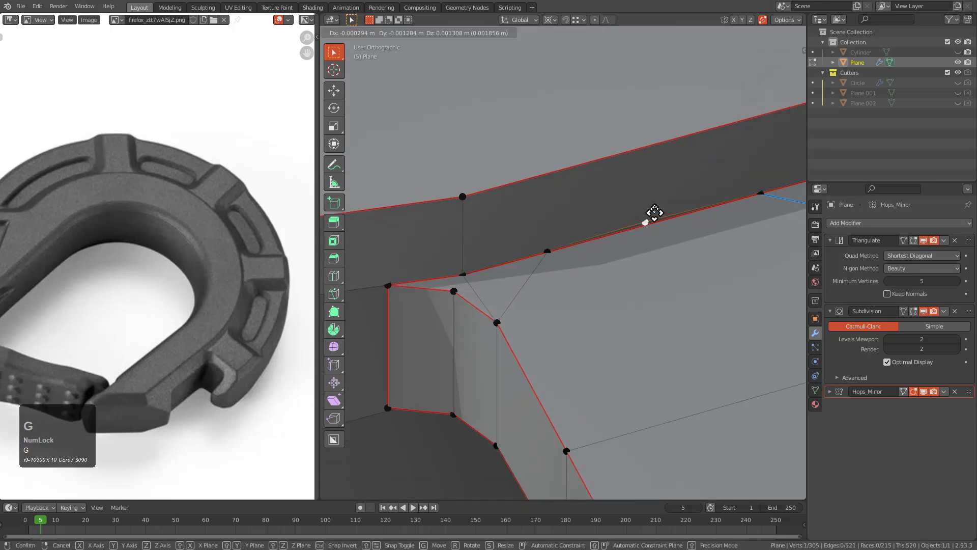
pyautogui.hotkey('ctrl', 'shift', 'b')
pyautogui.click(705, 281)
pyautogui.click(589, 236)
pyautogui.press('m')
pyautogui.click(555, 243)
# Merge the other midpoint above the rib into the vertex at the pocket-side diagonal edge and test the joint
pyautogui.keyDown('shift'); pyautogui.moveTo(717, 232); pyautogui.dragTo(567, 251, button='middle'); pyautogui.keyUp('shift')
pyautogui.scroll(2, 567, 249)
pyautogui.click(556, 223)
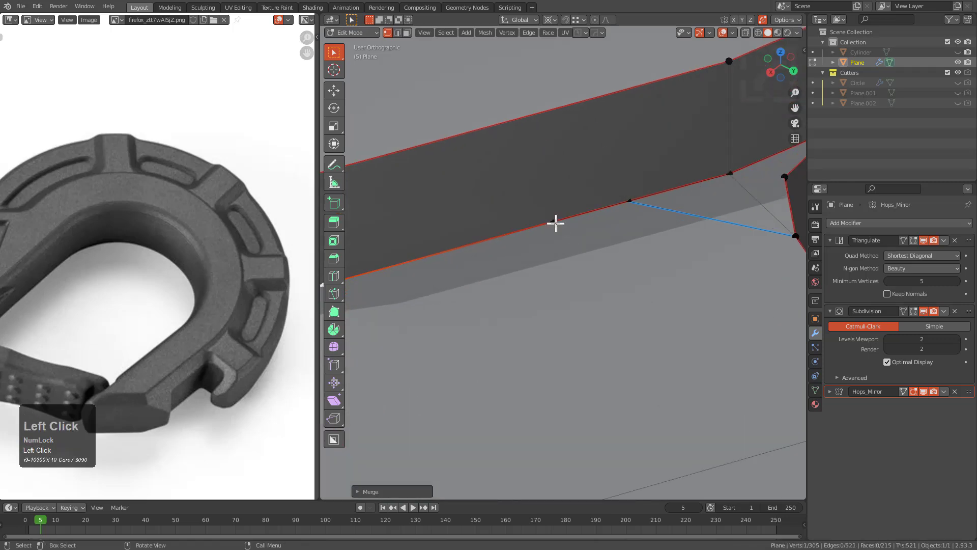
pyautogui.press('m')
pyautogui.click(618, 199)
pyautogui.moveTo(682, 211); pyautogui.dragTo(666, 218, button='middle')
pyautogui.scroll(2, 543, 227)
pyautogui.press('g')
pyautogui.rightClick(519, 227)
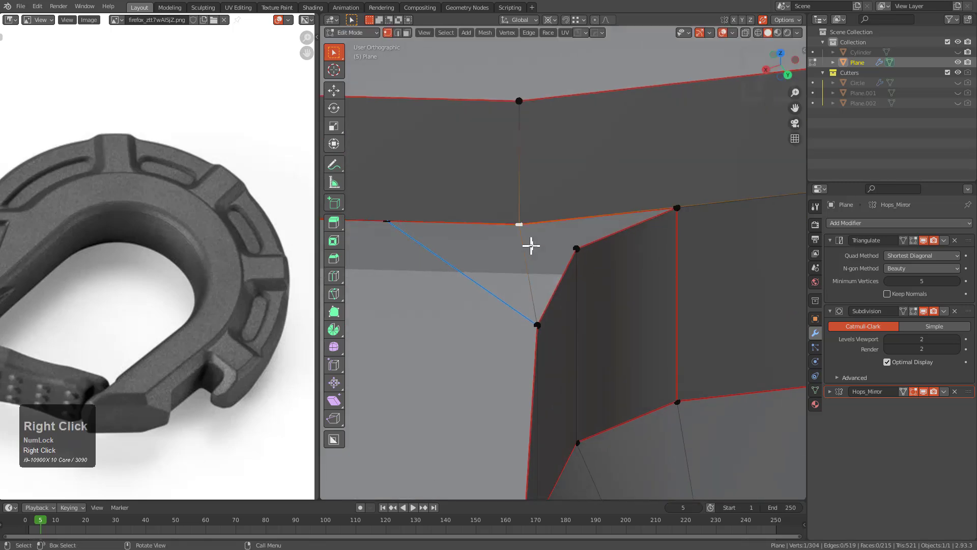
# Subdivide the unconnected wall edge above the pocket and merge its midpoint into the pocket's upper corner vertex
pyautogui.keyDown('shift'); pyautogui.scroll(1, 548, 232); pyautogui.keyUp('shift')
pyautogui.keyDown('shift'); pyautogui.moveTo(639, 197); pyautogui.dragTo(586, 231, button='middle'); pyautogui.keyUp('shift')
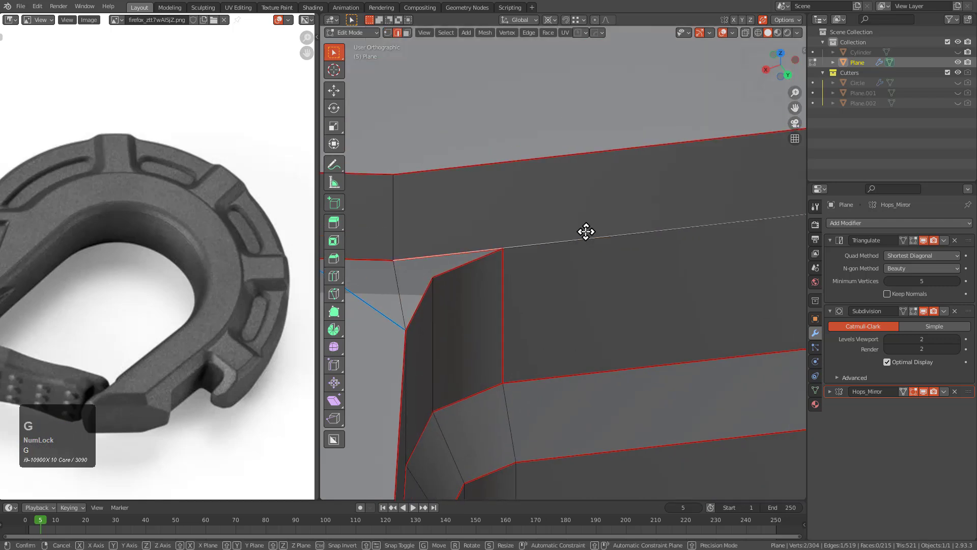
pyautogui.rightClick(581, 235)
pyautogui.click(557, 237)
pyautogui.press('1')
pyautogui.press('m')
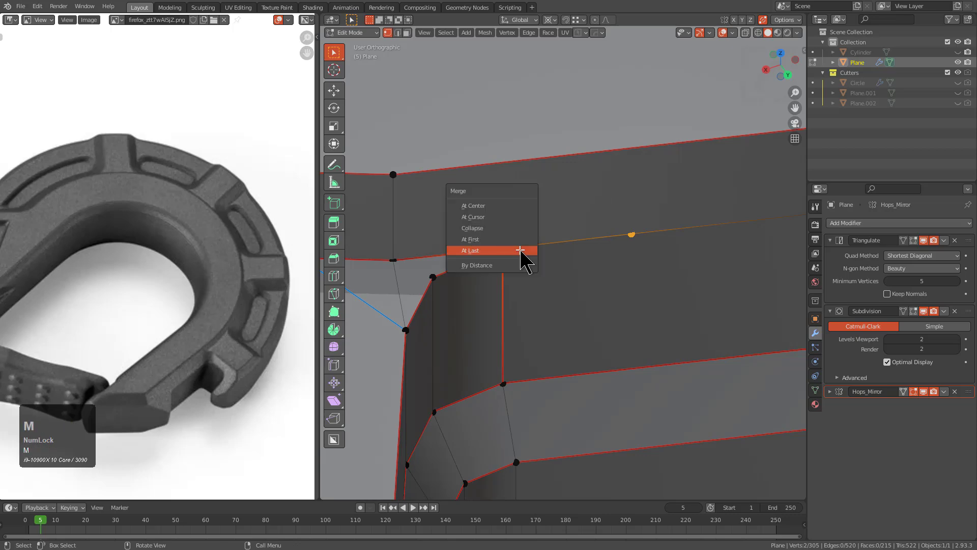
pyautogui.click(523, 254)
pyautogui.press('g')
pyautogui.rightClick(604, 297)
# Check the whole mesh for non-manifold geometry, using see-through display around the joined rib and pocket
pyautogui.moveTo(527, 283); pyautogui.dragTo(412, 316, button='middle')
pyautogui.keyDown('shift'); pyautogui.moveTo(413, 315); pyautogui.dragTo(609, 247, button='middle'); pyautogui.keyUp('shift')
pyautogui.scroll(-5, 609, 246)
pyautogui.press('a')
pyautogui.hotkey('ctrl', 'alt', 'shift', 'm')
pyautogui.scroll(-5, 555, 261)
pyautogui.hotkey('alt', 'z')
pyautogui.moveTo(537, 288); pyautogui.dragTo(564, 249, button='middle')
pyautogui.hotkey('alt', 'z')
# Fill the inner wall and the inner half of the ledge between the open ledge end and the rib's rounded corner
pyautogui.click(506, 222)
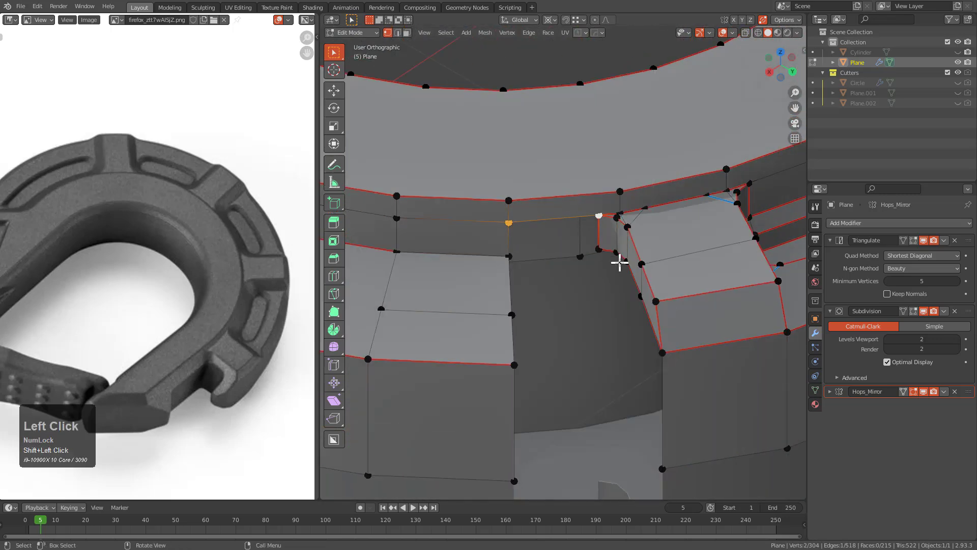
pyautogui.scroll(2, 613, 270)
pyautogui.moveTo(611, 279); pyautogui.dragTo(643, 290, button='middle')
pyautogui.press('f')
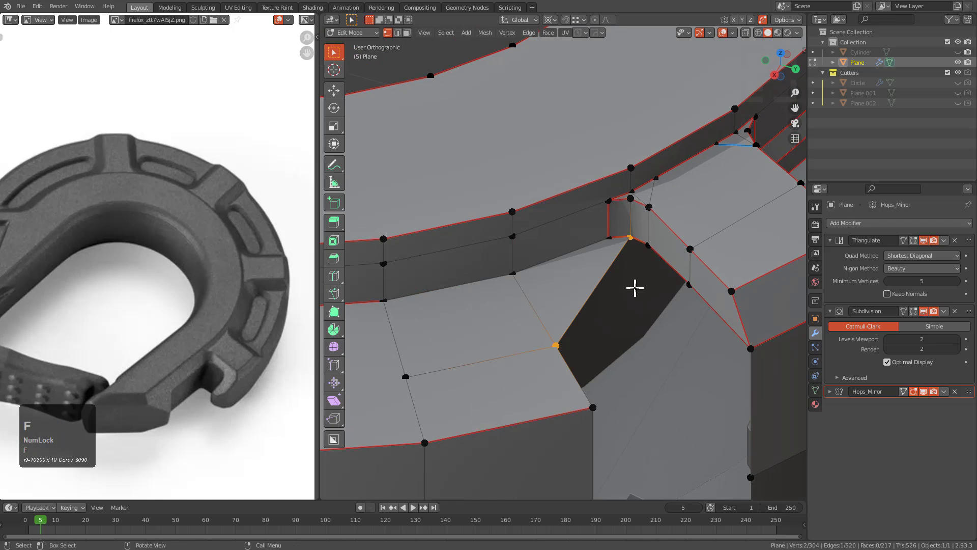
pyautogui.hotkey('ctrl', 'z')
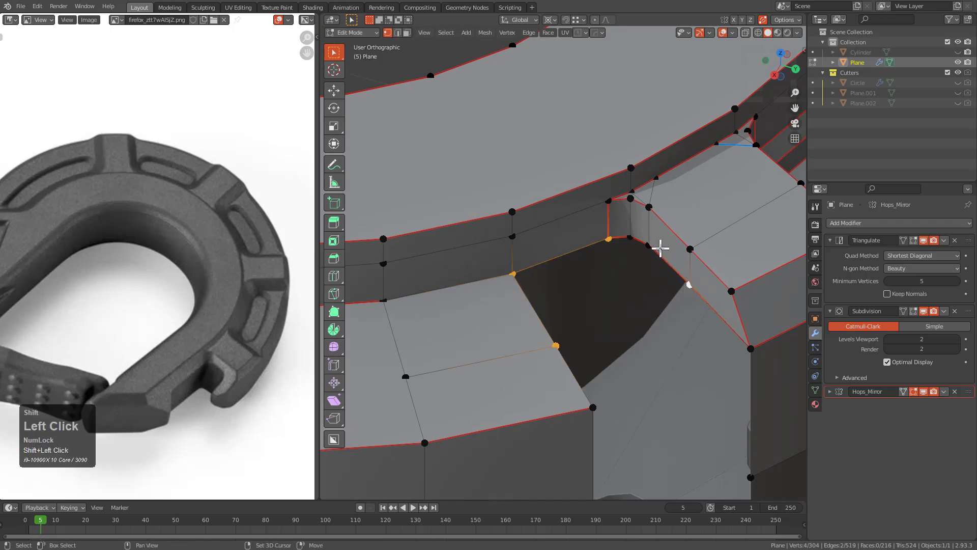
pyautogui.press('f')
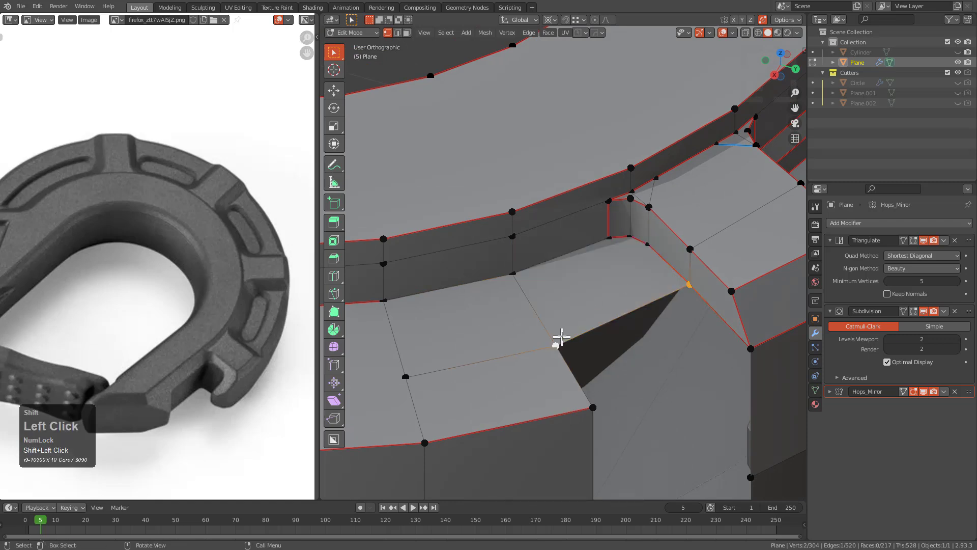
# Fill the outer half of the ledge and the outer wall below it up to the rib, and check the result in Object Mode
pyautogui.press('f')
pyautogui.scroll(-2, 572, 336)
pyautogui.press('f')
pyautogui.scroll(-2, 593, 321)
pyautogui.press('Tab')
pyautogui.moveTo(653, 294); pyautogui.dragTo(613, 294, button='middle')
# Mark the filled section's outer rim edge and the ledge edges at the foot of the inner wall as sharp
pyautogui.press('Tab')
pyautogui.scroll(1, 588, 310)
pyautogui.press('2')
pyautogui.click(578, 348)
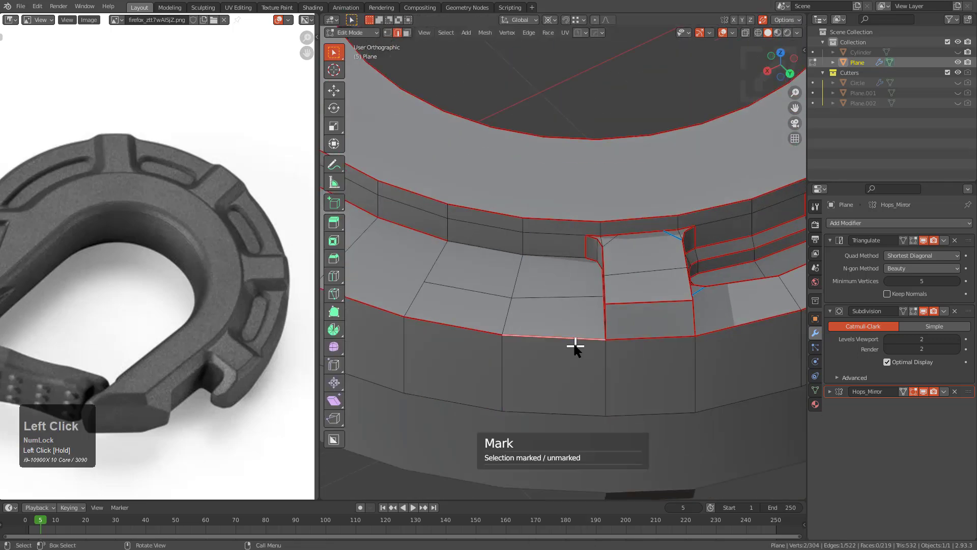
pyautogui.keyDown('shift'); pyautogui.click(483, 250); pyautogui.keyUp('shift')
pyautogui.press('q')
pyautogui.click(535, 243)
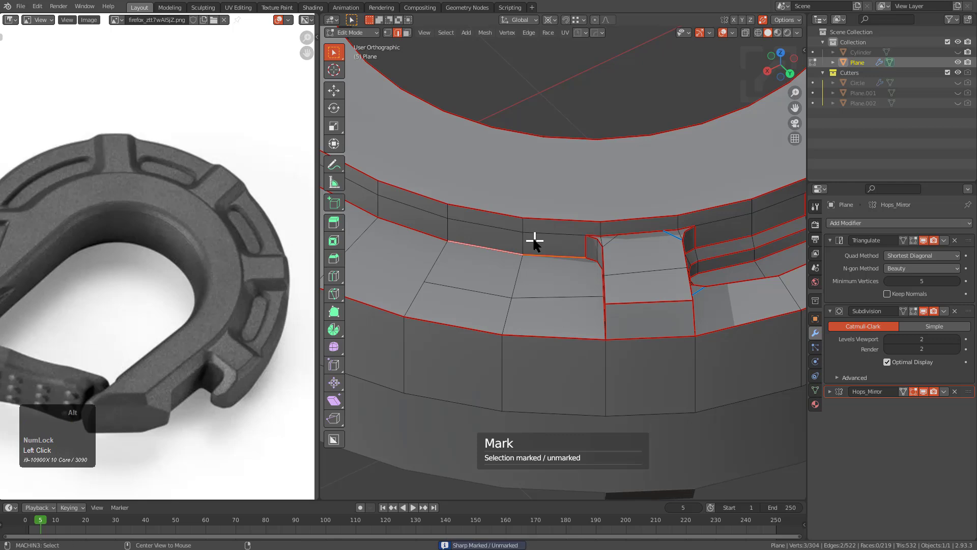
# Subdivide the ledge's cross edges to carry the middle edge around the ledge, and connect the last pair of midpoints
pyautogui.hotkey('alt', 'a')
pyautogui.scroll(-3, 575, 255)
pyautogui.moveTo(575, 256); pyautogui.dragTo(588, 271, button='middle')
pyautogui.scroll(3, 589, 274)
pyautogui.click(542, 263)
pyautogui.rightClick(548, 262)
pyautogui.press('1')
pyautogui.keyDown('shift'); pyautogui.click(566, 275); pyautogui.keyUp('shift')
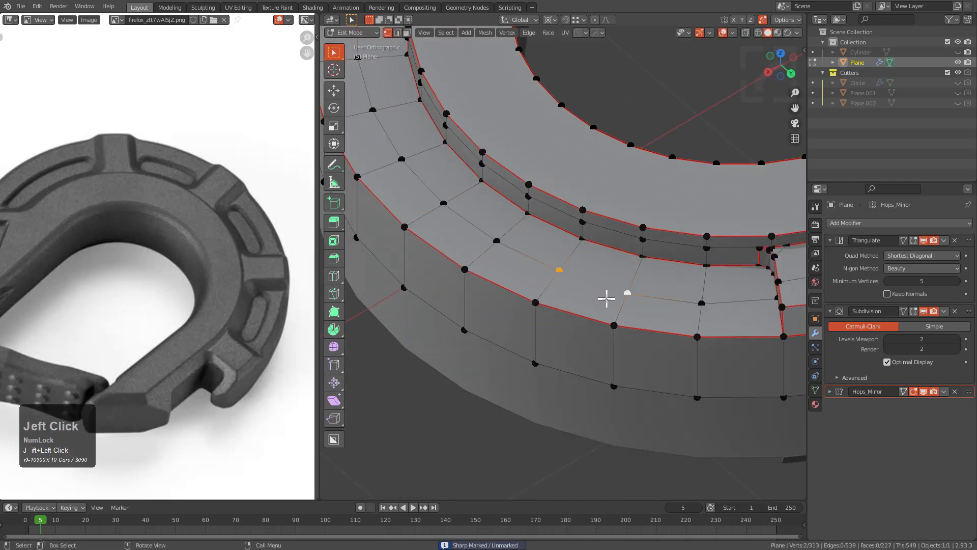
pyautogui.press('j')
# Examine the rebuilt ledge, ribs and pocket from above, comparing the smoothed surface with its mesh layout
pyautogui.scroll(-4, 628, 295)
pyautogui.moveTo(648, 292); pyautogui.dragTo(539, 303, button='middle')
pyautogui.press('Tab')
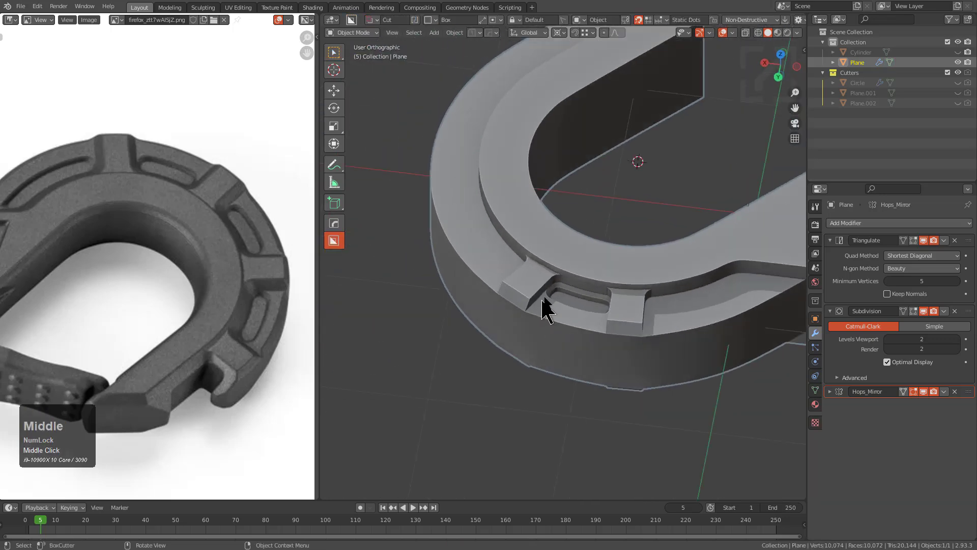
pyautogui.press('KP_7')
pyautogui.scroll(8, 585, 231)
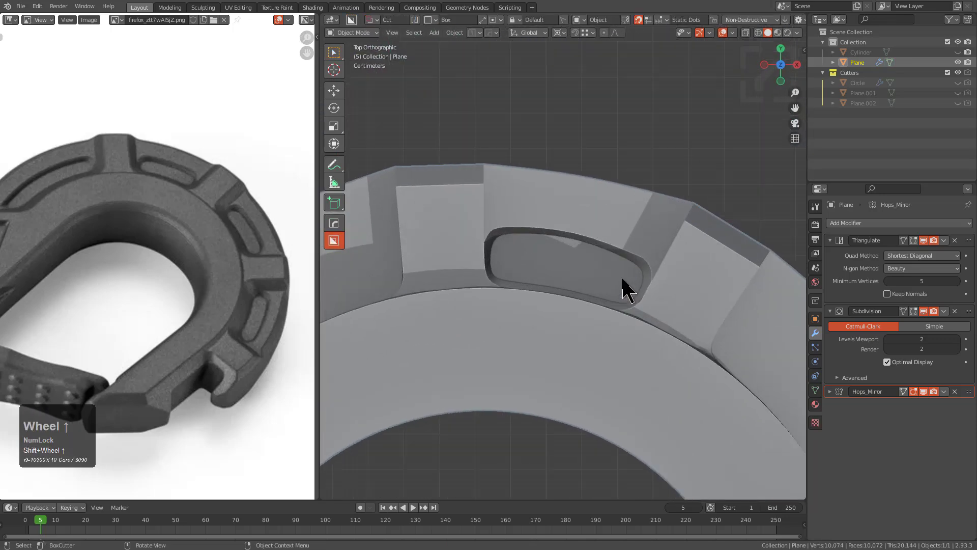
pyautogui.scroll(1, 510, 205)
pyautogui.press('Tab')
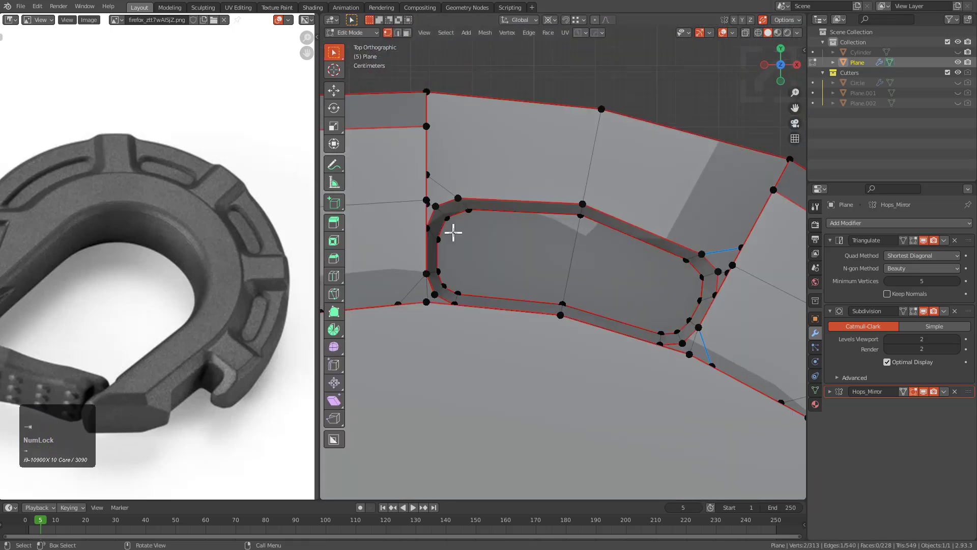
pyautogui.scroll(2, 533, 241)
pyautogui.press('Tab')
pyautogui.scroll(-8, 669, 228)
pyautogui.keyDown('shift'); pyautogui.moveTo(648, 255); pyautogui.dragTo(474, 265, button='middle'); pyautogui.keyUp('shift')
pyautogui.scroll(2, 624, 252)
pyautogui.scroll(3, 630, 259)
pyautogui.keyDown('shift'); pyautogui.moveTo(531, 242); pyautogui.dragTo(492, 213, button='middle'); pyautogui.keyUp('shift')
pyautogui.scroll(-2, 616, 230)
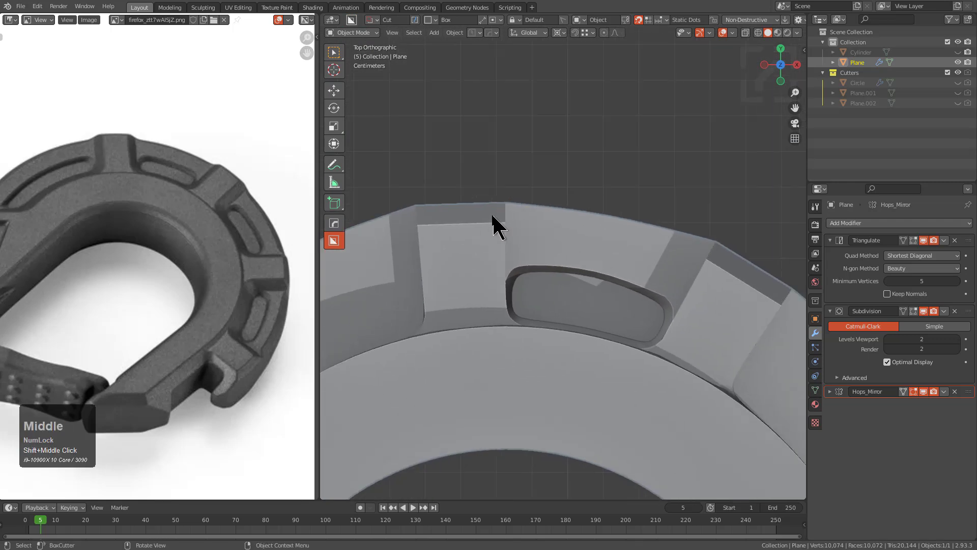
# Examine the spacing of ribs and ledge segments around the arc from the top view
pyautogui.scroll(-2, 657, 255)
pyautogui.keyDown('shift'); pyautogui.moveTo(581, 263); pyautogui.dragTo(591, 227, button='middle'); pyautogui.keyUp('shift')
pyautogui.keyDown('shift'); pyautogui.moveTo(454, 225); pyautogui.dragTo(558, 207, button='middle'); pyautogui.keyUp('shift')
pyautogui.scroll(-3, 628, 233)
pyautogui.keyDown('shift'); pyautogui.moveTo(647, 232); pyautogui.dragTo(482, 194, button='middle'); pyautogui.keyUp('shift')
pyautogui.scroll(1, 613, 219)
pyautogui.press('Tab')
pyautogui.scroll(2, 529, 239)
pyautogui.scroll(-1, 517, 251)
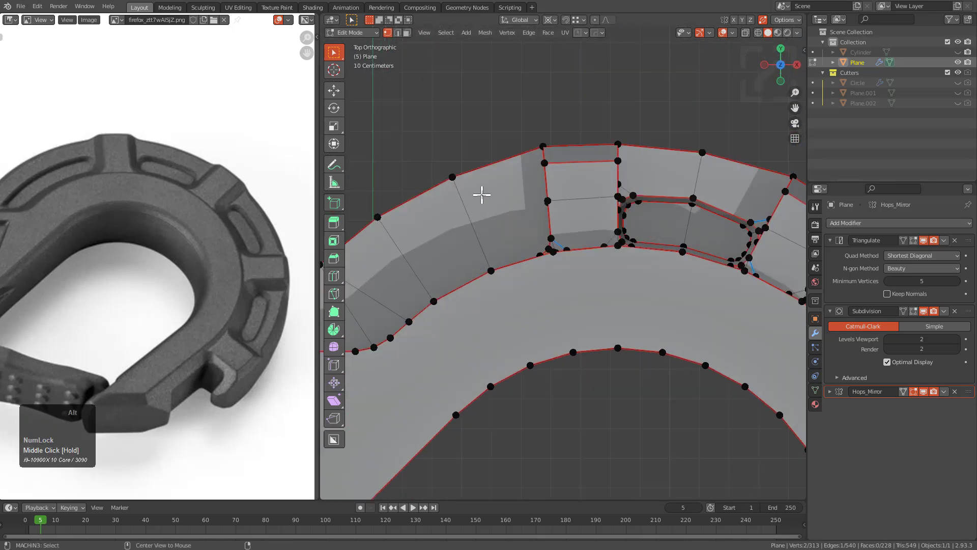
pyautogui.keyDown('shift'); pyautogui.moveTo(645, 303); pyautogui.dragTo(540, 278, button='middle'); pyautogui.keyUp('shift')
pyautogui.scroll(-1, 584, 266)
pyautogui.keyDown('shift'); pyautogui.moveTo(593, 261); pyautogui.dragTo(590, 203, button='middle'); pyautogui.keyUp('shift')
pyautogui.keyDown('shift'); pyautogui.moveTo(489, 198); pyautogui.dragTo(517, 192, button='middle'); pyautogui.keyUp('shift')
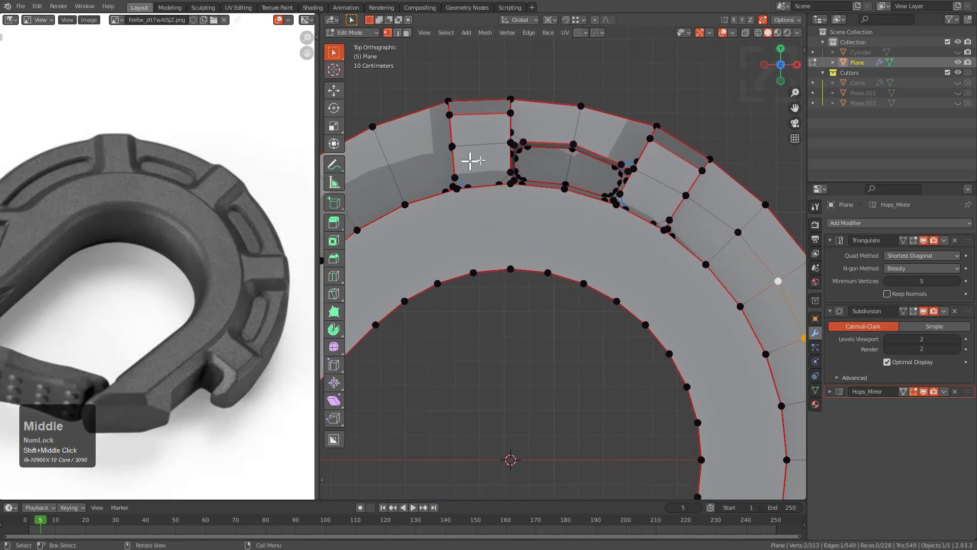
# Triangulate the large flat face inside the ledge and join its triangles into quads around the arc
pyautogui.moveTo(633, 246); pyautogui.dragTo(602, 282, button='middle')
pyautogui.keyDown('shift'); pyautogui.moveTo(571, 246); pyautogui.dragTo(603, 261, button='middle'); pyautogui.keyUp('shift')
pyautogui.keyDown('shift'); pyautogui.moveTo(519, 232); pyautogui.dragTo(559, 224, button='middle'); pyautogui.keyUp('shift')
pyautogui.scroll(2, 579, 231)
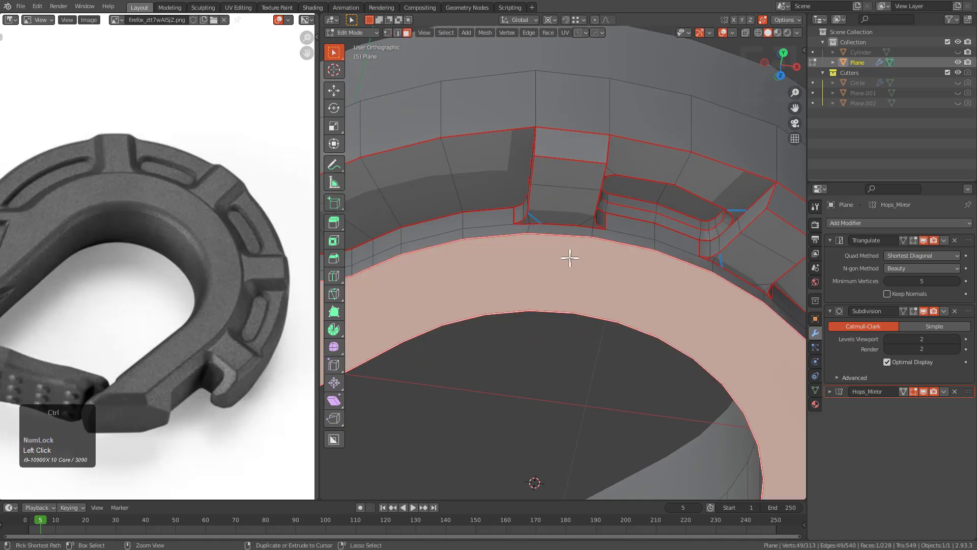
pyautogui.hotkey('ctrl', 't')
pyautogui.hotkey('alt', 'a')
# Join the thin triangles where the inner arc meets the straight arm into a single face
pyautogui.moveTo(570, 258)
pyautogui.mouseDown(button='middle')
pyautogui.moveTo(524, 285)
pyautogui.moveTo(555, 253)
pyautogui.mouseUp(button='middle')
pyautogui.scroll(-3, 550, 303)
pyautogui.scroll(5, 556, 253)
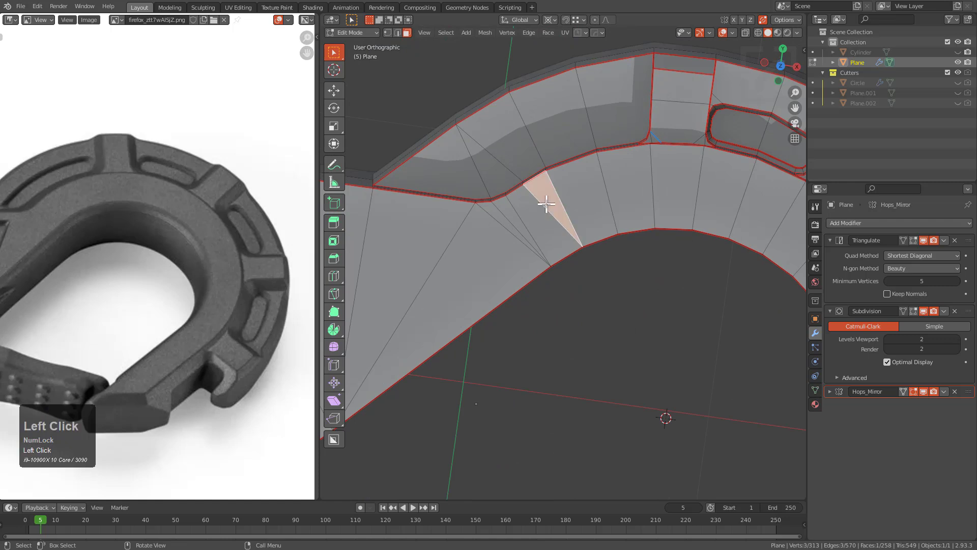
pyautogui.press('f')
pyautogui.click(479, 255)
pyautogui.keyDown('shift'); pyautogui.click(435, 255); pyautogui.keyUp('shift')
pyautogui.keyDown('shift'); pyautogui.moveTo(404, 255); pyautogui.dragTo(641, 226, button='middle'); pyautogui.keyUp('shift')
pyautogui.keyDown('shift'); pyautogui.click(537, 258); pyautogui.keyUp('shift')
pyautogui.press('f')
pyautogui.scroll(-3, 497, 300)
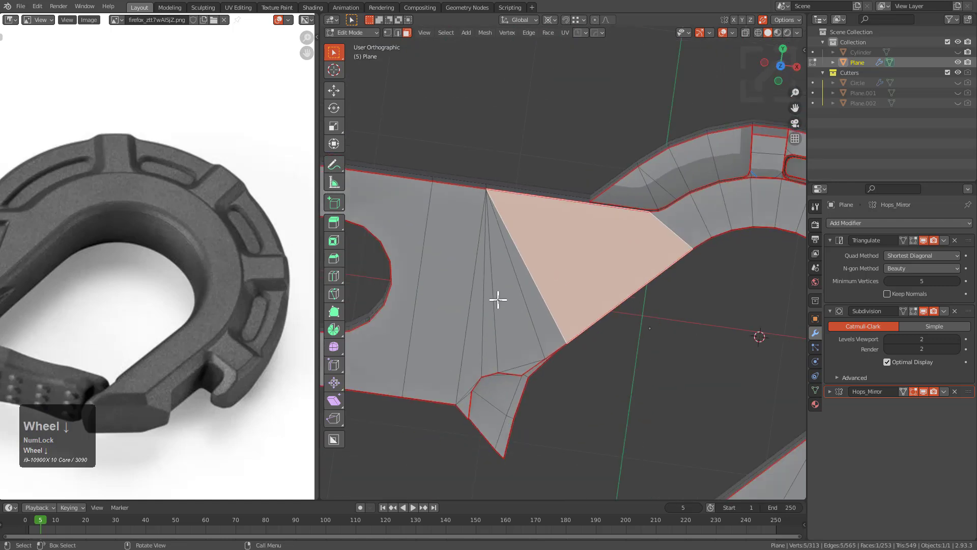
# Merge the five fanned faces between the round hole and the inner notch into one face
pyautogui.hotkey('alt', 'a')
pyautogui.press('c')
pyautogui.moveTo(508, 313); pyautogui.dragTo(471, 318)
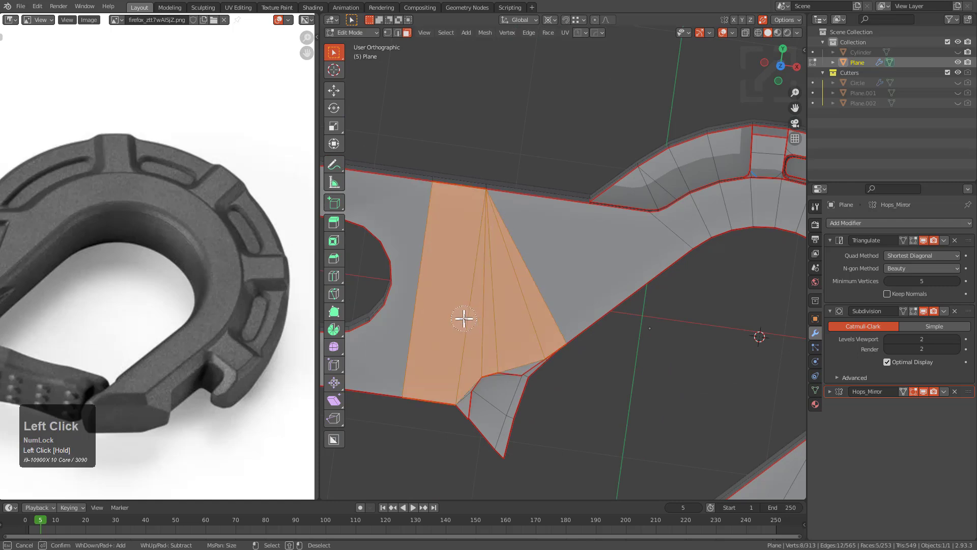
pyautogui.press('d')
pyautogui.press('f')
pyautogui.press('f')
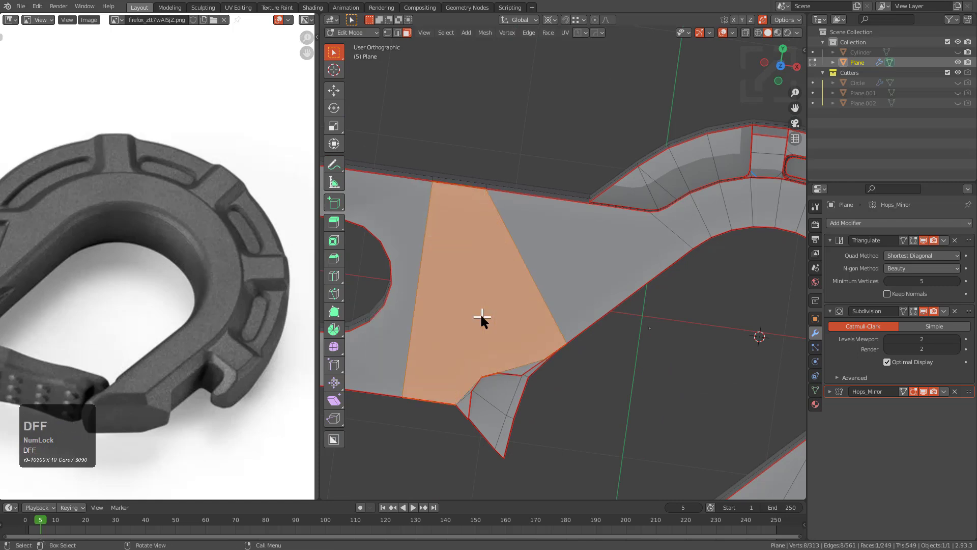
# Examine the smoothed arc with its ribs and pocket from the top view
pyautogui.hotkey('alt', 'a')
pyautogui.scroll(-2, 523, 334)
pyautogui.moveTo(524, 334); pyautogui.dragTo(559, 240, button='middle')
pyautogui.press('Tab')
pyautogui.hotkey('alt', 'a')
pyautogui.scroll(3, 558, 240)
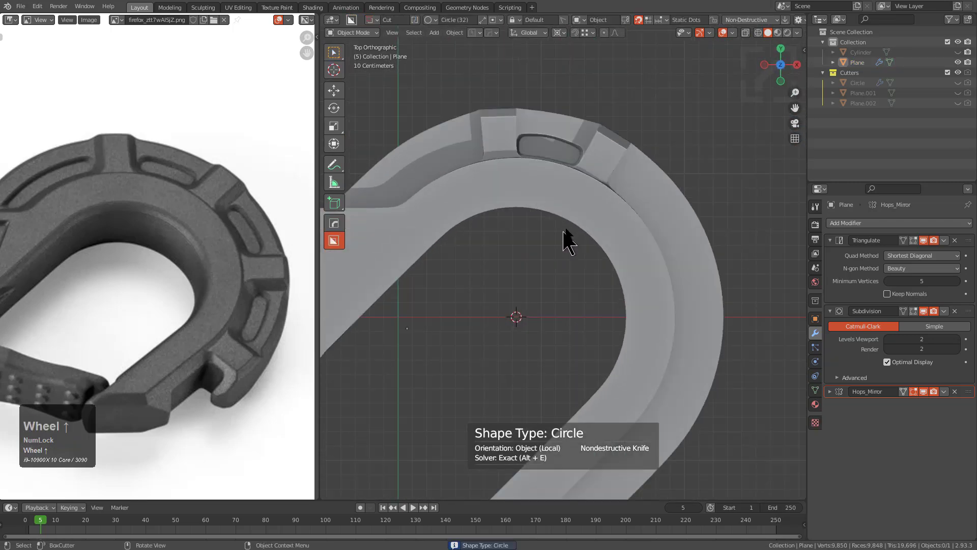
pyautogui.keyDown('shift'); pyautogui.moveTo(613, 199); pyautogui.dragTo(616, 236, button='middle'); pyautogui.keyUp('shift')
pyautogui.scroll(2, 566, 196)
pyautogui.press('Tab')
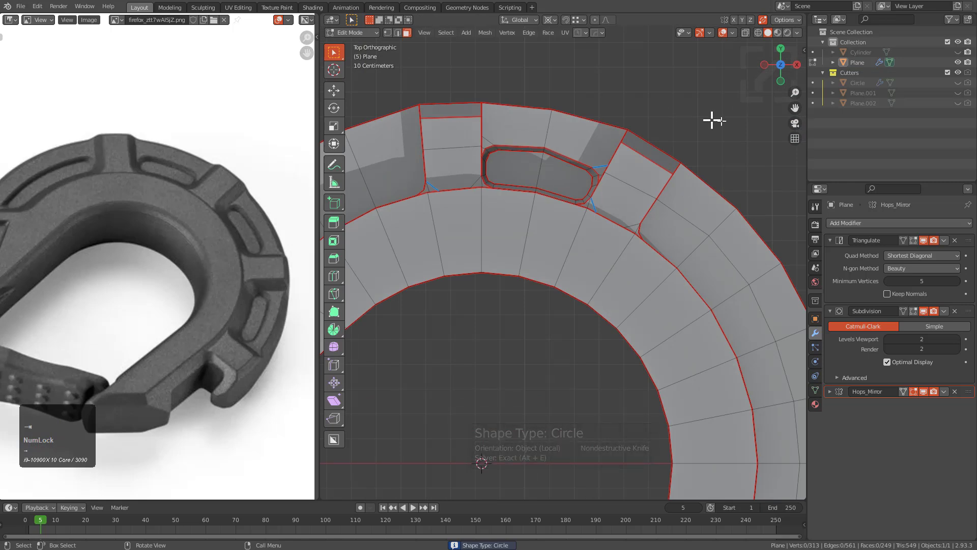
# Select all faces of the pocket section with the ribs on both sides, leaving out the neighbouring ledge and wall faces
pyautogui.keyDown('shift'); pyautogui.moveTo(705, 258); pyautogui.dragTo(703, 264, button='middle'); pyautogui.keyUp('shift')
pyautogui.hotkey('alt', 'z')
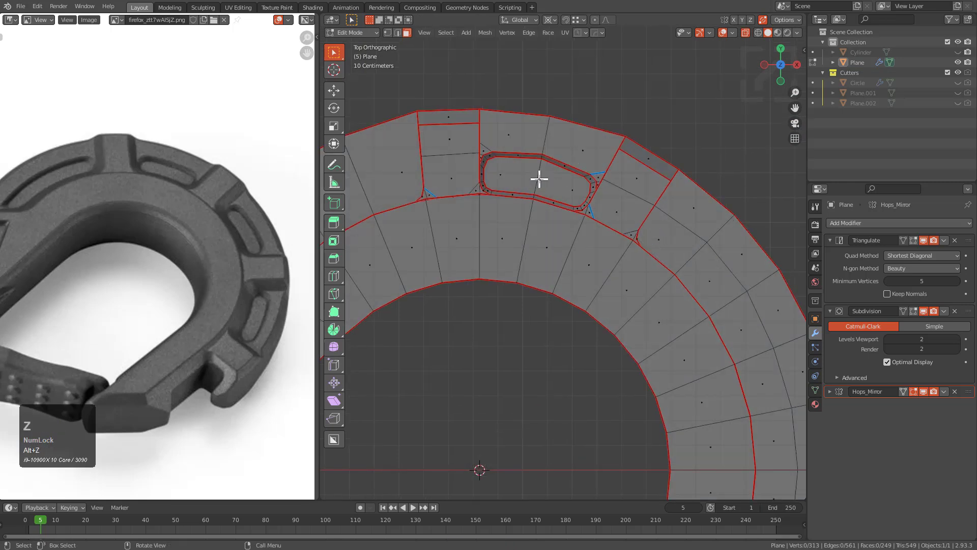
pyautogui.scroll(-3, 501, 127)
pyautogui.moveTo(501, 128)
pyautogui.mouseDown()
pyautogui.moveTo(459, 98)
pyautogui.moveTo(444, 154)
pyautogui.moveTo(517, 153)
pyautogui.moveTo(591, 175)
pyautogui.mouseUp()
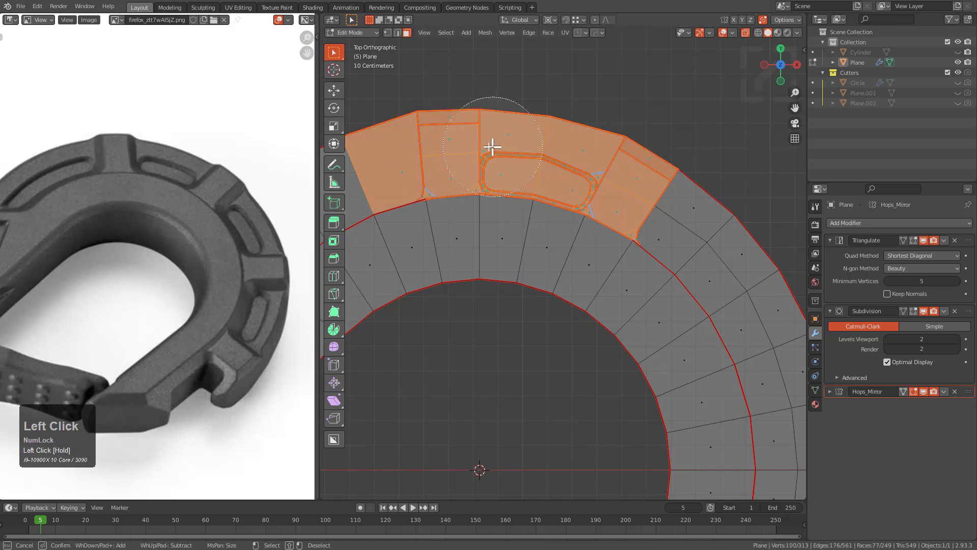
pyautogui.moveTo(372, 162); pyautogui.dragTo(358, 160, button='middle')
pyautogui.moveTo(530, 212); pyautogui.dragTo(521, 259, button='middle')
pyautogui.scroll(3, 545, 263)
pyautogui.scroll(2, 521, 259)
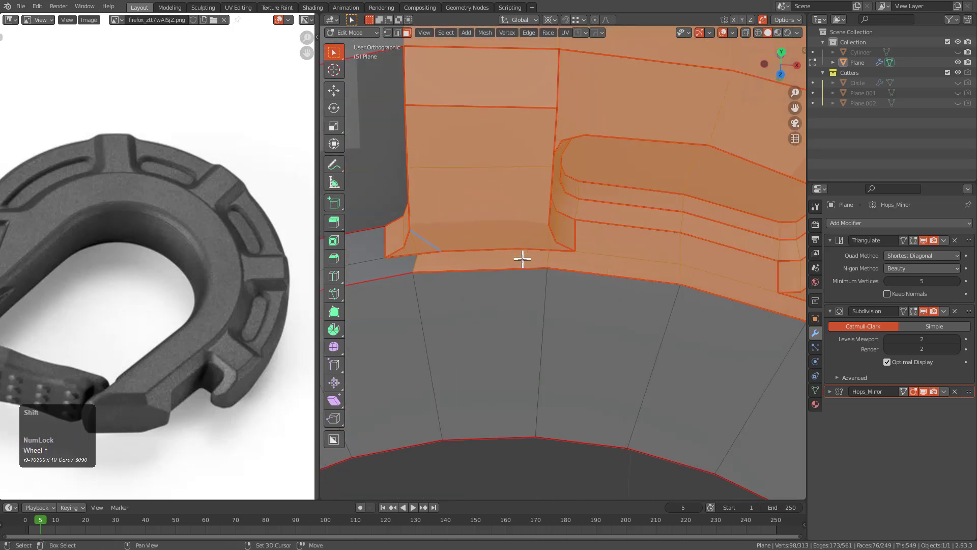
pyautogui.keyDown('shift'); pyautogui.click(593, 263); pyautogui.keyUp('shift')
pyautogui.keyDown('shift'); pyautogui.moveTo(593, 263); pyautogui.dragTo(490, 262, button='middle'); pyautogui.keyUp('shift')
pyautogui.moveTo(675, 297); pyautogui.dragTo(589, 264, button='middle')
pyautogui.scroll(-2, 611, 263)
# Duplicate the selected rib and pocket section and rotate it around the ring's centre onto the next rib
pyautogui.hotkey('shift', 'd')
pyautogui.rightClick(578, 198)
pyautogui.press('r')
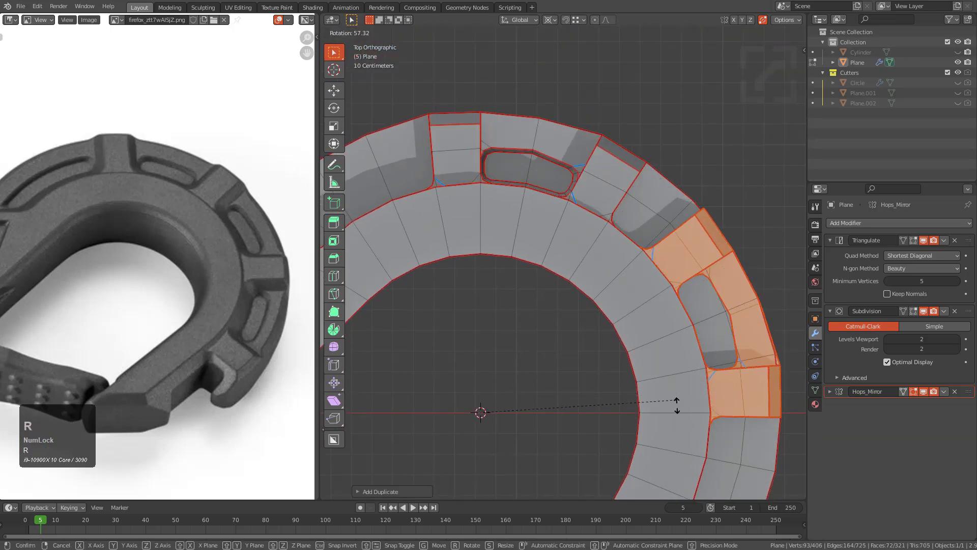
pyautogui.press('ctrl')
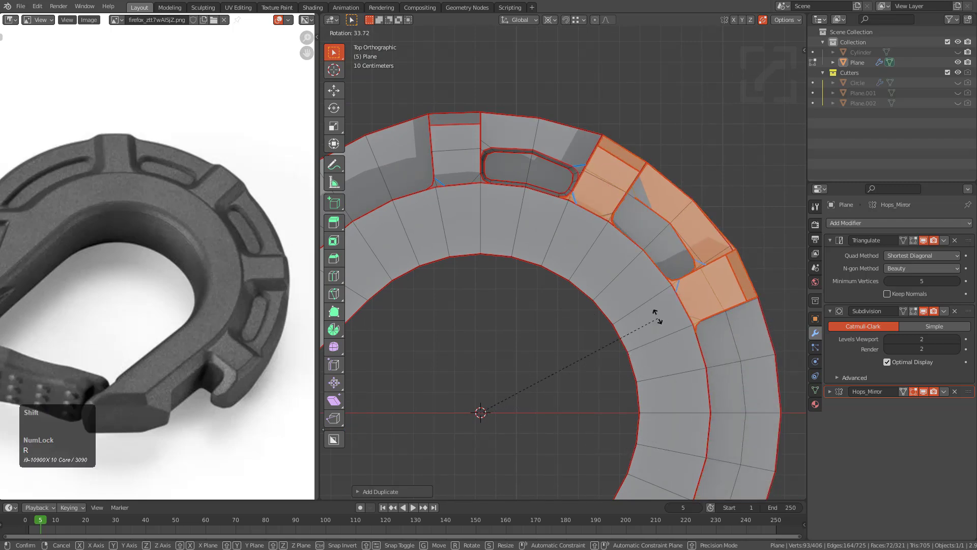
pyautogui.click(654, 308)
# Fine-tune the duplicate's rotation so its first rib lines up with the edges of the existing rib
pyautogui.scroll(4, 618, 371)
pyautogui.middleClick(607, 342)
pyautogui.scroll(3, 646, 256)
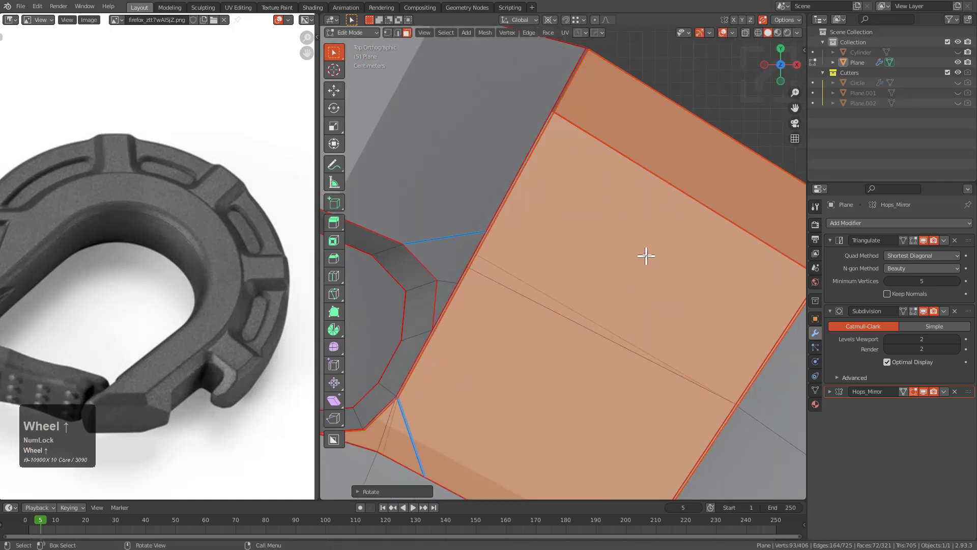
pyautogui.press('r')
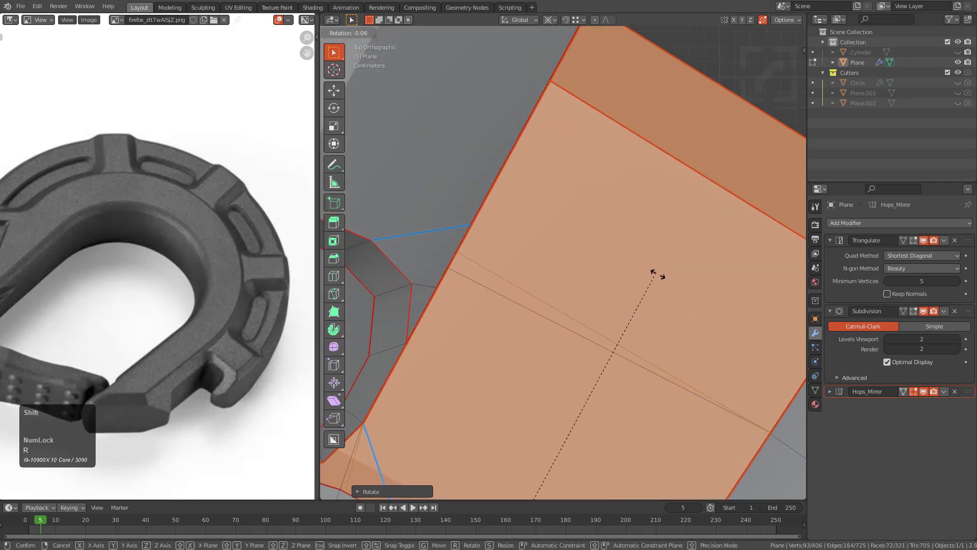
pyautogui.middleClick(589, 207)
# Hide the duplicated section and delete the plain ledge, inner wall and outer wall faces it replaces
pyautogui.scroll(-6, 589, 207)
pyautogui.moveTo(534, 212); pyautogui.dragTo(589, 258, button='middle')
pyautogui.press('h')
pyautogui.hotkey('ctrl', 'z')
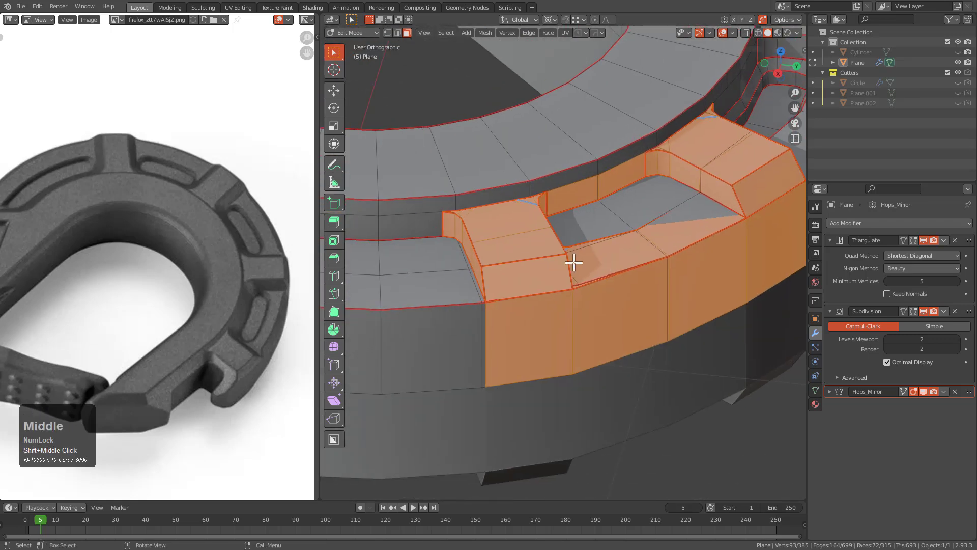
pyautogui.press('h')
pyautogui.keyDown('shift'); pyautogui.click(443, 283); pyautogui.keyUp('shift')
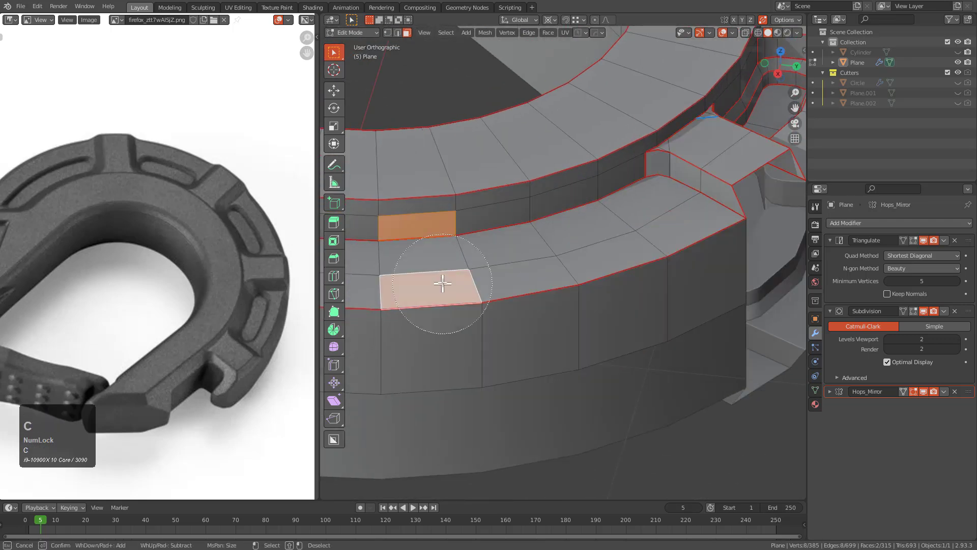
pyautogui.moveTo(464, 281)
pyautogui.mouseDown()
pyautogui.moveTo(596, 248)
pyautogui.moveTo(621, 274)
pyautogui.mouseUp()
pyautogui.click(591, 284)
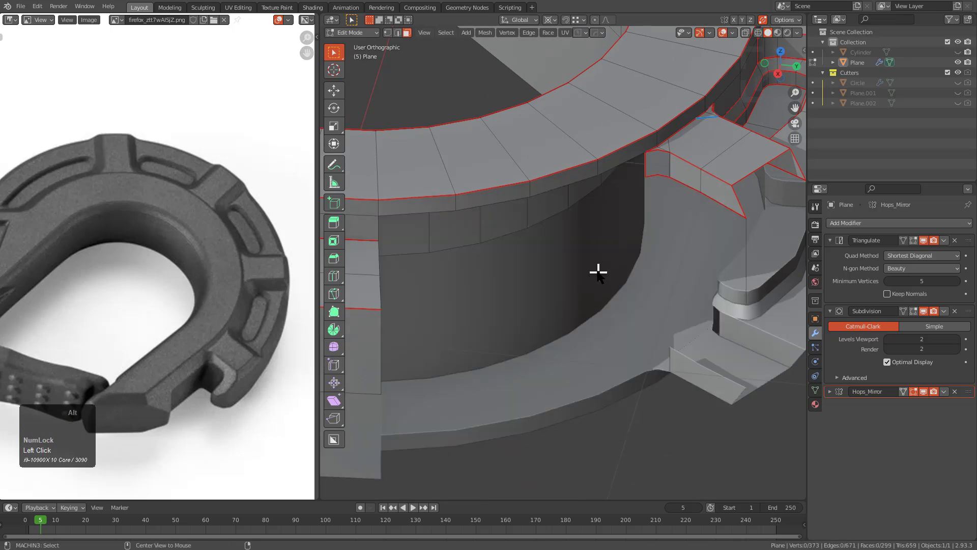
# Unhide the duplicated section and merge all vertices of the mesh by distance
pyautogui.hotkey('alt', 'h')
pyautogui.hotkey('alt', 'a')
pyautogui.moveTo(617, 270); pyautogui.dragTo(593, 255, button='middle')
pyautogui.press('a')
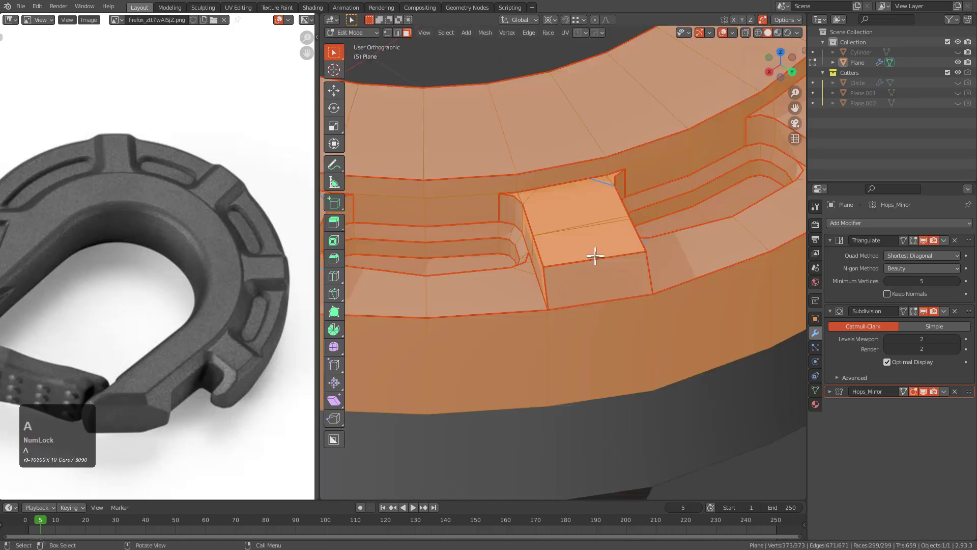
pyautogui.press('1')
pyautogui.rightClick(604, 363)
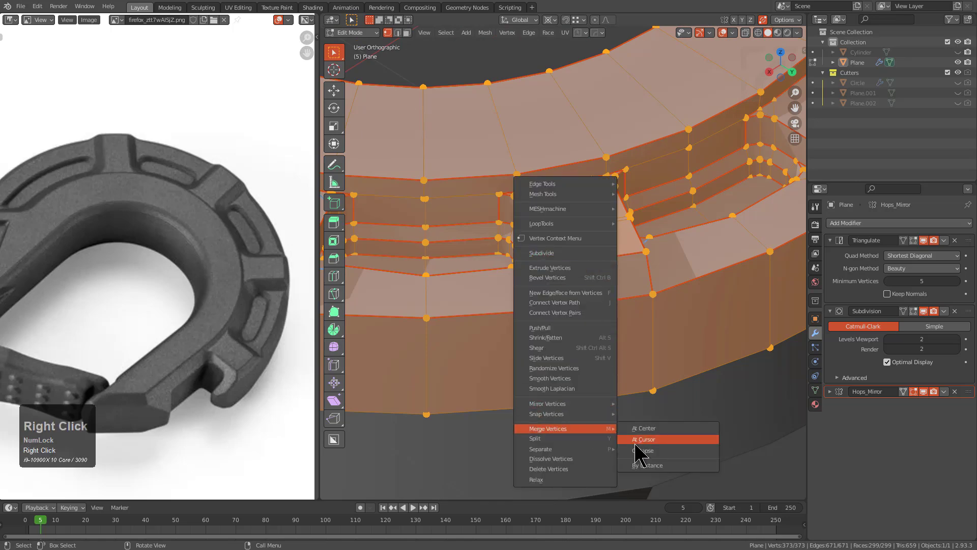
pyautogui.click(640, 465)
# Examine the seam between the duplicated section and the original rib for unmerged vertices
pyautogui.moveTo(606, 346); pyautogui.dragTo(628, 338, button='middle')
pyautogui.scroll(4, 611, 273)
pyautogui.click(634, 319)
pyautogui.press('g')
pyautogui.rightClick(641, 299)
pyautogui.hotkey('alt', 'z')
pyautogui.keyDown('shift'); pyautogui.moveTo(649, 386); pyautogui.dragTo(642, 343, button='middle'); pyautogui.keyUp('shift')
pyautogui.scroll(2, 642, 344)
pyautogui.press('g')
pyautogui.rightClick(532, 249)
pyautogui.scroll(-3, 572, 236)
pyautogui.press('KP_Decimal')
pyautogui.moveTo(644, 225); pyautogui.dragTo(538, 251, button='middle')
pyautogui.scroll(3, 607, 254)
pyautogui.moveTo(636, 236); pyautogui.dragTo(609, 237, button='middle')
pyautogui.scroll(-2, 694, 260)
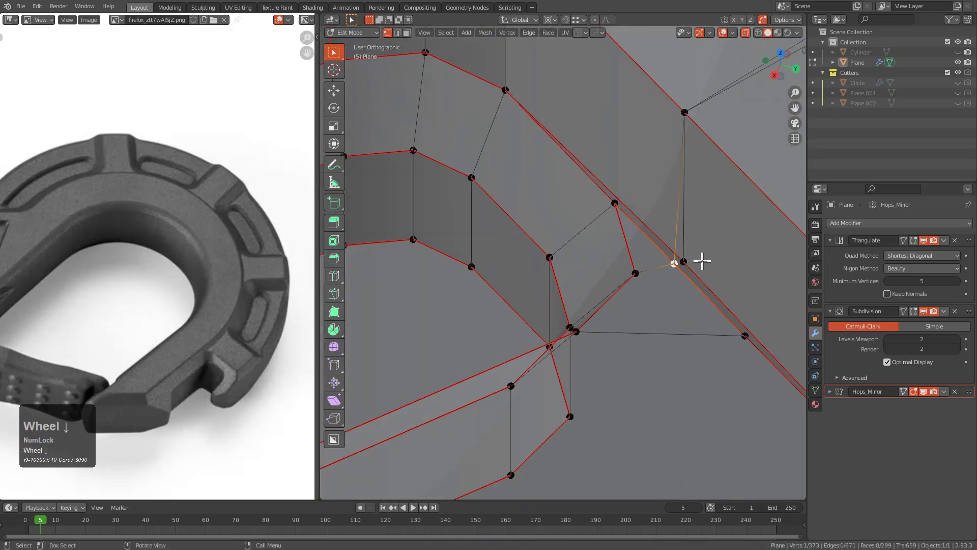
# Merge the first pair of near-coincident vertices on the seam beside the rib and pocket corner
pyautogui.keyDown('shift'); pyautogui.moveTo(694, 259); pyautogui.dragTo(613, 261, button='middle'); pyautogui.keyUp('shift')
pyautogui.hotkey('alt', 'z')
pyautogui.click(609, 263)
pyautogui.hotkey('alt', 'z')
pyautogui.click(606, 262)
pyautogui.press('g')
pyautogui.rightClick(606, 247)
pyautogui.keyDown('shift'); pyautogui.click(586, 259); pyautogui.keyUp('shift')
pyautogui.scroll(2, 596, 263)
pyautogui.press('m')
pyautogui.click(606, 270)
# Merge the two remaining close vertex pairs on the upper and lower edges of the inner wall strip
pyautogui.hotkey('alt', 'z')
pyautogui.moveTo(567, 283); pyautogui.dragTo(539, 284, button='middle')
pyautogui.scroll(3, 562, 271)
pyautogui.hotkey('alt', 'z')
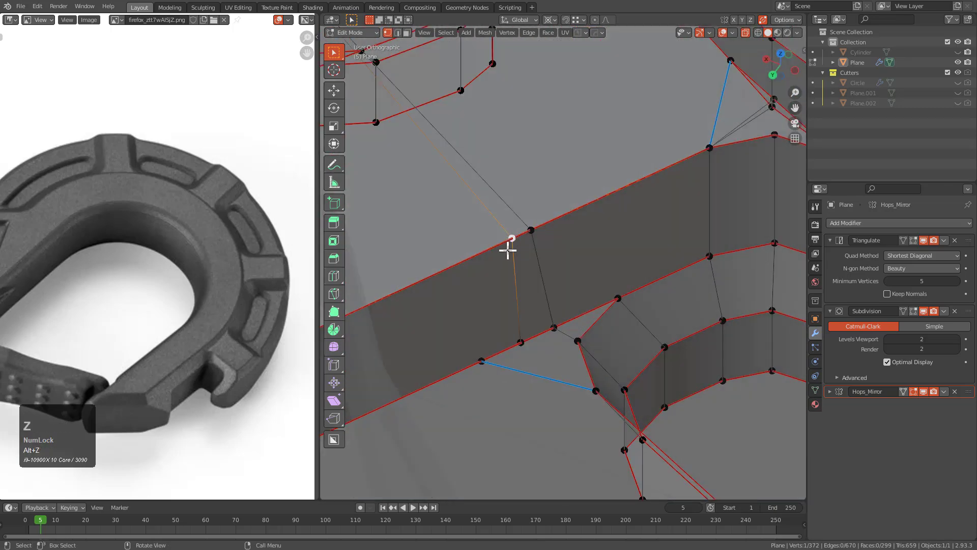
pyautogui.press('m')
pyautogui.click(516, 247)
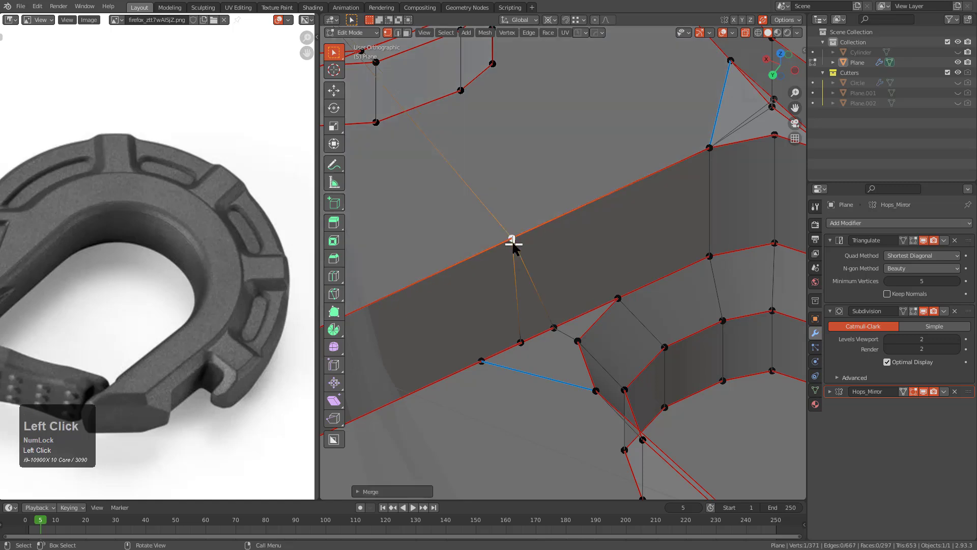
pyautogui.hotkey('shift', 'r')
pyautogui.press('g')
pyautogui.press('g')
pyautogui.rightClick(493, 334)
# Subdivide the wall strip's lower edge beside the rib and merge the new vertex into the rib corner vertex
pyautogui.keyDown('shift'); pyautogui.moveTo(475, 354); pyautogui.dragTo(554, 278, button='middle'); pyautogui.keyUp('shift')
pyautogui.press('2')
pyautogui.click(503, 306)
pyautogui.rightClick(486, 289)
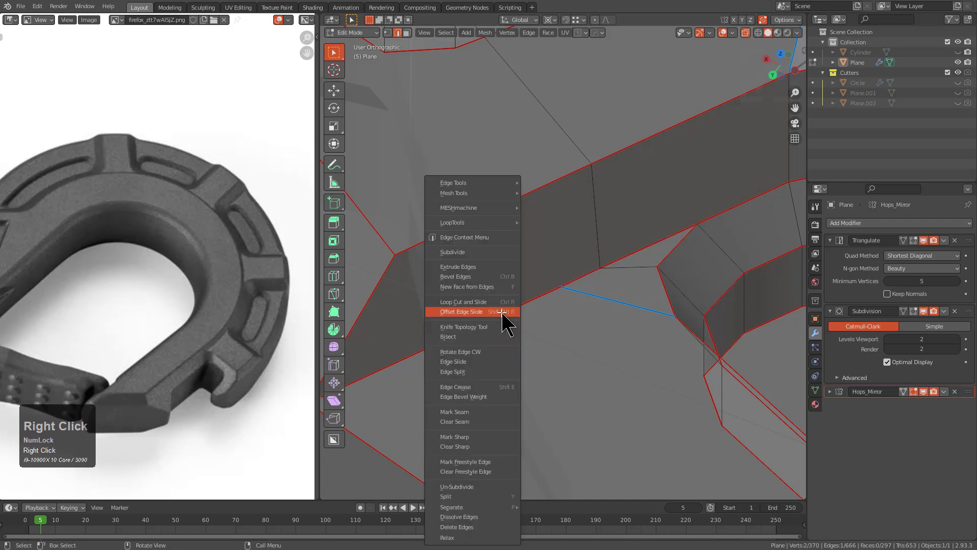
pyautogui.click(479, 252)
pyautogui.press('1')
pyautogui.press('g')
pyautogui.rightClick(436, 332)
pyautogui.press('g')
pyautogui.rightClick(464, 287)
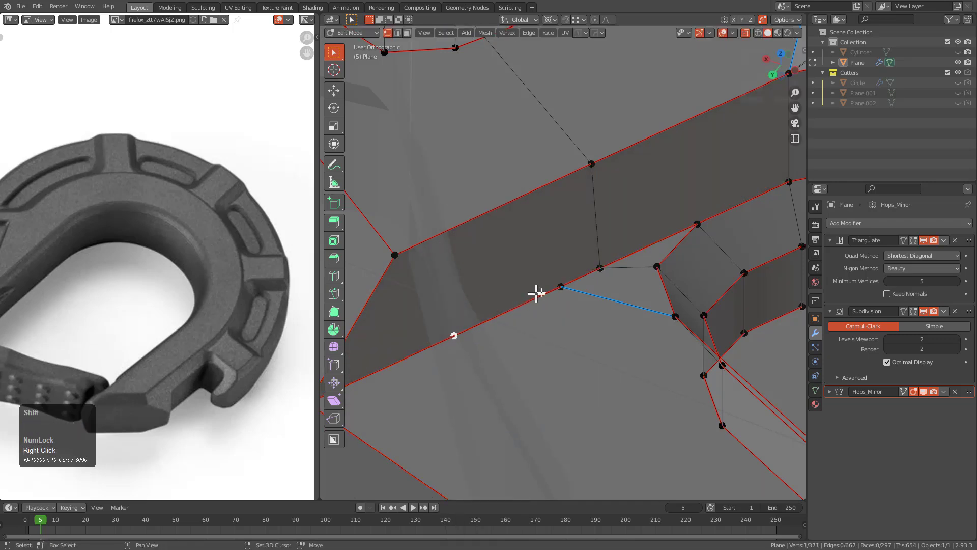
pyautogui.rightClick(566, 286)
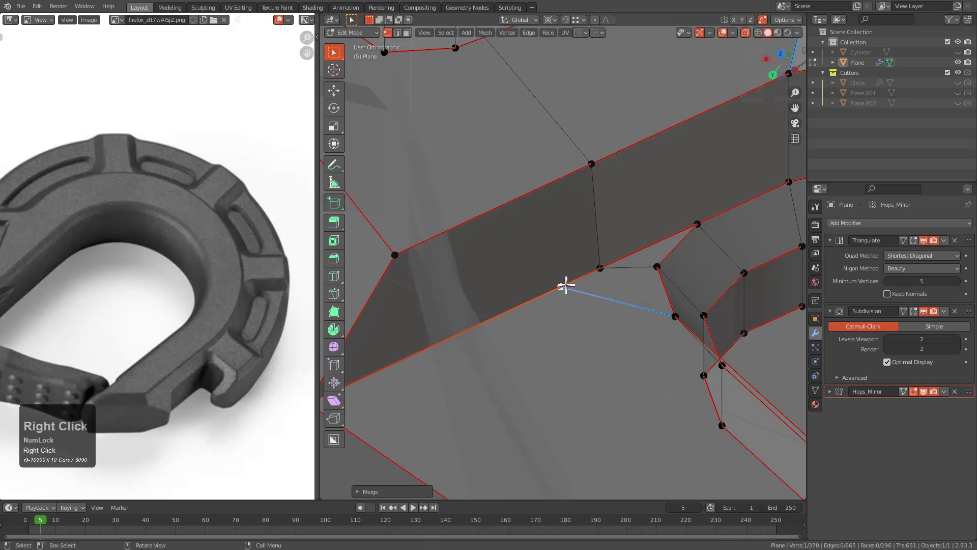
# Subdivide the wall strip's lower edge above the pocket and merge its midpoint into the pocket corner vertex
pyautogui.click(698, 223)
pyautogui.press('g')
pyautogui.rightClick(702, 264)
pyautogui.keyDown('shift'); pyautogui.moveTo(702, 241); pyautogui.dragTo(625, 272, button='middle'); pyautogui.keyUp('shift')
pyautogui.press('2')
pyautogui.click(637, 243)
pyautogui.press('g')
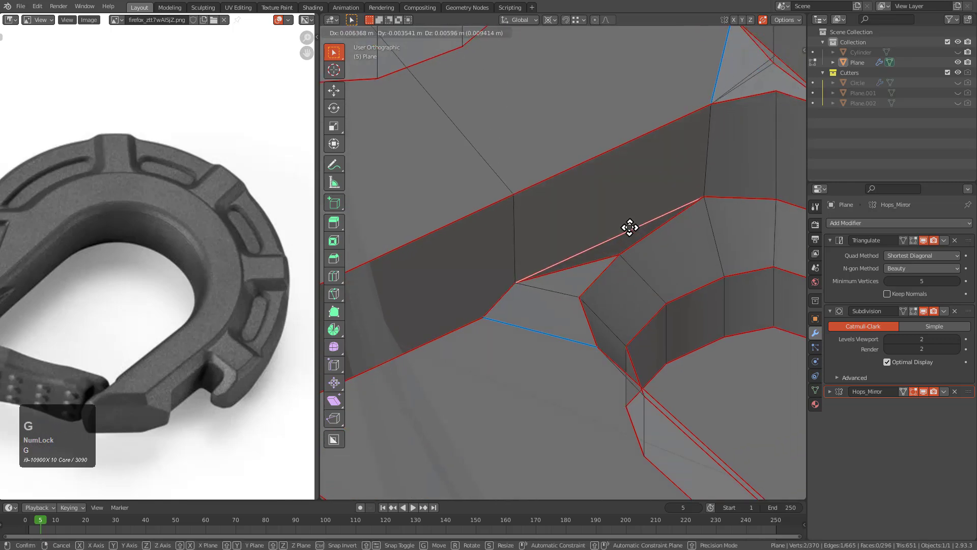
pyautogui.rightClick(630, 227)
pyautogui.rightClick(630, 244)
pyautogui.click(610, 243)
pyautogui.press('1')
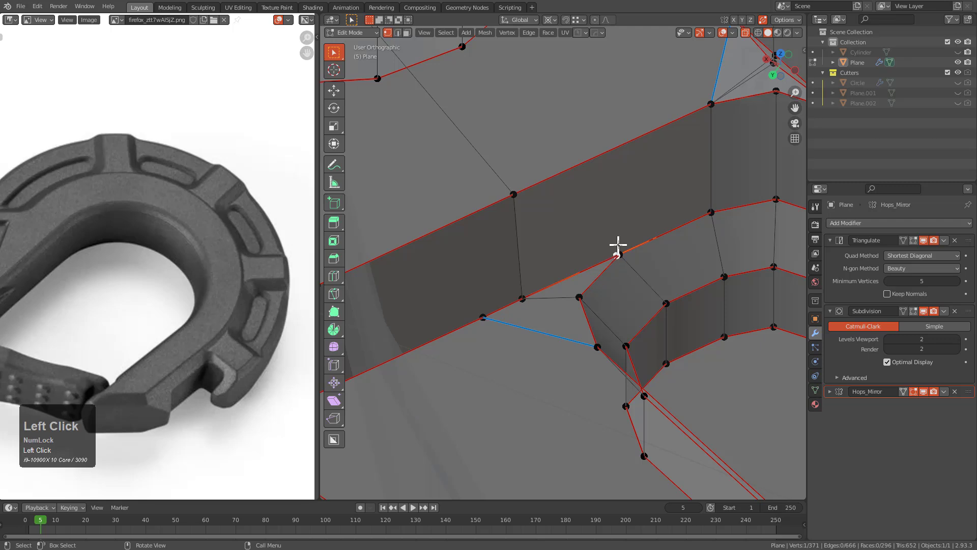
pyautogui.press('g')
pyautogui.rightClick(619, 251)
pyautogui.press('g')
pyautogui.rightClick(619, 257)
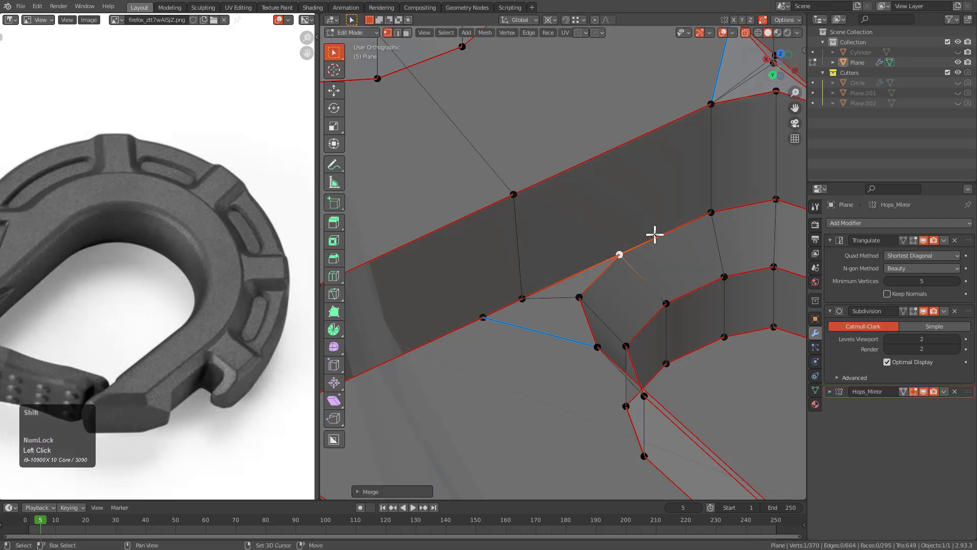
# Select all non-manifold geometry and inspect the rib and pocket seam for open edges
pyautogui.keyDown('shift'); pyautogui.moveTo(650, 235); pyautogui.dragTo(594, 259, button='middle'); pyautogui.keyUp('shift')
pyautogui.press('g')
pyautogui.rightClick(635, 240)
pyautogui.scroll(-4, 677, 258)
pyautogui.press('a')
pyautogui.hotkey('ctrl', 'alt', 'shift', 'm')
pyautogui.moveTo(675, 257); pyautogui.dragTo(591, 277, button='middle')
pyautogui.scroll(-3, 591, 277)
pyautogui.scroll(6, 601, 245)
pyautogui.hotkey('alt', 'z')
pyautogui.keyDown('shift'); pyautogui.moveTo(606, 224); pyautogui.dragTo(608, 275, button='middle'); pyautogui.keyUp('shift')
pyautogui.hotkey('alt', 'z')
# Merge the unjoined vertices where the rib and pocket corners meet the lower edge of the inner wall strip
pyautogui.click(652, 291)
pyautogui.press('g')
pyautogui.rightClick(636, 330)
pyautogui.hotkey('alt', 'z')
pyautogui.click(585, 271)
pyautogui.press('g')
pyautogui.rightClick(582, 259)
pyautogui.hotkey('alt', 'z')
pyautogui.scroll(-2, 600, 290)
pyautogui.moveTo(602, 292); pyautogui.dragTo(635, 299, button='middle')
pyautogui.scroll(2, 635, 299)
pyautogui.scroll(7, 635, 299)
pyautogui.keyDown('shift'); pyautogui.moveTo(497, 234); pyautogui.dragTo(556, 253, button='middle'); pyautogui.keyUp('shift')
pyautogui.scroll(1, 582, 262)
pyautogui.scroll(-3, 569, 263)
pyautogui.hotkey('alt', 'z')
pyautogui.keyDown('shift'); pyautogui.moveTo(667, 326); pyautogui.dragTo(556, 339, button='middle'); pyautogui.keyUp('shift')
pyautogui.click(672, 346)
pyautogui.scroll(-2, 671, 359)
pyautogui.click(639, 290)
pyautogui.press('g')
pyautogui.rightClick(641, 315)
# Reselect the non-manifold geometry and merge the close vertex pair above the pocket corner, collapsing the sliver faces on the seam
pyautogui.press('a')
pyautogui.press('3')
pyautogui.hotkey('alt', 'z')
pyautogui.scroll(-3, 604, 343)
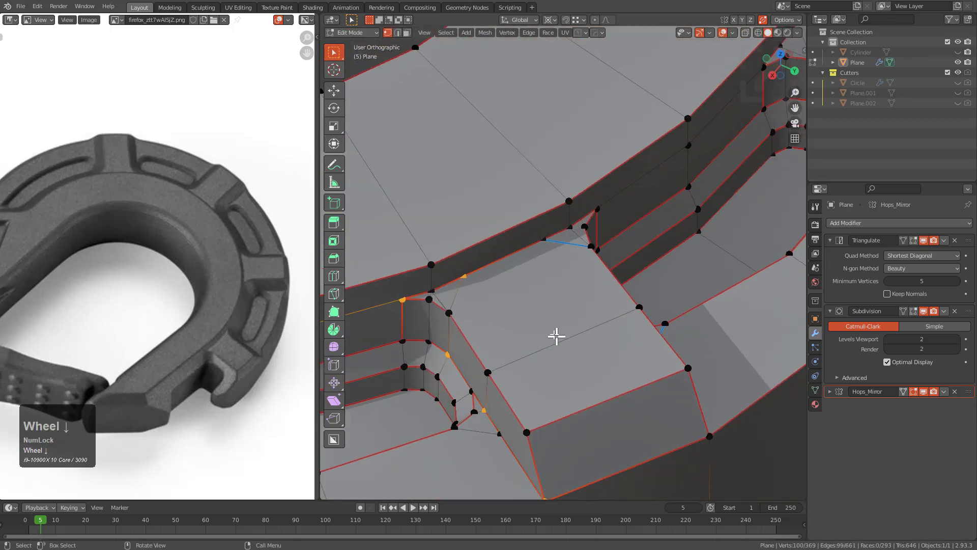
pyautogui.scroll(2, 633, 300)
pyautogui.keyDown('shift'); pyautogui.scroll(2, 539, 312); pyautogui.keyUp('shift')
pyautogui.scroll(2, 544, 265)
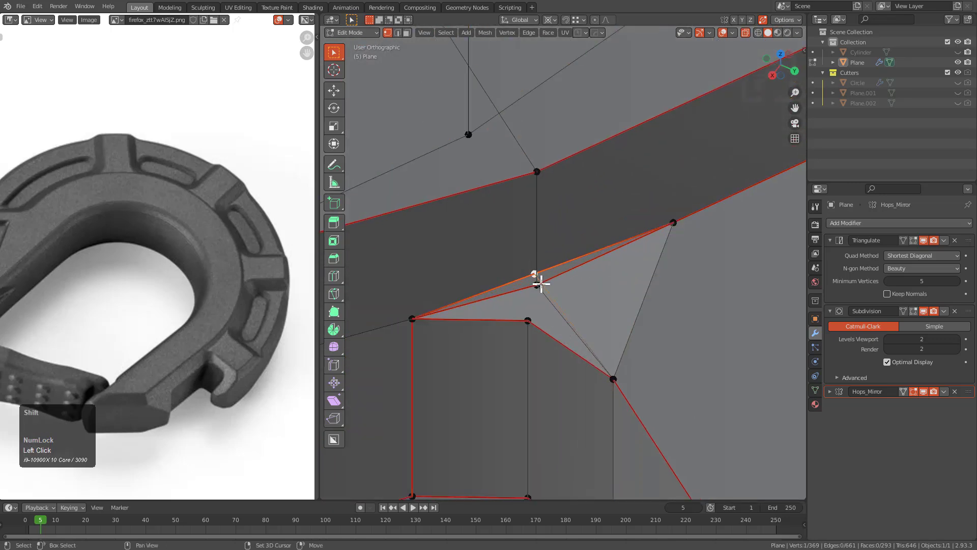
pyautogui.scroll(-4, 541, 285)
pyautogui.keyDown('shift'); pyautogui.moveTo(551, 331); pyautogui.dragTo(615, 266, button='middle'); pyautogui.keyUp('shift')
pyautogui.scroll(-3, 596, 260)
# Recheck the non-manifold selection and merge the two near-coincident vertices midway along the wall strip above the pocket
pyautogui.press('a')
pyautogui.press('3')
pyautogui.scroll(-1, 605, 283)
pyautogui.hotkey('alt', 'z')
pyautogui.scroll(5, 577, 236)
pyautogui.click(564, 229)
pyautogui.scroll(-2, 502, 255)
pyautogui.scroll(-1, 565, 260)
pyautogui.click(523, 251)
pyautogui.rightClick(523, 267)
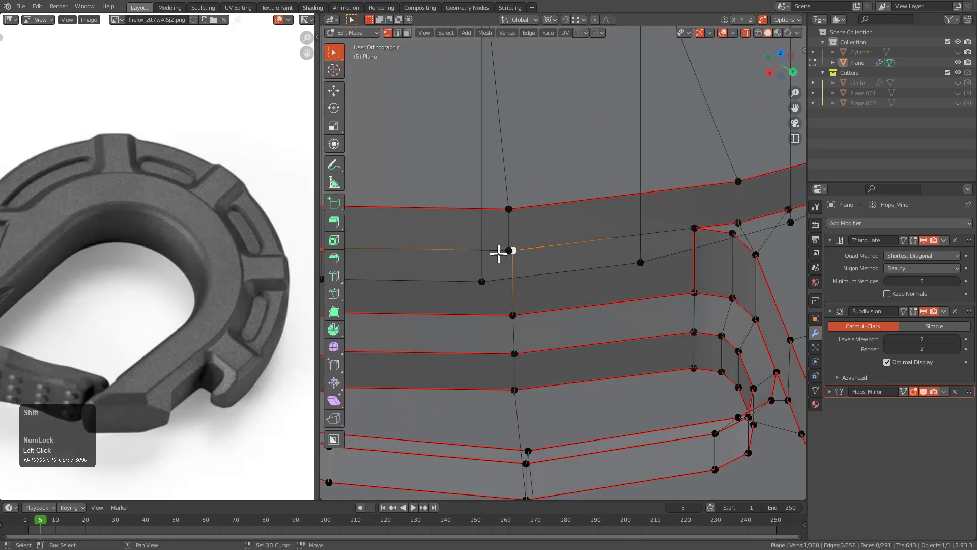
pyautogui.scroll(-5, 500, 252)
pyautogui.keyDown('shift'); pyautogui.moveTo(537, 298); pyautogui.dragTo(617, 288, button='middle'); pyautogui.keyUp('shift')
# Reselect the non-manifold geometry and subdivide the wall strip's open lower edge running past the pocket corner
pyautogui.press('a')
pyautogui.press('3')
pyautogui.scroll(4, 683, 336)
pyautogui.click(650, 277)
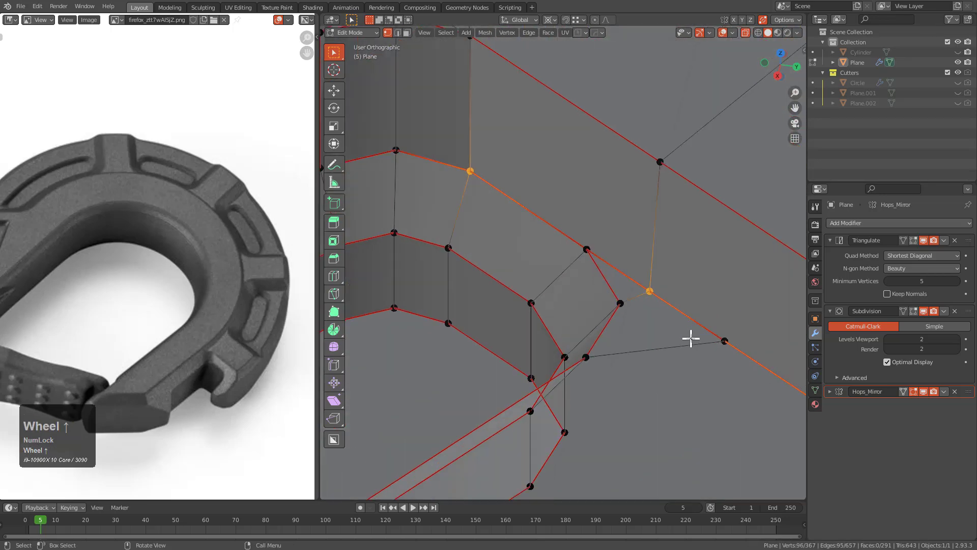
pyautogui.press('g')
pyautogui.rightClick(657, 257)
pyautogui.press('g')
pyautogui.rightClick(604, 231)
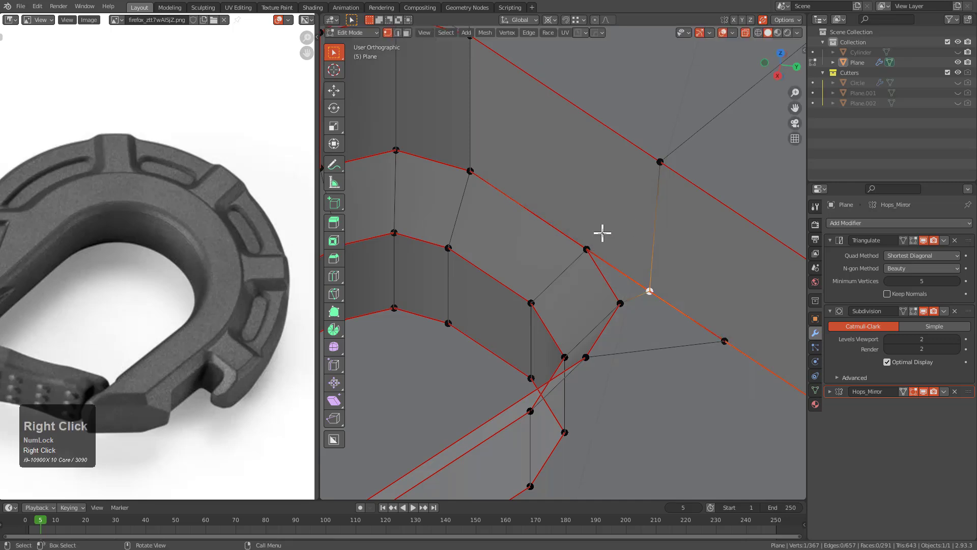
pyautogui.rightClick(568, 203)
pyautogui.click(563, 219)
pyautogui.press('1')
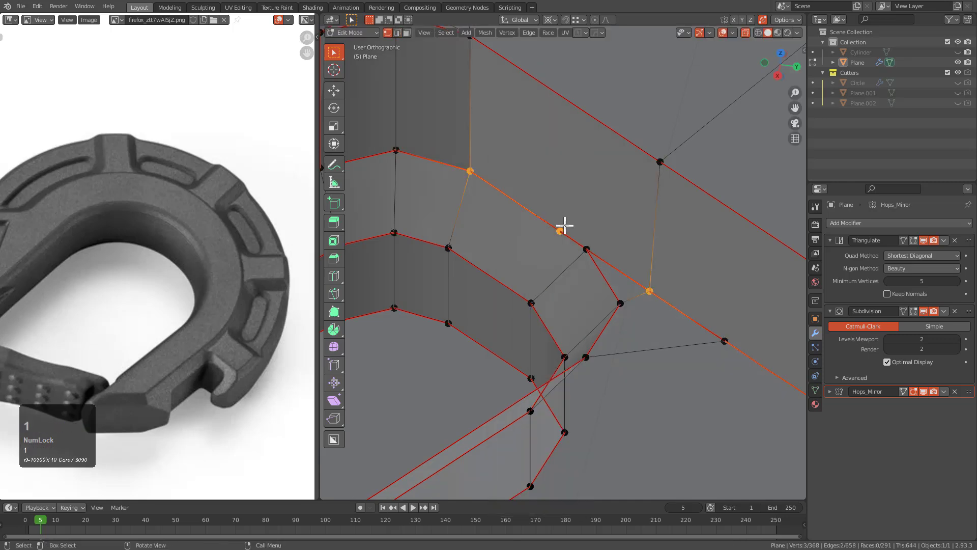
# Merge the new edge midpoint into the adjacent pocket corner vertex
pyautogui.click(560, 218)
pyautogui.press('g')
pyautogui.rightClick(567, 194)
pyautogui.press('m')
pyautogui.click(585, 241)
pyautogui.press('g')
pyautogui.rightClick(606, 231)
# Recheck the non-manifold geometry and subdivide the remaining open seam edge between the wall strip and the rib's outer corner
pyautogui.scroll(-2, 609, 232)
pyautogui.scroll(-2, 609, 232)
pyautogui.keyDown('shift'); pyautogui.moveTo(626, 244); pyautogui.dragTo(589, 258, button='middle'); pyautogui.keyUp('shift')
pyautogui.hotkey('alt', 'z')
pyautogui.hotkey('shift', '`')
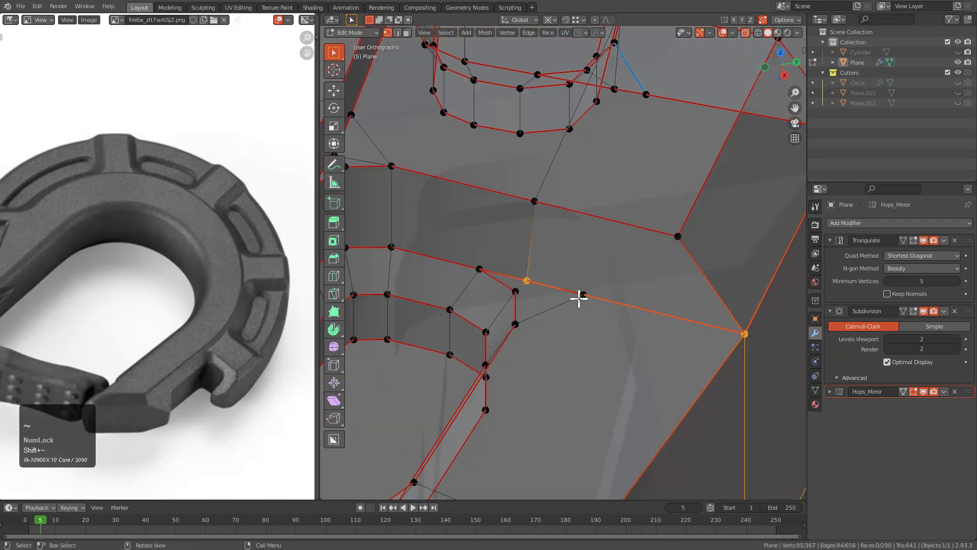
pyautogui.click(636, 300)
pyautogui.press('g')
pyautogui.rightClick(640, 288)
pyautogui.rightClick(639, 294)
pyautogui.press('Escape')
pyautogui.press('g')
pyautogui.rightClick(634, 292)
pyautogui.rightClick(626, 285)
pyautogui.click(619, 247)
pyautogui.click(628, 298)
# Merge the subdivided seam edge's midpoint into the neighbouring rib vertex on the same line
pyautogui.press('g')
pyautogui.rightClick(624, 290)
pyautogui.press('g')
pyautogui.rightClick(631, 291)
pyautogui.press('g')
pyautogui.rightClick(608, 290)
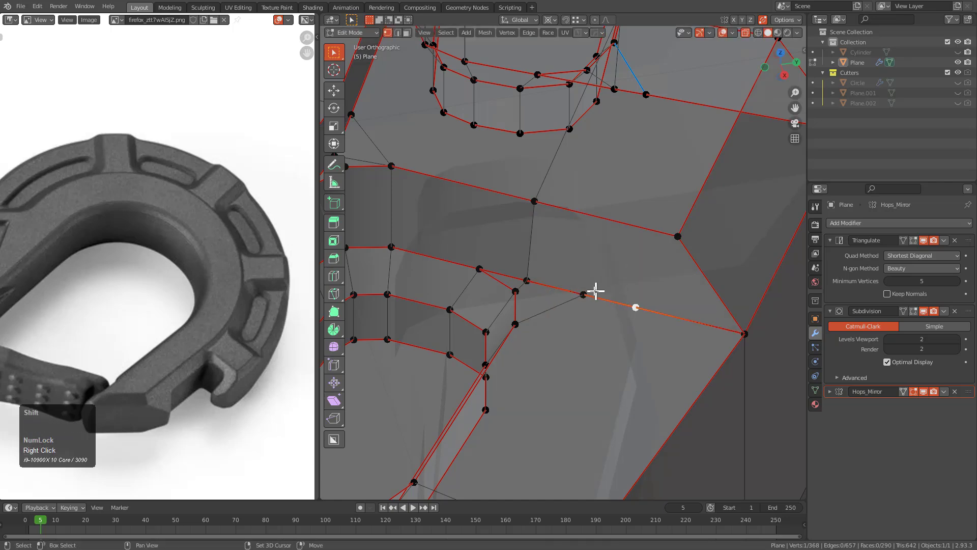
pyautogui.press('m')
pyautogui.click(597, 289)
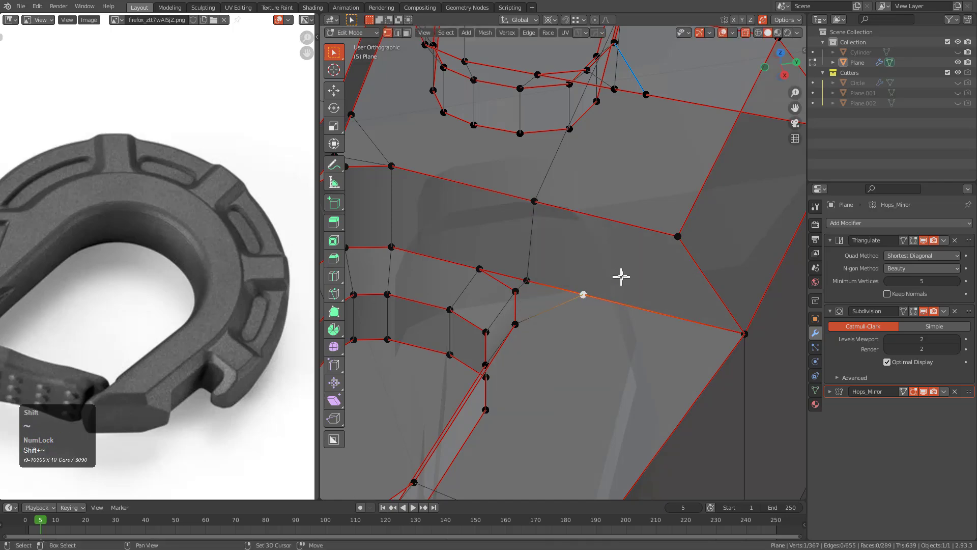
# Inspect the welded ribs and pockets around the arc from the outer side of the body
pyautogui.hotkey('shift', '`')
pyautogui.hotkey('shift', '`')
pyautogui.scroll(-4, 610, 285)
pyautogui.moveTo(582, 295); pyautogui.dragTo(545, 221, button='middle')
pyautogui.click(546, 221)
pyautogui.rightClick(545, 247)
pyautogui.keyDown('shift'); pyautogui.scroll(-4, 596, 298); pyautogui.keyUp('shift')
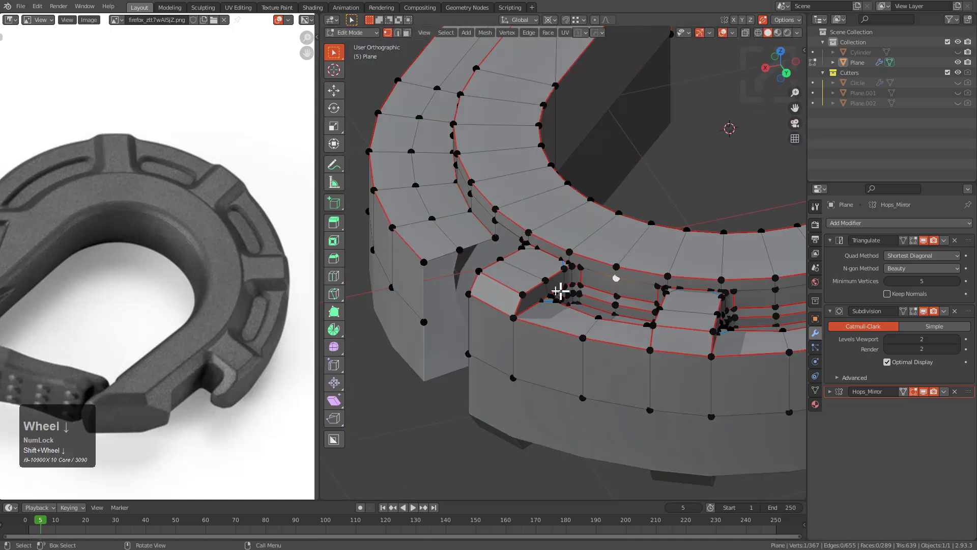
# Compare the hook's outer ring from above with the reference image, viewing it in both object and edit mode
pyautogui.scroll(-3, 596, 297)
pyautogui.moveTo(600, 301)
pyautogui.mouseDown(button='middle')
pyautogui.moveTo(630, 286)
pyautogui.moveTo(609, 293)
pyautogui.mouseUp(button='middle')
pyautogui.press('KP_7')
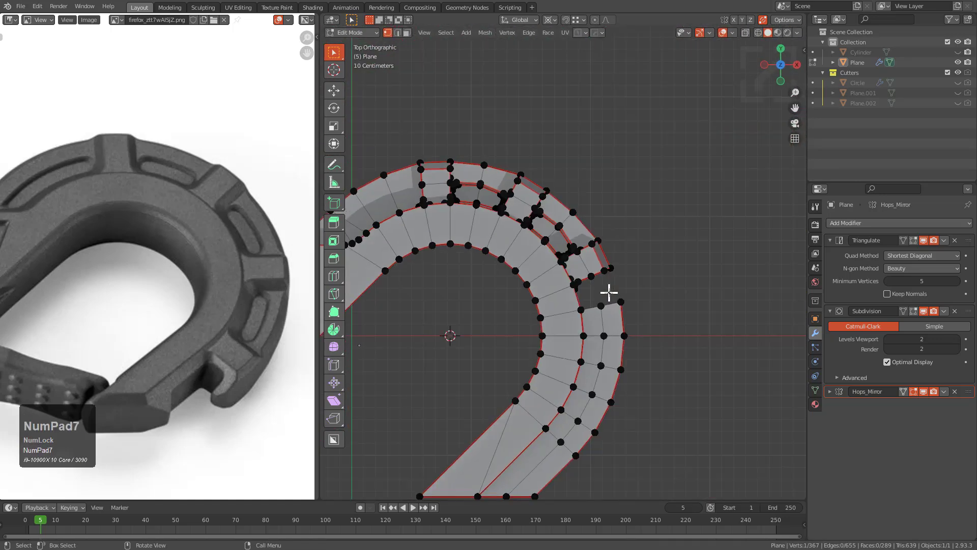
pyautogui.press('Tab')
pyautogui.scroll(-4, 541, 306)
pyautogui.keyDown('shift'); pyautogui.moveTo(632, 279); pyautogui.dragTo(585, 236, button='middle'); pyautogui.keyUp('shift')
pyautogui.scroll(3, 626, 279)
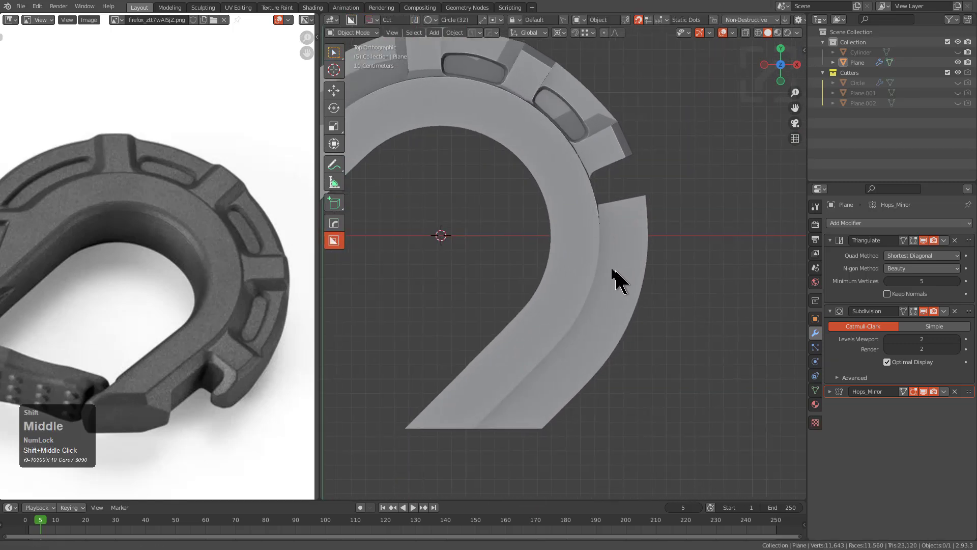
pyautogui.keyDown('shift'); pyautogui.moveTo(593, 300); pyautogui.dragTo(602, 303, button='middle'); pyautogui.keyUp('shift')
pyautogui.keyDown('shift'); pyautogui.moveTo(644, 272); pyautogui.dragTo(633, 305, button='middle'); pyautogui.keyUp('shift')
pyautogui.press('Tab')
pyautogui.keyDown('shift'); pyautogui.moveTo(475, 159); pyautogui.dragTo(522, 207, button='middle'); pyautogui.keyUp('shift')
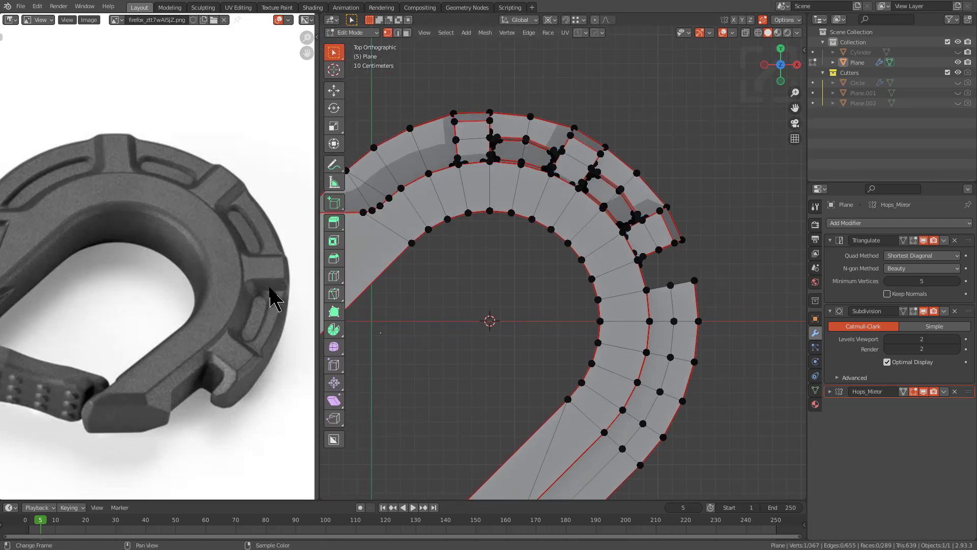
# Select the faces of the plain outer section beyond the gap in the ring and separate them into a new object
pyautogui.moveTo(333, 343); pyautogui.dragTo(564, 297, button='middle')
pyautogui.scroll(2, 558, 290)
pyautogui.press('3')
pyautogui.scroll(-3, 606, 275)
pyautogui.click(594, 262)
pyautogui.moveTo(543, 311); pyautogui.dragTo(673, 323)
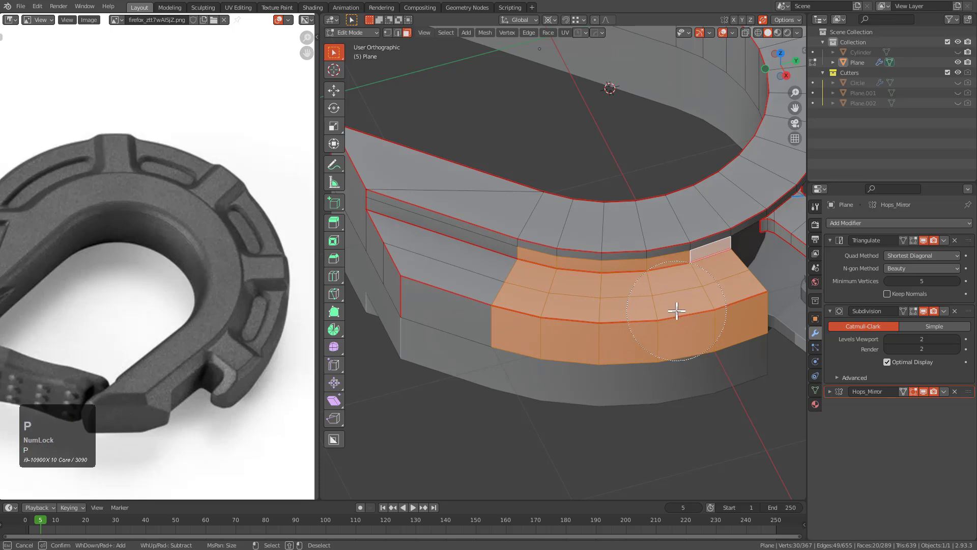
pyautogui.press('p')
pyautogui.click(676, 311)
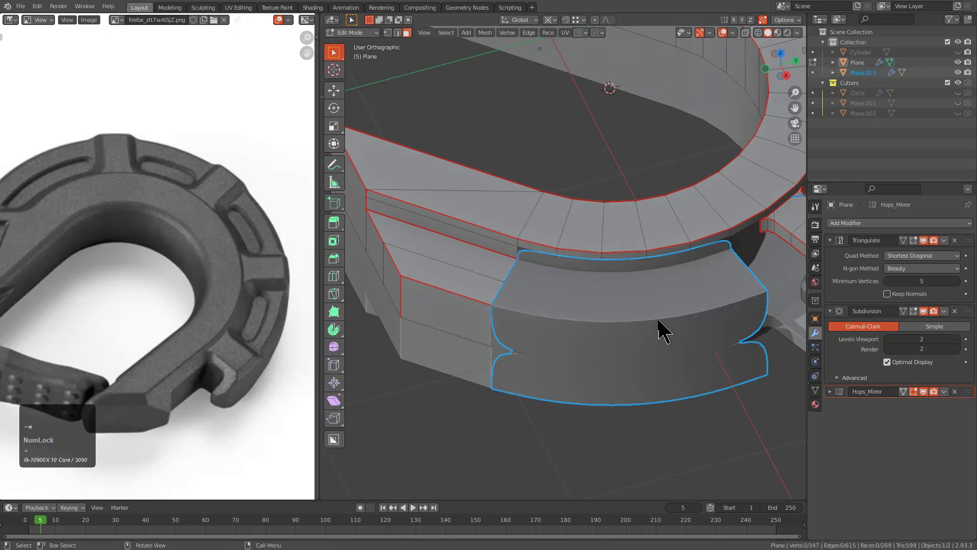
# Select the separated piece and move its Hops_Mirror modifier to the first place in the modifier stack
pyautogui.press('Tab')
pyautogui.click(654, 324)
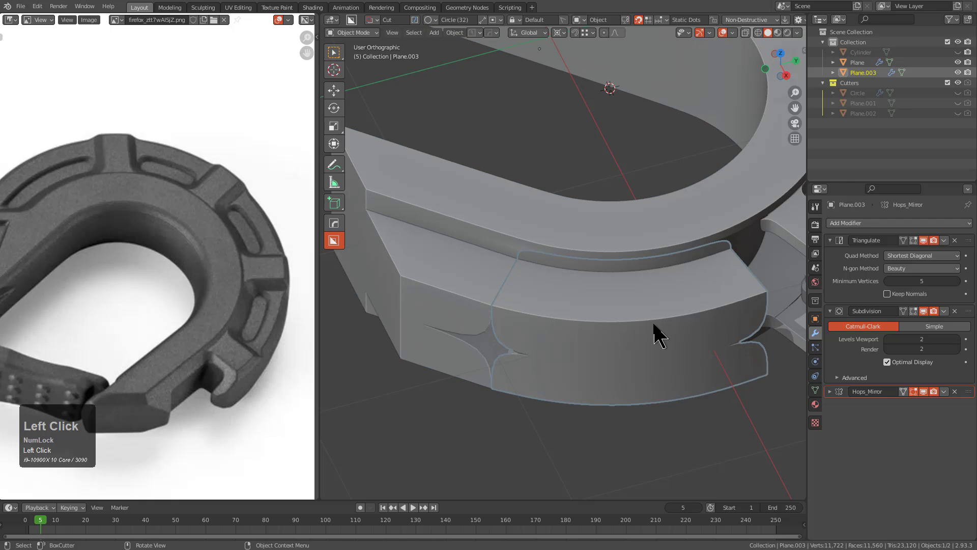
pyautogui.moveTo(969, 392); pyautogui.dragTo(969, 240)
pyautogui.moveTo(774, 288); pyautogui.dragTo(585, 343, button='middle')
pyautogui.keyDown('shift'); pyautogui.scroll(-3, 667, 344); pyautogui.keyUp('shift')
pyautogui.moveTo(664, 344); pyautogui.dragTo(611, 311, button='middle')
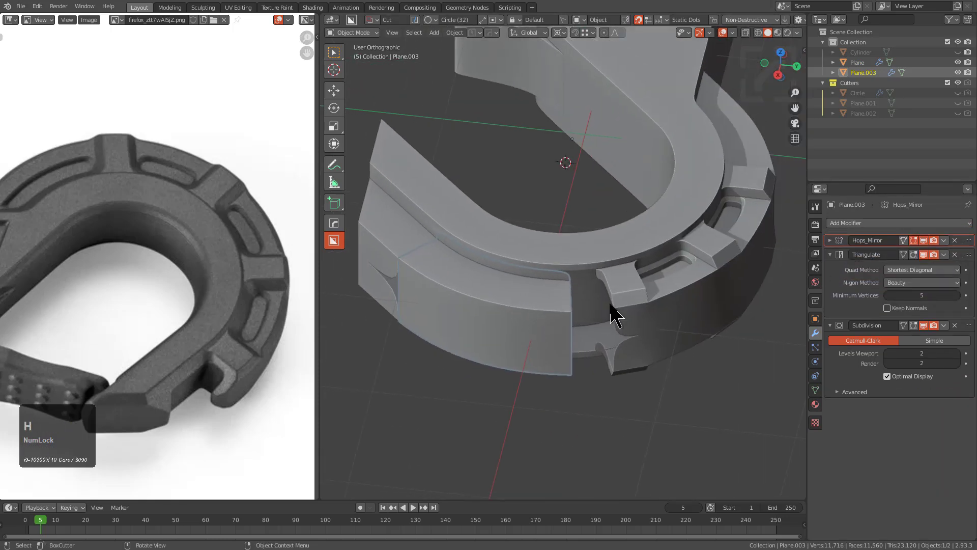
# Hide the separated piece and move the main body's Hops_Mirror modifier above Triangulate and Subdivision
pyautogui.click(646, 318)
pyautogui.moveTo(969, 391); pyautogui.dragTo(969, 240)
# Select the outer ring section with the ribs and recesses through the whole mesh using X-ray and vertex selection
pyautogui.scroll(-4, 650, 292)
pyautogui.press('KP_7')
pyautogui.press('KP_4')
pyautogui.scroll(-3, 570, 258)
pyautogui.keyDown('shift'); pyautogui.moveTo(548, 246); pyautogui.dragTo(649, 261, button='middle'); pyautogui.keyUp('shift')
pyautogui.press('Tab')
pyautogui.scroll(3, 649, 262)
pyautogui.hotkey('alt', 'z')
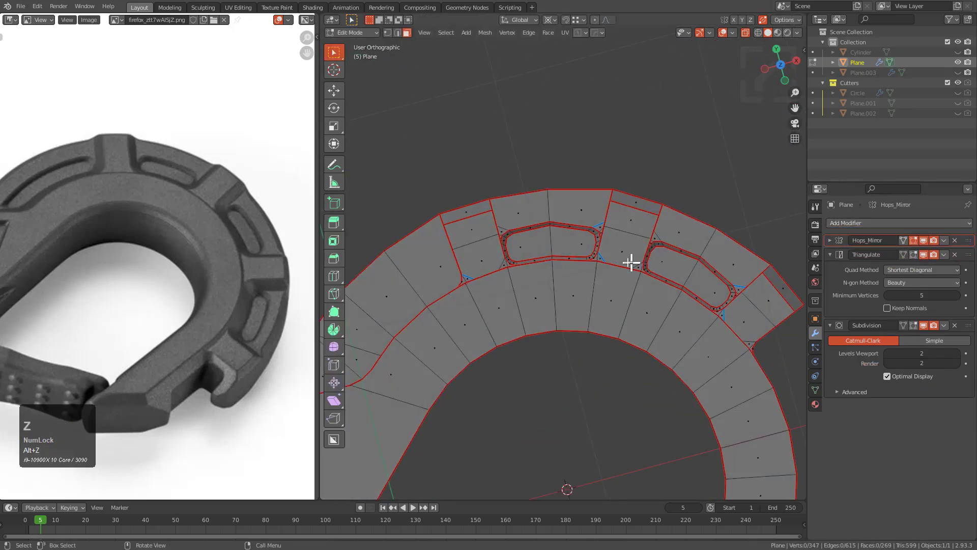
pyautogui.press('1')
pyautogui.scroll(2, 636, 257)
pyautogui.scroll(-3, 561, 249)
pyautogui.keyDown('shift'); pyautogui.moveTo(551, 252); pyautogui.dragTo(528, 241, button='middle'); pyautogui.keyUp('shift')
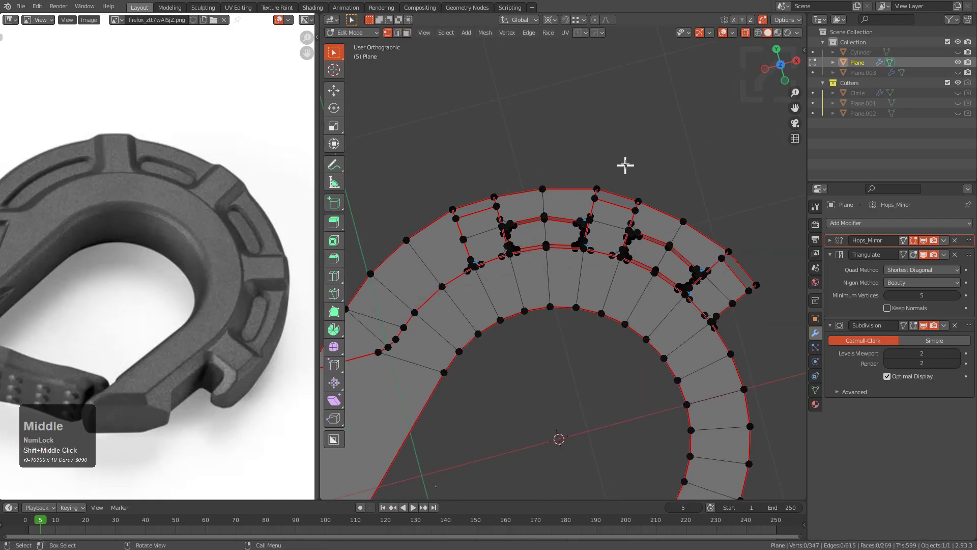
pyautogui.moveTo(438, 222)
pyautogui.mouseDown()
pyautogui.moveTo(465, 283)
pyautogui.moveTo(670, 269)
pyautogui.moveTo(704, 323)
pyautogui.moveTo(760, 289)
pyautogui.moveTo(767, 211)
pyautogui.mouseUp()
pyautogui.hotkey('alt', 'z')
# Deselect the wall faces along the inner ring so only the ribbed outer section remains selected
pyautogui.scroll(1, 511, 238)
pyautogui.moveTo(682, 310)
pyautogui.mouseDown(button='middle')
pyautogui.moveTo(511, 238)
pyautogui.moveTo(508, 310)
pyautogui.mouseUp(button='middle')
pyautogui.scroll(3, 539, 313)
pyautogui.press('3')
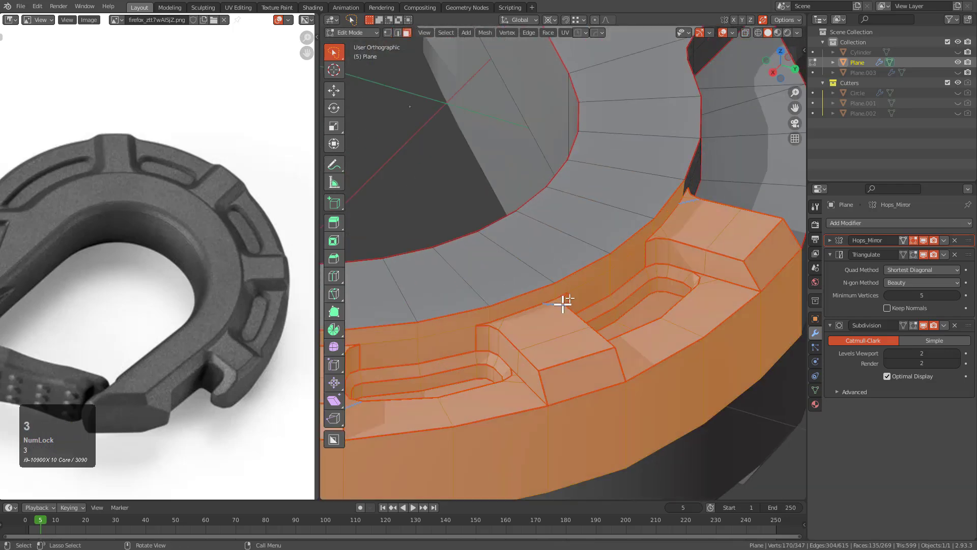
pyautogui.keyDown('shift'); pyautogui.click(668, 207); pyautogui.keyUp('shift')
pyautogui.keyDown('shift'); pyautogui.moveTo(641, 248); pyautogui.dragTo(699, 215, button='middle'); pyautogui.keyUp('shift')
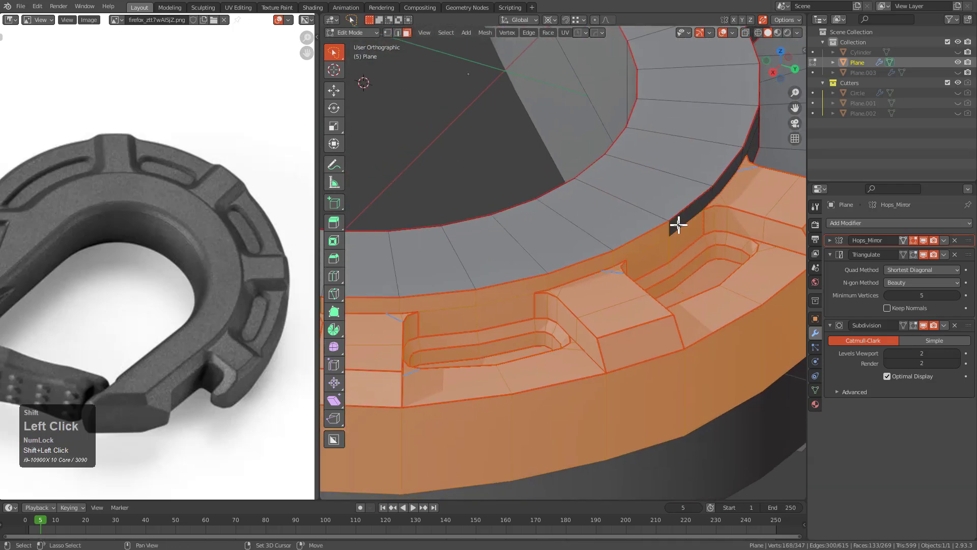
pyautogui.keyDown('shift'); pyautogui.click(662, 233); pyautogui.keyUp('shift')
pyautogui.keyDown('shift'); pyautogui.moveTo(559, 265); pyautogui.dragTo(682, 220, button='middle'); pyautogui.keyUp('shift')
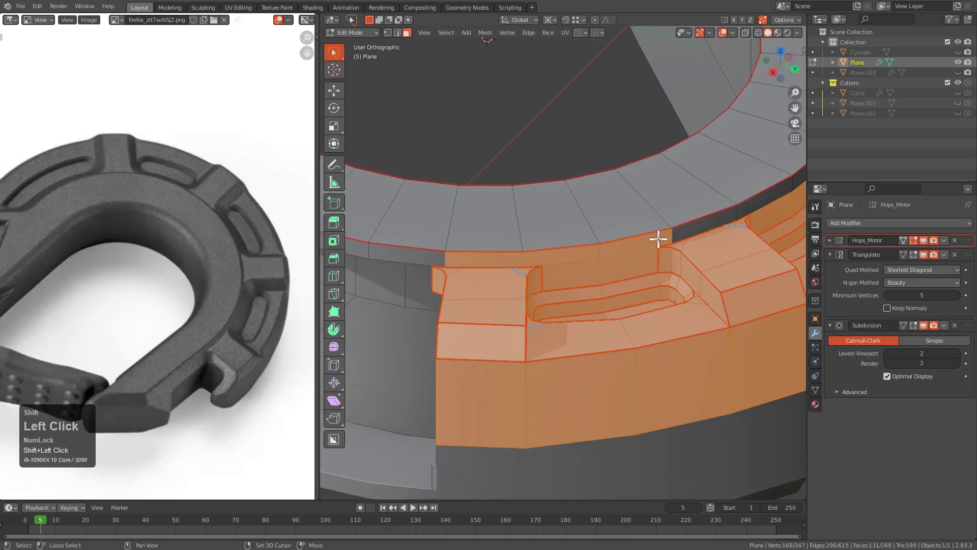
pyautogui.keyDown('shift'); pyautogui.click(513, 256); pyautogui.keyUp('shift')
pyautogui.moveTo(513, 256); pyautogui.dragTo(604, 247, button='middle')
pyautogui.scroll(-2, 594, 257)
pyautogui.press('KP_4')
pyautogui.press('KP_7')
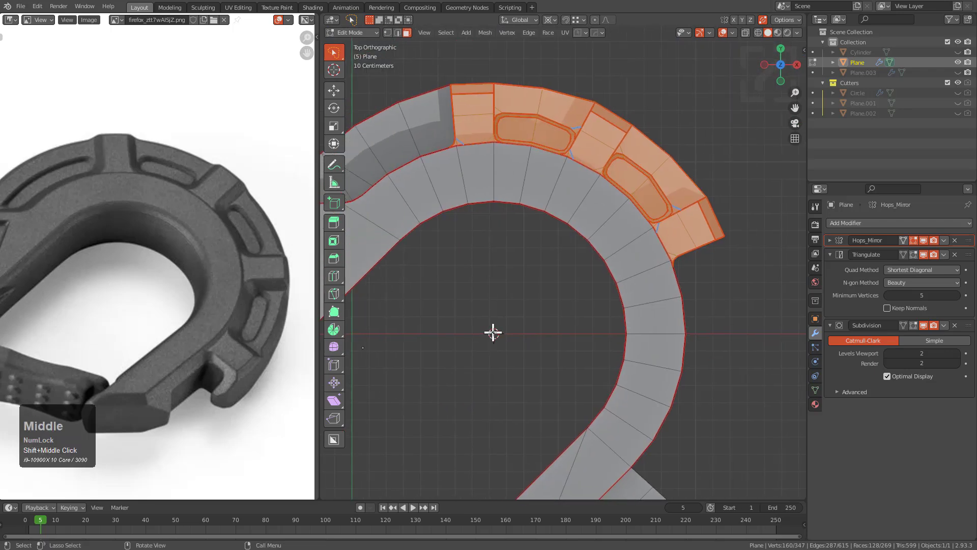
# Duplicate the ribbed section in place and rotate the copy clockwise around the 3D cursor until its first rib overlaps the original's last rib
pyautogui.hotkey('shift', 'd')
pyautogui.rightClick(588, 257)
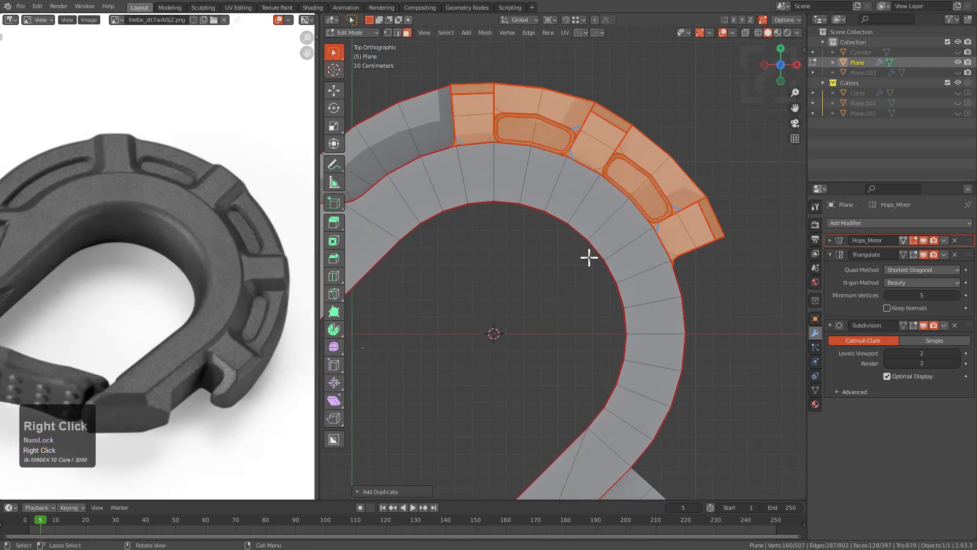
pyautogui.press('r')
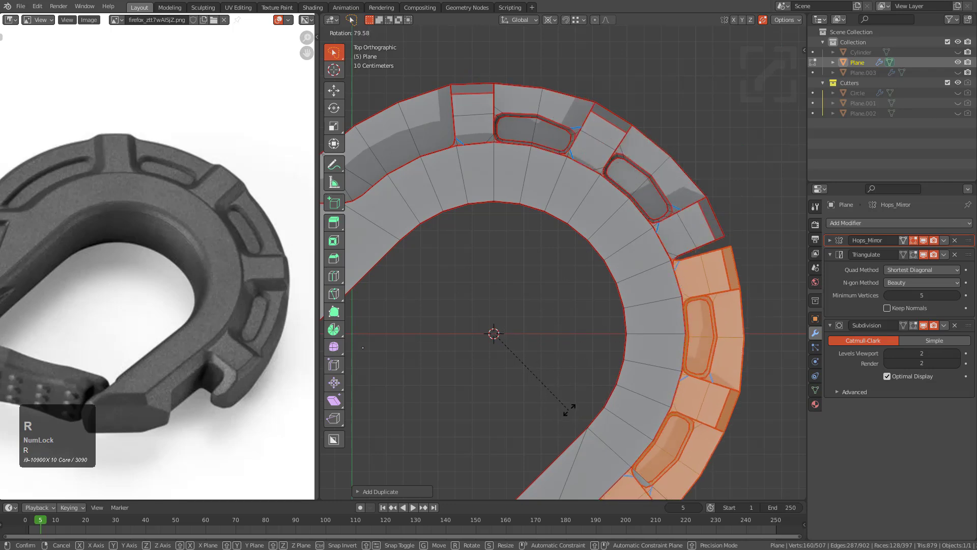
pyautogui.click(586, 385)
# Fine-rotate the copied section by about -0.18° so its rib edge lines up with the original rib
pyautogui.scroll(8, 620, 321)
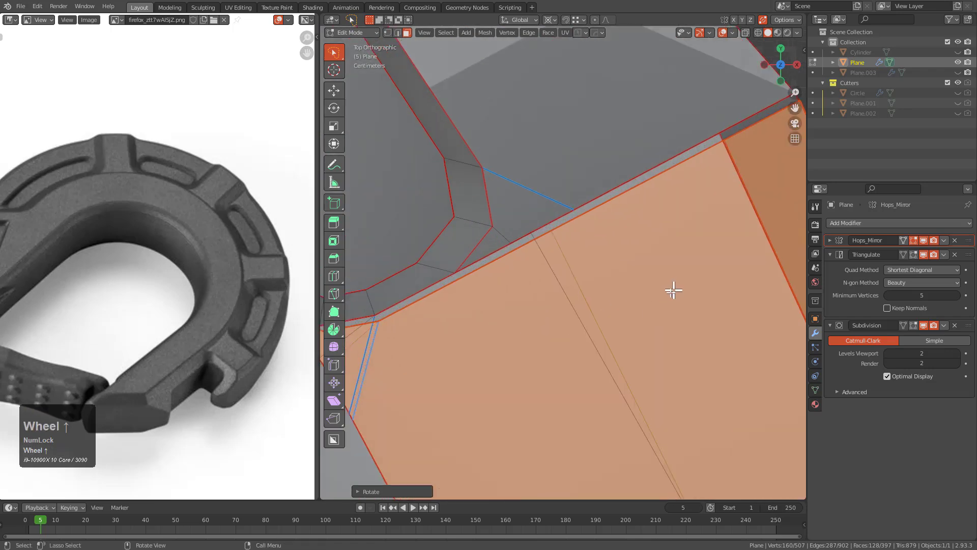
pyautogui.scroll(2, 674, 288)
pyautogui.press('r')
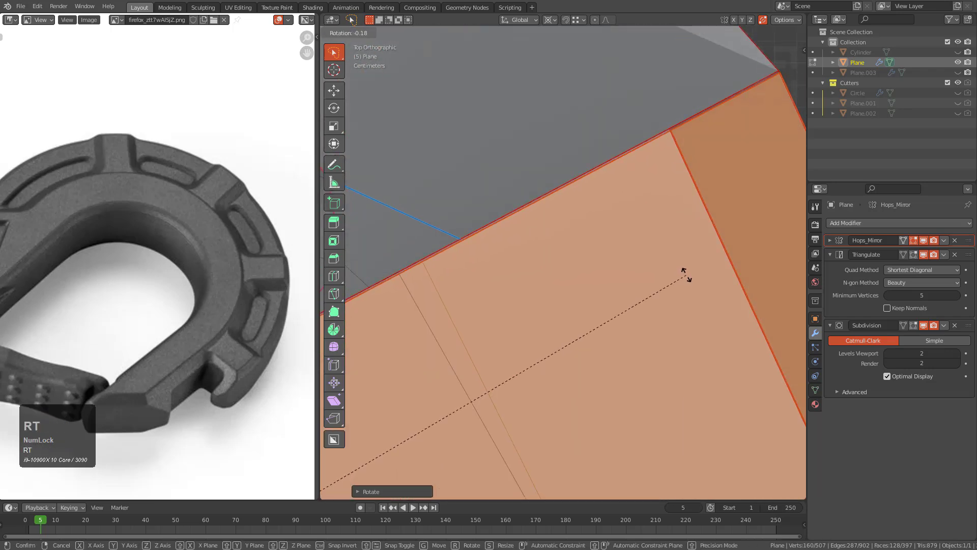
pyautogui.click(687, 272)
pyautogui.scroll(-2, 648, 277)
pyautogui.scroll(4, 676, 285)
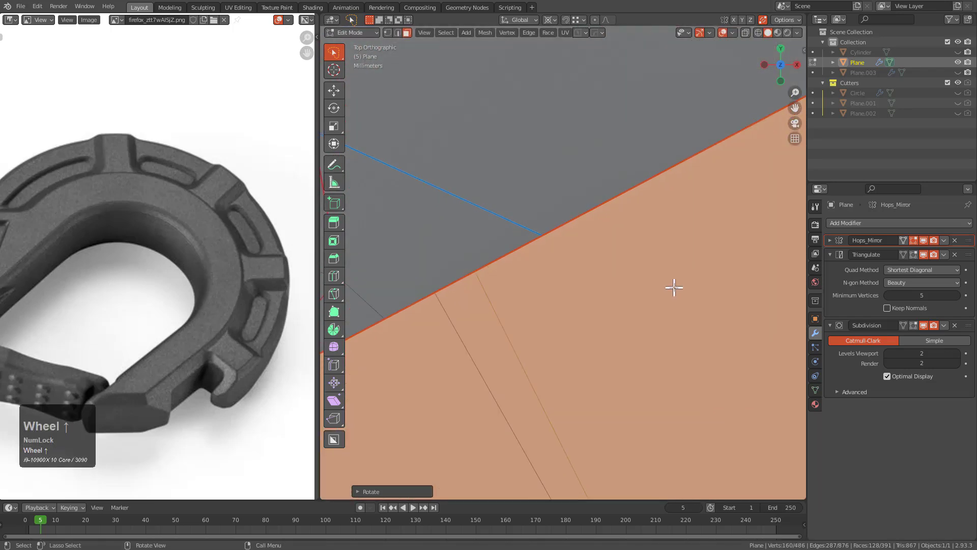
pyautogui.press('r')
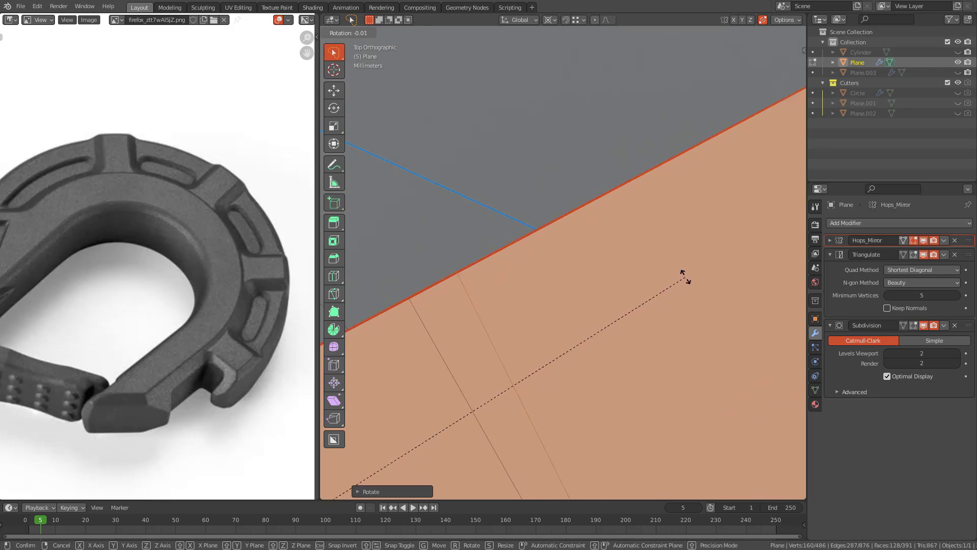
pyautogui.rightClick(688, 277)
pyautogui.scroll(-8, 611, 275)
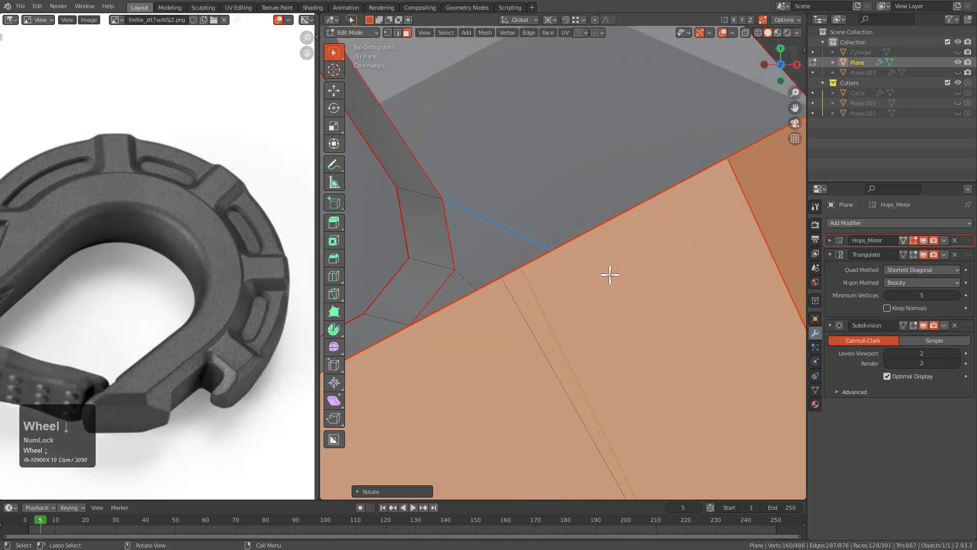
# Merge all vertices of the mesh by distance, raising the merge distance to about 0.0051 m
pyautogui.press('a')
pyautogui.press('1')
pyautogui.rightClick(599, 267)
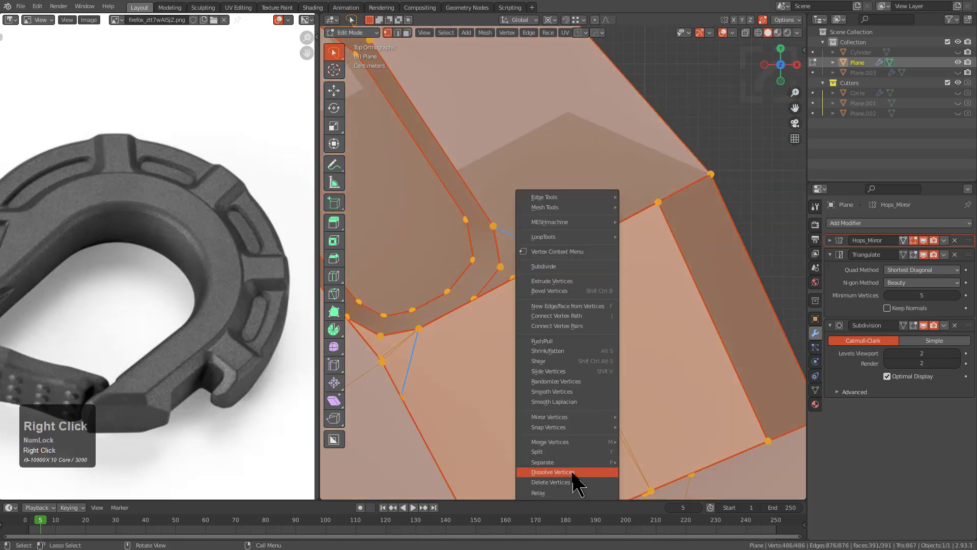
pyautogui.moveTo(593, 442)
pyautogui.click(640, 473)
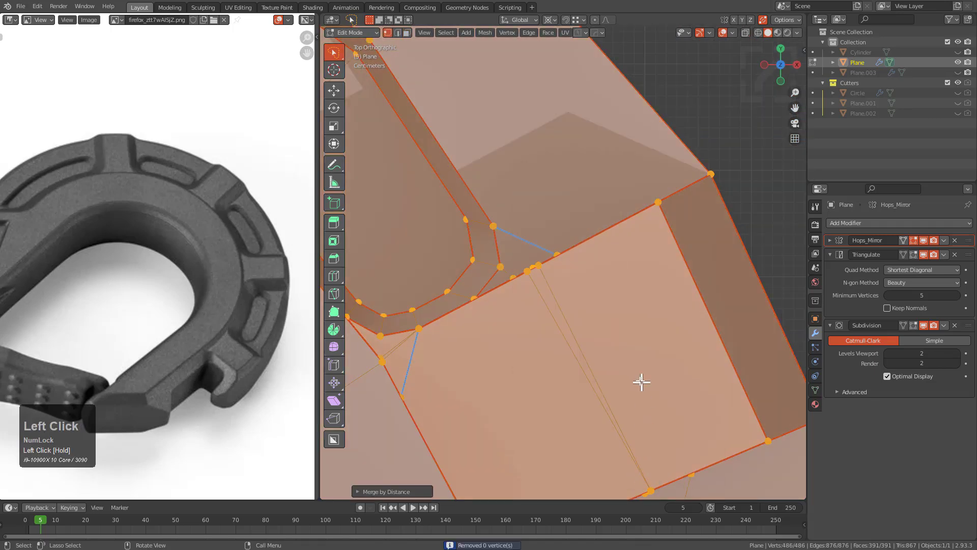
pyautogui.press('F9')
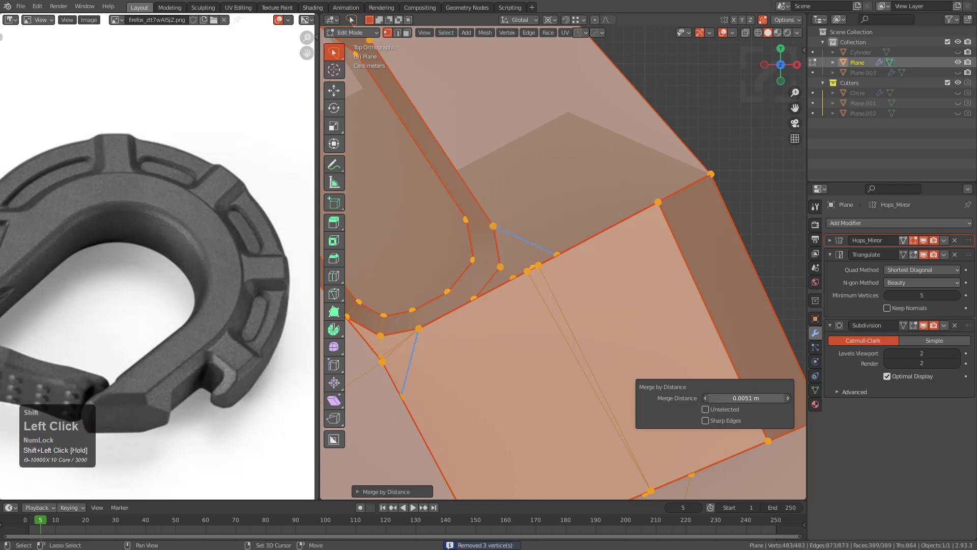
# Examine the joined rib between the original and copied sections from several angles, with X-ray on and off
pyautogui.moveTo(589, 283); pyautogui.dragTo(540, 279, button='middle')
pyautogui.scroll(-6, 539, 279)
pyautogui.moveTo(635, 294); pyautogui.dragTo(548, 288, button='middle')
pyautogui.hotkey('alt', 'z')
pyautogui.scroll(-1, 506, 292)
pyautogui.scroll(7, 548, 289)
pyautogui.moveTo(485, 292); pyautogui.dragTo(477, 291, button='middle')
pyautogui.hotkey('alt', 'z')
pyautogui.keyDown('shift'); pyautogui.moveTo(448, 333); pyautogui.dragTo(511, 300, button='middle'); pyautogui.keyUp('shift')
pyautogui.scroll(1, 511, 299)
# Test-move vertices along the joined rib, cancelling each move, to find duplicates that are not merged
pyautogui.click(445, 300)
pyautogui.press('g')
pyautogui.rightClick(442, 280)
pyautogui.click(581, 221)
pyautogui.click(593, 234)
pyautogui.scroll(4, 596, 255)
pyautogui.click(683, 196)
pyautogui.press('g')
pyautogui.rightClick(665, 161)
pyautogui.keyDown('shift'); pyautogui.moveTo(682, 203); pyautogui.dragTo(561, 273, button='middle'); pyautogui.keyUp('shift')
pyautogui.press('g')
pyautogui.rightClick(617, 290)
pyautogui.click(649, 220)
pyautogui.press('g')
pyautogui.rightClick(653, 201)
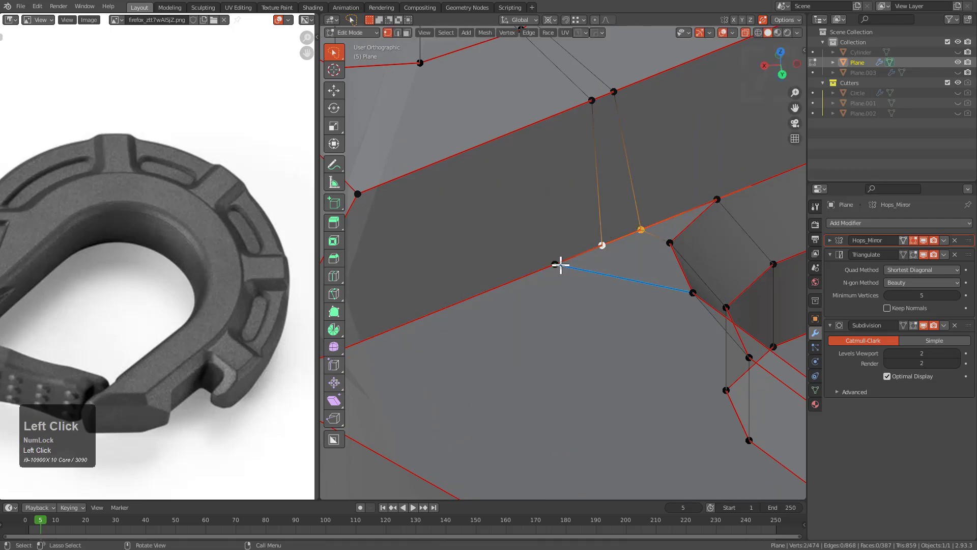
# Merge the three close vertices on the rib's lower edge beside the recess corner into one
pyautogui.press('g')
pyautogui.rightClick(610, 242)
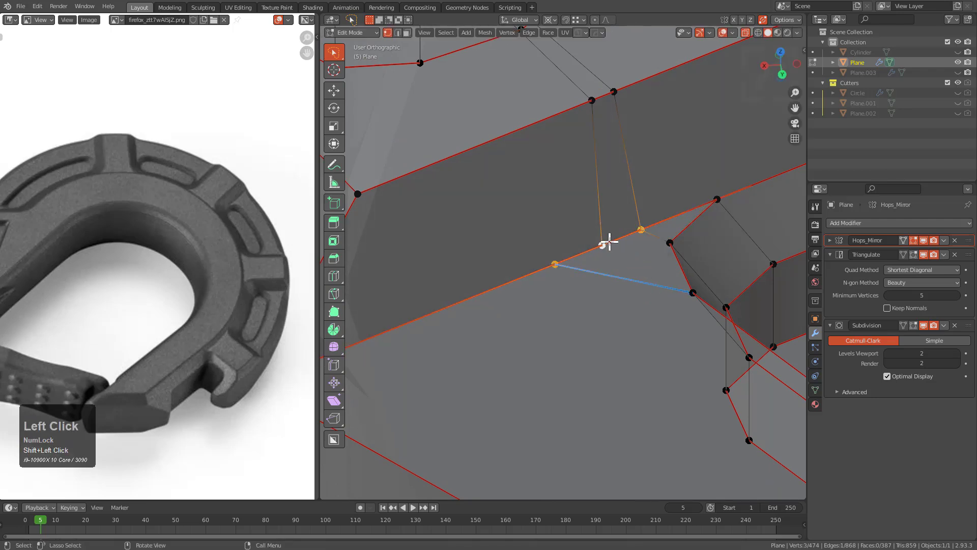
pyautogui.click(610, 241)
pyautogui.keyDown('alt'); pyautogui.scroll(-1, 608, 243); pyautogui.keyUp('alt')
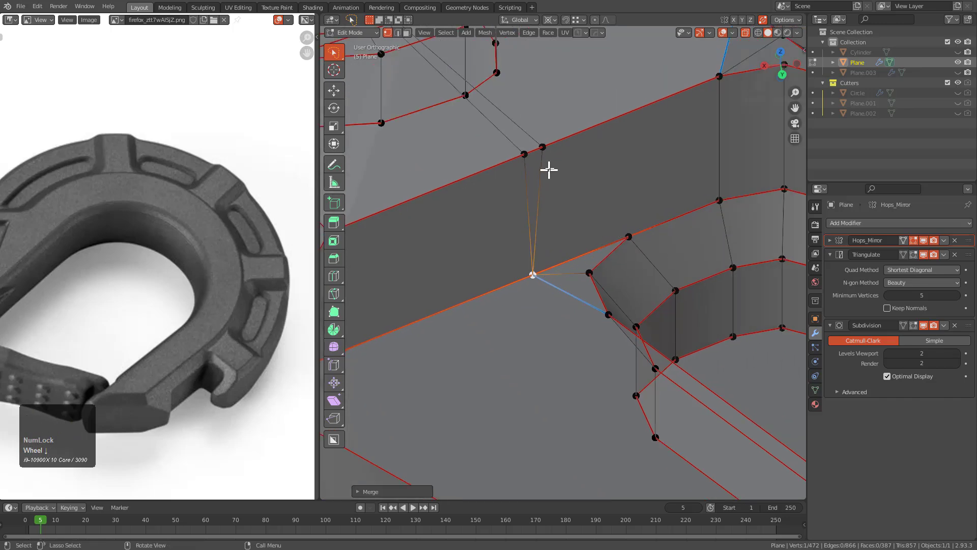
# Slide the stray vertex along the rib's upper edge away from its neighbour and merge the two vertices At Last
pyautogui.scroll(-1, 593, 264)
pyautogui.hotkey('alt', 'z')
pyautogui.keyDown('shift'); pyautogui.moveTo(536, 161); pyautogui.dragTo(616, 262, button='middle'); pyautogui.keyUp('shift')
pyautogui.scroll(-3, 585, 257)
pyautogui.hotkey('alt', 'z')
pyautogui.hotkey('alt', 'z')
pyautogui.scroll(1, 615, 262)
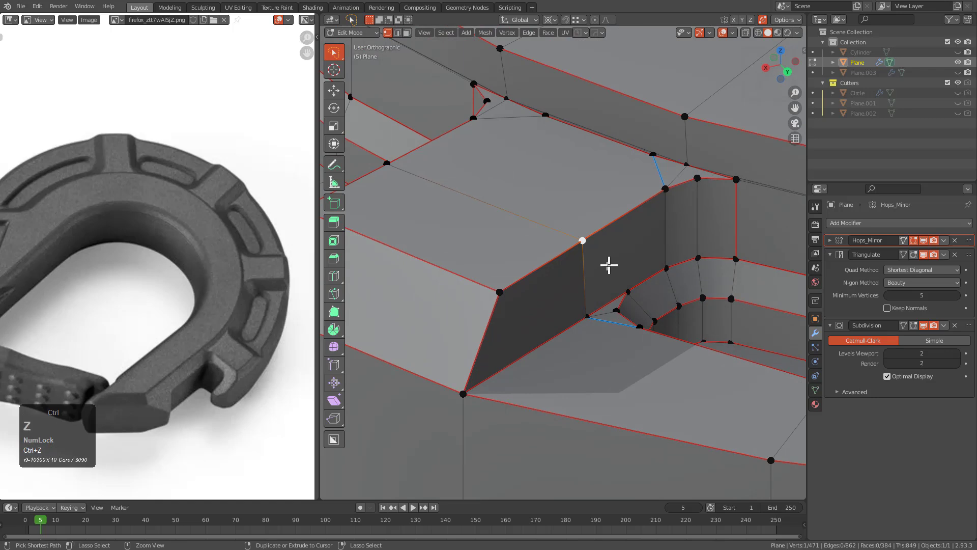
pyautogui.scroll(2, 615, 261)
pyautogui.click(620, 226)
pyautogui.press('g')
pyautogui.press('g')
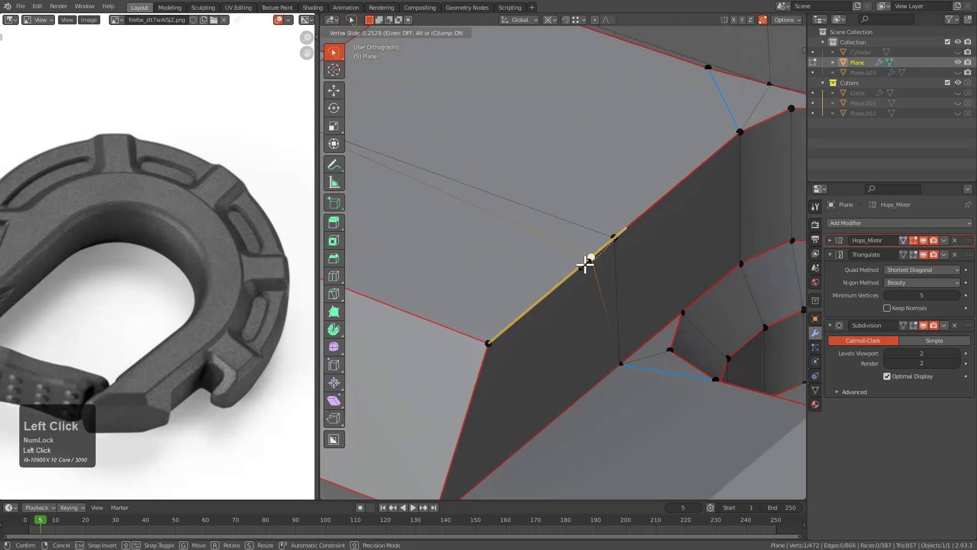
pyautogui.click(655, 210)
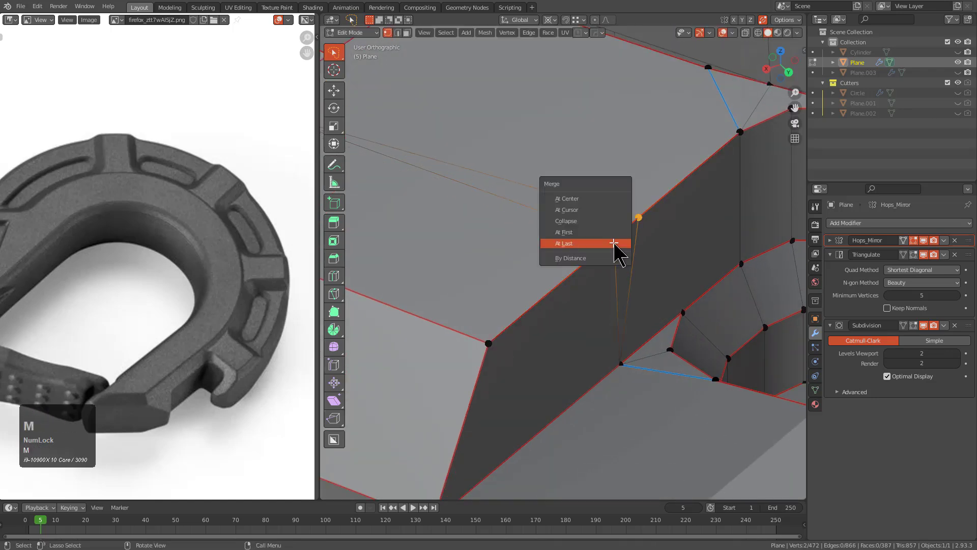
pyautogui.press('m')
pyautogui.click(615, 243)
# Select the mesh's non-manifold vertices in X-ray to locate open seams around the joined rib
pyautogui.hotkey('alt', 'z')
pyautogui.scroll(-2, 615, 243)
pyautogui.press('a')
pyautogui.hotkey('shift', '`')
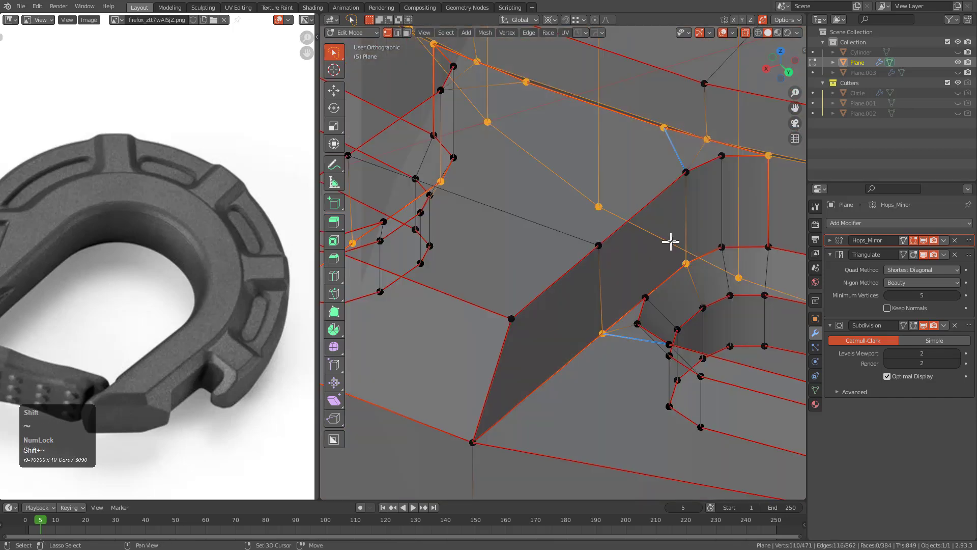
pyautogui.keyDown('shift'); pyautogui.moveTo(671, 242); pyautogui.dragTo(567, 273, button='middle'); pyautogui.keyUp('shift')
pyautogui.hotkey('alt', 'z')
pyautogui.keyDown('shift'); pyautogui.moveTo(516, 347); pyautogui.dragTo(550, 275, button='middle'); pyautogui.keyUp('shift')
# Subdivide the open edge at the rib's lower recess corner and merge its midpoint vertex into the adjacent corner vertex
pyautogui.scroll(2, 550, 275)
pyautogui.click(517, 285)
pyautogui.press('g')
pyautogui.rightClick(527, 263)
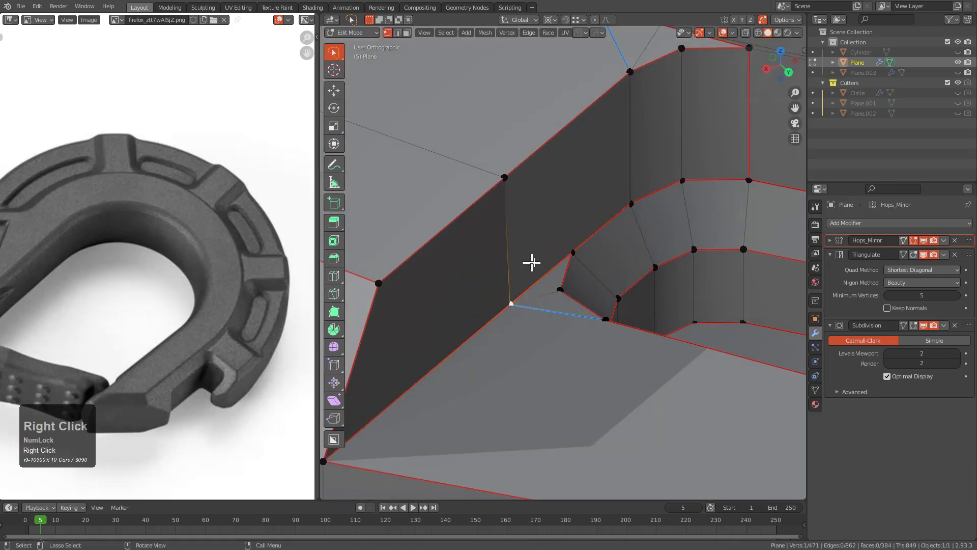
pyautogui.scroll(4, 526, 263)
pyautogui.press('g')
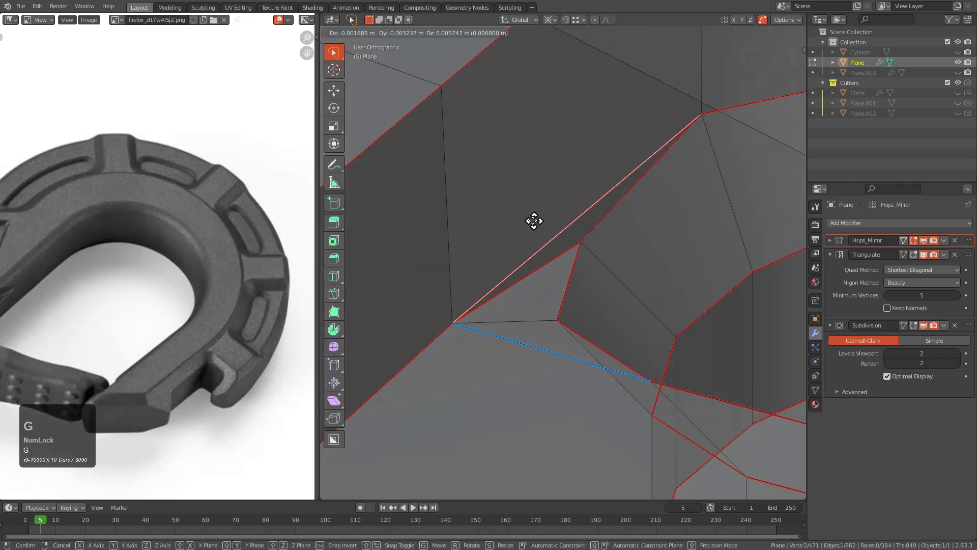
pyautogui.rightClick(537, 231)
pyautogui.rightClick(511, 240)
pyautogui.click(496, 252)
pyautogui.press('1')
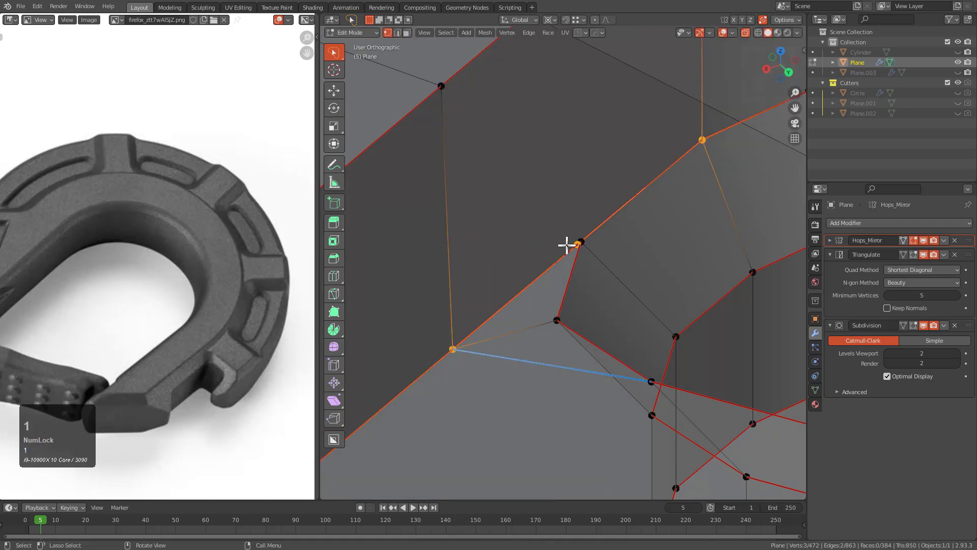
pyautogui.keyDown('shift'); pyautogui.click(580, 244); pyautogui.keyUp('shift')
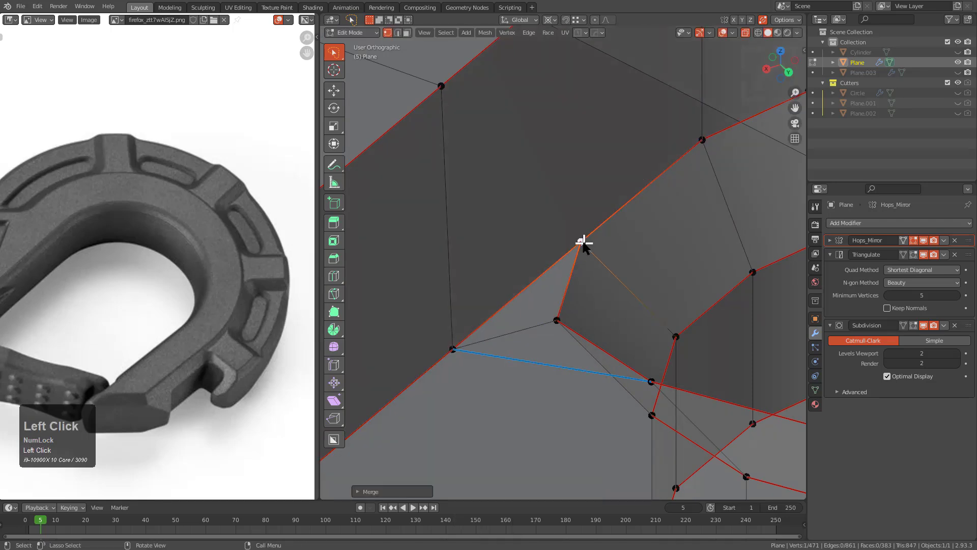
pyautogui.click(584, 242)
# Reselect the non-manifold vertices and zoom in on the open seam where the rib's upper recess corner meets the inner ring wall
pyautogui.scroll(-3, 636, 218)
pyautogui.keyDown('shift'); pyautogui.moveTo(637, 218); pyautogui.dragTo(537, 274, button='middle'); pyautogui.keyUp('shift')
pyautogui.press('a')
pyautogui.hotkey('ctrl', 'alt', 'shift', 'm')
pyautogui.scroll(-3, 591, 250)
pyautogui.keyDown('shift'); pyautogui.moveTo(586, 236); pyautogui.dragTo(586, 275, button='middle'); pyautogui.keyUp('shift')
pyautogui.hotkey('alt', 'z')
pyautogui.scroll(-2, 565, 297)
pyautogui.keyDown('shift'); pyautogui.moveTo(540, 285); pyautogui.dragTo(604, 287, button='middle'); pyautogui.keyUp('shift')
pyautogui.scroll(3, 614, 271)
pyautogui.click(568, 258)
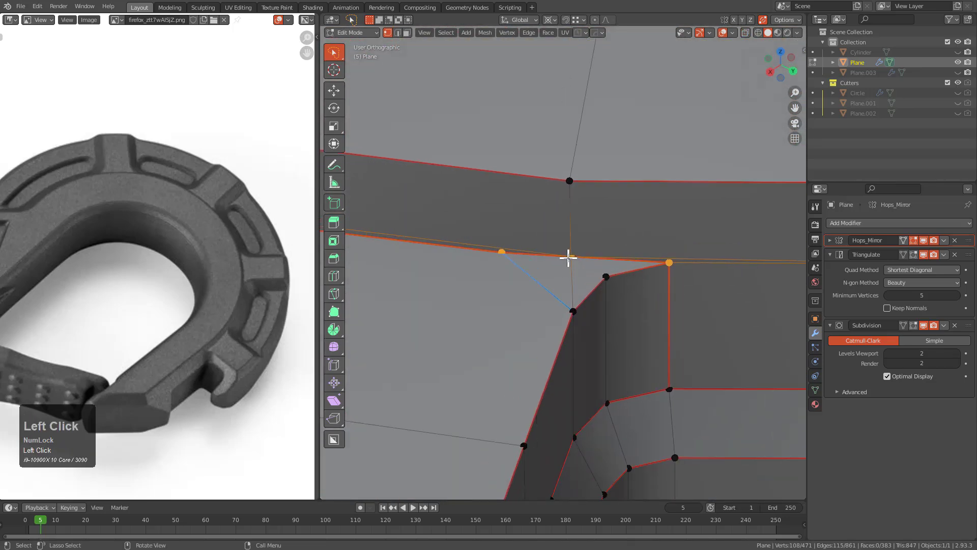
# Merge the creased edge's stray upper vertex into the neighbouring vertex on the inner ring wall's lower edge
pyautogui.moveTo(568, 257); pyautogui.dragTo(599, 269, button='middle')
pyautogui.press('g')
pyautogui.rightClick(543, 303)
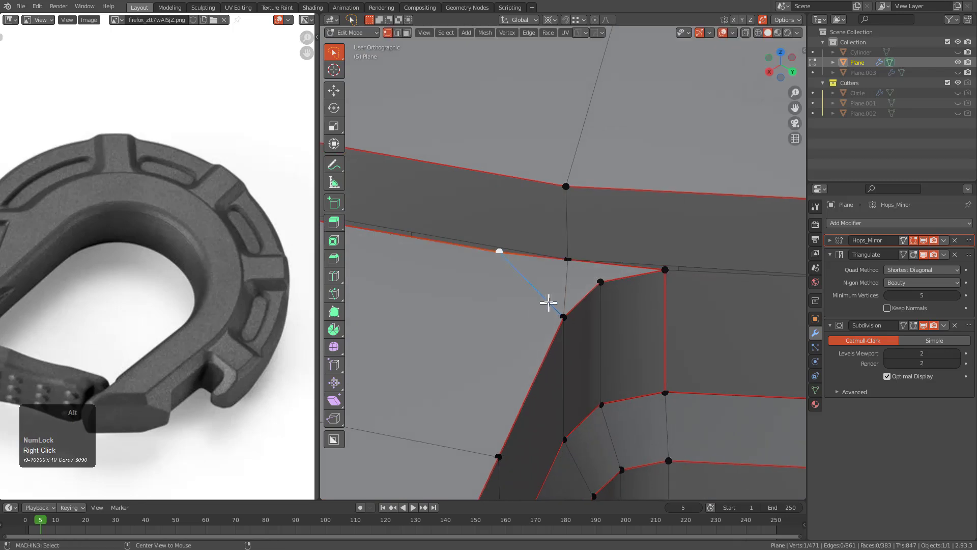
pyautogui.hotkey('alt', 'z')
pyautogui.press('g')
pyautogui.rightClick(500, 254)
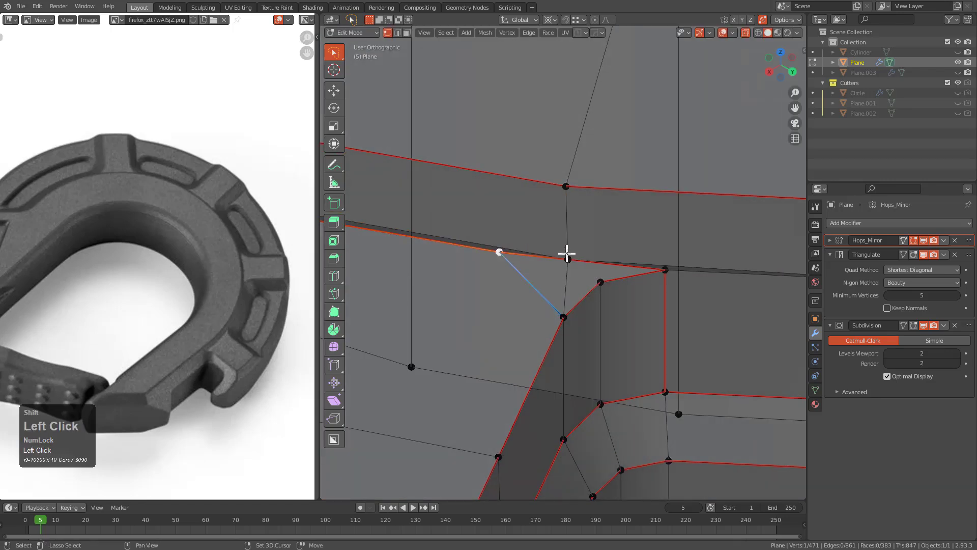
# Subdivide the open edge running from the rib's upper recess corner and merge its midpoint vertex into that corner vertex
pyautogui.moveTo(656, 273); pyautogui.dragTo(622, 266, button='middle')
pyautogui.scroll(-4, 583, 260)
pyautogui.scroll(3, 598, 295)
pyautogui.scroll(3, 651, 246)
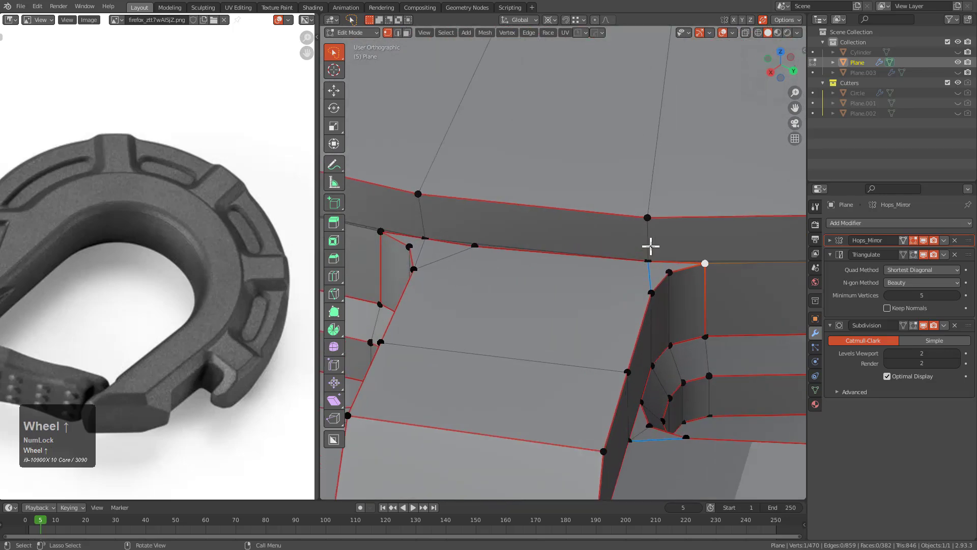
pyautogui.scroll(-3, 651, 259)
pyautogui.moveTo(583, 258); pyautogui.dragTo(501, 261, button='middle')
pyautogui.keyDown('shift'); pyautogui.moveTo(501, 261); pyautogui.dragTo(601, 297, button='middle'); pyautogui.keyUp('shift')
pyautogui.scroll(4, 478, 275)
pyautogui.keyDown('shift'); pyautogui.moveTo(479, 275); pyautogui.dragTo(582, 293, button='middle'); pyautogui.keyUp('shift')
pyautogui.scroll(2, 650, 282)
pyautogui.click(650, 281)
pyautogui.press('g')
pyautogui.click(661, 291)
pyautogui.rightClick(591, 287)
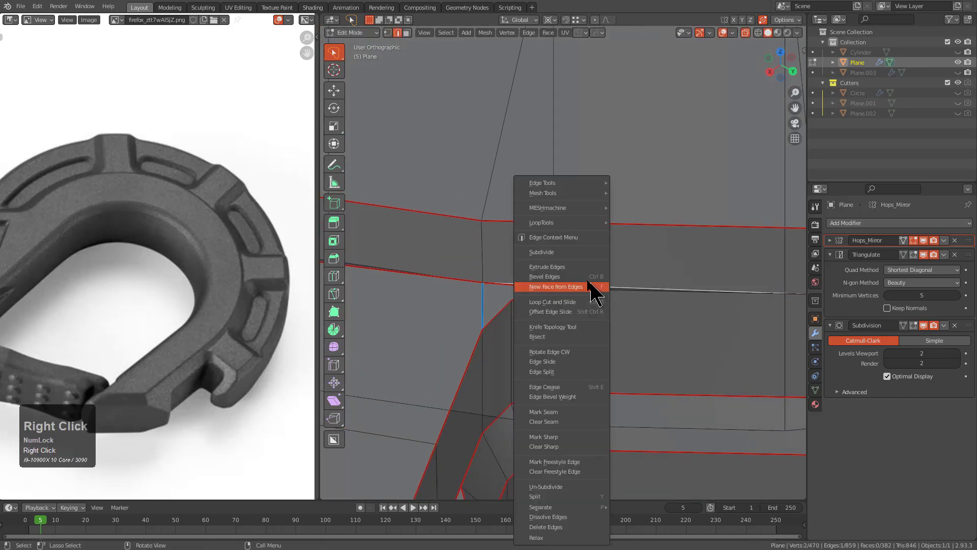
pyautogui.click(571, 252)
pyautogui.press('1')
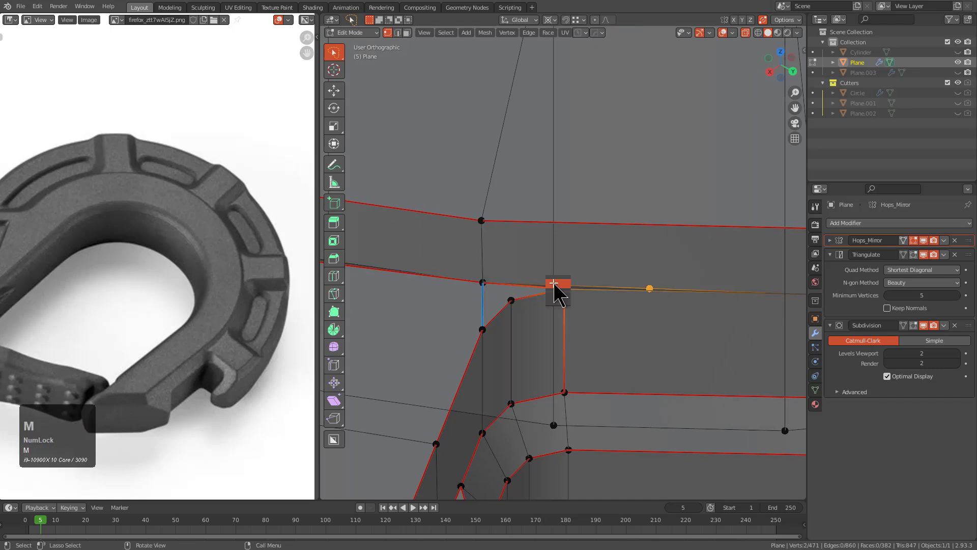
pyautogui.click(555, 283)
# Subdivide the open edge along the rib's upper edge and merge the midpoint into the adjacent rib vertex
pyautogui.moveTo(555, 284); pyautogui.dragTo(519, 270, button='middle')
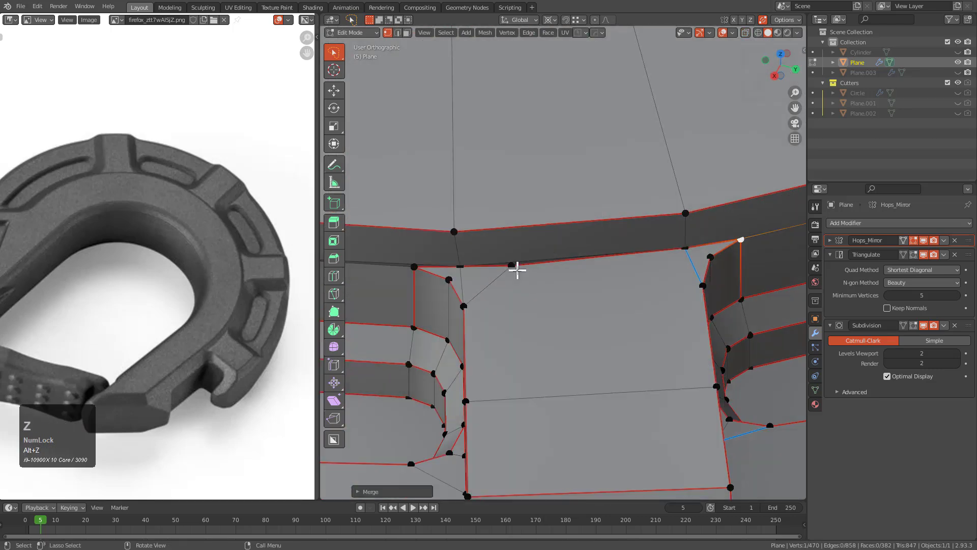
pyautogui.press('g')
pyautogui.rightClick(524, 266)
pyautogui.press('2')
pyautogui.click(526, 265)
pyautogui.rightClick(527, 260)
pyautogui.click(529, 259)
pyautogui.press('1')
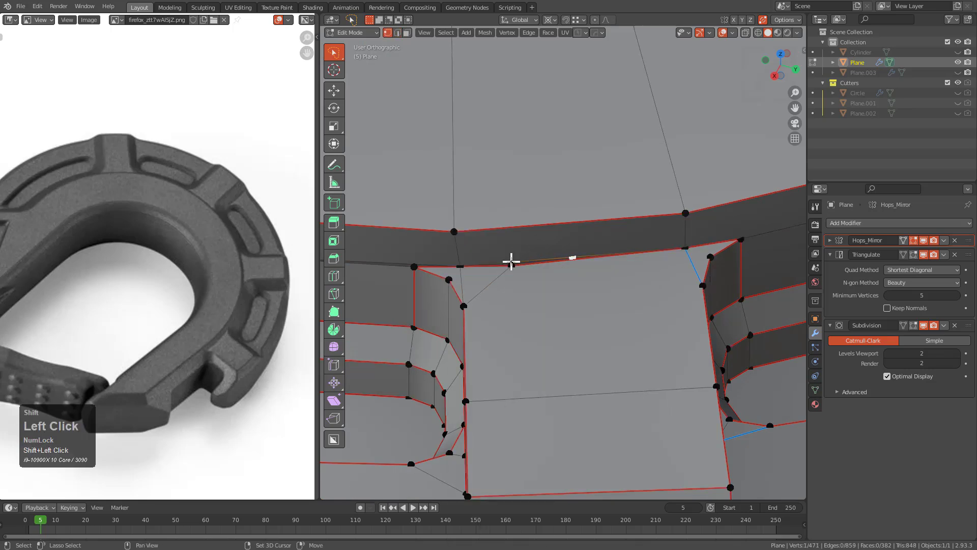
pyautogui.click(511, 262)
pyautogui.moveTo(511, 261)
pyautogui.mouseDown(button='middle')
pyautogui.moveTo(571, 285)
pyautogui.moveTo(528, 271)
pyautogui.mouseUp(button='middle')
# Subdivide the open wall edge of the recess on the rib's opposite side and merge the midpoint into its upper corner
pyautogui.press('2')
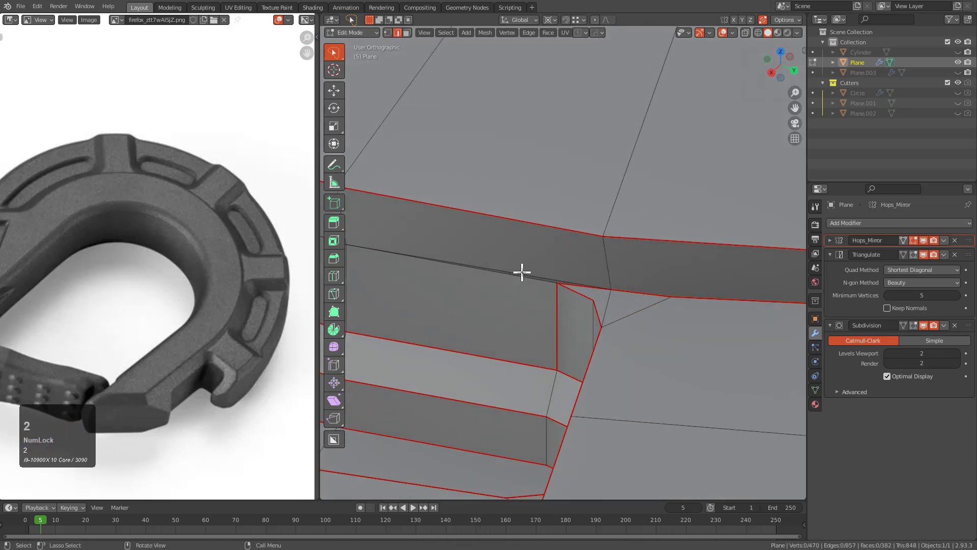
pyautogui.rightClick(522, 272)
pyautogui.click(517, 258)
pyautogui.press('1')
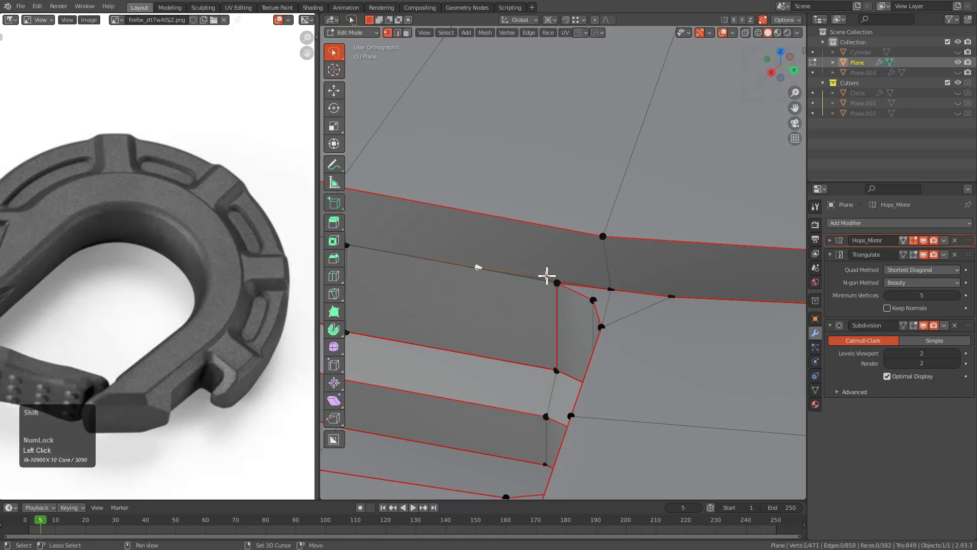
pyautogui.press('m')
pyautogui.click(547, 277)
# Select the non-manifold vertices and examine the ribs' upper corners in X-ray for remaining open seams
pyautogui.press('a')
pyautogui.hotkey('ctrl', 'alt', 'shift', 'm')
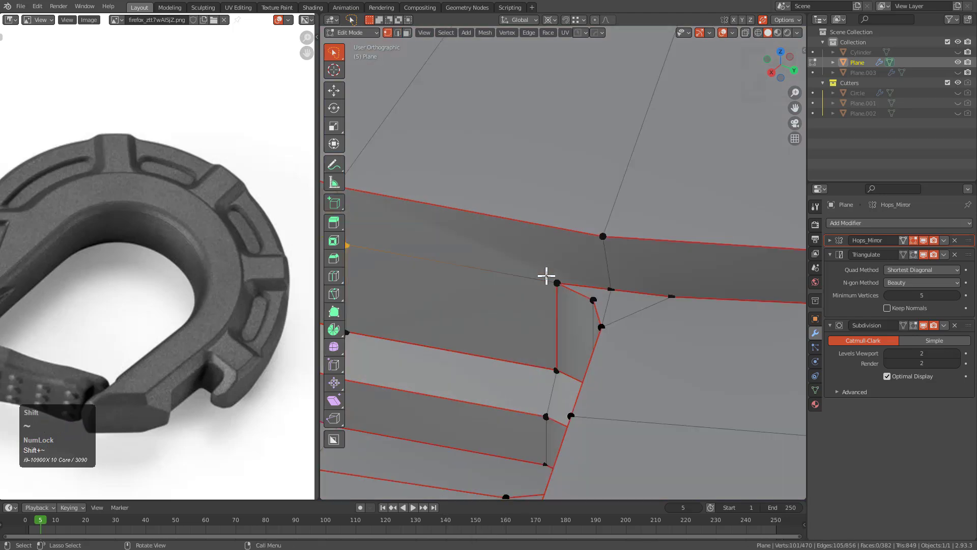
pyautogui.scroll(-7, 546, 278)
pyautogui.moveTo(551, 318); pyautogui.dragTo(578, 289, button='middle')
pyautogui.scroll(5, 573, 255)
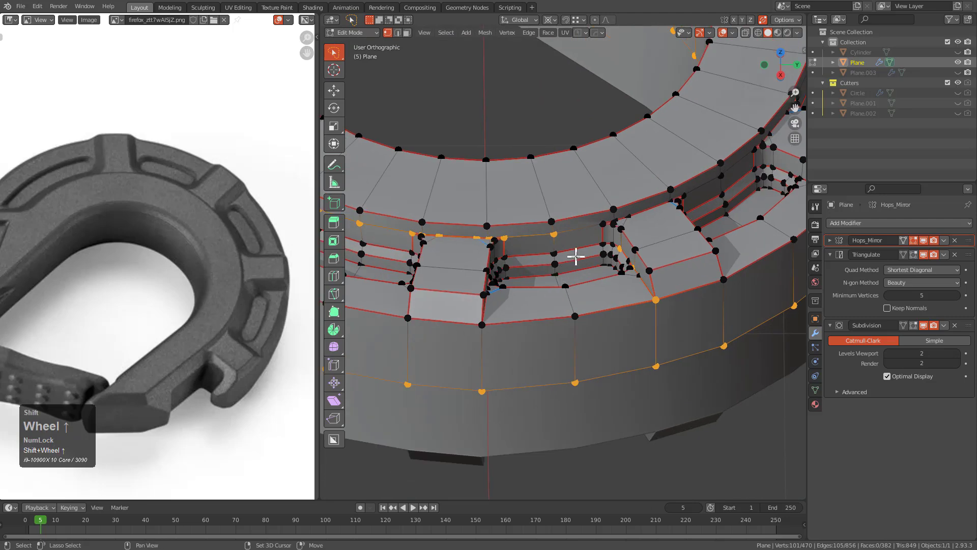
pyautogui.click(680, 214)
pyautogui.press('g')
pyautogui.rightClick(587, 242)
pyautogui.hotkey('alt', 'z')
pyautogui.scroll(-4, 568, 247)
pyautogui.hotkey('alt', 'z')
pyautogui.keyDown('shift'); pyautogui.moveTo(557, 251); pyautogui.dragTo(579, 271, button='middle'); pyautogui.keyUp('shift')
pyautogui.press('a')
pyautogui.hotkey('ctrl', 'alt', 'shift', 'm')
pyautogui.scroll(6, 590, 279)
pyautogui.hotkey('alt', 'z')
# Subdivide the open edge above the next rib's recess and merge its midpoint vertex into the upper recess corner
pyautogui.click(532, 203)
pyautogui.press('g')
pyautogui.rightClick(526, 197)
pyautogui.press('g')
pyautogui.rightClick(638, 204)
pyautogui.press('2')
pyautogui.click(640, 211)
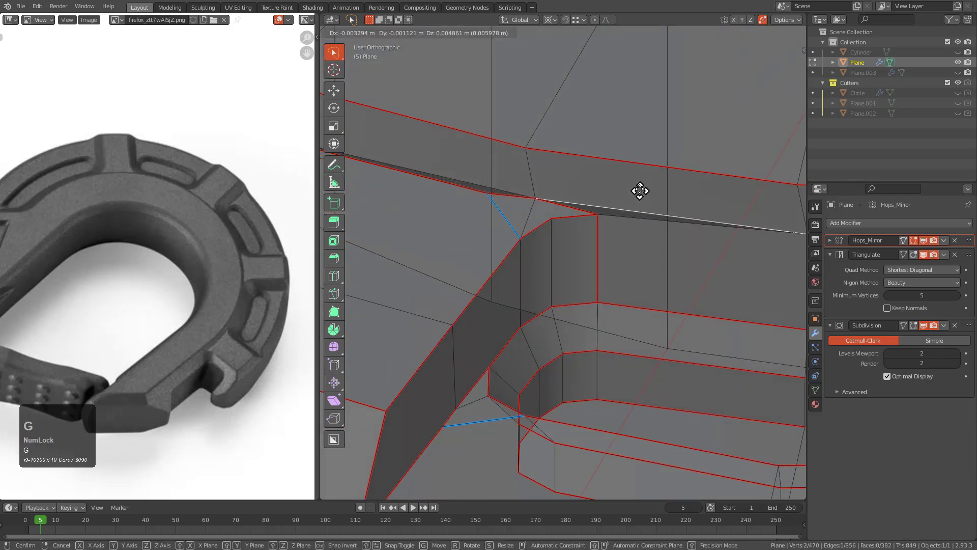
pyautogui.rightClick(633, 213)
pyautogui.click(633, 212)
pyautogui.press('1')
pyautogui.click(659, 219)
pyautogui.press('g')
pyautogui.rightClick(631, 203)
pyautogui.press('m')
pyautogui.click(603, 211)
# Subdivide the open edge spanning the top of this rib where it meets the inner ring wall
pyautogui.keyDown('shift'); pyautogui.moveTo(511, 225); pyautogui.dragTo(644, 301, button='middle'); pyautogui.keyUp('shift')
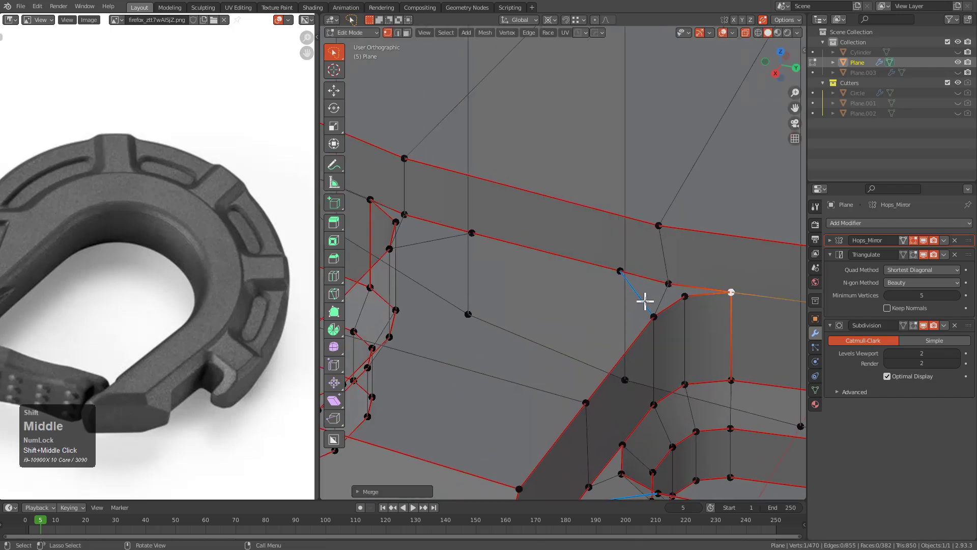
pyautogui.scroll(-2, 644, 301)
pyautogui.click(601, 264)
pyautogui.press('g')
pyautogui.rightClick(598, 291)
pyautogui.press('2')
pyautogui.click(578, 235)
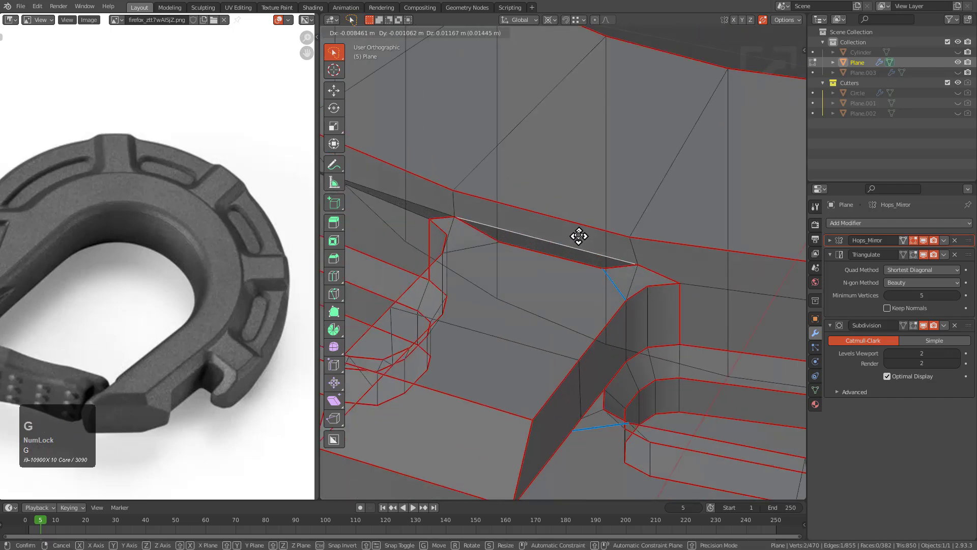
pyautogui.rightClick(555, 249)
pyautogui.click(555, 249)
pyautogui.press('1')
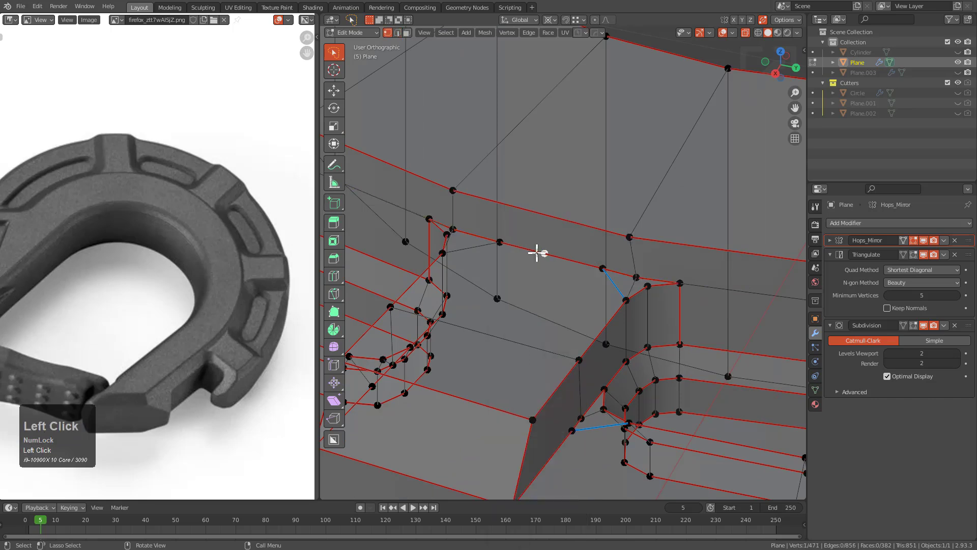
# Bevel the new midpoint vertex into two and merge each one into the nearest vertex on the rib's upper edge
pyautogui.hotkey('ctrl', 'shift', 'b')
pyautogui.click(579, 260)
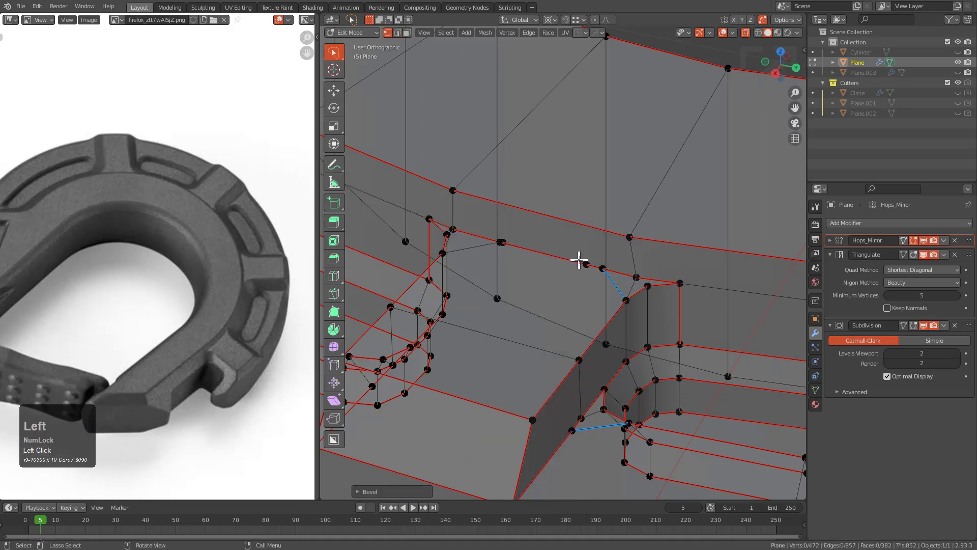
pyautogui.press('m')
pyautogui.click(601, 265)
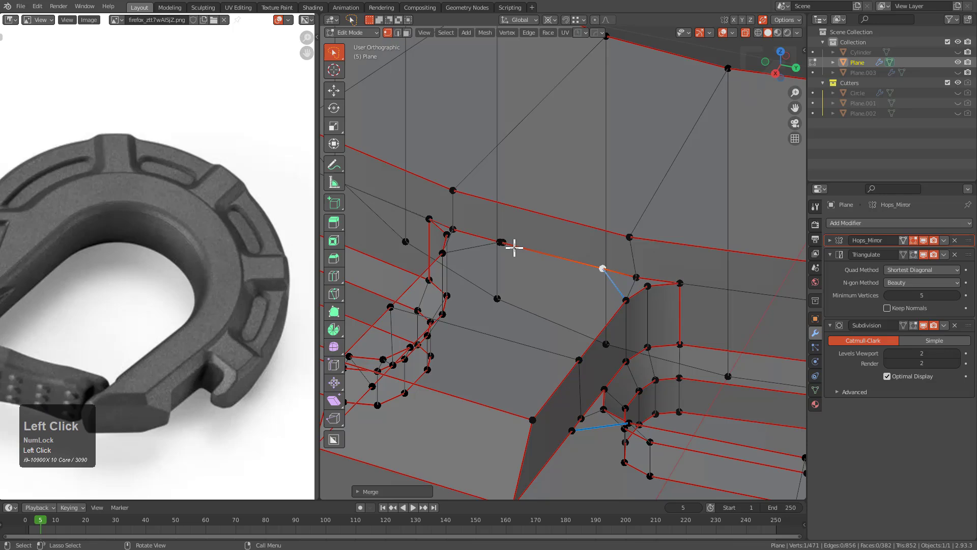
pyautogui.scroll(2, 521, 248)
pyautogui.scroll(-2, 560, 259)
# Inspect the whole mesh with and without X-ray to locate the open seam at the rib's other upper recess corner
pyautogui.press('a')
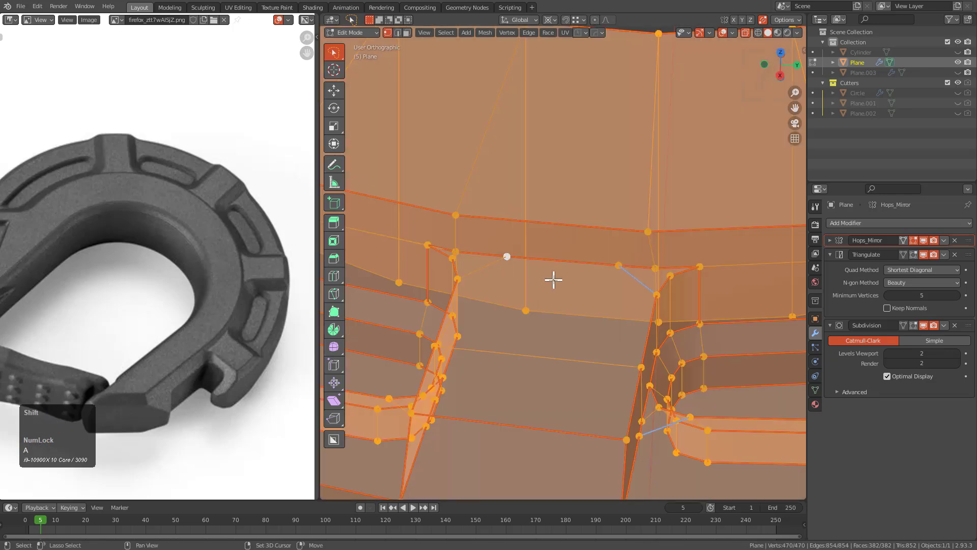
pyautogui.press('3')
pyautogui.scroll(-5, 565, 287)
pyautogui.moveTo(607, 308); pyautogui.dragTo(589, 287, button='middle')
pyautogui.scroll(2, 589, 287)
pyautogui.hotkey('alt', 'z')
pyautogui.scroll(-3, 544, 311)
pyautogui.moveTo(544, 311); pyautogui.dragTo(556, 323, button='middle')
pyautogui.scroll(5, 653, 242)
pyautogui.keyDown('shift'); pyautogui.moveTo(720, 173); pyautogui.dragTo(571, 301, button='middle'); pyautogui.keyUp('shift')
pyautogui.scroll(4, 572, 301)
# Subdivide the open edge at the rib's other recess corner and merge its midpoint vertex into the corner vertex
pyautogui.hotkey('alt', 'z')
pyautogui.click(537, 272)
pyautogui.press('g')
pyautogui.rightClick(551, 311)
pyautogui.keyDown('shift'); pyautogui.moveTo(465, 297); pyautogui.dragTo(582, 261, button='middle'); pyautogui.keyUp('shift')
pyautogui.press('2')
pyautogui.click(576, 237)
pyautogui.press('g')
pyautogui.rightClick(572, 240)
pyautogui.press('g')
pyautogui.rightClick(565, 239)
pyautogui.rightClick(547, 236)
pyautogui.click(551, 243)
pyautogui.press('1')
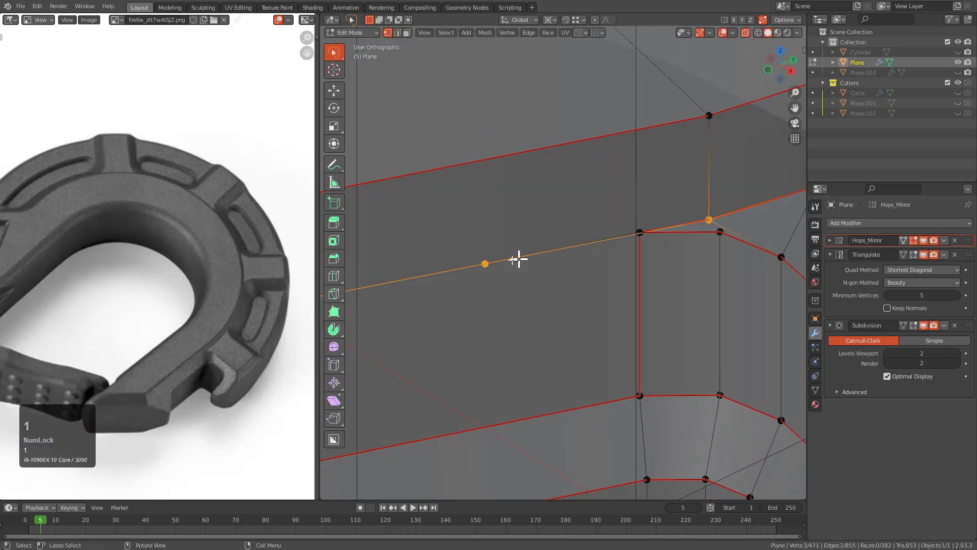
pyautogui.click(644, 240)
pyautogui.press('g')
pyautogui.rightClick(700, 190)
# Reselect the non-manifold vertices and examine the remaining recess between the ribs for open seams
pyautogui.scroll(-3, 560, 269)
pyautogui.press('a')
pyautogui.press('a')
pyautogui.hotkey('ctrl', 'alt', 'shift', 'm')
pyautogui.scroll(-5, 539, 299)
pyautogui.moveTo(538, 299); pyautogui.dragTo(562, 287, button='middle')
pyautogui.hotkey('alt', 'z')
pyautogui.moveTo(463, 295); pyautogui.dragTo(571, 262, button='middle')
pyautogui.scroll(3, 610, 254)
pyautogui.moveTo(680, 238); pyautogui.dragTo(644, 242, button='middle')
pyautogui.keyDown('shift'); pyautogui.moveTo(672, 256); pyautogui.dragTo(593, 275, button='middle'); pyautogui.keyUp('shift')
pyautogui.scroll(3, 594, 275)
# Subdivide the last open wall edge beside the creased rib corner and merge its midpoint into the upper recess corner
pyautogui.click(617, 246)
pyautogui.press('g')
pyautogui.rightClick(615, 292)
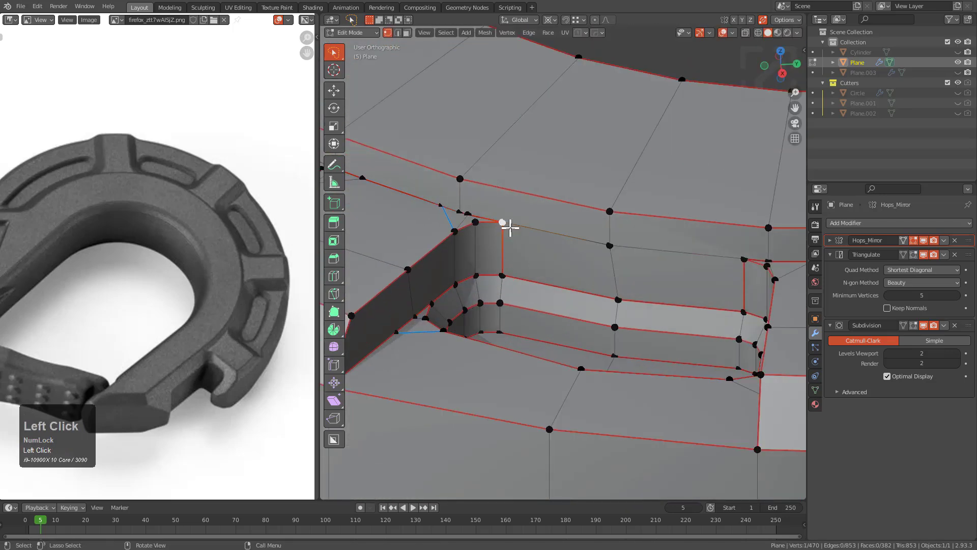
pyautogui.click(508, 229)
pyautogui.keyDown('shift'); pyautogui.moveTo(510, 229); pyautogui.dragTo(607, 260, button='middle'); pyautogui.keyUp('shift')
pyautogui.scroll(3, 608, 259)
pyautogui.press('g')
pyautogui.rightClick(603, 298)
pyautogui.press('2')
pyautogui.click(633, 250)
pyautogui.press('g')
pyautogui.rightClick(621, 251)
pyautogui.click(620, 251)
pyautogui.press('1')
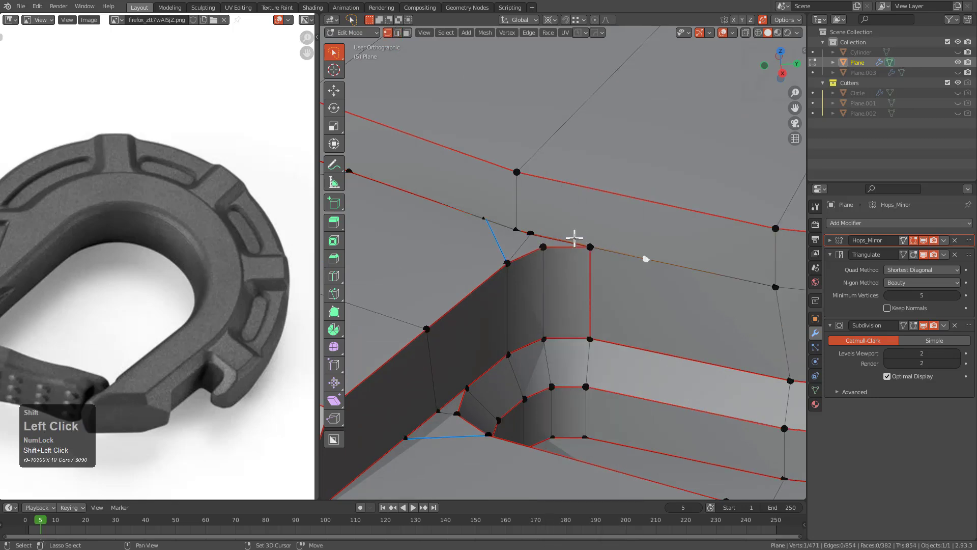
pyautogui.press('m')
pyautogui.click(590, 241)
# Merge the creased edge's top vertex on this rib into the adjacent wall vertex by repeating the last merge
pyautogui.scroll(3, 632, 307)
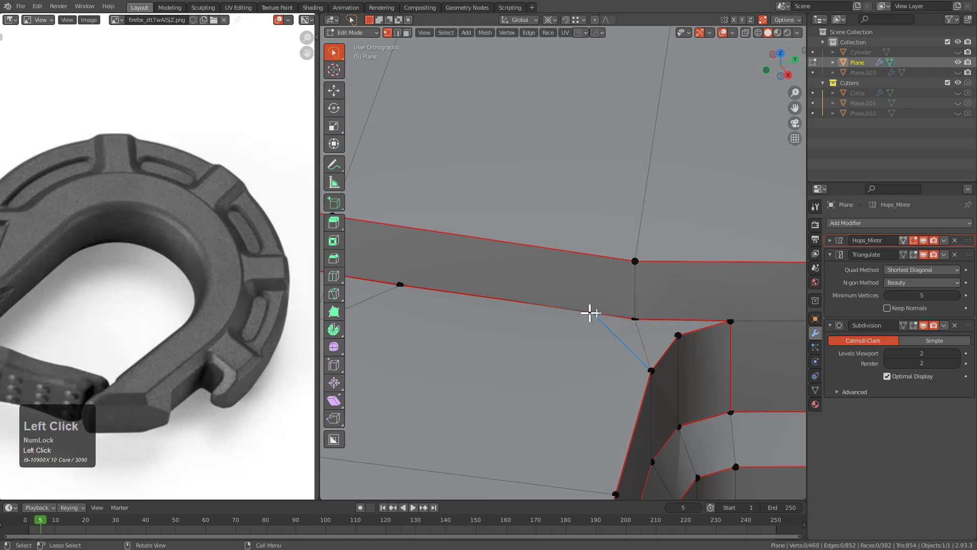
pyautogui.hotkey('alt', 'z')
pyautogui.keyDown('shift'); pyautogui.click(636, 316); pyautogui.keyUp('shift')
pyautogui.hotkey('shift', 'r')
# Merge the stray vertex at the rib's opposite upper end into the adjacent wall vertex and check the joined corner
pyautogui.scroll(-1, 587, 328)
pyautogui.moveTo(587, 327); pyautogui.dragTo(641, 292, button='middle')
pyautogui.scroll(4, 613, 269)
pyautogui.click(613, 267)
pyautogui.press('g')
pyautogui.rightClick(566, 299)
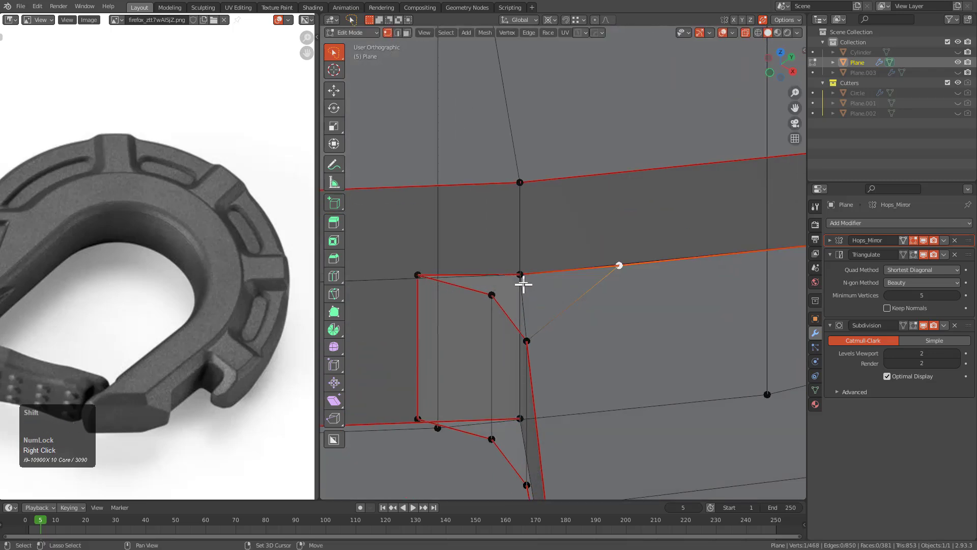
pyautogui.hotkey('shift', 'r')
pyautogui.scroll(-3, 540, 283)
pyautogui.hotkey('alt', 'z')
pyautogui.moveTo(567, 290); pyautogui.dragTo(585, 286, button='middle')
pyautogui.scroll(2, 633, 262)
pyautogui.press('g')
pyautogui.rightClick(625, 288)
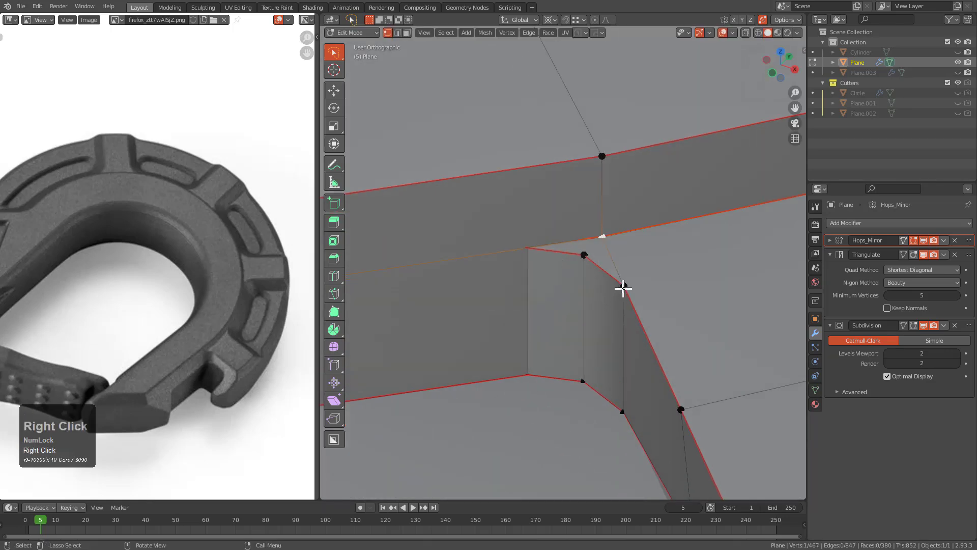
# Subdivide the recess wall face beside the rib and dissolve the surplus edges, keeping a single vertical edge across the wall
pyautogui.hotkey('alt', 'z')
pyautogui.scroll(-5, 499, 259)
pyautogui.keyDown('shift'); pyautogui.moveTo(557, 290); pyautogui.dragTo(611, 259, button='middle'); pyautogui.keyUp('shift')
pyautogui.scroll(-5, 586, 255)
pyautogui.press('3')
pyautogui.hotkey('alt', 'z')
pyautogui.scroll(2, 562, 253)
pyautogui.click(567, 251)
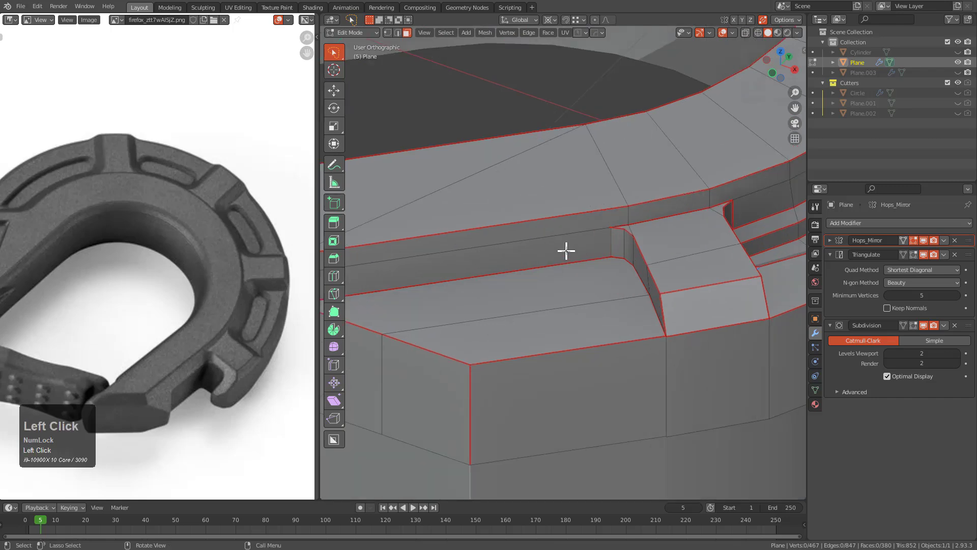
pyautogui.scroll(2, 616, 234)
pyautogui.rightClick(611, 228)
pyautogui.click(578, 224)
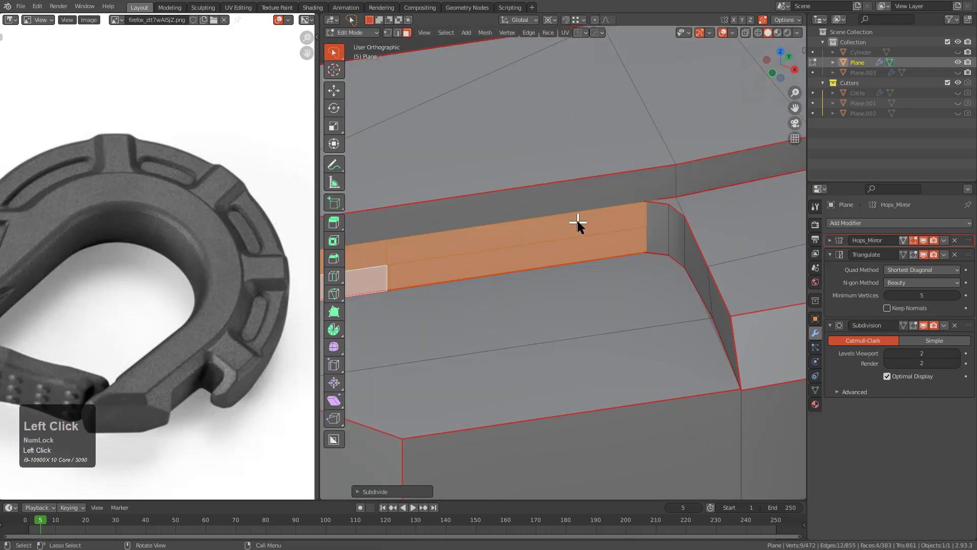
pyautogui.scroll(-2, 577, 224)
pyautogui.press('2')
pyautogui.click(402, 263)
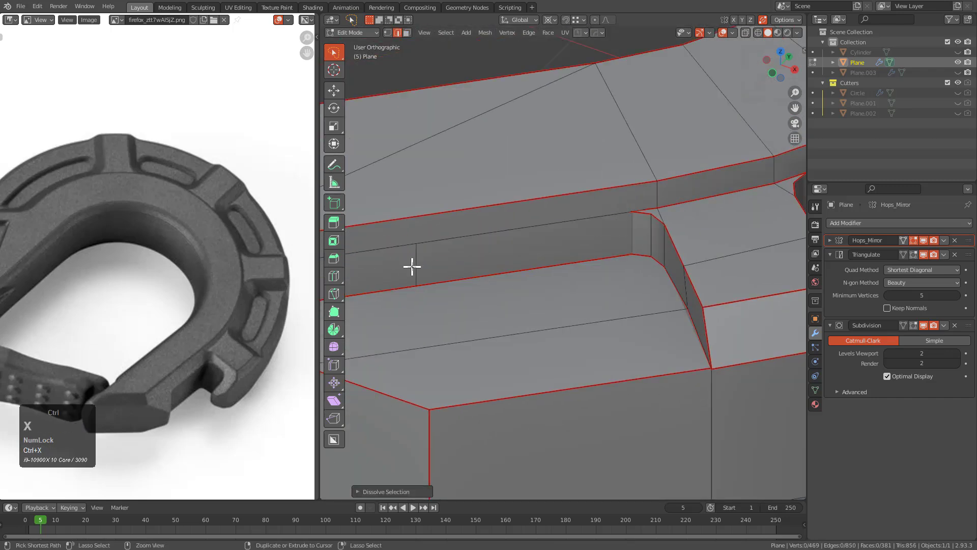
# Slide the vertical wall edge to the creased rib corner and merge its top and bottom vertices into the corner vertices
pyautogui.press('g')
pyautogui.press('g')
pyautogui.scroll(4, 622, 254)
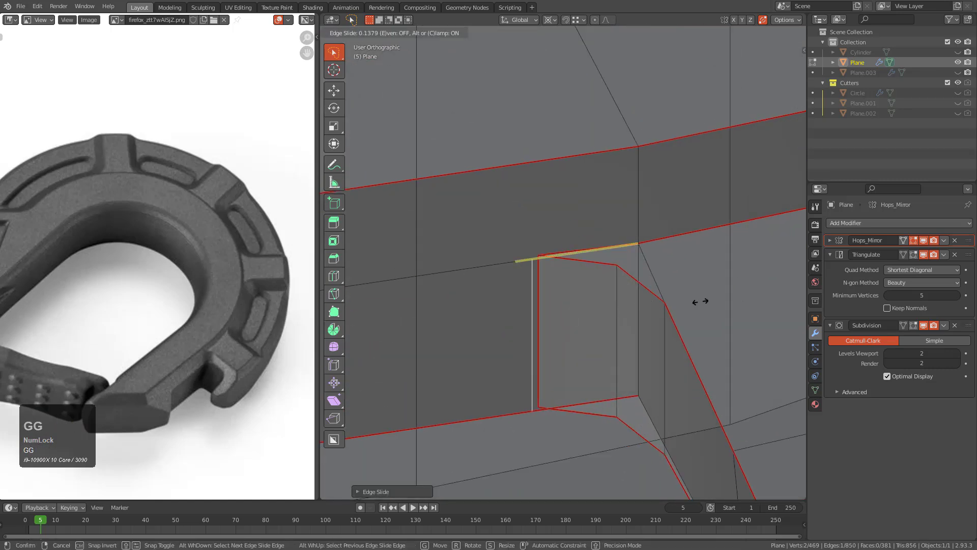
pyautogui.click(729, 292)
pyautogui.press('1')
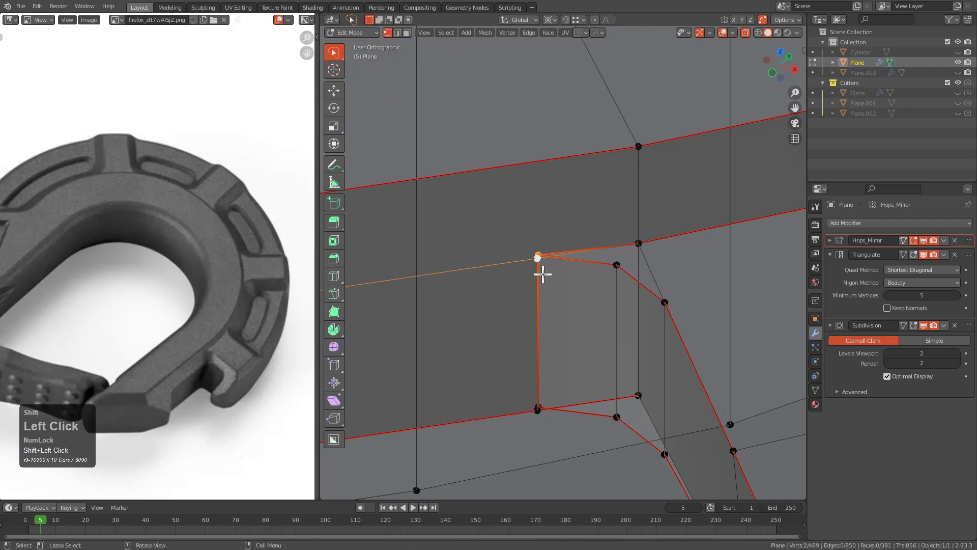
pyautogui.click(543, 275)
pyautogui.rightClick(544, 399)
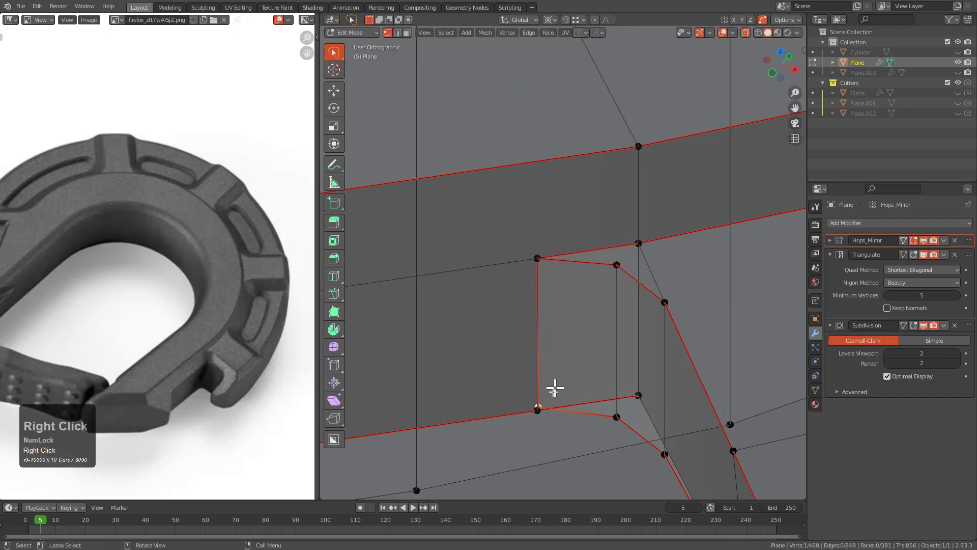
# Examine the merged rib corner in Object Mode and test-move its upper edge to check the joint
pyautogui.scroll(-8, 585, 343)
pyautogui.press('Tab')
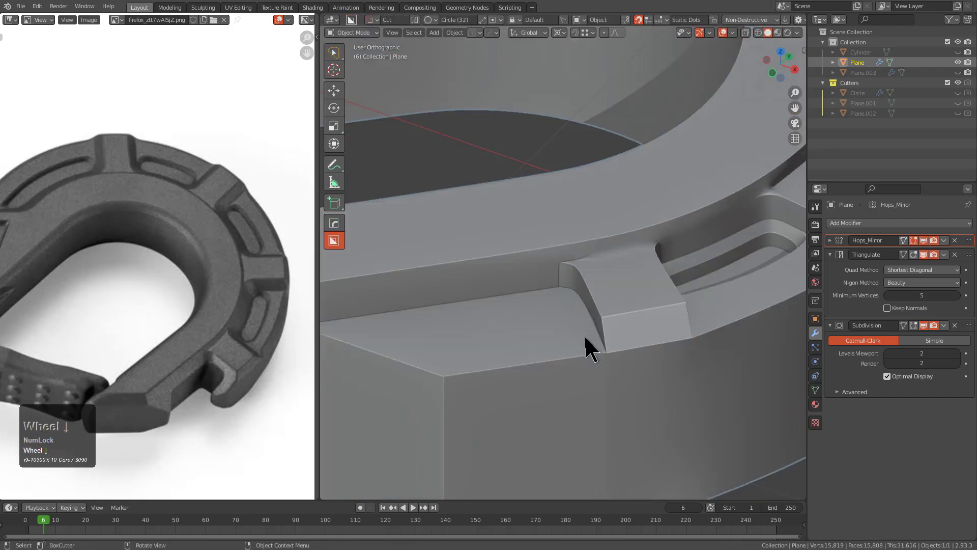
pyautogui.moveTo(589, 342); pyautogui.dragTo(566, 339, button='middle')
pyautogui.press('Tab')
pyautogui.scroll(10, 568, 319)
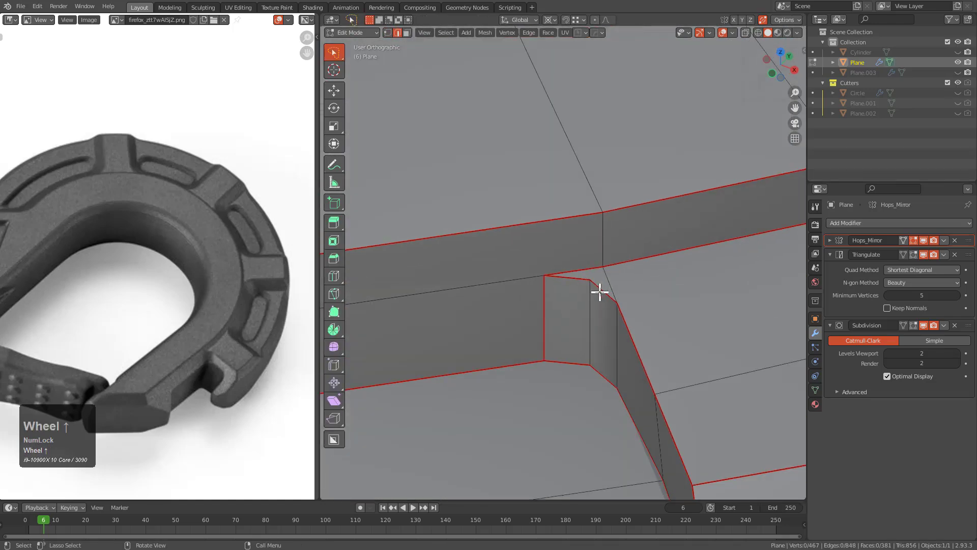
pyautogui.click(610, 264)
pyautogui.press('g')
pyautogui.rightClick(628, 255)
pyautogui.press('Tab')
pyautogui.scroll(-7, 616, 285)
pyautogui.moveTo(614, 291); pyautogui.dragTo(601, 295, button='middle')
pyautogui.scroll(3, 606, 296)
pyautogui.press('Tab')
# Select the path of edges along the inner ring wall above the recess and mark it sharp
pyautogui.press('2')
pyautogui.click(585, 260)
pyautogui.moveTo(464, 238); pyautogui.dragTo(435, 209, button='middle')
pyautogui.moveTo(571, 279); pyautogui.dragTo(515, 275, button='middle')
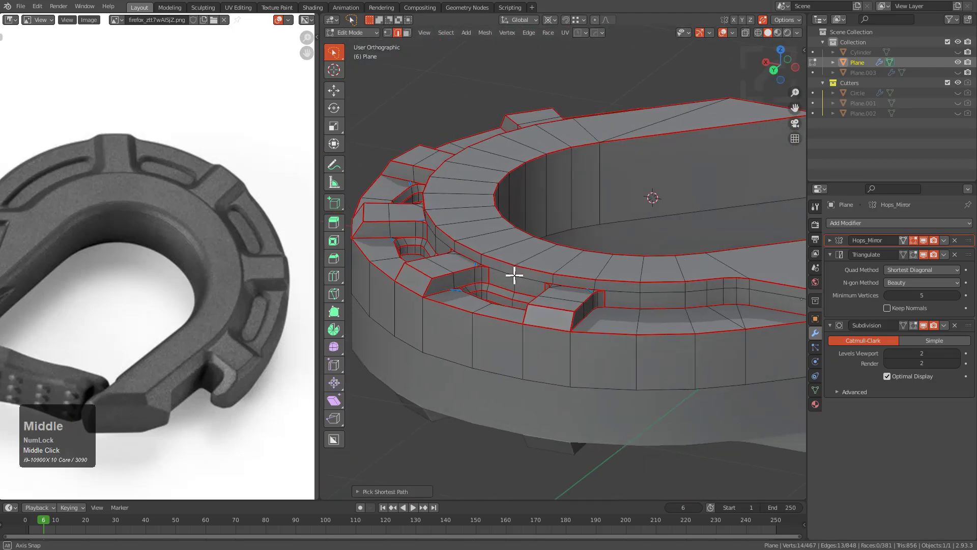
pyautogui.scroll(2, 514, 265)
pyautogui.keyDown('ctrl'); pyautogui.click(563, 255); pyautogui.keyUp('ctrl')
pyautogui.press('q')
pyautogui.click(565, 256)
pyautogui.scroll(-2, 564, 261)
pyautogui.press('q')
pyautogui.click(551, 257)
pyautogui.scroll(5, 641, 287)
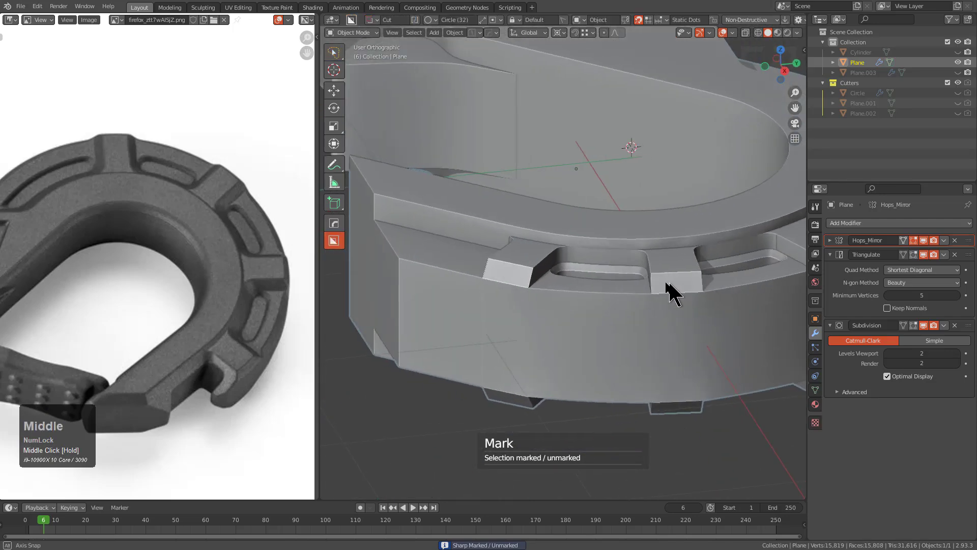
# Test-move individual vertices at the rib's inner corner to check whether they are joined, cancelling each move
pyautogui.press('Tab')
pyautogui.scroll(3, 565, 300)
pyautogui.scroll(1, 628, 281)
pyautogui.press('1')
pyautogui.click(597, 306)
pyautogui.press('g')
pyautogui.rightClick(598, 289)
pyautogui.click(548, 282)
pyautogui.press('g')
pyautogui.rightClick(542, 294)
pyautogui.press('g')
pyautogui.rightClick(532, 323)
# Select the non-manifold vertices and examine the ring around the last rib for open seams
pyautogui.press('a')
pyautogui.hotkey('alt', 'a')
pyautogui.hotkey('ctrl', 'alt', 'shift', 'm')
pyautogui.scroll(-5, 593, 307)
pyautogui.hotkey('alt', 'z')
pyautogui.scroll(-5, 596, 309)
pyautogui.scroll(-1, 595, 309)
pyautogui.moveTo(595, 309); pyautogui.dragTo(592, 285, button='middle')
pyautogui.scroll(3, 603, 314)
pyautogui.hotkey('alt', 'z')
pyautogui.scroll(2, 592, 284)
# Delete the stray vertex at the foot of the rib's curved inner corner
pyautogui.click(509, 225)
pyautogui.hotkey('alt', 'z')
pyautogui.moveTo(517, 257); pyautogui.dragTo(521, 266, button='middle')
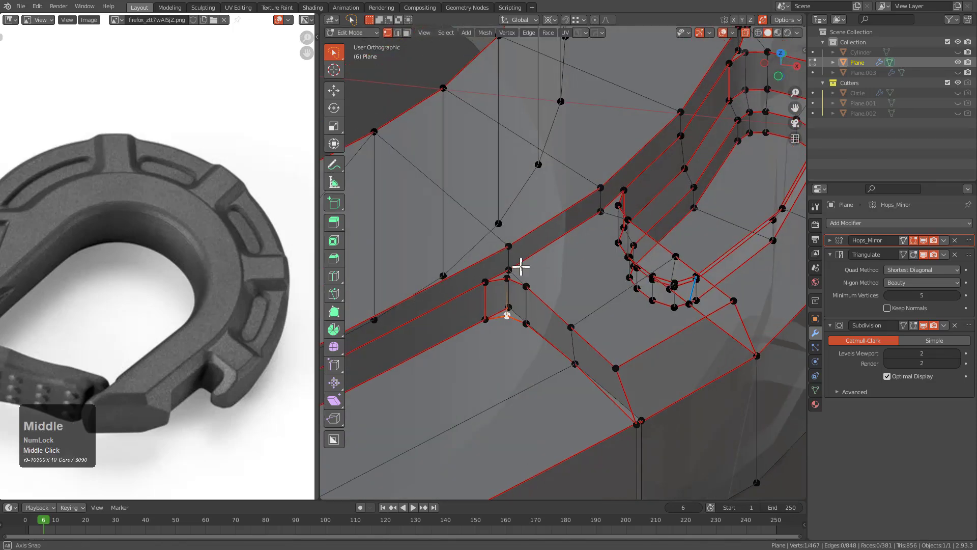
pyautogui.scroll(1, 514, 337)
pyautogui.moveTo(499, 319); pyautogui.dragTo(609, 275, button='middle')
pyautogui.scroll(2, 580, 293)
pyautogui.press('2')
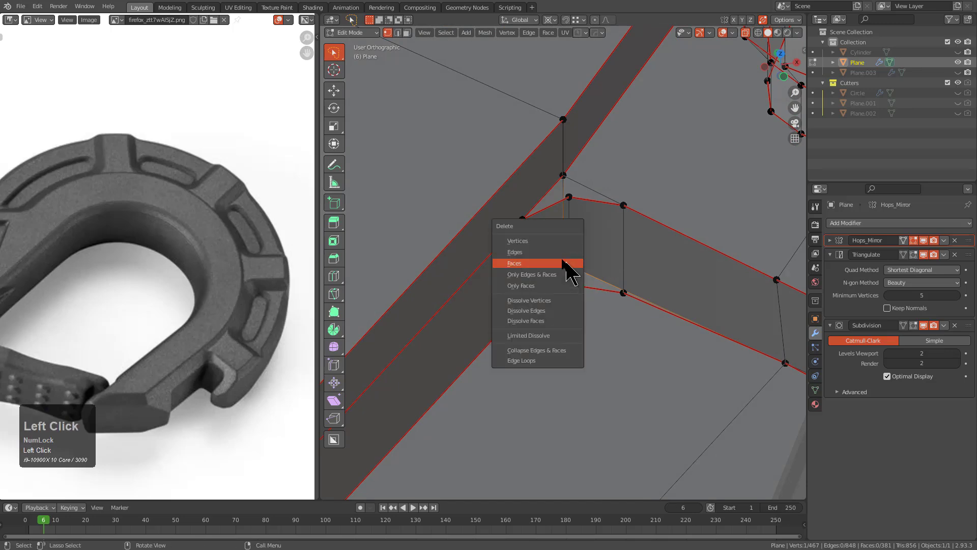
pyautogui.click(548, 241)
# Select the vertices along the base of the rib wall and fill the gap in the recess floor with a face
pyautogui.hotkey('alt', 'z')
pyautogui.moveTo(602, 253); pyautogui.dragTo(622, 237, button='middle')
pyautogui.scroll(2, 578, 279)
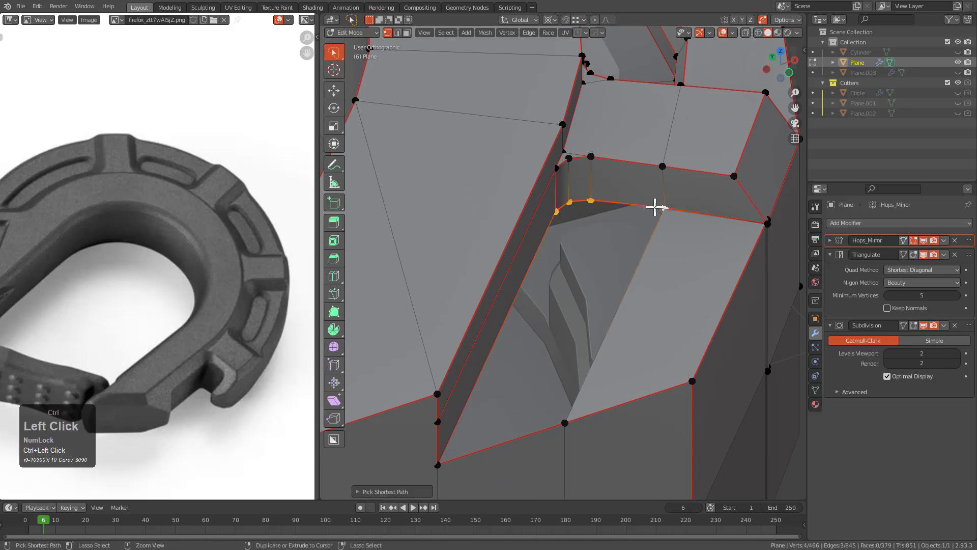
pyautogui.press('f')
# Merge the doubled vertices at the rib's outer foot, then the doubled pair directly below on the outer wall, using At Last
pyautogui.hotkey('alt', 'a')
pyautogui.hotkey('ctrl', 'alt', 'shift', 'm')
pyautogui.hotkey('alt', 'z')
pyautogui.scroll(5, 534, 255)
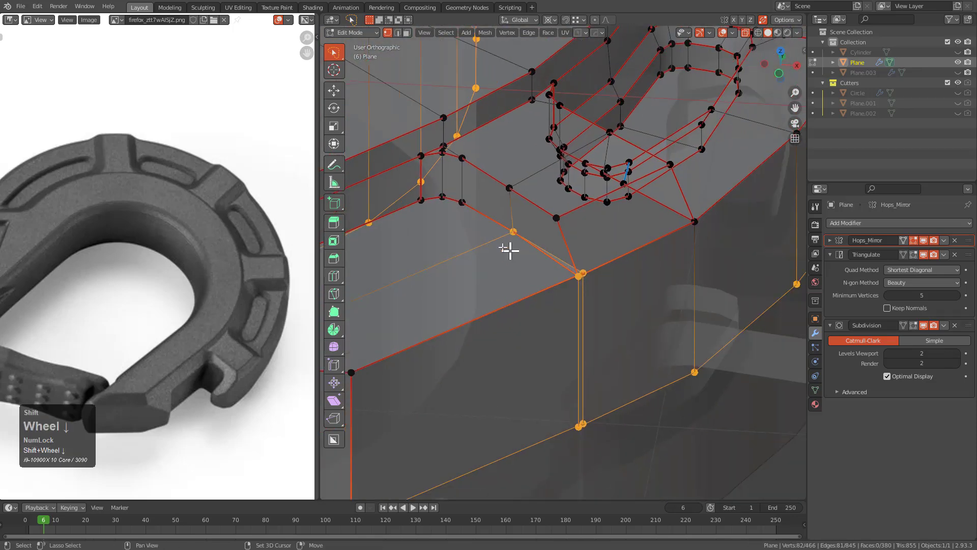
pyautogui.click(632, 294)
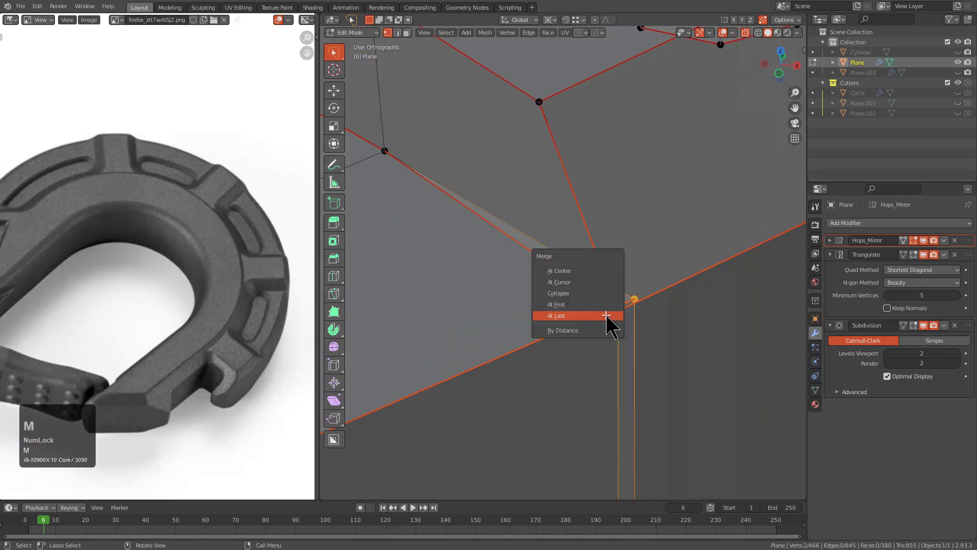
pyautogui.click(607, 316)
pyautogui.scroll(-2, 590, 334)
pyautogui.scroll(4, 585, 293)
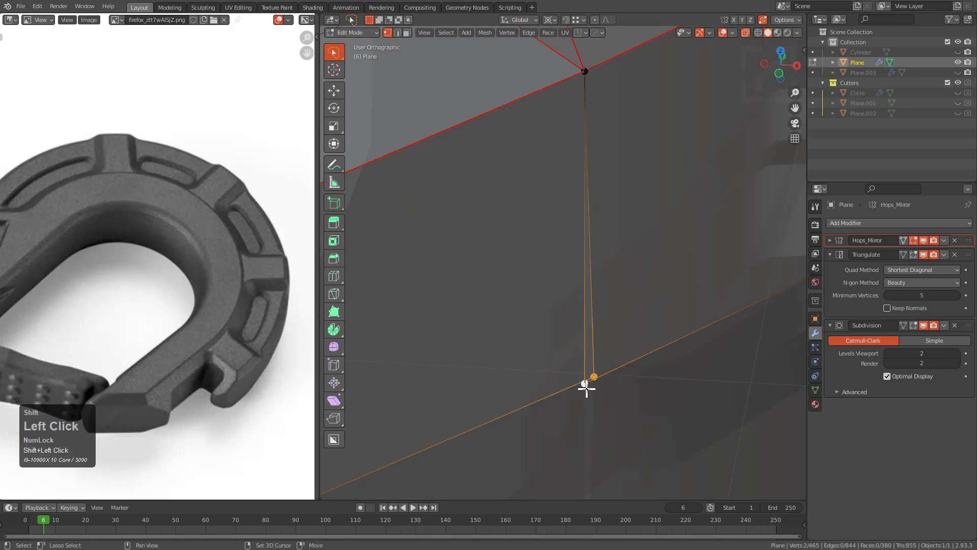
pyautogui.hotkey('shift', 'r')
# Test-move a vertex beside the merged outer wall edge and examine the neighbouring ribs for remaining open vertices
pyautogui.scroll(-3, 588, 386)
pyautogui.moveTo(701, 286); pyautogui.dragTo(578, 322, button='middle')
pyautogui.click(631, 338)
pyautogui.press('g')
pyautogui.rightClick(666, 306)
pyautogui.press('a')
pyautogui.hotkey('shift', 'b')
pyautogui.scroll(-4, 679, 265)
pyautogui.keyDown('shift'); pyautogui.moveTo(678, 265); pyautogui.dragTo(629, 306, button='middle'); pyautogui.keyUp('shift')
pyautogui.hotkey('alt', 'z')
pyautogui.scroll(2, 689, 350)
pyautogui.scroll(3, 602, 297)
pyautogui.scroll(1, 630, 306)
pyautogui.hotkey('alt', 'z')
# Subdivide the creased base edge between the rib's outer foot and the slot, and merge its midpoint into the adjacent stray vertex
pyautogui.hotkey('alt', 'a')
pyautogui.rightClick(610, 280)
pyautogui.scroll(2, 639, 277)
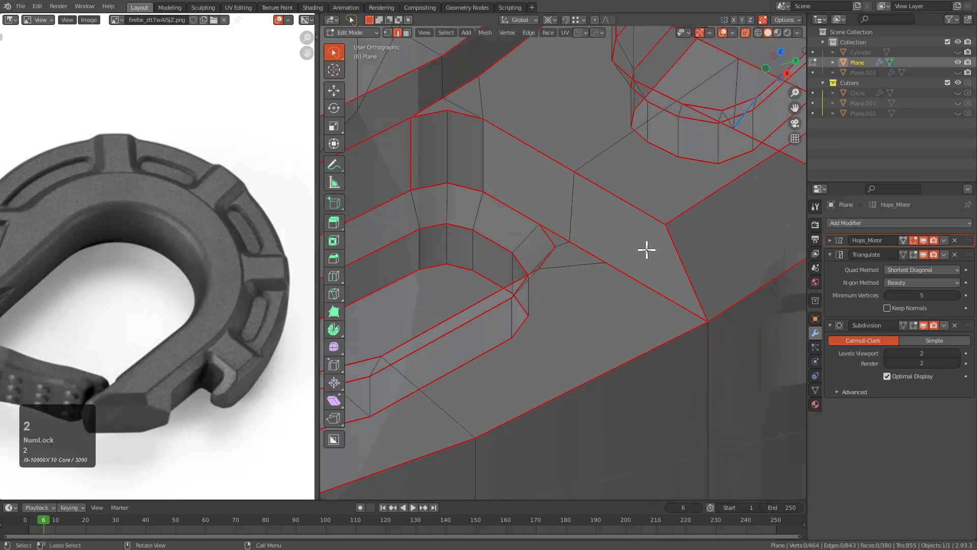
pyautogui.rightClick(639, 267)
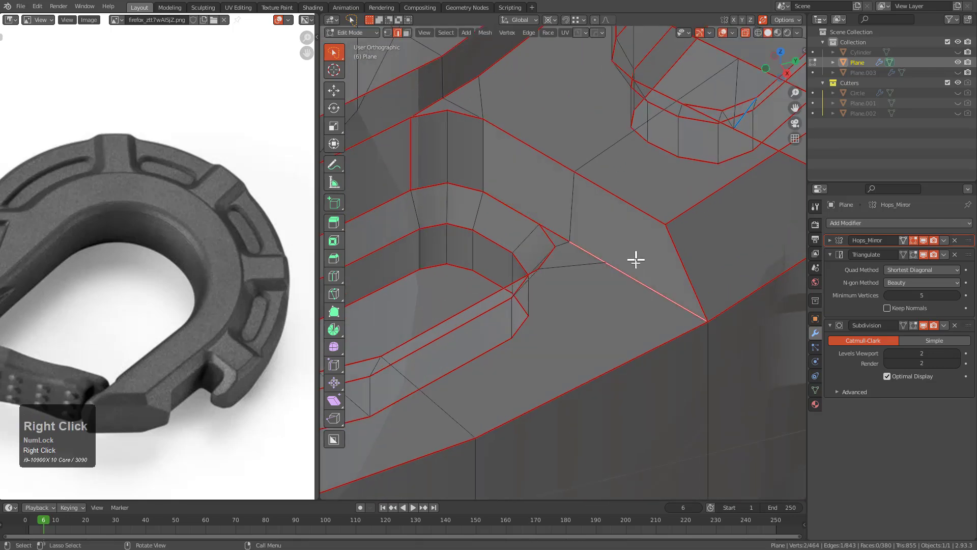
pyautogui.click(618, 261)
pyautogui.press('1')
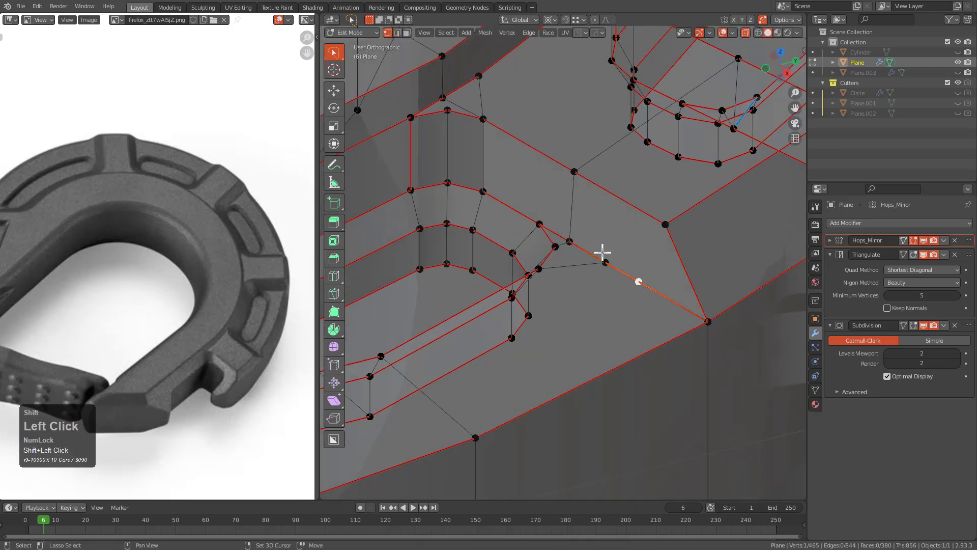
pyautogui.click(599, 254)
pyautogui.moveTo(599, 255); pyautogui.dragTo(571, 263, button='middle')
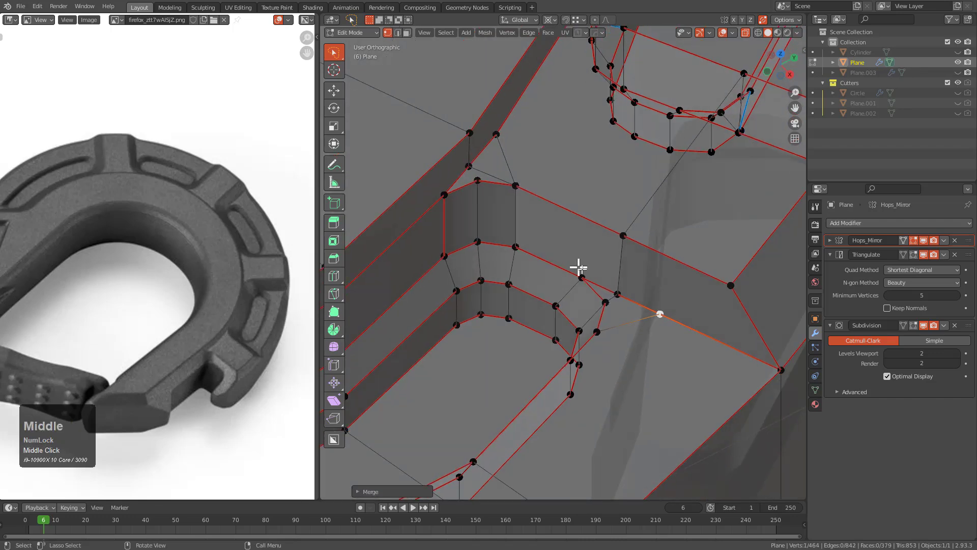
# Subdivide the base edge on the slot's inner side and merge its midpoint into the slot's nearby corner vertex
pyautogui.rightClick(555, 262)
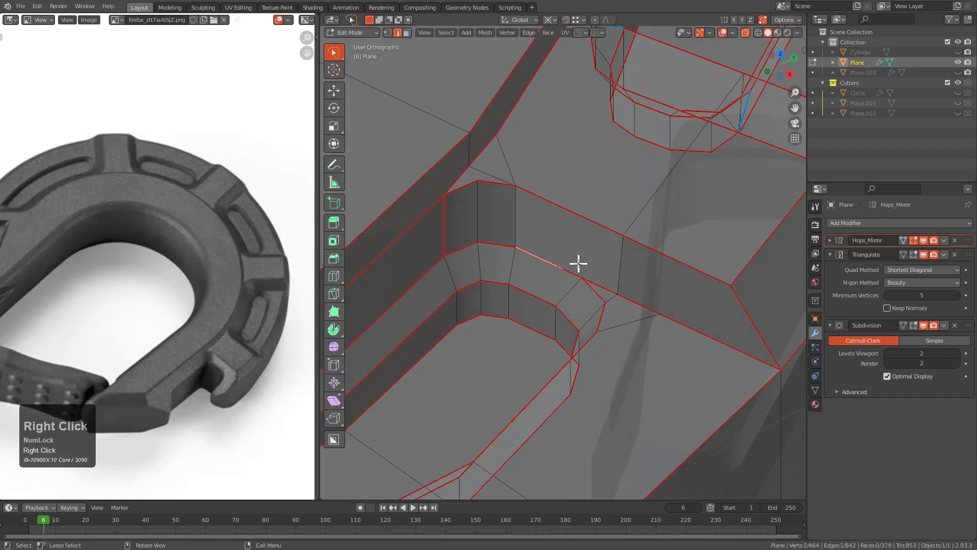
pyautogui.rightClick(574, 261)
pyautogui.click(572, 266)
pyautogui.click(575, 269)
pyautogui.press('m')
pyautogui.click(585, 275)
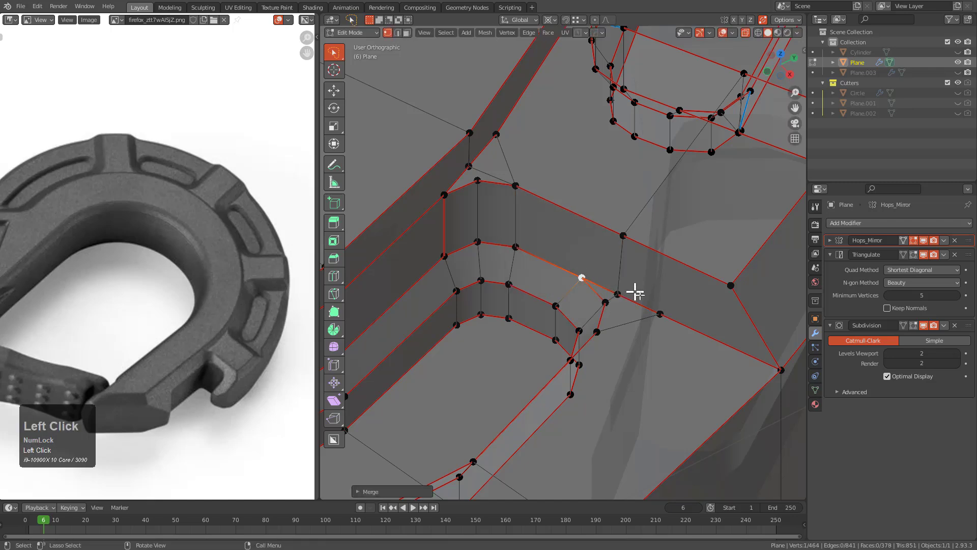
# Select all geometry linked to the merged base vertex to check its connection, and examine the hook in Object Mode
pyautogui.click(655, 290)
pyautogui.hotkey('ctrl', 'l')
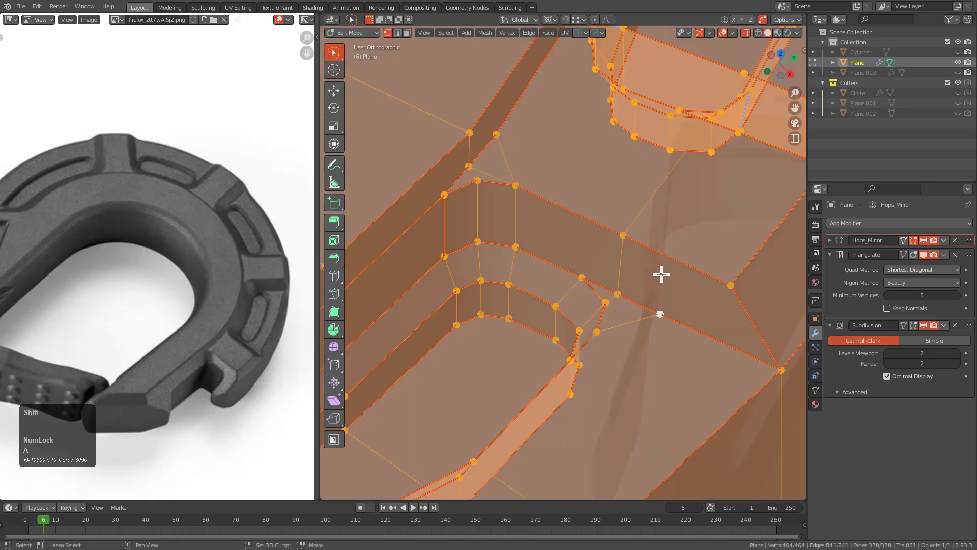
pyautogui.scroll(-5, 655, 298)
pyautogui.moveTo(645, 300); pyautogui.dragTo(531, 336, button='middle')
pyautogui.press('Tab')
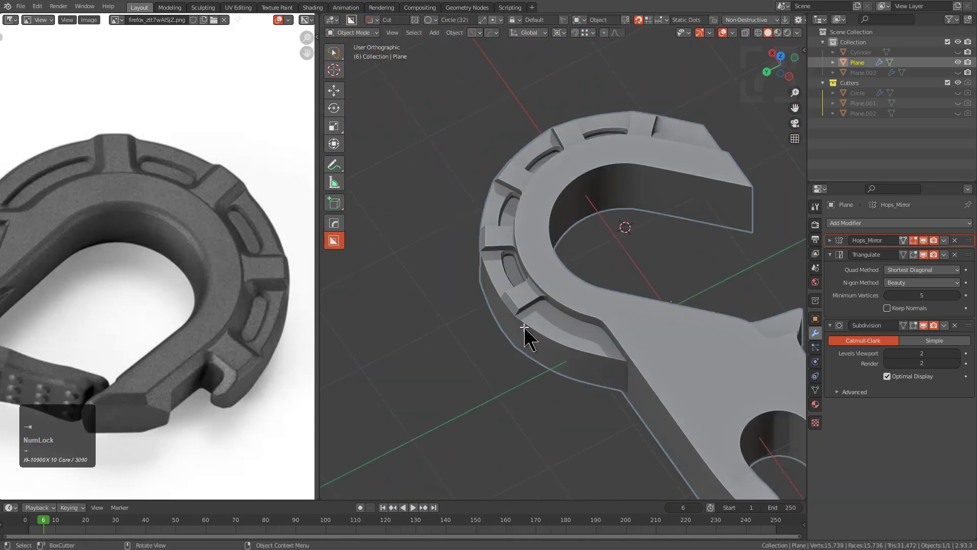
# Compare the hook's ribs and slots in top view with the reference image, especially the plain ring section near the shank
pyautogui.press('KP_7')
pyautogui.keyDown('shift'); pyautogui.scroll(-2, 517, 327); pyautogui.keyUp('shift')
pyautogui.scroll(2, 560, 285)
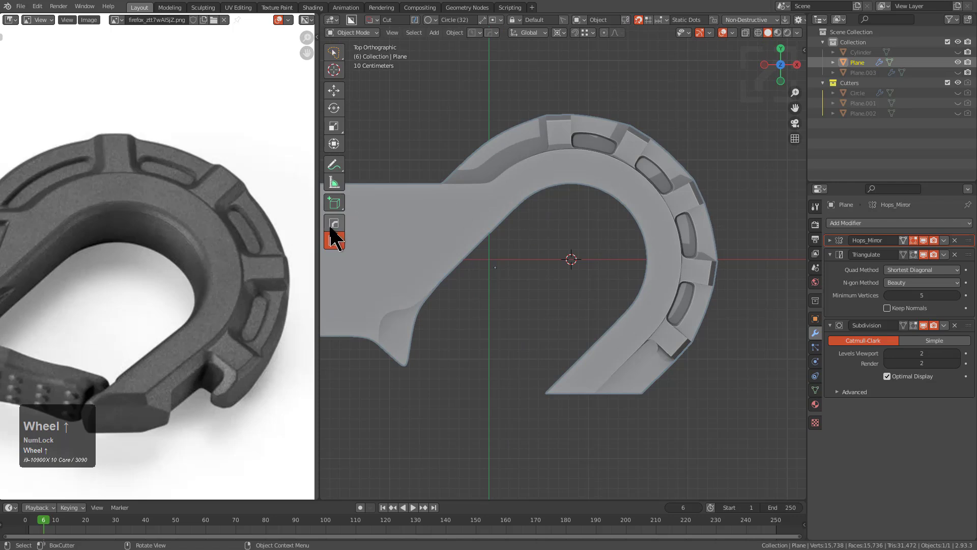
pyautogui.scroll(-1, 697, 321)
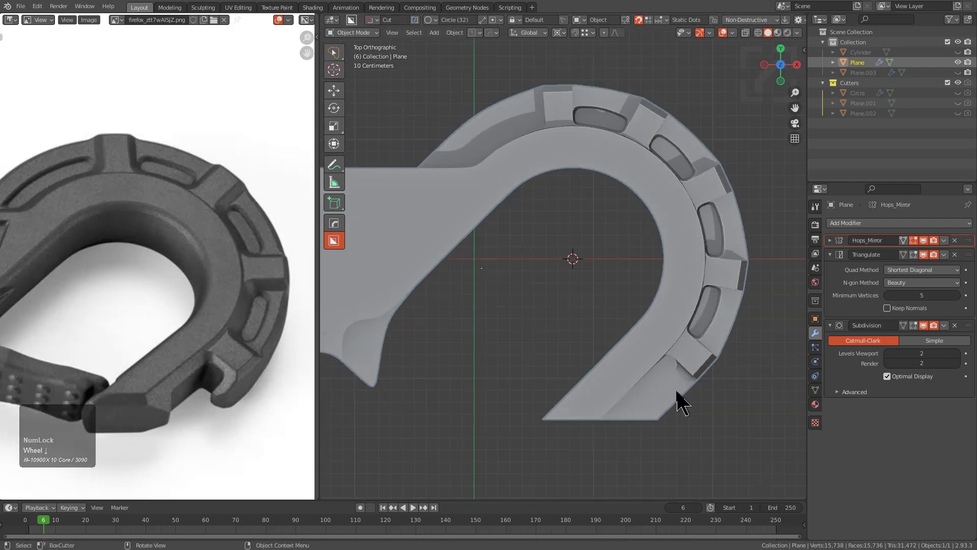
pyautogui.moveTo(152, 224); pyautogui.dragTo(181, 175, button='middle')
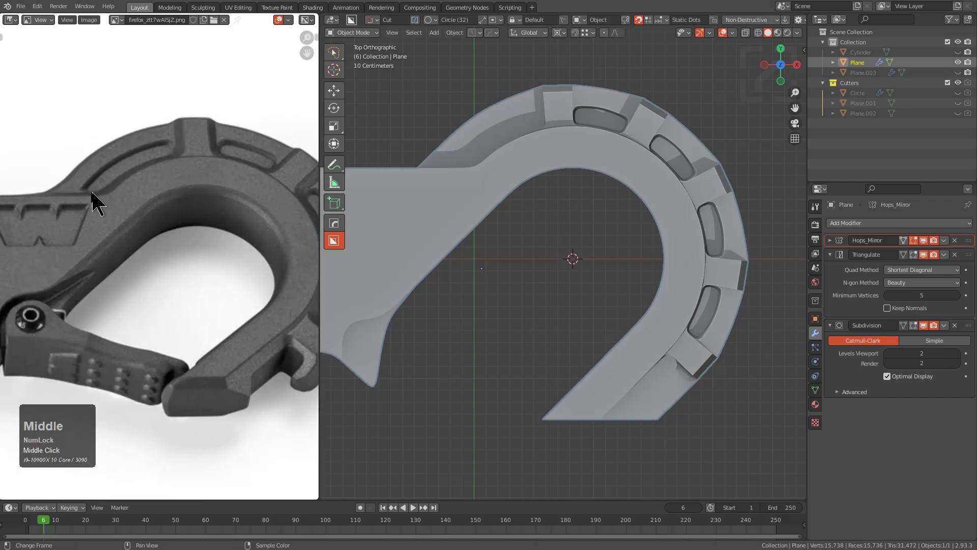
pyautogui.scroll(1, 521, 138)
pyautogui.scroll(-1, 545, 148)
pyautogui.keyDown('shift'); pyautogui.moveTo(570, 158); pyautogui.dragTo(583, 197, button='middle'); pyautogui.keyUp('shift')
pyautogui.scroll(2, 626, 130)
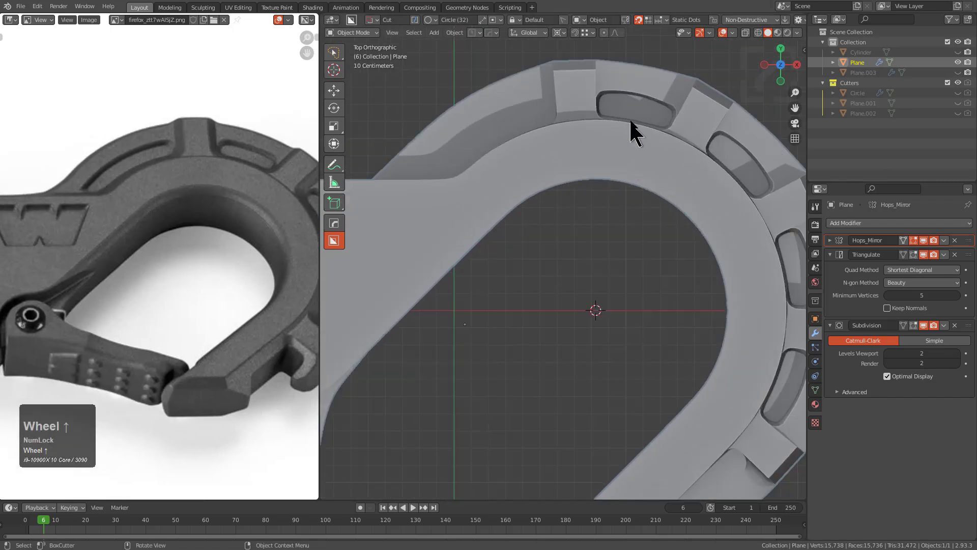
pyautogui.scroll(-1, 646, 162)
pyautogui.scroll(-1, 647, 170)
pyautogui.keyDown('shift'); pyautogui.moveTo(648, 179); pyautogui.dragTo(633, 193, button='middle'); pyautogui.keyUp('shift')
pyautogui.scroll(1, 643, 255)
pyautogui.keyDown('shift'); pyautogui.moveTo(647, 305); pyautogui.dragTo(631, 219, button='middle'); pyautogui.keyUp('shift')
pyautogui.scroll(-2, 566, 262)
pyautogui.keyDown('shift'); pyautogui.moveTo(564, 264); pyautogui.dragTo(628, 259, button='middle'); pyautogui.keyUp('shift')
pyautogui.scroll(-2, 193, 275)
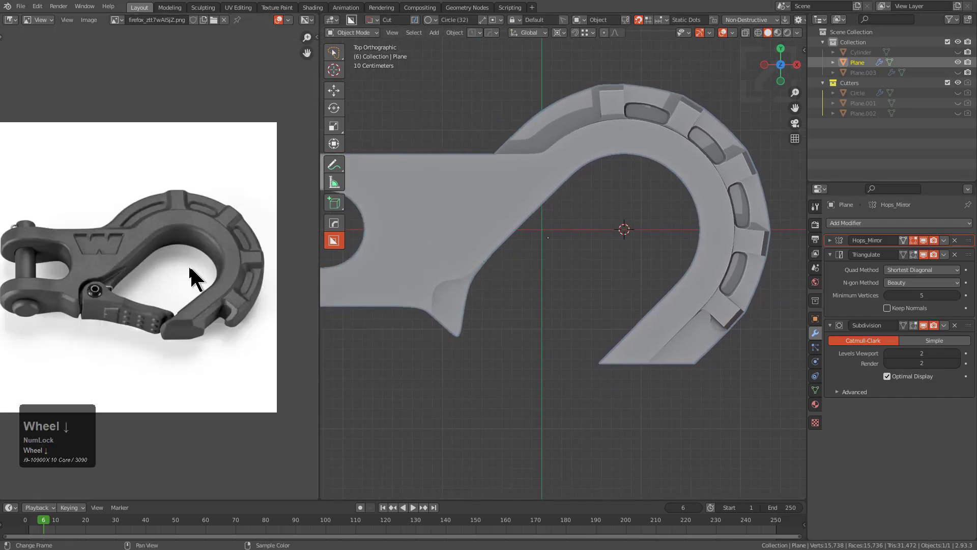
pyautogui.moveTo(193, 275); pyautogui.dragTo(218, 262, button='middle')
pyautogui.scroll(2, 213, 246)
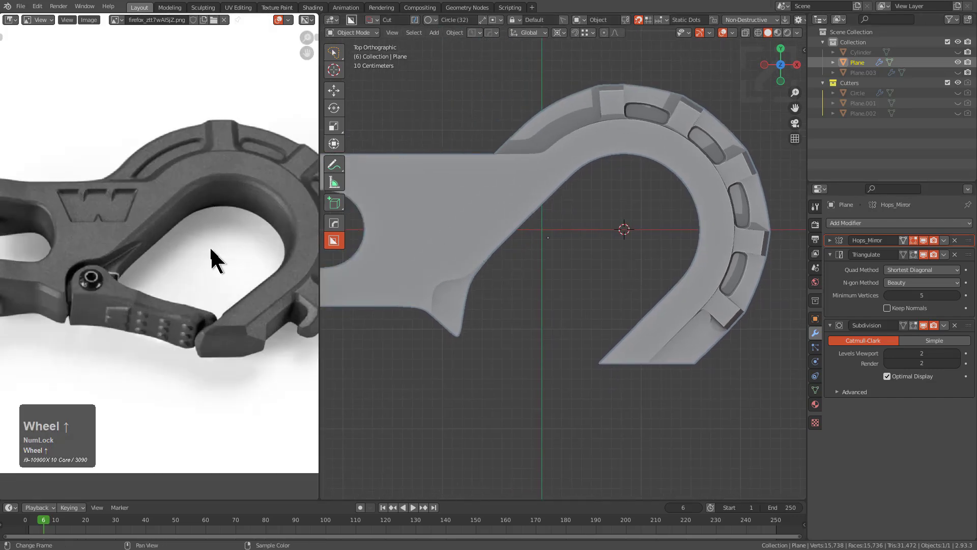
pyautogui.moveTo(565, 213)
pyautogui.mouseDown(button='middle')
pyautogui.moveTo(585, 240)
pyautogui.moveTo(601, 218)
pyautogui.moveTo(563, 224)
pyautogui.mouseUp(button='middle')
pyautogui.press('KP_7')
pyautogui.scroll(1, 509, 109)
# Select the topmost rib, the slot segment beside it and the following rib through the whole mesh
pyautogui.press('Tab')
pyautogui.keyDown('shift'); pyautogui.scroll(2, 558, 123); pyautogui.keyUp('shift')
pyautogui.scroll(1, 602, 163)
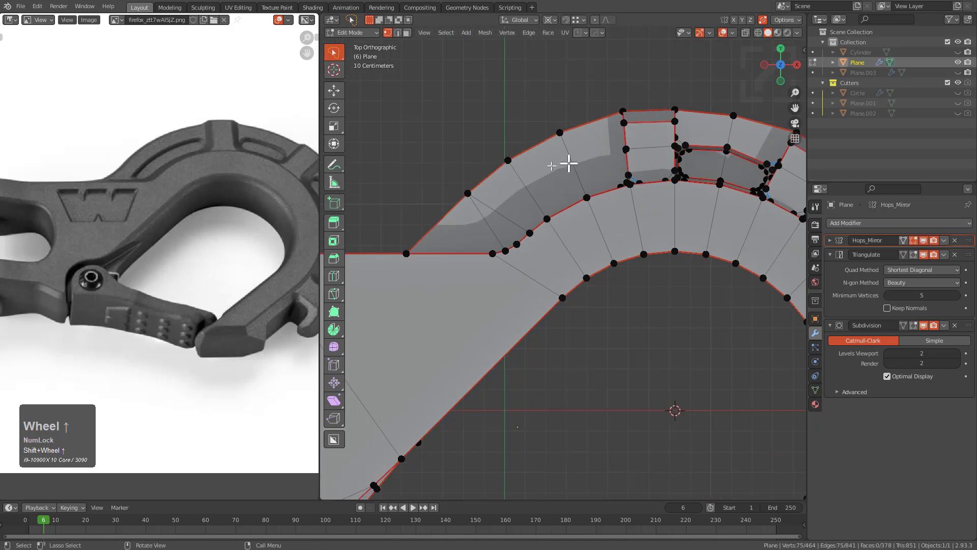
pyautogui.scroll(2, 614, 211)
pyautogui.scroll(1, 552, 206)
pyautogui.keyDown('shift'); pyautogui.moveTo(631, 185); pyautogui.dragTo(586, 224, button='middle'); pyautogui.keyUp('shift')
pyautogui.hotkey('alt', 'z')
pyautogui.scroll(-1, 643, 224)
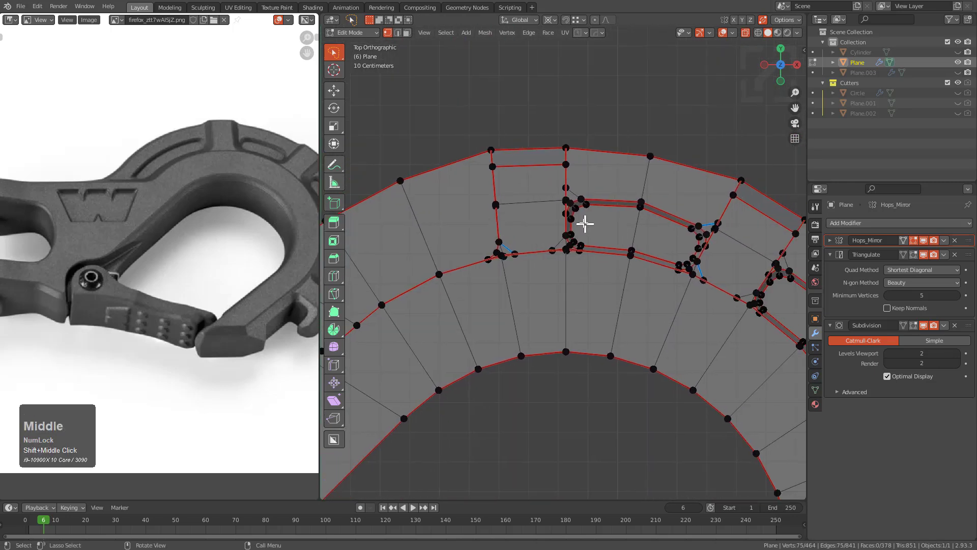
pyautogui.moveTo(465, 117)
pyautogui.mouseDown()
pyautogui.moveTo(478, 285)
pyautogui.moveTo(731, 284)
pyautogui.moveTo(771, 143)
pyautogui.moveTo(741, 121)
pyautogui.mouseUp()
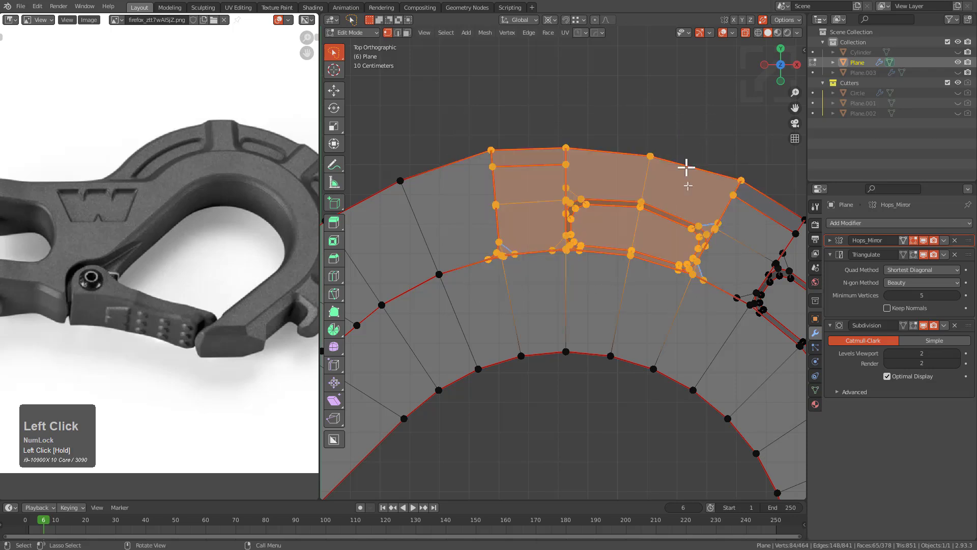
pyautogui.keyDown('shift'); pyautogui.moveTo(718, 212); pyautogui.dragTo(590, 200, button='middle'); pyautogui.keyUp('shift')
pyautogui.moveTo(571, 141)
pyautogui.keyDown('shift'); pyautogui.mouseDown()
pyautogui.moveTo(593, 331)
pyautogui.moveTo(725, 220)
pyautogui.mouseUp(); pyautogui.keyUp('shift')
pyautogui.keyDown('shift'); pyautogui.moveTo(518, 266); pyautogui.dragTo(663, 264, button='middle'); pyautogui.keyUp('shift')
# Duplicate the selected ribs and slot segment in place
pyautogui.hotkey('shift', 'd')
pyautogui.rightClick(723, 283)
# Try to rotate the copied segment toward the shank by about 34 degrees and fine-tune its angle against the topmost rib
pyautogui.press('r')
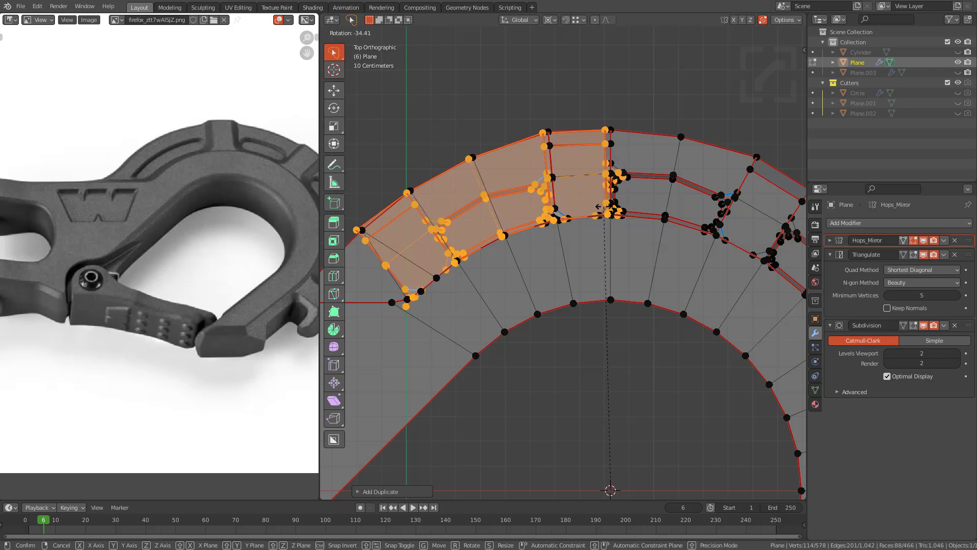
pyautogui.click(600, 207)
pyautogui.moveTo(632, 142); pyautogui.dragTo(622, 255, button='middle')
pyautogui.scroll(3, 621, 259)
pyautogui.press('t')
pyautogui.press('r')
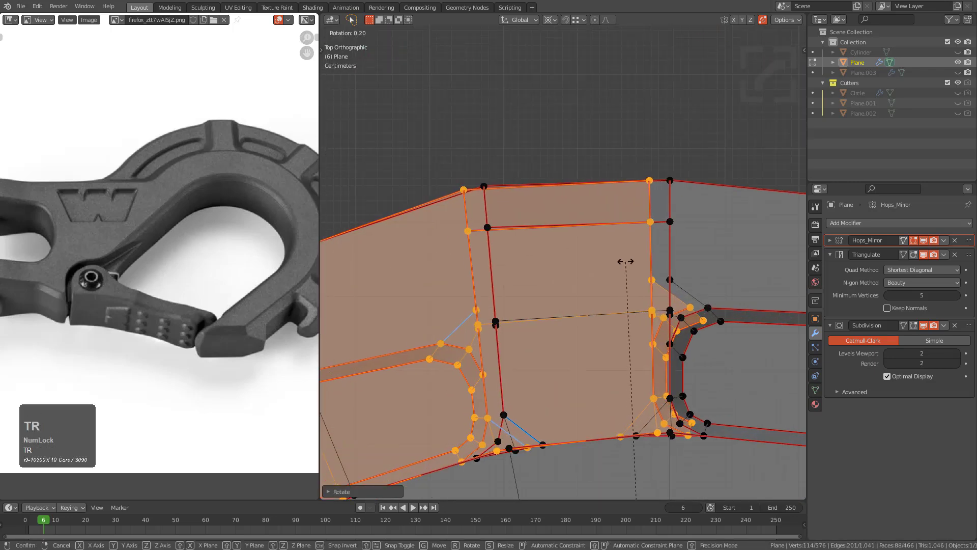
pyautogui.click(654, 266)
# Undo both rotations of the copied segment
pyautogui.scroll(-3, 571, 299)
pyautogui.moveTo(572, 298); pyautogui.dragTo(647, 272, button='middle')
pyautogui.scroll(-2, 500, 300)
pyautogui.moveTo(499, 301); pyautogui.dragTo(572, 292, button='middle')
pyautogui.scroll(-1, 565, 285)
pyautogui.scroll(4, 624, 258)
pyautogui.moveTo(567, 246); pyautogui.dragTo(614, 247, button='middle')
pyautogui.hotkey('ctrl', 'z')
pyautogui.hotkey('ctrl', 'z')
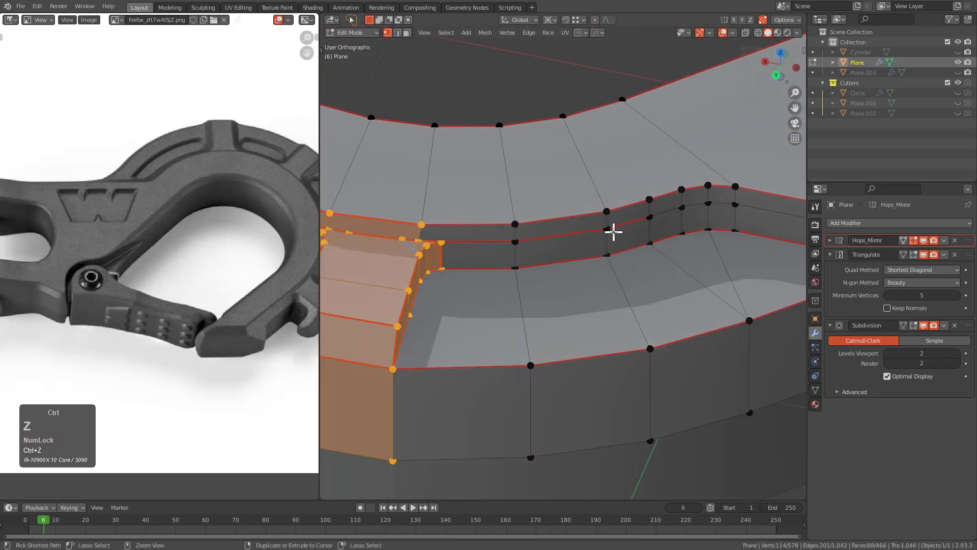
pyautogui.scroll(-2, 538, 254)
pyautogui.scroll(-1, 542, 242)
pyautogui.press('g')
pyautogui.rightClick(692, 104)
# Rotate the copied segment about 33 degrees counterclockwise in top view and fine-tune it so its end rib lies over the original topmost rib
pyautogui.moveTo(586, 127); pyautogui.dragTo(416, 217, button='middle')
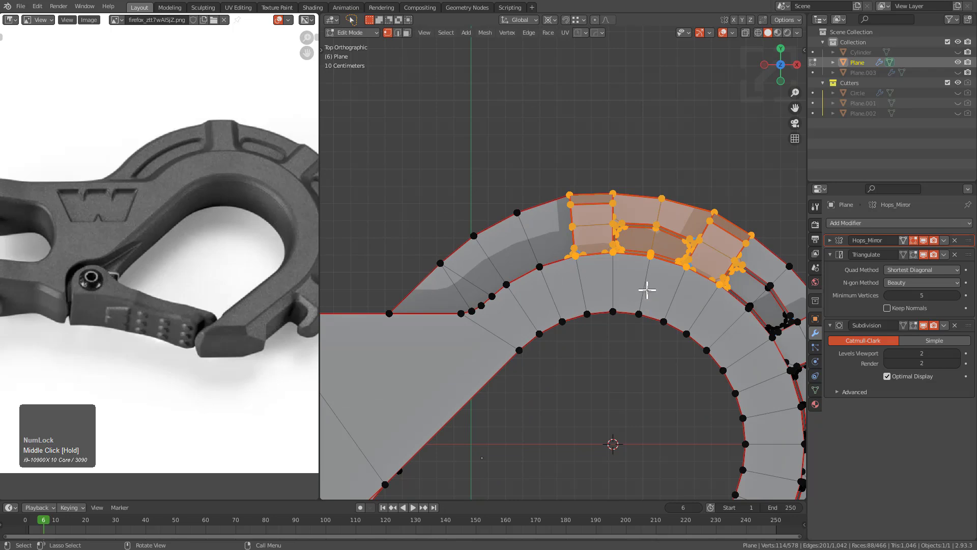
pyautogui.press('r')
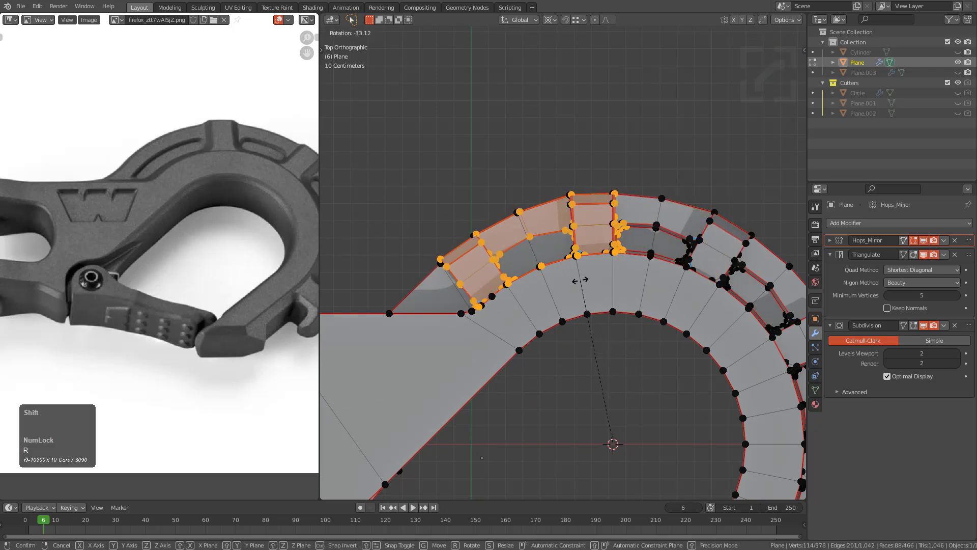
pyautogui.click(551, 279)
pyautogui.keyDown('shift'); pyautogui.moveTo(610, 265); pyautogui.dragTo(611, 325, button='middle'); pyautogui.keyUp('shift')
pyautogui.scroll(6, 587, 299)
pyautogui.scroll(5, 611, 325)
pyautogui.press('r')
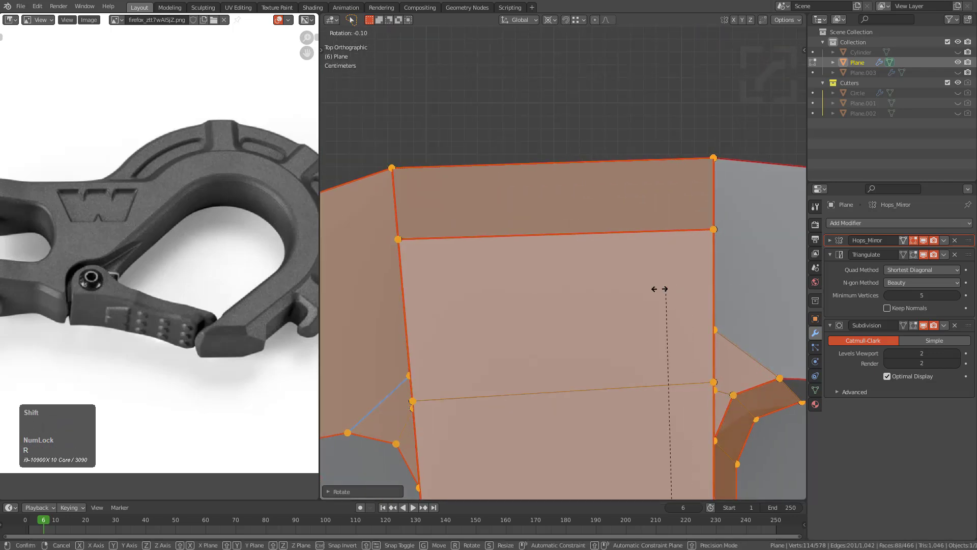
pyautogui.click(670, 289)
# Select the edge loop across the middle of the copied slot and split the segment along it
pyautogui.scroll(-5, 662, 292)
pyautogui.keyDown('shift'); pyautogui.moveTo(512, 339); pyautogui.dragTo(565, 250, button='middle'); pyautogui.keyUp('shift')
pyautogui.scroll(-4, 565, 250)
pyautogui.keyDown('shift'); pyautogui.moveTo(473, 306); pyautogui.dragTo(602, 247, button='middle'); pyautogui.keyUp('shift')
pyautogui.scroll(3, 602, 248)
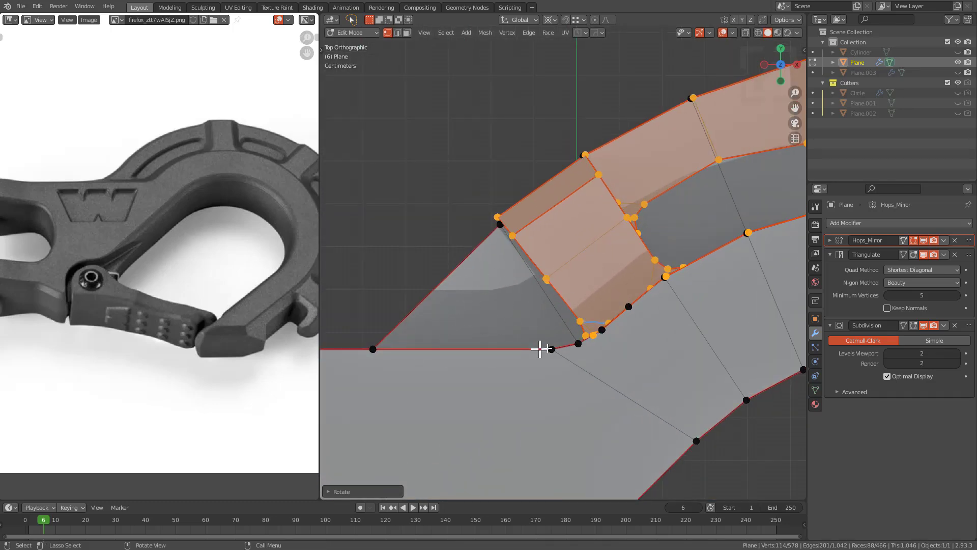
pyautogui.keyDown('shift'); pyautogui.moveTo(575, 323); pyautogui.dragTo(578, 310, button='middle'); pyautogui.keyUp('shift')
pyautogui.scroll(-2, 567, 240)
pyautogui.scroll(2, 567, 236)
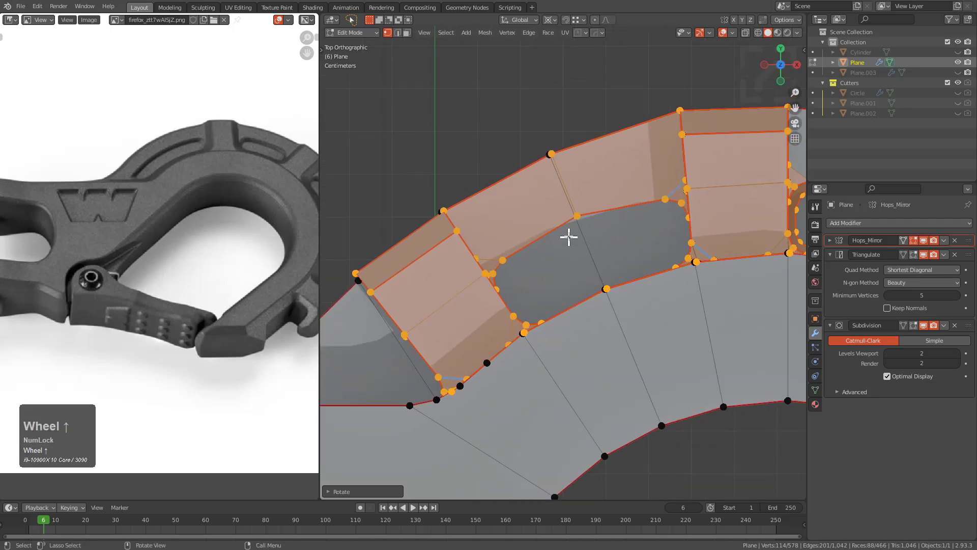
pyautogui.hotkey('alt', 'z')
pyautogui.keyDown('alt'); pyautogui.click(567, 182); pyautogui.keyUp('alt')
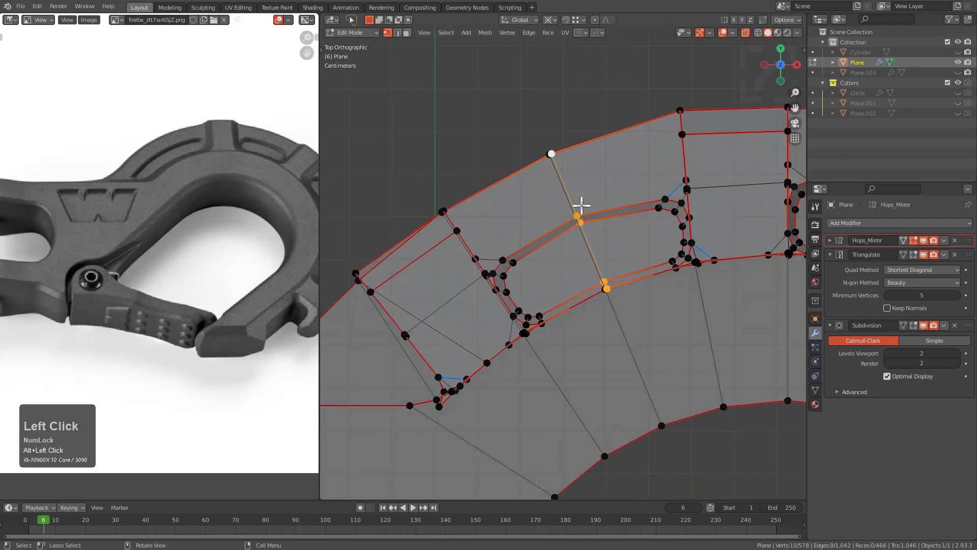
pyautogui.rightClick(589, 194)
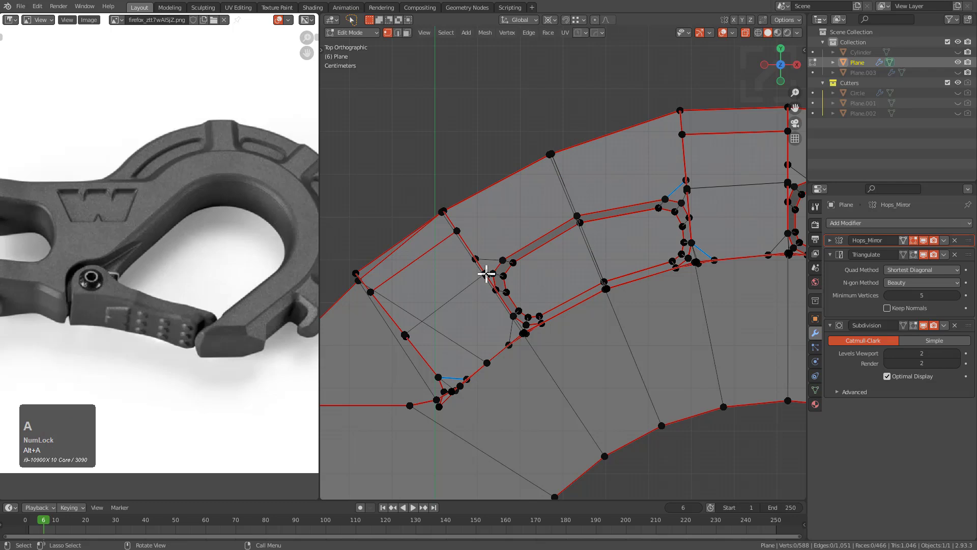
# Select the shank-side half of the split segment and rotate it about 11.7 degrees toward the shank
pyautogui.press('l')
pyautogui.scroll(-1, 640, 382)
pyautogui.press('r')
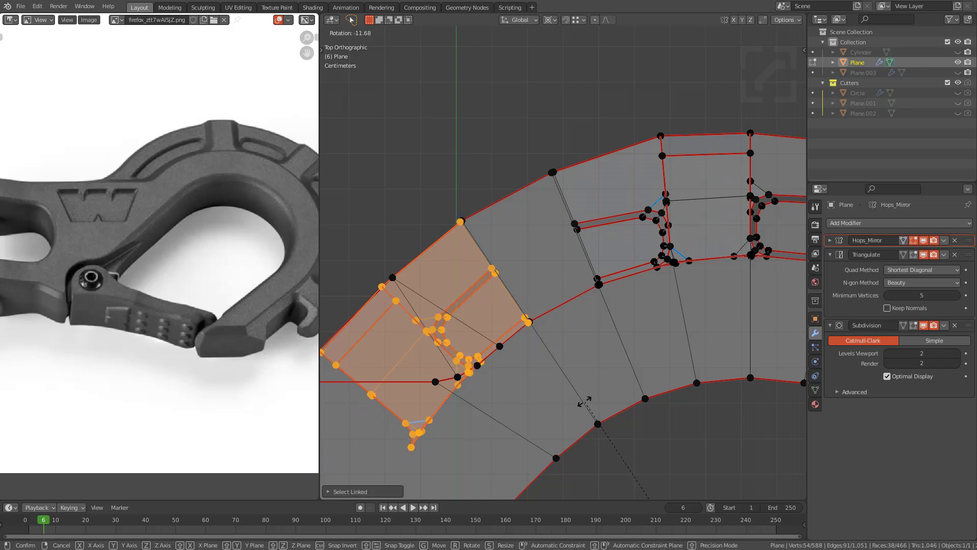
pyautogui.click(586, 402)
pyautogui.hotkey('alt', 'z')
pyautogui.scroll(-2, 565, 309)
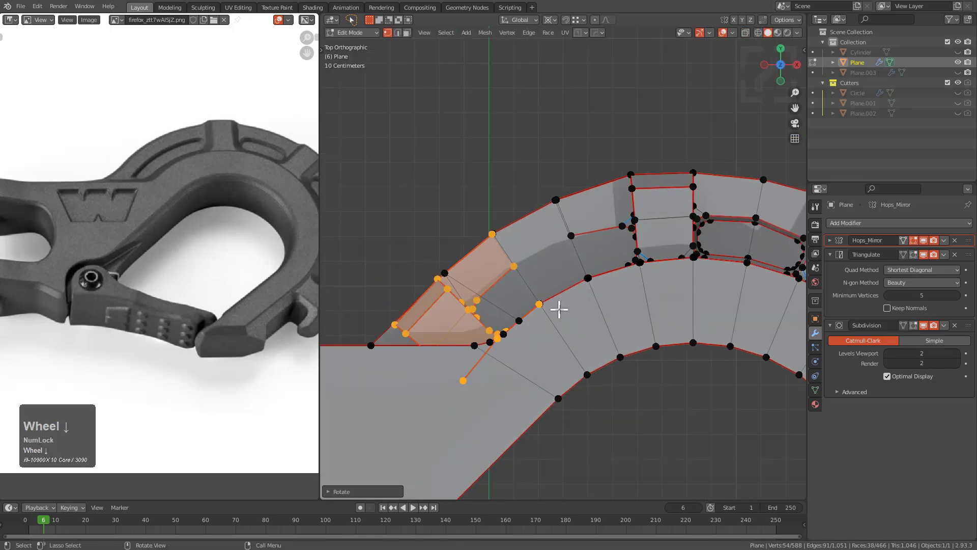
# Try to isolate the copied halves by hiding the linked hook body
pyautogui.moveTo(560, 310); pyautogui.dragTo(624, 273, button='middle')
pyautogui.moveTo(509, 308); pyautogui.dragTo(599, 294, button='middle')
pyautogui.scroll(1, 570, 315)
pyautogui.hotkey('alt', 'z')
pyautogui.hotkey('alt', 'z')
pyautogui.moveTo(556, 325); pyautogui.dragTo(584, 326, button='middle')
pyautogui.press('a')
pyautogui.hotkey('ctrl', 'z')
pyautogui.hotkey('alt', 'a')
pyautogui.press('l')
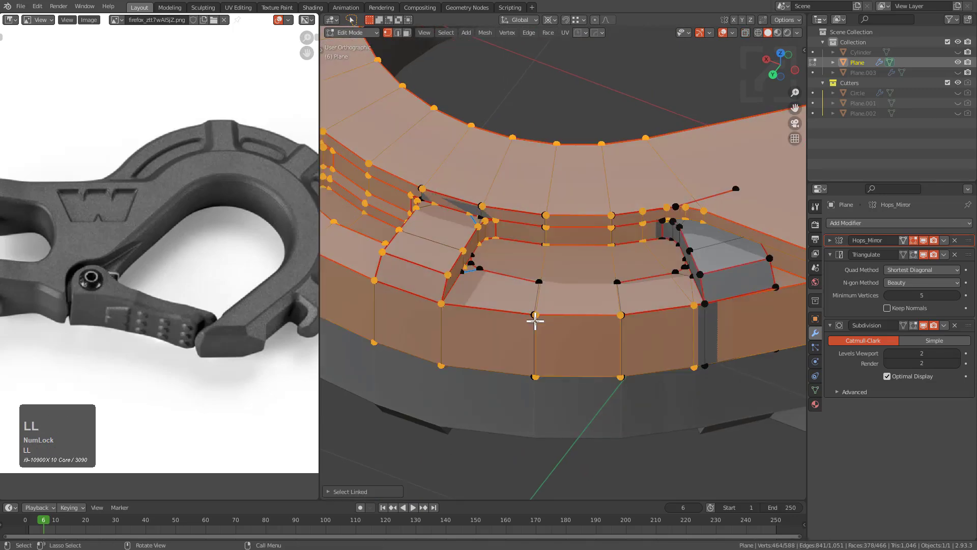
pyautogui.press('h')
pyautogui.moveTo(579, 296); pyautogui.dragTo(559, 280, button='middle')
pyautogui.hotkey('ctrl', 'z')
# Select both halves of the copied segment and hide everything else in the mesh
pyautogui.scroll(-2, 567, 290)
pyautogui.scroll(2, 530, 284)
pyautogui.scroll(-2, 554, 288)
pyautogui.scroll(2, 572, 291)
pyautogui.hotkey('alt', 'a')
pyautogui.press('l')
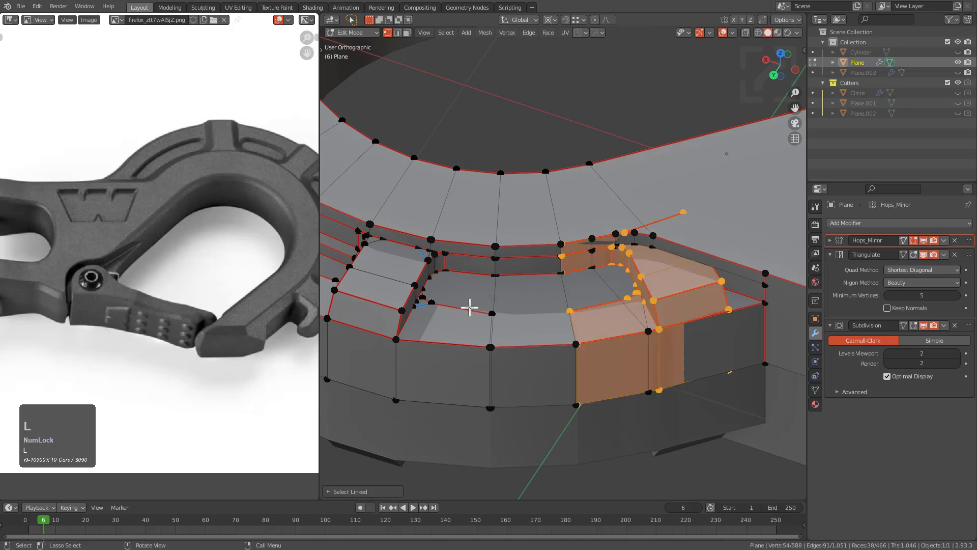
pyautogui.press('l')
pyautogui.hotkey('shift', 'h')
pyautogui.moveTo(468, 301); pyautogui.dragTo(647, 277, button='middle')
pyautogui.scroll(2, 606, 300)
# Fill the gap between the two segment halves with faces, starting from the facing vertical edges of the outer wall
pyautogui.click(509, 381)
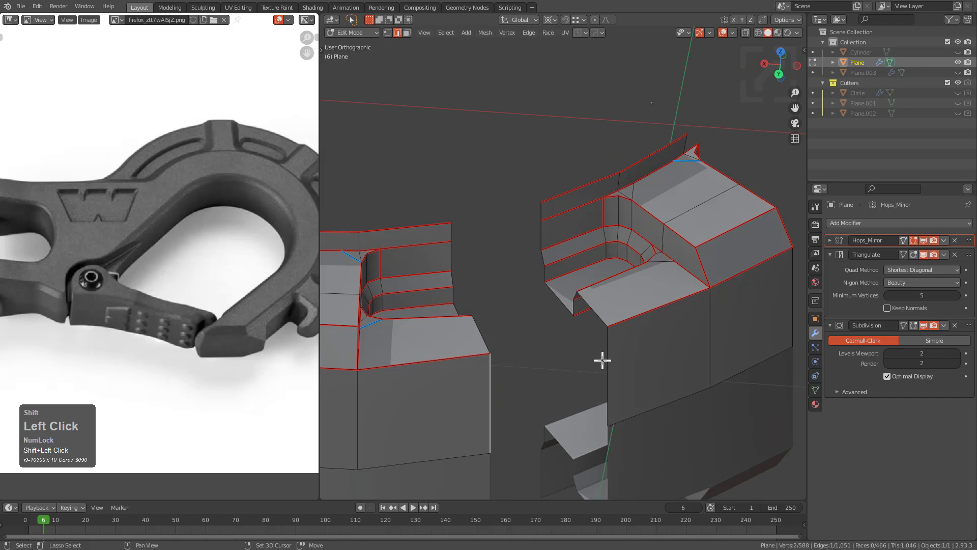
pyautogui.keyDown('shift'); pyautogui.click(602, 361); pyautogui.keyUp('shift')
pyautogui.press('f')
pyautogui.moveTo(570, 328); pyautogui.dragTo(653, 323, button='middle')
pyautogui.press('f')
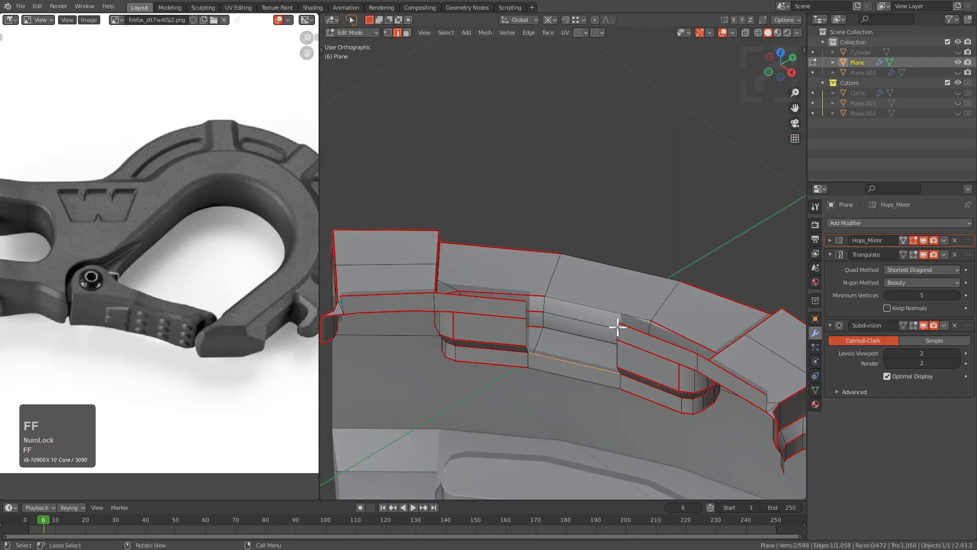
pyautogui.moveTo(616, 327); pyautogui.dragTo(482, 312, button='middle')
pyautogui.press('a')
pyautogui.hotkey('alt', 'a')
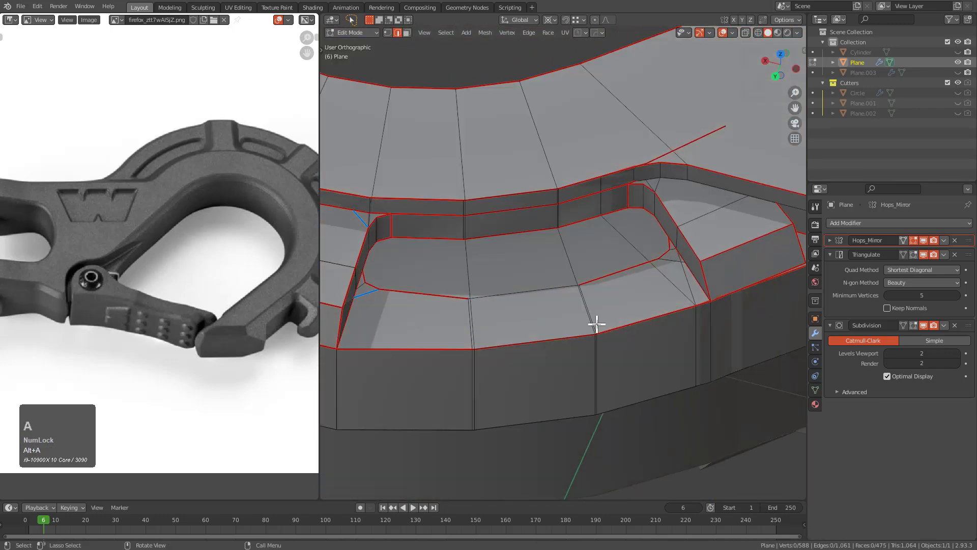
# Select the joined rib-and-slot segment and hide all other geometry
pyautogui.press('l')
pyautogui.moveTo(635, 321); pyautogui.dragTo(595, 295, button='middle')
pyautogui.scroll(2, 619, 294)
pyautogui.hotkey('shift', 'h')
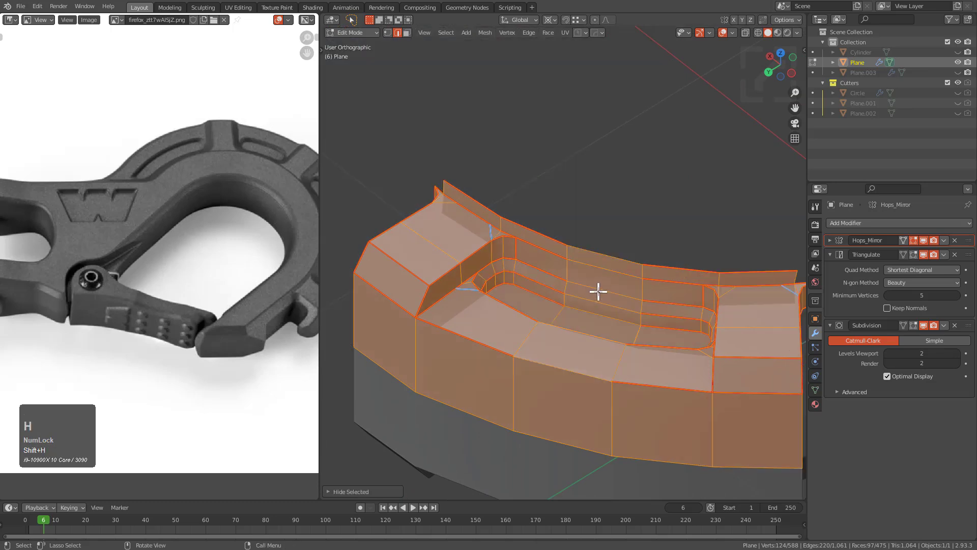
# Delete the row of vertices along the isolated segment's inner upper edge and save the file
pyautogui.keyDown('alt'); pyautogui.click(602, 256); pyautogui.keyUp('alt')
pyautogui.press('x')
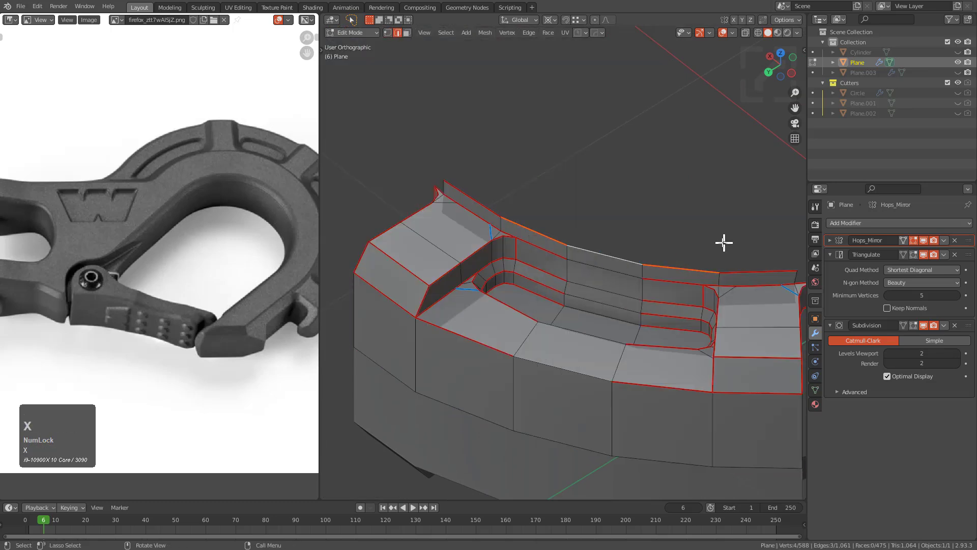
pyautogui.press('1')
pyautogui.keyDown('ctrl'); pyautogui.click(456, 168); pyautogui.keyUp('ctrl')
pyautogui.press('x')
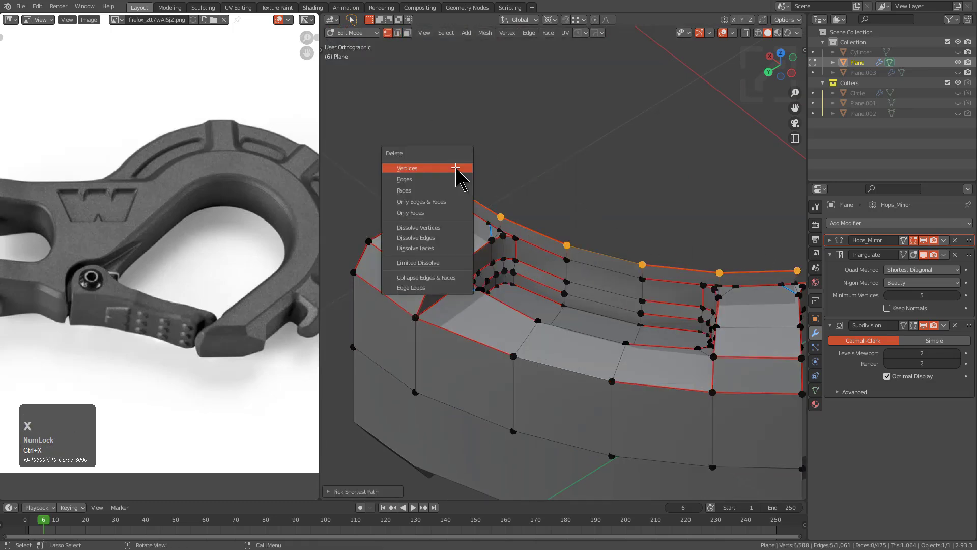
pyautogui.click(457, 168)
pyautogui.keyDown('shift'); pyautogui.moveTo(513, 257); pyautogui.dragTo(542, 204, button='middle'); pyautogui.keyUp('shift')
pyautogui.keyDown('shift'); pyautogui.moveTo(542, 203); pyautogui.dragTo(617, 192, button='middle'); pyautogui.keyUp('shift')
pyautogui.hotkey('ctrl', 's')
# Delete the leftover slot-end geometry hanging beneath the end rib of the isolated segment
pyautogui.moveTo(608, 240); pyautogui.dragTo(667, 252, button='middle')
pyautogui.keyDown('shift'); pyautogui.moveTo(642, 242); pyautogui.dragTo(560, 250, button='middle'); pyautogui.keyUp('shift')
pyautogui.scroll(3, 550, 260)
pyautogui.moveTo(540, 267); pyautogui.dragTo(604, 272, button='middle')
pyautogui.keyDown('shift'); pyautogui.scroll(1, 603, 272); pyautogui.keyUp('shift')
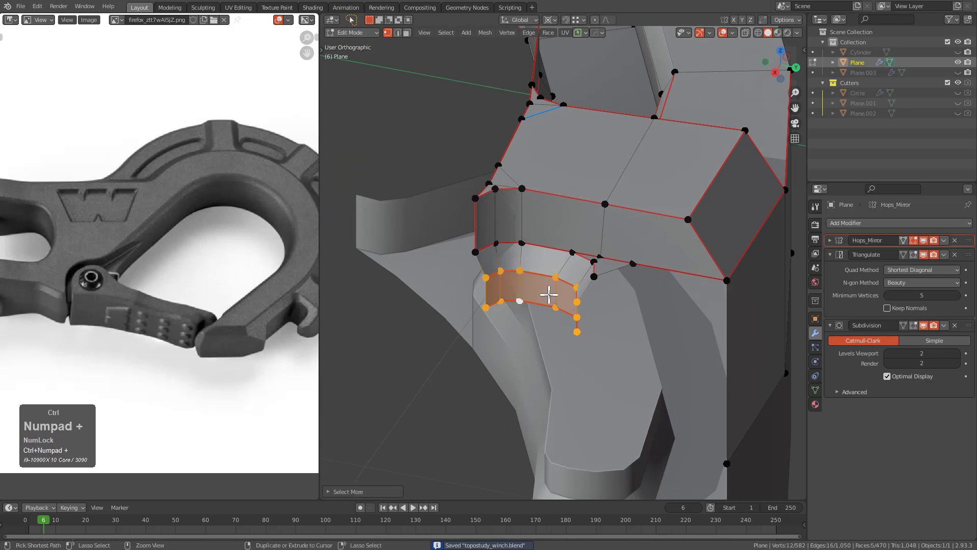
pyautogui.scroll(3, 555, 291)
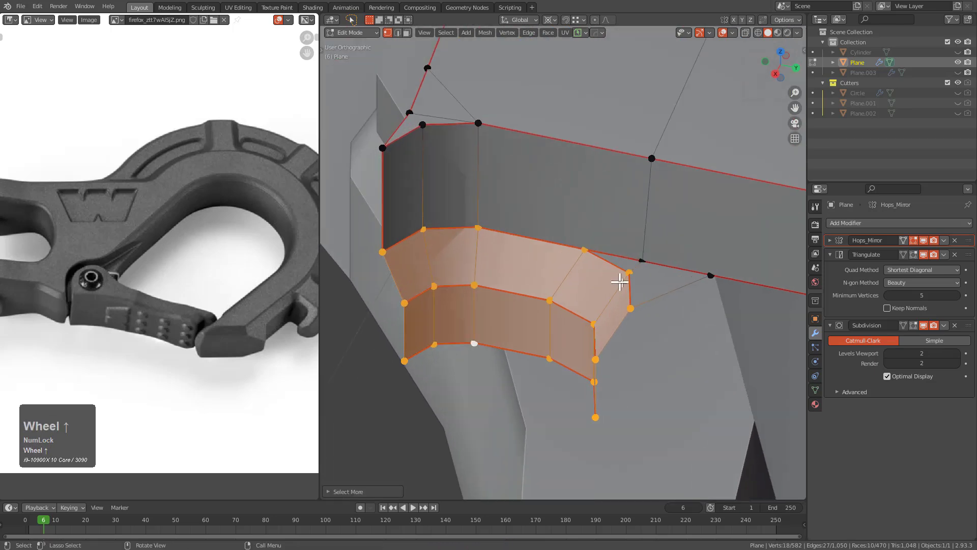
pyautogui.hotkey('ctrl', 'z')
pyautogui.press('x')
pyautogui.click(647, 295)
pyautogui.keyDown('shift'); pyautogui.click(629, 273); pyautogui.keyUp('shift')
pyautogui.press('x')
pyautogui.click(631, 275)
# Mark the unmarked edges along the slot's newly filled middle section as sharp and check the shading in Object Mode
pyautogui.scroll(-3, 631, 273)
pyautogui.moveTo(631, 273); pyautogui.dragTo(545, 274, button='middle')
pyautogui.scroll(-2, 375, 264)
pyautogui.moveTo(598, 299); pyautogui.dragTo(557, 263, button='middle')
pyautogui.press('2')
pyautogui.moveTo(519, 203); pyautogui.dragTo(660, 224, button='middle')
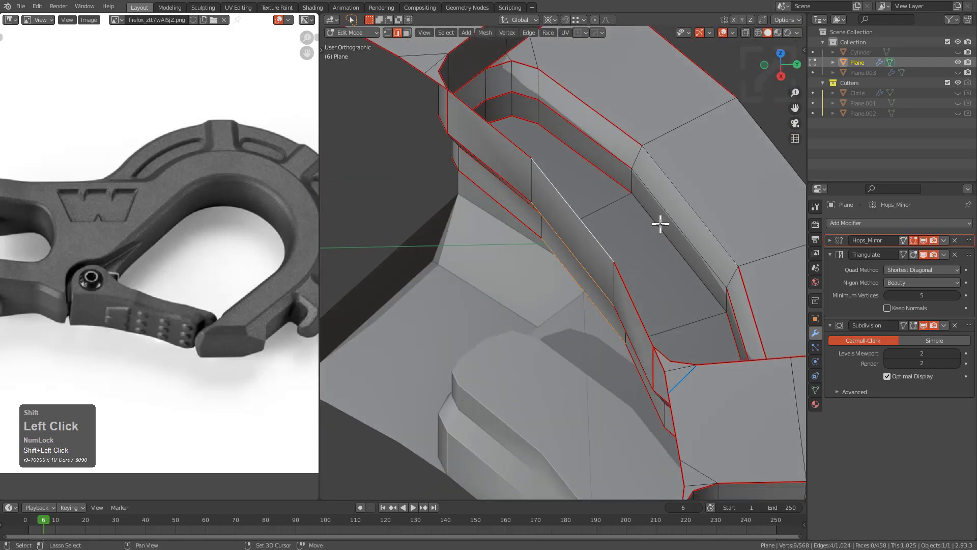
pyautogui.press('q')
pyautogui.click(670, 195)
pyautogui.press('Tab')
pyautogui.scroll(-8, 563, 244)
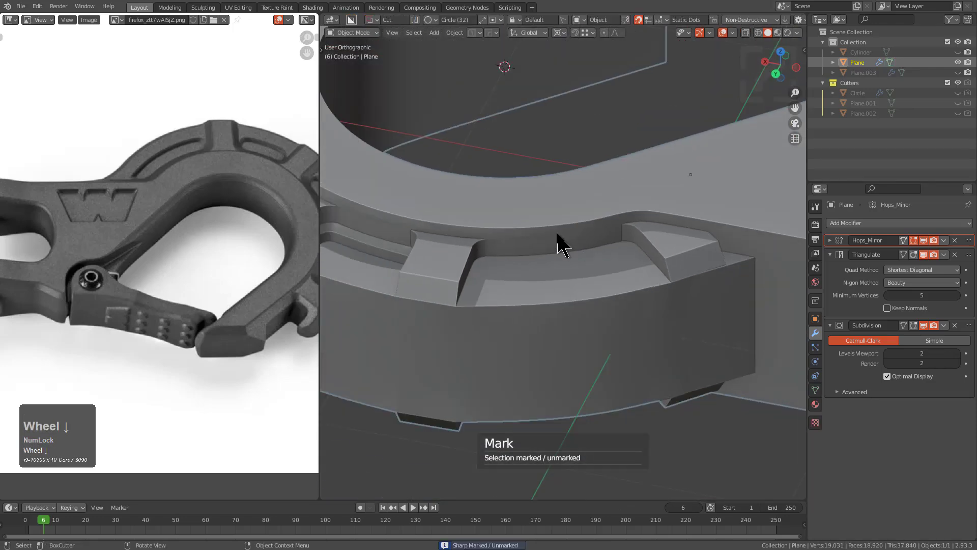
pyautogui.scroll(2, 567, 285)
pyautogui.press('Tab')
pyautogui.scroll(4, 565, 269)
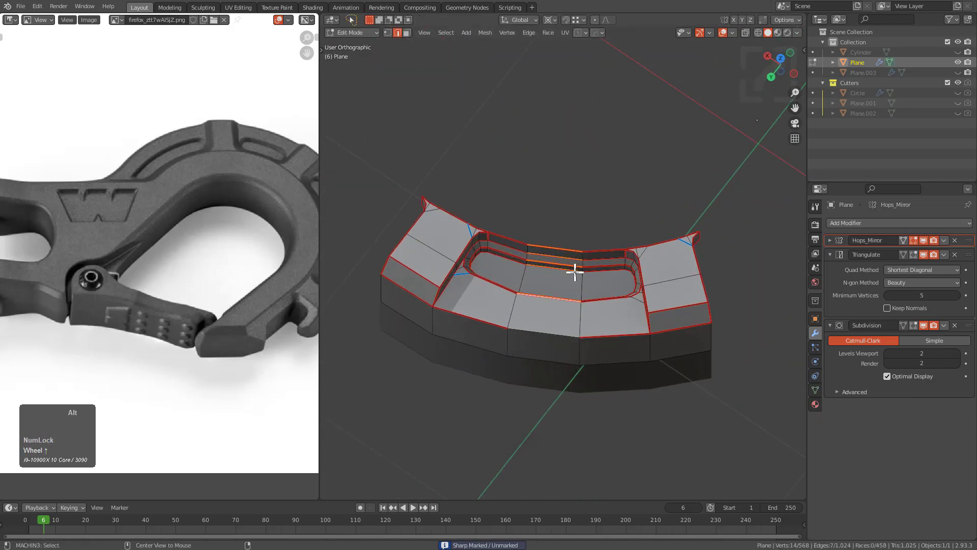
# Reveal the hidden geometry and select the last rib's shank-side end faces in X-ray view
pyautogui.hotkey('alt', 'h')
pyautogui.hotkey('alt', 'a')
pyautogui.moveTo(620, 263); pyautogui.dragTo(591, 275, button='middle')
pyautogui.scroll(4, 588, 285)
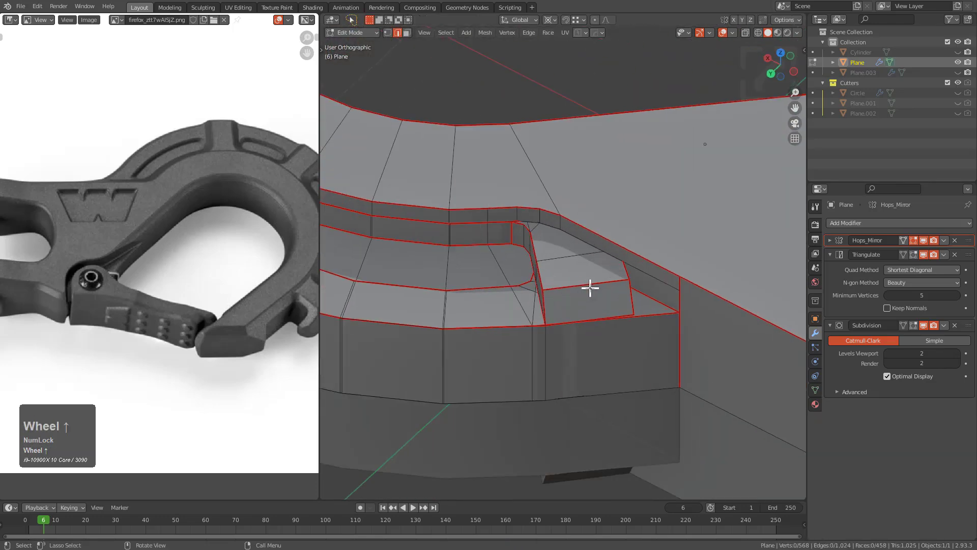
pyautogui.moveTo(592, 328); pyautogui.dragTo(611, 329, button='middle')
pyautogui.scroll(2, 611, 329)
pyautogui.hotkey('alt', 'z')
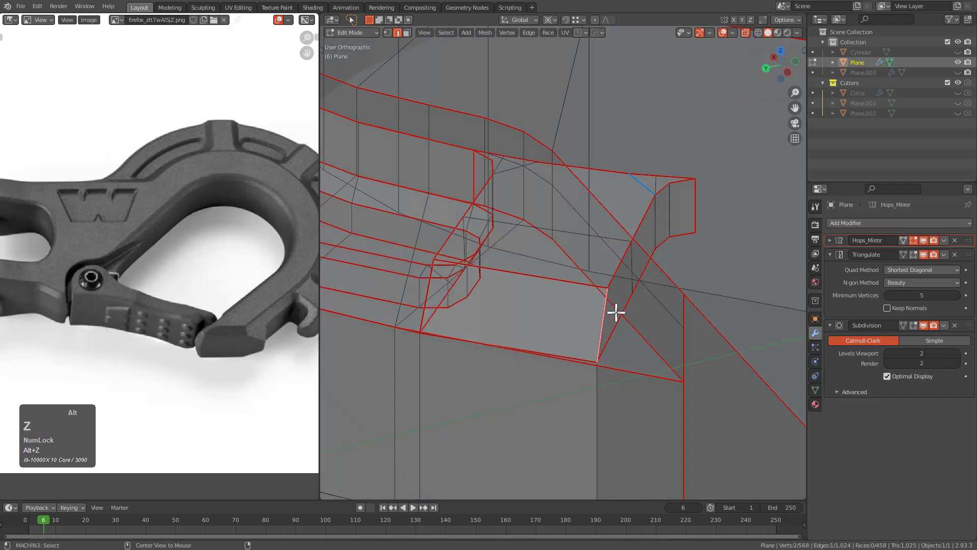
pyautogui.hotkey('alt', 'z')
pyautogui.hotkey('alt', 'z')
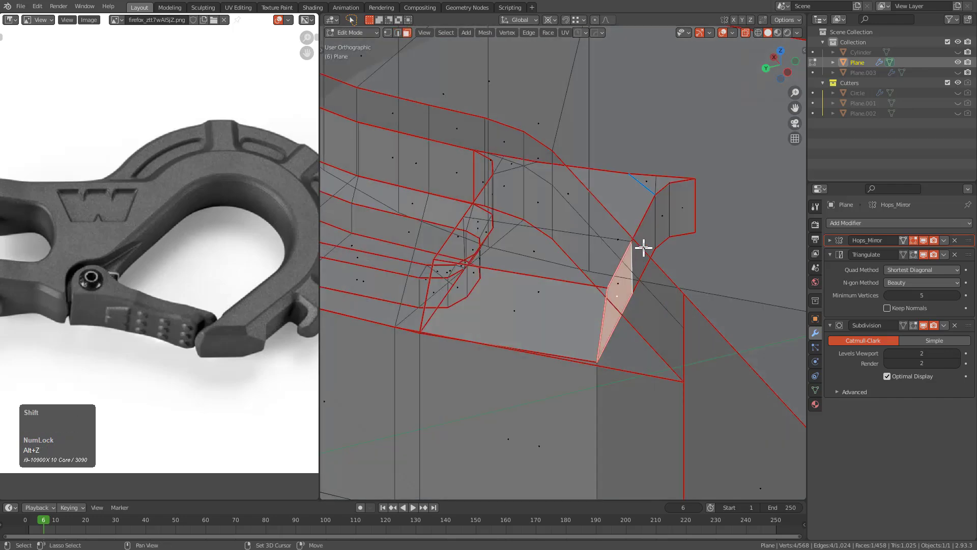
pyautogui.keyDown('shift'); pyautogui.click(672, 203); pyautogui.keyUp('shift')
pyautogui.moveTo(672, 202); pyautogui.dragTo(491, 356, button='middle')
pyautogui.press('r')
pyautogui.rightClick(571, 334)
pyautogui.moveTo(572, 334); pyautogui.dragTo(524, 288, button='middle')
pyautogui.scroll(4, 600, 277)
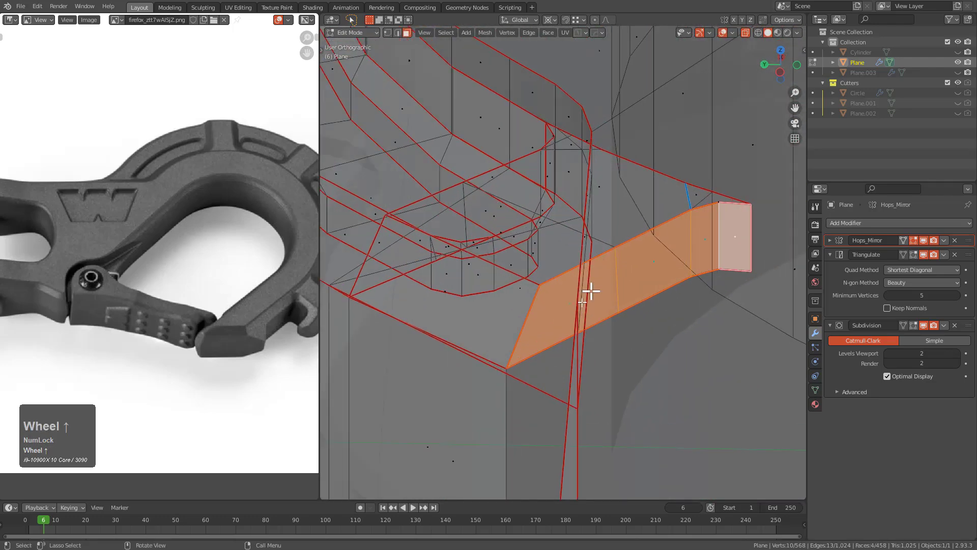
pyautogui.press('g')
pyautogui.rightClick(569, 301)
pyautogui.scroll(-6, 568, 316)
pyautogui.press('g')
pyautogui.rightClick(570, 305)
# Add the adjoining end edge to the selection, rotate the last rib's end slightly and move it about 0.03 m toward the shank
pyautogui.press('2')
pyautogui.keyDown('shift'); pyautogui.click(541, 346); pyautogui.keyUp('shift')
pyautogui.moveTo(543, 347); pyautogui.dragTo(590, 392, button='middle')
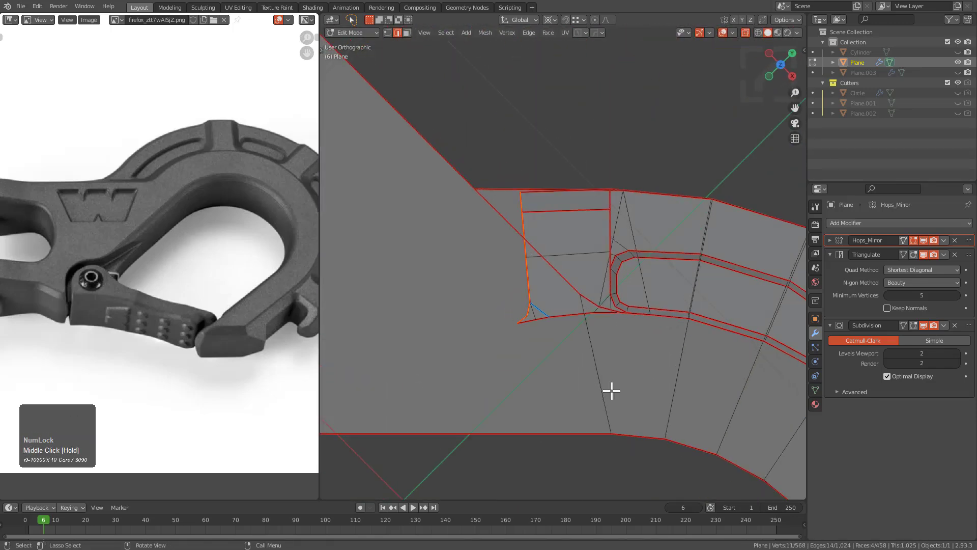
pyautogui.press('r')
pyautogui.click(583, 377)
pyautogui.press('g')
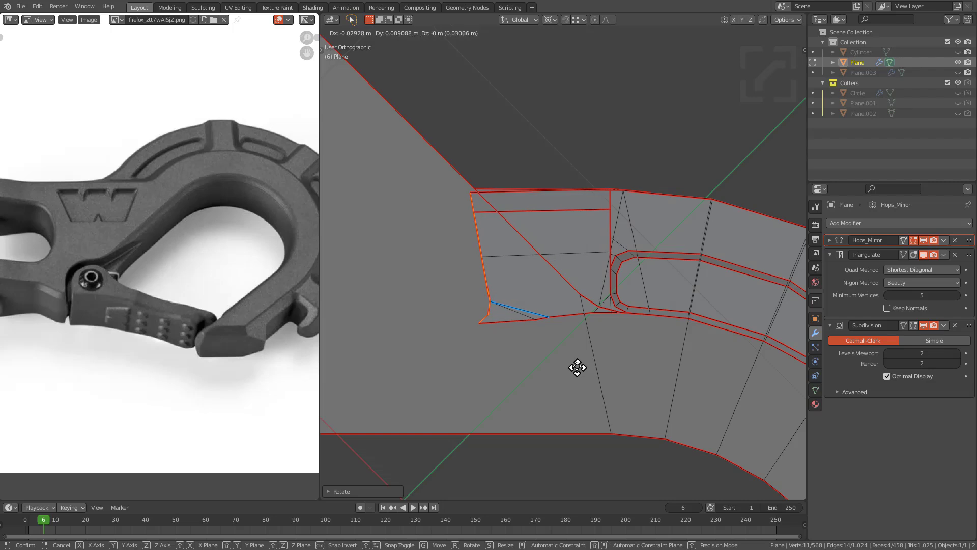
pyautogui.click(577, 366)
pyautogui.press('KP_Decimal')
pyautogui.moveTo(576, 292); pyautogui.dragTo(534, 334, button='middle')
pyautogui.press('g')
pyautogui.click(541, 328)
# Select the whole linked rib-and-slot extension and union it with the hook body using the Exact Boolean solver
pyautogui.scroll(-3, 742, 334)
pyautogui.moveTo(742, 334); pyautogui.dragTo(652, 304, button='middle')
pyautogui.scroll(-2, 652, 304)
pyautogui.hotkey('alt', 'a')
pyautogui.press('l')
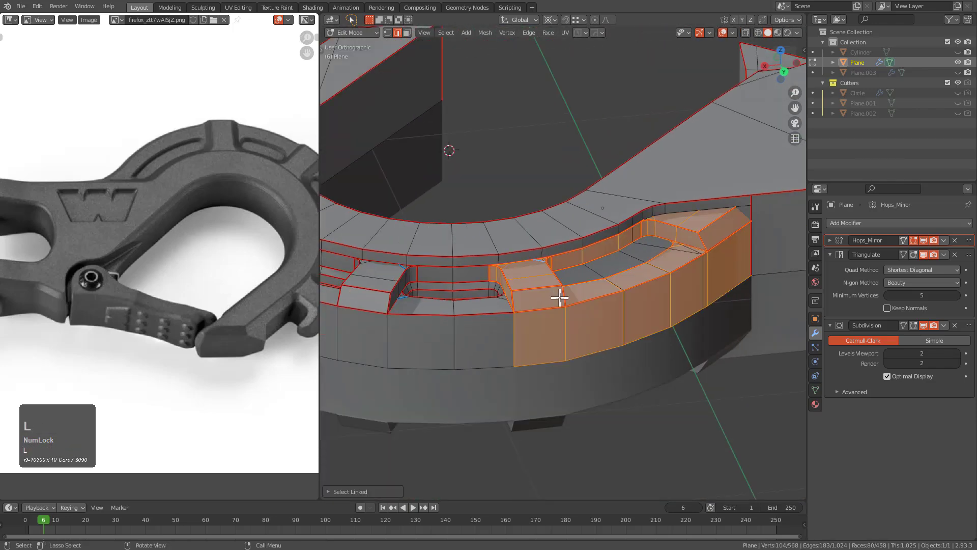
pyautogui.scroll(2, 554, 298)
pyautogui.moveTo(560, 297); pyautogui.dragTo(557, 311, button='middle')
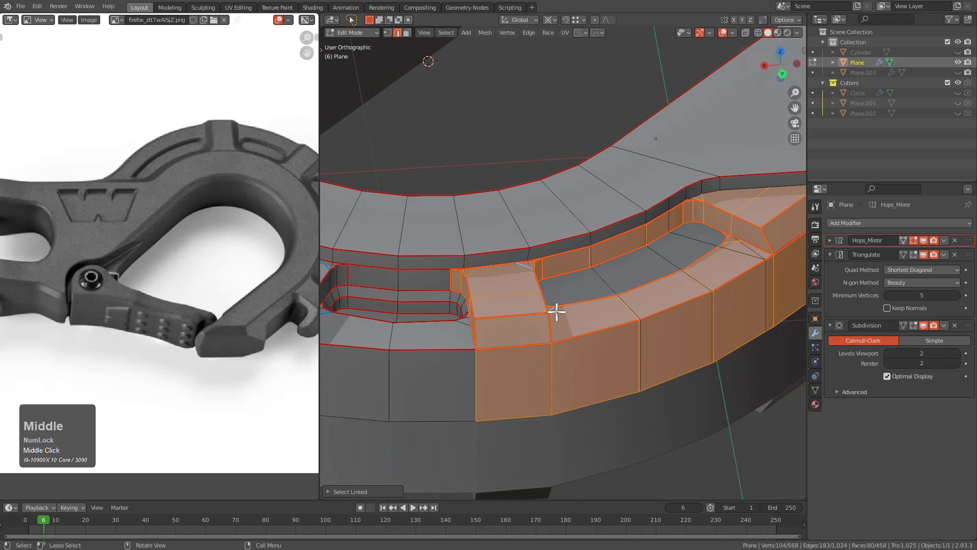
pyautogui.press('ctrl+alt+KP_Add')
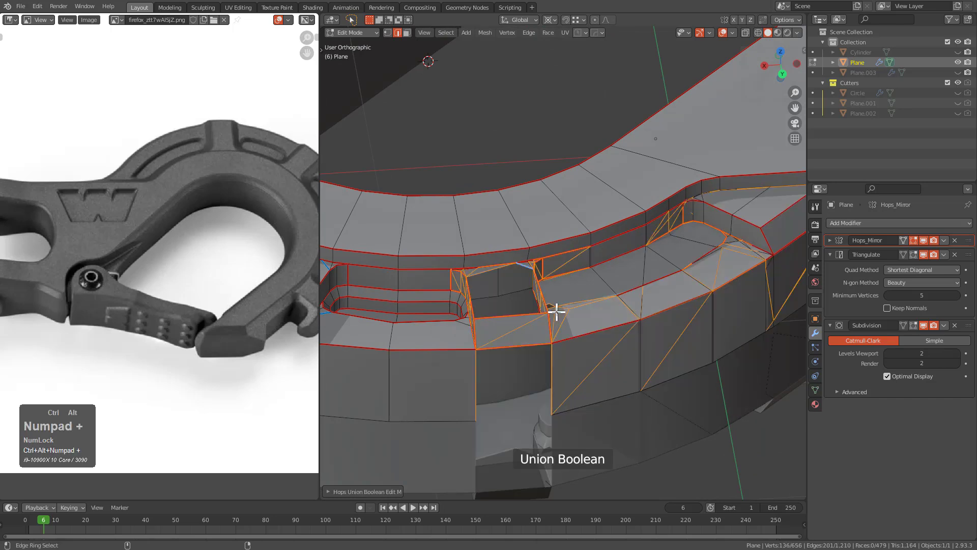
pyautogui.press('F9')
pyautogui.click(679, 329)
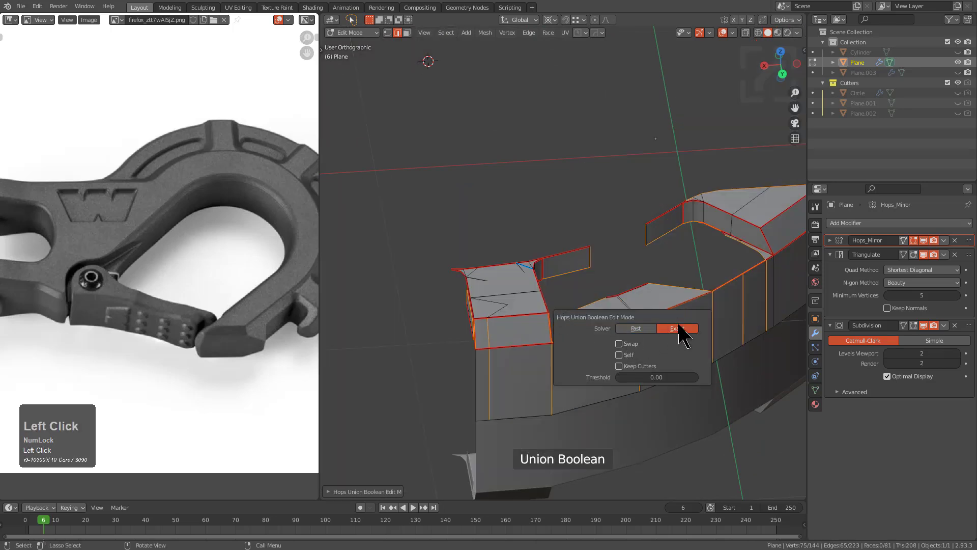
# Try the union of the rib-and-slot extension with the Fast Boolean solver and undo it
pyautogui.click(637, 329)
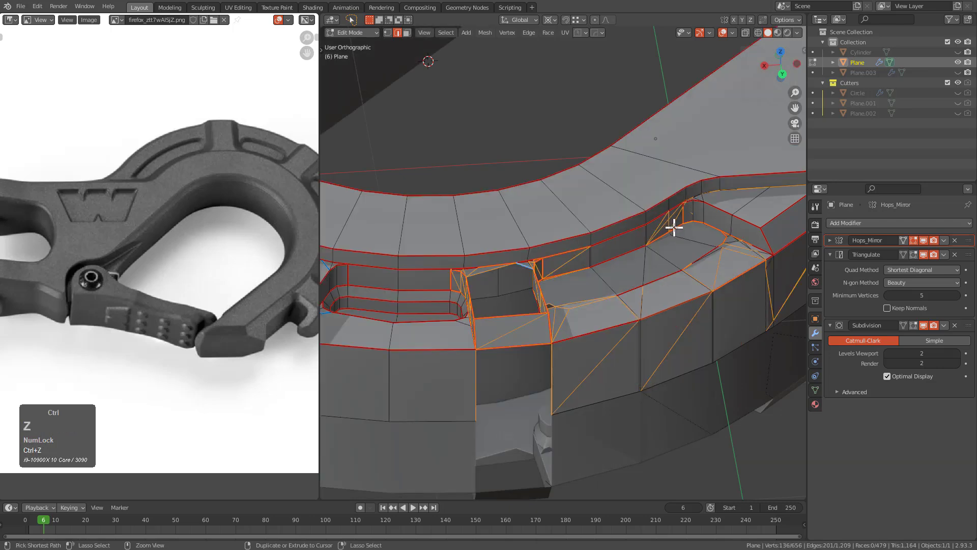
pyautogui.scroll(2, 582, 255)
pyautogui.press('g')
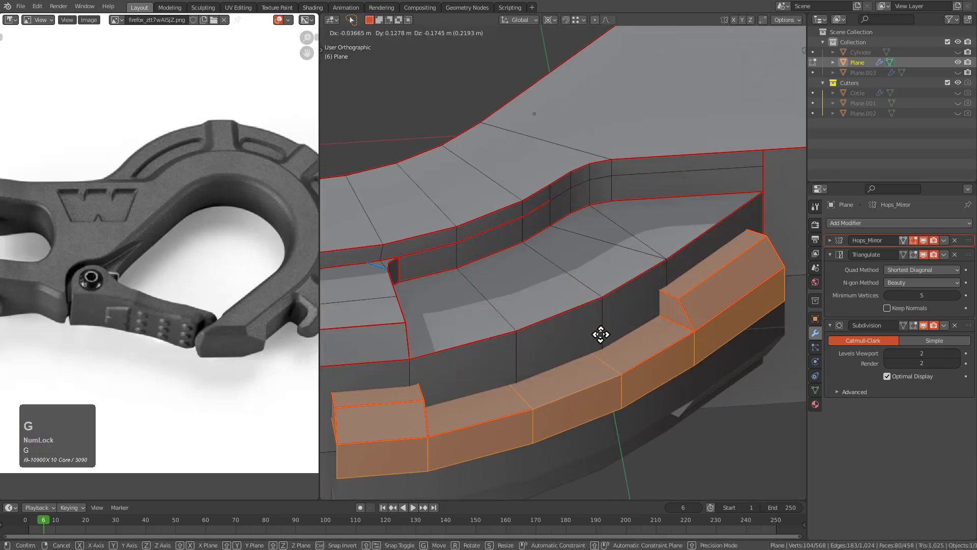
pyautogui.rightClick(606, 314)
# Hide the rib-and-slot extension and cut a centred edge loop through the ring faces above the body's last rib
pyautogui.press('h')
pyautogui.keyDown('shift'); pyautogui.click(675, 240); pyautogui.keyUp('shift')
pyautogui.click(683, 264)
pyautogui.keyDown('shift'); pyautogui.click(677, 239); pyautogui.keyUp('shift')
pyautogui.keyDown('shift'); pyautogui.moveTo(545, 274); pyautogui.dragTo(624, 272, button='middle'); pyautogui.keyUp('shift')
pyautogui.scroll(-1, 555, 283)
pyautogui.scroll(1, 537, 281)
pyautogui.keyDown('shift'); pyautogui.moveTo(448, 313); pyautogui.dragTo(499, 290, button='middle'); pyautogui.keyUp('shift')
pyautogui.hotkey('ctrl', 'r')
pyautogui.click(476, 227)
pyautogui.rightClick(478, 229)
# Cut a centred edge loop down the last rib's lower faces and connect its vertices up to the ring's inner ledge
pyautogui.hotkey('ctrl', 'r')
pyautogui.keyDown('ctrl'); pyautogui.click(492, 329); pyautogui.keyUp('ctrl')
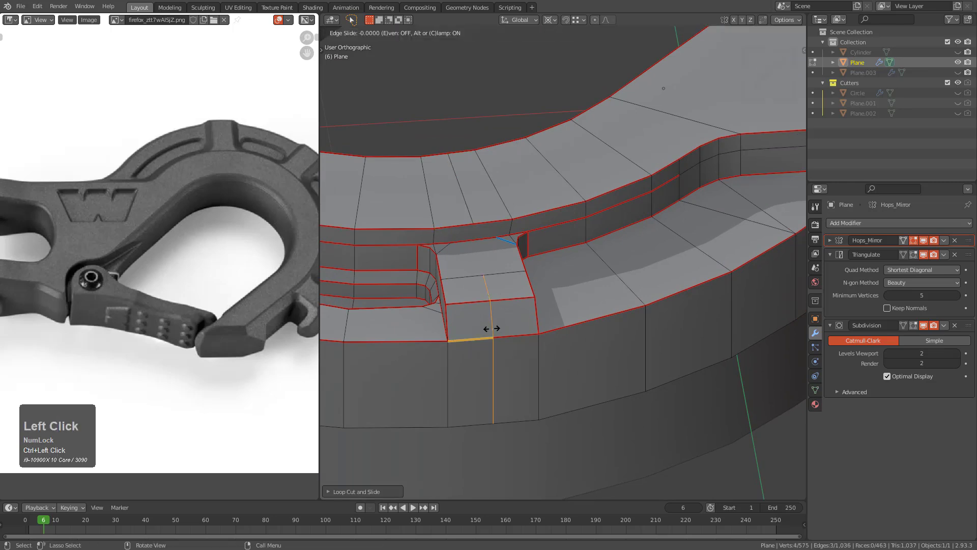
pyautogui.press('1')
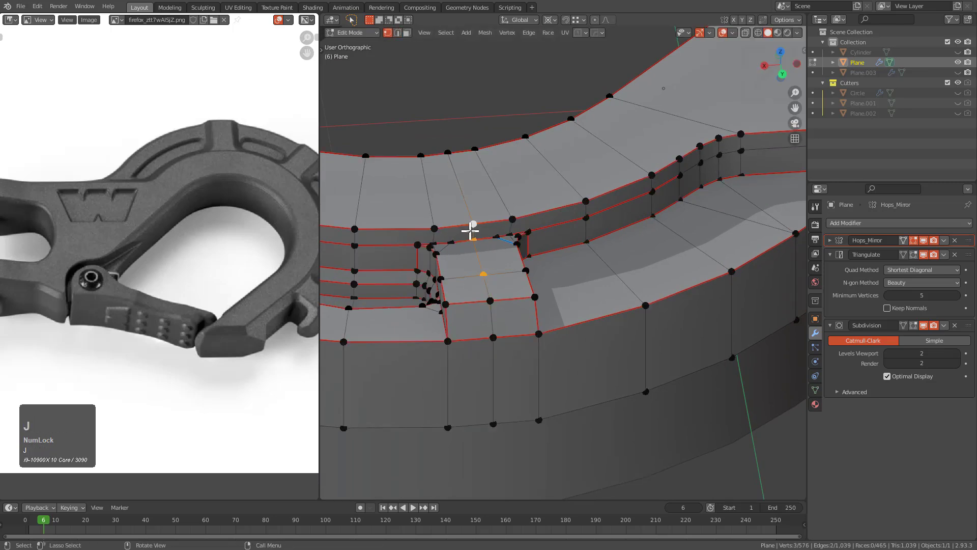
# Select the vertex path from the last rib's centre line around the old shank-side ring section and rip it loose
pyautogui.moveTo(509, 277); pyautogui.dragTo(462, 218, button='middle')
pyautogui.keyDown('ctrl'); pyautogui.click(584, 220); pyautogui.keyUp('ctrl')
pyautogui.moveTo(633, 223); pyautogui.dragTo(739, 254, button='middle')
pyautogui.keyDown('ctrl'); pyautogui.click(741, 257); pyautogui.keyUp('ctrl')
pyautogui.moveTo(673, 368); pyautogui.dragTo(655, 299, button='middle')
pyautogui.keyDown('ctrl'); pyautogui.click(485, 359); pyautogui.keyUp('ctrl')
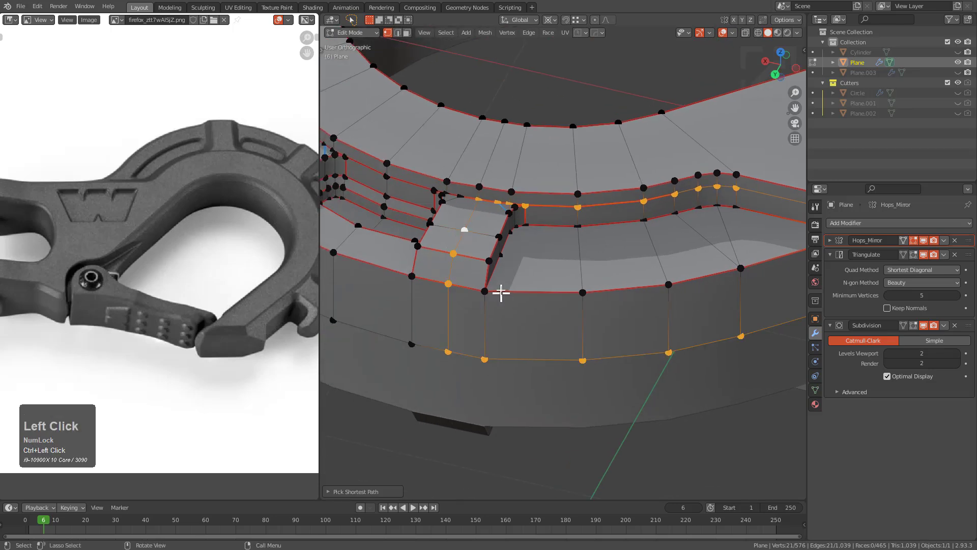
pyautogui.press('v')
pyautogui.rightClick(539, 322)
pyautogui.hotkey('alt', 'a')
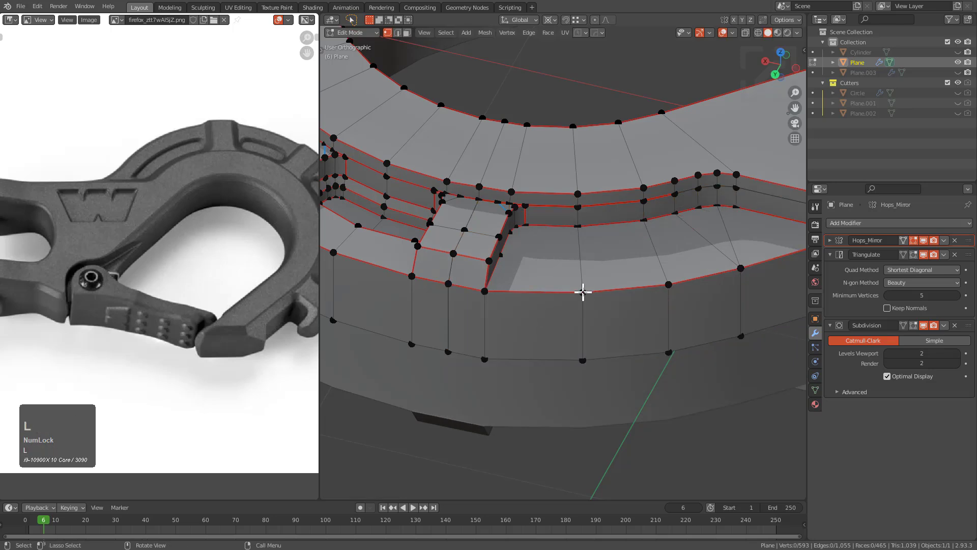
# Separate the ripped-off shank-side ring section into its own object and hide it in Object Mode
pyautogui.press('l')
pyautogui.scroll(-2, 572, 268)
pyautogui.press('p')
pyautogui.click(570, 268)
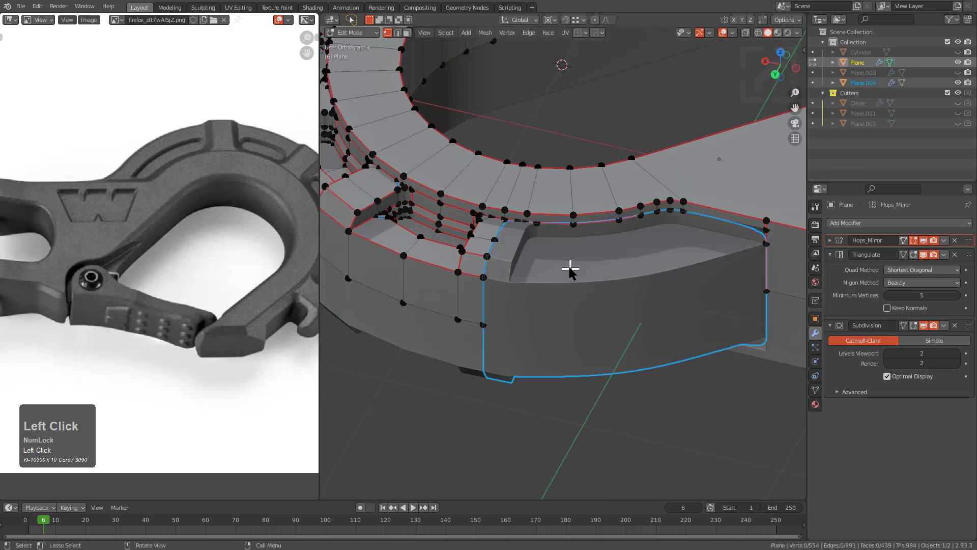
pyautogui.press('Tab')
pyautogui.click(585, 285)
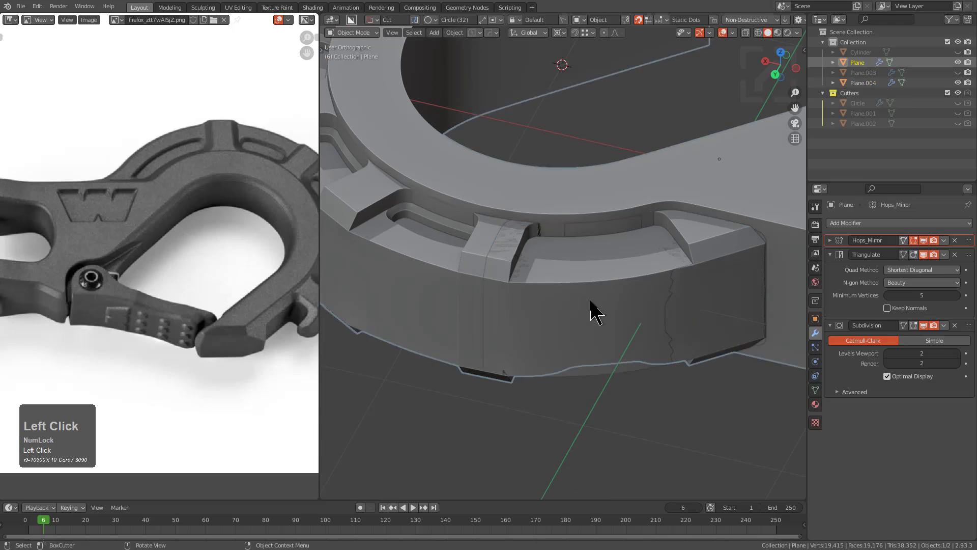
pyautogui.click(589, 294)
# Return to editing the hook body, reveal the hidden rib-and-slot extension and clear the selection
pyautogui.moveTo(589, 295); pyautogui.dragTo(554, 345, button='middle')
pyautogui.scroll(-2, 489, 331)
pyautogui.scroll(-2, 486, 304)
pyautogui.scroll(3, 592, 289)
pyautogui.press('Tab')
pyautogui.scroll(3, 665, 254)
pyautogui.moveTo(592, 289); pyautogui.dragTo(559, 268, button='middle')
pyautogui.hotkey('alt', 'h')
pyautogui.hotkey('alt', 'a')
pyautogui.scroll(3, 512, 281)
pyautogui.scroll(3, 561, 281)
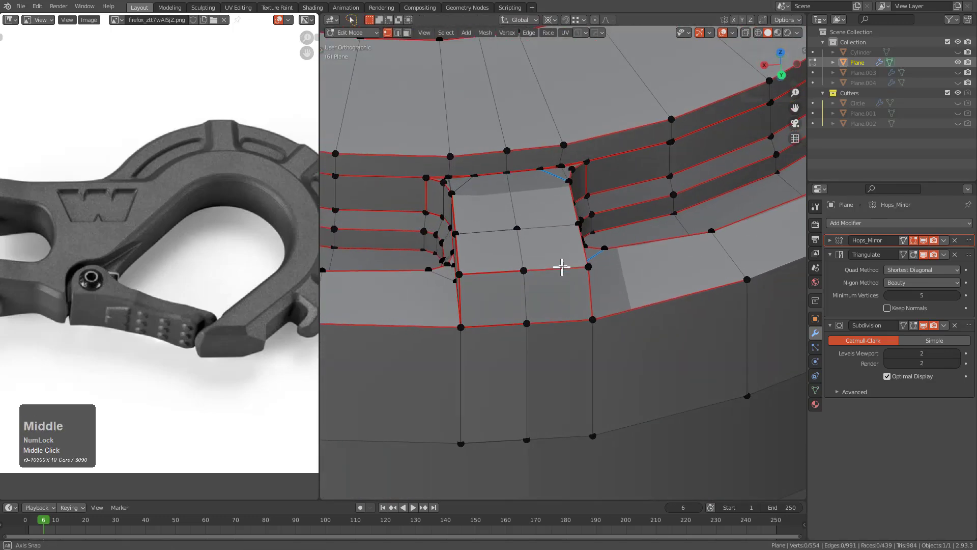
pyautogui.scroll(-2, 601, 308)
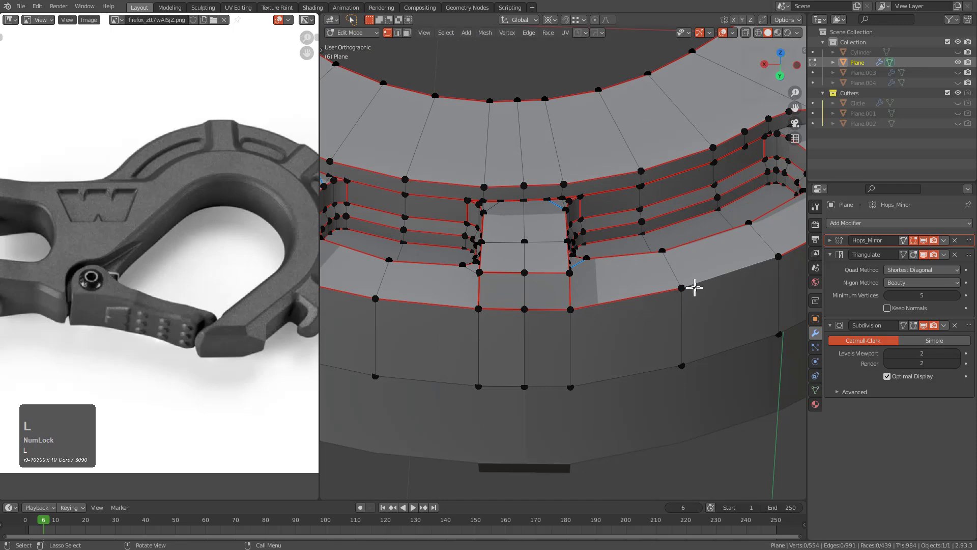
# Isolate the linked rib-and-slot extension and cut a centred edge loop down its first rib's lower faces
pyautogui.press('l')
pyautogui.hotkey('shift', 'h')
pyautogui.hotkey('ctrl', 'r')
pyautogui.click(524, 306)
pyautogui.rightClick(524, 305)
pyautogui.moveTo(524, 306); pyautogui.dragTo(632, 304, button='middle')
pyautogui.scroll(2, 631, 304)
# Cut a centred edge through the first rib's top face and connect its vertices into one continuous centre line
pyautogui.hotkey('ctrl', 'r')
pyautogui.click(585, 232)
pyautogui.rightClick(586, 232)
pyautogui.press('1')
pyautogui.keyDown('shift'); pyautogui.click(661, 211); pyautogui.keyUp('shift')
pyautogui.moveTo(674, 223); pyautogui.dragTo(495, 300, button='middle')
pyautogui.press('j')
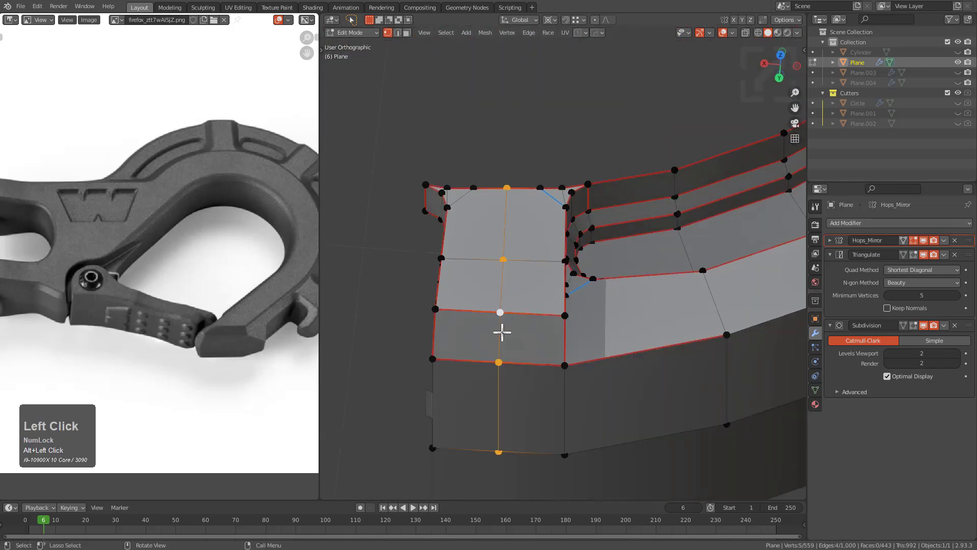
# Rip the extension's first rib along its centre line and delete the vertices of the linked half away from the slot
pyautogui.press('v')
pyautogui.rightClick(457, 334)
pyautogui.hotkey('ctrl', 'l')
pyautogui.press('x')
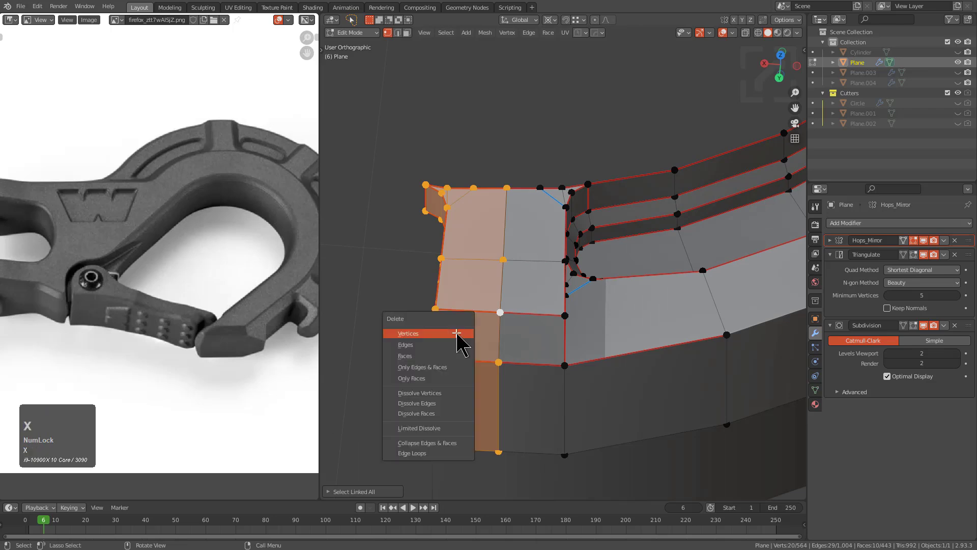
pyautogui.click(461, 341)
# Reveal the hidden hook body geometry around the trimmed extension
pyautogui.moveTo(454, 332); pyautogui.dragTo(536, 270, button='middle')
pyautogui.scroll(4, 627, 349)
pyautogui.keyDown('shift'); pyautogui.moveTo(626, 349); pyautogui.dragTo(579, 311, button='middle'); pyautogui.keyUp('shift')
pyautogui.scroll(-2, 559, 308)
pyautogui.hotkey('alt', 'h')
pyautogui.moveTo(528, 286); pyautogui.dragTo(608, 258, button='middle')
pyautogui.scroll(-2, 607, 259)
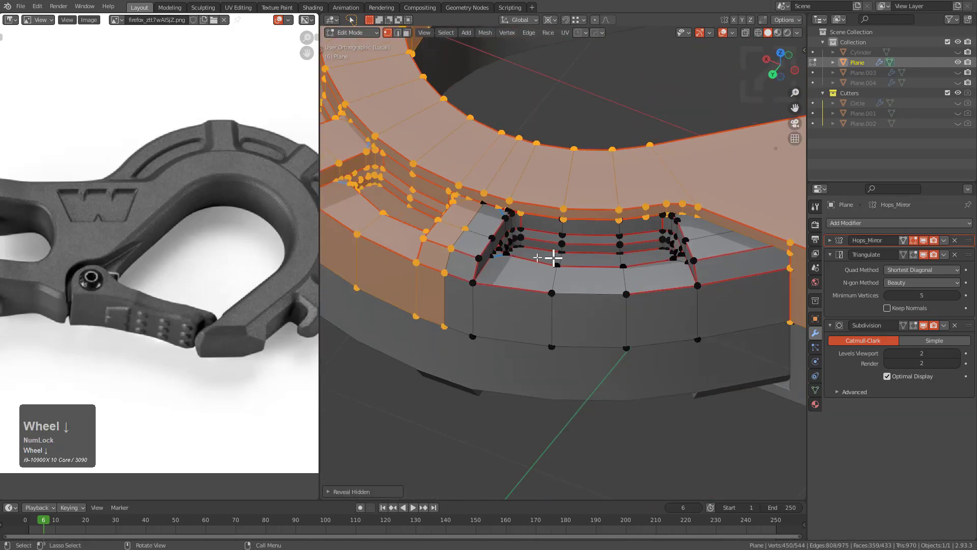
# Turn on X-ray and merge the duplicate vertices at the lower end of the rib's centre seam
pyautogui.moveTo(535, 249); pyautogui.dragTo(566, 244, button='middle')
pyautogui.scroll(2, 565, 244)
pyautogui.keyDown('shift'); pyautogui.moveTo(470, 267); pyautogui.dragTo(590, 247, button='middle'); pyautogui.keyUp('shift')
pyautogui.scroll(4, 590, 247)
pyautogui.scroll(-1, 598, 368)
pyautogui.keyDown('shift'); pyautogui.moveTo(579, 457); pyautogui.dragTo(594, 369, button='middle'); pyautogui.keyUp('shift')
pyautogui.hotkey('alt', 'z')
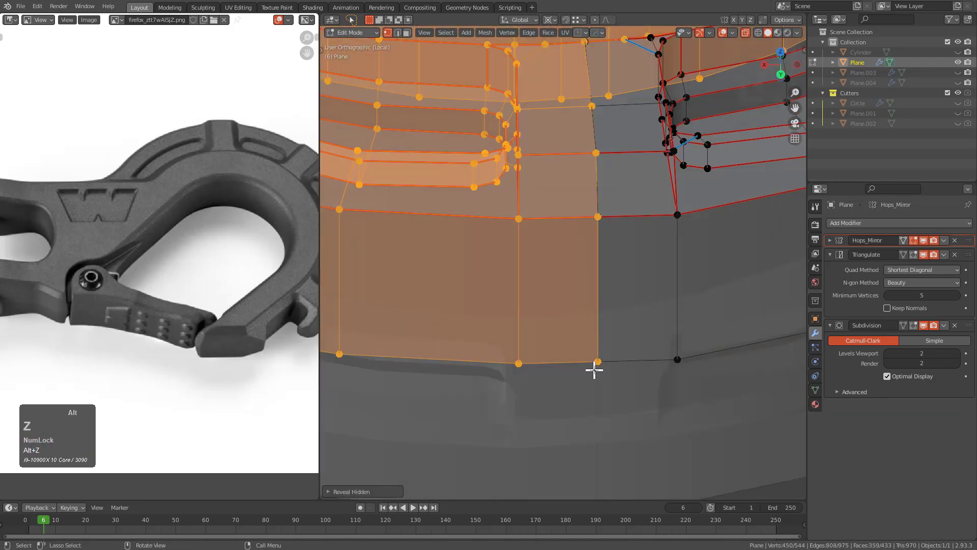
pyautogui.click(601, 361)
pyautogui.press('m')
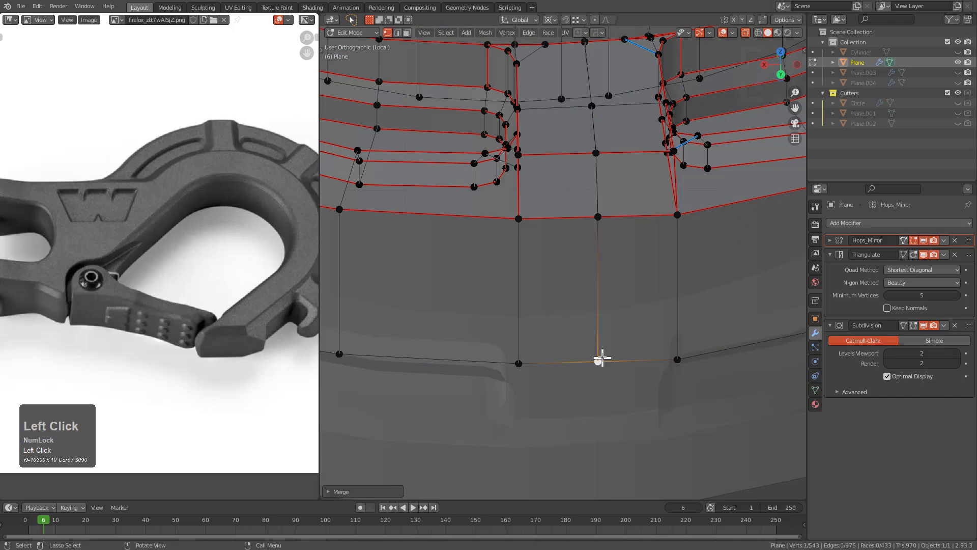
pyautogui.click(602, 362)
# Merge the remaining duplicate vertices up the rib's centre seam to its ring-side end
pyautogui.scroll(1, 591, 342)
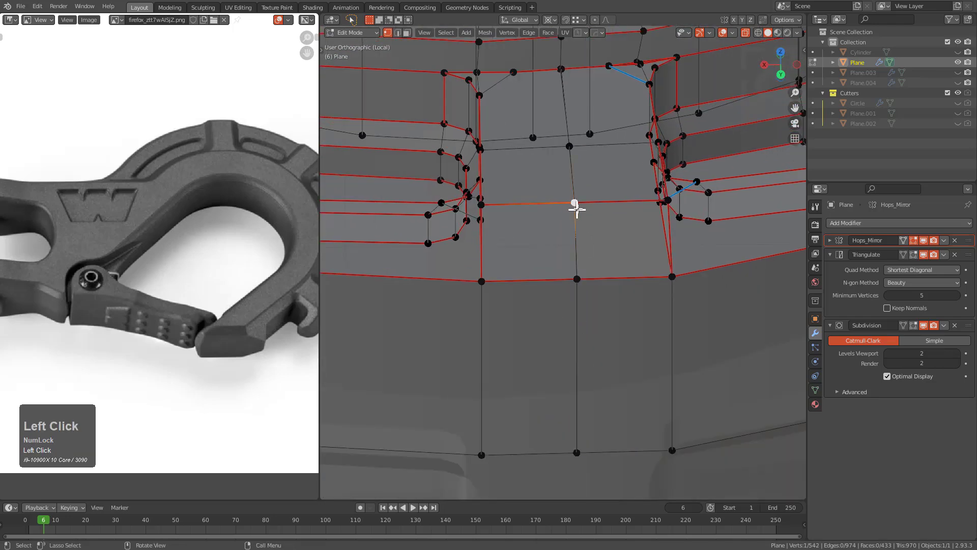
pyautogui.moveTo(582, 204); pyautogui.dragTo(606, 238, button='middle')
pyautogui.click(584, 233)
pyautogui.click(547, 200)
pyautogui.hotkey('shift', 'r')
# With X-ray off, merge the overlapping vertices on the rib's ring-side edge and slide the adjacent vertex near the slot corner
pyautogui.scroll(-1, 565, 223)
pyautogui.keyDown('shift'); pyautogui.moveTo(620, 202); pyautogui.dragTo(585, 253, button='middle'); pyautogui.keyUp('shift')
pyautogui.scroll(3, 585, 253)
pyautogui.hotkey('alt', 'z')
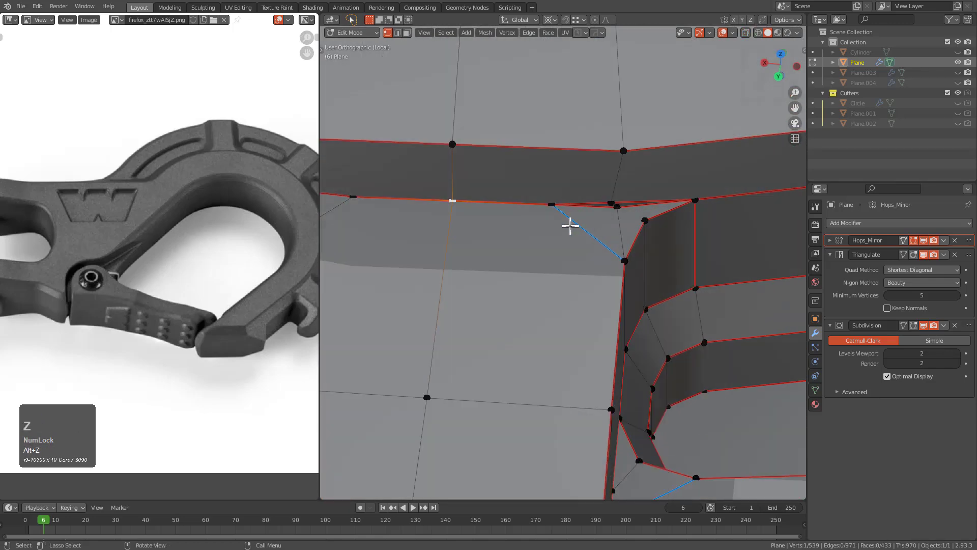
pyautogui.scroll(3, 570, 227)
pyautogui.click(544, 175)
pyautogui.press('g')
pyautogui.rightClick(548, 202)
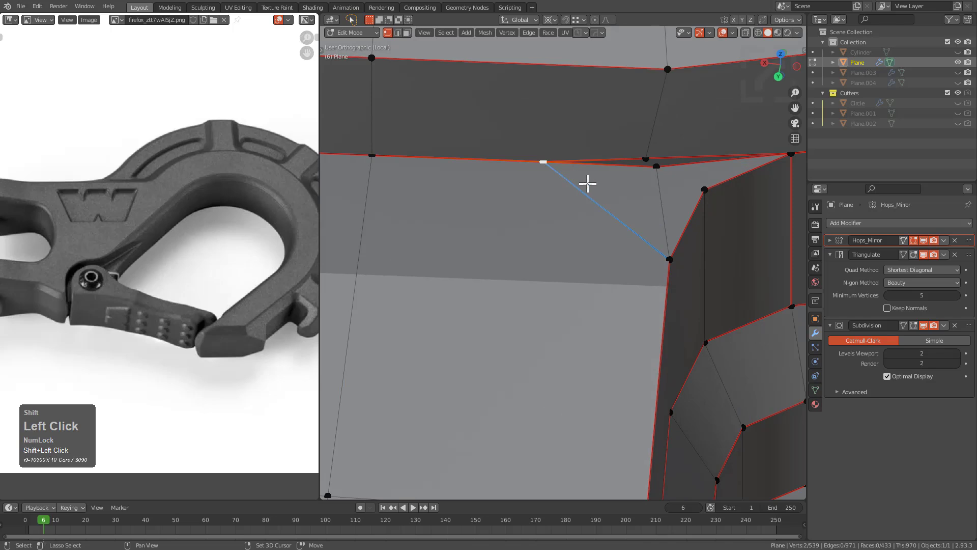
pyautogui.press('g')
pyautogui.rightClick(573, 200)
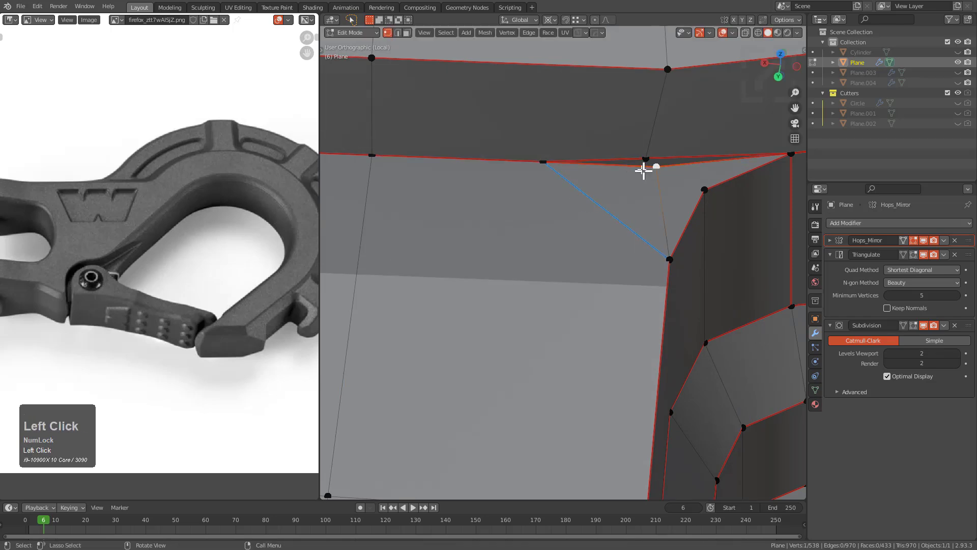
pyautogui.press('g')
pyautogui.press('g')
pyautogui.click(670, 159)
# In X-ray view, merge the duplicate vertices at the slot's upper corner beside the joined rib
pyautogui.moveTo(670, 159); pyautogui.dragTo(689, 268, button='middle')
pyautogui.keyDown('shift'); pyautogui.scroll(3, 655, 300); pyautogui.keyUp('shift')
pyautogui.scroll(4, 655, 299)
pyautogui.click(588, 235)
pyautogui.press('g')
pyautogui.rightClick(594, 255)
pyautogui.scroll(5, 594, 253)
pyautogui.press('g')
pyautogui.click(622, 192)
pyautogui.hotkey('shift', 'r')
pyautogui.hotkey('ctrl', 'z')
pyautogui.press('g')
pyautogui.rightClick(623, 194)
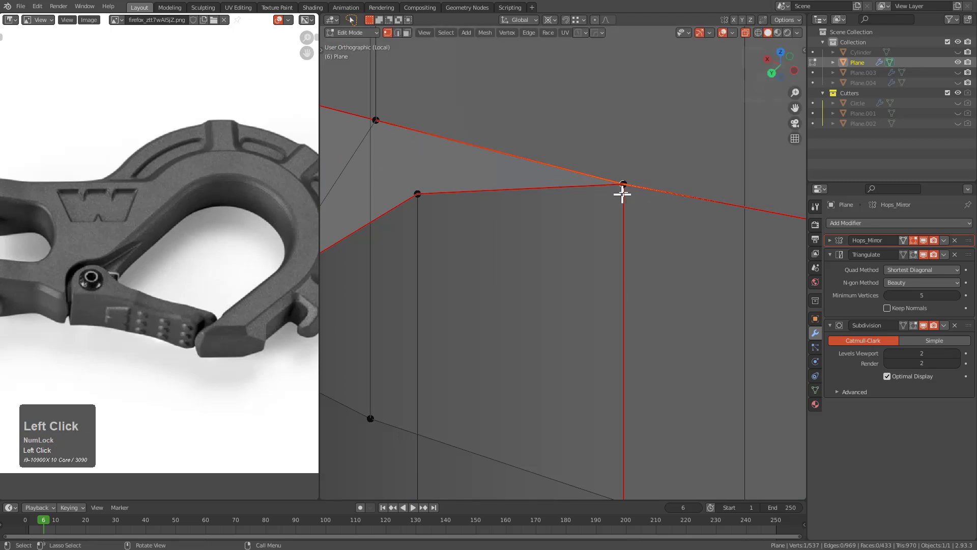
pyautogui.press('g')
pyautogui.rightClick(623, 187)
pyautogui.press('m')
pyautogui.click(626, 192)
# Merge the neighbouring duplicate vertices midway along the ledge edge above the slot
pyautogui.scroll(-2, 639, 219)
pyautogui.keyDown('shift'); pyautogui.moveTo(639, 218); pyautogui.dragTo(530, 258, button='middle'); pyautogui.keyUp('shift')
pyautogui.scroll(2, 531, 258)
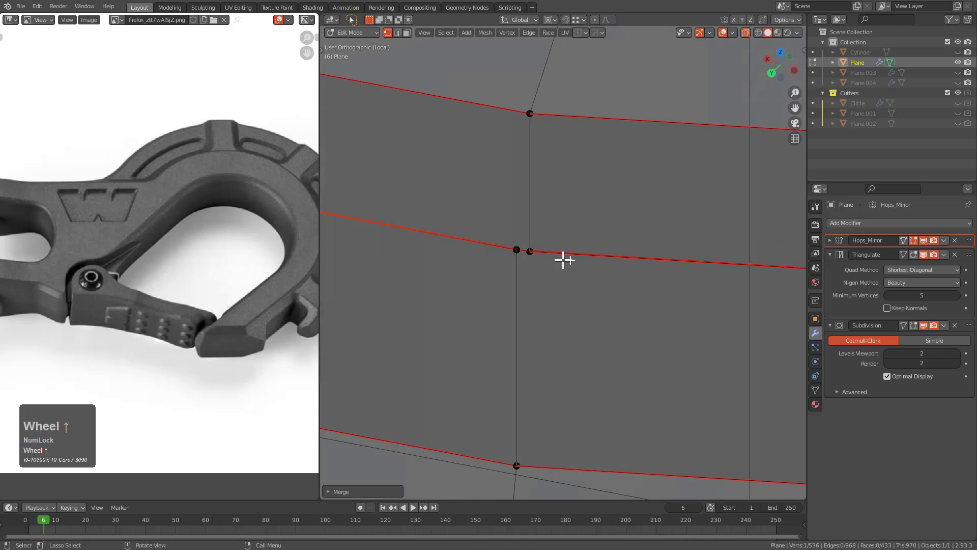
pyautogui.click(510, 251)
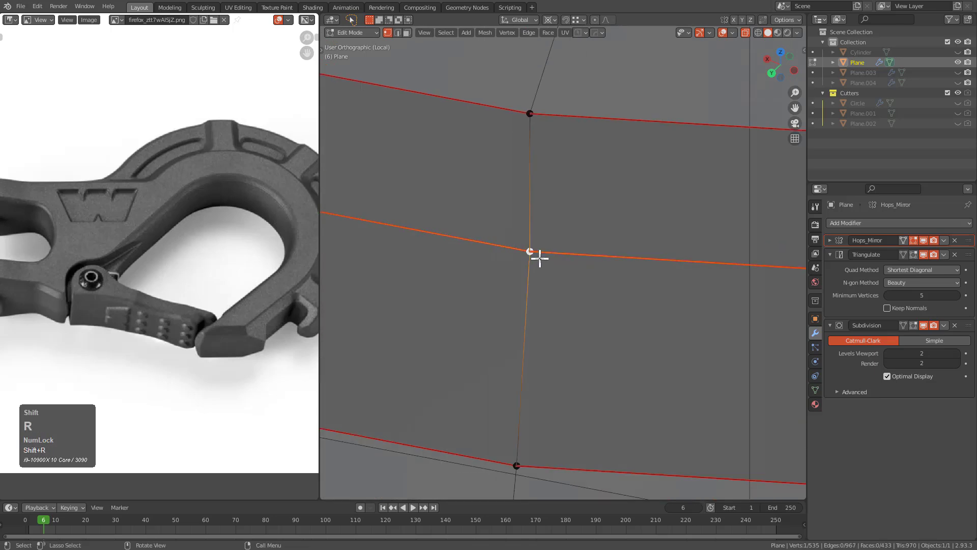
# Merge the duplicate ledge vertices toward the slot's shank-side end onto the last selected vertex
pyautogui.scroll(-2, 540, 258)
pyautogui.keyDown('shift'); pyautogui.moveTo(558, 315); pyautogui.dragTo(525, 292, button='middle'); pyautogui.keyUp('shift')
pyautogui.scroll(-3, 526, 292)
pyautogui.keyDown('shift'); pyautogui.moveTo(646, 305); pyautogui.dragTo(507, 280, button='middle'); pyautogui.keyUp('shift')
pyautogui.scroll(4, 507, 280)
pyautogui.scroll(3, 538, 219)
pyautogui.keyDown('shift'); pyautogui.moveTo(432, 244); pyautogui.dragTo(667, 258, button='middle'); pyautogui.keyUp('shift')
pyautogui.click(495, 162)
pyautogui.press('g')
pyautogui.rightClick(495, 190)
pyautogui.press('m')
pyautogui.press('l')
# Dissolve the redundant edge at the slot's shank-side corner
pyautogui.scroll(-8, 552, 243)
pyautogui.keyDown('shift'); pyautogui.moveTo(667, 259); pyautogui.dragTo(578, 277, button='middle'); pyautogui.keyUp('shift')
pyautogui.scroll(3, 570, 245)
pyautogui.hotkey('alt', 'z')
pyautogui.scroll(-2, 569, 247)
pyautogui.scroll(2, 504, 242)
pyautogui.press('2')
pyautogui.click(482, 190)
pyautogui.hotkey('ctrl', 'x')
pyautogui.hotkey('alt', 'z')
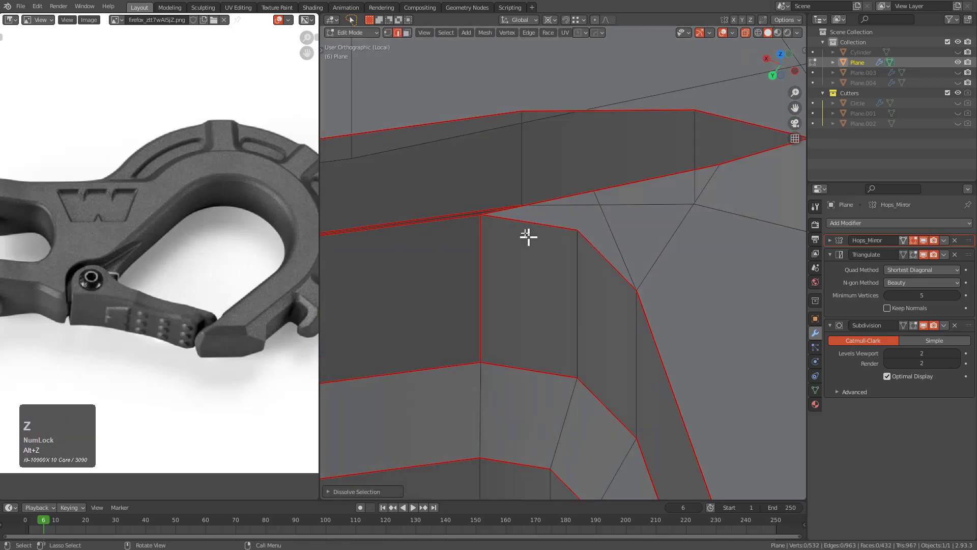
# Try joining the ledge vertex to the slot's shank-side corner vertex and undo it
pyautogui.press('1')
pyautogui.click(492, 223)
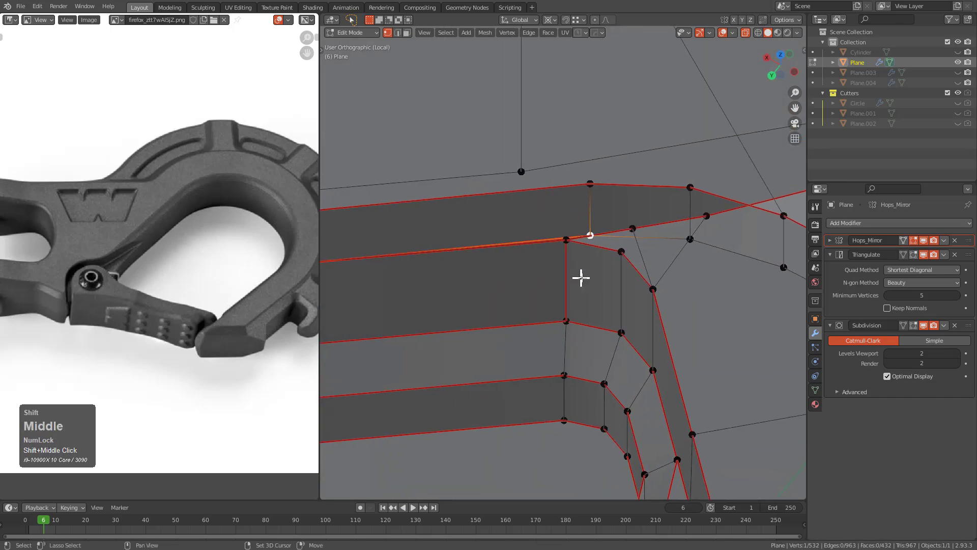
pyautogui.scroll(2, 564, 222)
pyautogui.click(564, 222)
pyautogui.press('g')
pyautogui.rightClick(584, 242)
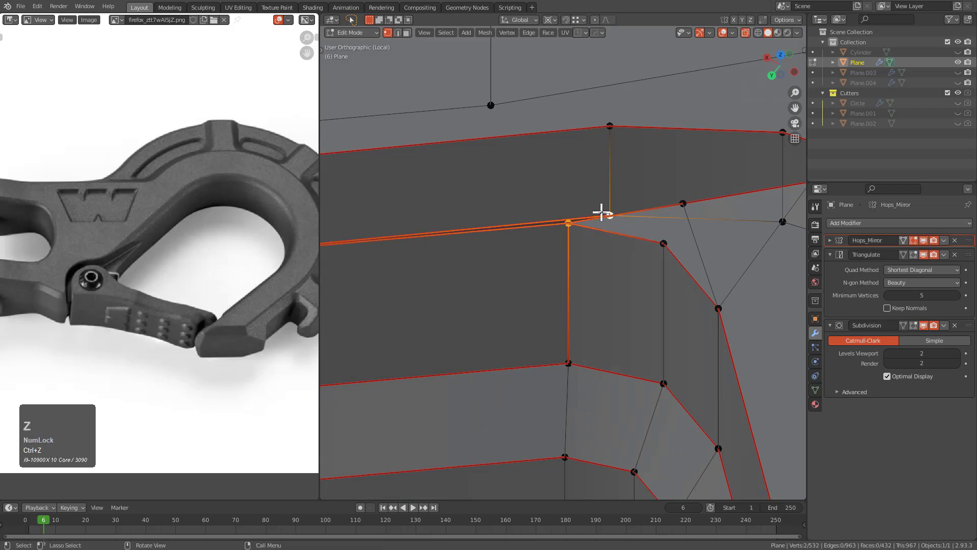
# Slide the ledge's vertical edge into line with the slot's shank-side corner and merge the two corner vertices At Last
pyautogui.press('g')
pyautogui.press('g')
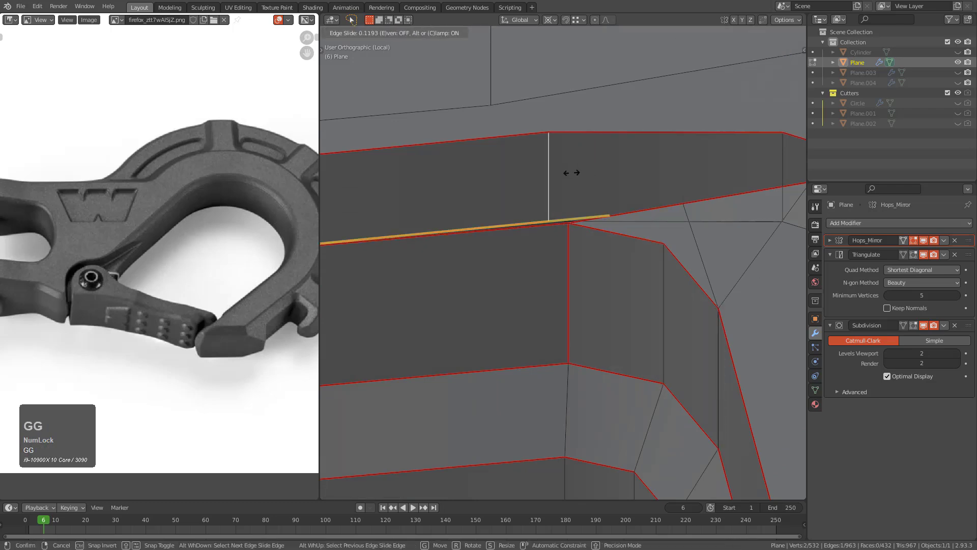
pyautogui.click(585, 168)
pyautogui.press('g')
pyautogui.press('g')
pyautogui.press('1')
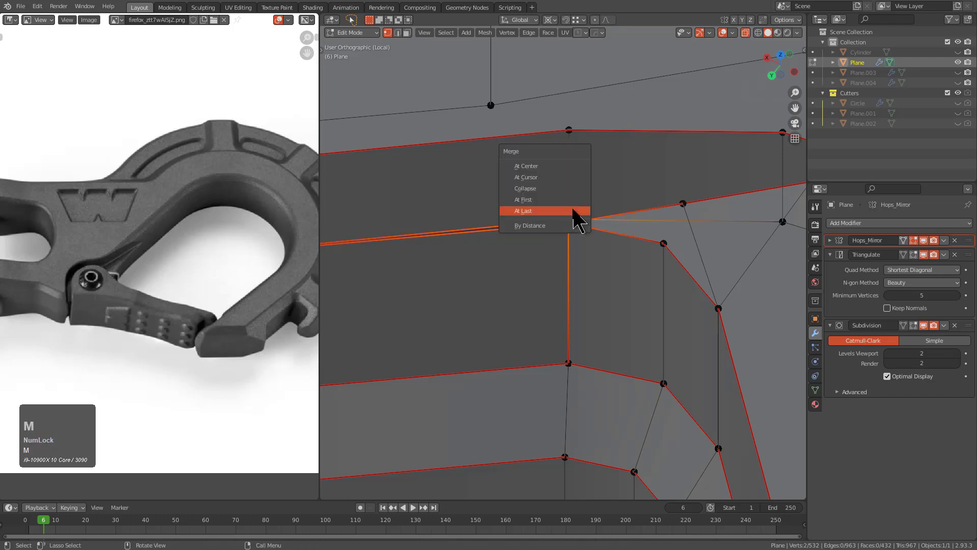
pyautogui.scroll(-3, 598, 213)
pyautogui.moveTo(626, 290); pyautogui.dragTo(477, 274, button='middle')
pyautogui.scroll(2, 587, 277)
pyautogui.moveTo(587, 277); pyautogui.dragTo(547, 338, button='middle')
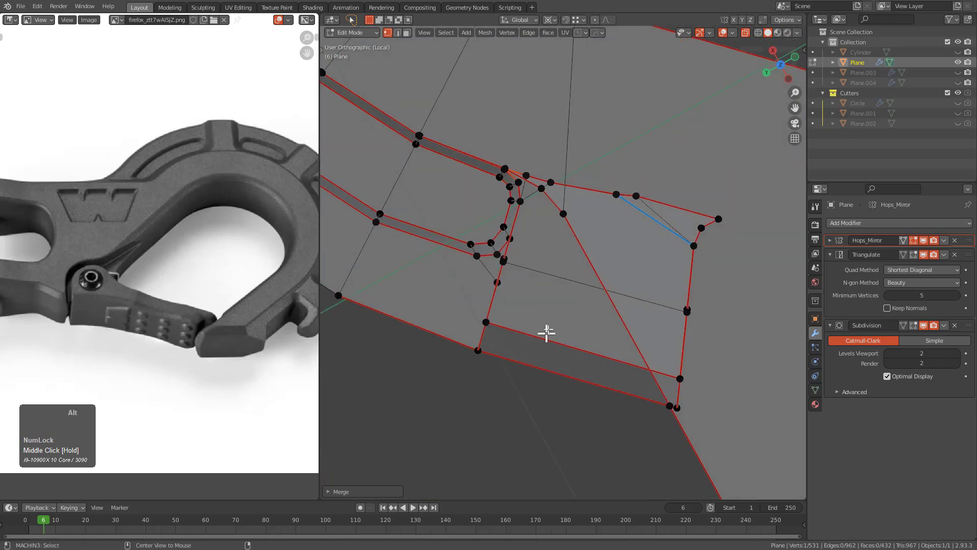
# Select the six faces of the rib's shank-side end block and cut them into the body with a Difference Boolean
pyautogui.scroll(2, 562, 289)
pyautogui.moveTo(562, 289); pyautogui.dragTo(598, 304, button='middle')
pyautogui.scroll(-1, 625, 319)
pyautogui.scroll(-1, 625, 319)
pyautogui.press('3')
pyautogui.click(596, 334)
pyautogui.keyDown('shift'); pyautogui.click(555, 284); pyautogui.keyUp('shift')
pyautogui.keyDown('shift'); pyautogui.click(507, 254); pyautogui.keyUp('shift')
pyautogui.keyDown('shift'); pyautogui.click(456, 226); pyautogui.keyUp('shift')
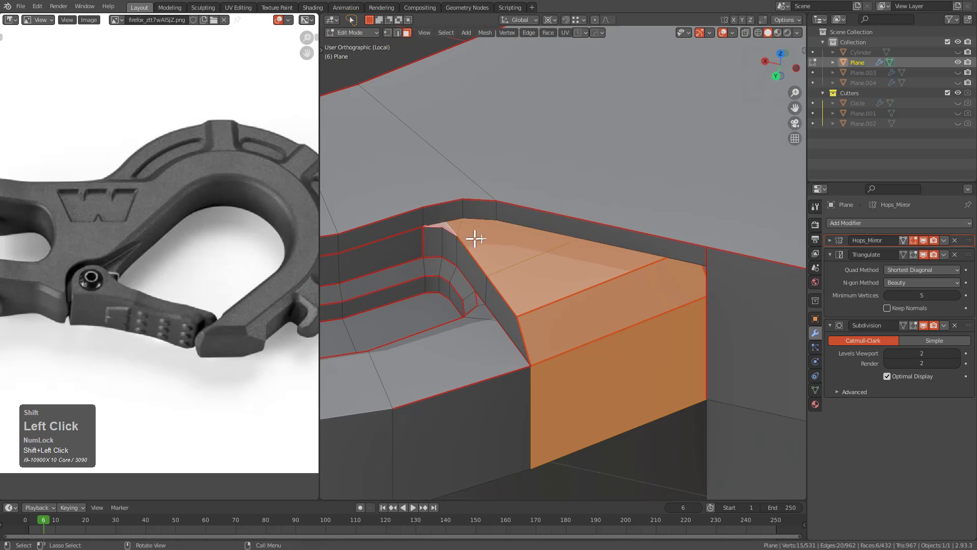
pyautogui.hotkey('alt', 'z')
pyautogui.scroll(2, 559, 249)
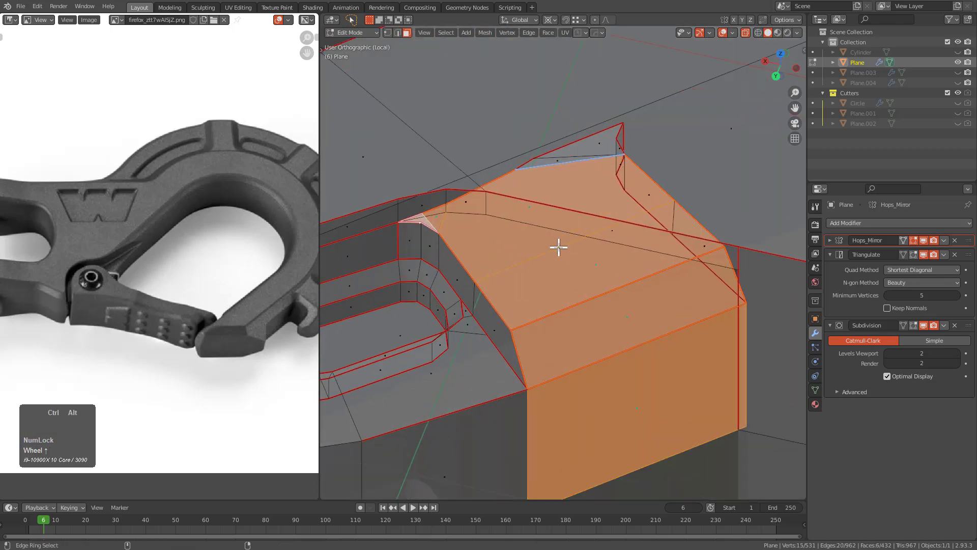
pyautogui.press('ctrl+alt+KP_Add')
pyautogui.hotkey('ctrl', 'z')
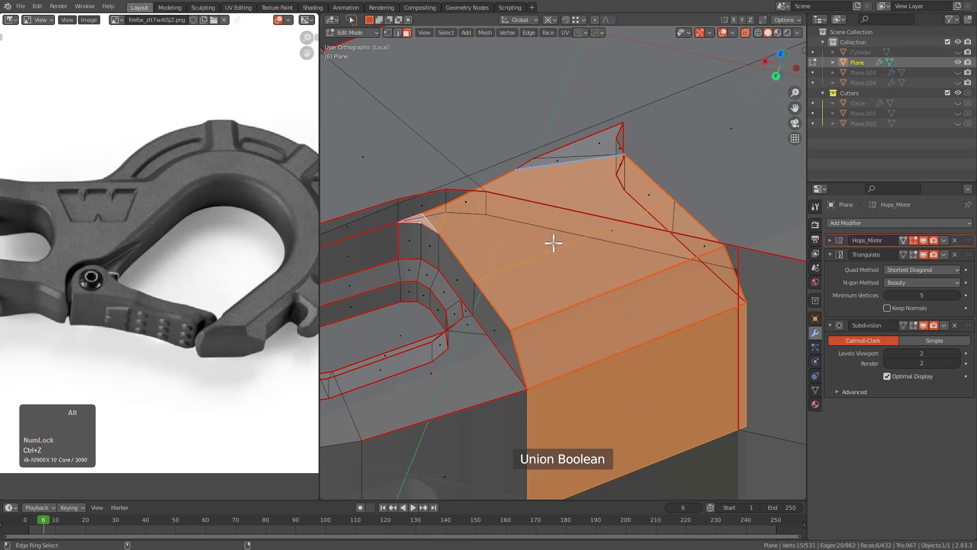
pyautogui.press('ctrl+alt+KP_Subtract')
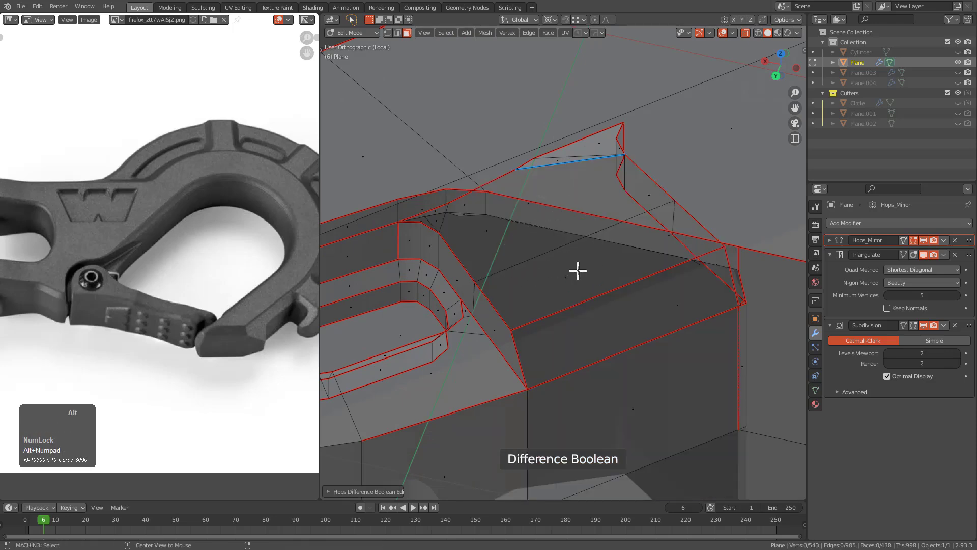
# Select the leftover faces behind the end block, including the narrow wall strip, and delete them
pyautogui.hotkey('alt', 'z')
pyautogui.hotkey('alt', 'z')
pyautogui.moveTo(593, 284)
pyautogui.keyDown('alt'); pyautogui.mouseDown(button='middle')
pyautogui.moveTo(611, 316)
pyautogui.moveTo(587, 248)
pyautogui.moveTo(600, 301)
pyautogui.mouseUp(button='middle'); pyautogui.keyUp('alt')
pyautogui.press('a')
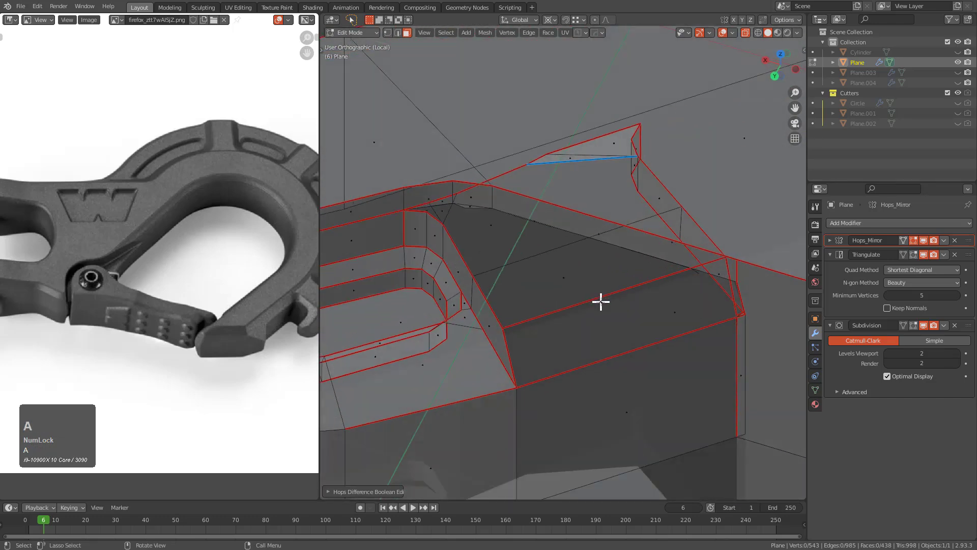
pyautogui.hotkey('alt', 'z')
pyautogui.moveTo(616, 268); pyautogui.dragTo(646, 224, button='middle')
pyautogui.keyDown('alt'); pyautogui.scroll(-1, 647, 278); pyautogui.keyUp('alt')
pyautogui.scroll(-1, 647, 277)
pyautogui.scroll(-1, 662, 270)
pyautogui.moveTo(647, 278); pyautogui.dragTo(690, 253, button='middle')
pyautogui.click(914, 241)
pyautogui.hotkey('alt', 'a')
pyautogui.click(611, 156)
pyautogui.keyDown('shift'); pyautogui.click(642, 149); pyautogui.keyUp('shift')
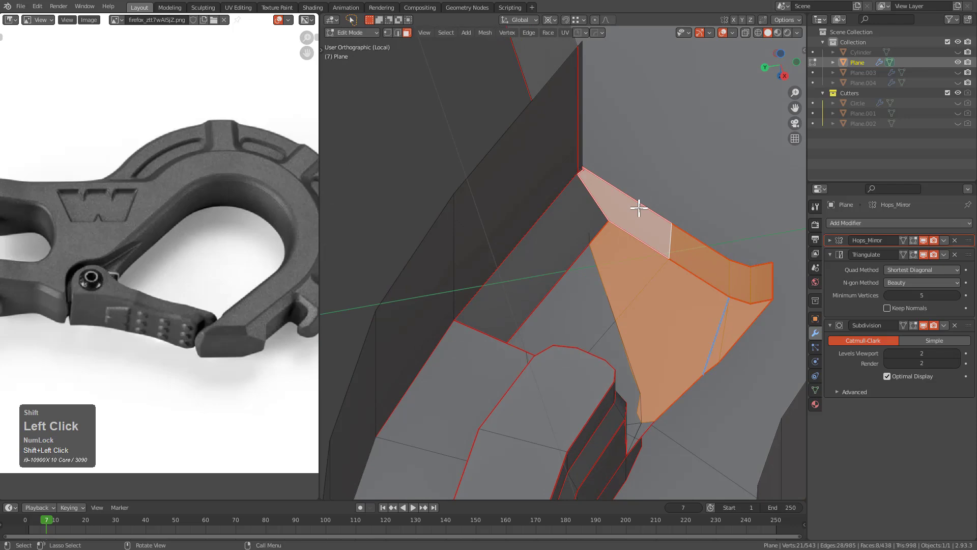
pyautogui.click(614, 230)
# Merge the vertices where the end block's upper edge meets the bottom edge of the recess wall
pyautogui.moveTo(620, 255); pyautogui.dragTo(494, 243, button='middle')
pyautogui.press('1')
pyautogui.moveTo(499, 232); pyautogui.dragTo(476, 314, button='middle')
pyautogui.scroll(2, 474, 235)
pyautogui.press('2')
pyautogui.click(471, 235)
pyautogui.scroll(5, 454, 280)
pyautogui.click(441, 222)
pyautogui.press('m')
pyautogui.click(517, 262)
pyautogui.hotkey('alt', 'z')
pyautogui.hotkey('alt', 'z')
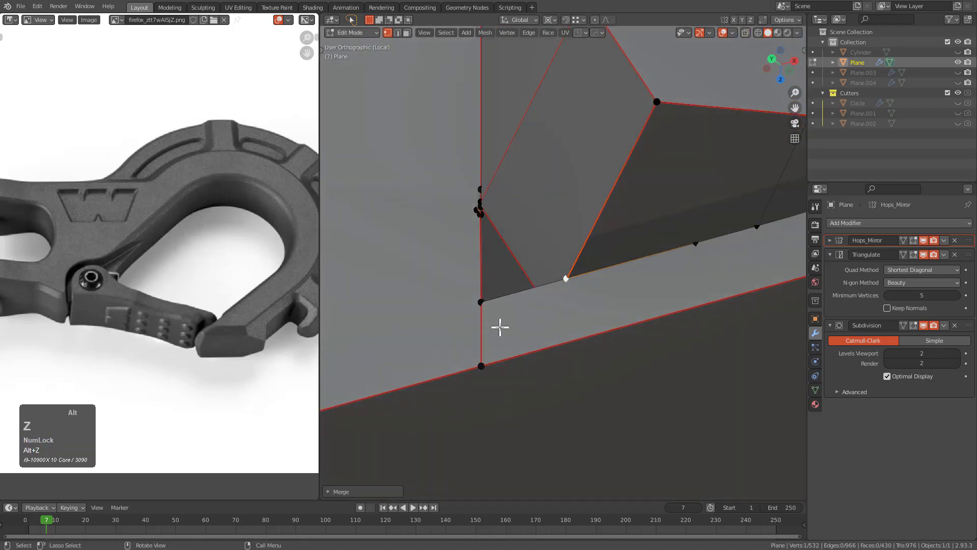
# Merge the protruding corner vertex of the end block onto the vertex on the recess wall's bottom edge
pyautogui.scroll(-2, 530, 245)
pyautogui.press('KP_7')
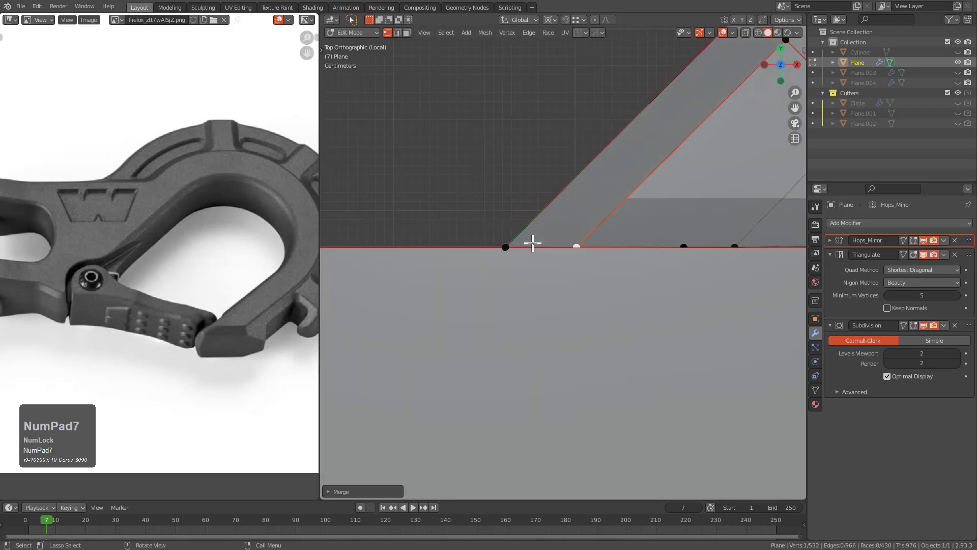
pyautogui.moveTo(363, 148); pyautogui.dragTo(613, 306, button='middle')
pyautogui.scroll(2, 583, 291)
pyautogui.scroll(5, 583, 291)
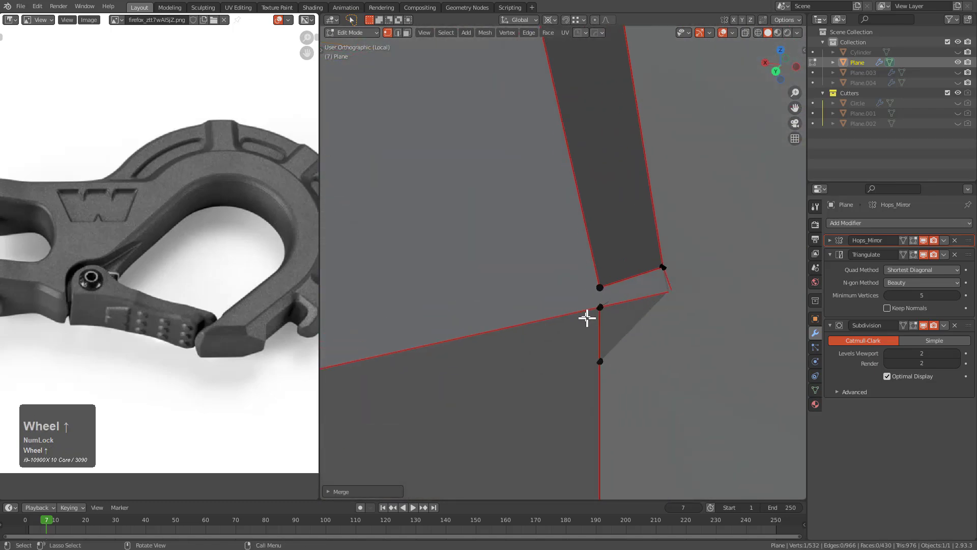
pyautogui.click(583, 313)
pyautogui.moveTo(575, 285); pyautogui.dragTo(579, 304, button='middle')
pyautogui.keyDown('shift'); pyautogui.scroll(-3, 469, 196); pyautogui.keyUp('shift')
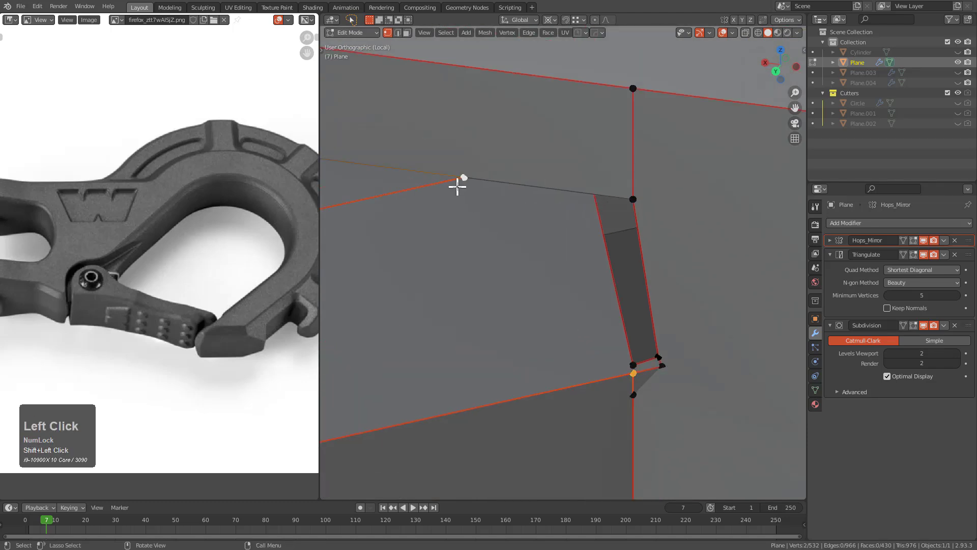
pyautogui.hotkey('alt', 'z')
pyautogui.click(582, 155)
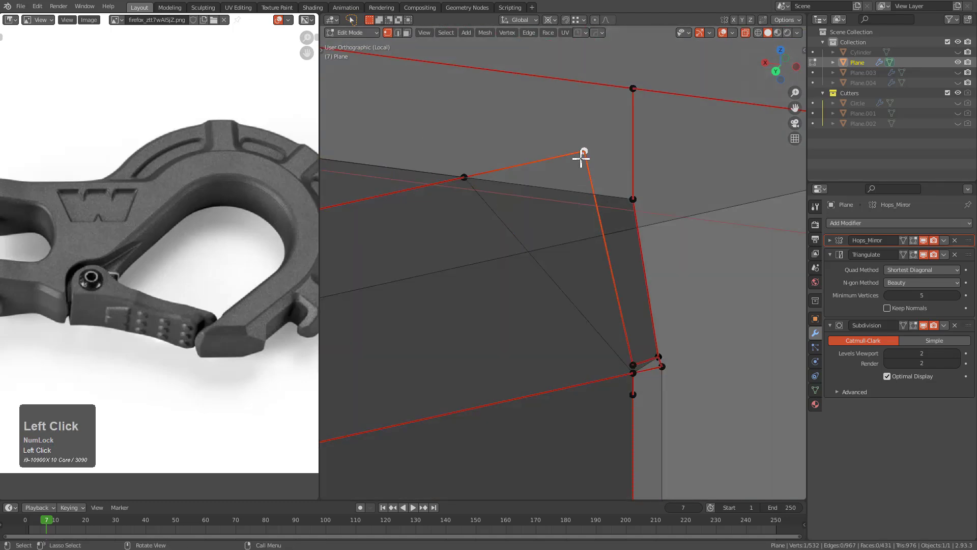
pyautogui.press('m')
pyautogui.click(458, 183)
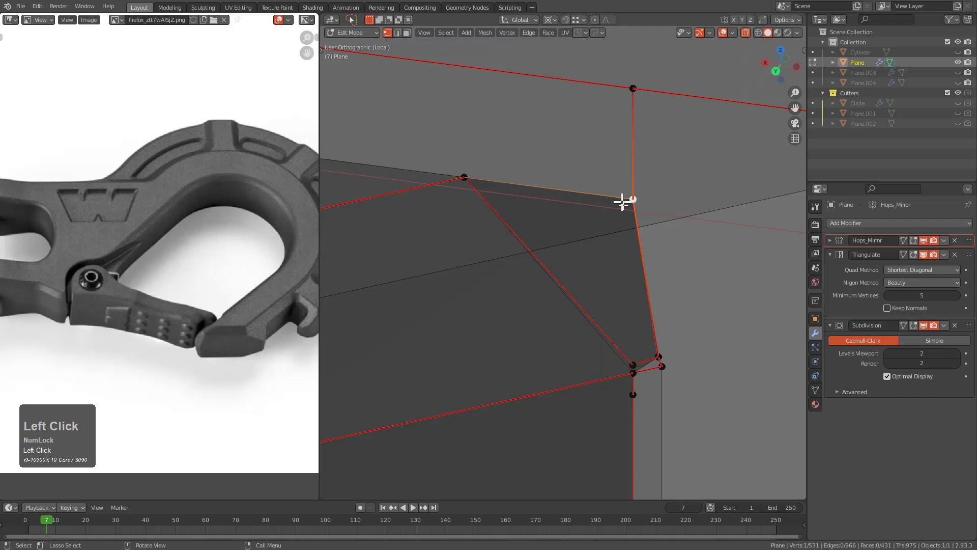
# Merge the three stacked vertices at the end block's lower outer corner using At Last
pyautogui.click(625, 199)
pyautogui.hotkey('alt', 'z')
pyautogui.keyDown('shift'); pyautogui.click(666, 360); pyautogui.keyUp('shift')
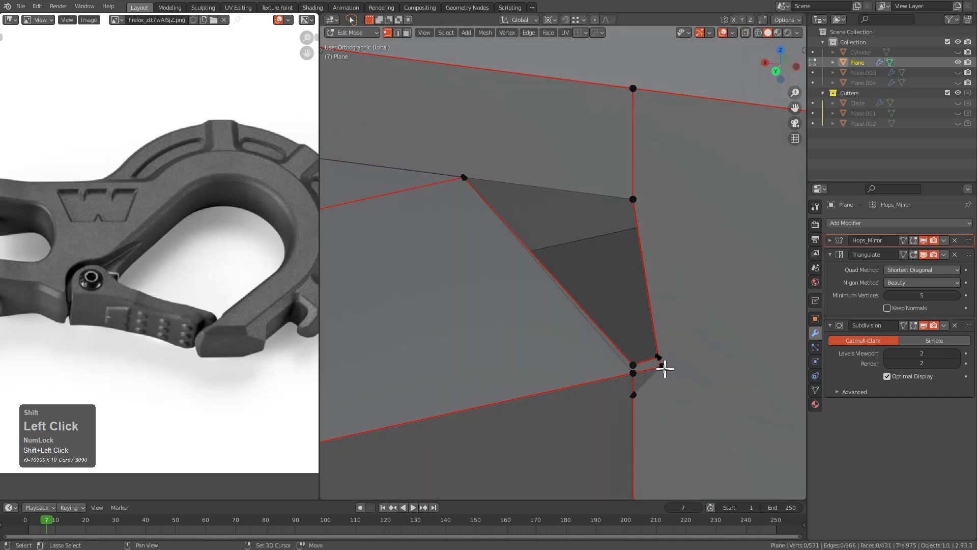
pyautogui.scroll(5, 665, 368)
pyautogui.click(601, 355)
pyautogui.click(606, 461)
pyautogui.press('m')
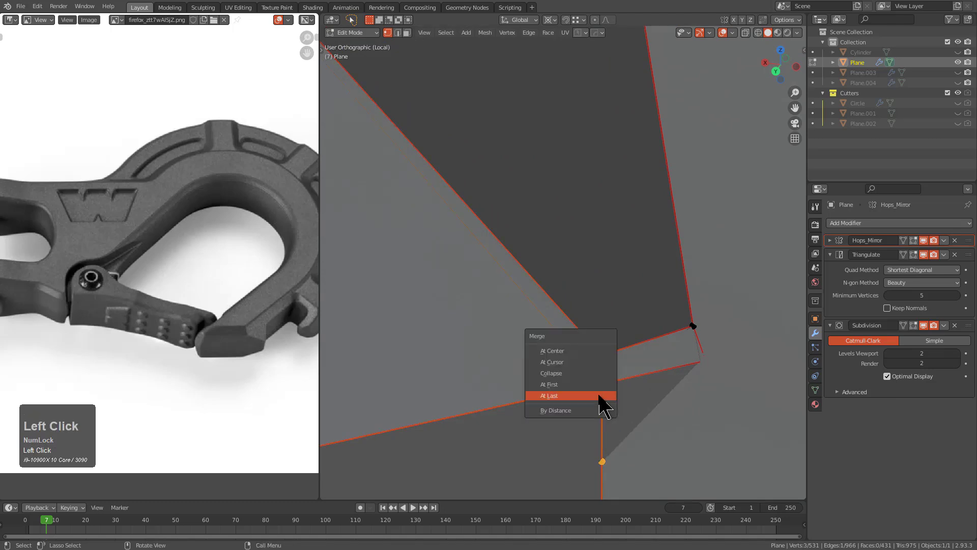
pyautogui.click(599, 398)
# Merge the two stray vertices beside the end block's lower outer corner onto that corner by repeating the merge
pyautogui.click(693, 329)
pyautogui.hotkey('alt', 'z')
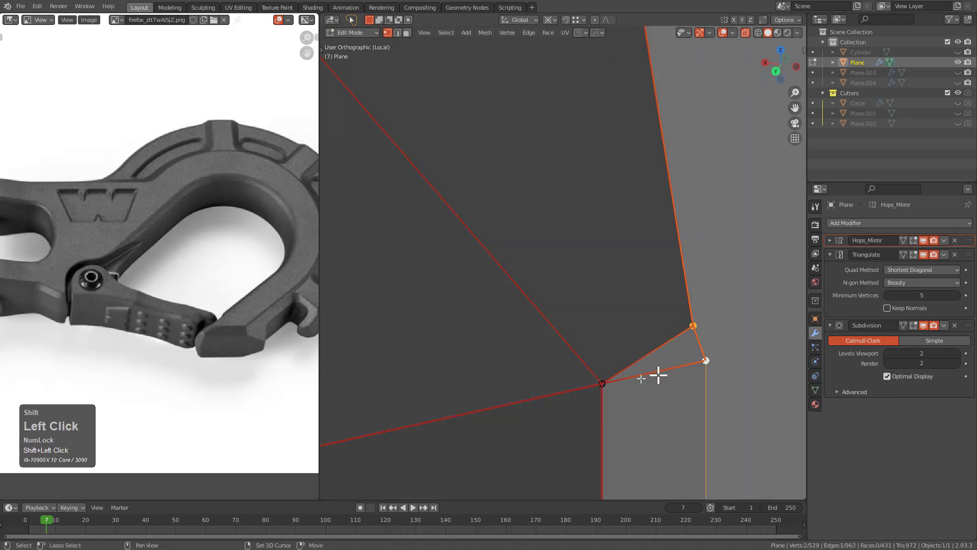
pyautogui.keyDown('shift'); pyautogui.click(622, 383); pyautogui.keyUp('shift')
pyautogui.hotkey('shift', 'r')
pyautogui.scroll(-5, 620, 352)
pyautogui.hotkey('alt', 'z')
# Fill the triangular gap between the end block's upper corner and the vertical body edge with a face
pyautogui.scroll(-4, 614, 315)
pyautogui.keyDown('shift'); pyautogui.moveTo(596, 268); pyautogui.dragTo(600, 296, button='middle'); pyautogui.keyUp('shift')
pyautogui.scroll(-1, 598, 295)
pyautogui.click(476, 191)
pyautogui.press('f')
pyautogui.scroll(-3, 581, 336)
# Merge the remaining pair of neighbouring vertices at the end block's outer corner
pyautogui.moveTo(579, 351); pyautogui.dragTo(582, 345, button='middle')
pyautogui.scroll(5, 606, 371)
pyautogui.click(599, 366)
pyautogui.keyDown('shift'); pyautogui.click(558, 375); pyautogui.keyUp('shift')
pyautogui.scroll(-1, 585, 365)
pyautogui.press('m')
pyautogui.click(586, 358)
pyautogui.scroll(-5, 583, 361)
# Select the whole mesh and inspect the smoothed surface around the rib's end block in Object Mode
pyautogui.press('Tab')
pyautogui.scroll(-2, 595, 155)
pyautogui.keyDown('shift'); pyautogui.moveTo(598, 201); pyautogui.dragTo(676, 229, button='middle'); pyautogui.keyUp('shift')
pyautogui.scroll(-1, 676, 229)
pyautogui.press('Tab')
pyautogui.press('a')
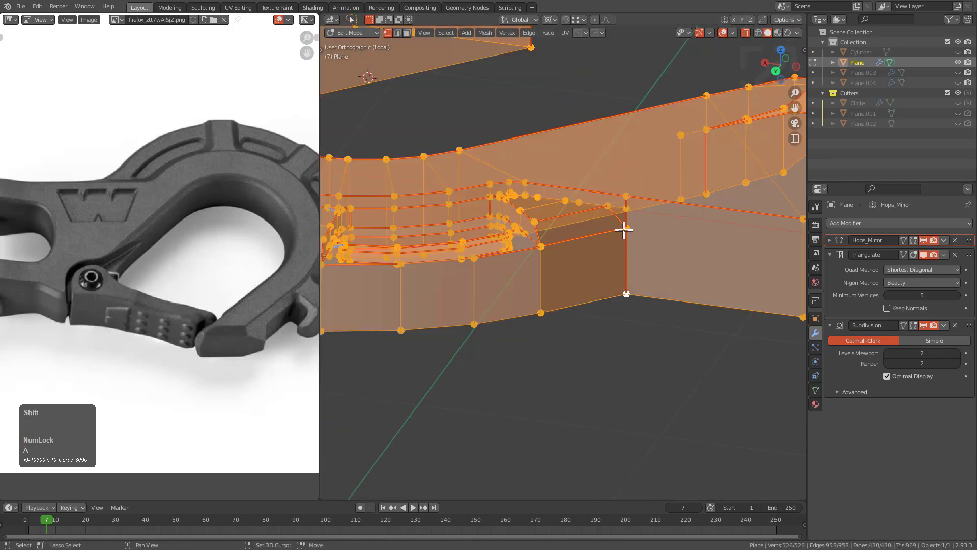
pyautogui.press('Tab')
pyautogui.scroll(4, 632, 278)
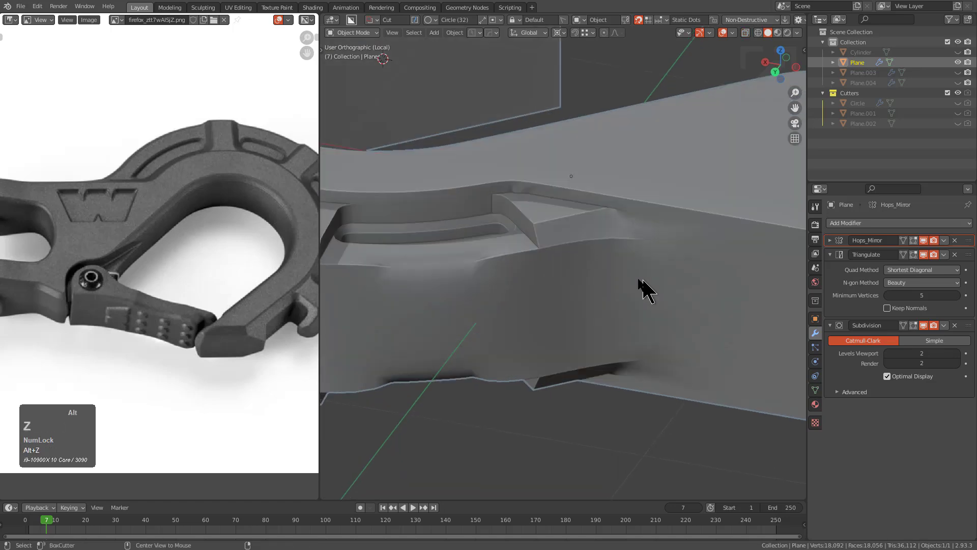
# Merge the stray vertex on the recess wall's bottom edge onto the neighbouring vertex at the wall's bend
pyautogui.press('Tab')
pyautogui.moveTo(616, 270); pyautogui.dragTo(640, 236, button='middle')
pyautogui.press('2')
pyautogui.click(673, 206)
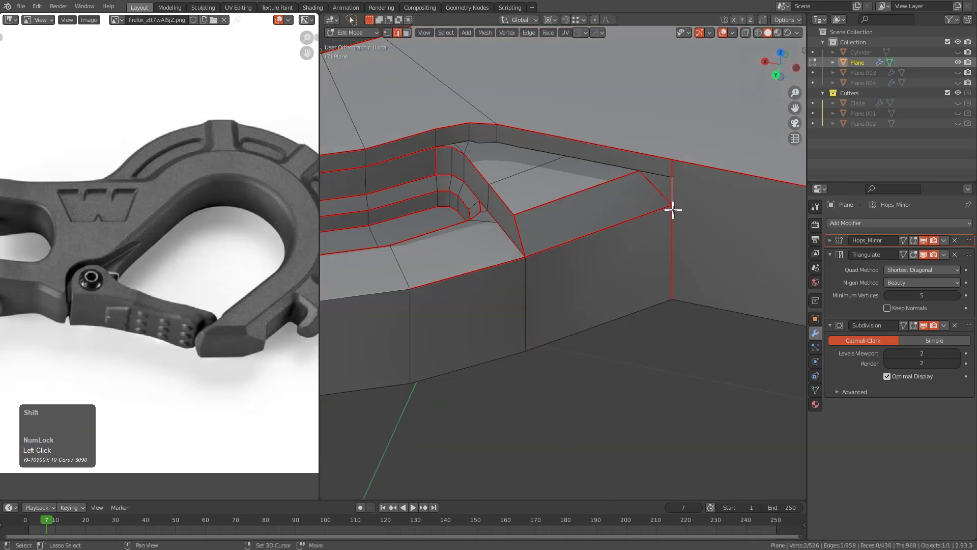
pyautogui.scroll(3, 598, 203)
pyautogui.press('1')
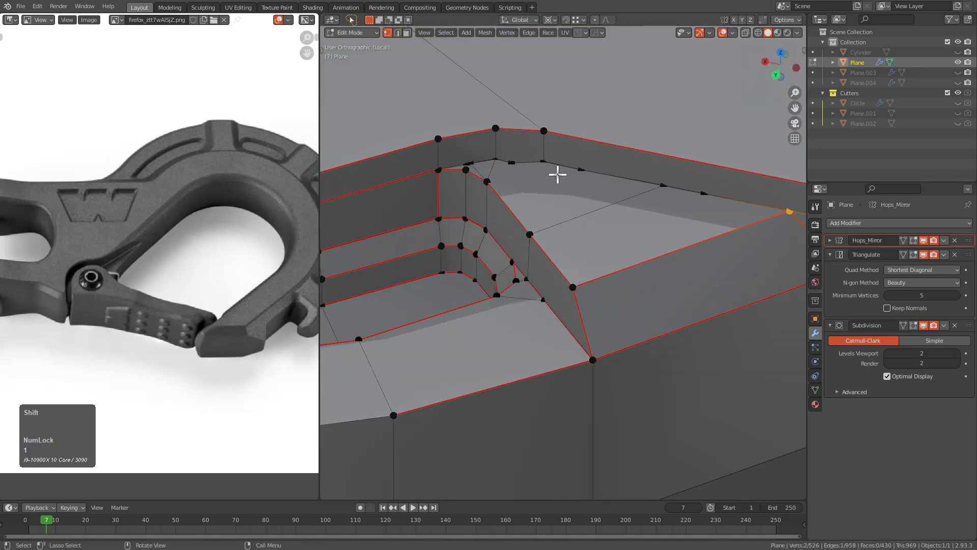
pyautogui.scroll(3, 593, 218)
pyautogui.click(538, 155)
pyautogui.scroll(2, 617, 240)
pyautogui.hotkey('alt', 'z')
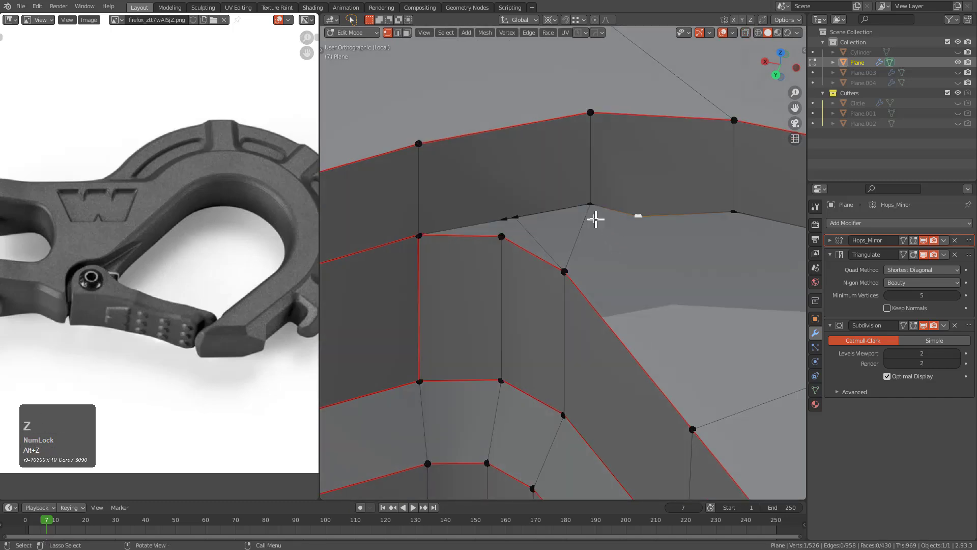
pyautogui.press('m')
pyautogui.click(592, 210)
pyautogui.hotkey('alt', 'z')
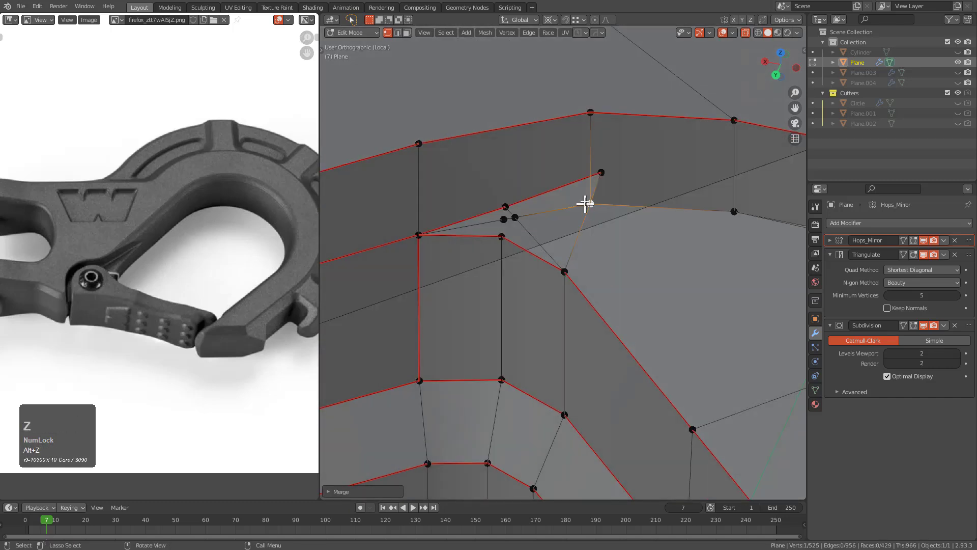
# Repeat the merge for the loose vertex just above the wall's bend and undo the extra trial operation
pyautogui.click(591, 200)
pyautogui.hotkey('shift', 'r')
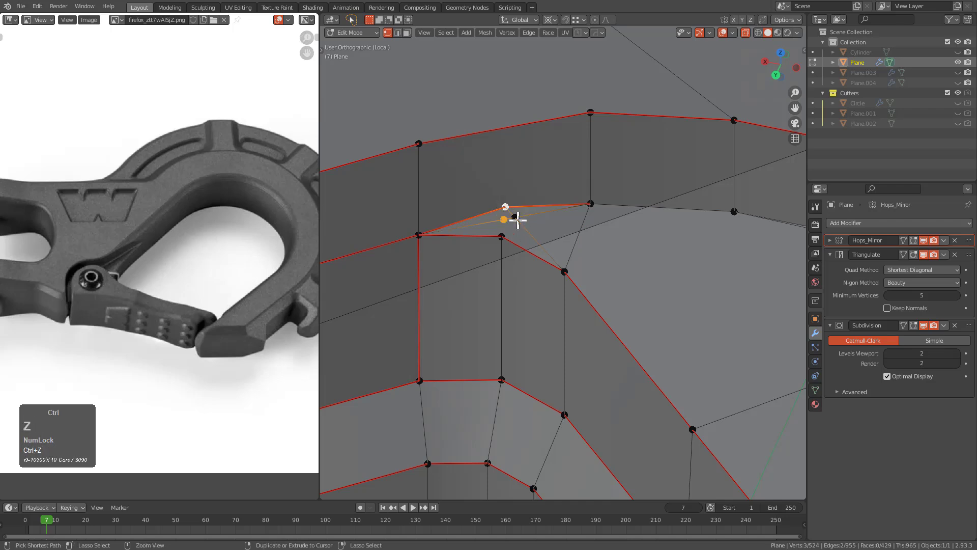
pyautogui.hotkey('ctrl', 'z')
# Merge the cluster of loose vertices above the slot's rounded corner onto the vertex at the wall's bend
pyautogui.hotkey('alt', 'z')
pyautogui.scroll(1, 518, 213)
pyautogui.hotkey('alt', 'z')
pyautogui.click(511, 208)
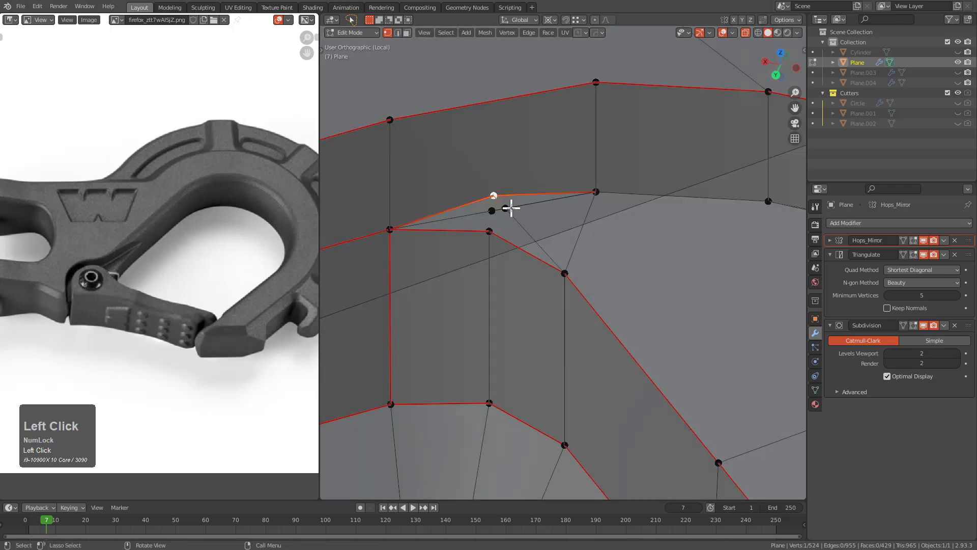
pyautogui.keyDown('shift'); pyautogui.click(591, 194); pyautogui.keyUp('shift')
pyautogui.press('m')
pyautogui.click(589, 198)
pyautogui.hotkey('alt', 'z')
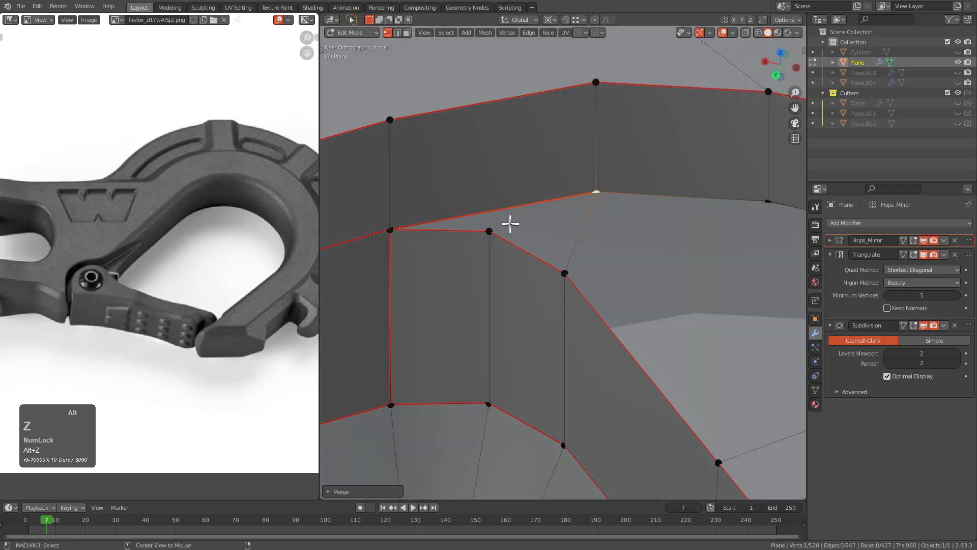
# Dissolve the two redundant vertices along the bottom edge of the recess wall above the end block
pyautogui.click(490, 230)
pyautogui.moveTo(490, 228); pyautogui.dragTo(567, 240, button='middle')
pyautogui.scroll(-2, 622, 282)
pyautogui.scroll(2, 614, 269)
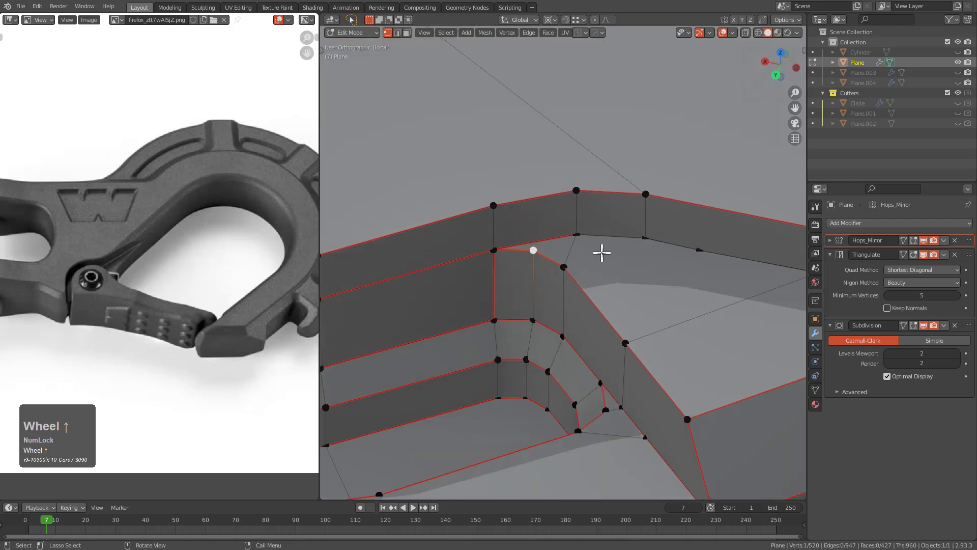
pyautogui.hotkey('alt', 'z')
pyautogui.click(688, 243)
pyautogui.hotkey('ctrl', 'x')
pyautogui.keyDown('shift'); pyautogui.moveTo(723, 272); pyautogui.dragTo(555, 250, button='middle'); pyautogui.keyUp('shift')
pyautogui.scroll(2, 600, 250)
pyautogui.press('2')
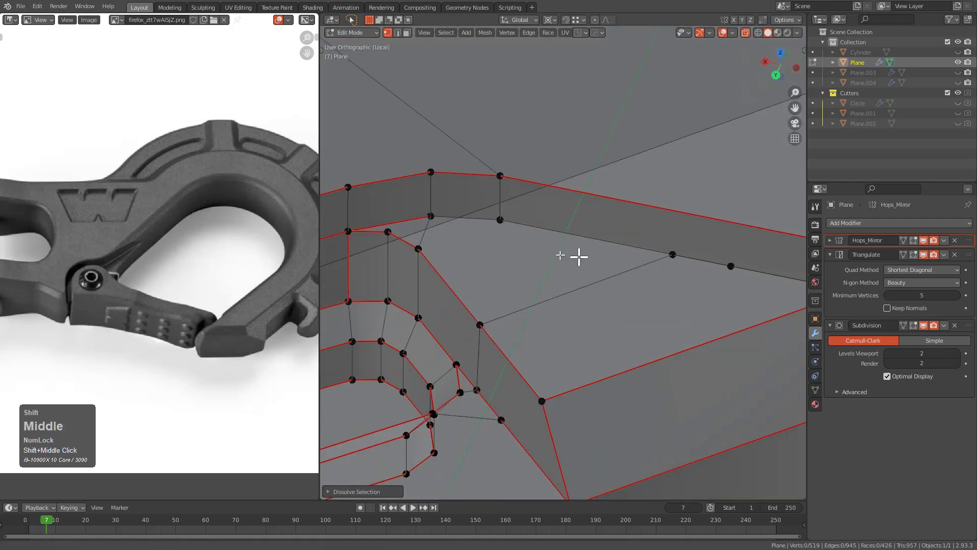
pyautogui.scroll(-3, 757, 260)
pyautogui.hotkey('ctrl', 'x')
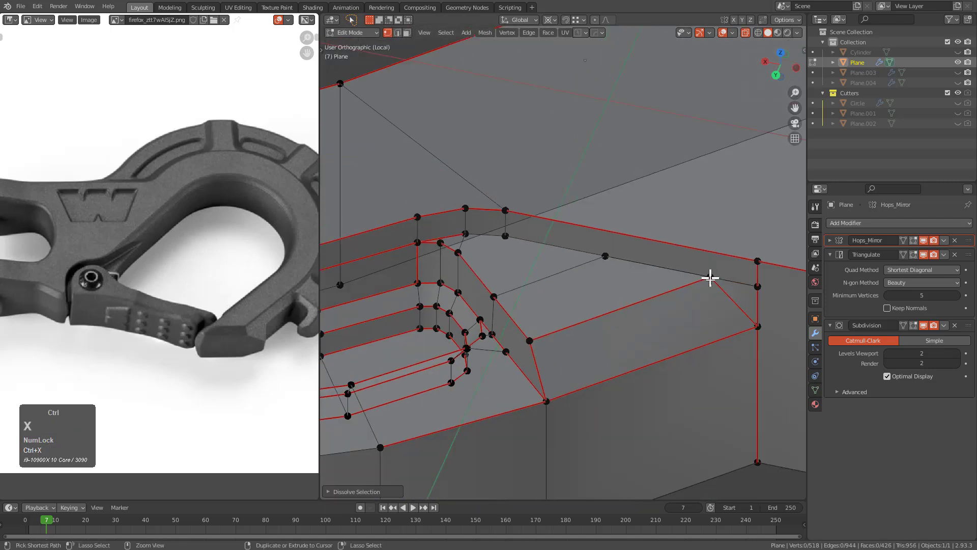
# Subdivide the last edge along the recess wall's bottom and merge the new vertex onto the end block's upper corner
pyautogui.press('2')
pyautogui.click(734, 281)
pyautogui.press('g')
pyautogui.rightClick(729, 270)
pyautogui.press('1')
pyautogui.rightClick(710, 271)
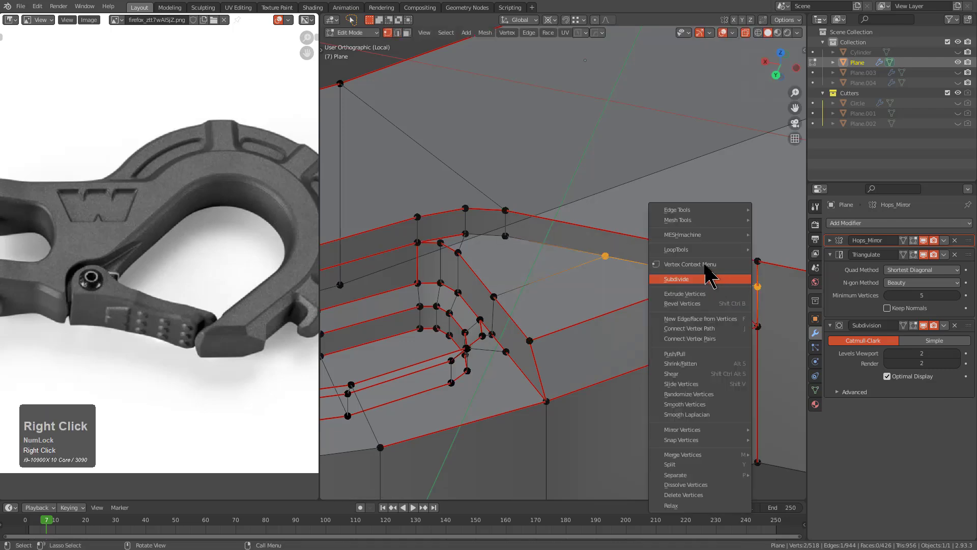
pyautogui.click(715, 280)
pyautogui.click(680, 272)
pyautogui.rightClick(692, 248)
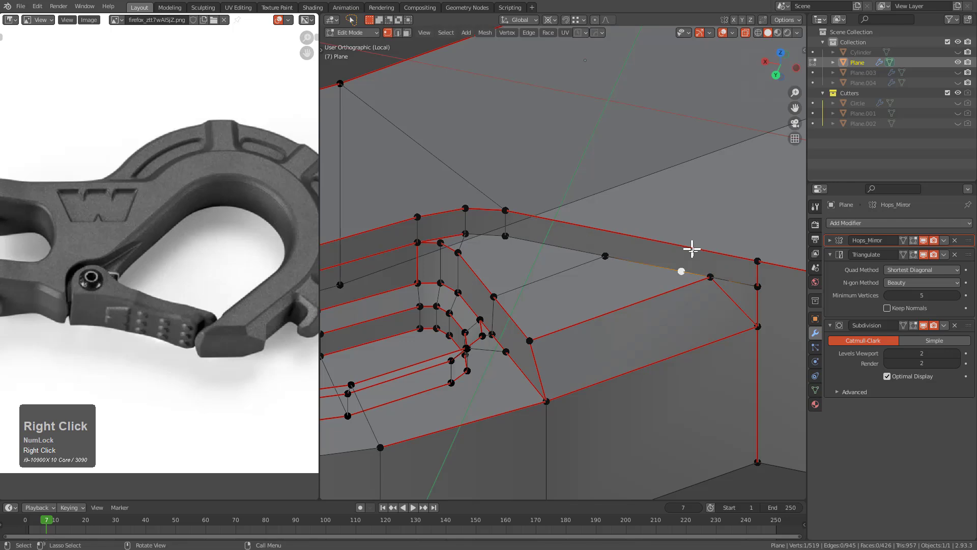
pyautogui.click(705, 275)
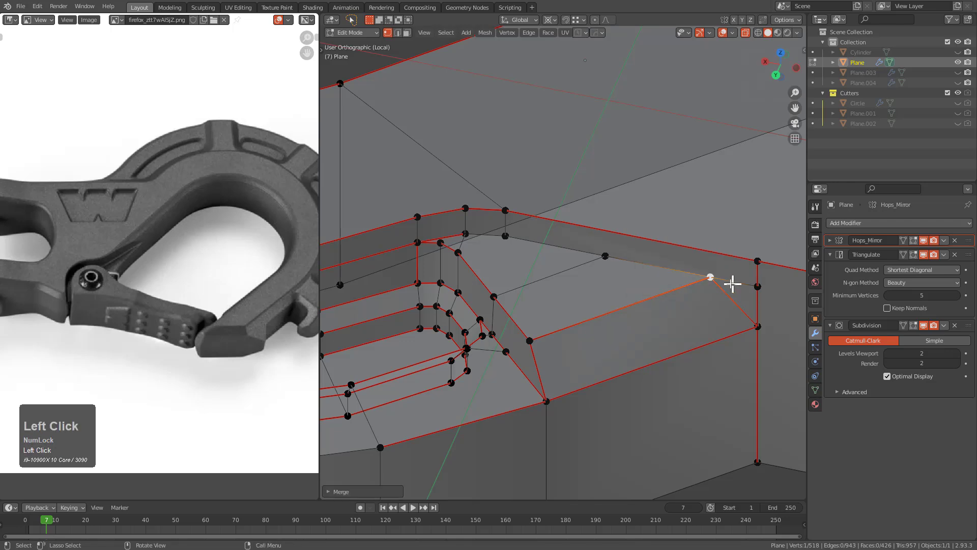
# Mark the edges where the end block's top face meets the recess wall as sharp
pyautogui.press('2')
pyautogui.click(476, 236)
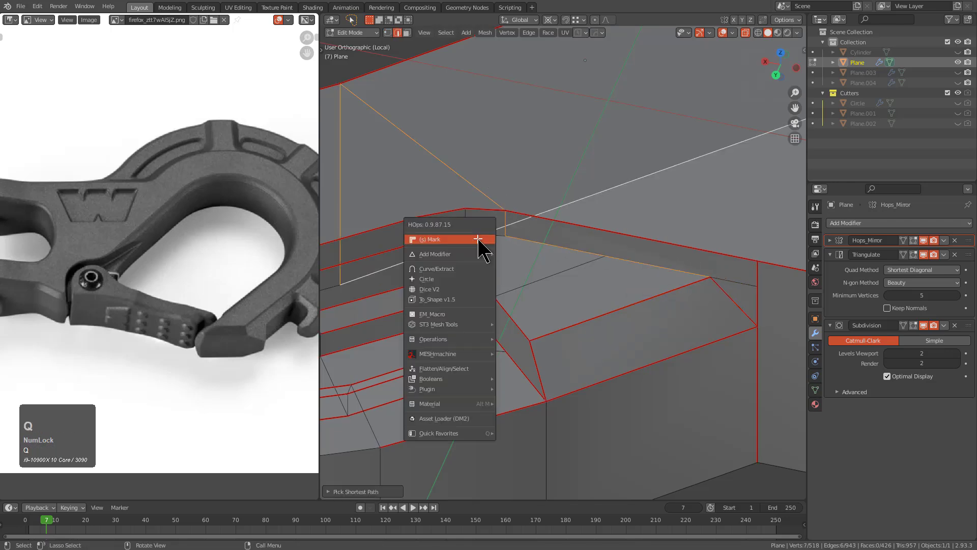
pyautogui.click(490, 238)
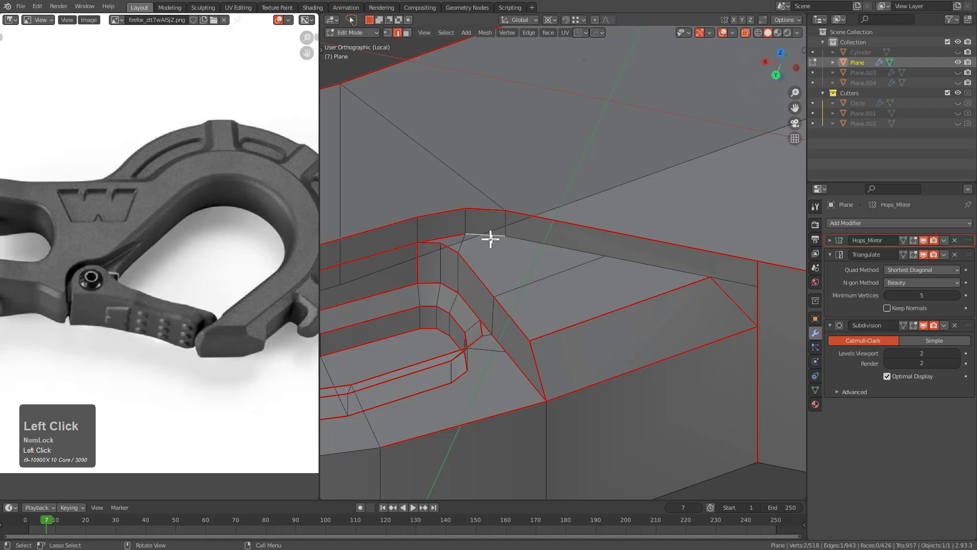
pyautogui.press('q')
pyautogui.click(624, 257)
pyautogui.press('Tab')
pyautogui.hotkey('alt', 'z')
pyautogui.press('Tab')
# Examine the open lower boundary and the rebuilt end block from several sides, using X-ray and object mode
pyautogui.keyDown('shift'); pyautogui.moveTo(688, 304); pyautogui.dragTo(533, 270, button='middle'); pyautogui.keyUp('shift')
pyautogui.keyDown('shift'); pyautogui.scroll(-2, 529, 269); pyautogui.keyUp('shift')
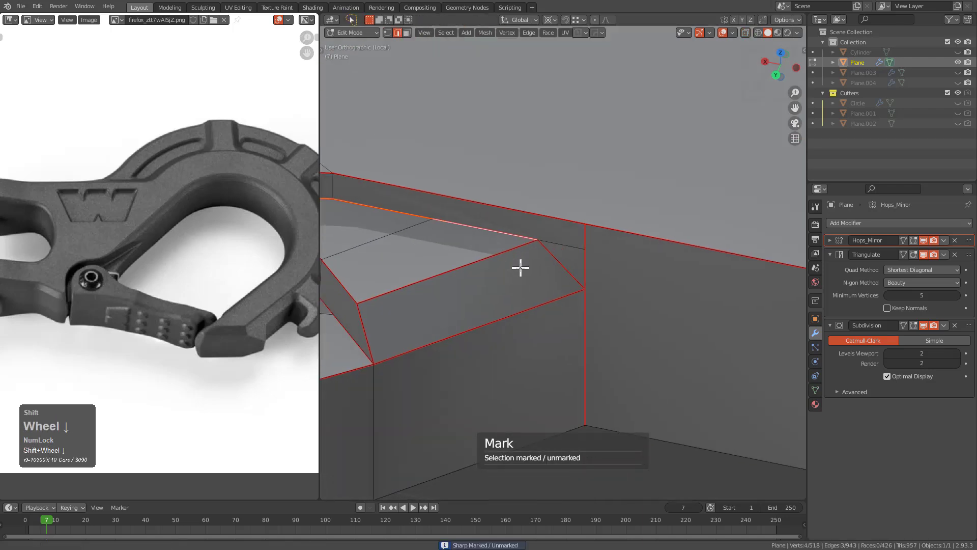
pyautogui.press('g')
pyautogui.rightClick(594, 268)
pyautogui.press('1')
pyautogui.hotkey('shift', '`')
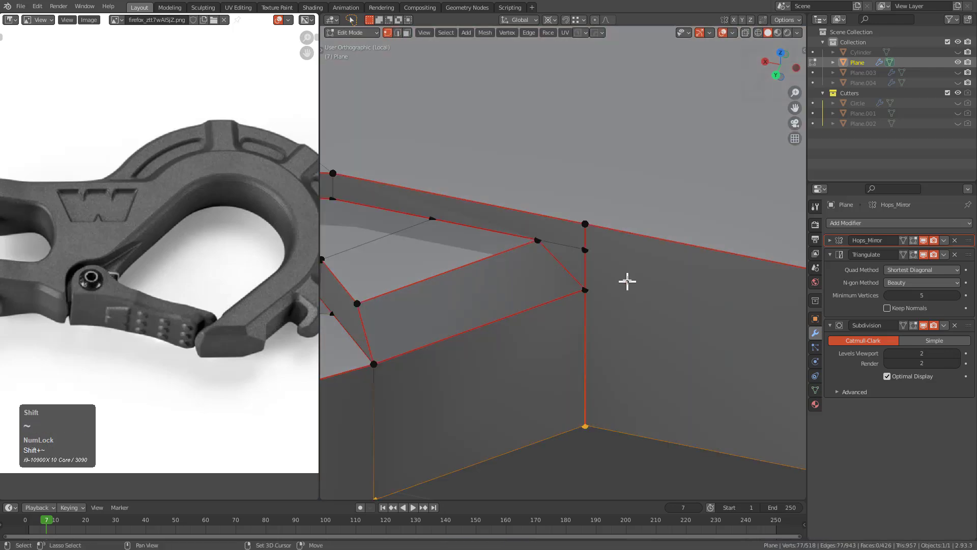
pyautogui.hotkey('alt', 'z')
pyautogui.scroll(-6, 585, 284)
pyautogui.keyDown('shift'); pyautogui.moveTo(460, 281); pyautogui.dragTo(631, 300, button='middle'); pyautogui.keyUp('shift')
pyautogui.scroll(-1, 531, 304)
pyautogui.moveTo(531, 304); pyautogui.dragTo(506, 266, button='middle')
pyautogui.hotkey('alt', 'z')
pyautogui.scroll(3, 588, 308)
pyautogui.scroll(3, 589, 308)
pyautogui.press('Tab')
pyautogui.moveTo(589, 308); pyautogui.dragTo(627, 330, button='middle')
pyautogui.press('Tab')
pyautogui.scroll(3, 551, 316)
# Select an edge at the end block and toggle its sharp marking
pyautogui.press('2')
pyautogui.click(559, 288)
pyautogui.moveTo(559, 288); pyautogui.dragTo(606, 321, button='middle')
pyautogui.keyDown('shift'); pyautogui.moveTo(605, 321); pyautogui.dragTo(491, 305, button='middle'); pyautogui.keyUp('shift')
pyautogui.press('q')
pyautogui.click(636, 294)
# Inspect the end block and the adjoining outer side of the body in object and edit mode
pyautogui.press('Tab')
pyautogui.moveTo(587, 277); pyautogui.dragTo(487, 242, button='middle')
pyautogui.press('Tab')
pyautogui.keyDown('shift'); pyautogui.moveTo(662, 264); pyautogui.dragTo(530, 302, button='middle'); pyautogui.keyUp('shift')
pyautogui.scroll(1, 529, 301)
pyautogui.click(579, 229)
pyautogui.keyDown('shift'); pyautogui.moveTo(595, 173); pyautogui.dragTo(591, 252, button='middle'); pyautogui.keyUp('shift')
pyautogui.keyDown('shift'); pyautogui.click(583, 208); pyautogui.keyUp('shift')
pyautogui.scroll(-7, 678, 260)
pyautogui.keyDown('shift'); pyautogui.moveTo(687, 262); pyautogui.dragTo(596, 271, button='middle'); pyautogui.keyUp('shift')
pyautogui.scroll(-2, 596, 271)
pyautogui.hotkey('alt', 'a')
pyautogui.scroll(3, 545, 284)
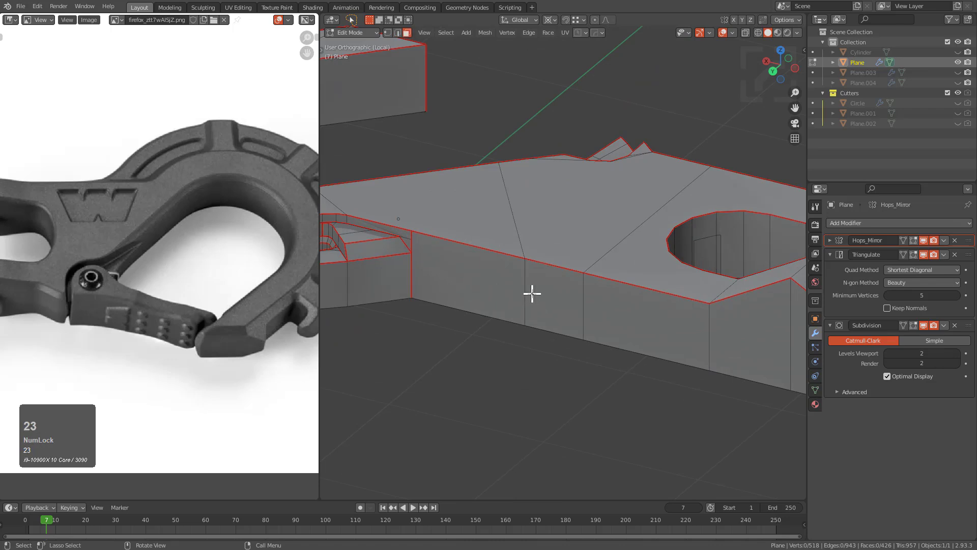
# Subdivide the two vertical edges of the narrow side face beyond the recess and slide the new edge level with the recess wall's lower line
pyautogui.keyDown('shift'); pyautogui.click(536, 290); pyautogui.keyUp('shift')
pyautogui.rightClick(536, 293)
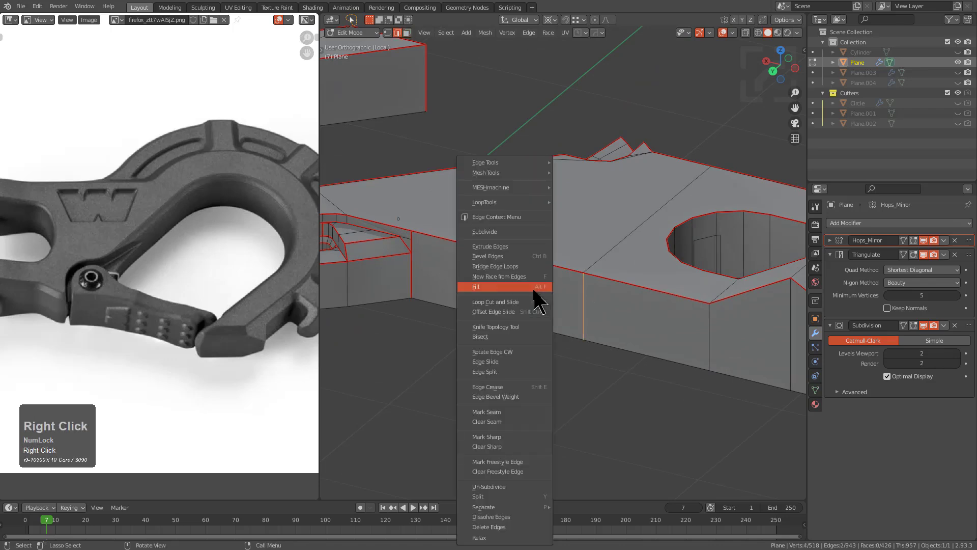
pyautogui.click(497, 247)
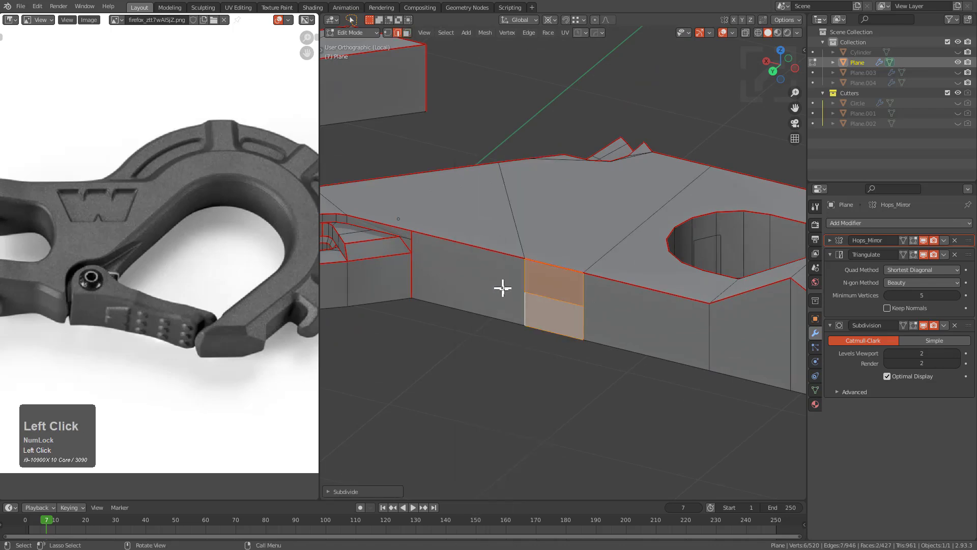
pyautogui.click(557, 306)
pyautogui.press('g')
pyautogui.keyDown('ctrl'); pyautogui.click(421, 247); pyautogui.keyUp('ctrl')
# Add a second horizontal edge to the narrow side face and slide it level with the end block's lower corner
pyautogui.hotkey('ctrl', 'r')
pyautogui.click(530, 292)
pyautogui.rightClick(454, 283)
pyautogui.press('g')
pyautogui.press('g')
pyautogui.keyDown('ctrl'); pyautogui.click(412, 255); pyautogui.keyUp('ctrl')
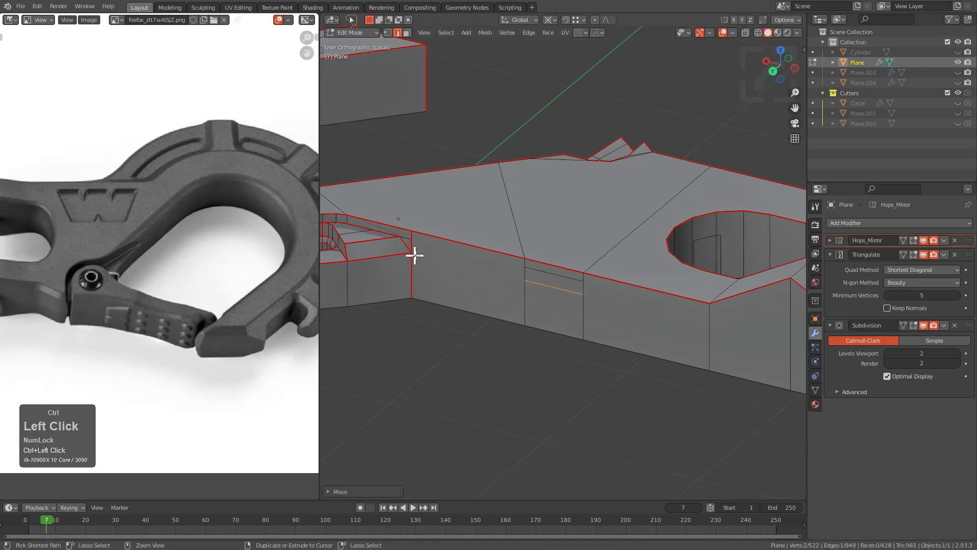
# Connect the two vertices on the recess's vertical corner edge to the matching new vertices on the narrow side face
pyautogui.press('1')
pyautogui.scroll(1, 411, 255)
pyautogui.press('j')
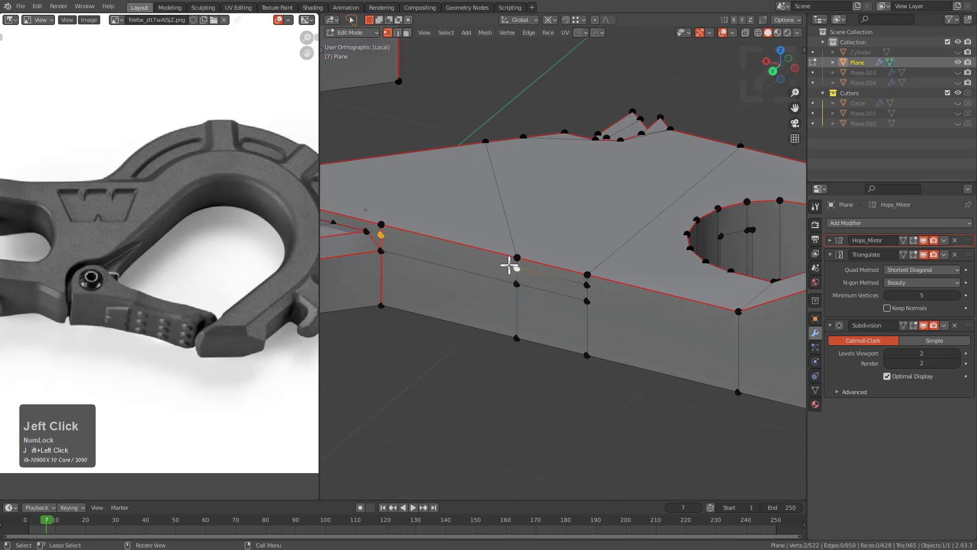
# Select the vertical corner edge below the end block and the block's slanted edge above it, and toggle their sharp marking
pyautogui.scroll(-3, 552, 277)
pyautogui.moveTo(552, 277); pyautogui.dragTo(606, 290, button='middle')
pyautogui.scroll(5, 639, 276)
pyautogui.press('2')
pyautogui.click(662, 276)
pyautogui.keyDown('ctrl'); pyautogui.click(661, 204); pyautogui.keyUp('ctrl')
pyautogui.press('q')
pyautogui.click(663, 207)
pyautogui.press('q')
pyautogui.click(663, 206)
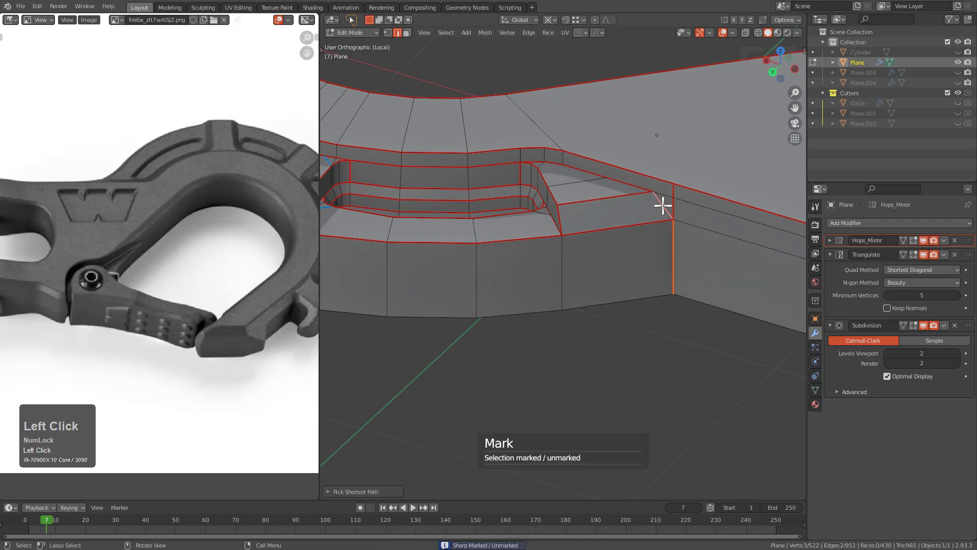
# Review the whole hook in object mode and save the file
pyautogui.press('Tab')
pyautogui.keyDown('shift'); pyautogui.moveTo(707, 255); pyautogui.dragTo(507, 345, button='middle'); pyautogui.keyUp('shift')
pyautogui.scroll(3, 506, 345)
pyautogui.moveTo(522, 293); pyautogui.dragTo(557, 306, button='middle')
pyautogui.scroll(-2, 608, 316)
pyautogui.scroll(1, 559, 285)
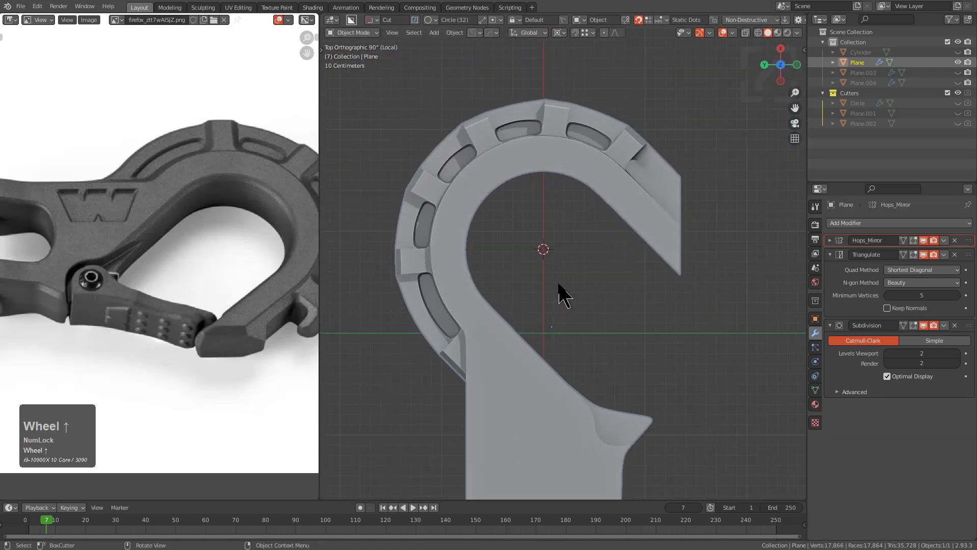
pyautogui.moveTo(457, 300); pyautogui.dragTo(536, 206, button='middle')
pyautogui.hotkey('ctrl', 's')
pyautogui.moveTo(612, 221); pyautogui.dragTo(626, 290, button='middle')
pyautogui.scroll(3, 625, 283)
pyautogui.hotkey('ctrl', 's')
# Inset the two floor faces of the recess at the hook's tip together by about 0.067 m
pyautogui.keyDown('shift'); pyautogui.moveTo(699, 359); pyautogui.dragTo(640, 310, button='middle'); pyautogui.keyUp('shift')
pyautogui.scroll(1, 609, 332)
pyautogui.click(664, 338)
pyautogui.scroll(5, 582, 307)
pyautogui.press('Tab')
pyautogui.press('3')
pyautogui.click(578, 332)
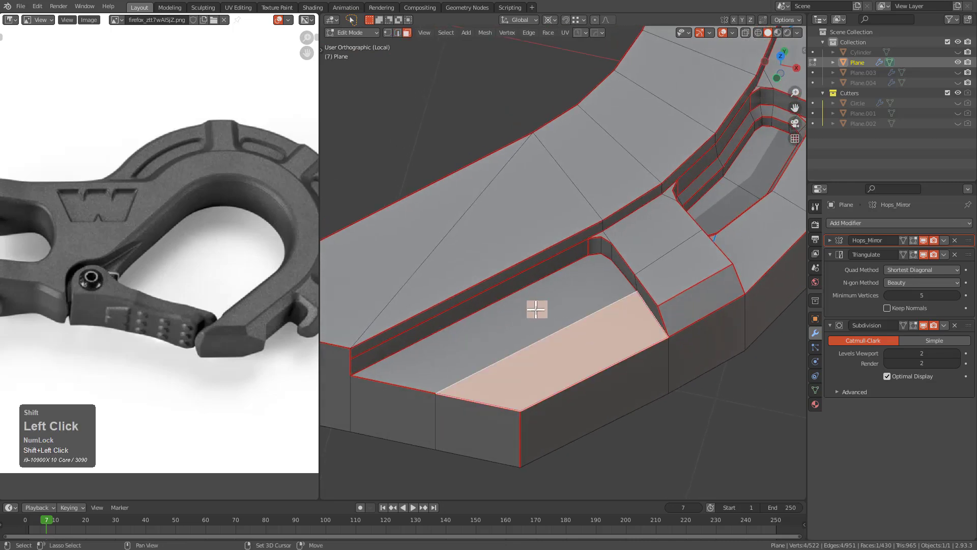
pyautogui.keyDown('shift'); pyautogui.click(537, 310); pyautogui.keyUp('shift')
pyautogui.keyDown('shift'); pyautogui.moveTo(570, 334); pyautogui.dragTo(574, 304, button='middle'); pyautogui.keyUp('shift')
pyautogui.press('i')
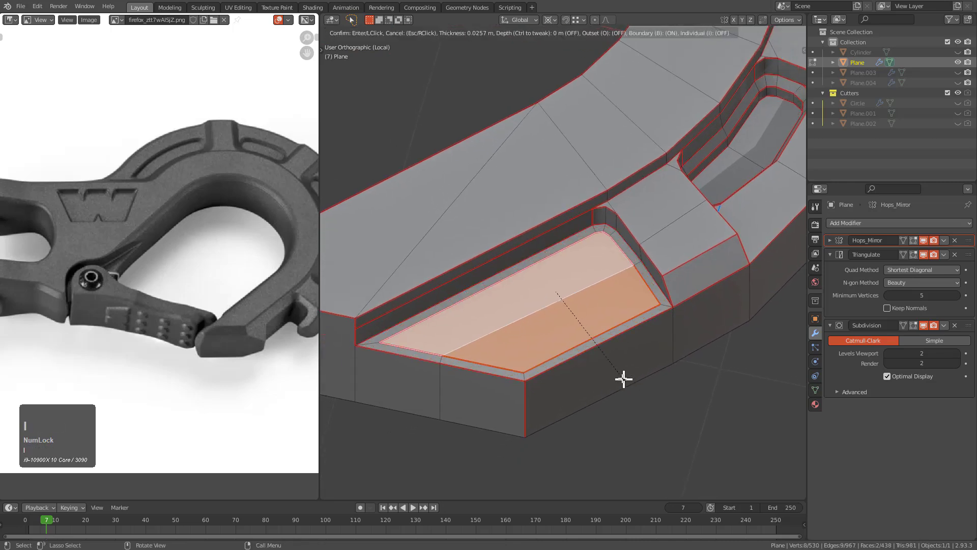
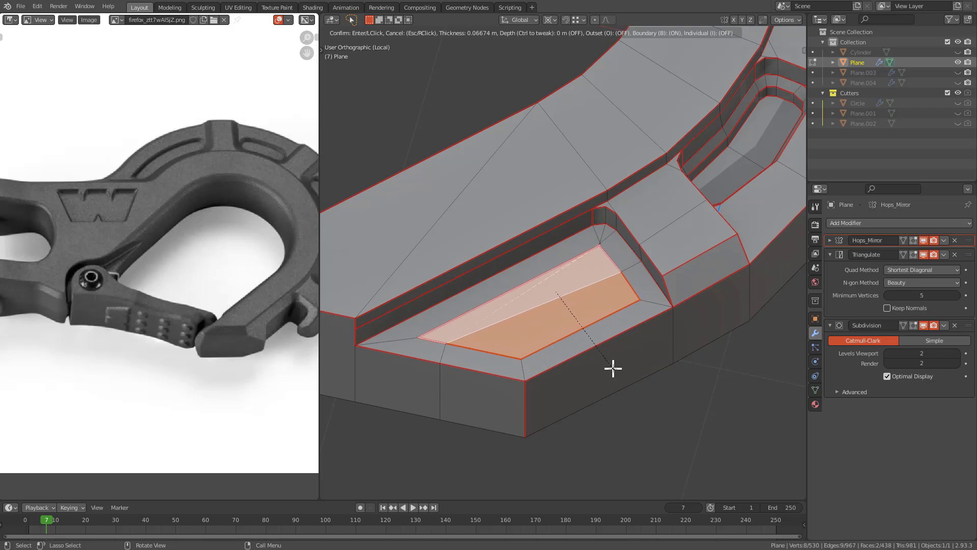
pyautogui.click(613, 366)
# Add a cut across the inset's border strip just beside its pinched inner corner
pyautogui.scroll(5, 601, 315)
pyautogui.hotkey('ctrl', 'r')
pyautogui.click(570, 245)
pyautogui.click(593, 231)
# Spread the bunched vertices at the inset's corner into a rounded curve with Unf*ck at a width of 0.042
pyautogui.press('1')
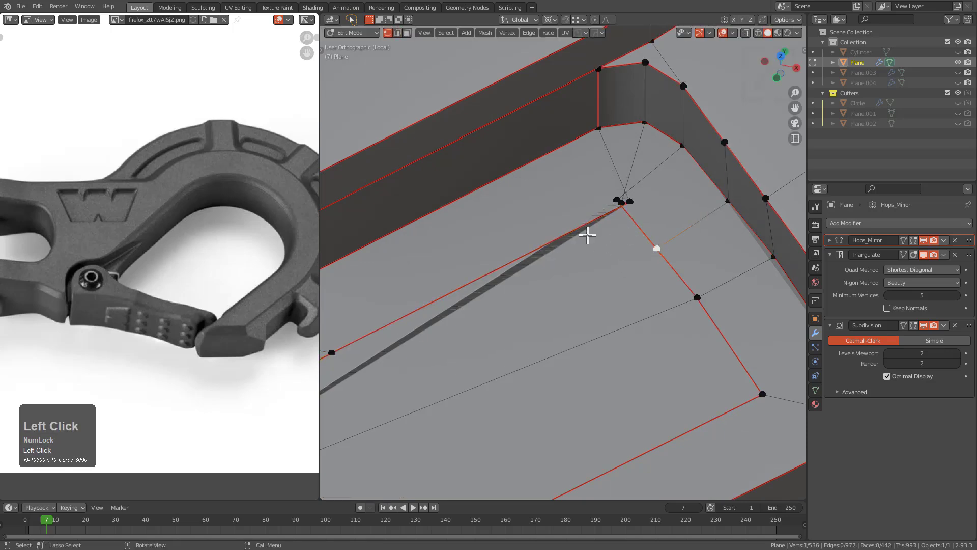
pyautogui.keyDown('ctrl'); pyautogui.click(349, 342); pyautogui.keyUp('ctrl')
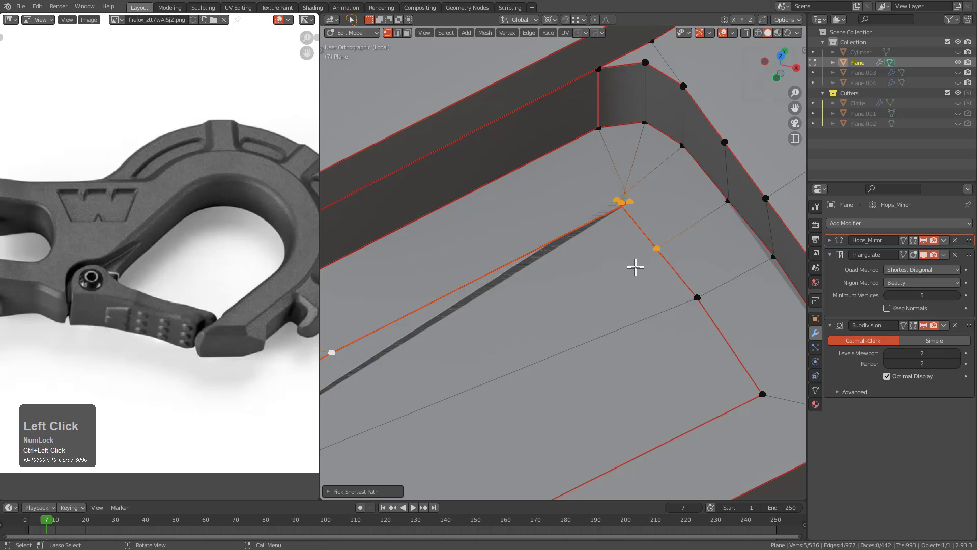
pyautogui.press('y')
pyautogui.press('x')
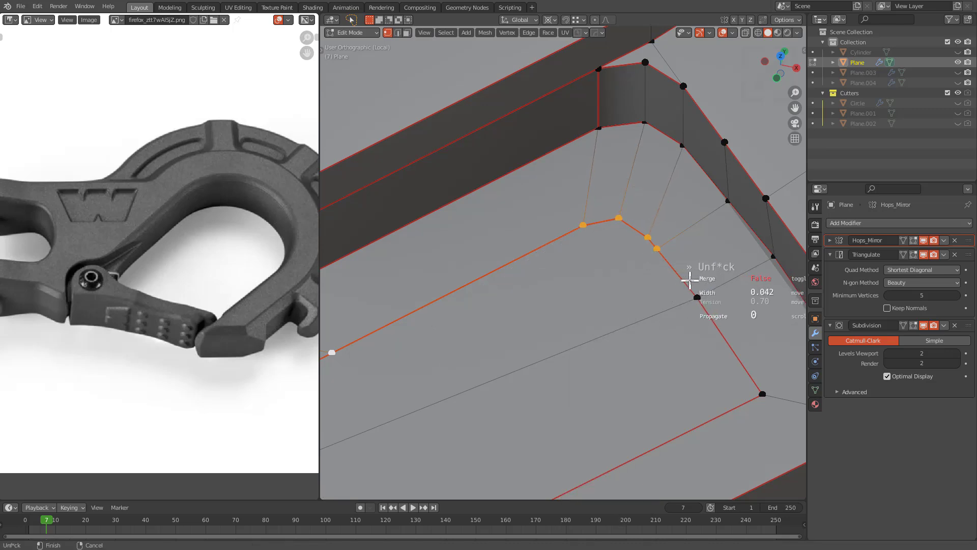
pyautogui.click(690, 280)
# Dissolve the helper edge loop beside the inset's rounded corner
pyautogui.press('2')
pyautogui.keyDown('alt'); pyautogui.click(693, 224); pyautogui.keyUp('alt')
pyautogui.scroll(-4, 555, 308)
pyautogui.hotkey('ctrl', 'x')
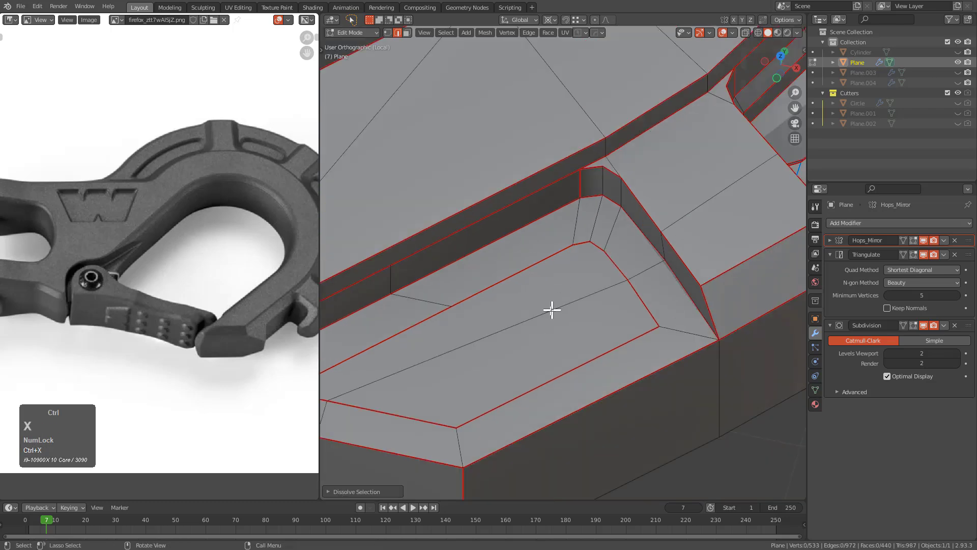
# Slide the middle vertex on the inset's wall-side edge toward the tip's end face
pyautogui.scroll(-4, 552, 309)
pyautogui.press('1')
pyautogui.press('g')
pyautogui.press('g')
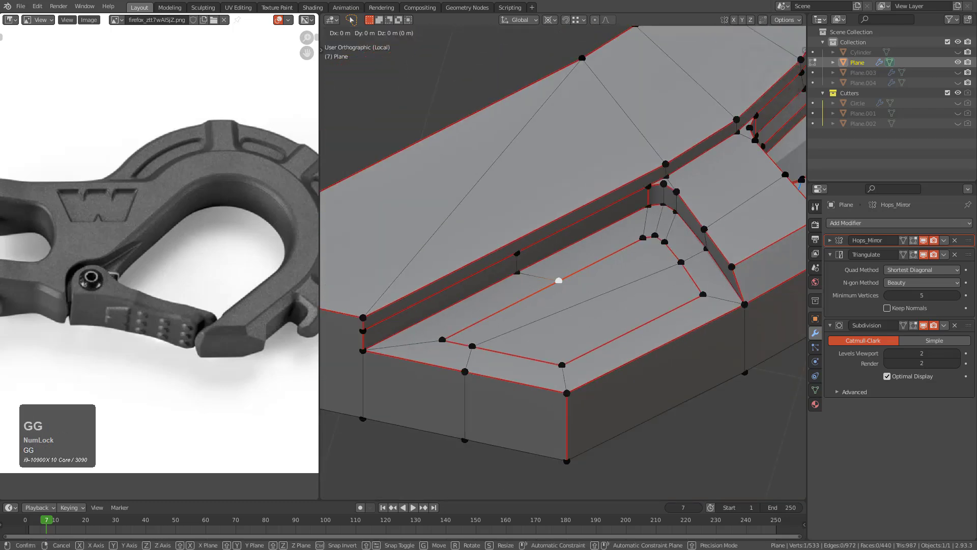
pyautogui.click(538, 292)
# Slide the dividing edges running across the inset border and down the tip's end face
pyautogui.moveTo(578, 301)
pyautogui.mouseDown(button='middle')
pyautogui.moveTo(535, 362)
pyautogui.moveTo(569, 309)
pyautogui.mouseUp(button='middle')
pyautogui.click(556, 325)
pyautogui.keyDown('alt'); pyautogui.click(548, 376); pyautogui.keyUp('alt')
pyautogui.press('g')
pyautogui.press('g')
pyautogui.click(575, 416)
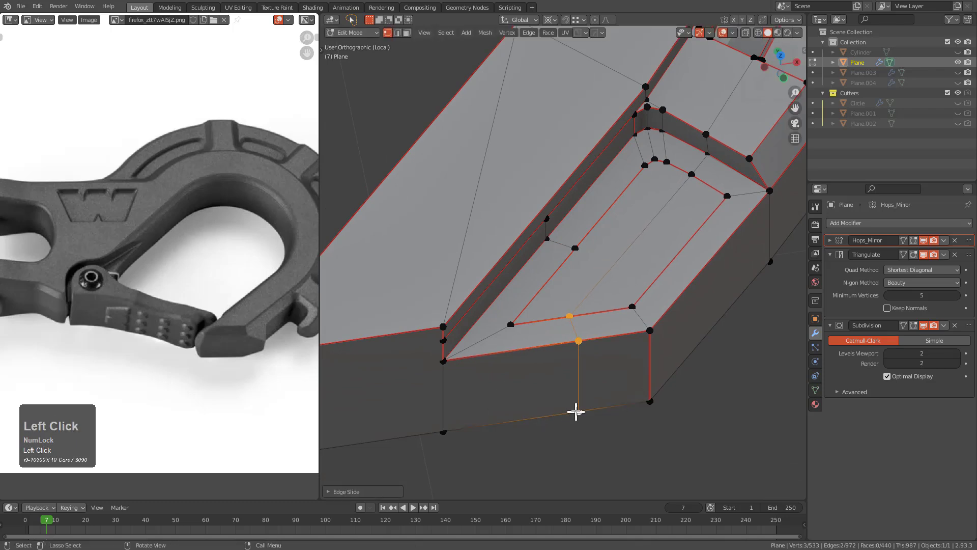
# Slide the vertical dividing edge on the tip's end face slightly toward the recess wall
pyautogui.press('2')
pyautogui.click(576, 402)
pyautogui.press('g')
pyautogui.press('g')
pyautogui.click(552, 402)
# From the top view, knife a straight vertical cut from the inset's wall-side edge down through the tip's end edge
pyautogui.press('Tab')
pyautogui.press('Tab')
pyautogui.moveTo(672, 264)
pyautogui.keyDown('alt'); pyautogui.mouseDown(button='middle')
pyautogui.moveTo(601, 301)
pyautogui.moveTo(643, 266)
pyautogui.moveTo(664, 266)
pyautogui.mouseUp(button='middle'); pyautogui.keyUp('alt')
pyautogui.scroll(-2, 654, 266)
pyautogui.scroll(2, 650, 280)
pyautogui.scroll(-1, 648, 280)
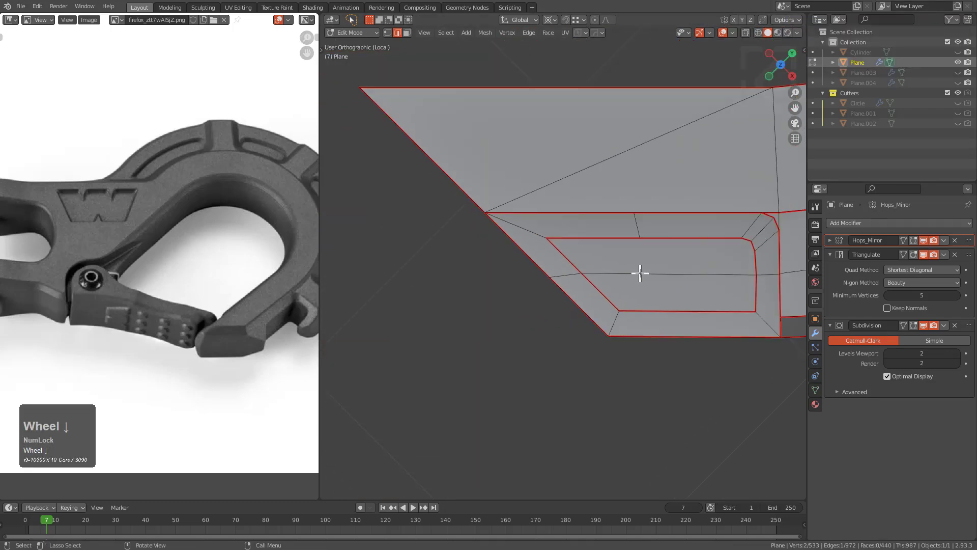
pyautogui.press('KP_7')
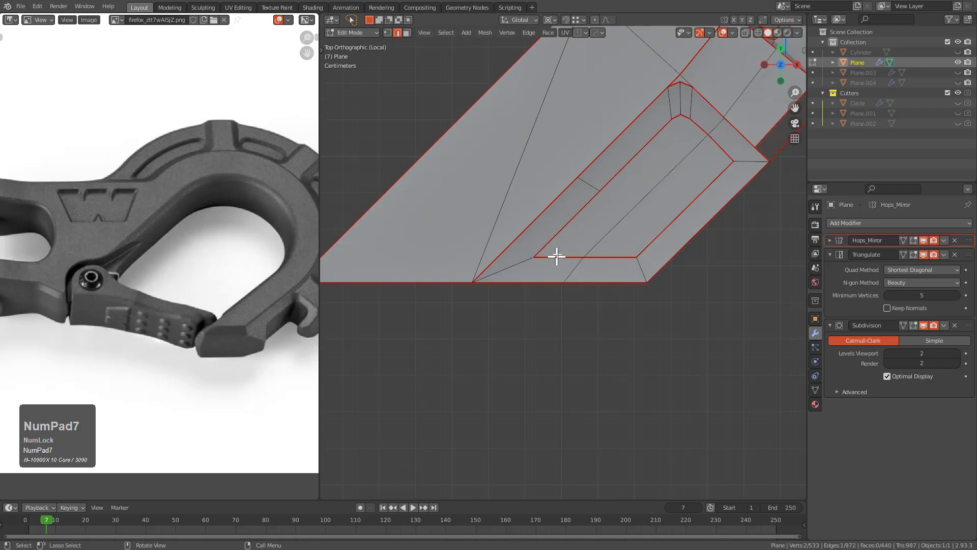
pyautogui.press('k')
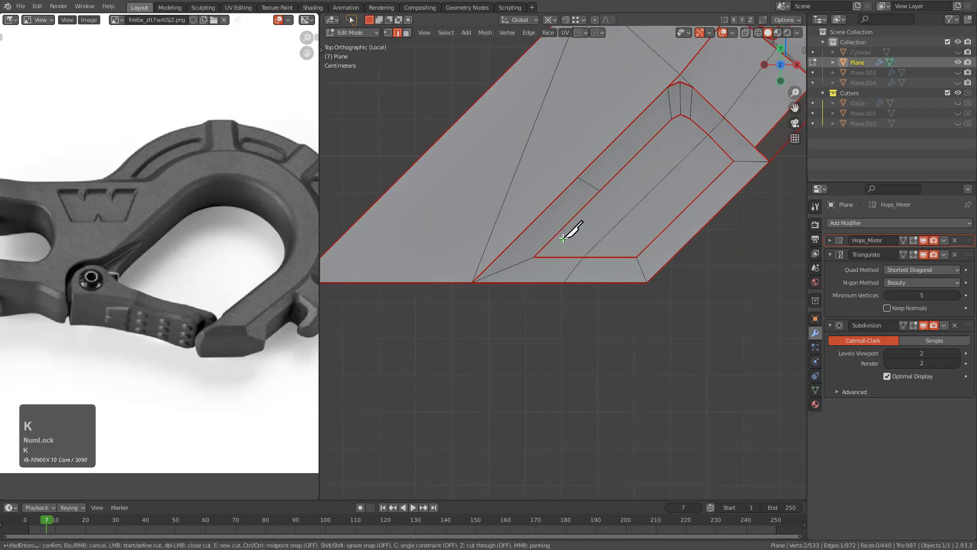
pyautogui.press('c')
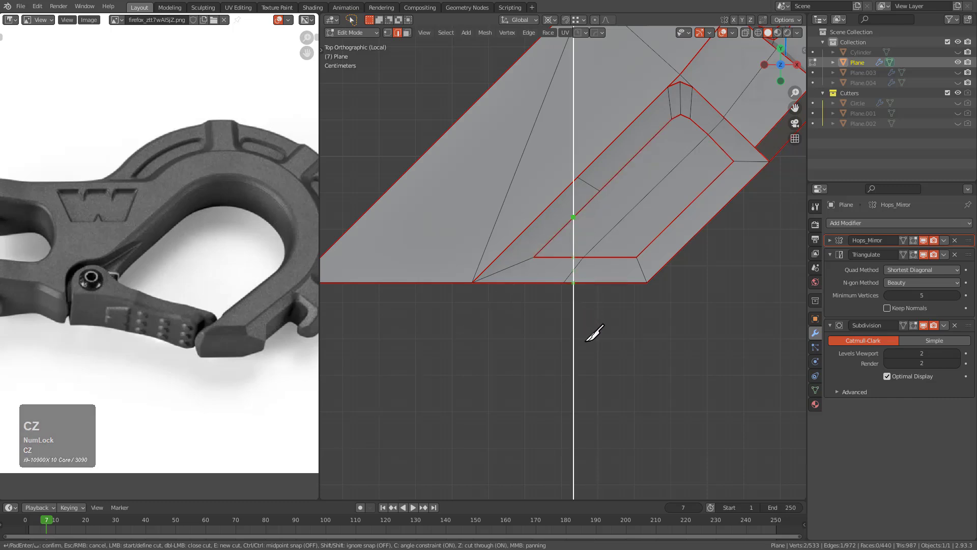
pyautogui.click(588, 339)
pyautogui.press('KP_Enter')
pyautogui.press('a')
# Knife a straight horizontal cut from the inset's outer long edge across the border to the tip's outer edge
pyautogui.moveTo(665, 233); pyautogui.dragTo(626, 273, button='middle')
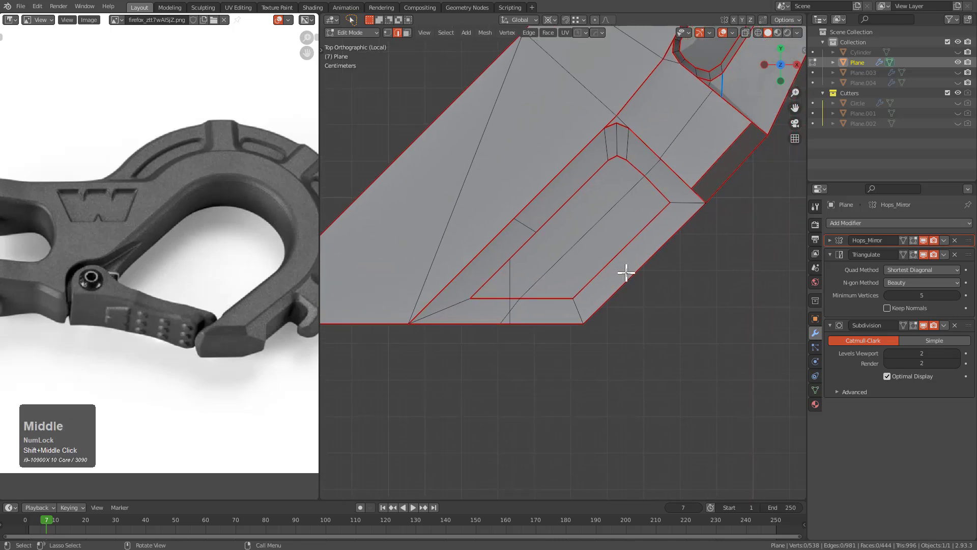
pyautogui.press('k')
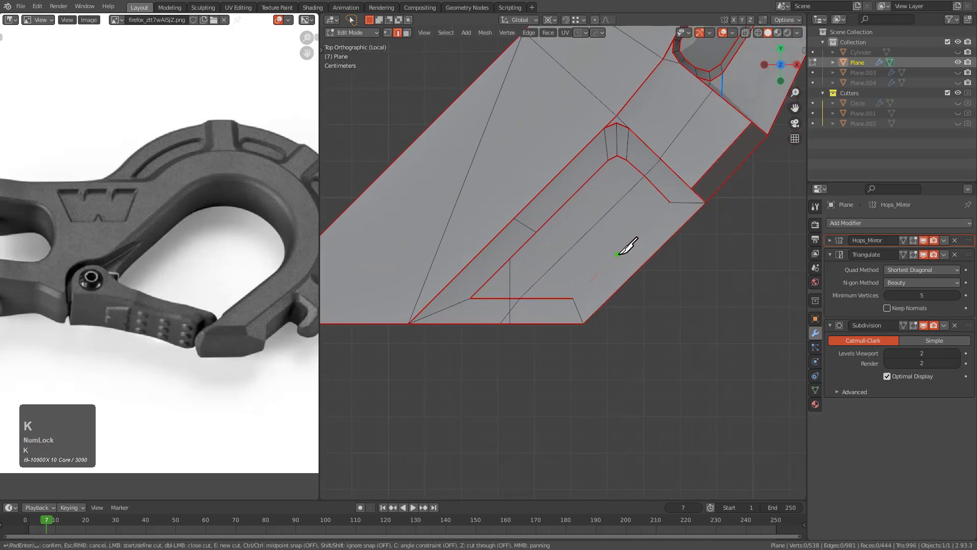
pyautogui.press('c')
pyautogui.press('z')
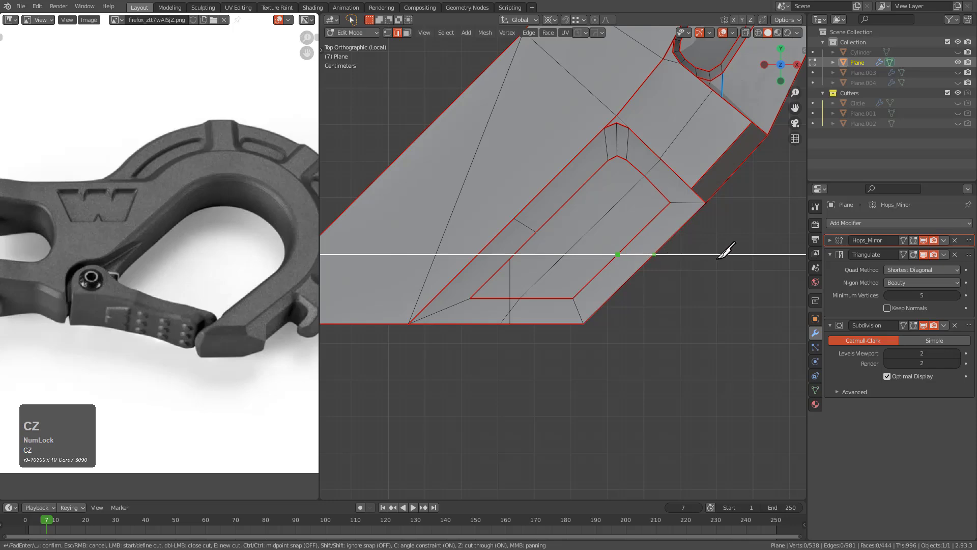
pyautogui.press('KP_Enter')
# Delete the inset floor faces and the outer corner faces lying between the two knife cuts
pyautogui.moveTo(640, 285); pyautogui.dragTo(606, 328, button='middle')
pyautogui.press('3')
pyautogui.click(580, 312)
pyautogui.keyDown('shift'); pyautogui.click(509, 333); pyautogui.keyUp('shift')
pyautogui.keyDown('shift'); pyautogui.click(496, 315); pyautogui.keyUp('shift')
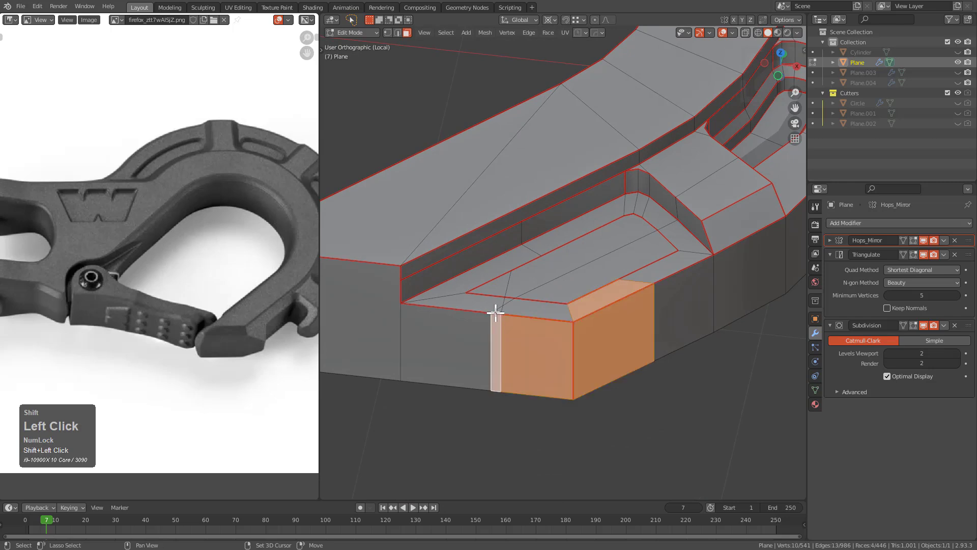
pyautogui.keyDown('shift'); pyautogui.moveTo(539, 304); pyautogui.dragTo(600, 360, button='middle'); pyautogui.keyUp('shift')
pyautogui.keyDown('shift'); pyautogui.click(561, 306); pyautogui.keyUp('shift')
pyautogui.keyDown('shift'); pyautogui.click(561, 260); pyautogui.keyUp('shift')
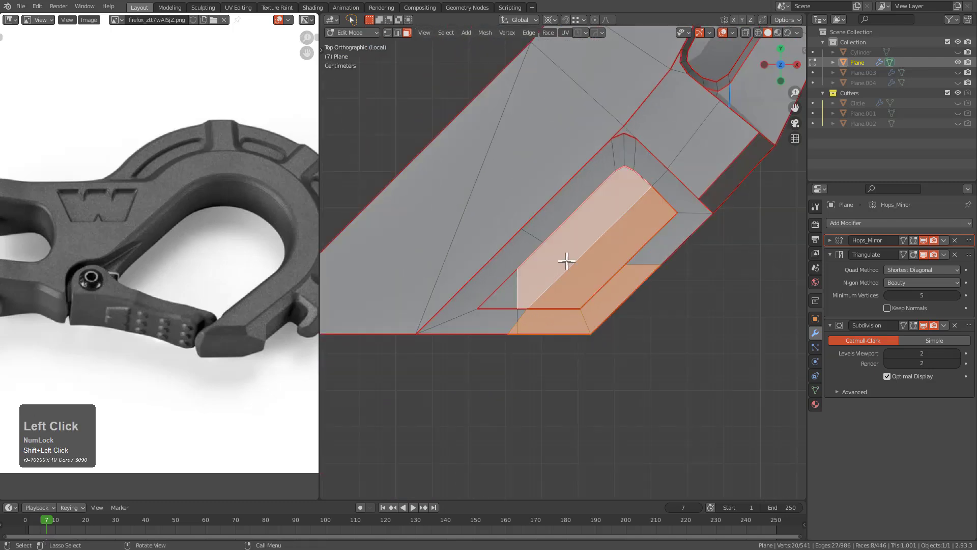
pyautogui.press('x')
pyautogui.click(567, 261)
# Delete the small leftover sliver sticking out past the vertical knife cut
pyautogui.keyDown('shift'); pyautogui.moveTo(619, 295); pyautogui.dragTo(610, 287, button='middle'); pyautogui.keyUp('shift')
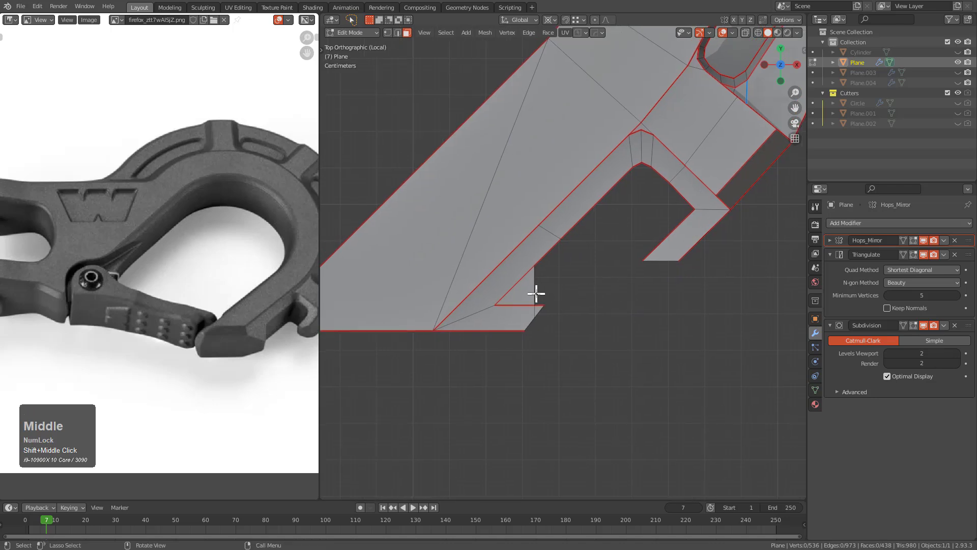
pyautogui.keyDown('shift'); pyautogui.moveTo(536, 294); pyautogui.dragTo(574, 249, button='middle'); pyautogui.keyUp('shift')
pyautogui.moveTo(563, 277)
pyautogui.mouseDown(button='middle')
pyautogui.moveTo(565, 269)
pyautogui.moveTo(620, 341)
pyautogui.moveTo(567, 290)
pyautogui.mouseUp(button='middle')
pyautogui.press('x')
pyautogui.click(572, 290)
# Move the open vertical edge of the tip's end face along X into line with the vertical knife cut
pyautogui.scroll(2, 524, 353)
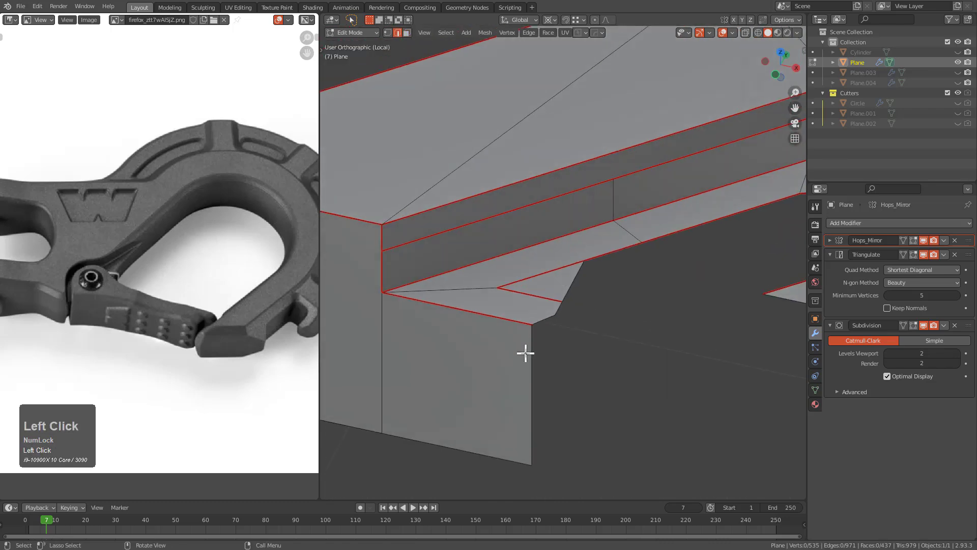
pyautogui.press('g')
pyautogui.press('y')
pyautogui.press('x')
pyautogui.keyDown('ctrl'); pyautogui.click(555, 322); pyautogui.keyUp('ctrl')
# Extrude the open boundary vertices of the tip's notch downward along Z to form the recess's inner walls
pyautogui.moveTo(555, 322); pyautogui.dragTo(585, 399, button='middle')
pyautogui.scroll(2, 584, 289)
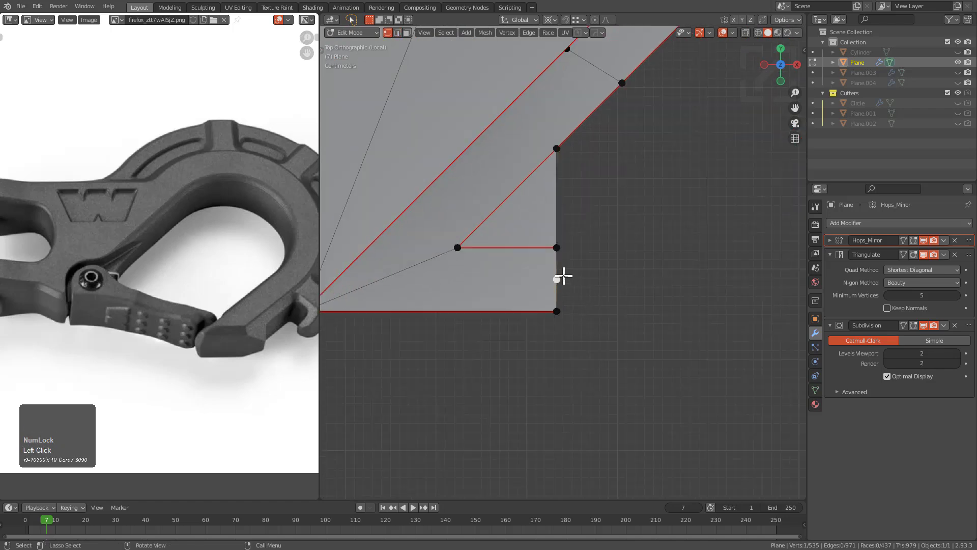
pyautogui.scroll(-2, 565, 220)
pyautogui.moveTo(600, 194); pyautogui.dragTo(682, 260, button='middle')
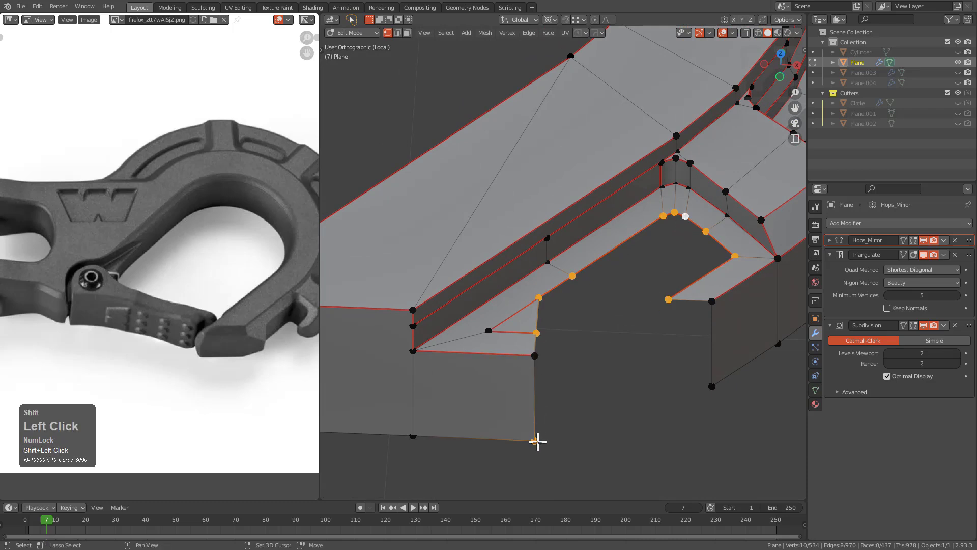
pyautogui.scroll(2, 611, 369)
pyautogui.press('e')
pyautogui.press('z')
pyautogui.click(556, 40)
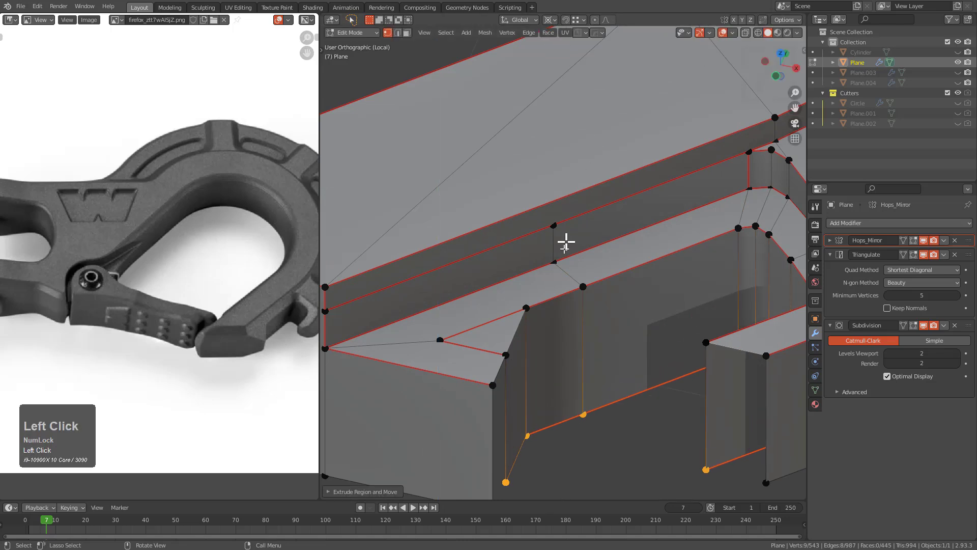
# Move the lower edges of the extruded notch walls along Z to the level of the end face's bottom edge
pyautogui.scroll(-3, 517, 279)
pyautogui.scroll(4, 600, 251)
pyautogui.press('g')
pyautogui.press('z')
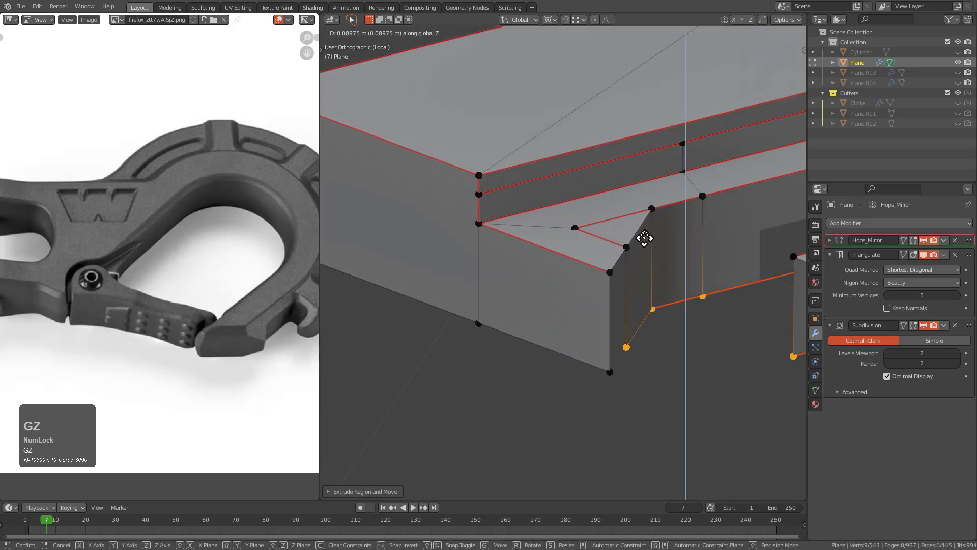
pyautogui.click(652, 238)
pyautogui.scroll(1, 662, 259)
pyautogui.press('g')
pyautogui.press('g')
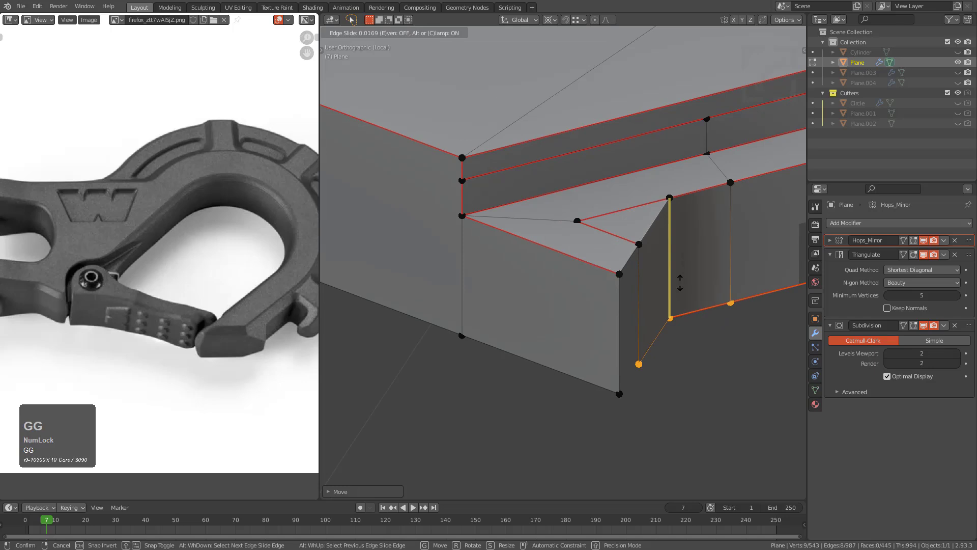
pyautogui.click(684, 275)
pyautogui.press('g')
pyautogui.press('z')
pyautogui.click(688, 270)
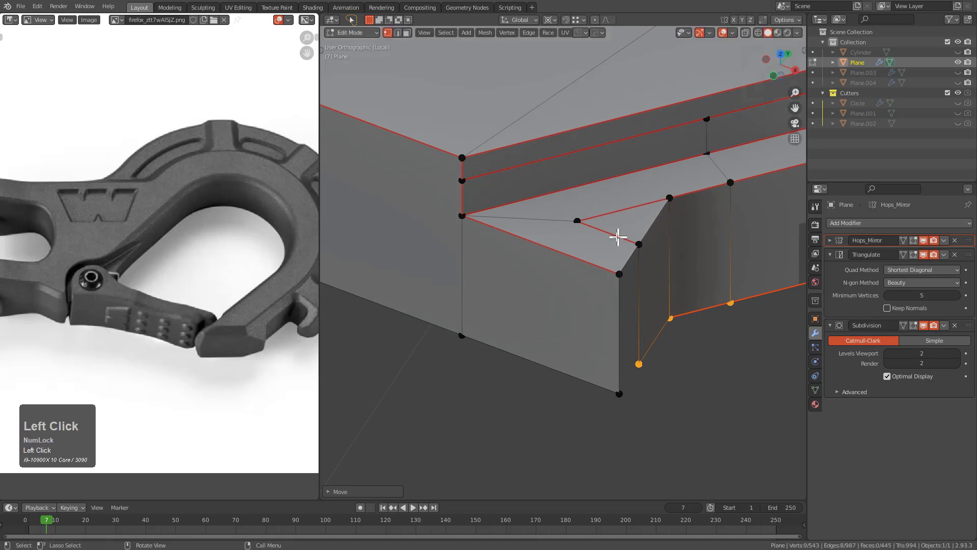
# Fill the open gaps between the notch's new inner walls and the tip's outer end faces
pyautogui.press('g')
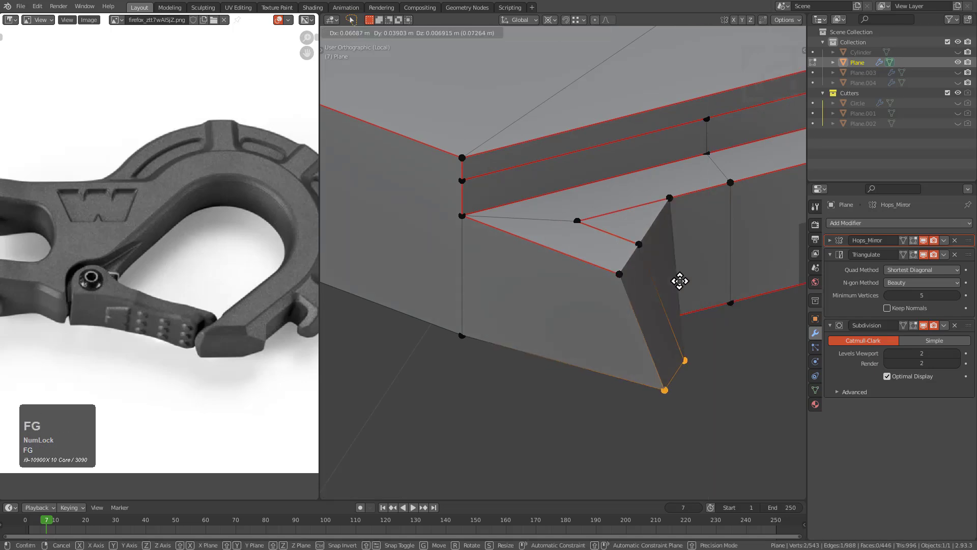
pyautogui.rightClick(667, 313)
pyautogui.moveTo(636, 235); pyautogui.dragTo(536, 270, button='middle')
# Mark the vertical corner edges at both ends of the notch opening as sharp
pyautogui.press('2')
pyautogui.rightClick(506, 307)
pyautogui.click(507, 312)
pyautogui.moveTo(506, 312); pyautogui.dragTo(628, 266, button='middle')
pyautogui.keyDown('shift'); pyautogui.click(615, 309); pyautogui.keyUp('shift')
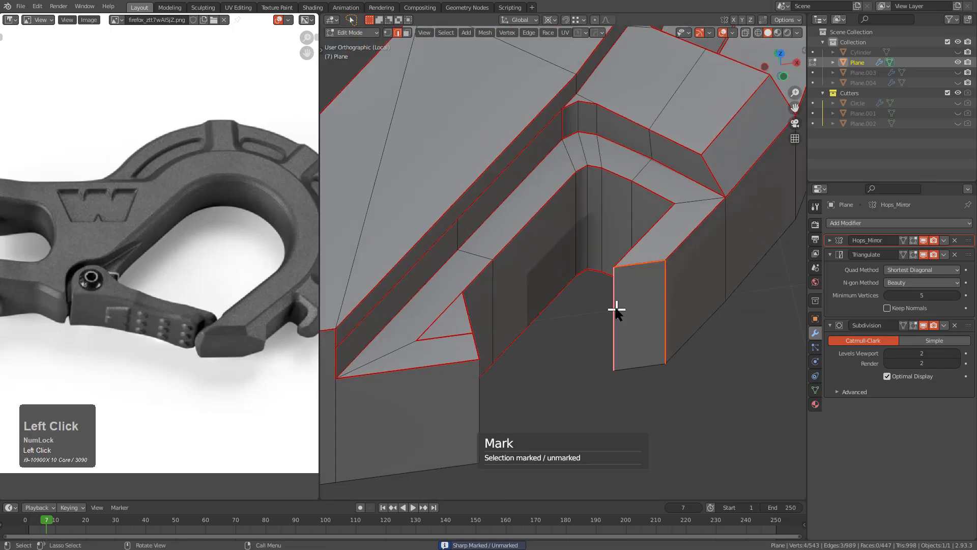
pyautogui.scroll(-2, 619, 305)
pyautogui.moveTo(635, 282); pyautogui.dragTo(513, 356, button='middle')
pyautogui.press('q')
pyautogui.click(519, 356)
pyautogui.click(498, 347)
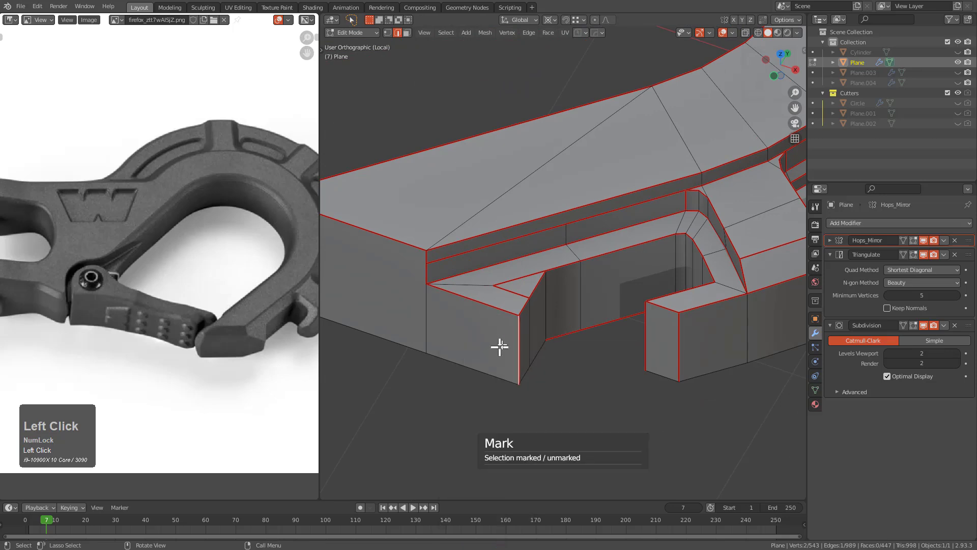
# Try to bevel the notch's unrounded vertical inner corner edge with three segments
pyautogui.moveTo(626, 305); pyautogui.dragTo(714, 273, button='middle')
pyautogui.scroll(4, 714, 281)
pyautogui.moveTo(655, 283); pyautogui.dragTo(677, 288, button='middle')
pyautogui.scroll(3, 714, 292)
pyautogui.click(540, 239)
pyautogui.click(539, 240)
pyautogui.moveTo(539, 239); pyautogui.dragTo(535, 265, button='middle')
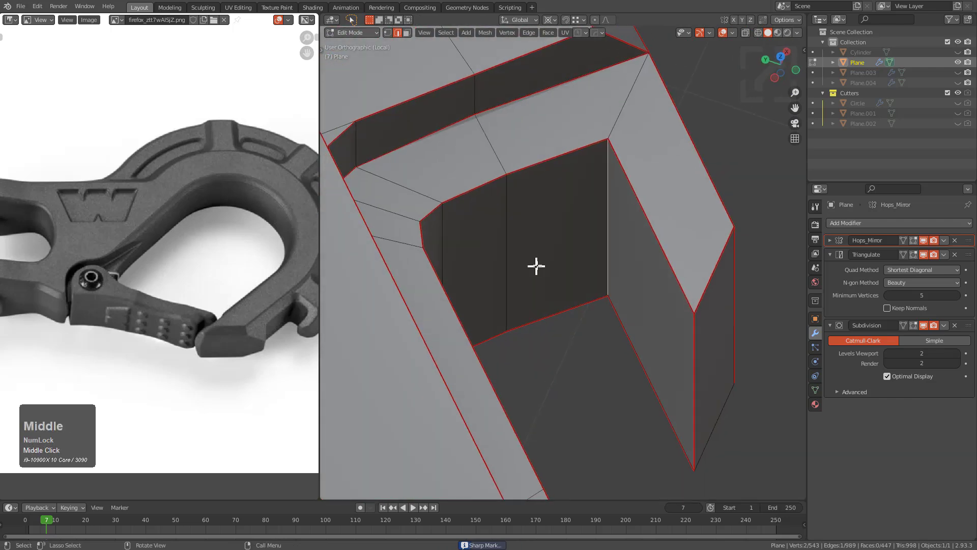
pyautogui.hotkey('ctrl', 'b')
pyautogui.scroll(2, 692, 286)
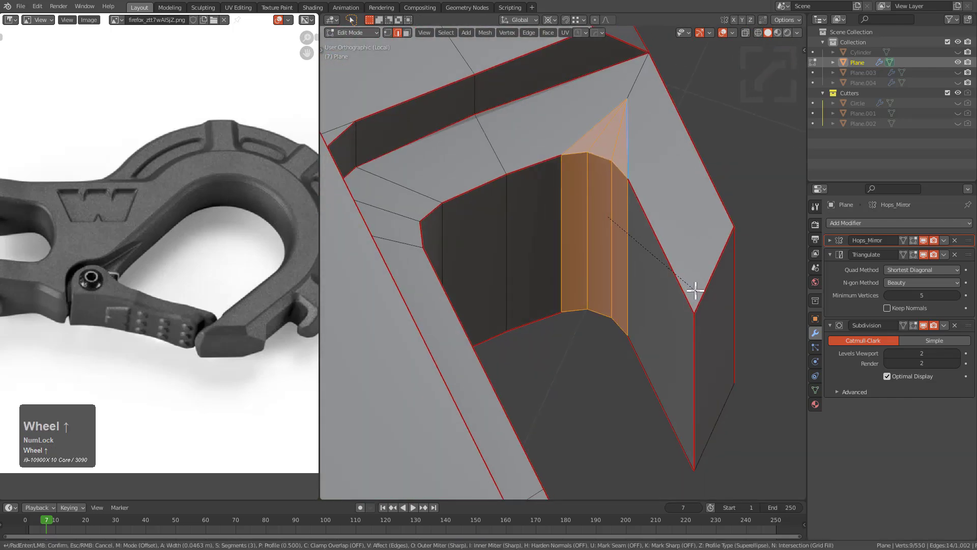
pyautogui.click(695, 291)
pyautogui.moveTo(695, 290); pyautogui.dragTo(644, 319, button='middle')
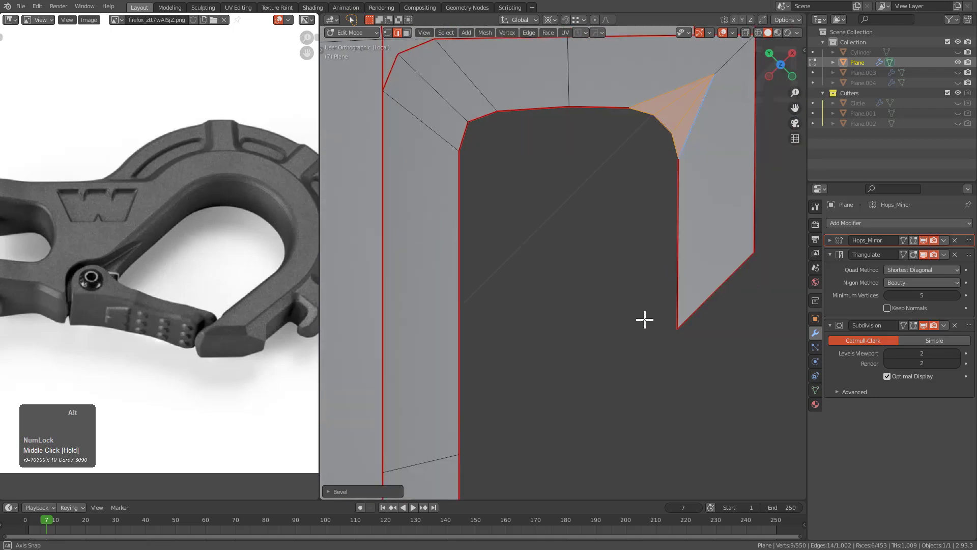
pyautogui.scroll(2, 582, 237)
pyautogui.hotkey('ctrl', 'z')
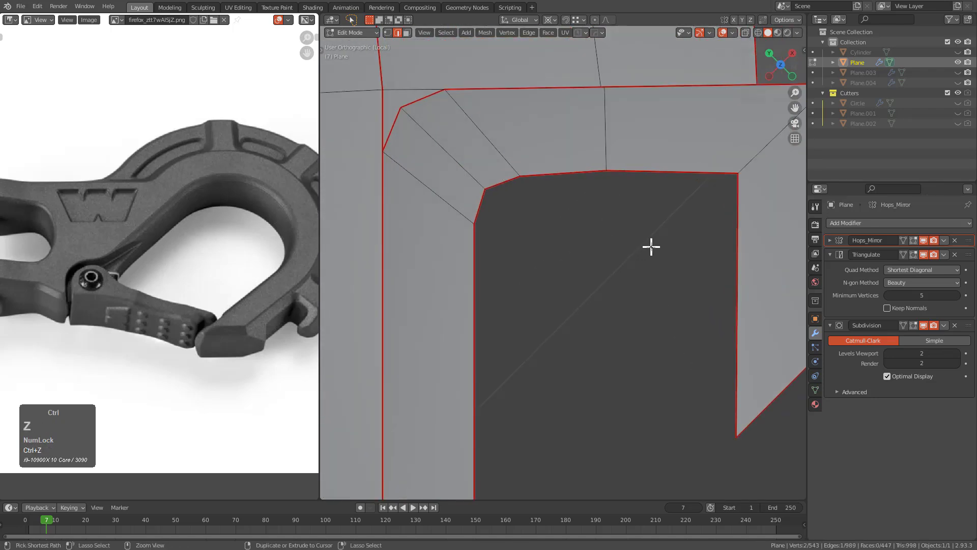
# Try different widths and two or three segments for the bevel on the notch's inner corner edge
pyautogui.hotkey('ctrl', 'b')
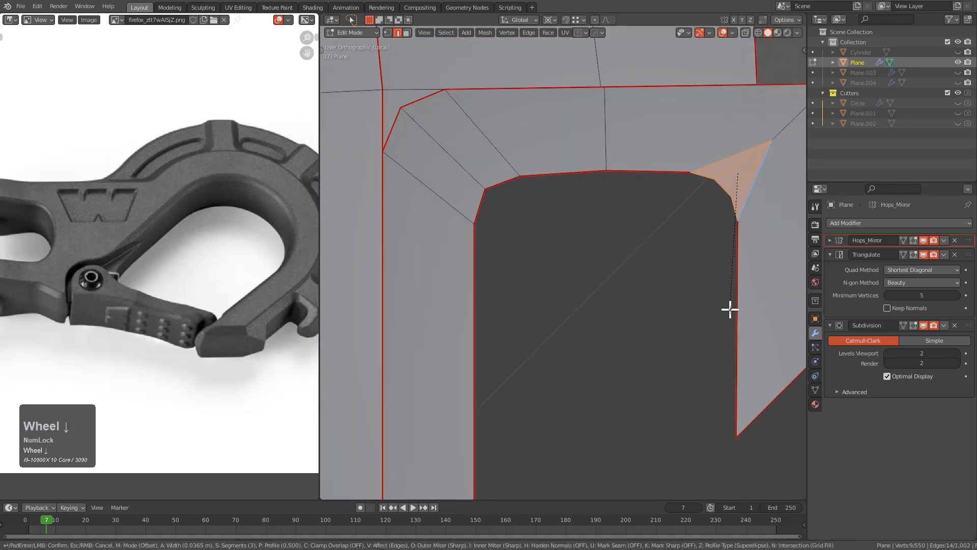
pyautogui.click(725, 334)
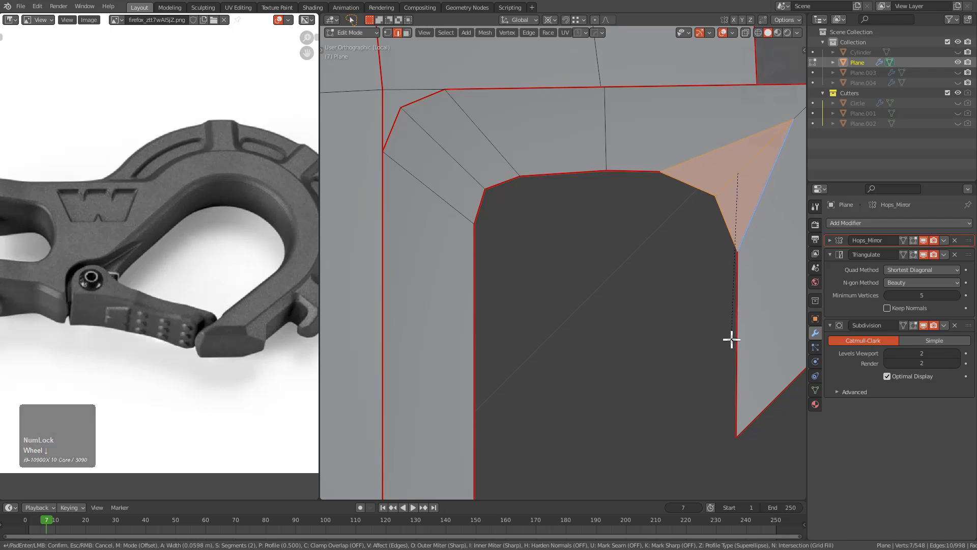
pyautogui.hotkey('ctrl', 'z')
pyautogui.hotkey('ctrl', 'b')
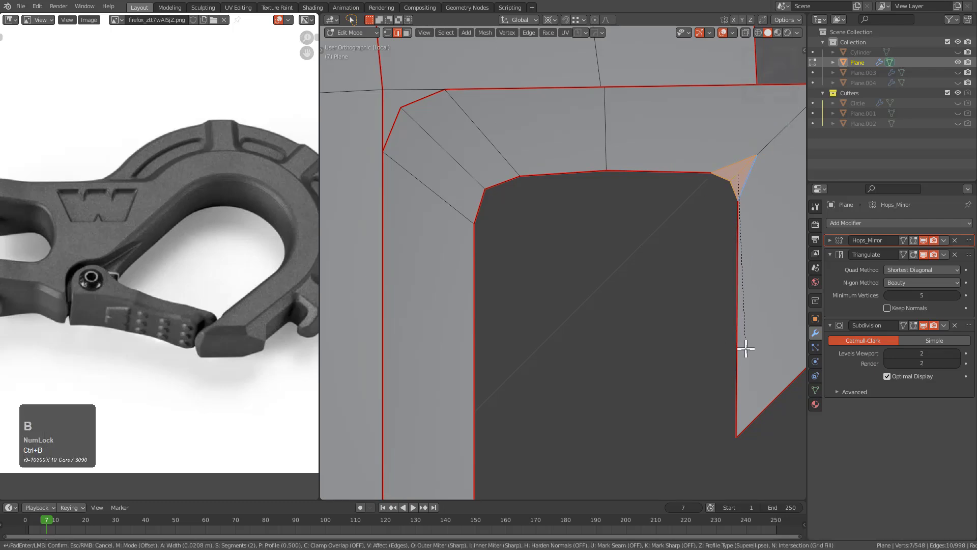
pyautogui.click(747, 390)
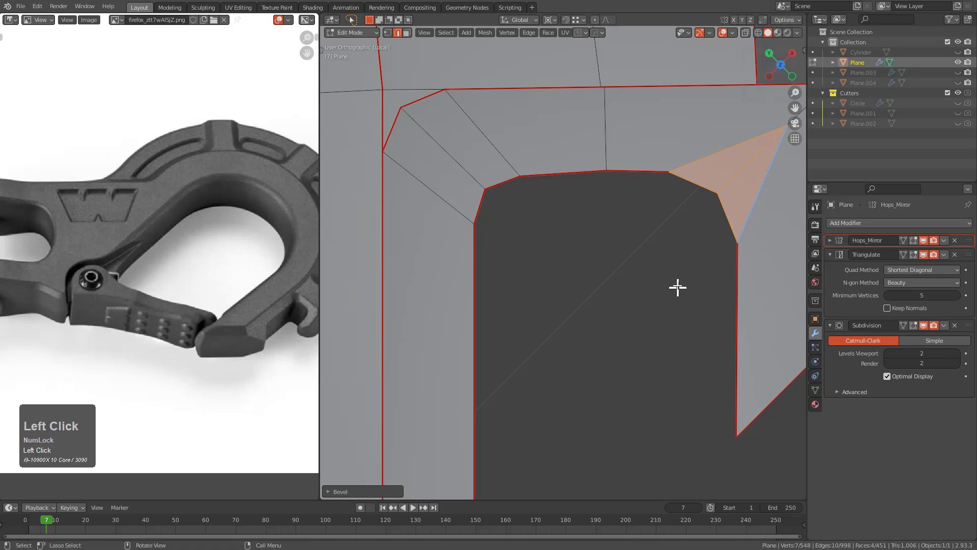
pyautogui.hotkey('alt', 'z')
pyautogui.scroll(-2, 547, 216)
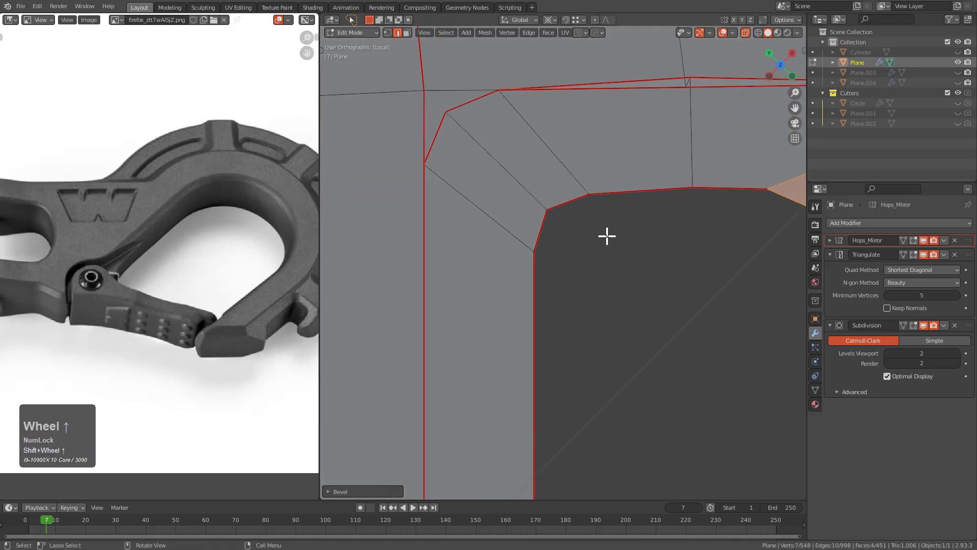
pyautogui.keyDown('shift'); pyautogui.moveTo(604, 233); pyautogui.dragTo(644, 255, button='middle'); pyautogui.keyUp('shift')
# Replace the last corner bevel with a two-segment bevel on the notch's vertical inner corner edge
pyautogui.hotkey('ctrl', 'z')
pyautogui.hotkey('ctrl', 'b')
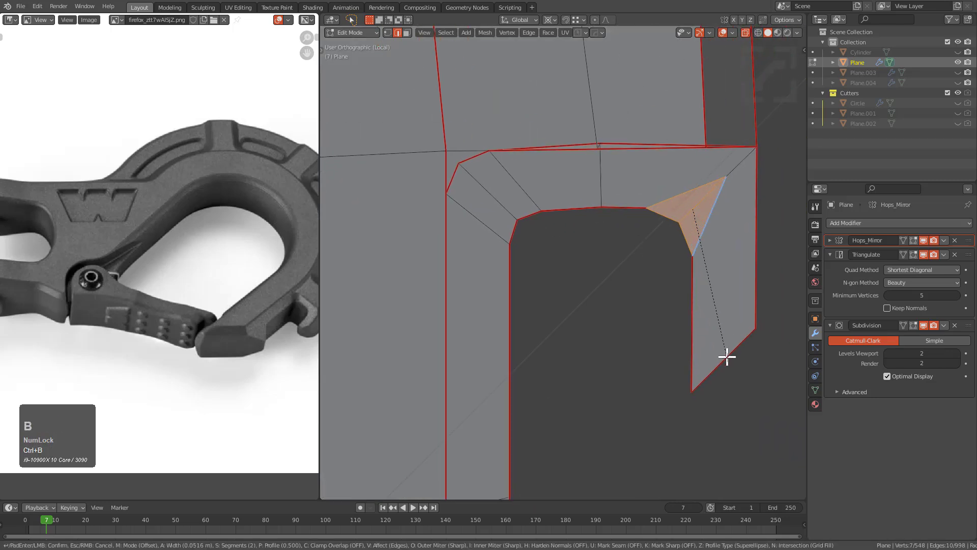
pyautogui.click(729, 363)
# Duplicate the bevelled corner faces over to the notch's opposite inner corner and change the pivot point from the 3D Cursor
pyautogui.hotkey('shift', 'd')
pyautogui.click(585, 299)
pyautogui.write('r9')
pyautogui.press('KP_Enter')
pyautogui.hotkey('ctrl', 'z')
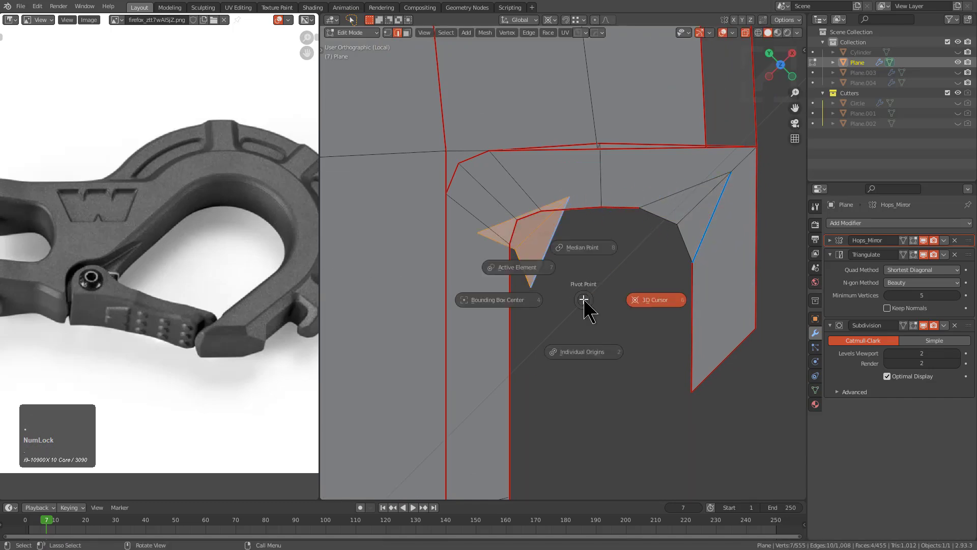
pyautogui.click(589, 304)
# Try a rotation of the duplicated corner faces about the new pivot
pyautogui.press('r')
pyautogui.press('KP_Enter')
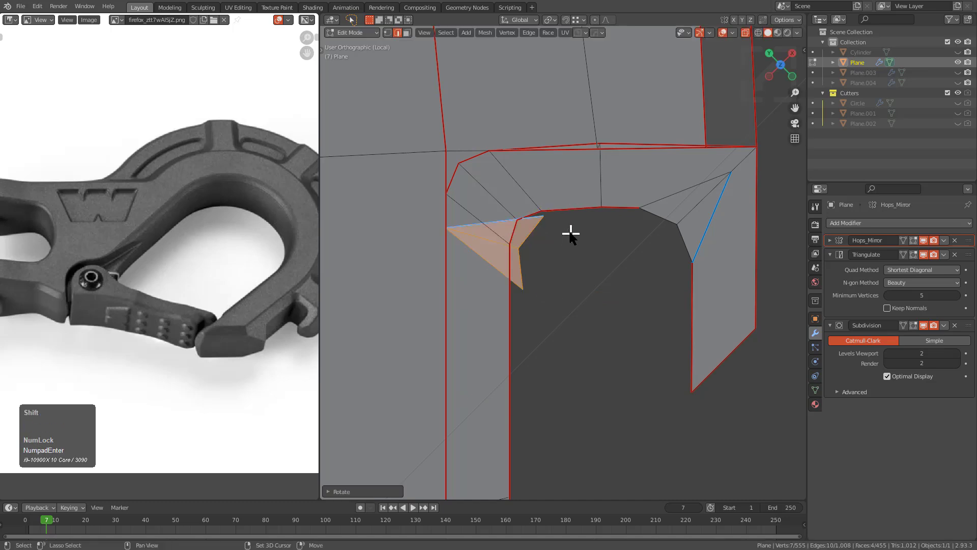
pyautogui.hotkey('shift', 'r')
pyautogui.hotkey('shift', 'r')
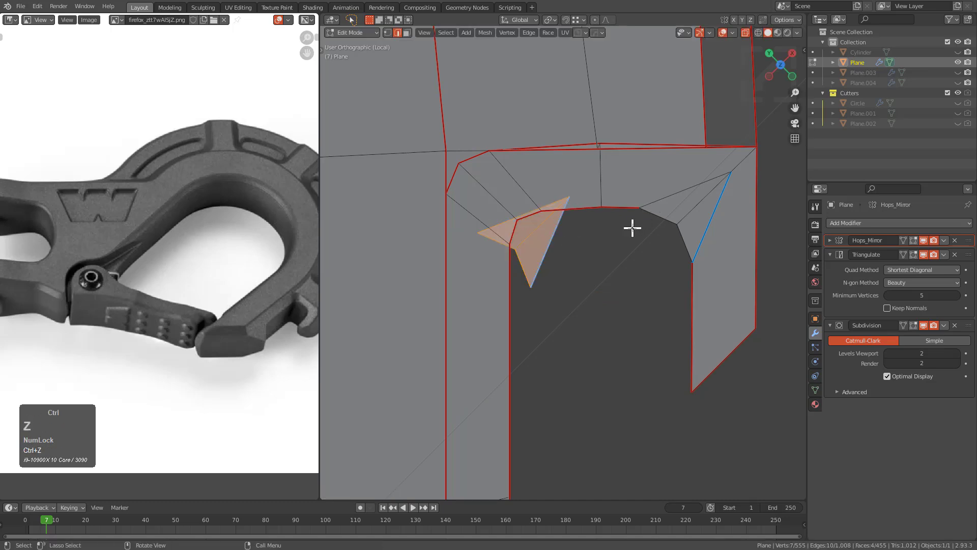
# Rotate the duplicated corner faces twice by -45° and move them over the notch's already rounded inner corner
pyautogui.press('KP_4')
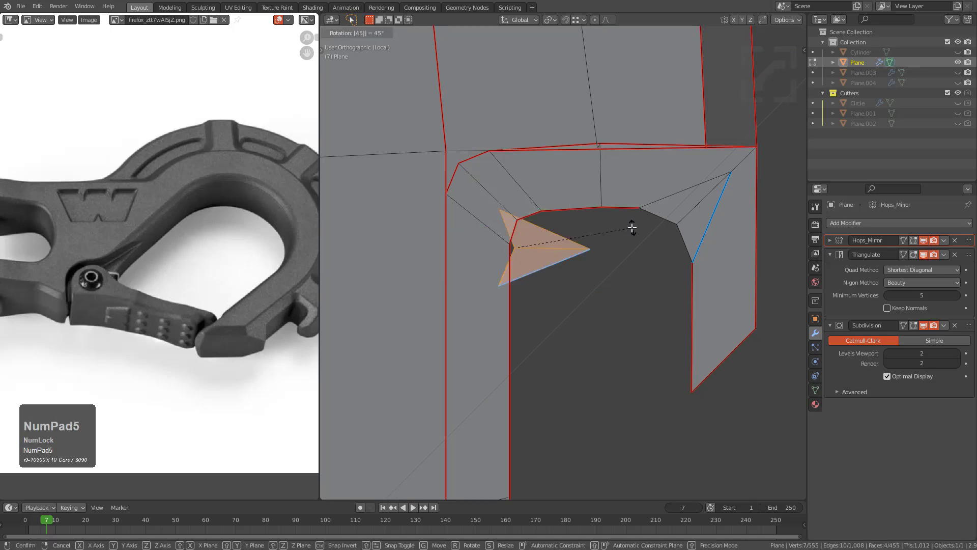
pyautogui.press('KP_Subtract')
pyautogui.press('KP_Enter')
pyautogui.press('r')
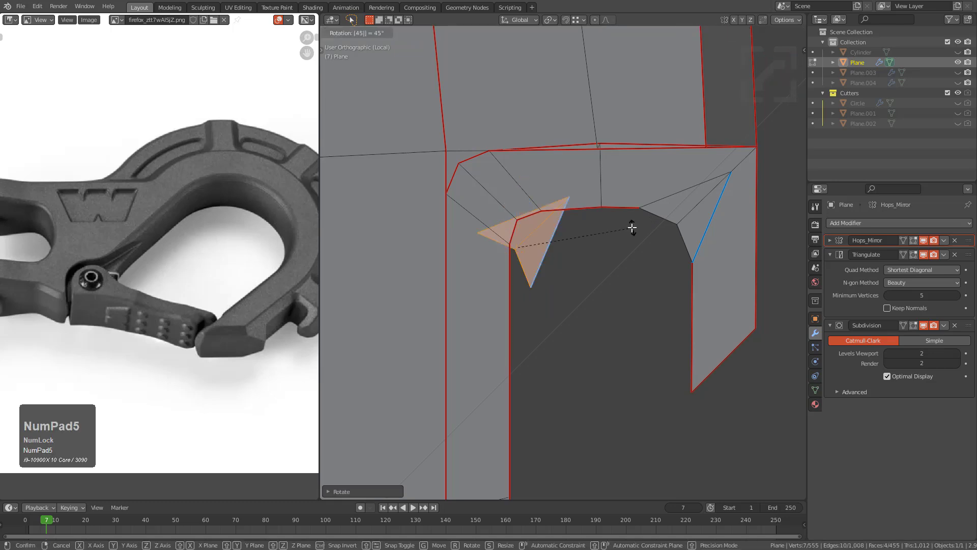
pyautogui.press('KP_Subtract')
pyautogui.press('KP_Enter')
pyautogui.press('g')
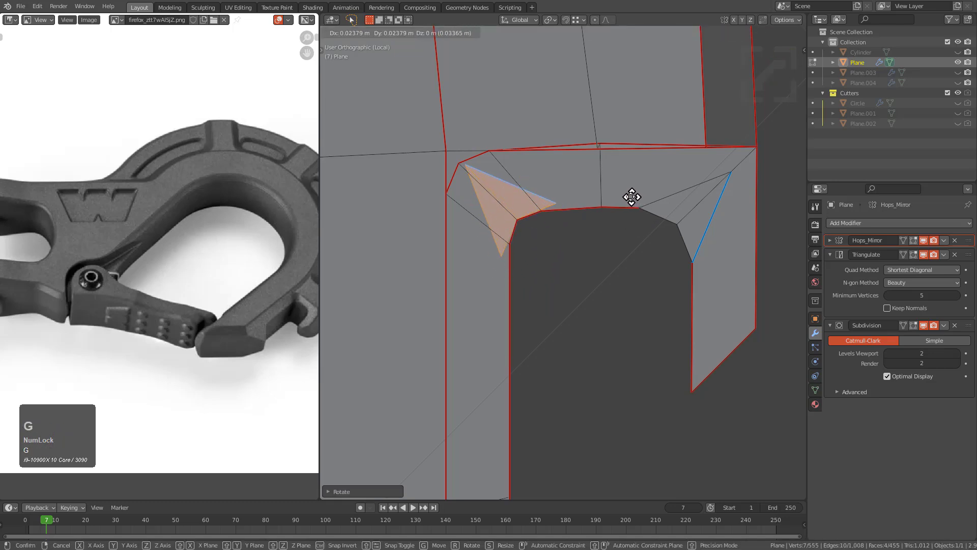
pyautogui.click(606, 211)
# Nudge the duplicated faces so their middle vertex sits on the middle vertex of the existing rounded corner
pyautogui.scroll(3, 642, 231)
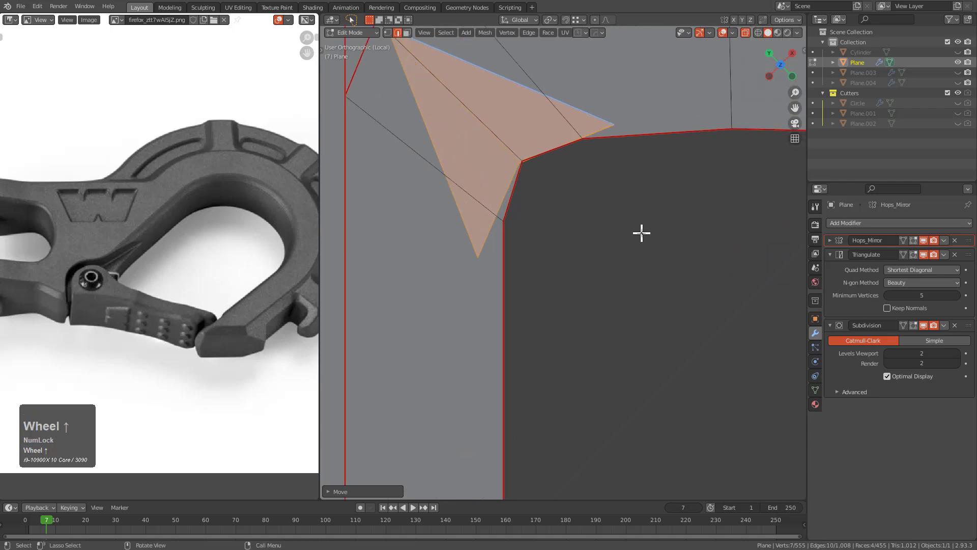
pyautogui.moveTo(641, 231); pyautogui.dragTo(585, 275, button='middle')
pyautogui.scroll(2, 596, 262)
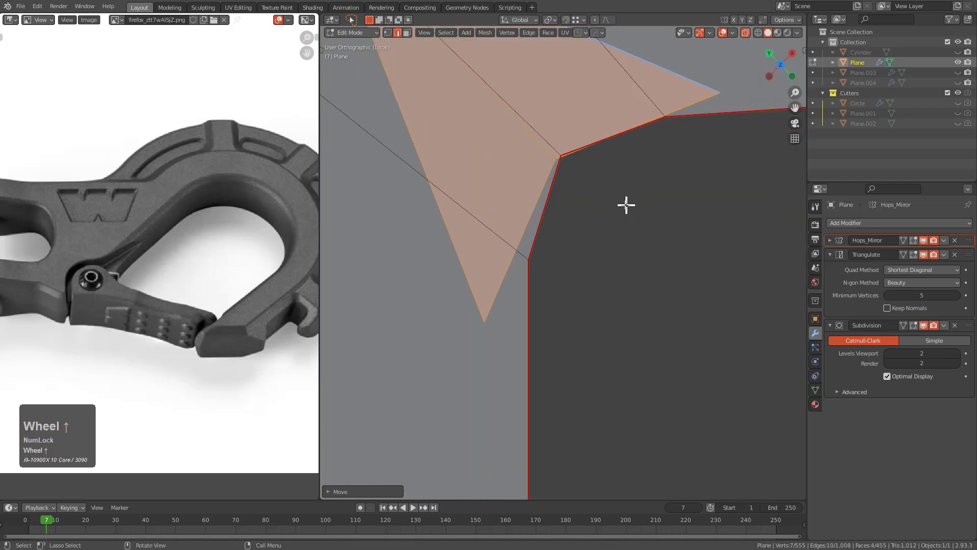
pyautogui.keyDown('shift'); pyautogui.moveTo(652, 209); pyautogui.dragTo(668, 290, button='middle'); pyautogui.keyUp('shift')
pyautogui.press('g')
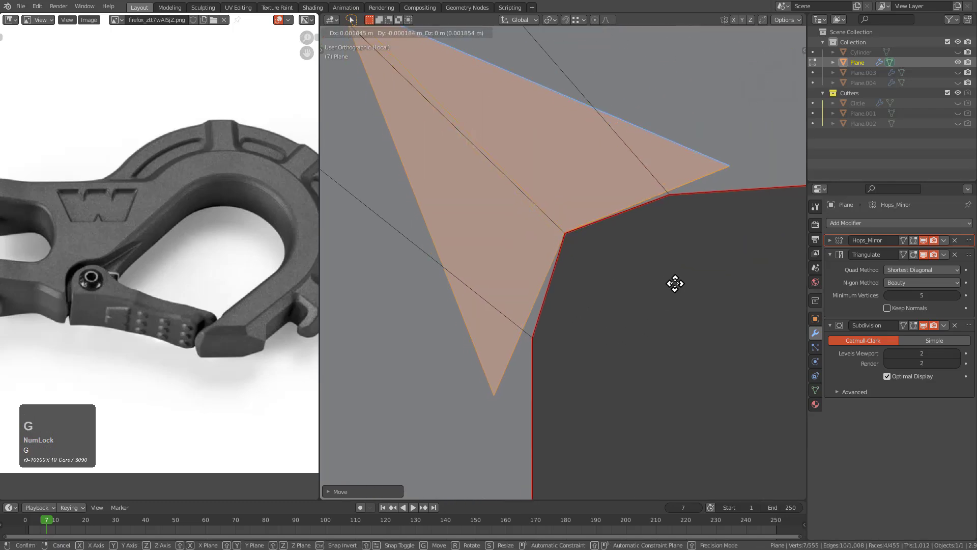
pyautogui.click(674, 284)
# Move the two outer vertices of the existing rounded corner onto the matching end vertices of the duplicated faces
pyautogui.hotkey('alt', 'a')
pyautogui.press('g')
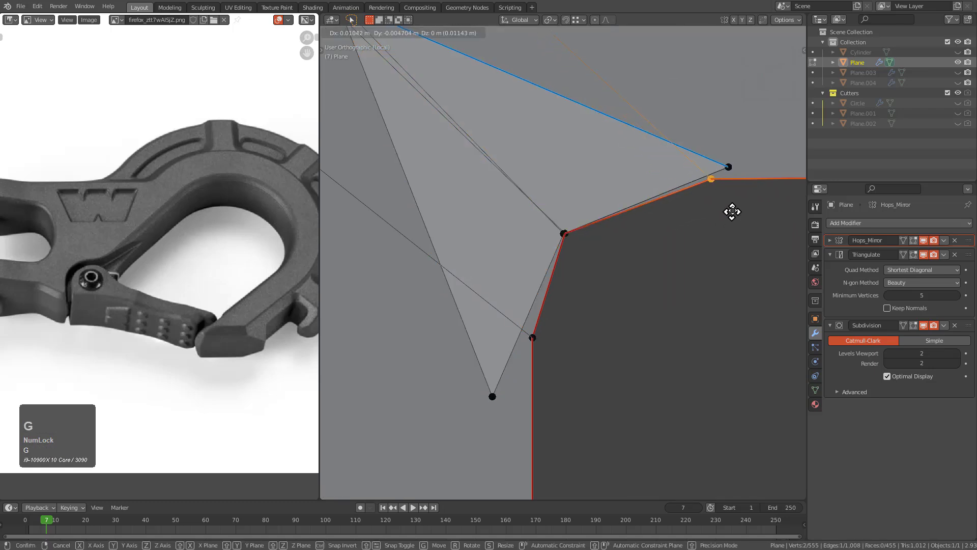
pyautogui.click(747, 203)
pyautogui.keyDown('shift'); pyautogui.moveTo(746, 201); pyautogui.dragTo(601, 251, button='middle'); pyautogui.keyUp('shift')
pyautogui.hotkey('alt', 'a')
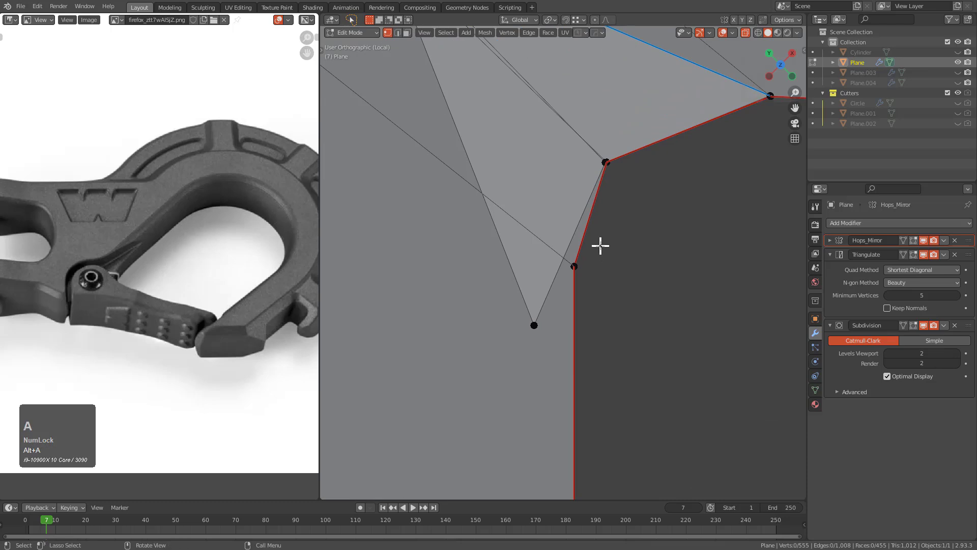
pyautogui.moveTo(548, 287); pyautogui.dragTo(549, 286)
pyautogui.press('g')
pyautogui.click(539, 328)
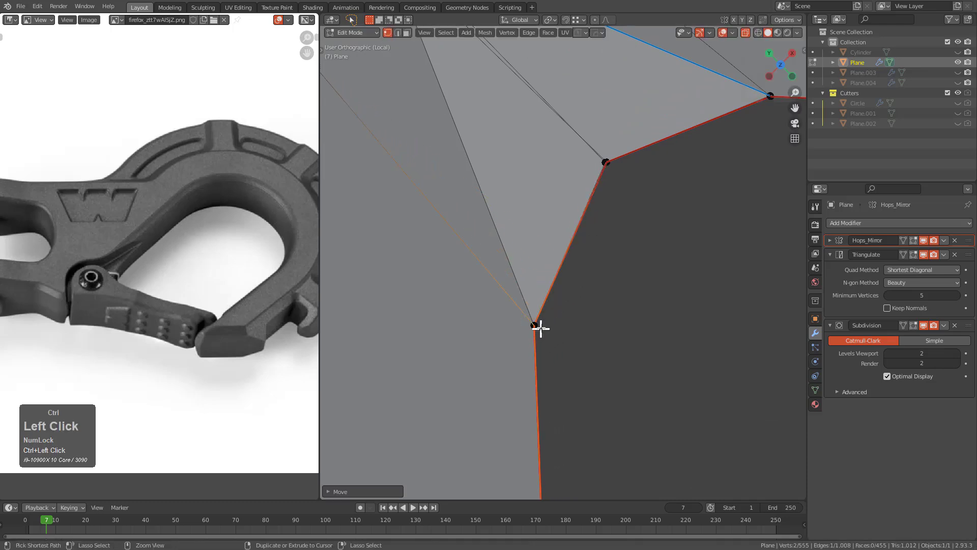
# Delete the linked duplicate faces used as a template at the notch's rounded corner
pyautogui.keyDown('shift'); pyautogui.moveTo(631, 199); pyautogui.dragTo(622, 231, button='middle'); pyautogui.keyUp('shift')
pyautogui.scroll(-4, 578, 220)
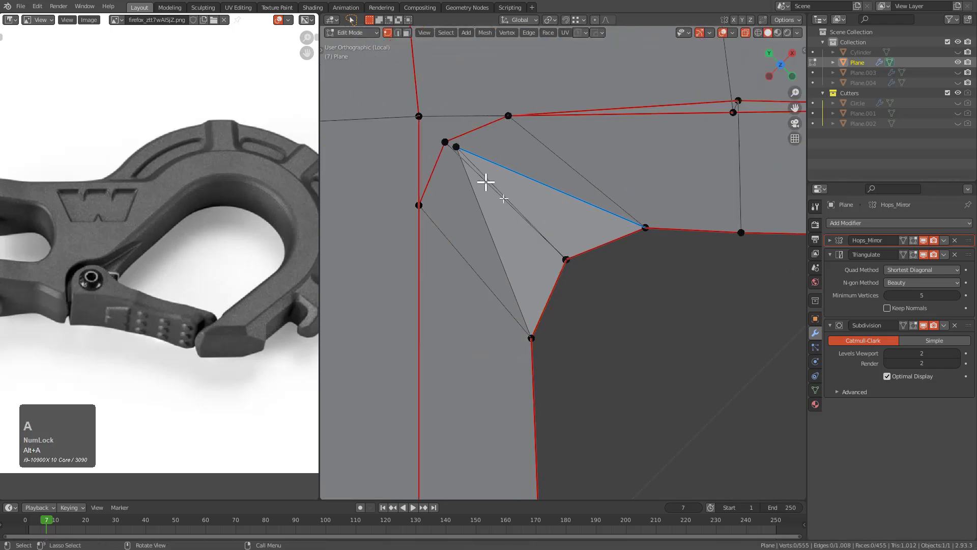
pyautogui.scroll(1, 531, 172)
pyautogui.press('l')
pyautogui.press('x')
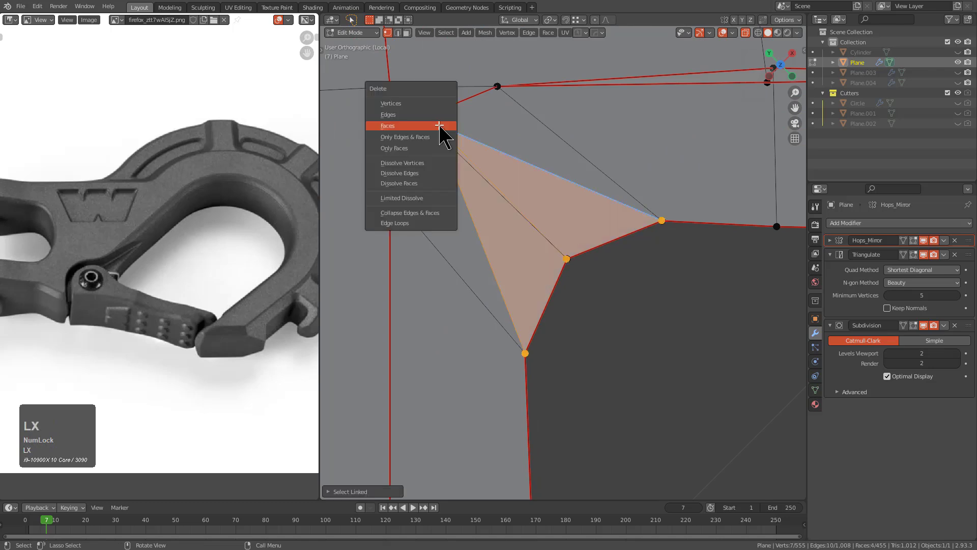
pyautogui.click(443, 130)
# Slide the middle vertical edge of the notch's end wall to a position midway between the two rounded corners
pyautogui.scroll(-5, 603, 265)
pyautogui.scroll(1, 625, 230)
pyautogui.moveTo(656, 230); pyautogui.dragTo(606, 245, button='middle')
pyautogui.press('2')
pyautogui.press('g')
pyautogui.press('g')
pyautogui.click(549, 280)
pyautogui.press('g')
pyautogui.press('g')
pyautogui.click(578, 281)
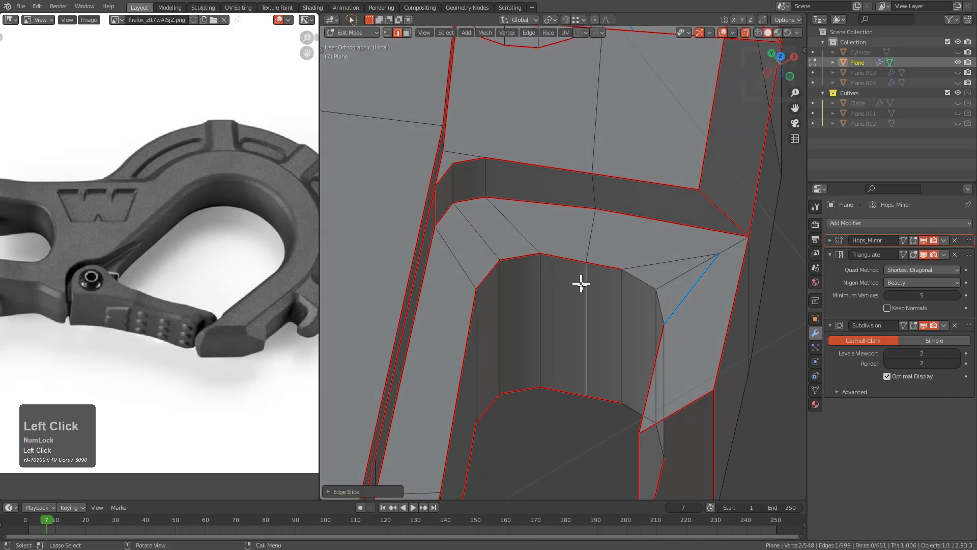
pyautogui.press('KP_2')
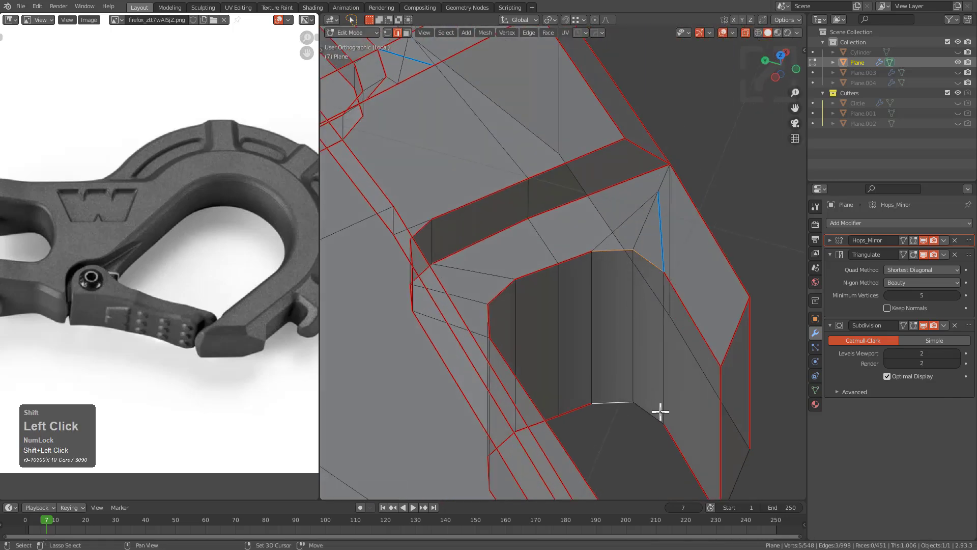
# Mark the remaining upper and lower rim edges at the notch's rounded corner as sharp
pyautogui.rightClick(651, 408)
pyautogui.click(683, 372)
pyautogui.moveTo(665, 342); pyautogui.dragTo(646, 308, button='middle')
pyautogui.scroll(-2, 657, 336)
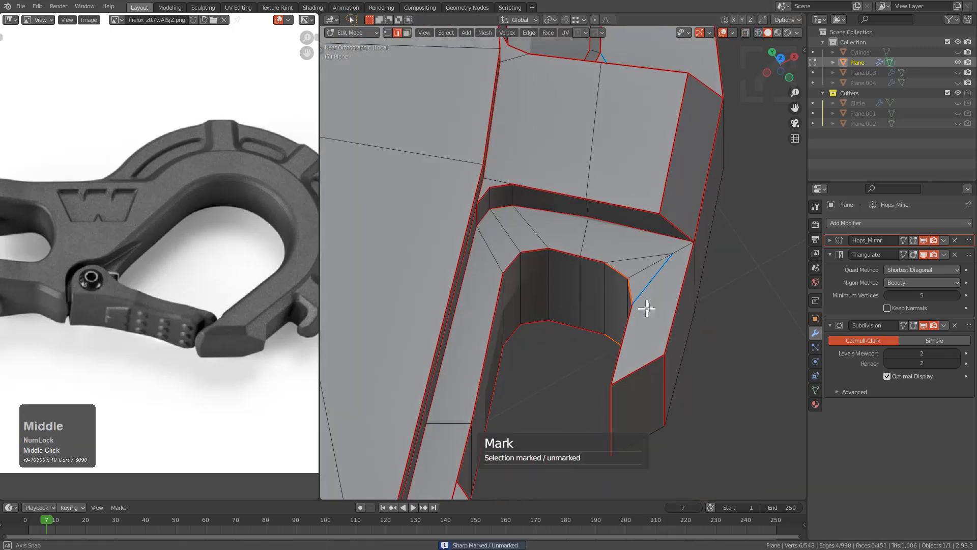
pyautogui.scroll(1, 663, 329)
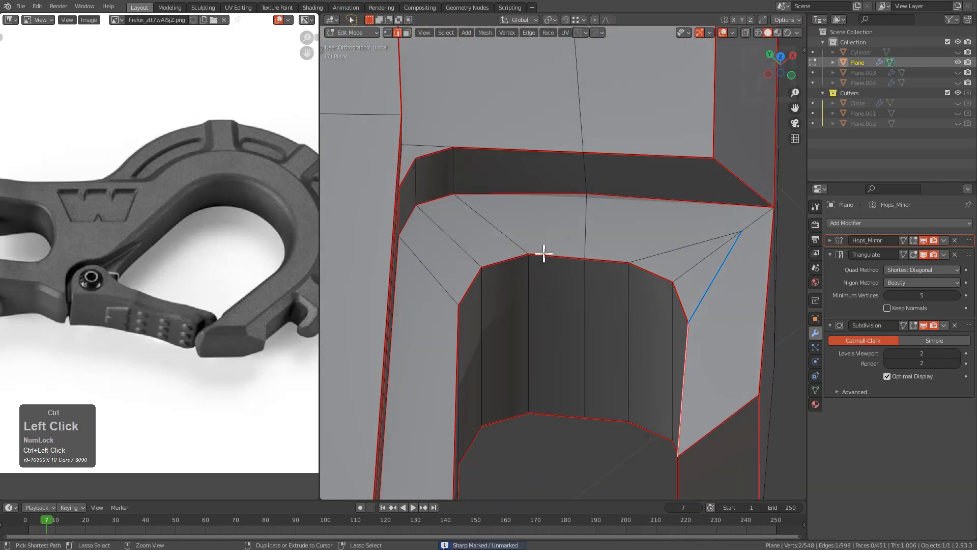
pyautogui.moveTo(556, 275); pyautogui.dragTo(463, 289, button='middle')
pyautogui.press('q')
pyautogui.click(571, 249)
pyautogui.press('q')
pyautogui.click(572, 247)
pyautogui.press('Tab')
# Mark the recess floor's edge that runs along the ridge wall to the outer corner as sharp
pyautogui.scroll(-3, 621, 282)
pyautogui.moveTo(621, 281); pyautogui.dragTo(649, 273, button='middle')
pyautogui.scroll(1, 648, 273)
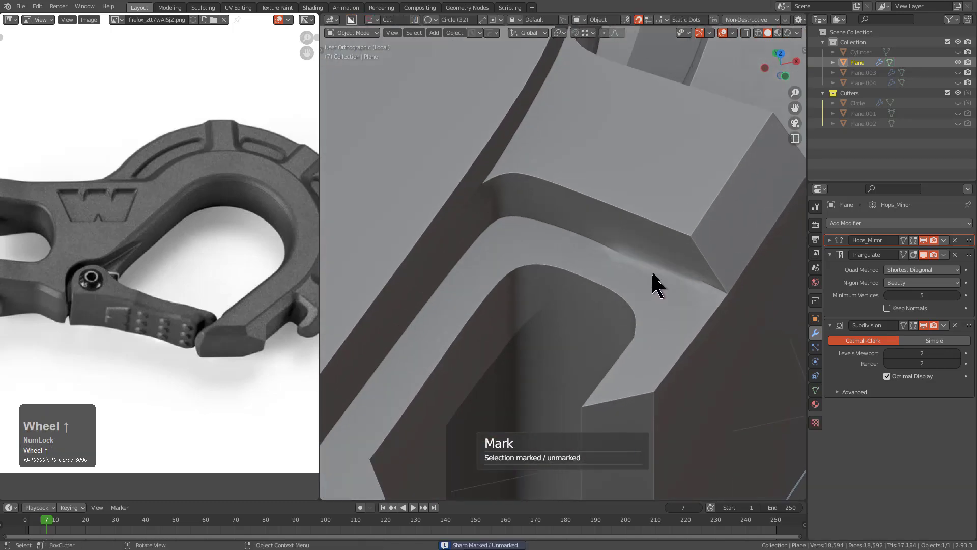
pyautogui.press('Tab')
pyautogui.click(656, 260)
pyautogui.press('q')
pyautogui.click(727, 272)
pyautogui.press('q')
pyautogui.click(727, 272)
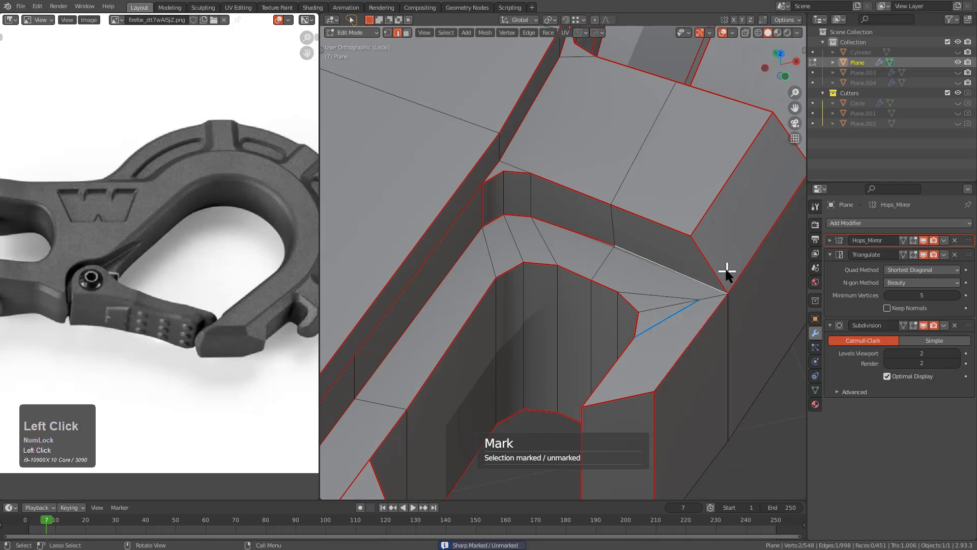
pyautogui.press('Tab')
pyautogui.scroll(-1, 726, 286)
pyautogui.press('Tab')
pyautogui.press('q')
pyautogui.click(723, 288)
pyautogui.press('Tab')
# Examine the hook tip and its recess from above and in perspective, in both smoothed and mesh form
pyautogui.moveTo(663, 290); pyautogui.dragTo(618, 262, button='middle')
pyautogui.scroll(-4, 619, 262)
pyautogui.moveTo(619, 262)
pyautogui.keyDown('shift'); pyautogui.mouseDown(button='middle')
pyautogui.moveTo(618, 275)
pyautogui.moveTo(628, 242)
pyautogui.moveTo(619, 269)
pyautogui.moveTo(605, 275)
pyautogui.mouseUp(button='middle'); pyautogui.keyUp('shift')
pyautogui.scroll(4, 627, 242)
pyautogui.scroll(-2, 587, 236)
pyautogui.press('KP_7')
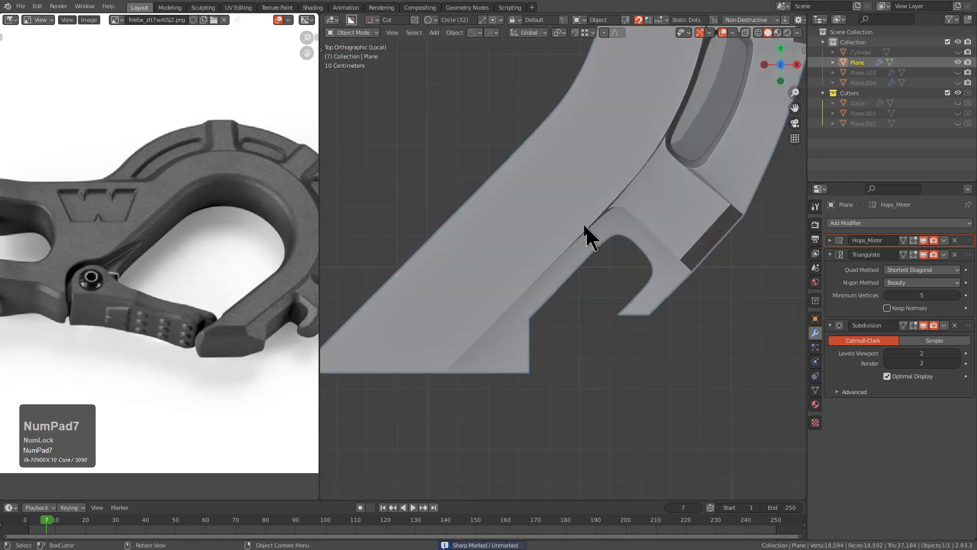
pyautogui.keyDown('shift'); pyautogui.moveTo(575, 234); pyautogui.dragTo(627, 211, button='middle'); pyautogui.keyUp('shift')
pyautogui.moveTo(560, 251)
pyautogui.mouseDown(button='middle')
pyautogui.moveTo(581, 279)
pyautogui.moveTo(565, 220)
pyautogui.moveTo(585, 235)
pyautogui.moveTo(616, 238)
pyautogui.moveTo(554, 244)
pyautogui.moveTo(572, 240)
pyautogui.mouseUp(button='middle')
pyautogui.press('Tab')
pyautogui.scroll(-2, 578, 277)
pyautogui.moveTo(578, 277); pyautogui.dragTo(587, 260, button='middle')
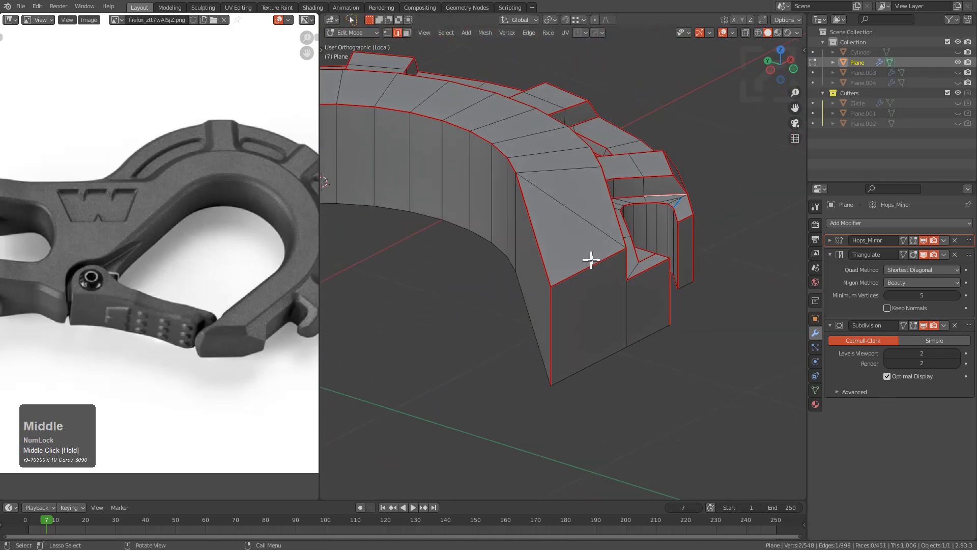
pyautogui.scroll(-3, 602, 218)
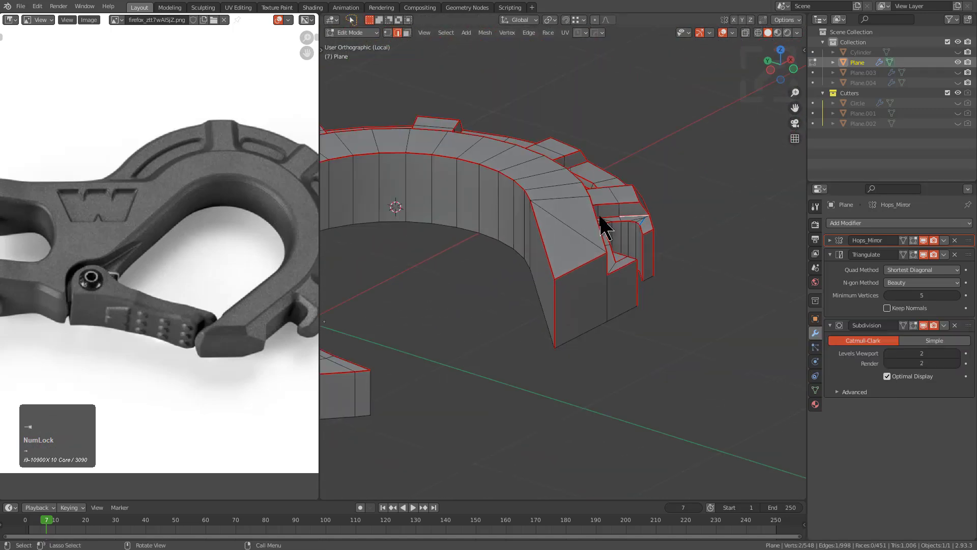
pyautogui.press('Tab')
# Add a cylinder to the scene and rotate it 90° about the X axis
pyautogui.press('KP_7')
pyautogui.keyDown('shift'); pyautogui.moveTo(437, 219); pyautogui.dragTo(522, 288, button='middle'); pyautogui.keyUp('shift')
pyautogui.keyDown('shift'); pyautogui.moveTo(495, 231); pyautogui.dragTo(606, 237, button='middle'); pyautogui.keyUp('shift')
pyautogui.scroll(-1, 644, 253)
pyautogui.keyDown('shift'); pyautogui.moveTo(685, 255); pyautogui.dragTo(473, 219, button='middle'); pyautogui.keyUp('shift')
pyautogui.keyDown('ctrl'); pyautogui.moveTo(468, 283); pyautogui.dragTo(574, 251, button='middle'); pyautogui.keyUp('ctrl')
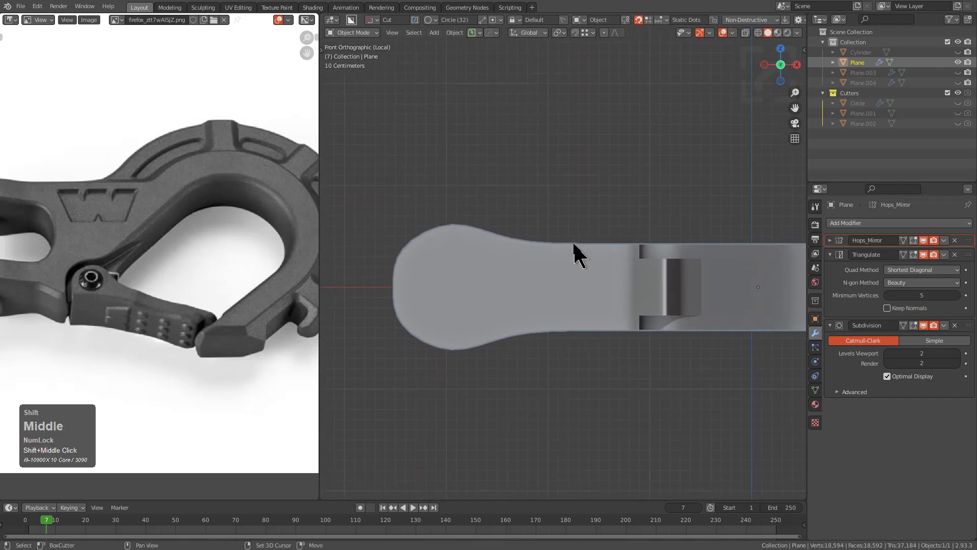
pyautogui.hotkey('shift', 'a')
pyautogui.moveTo(574, 251)
pyautogui.click(613, 306)
pyautogui.press('r')
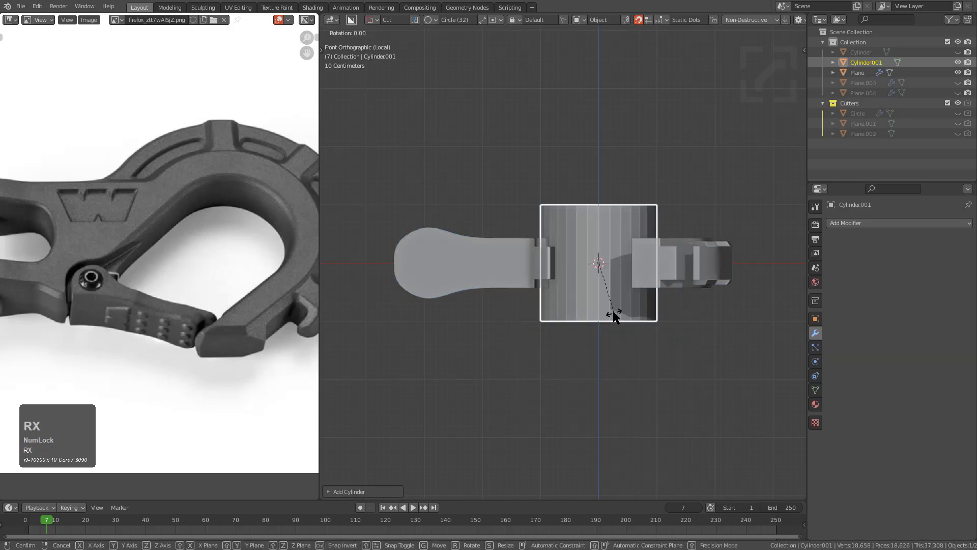
pyautogui.press('x')
pyautogui.press('9')
pyautogui.press('0')
pyautogui.press('KP_Enter')
# Move the cylinder along X to the centre of the fork's rounded end and scale it down
pyautogui.press('g')
pyautogui.press('x')
pyautogui.press('s')
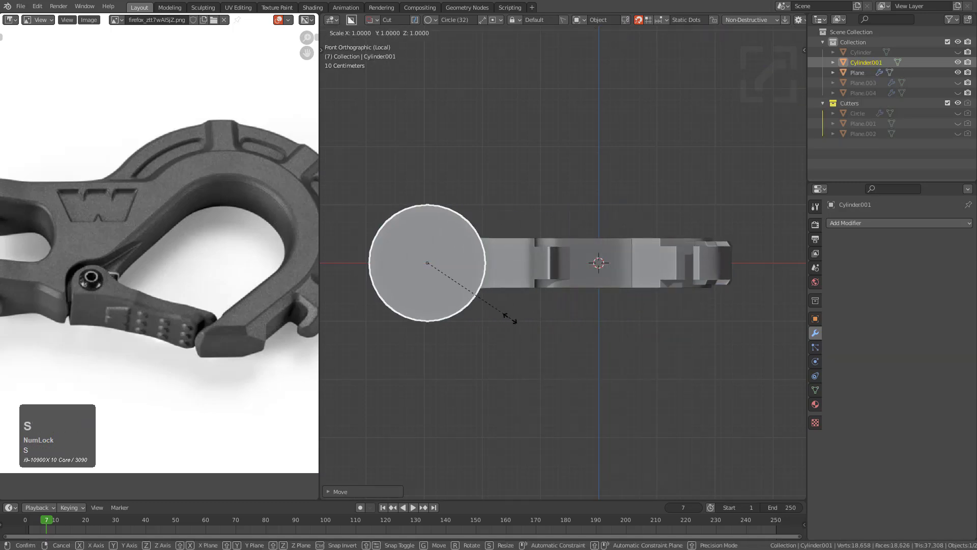
pyautogui.click(447, 284)
# Scale the cylinder down and stretch it along Y so it passes through both fork arms as a pin
pyautogui.moveTo(447, 283); pyautogui.dragTo(554, 319, button='middle')
pyautogui.press('s')
pyautogui.press('x')
pyautogui.press('y')
pyautogui.click(560, 328)
pyautogui.press('s')
pyautogui.click(477, 286)
pyautogui.press('s')
pyautogui.press('x')
pyautogui.press('y')
pyautogui.click(575, 325)
# Sharpen the pin with 30° sharpness and 60° auto smooth, and fine-tune its length along Y and overall size
pyautogui.scroll(4, 629, 191)
pyautogui.press('q')
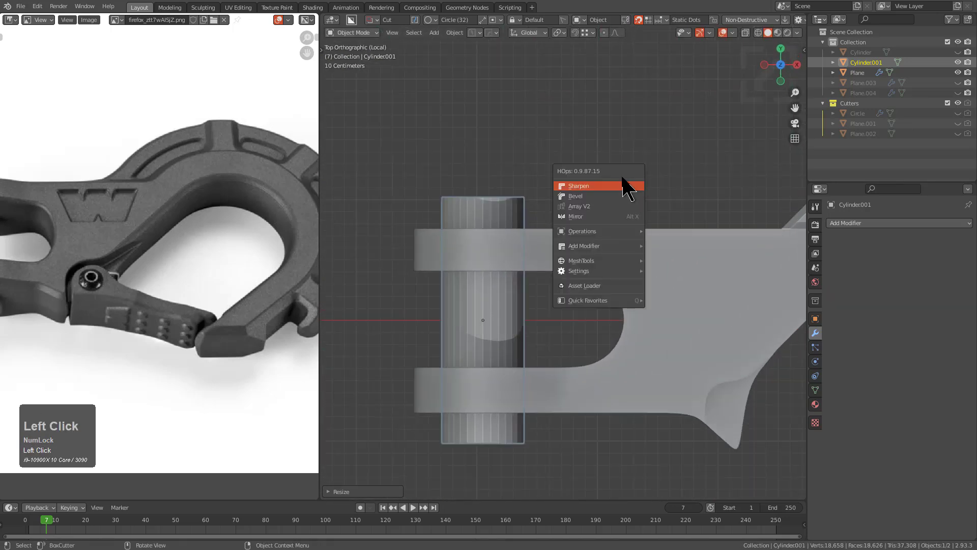
pyautogui.click(575, 186)
pyautogui.keyDown('ctrl'); pyautogui.moveTo(541, 219); pyautogui.dragTo(574, 234, button='middle'); pyautogui.keyUp('ctrl')
pyautogui.press('s')
pyautogui.press('y')
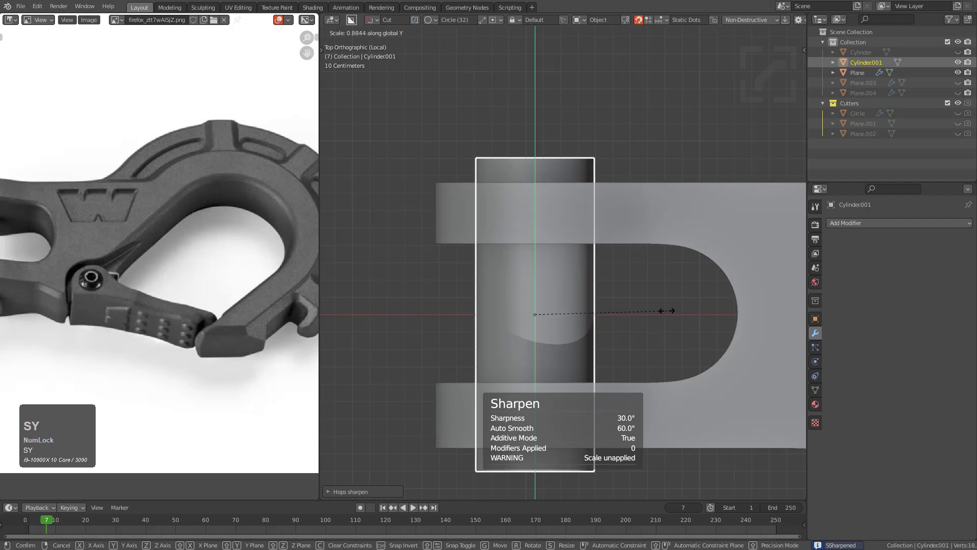
pyautogui.click(679, 321)
pyautogui.scroll(-1, 662, 322)
pyautogui.press('s')
pyautogui.click(657, 315)
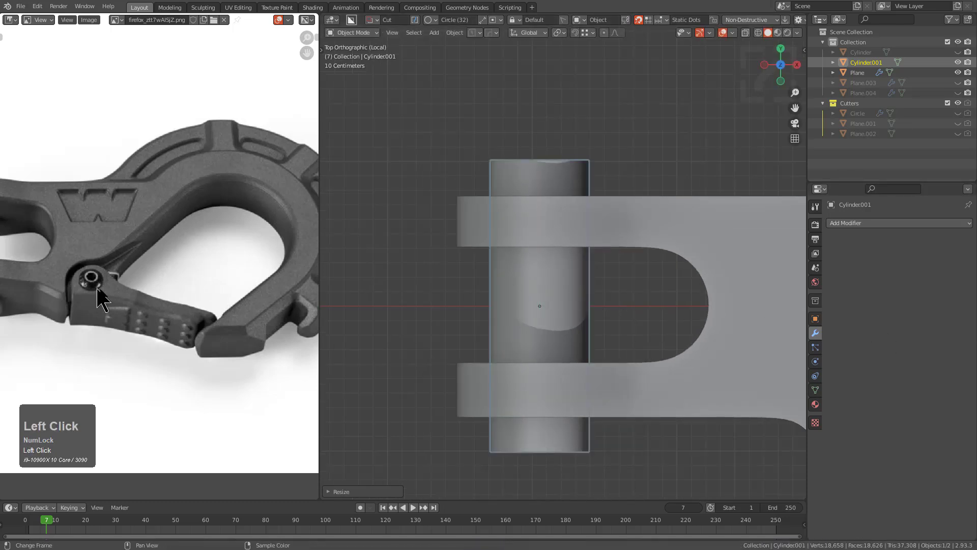
# Bevel the pin's end edges with one segment about 0.078 m wide, using 30° autosmooth without hardened normals
pyautogui.moveTo(106, 292); pyautogui.dragTo(306, 287, button='middle')
pyautogui.scroll(4, 173, 293)
pyautogui.moveTo(221, 309); pyautogui.dragTo(153, 275, button='middle')
pyautogui.moveTo(628, 364); pyautogui.dragTo(643, 302, button='middle')
pyautogui.scroll(2, 640, 302)
pyautogui.press('q')
pyautogui.click(640, 314)
pyautogui.scroll(-2, 632, 312)
pyautogui.press('1')
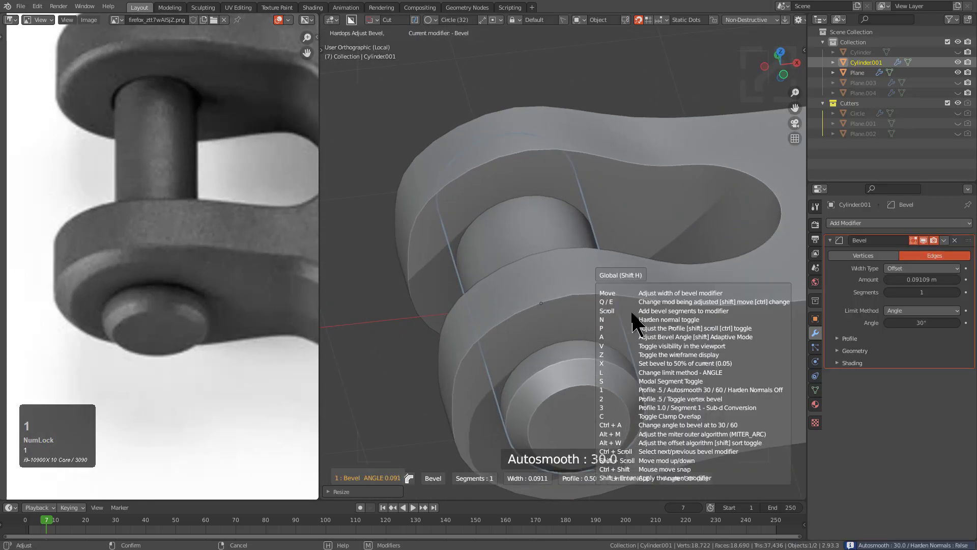
pyautogui.click(634, 314)
# Compare the bevelled pin, the fork and the hook's overall shape with the reference photo
pyautogui.scroll(-3, 585, 260)
pyautogui.moveTo(574, 249); pyautogui.dragTo(557, 323, button='middle')
pyautogui.scroll(-4, 170, 127)
pyautogui.moveTo(163, 116); pyautogui.dragTo(160, 127, button='middle')
pyautogui.scroll(4, 160, 209)
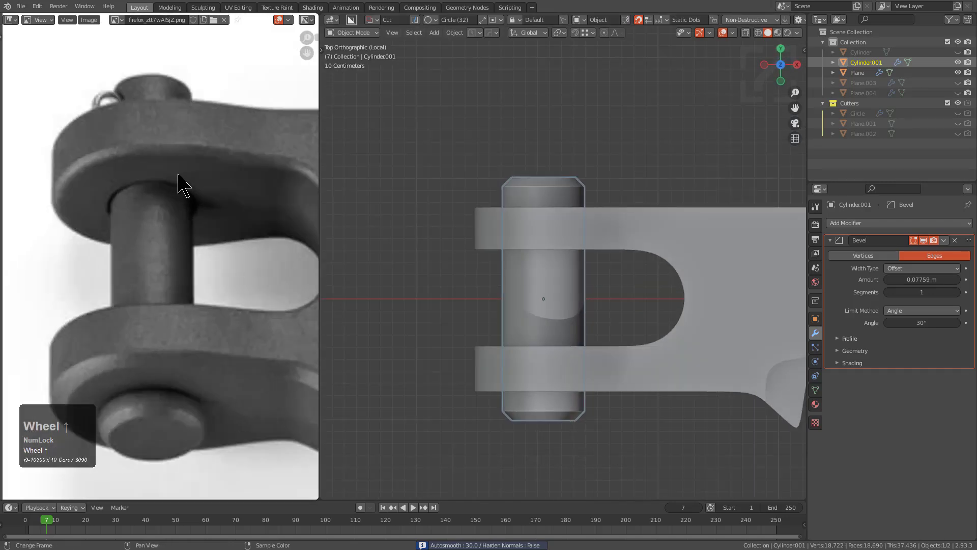
pyautogui.scroll(-1, 336, 238)
pyautogui.scroll(-1, 581, 285)
pyautogui.keyDown('shift'); pyautogui.moveTo(651, 301); pyautogui.dragTo(580, 289, button='middle'); pyautogui.keyUp('shift')
pyautogui.keyDown('shift'); pyautogui.moveTo(698, 302); pyautogui.dragTo(627, 279, button='middle'); pyautogui.keyUp('shift')
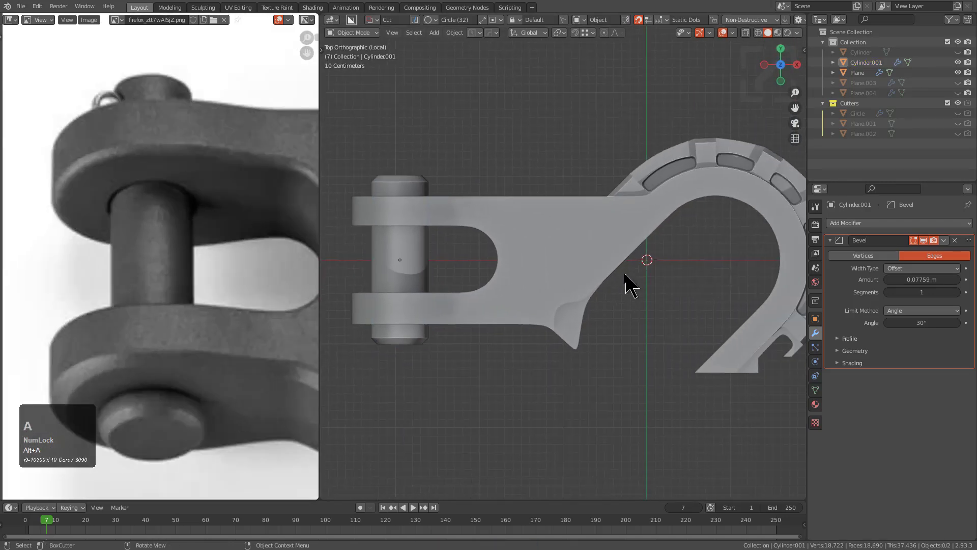
pyautogui.scroll(-2, 637, 281)
pyautogui.scroll(2, 498, 273)
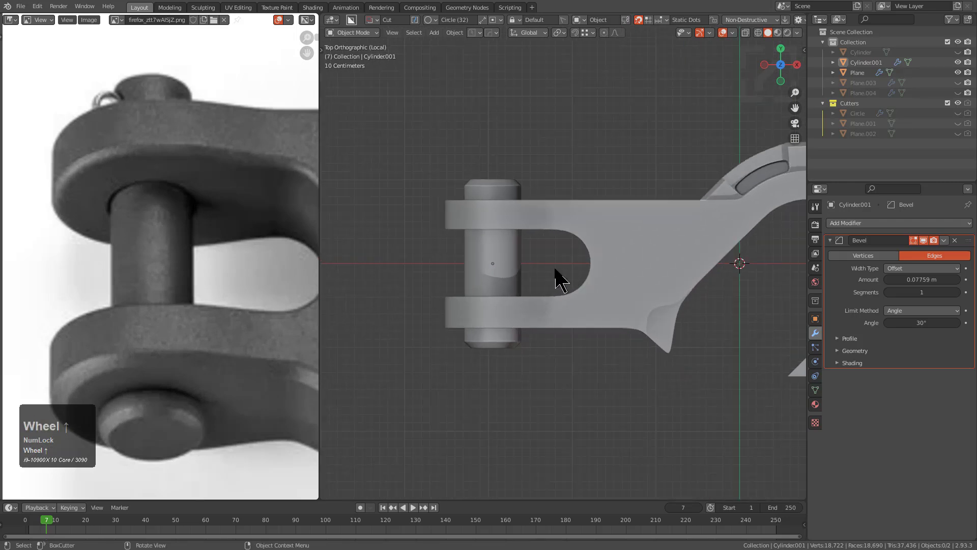
pyautogui.moveTo(517, 275); pyautogui.dragTo(517, 211, button='middle')
pyautogui.scroll(-2, 199, 224)
pyautogui.moveTo(199, 224); pyautogui.dragTo(185, 219, button='middle')
pyautogui.scroll(-3, 655, 249)
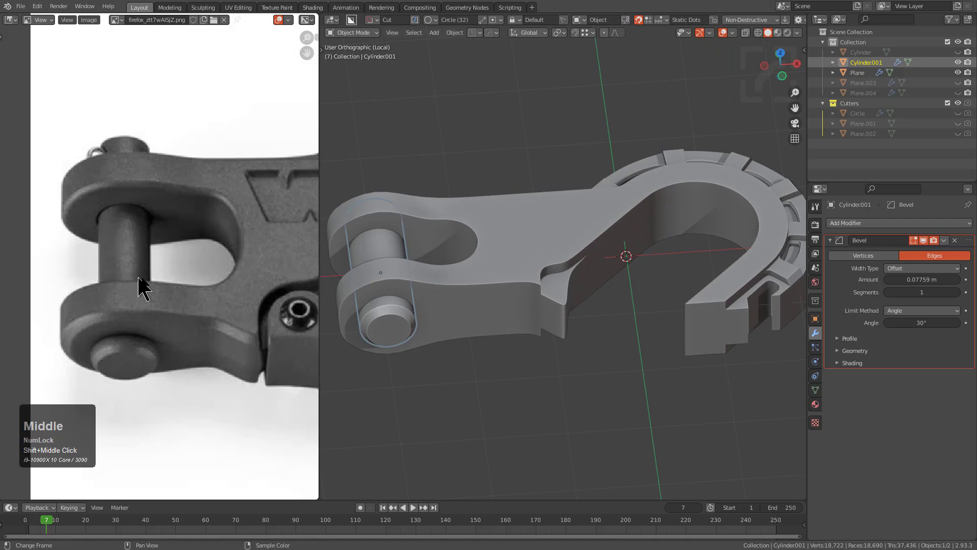
pyautogui.scroll(2, 138, 272)
pyautogui.keyDown('shift'); pyautogui.moveTo(653, 308); pyautogui.dragTo(624, 310, button='middle'); pyautogui.keyUp('shift')
pyautogui.moveTo(224, 310); pyautogui.dragTo(142, 318, button='middle')
pyautogui.keyDown('alt'); pyautogui.moveTo(586, 300); pyautogui.dragTo(594, 336, button='middle'); pyautogui.keyUp('alt')
# Knife a single cut across the hook body's pointed tip, dissolve the surplus edges and save the file
pyautogui.click(689, 335)
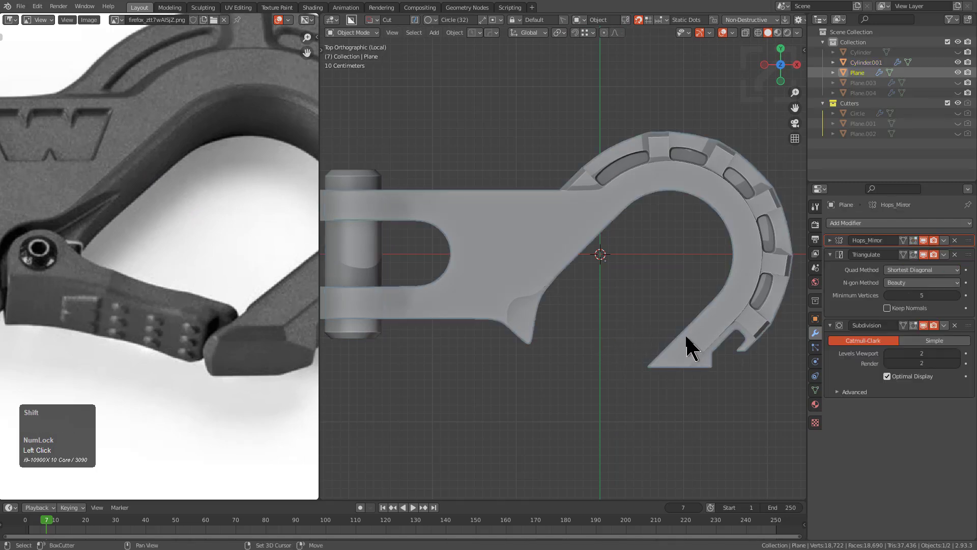
pyautogui.scroll(4, 650, 284)
pyautogui.press('Tab')
pyautogui.keyDown('shift'); pyautogui.moveTo(657, 277); pyautogui.dragTo(558, 304, button='middle'); pyautogui.keyUp('shift')
pyautogui.hotkey('alt', 'w')
pyautogui.moveTo(508, 254)
pyautogui.mouseDown()
pyautogui.moveTo(607, 442)
pyautogui.moveTo(629, 448)
pyautogui.moveTo(622, 382)
pyautogui.moveTo(591, 356)
pyautogui.mouseUp()
pyautogui.hotkey('ctrl', 'x')
pyautogui.hotkey('ctrl', 's')
# Bevel the cut's edge loop across the tip into a single-segment strip about 0.05 m wide
pyautogui.moveTo(591, 356); pyautogui.dragTo(611, 319, button='middle')
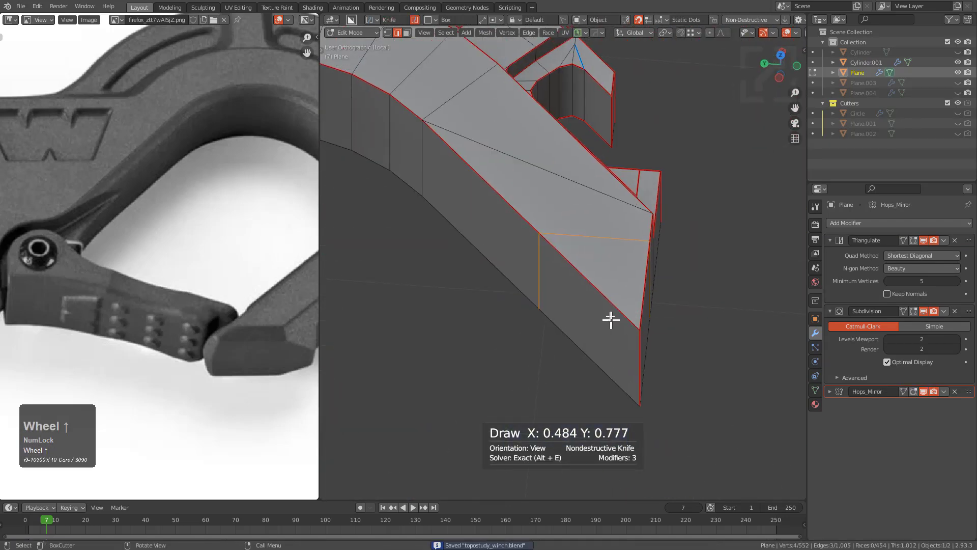
pyautogui.keyDown('alt'); pyautogui.click(600, 231); pyautogui.keyUp('alt')
pyautogui.moveTo(601, 231); pyautogui.dragTo(632, 286, button='middle')
pyautogui.hotkey('ctrl', 'b')
pyautogui.scroll(-1, 674, 290)
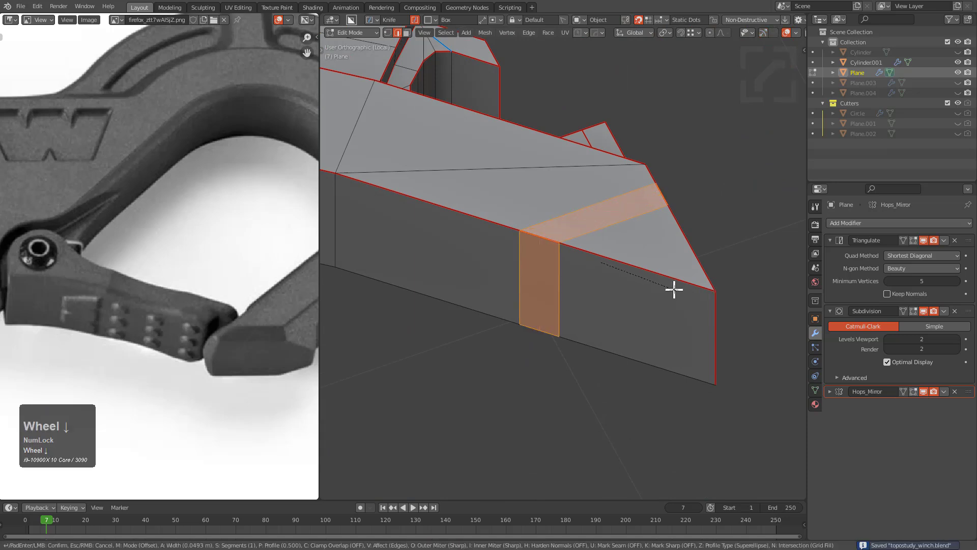
pyautogui.click(674, 289)
# Move the inner wall's vertical edge nearest the tip about 0.14 m in the negative Y direction
pyautogui.moveTo(571, 281); pyautogui.dragTo(445, 316, button='middle')
pyautogui.press('g')
pyautogui.press('y')
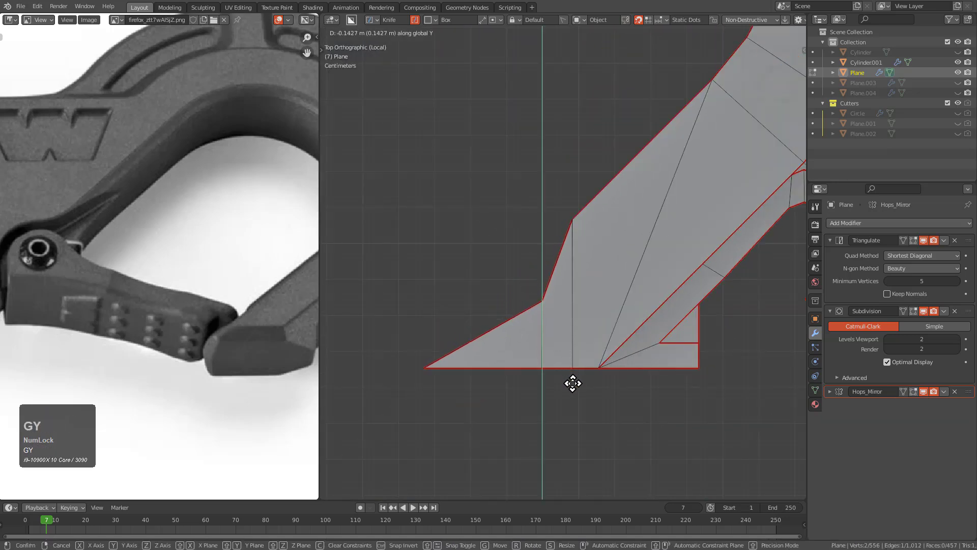
pyautogui.click(573, 388)
pyautogui.moveTo(574, 389); pyautogui.dragTo(557, 320, button='middle')
pyautogui.scroll(3, 617, 310)
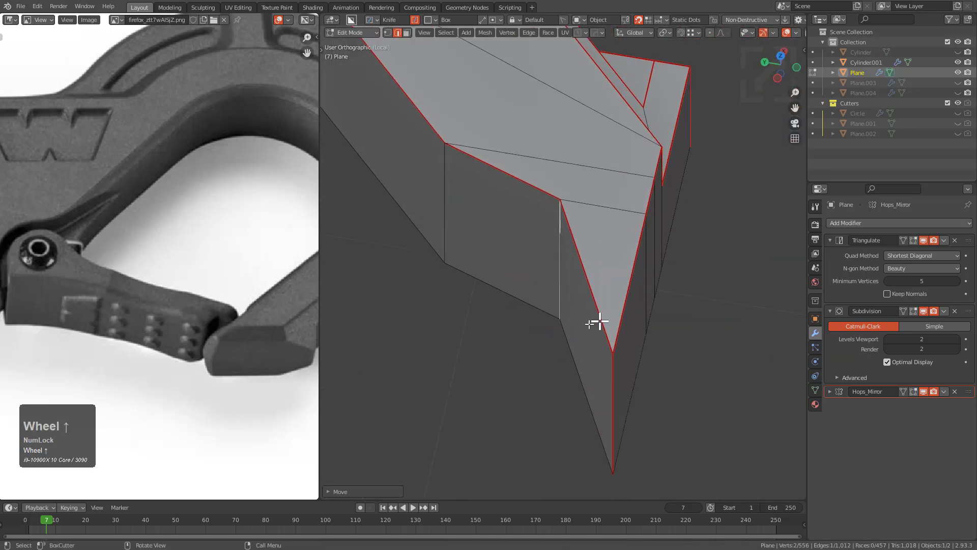
# Add a loop cut slid onto the tip's end and move it about 0.05 m along Y to blunt the point
pyautogui.keyDown('ctrl'); pyautogui.moveTo(618, 310); pyautogui.dragTo(643, 257, button='middle'); pyautogui.keyUp('ctrl')
pyautogui.hotkey('ctrl', 'r')
pyautogui.click(645, 258)
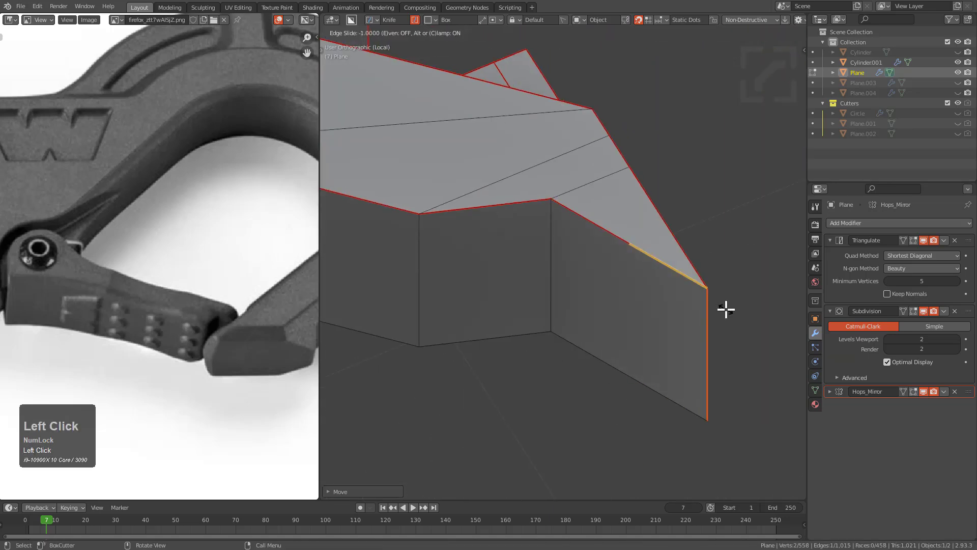
pyautogui.press('g')
pyautogui.press('x')
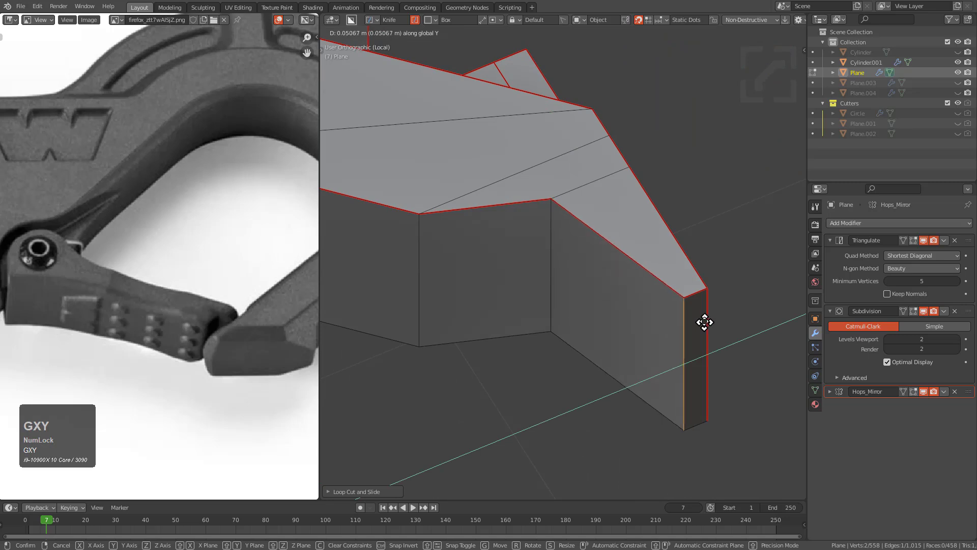
pyautogui.click(713, 321)
# Toggle sharp marks on the inner wall's two vertical edges near the tip so only the upper one is sharp
pyautogui.press('Tab')
pyautogui.press('Tab')
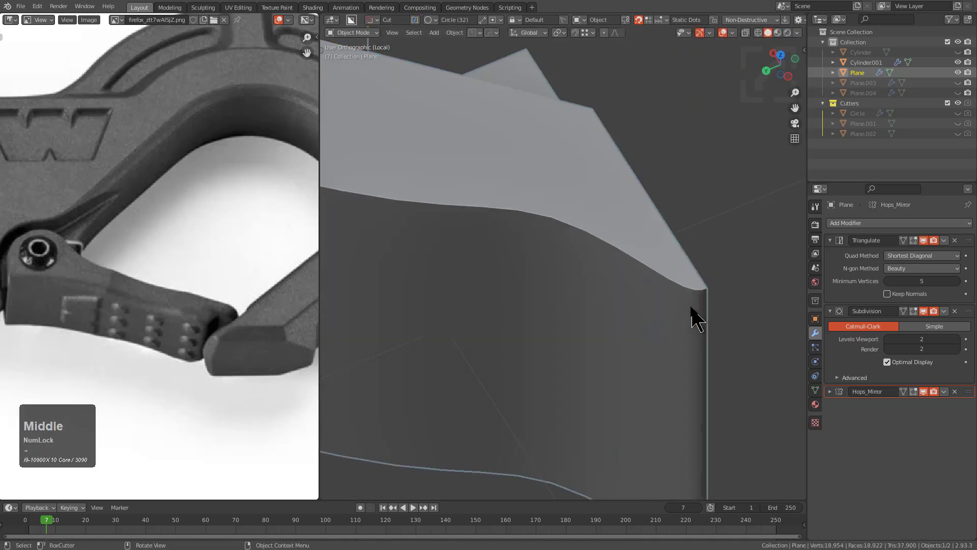
pyautogui.press('q')
pyautogui.click(547, 239)
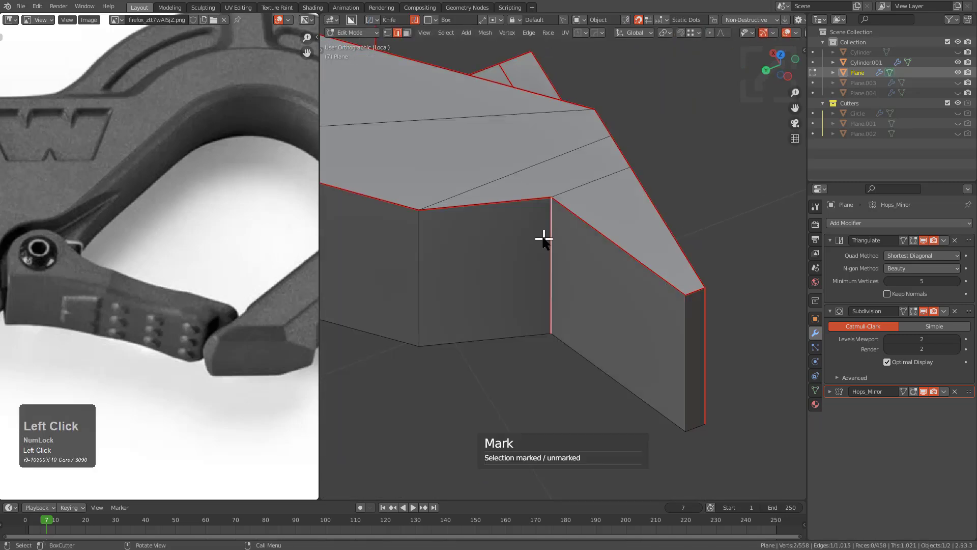
pyautogui.press('Tab')
pyautogui.press('Tab')
pyautogui.press('q')
pyautogui.click(441, 243)
pyautogui.press('Tab')
# Slide the upper sharp vertical edge along the inner wall to adjust where the hook bends toward the tip
pyautogui.moveTo(570, 247); pyautogui.dragTo(520, 343, button='middle')
pyautogui.keyDown('alt'); pyautogui.scroll(-1, 469, 275); pyautogui.keyUp('alt')
pyautogui.scroll(-4, 470, 274)
pyautogui.scroll(-2, 560, 316)
pyautogui.scroll(1, 591, 290)
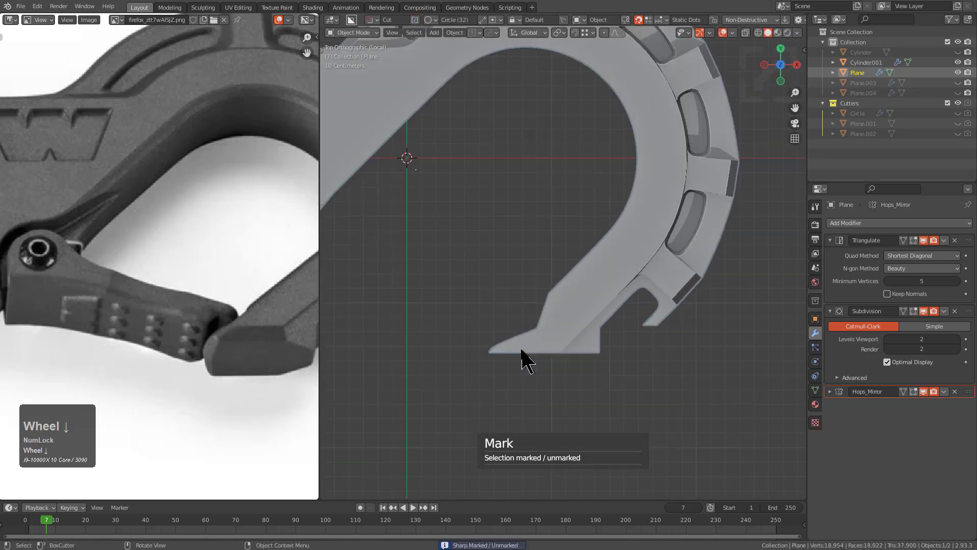
pyautogui.keyDown('shift'); pyautogui.moveTo(588, 291); pyautogui.dragTo(581, 294, button='middle'); pyautogui.keyUp('shift')
pyautogui.scroll(3, 603, 295)
pyautogui.press('Tab')
pyautogui.scroll(1, 605, 295)
pyautogui.press('g')
pyautogui.press('g')
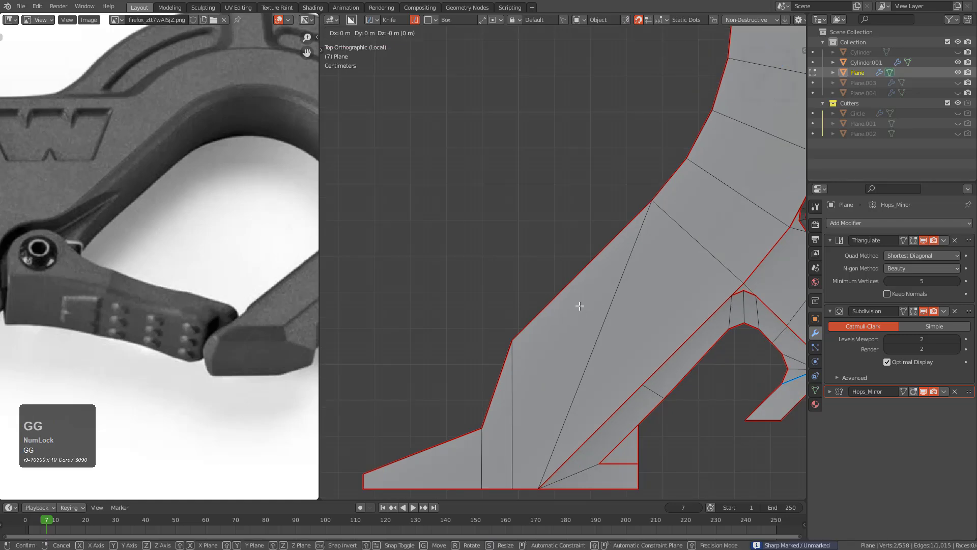
pyautogui.click(591, 301)
# Refine the edges beside the inner wall's bend near the tip and update the sharp mark at that corner
pyautogui.moveTo(585, 303); pyautogui.dragTo(678, 280, button='middle')
pyautogui.press('q')
pyautogui.click(639, 303)
pyautogui.click(683, 258)
pyautogui.click(661, 253)
pyautogui.hotkey('ctrl', 'x')
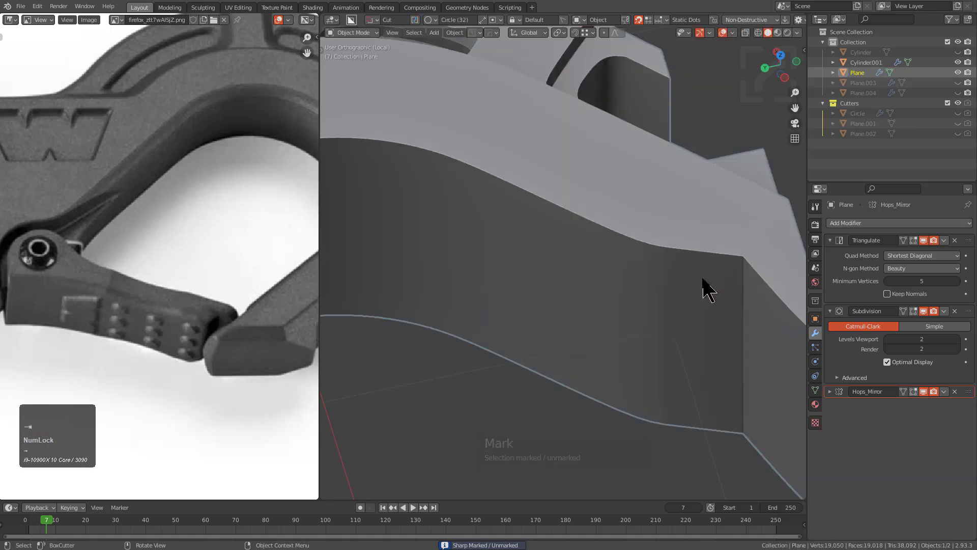
# Update the sharp marks at the inner wall's bend and on the edges near the tip's blunt end
pyautogui.press('q')
pyautogui.click(633, 275)
pyautogui.moveTo(632, 279); pyautogui.dragTo(576, 291, button='middle')
pyautogui.scroll(-4, 500, 321)
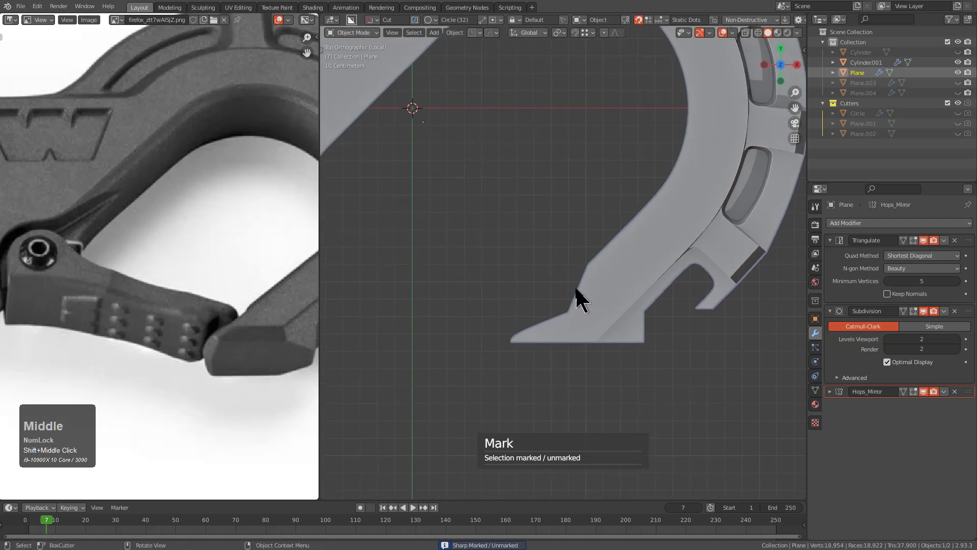
pyautogui.scroll(2, 576, 288)
pyautogui.scroll(2, 587, 272)
pyautogui.keyDown('shift'); pyautogui.moveTo(542, 322); pyautogui.dragTo(537, 298, button='middle'); pyautogui.keyUp('shift')
pyautogui.scroll(1, 587, 273)
pyautogui.press('Tab')
pyautogui.scroll(2, 594, 252)
pyautogui.press('q')
pyautogui.click(656, 304)
pyautogui.press('Tab')
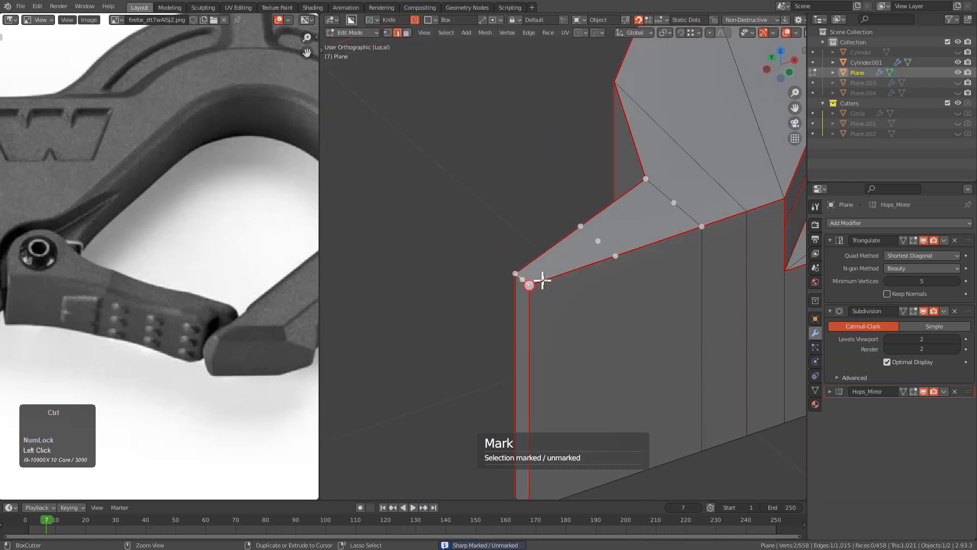
# Bevel the upper edge of the tip's blunt end into a single chamfer about 0.16 m wide
pyautogui.hotkey('ctrl', 'b')
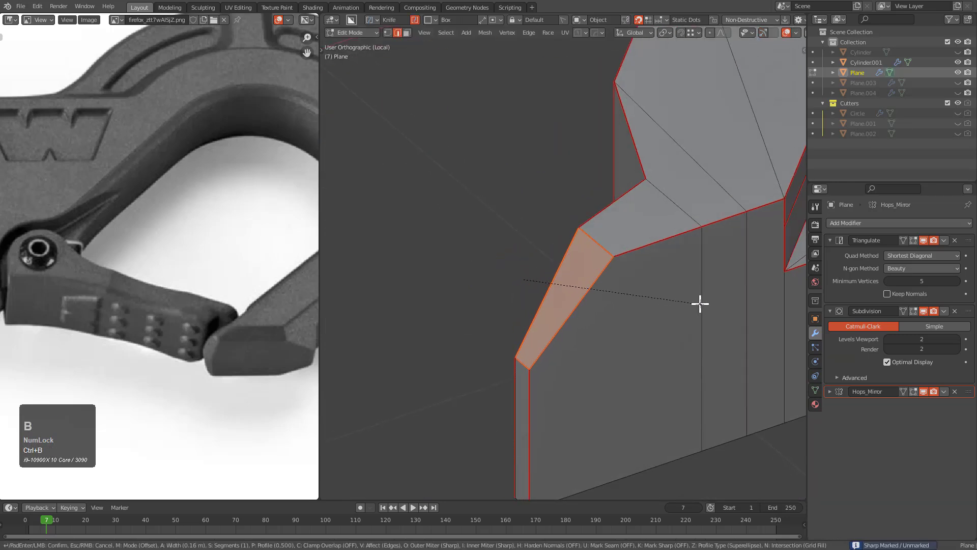
pyautogui.click(707, 297)
pyautogui.scroll(-3, 681, 293)
pyautogui.moveTo(681, 292); pyautogui.dragTo(616, 277, button='middle')
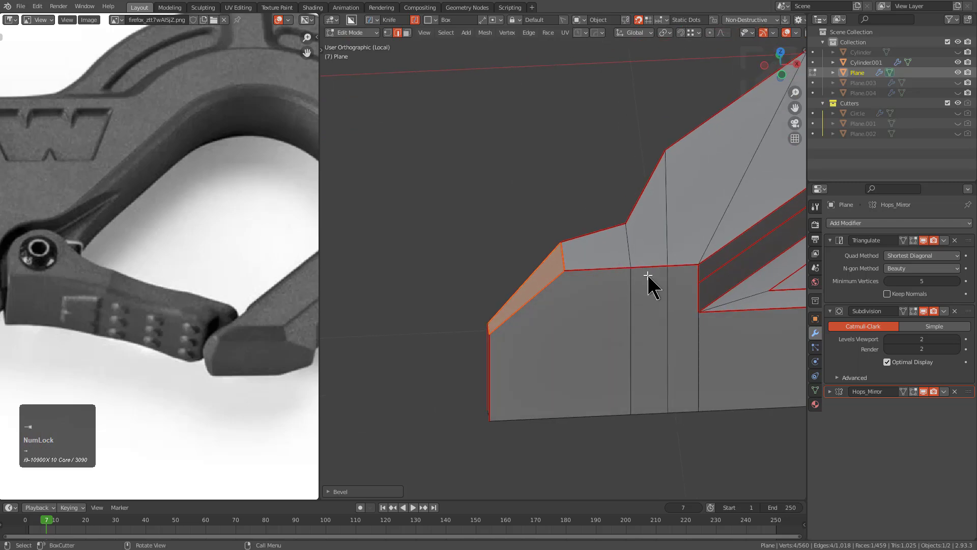
pyautogui.press('Tab')
pyautogui.moveTo(637, 286); pyautogui.dragTo(599, 265, button='middle')
# Move the tip's outer side face along the Y axis to adjust the tip's thickness
pyautogui.press('Tab')
pyautogui.press('3')
pyautogui.click(629, 292)
pyautogui.press('g')
pyautogui.press('y')
pyautogui.click(613, 305)
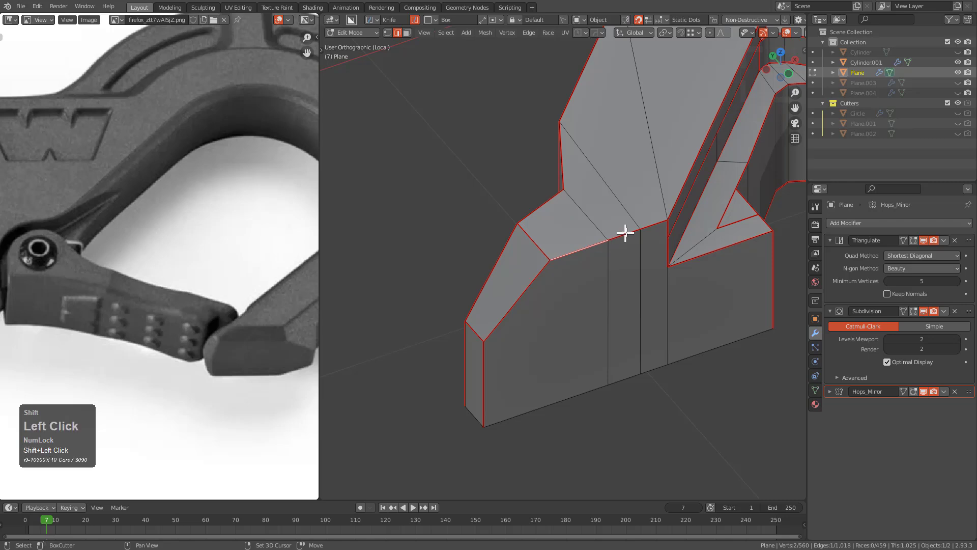
# Lower the edge running along the groove's wall beside the tip along the Z axis
pyautogui.scroll(-5, 655, 230)
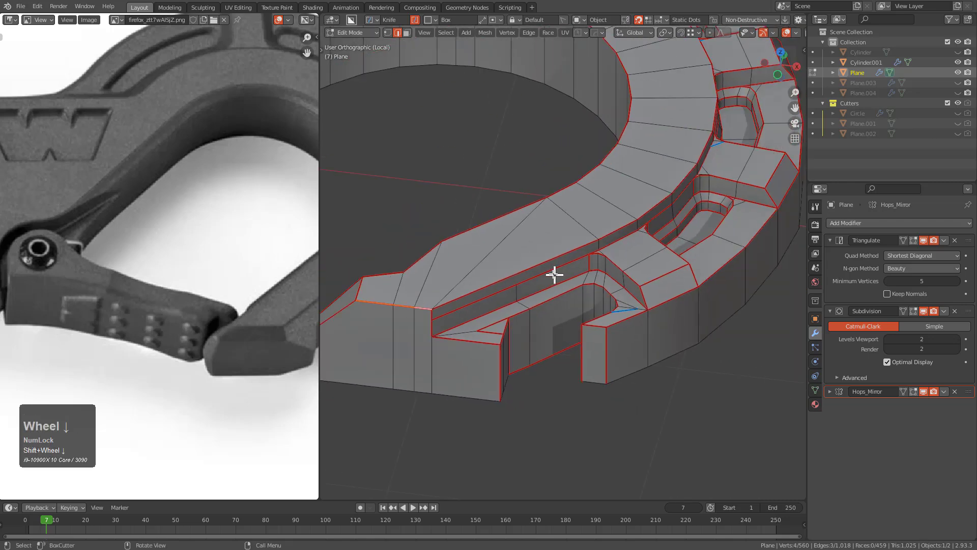
pyautogui.scroll(4, 586, 257)
pyautogui.moveTo(623, 242); pyautogui.dragTo(559, 266, button='middle')
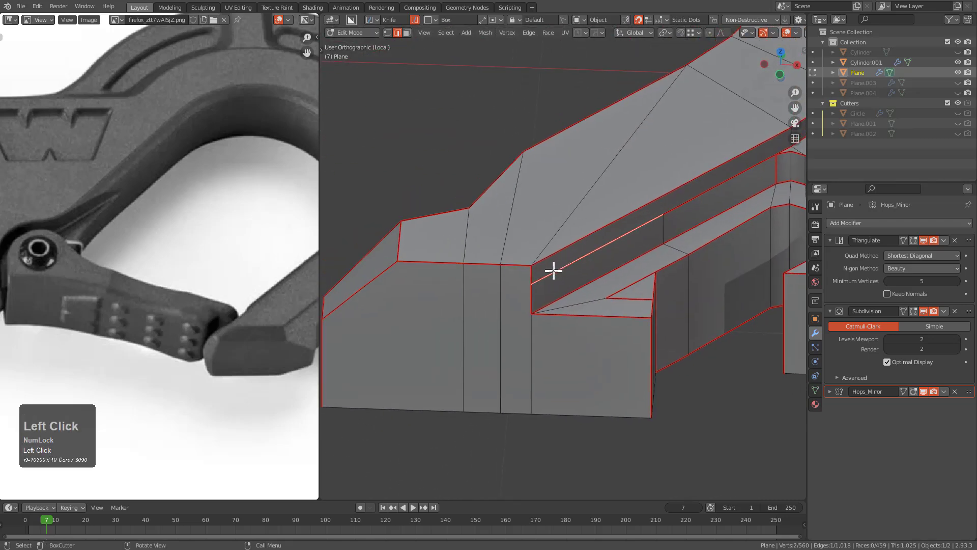
pyautogui.press('g')
pyautogui.press('z')
pyautogui.click(657, 230)
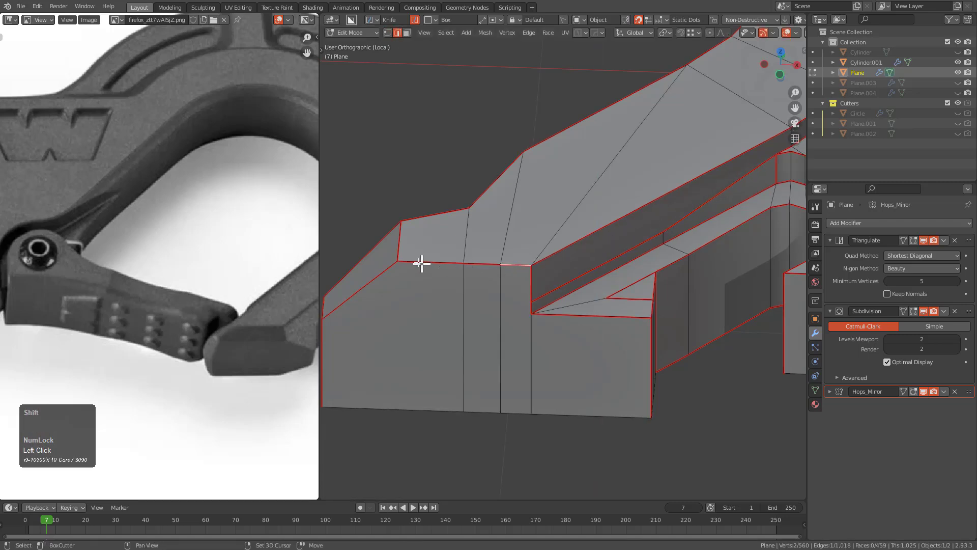
# Bevel the upper outer edges of the tip, from the end chamfer to the groove, into a sloped face
pyautogui.moveTo(531, 280); pyautogui.dragTo(539, 277, button='middle')
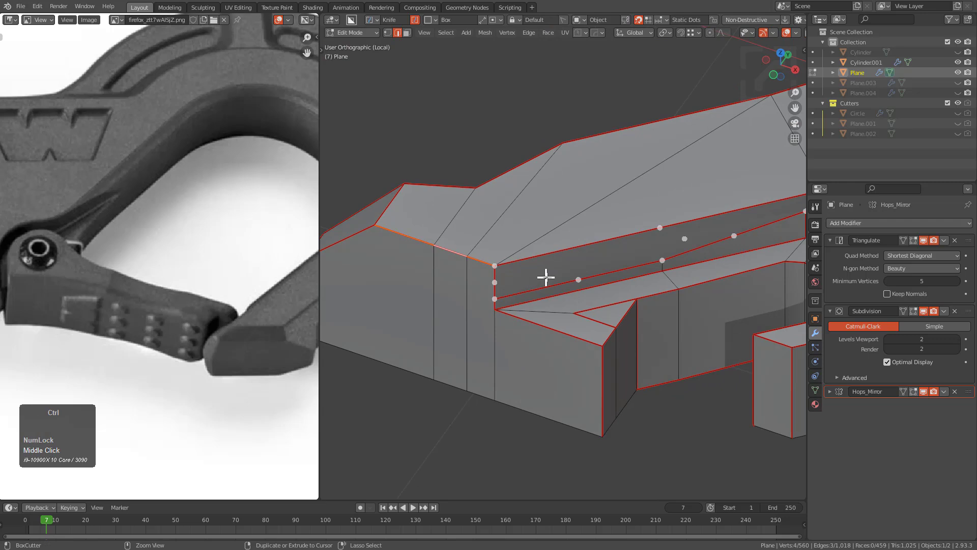
pyautogui.hotkey('ctrl', 'b')
pyautogui.click(591, 284)
# Slide the new bevel's corner vertex along the groove's upper edge to line up with the bevel's inner edge
pyautogui.scroll(4, 624, 262)
pyautogui.press('1')
pyautogui.press('g')
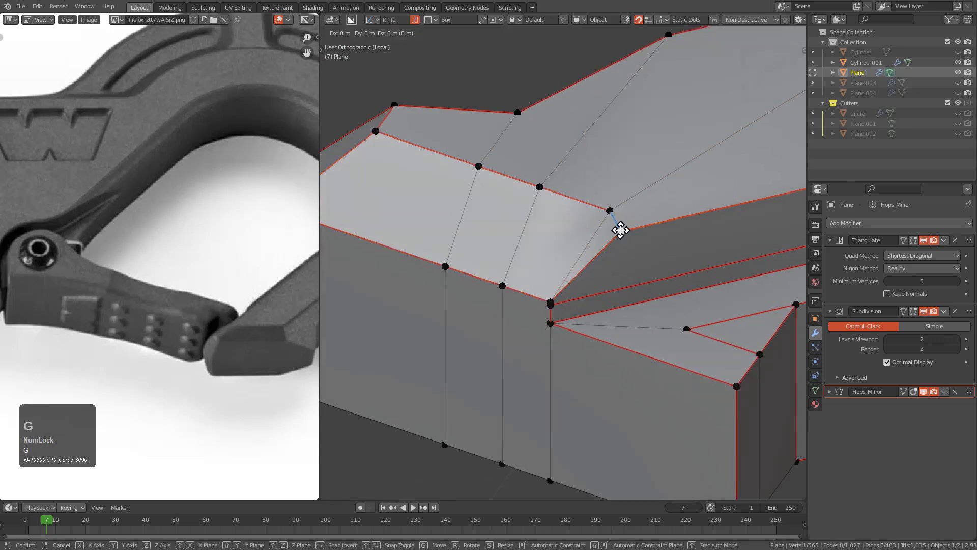
pyautogui.keyDown('alt'); pyautogui.moveTo(620, 227); pyautogui.dragTo(650, 288, button='middle'); pyautogui.keyUp('alt')
pyautogui.press('g')
pyautogui.press('g')
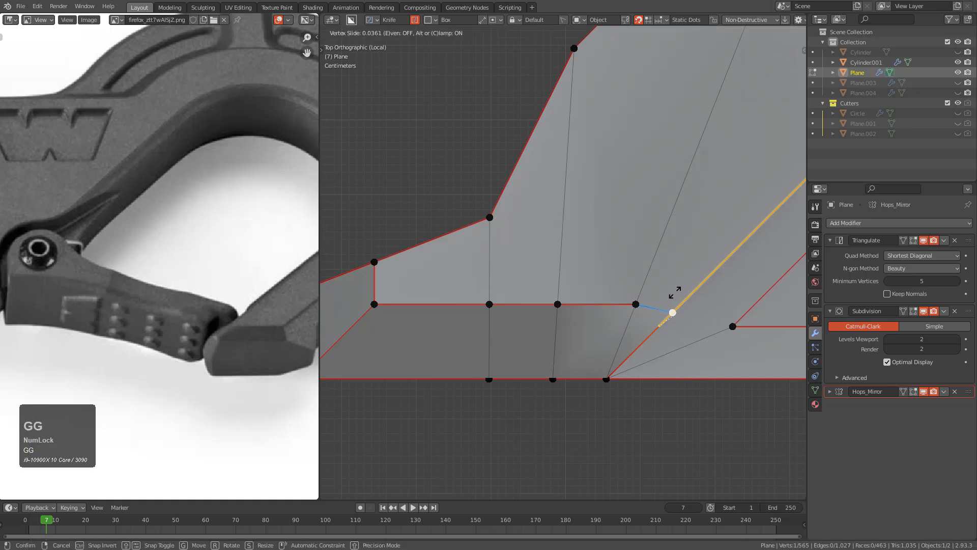
pyautogui.click(684, 286)
pyautogui.scroll(-2, 673, 294)
# Mark the short edge at the bevel's corner beside the groove as sharp
pyautogui.press('2')
pyautogui.click(635, 290)
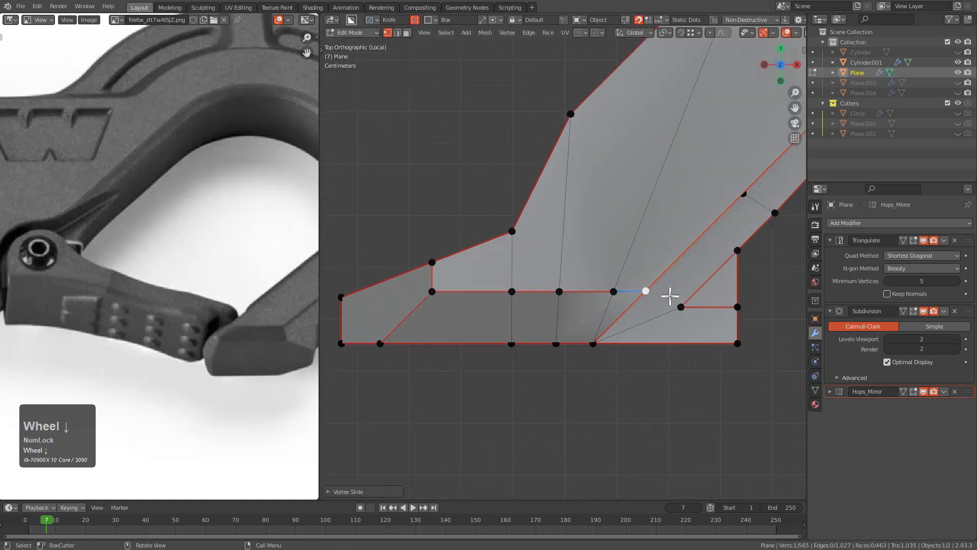
pyautogui.press('q')
pyautogui.click(635, 290)
pyautogui.moveTo(634, 292); pyautogui.dragTo(630, 253, button='middle')
pyautogui.press('q')
pyautogui.click(630, 271)
pyautogui.press('Tab')
pyautogui.press('Tab')
# Slide the neighbouring bevel vertex onto the corner at the groove's upper edge
pyautogui.press('1')
pyautogui.press('g')
pyautogui.click(660, 263)
pyautogui.scroll(-2, 591, 276)
pyautogui.moveTo(587, 277); pyautogui.dragTo(615, 246, button='middle')
pyautogui.scroll(3, 616, 247)
pyautogui.scroll(-1, 546, 255)
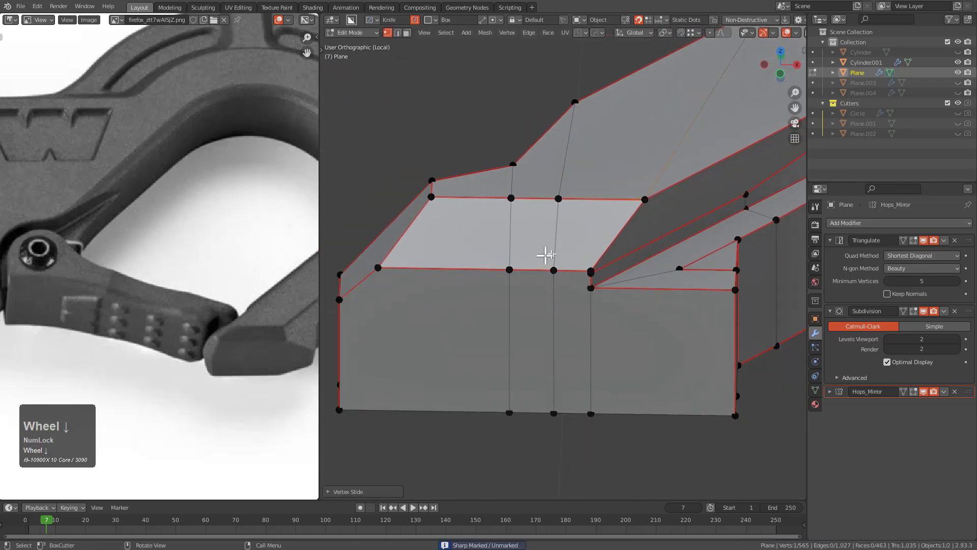
pyautogui.scroll(3, 546, 255)
pyautogui.scroll(-5, 545, 279)
pyautogui.keyDown('shift'); pyautogui.moveTo(558, 270); pyautogui.dragTo(583, 269, button='middle'); pyautogui.keyUp('shift')
pyautogui.scroll(2, 591, 283)
pyautogui.scroll(-1, 589, 264)
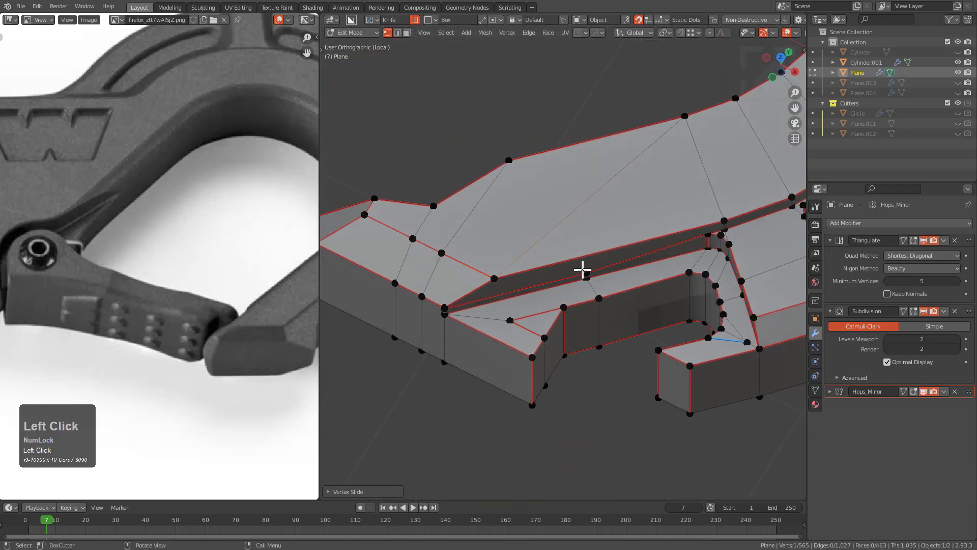
# Link the top face's inner bend to a new vertex on the groove's upper edge and slide the vertices into position
pyautogui.moveTo(562, 239); pyautogui.dragTo(559, 198, button='middle')
pyautogui.scroll(2, 585, 215)
pyautogui.press('g')
pyautogui.press('g')
pyautogui.click(593, 248)
pyautogui.click(559, 198)
pyautogui.press('g')
pyautogui.press('g')
pyautogui.click(620, 201)
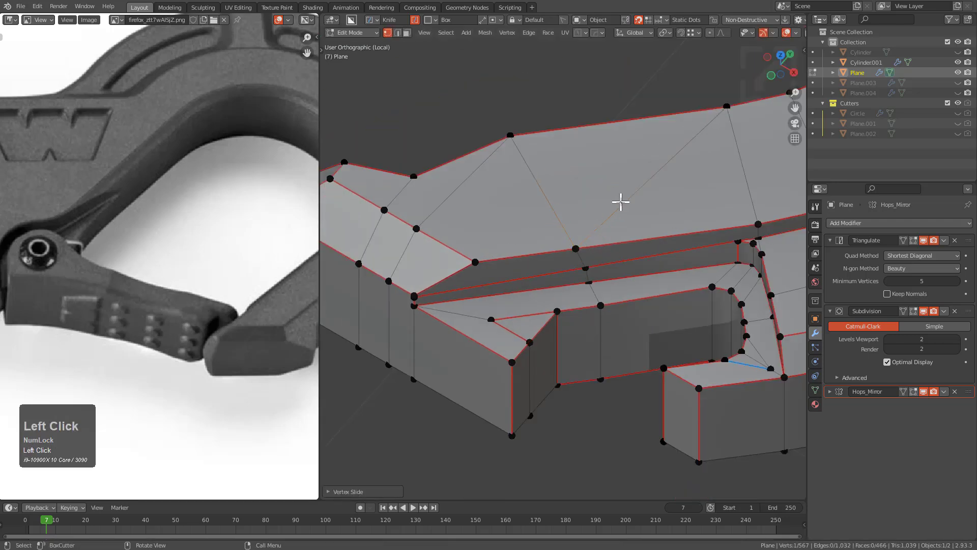
# Select the whole mesh and merge its overlapping vertices by distance
pyautogui.press('2')
pyautogui.click(619, 202)
pyautogui.press('a')
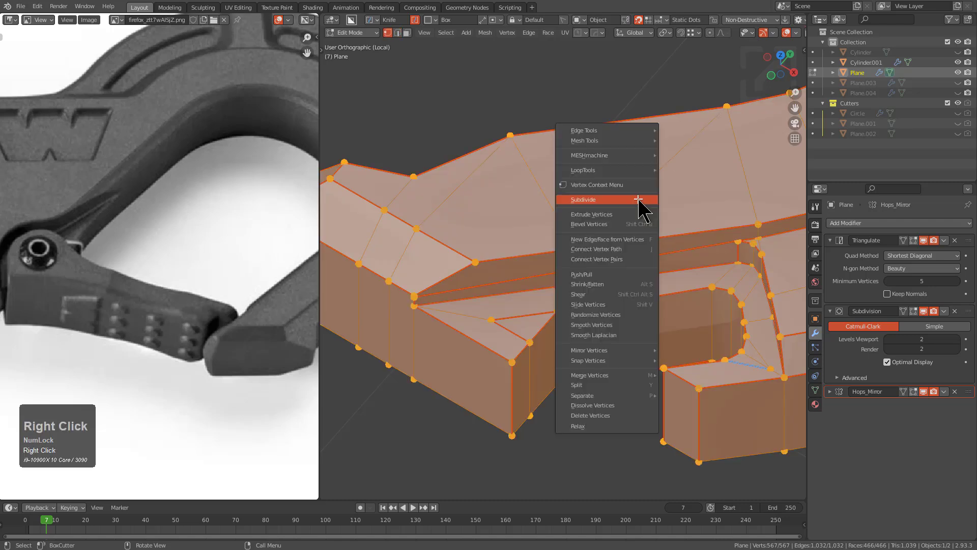
pyautogui.moveTo(613, 373)
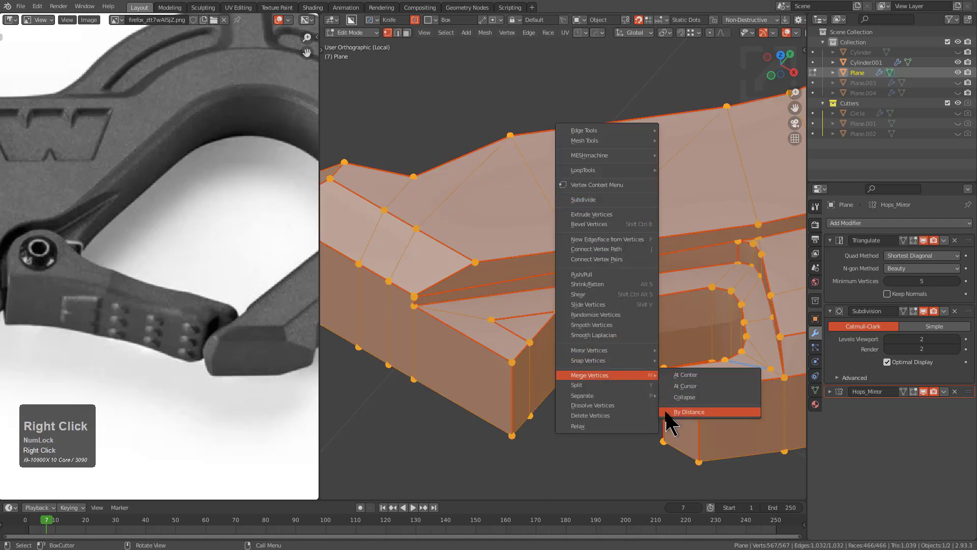
pyautogui.click(688, 412)
pyautogui.press('F9')
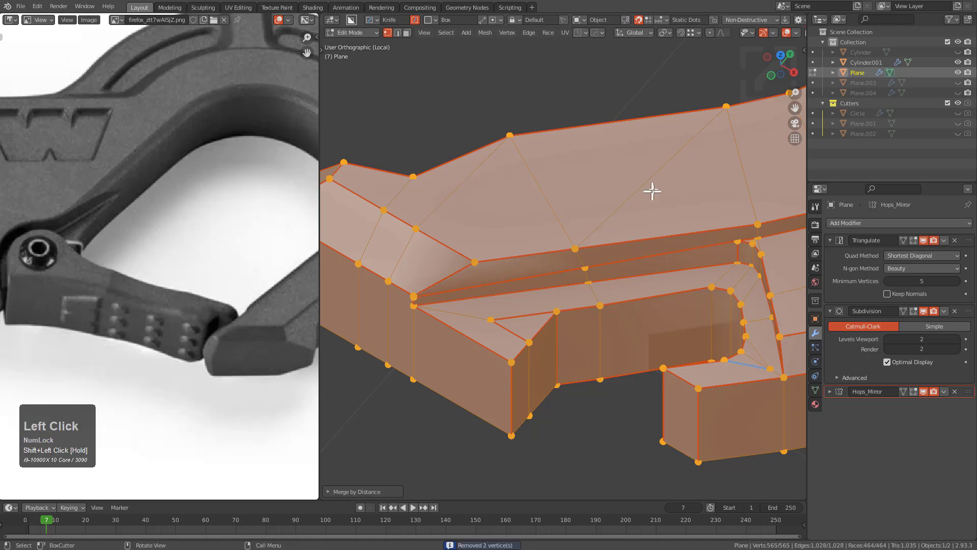
# Dissolve the redundant diagonal edge across the hook's top face near the tip
pyautogui.press('2')
pyautogui.click(639, 186)
pyautogui.hotkey('ctrl', 'x')
pyautogui.scroll(-4, 602, 213)
pyautogui.moveTo(602, 214); pyautogui.dragTo(638, 220, button='middle')
pyautogui.keyDown('shift'); pyautogui.moveTo(608, 229); pyautogui.dragTo(655, 217, button='middle'); pyautogui.keyUp('shift')
pyautogui.scroll(2, 655, 216)
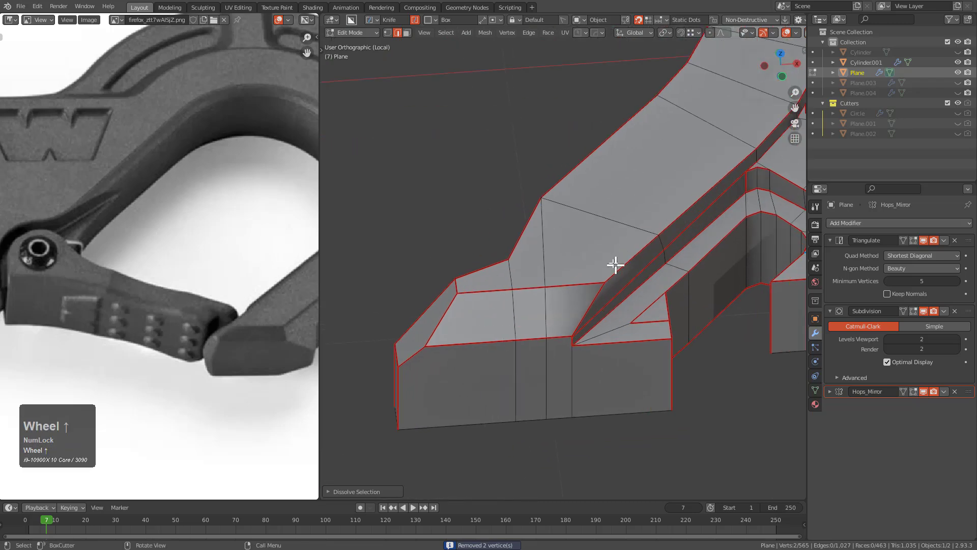
# Toggle the sharp mark on the diagonal edge between the tip's sloped face and the groove wall
pyautogui.moveTo(617, 265); pyautogui.dragTo(590, 236, button='middle')
pyautogui.scroll(2, 590, 236)
pyautogui.press('1')
pyautogui.press('2')
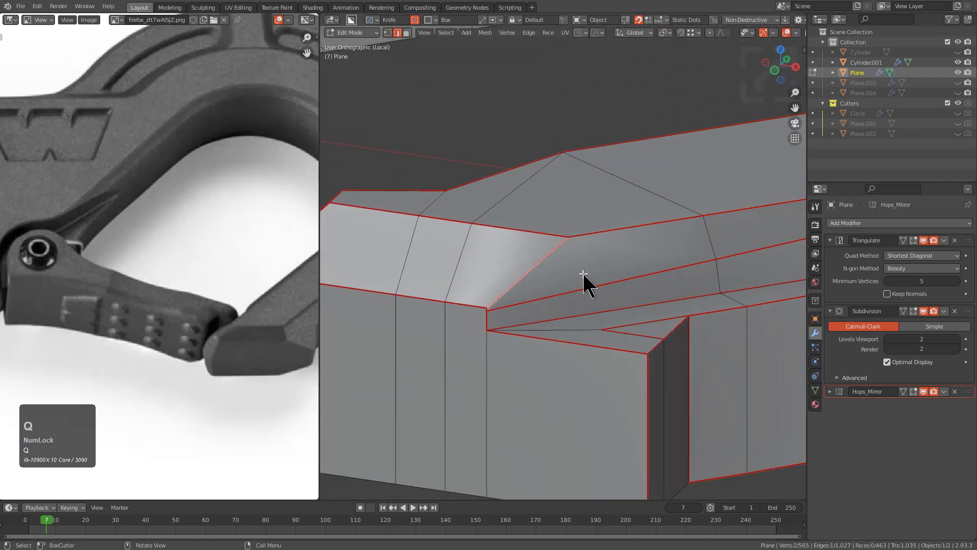
pyautogui.press('q')
pyautogui.click(584, 275)
pyautogui.press('q')
pyautogui.click(583, 275)
# Examine the smoothed hook in object mode, checking the shading of the tip's bevels and groove
pyautogui.press('Tab')
pyautogui.scroll(-3, 600, 275)
pyautogui.moveTo(628, 269); pyautogui.dragTo(701, 270, button='middle')
pyautogui.scroll(-4, 611, 280)
pyautogui.scroll(-2, 585, 280)
pyautogui.keyDown('shift'); pyautogui.scroll(-1, 634, 310); pyautogui.keyUp('shift')
pyautogui.scroll(-1, 667, 314)
pyautogui.scroll(4, 701, 290)
pyautogui.keyDown('shift'); pyautogui.moveTo(701, 316); pyautogui.dragTo(531, 258, button='middle'); pyautogui.keyUp('shift')
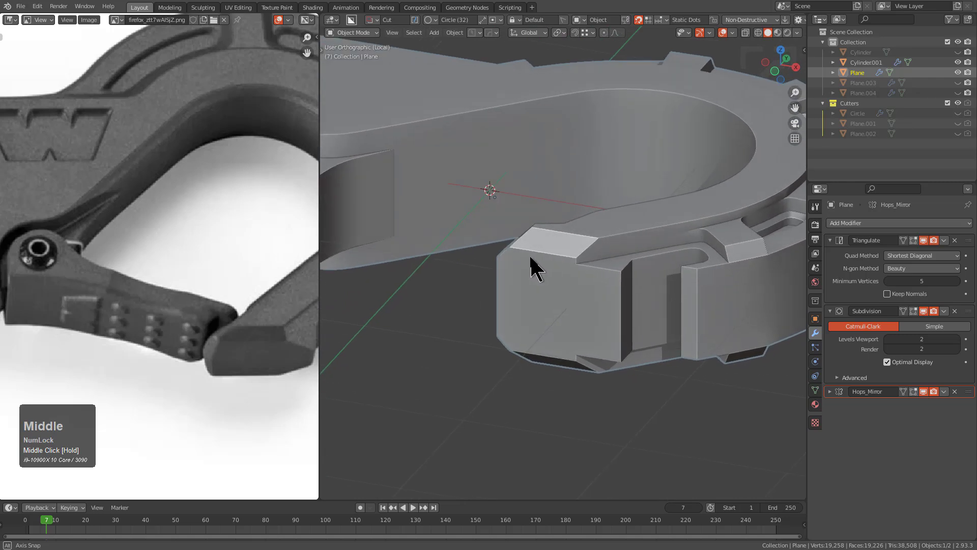
pyautogui.moveTo(573, 283); pyautogui.dragTo(637, 294, button='middle')
pyautogui.keyDown('shift'); pyautogui.moveTo(654, 305); pyautogui.dragTo(713, 270, button='middle'); pyautogui.keyUp('shift')
pyautogui.scroll(3, 694, 295)
# Knife a cut from the slot's rounded end to the raised block's corner, and slide the loose vertex onto the outer corner
pyautogui.press('Tab')
pyautogui.scroll(2, 654, 284)
pyautogui.moveTo(655, 283); pyautogui.dragTo(630, 304, button='middle')
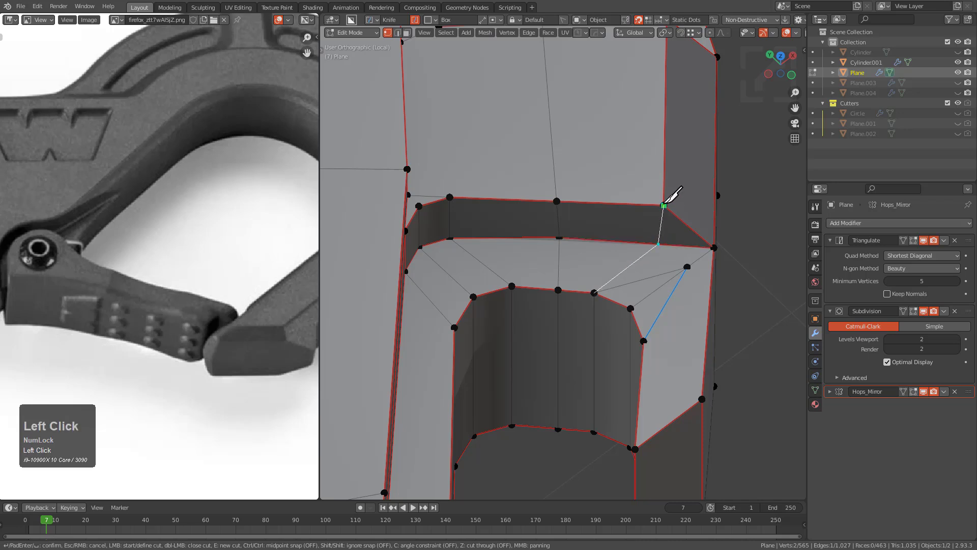
pyautogui.click(687, 267)
pyautogui.press('g')
pyautogui.press('g')
pyautogui.click(733, 235)
pyautogui.moveTo(733, 236); pyautogui.dragTo(595, 291, button='middle')
# Add a loop cut through the short arm beside the slot and connect it across the top to the slot's edge
pyautogui.hotkey('ctrl', 'r')
pyautogui.click(569, 285)
pyautogui.click(566, 285)
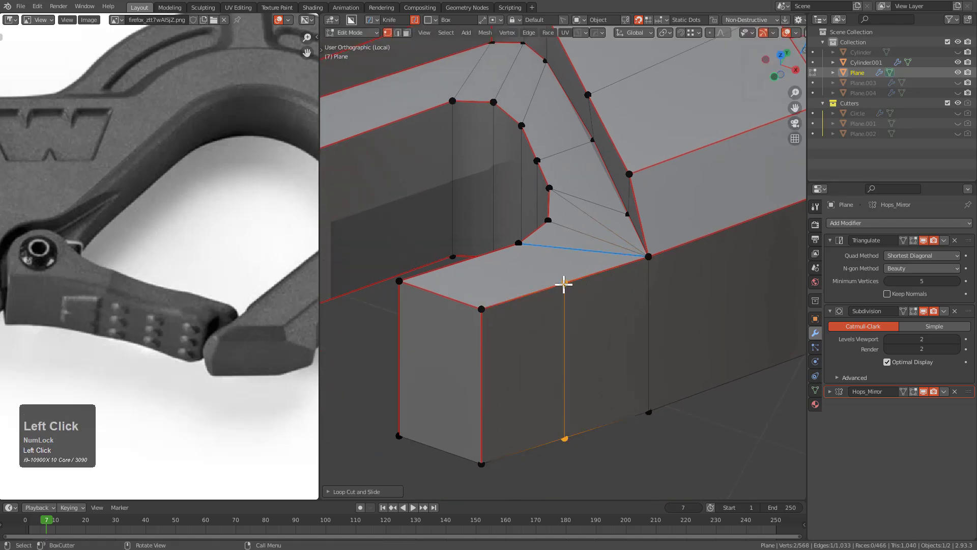
pyautogui.moveTo(527, 249); pyautogui.dragTo(599, 245, button='middle')
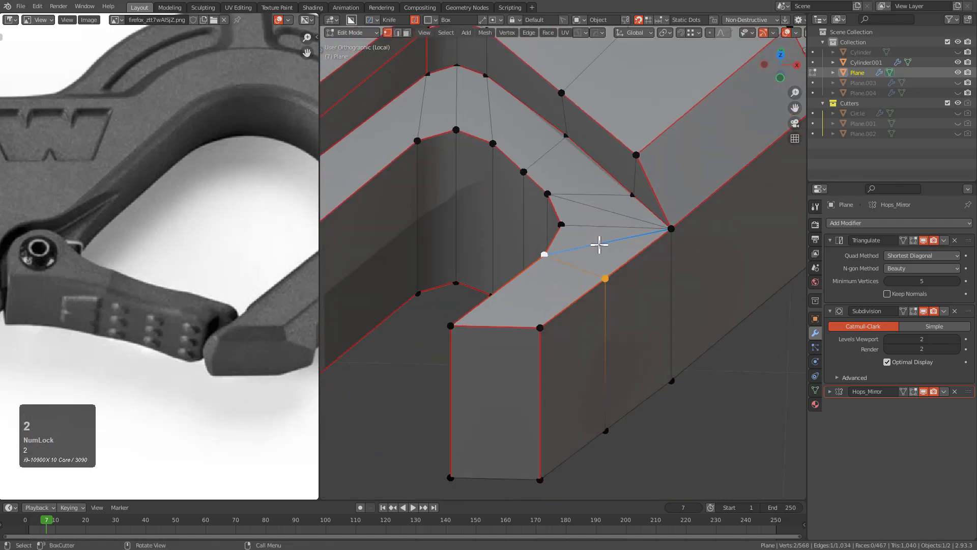
# Dissolve the two redundant diagonal edges between the slot's rounded end and the outer corner
pyautogui.hotkey('ctrl', 'x')
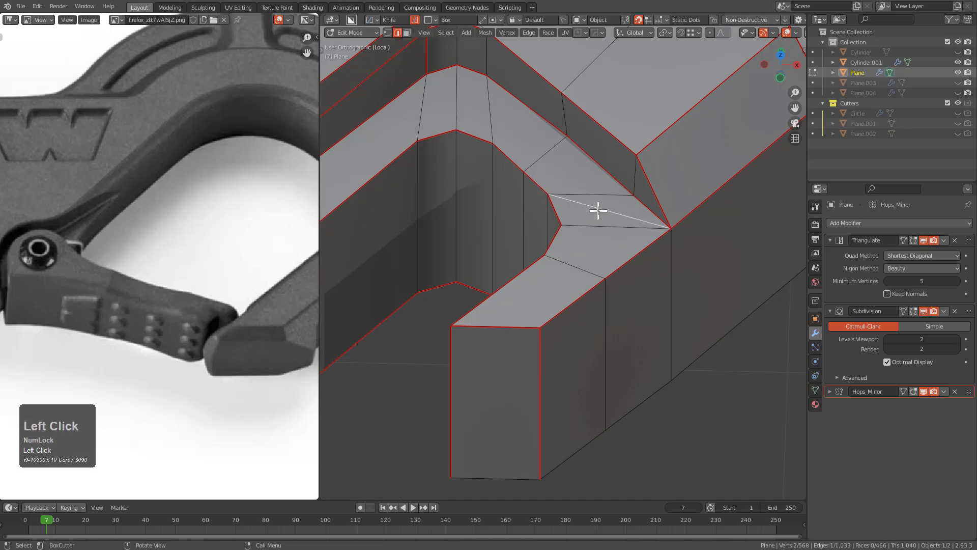
pyautogui.click(598, 210)
pyautogui.hotkey('ctrl', 'x')
# Add a loop cut to the lower groove wall and connect it across the ledge to the slot's corner near the tip
pyautogui.scroll(-3, 575, 239)
pyautogui.scroll(-1, 631, 255)
pyautogui.keyDown('shift'); pyautogui.moveTo(509, 275); pyautogui.dragTo(489, 298, button='middle'); pyautogui.keyUp('shift')
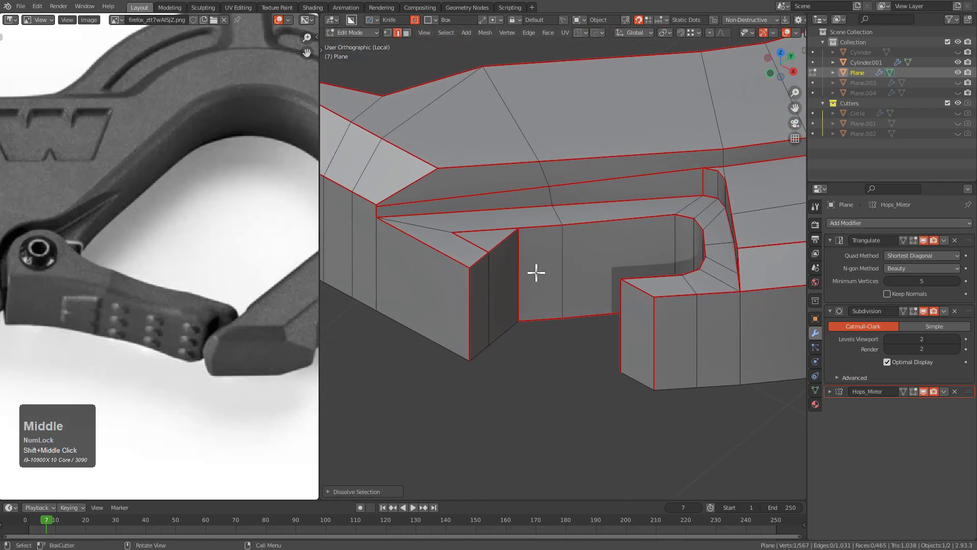
pyautogui.scroll(1, 536, 273)
pyautogui.press('KP_2')
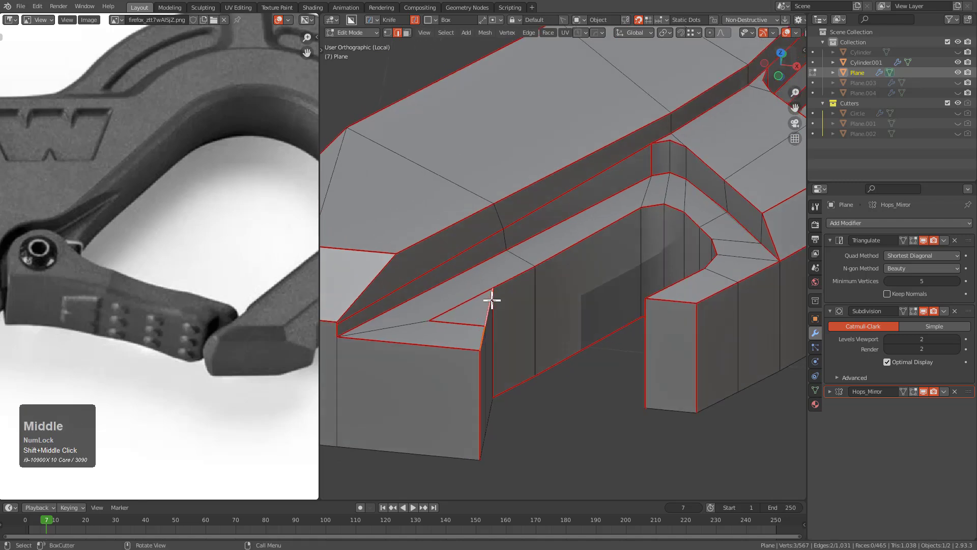
pyautogui.scroll(1, 530, 270)
pyautogui.press('1')
pyautogui.moveTo(530, 271); pyautogui.dragTo(554, 305, button='middle')
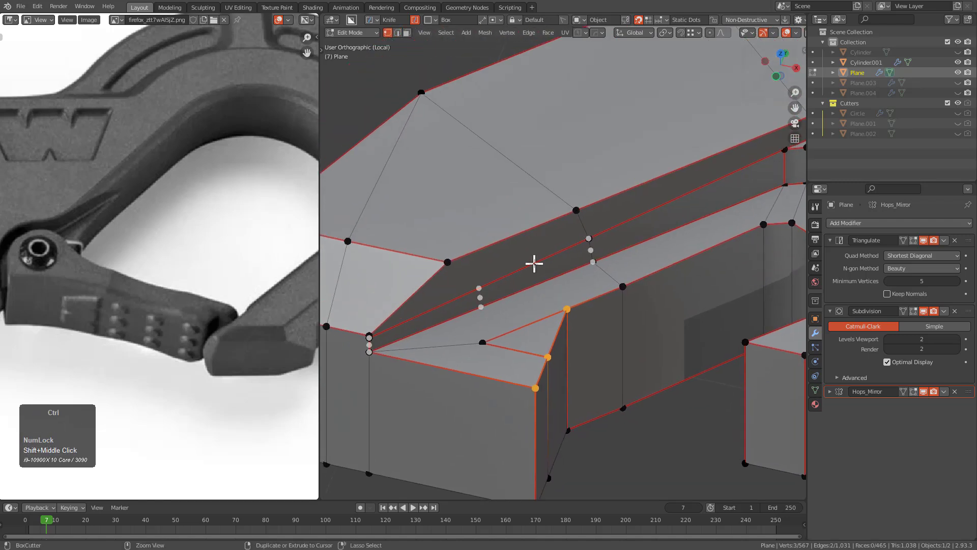
pyautogui.click(535, 264)
pyautogui.click(569, 245)
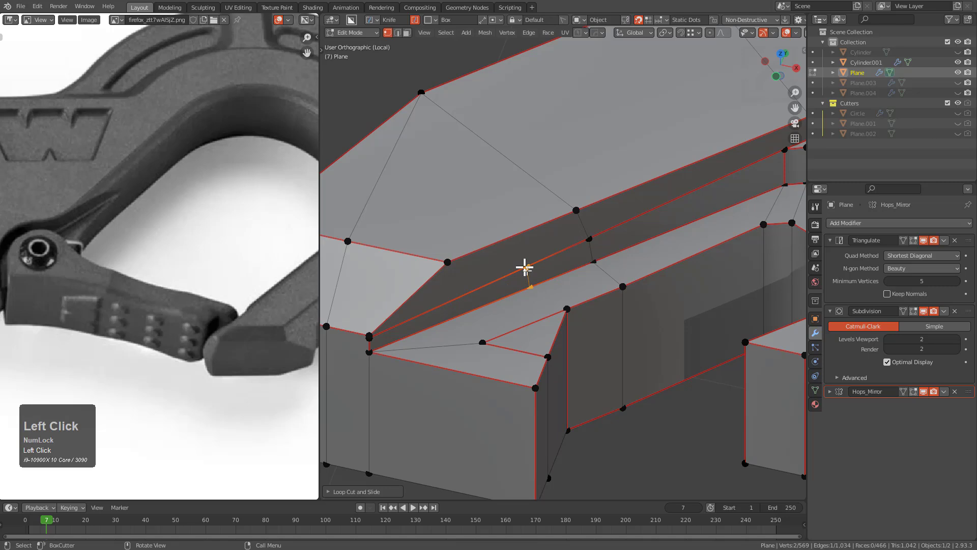
pyautogui.press('j')
pyautogui.moveTo(571, 297); pyautogui.dragTo(511, 328, button='middle')
# Select the slot's upper rim through to the tip's outer corner and lower it about 0.06 m along Z
pyautogui.scroll(-2, 541, 331)
pyautogui.moveTo(523, 326); pyautogui.dragTo(552, 322, button='middle')
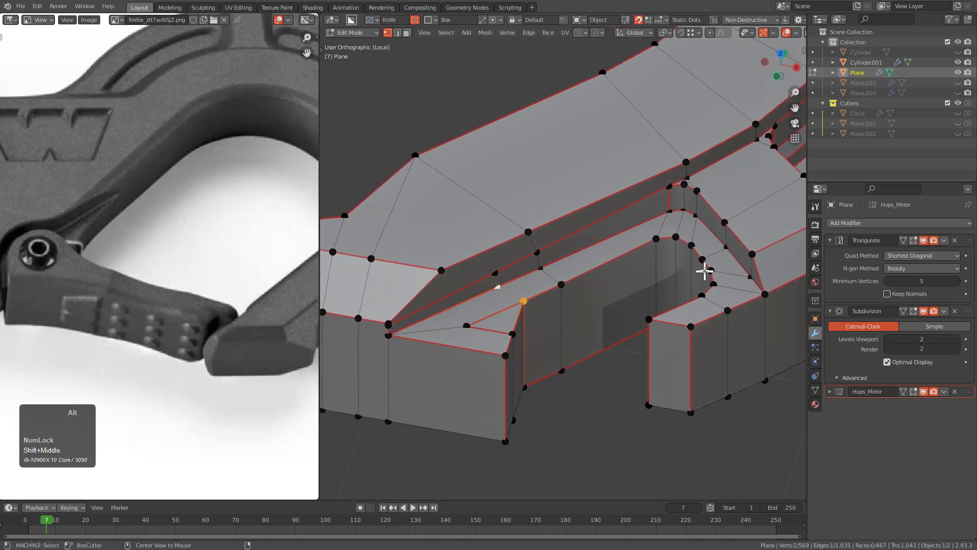
pyautogui.press('w')
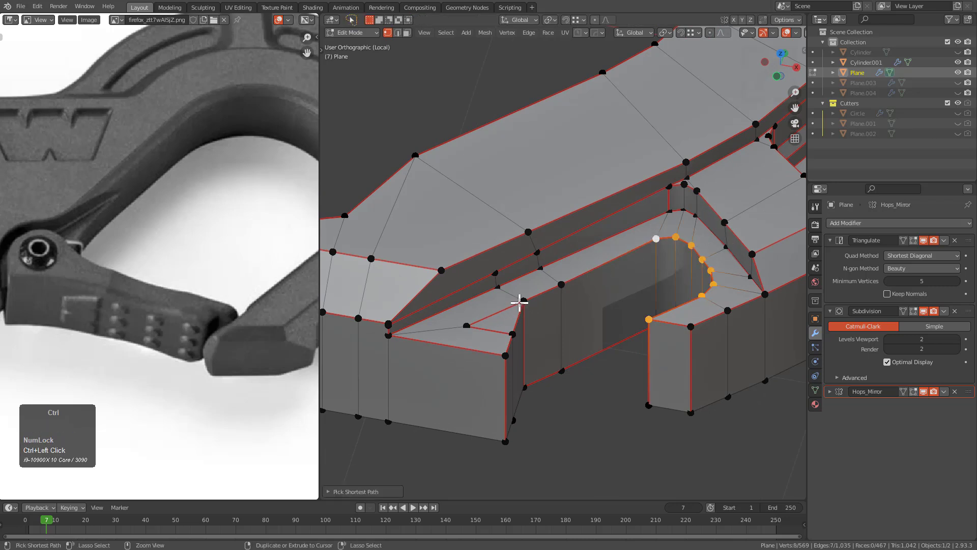
pyautogui.press('g')
pyautogui.press('z')
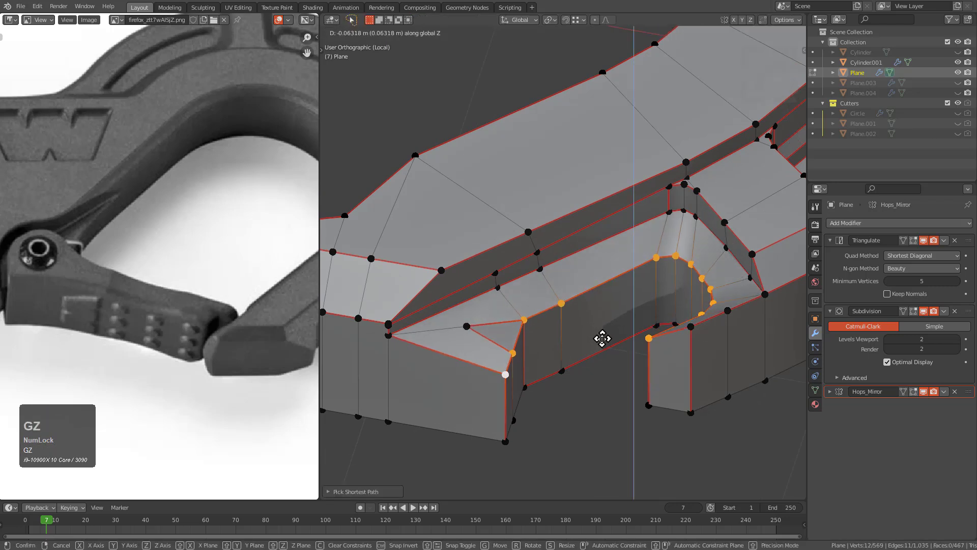
pyautogui.click(607, 342)
# Dissolve the leftover edges of the small triangle on the ledge beside the slot
pyautogui.keyDown('shift'); pyautogui.moveTo(577, 342); pyautogui.dragTo(614, 296, button='middle'); pyautogui.keyUp('shift')
pyautogui.scroll(2, 602, 295)
pyautogui.hotkey('alt', 'a')
pyautogui.press('2')
pyautogui.hotkey('ctrl', 'x')
pyautogui.scroll(-2, 540, 291)
# Examine the lowered slot rim and ledge from the side and in the smoothed object view
pyautogui.moveTo(541, 291); pyautogui.dragTo(504, 233, button='middle')
pyautogui.press('Tab')
pyautogui.scroll(2, 565, 265)
pyautogui.press('Tab')
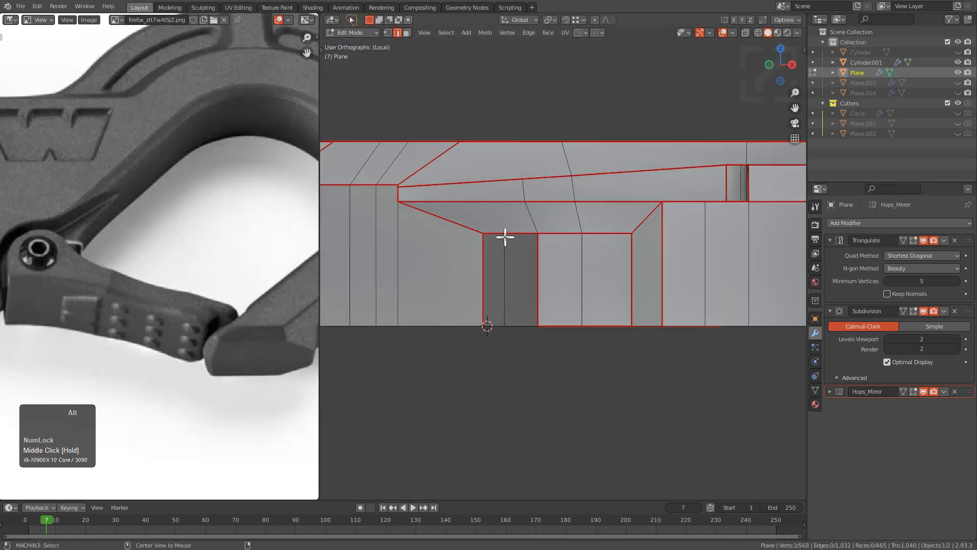
pyautogui.scroll(5, 509, 240)
pyautogui.press('1')
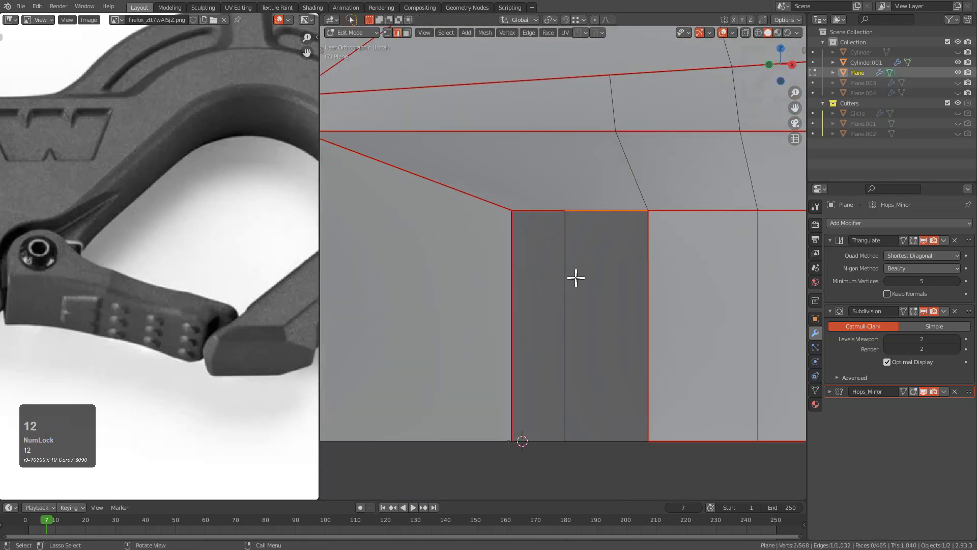
pyautogui.press('Tab')
pyautogui.moveTo(576, 278); pyautogui.dragTo(650, 331, button='middle')
pyautogui.scroll(-2, 696, 299)
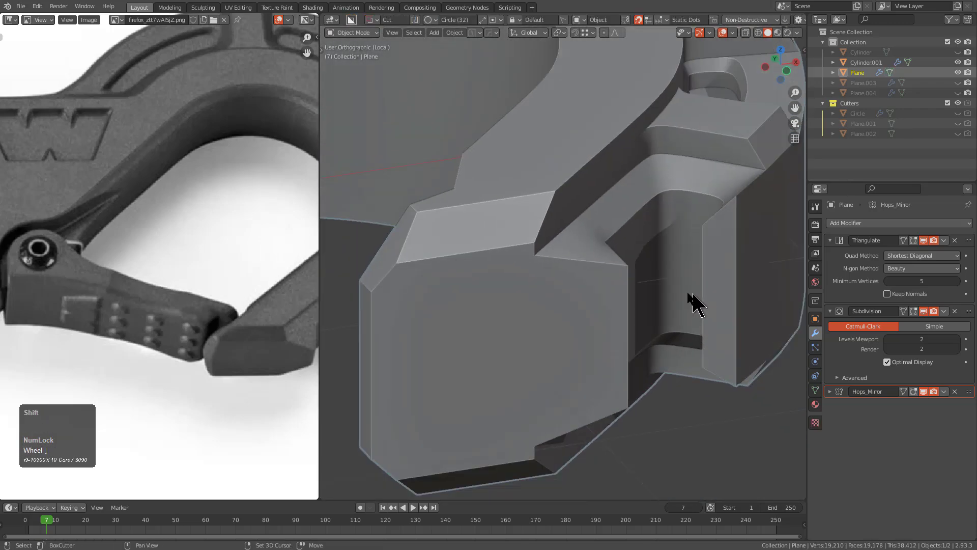
# Slide the short cross edge on the lower groove wall along the wall toward the hook tip's corner
pyautogui.scroll(2, 595, 305)
pyautogui.press('Tab')
pyautogui.moveTo(595, 304); pyautogui.dragTo(438, 277, button='middle')
pyautogui.keyDown('shift'); pyautogui.moveTo(437, 278); pyautogui.dragTo(555, 295, button='middle'); pyautogui.keyUp('shift')
pyautogui.keyDown('shift'); pyautogui.scroll(1, 582, 279); pyautogui.keyUp('shift')
pyautogui.press('g')
pyautogui.press('g')
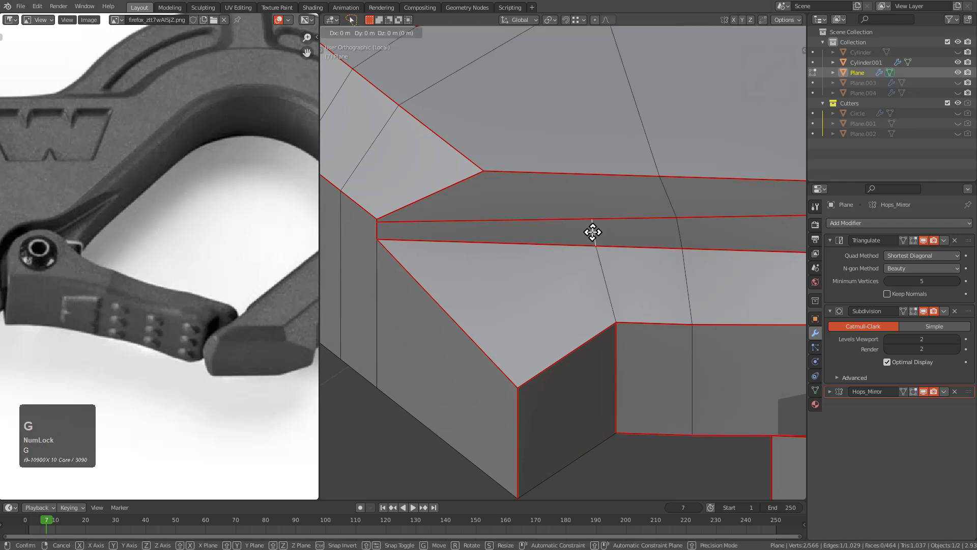
pyautogui.click(524, 205)
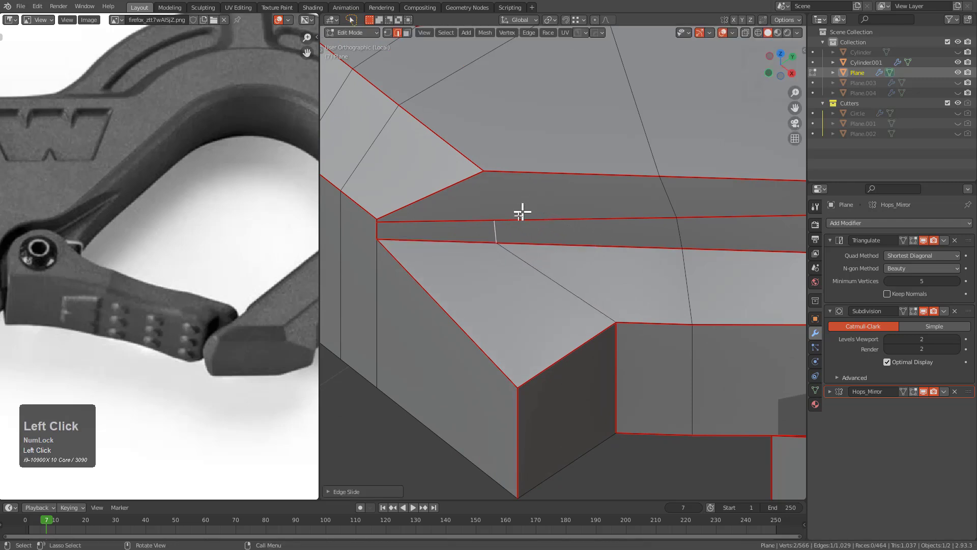
# Slide the vertices on the groove wall's middle sharp edge upward along their cross edges to widen the lower band
pyautogui.press('g')
pyautogui.press('g')
pyautogui.click(487, 207)
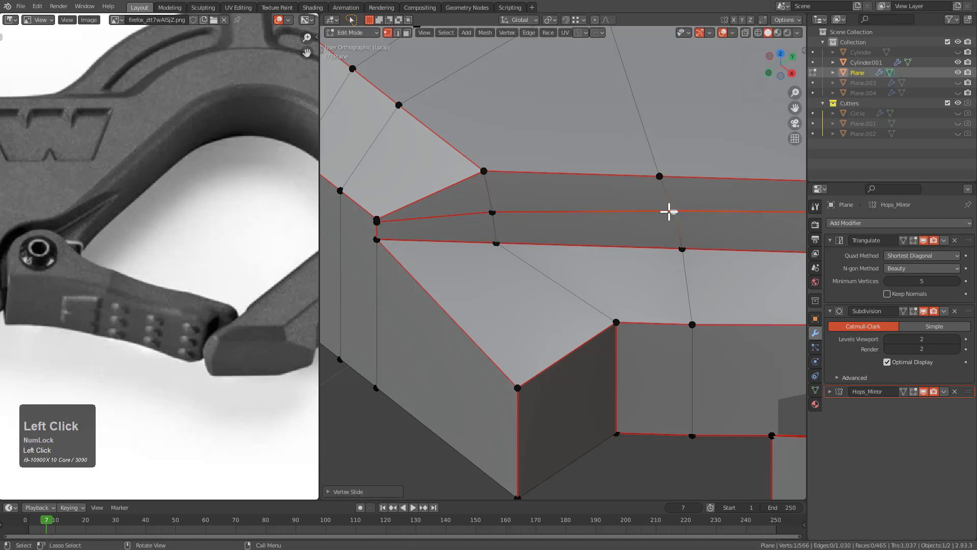
# Examine the smoothed slot and groove near the tip, the whole hook from above, and the hook's inner side and outer rim
pyautogui.scroll(-3, 670, 210)
pyautogui.press('Tab')
pyautogui.moveTo(555, 284); pyautogui.dragTo(665, 295, button='middle')
pyautogui.scroll(6, 618, 294)
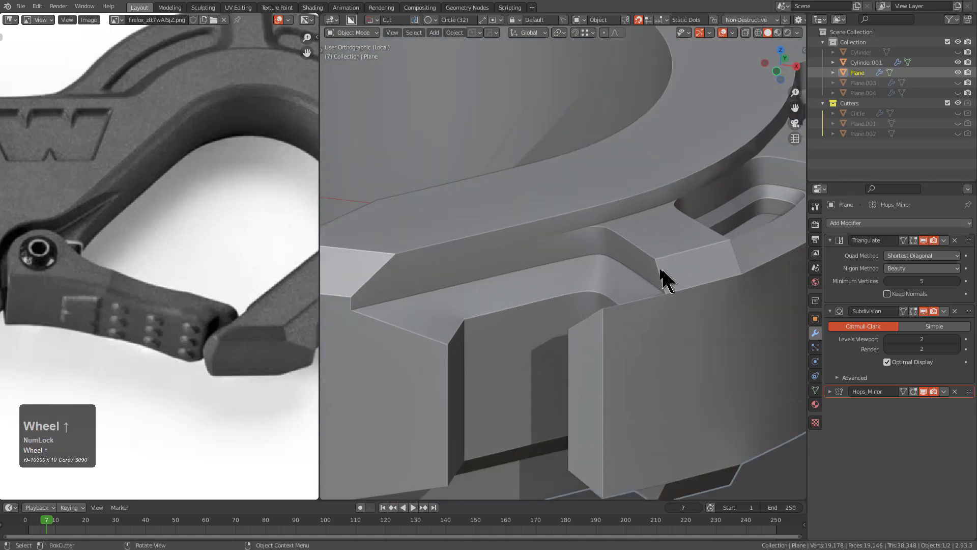
pyautogui.moveTo(655, 299); pyautogui.dragTo(591, 338, button='middle')
pyautogui.scroll(-6, 591, 338)
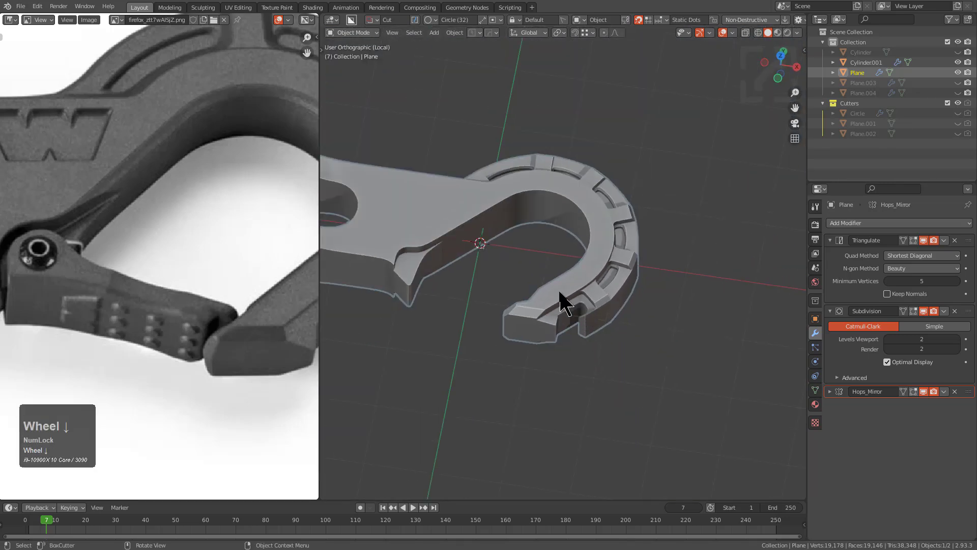
pyautogui.press('KP_7')
pyautogui.keyDown('shift'); pyautogui.moveTo(549, 281); pyautogui.dragTo(642, 293, button='middle'); pyautogui.keyUp('shift')
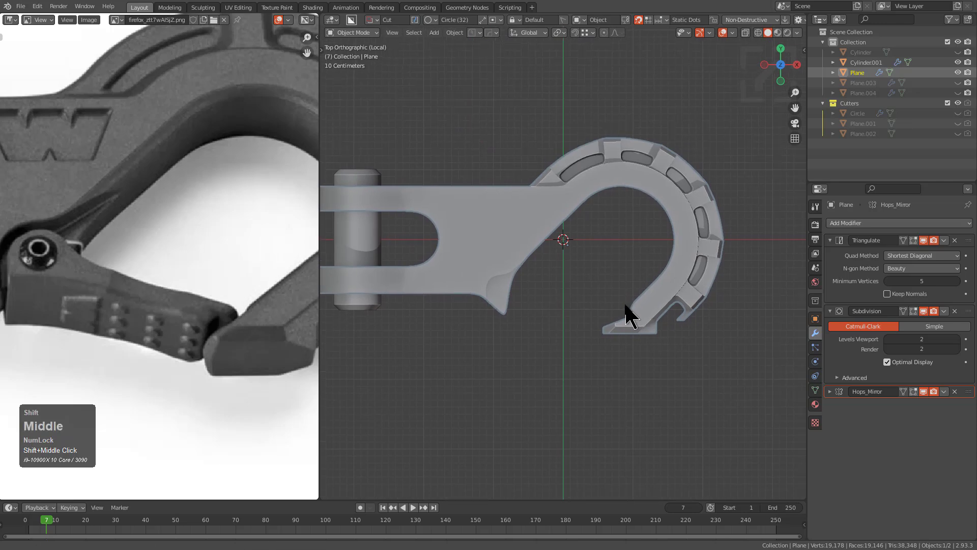
pyautogui.scroll(3, 677, 288)
pyautogui.moveTo(718, 288); pyautogui.dragTo(611, 234, button='middle')
pyautogui.keyDown('shift'); pyautogui.moveTo(611, 234); pyautogui.dragTo(542, 249, button='middle'); pyautogui.keyUp('shift')
pyautogui.scroll(1, 447, 305)
pyautogui.moveTo(447, 304); pyautogui.dragTo(394, 269, button='middle')
pyautogui.scroll(1, 394, 269)
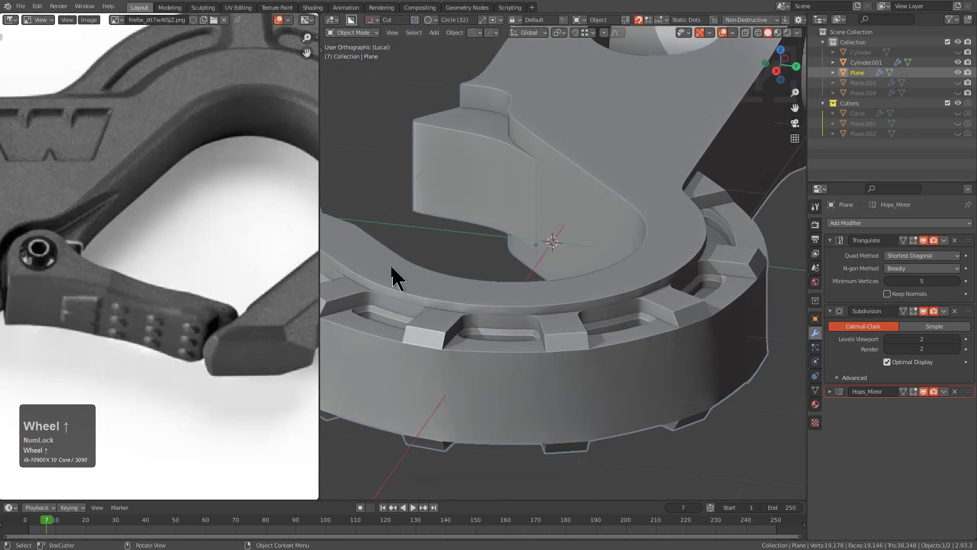
# Select the outer upper edge run of the Plane mesh from the hook tip along the arm to the forked lug's end
pyautogui.moveTo(463, 193); pyautogui.dragTo(484, 214, button='middle')
pyautogui.scroll(-3, 639, 238)
pyautogui.moveTo(769, 278); pyautogui.dragTo(443, 285, button='middle')
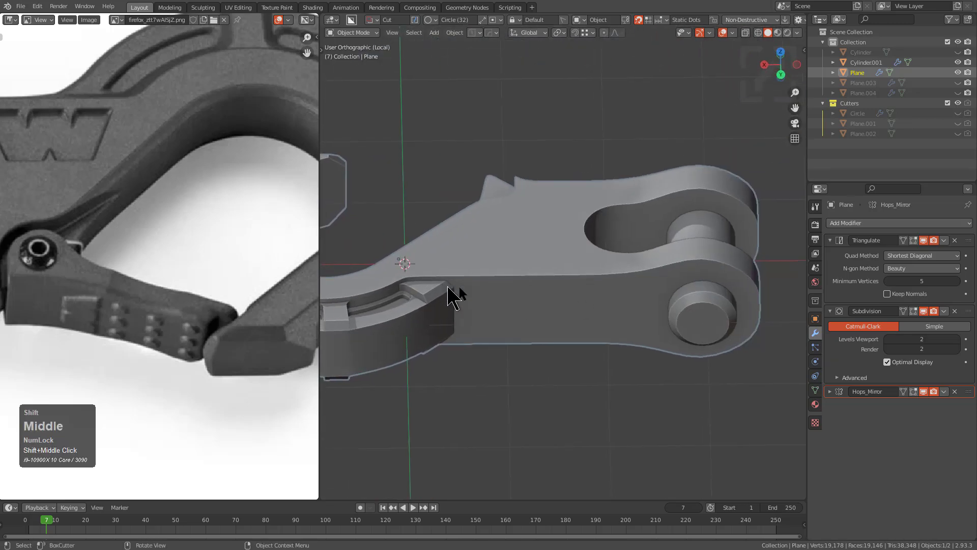
pyautogui.moveTo(764, 340); pyautogui.dragTo(467, 349, button='middle')
pyautogui.press('Tab')
pyautogui.scroll(5, 535, 288)
pyautogui.click(530, 297)
pyautogui.scroll(5, 530, 297)
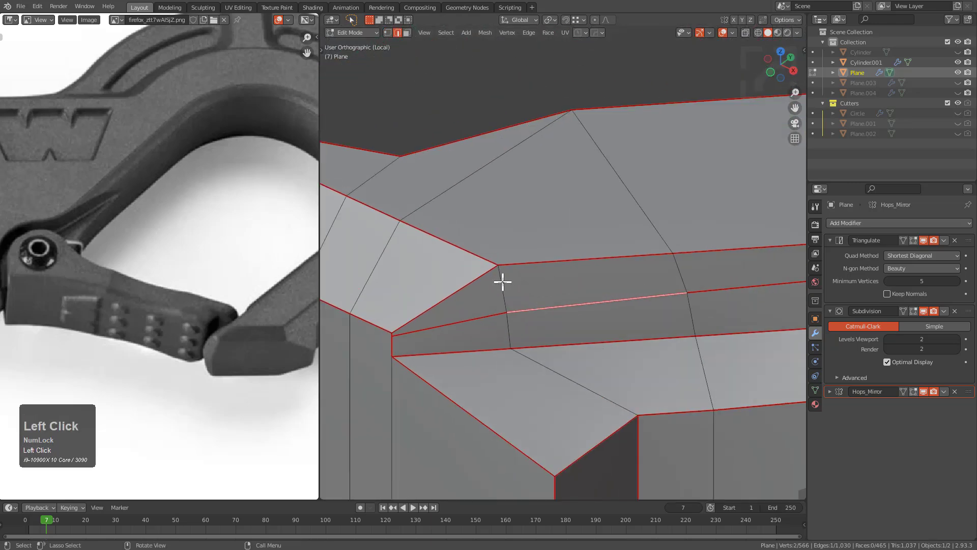
pyautogui.click(536, 270)
pyautogui.scroll(-3, 540, 270)
pyautogui.keyDown('shift'); pyautogui.moveTo(558, 260); pyautogui.dragTo(552, 265, button='middle'); pyautogui.keyUp('shift')
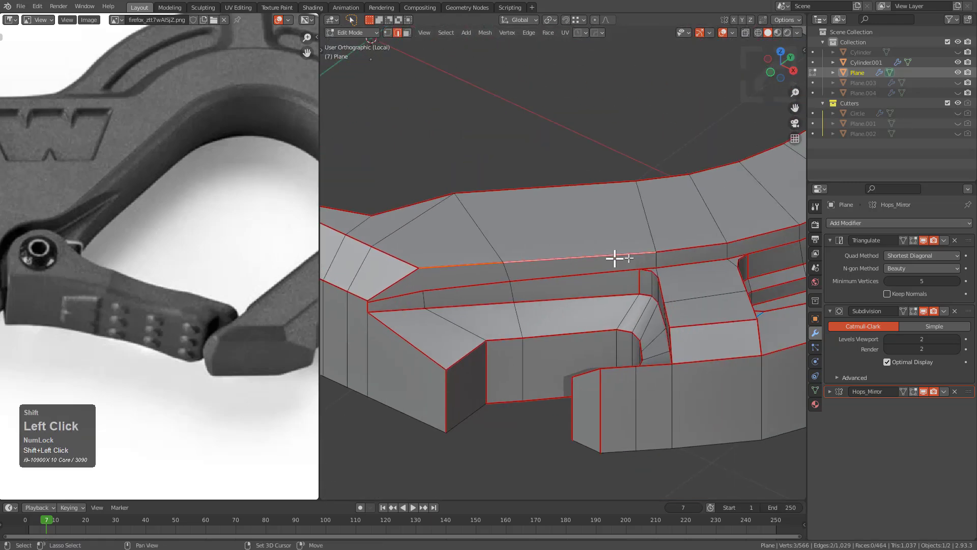
pyautogui.moveTo(615, 259); pyautogui.dragTo(523, 236, button='middle')
pyautogui.keyDown('ctrl'); pyautogui.click(589, 228); pyautogui.keyUp('ctrl')
pyautogui.scroll(-5, 611, 229)
pyautogui.moveTo(648, 257); pyautogui.dragTo(580, 298, button='middle')
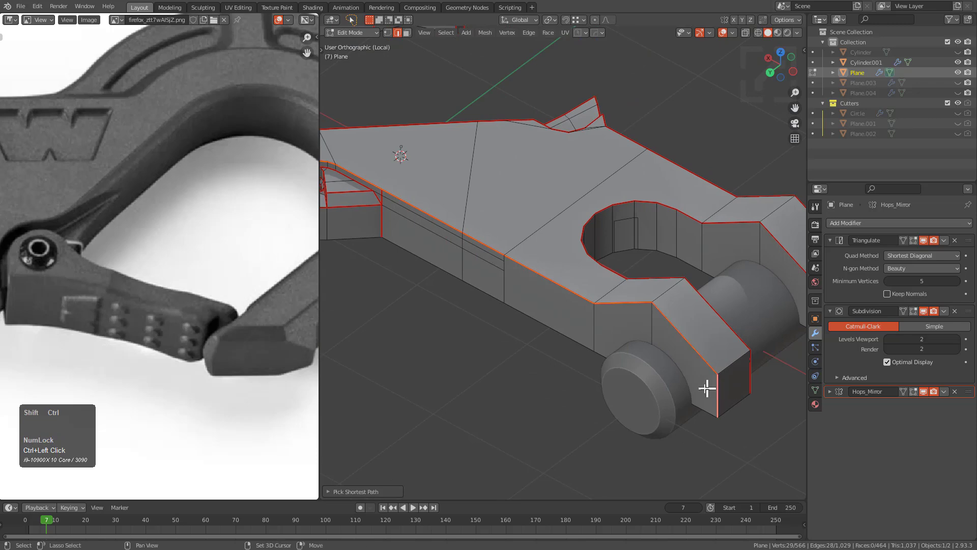
# Try a bevel about 0.07 m wide on the selected outer edge run
pyautogui.keyDown('shift'); pyautogui.moveTo(715, 389); pyautogui.dragTo(607, 336, button='middle'); pyautogui.keyUp('shift')
pyautogui.scroll(4, 606, 327)
pyautogui.scroll(-5, 606, 327)
pyautogui.moveTo(438, 320); pyautogui.dragTo(611, 306, button='middle')
pyautogui.scroll(2, 601, 305)
pyautogui.keyDown('shift'); pyautogui.moveTo(601, 305); pyautogui.dragTo(557, 298, button='middle'); pyautogui.keyUp('shift')
pyautogui.scroll(2, 557, 298)
pyautogui.moveTo(519, 323); pyautogui.dragTo(614, 326, button='middle')
pyautogui.keyDown('shift'); pyautogui.moveTo(614, 326); pyautogui.dragTo(635, 301, button='middle'); pyautogui.keyUp('shift')
pyautogui.scroll(2, 619, 299)
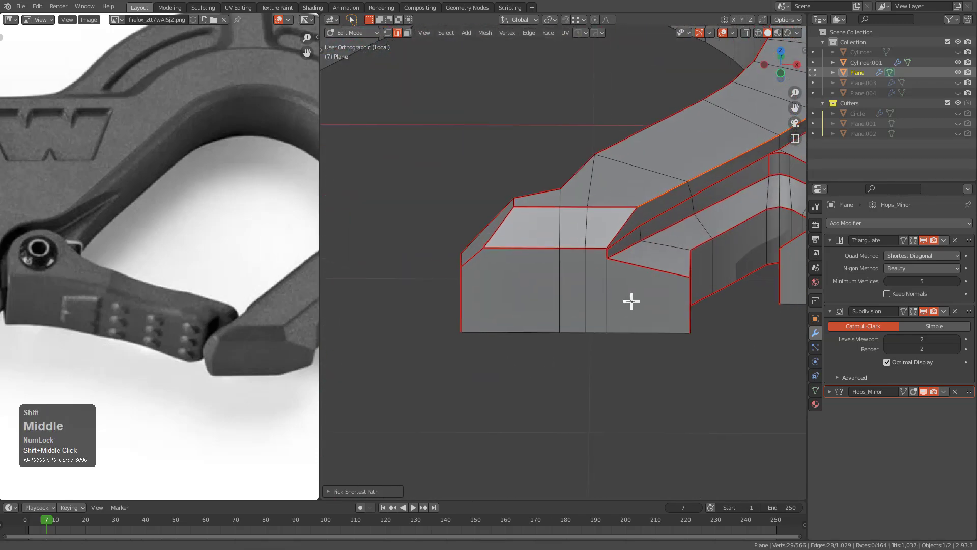
pyautogui.scroll(3, 689, 295)
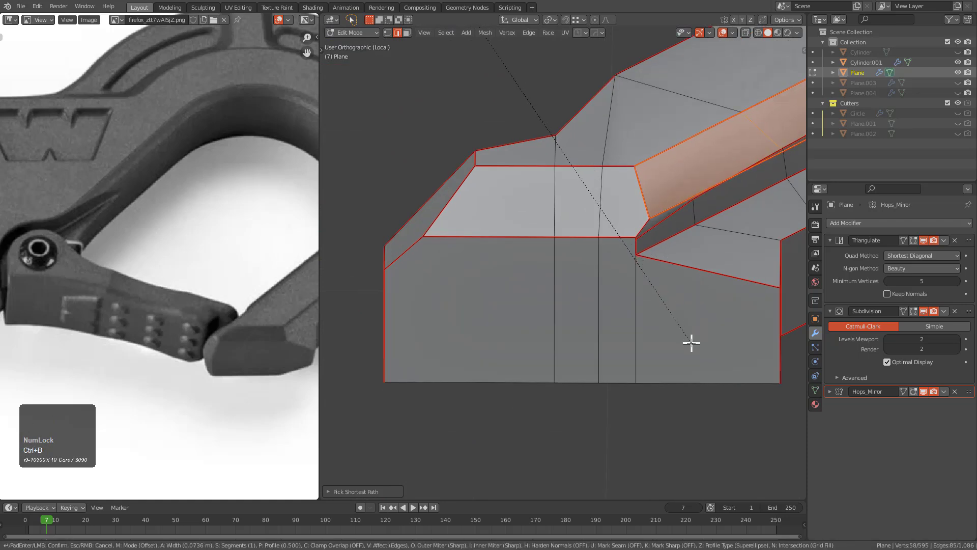
pyautogui.click(692, 343)
pyautogui.scroll(-4, 698, 236)
pyautogui.scroll(2, 530, 301)
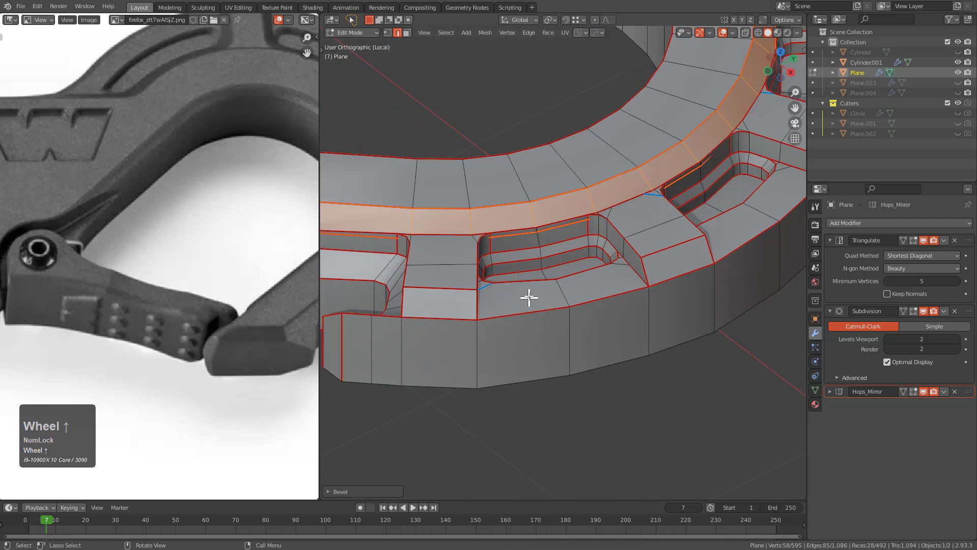
# Bevel the outer upper edge run about 0.046 m wide with one segment
pyautogui.scroll(4, 529, 301)
pyautogui.hotkey('ctrl', 'b')
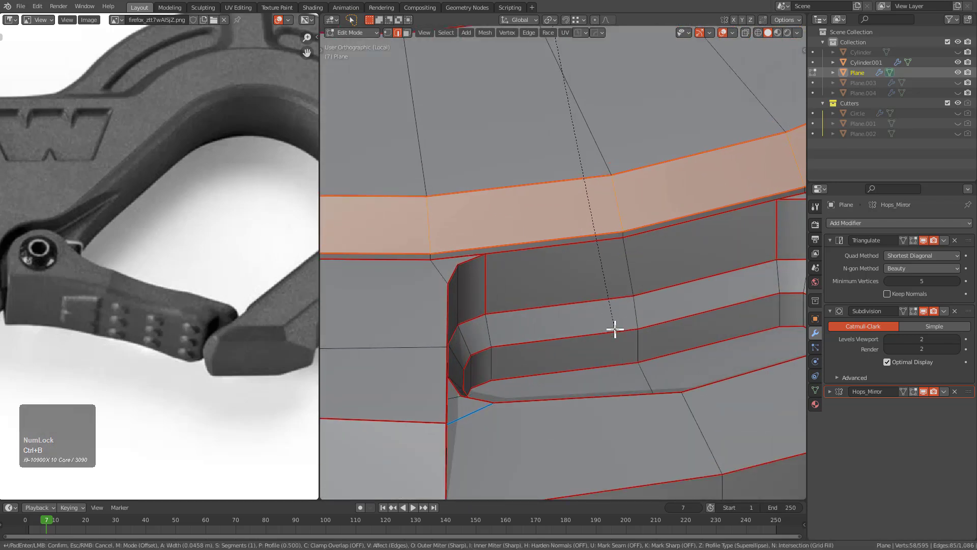
pyautogui.click(619, 334)
pyautogui.scroll(-4, 618, 331)
pyautogui.moveTo(585, 285); pyautogui.dragTo(606, 255, button='middle')
pyautogui.scroll(-3, 613, 286)
pyautogui.scroll(6, 606, 255)
pyautogui.scroll(-2, 672, 346)
pyautogui.scroll(5, 636, 315)
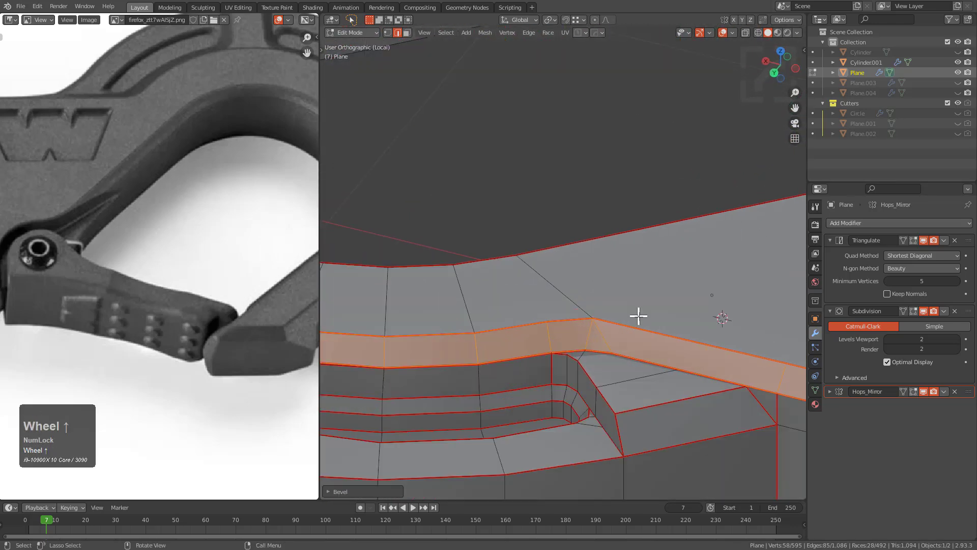
pyautogui.scroll(-2, 642, 349)
pyautogui.scroll(-3, 642, 352)
pyautogui.scroll(-3, 607, 301)
pyautogui.moveTo(626, 321); pyautogui.dragTo(571, 280, button='middle')
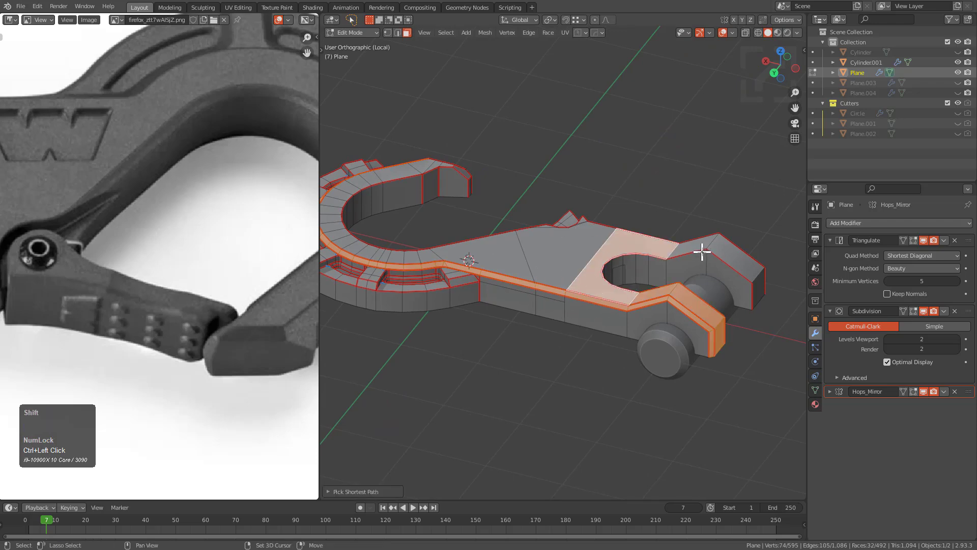
# Raise the top faces of the arm and hook, together with the bevel strip, about 0.016 m along Z
pyautogui.keyDown('shift'); pyautogui.click(549, 256); pyautogui.keyUp('shift')
pyautogui.moveTo(549, 255); pyautogui.dragTo(681, 272, button='middle')
pyautogui.scroll(3, 674, 259)
pyautogui.keyDown('ctrl'); pyautogui.click(668, 251); pyautogui.keyUp('ctrl')
pyautogui.keyDown('shift'); pyautogui.moveTo(683, 334); pyautogui.dragTo(617, 239, button='middle'); pyautogui.keyUp('shift')
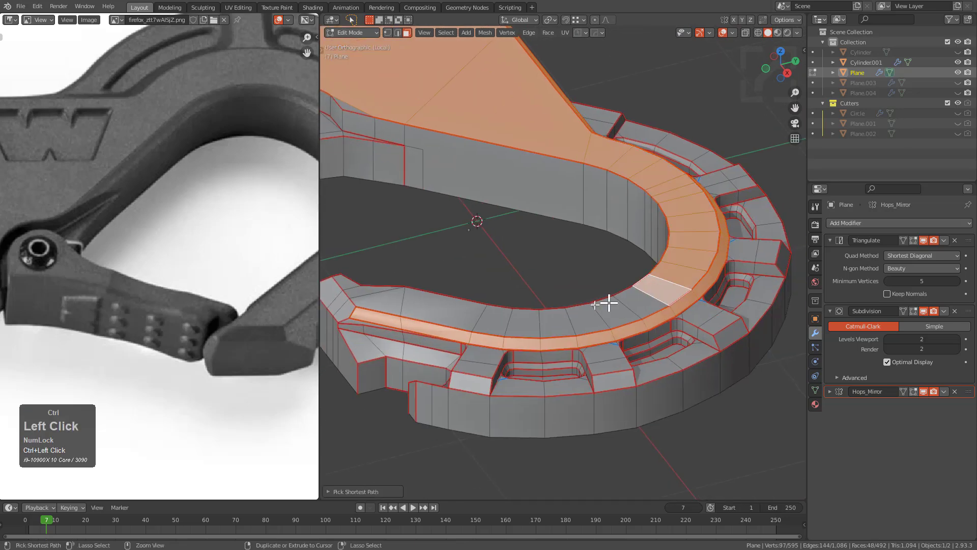
pyautogui.keyDown('ctrl'); pyautogui.click(386, 302); pyautogui.keyUp('ctrl')
pyautogui.keyDown('shift'); pyautogui.moveTo(385, 302); pyautogui.dragTo(648, 284, button='middle'); pyautogui.keyUp('shift')
pyautogui.scroll(1, 661, 319)
pyautogui.scroll(1, 585, 296)
pyautogui.scroll(3, 648, 284)
pyautogui.keyDown('shift'); pyautogui.click(670, 242); pyautogui.keyUp('shift')
pyautogui.moveTo(704, 261); pyautogui.dragTo(655, 286, button='middle')
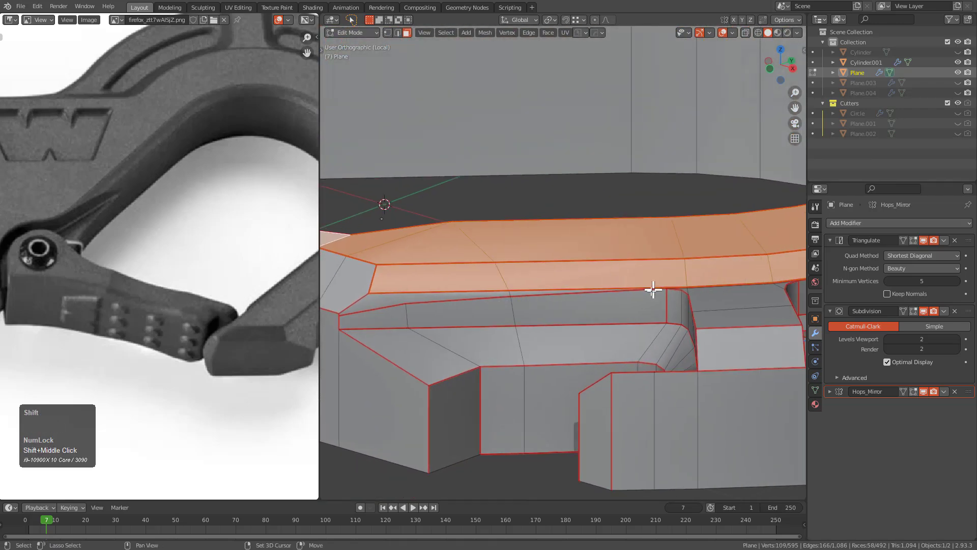
pyautogui.scroll(2, 654, 286)
pyautogui.press('g')
pyautogui.press('z')
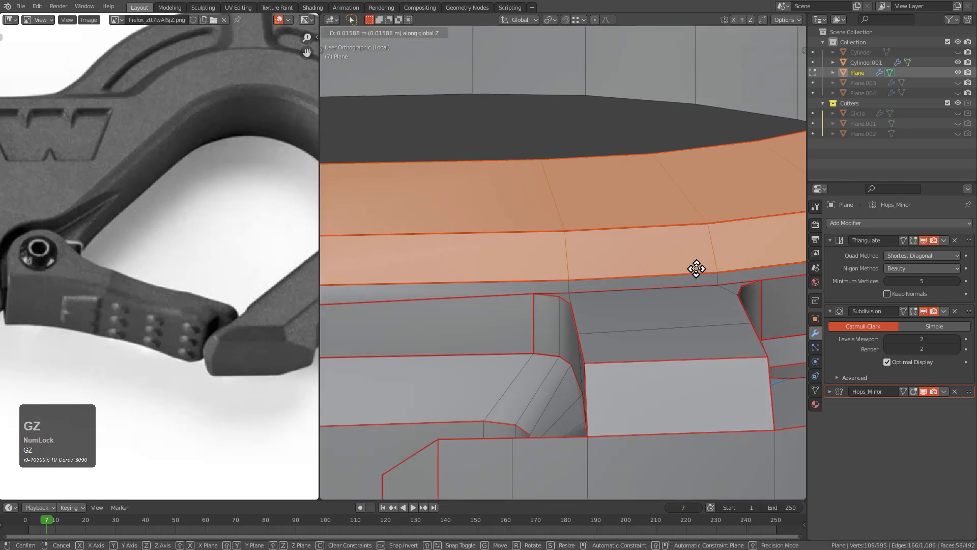
pyautogui.click(697, 268)
pyautogui.scroll(-4, 578, 288)
pyautogui.moveTo(579, 289); pyautogui.dragTo(543, 290, button='middle')
pyautogui.scroll(1, 589, 278)
pyautogui.press('Tab')
pyautogui.scroll(-1, 553, 279)
# Mark the upper and lower edges of the bevel strip as sharp, starting from the hook tip
pyautogui.press('Tab')
pyautogui.scroll(3, 563, 280)
pyautogui.press('2')
pyautogui.click(529, 255)
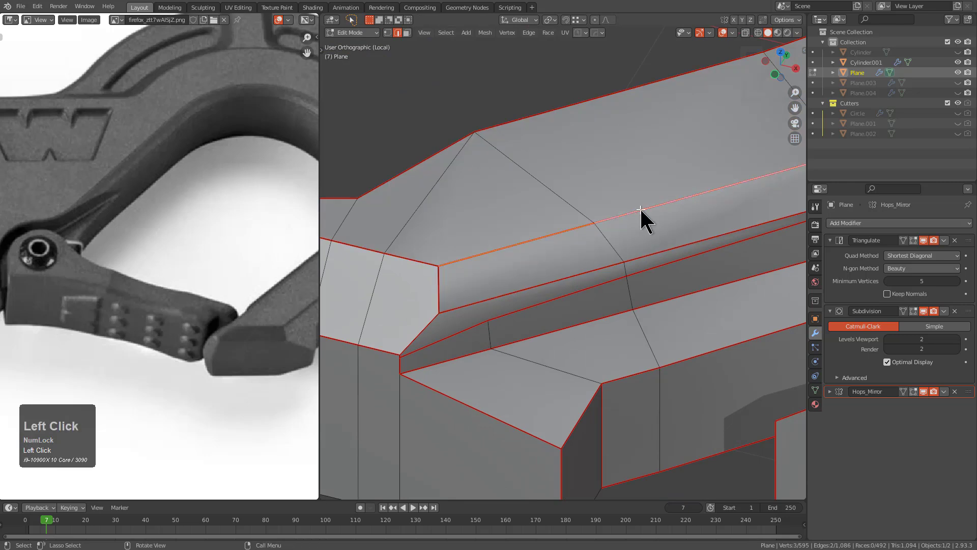
pyautogui.press('q')
pyautogui.click(641, 210)
pyautogui.press('q')
pyautogui.click(641, 210)
pyautogui.press('q')
pyautogui.click(645, 253)
pyautogui.press('1')
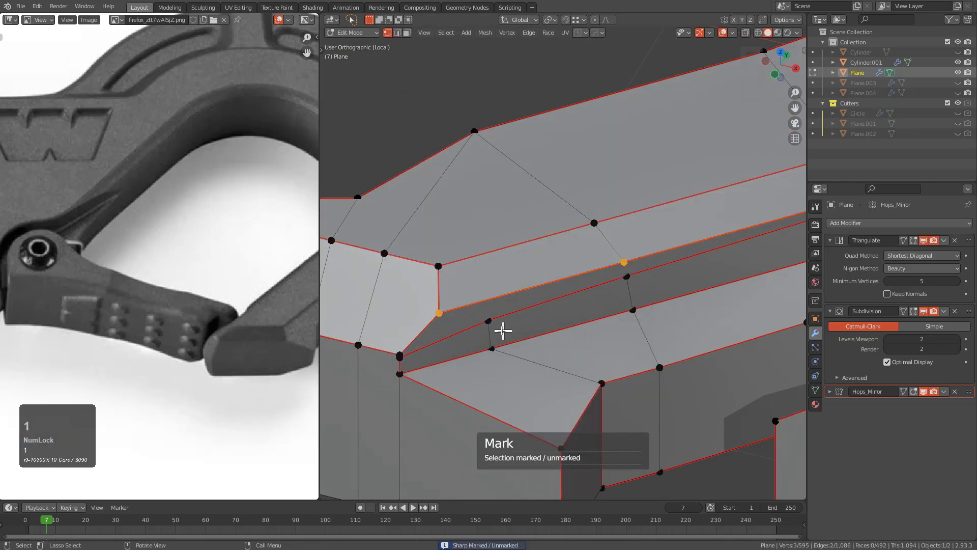
pyautogui.press('Tab')
# Duplicate the pin cylinder in place and scale the copy up to nearly fill the lug's rounded end
pyautogui.scroll(-4, 611, 301)
pyautogui.moveTo(611, 300); pyautogui.dragTo(601, 277, button='middle')
pyautogui.scroll(-3, 683, 281)
pyautogui.moveTo(601, 278)
pyautogui.keyDown('shift'); pyautogui.mouseDown(button='middle')
pyautogui.moveTo(666, 291)
pyautogui.moveTo(609, 275)
pyautogui.mouseUp(button='middle'); pyautogui.keyUp('shift')
pyautogui.keyDown('shift'); pyautogui.moveTo(702, 285); pyautogui.dragTo(609, 295, button='middle'); pyautogui.keyUp('shift')
pyautogui.press('Tab')
pyautogui.scroll(2, 627, 296)
pyautogui.press('Tab')
pyautogui.click(653, 321)
pyautogui.hotkey('shift', 'd')
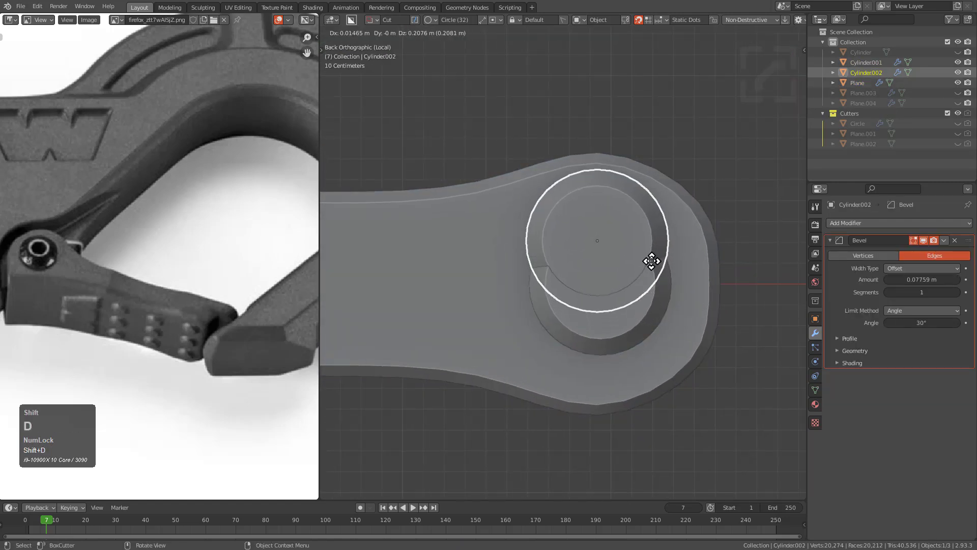
pyautogui.press('s')
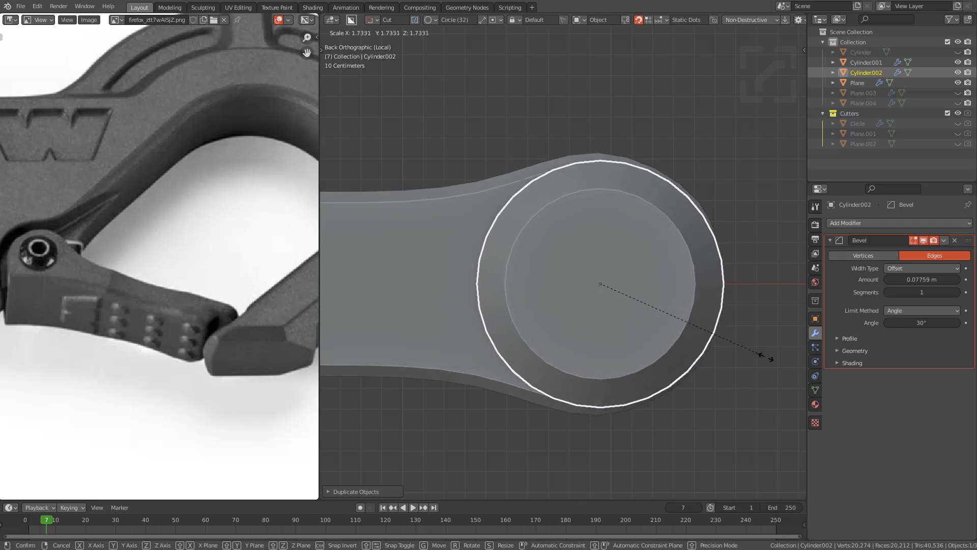
pyautogui.click(769, 361)
# Show the model see-through and shift the enlarged cylinder along X to fit the lug's outline
pyautogui.hotkey('alt', 'z')
pyautogui.press('g')
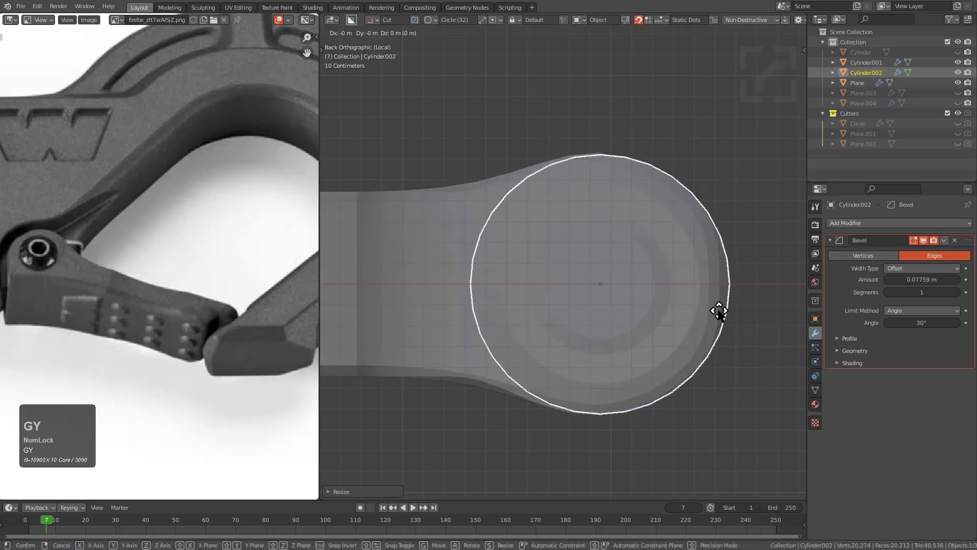
pyautogui.press('x')
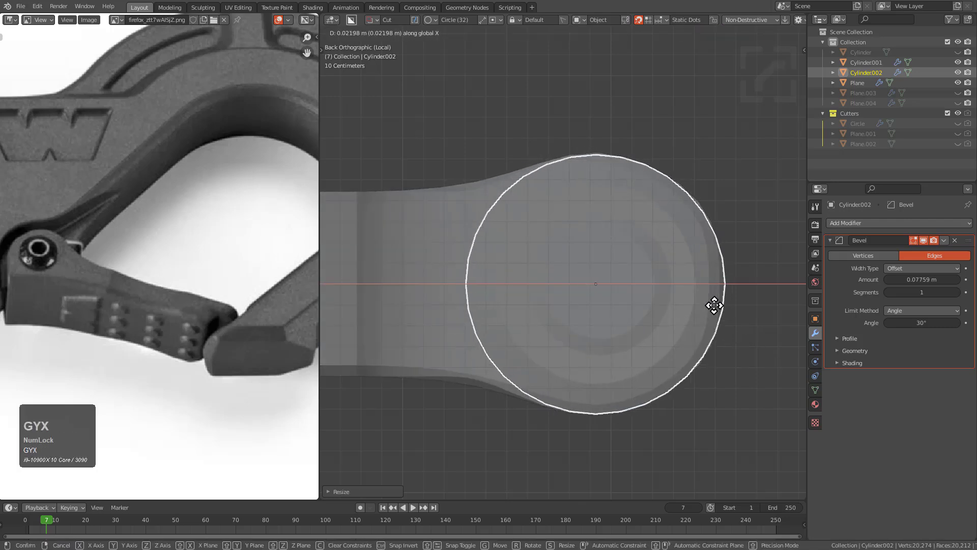
pyautogui.click(710, 306)
# Move the Plane mesh's end vertices on the lug's centreline outward along X to round the lug beyond the guide cylinder
pyautogui.click(444, 210)
pyautogui.press('Tab')
pyautogui.keyDown('shift'); pyautogui.moveTo(642, 249); pyautogui.dragTo(563, 249, button='middle'); pyautogui.keyUp('shift')
pyautogui.scroll(1, 649, 272)
pyautogui.hotkey('alt', 'a')
pyautogui.moveTo(670, 337); pyautogui.dragTo(671, 335)
pyautogui.press('g')
pyautogui.press('y')
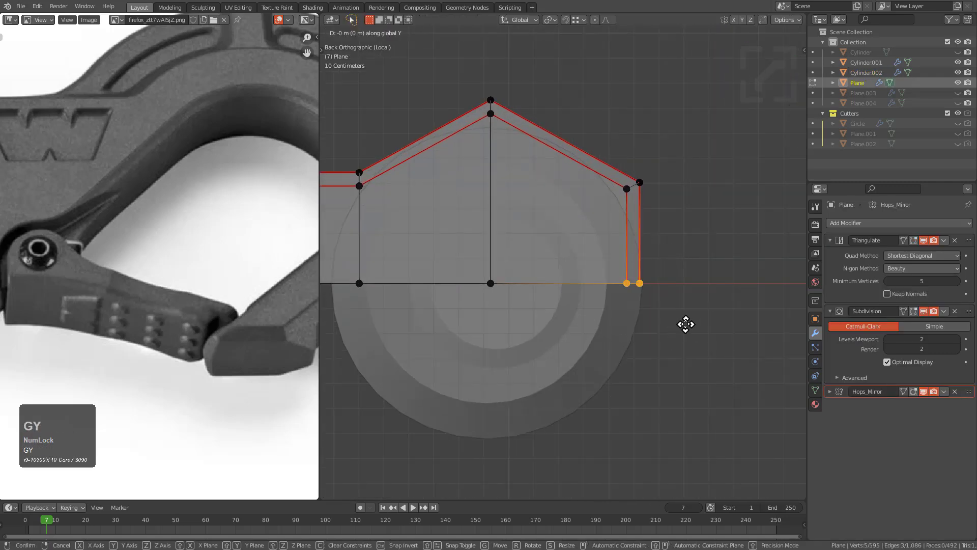
pyautogui.click(698, 325)
pyautogui.press('Tab')
pyautogui.press('Tab')
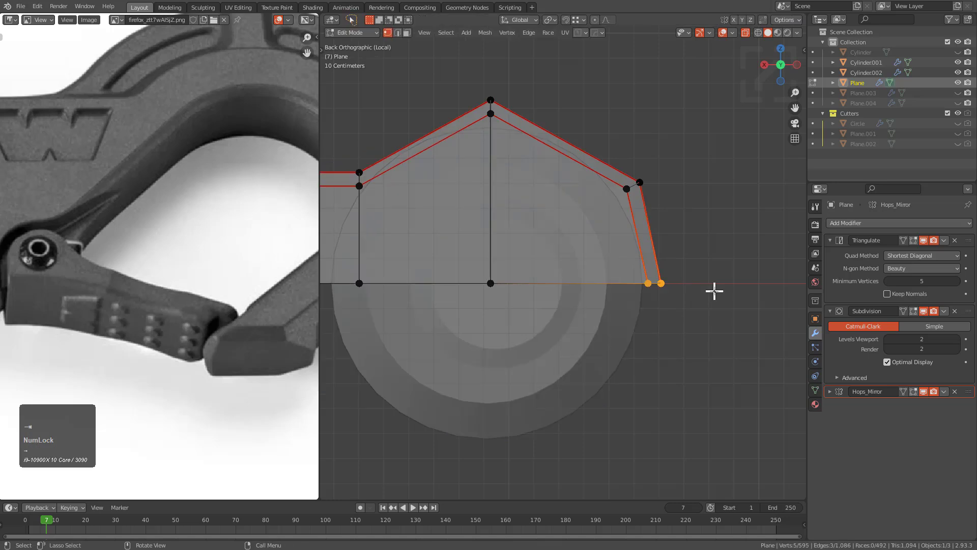
pyautogui.click(707, 290)
pyautogui.press('Tab')
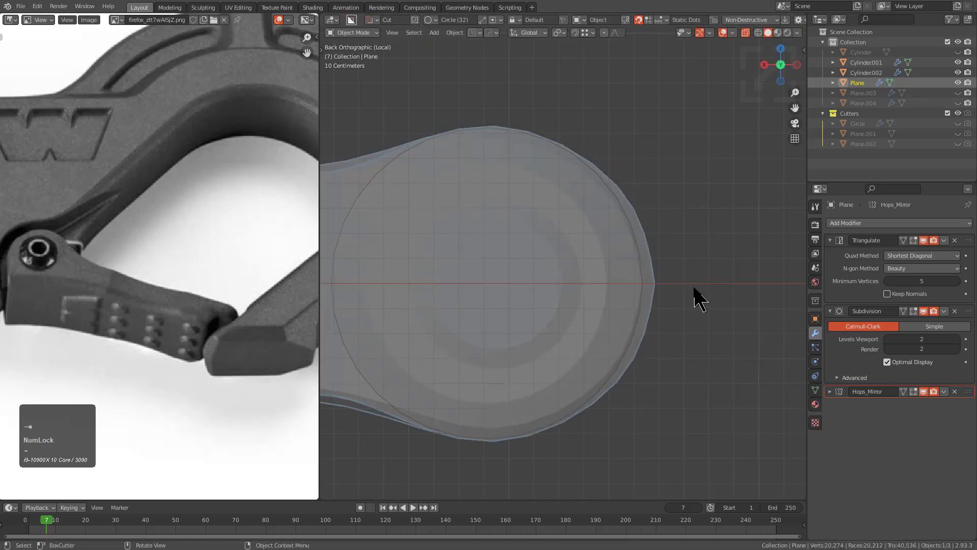
# Nudge the lug's end vertices back inward along X by about 0.024 m and a further 0.011 m
pyautogui.press('Tab')
pyautogui.scroll(2, 715, 295)
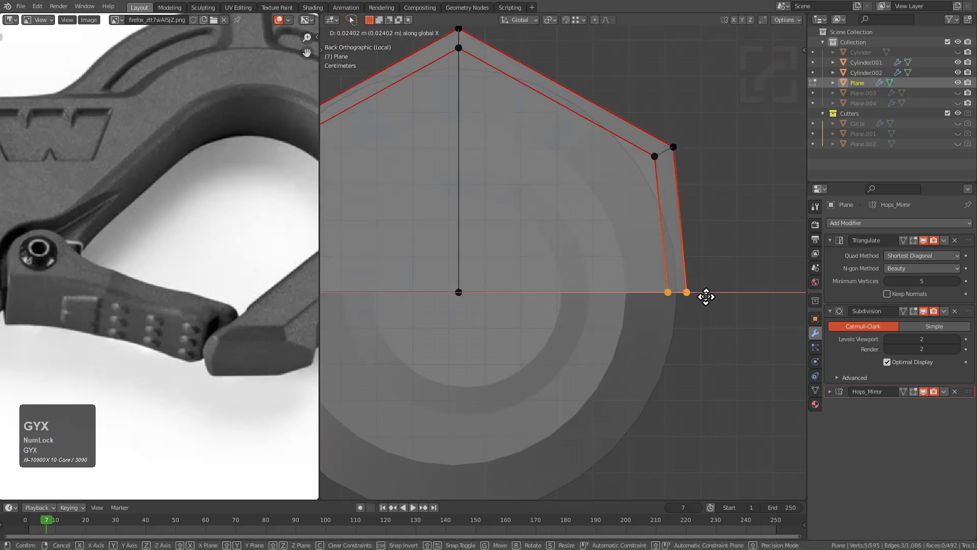
pyautogui.click(706, 297)
pyautogui.press('Tab')
pyautogui.press('Tab')
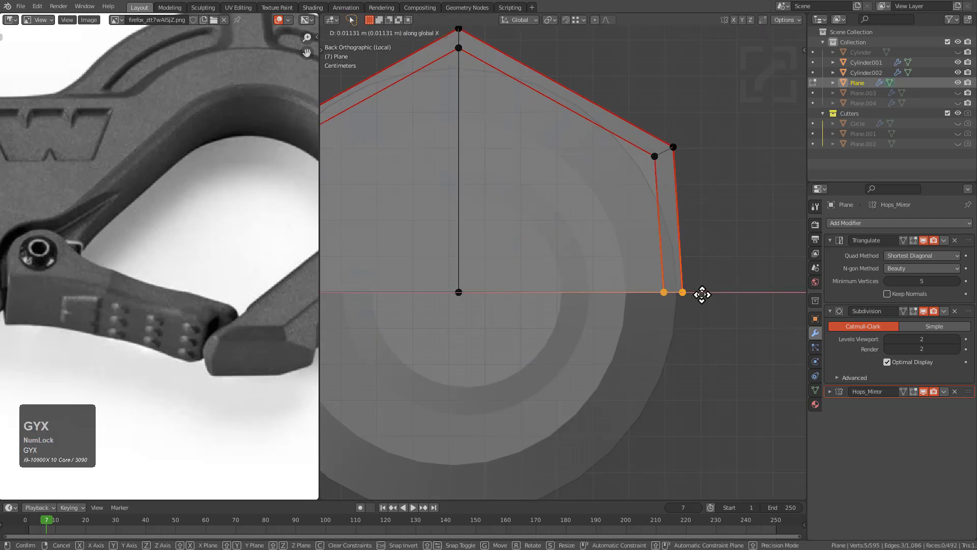
pyautogui.click(702, 295)
pyautogui.press('Tab')
# Hide the enlarged guide cylinder
pyautogui.scroll(-3, 703, 299)
pyautogui.keyDown('shift'); pyautogui.moveTo(620, 266); pyautogui.dragTo(574, 279, button='middle'); pyautogui.keyUp('shift')
pyautogui.scroll(-2, 573, 280)
pyautogui.click(538, 351)
pyautogui.press('h')
pyautogui.moveTo(537, 351); pyautogui.dragTo(591, 374, button='middle')
pyautogui.scroll(-2, 601, 301)
# Select the two upper corner vertices of the arm's side notch and flatten them to one height by scaling Z to 0
pyautogui.moveTo(600, 301); pyautogui.dragTo(497, 278, button='middle')
pyautogui.click(523, 283)
pyautogui.scroll(3, 520, 273)
pyautogui.press('Tab')
pyautogui.scroll(1, 524, 271)
pyautogui.press('2')
pyautogui.moveTo(603, 288); pyautogui.dragTo(583, 261, button='middle')
pyautogui.scroll(3, 583, 260)
pyautogui.keyDown('shift'); pyautogui.click(608, 191); pyautogui.keyUp('shift')
pyautogui.keyDown('shift'); pyautogui.moveTo(603, 198); pyautogui.dragTo(589, 244, button='middle'); pyautogui.keyUp('shift')
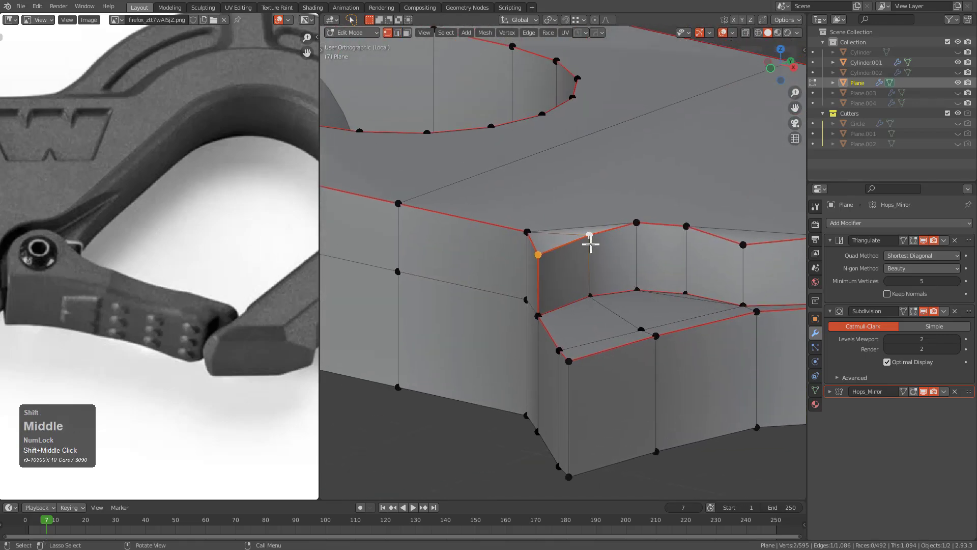
pyautogui.scroll(1, 590, 243)
pyautogui.press('s')
pyautogui.press('z')
pyautogui.press('KP_0')
pyautogui.press('KP_Enter')
# Raise the two notch corner vertices along Z, snapping them to the adjacent top corner vertex of the arm
pyautogui.press('g')
pyautogui.press('z')
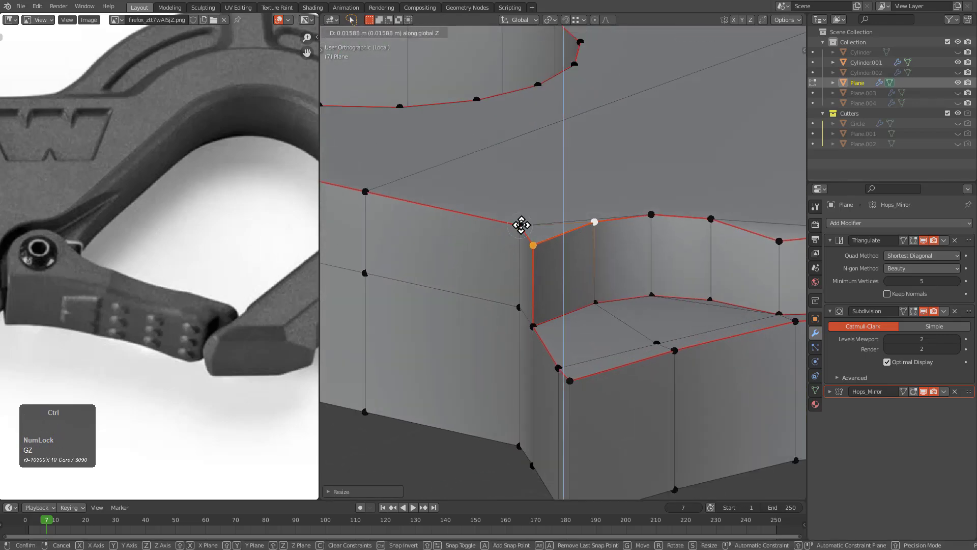
pyautogui.click(521, 224)
# Dissolve the leftover edges on the arm's top surface around the side notch
pyautogui.scroll(-3, 578, 247)
pyautogui.moveTo(689, 299); pyautogui.dragTo(630, 283, button='middle')
pyautogui.press('2')
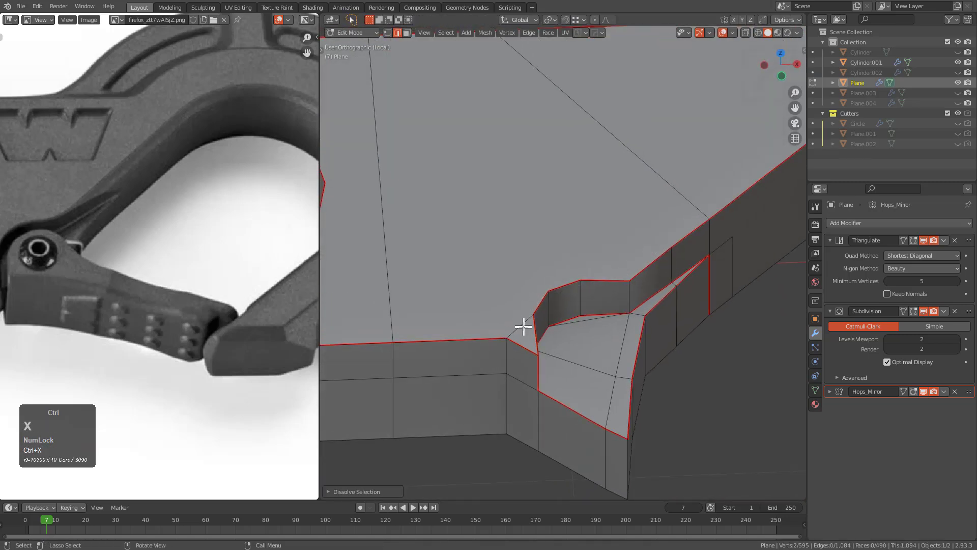
pyautogui.moveTo(523, 326); pyautogui.dragTo(533, 317, button='middle')
pyautogui.scroll(3, 533, 280)
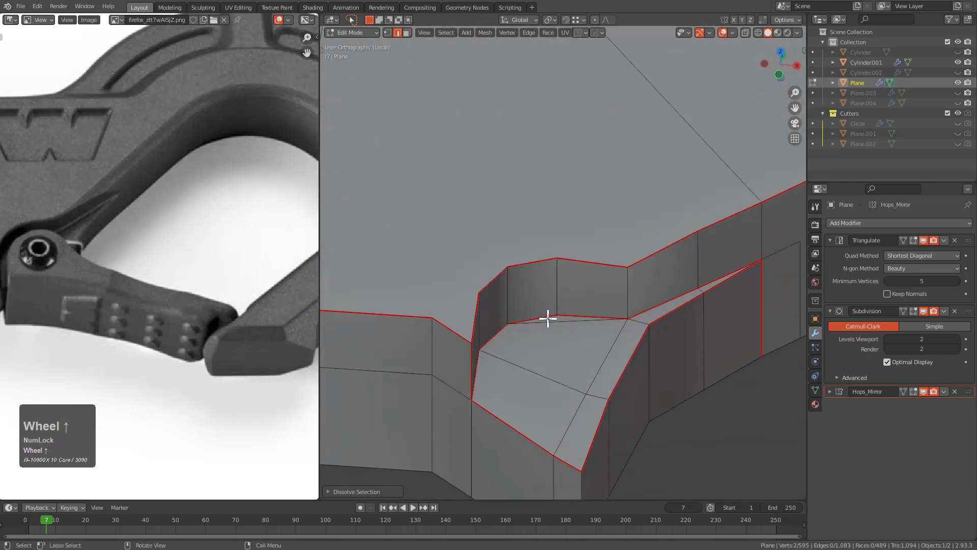
pyautogui.scroll(-3, 635, 320)
pyautogui.press('2')
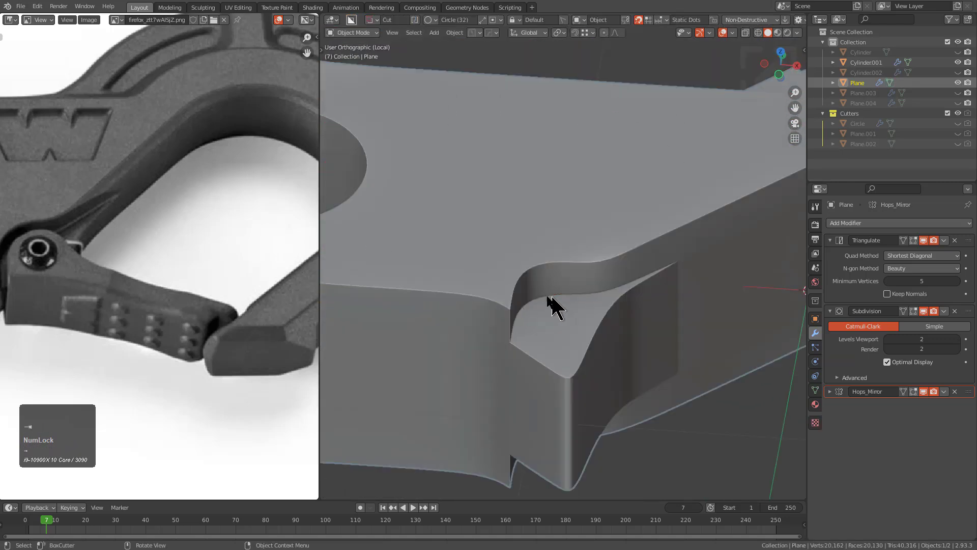
pyautogui.scroll(-3, 554, 299)
pyautogui.keyDown('shift'); pyautogui.moveTo(536, 295); pyautogui.dragTo(627, 299, button='middle'); pyautogui.keyUp('shift')
# Bevel the outer top edge of the arm on the notch side, from the notch around the lug end, with one segment
pyautogui.press('2')
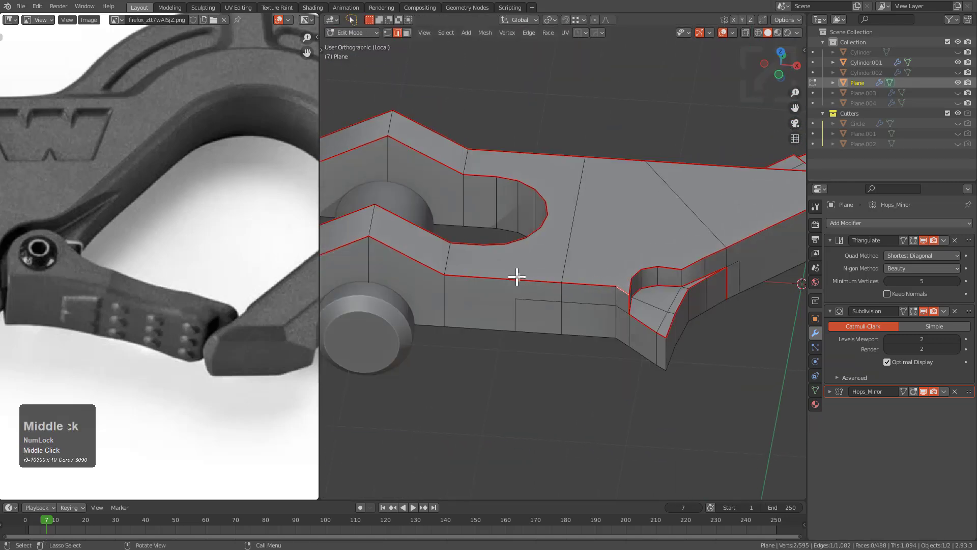
pyautogui.moveTo(516, 277); pyautogui.dragTo(533, 307, button='middle')
pyautogui.keyDown('ctrl'); pyautogui.click(472, 387); pyautogui.keyUp('ctrl')
pyautogui.scroll(1, 472, 386)
pyautogui.moveTo(474, 377); pyautogui.dragTo(574, 350, button='middle')
pyautogui.moveTo(637, 317); pyautogui.dragTo(506, 299, button='middle')
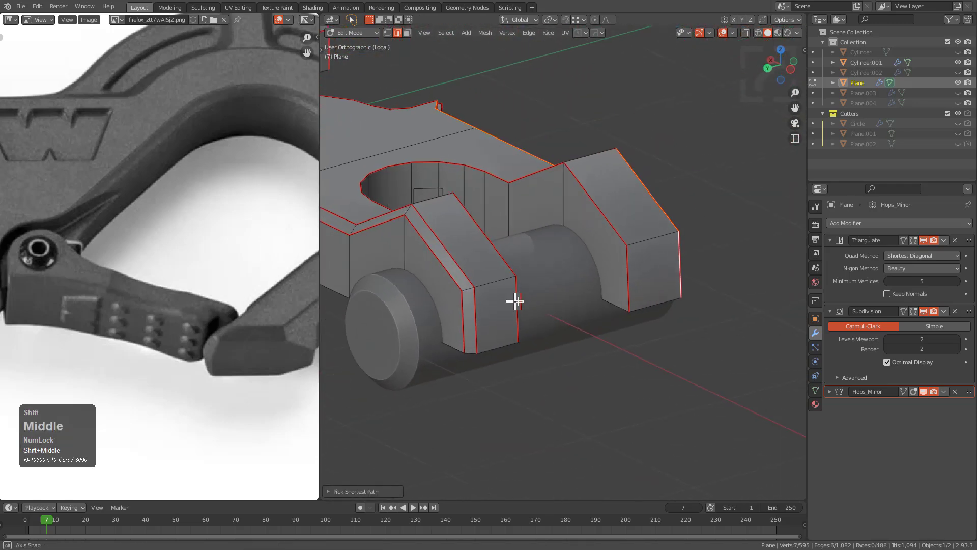
pyautogui.scroll(3, 658, 283)
pyautogui.moveTo(659, 283); pyautogui.dragTo(577, 326, button='middle')
pyautogui.scroll(5, 578, 326)
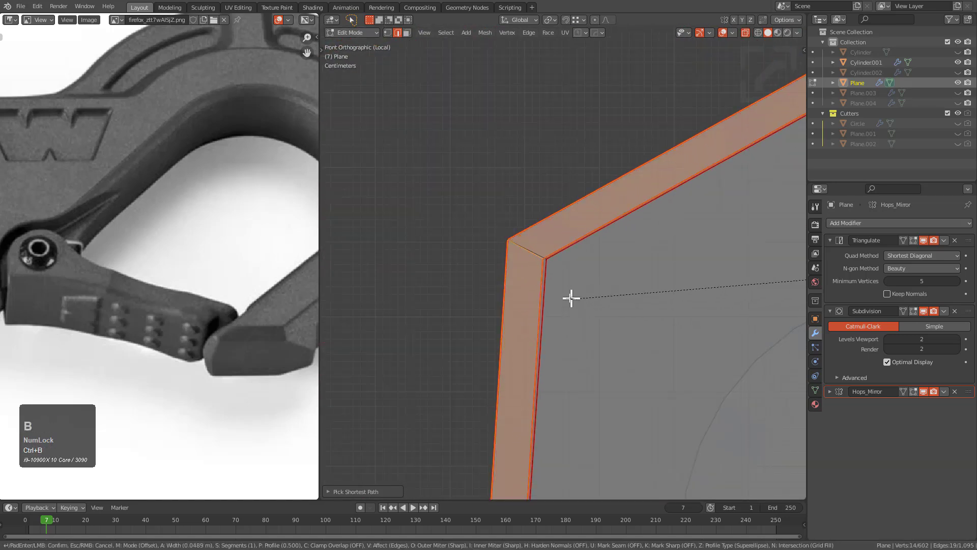
pyautogui.scroll(-4, 559, 289)
pyautogui.hotkey('alt', 'z')
pyautogui.moveTo(591, 294)
pyautogui.mouseDown(button='middle')
pyautogui.moveTo(674, 314)
pyautogui.moveTo(580, 307)
pyautogui.moveTo(489, 277)
pyautogui.moveTo(576, 304)
pyautogui.moveTo(596, 324)
pyautogui.moveTo(593, 296)
pyautogui.mouseUp(button='middle')
pyautogui.scroll(-2, 674, 314)
pyautogui.scroll(-2, 580, 308)
# Examine the new bevel around the side notch corner on the smoothed arm
pyautogui.press('Tab')
pyautogui.scroll(-2, 489, 277)
pyautogui.scroll(4, 576, 304)
pyautogui.press('Tab')
pyautogui.scroll(2, 596, 322)
pyautogui.press('Tab')
pyautogui.scroll(-5, 567, 339)
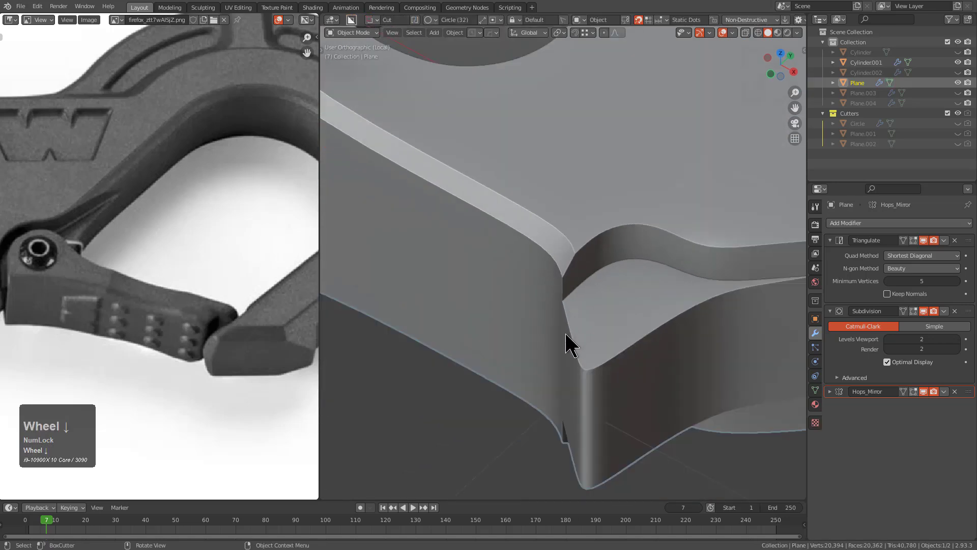
pyautogui.moveTo(499, 334); pyautogui.dragTo(559, 301, button='middle')
pyautogui.scroll(4, 552, 299)
# Check the lug's rounded outline and its peak edges against the pin from the front, and compare the fork with the reference
pyautogui.press('Tab')
pyautogui.keyDown('alt'); pyautogui.click(543, 301); pyautogui.keyUp('alt')
pyautogui.keyDown('alt'); pyautogui.keyDown('shift'); pyautogui.click(541, 161); pyautogui.keyUp('shift'); pyautogui.keyUp('alt')
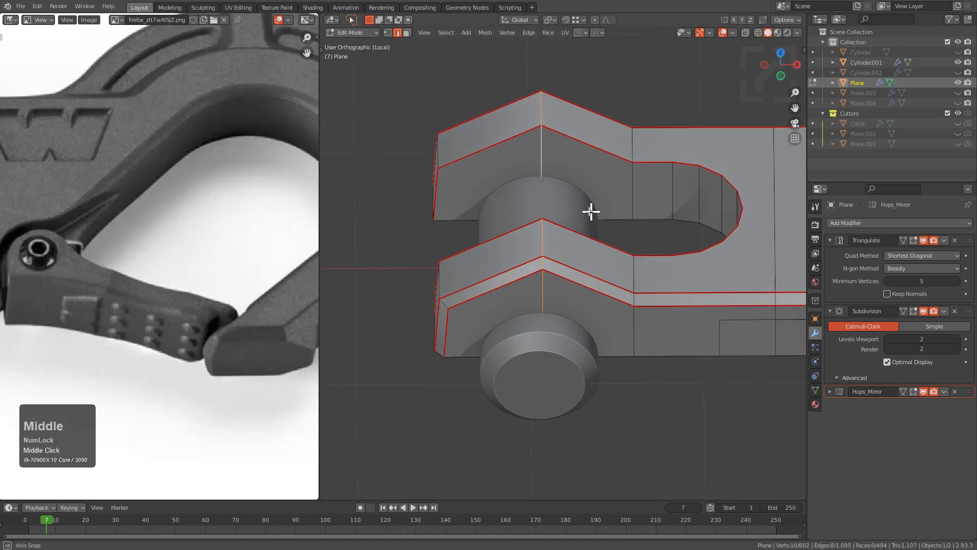
pyautogui.keyDown('alt'); pyautogui.moveTo(591, 211); pyautogui.dragTo(582, 175, button='middle'); pyautogui.keyUp('alt')
pyautogui.scroll(2, 589, 181)
pyautogui.press('Tab')
pyautogui.hotkey('alt', 'z')
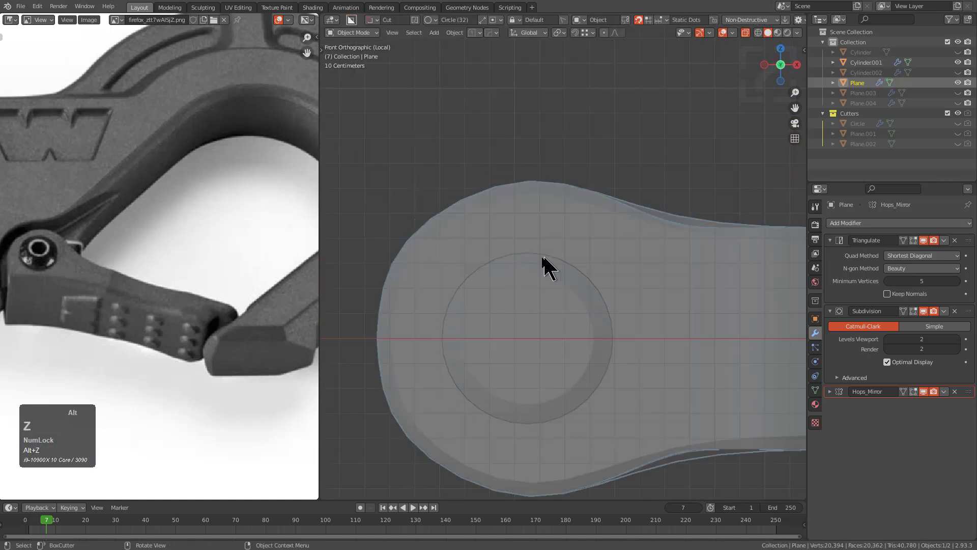
pyautogui.keyDown('alt'); pyautogui.middleClick(534, 305); pyautogui.keyUp('alt')
pyautogui.press('Tab')
pyautogui.hotkey('alt', 'z')
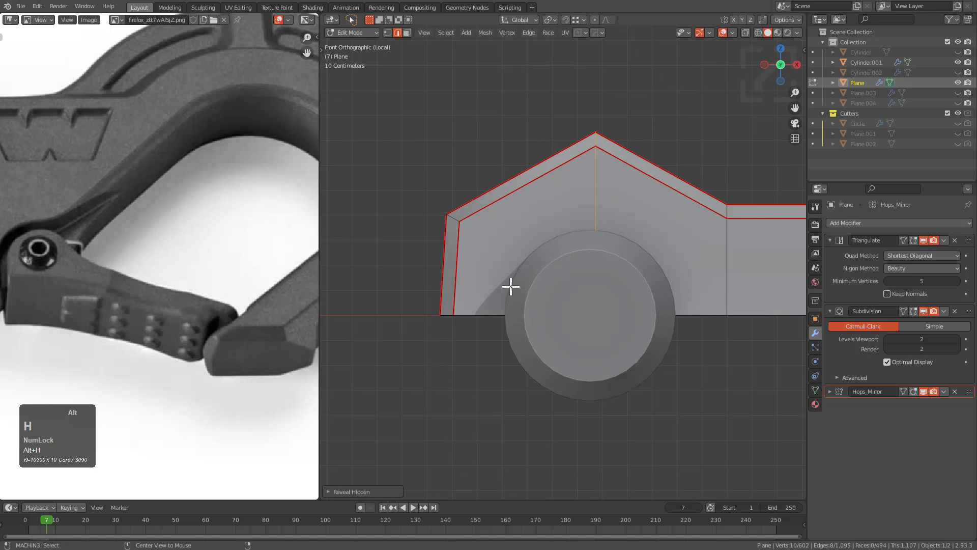
pyautogui.scroll(7, 534, 300)
pyautogui.press('Tab')
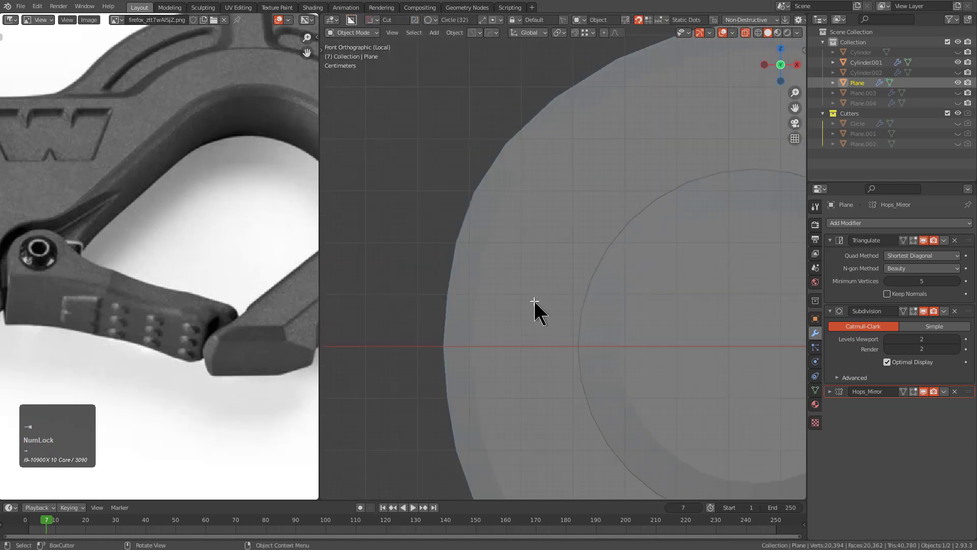
pyautogui.scroll(-6, 534, 303)
pyautogui.moveTo(665, 299); pyautogui.dragTo(595, 347, button='middle')
pyautogui.keyDown('shift'); pyautogui.moveTo(609, 308); pyautogui.dragTo(595, 369, button='middle'); pyautogui.keyUp('shift')
pyautogui.scroll(-3, 162, 265)
pyautogui.moveTo(103, 258); pyautogui.dragTo(228, 267, button='middle')
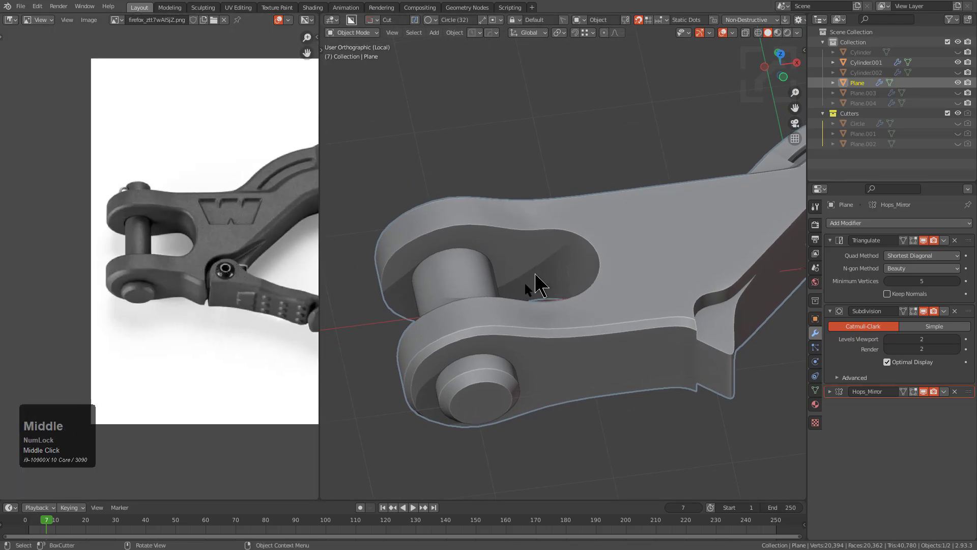
# Dissolve the leftover edges at the fork slot that interrupt the edge loop of its rim
pyautogui.moveTo(534, 269); pyautogui.dragTo(547, 289, button='middle')
pyautogui.press('Tab')
pyautogui.scroll(1, 547, 289)
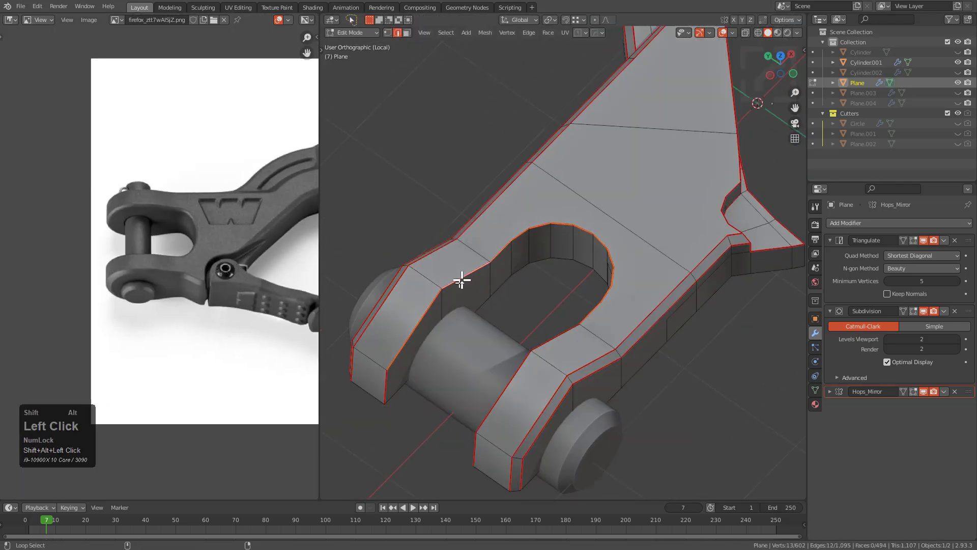
pyautogui.keyDown('alt'); pyautogui.keyDown('shift'); pyautogui.click(386, 381); pyautogui.keyUp('shift'); pyautogui.keyUp('alt')
pyautogui.moveTo(385, 380); pyautogui.dragTo(607, 237, button='middle')
pyautogui.scroll(5, 659, 307)
pyautogui.keyDown('alt'); pyautogui.click(591, 228); pyautogui.keyUp('alt')
pyautogui.hotkey('ctrl', 'x')
pyautogui.scroll(-1, 630, 277)
pyautogui.moveTo(631, 277); pyautogui.dragTo(643, 384, button='middle')
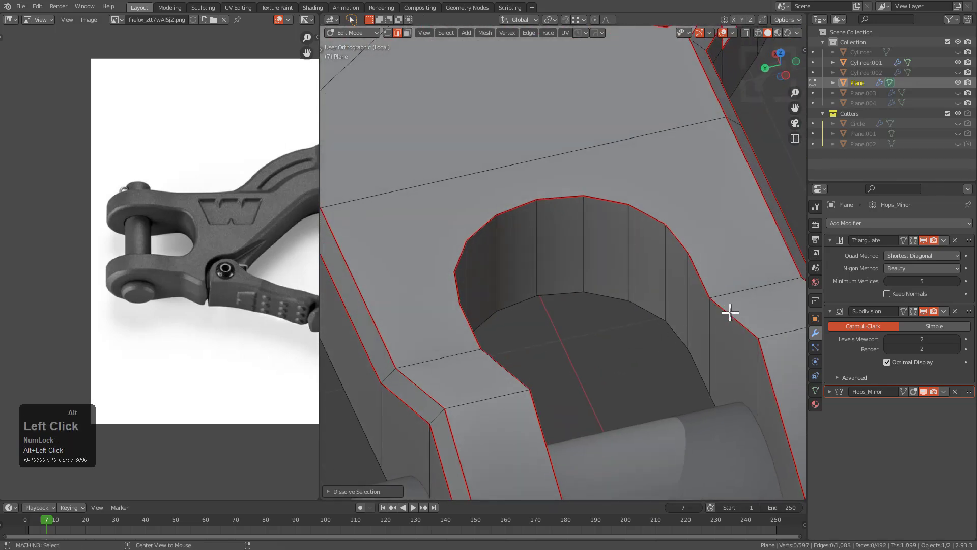
# Bevel the inner rim of the fork slot together with the inner edges of both lugs
pyautogui.keyDown('alt'); pyautogui.click(730, 312); pyautogui.keyUp('alt')
pyautogui.scroll(-2, 718, 323)
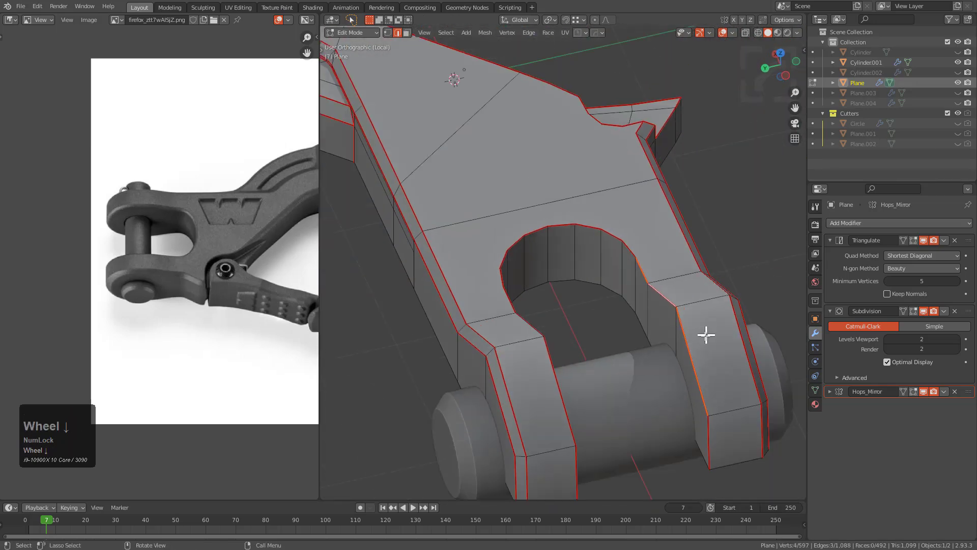
pyautogui.keyDown('alt'); pyautogui.keyDown('shift'); pyautogui.click(594, 231); pyautogui.keyUp('shift'); pyautogui.keyUp('alt')
pyautogui.moveTo(594, 231); pyautogui.dragTo(484, 255, button='middle')
pyautogui.keyDown('shift'); pyautogui.moveTo(397, 309); pyautogui.dragTo(520, 251, button='middle'); pyautogui.keyUp('shift')
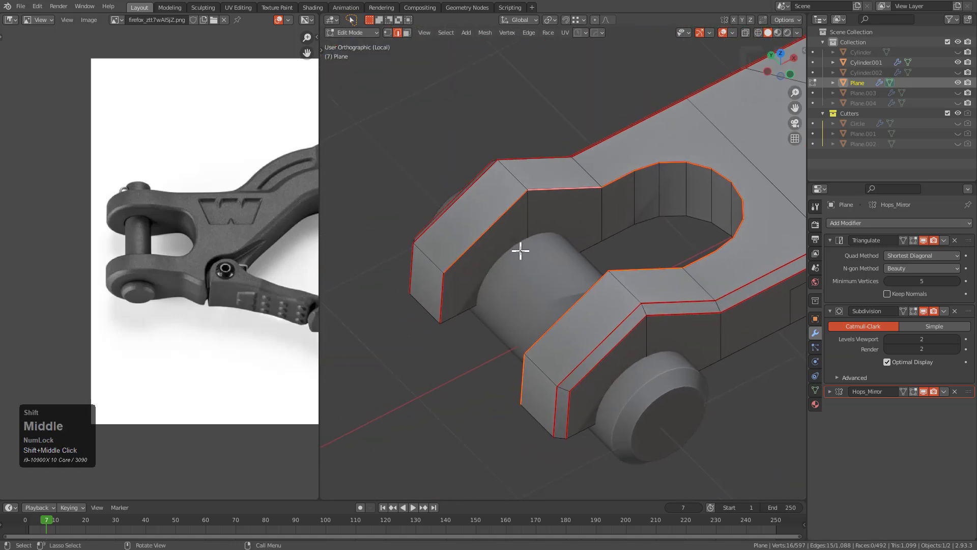
pyautogui.keyDown('alt'); pyautogui.keyDown('shift'); pyautogui.click(440, 300); pyautogui.keyUp('shift'); pyautogui.keyUp('alt')
pyautogui.moveTo(440, 300); pyautogui.dragTo(471, 299, button='middle')
pyautogui.scroll(4, 609, 293)
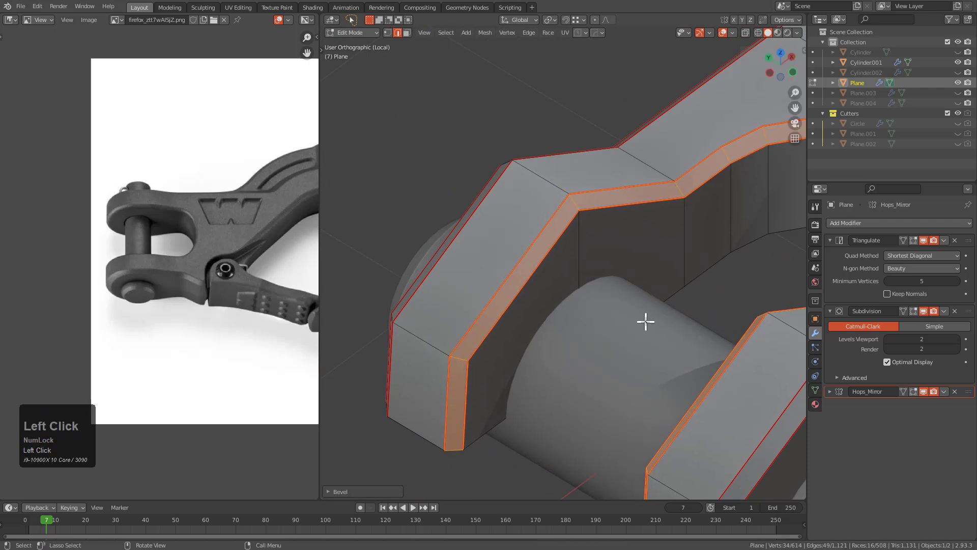
# Inspect the bevelled fork slot on the smoothed arm from several angles and from the top
pyautogui.press('Tab')
pyautogui.scroll(-2, 640, 309)
pyautogui.moveTo(641, 310); pyautogui.dragTo(502, 255, button='middle')
pyautogui.scroll(-3, 572, 262)
pyautogui.moveTo(573, 263); pyautogui.dragTo(636, 272, button='middle')
pyautogui.keyDown('shift'); pyautogui.moveTo(636, 272); pyautogui.dragTo(560, 351, button='middle'); pyautogui.keyUp('shift')
pyautogui.scroll(-2, 601, 312)
pyautogui.hotkey('alt', 'a')
pyautogui.scroll(-2, 547, 326)
# Move all vertices of the fork section, including both lugs and the slot, along X toward the hooked part of the arm
pyautogui.click(541, 318)
pyautogui.keyDown('shift'); pyautogui.moveTo(493, 302); pyautogui.dragTo(580, 297, button='middle'); pyautogui.keyUp('shift')
pyautogui.scroll(1, 543, 276)
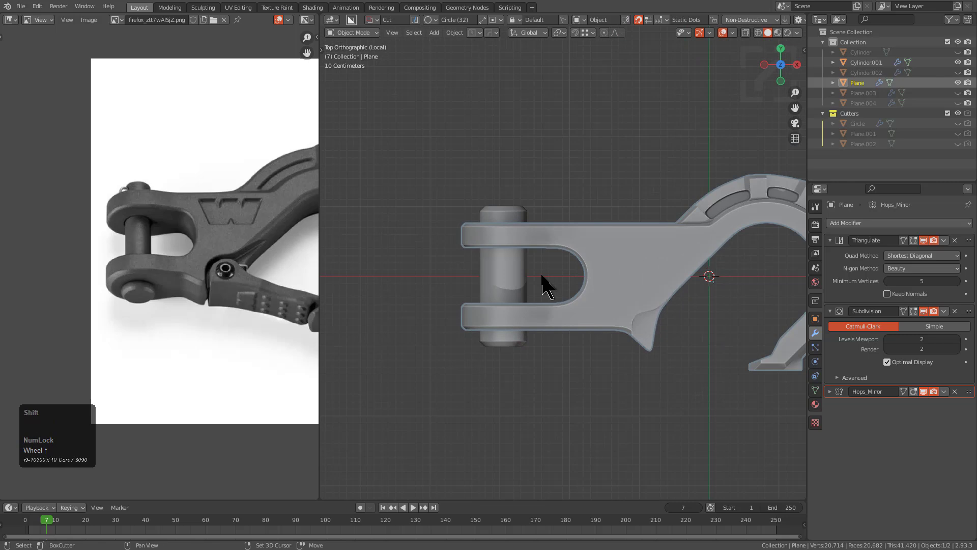
pyautogui.press('Tab')
pyautogui.scroll(3, 560, 277)
pyautogui.hotkey('alt', 'z')
pyautogui.scroll(-3, 518, 227)
pyautogui.moveTo(429, 168); pyautogui.dragTo(661, 402)
pyautogui.press('g')
pyautogui.press('x')
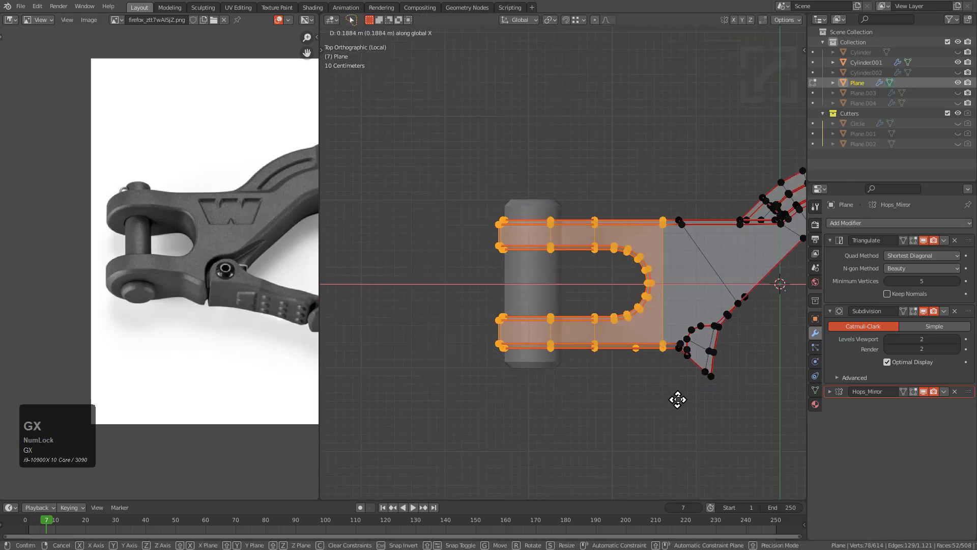
pyautogui.click(686, 398)
pyautogui.hotkey('alt', 'a')
# Move the two far-edge end vertices of the diagonal edge along X toward the hooked part and align them in X
pyautogui.scroll(3, 636, 284)
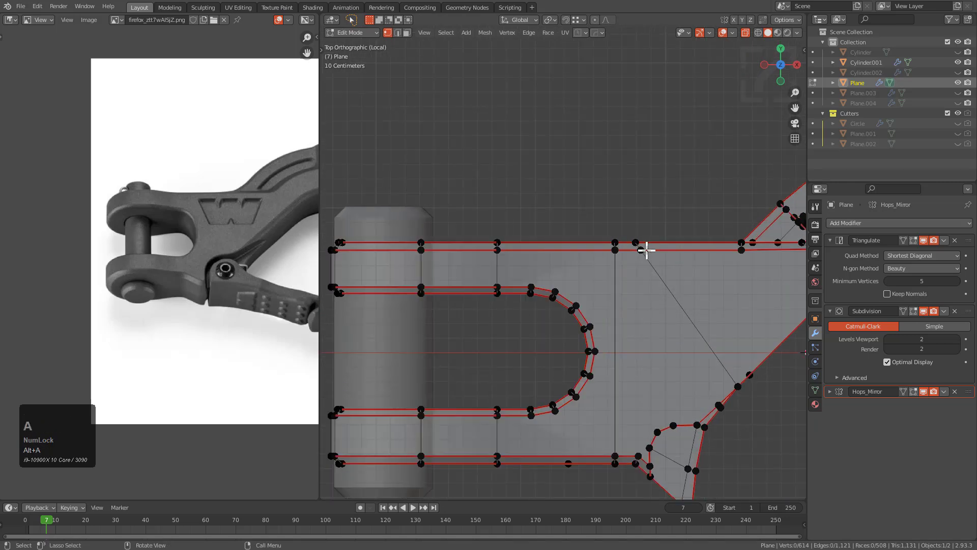
pyautogui.moveTo(639, 237); pyautogui.dragTo(644, 253)
pyautogui.press('g')
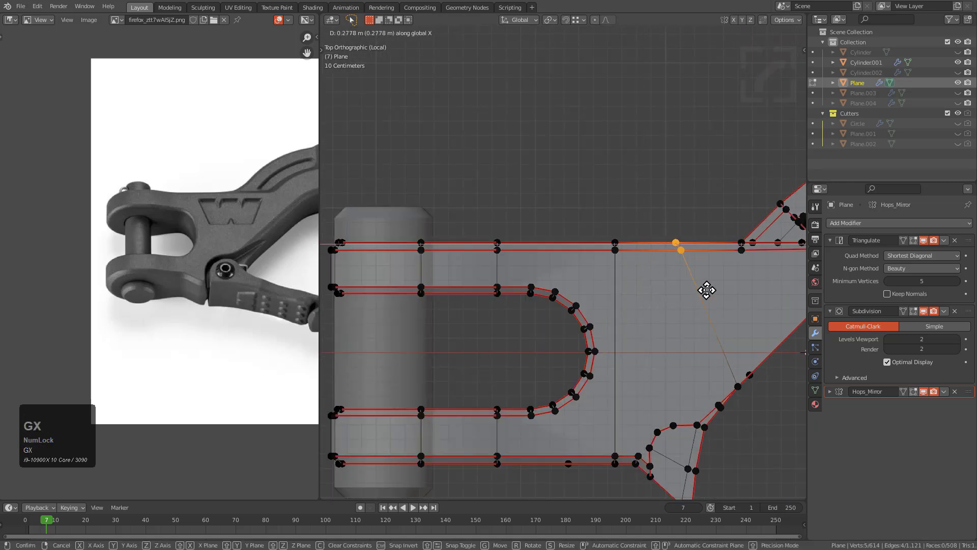
pyautogui.click(740, 287)
pyautogui.press('s')
pyautogui.press('x')
pyautogui.click(763, 285)
pyautogui.press('g')
pyautogui.click(780, 284)
pyautogui.hotkey('alt', 'a')
# Move the vertices of the crossing edge behind the slot along X toward the hooked part
pyautogui.scroll(-1, 636, 299)
pyautogui.keyDown('shift'); pyautogui.moveTo(612, 310); pyautogui.dragTo(626, 290, button='middle'); pyautogui.keyUp('shift')
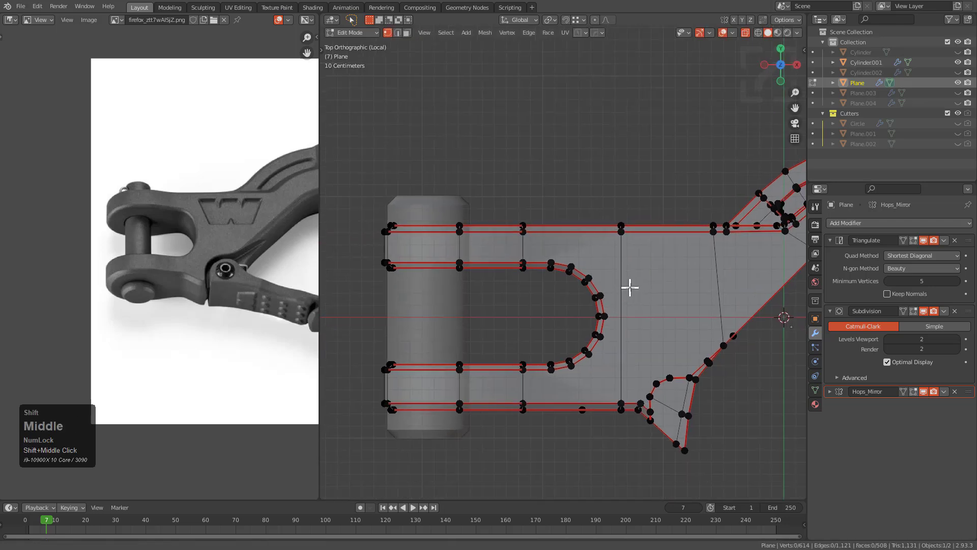
pyautogui.scroll(1, 652, 275)
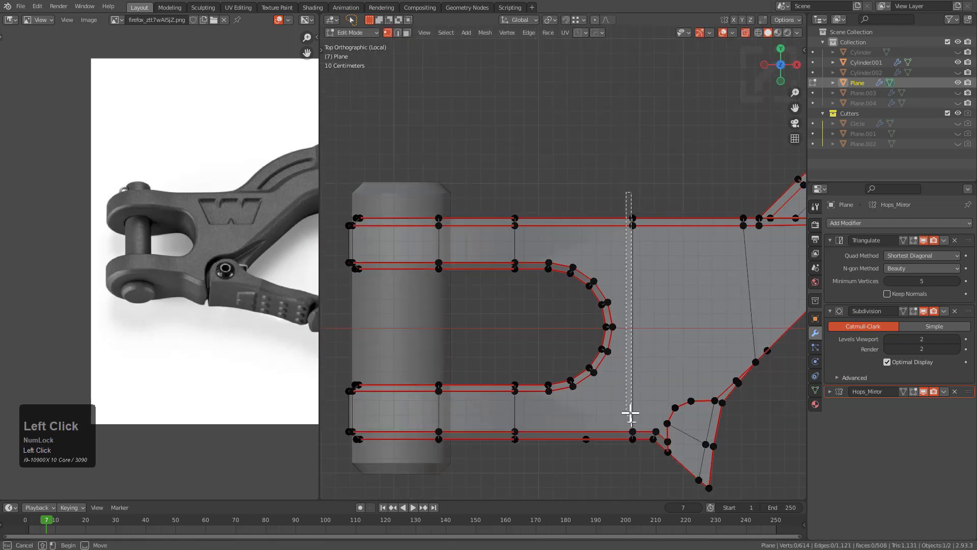
pyautogui.press('g')
pyautogui.press('x')
pyautogui.click(652, 461)
pyautogui.hotkey('alt', 'a')
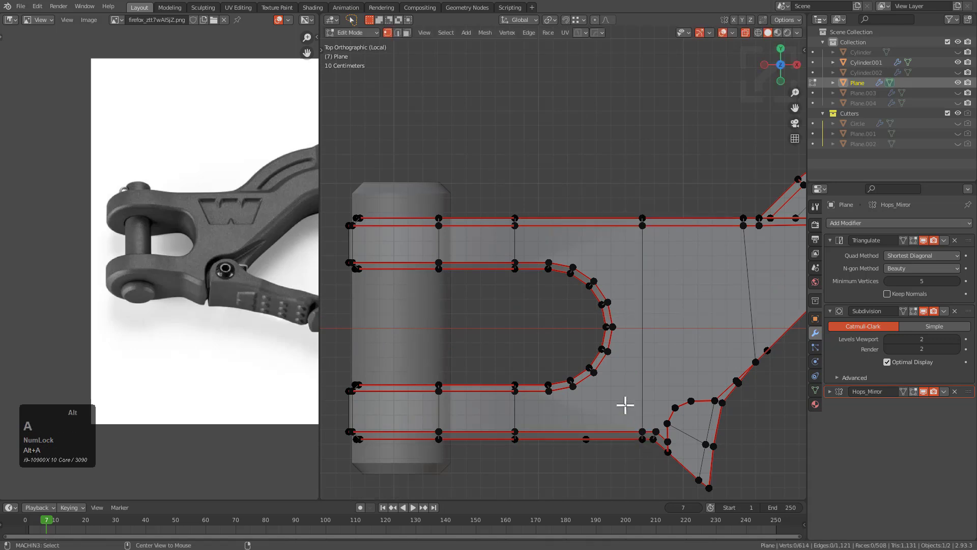
# Move the slot's rounded end vertices along X toward the pin to shorten the slot
pyautogui.keyDown('shift'); pyautogui.moveTo(629, 408); pyautogui.dragTo(676, 386, button='middle'); pyautogui.keyUp('shift')
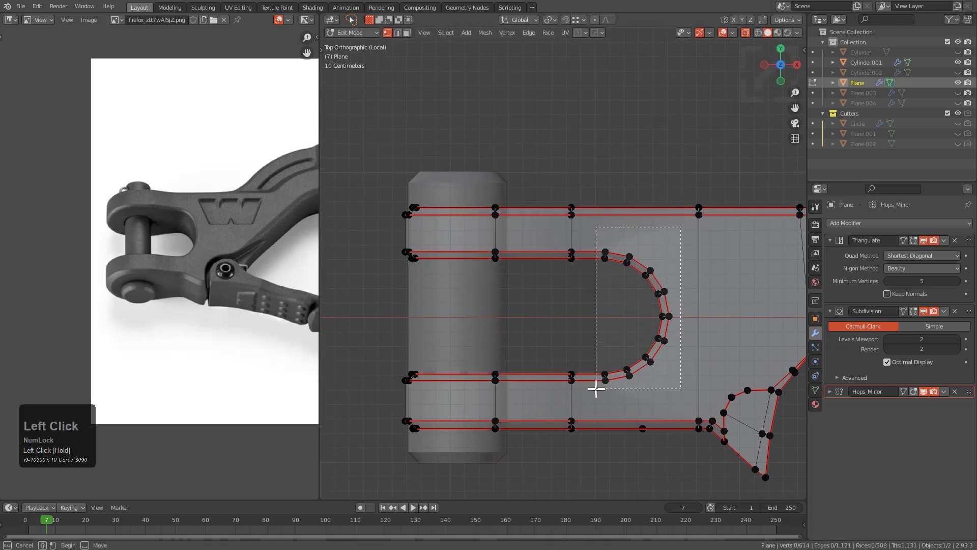
pyautogui.moveTo(600, 384); pyautogui.dragTo(600, 384)
pyautogui.press('g')
pyautogui.click(569, 397)
pyautogui.moveTo(569, 397); pyautogui.dragTo(562, 316, button='middle')
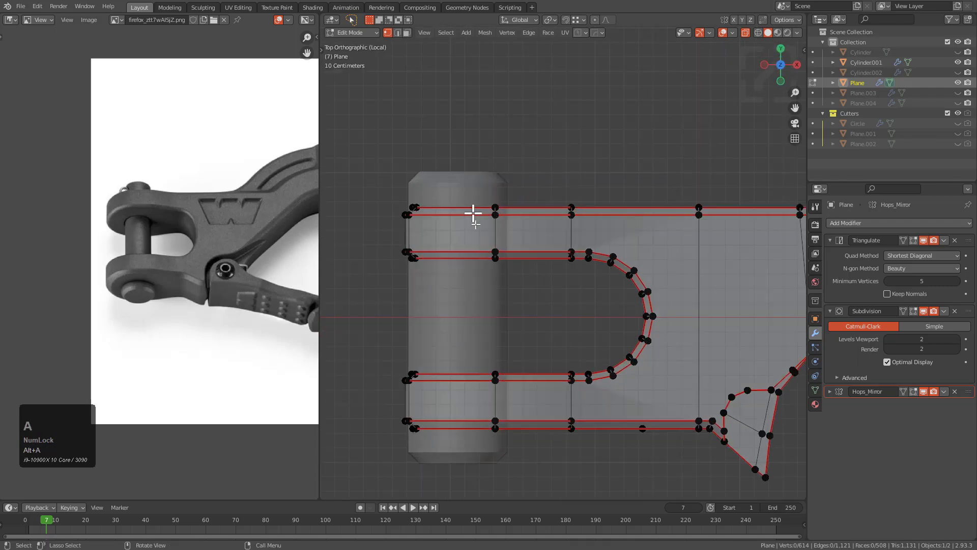
pyautogui.scroll(-1, 474, 271)
pyautogui.moveTo(351, 177); pyautogui.dragTo(658, 432)
pyautogui.press('g')
pyautogui.press('x')
pyautogui.press('z')
pyautogui.hotkey('ctrl', 'z')
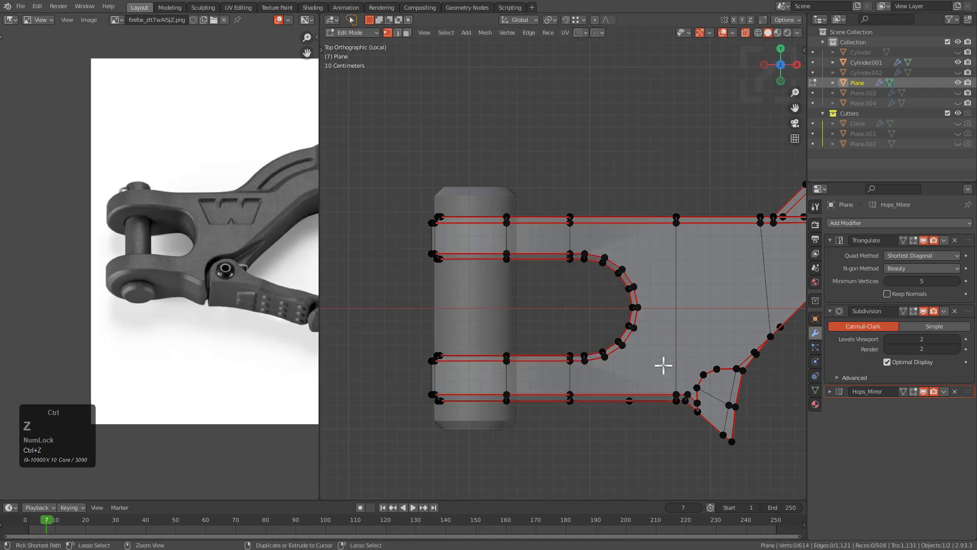
# Move the lugs and slot vertices about 0.53 m along X toward the hooked part, leaving the crossing edge in place
pyautogui.moveTo(416, 188); pyautogui.dragTo(643, 439)
pyautogui.press('g')
pyautogui.press('x')
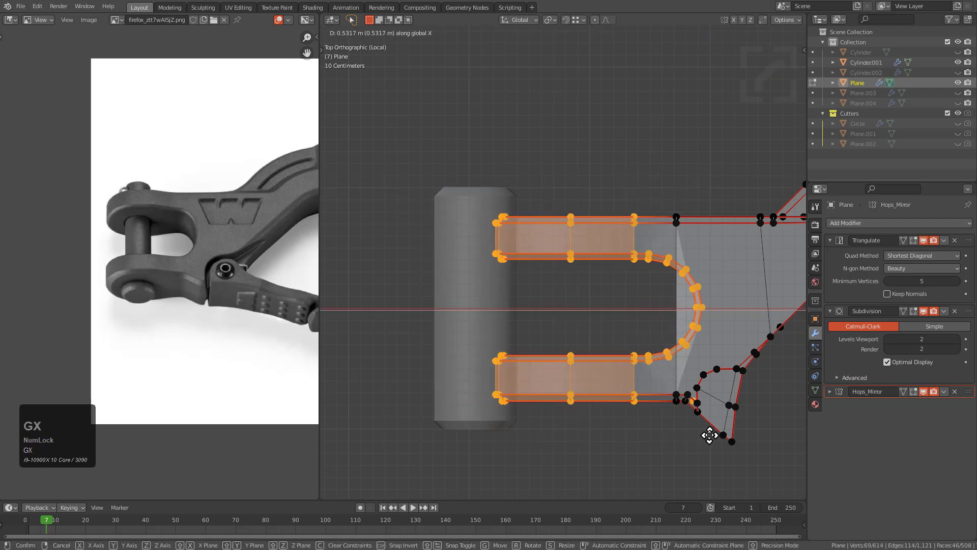
pyautogui.click(710, 435)
# Dissolve the crossing edge on the top surface at the slot's rounded end
pyautogui.press('2')
pyautogui.click(671, 305)
pyautogui.hotkey('alt', 'z')
pyautogui.scroll(-1, 668, 322)
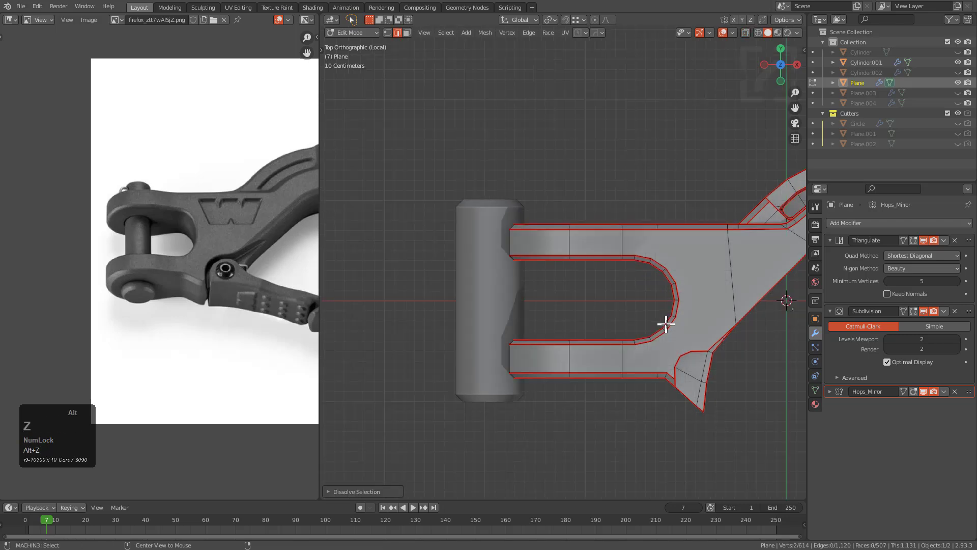
pyautogui.keyDown('shift'); pyautogui.moveTo(663, 339); pyautogui.dragTo(662, 348, button='middle'); pyautogui.keyUp('shift')
pyautogui.scroll(1, 660, 344)
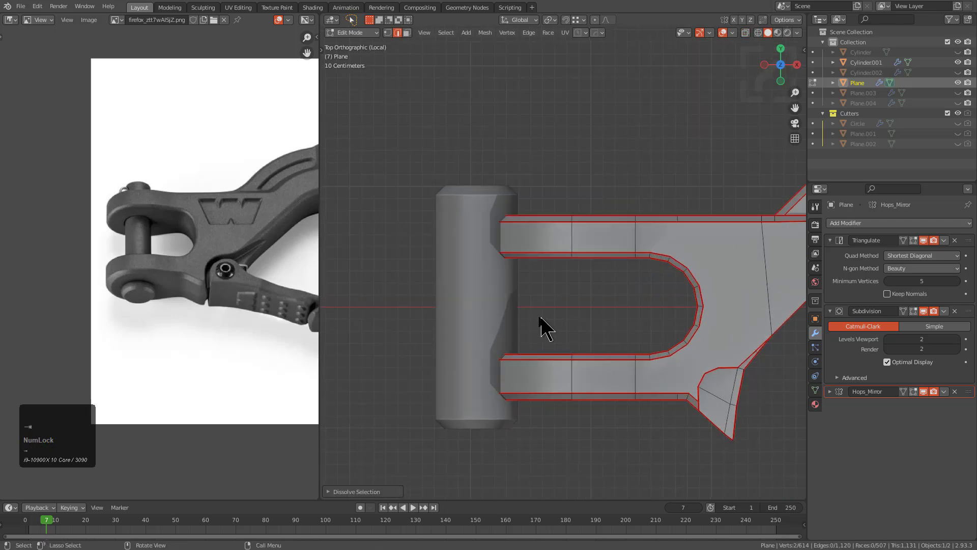
# Move the pin along X to fit inside the lugs of the shortened fork
pyautogui.press('Tab')
pyautogui.click(488, 304)
pyautogui.press('g')
pyautogui.press('x')
pyautogui.click(566, 308)
pyautogui.scroll(-4, 580, 313)
pyautogui.keyDown('shift'); pyautogui.moveTo(676, 349); pyautogui.dragTo(603, 340, button='middle'); pyautogui.keyUp('shift')
pyautogui.scroll(2, 635, 260)
pyautogui.scroll(1, 567, 324)
pyautogui.press('g')
pyautogui.press('x')
pyautogui.click(582, 317)
# Inspect the shortened fork with the repositioned pin on the smoothed model from an angle
pyautogui.scroll(-2, 530, 305)
pyautogui.keyDown('shift'); pyautogui.moveTo(544, 334); pyautogui.dragTo(611, 304, button='middle'); pyautogui.keyUp('shift')
pyautogui.scroll(1, 611, 304)
pyautogui.press('Tab')
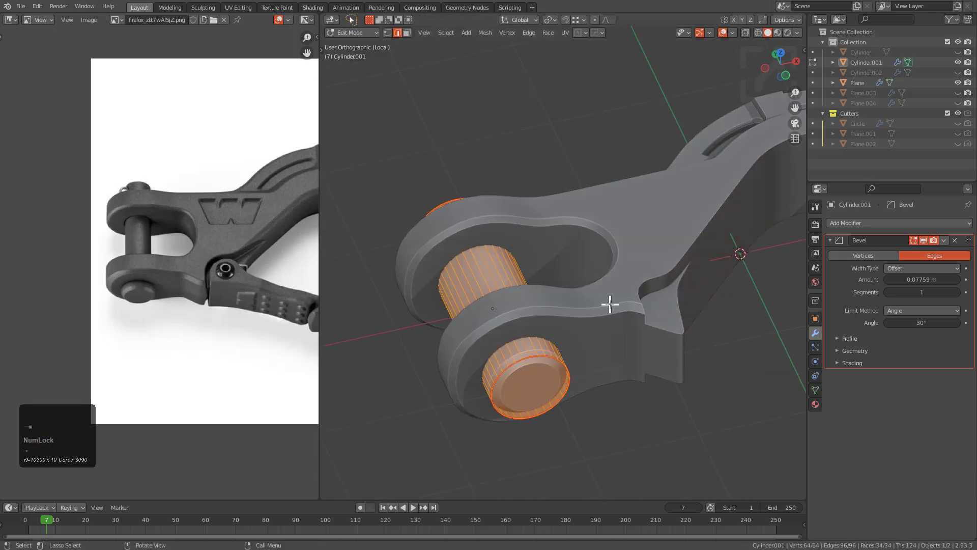
pyautogui.scroll(2, 617, 316)
pyautogui.press('Tab')
pyautogui.click(615, 328)
pyautogui.press('Tab')
# Undo the pin moves and the dissolve of the crossing edge at the fork slot
pyautogui.hotkey('ctrl', 'z')
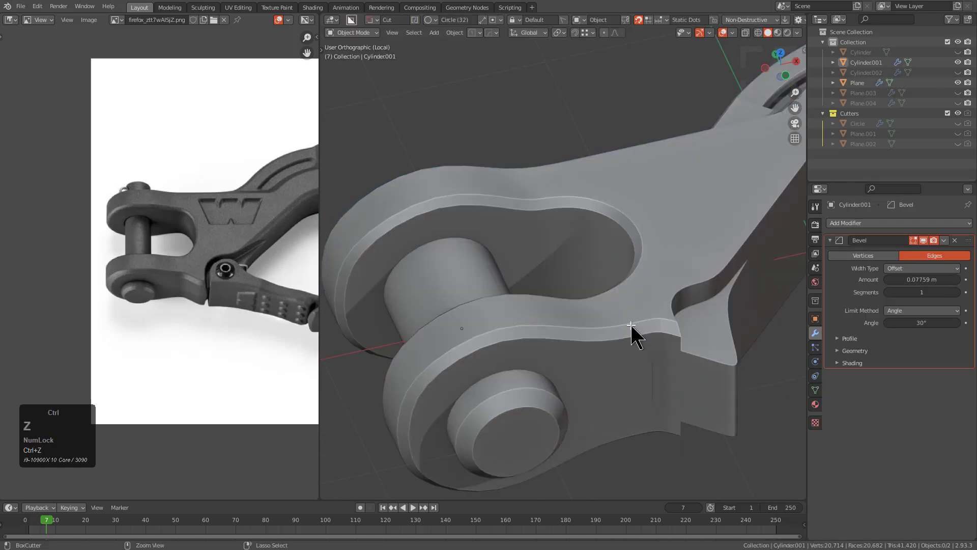
pyautogui.hotkey('ctrl', 'z')
pyautogui.hotkey('ctrl', 'z')
pyautogui.hotkey('ctrl', 'z')
pyautogui.hotkey('ctrl', 'z')
pyautogui.hotkey('ctrl', 'z')
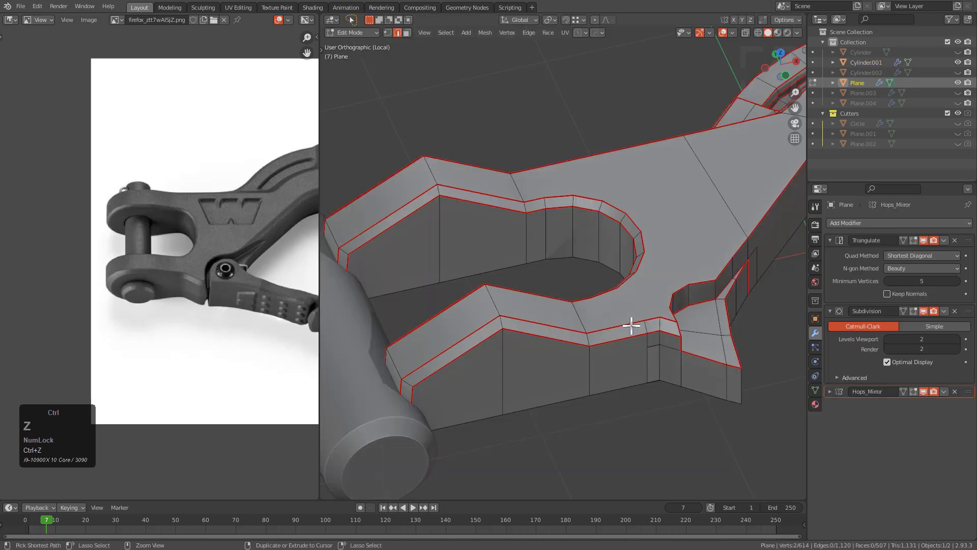
# Shift the fork section slightly back along X, away from the hooked part, and dissolve the crossing edge loop behind its slot
pyautogui.press('g')
pyautogui.press('y')
pyautogui.press('x')
pyautogui.click(616, 327)
pyautogui.press('2')
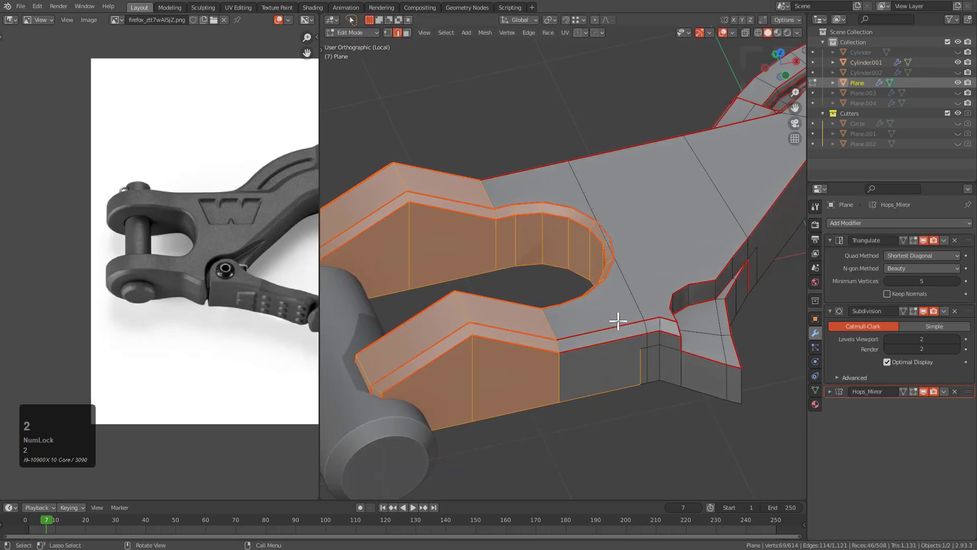
pyautogui.keyDown('alt'); pyautogui.click(629, 294); pyautogui.keyUp('alt')
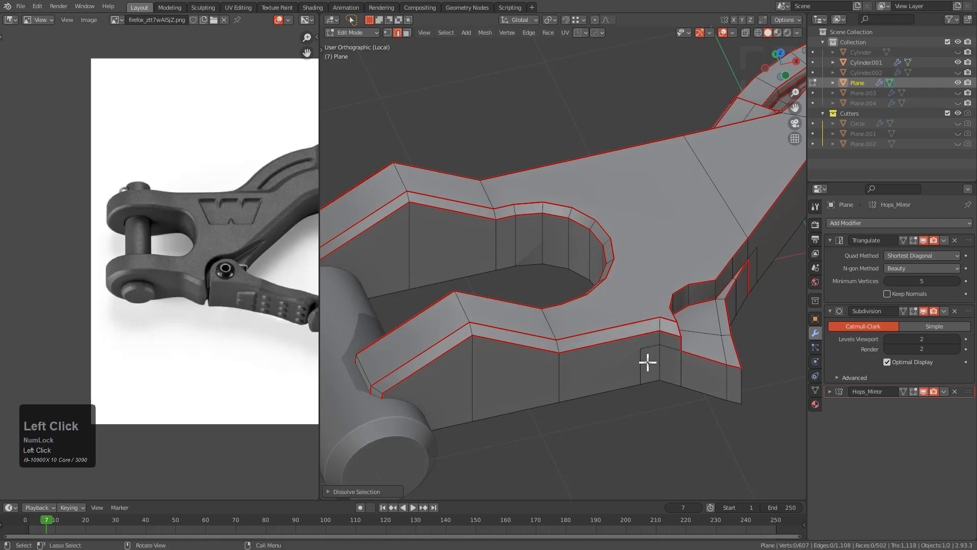
# Clean up the leftover edges on the side walls beside the notch and add a loop cut along the arm's side wall
pyautogui.moveTo(661, 347); pyautogui.dragTo(573, 312, button='middle')
pyautogui.scroll(3, 581, 306)
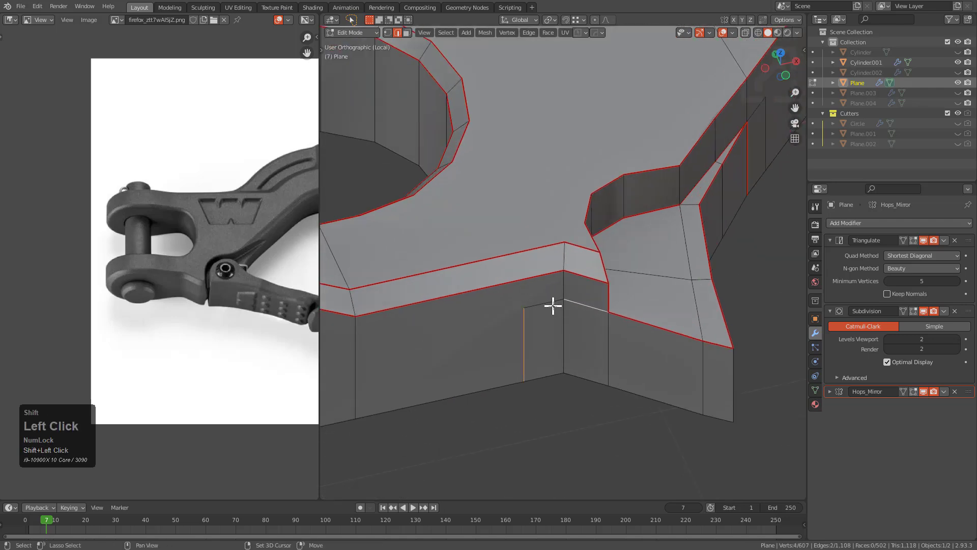
pyautogui.scroll(-3, 602, 343)
pyautogui.moveTo(606, 338); pyautogui.dragTo(606, 305, button='middle')
pyautogui.scroll(-2, 565, 288)
pyautogui.scroll(3, 642, 319)
pyautogui.hotkey('ctrl', 'r')
pyautogui.scroll(3, 668, 290)
pyautogui.press('g')
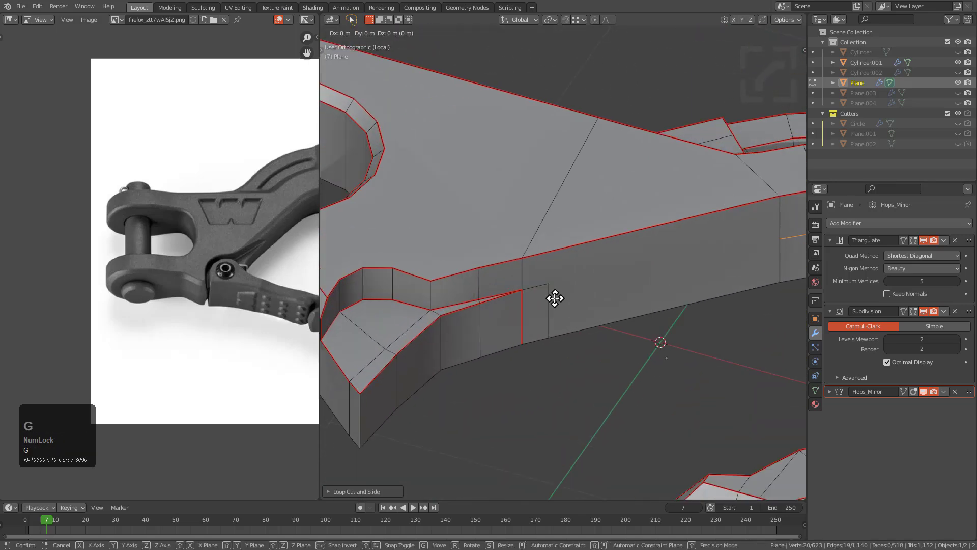
# Connect the loose vertex on the side wall behind the notch to the new loop's vertex farther along the wall
pyautogui.click(555, 292)
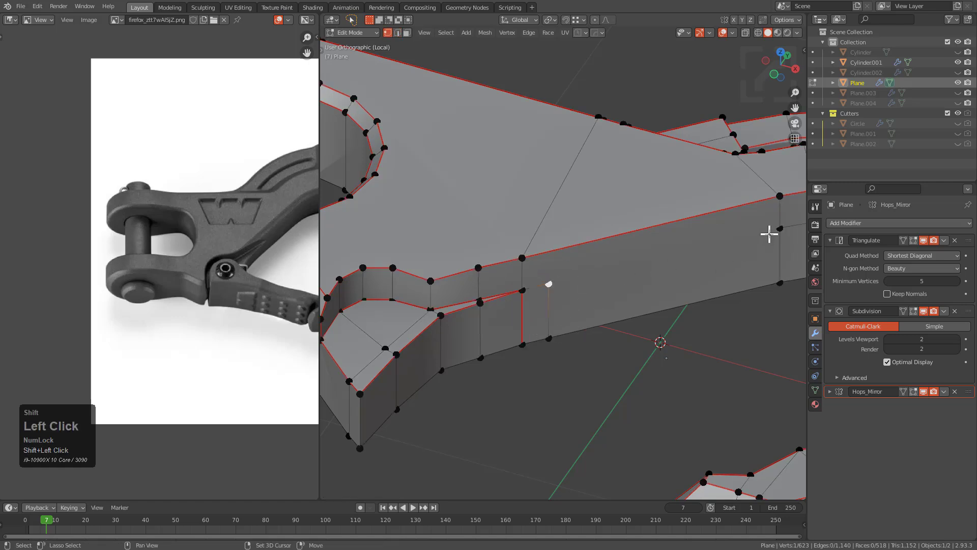
pyautogui.scroll(-3, 584, 304)
pyautogui.moveTo(584, 303); pyautogui.dragTo(609, 299, button='middle')
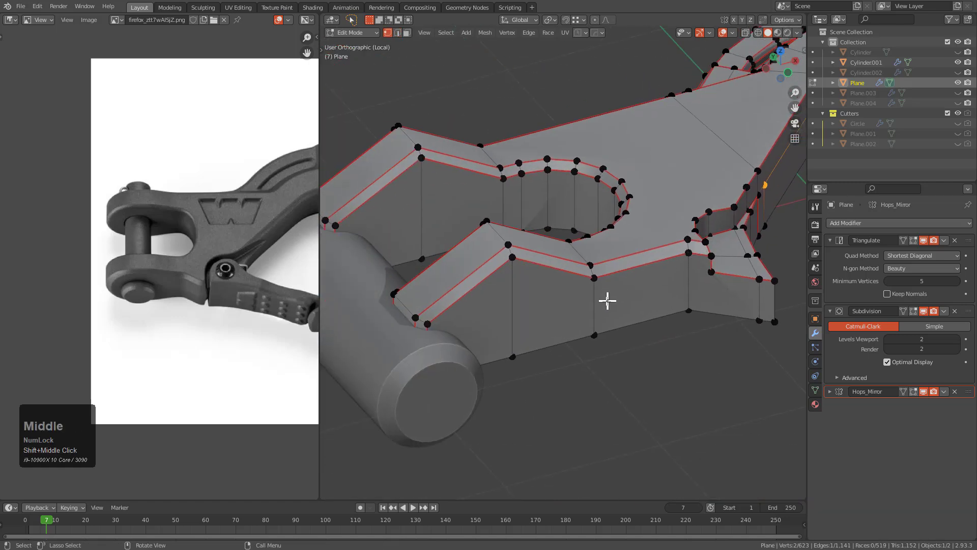
pyautogui.scroll(-2, 609, 301)
pyautogui.press('Tab')
# Mark the vertical corner edge where the lug's outer side wall meets the notch as a hard edge
pyautogui.scroll(3, 670, 321)
pyautogui.moveTo(670, 320); pyautogui.dragTo(620, 332, button='middle')
pyautogui.press('Tab')
pyautogui.scroll(3, 601, 289)
pyautogui.press('2')
pyautogui.click(590, 273)
pyautogui.press('Tab')
pyautogui.scroll(-3, 597, 292)
pyautogui.scroll(3, 633, 338)
pyautogui.press('Tab')
pyautogui.press('2')
pyautogui.click(637, 339)
pyautogui.press('q')
pyautogui.click(659, 335)
pyautogui.press('Tab')
pyautogui.scroll(-4, 659, 335)
# Move the pin along X toward the hook so it sits within the lugs of the fork
pyautogui.moveTo(662, 346); pyautogui.dragTo(639, 379, button='middle')
pyautogui.click(404, 295)
pyautogui.press('g')
pyautogui.press('x')
pyautogui.click(457, 308)
pyautogui.click(541, 304)
pyautogui.scroll(-3, 673, 332)
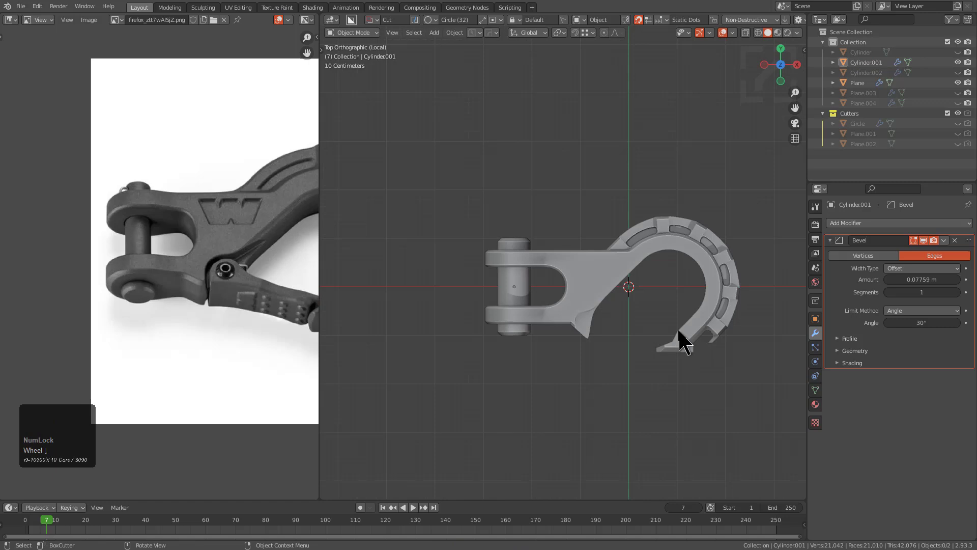
pyautogui.scroll(3, 646, 323)
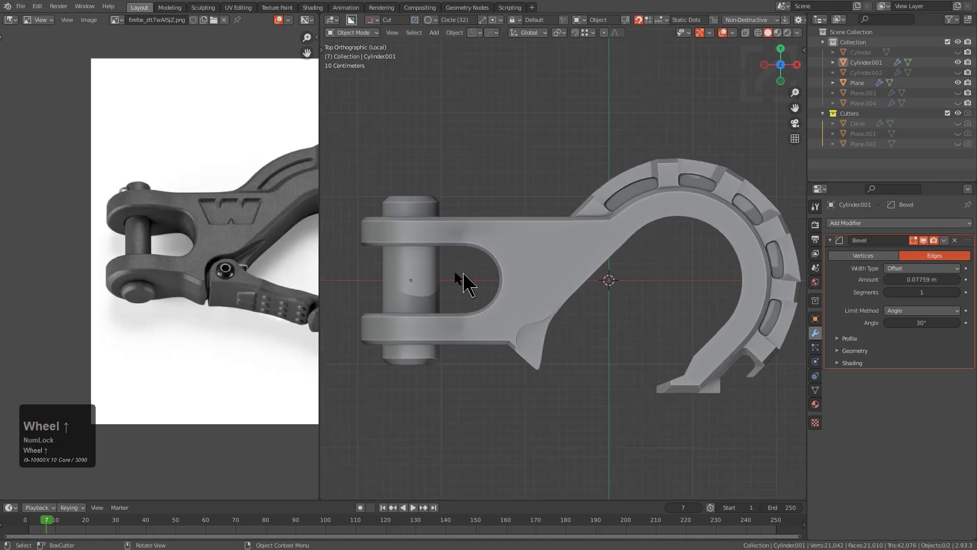
pyautogui.moveTo(391, 279); pyautogui.dragTo(570, 281, button='middle')
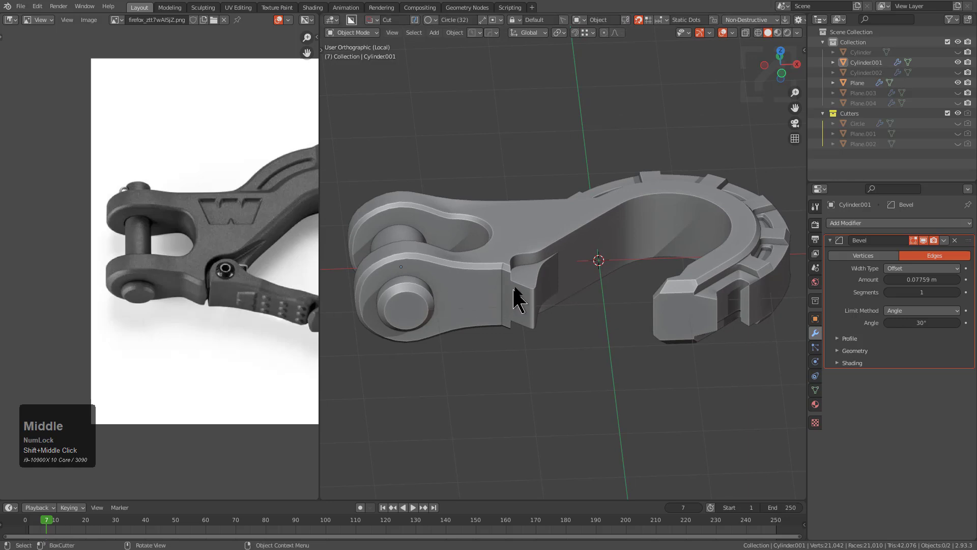
# Compare the hook tip and slotted outer rim in the reference image with the hook's mesh
pyautogui.moveTo(657, 295); pyautogui.dragTo(656, 312, button='middle')
pyautogui.moveTo(217, 315); pyautogui.dragTo(120, 299, button='middle')
pyautogui.scroll(1, 153, 299)
pyautogui.moveTo(208, 298); pyautogui.dragTo(139, 292, button='middle')
pyautogui.moveTo(560, 291); pyautogui.dragTo(686, 322, button='middle')
pyautogui.scroll(5, 590, 336)
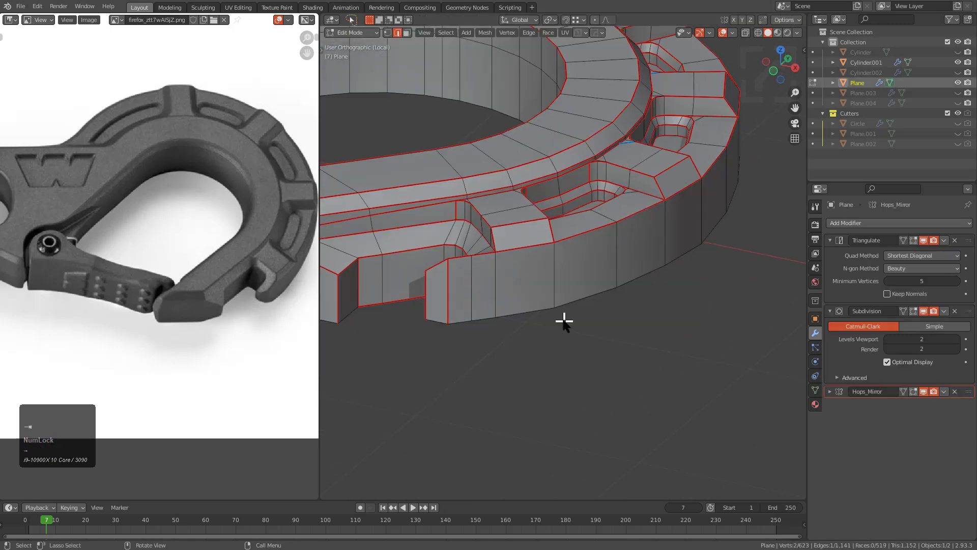
pyautogui.scroll(1, 563, 323)
pyautogui.scroll(-2, 585, 290)
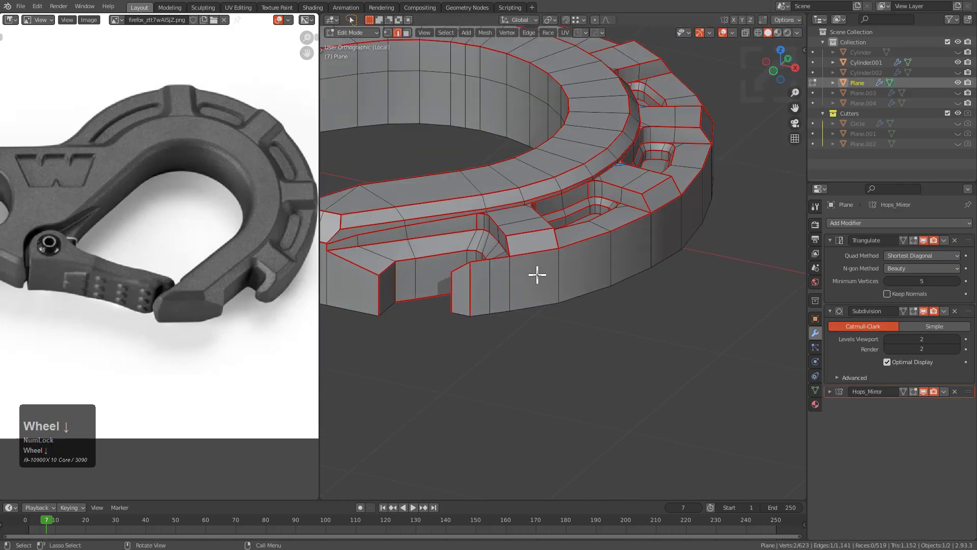
# Select the continuous upper edge path along the hook's outer rim and scale it along Z
pyautogui.moveTo(484, 274); pyautogui.dragTo(599, 291, button='middle')
pyautogui.scroll(-1, 443, 236)
pyautogui.moveTo(559, 198); pyautogui.dragTo(524, 266, button='middle')
pyautogui.keyDown('alt'); pyautogui.scroll(1, 526, 231); pyautogui.keyUp('alt')
pyautogui.scroll(1, 527, 231)
pyautogui.moveTo(714, 218); pyautogui.dragTo(504, 299, button='middle')
pyautogui.scroll(-1, 609, 288)
pyautogui.keyDown('shift'); pyautogui.moveTo(489, 245); pyautogui.dragTo(627, 298, button='middle'); pyautogui.keyUp('shift')
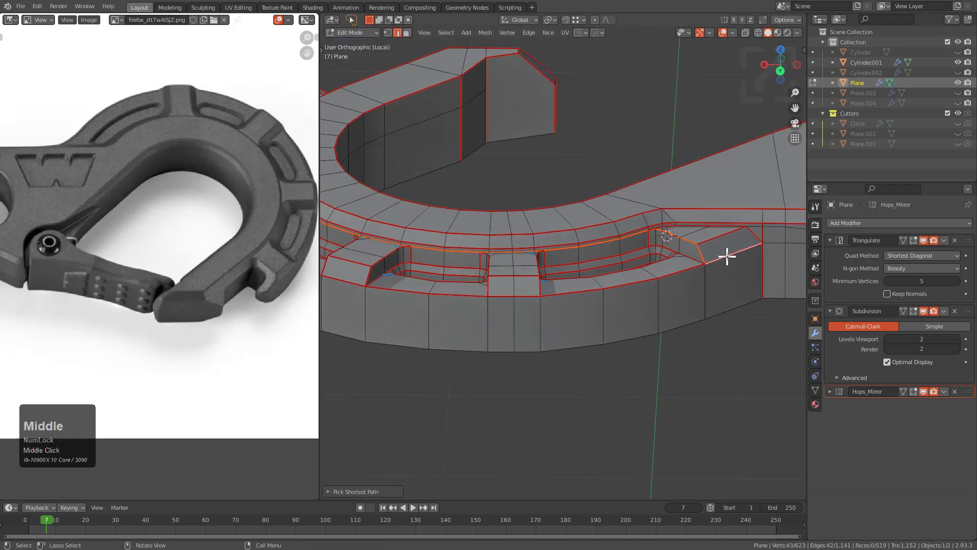
pyautogui.keyDown('ctrl'); pyautogui.click(522, 301); pyautogui.keyUp('ctrl')
pyautogui.keyDown('shift'); pyautogui.moveTo(451, 307); pyautogui.dragTo(588, 320, button='middle'); pyautogui.keyUp('shift')
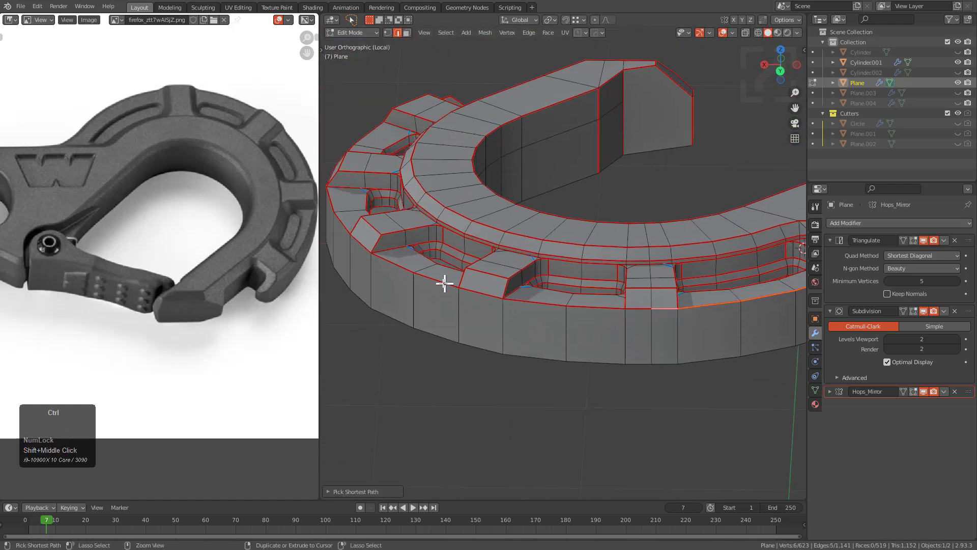
pyautogui.scroll(2, 428, 295)
pyautogui.moveTo(436, 332)
pyautogui.mouseDown(button='middle')
pyautogui.moveTo(520, 296)
pyautogui.moveTo(444, 314)
pyautogui.mouseUp(button='middle')
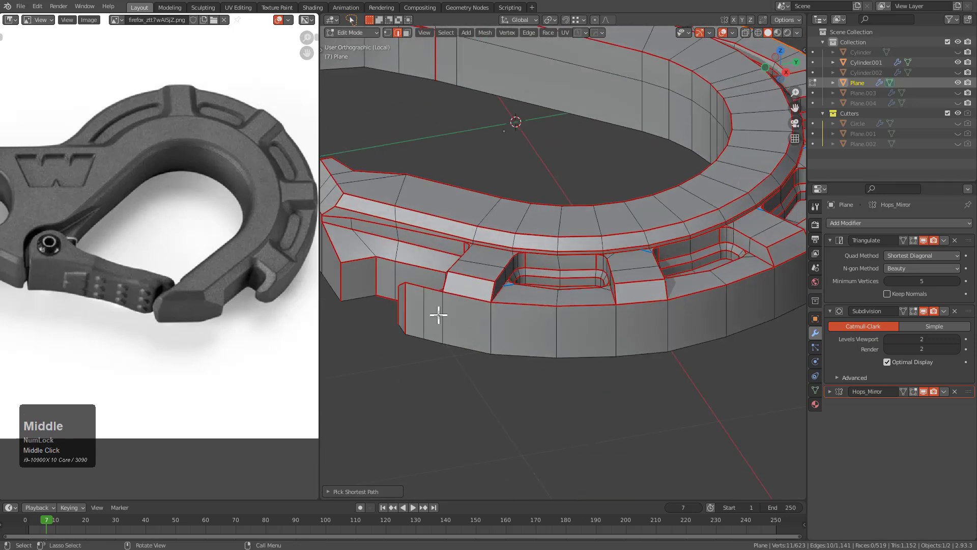
pyautogui.press('s')
pyautogui.press('a')
pyautogui.press('z')
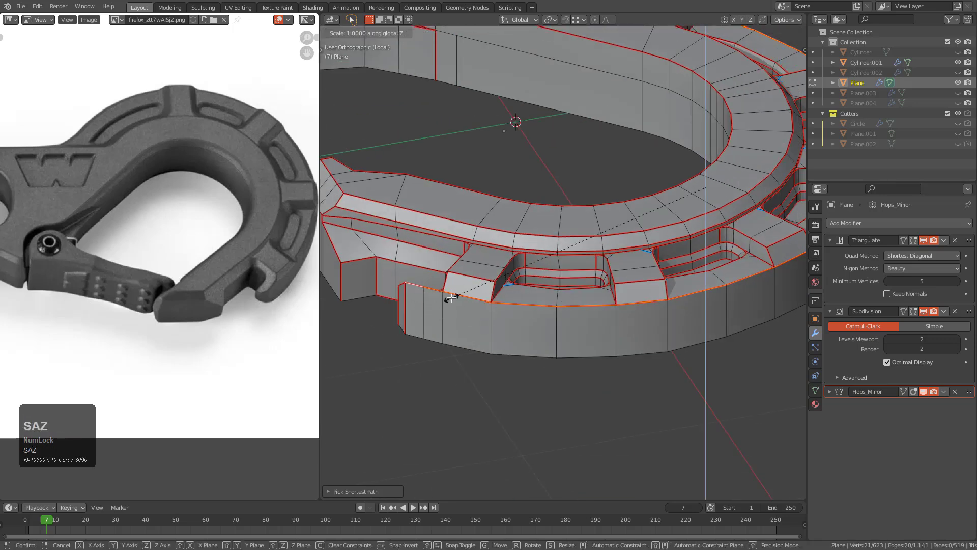
# Inspect the smoothed outer rim and the mesh around a rim pocket's corner up close
pyautogui.press('Tab')
pyautogui.scroll(2, 539, 291)
pyautogui.moveTo(539, 291); pyautogui.dragTo(609, 283, button='middle')
pyautogui.scroll(2, 575, 286)
pyautogui.press('Tab')
pyautogui.scroll(5, 570, 286)
pyautogui.press('1')
pyautogui.scroll(4, 563, 284)
pyautogui.scroll(-6, 499, 283)
pyautogui.scroll(2, 479, 271)
pyautogui.keyDown('shift'); pyautogui.moveTo(379, 290); pyautogui.dragTo(596, 268, button='middle'); pyautogui.keyUp('shift')
pyautogui.scroll(2, 513, 276)
pyautogui.scroll(-2, 506, 283)
pyautogui.scroll(3, 596, 279)
pyautogui.press('2')
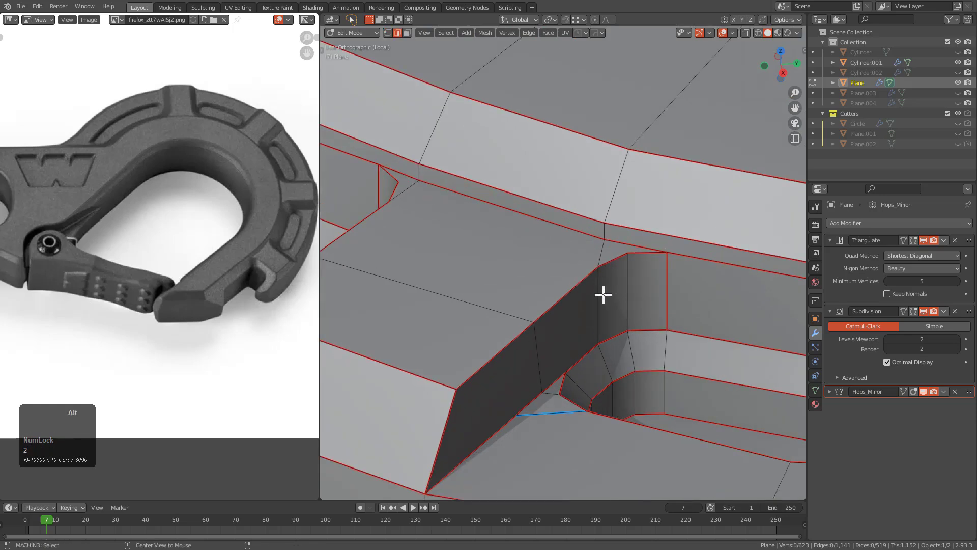
# Compare the hook's mesh cage with its smoothed surface, including from the top view
pyautogui.scroll(-6, 604, 293)
pyautogui.hotkey('alt', 'a')
pyautogui.scroll(-2, 550, 292)
pyautogui.press('Tab')
pyautogui.moveTo(690, 301)
pyautogui.keyDown('shift'); pyautogui.mouseDown(button='middle')
pyautogui.moveTo(575, 300)
pyautogui.moveTo(657, 318)
pyautogui.moveTo(696, 309)
pyautogui.mouseUp(button='middle'); pyautogui.keyUp('shift')
pyautogui.scroll(-1, 575, 300)
pyautogui.press('Tab')
pyautogui.press('Tab')
pyautogui.press('Tab')
pyautogui.moveTo(591, 310); pyautogui.dragTo(579, 342, button='middle')
pyautogui.scroll(-2, 578, 335)
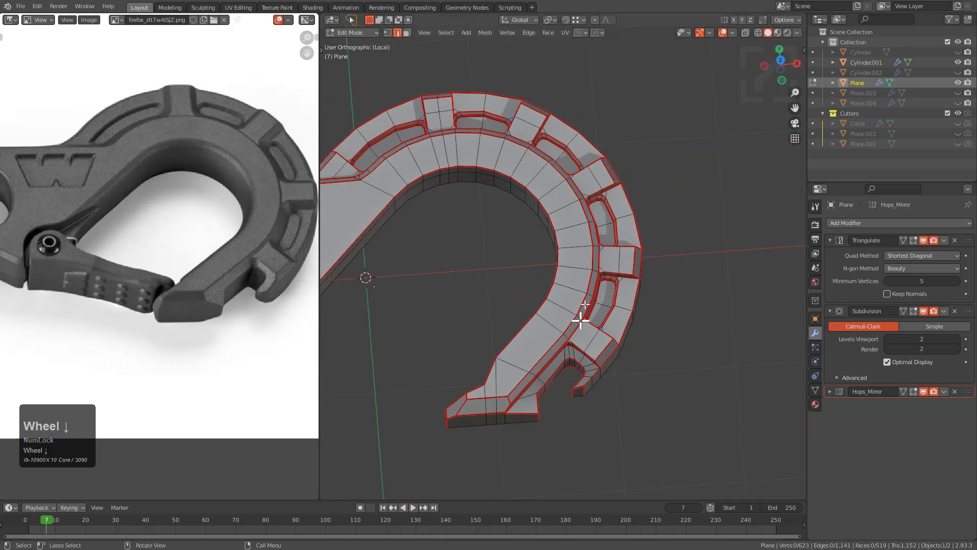
pyautogui.press('Tab')
pyautogui.moveTo(610, 293); pyautogui.dragTo(640, 312, button='middle')
pyautogui.press('KP_7')
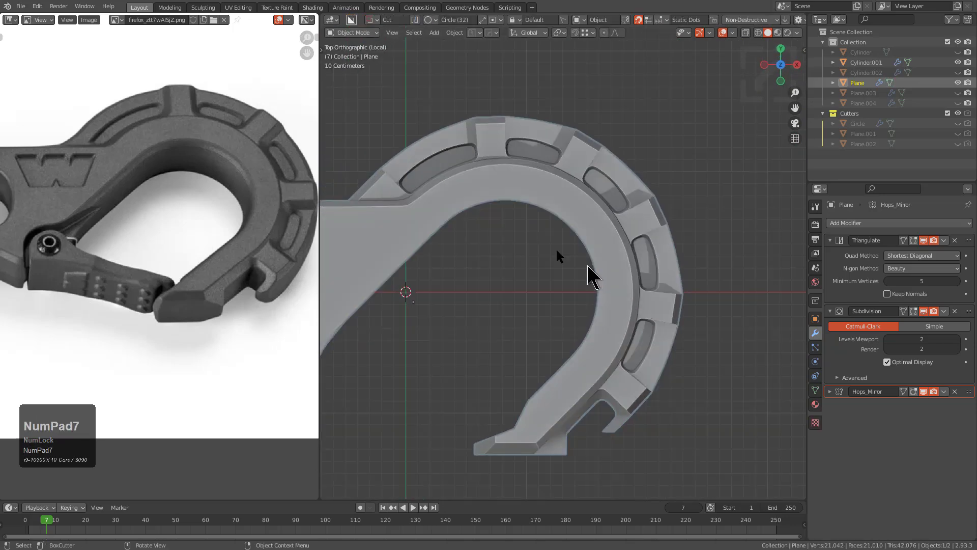
# Bevel the crossing edge loops on both fork lugs, where the rounded ends slope into the flat body, by about 0.077 m with one segment
pyautogui.keyDown('shift'); pyautogui.moveTo(613, 331); pyautogui.dragTo(647, 266, button='middle'); pyautogui.keyUp('shift')
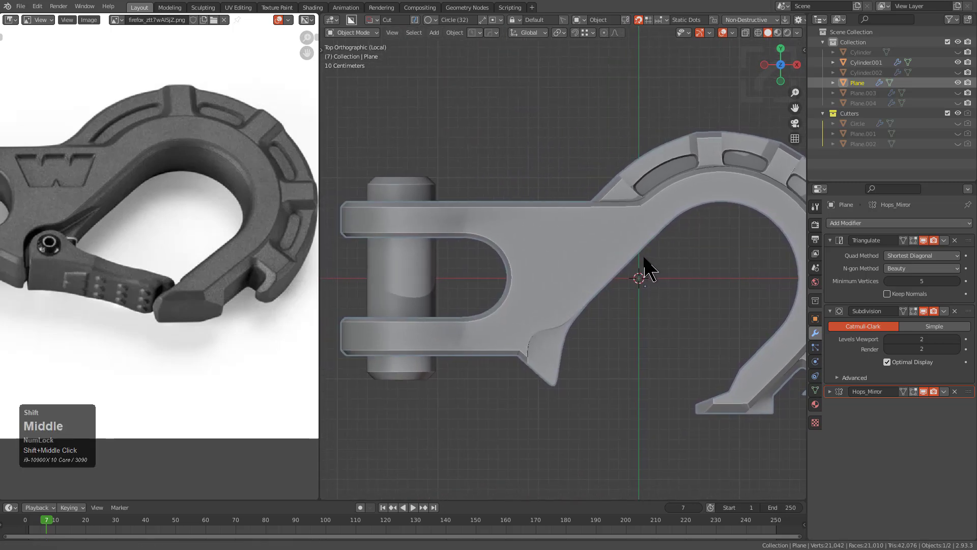
pyautogui.scroll(2, 539, 229)
pyautogui.press('Tab')
pyautogui.keyDown('shift'); pyautogui.scroll(2, 508, 234); pyautogui.keyUp('shift')
pyautogui.scroll(1, 590, 237)
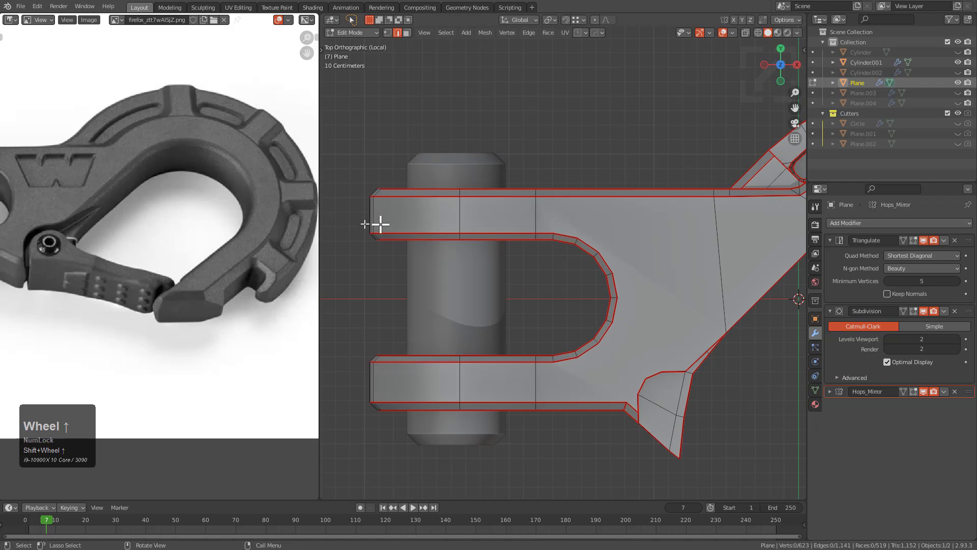
pyautogui.scroll(-1, 152, 235)
pyautogui.moveTo(153, 236); pyautogui.dragTo(239, 244, button='middle')
pyautogui.moveTo(542, 305); pyautogui.dragTo(514, 337, button='middle')
pyautogui.scroll(2, 571, 256)
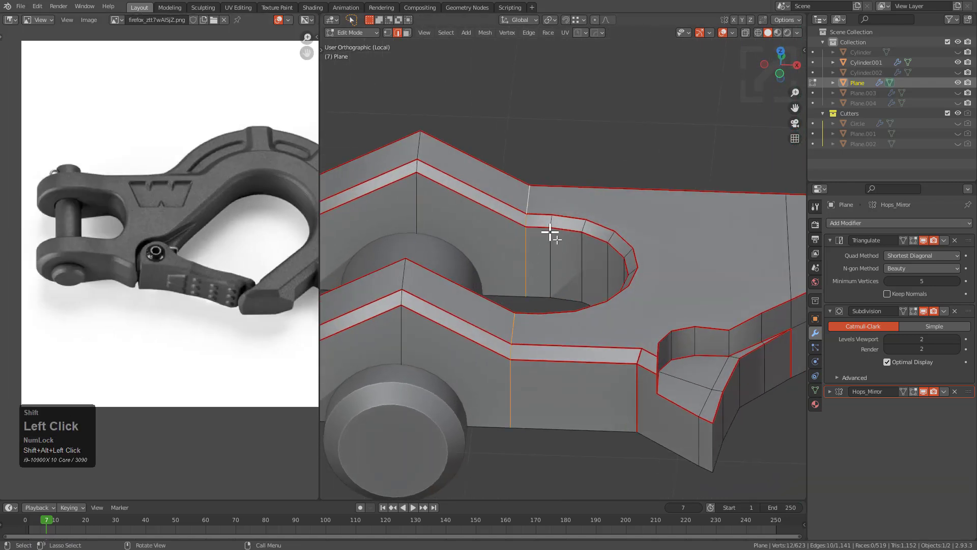
pyautogui.hotkey('ctrl', 'b')
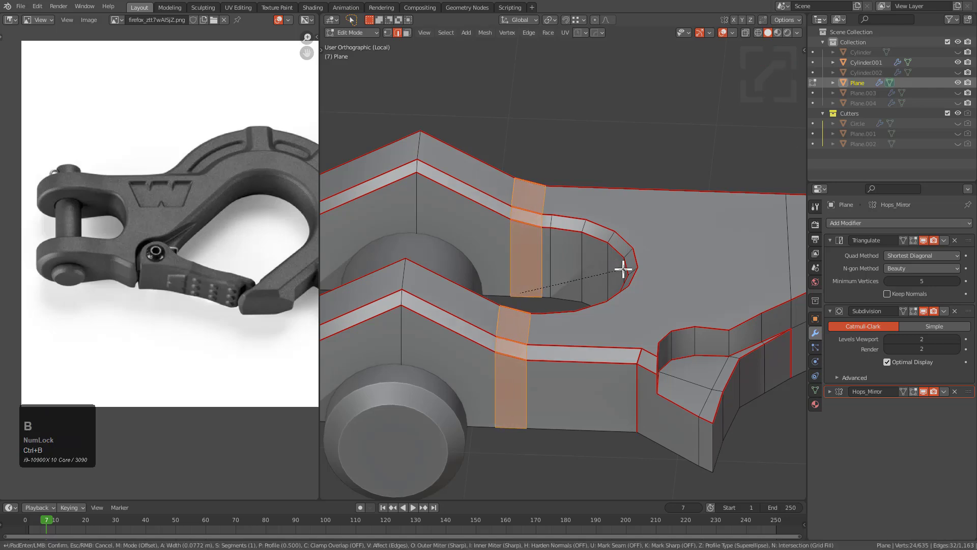
pyautogui.click(623, 269)
pyautogui.press('Tab')
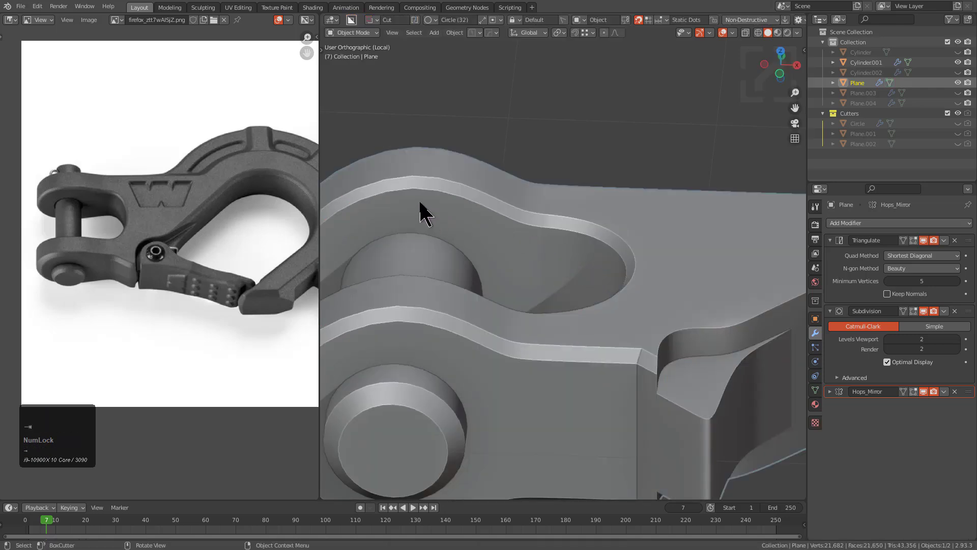
# Move the whole rounded end of the fork slot along X toward the hook, selecting through the mesh in top view
pyautogui.moveTo(493, 222); pyautogui.dragTo(530, 286, button='middle')
pyautogui.press('Tab')
pyautogui.hotkey('alt', 'z')
pyautogui.hotkey('alt', 'a')
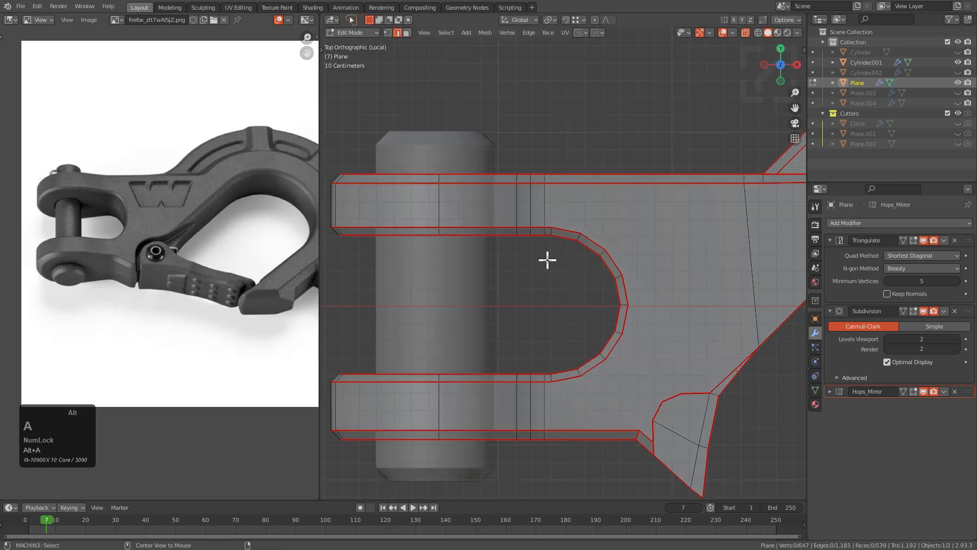
pyautogui.scroll(1, 568, 248)
pyautogui.moveTo(662, 183); pyautogui.dragTo(545, 417)
pyautogui.press('g')
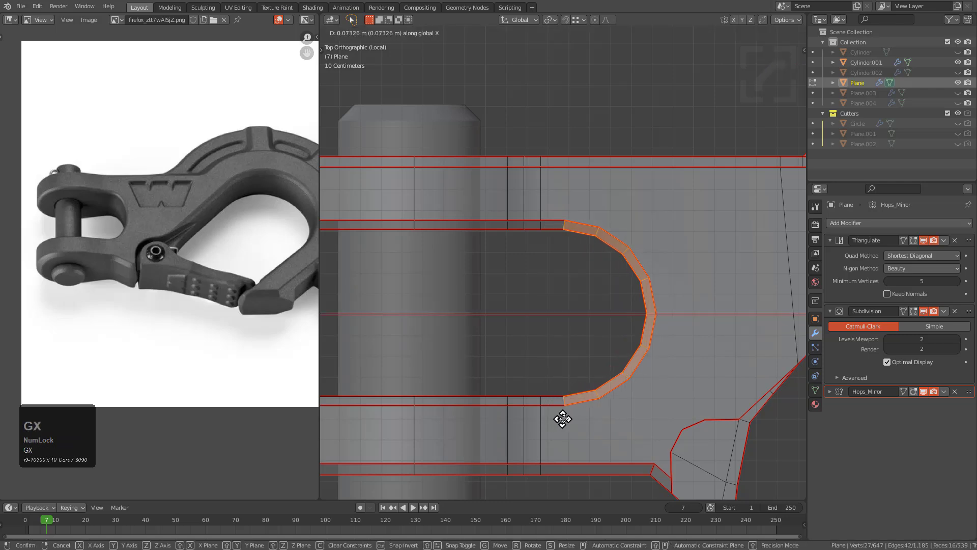
pyautogui.click(619, 385)
pyautogui.scroll(-1, 619, 385)
pyautogui.press('g')
pyautogui.press('x')
pyautogui.click(626, 367)
# Return to the solid smoothed model without X-ray and save the file
pyautogui.press('Tab')
pyautogui.scroll(-1, 687, 331)
pyautogui.keyDown('shift'); pyautogui.moveTo(712, 313); pyautogui.dragTo(687, 362, button='middle'); pyautogui.keyUp('shift')
pyautogui.hotkey('alt', 'z')
pyautogui.scroll(-2, 606, 331)
pyautogui.hotkey('ctrl', 's')
pyautogui.scroll(-2, 631, 341)
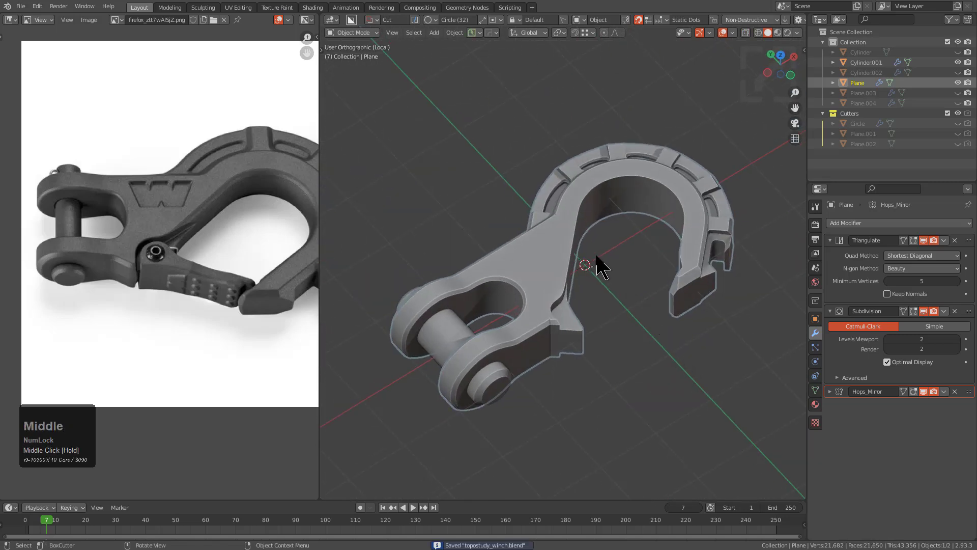
# Slide the mid-height vertices of the spur below the notch up along their edges and level them by scaling to 0 along Y
pyautogui.scroll(2, 600, 266)
pyautogui.press('KP_7')
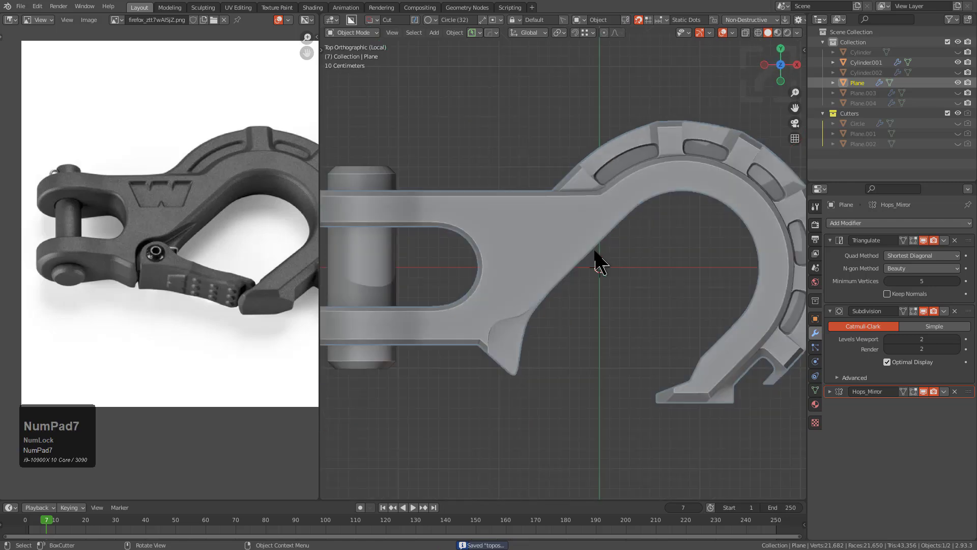
pyautogui.keyDown('shift'); pyautogui.moveTo(574, 285); pyautogui.dragTo(563, 239, button='middle'); pyautogui.keyUp('shift')
pyautogui.scroll(2, 564, 242)
pyautogui.keyDown('shift'); pyautogui.moveTo(475, 306); pyautogui.dragTo(548, 276, button='middle'); pyautogui.keyUp('shift')
pyautogui.scroll(2, 561, 281)
pyautogui.press('Tab')
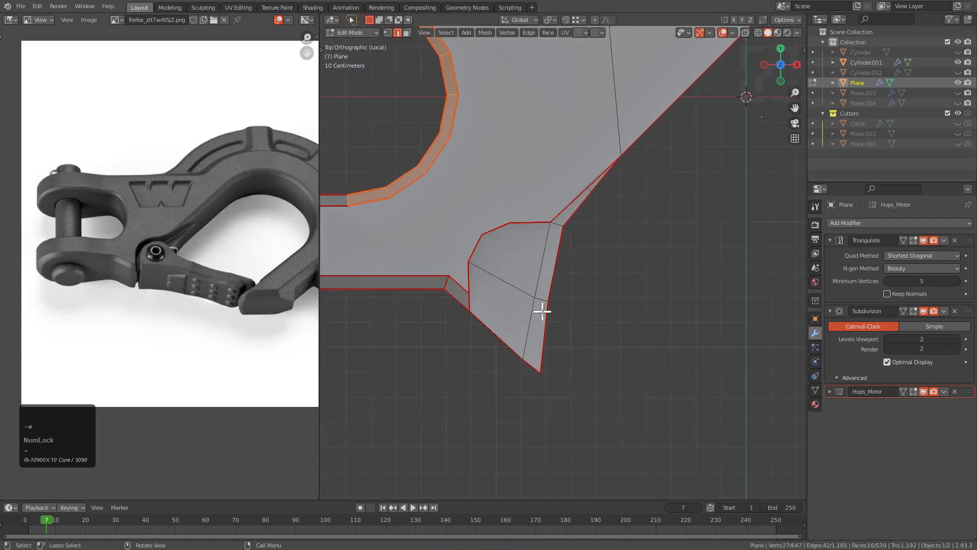
pyautogui.scroll(2, 593, 294)
pyautogui.press('1')
pyautogui.hotkey('alt', 'a')
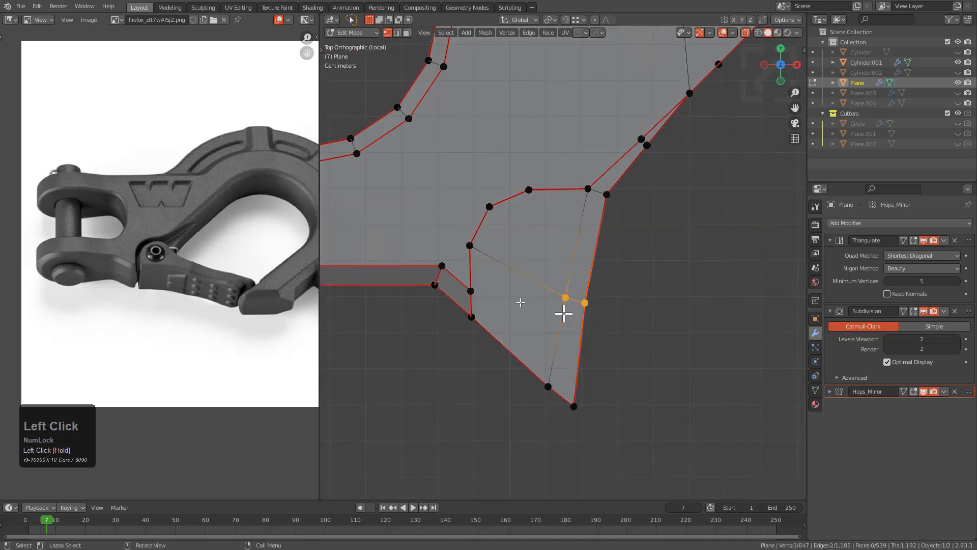
pyautogui.scroll(3, 129, 270)
pyautogui.moveTo(76, 288); pyautogui.dragTo(85, 284, button='middle')
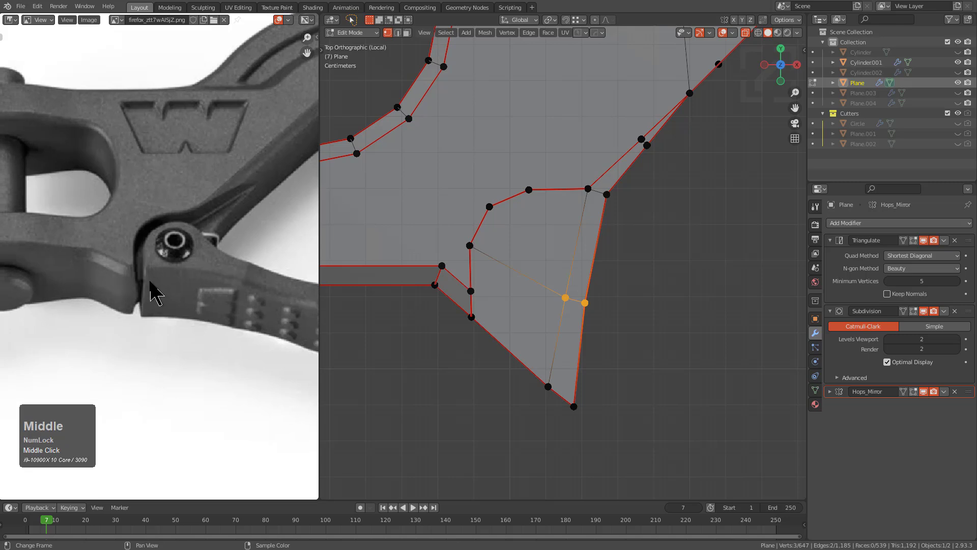
pyautogui.press('g')
pyautogui.press('g')
pyautogui.click(602, 271)
pyautogui.press('s')
pyautogui.press('y')
pyautogui.press('KP_0')
pyautogui.click(602, 271)
# Move the levelled spur vertices farther up along Y, toward the notch's upper edge
pyautogui.press('g')
pyautogui.press('y')
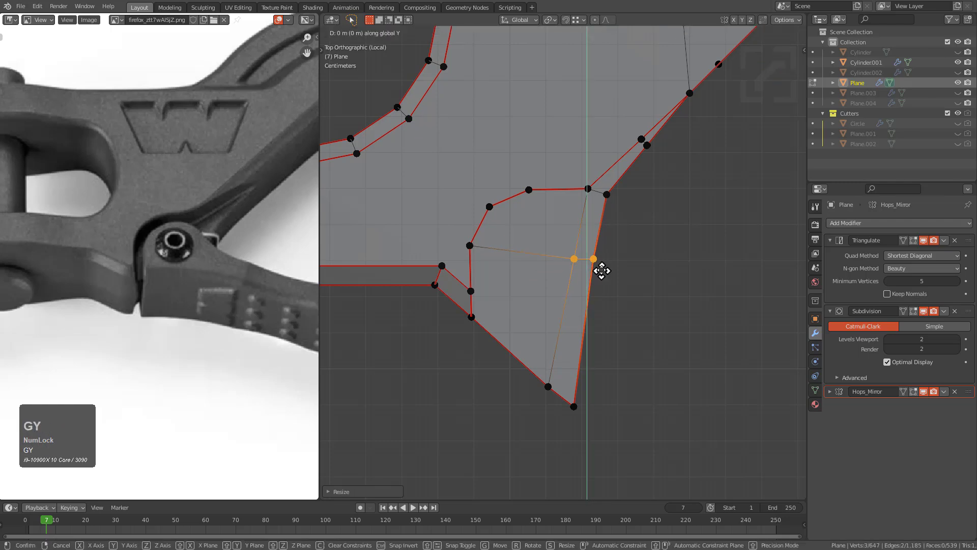
pyautogui.click(615, 251)
pyautogui.hotkey('alt', 'a')
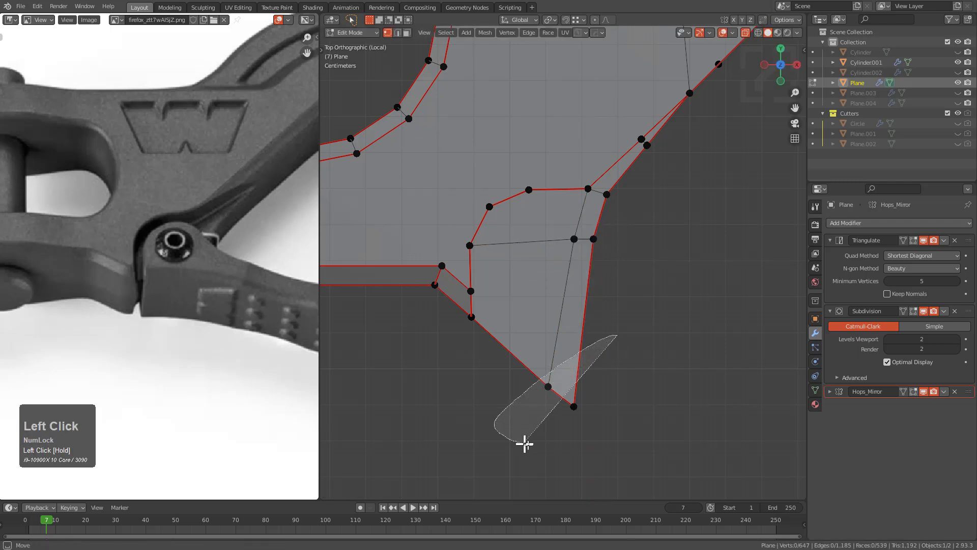
# Level the vertices at the spur's tip by scaling them to 0 along Y
pyautogui.moveTo(520, 442); pyautogui.dragTo(524, 443)
pyautogui.press('s')
pyautogui.press('y')
pyautogui.press('KP_0')
pyautogui.press('KP_Enter')
# Move the spur's tip vertices up along Y and about 0.05 m along X, lining the outer one up with the vertex above
pyautogui.press('g')
pyautogui.press('y')
pyautogui.click(602, 384)
pyautogui.press('g')
pyautogui.press('y')
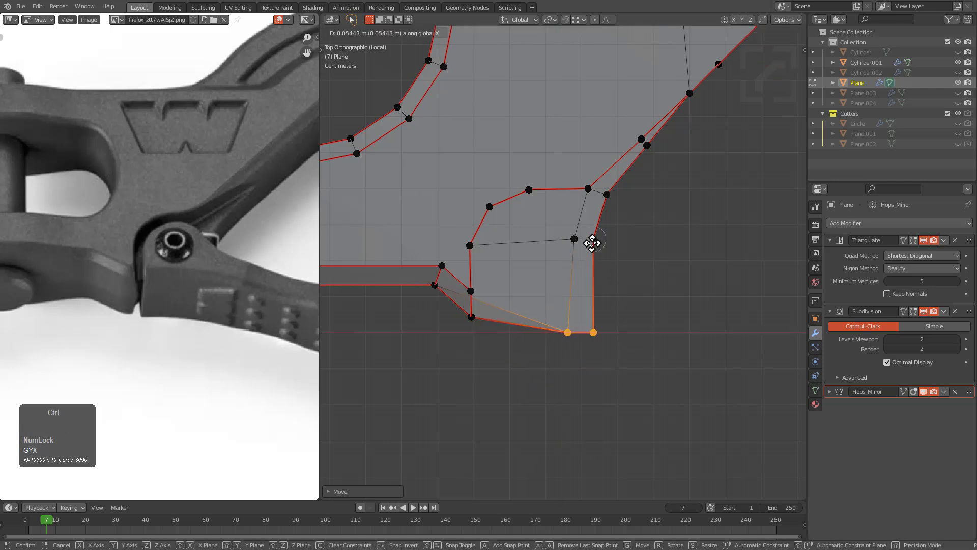
pyautogui.click(572, 300)
# Level the spur's bottom vertices with the notch's lower corner by scaling to 0 along Y, and adjust their height along Y
pyautogui.scroll(4, 502, 329)
pyautogui.moveTo(543, 310); pyautogui.dragTo(589, 351, button='middle')
pyautogui.scroll(-2, 580, 317)
pyautogui.moveTo(580, 316); pyautogui.dragTo(584, 438, button='middle')
pyautogui.hotkey('alt', 'z')
pyautogui.press('g')
pyautogui.press('y')
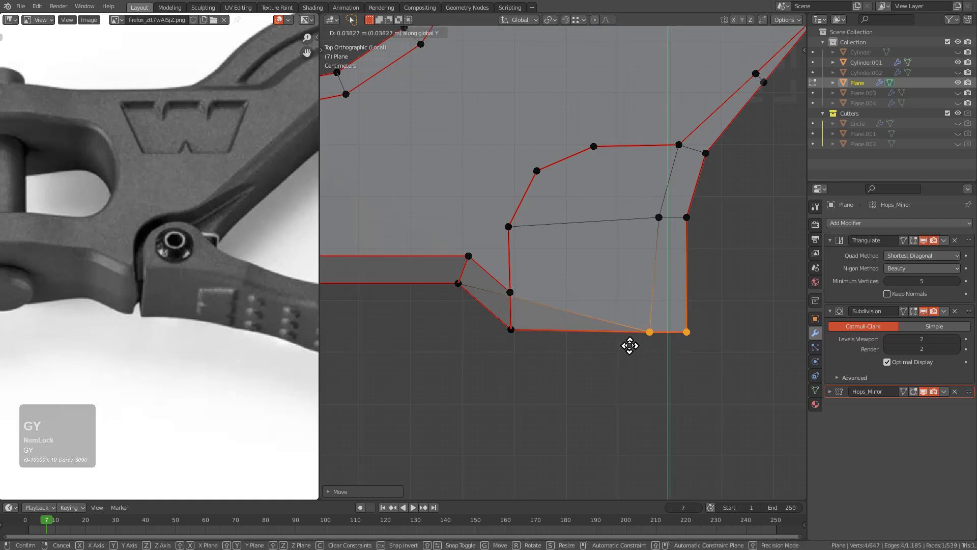
pyautogui.rightClick(543, 339)
pyautogui.press('s')
pyautogui.press('y')
pyautogui.press('KP_Enter')
pyautogui.press('g')
pyautogui.press('y')
pyautogui.click(514, 323)
# Knife-cut a vertical edge from the notch's lower corner vertex down across the side wall to its lower edge
pyautogui.moveTo(514, 323); pyautogui.dragTo(550, 360, button='middle')
pyautogui.hotkey('alt', 'a')
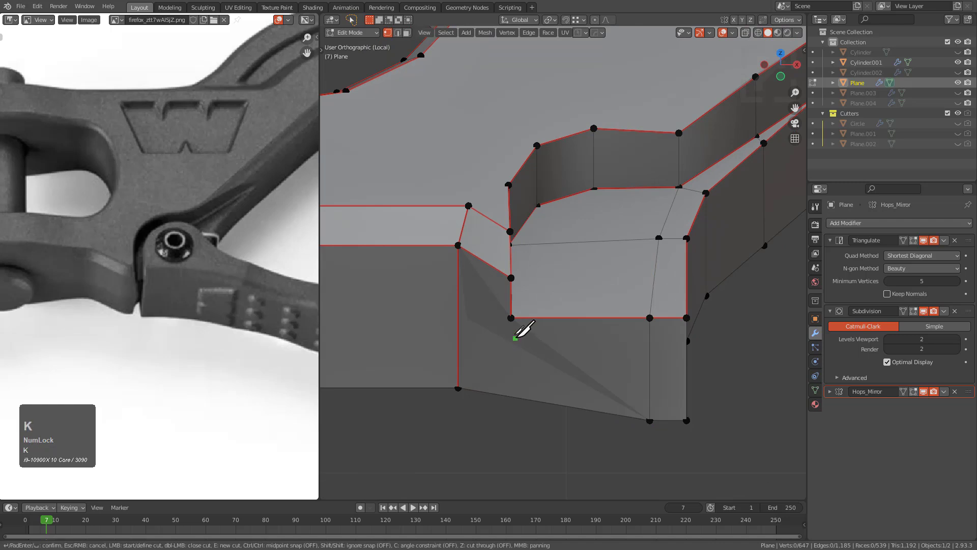
pyautogui.click(527, 425)
pyautogui.press('KP_Enter')
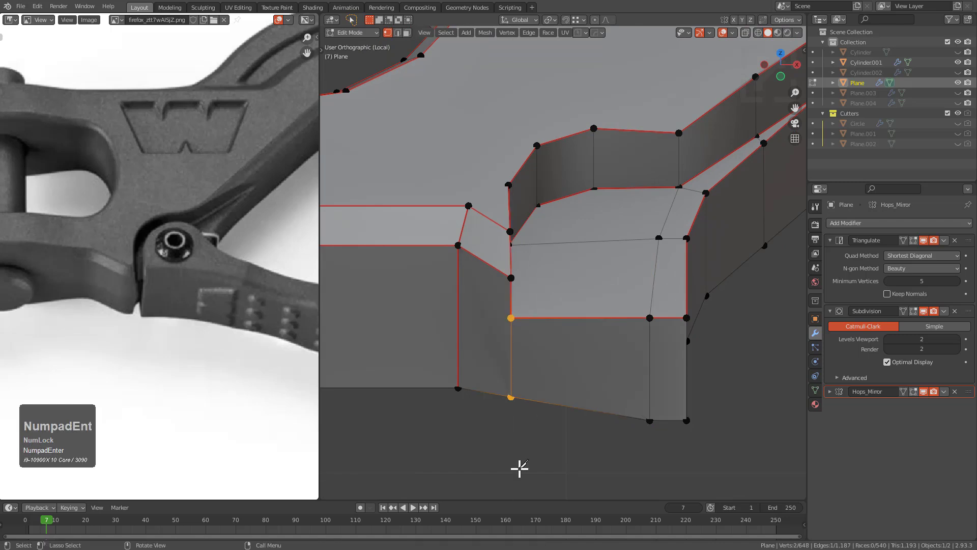
# Move the cut's lower vertex along Y in the top view to align it with the corner vertex above it
pyautogui.press('KP_7')
pyautogui.hotkey('alt', 'z')
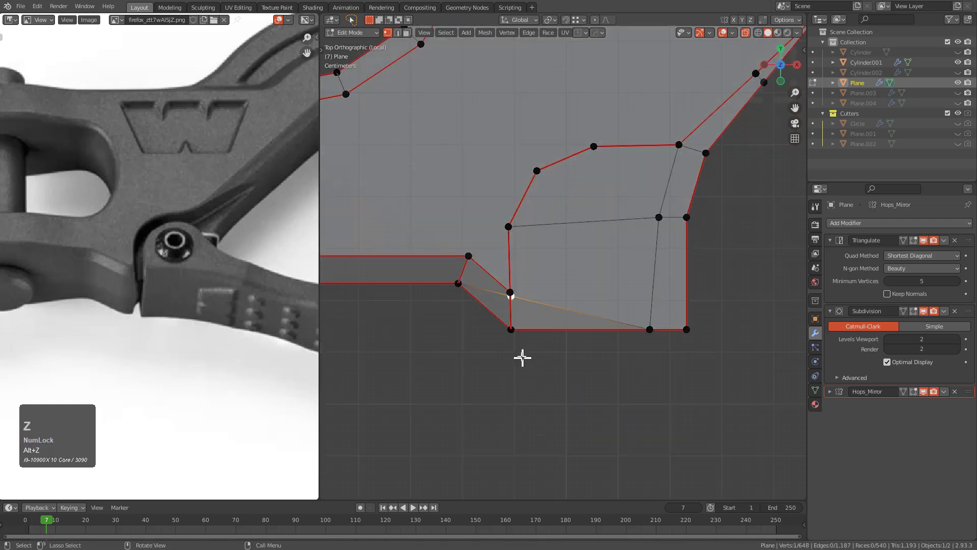
pyautogui.press('g')
pyautogui.press('y')
pyautogui.click(516, 336)
pyautogui.moveTo(543, 364); pyautogui.dragTo(589, 319, button='middle')
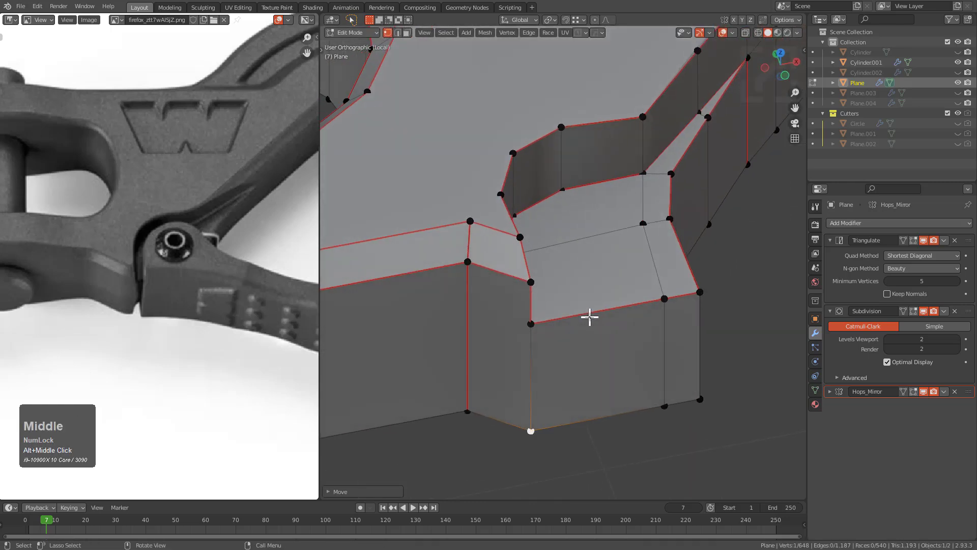
# Mark the new vertical corner edge as sharp and check the smoothed spur in Object Mode
pyautogui.click(537, 363)
pyautogui.press('a')
pyautogui.press('q')
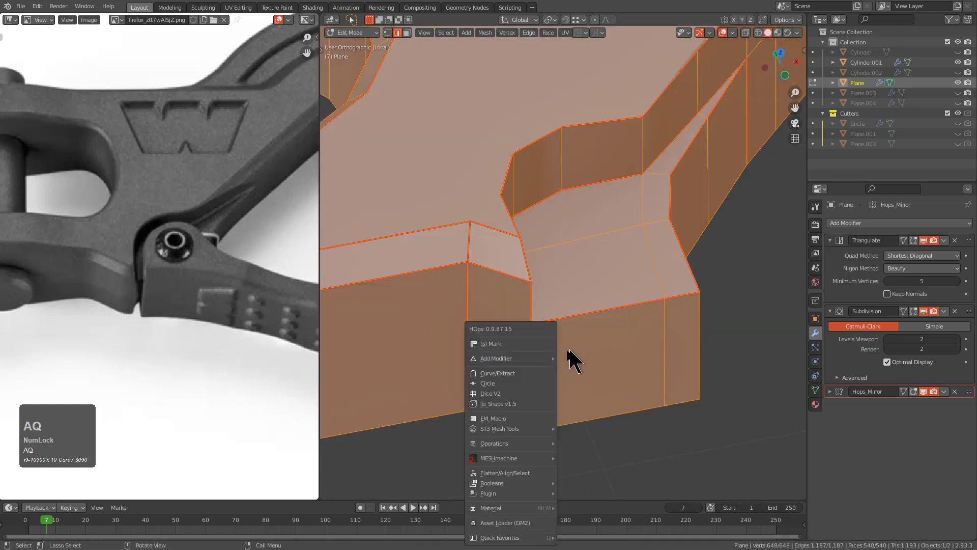
pyautogui.click(537, 354)
pyautogui.press('q')
pyautogui.click(528, 345)
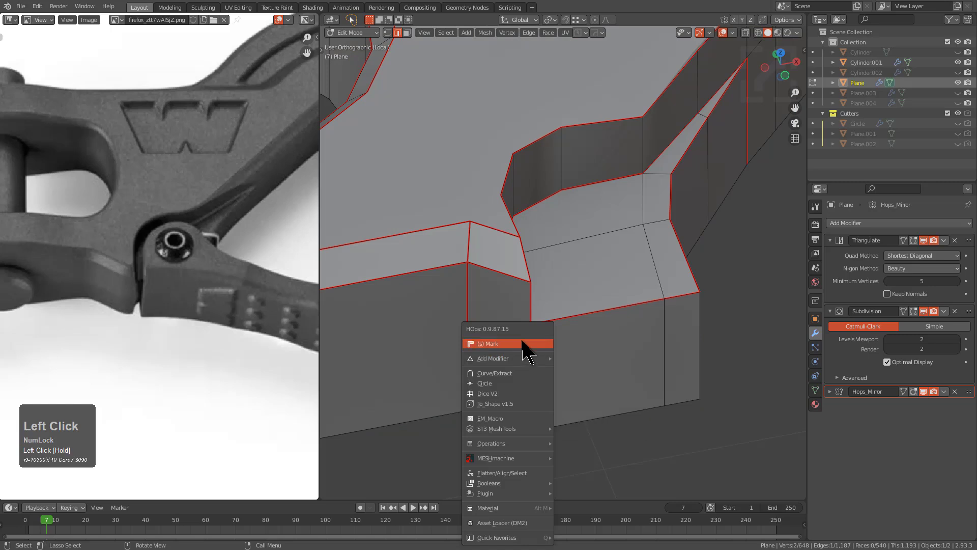
pyautogui.scroll(-2, 626, 327)
pyautogui.moveTo(626, 328); pyautogui.dragTo(575, 338, button='middle')
pyautogui.scroll(-2, 565, 324)
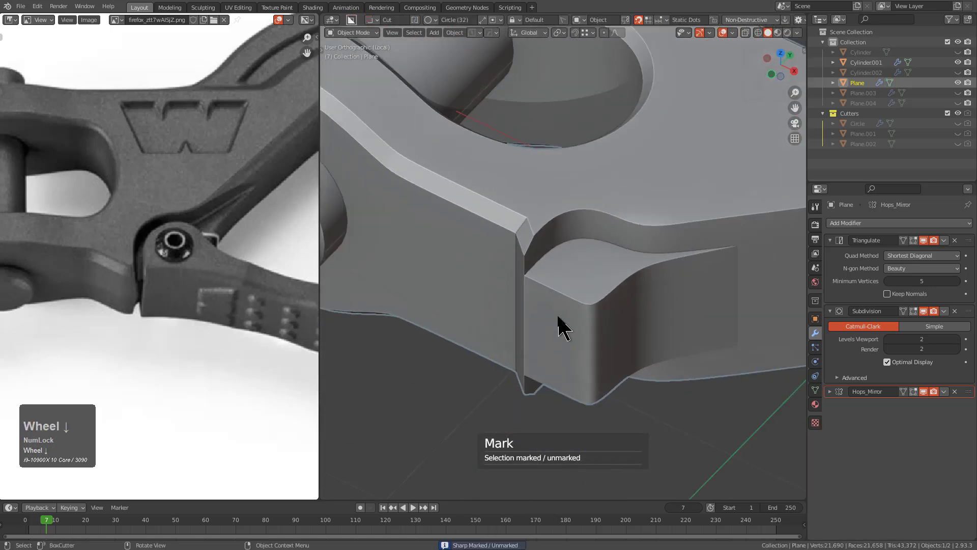
# Knife-cut a straight, angle-constrained line across the spur block, starting at the upper vertex of the notch corner
pyautogui.press('KP_7')
pyautogui.scroll(1, 565, 317)
pyautogui.moveTo(579, 312)
pyautogui.keyDown('shift'); pyautogui.mouseDown(button='middle')
pyautogui.moveTo(591, 346)
pyautogui.moveTo(571, 312)
pyautogui.mouseUp(button='middle'); pyautogui.keyUp('shift')
pyautogui.press('Tab')
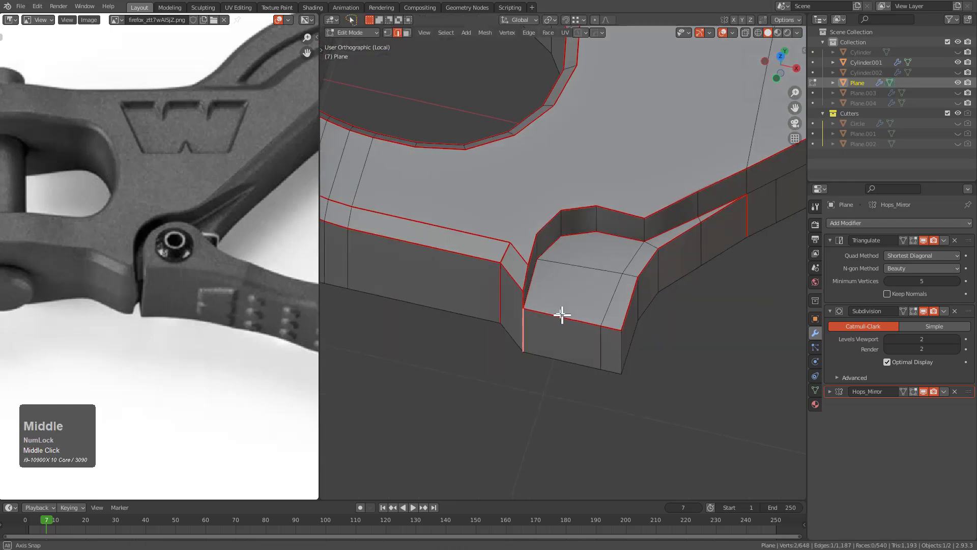
pyautogui.scroll(2, 563, 316)
pyautogui.moveTo(535, 286); pyautogui.dragTo(515, 278, button='middle')
pyautogui.keyDown('alt'); pyautogui.moveTo(507, 227); pyautogui.dragTo(480, 227, button='middle'); pyautogui.keyUp('alt')
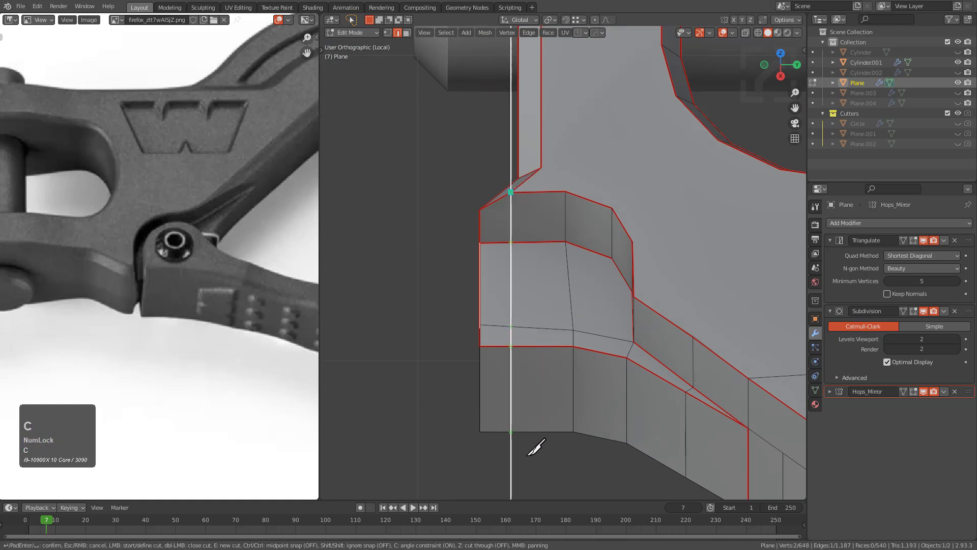
pyautogui.press('KP_Enter')
# Delete the spur's front vertices beyond the new cut to open its front side
pyautogui.moveTo(495, 438); pyautogui.dragTo(576, 356, button='middle')
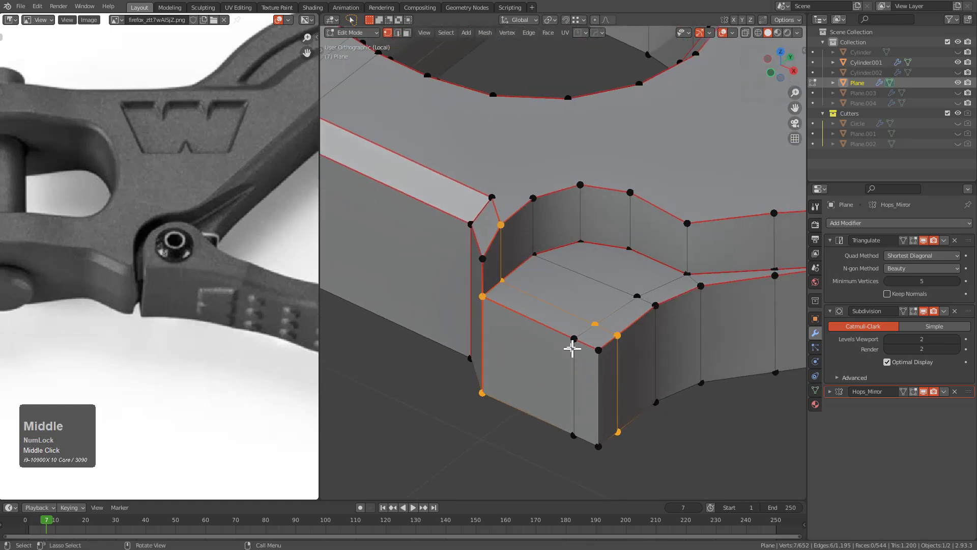
pyautogui.keyDown('shift'); pyautogui.click(572, 436); pyautogui.keyUp('shift')
pyautogui.press('x')
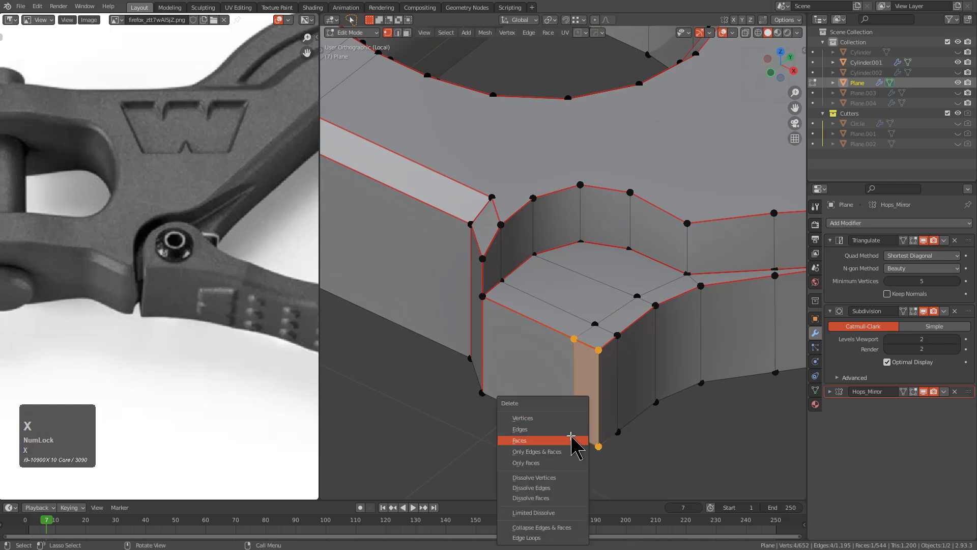
pyautogui.click(560, 422)
pyautogui.moveTo(560, 421); pyautogui.dragTo(559, 380, button='middle')
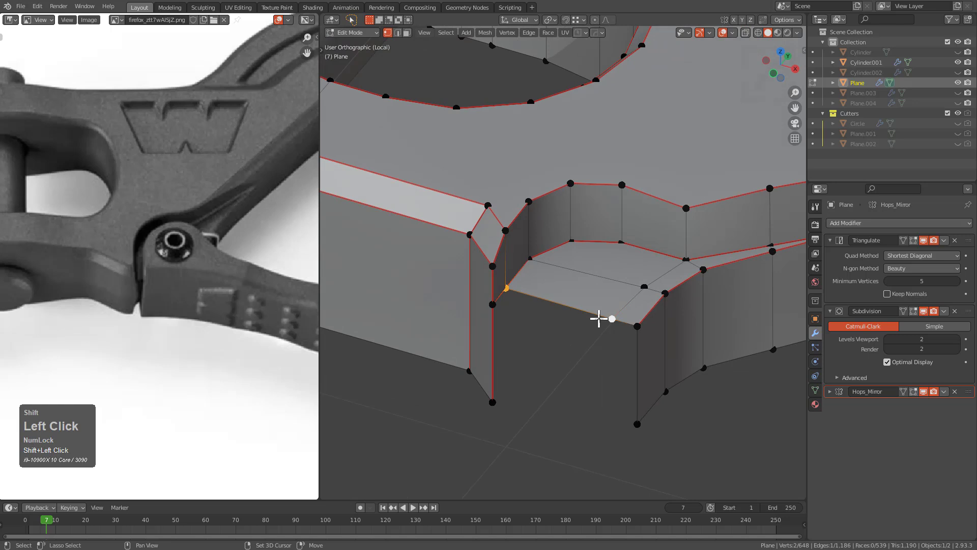
# Extrude the spur's open front edge about 0.39 m down along Z and merge all the mesh's vertices by distance
pyautogui.press('e')
pyautogui.press('z')
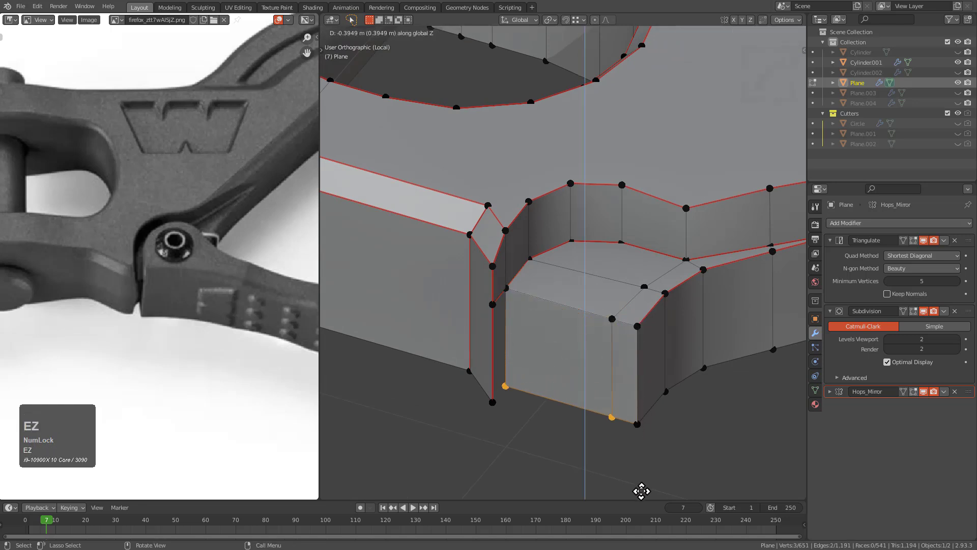
pyautogui.click(643, 483)
pyautogui.press('a')
pyautogui.rightClick(648, 417)
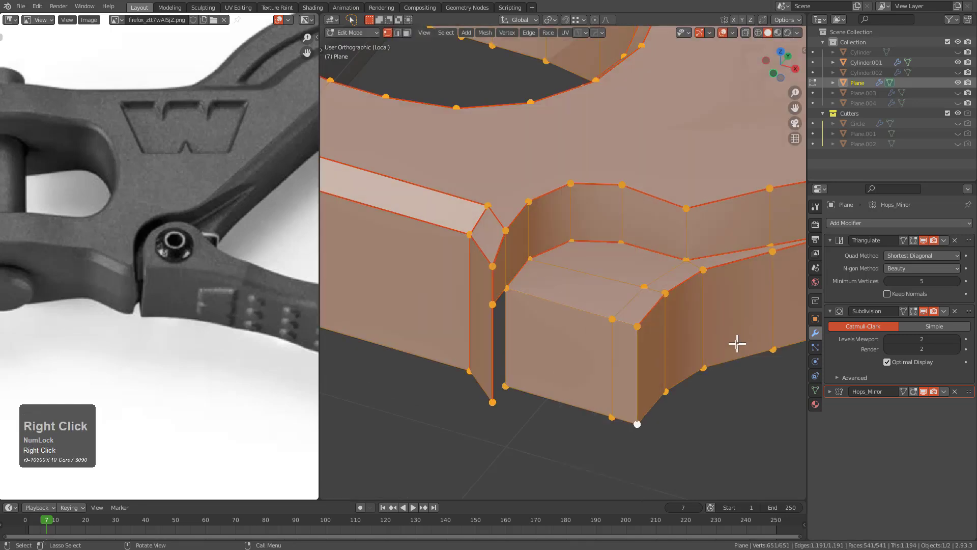
pyautogui.rightClick(645, 414)
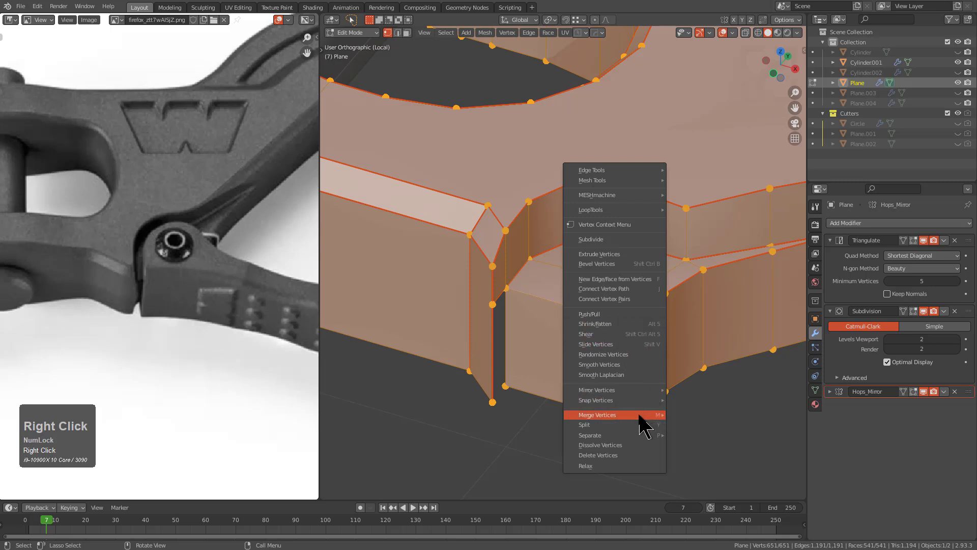
pyautogui.click(697, 474)
pyautogui.click(648, 414)
pyautogui.press('g')
pyautogui.rightClick(649, 407)
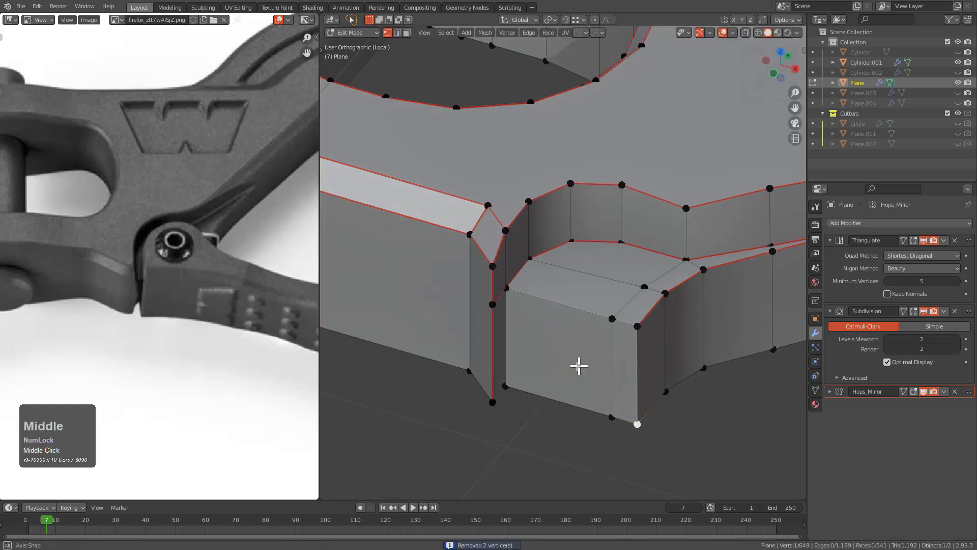
# Fill the gap between the spur's front corner and the adjacent pointed corner with a face
pyautogui.moveTo(578, 365); pyautogui.dragTo(542, 372, button='middle')
pyautogui.scroll(2, 488, 275)
pyautogui.moveTo(460, 313); pyautogui.dragTo(480, 319, button='middle')
pyautogui.press('f')
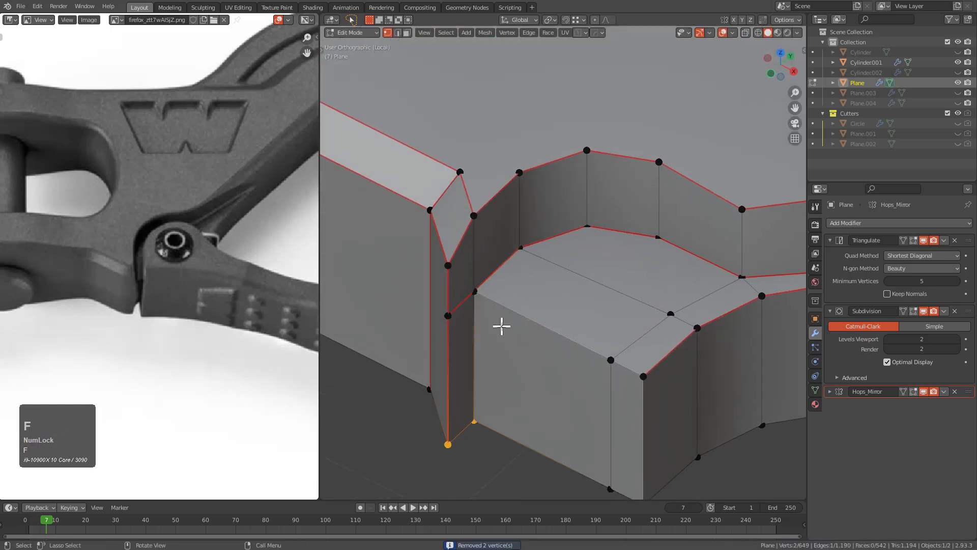
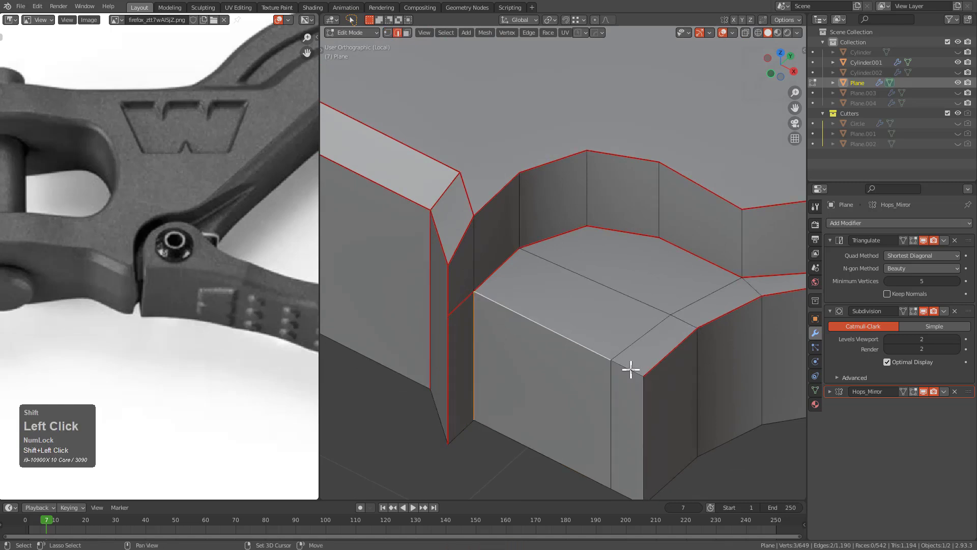
# Mark the spur's front top edge and its vertical corner edges as sharp, and return to Object Mode
pyautogui.keyDown('shift'); pyautogui.click(651, 431); pyautogui.keyUp('shift')
pyautogui.press('q')
pyautogui.click(627, 344)
pyautogui.press('Tab')
pyautogui.moveTo(573, 350); pyautogui.dragTo(643, 425, button='middle')
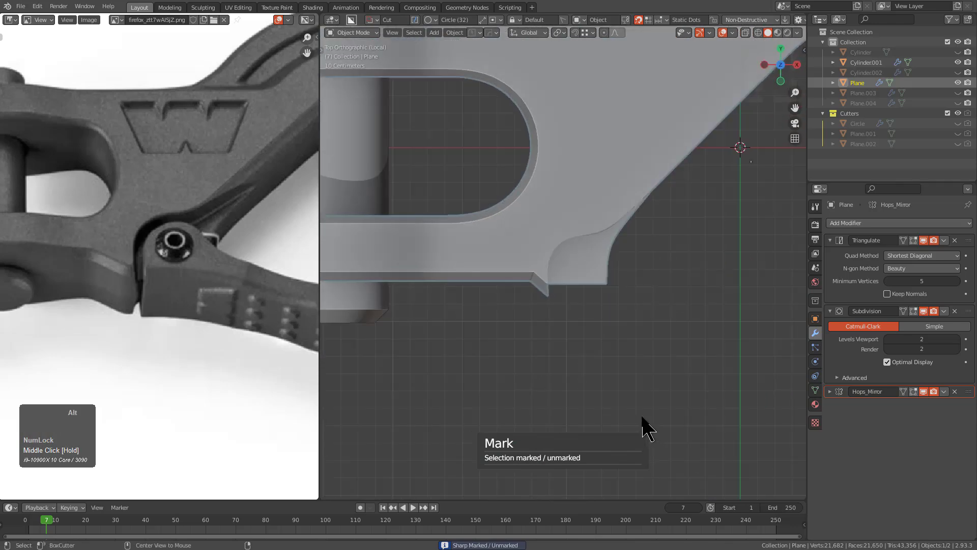
# Inspect the smoothed spur from several angles, return to the top view and save the file
pyautogui.scroll(3, 594, 367)
pyautogui.moveTo(580, 336); pyautogui.dragTo(557, 295, button='middle')
pyautogui.scroll(2, 561, 260)
pyautogui.scroll(-3, 563, 277)
pyautogui.press('KP_7')
pyautogui.scroll(-4, 619, 267)
pyautogui.hotkey('ctrl', 's')
# Add a plane, scale it down and place it over the spur below the notch
pyautogui.keyDown('shift'); pyautogui.moveTo(627, 267); pyautogui.dragTo(587, 270, button='middle'); pyautogui.keyUp('shift')
pyautogui.scroll(1, 586, 268)
pyautogui.keyDown('shift'); pyautogui.moveTo(555, 237); pyautogui.dragTo(582, 261, button='middle'); pyautogui.keyUp('shift')
pyautogui.scroll(2, 580, 229)
pyautogui.scroll(1, 579, 260)
pyautogui.hotkey('shift', 'a')
pyautogui.moveTo(571, 299)
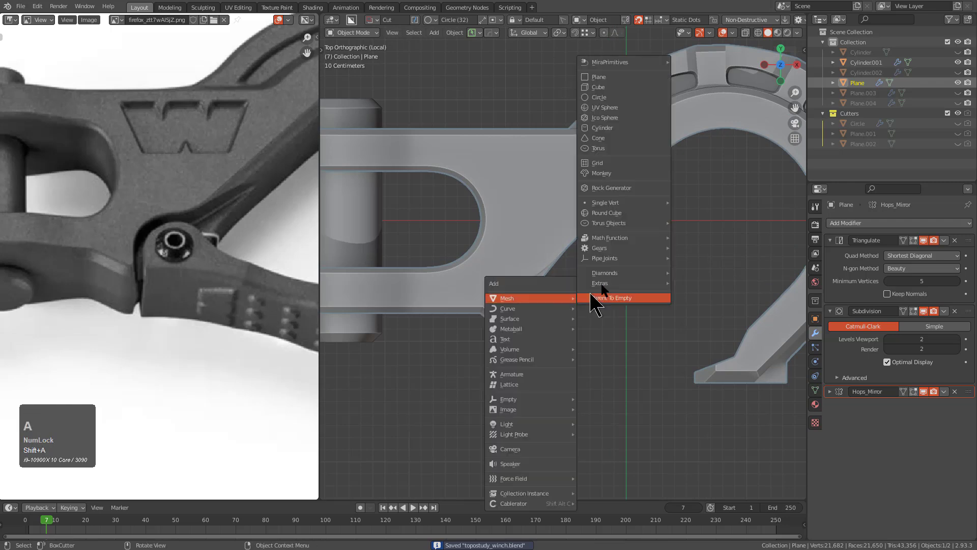
pyautogui.click(620, 78)
pyautogui.press('s')
pyautogui.click(636, 244)
pyautogui.press('g')
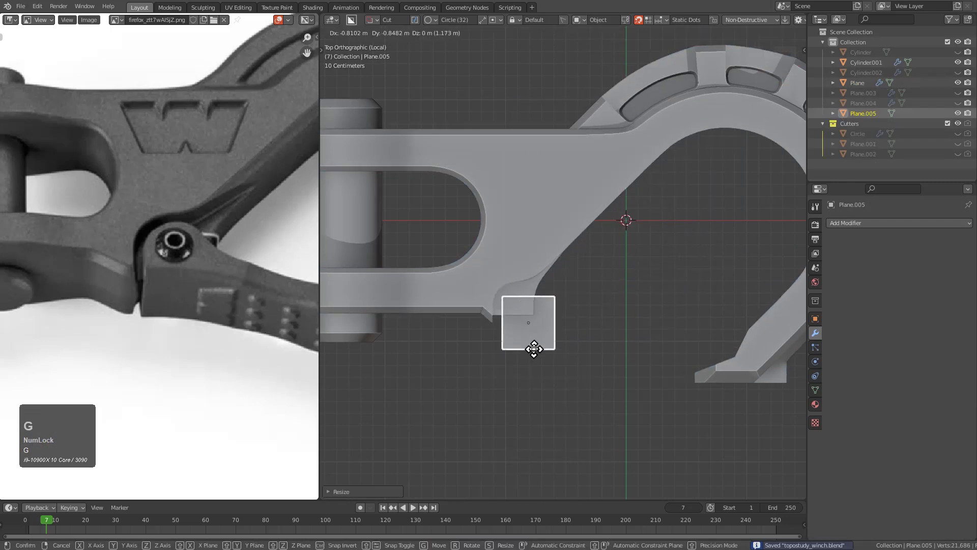
pyautogui.click(532, 337)
# Raise the new plane along Z to the spur's height and fine-tune its position over the notch in the top view
pyautogui.press('KP_Decimal')
pyautogui.moveTo(535, 342); pyautogui.dragTo(561, 318, button='middle')
pyautogui.press('g')
pyautogui.press('z')
pyautogui.click(584, 184)
pyautogui.press('KP_7')
pyautogui.press('g')
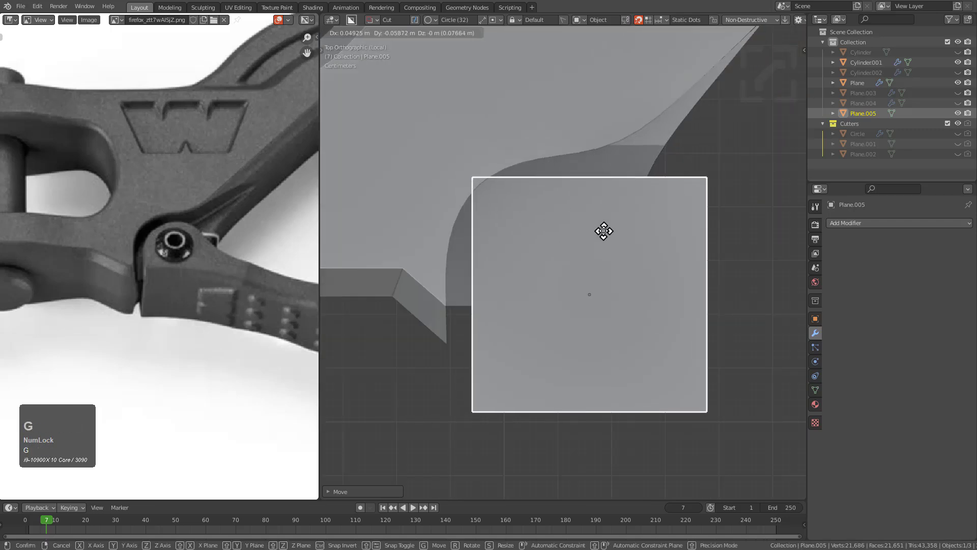
pyautogui.click(605, 231)
# Add a vertex Bevel modifier to the plane with 8 segments and an amount of 0.5062 m, rounding it into a circle
pyautogui.scroll(-1, 651, 248)
pyautogui.press('q')
pyautogui.click(649, 249)
pyautogui.press('2')
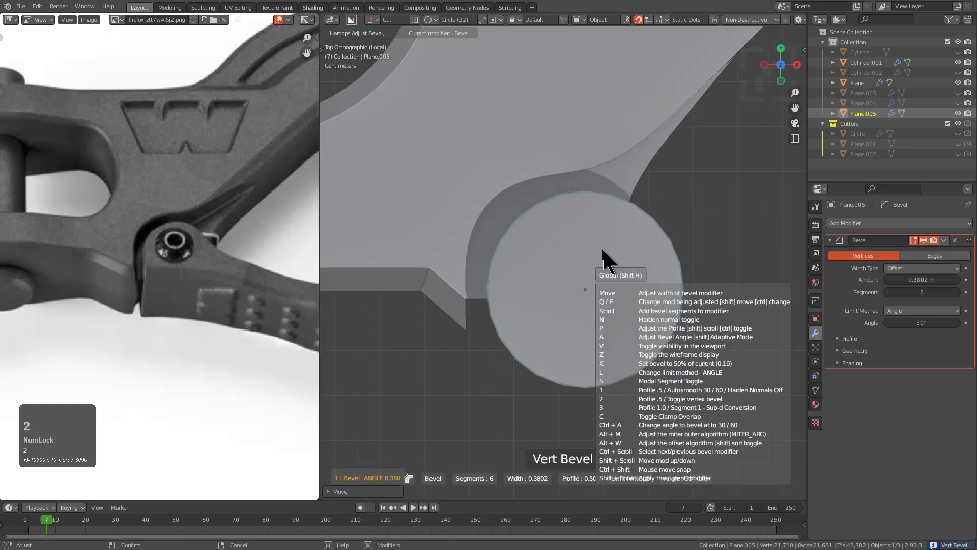
pyautogui.press('Tab')
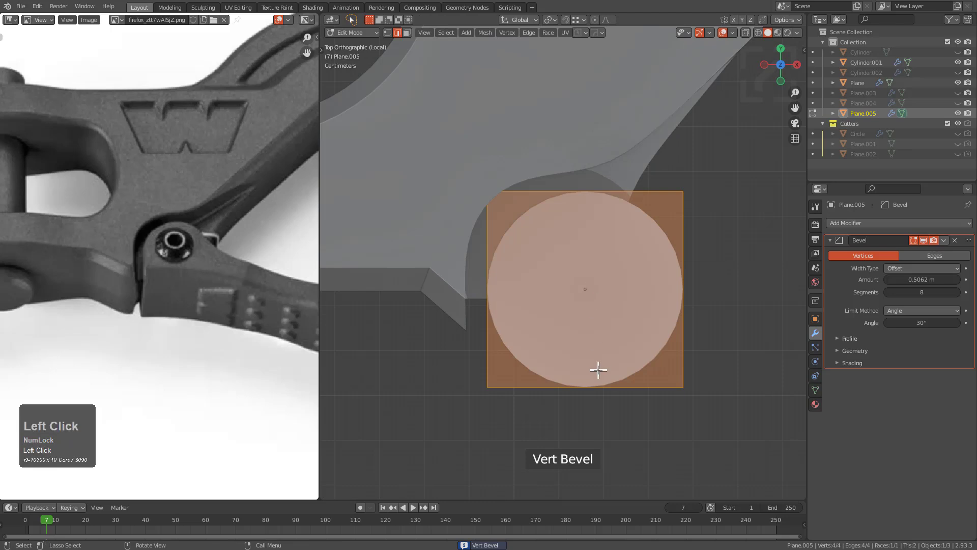
# Move the plane's lower edge down along Y to lengthen the shape
pyautogui.press('g')
pyautogui.press('y')
pyautogui.click(601, 430)
pyautogui.press('Tab')
pyautogui.keyDown('shift'); pyautogui.moveTo(627, 356); pyautogui.dragTo(627, 334, button='middle'); pyautogui.keyUp('shift')
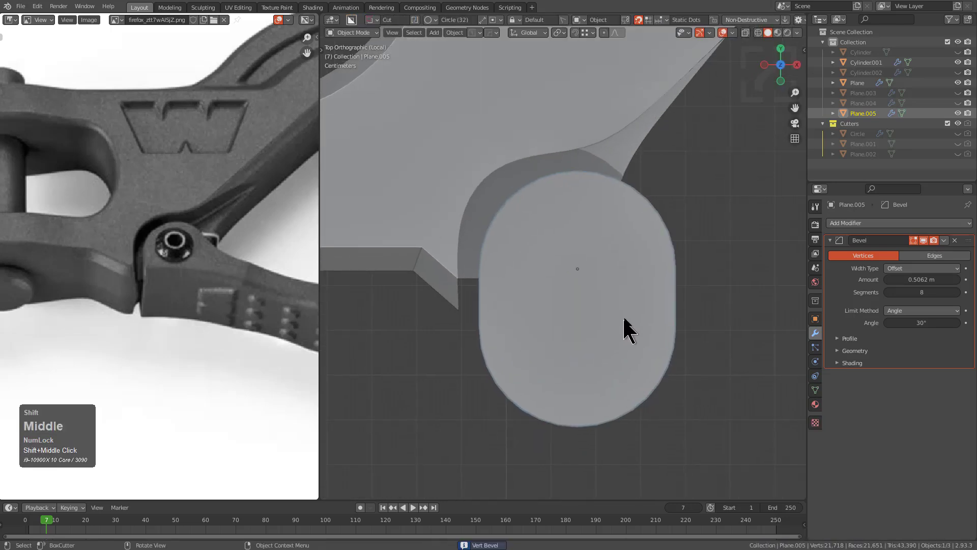
# Assign the plane's top vertices to a vertex group and limit the Bevel modifier to that group
pyautogui.press('Tab')
pyautogui.press('q')
pyautogui.click(621, 189)
pyautogui.press('Tab')
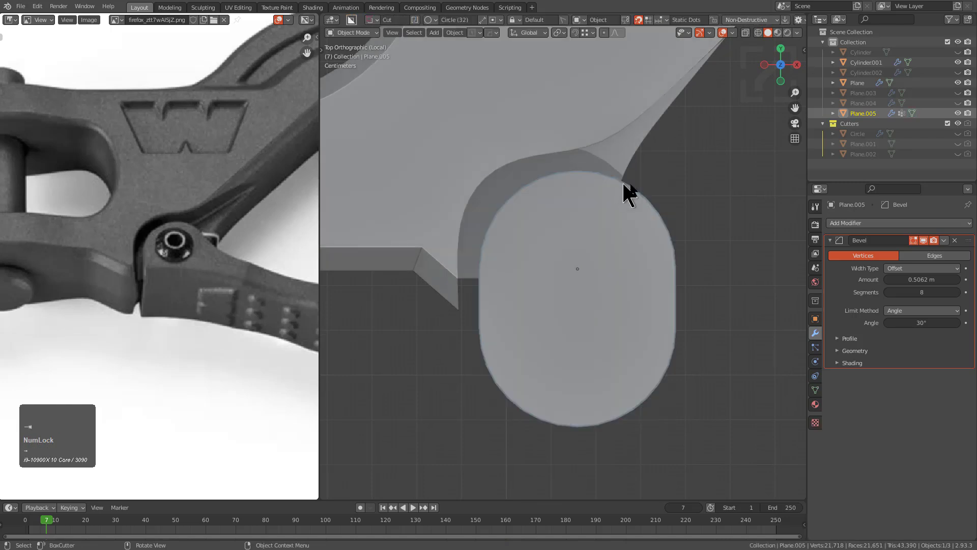
pyautogui.click(847, 351)
pyautogui.click(847, 353)
pyautogui.click(846, 362)
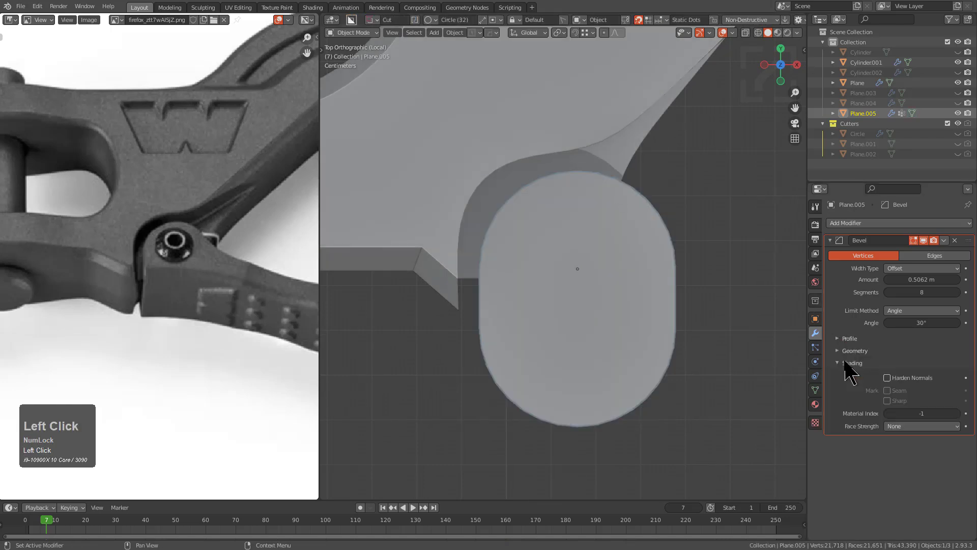
pyautogui.click(847, 351)
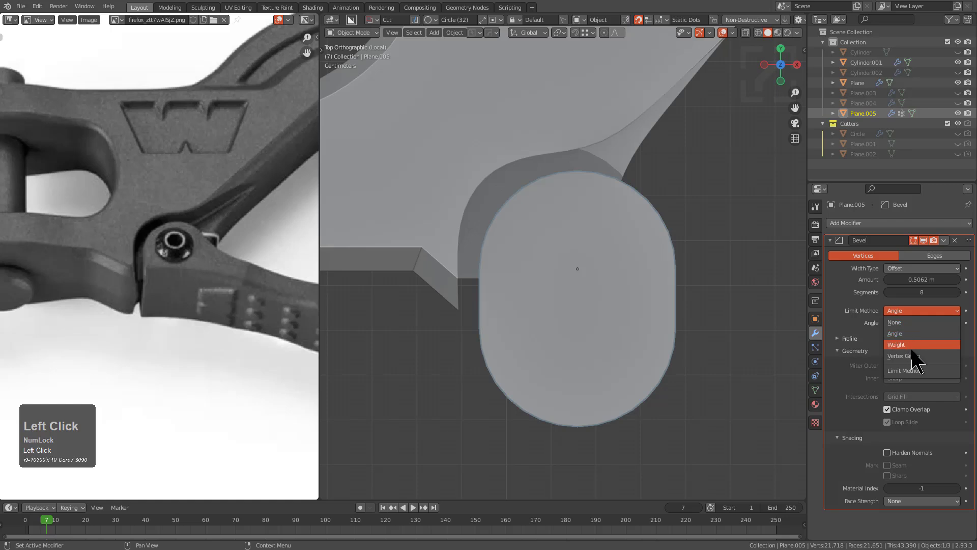
pyautogui.click(903, 356)
pyautogui.click(920, 322)
pyautogui.click(905, 338)
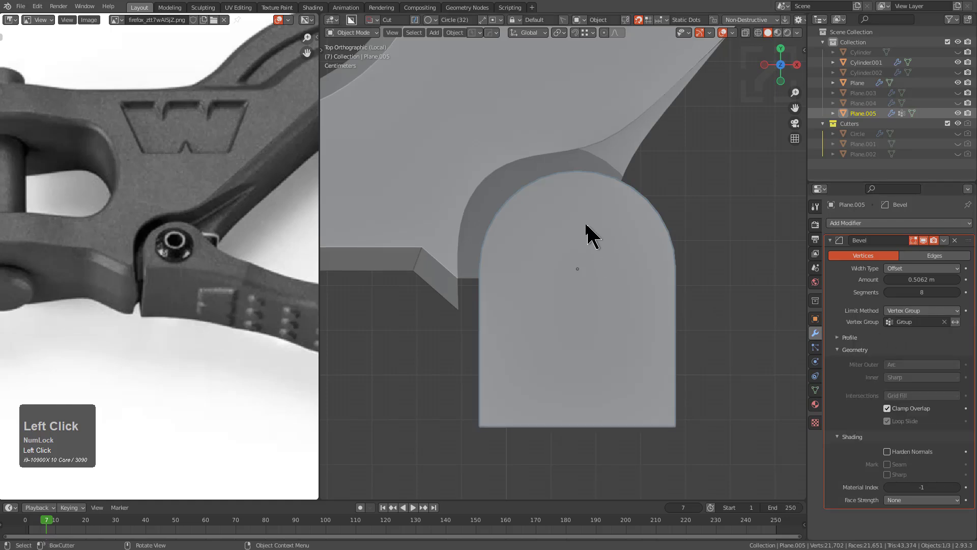
# Move the plane's straight lower edge up along Y to shorten the shape
pyautogui.press('Tab')
pyautogui.click(611, 402)
pyautogui.press('g')
pyautogui.press('y')
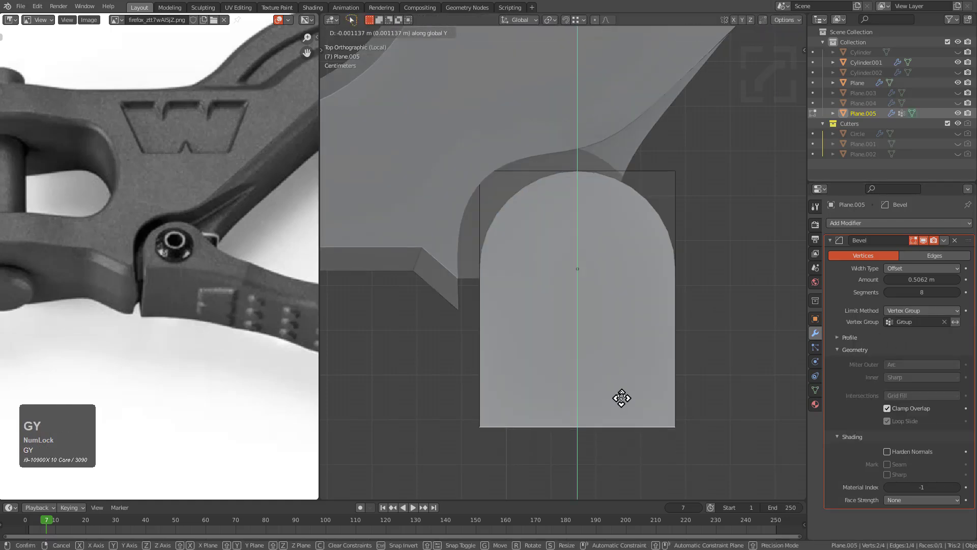
pyautogui.click(628, 369)
# Move the rounded plane so its arc fits inside the notch, comparing it with the whole hook in the reference image
pyautogui.scroll(-2, 632, 358)
pyautogui.press('Tab')
pyautogui.press('g')
pyautogui.click(637, 338)
pyautogui.scroll(-3, 236, 334)
pyautogui.moveTo(235, 334); pyautogui.dragTo(240, 319, button='middle')
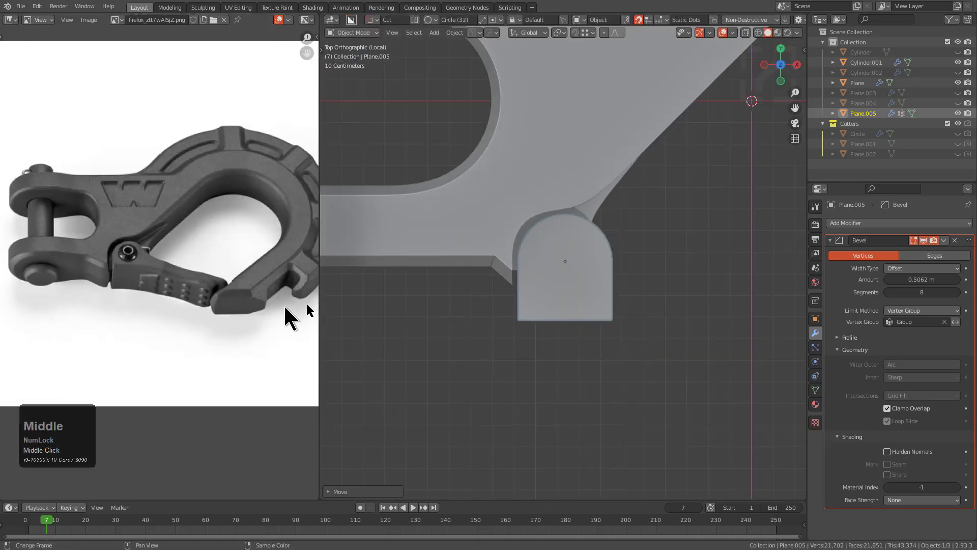
# Reduce the rounded plane's bevel to 3 segments and convert its visual geometry to mesh
pyautogui.scroll(1, 625, 334)
pyautogui.moveTo(625, 334); pyautogui.dragTo(602, 270, button='middle')
pyautogui.hotkey('ctrl', 'a')
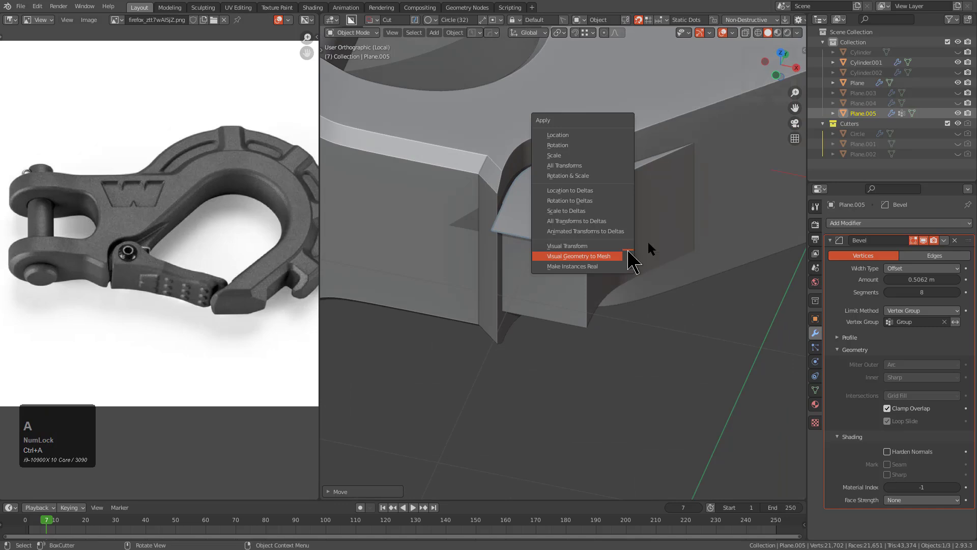
pyautogui.keyDown('shift'); pyautogui.moveTo(666, 234); pyautogui.dragTo(633, 283, button='middle'); pyautogui.keyUp('shift')
pyautogui.scroll(1, 633, 283)
pyautogui.press('q')
pyautogui.click(609, 288)
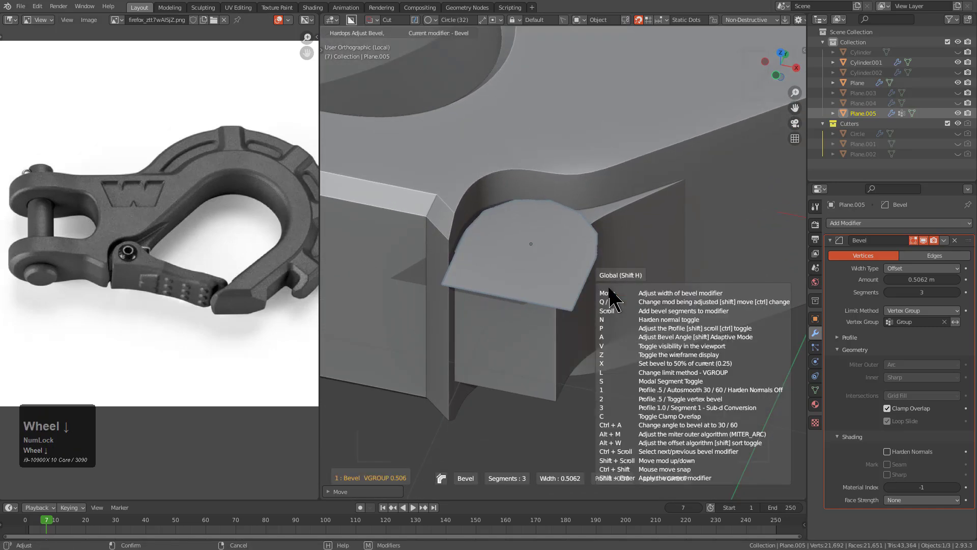
pyautogui.click(611, 294)
pyautogui.hotkey('ctrl', 'a')
pyautogui.click(601, 270)
# Move the rounded plane's straight lower edge slightly up along Y, comparing its proportions with the latch in the reference image
pyautogui.press('Tab')
pyautogui.press('1')
pyautogui.click(546, 197)
pyautogui.moveTo(546, 197); pyautogui.dragTo(570, 288, button='middle')
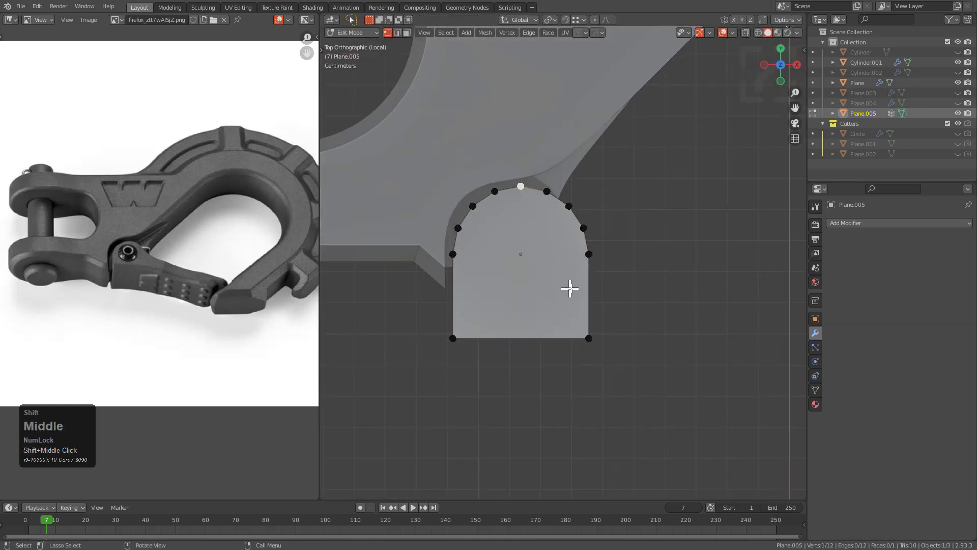
pyautogui.click(554, 336)
pyautogui.press('g')
pyautogui.press('y')
pyautogui.click(552, 323)
pyautogui.scroll(4, 148, 303)
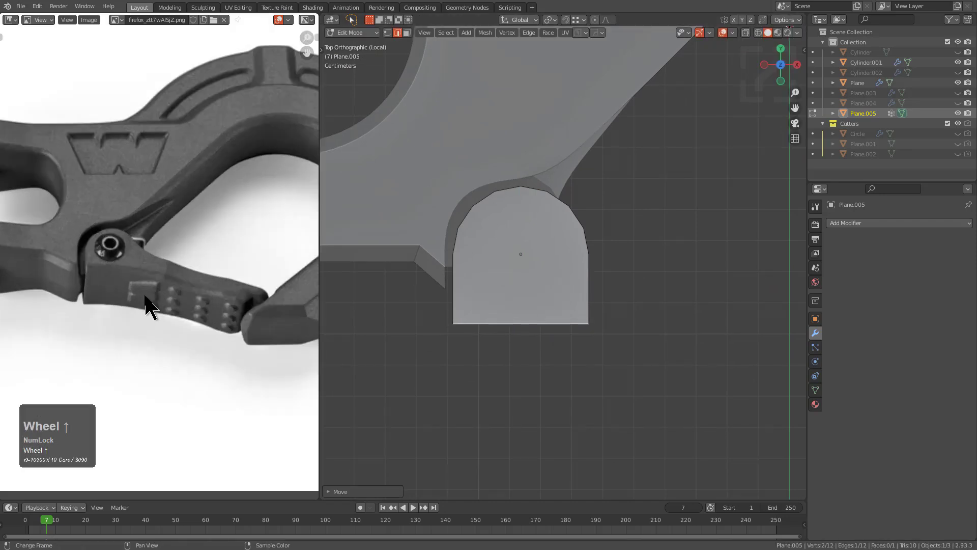
# Extrude the lower edge about 0.2 m down along Y, and extrude the new section's hook-tip side edge along X as an arm
pyautogui.press('e')
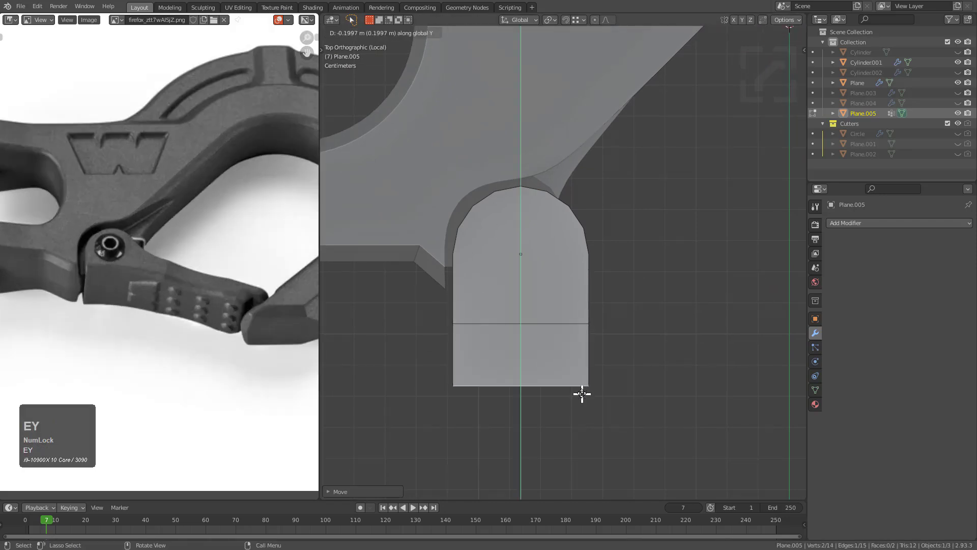
pyautogui.click(582, 393)
pyautogui.scroll(-3, 591, 341)
pyautogui.click(529, 308)
pyautogui.press('e')
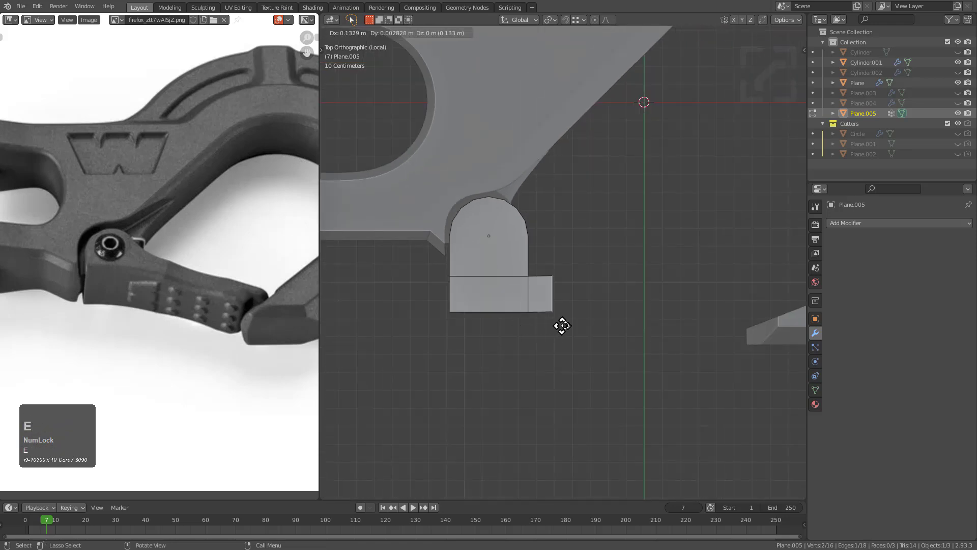
pyautogui.press('x')
pyautogui.click(645, 327)
pyautogui.scroll(2, 571, 282)
# Slide the arm's inner upper vertex up and its outer upper vertex down so the arm tapers toward its end
pyautogui.press('1')
pyautogui.click(513, 282)
pyautogui.press('g')
pyautogui.press('g')
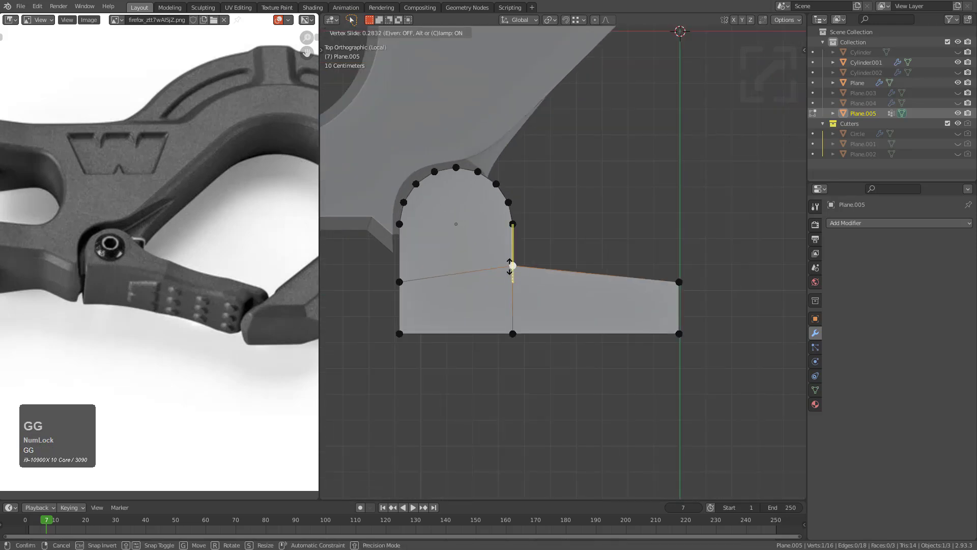
pyautogui.click(512, 259)
pyautogui.click(677, 281)
pyautogui.press('g')
pyautogui.click(679, 292)
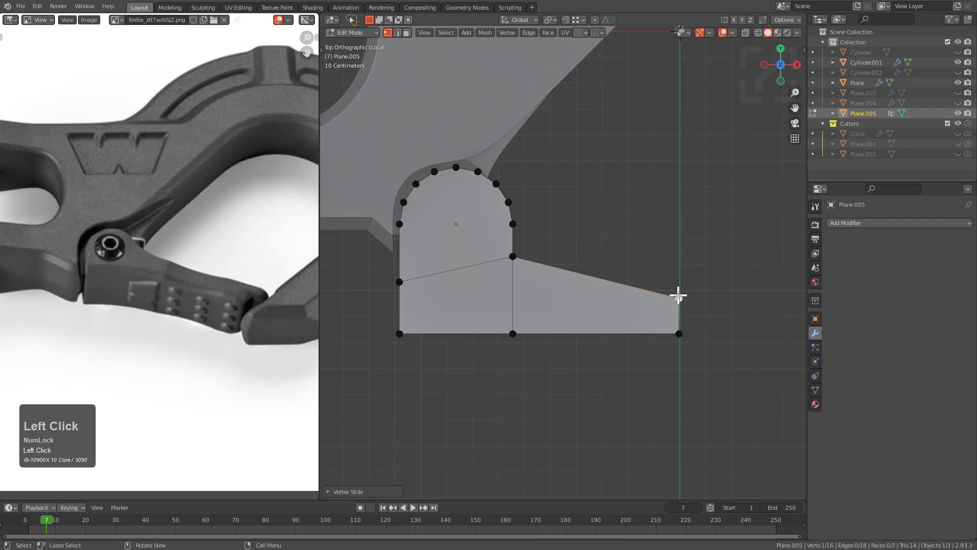
# Extrude the arm's end edge about 0.74 m along X toward the hook tip
pyautogui.scroll(-2, 672, 314)
pyautogui.keyDown('shift'); pyautogui.moveTo(656, 302); pyautogui.dragTo(583, 323, button='middle'); pyautogui.keyUp('shift')
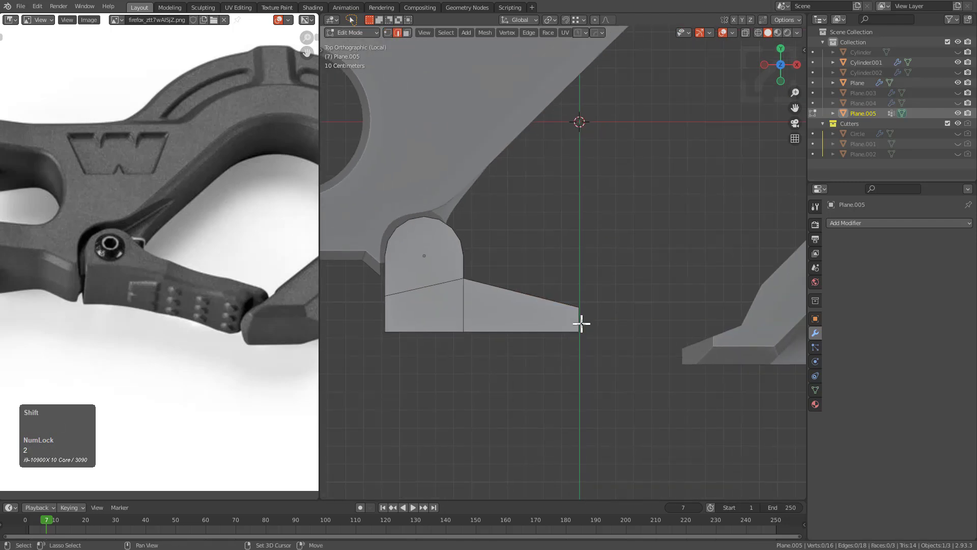
pyautogui.press('e')
pyautogui.press('x')
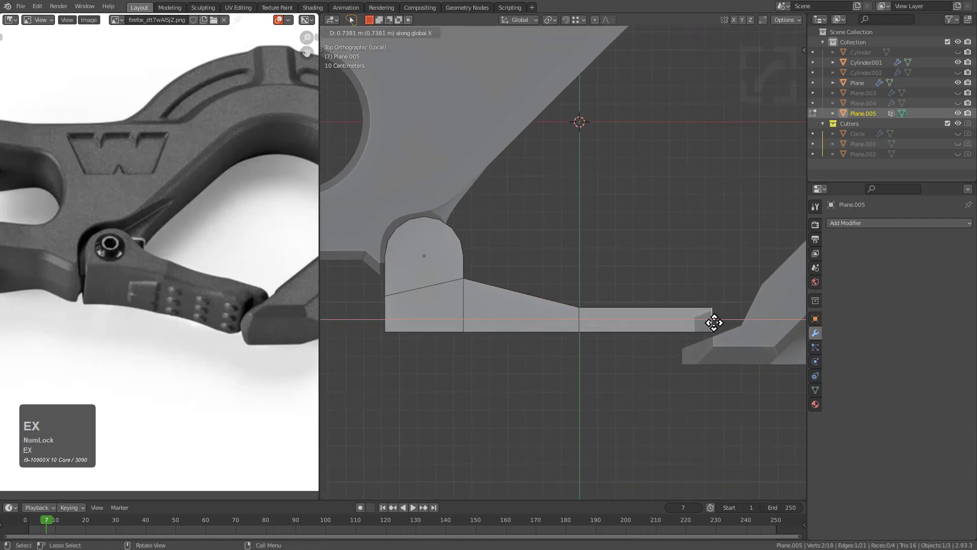
pyautogui.click(714, 323)
pyautogui.scroll(2, 650, 319)
pyautogui.scroll(-2, 650, 318)
pyautogui.keyDown('shift'); pyautogui.moveTo(650, 319); pyautogui.dragTo(625, 309, button='middle'); pyautogui.keyUp('shift')
pyautogui.scroll(-2, 624, 308)
pyautogui.scroll(2, 635, 312)
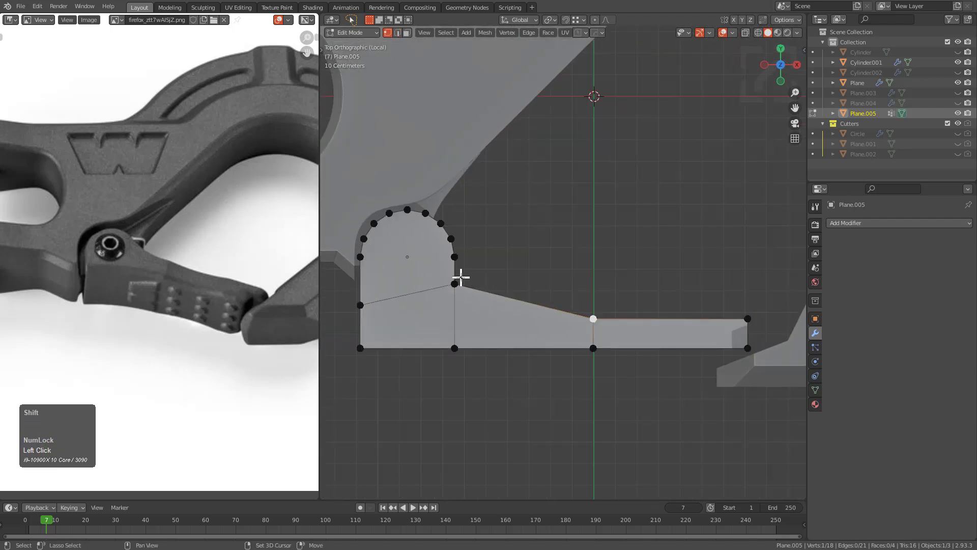
# Move the upper vertices at the arm's inner corner and middle joint up along Y
pyautogui.keyDown('shift'); pyautogui.click(461, 278); pyautogui.keyUp('shift')
pyautogui.press('g')
pyautogui.press('y')
pyautogui.click(470, 271)
pyautogui.click(586, 308)
# Add a vertical loop cut close to the arm's end beside the hook tip
pyautogui.keyDown('shift'); pyautogui.moveTo(676, 327); pyautogui.dragTo(548, 308, button='middle'); pyautogui.keyUp('shift')
pyautogui.scroll(2, 593, 308)
pyautogui.click(630, 344)
pyautogui.rightClick(629, 340)
pyautogui.moveTo(609, 321); pyautogui.dragTo(667, 332)
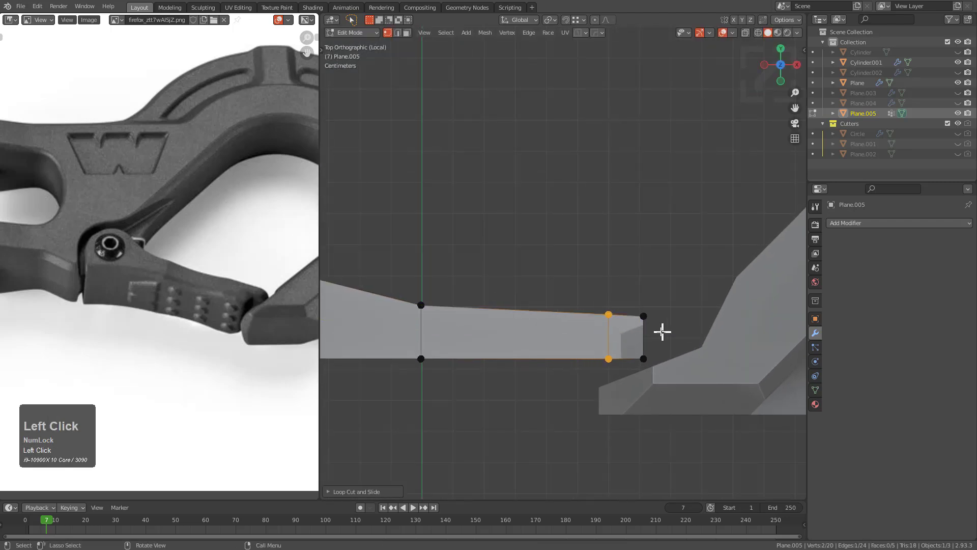
# Add a lengthwise loop cut through the arm, flatten it by scaling to 0 on Y, and adjust its height along Y
pyautogui.click(615, 332)
pyautogui.press('s')
pyautogui.press('y')
pyautogui.press('0')
pyautogui.press('KP_Enter')
pyautogui.press('g')
pyautogui.press('y')
pyautogui.click(619, 342)
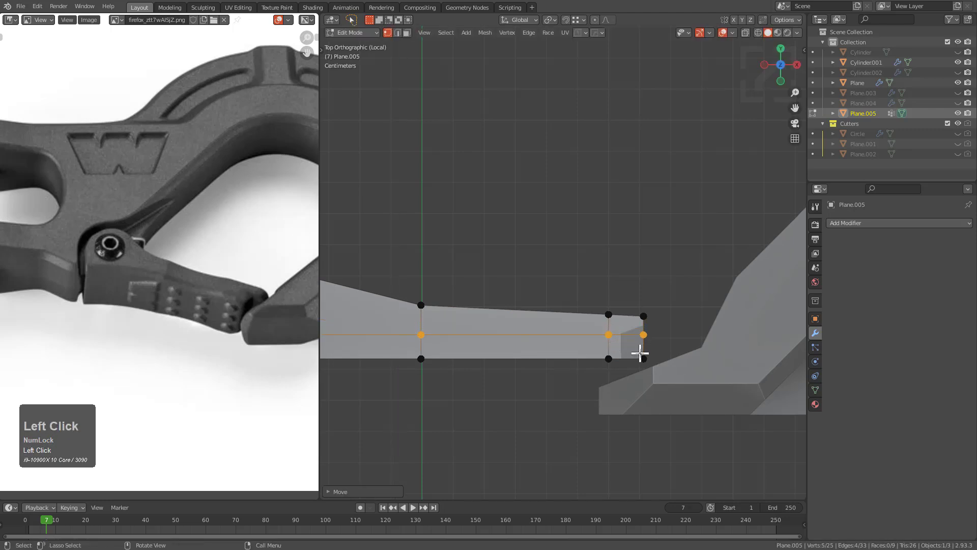
# Delete the lower corner section at the arm's end to leave a stepped tip
pyautogui.click(640, 340)
pyautogui.press('x')
pyautogui.click(650, 353)
pyautogui.press('x')
pyautogui.click(727, 340)
pyautogui.keyDown('shift'); pyautogui.moveTo(608, 353); pyautogui.dragTo(625, 339, button='middle'); pyautogui.keyUp('shift')
# Move the stepped tip's end edge along X to lengthen the tip toward the hook
pyautogui.press('2')
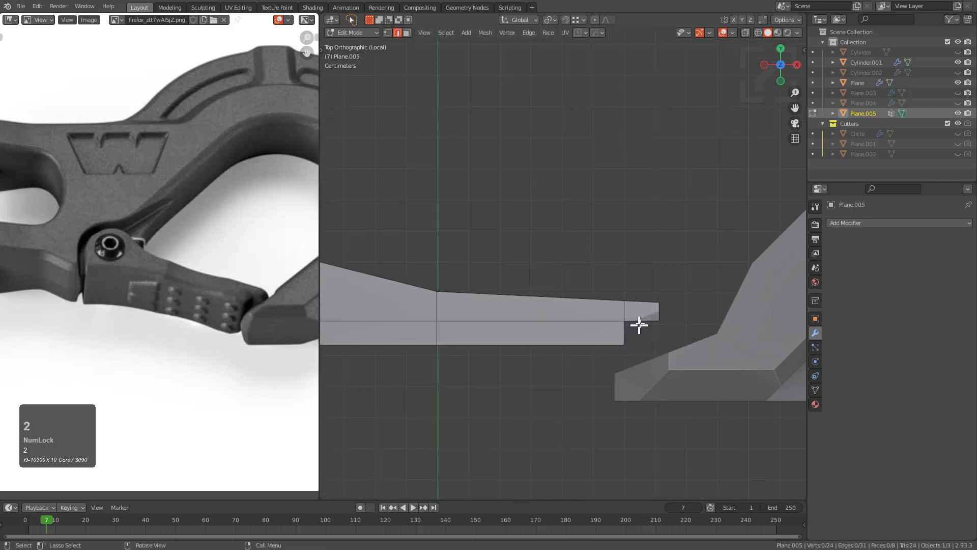
pyautogui.press('g')
pyautogui.press('x')
pyautogui.click(676, 312)
pyautogui.scroll(-2, 673, 311)
pyautogui.keyDown('shift'); pyautogui.moveTo(514, 301); pyautogui.dragTo(589, 314, button='middle'); pyautogui.keyUp('shift')
pyautogui.scroll(-1, 616, 297)
pyautogui.scroll(1, 579, 296)
pyautogui.scroll(2, 594, 282)
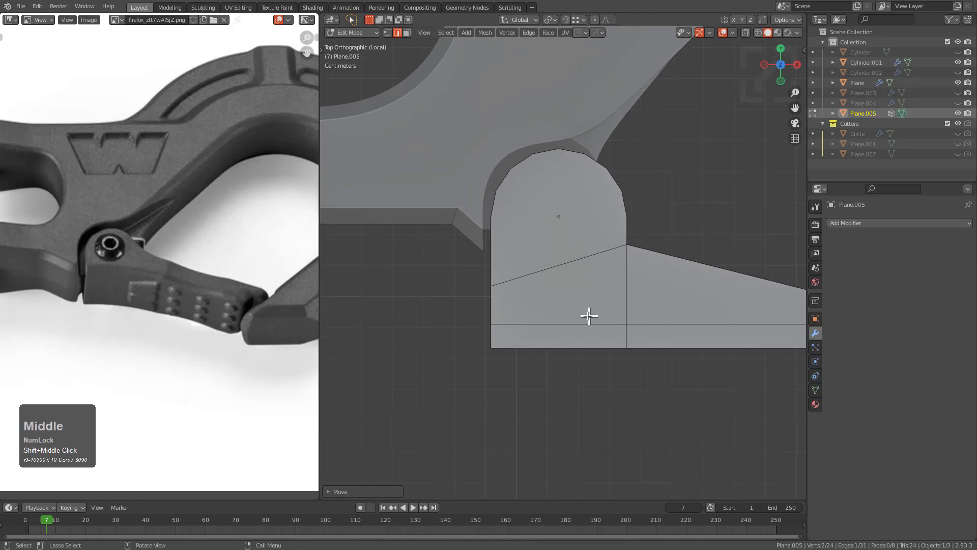
pyautogui.scroll(1, 589, 315)
pyautogui.scroll(-2, 589, 317)
pyautogui.keyDown('shift'); pyautogui.moveTo(681, 348); pyautogui.dragTo(503, 319, button='middle'); pyautogui.keyUp('shift')
pyautogui.scroll(-2, 585, 333)
# Rotate the latch a few degrees clockwise in the top view so its tip slopes down toward the hook tip
pyautogui.press('Tab')
pyautogui.scroll(-1, 506, 326)
pyautogui.click(604, 328)
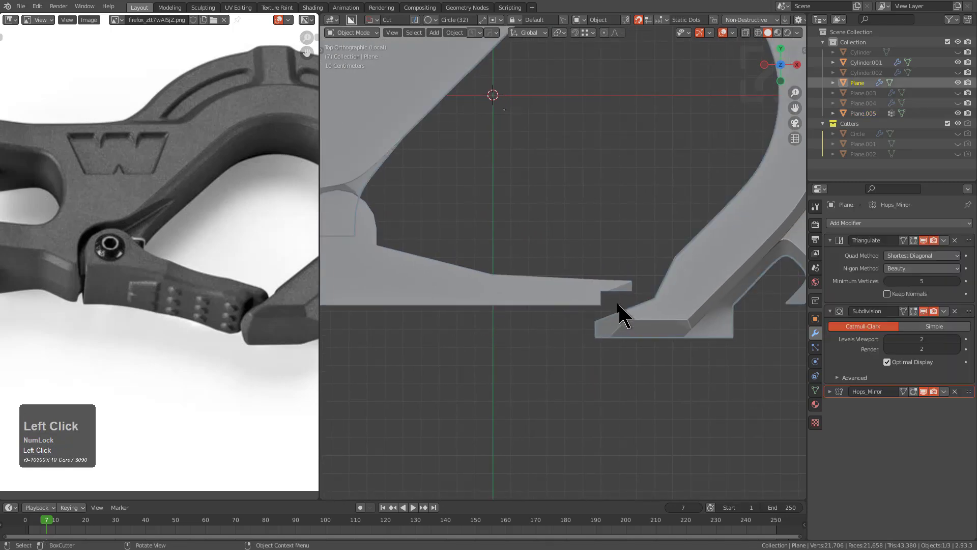
pyautogui.click(584, 298)
pyautogui.scroll(-1, 588, 290)
pyautogui.press('r')
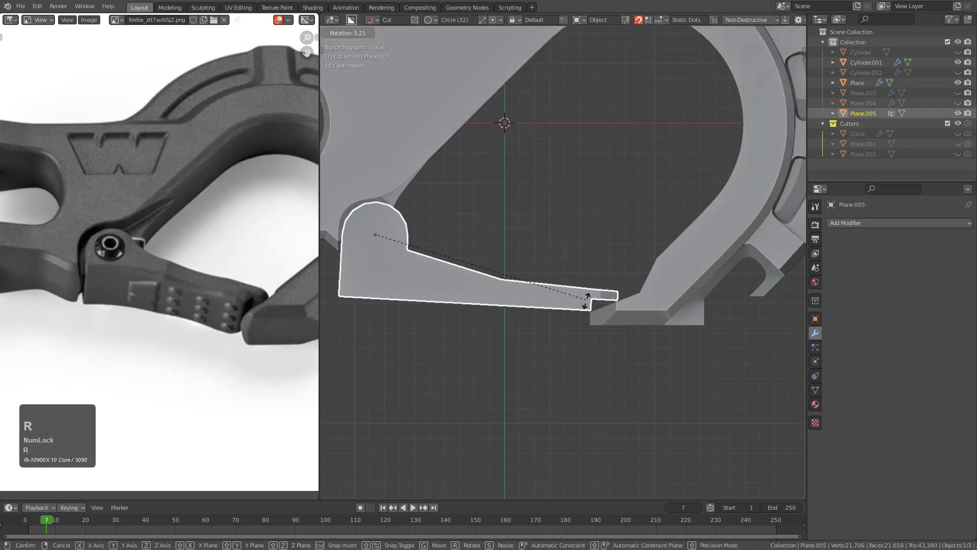
pyautogui.click(585, 313)
# Thicken the latch downward with a Solidify modifier and convert its visual geometry to mesh
pyautogui.moveTo(584, 316); pyautogui.dragTo(530, 265, button='middle')
pyautogui.press('q')
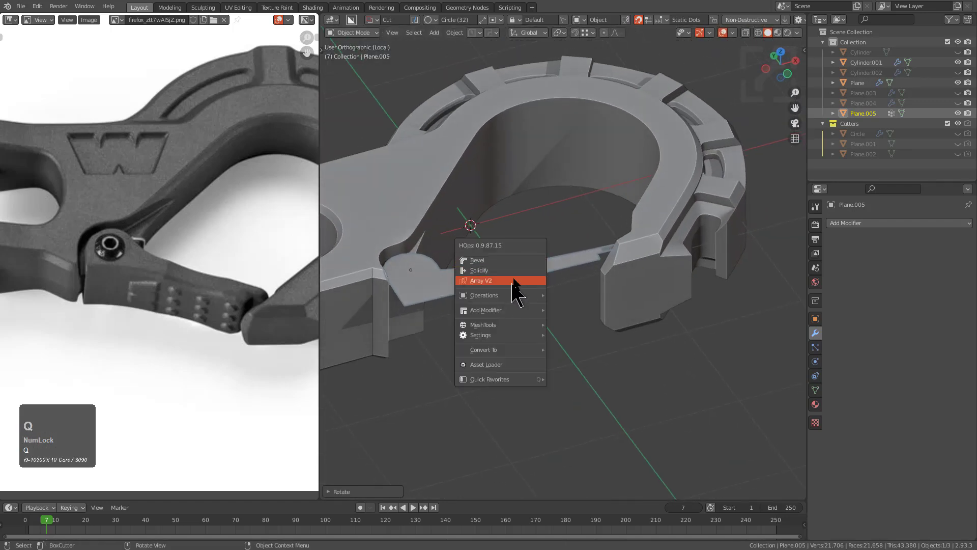
pyautogui.click(504, 271)
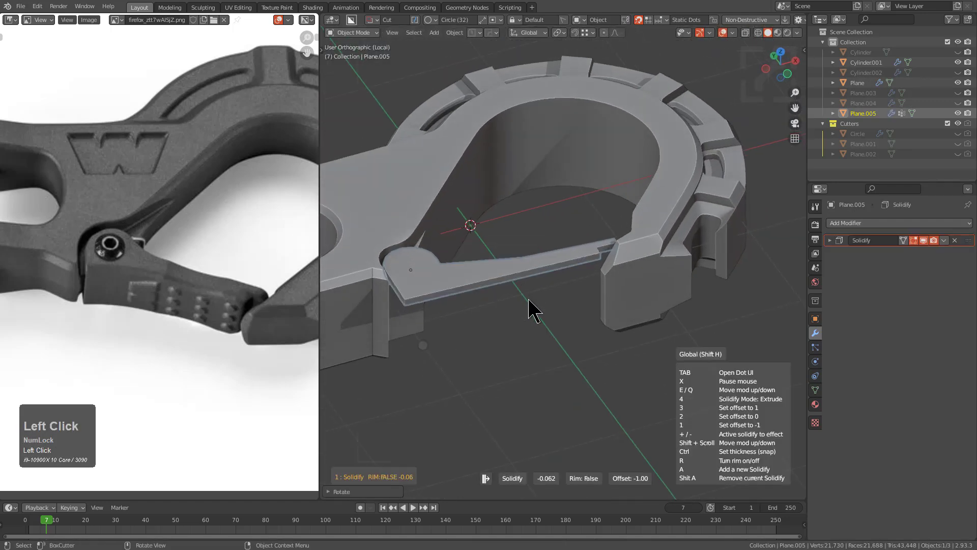
pyautogui.click(444, 293)
pyautogui.moveTo(550, 303); pyautogui.dragTo(533, 210, button='middle')
pyautogui.hotkey('ctrl', 'a')
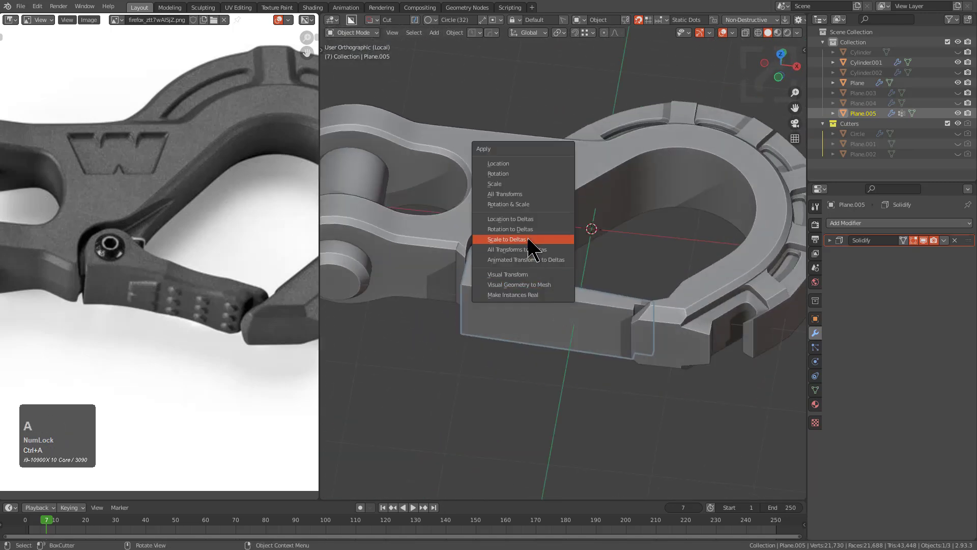
pyautogui.click(535, 284)
# Mirror and bisect the latch on Z using the hook body as the mirror object
pyautogui.moveTo(534, 284)
pyautogui.mouseDown(button='middle')
pyautogui.moveTo(513, 284)
pyautogui.moveTo(530, 294)
pyautogui.mouseUp(button='middle')
pyautogui.click(539, 218)
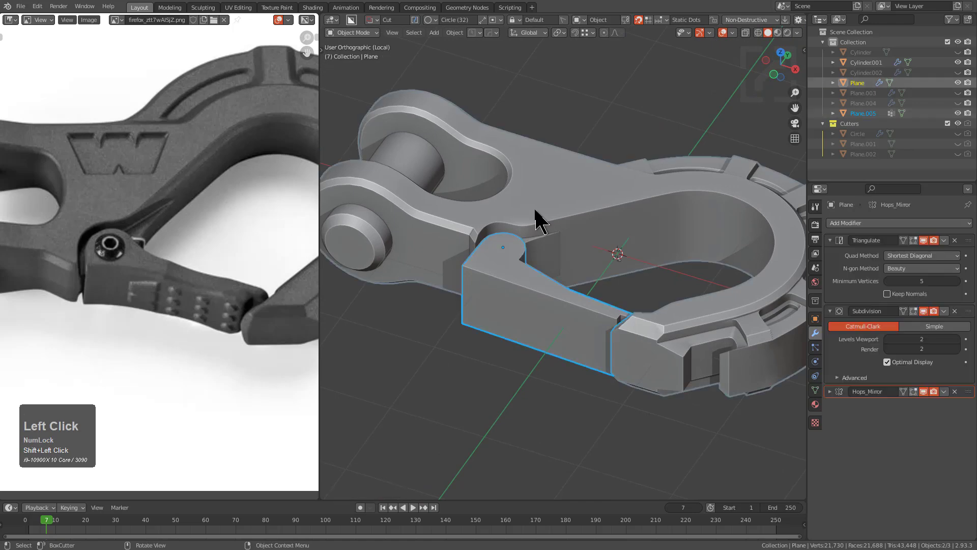
pyautogui.hotkey('alt', 'x')
pyautogui.click(657, 207)
pyautogui.moveTo(613, 201); pyautogui.dragTo(500, 277, button='middle')
# Edge-slide the latch's lengthwise edge path upward from the outer corner at its pivot end
pyautogui.click(568, 309)
pyautogui.press('a')
pyautogui.press('Tab')
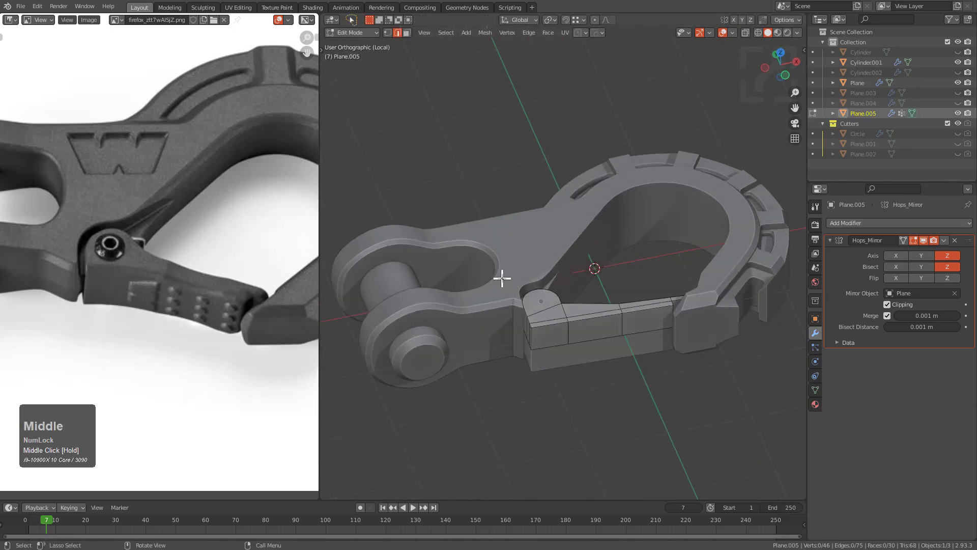
pyautogui.scroll(3, 595, 320)
pyautogui.press('Tab')
pyautogui.moveTo(596, 321); pyautogui.dragTo(514, 330, button='middle')
pyautogui.press('Tab')
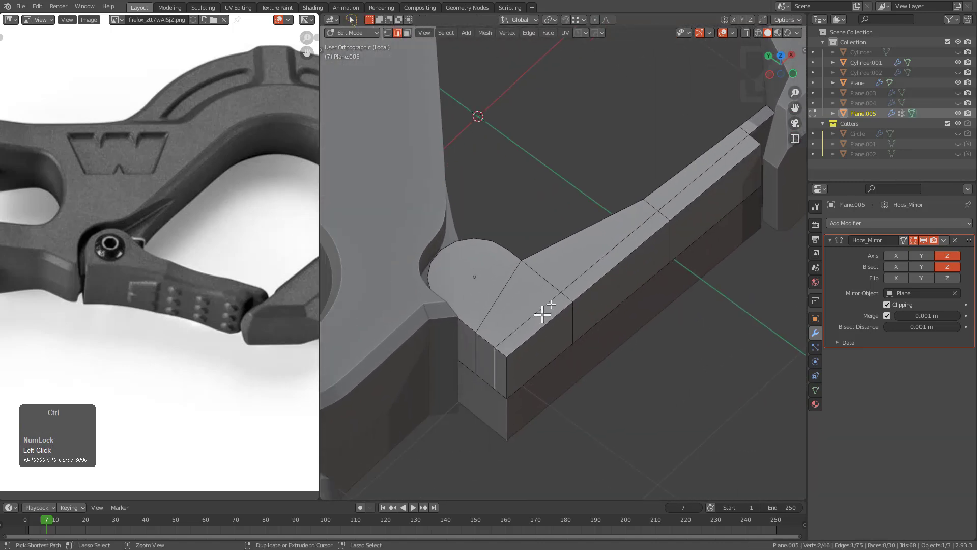
pyautogui.press('g')
pyautogui.press('g')
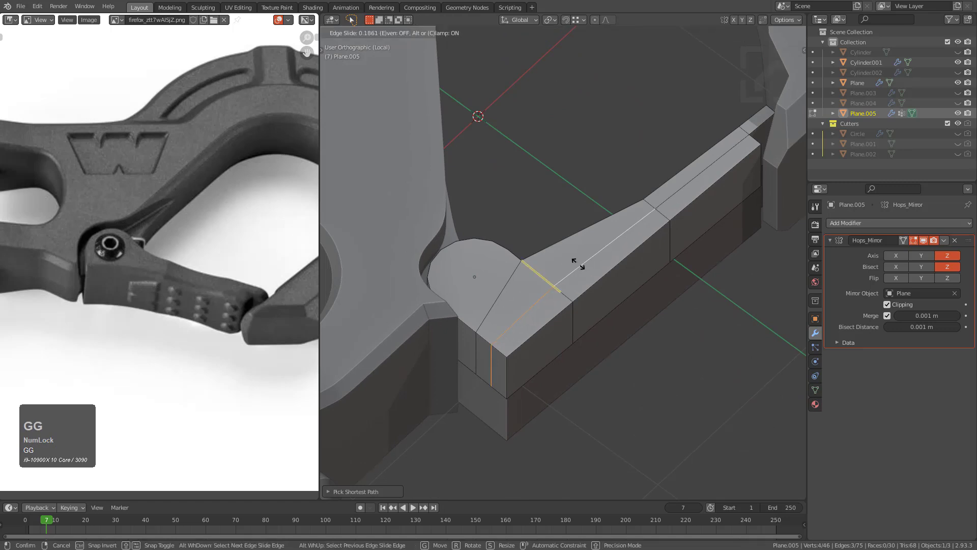
pyautogui.click(502, 336)
# Edge-slide the second vertical edge on the latch's pivot end toward the notch
pyautogui.press('g')
pyautogui.press('g')
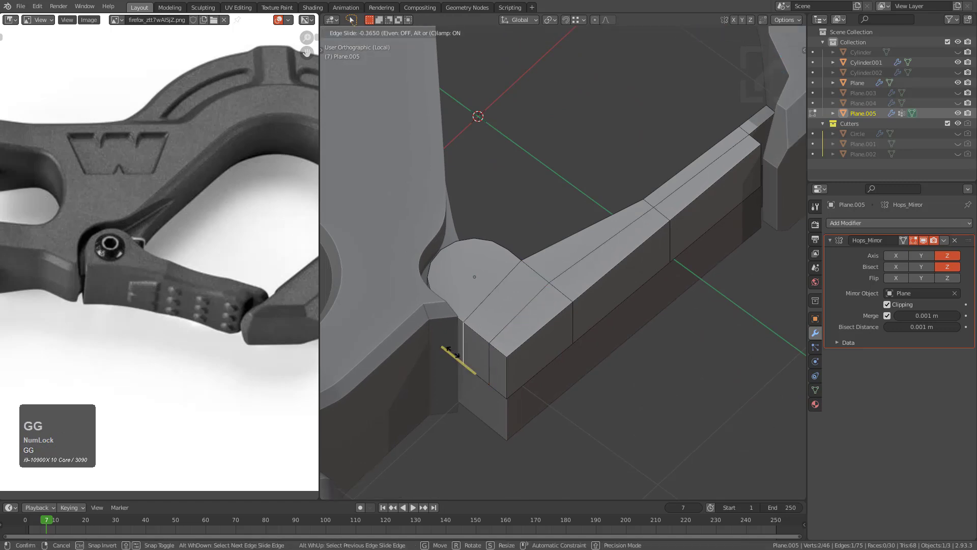
pyautogui.click(585, 321)
pyautogui.moveTo(585, 321); pyautogui.dragTo(519, 314, button='middle')
pyautogui.click(464, 319)
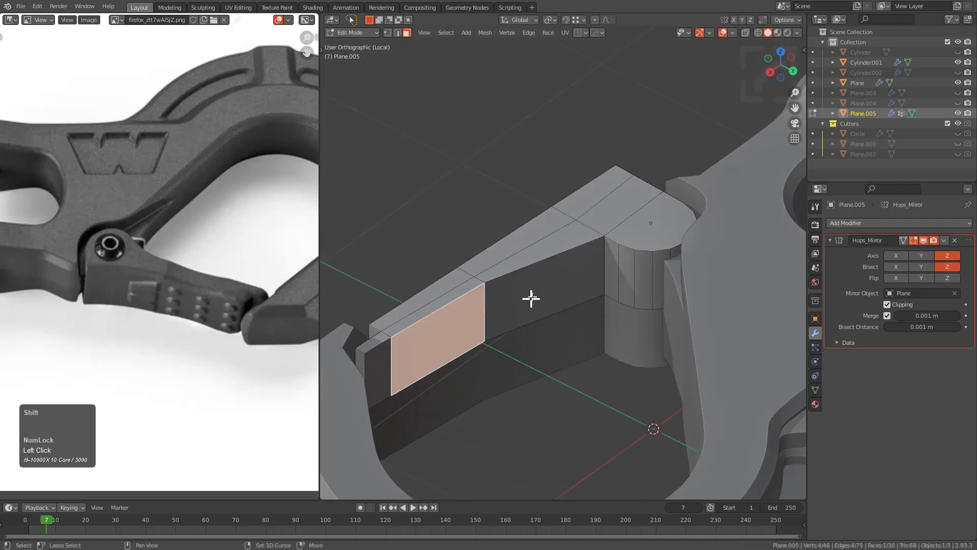
pyautogui.keyDown('shift'); pyautogui.click(528, 299); pyautogui.keyUp('shift')
pyautogui.click(377, 365)
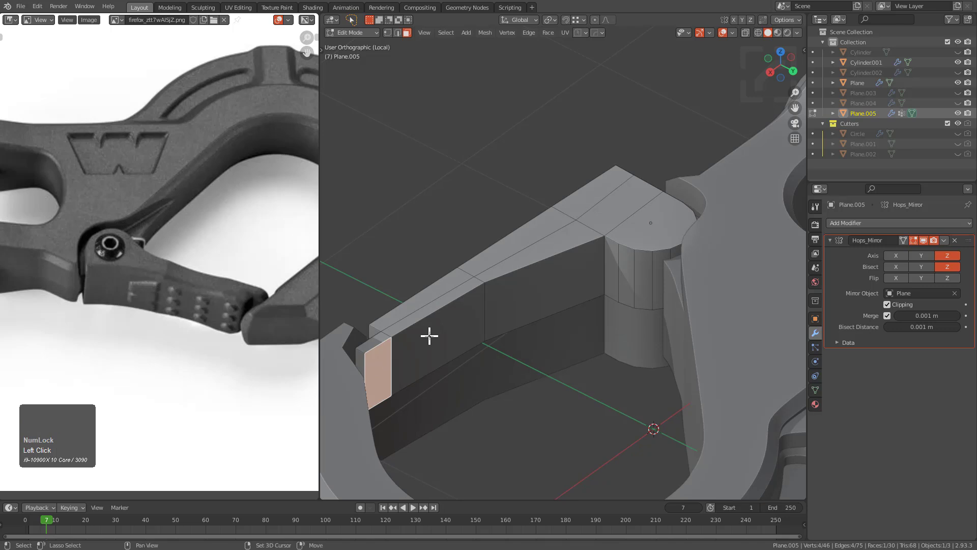
pyautogui.moveTo(432, 335); pyautogui.dragTo(671, 347, button='middle')
pyautogui.scroll(-1, 603, 314)
pyautogui.moveTo(602, 314); pyautogui.dragTo(650, 305, button='middle')
# Cut a box-shaped channel through the latch's inner side from the left view, and reorder the latch's modifiers
pyautogui.press('Tab')
pyautogui.scroll(1, 524, 306)
pyautogui.scroll(-1, 513, 321)
pyautogui.press('ctrl+KP_3')
pyautogui.hotkey('alt', 'z')
pyautogui.press('d')
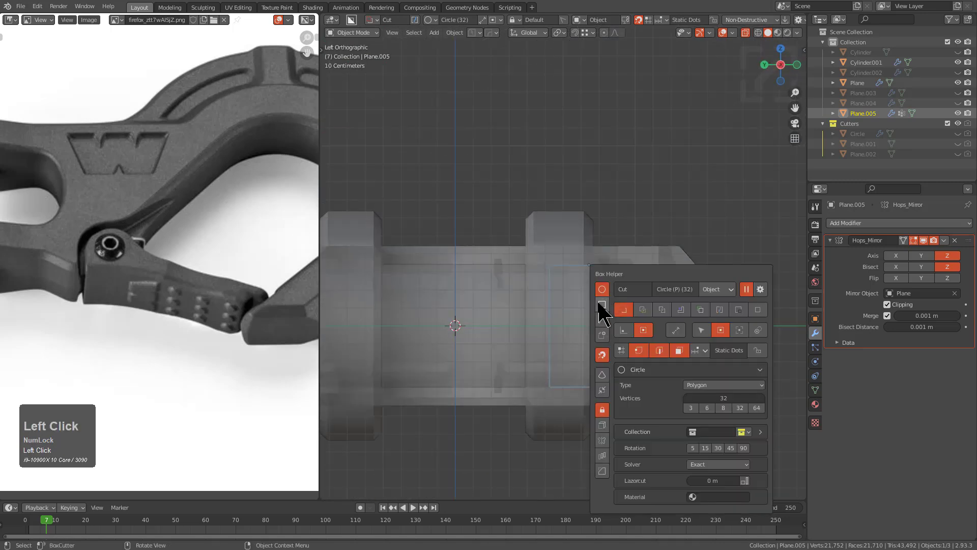
pyautogui.click(600, 305)
pyautogui.moveTo(516, 286); pyautogui.dragTo(655, 368)
pyautogui.moveTo(655, 367); pyautogui.dragTo(646, 282, button='middle')
pyautogui.hotkey('alt', 'z')
pyautogui.moveTo(967, 264); pyautogui.dragTo(968, 249)
pyautogui.moveTo(636, 316); pyautogui.dragTo(572, 284, button='middle')
# Reveal the latch's boolean cutter, move it along Y to make the cut shallower, and hide it
pyautogui.press('q')
pyautogui.click(534, 251)
pyautogui.click(534, 251)
pyautogui.press('g')
pyautogui.press('x')
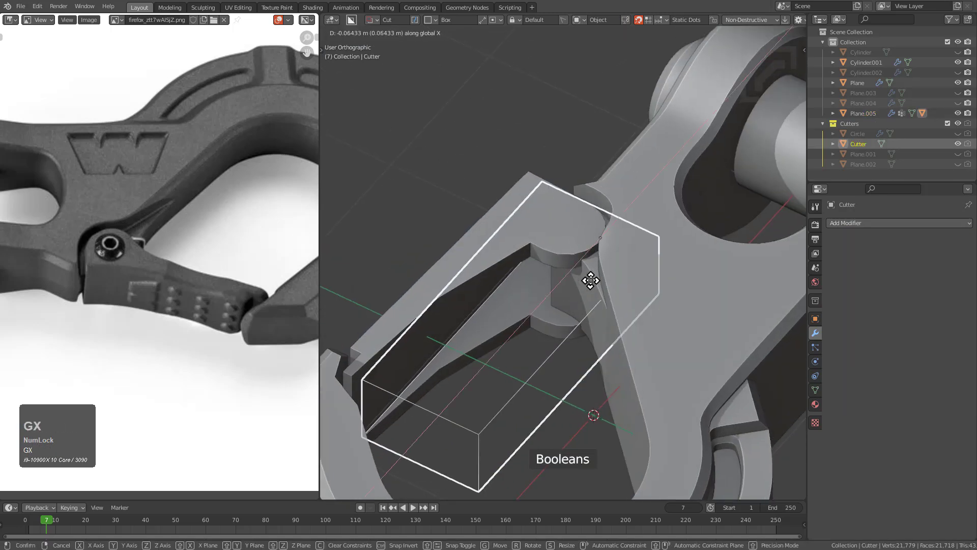
pyautogui.press('y')
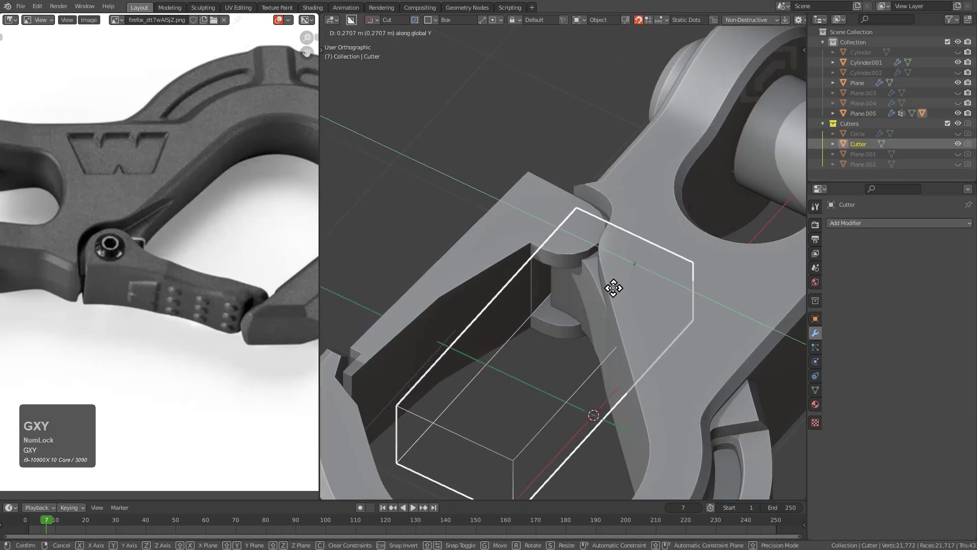
pyautogui.click(610, 289)
pyautogui.press('h')
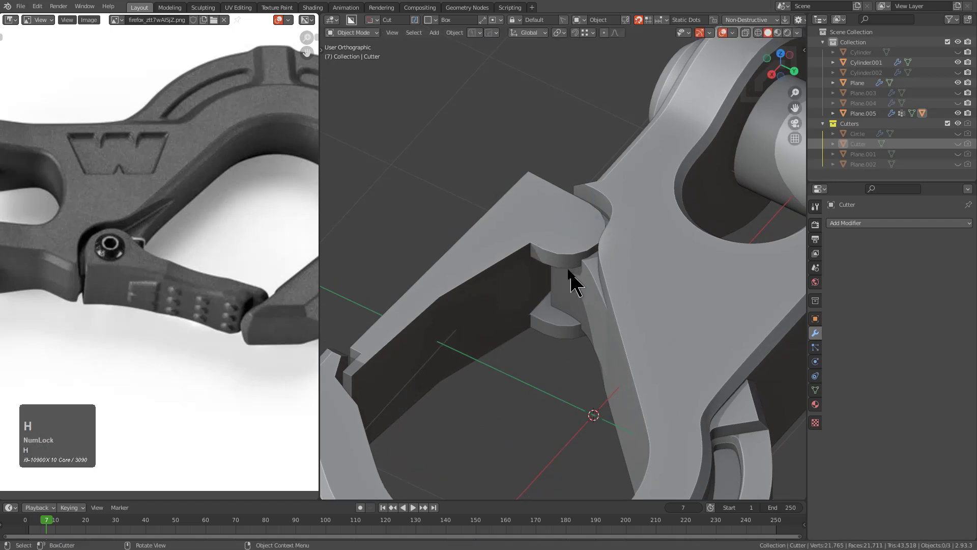
# Apply the latch's Mirror and Boolean modifiers
pyautogui.click(563, 259)
pyautogui.hotkey('ctrl', 'a')
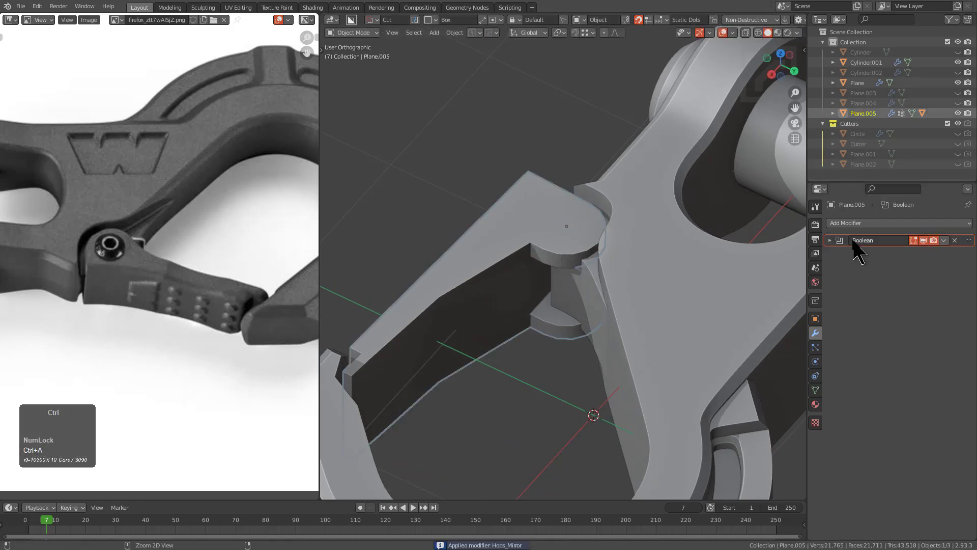
pyautogui.hotkey('alt', 'x')
pyautogui.rightClick(642, 277)
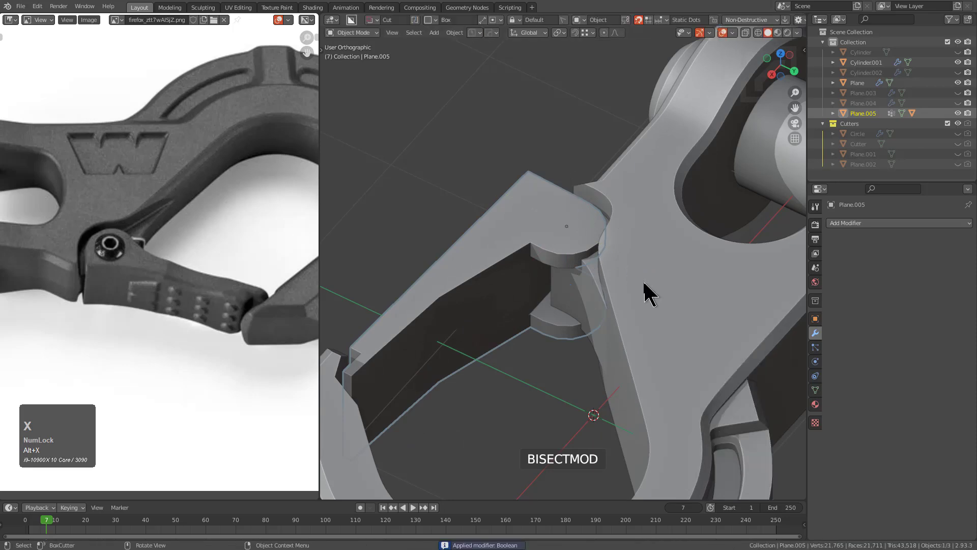
# Mirror and bisect the hollowed latch on Z again, using the hook body as the mirror object
pyautogui.scroll(-1, 626, 277)
pyautogui.keyDown('shift'); pyautogui.click(607, 277); pyautogui.keyUp('shift')
pyautogui.hotkey('alt', 'x')
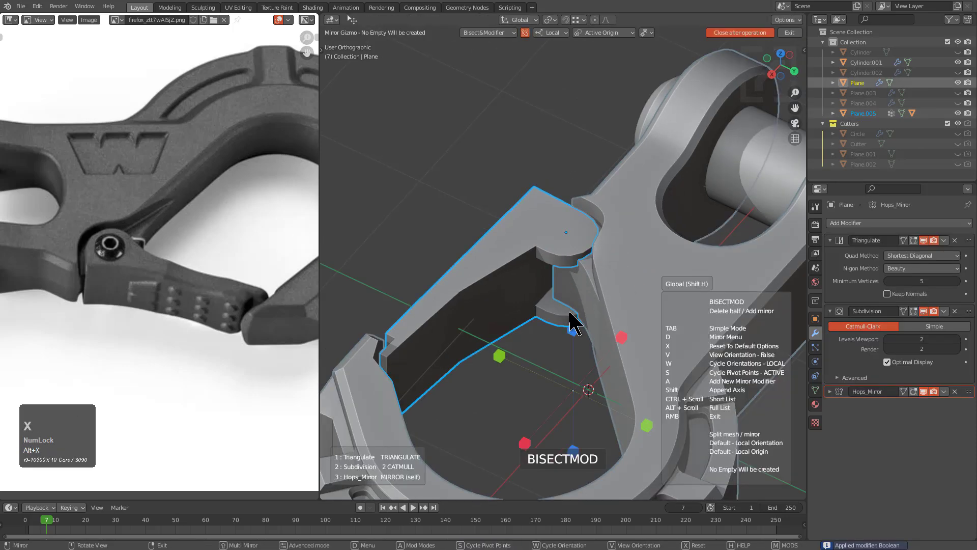
pyautogui.click(572, 326)
# Merge the stray vertex beside the latch's inner corner, where the rounded end meets the arm, onto the corner vertex
pyautogui.click(551, 230)
pyautogui.press('Tab')
pyautogui.moveTo(559, 266); pyautogui.dragTo(563, 253, button='middle')
pyautogui.scroll(5, 550, 264)
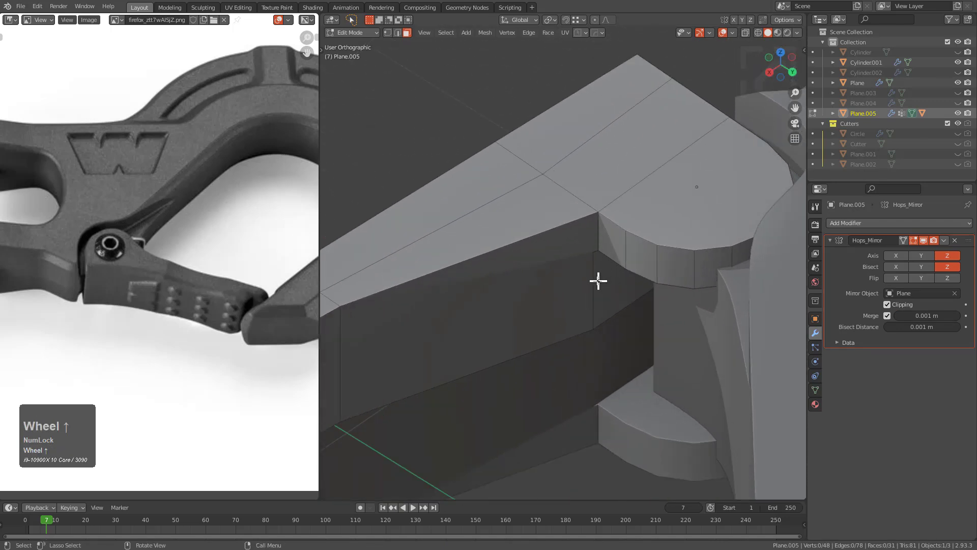
pyautogui.hotkey('alt', 'z')
pyautogui.scroll(2, 581, 262)
pyautogui.press('KP_Decimal')
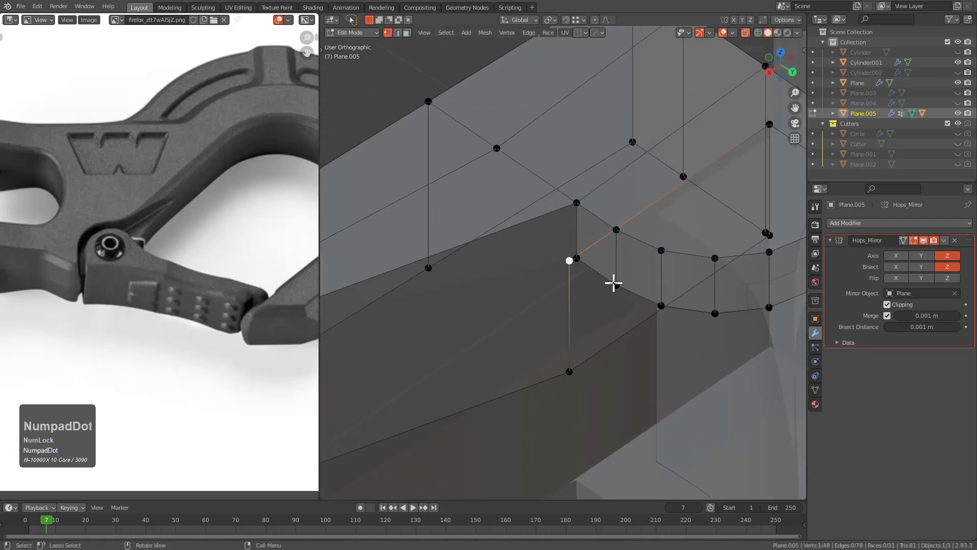
pyautogui.moveTo(615, 280); pyautogui.dragTo(587, 260, button='middle')
pyautogui.keyDown('shift'); pyautogui.click(579, 255); pyautogui.keyUp('shift')
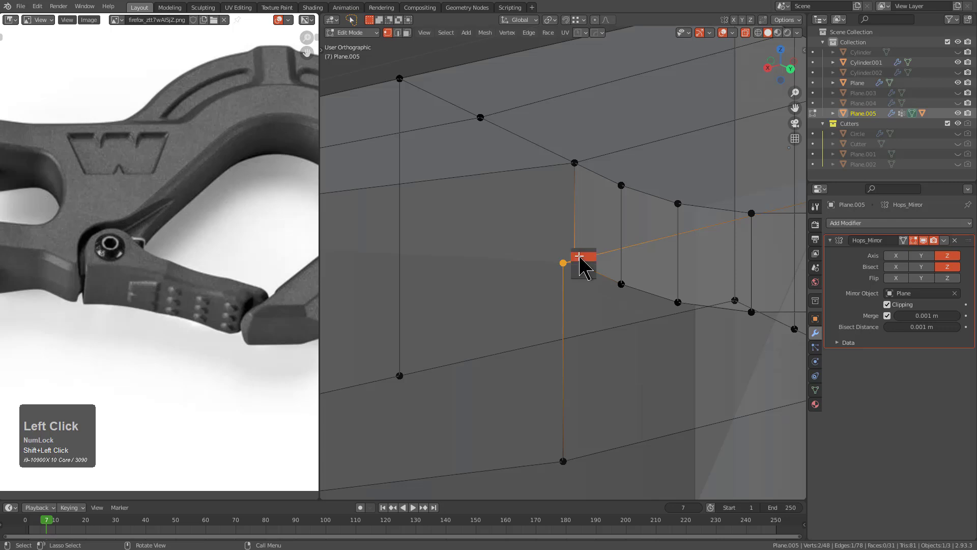
pyautogui.click(581, 257)
pyautogui.hotkey('ctrl', 'z')
pyautogui.moveTo(561, 265); pyautogui.dragTo(571, 230, button='middle')
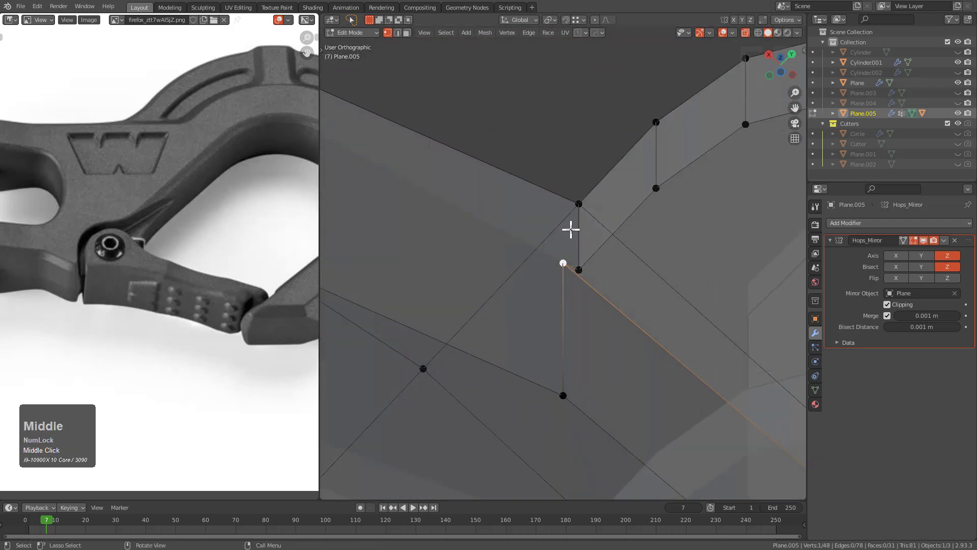
pyautogui.press('m')
pyautogui.click(581, 270)
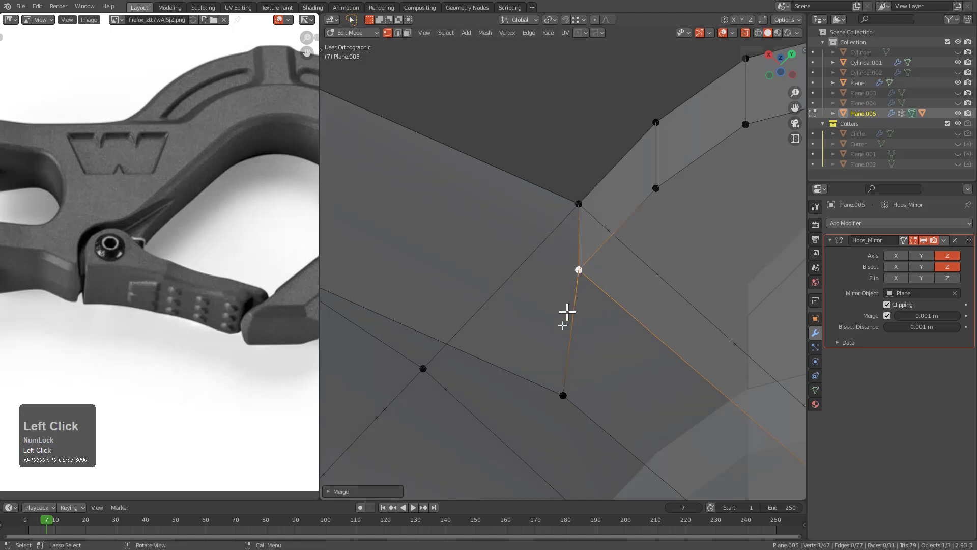
# Move the vertex at the lower end of that edge along X and Y to line up with the corner vertex above
pyautogui.rightClick(544, 370)
pyautogui.click(563, 396)
pyautogui.press('g')
pyautogui.press('x')
pyautogui.click(583, 270)
pyautogui.press('g')
pyautogui.press('y')
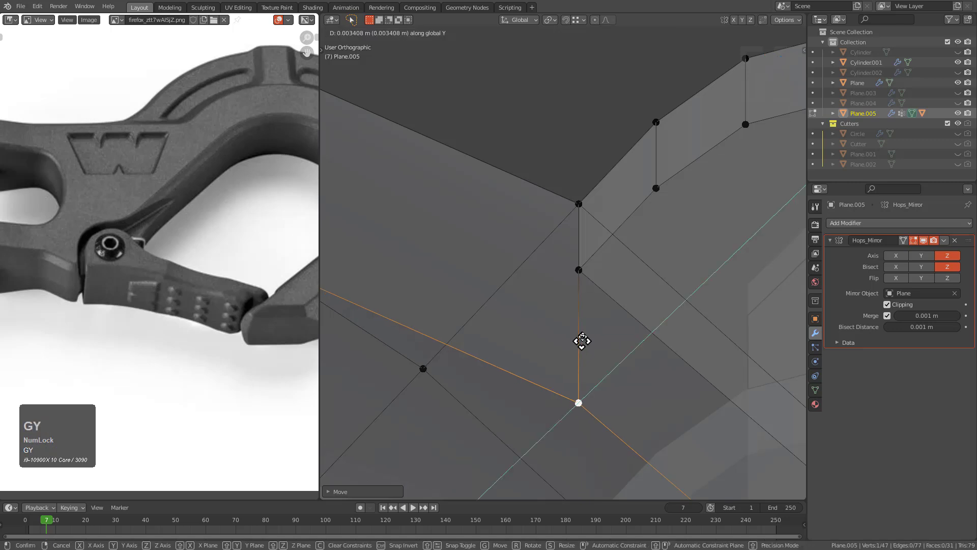
pyautogui.keyDown('ctrl'); pyautogui.click(583, 275); pyautogui.keyUp('ctrl')
# Mark the vertical edges at the latch's inner corner as sharp
pyautogui.scroll(-2, 580, 271)
pyautogui.moveTo(580, 270); pyautogui.dragTo(570, 317, button='middle')
pyautogui.scroll(-4, 571, 317)
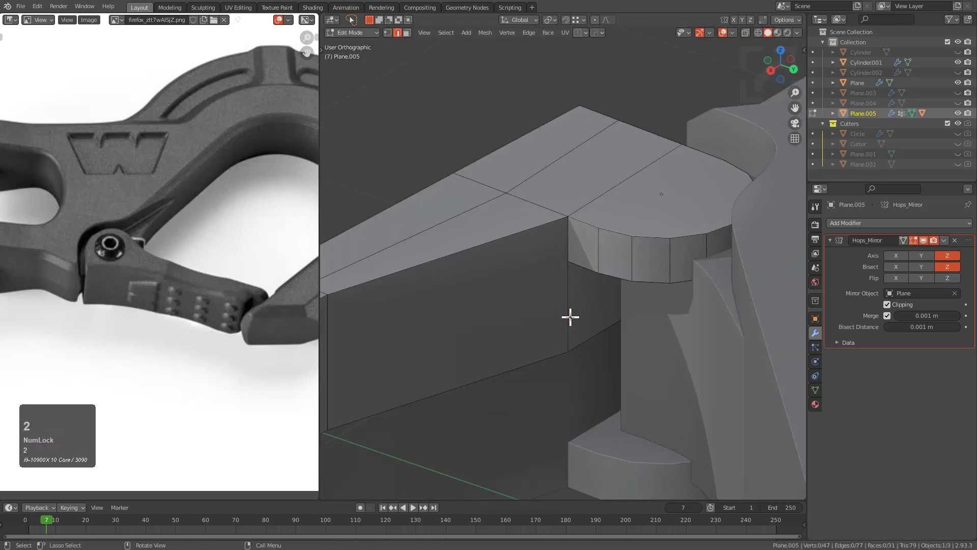
pyautogui.keyDown('shift'); pyautogui.click(564, 245); pyautogui.keyUp('shift')
pyautogui.press('q')
pyautogui.click(565, 246)
pyautogui.press('Tab')
# Sharpen the hard edges of the whole latch and save the file
pyautogui.scroll(-2, 615, 315)
pyautogui.moveTo(569, 261); pyautogui.dragTo(590, 308, button='middle')
pyautogui.press('q')
pyautogui.click(663, 273)
pyautogui.scroll(-2, 575, 270)
pyautogui.press('Tab')
pyautogui.keyDown('shift'); pyautogui.moveTo(591, 308); pyautogui.dragTo(634, 349, button='middle'); pyautogui.keyUp('shift')
pyautogui.press('Tab')
pyautogui.hotkey('ctrl', 's')
pyautogui.scroll(-4, 606, 334)
pyautogui.press('KP_1')
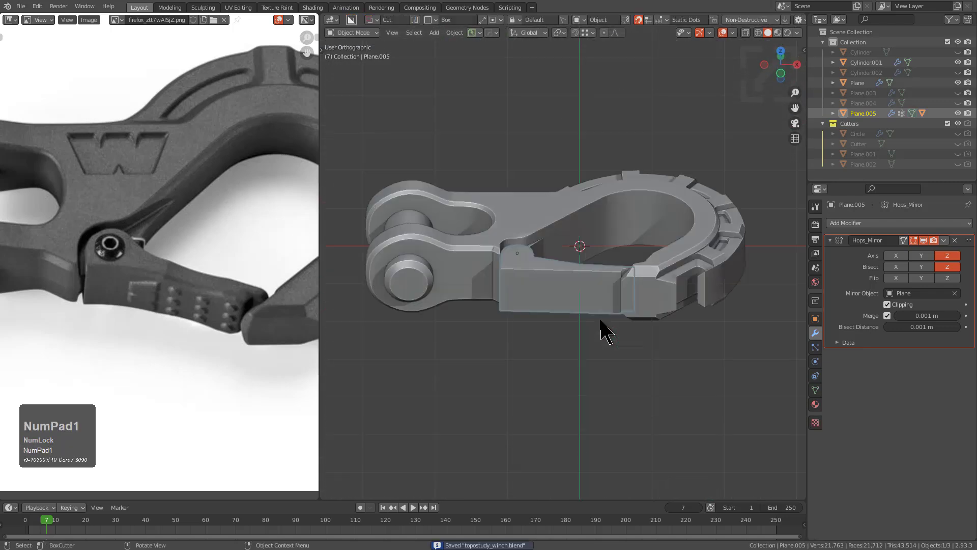
# Delete the latch's inner channel faces by selecting the linked outer faces within the sharp boundaries and inverting the selection
pyautogui.scroll(5, 594, 318)
pyautogui.middleClick(560, 283)
pyautogui.moveTo(560, 283); pyautogui.dragTo(610, 290, button='middle')
pyautogui.press('Tab')
pyautogui.keyDown('shift'); pyautogui.moveTo(599, 332); pyautogui.dragTo(593, 308, button='middle'); pyautogui.keyUp('shift')
pyautogui.hotkey('alt', 'z')
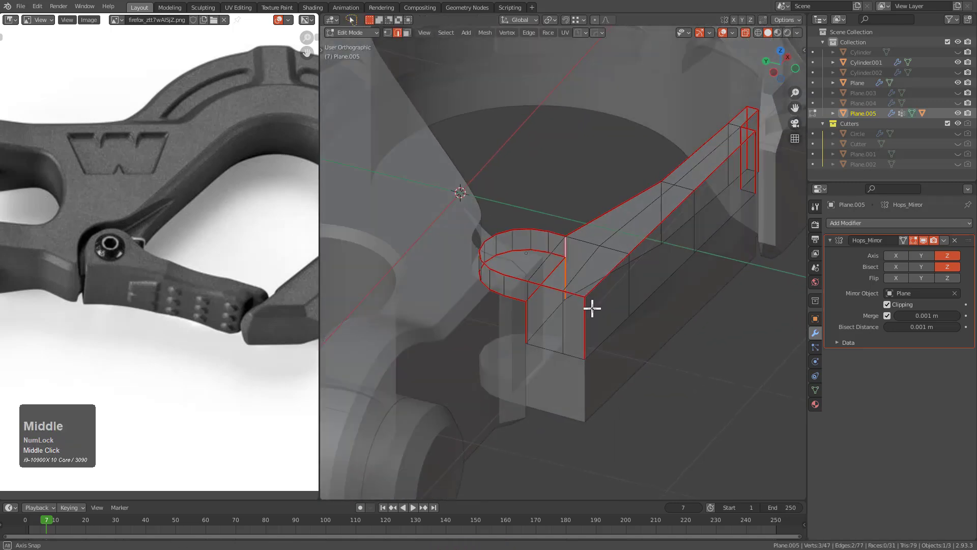
pyautogui.hotkey('alt', 'z')
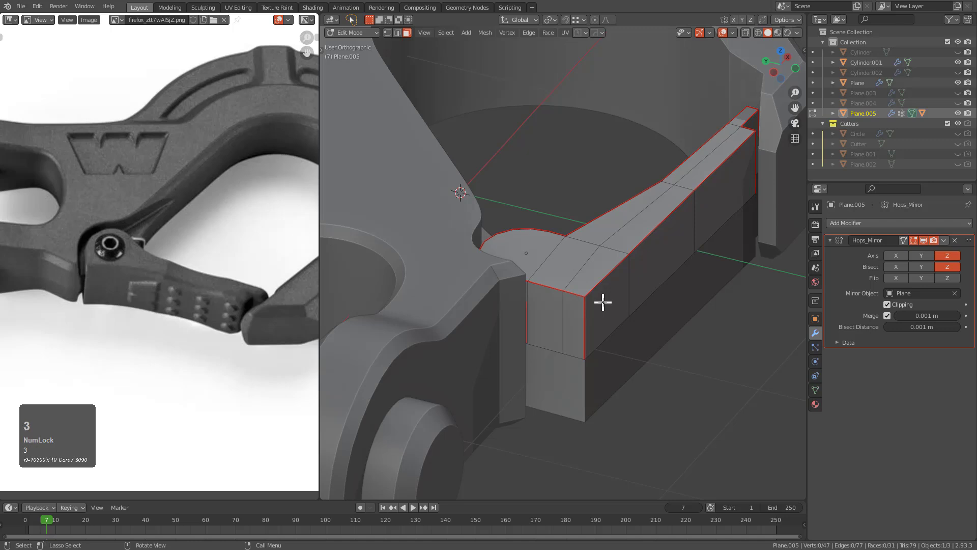
pyautogui.press('l')
pyautogui.press('l')
pyautogui.moveTo(643, 255); pyautogui.dragTo(671, 336, button='middle')
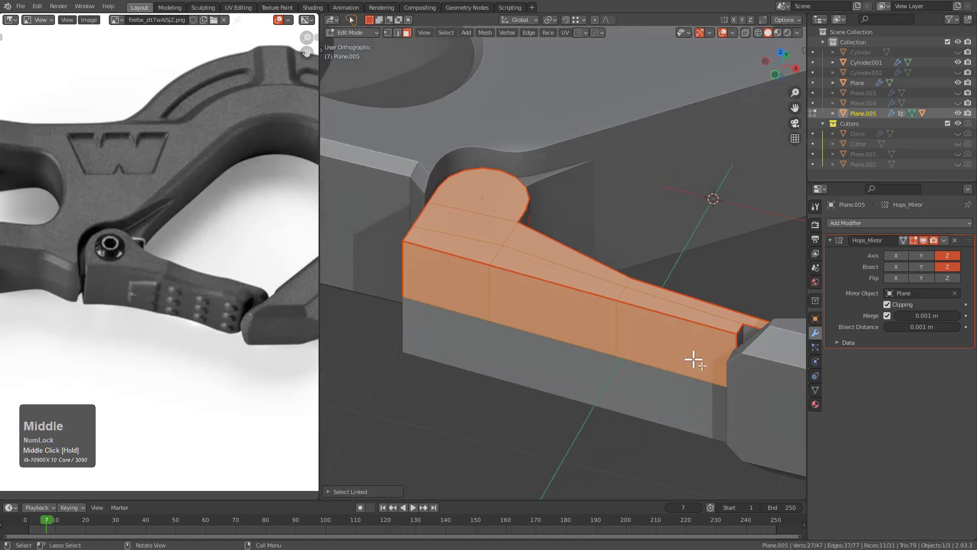
pyautogui.moveTo(750, 334); pyautogui.dragTo(467, 340, button='middle')
pyautogui.hotkey('alt', 'z')
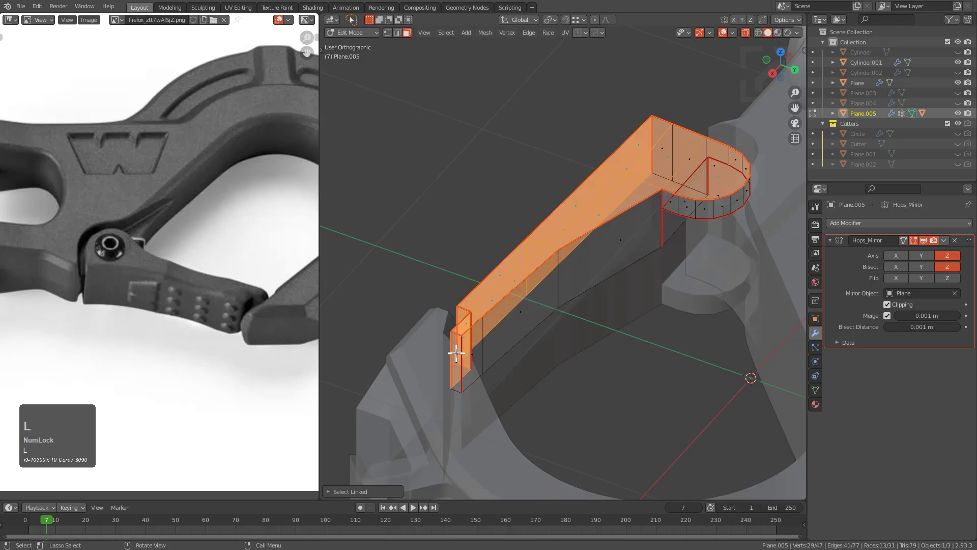
pyautogui.hotkey('alt', 'z')
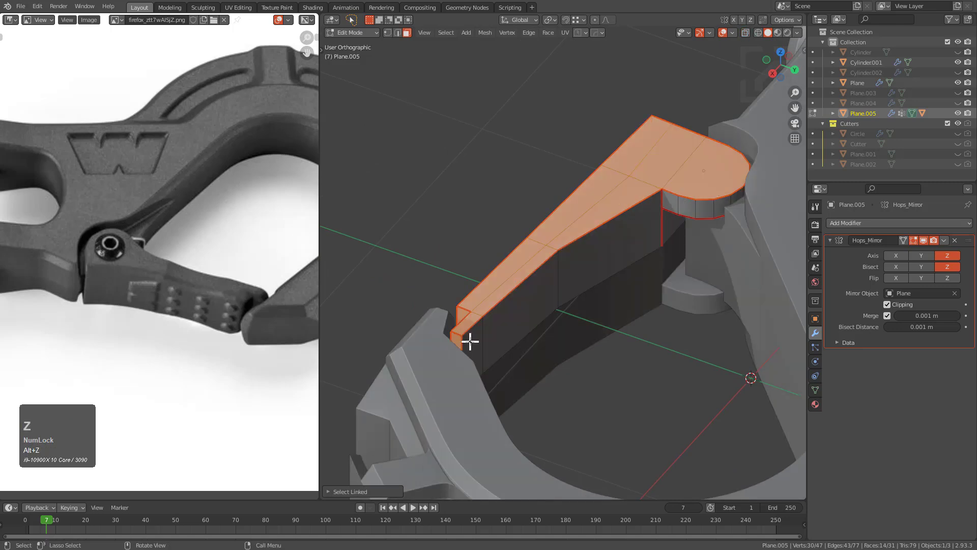
pyautogui.hotkey('ctrl', 'i')
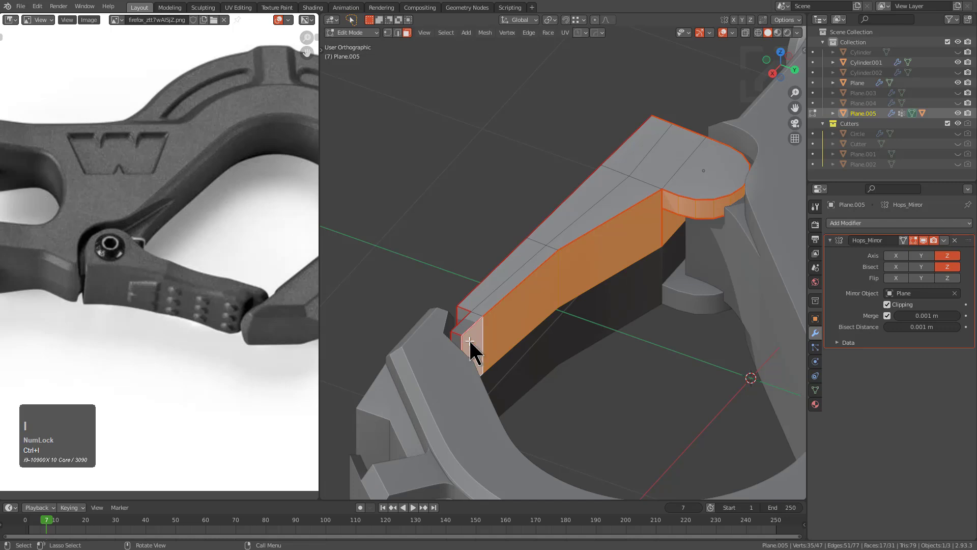
pyautogui.press('x')
pyautogui.click(456, 364)
# Add two loop cuts across the latch arm, one on each side of the existing middle edge loop
pyautogui.moveTo(454, 356); pyautogui.dragTo(635, 323, button='middle')
pyautogui.press('KP_2')
pyautogui.keyDown('alt'); pyautogui.click(691, 236); pyautogui.keyUp('alt')
pyautogui.moveTo(691, 236); pyautogui.dragTo(677, 279, button='middle')
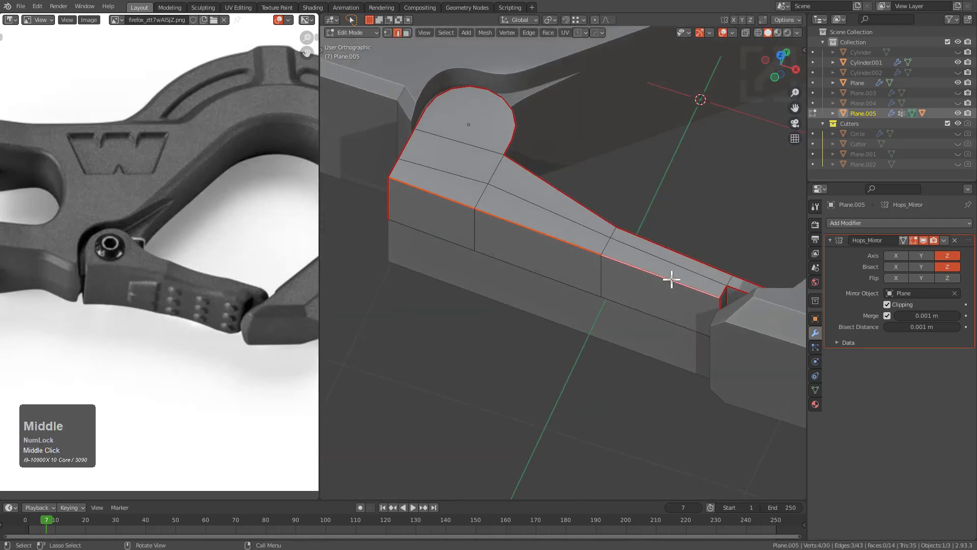
pyautogui.scroll(3, 602, 303)
pyautogui.moveTo(602, 304); pyautogui.dragTo(646, 270, button='middle')
pyautogui.hotkey('alt', 'z')
pyautogui.scroll(-2, 563, 257)
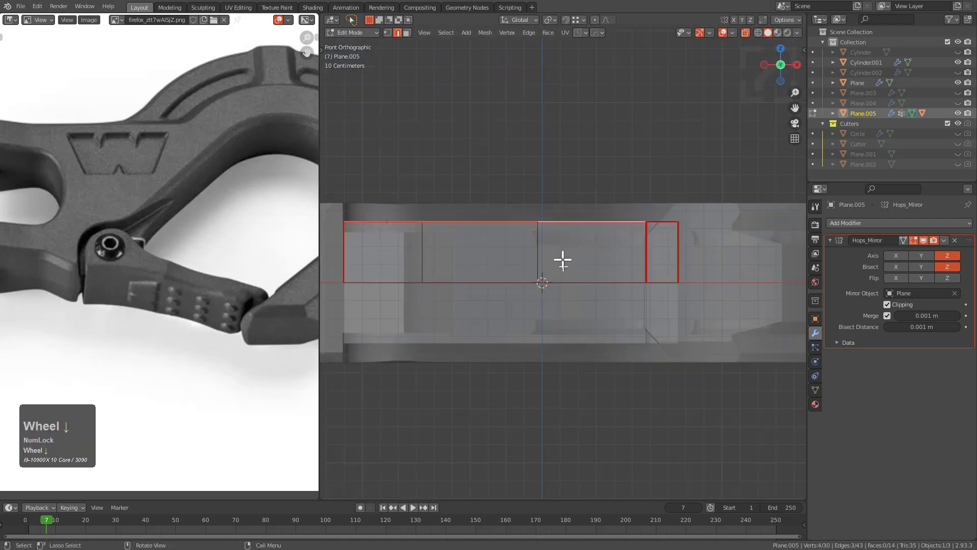
pyautogui.moveTo(564, 258); pyautogui.dragTo(536, 291, button='middle')
pyautogui.hotkey('alt', 'z')
pyautogui.click(497, 258)
pyautogui.click(605, 258)
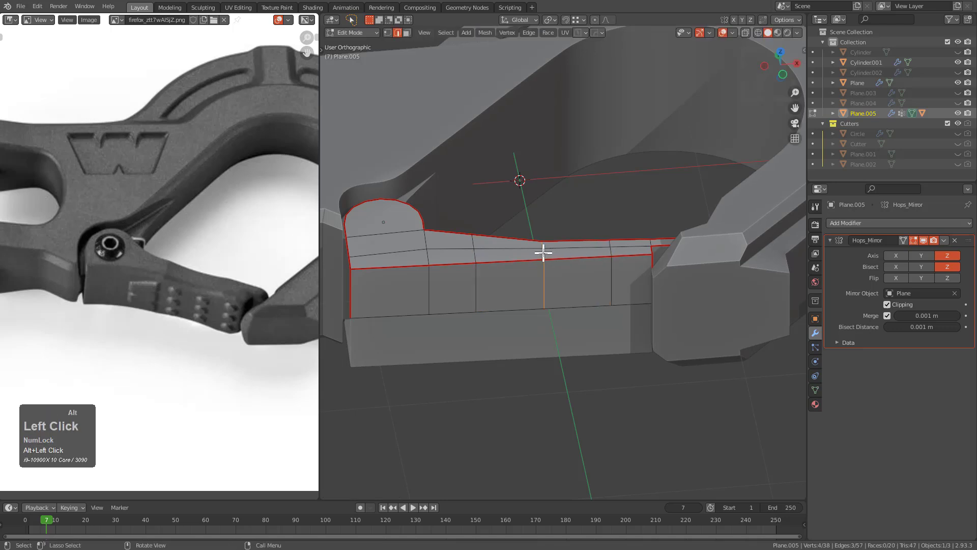
# Lower the latch's middle edge loop about 0.042 m along Z and bevel it with three segments
pyautogui.press('g')
pyautogui.press('z')
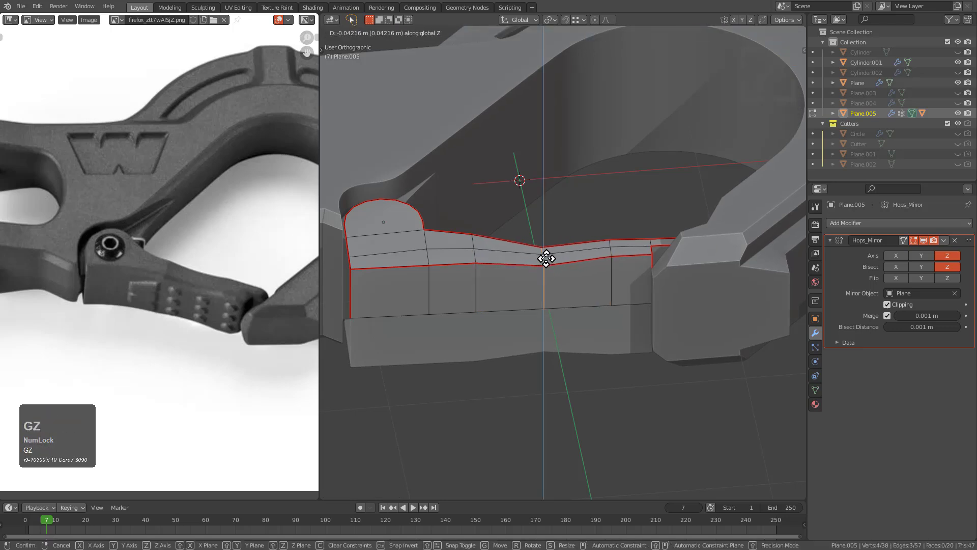
pyautogui.click(546, 258)
pyautogui.hotkey('ctrl', 'b')
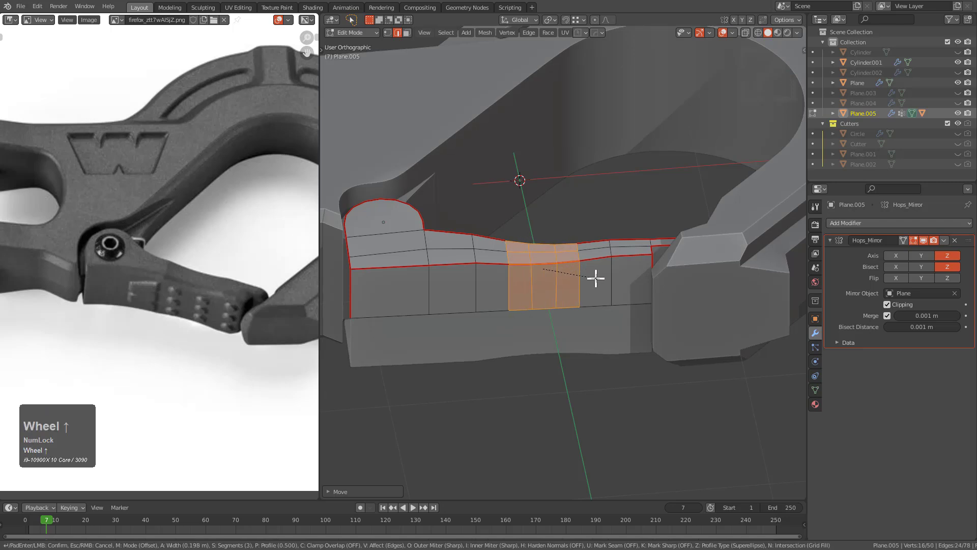
pyautogui.click(605, 277)
# Bevel the two edge loops on either side of the latch's dip with two segments each
pyautogui.keyDown('alt'); pyautogui.click(613, 280); pyautogui.keyUp('alt')
pyautogui.hotkey('ctrl', 'b')
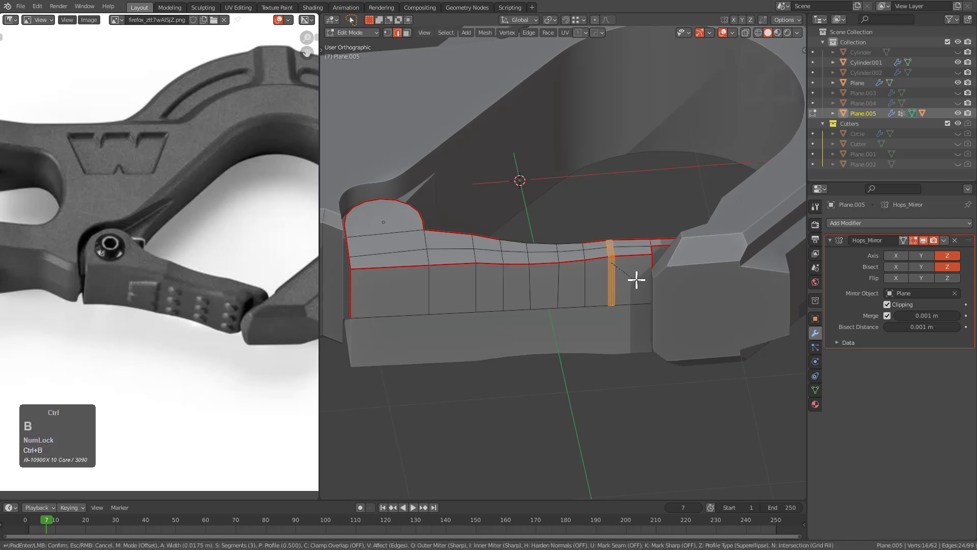
pyautogui.click(650, 281)
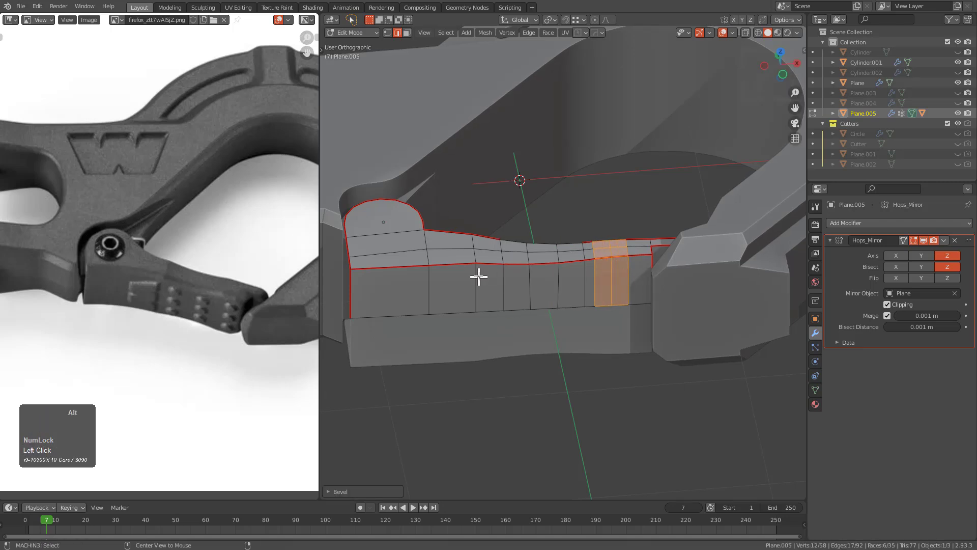
pyautogui.keyDown('alt'); pyautogui.click(475, 273); pyautogui.keyUp('alt')
pyautogui.hotkey('ctrl', 'b')
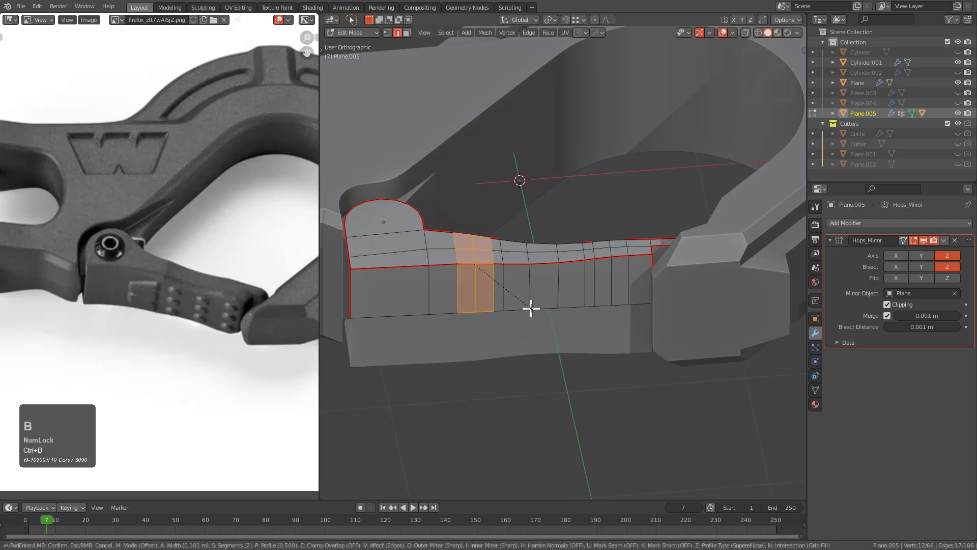
pyautogui.click(530, 308)
# Bevel the long outer edge of the latch with one segment, about 0.055 m wide
pyautogui.press('Tab')
pyautogui.moveTo(571, 289)
pyautogui.mouseDown(button='middle')
pyautogui.moveTo(570, 340)
pyautogui.moveTo(566, 292)
pyautogui.mouseUp(button='middle')
pyautogui.keyDown('shift'); pyautogui.moveTo(524, 293); pyautogui.dragTo(608, 261, button='middle'); pyautogui.keyUp('shift')
pyautogui.press('Tab')
pyautogui.click(608, 261)
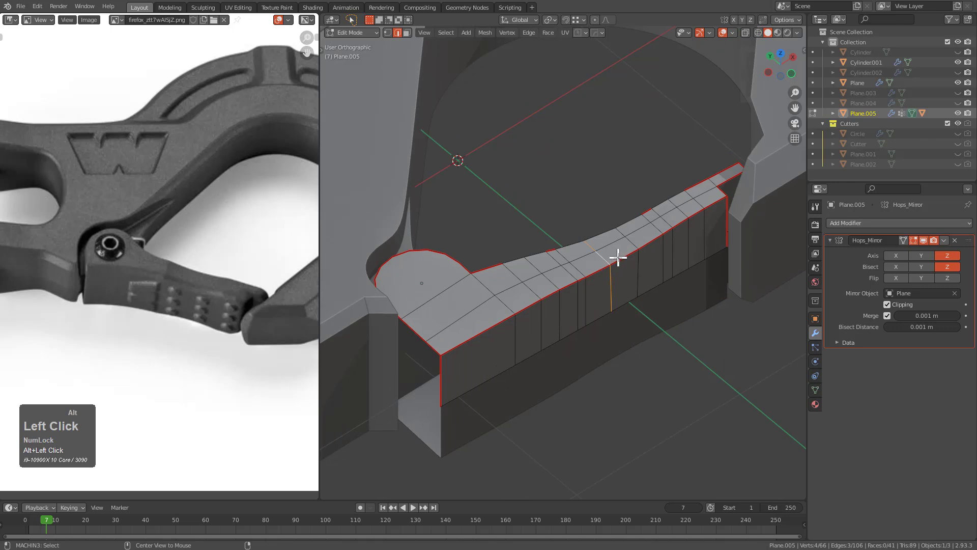
pyautogui.hotkey('ctrl', 'b')
pyautogui.scroll(-1, 686, 316)
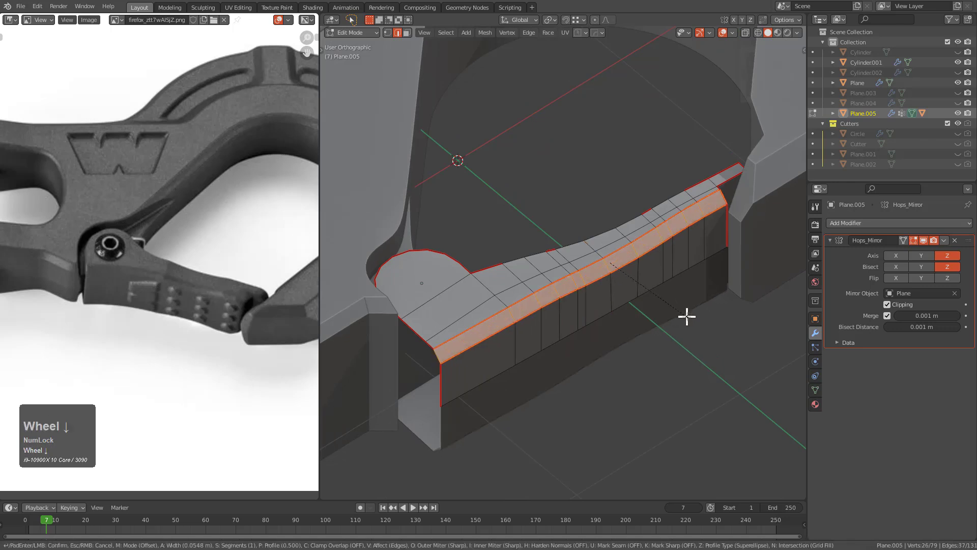
pyautogui.click(687, 316)
# Bevel the corner edge at the latch's tip with three segments, about 0.078 m wide
pyautogui.moveTo(685, 316); pyautogui.dragTo(674, 258, button='middle')
pyautogui.scroll(4, 674, 258)
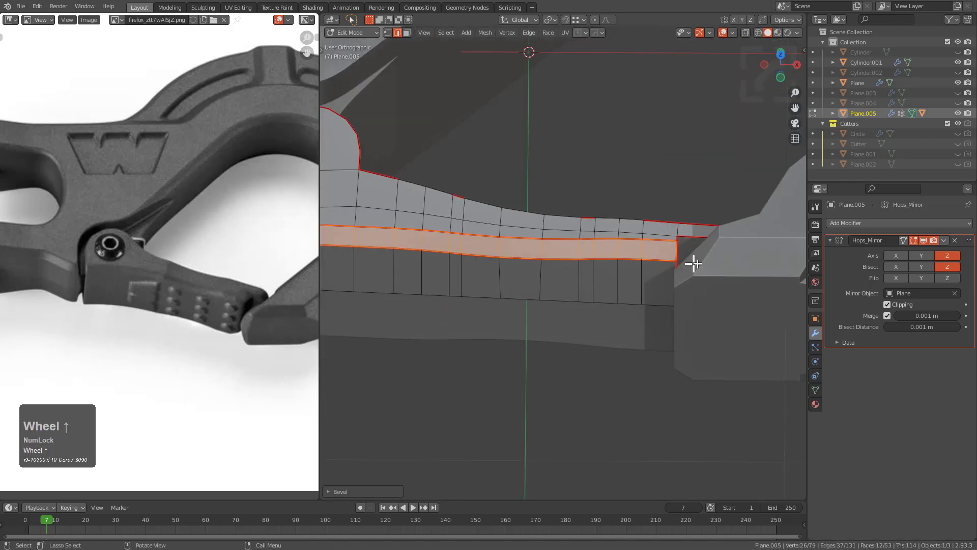
pyautogui.hotkey('alt', 'z')
pyautogui.click(656, 268)
pyautogui.hotkey('ctrl', 'b')
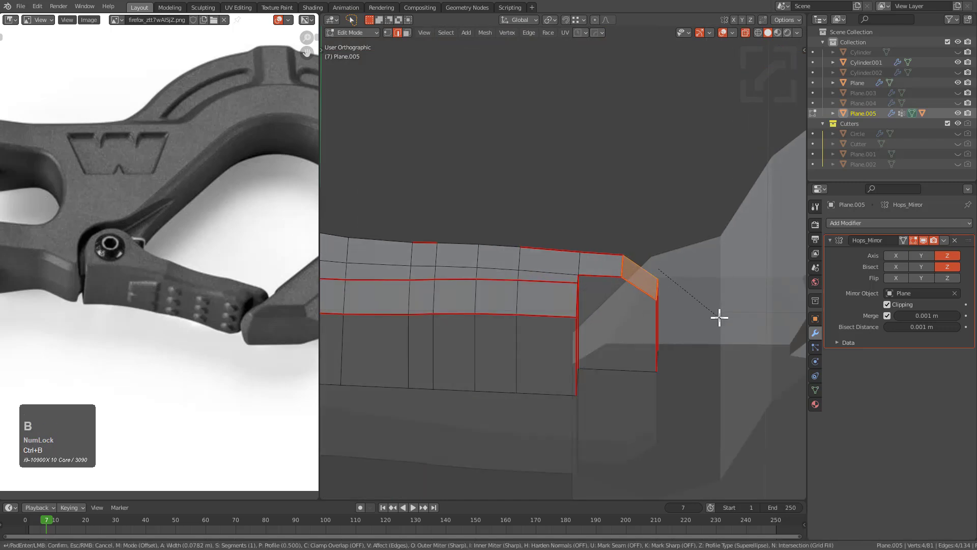
pyautogui.scroll(1, 720, 317)
pyautogui.click(719, 317)
pyautogui.press('Tab')
pyautogui.moveTo(719, 317); pyautogui.dragTo(595, 286, button='middle')
pyautogui.scroll(-5, 517, 299)
# Add a centred loop cut along the chamfered long edge and push it outward about 0.014 m to round it
pyautogui.hotkey('alt', 'z')
pyautogui.scroll(3, 548, 300)
pyautogui.press('Tab')
pyautogui.scroll(3, 635, 258)
pyautogui.hotkey('ctrl', 'r')
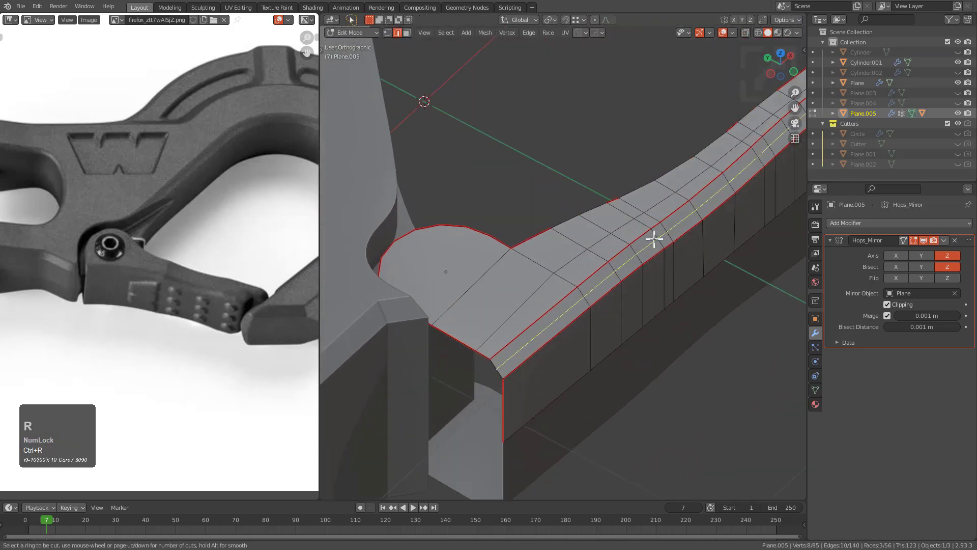
pyautogui.click(654, 237)
pyautogui.rightClick(655, 236)
pyautogui.hotkey('alt', 's')
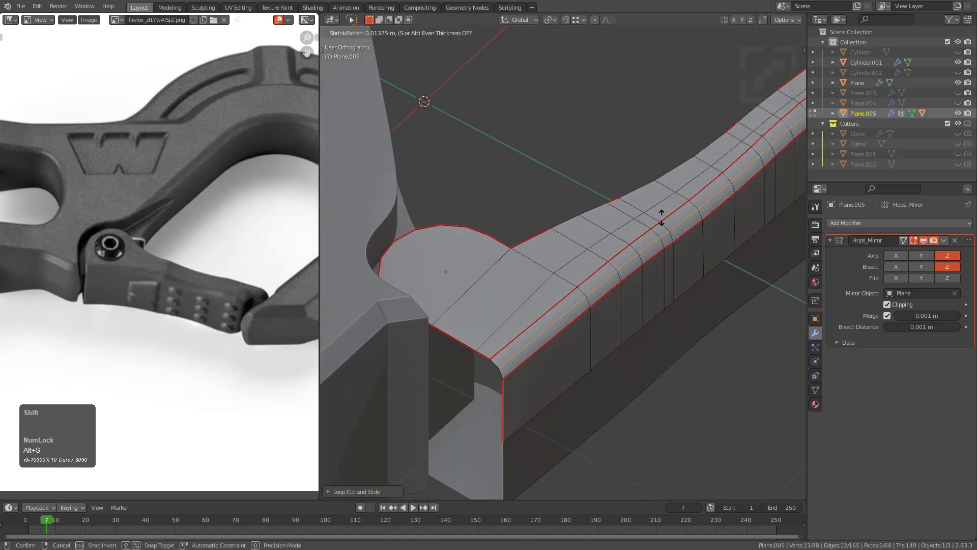
pyautogui.click(662, 217)
# Clear the sharp marks from the entire latch mesh
pyautogui.press('a')
pyautogui.press('q')
pyautogui.click(660, 233)
pyautogui.scroll(-2, 586, 267)
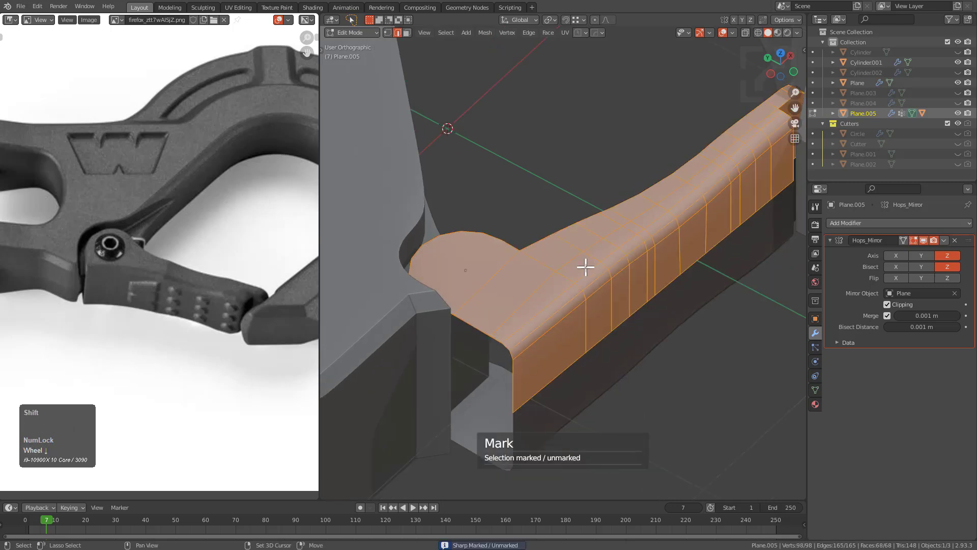
# Add a Subdivision modifier to the latch and isolate the latch in local view
pyautogui.moveTo(585, 266); pyautogui.dragTo(640, 260, button='middle')
pyautogui.press('Tab')
pyautogui.scroll(-4, 548, 271)
pyautogui.moveTo(526, 286); pyautogui.dragTo(630, 313, button='middle')
pyautogui.hotkey('ctrl', '1')
pyautogui.press('Tab')
pyautogui.scroll(4, 615, 280)
pyautogui.press('KP_Divide')
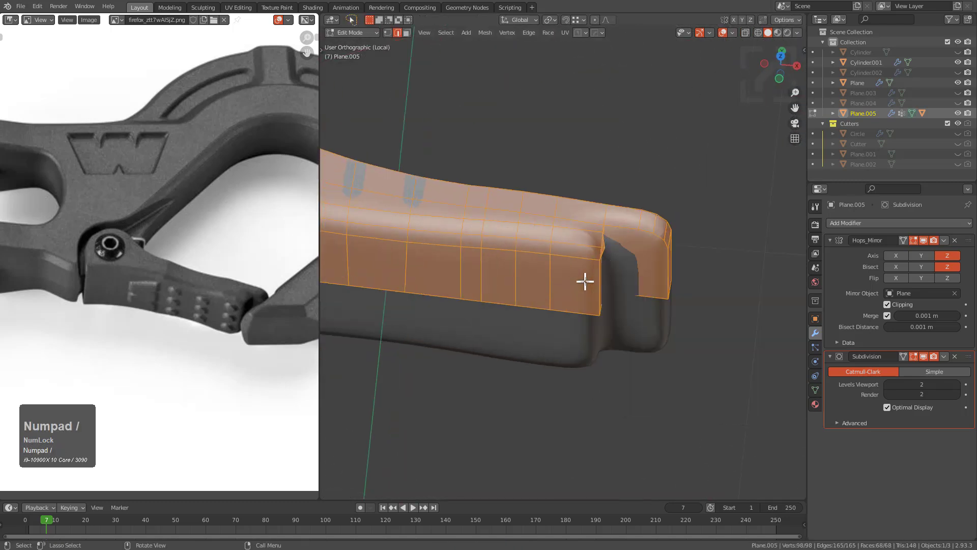
pyautogui.scroll(3, 672, 240)
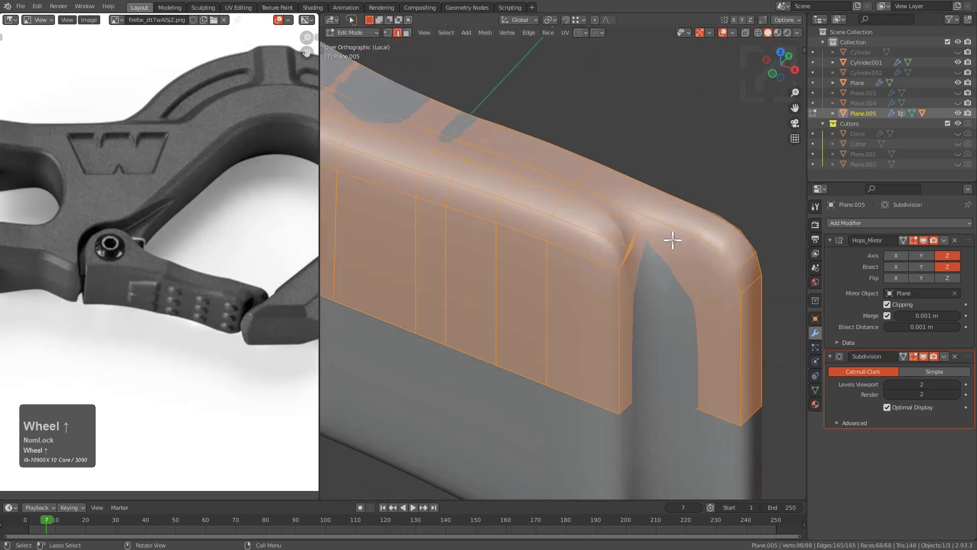
# Turn off the Subdivision preview in Edit Mode and slide the protruding vertex on the notch's rounded corner
pyautogui.click(920, 357)
pyautogui.press('1')
pyautogui.click(634, 246)
pyautogui.press('g')
pyautogui.press('g')
pyautogui.click(622, 242)
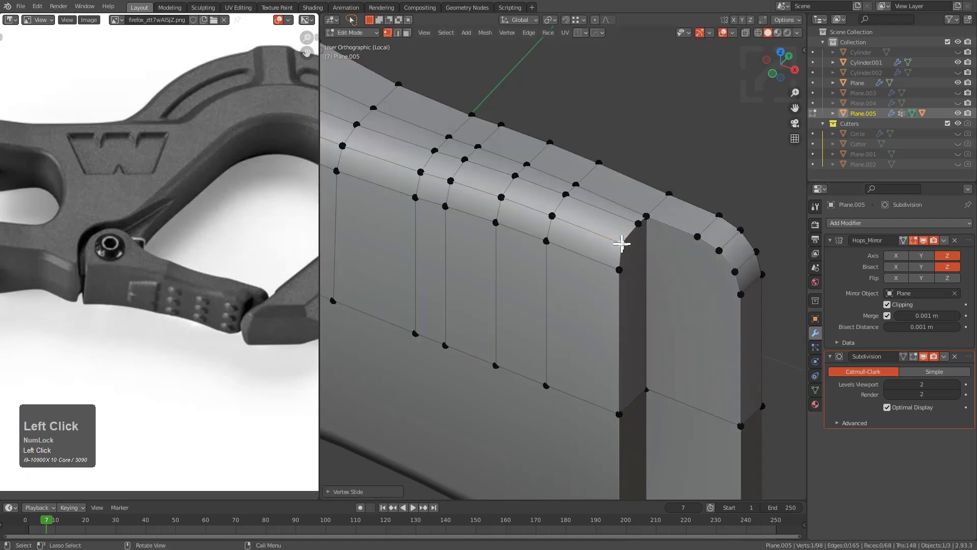
# Slide the same vertex again from the top view to line it up with the notch's end face
pyautogui.moveTo(622, 242); pyautogui.dragTo(664, 301, button='middle')
pyautogui.press('KP_7')
pyautogui.scroll(1, 643, 262)
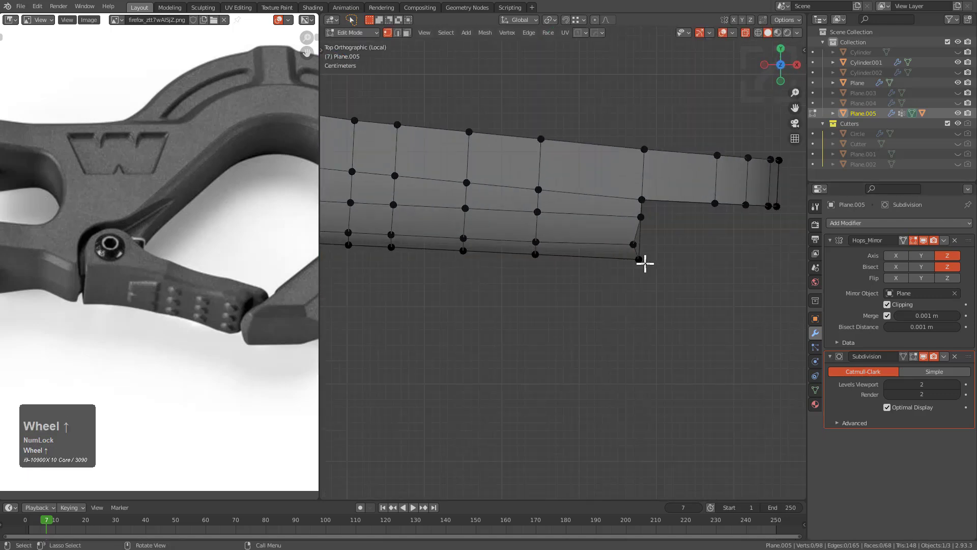
pyautogui.scroll(1, 644, 262)
pyautogui.click(634, 244)
pyautogui.scroll(3, 702, 262)
pyautogui.press('g')
pyautogui.press('g')
pyautogui.press('g')
pyautogui.click(662, 312)
# Inset the notch's two adjoining end faces together by about 0.015 m with the boundary option off
pyautogui.moveTo(661, 312); pyautogui.dragTo(584, 261, button='middle')
pyautogui.press('3')
pyautogui.click(547, 264)
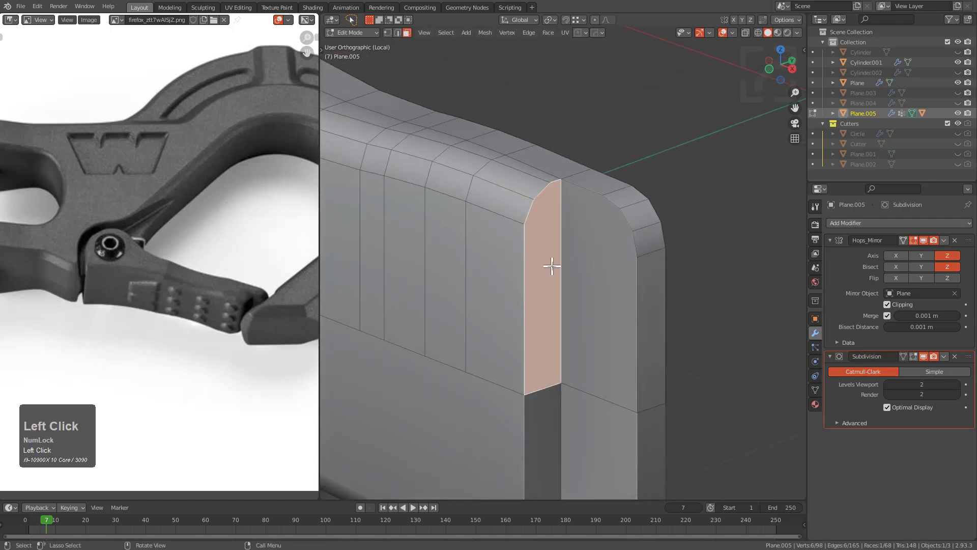
pyautogui.keyDown('shift'); pyautogui.click(574, 264); pyautogui.keyUp('shift')
pyautogui.scroll(2, 704, 323)
pyautogui.press('i')
pyautogui.press('b')
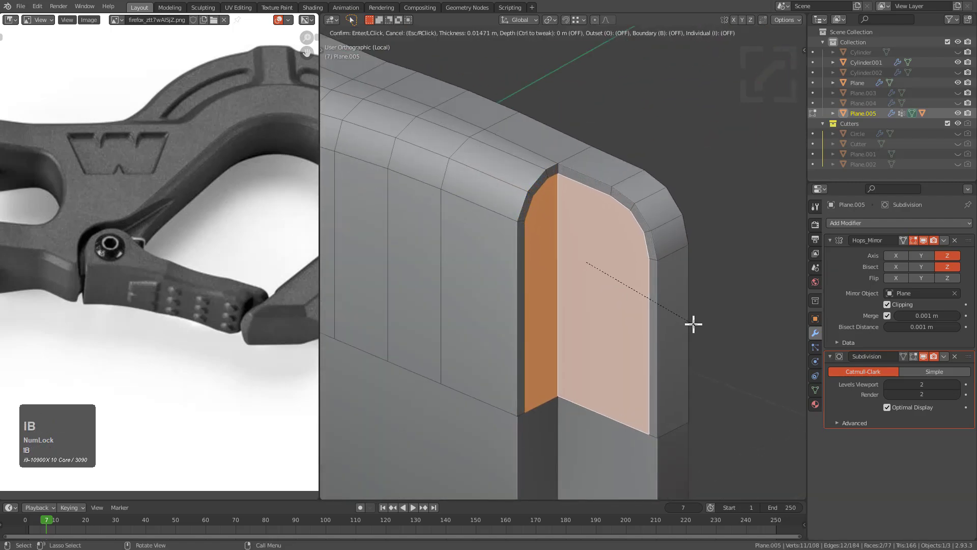
pyautogui.click(685, 319)
pyautogui.hotkey('alt', 'a')
# Add supporting edges across the inset end face, running into the vertices around its rounded corner
pyautogui.scroll(1, 588, 270)
pyautogui.scroll(-1, 588, 270)
pyautogui.press('1')
pyautogui.keyDown('shift'); pyautogui.click(508, 188); pyautogui.keyUp('shift')
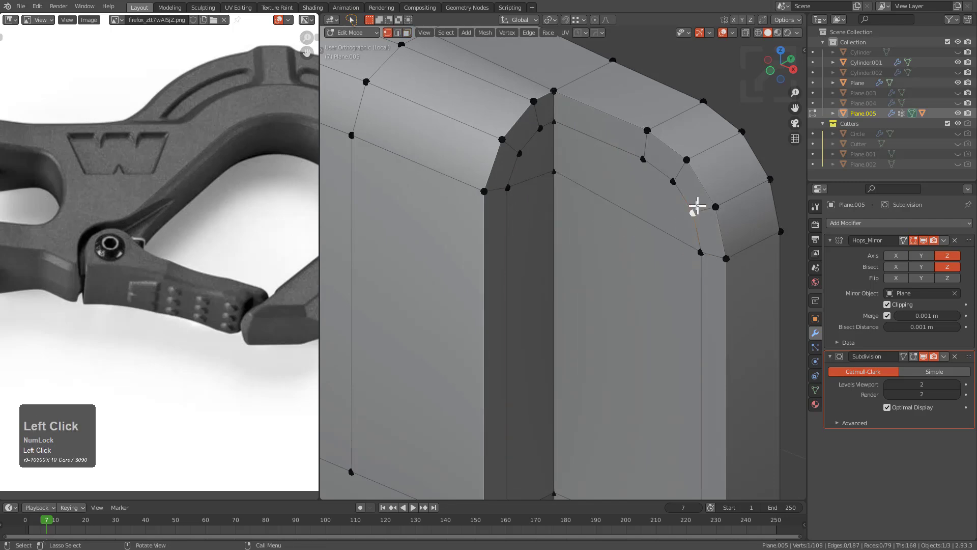
pyautogui.hotkey('ctrl', 'r')
pyautogui.click(649, 215)
pyautogui.click(655, 202)
pyautogui.click(643, 187)
pyautogui.keyDown('shift'); pyautogui.click(640, 158); pyautogui.keyUp('shift')
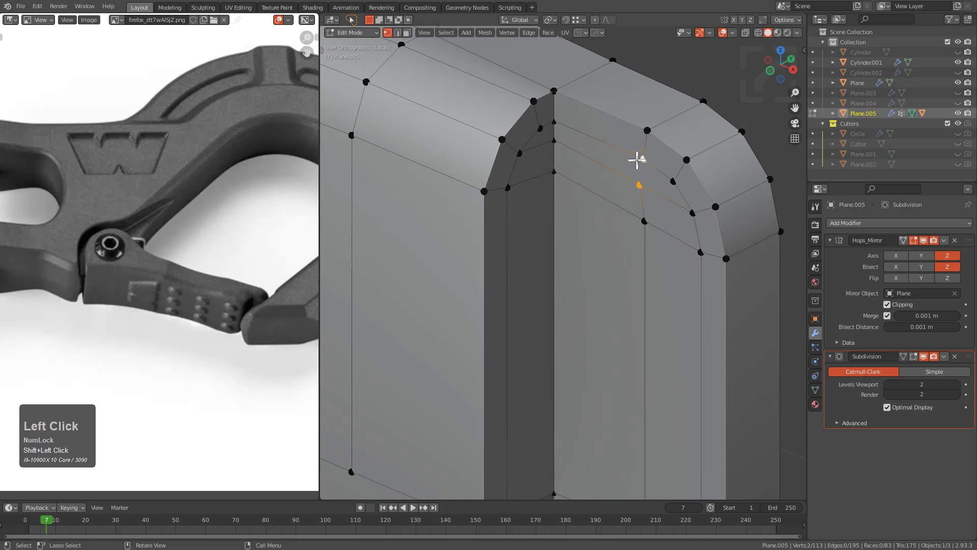
pyautogui.hotkey('ctrl', 'r')
pyautogui.rightClick(545, 168)
# Cut a vertical edge loop into the thin end section and slide it close to the notch's inner corner
pyautogui.scroll(-1, 591, 223)
pyautogui.moveTo(591, 222); pyautogui.dragTo(598, 225, button='middle')
pyautogui.press('Tab')
pyautogui.scroll(-1, 600, 219)
pyautogui.scroll(-1, 600, 219)
pyautogui.scroll(1, 598, 226)
pyautogui.press('Tab')
pyautogui.hotkey('ctrl', 'r')
pyautogui.click(589, 176)
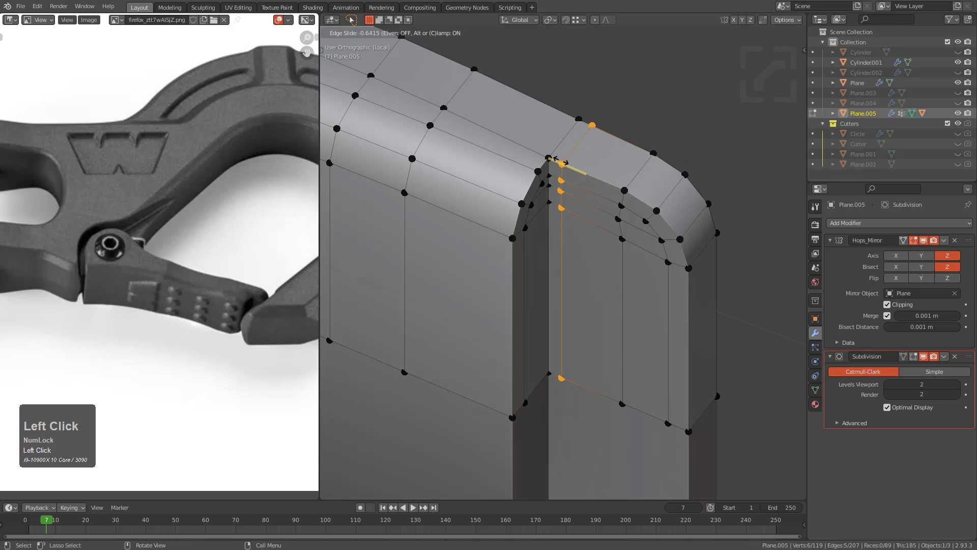
pyautogui.click(566, 168)
# Check the smoothed latch from several sides and slide a single vertex along its edge near the open pivot end
pyautogui.keyDown('shift'); pyautogui.moveTo(566, 170); pyautogui.dragTo(584, 233, button='middle'); pyautogui.keyUp('shift')
pyautogui.scroll(-1, 574, 270)
pyautogui.press('Tab')
pyautogui.scroll(-3, 571, 275)
pyautogui.keyDown('shift'); pyautogui.moveTo(569, 276); pyautogui.dragTo(554, 292, button='middle'); pyautogui.keyUp('shift')
pyautogui.scroll(-2, 525, 285)
pyautogui.moveTo(479, 277); pyautogui.dragTo(550, 267, button='middle')
pyautogui.keyDown('shift'); pyautogui.moveTo(550, 267); pyautogui.dragTo(561, 258, button='middle'); pyautogui.keyUp('shift')
pyautogui.scroll(-3, 555, 260)
pyautogui.press('Tab')
pyautogui.moveTo(491, 278); pyautogui.dragTo(542, 270, button='middle')
pyautogui.scroll(2, 542, 270)
pyautogui.keyDown('shift'); pyautogui.moveTo(542, 270); pyautogui.dragTo(548, 264, button='middle'); pyautogui.keyUp('shift')
pyautogui.scroll(2, 535, 270)
pyautogui.moveTo(481, 273); pyautogui.dragTo(582, 251, button='middle')
pyautogui.click(506, 297)
pyautogui.press('g')
pyautogui.press('g')
pyautogui.click(499, 292)
# Add a Solidify modifier with thickness about 0.01 and offset -1.00 to the latch, and leave local view
pyautogui.press('Tab')
pyautogui.scroll(-1, 554, 272)
pyautogui.scroll(1, 583, 251)
pyautogui.press('q')
pyautogui.click(560, 314)
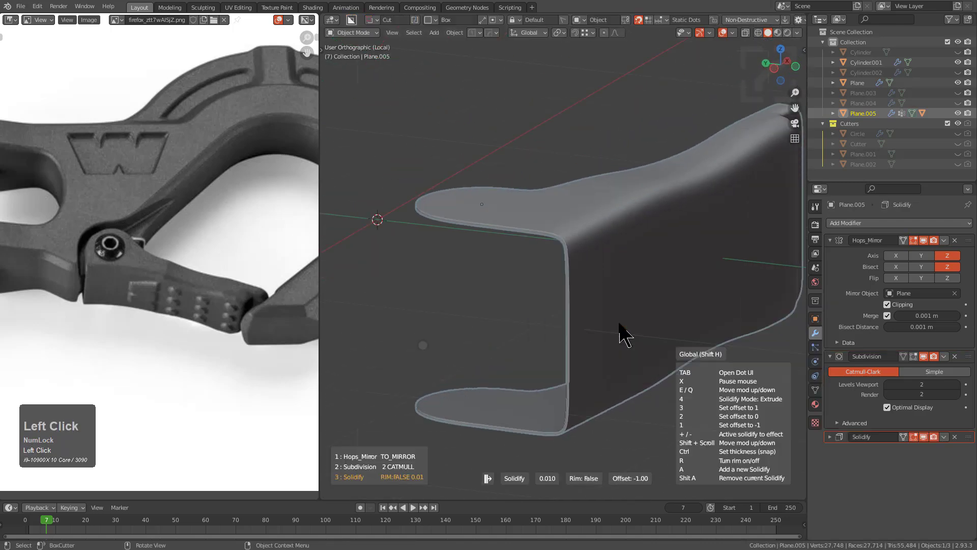
pyautogui.click(634, 326)
pyautogui.moveTo(637, 318); pyautogui.dragTo(632, 295, button='middle')
pyautogui.scroll(-1, 593, 324)
pyautogui.scroll(-1, 590, 312)
pyautogui.press('KP_Divide')
pyautogui.scroll(4, 613, 286)
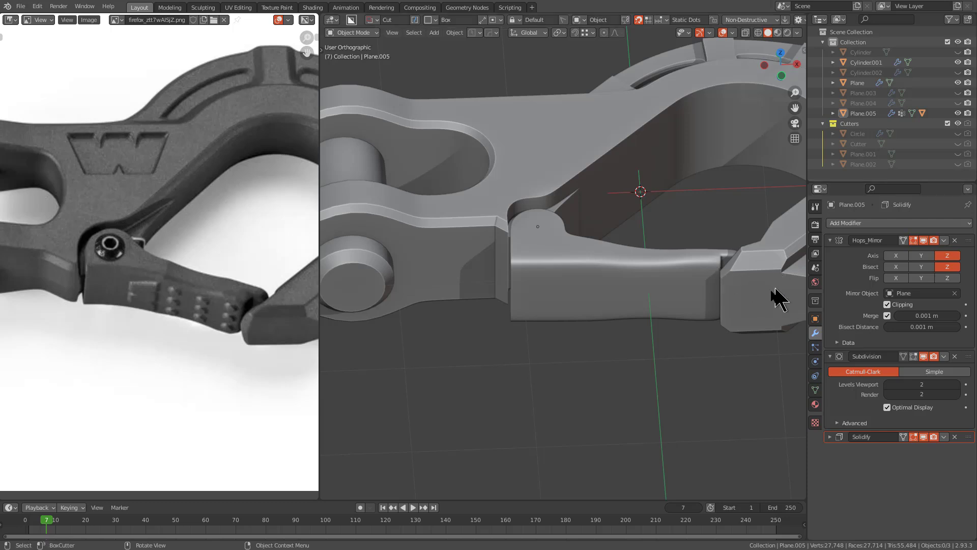
# Add a lengthwise edge loop across the latch's outer face and flatten it with a Z scale of 0
pyautogui.scroll(2, 733, 290)
pyautogui.keyDown('shift'); pyautogui.moveTo(680, 314); pyautogui.dragTo(569, 280, button='middle'); pyautogui.keyUp('shift')
pyautogui.scroll(2, 643, 278)
pyautogui.click(620, 288)
pyautogui.press('Tab')
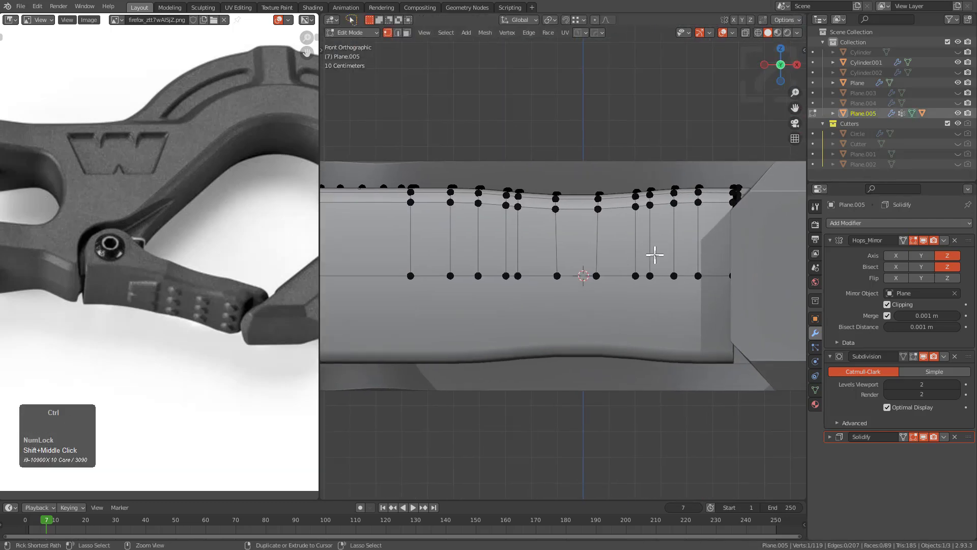
pyautogui.hotkey('ctrl', 'r')
pyautogui.click(652, 249)
pyautogui.press('s')
pyautogui.press('z')
pyautogui.press('0')
pyautogui.press('KP_Enter')
# Adjust the new edge loop's height along Z and clear the selection
pyautogui.press('g')
pyautogui.press('z')
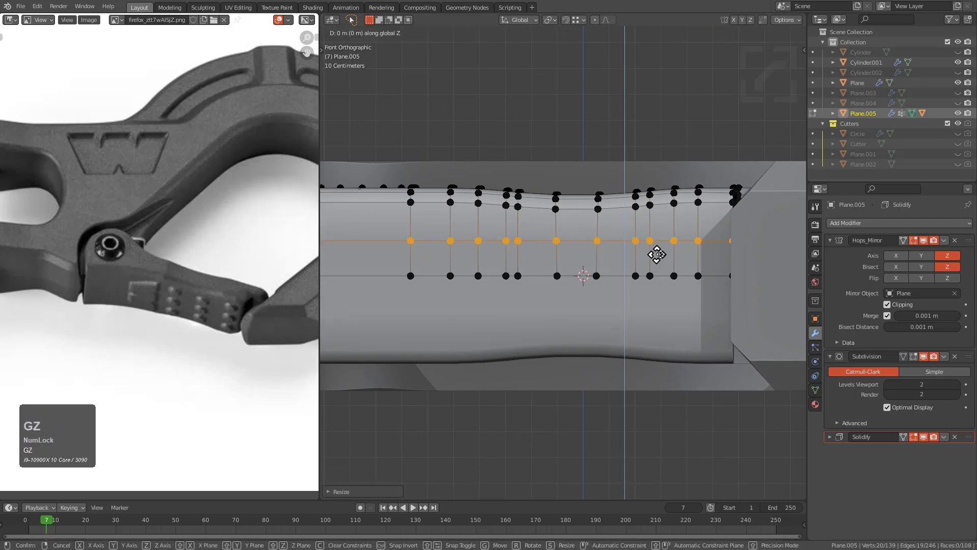
pyautogui.click(678, 252)
pyautogui.keyDown('alt'); pyautogui.middleClick(689, 231); pyautogui.keyUp('alt')
pyautogui.hotkey('alt', 'a')
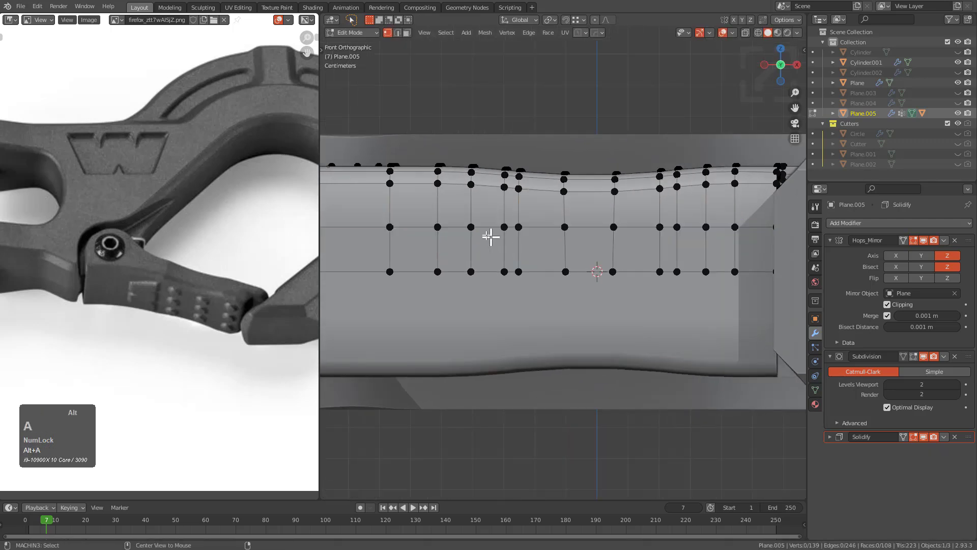
# Add a new plane and rotate it 90° about the X axis so it stands parallel to the latch's outer face
pyautogui.press('Tab')
pyautogui.hotkey('shift', 'a')
pyautogui.moveTo(640, 233)
pyautogui.click(681, 243)
pyautogui.scroll(-2, 598, 264)
pyautogui.press('r')
pyautogui.press('x')
pyautogui.press('9')
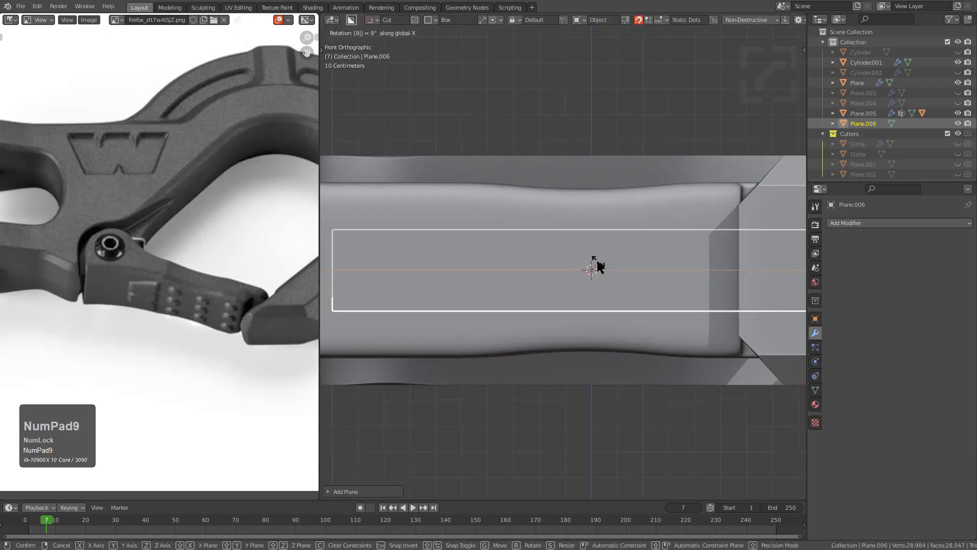
pyautogui.press('0')
pyautogui.press('KP_Enter')
# Scale the plane down to fit within the latch's height and adjust its length along X
pyautogui.press('s')
pyautogui.click(631, 278)
pyautogui.press('s')
pyautogui.press('x')
pyautogui.click(698, 291)
# Move the plane along Y just in front of the latch's outer face and position it along X over the grip area
pyautogui.moveTo(633, 281); pyautogui.dragTo(666, 307, button='middle')
pyautogui.press('g')
pyautogui.press('y')
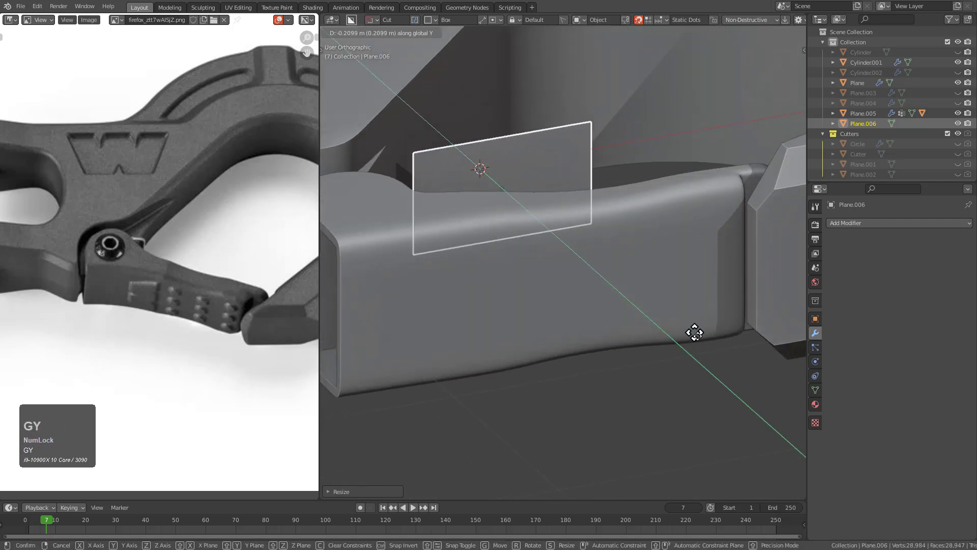
pyautogui.click(780, 442)
pyautogui.moveTo(713, 404); pyautogui.dragTo(663, 374, button='middle')
pyautogui.press('g')
pyautogui.press('y')
pyautogui.click(717, 426)
pyautogui.scroll(1, 672, 356)
pyautogui.press('g')
pyautogui.press('x')
pyautogui.click(642, 354)
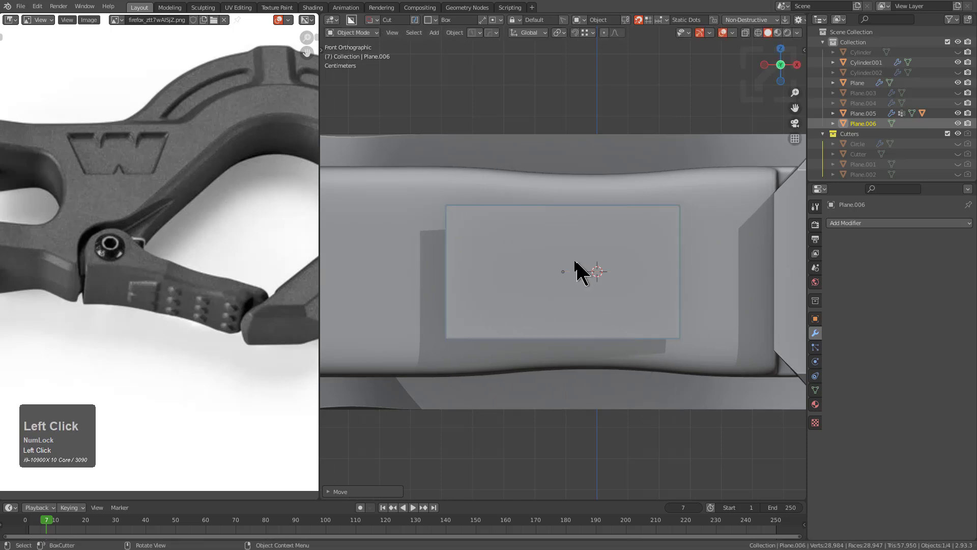
# Set snapping to Face with Align Rotation to Target and snap the plane along Y onto the latch's outer face
pyautogui.click(589, 34)
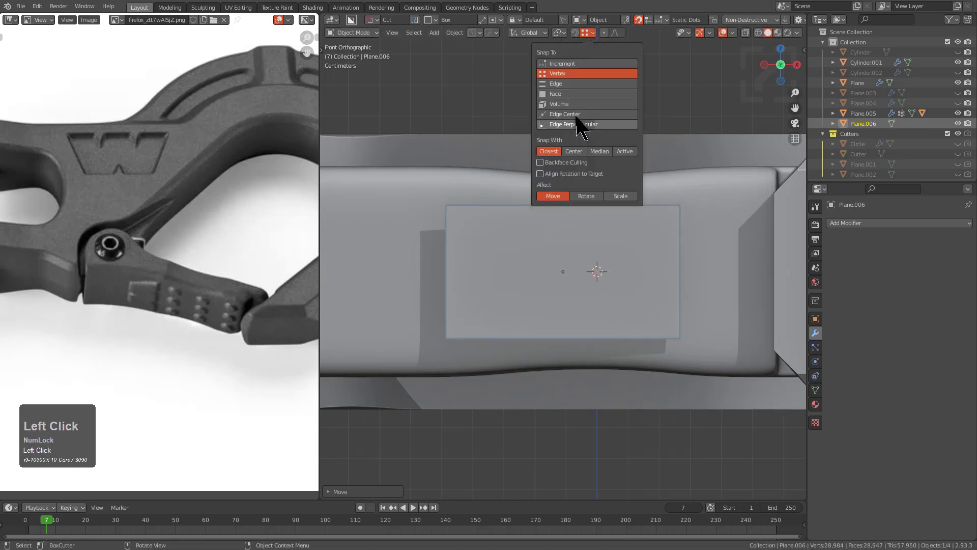
pyautogui.click(571, 103)
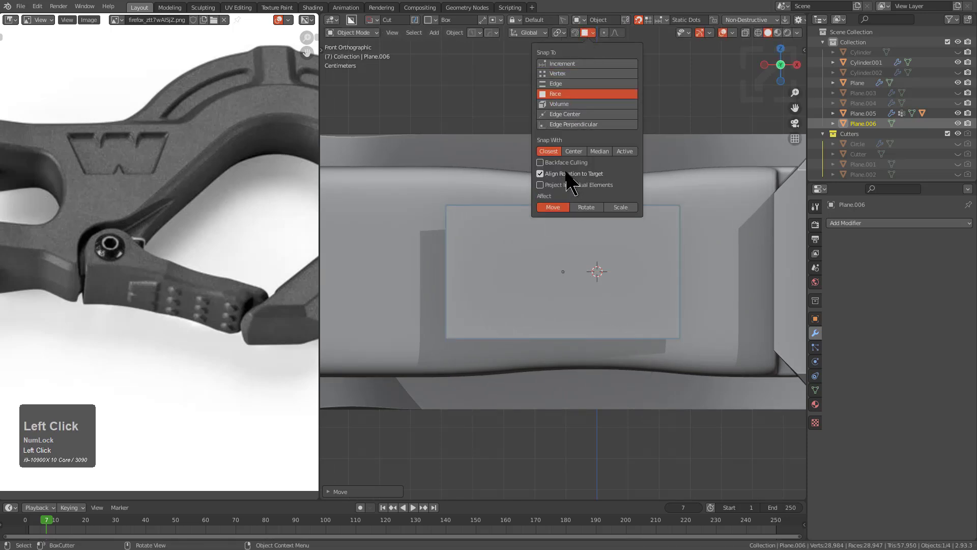
pyautogui.press('g')
pyautogui.press('y')
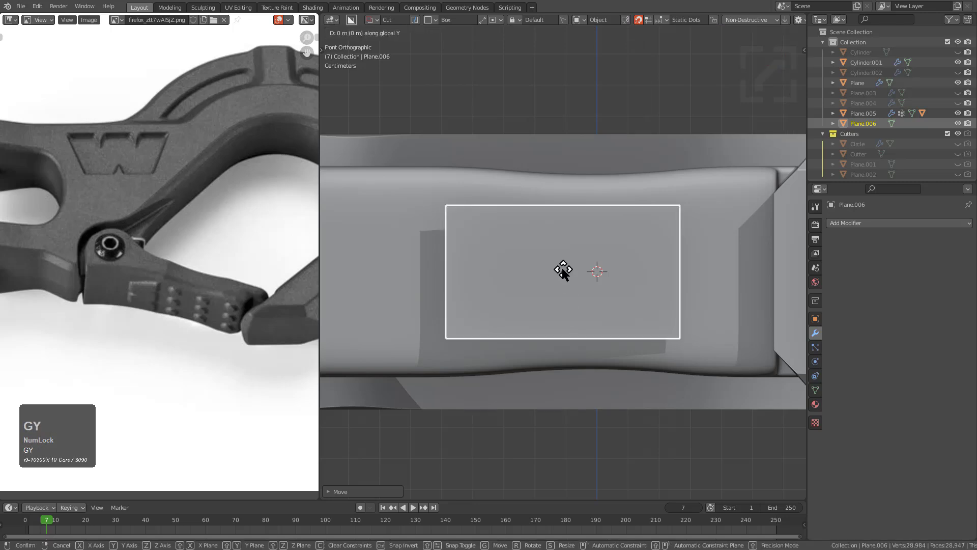
pyautogui.moveTo(560, 268); pyautogui.dragTo(605, 343, button='middle')
pyautogui.press('g')
pyautogui.press('y')
pyautogui.press('y')
pyautogui.press('z')
pyautogui.press('z')
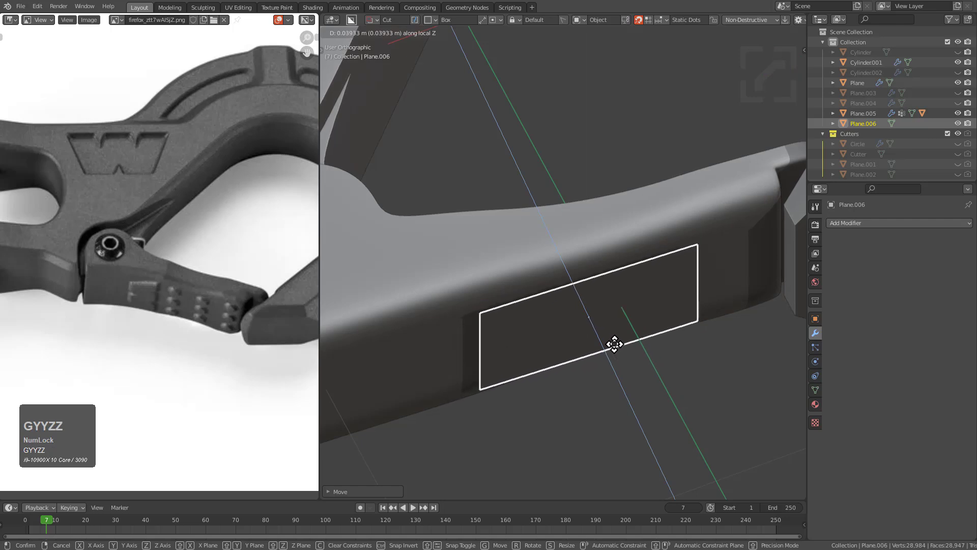
pyautogui.rightClick(615, 344)
# Cut three evenly spaced vertical edge loops into the plane
pyautogui.press('KP_1')
pyautogui.press('Tab')
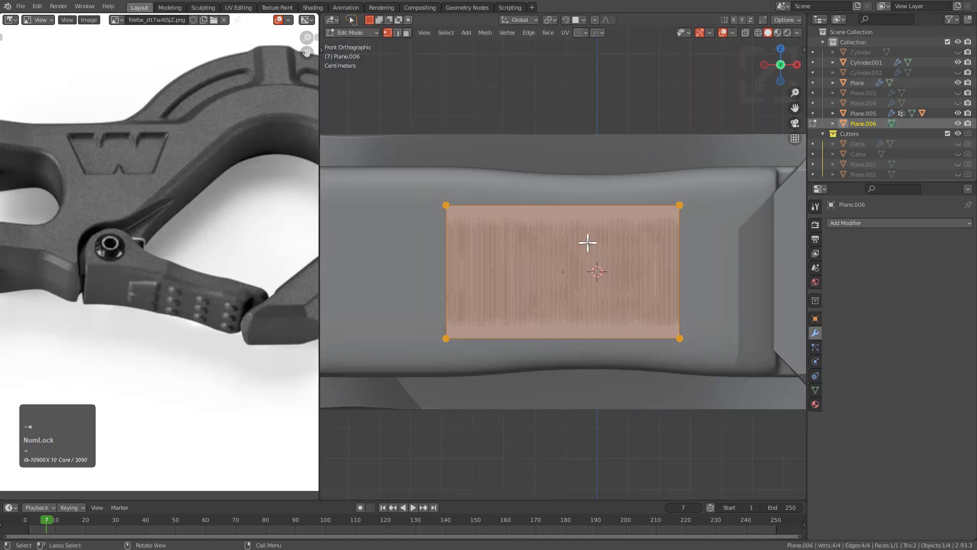
pyautogui.scroll(2, 589, 240)
pyautogui.hotkey('ctrl', 'r')
pyautogui.scroll(3, 569, 189)
pyautogui.scroll(-1, 569, 188)
pyautogui.click(568, 191)
pyautogui.rightClick(571, 193)
# Cut three evenly spaced horizontal edge loops into the plane to form a four-by-four grid
pyautogui.hotkey('ctrl', 'r')
pyautogui.scroll(2, 565, 251)
pyautogui.scroll(-1, 565, 250)
pyautogui.scroll(1, 565, 249)
pyautogui.click(565, 249)
pyautogui.rightClick(565, 249)
pyautogui.press('KP_1')
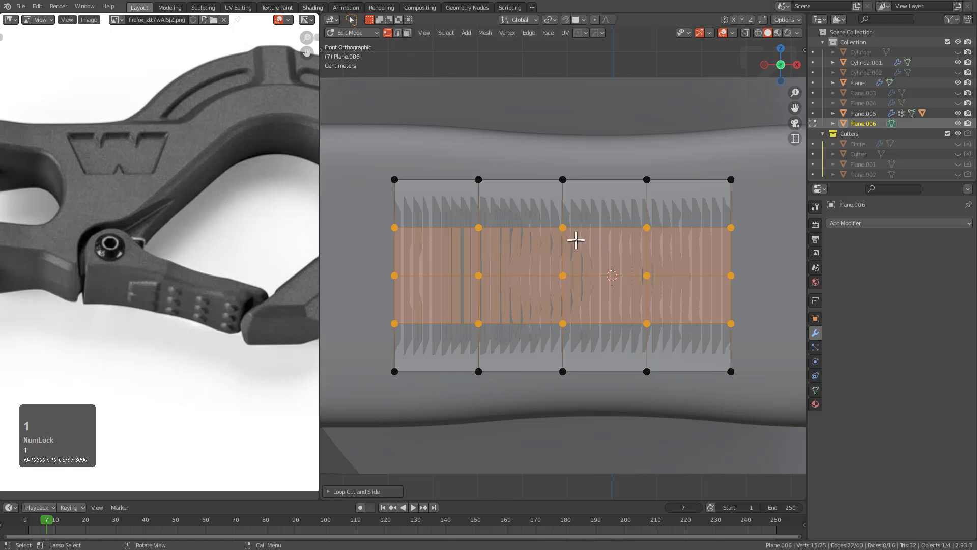
# Select the nine inner vertices of the plane's grid
pyautogui.click(487, 227)
pyautogui.moveTo(444, 211); pyautogui.dragTo(484, 238)
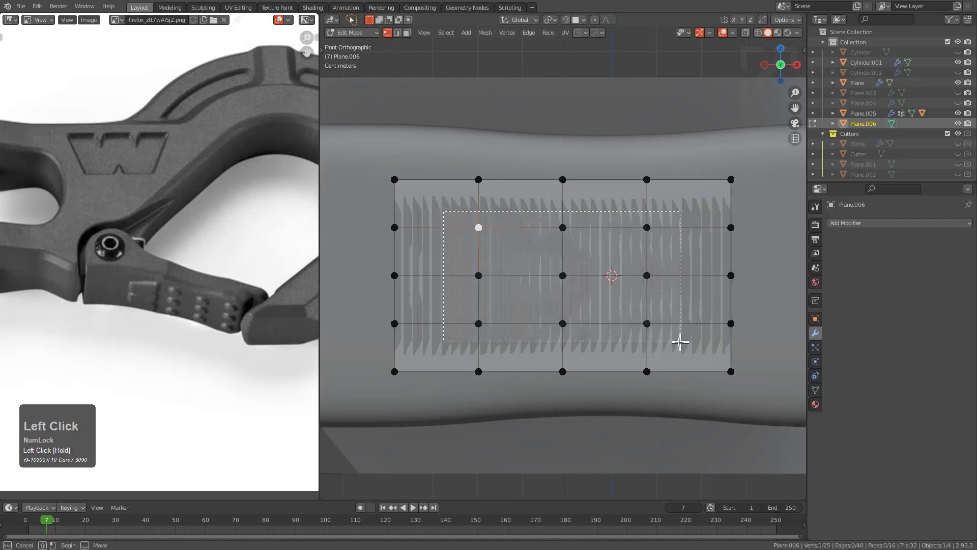
pyautogui.moveTo(682, 342); pyautogui.dragTo(681, 342)
pyautogui.scroll(2, 650, 266)
pyautogui.rightClick(626, 197)
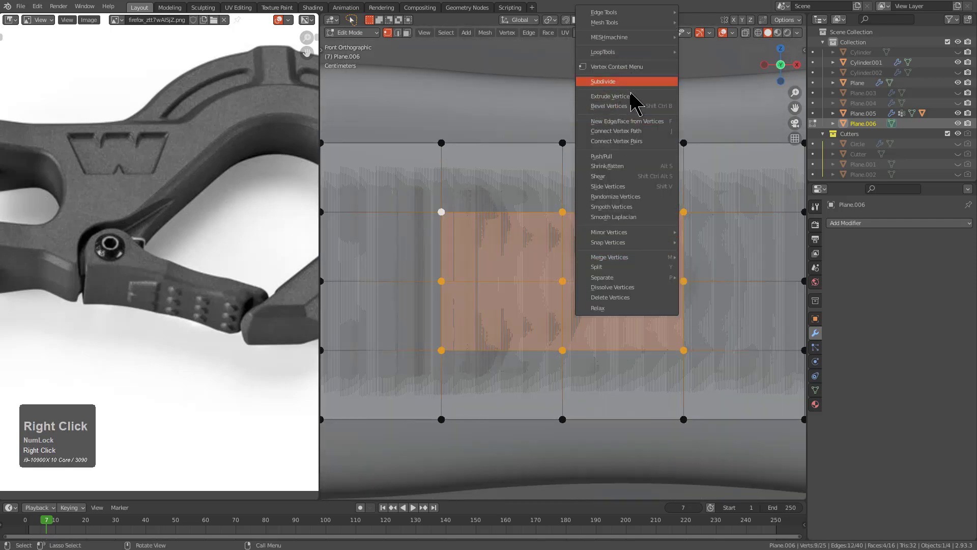
pyautogui.press('q')
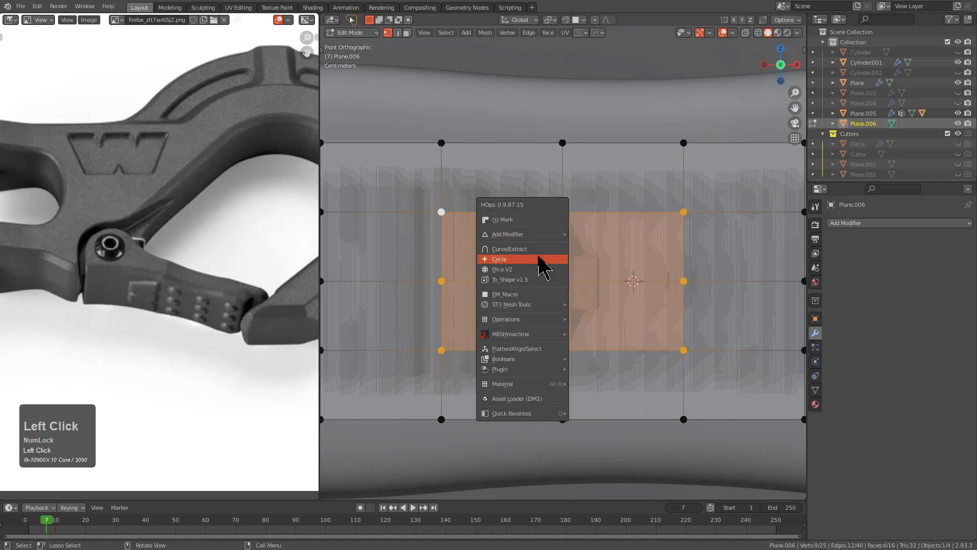
pyautogui.click(541, 262)
pyautogui.rightClick(585, 249)
# Apply the plane's scale in Object Mode
pyautogui.press('Tab')
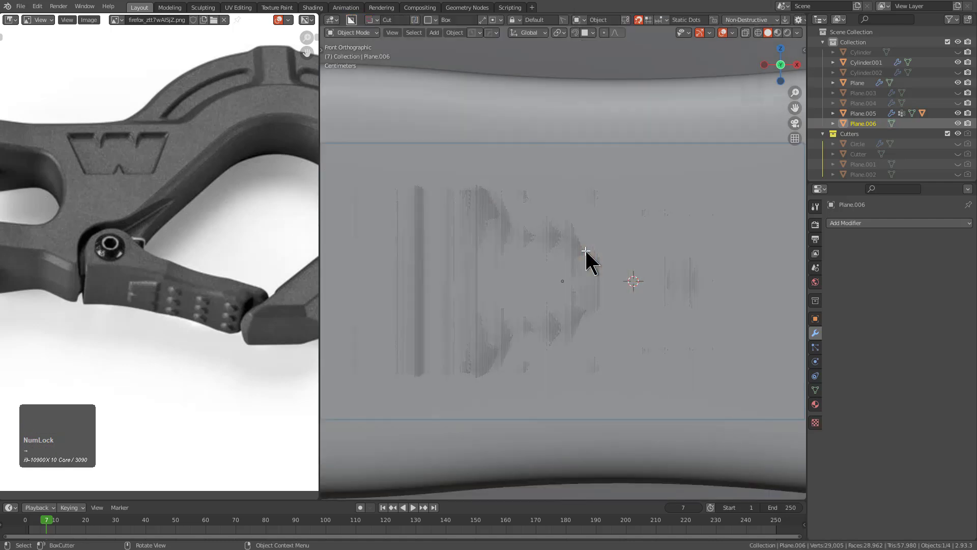
pyautogui.hotkey('ctrl', 'a')
pyautogui.click(557, 151)
# Turn the nine selected vertices into circles with 2 divisions and a 0.026 radius, finishing in face select mode
pyautogui.press('Tab')
pyautogui.press('q')
pyautogui.click(622, 269)
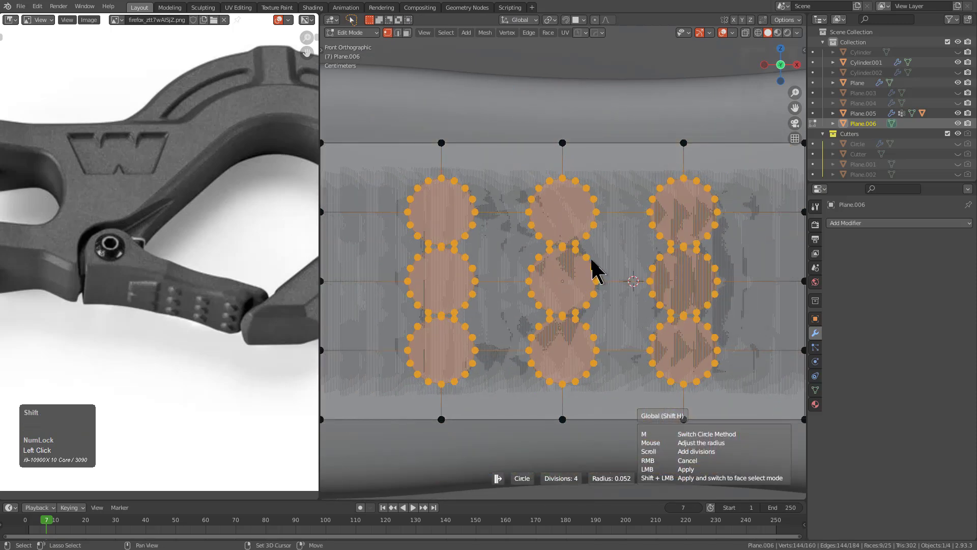
pyautogui.scroll(-2, 563, 250)
pyautogui.scroll(-1, 562, 247)
pyautogui.keyDown('shift'); pyautogui.scroll(1, 561, 245); pyautogui.keyUp('shift')
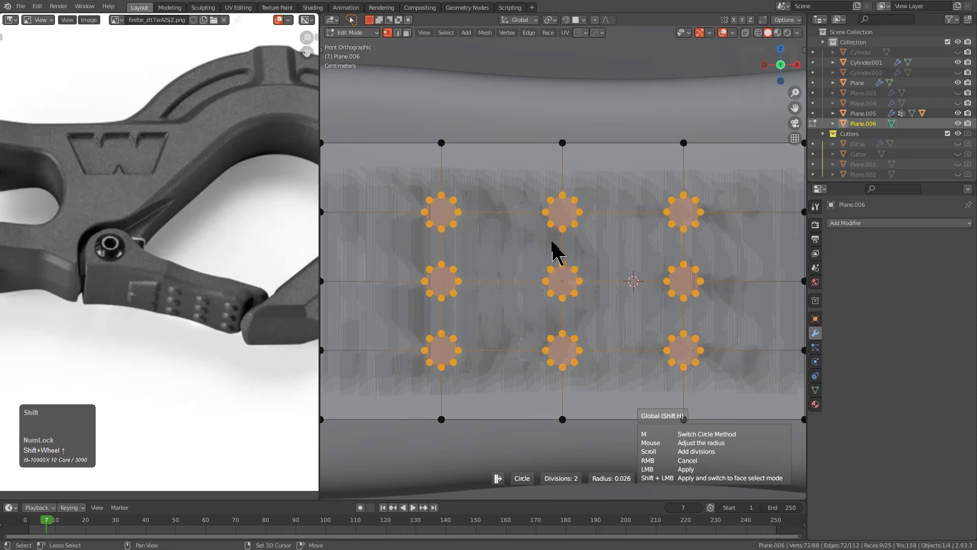
pyautogui.keyDown('shift'); pyautogui.click(553, 244); pyautogui.keyUp('shift')
# Extrude the nine circular faces outward from the plane into short grip studs
pyautogui.moveTo(530, 229); pyautogui.dragTo(576, 266, button='middle')
pyautogui.press('e')
pyautogui.click(598, 277)
pyautogui.scroll(1, 573, 277)
pyautogui.scroll(3, 570, 275)
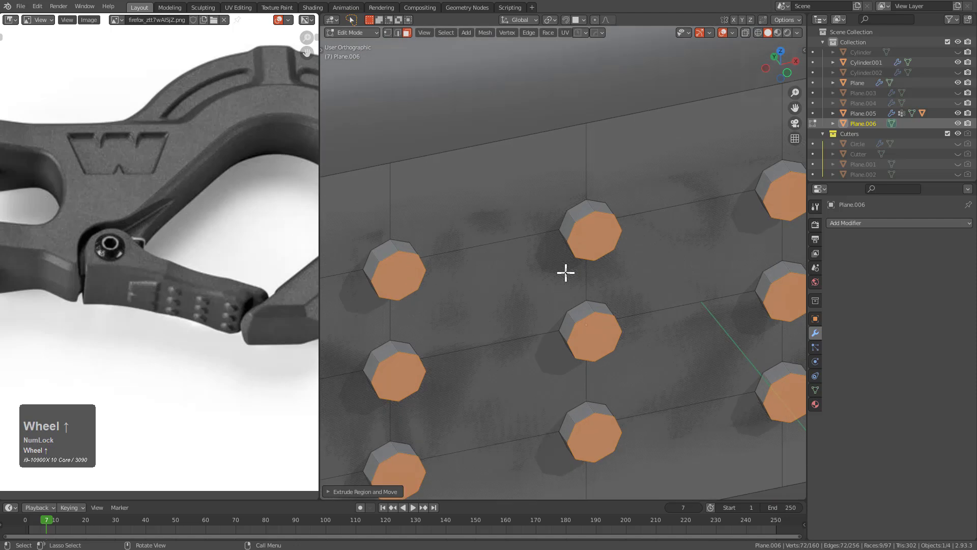
# Poke the nine selected stud cap faces so each fans into triangles around a centre vertex
pyautogui.press('F3')
pyautogui.write('poke')
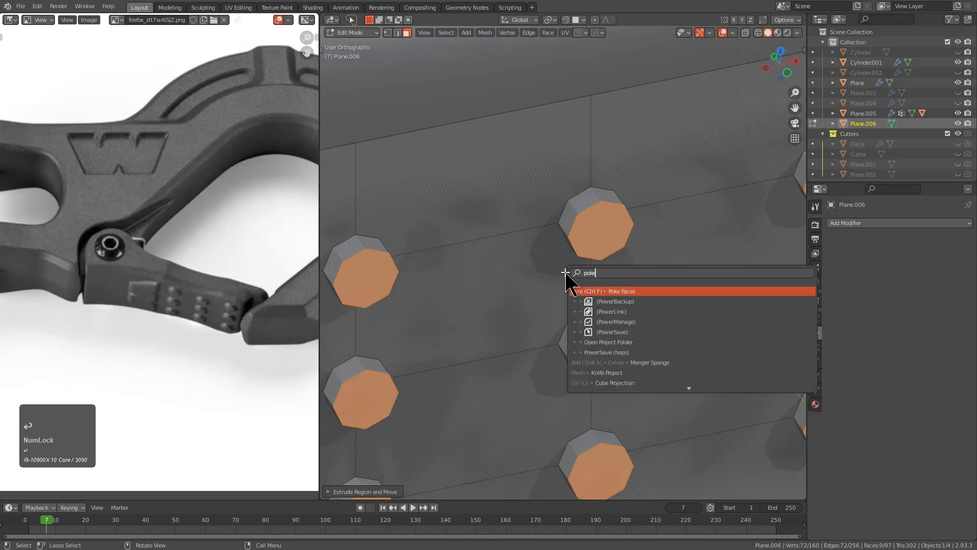
pyautogui.press('Return')
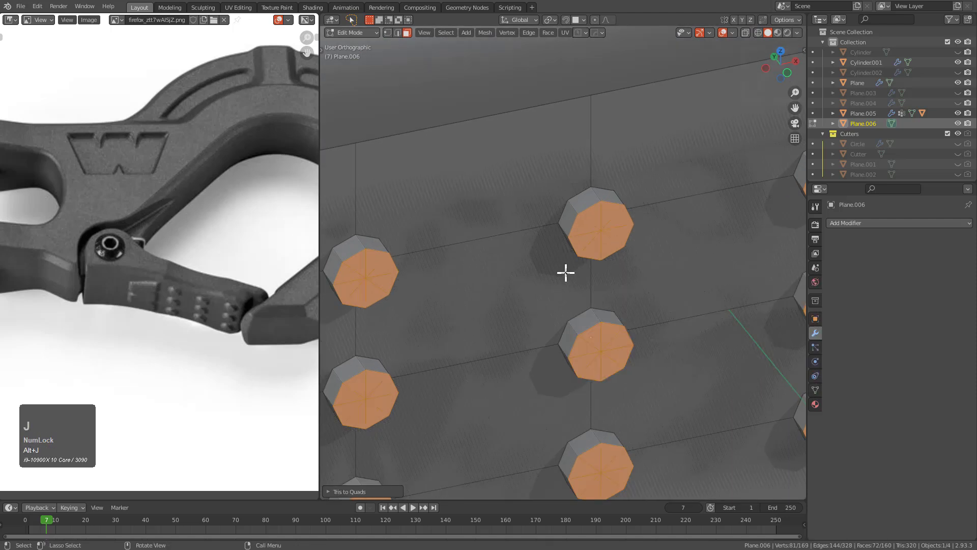
# Try converting the stud cap triangles with Tris to Quads, raising the max shape angle to 69.1°
pyautogui.press('F9')
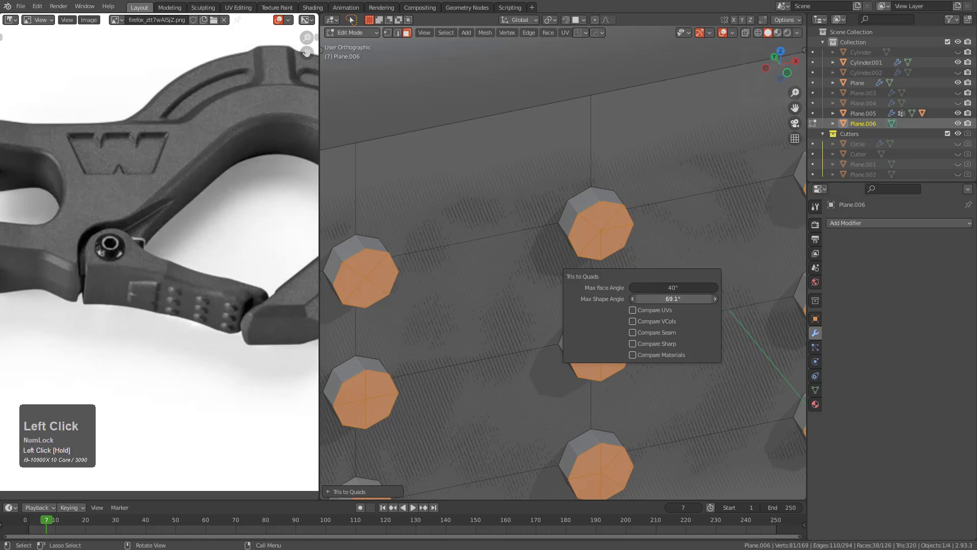
pyautogui.scroll(-2, 421, 269)
pyautogui.moveTo(421, 268); pyautogui.dragTo(572, 282, button='middle')
pyautogui.hotkey('ctrl', 'z')
# Merge the triangles on each stud cap in pairs so every cap consists of four quads, and clear the selection
pyautogui.click(453, 180)
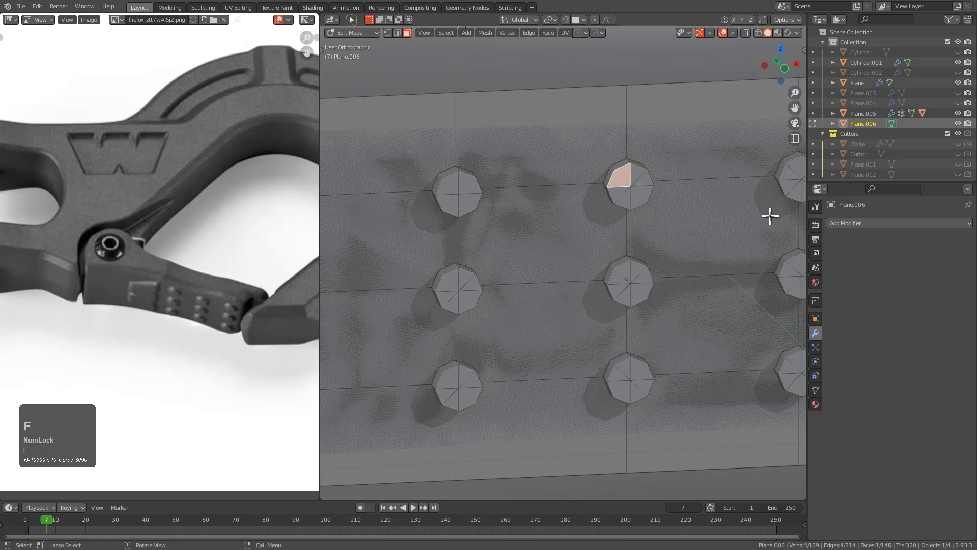
pyautogui.keyDown('shift'); pyautogui.moveTo(770, 215); pyautogui.dragTo(708, 181, button='middle'); pyautogui.keyUp('shift')
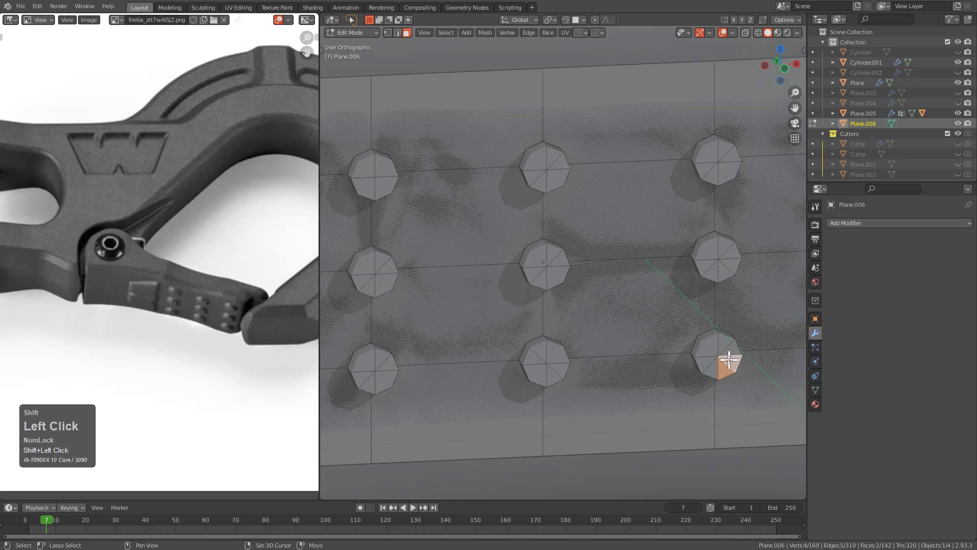
pyautogui.press('a')
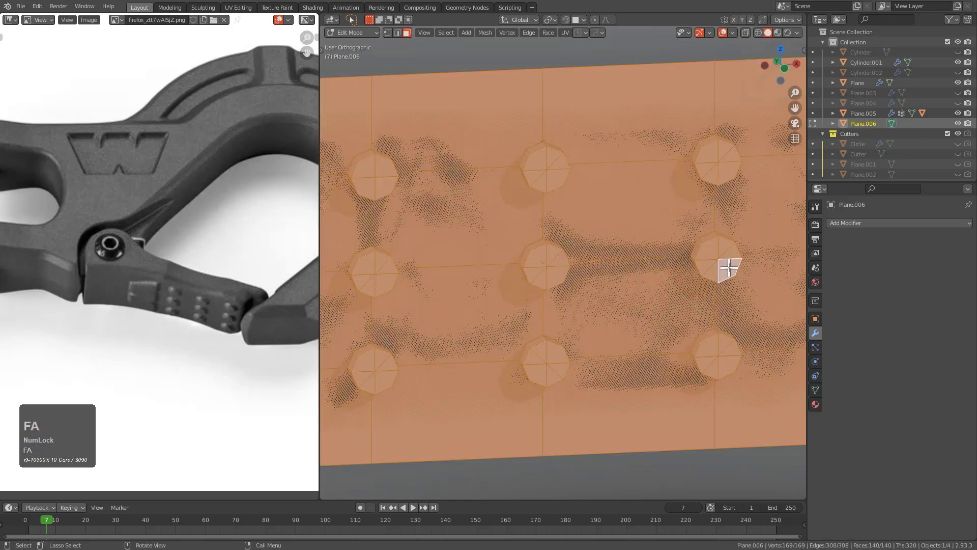
pyautogui.hotkey('alt', 'a')
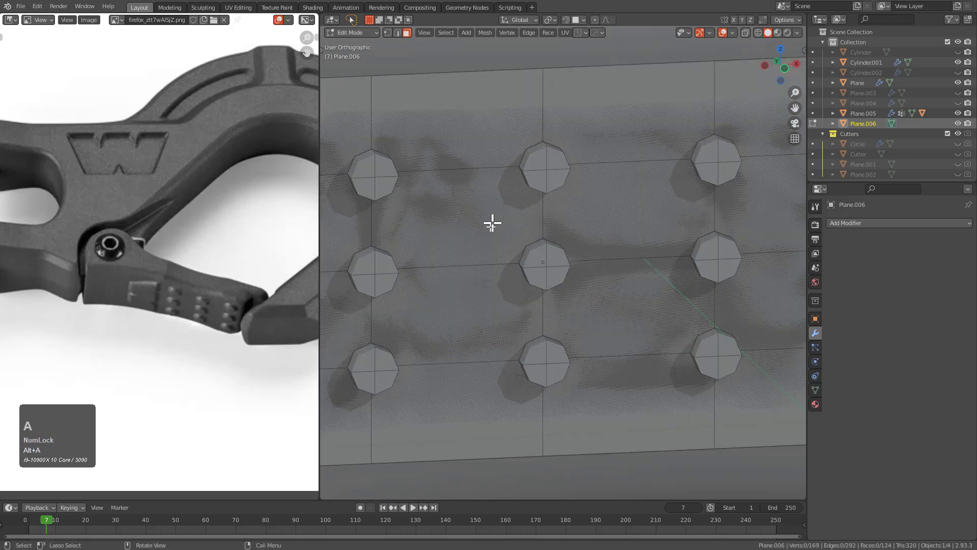
# Delete the base plane's faces around the nine studs, keeping only the studs' caps and side walls
pyautogui.scroll(-1, 496, 208)
pyautogui.keyDown('shift'); pyautogui.moveTo(506, 298); pyautogui.dragTo(538, 304, button='middle'); pyautogui.keyUp('shift')
pyautogui.press('1')
pyautogui.click(576, 270)
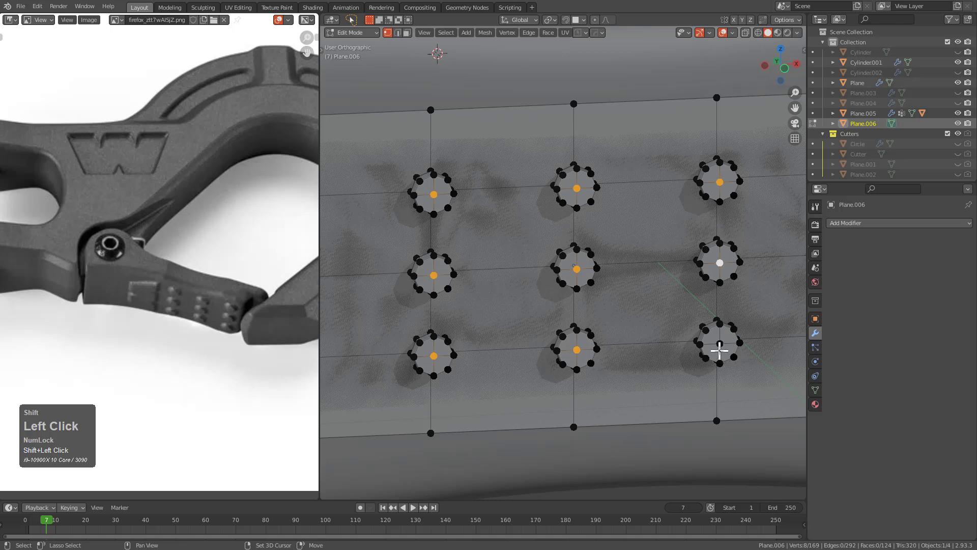
pyautogui.press('ctrl+KP_Add')
pyautogui.press('ctrl+KP_Add')
pyautogui.press('3')
pyautogui.keyDown('shift'); pyautogui.click(630, 243); pyautogui.keyUp('shift')
pyautogui.keyDown('shift'); pyautogui.click(634, 314); pyautogui.keyUp('shift')
pyautogui.keyDown('shift'); pyautogui.click(527, 306); pyautogui.keyUp('shift')
pyautogui.keyDown('shift'); pyautogui.click(506, 246); pyautogui.keyUp('shift')
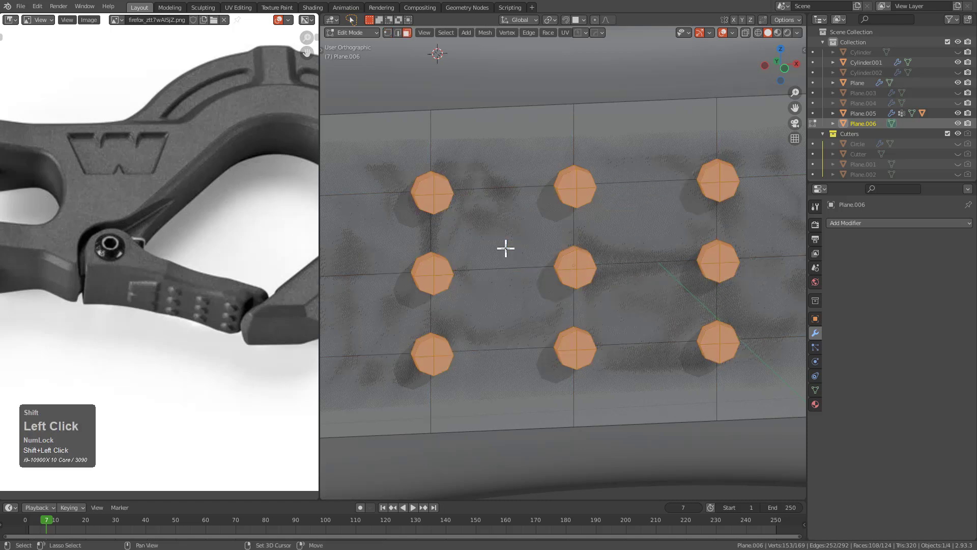
pyautogui.hotkey('ctrl', 'i')
pyautogui.press('x')
pyautogui.click(506, 248)
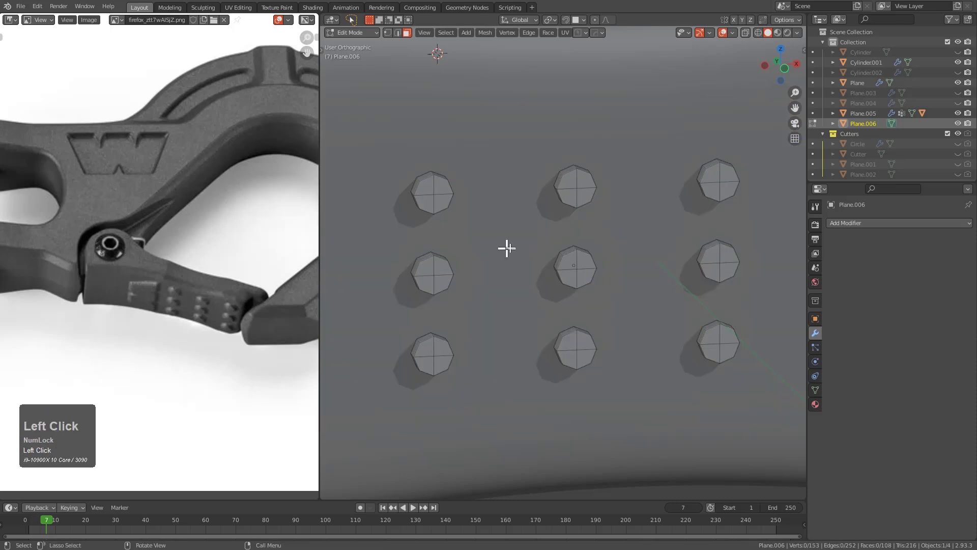
# Scale the nine-stud array up about 1.5 times in Object Mode, working from the front view
pyautogui.scroll(-2, 546, 257)
pyautogui.moveTo(546, 257); pyautogui.dragTo(560, 295, button='middle')
pyautogui.scroll(-2, 618, 322)
pyautogui.press('Tab')
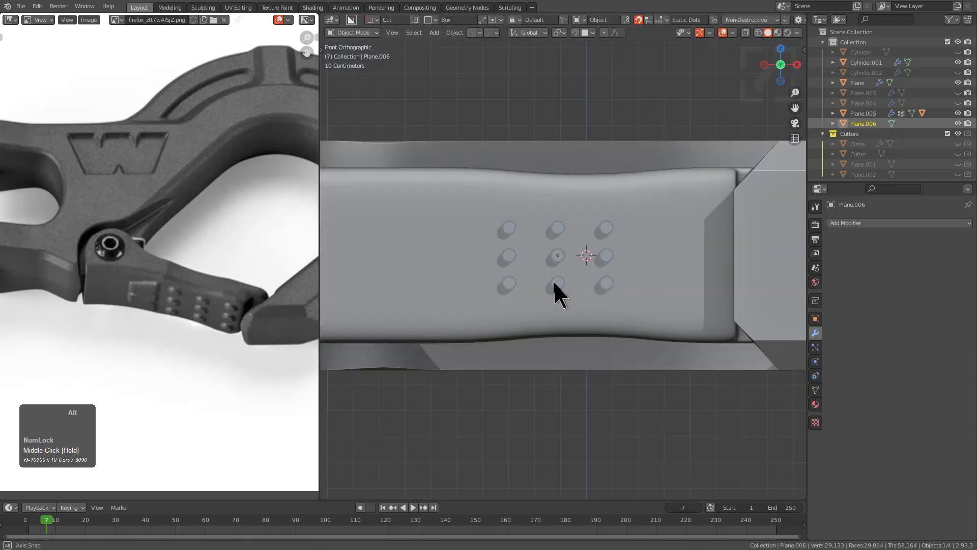
pyautogui.press('s')
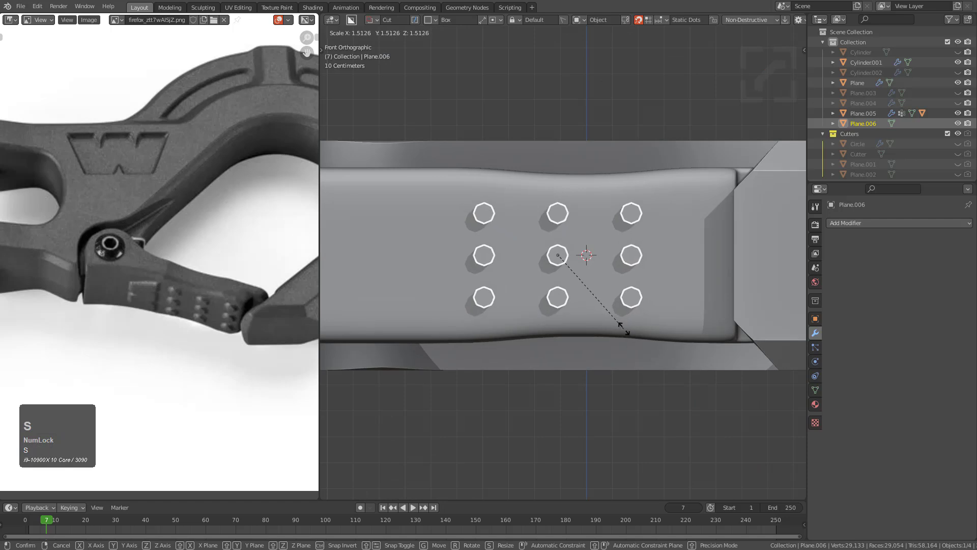
pyautogui.click(626, 329)
pyautogui.press('s')
pyautogui.click(621, 326)
# In the latch's mesh, slide the vertical edge loop near the studs' right-hand column into line with that column's centres
pyautogui.moveTo(582, 295); pyautogui.dragTo(618, 344, button='middle')
pyautogui.scroll(1, 606, 325)
pyautogui.click(591, 205)
pyautogui.press('Tab')
pyautogui.moveTo(595, 246); pyautogui.dragTo(602, 222, button='middle')
pyautogui.scroll(3, 579, 219)
pyautogui.scroll(-2, 585, 212)
pyautogui.scroll(-2, 640, 236)
pyautogui.scroll(3, 641, 237)
pyautogui.click(668, 222)
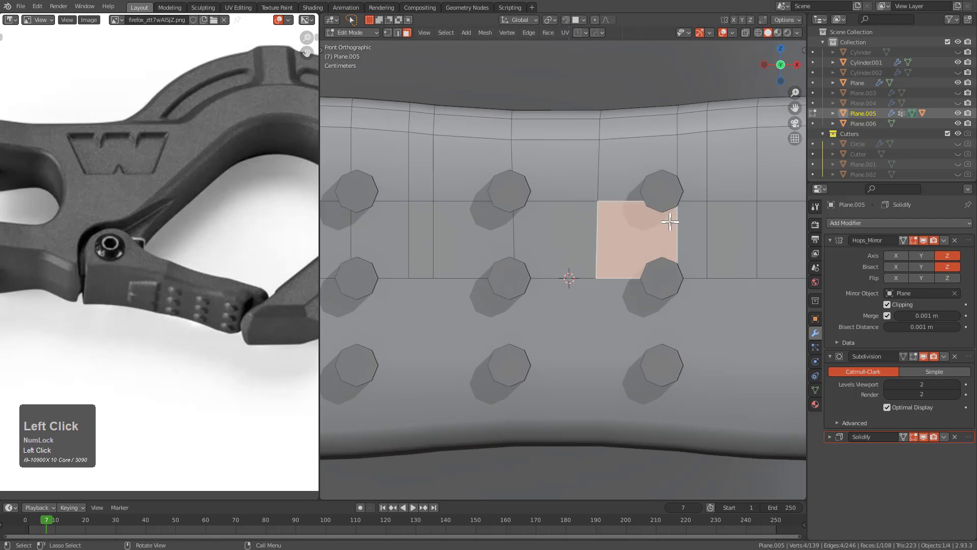
pyautogui.keyDown('shift'); pyautogui.moveTo(668, 221); pyautogui.dragTo(616, 227, button='middle'); pyautogui.keyUp('shift')
pyautogui.press('2')
pyautogui.keyDown('alt'); pyautogui.click(634, 178); pyautogui.keyUp('alt')
pyautogui.press('g')
pyautogui.press('g')
pyautogui.click(650, 179)
pyautogui.keyDown('alt'); pyautogui.click(600, 172); pyautogui.keyUp('alt')
pyautogui.press('g')
pyautogui.press('g')
pyautogui.click(550, 181)
# Slide the latch's next two vertical edge loops into line with the middle and left-hand stud columns
pyautogui.scroll(-2, 552, 190)
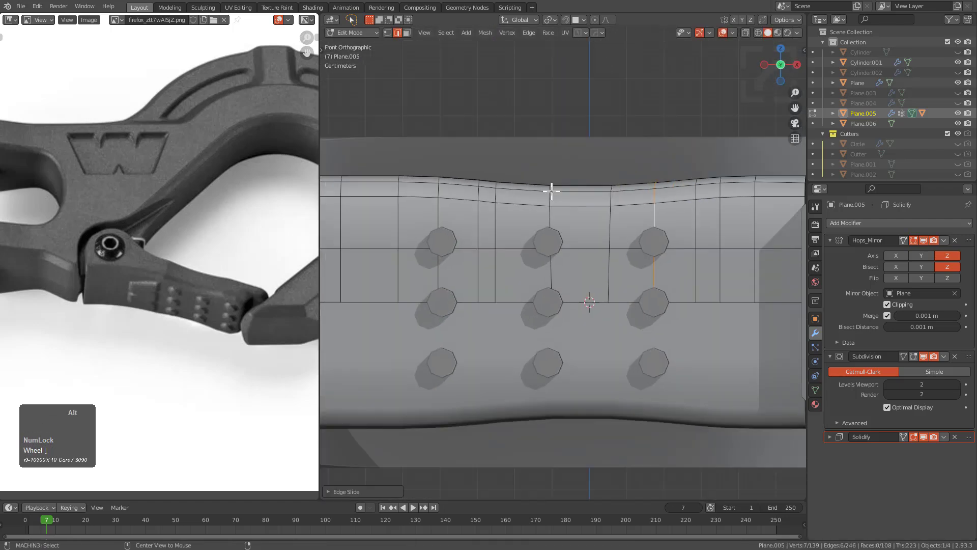
pyautogui.press('g')
pyautogui.press('g')
pyautogui.click(540, 228)
pyautogui.keyDown('shift'); pyautogui.moveTo(500, 229); pyautogui.dragTo(609, 257, button='middle'); pyautogui.keyUp('shift')
pyautogui.scroll(2, 606, 256)
pyautogui.keyDown('alt'); pyautogui.click(543, 231); pyautogui.keyUp('alt')
pyautogui.press('g')
pyautogui.press('g')
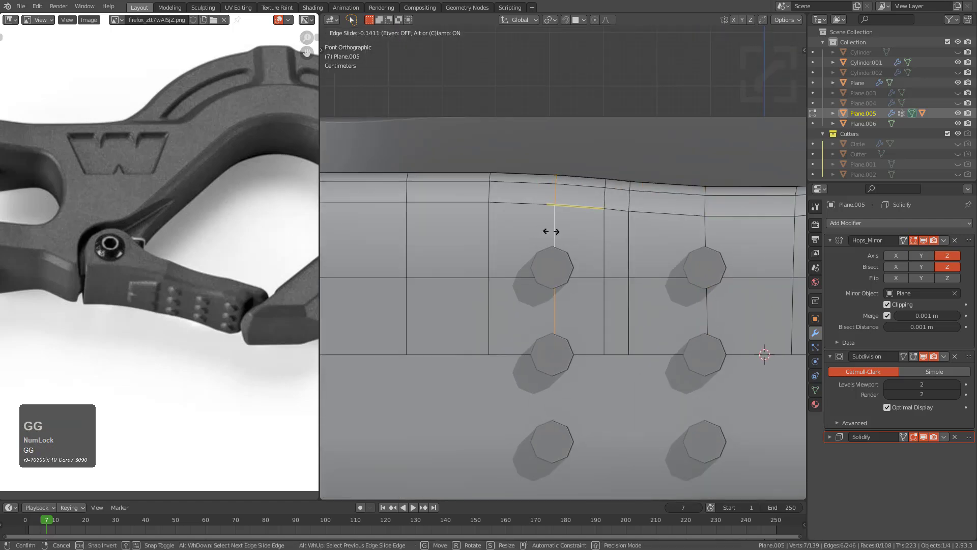
pyautogui.click(549, 232)
# Join the stud array into the latch object in Object Mode, keeping the latch as the active object
pyautogui.keyDown('shift'); pyautogui.moveTo(622, 280); pyautogui.dragTo(634, 256, button='middle'); pyautogui.keyUp('shift')
pyautogui.scroll(-4, 593, 260)
pyautogui.press('Tab')
pyautogui.scroll(1, 646, 293)
pyautogui.click(638, 253)
pyautogui.hotkey('alt', 'z')
pyautogui.scroll(2, 642, 264)
pyautogui.hotkey('alt', 'z')
pyautogui.keyDown('shift'); pyautogui.click(606, 222); pyautogui.keyUp('shift')
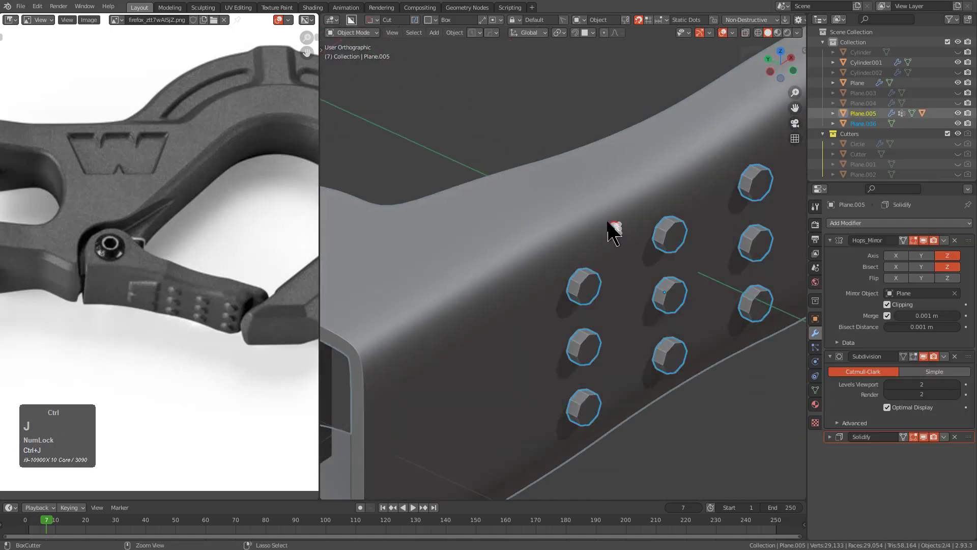
# Select the linked geometry of all nine studs in the joined latch's mesh
pyautogui.press('Tab')
pyautogui.scroll(2, 629, 263)
pyautogui.hotkey('alt', 'a')
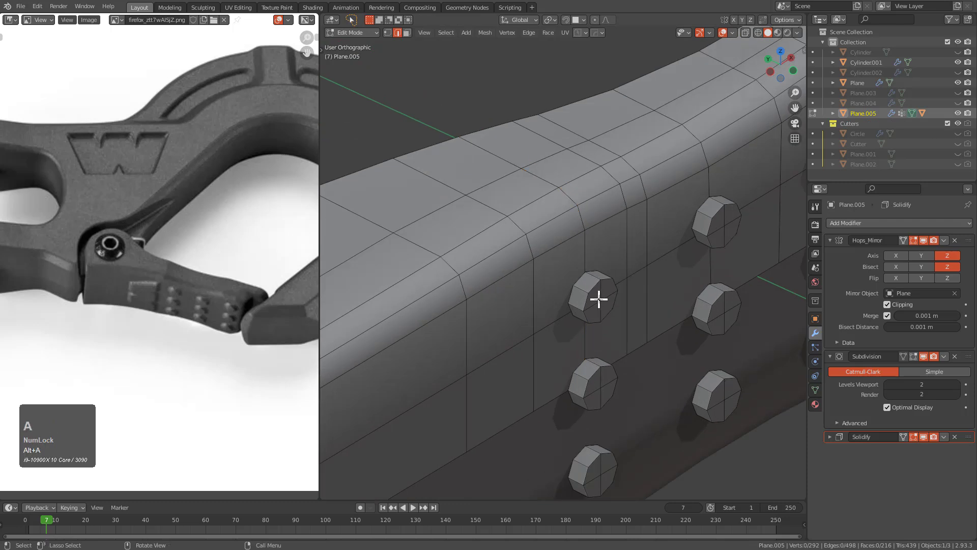
pyautogui.press('l')
pyautogui.press('l')
pyautogui.press('l')
pyautogui.press('l')
pyautogui.press('l')
pyautogui.press('l')
pyautogui.scroll(-3, 720, 239)
pyautogui.press('l')
pyautogui.press('l')
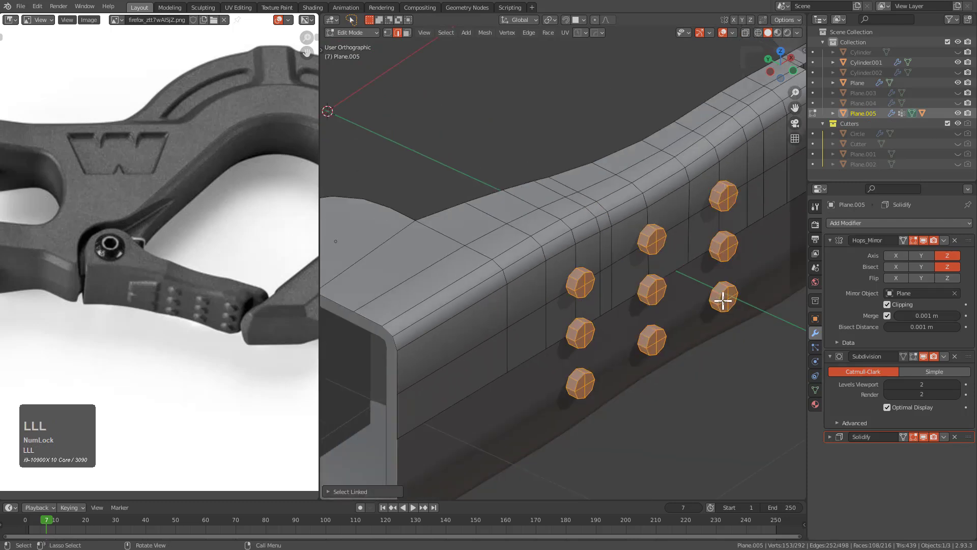
# Turn off the Solidify modifier's display for the latch while staying in Edit Mode
pyautogui.scroll(-3, 643, 279)
pyautogui.press('Tab')
pyautogui.scroll(2, 611, 285)
pyautogui.press('Tab')
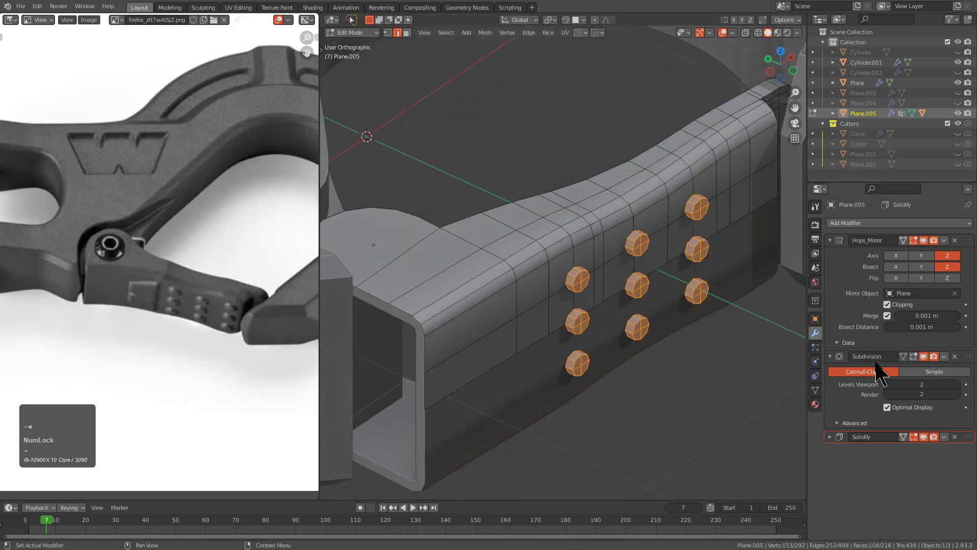
pyautogui.click(905, 436)
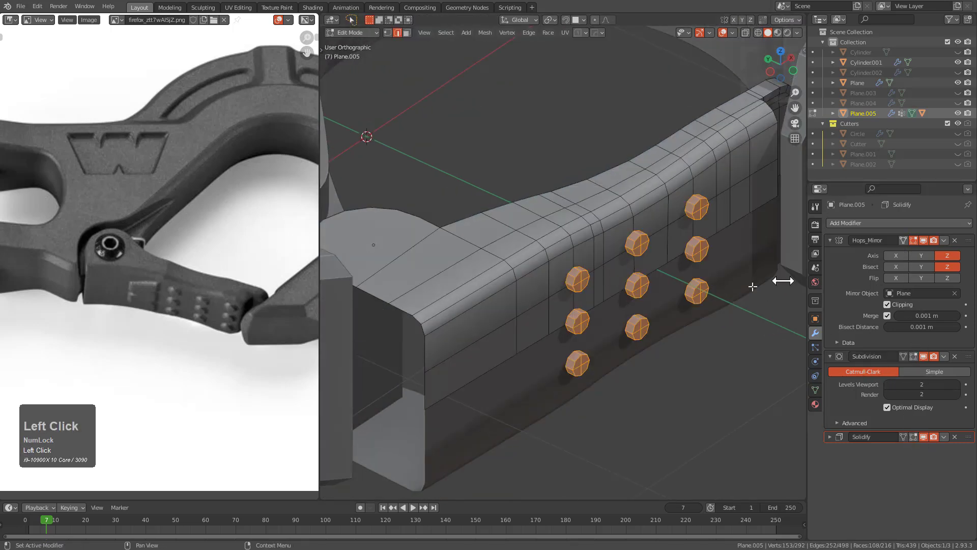
# Move the nine selected studs along the Y axis so they intersect the latch's outer face
pyautogui.moveTo(733, 255); pyautogui.dragTo(661, 314, button='middle')
pyautogui.scroll(2, 661, 314)
pyautogui.press('g')
pyautogui.press('y')
pyautogui.click(551, 257)
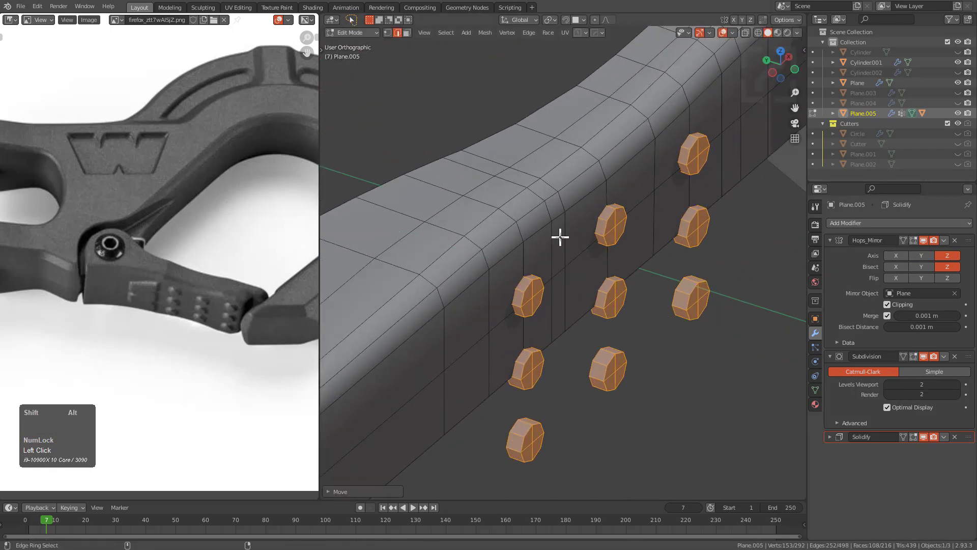
# Try a Union Boolean of the open-backed studs with the latch using the Exact and Fast solvers
pyautogui.press('alt+KP_Add')
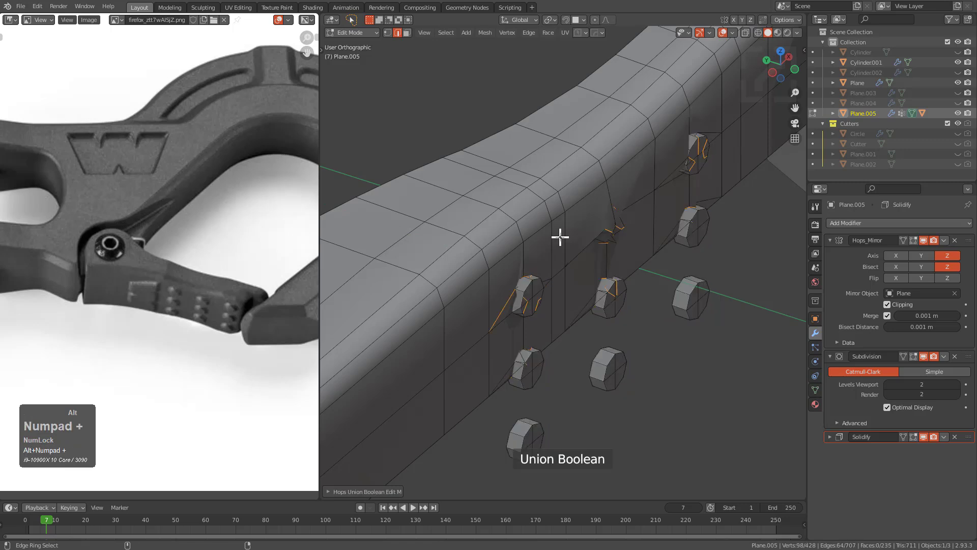
pyautogui.moveTo(561, 236); pyautogui.dragTo(567, 271, button='middle')
pyautogui.press('F9')
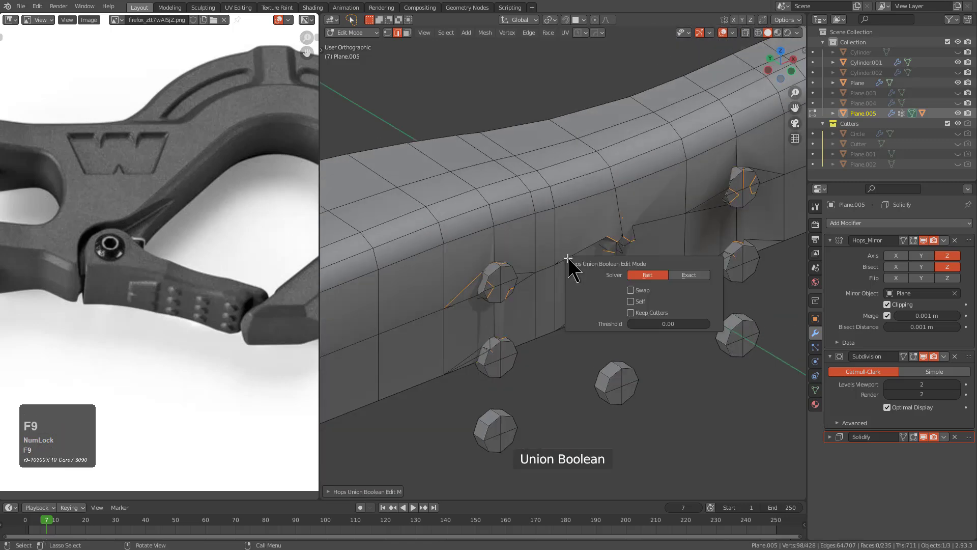
pyautogui.click(685, 276)
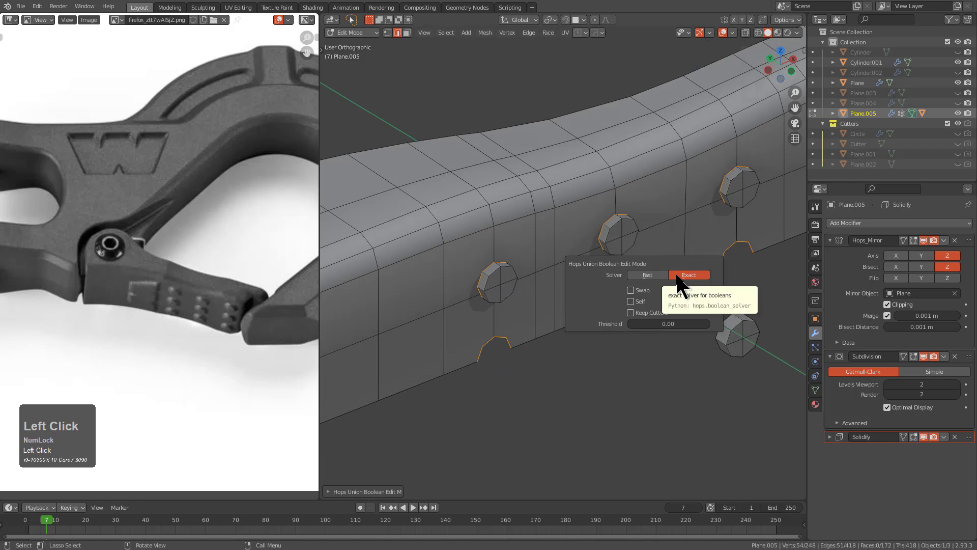
pyautogui.click(653, 276)
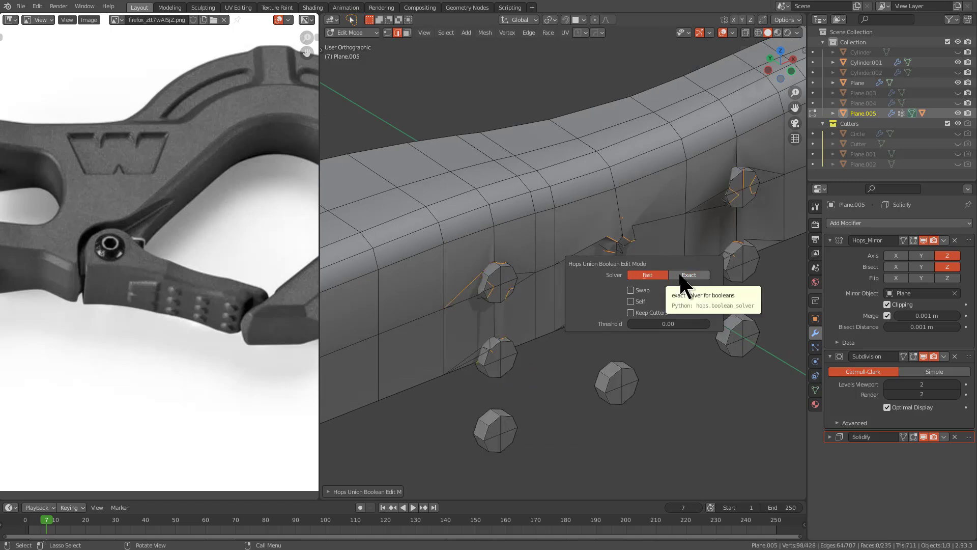
pyautogui.hotkey('ctrl', 'z')
pyautogui.moveTo(591, 285); pyautogui.dragTo(709, 207, button='middle')
pyautogui.hotkey('ctrl', 'z')
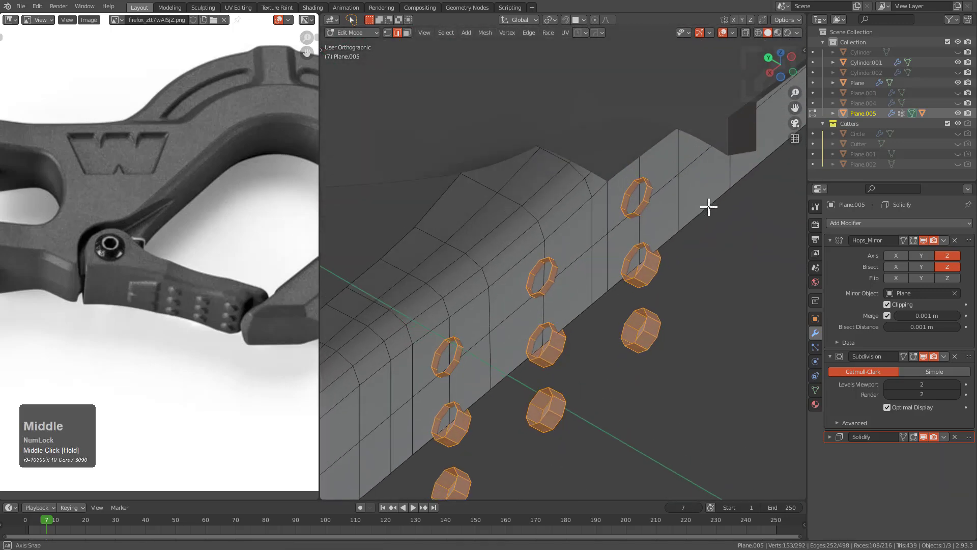
# Fill the open back ends of the nine studs with faces and select all the studs' linked geometry
pyautogui.scroll(2, 656, 231)
pyautogui.moveTo(657, 230)
pyautogui.mouseDown(button='middle')
pyautogui.moveTo(670, 235)
pyautogui.moveTo(697, 212)
pyautogui.moveTo(633, 248)
pyautogui.moveTo(648, 236)
pyautogui.mouseUp(button='middle')
pyautogui.press('\\')
pyautogui.press('f')
pyautogui.hotkey('ctrl', 'l')
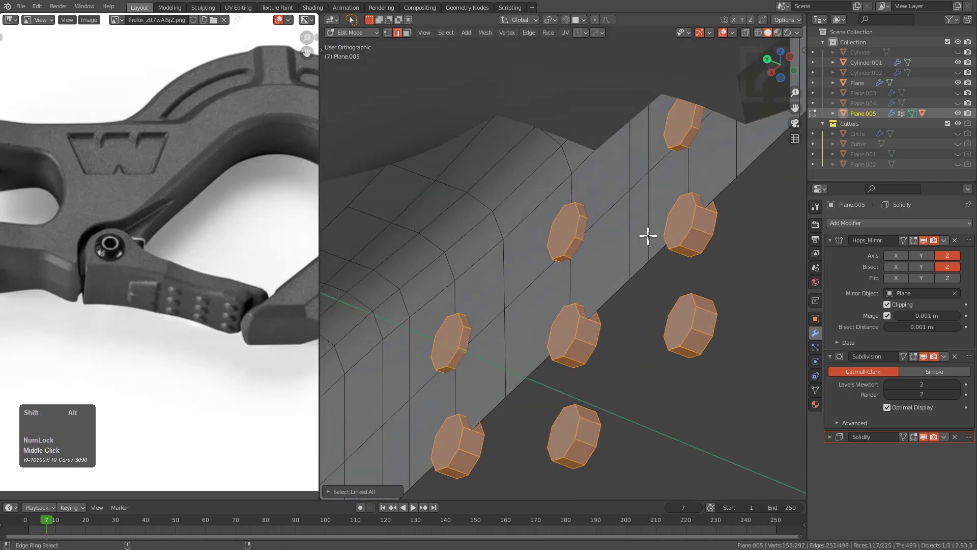
# Union the closed studs with the latch's mesh using an Edit Mode Boolean with the Exact solver
pyautogui.press('ctrl+alt+KP_Add')
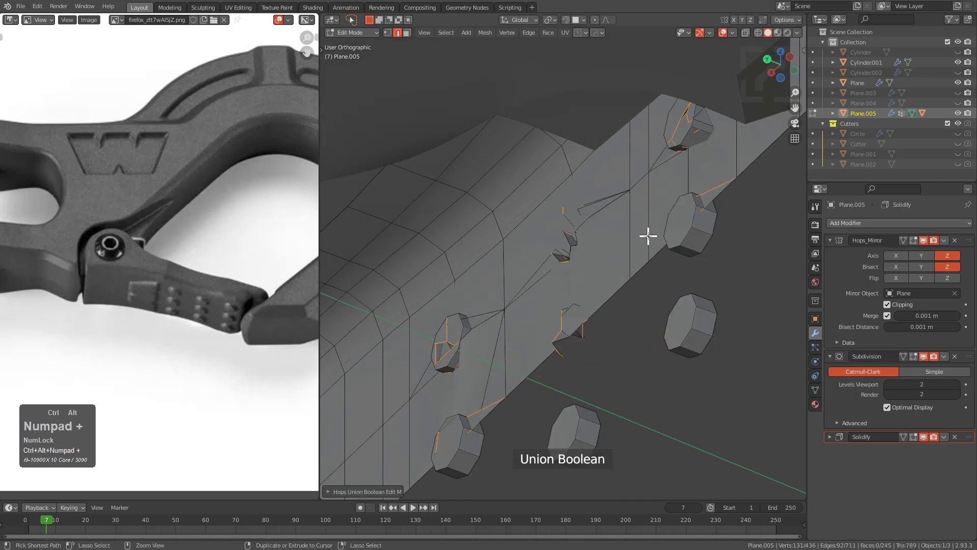
pyautogui.press('F9')
pyautogui.click(759, 252)
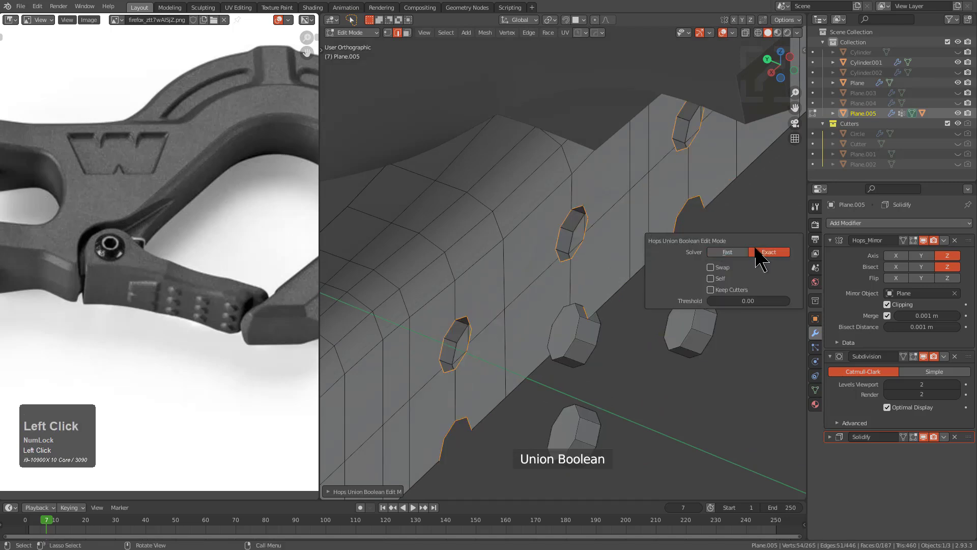
# Delete the vertices of the detached leftover studs beyond the latch's mirror edge
pyautogui.moveTo(667, 234); pyautogui.dragTo(554, 304, button='middle')
pyautogui.scroll(2, 559, 285)
pyautogui.hotkey('alt', 'a')
pyautogui.scroll(-1, 648, 364)
pyautogui.press('l')
pyautogui.press('l')
pyautogui.press('x')
pyautogui.click(496, 359)
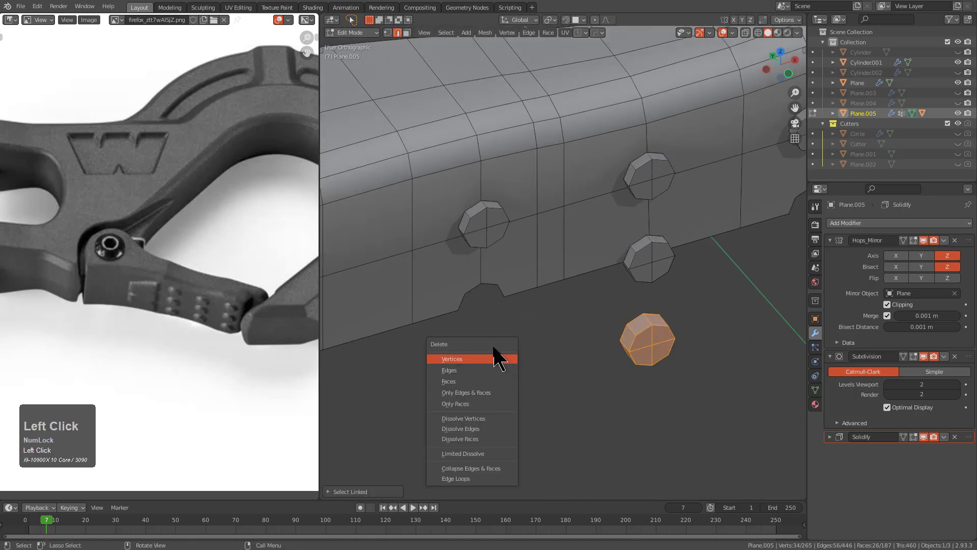
# Bisect the latch along Z relative to the hook body with the mirror gizmo, and reselect the latch alone
pyautogui.scroll(-6, 522, 334)
pyautogui.press('Tab')
pyautogui.keyDown('shift'); pyautogui.moveTo(563, 279); pyautogui.dragTo(590, 301, button='middle'); pyautogui.keyUp('shift')
pyautogui.hotkey('alt', 'a')
pyautogui.click(559, 301)
pyautogui.keyDown('shift'); pyautogui.click(457, 198); pyautogui.keyUp('shift')
pyautogui.hotkey('alt', 'x')
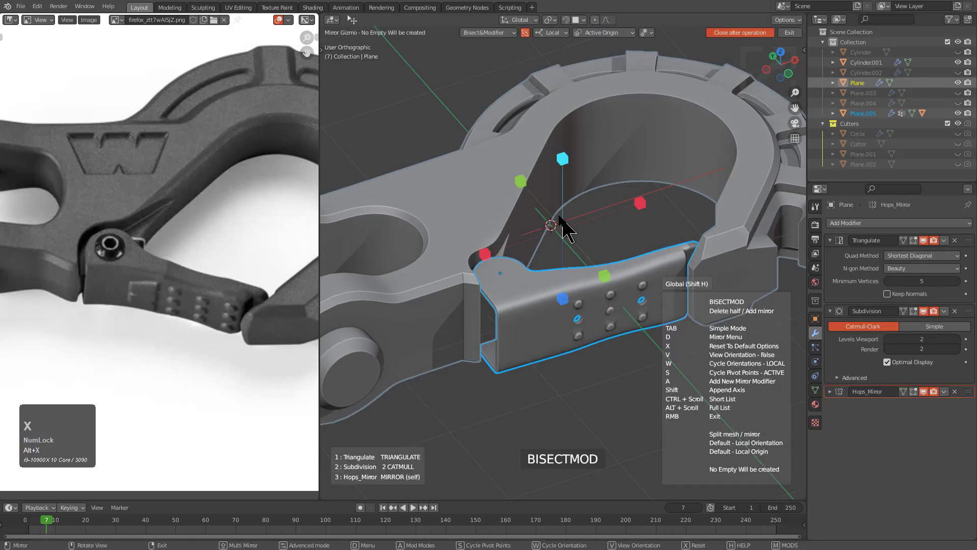
pyautogui.click(565, 159)
pyautogui.hotkey('alt', 'a')
pyautogui.click(579, 298)
pyautogui.scroll(3, 586, 299)
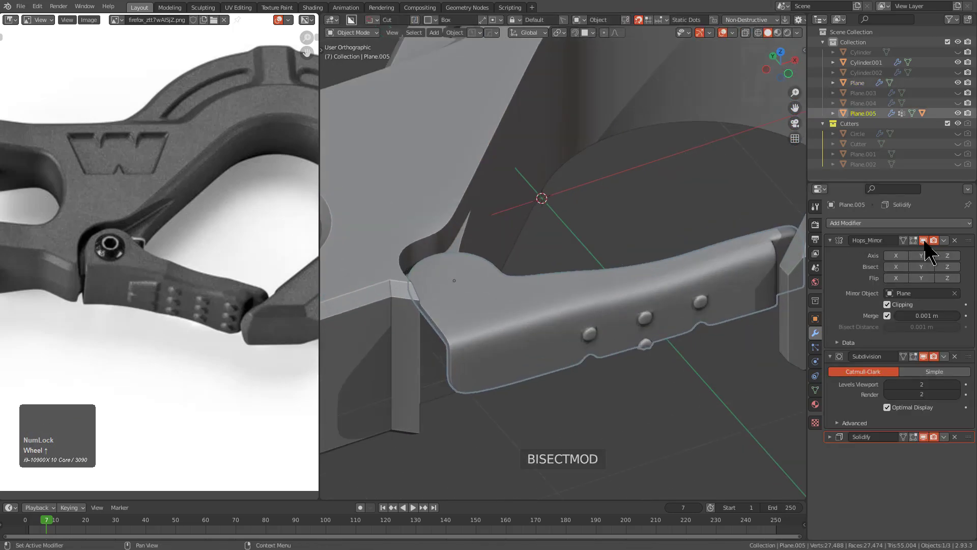
# Enable only the Z axis in the latch's mirror modifier and enter Edit Mode with the whole mesh selected
pyautogui.click(900, 255)
pyautogui.click(901, 255)
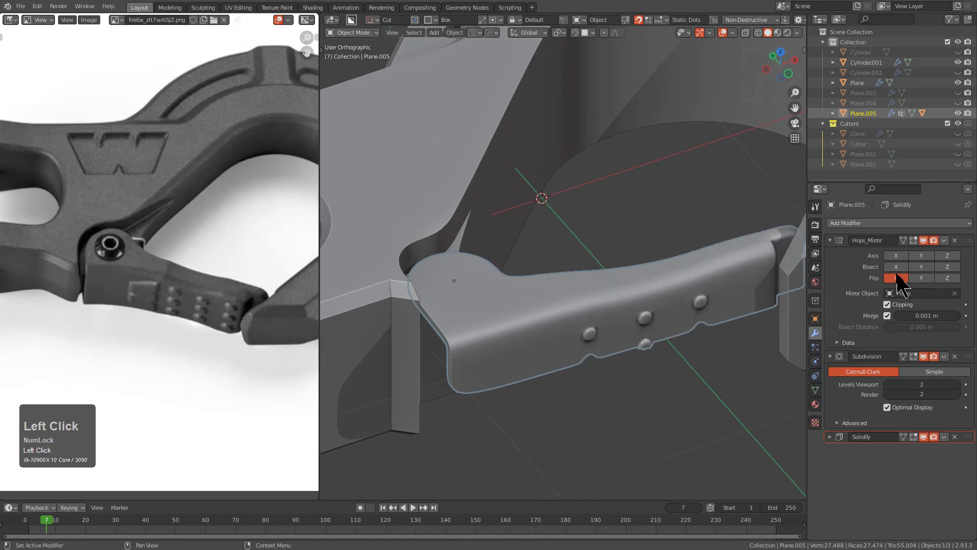
pyautogui.click(942, 252)
pyautogui.press('Tab')
pyautogui.moveTo(600, 331); pyautogui.dragTo(574, 236, button='middle')
pyautogui.press('a')
pyautogui.scroll(2, 596, 292)
pyautogui.press('KP_2')
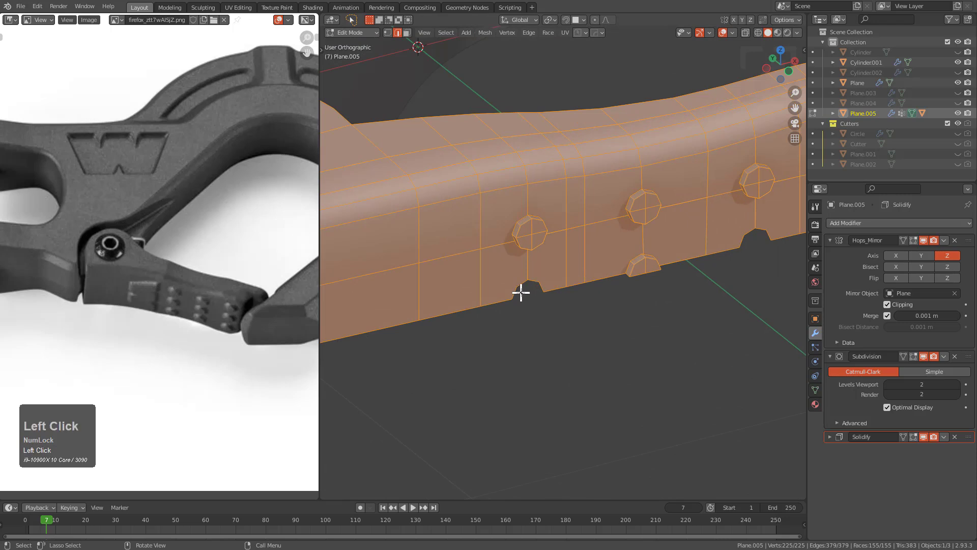
# Extrude the open rims of the two outer half studs on the latch's mirror edge outward by about 0.02 m
pyautogui.click(521, 292)
pyautogui.scroll(2, 539, 286)
pyautogui.keyDown('ctrl'); pyautogui.click(536, 295); pyautogui.keyUp('ctrl')
pyautogui.keyDown('shift'); pyautogui.moveTo(537, 294); pyautogui.dragTo(630, 260, button='middle'); pyautogui.keyUp('shift')
pyautogui.keyDown('shift'); pyautogui.click(717, 235); pyautogui.keyUp('shift')
pyautogui.keyDown('ctrl'); pyautogui.click(753, 226); pyautogui.keyUp('ctrl')
pyautogui.moveTo(751, 227); pyautogui.dragTo(714, 307, button='middle')
pyautogui.keyDown('shift'); pyautogui.moveTo(636, 342); pyautogui.dragTo(776, 296, button='middle'); pyautogui.keyUp('shift')
pyautogui.hotkey('alt', 'z')
pyautogui.keyDown('shift'); pyautogui.moveTo(491, 301); pyautogui.dragTo(602, 287, button='middle'); pyautogui.keyUp('shift')
pyautogui.scroll(5, 601, 287)
pyautogui.press('e')
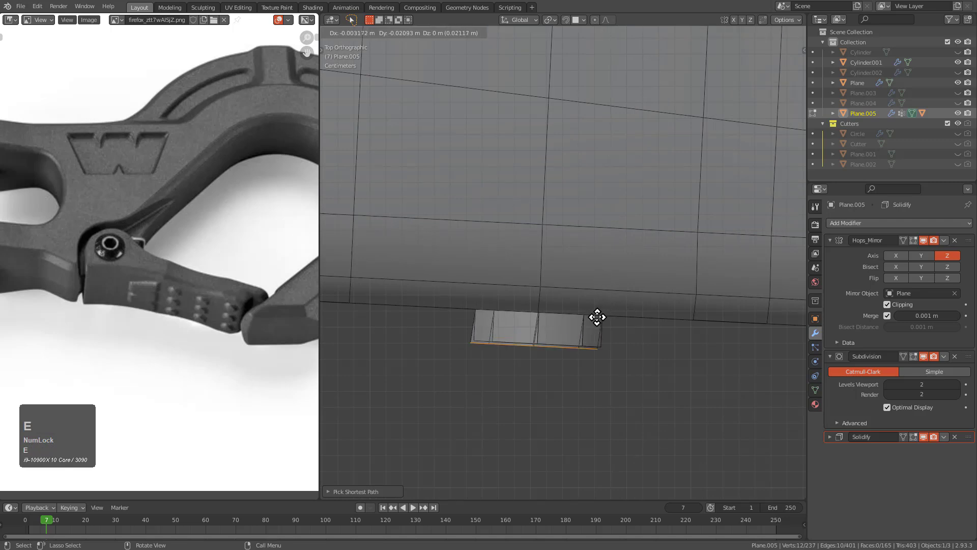
pyautogui.click(600, 312)
# Fill the lower part of one extruded half stud's opening with a face and add a centred loop cut through it
pyautogui.scroll(-2, 657, 365)
pyautogui.moveTo(657, 365); pyautogui.dragTo(635, 238, button='middle')
pyautogui.keyDown('shift'); pyautogui.moveTo(634, 238); pyautogui.dragTo(651, 259, button='middle'); pyautogui.keyUp('shift')
pyautogui.scroll(4, 631, 271)
pyautogui.press('1')
pyautogui.press('2')
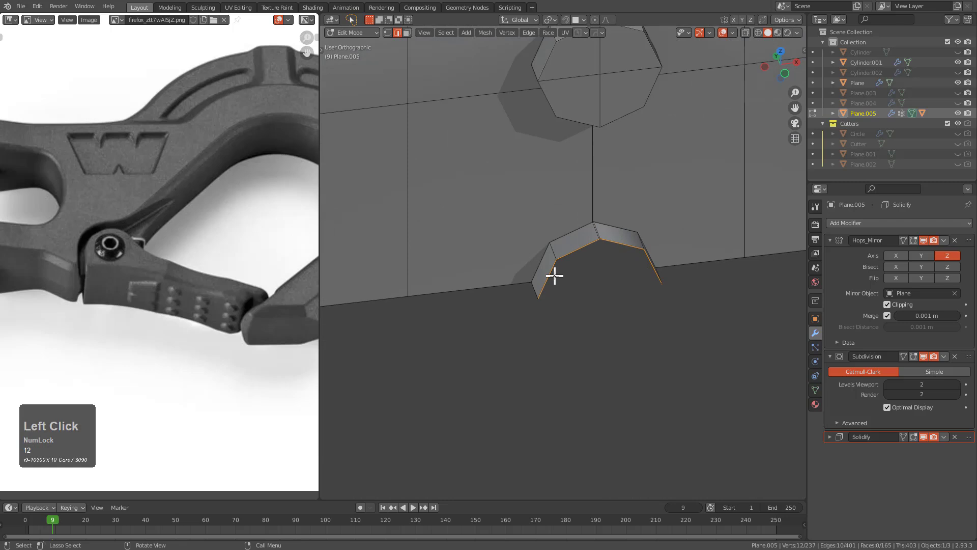
pyautogui.press('f')
pyautogui.press('r')
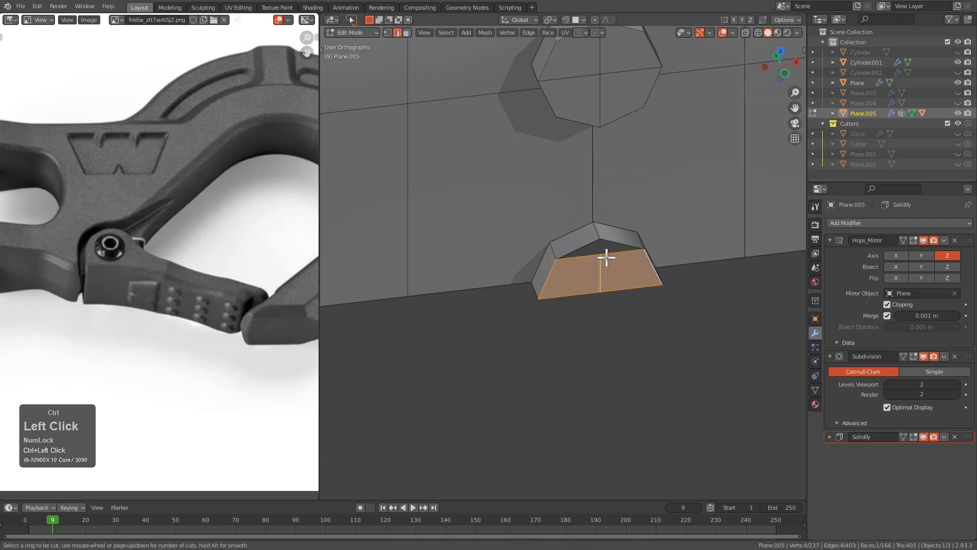
pyautogui.rightClick(667, 240)
# Merge the cut's upper vertex into the half stud's peak vertex to close the remaining gap
pyautogui.scroll(3, 642, 277)
pyautogui.press('1')
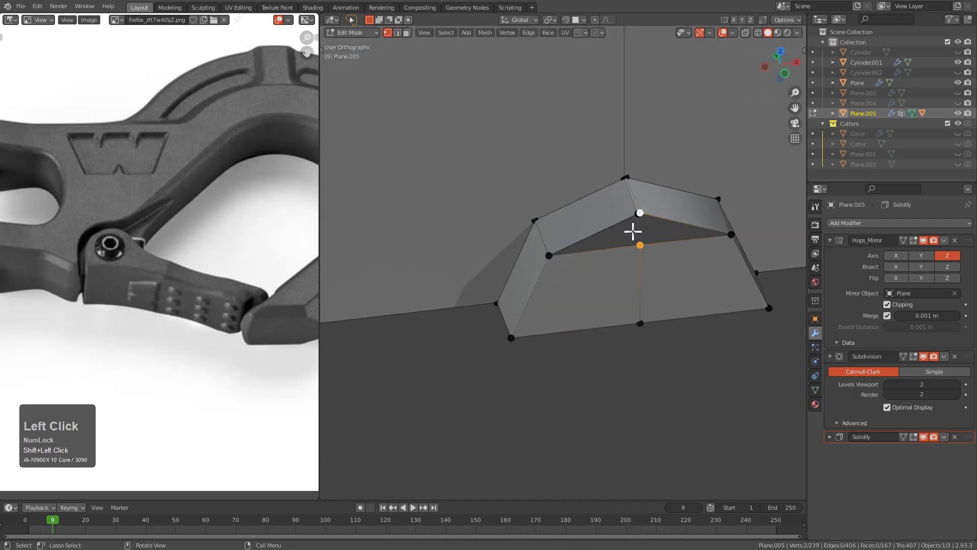
pyautogui.scroll(2, 634, 230)
pyautogui.press('m')
pyautogui.click(635, 236)
pyautogui.scroll(4, 681, 207)
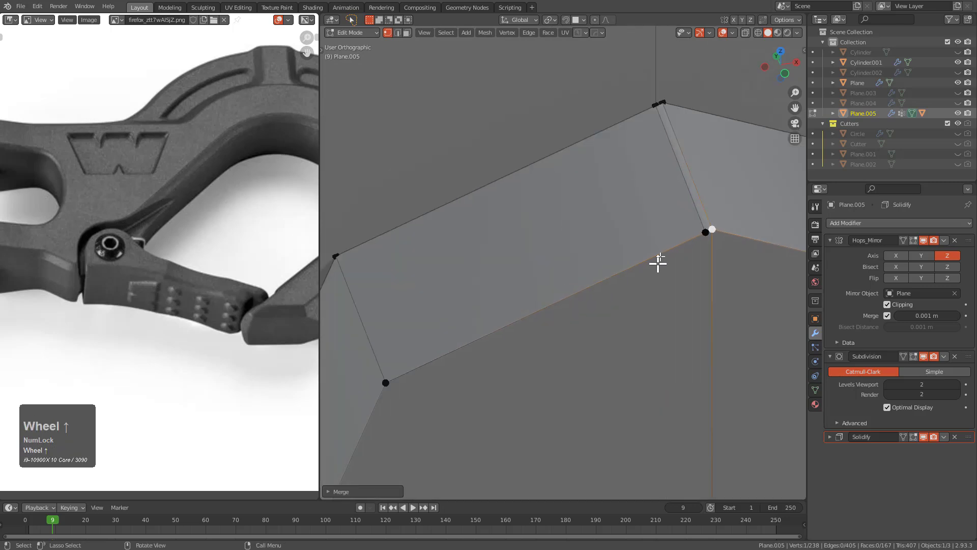
# Slide the stray side edge beside the half stud's peak onto the neighbouring peak edge so the two merge
pyautogui.press('2')
pyautogui.click(675, 179)
pyautogui.press('g')
pyautogui.press('g')
pyautogui.rightClick(453, 83)
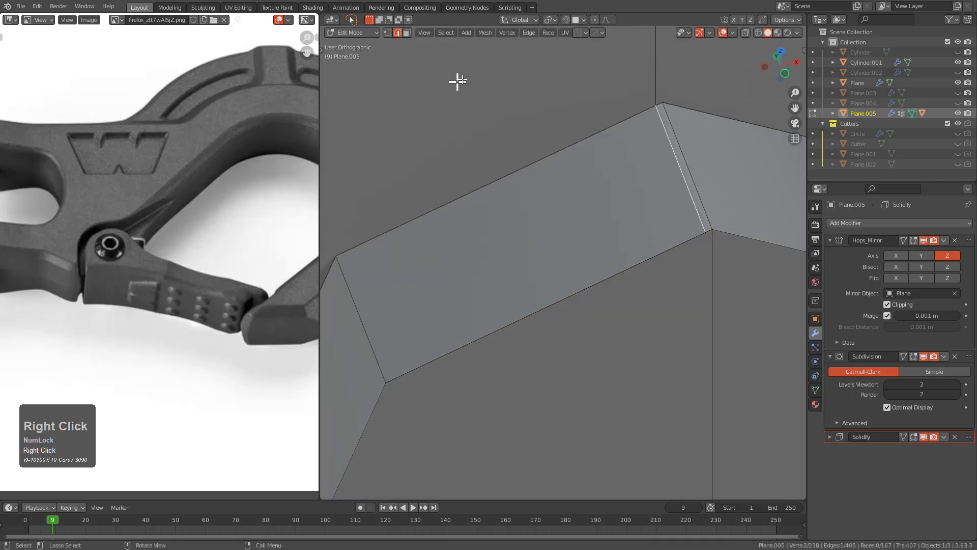
pyautogui.press('g')
pyautogui.press('g')
pyautogui.click(764, 135)
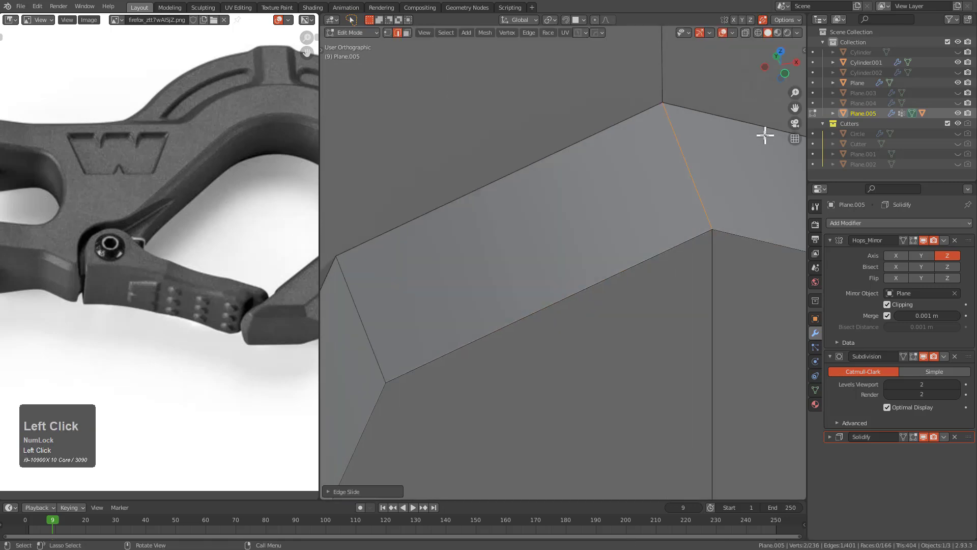
pyautogui.scroll(-6, 685, 225)
pyautogui.scroll(-2, 602, 287)
# Fill the lower part of the other open half stud with a face and add a centred loop cut
pyautogui.moveTo(603, 286); pyautogui.dragTo(626, 326, button='middle')
pyautogui.moveTo(626, 326); pyautogui.dragTo(520, 270, button='middle')
pyautogui.scroll(5, 520, 271)
pyautogui.press('1')
pyautogui.press('2')
pyautogui.click(462, 283)
pyautogui.moveTo(465, 284); pyautogui.dragTo(498, 296, button='middle')
pyautogui.click(656, 338)
pyautogui.keyDown('shift'); pyautogui.click(774, 328); pyautogui.keyUp('shift')
pyautogui.press('f')
pyautogui.hotkey('ctrl', 'r')
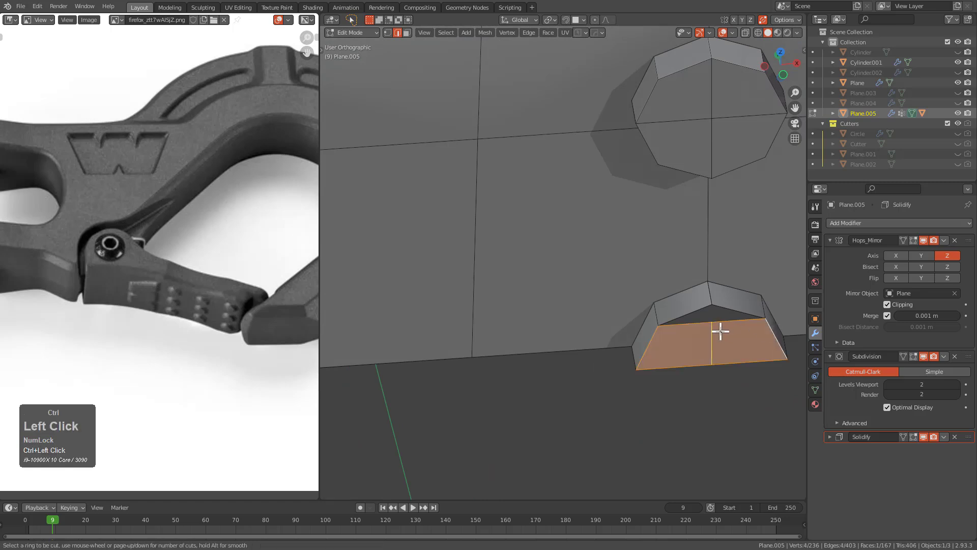
pyautogui.click(721, 331)
pyautogui.rightClick(722, 332)
# Merge the new centre vertex into this half stud's peak vertex using At Last
pyautogui.press('1')
pyautogui.click(717, 327)
pyautogui.press('m')
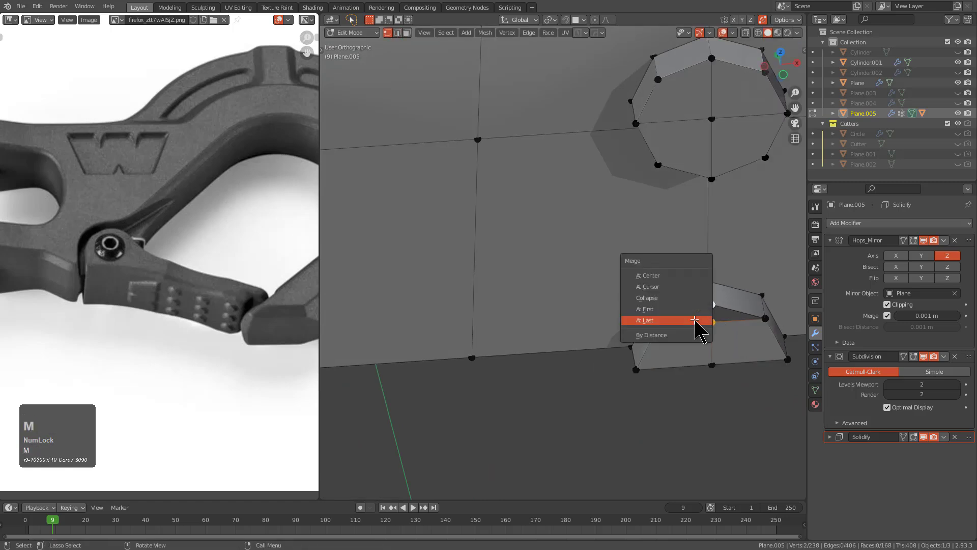
pyautogui.click(698, 328)
# Connect the full stud's upper rim corner to the nearby grid vertex on the latch face with a diagonal edge
pyautogui.scroll(-2, 694, 319)
pyautogui.moveTo(694, 319); pyautogui.dragTo(611, 318, button='middle')
pyautogui.scroll(-2, 576, 292)
pyautogui.scroll(5, 576, 293)
pyautogui.click(586, 207)
pyautogui.keyDown('shift'); pyautogui.click(517, 204); pyautogui.keyUp('shift')
pyautogui.press('j')
pyautogui.moveTo(444, 141); pyautogui.dragTo(580, 198, button='middle')
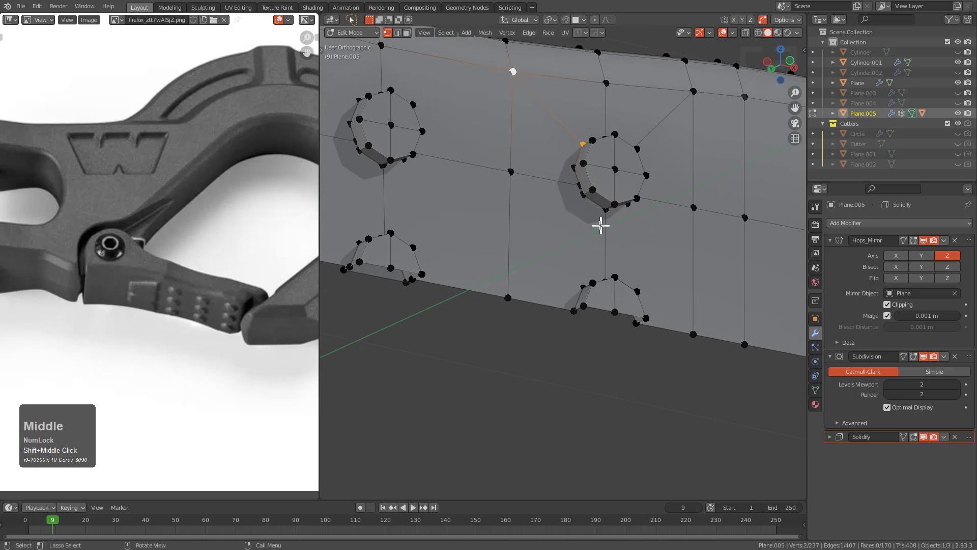
pyautogui.moveTo(529, 230); pyautogui.dragTo(510, 258, button='middle')
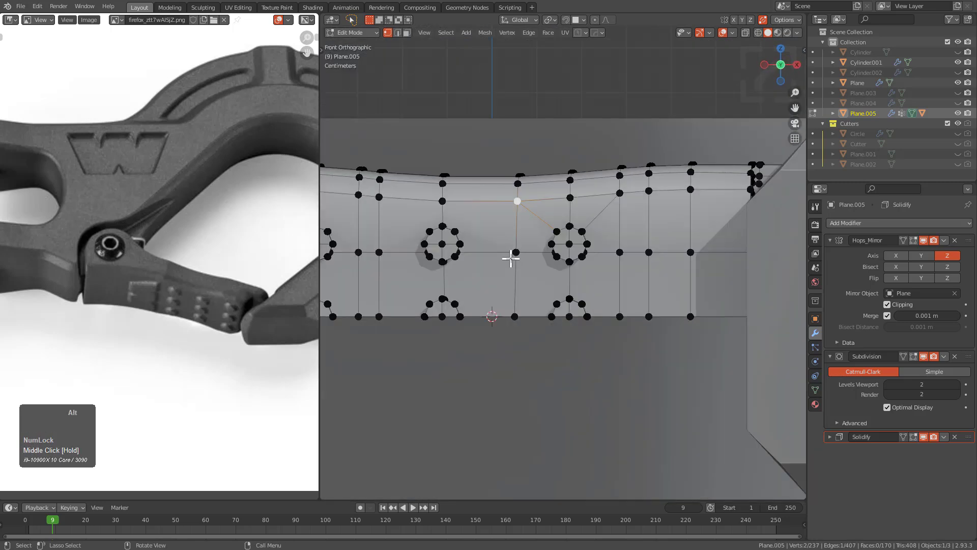
# Knife a lengthwise edge line across the whole latch between the full studs and half studs using a BoxCutter box
pyautogui.keyDown('shift'); pyautogui.scroll(-3, 740, 261); pyautogui.keyUp('shift')
pyautogui.scroll(-1, 560, 267)
pyautogui.hotkey('alt', 'z')
pyautogui.hotkey('alt', 'w')
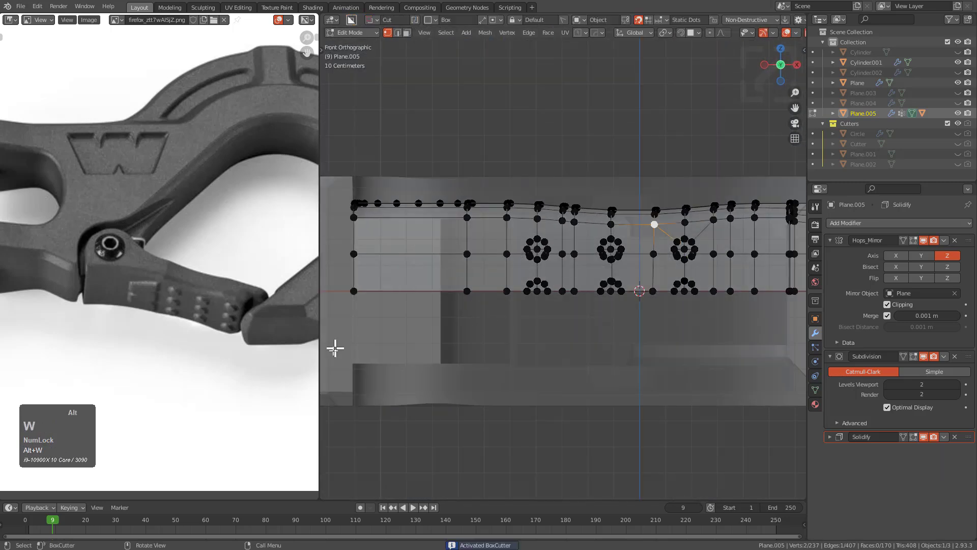
pyautogui.click(702, 276)
pyautogui.scroll(-2, 700, 326)
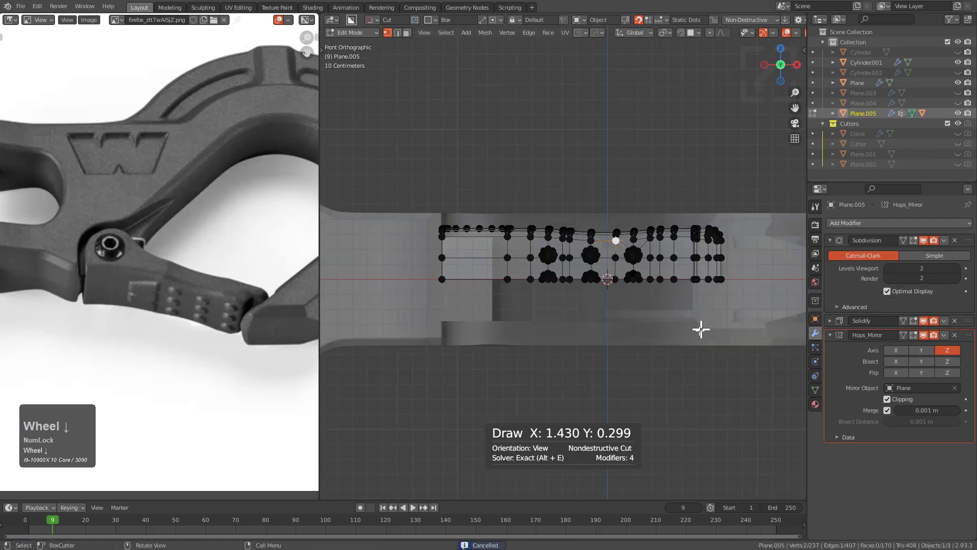
pyautogui.moveTo(751, 375)
pyautogui.keyDown('ctrl'); pyautogui.mouseDown()
pyautogui.moveTo(491, 299)
pyautogui.moveTo(419, 289)
pyautogui.moveTo(388, 265)
pyautogui.mouseUp(); pyautogui.keyUp('ctrl')
pyautogui.press('k')
pyautogui.press('space')
# Connect the full stud's lower rim corners to the neighbouring vertices on the new edge line
pyautogui.scroll(3, 667, 303)
pyautogui.keyDown('shift'); pyautogui.moveTo(668, 304); pyautogui.dragTo(645, 297, button='middle'); pyautogui.keyUp('shift')
pyautogui.scroll(1, 605, 233)
pyautogui.scroll(2, 645, 298)
pyautogui.press('1')
pyautogui.scroll(5, 631, 275)
pyautogui.keyDown('shift'); pyautogui.click(636, 183); pyautogui.keyUp('shift')
pyautogui.click(633, 306)
pyautogui.keyDown('shift'); pyautogui.click(537, 229); pyautogui.keyUp('shift')
pyautogui.press('j')
pyautogui.scroll(-2, 674, 255)
pyautogui.moveTo(678, 255); pyautogui.dragTo(572, 210, button='middle')
pyautogui.keyDown('shift'); pyautogui.click(571, 210); pyautogui.keyUp('shift')
pyautogui.scroll(3, 622, 215)
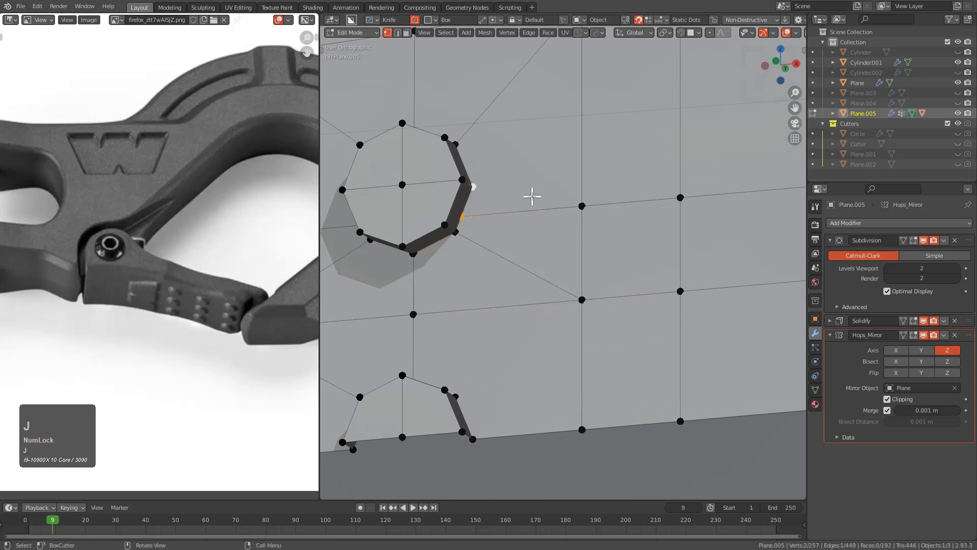
# Merge the extra rim vertex into the stud's side corner and select the two adjacent vertices on the stud's centre edge line
pyautogui.press('x')
pyautogui.click(533, 198)
pyautogui.click(582, 206)
pyautogui.keyDown('shift'); pyautogui.click(680, 198); pyautogui.keyUp('shift')
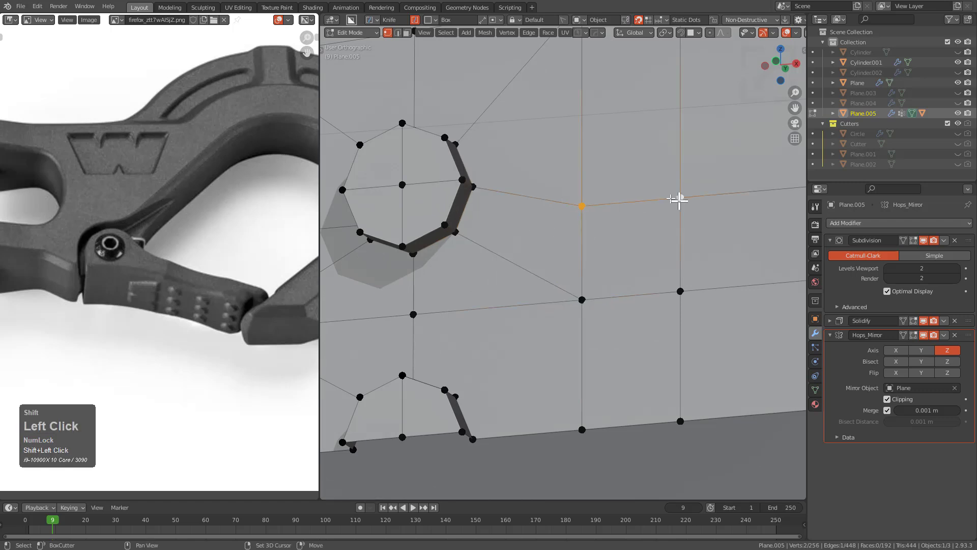
pyautogui.press('g')
pyautogui.press('z')
pyautogui.press('x')
pyautogui.rightClick(476, 172)
pyautogui.press('g')
pyautogui.press('z')
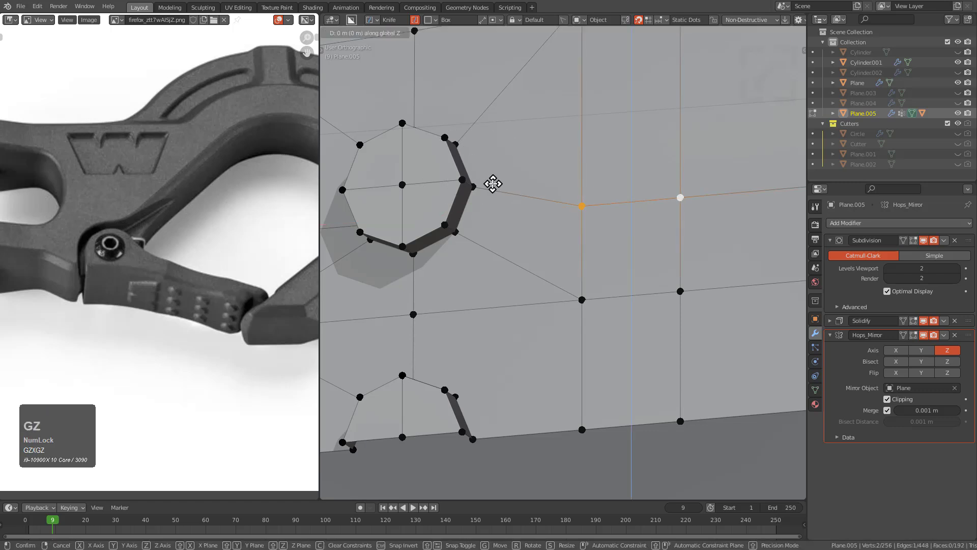
pyautogui.rightClick(474, 185)
# Set snapping to Vertex and move the two selected vertices to line up with the stud's side corner
pyautogui.hotkey('ctrl', 'shift', 'Tab')
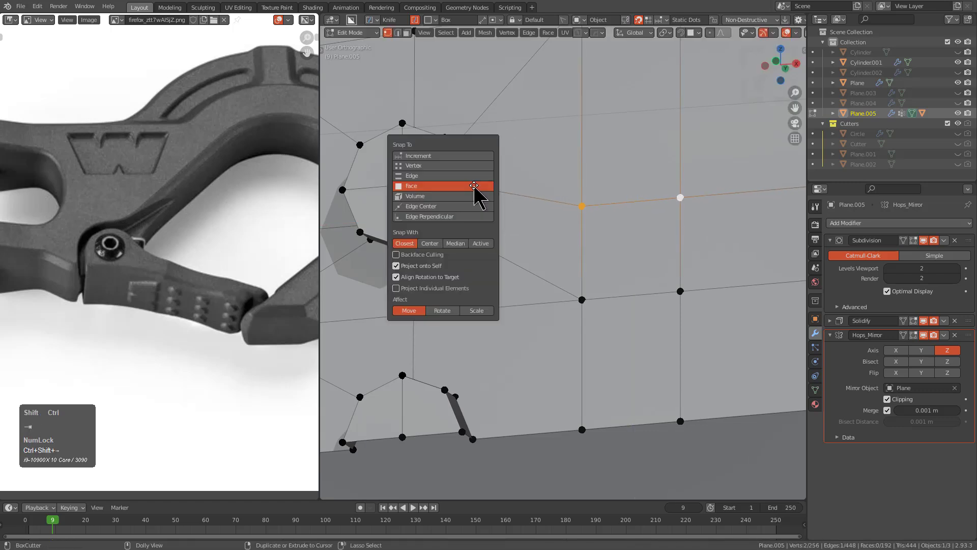
pyautogui.click(463, 167)
pyautogui.press('g')
pyautogui.press('z')
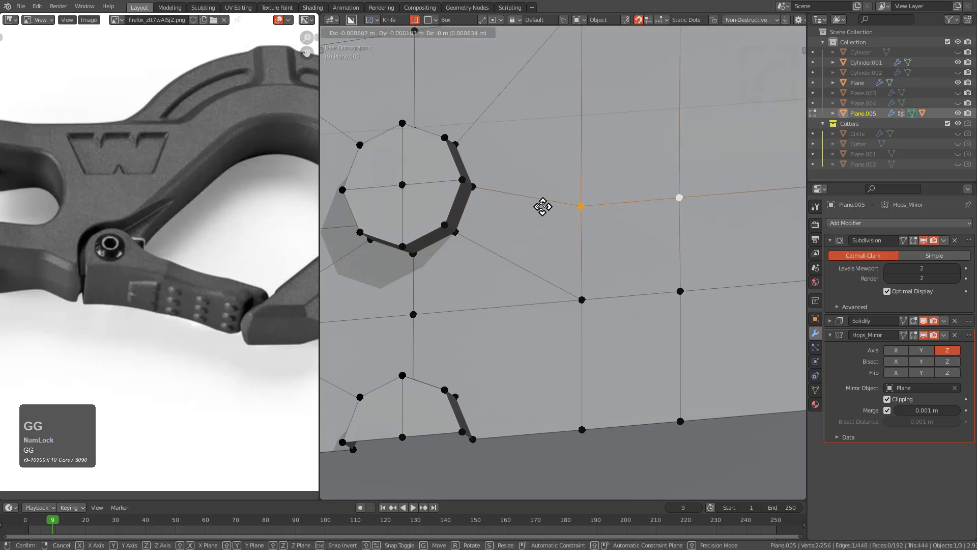
pyautogui.click(486, 182)
pyautogui.scroll(-6, 596, 212)
pyautogui.moveTo(600, 214); pyautogui.dragTo(628, 279, button='middle')
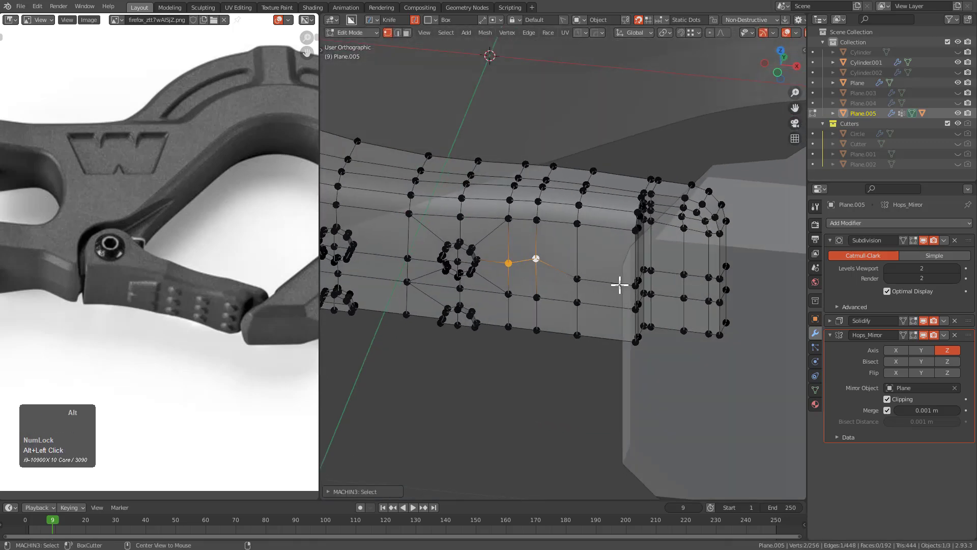
# Select the stud's centre edge loop and deselect its part around the stud, keeping only the vertices toward the latch's tip
pyautogui.click(613, 284)
pyautogui.press('a')
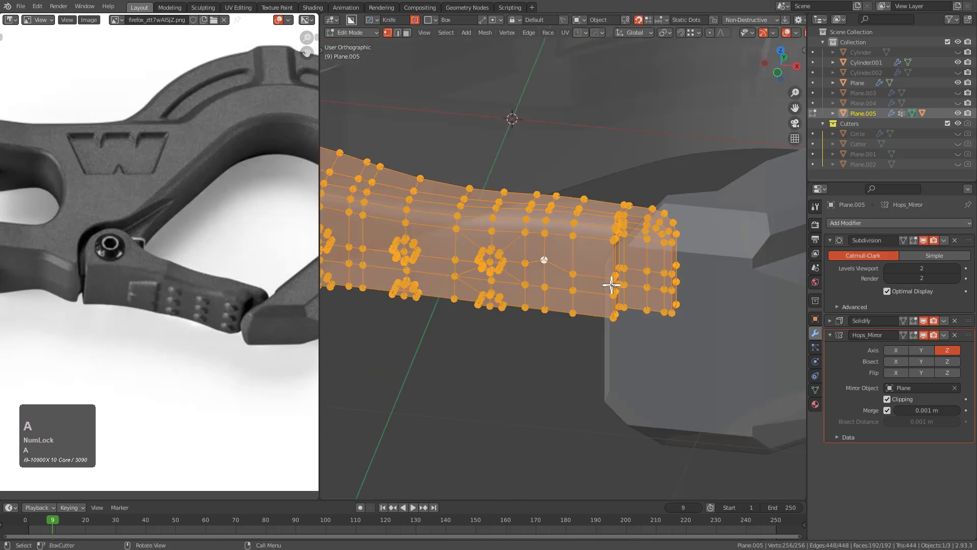
pyautogui.moveTo(561, 270); pyautogui.dragTo(593, 262, button='middle')
pyautogui.hotkey('alt', 'a')
pyautogui.keyDown('alt'); pyautogui.click(607, 264); pyautogui.keyUp('alt')
pyautogui.scroll(4, 537, 260)
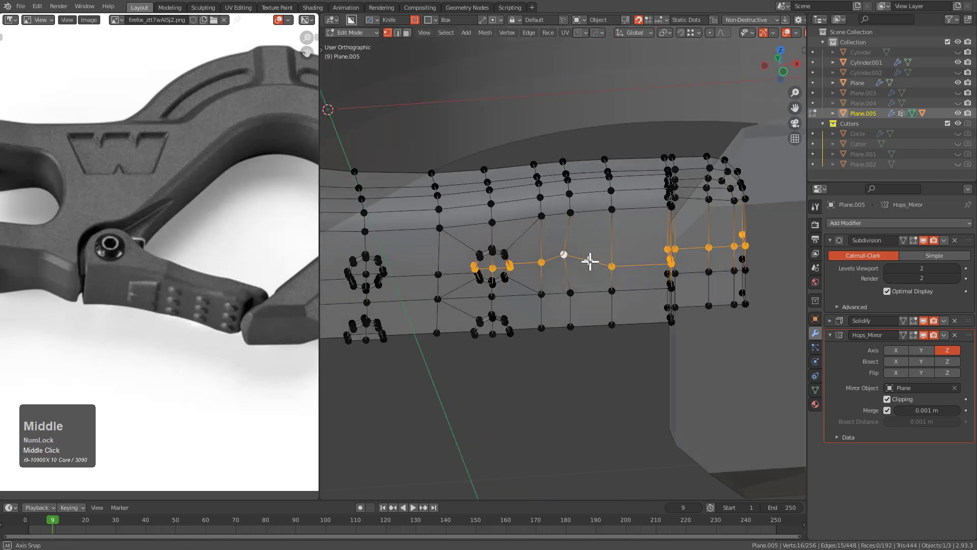
pyautogui.middleClick(408, 226)
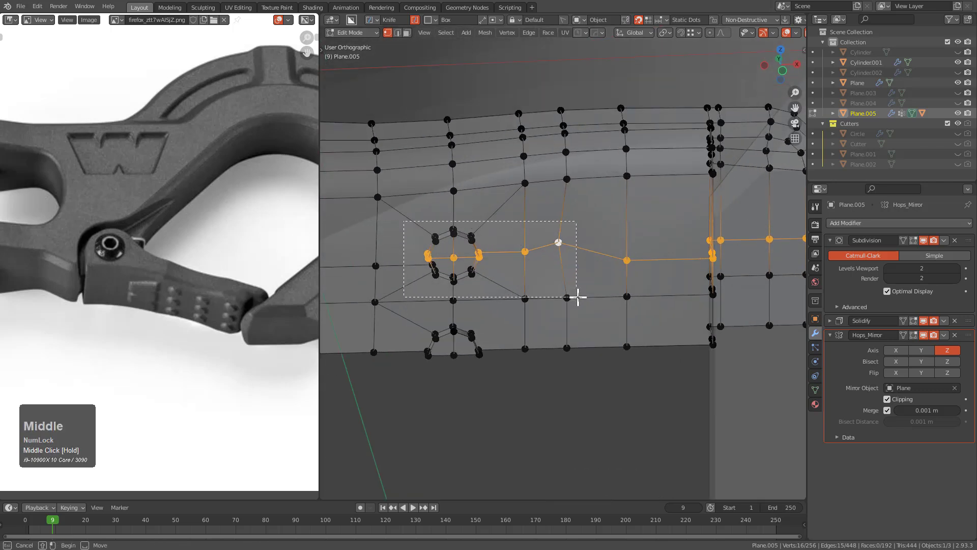
pyautogui.moveTo(575, 297); pyautogui.dragTo(576, 297, button='middle')
pyautogui.scroll(2, 590, 259)
pyautogui.press('g')
pyautogui.press('z')
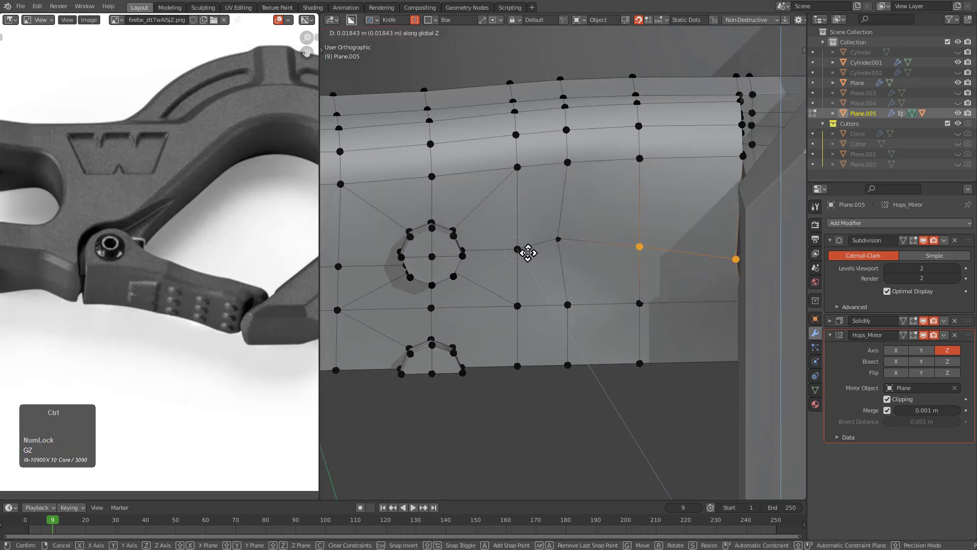
pyautogui.rightClick(528, 254)
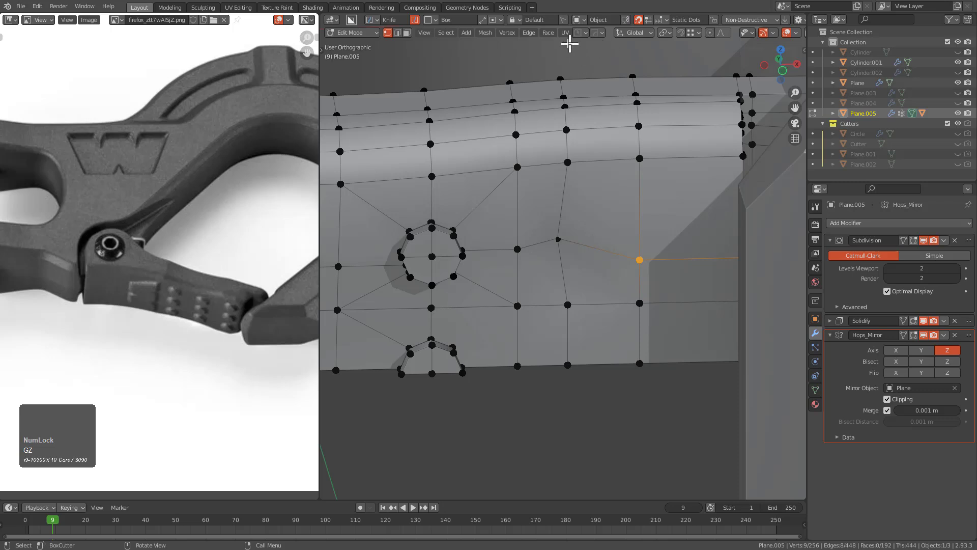
pyautogui.click(693, 33)
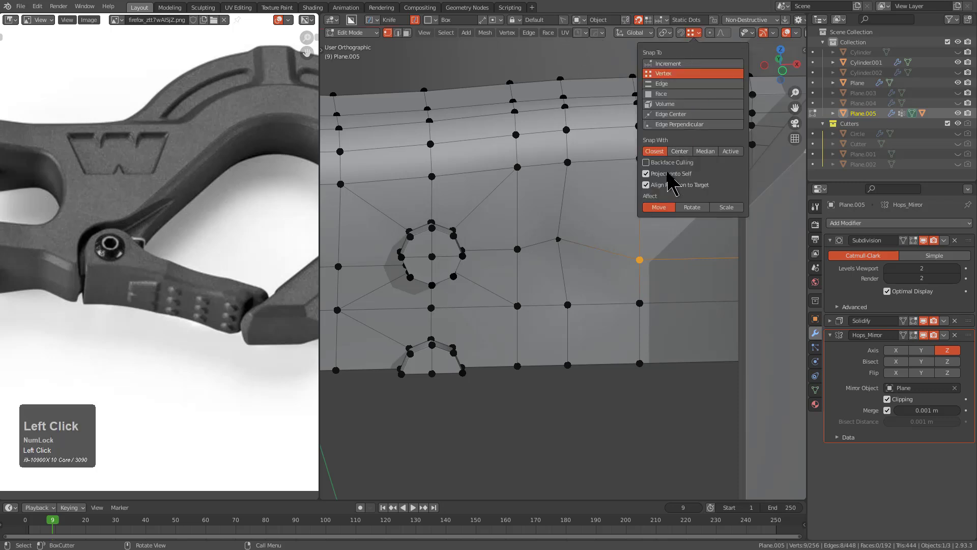
pyautogui.press('g')
pyautogui.press('z')
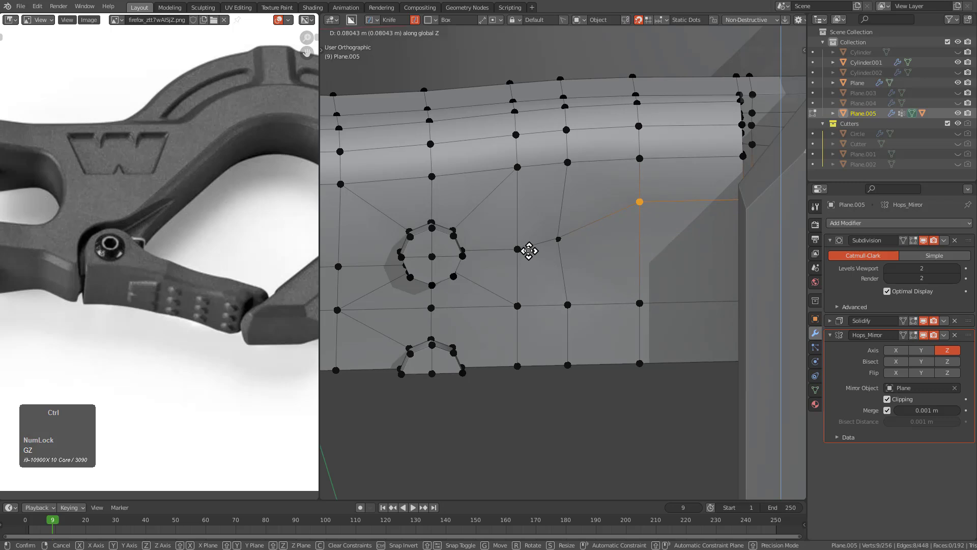
pyautogui.rightClick(515, 257)
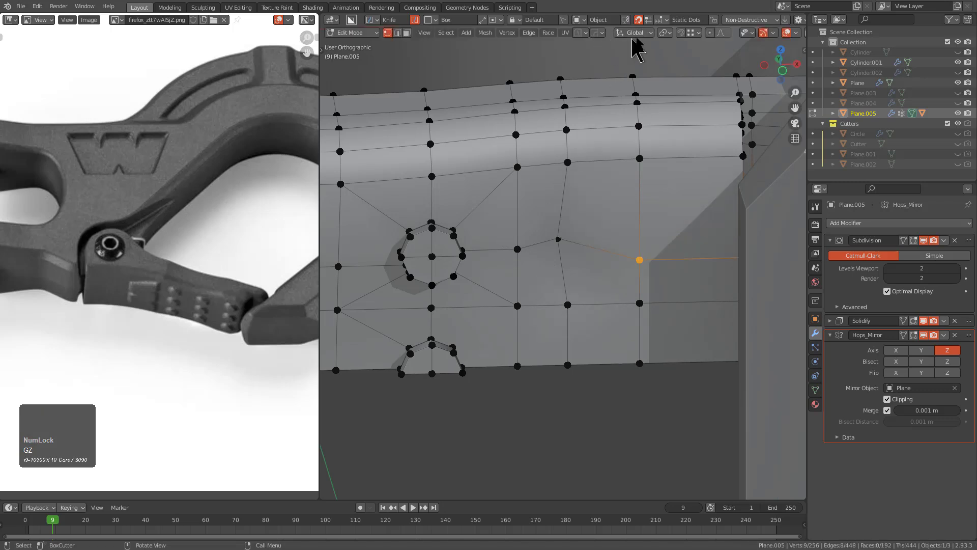
# Adjust the snapping settings and move the selected vertices along Z, snapped level with the vertex beside the stud
pyautogui.click(694, 33)
pyautogui.press('g')
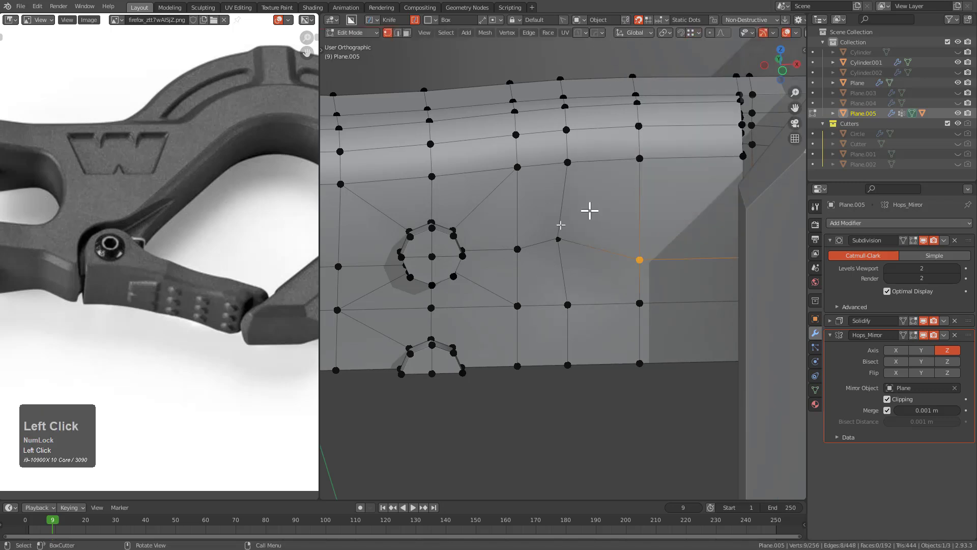
pyautogui.press('z')
pyautogui.keyDown('ctrl'); pyautogui.click(517, 251); pyautogui.keyUp('ctrl')
# Slide the remaining displaced vertex back into line with the straightened centre edge loop, and clear the selection
pyautogui.click(558, 243)
pyautogui.press('g')
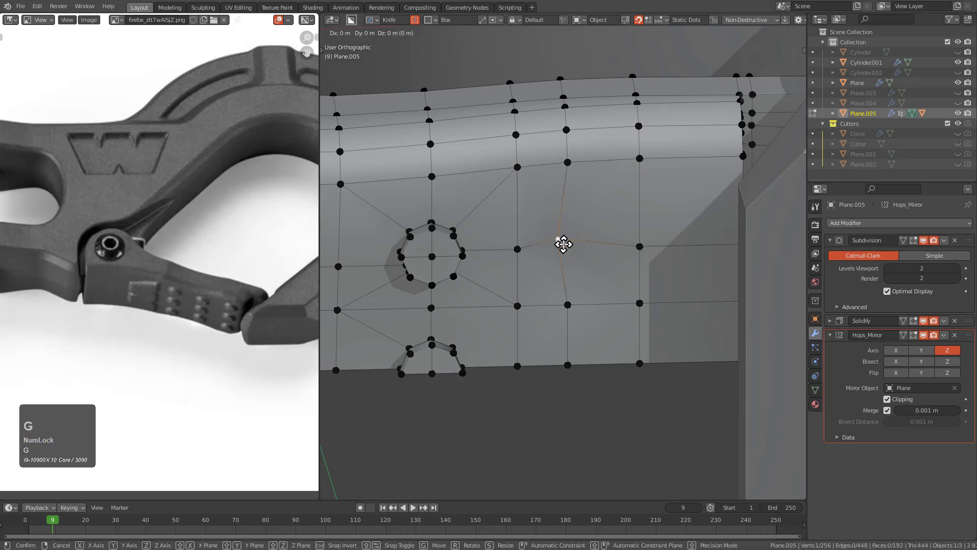
pyautogui.click(528, 253)
pyautogui.press('g')
pyautogui.press('g')
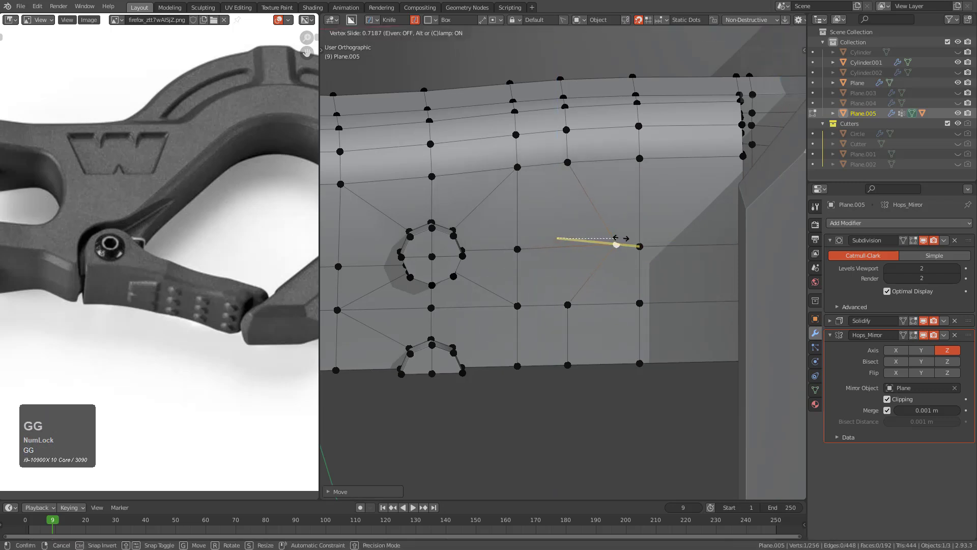
pyautogui.scroll(-3, 570, 225)
pyautogui.hotkey('alt', 'a')
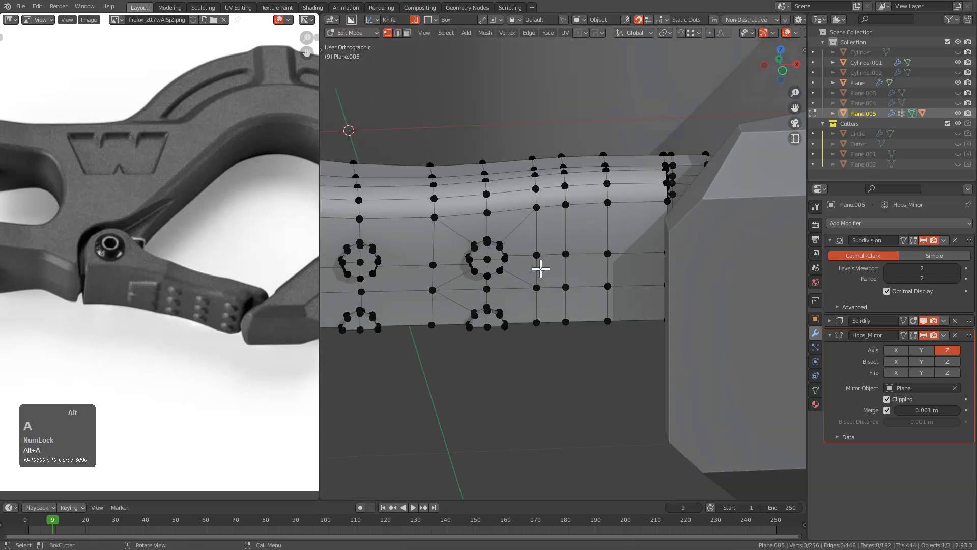
# Connect the studs' diagonal rim vertices to the nearest surrounding grid vertices with new edges
pyautogui.scroll(5, 620, 236)
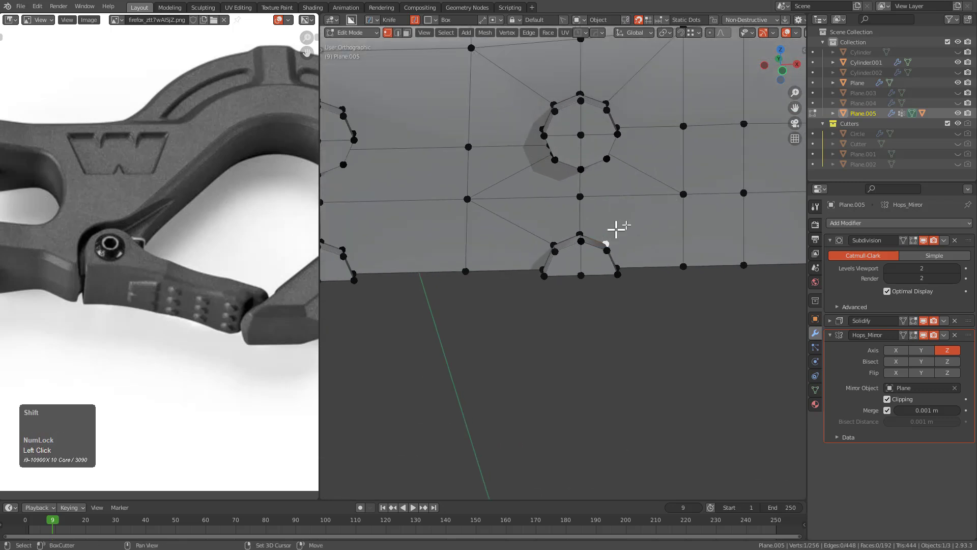
pyautogui.scroll(-3, 637, 211)
pyautogui.keyDown('shift'); pyautogui.moveTo(469, 240); pyautogui.dragTo(600, 249, button='middle'); pyautogui.keyUp('shift')
pyautogui.scroll(3, 570, 244)
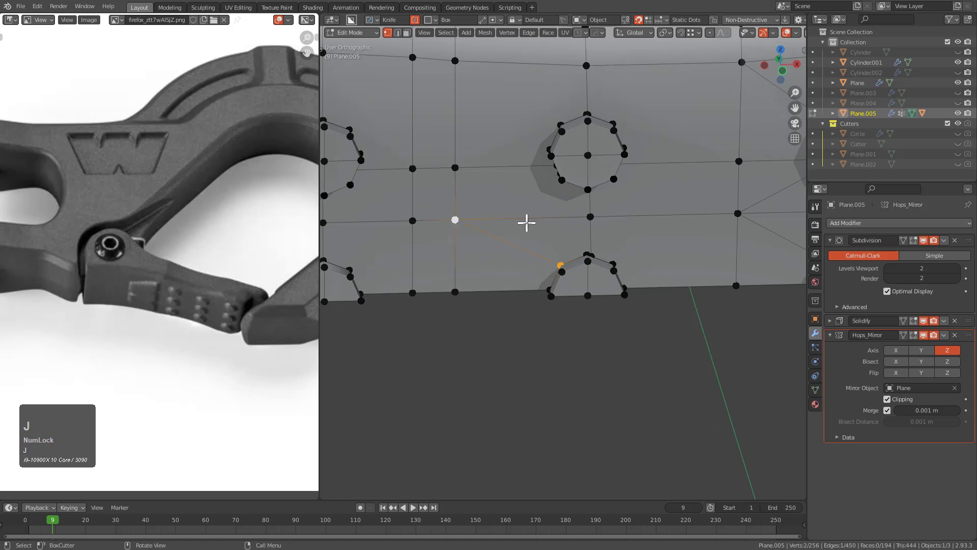
pyautogui.moveTo(722, 209); pyautogui.dragTo(625, 226, button='middle')
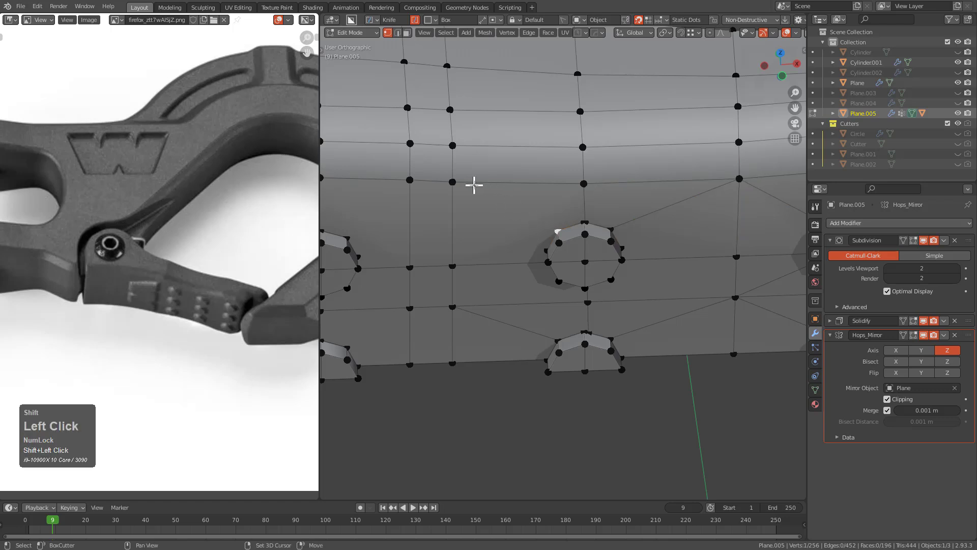
pyautogui.scroll(2, 641, 261)
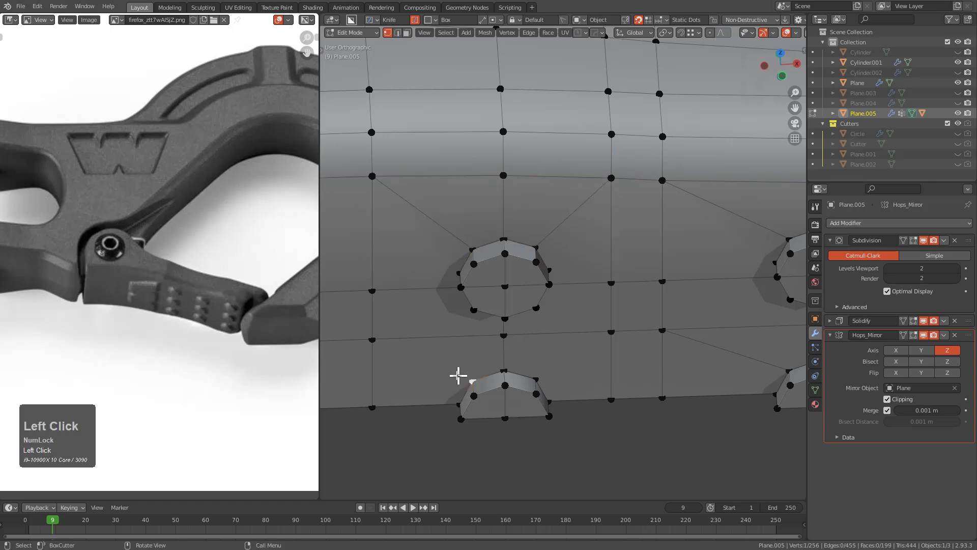
pyautogui.click(535, 379)
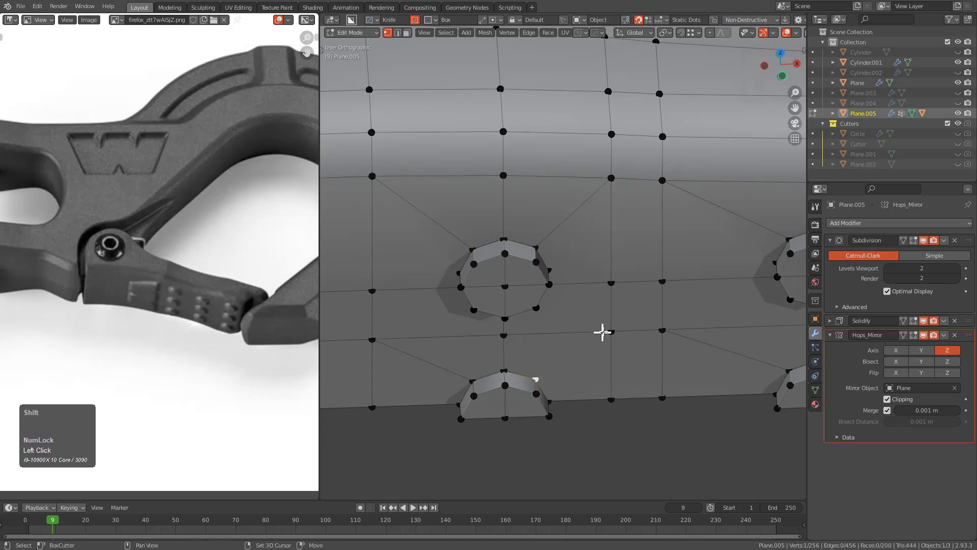
# Select the whole latch mesh, recalculate its normals and merge its vertices by distance
pyautogui.scroll(-3, 636, 321)
pyautogui.press('Tab')
pyautogui.keyDown('shift'); pyautogui.moveTo(704, 289); pyautogui.dragTo(598, 307, button='middle'); pyautogui.keyUp('shift')
pyautogui.scroll(-2, 653, 301)
pyautogui.scroll(2, 677, 288)
pyautogui.scroll(2, 580, 296)
pyautogui.press('Tab')
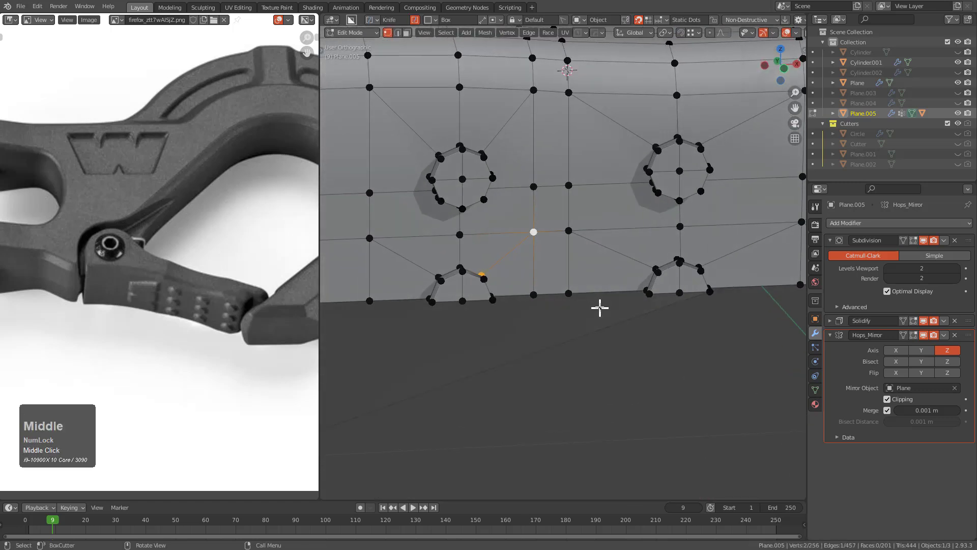
pyautogui.press('a')
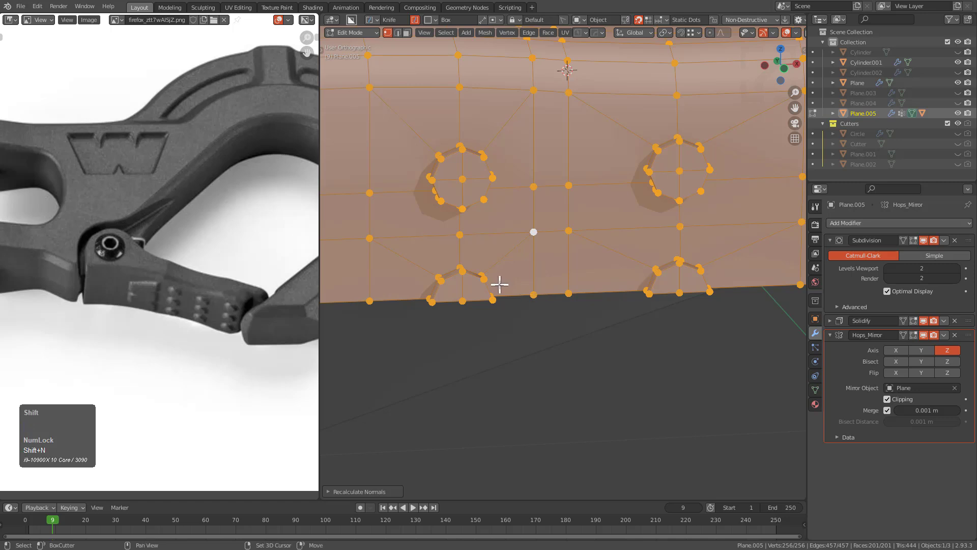
pyautogui.scroll(2, 593, 297)
pyautogui.press('F9')
pyautogui.rightClick(577, 272)
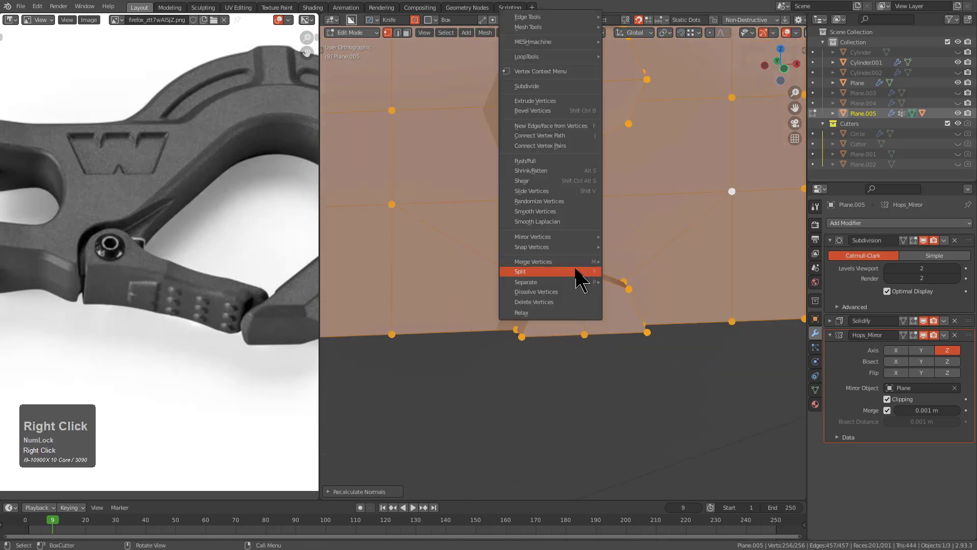
pyautogui.moveTo(580, 261)
pyautogui.click(636, 321)
pyautogui.scroll(2, 546, 311)
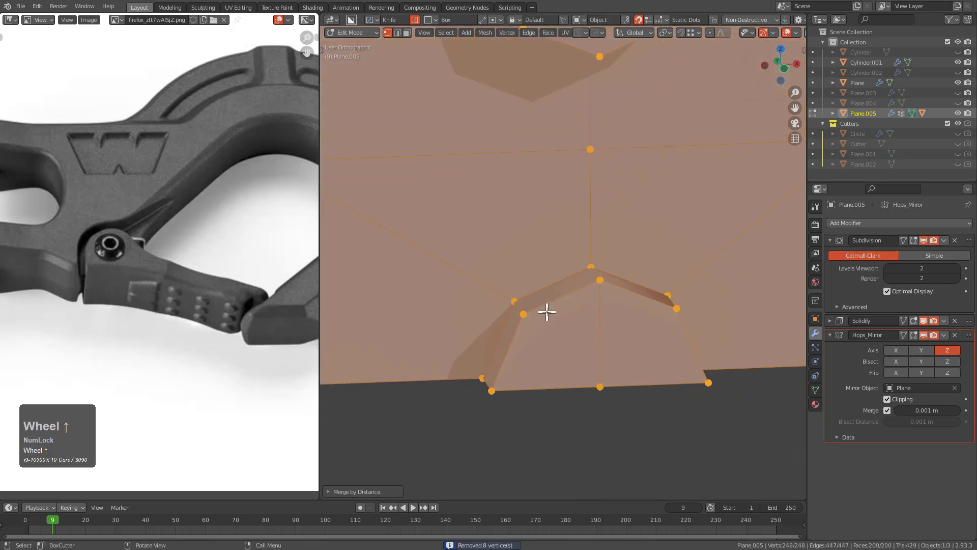
# Return to Object Mode and move the Hops_Mirror modifier above Subdivision in the stack
pyautogui.press('Tab')
pyautogui.scroll(-2, 567, 320)
pyautogui.scroll(-2, 589, 327)
pyautogui.keyDown('shift'); pyautogui.moveTo(589, 327); pyautogui.dragTo(628, 334, button='middle'); pyautogui.keyUp('shift')
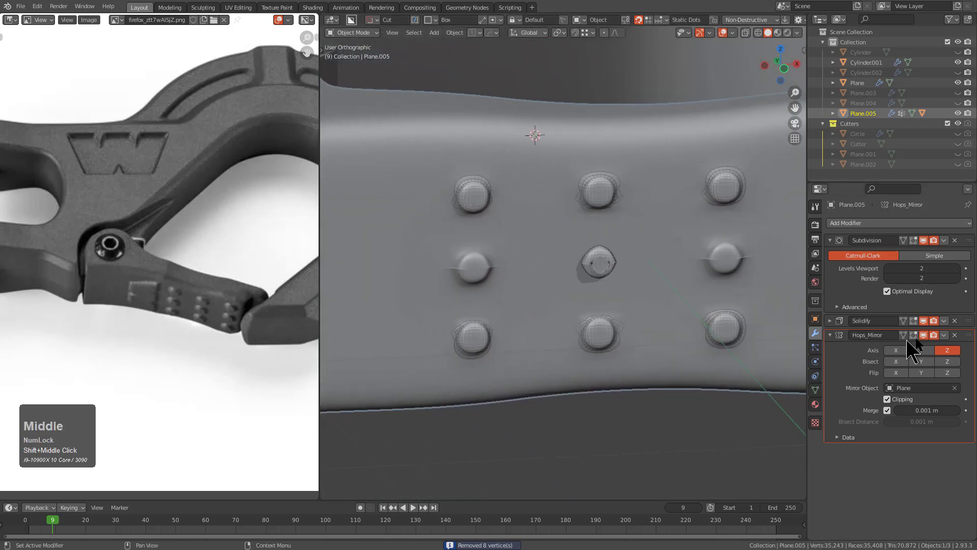
pyautogui.moveTo(968, 335); pyautogui.dragTo(967, 240)
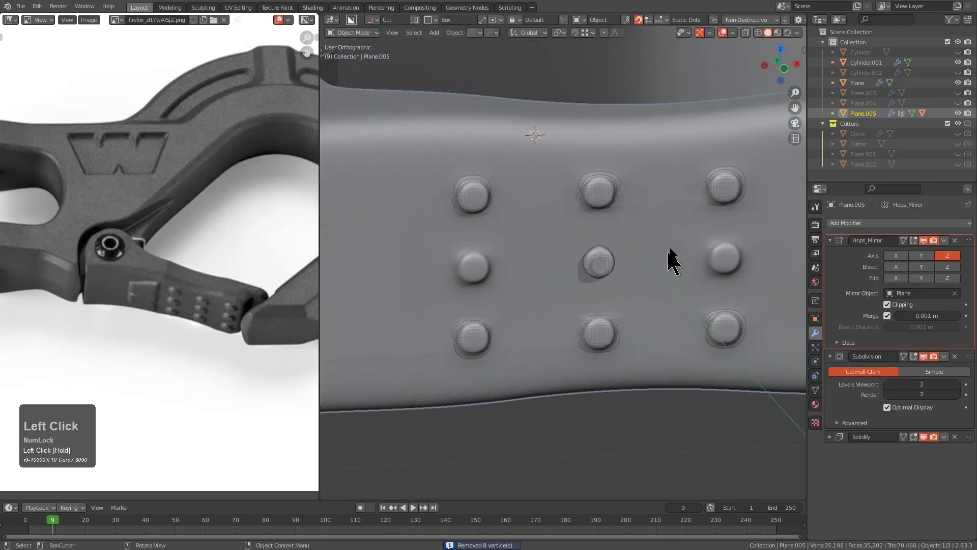
# Examine the middle half stud on the mirror line up close in Edit Mode
pyautogui.scroll(1, 667, 261)
pyautogui.hotkey('ctrl', '`')
pyautogui.click(659, 252)
pyautogui.moveTo(625, 265); pyautogui.dragTo(625, 227, button='middle')
pyautogui.press('Tab')
pyautogui.scroll(2, 625, 226)
pyautogui.keyDown('shift'); pyautogui.moveTo(625, 226); pyautogui.dragTo(595, 299, button='middle'); pyautogui.keyUp('shift')
pyautogui.scroll(4, 604, 267)
pyautogui.click(581, 248)
pyautogui.scroll(3, 441, 275)
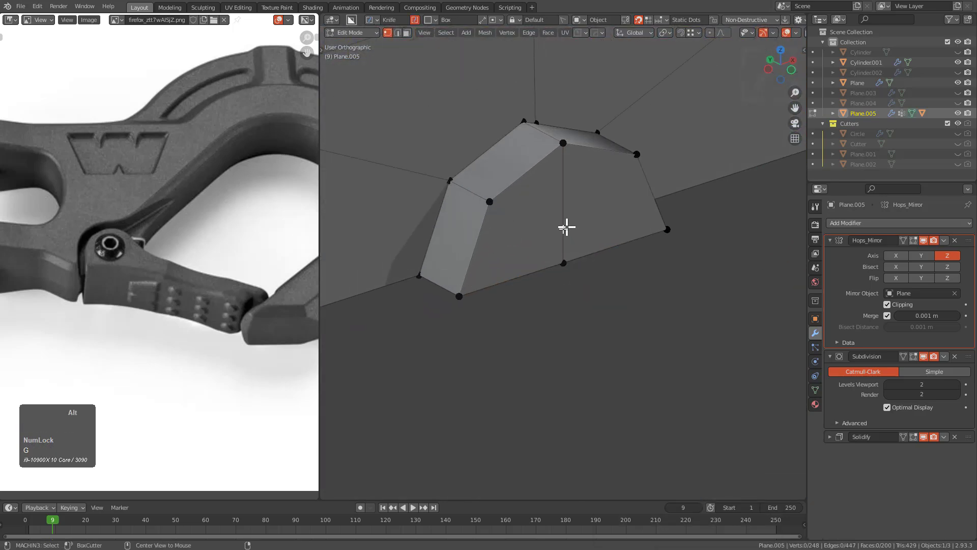
# Select the leftover inner face behind the middle half stud, grow the selection to its adjoining faces and delete them
pyautogui.moveTo(567, 226); pyautogui.dragTo(574, 209, button='middle')
pyautogui.press('2')
pyautogui.press('3')
pyautogui.click(519, 164)
pyautogui.press('x')
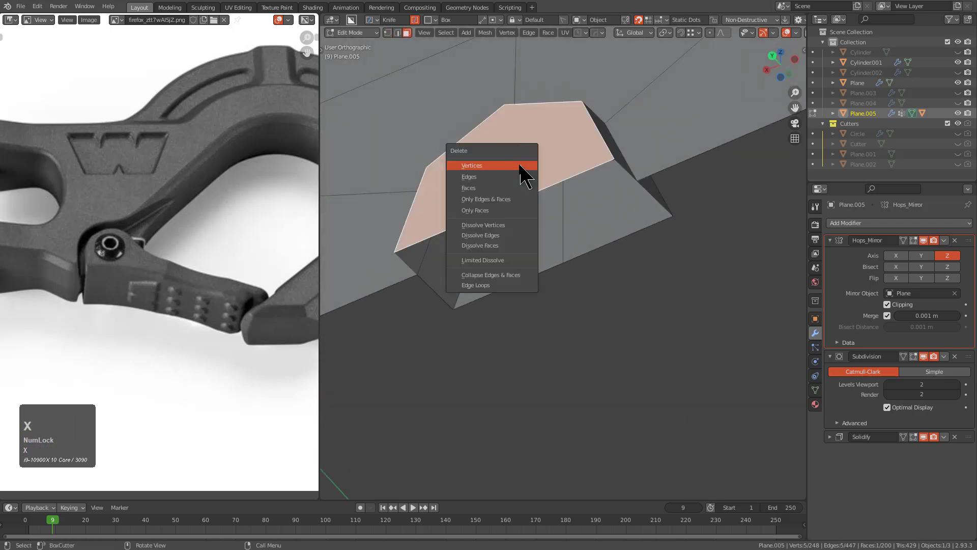
pyautogui.press('1')
pyautogui.press('ctrl+KP_Add')
pyautogui.press('x')
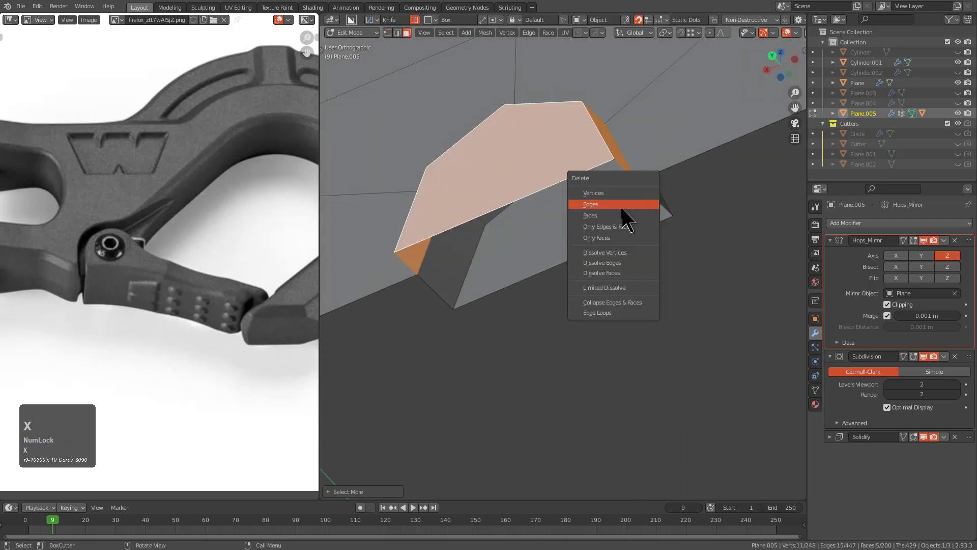
pyautogui.click(622, 205)
# Inspect the latch's studs from several angles in Object Mode
pyautogui.scroll(-5, 620, 214)
pyautogui.moveTo(650, 283); pyautogui.dragTo(604, 277, button='middle')
pyautogui.scroll(4, 604, 277)
pyautogui.press('Tab')
pyautogui.moveTo(676, 288); pyautogui.dragTo(463, 349, button='middle')
pyautogui.scroll(2, 544, 306)
pyautogui.scroll(2, 539, 278)
# Switch to the selection tool, select the cap centre vertices of all six modelled studs and grow the selection twice
pyautogui.press('Tab')
pyautogui.moveTo(540, 278); pyautogui.dragTo(620, 245, button='middle')
pyautogui.press('3')
pyautogui.press('1')
pyautogui.click(623, 239)
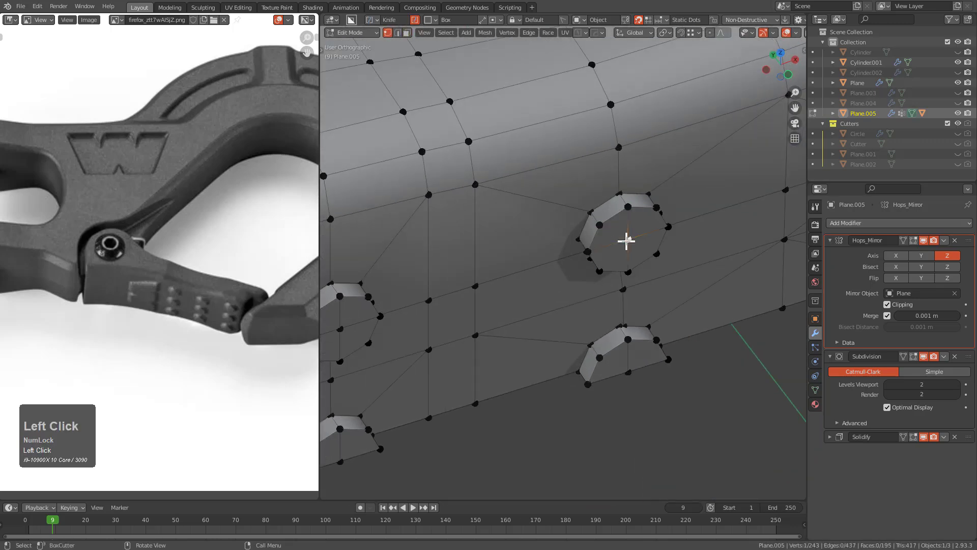
pyautogui.keyDown('shift'); pyautogui.scroll(-3, 605, 336); pyautogui.keyUp('shift')
pyautogui.keyDown('shift'); pyautogui.moveTo(628, 317); pyautogui.dragTo(489, 331, button='middle'); pyautogui.keyUp('shift')
pyautogui.click(465, 273)
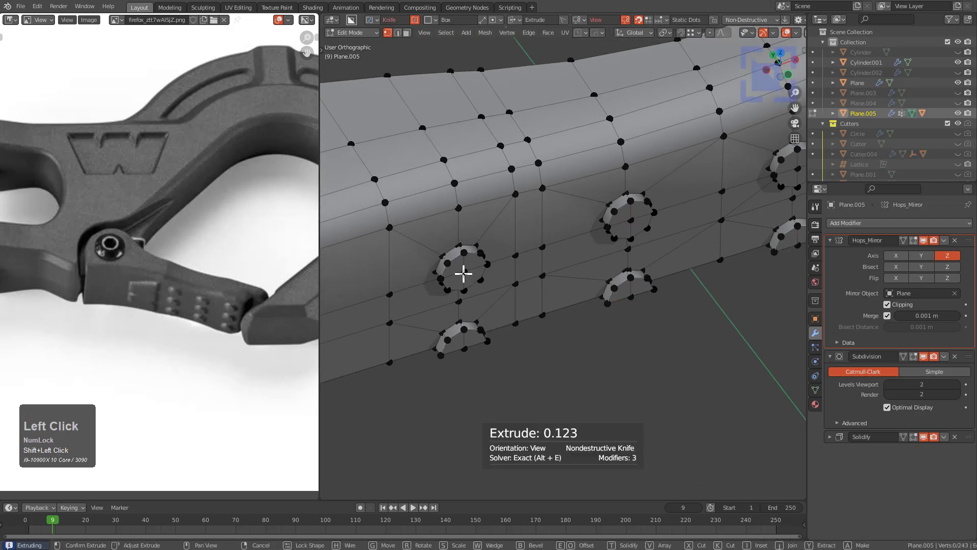
pyautogui.press('w')
pyautogui.hotkey('ctrl', 'z')
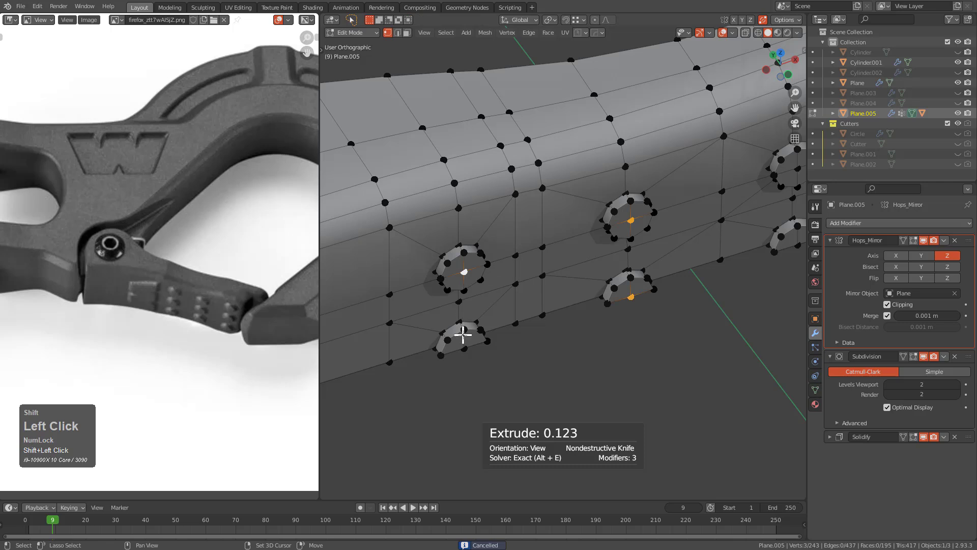
pyautogui.keyDown('shift'); pyautogui.moveTo(465, 351); pyautogui.dragTo(467, 344, button='middle'); pyautogui.keyUp('shift')
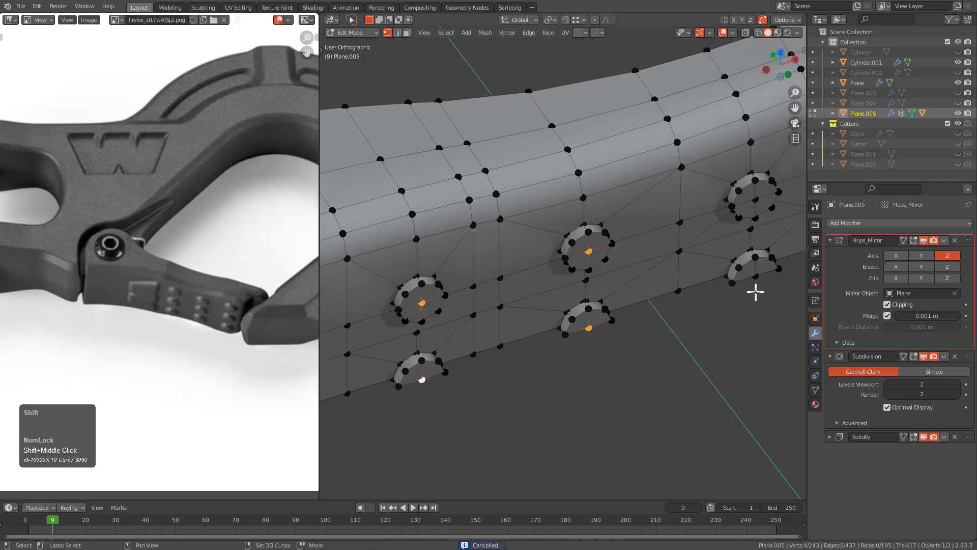
pyautogui.keyDown('shift'); pyautogui.click(756, 197); pyautogui.keyUp('shift')
pyautogui.press('ctrl+KP_Add')
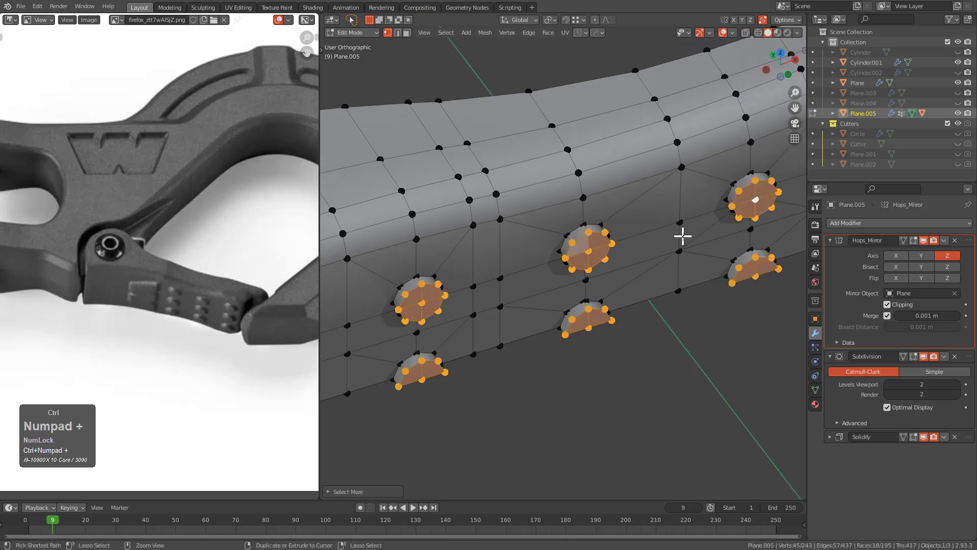
pyautogui.press('ctrl+KP_Add')
# Inset the selected stud faces by about 0.004 m to add a holding loop around each stud's base
pyautogui.keyDown('shift'); pyautogui.moveTo(587, 322); pyautogui.dragTo(650, 297, button='middle'); pyautogui.keyUp('shift')
pyautogui.scroll(2, 650, 297)
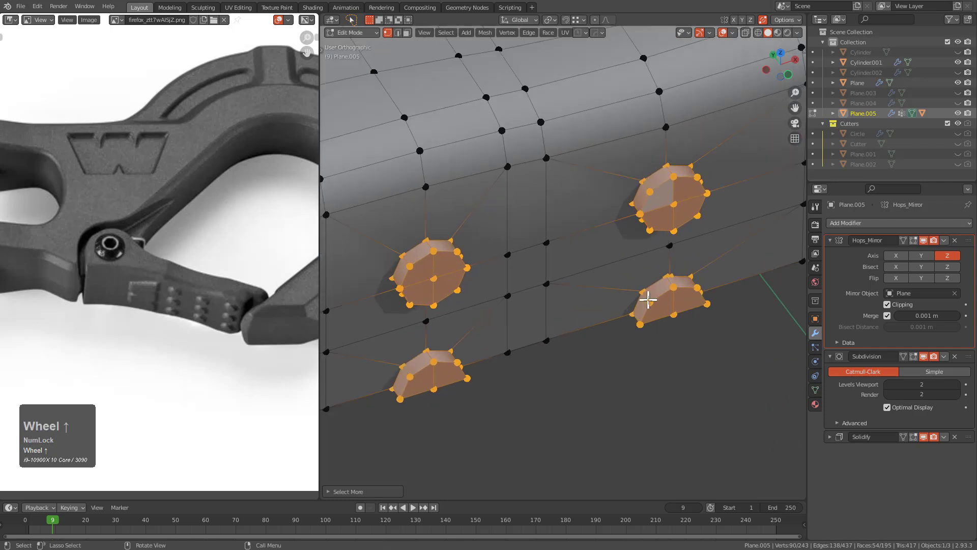
pyautogui.scroll(4, 624, 249)
pyautogui.keyDown('shift'); pyautogui.moveTo(482, 289); pyautogui.dragTo(687, 321, button='middle'); pyautogui.keyUp('shift')
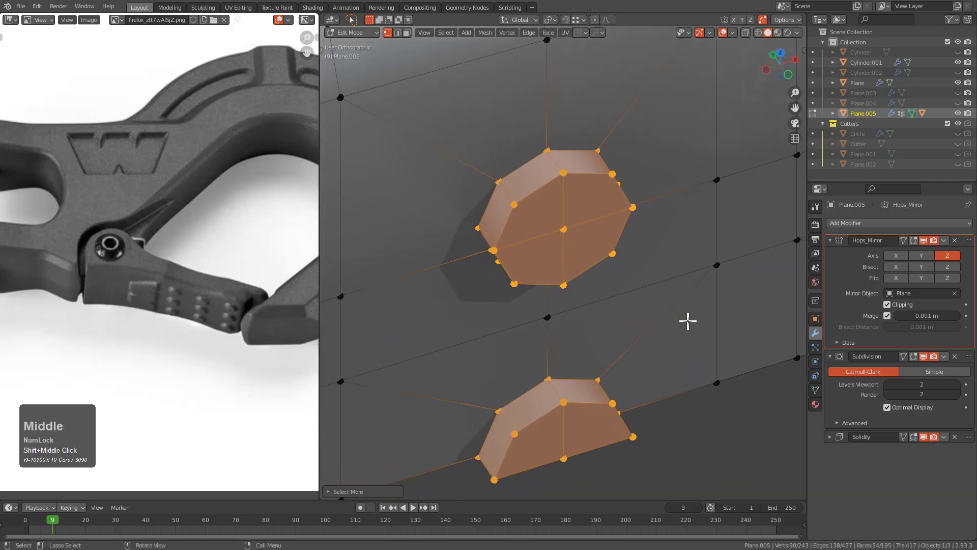
pyautogui.press('i')
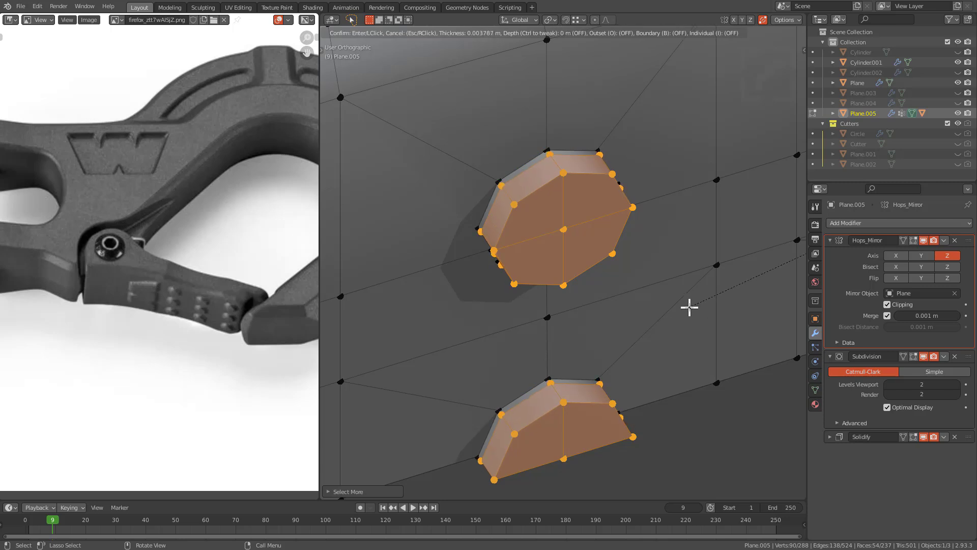
pyautogui.click(690, 308)
# Clear the selection and inspect the subdivided latch and its studs in Object Mode
pyautogui.press('Tab')
pyautogui.scroll(-9, 649, 306)
pyautogui.moveTo(644, 306); pyautogui.dragTo(621, 300, button='middle')
pyautogui.scroll(-3, 623, 280)
pyautogui.hotkey('alt', 'a')
pyautogui.scroll(-1, 581, 281)
pyautogui.scroll(-2, 616, 290)
pyautogui.keyDown('shift'); pyautogui.moveTo(580, 226); pyautogui.dragTo(600, 276, button='middle'); pyautogui.keyUp('shift')
pyautogui.scroll(1, 575, 322)
pyautogui.scroll(2, 575, 322)
pyautogui.moveTo(591, 276)
pyautogui.keyDown('shift'); pyautogui.mouseDown(button='middle')
pyautogui.moveTo(534, 332)
pyautogui.moveTo(579, 265)
pyautogui.mouseUp(button='middle'); pyautogui.keyUp('shift')
# Adjust the latch's Solidify modifier with HardOps to a thickness of about 0.04 in Extrude mode, rim on, offset -1
pyautogui.click(525, 361)
pyautogui.scroll(2, 526, 360)
pyautogui.press('q')
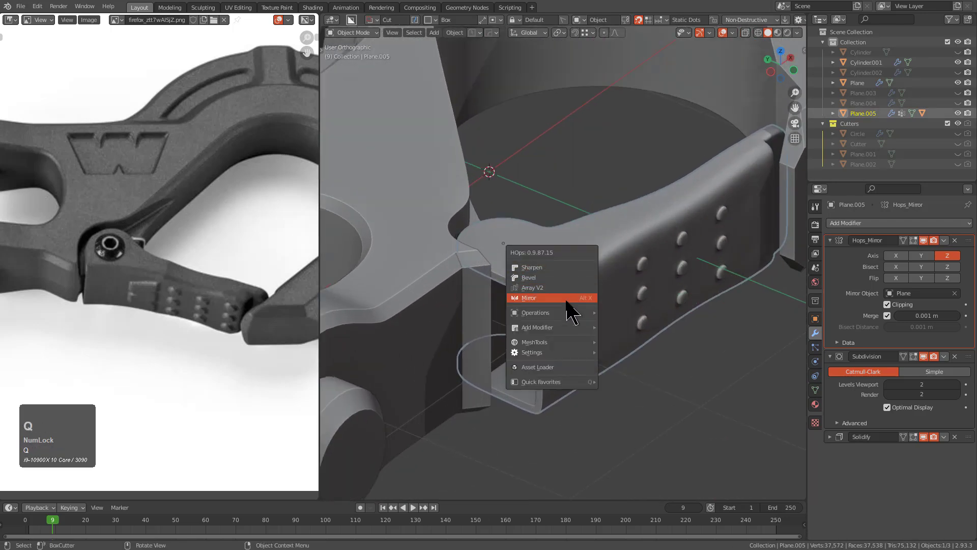
pyautogui.moveTo(560, 328)
pyautogui.click(625, 336)
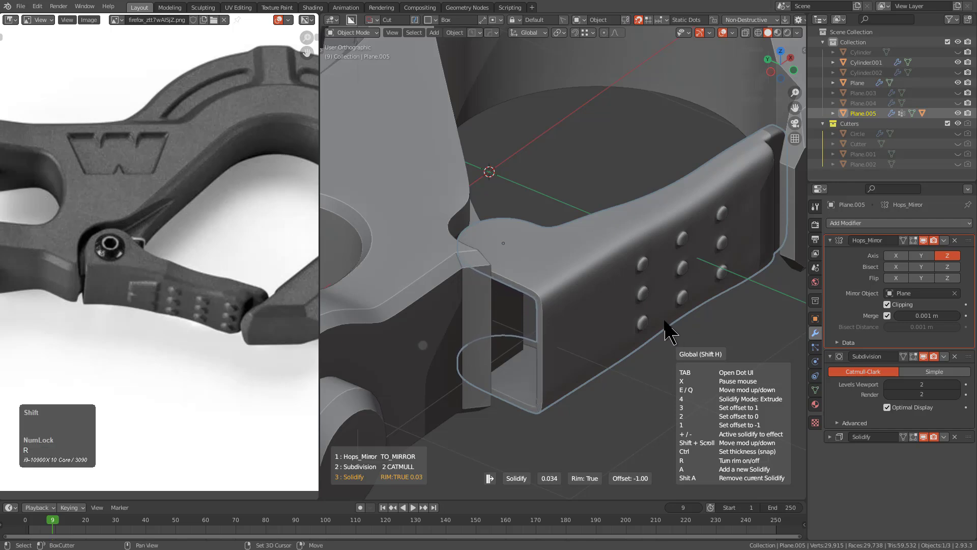
pyautogui.press('4')
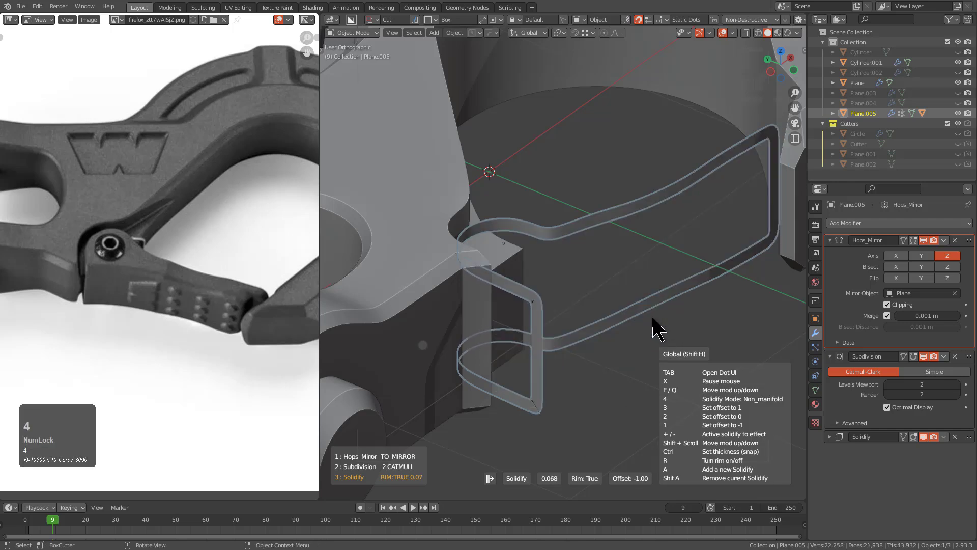
pyautogui.press('4')
pyautogui.press('4')
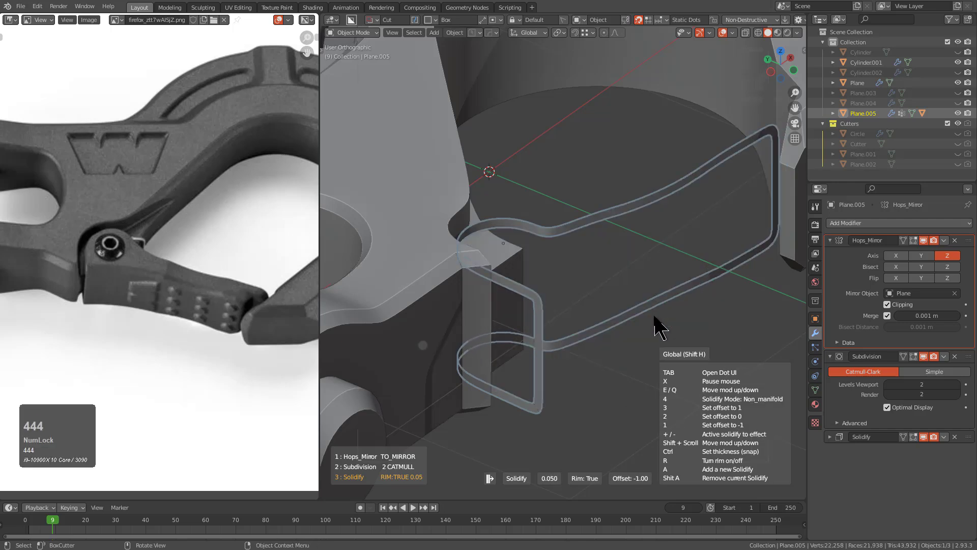
pyautogui.press('4')
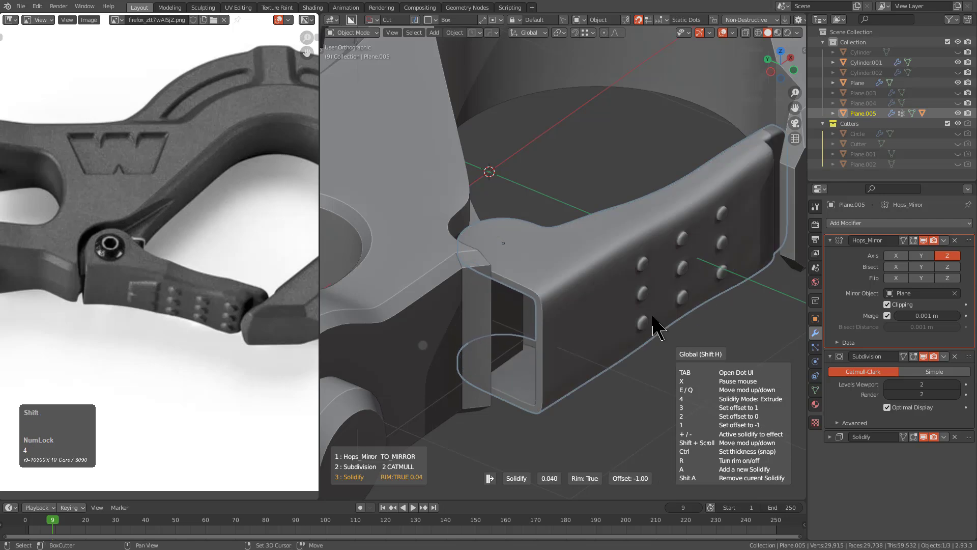
pyautogui.click(653, 315)
# Clear the selection and review the latch against the hook in perspective and from the front
pyautogui.scroll(-3, 595, 294)
pyautogui.hotkey('alt', 'a')
pyautogui.moveTo(595, 293); pyautogui.dragTo(520, 264, button='middle')
pyautogui.scroll(-2, 533, 285)
pyautogui.scroll(1, 513, 254)
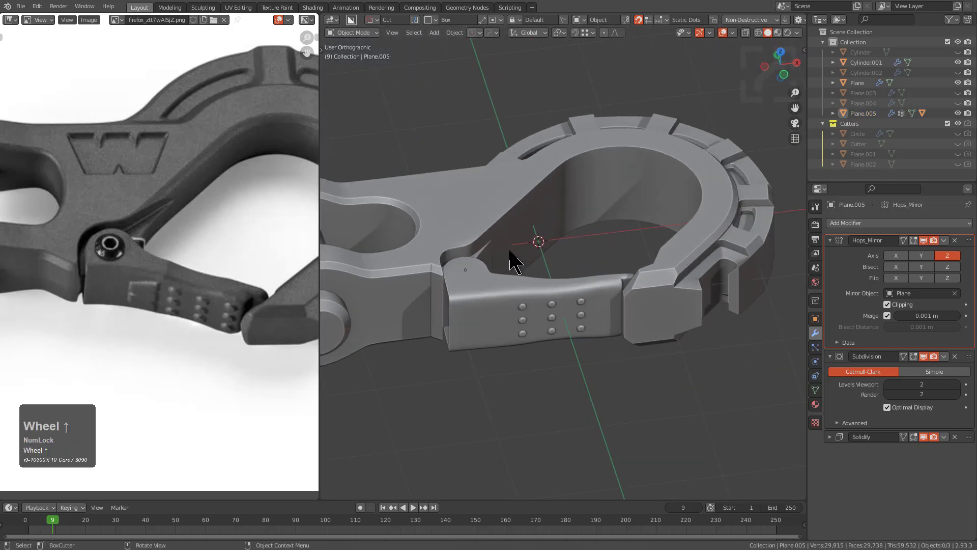
pyautogui.press('KP_1')
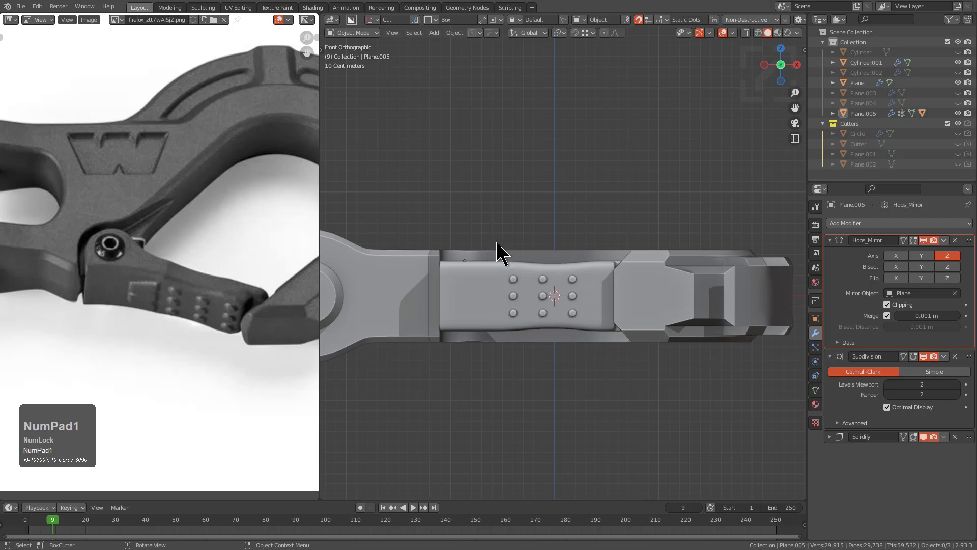
pyautogui.scroll(1, 505, 269)
# Frame the latch's pivot end in the top view and add a cylinder mesh
pyautogui.moveTo(506, 268); pyautogui.dragTo(514, 377, button='middle')
pyautogui.keyDown('shift'); pyautogui.moveTo(453, 273); pyautogui.dragTo(575, 292, button='middle'); pyautogui.keyUp('shift')
pyautogui.click(561, 276)
pyautogui.scroll(3, 561, 259)
pyautogui.hotkey('shift', 'a')
pyautogui.moveTo(558, 258)
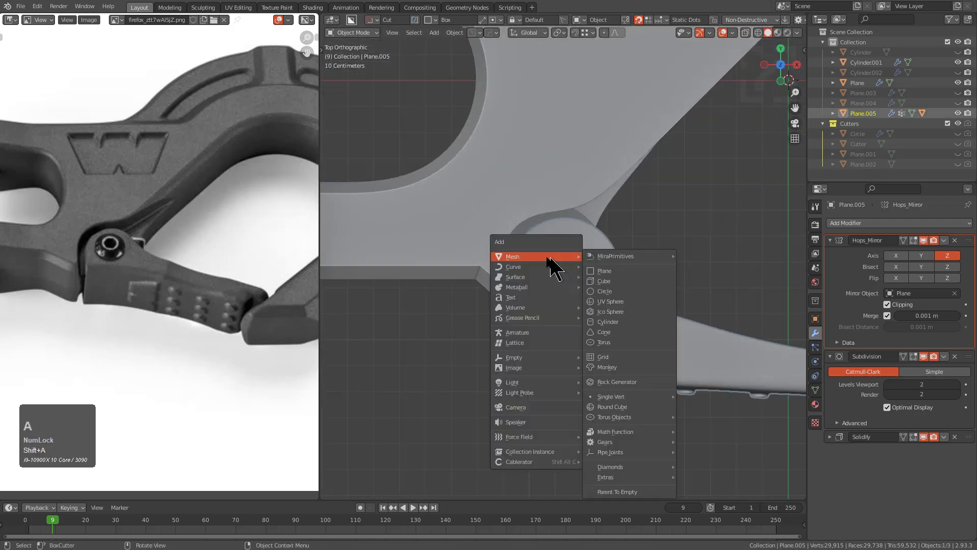
pyautogui.click(609, 321)
# Scale the cylinder down and place it over the centre of the latch's rounded pivot end
pyautogui.press('s')
pyautogui.click(740, 149)
pyautogui.press('g')
pyautogui.click(489, 340)
pyautogui.press('s')
pyautogui.click(570, 284)
pyautogui.press('g')
pyautogui.click(594, 294)
pyautogui.press('s')
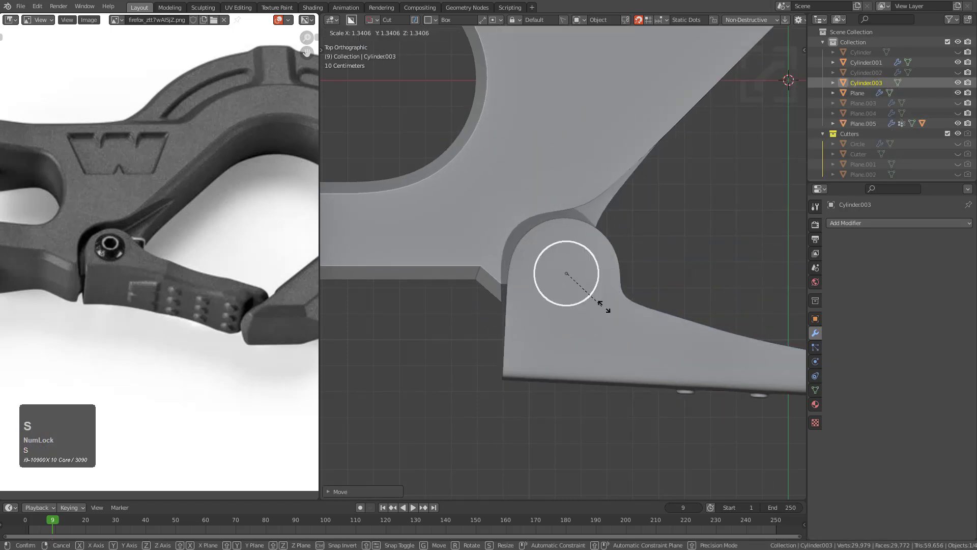
pyautogui.click(600, 306)
# Scale the pivot cylinder along Z so it pokes through the latch, then resize its diameter and recentre it from the top
pyautogui.moveTo(597, 306); pyautogui.dragTo(608, 299, button='middle')
pyautogui.press('s')
pyautogui.press('z')
pyautogui.click(740, 320)
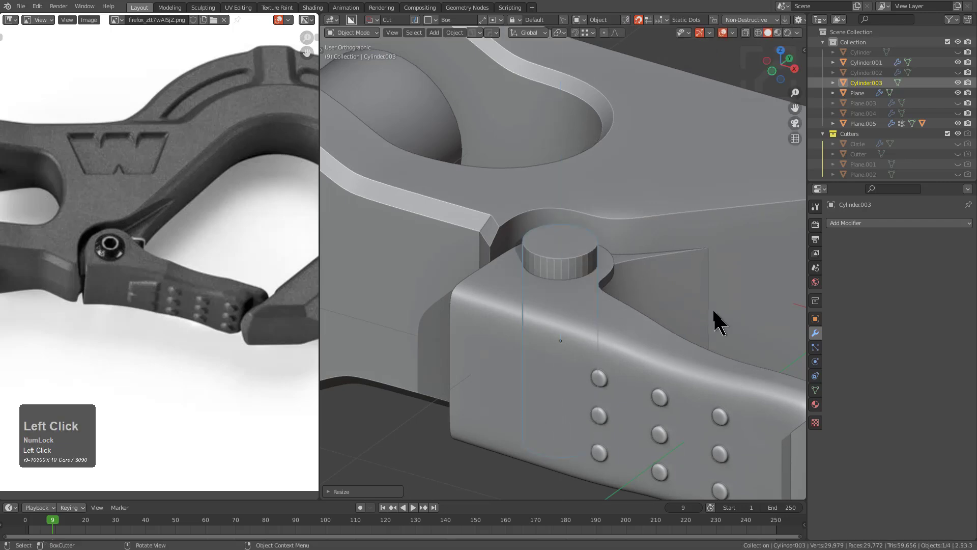
pyautogui.press('KP_7')
pyautogui.press('s')
pyautogui.hotkey('shift', 'z')
pyautogui.press('g')
pyautogui.click(687, 328)
# Adjust the pivot cylinder's height along Z and its overall scale
pyautogui.moveTo(687, 327); pyautogui.dragTo(600, 207, button='middle')
pyautogui.press('s')
pyautogui.press('z')
pyautogui.click(601, 273)
pyautogui.press('s')
pyautogui.click(637, 270)
# Bevel the pivot cylinder with HardOps using 6 segments, about 0.1 m width, 0.5 profile and 30° autosmooth
pyautogui.moveTo(622, 258); pyautogui.dragTo(613, 277, button='middle')
pyautogui.scroll(3, 613, 277)
pyautogui.press('q')
pyautogui.click(580, 220)
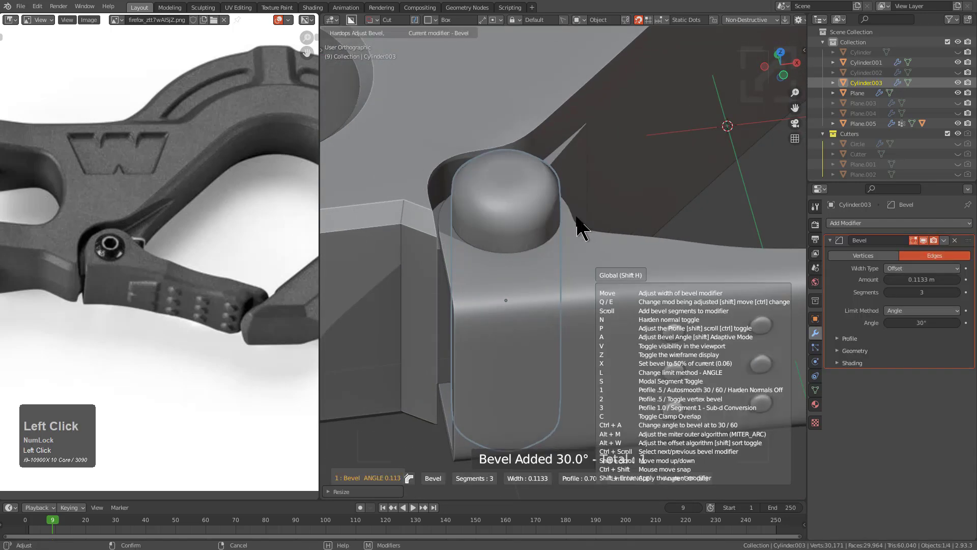
pyautogui.scroll(3, 577, 224)
pyautogui.press('1')
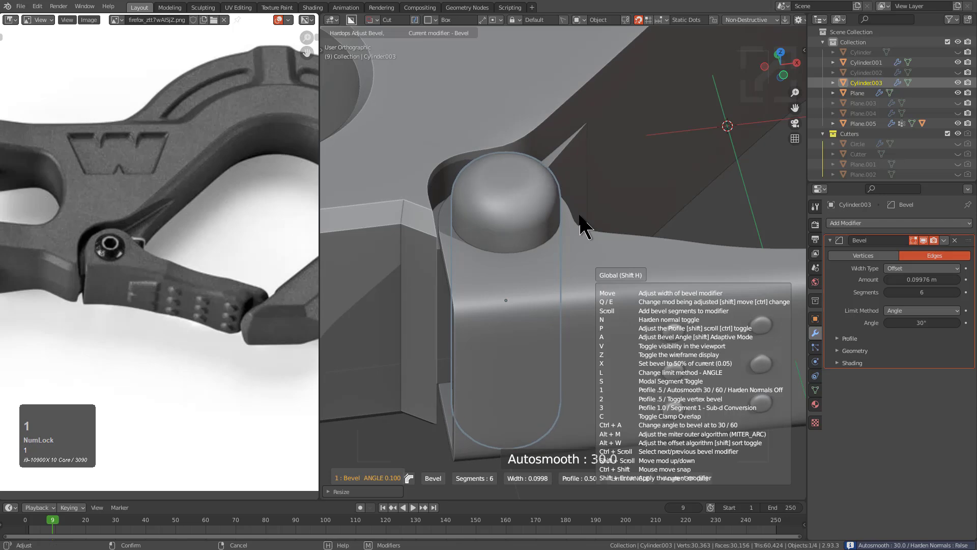
pyautogui.click(581, 226)
# Scale the pivot pin along Z and shift it vertically so only its domed head sits above the latch
pyautogui.press('s')
pyautogui.press('z')
pyautogui.click(574, 267)
pyautogui.press('g')
pyautogui.press('z')
pyautogui.click(574, 261)
# Mirror the pivot pin along Z about the main hook body, and clear the selection
pyautogui.scroll(-2, 440, 275)
pyautogui.keyDown('shift'); pyautogui.click(444, 274); pyautogui.keyUp('shift')
pyautogui.hotkey('alt', 'x')
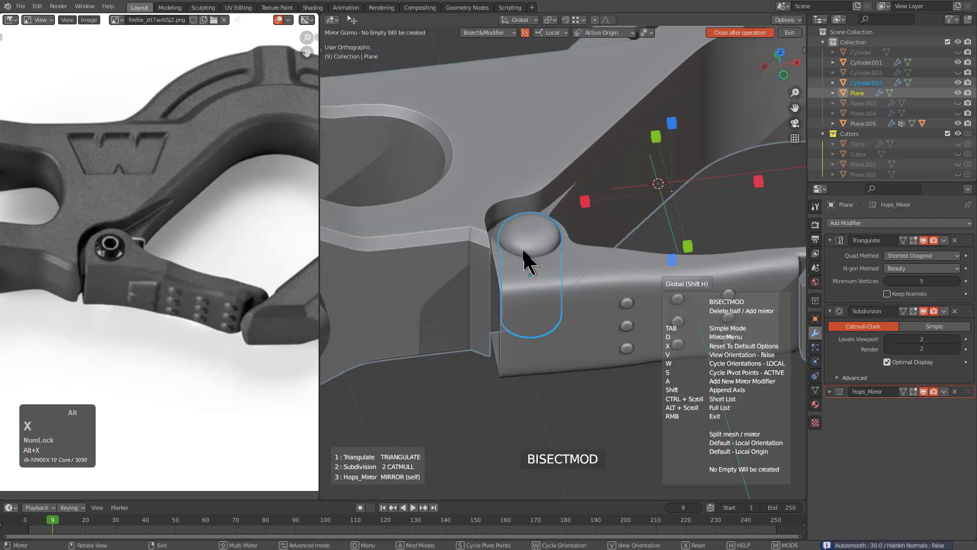
pyautogui.click(672, 124)
pyautogui.press('a')
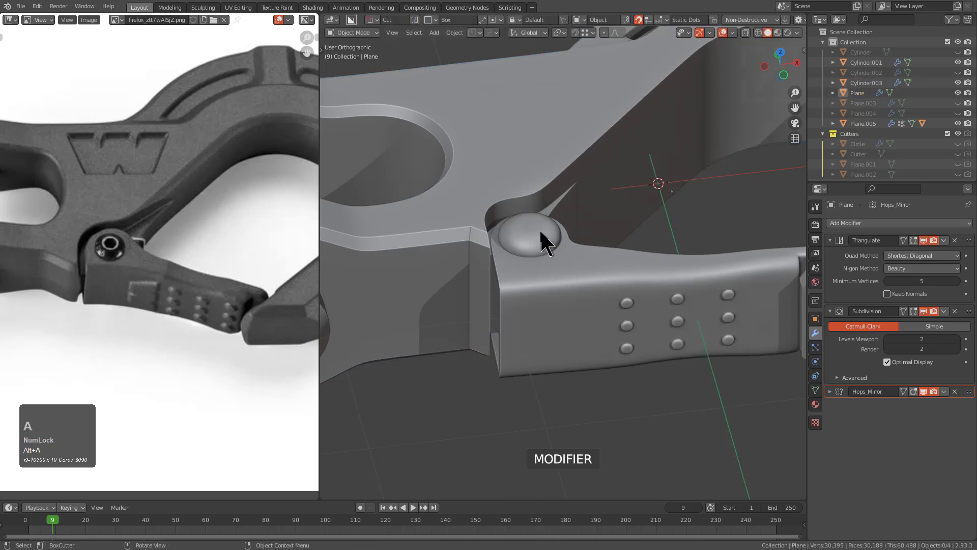
# Shift the pivot pin along Z, scale its height, and reposition it within the latch's rounded end
pyautogui.scroll(2, 595, 262)
pyautogui.press('g')
pyautogui.press('z')
pyautogui.click(608, 272)
pyautogui.press('s')
pyautogui.press('z')
pyautogui.click(582, 272)
pyautogui.scroll(1, 582, 270)
pyautogui.press('g')
pyautogui.click(567, 247)
# Refine the pivot pin's Z scale and vertical placement so its rounded ends protrude beyond the latch's upper and lower faces
pyautogui.press('s')
pyautogui.press('z')
pyautogui.click(631, 280)
pyautogui.press('g')
pyautogui.press('z')
pyautogui.click(643, 330)
pyautogui.scroll(-1, 571, 299)
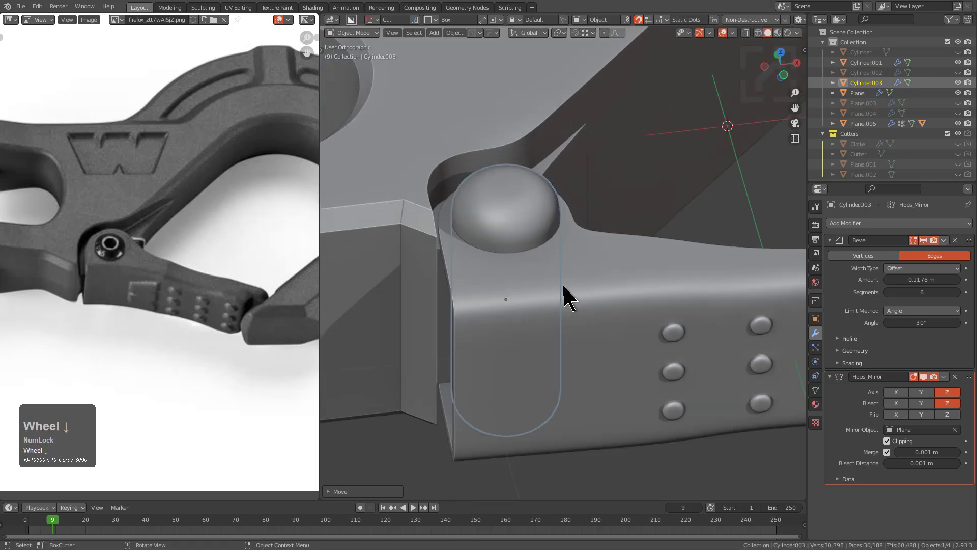
pyautogui.keyDown('alt'); pyautogui.moveTo(572, 299); pyautogui.dragTo(562, 234, button='middle'); pyautogui.keyUp('alt')
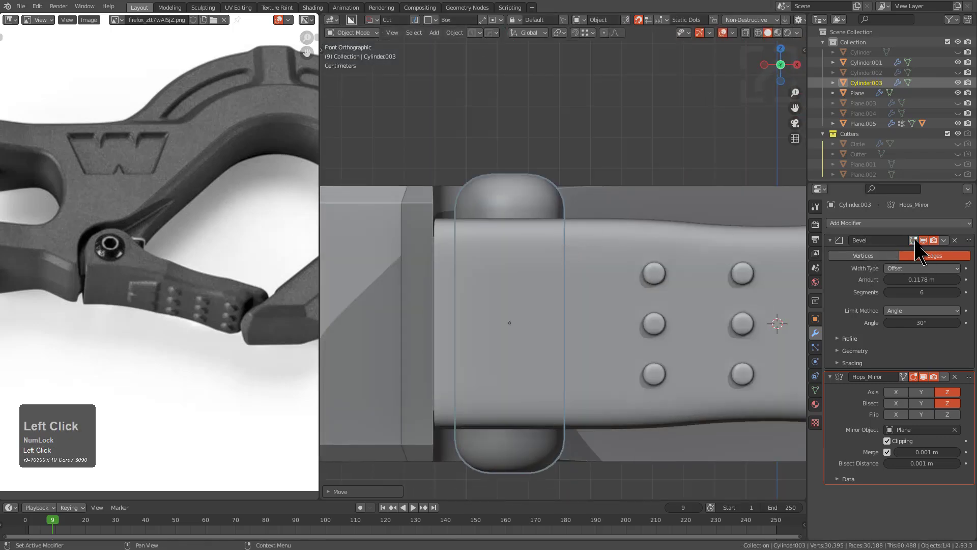
# Cut the pivot pin's upper dome flat with a BoxCutter box in front view, and adjust the pin's height along Z
pyautogui.press('d')
pyautogui.moveTo(509, 155)
pyautogui.mouseDown()
pyautogui.moveTo(520, 171)
pyautogui.moveTo(578, 192)
pyautogui.moveTo(597, 182)
pyautogui.moveTo(594, 190)
pyautogui.mouseUp()
pyautogui.moveTo(593, 190); pyautogui.dragTo(558, 260, button='middle')
pyautogui.press('g')
pyautogui.press('z')
pyautogui.click(588, 249)
# Switch the BoxCutter shape to Circle and set its type to Star
pyautogui.press('d')
pyautogui.click(548, 239)
pyautogui.click(646, 336)
pyautogui.click(650, 335)
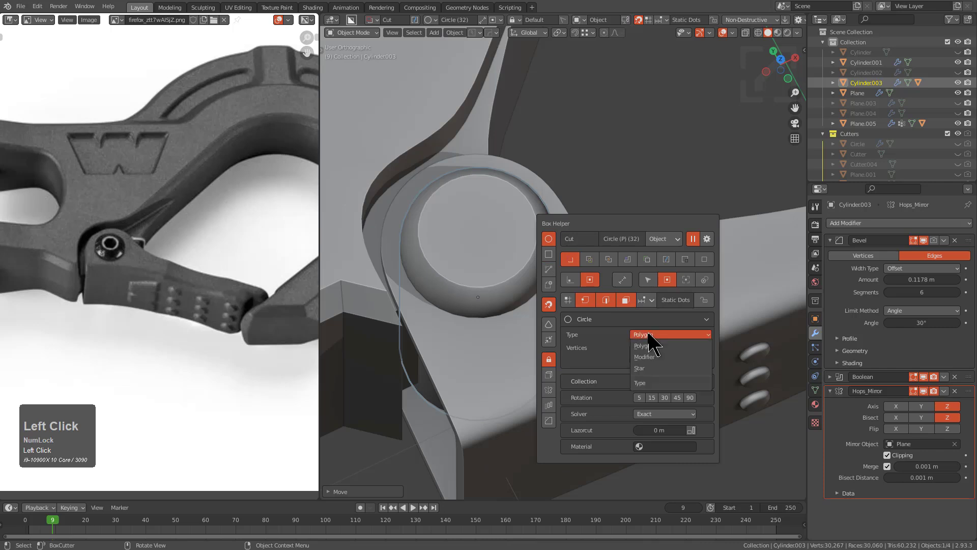
pyautogui.click(645, 368)
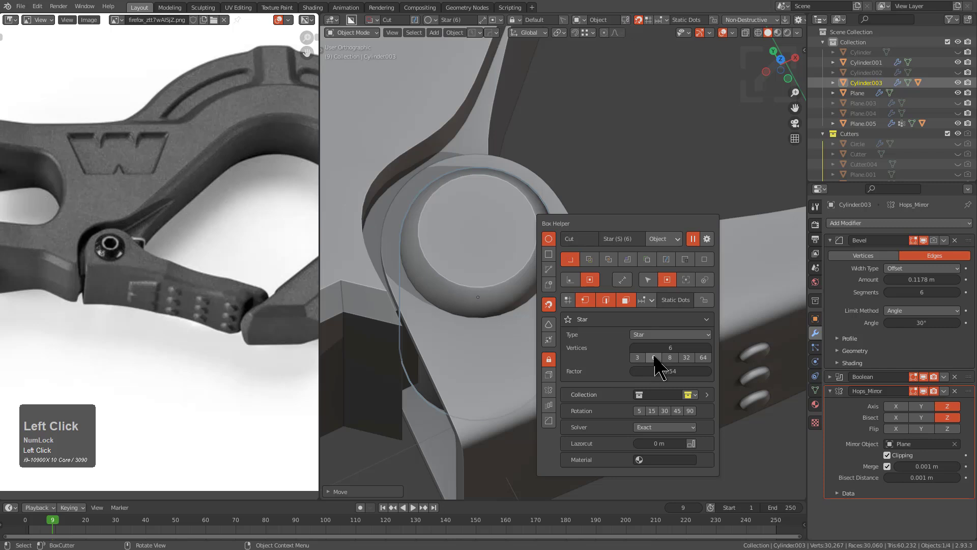
pyautogui.moveTo(465, 279)
pyautogui.keyDown('alt'); pyautogui.mouseDown(button='middle')
pyautogui.moveTo(485, 269)
pyautogui.moveTo(471, 262)
pyautogui.mouseUp(button='middle'); pyautogui.keyUp('alt')
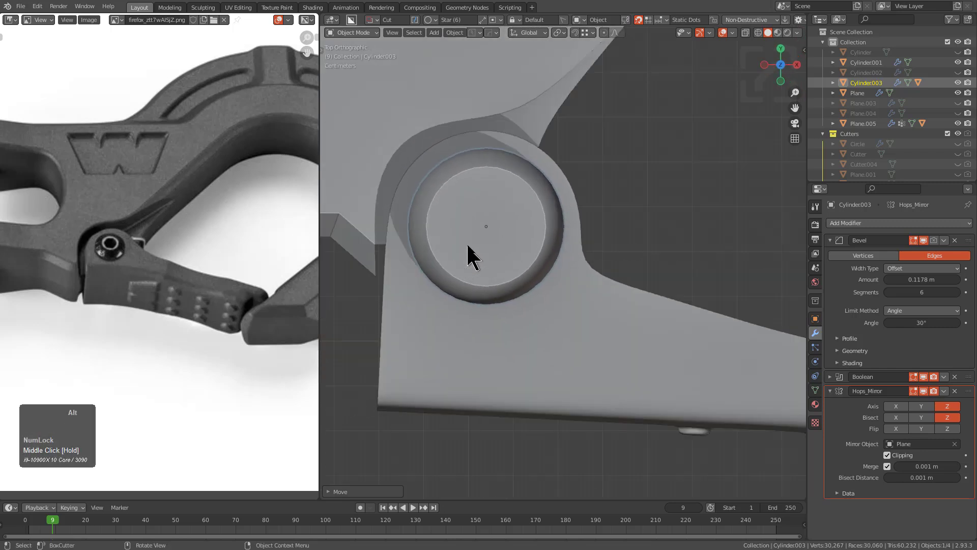
pyautogui.keyDown('ctrl'); pyautogui.moveTo(485, 226); pyautogui.dragTo(534, 265); pyautogui.keyUp('ctrl')
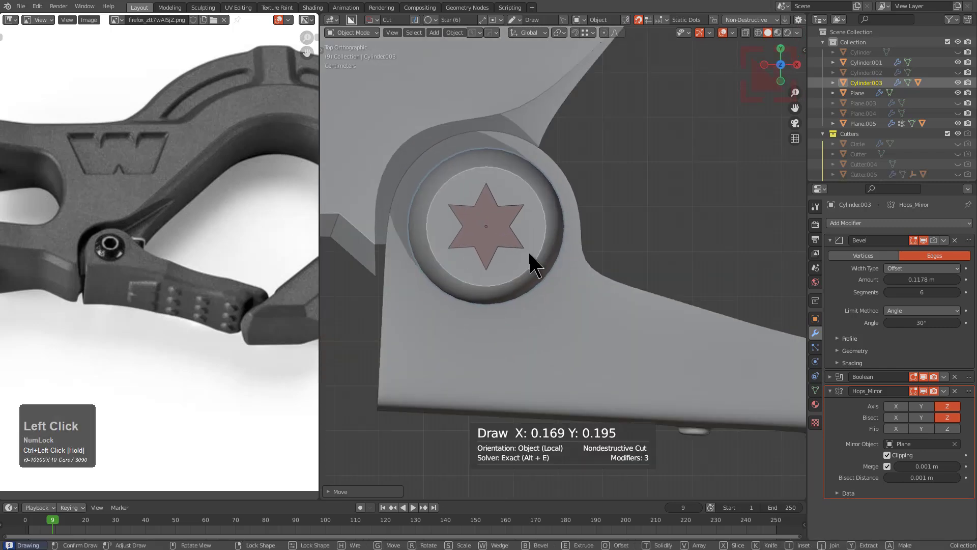
pyautogui.moveTo(528, 250); pyautogui.dragTo(532, 194, button='middle')
pyautogui.press('Tab')
pyautogui.moveTo(543, 243); pyautogui.dragTo(542, 282, button='middle')
pyautogui.press('d')
pyautogui.moveTo(669, 354)
pyautogui.mouseDown()
pyautogui.moveTo(684, 354)
pyautogui.moveTo(668, 352)
pyautogui.mouseUp()
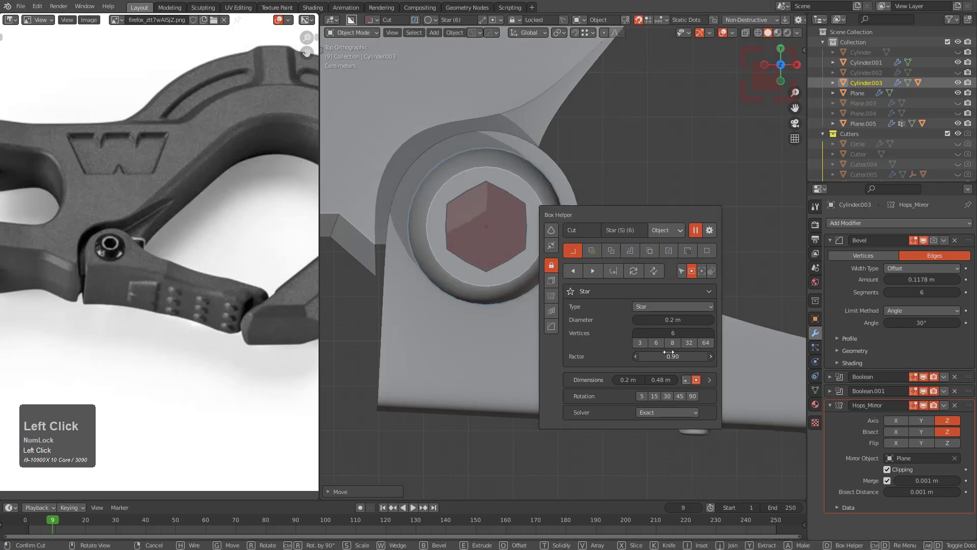
pyautogui.press('KP_Enter')
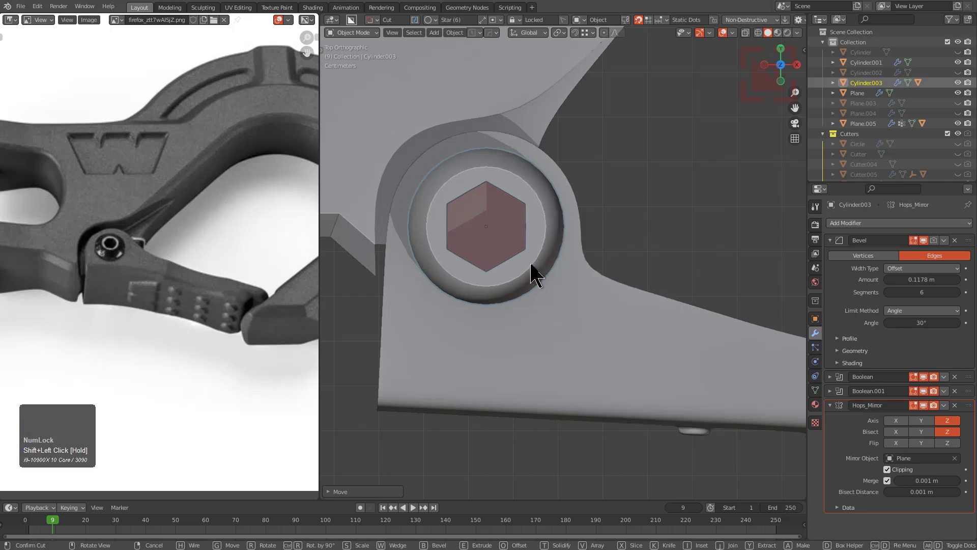
# Draw a circle cutter with 6 vertices centred on the pivot bolt's head and extrude it about 0.106 deep
pyautogui.press('d')
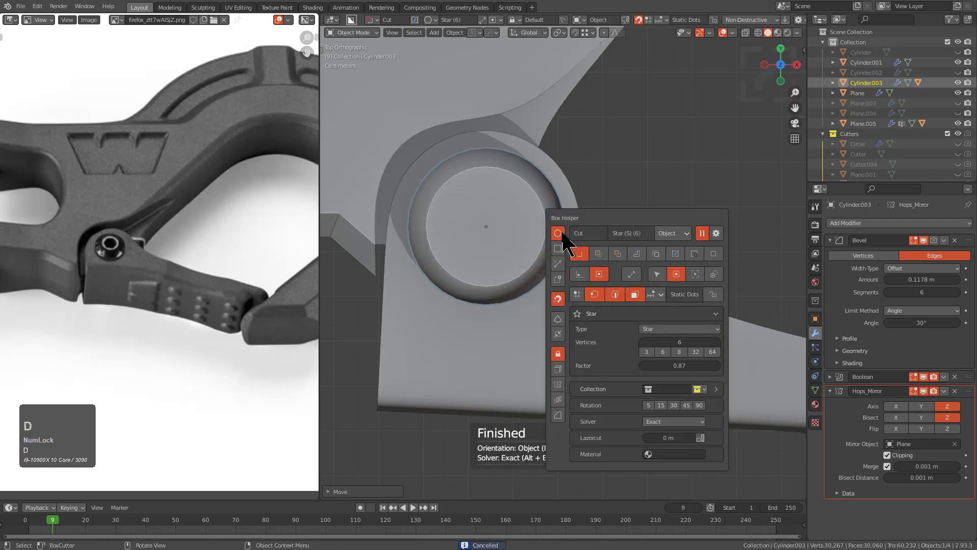
pyautogui.click(660, 331)
pyautogui.click(659, 350)
pyautogui.press('ctrl')
pyautogui.moveTo(486, 227)
pyautogui.keyDown('ctrl'); pyautogui.mouseDown()
pyautogui.moveTo(539, 240)
pyautogui.moveTo(531, 230)
pyautogui.mouseUp(); pyautogui.keyUp('ctrl')
pyautogui.moveTo(531, 231); pyautogui.dragTo(526, 161, button='middle')
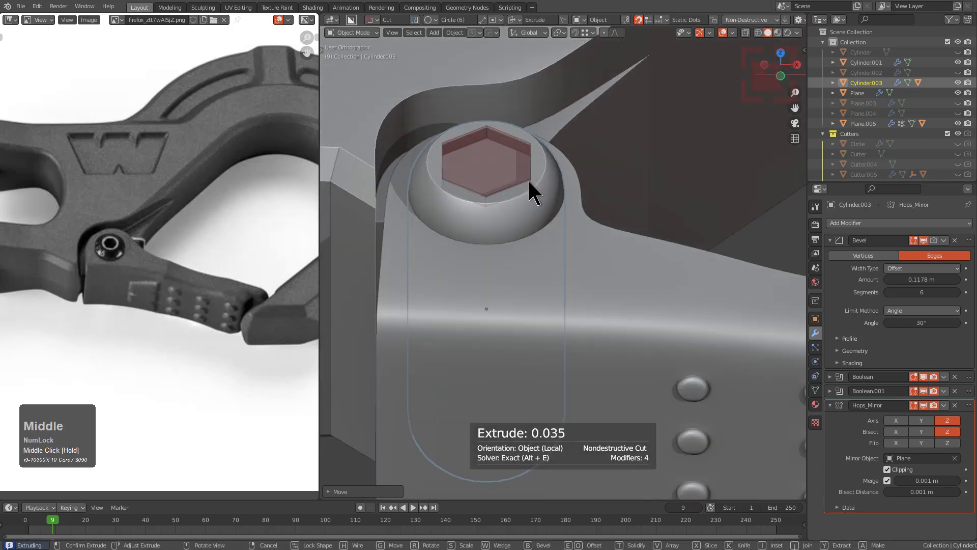
pyautogui.click(545, 198)
pyautogui.moveTo(545, 198); pyautogui.dragTo(558, 259, button='middle')
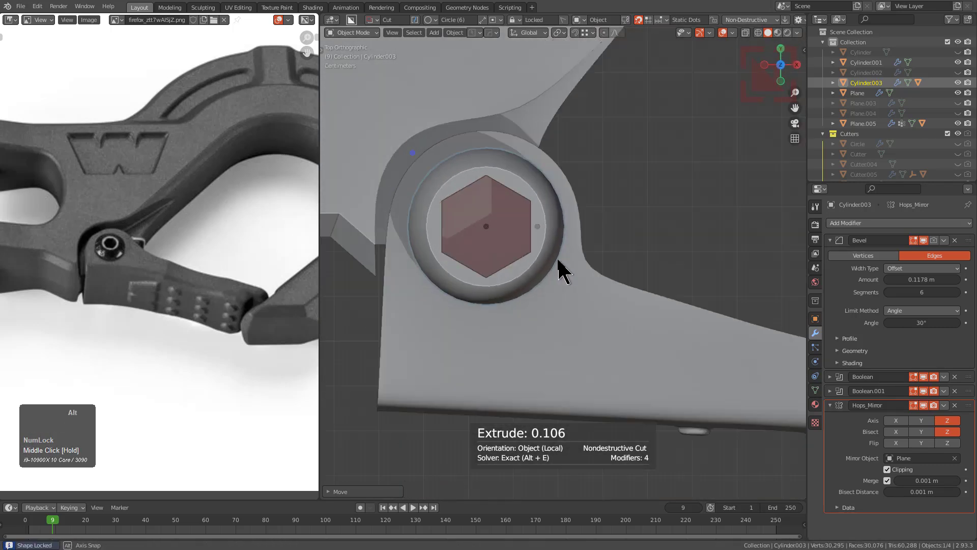
# Scale the hexagonal cutter down and complete the socket cut in the bolt head
pyautogui.press('s')
pyautogui.click(535, 243)
pyautogui.click(535, 244)
pyautogui.moveTo(535, 243); pyautogui.dragTo(528, 287, button='middle')
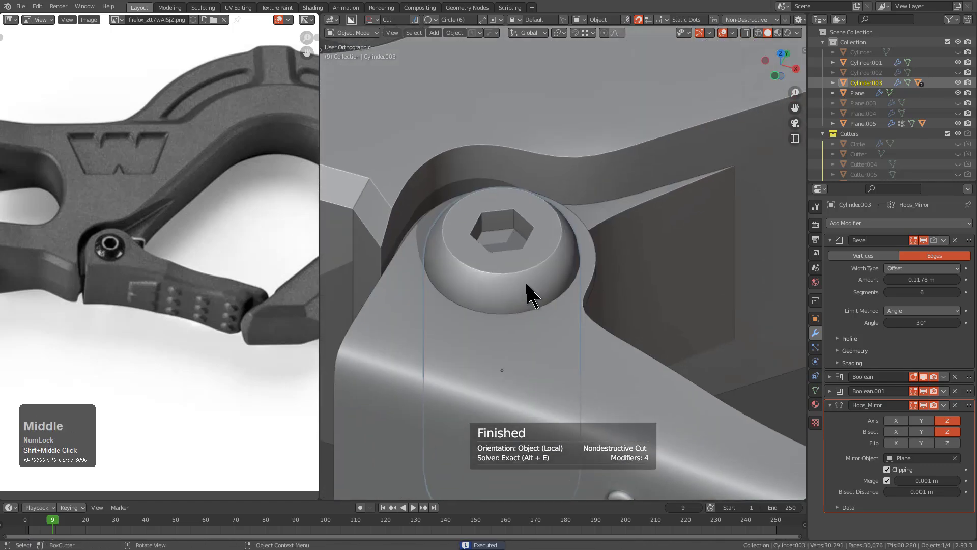
# Reveal the boolean cutter that trims the top of the bolt head and move it slightly upward along Z
pyautogui.press('q')
pyautogui.click(518, 266)
pyautogui.scroll(-1, 518, 266)
pyautogui.click(518, 265)
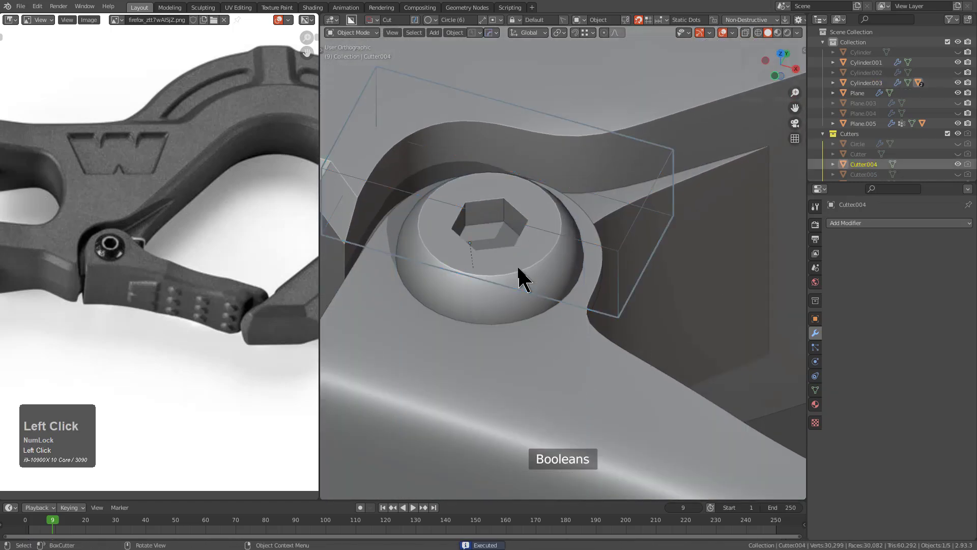
pyautogui.press('g')
pyautogui.press('z')
pyautogui.click(517, 275)
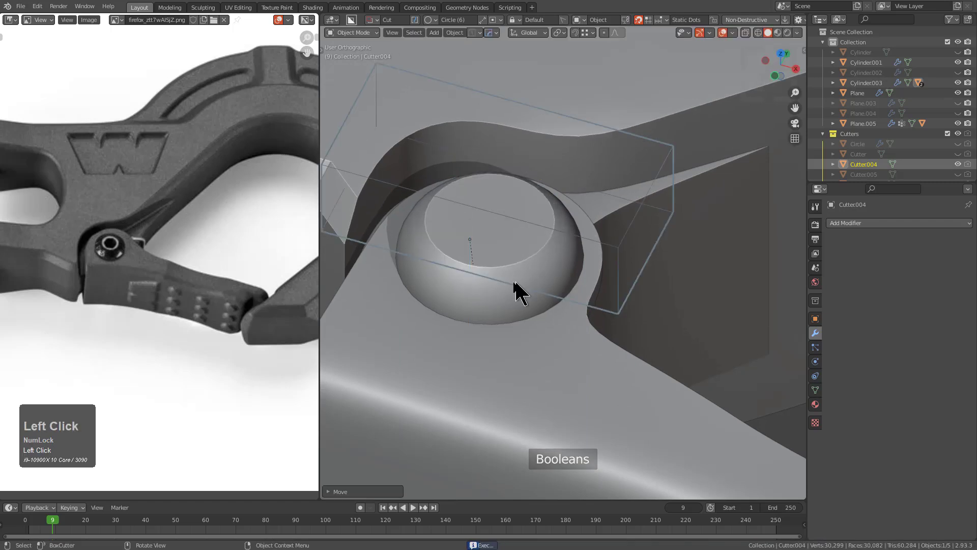
# Reveal the hexagonal boolean cutter and move it along Z so it opens the socket in the bolt head
pyautogui.click(507, 294)
pyautogui.press('q')
pyautogui.click(514, 286)
pyautogui.click(511, 285)
pyautogui.press('g')
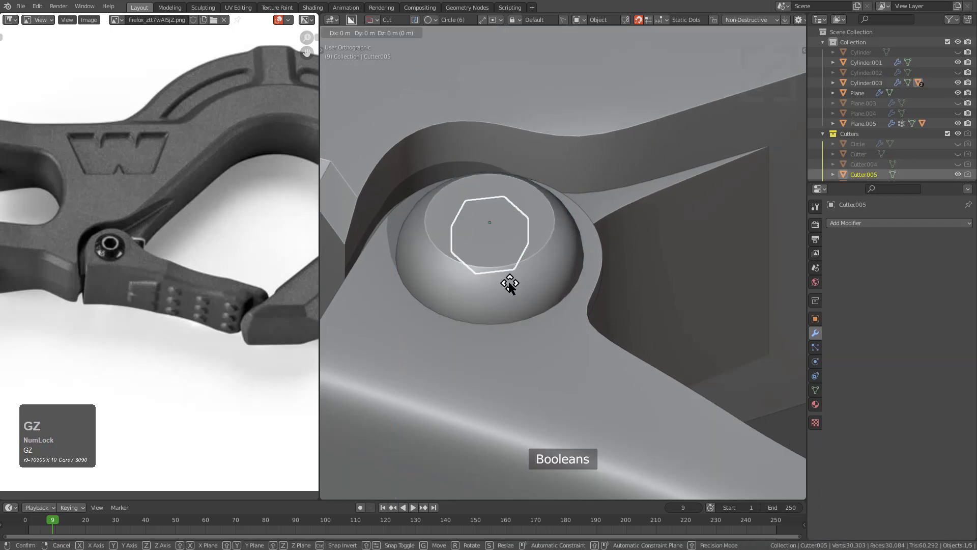
pyautogui.press('z')
pyautogui.click(523, 265)
# Save the file and deselect all objects
pyautogui.moveTo(524, 264); pyautogui.dragTo(545, 255, button='middle')
pyautogui.scroll(-4, 548, 312)
pyautogui.scroll(-3, 537, 307)
pyautogui.hotkey('ctrl', 's')
pyautogui.scroll(4, 562, 250)
pyautogui.click(543, 245)
pyautogui.scroll(-3, 556, 277)
pyautogui.hotkey('alt', 'a')
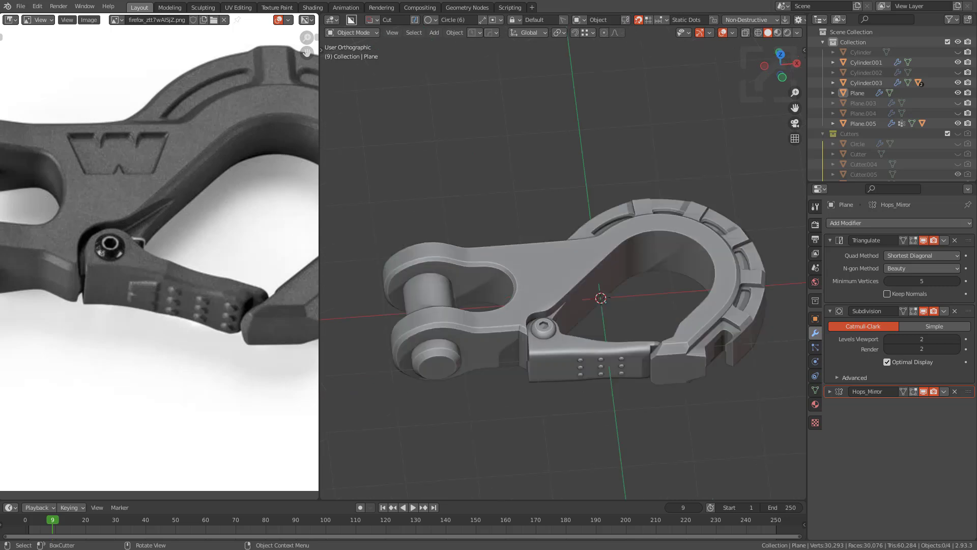
# Edit the hook body's mesh and select the upper inner edge path from the hook's curve to the pivot recess
pyautogui.moveTo(591, 278)
pyautogui.mouseDown(button='middle')
pyautogui.moveTo(611, 279)
pyautogui.moveTo(584, 280)
pyautogui.moveTo(598, 278)
pyautogui.mouseUp(button='middle')
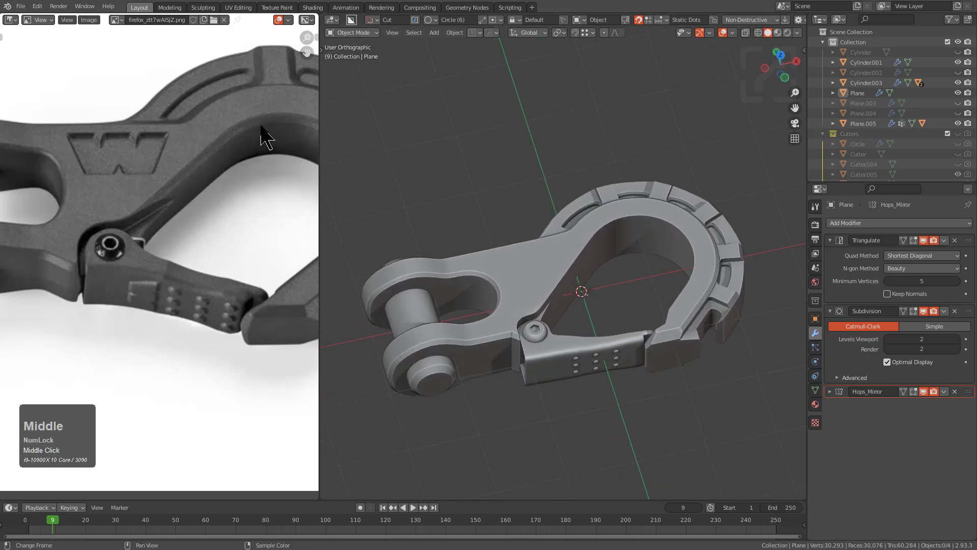
pyautogui.moveTo(597, 290); pyautogui.dragTo(709, 305, button='middle')
pyautogui.scroll(1, 589, 288)
pyautogui.press('Tab')
pyautogui.press('2')
pyautogui.scroll(3, 647, 340)
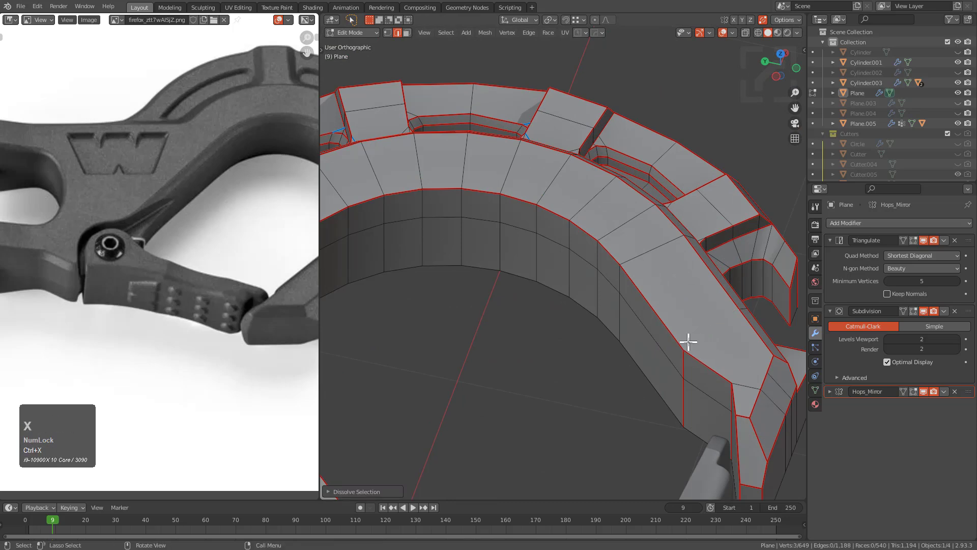
pyautogui.moveTo(669, 319); pyautogui.dragTo(652, 288, button='middle')
pyautogui.keyDown('ctrl'); pyautogui.click(520, 198); pyautogui.keyUp('ctrl')
pyautogui.moveTo(519, 198); pyautogui.dragTo(557, 201, button='middle')
pyautogui.keyDown('ctrl'); pyautogui.click(442, 252); pyautogui.keyUp('ctrl')
pyautogui.keyDown('ctrl'); pyautogui.click(434, 311); pyautogui.keyUp('ctrl')
pyautogui.keyDown('shift'); pyautogui.moveTo(438, 328); pyautogui.dragTo(532, 274, button='middle'); pyautogui.keyUp('shift')
pyautogui.scroll(2, 532, 275)
pyautogui.keyDown('ctrl'); pyautogui.click(441, 310); pyautogui.keyUp('ctrl')
pyautogui.keyDown('shift'); pyautogui.moveTo(464, 312); pyautogui.dragTo(560, 270, button='middle'); pyautogui.keyUp('shift')
pyautogui.scroll(3, 581, 292)
pyautogui.scroll(2, 560, 270)
# Try beveling the selected inner edge path about 0.056 m wide with 2 segments
pyautogui.hotkey('ctrl', 'b')
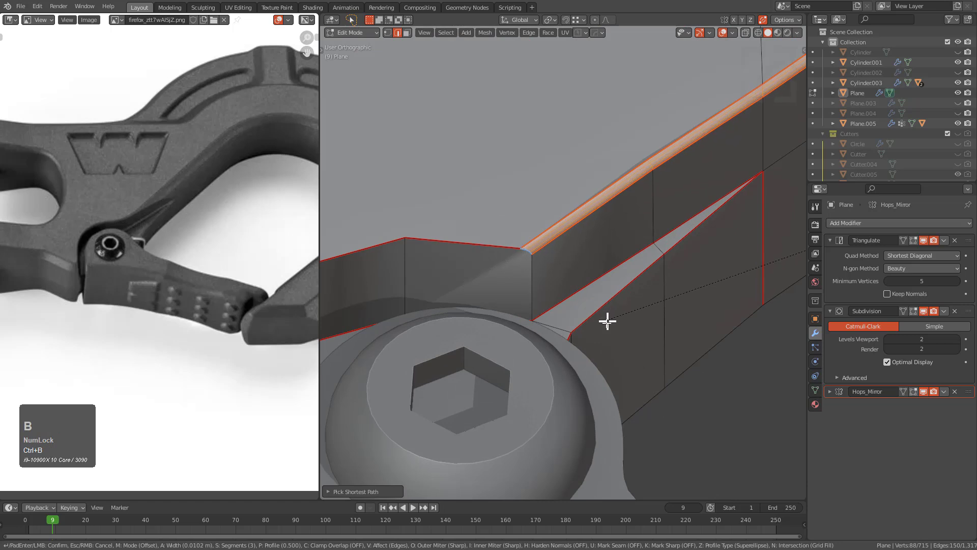
pyautogui.scroll(-1, 585, 346)
pyautogui.scroll(1, 581, 345)
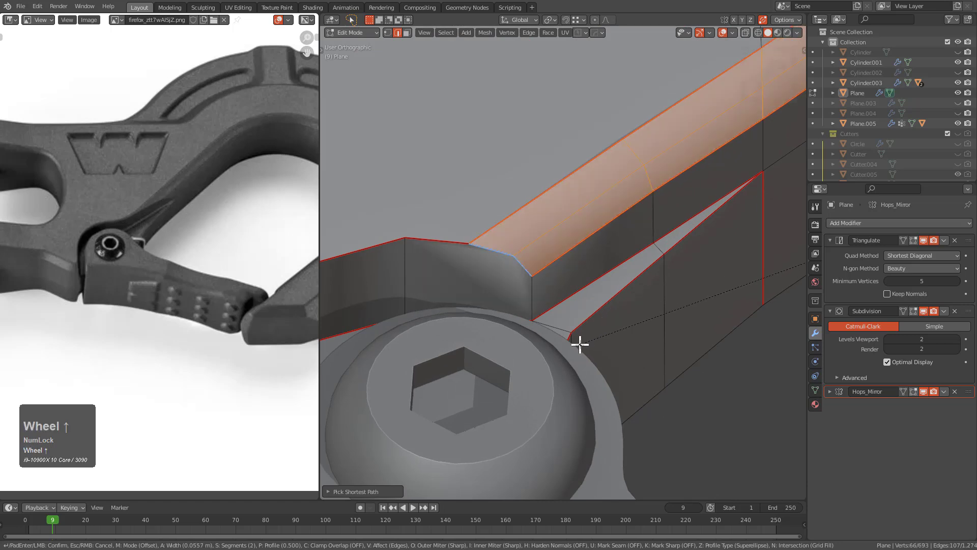
pyautogui.scroll(2, 574, 338)
pyautogui.click(576, 336)
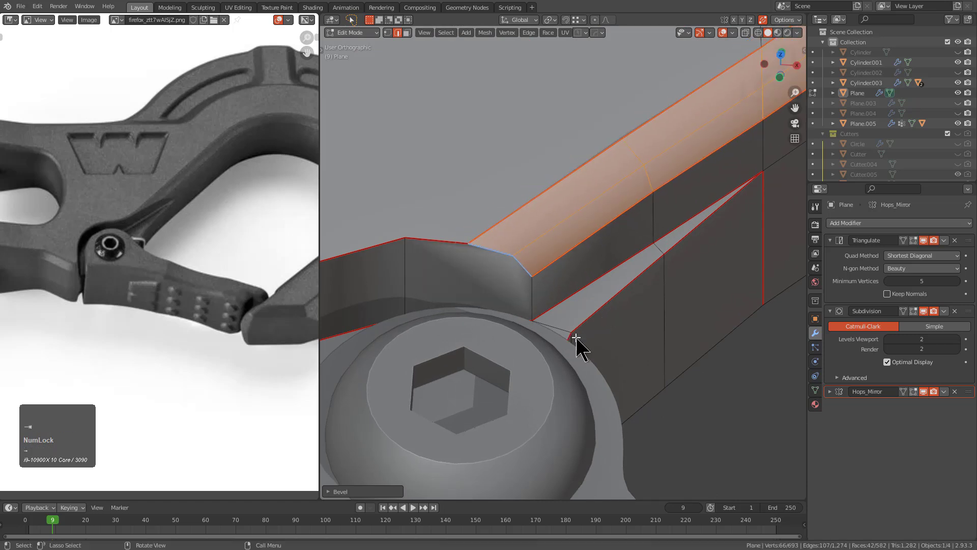
pyautogui.press('Tab')
pyautogui.scroll(-8, 581, 337)
pyautogui.moveTo(581, 337); pyautogui.dragTo(580, 287, button='middle')
pyautogui.keyDown('alt'); pyautogui.scroll(-1, 591, 330); pyautogui.keyUp('alt')
pyautogui.scroll(-3, 592, 330)
pyautogui.scroll(2, 580, 281)
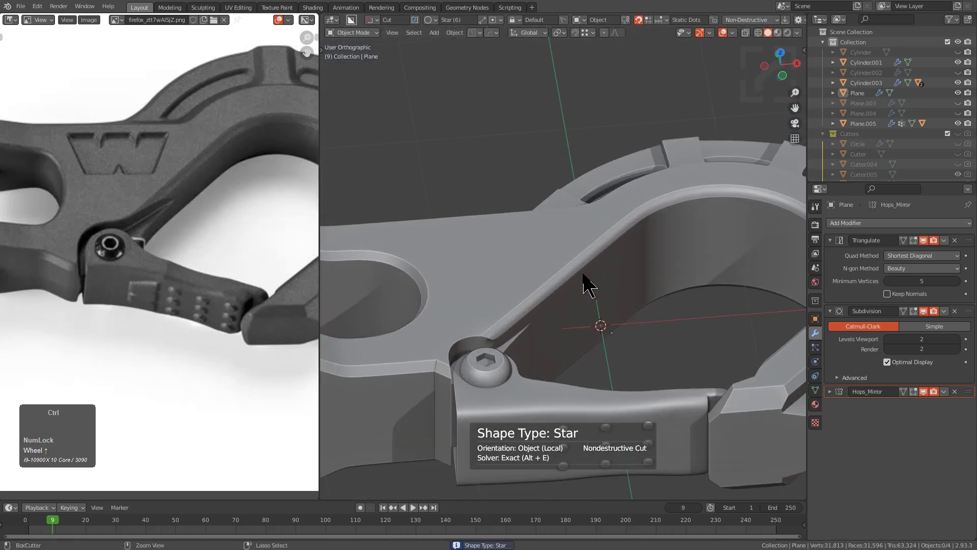
pyautogui.press('Tab')
pyautogui.hotkey('ctrl', 'z')
# Bevel the selected inner edge path of the hook body with 2 segments
pyautogui.scroll(2, 617, 281)
pyautogui.hotkey('ctrl', 'b')
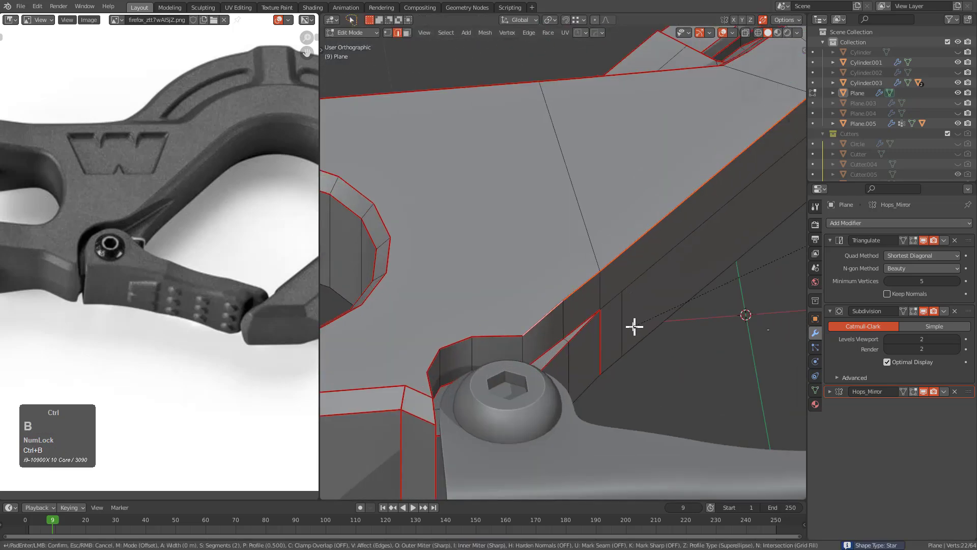
pyautogui.click(602, 329)
pyautogui.keyDown('shift'); pyautogui.moveTo(597, 328); pyautogui.dragTo(539, 297, button='middle'); pyautogui.keyUp('shift')
pyautogui.press('Tab')
pyautogui.press('Tab')
# Select both boundary edge loops of the new bevel and mark them sharp with the HardOps Mark operation
pyautogui.scroll(3, 585, 288)
pyautogui.scroll(1, 532, 294)
pyautogui.press('alt')
pyautogui.press('alt')
pyautogui.press('q')
pyautogui.click(518, 292)
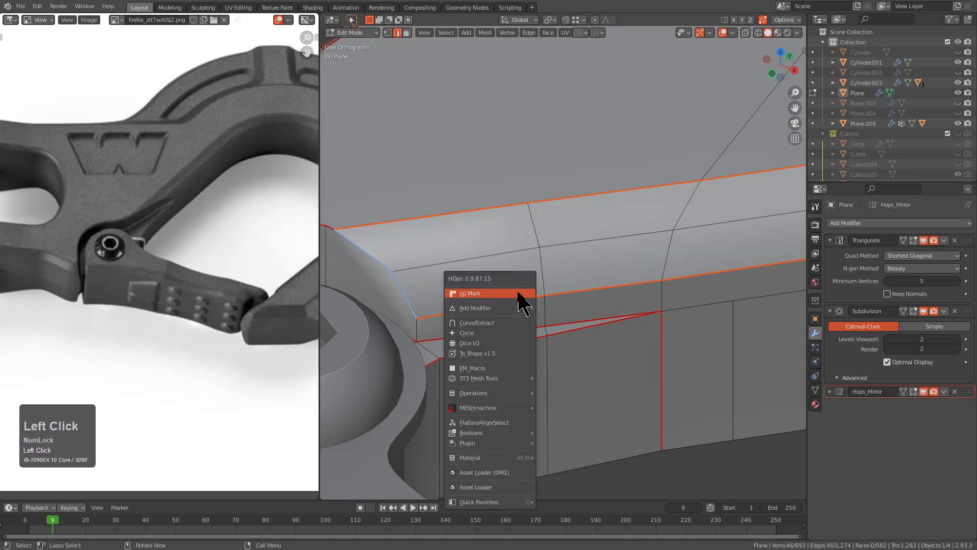
pyautogui.scroll(-2, 520, 299)
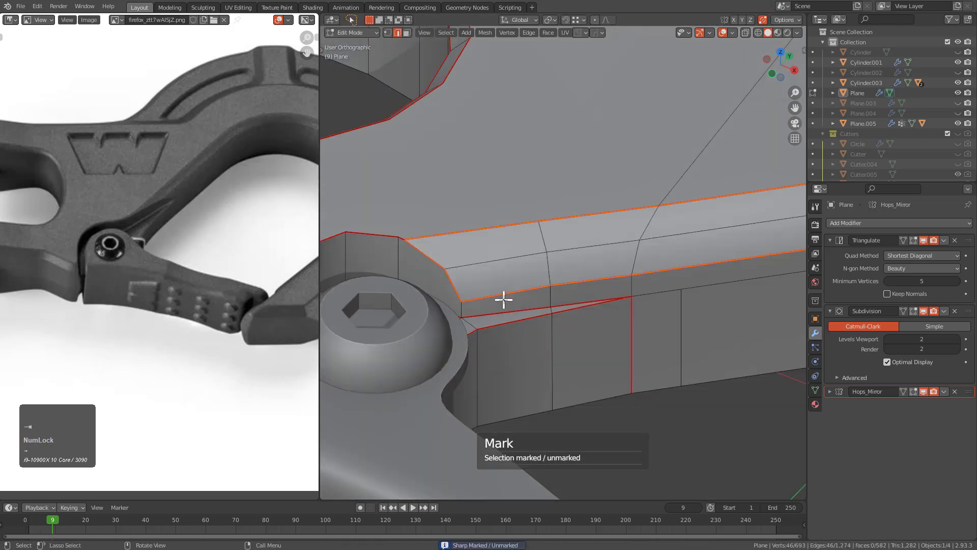
# Slide the short vertical edge under the bevel's end away from the bolt to lengthen the recess curve
pyautogui.moveTo(503, 302); pyautogui.dragTo(477, 330, button='middle')
pyautogui.click(464, 326)
pyautogui.press('g')
pyautogui.press('g')
pyautogui.click(507, 312)
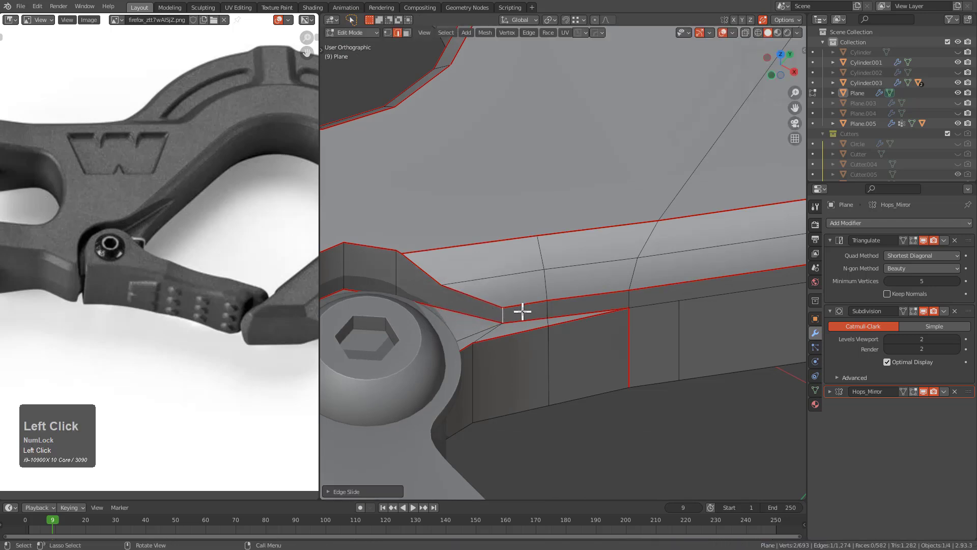
pyautogui.scroll(2, 517, 318)
pyautogui.scroll(-2, 512, 321)
pyautogui.keyDown('shift'); pyautogui.moveTo(496, 327); pyautogui.dragTo(507, 347, button='middle'); pyautogui.keyUp('shift')
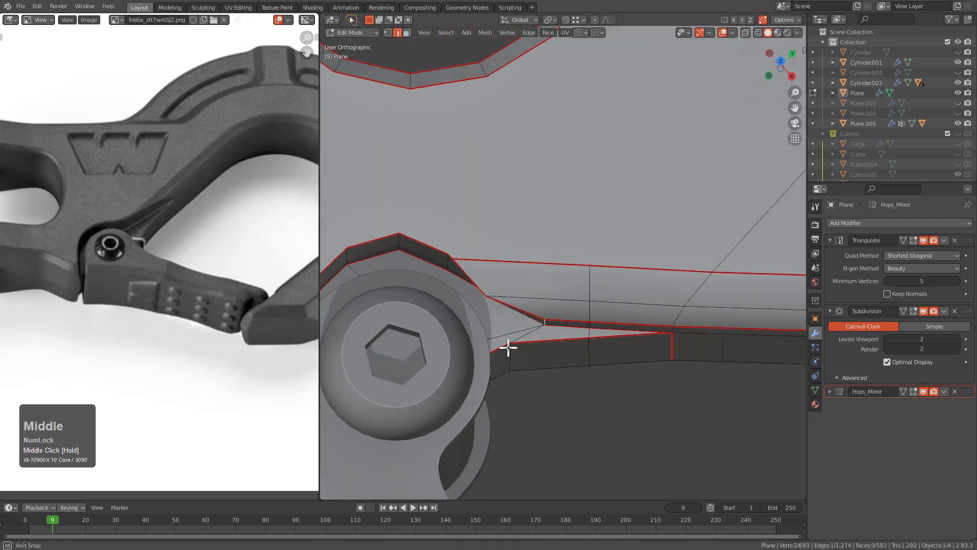
# Isolate the hook body, connect vertices across the pivot recess near the bevel's end, and merge the doubled corner vertices
pyautogui.press('KP_Divide')
pyautogui.moveTo(518, 314); pyautogui.dragTo(508, 347, button='middle')
pyautogui.press('1')
pyautogui.keyDown('shift'); pyautogui.click(501, 349); pyautogui.keyUp('shift')
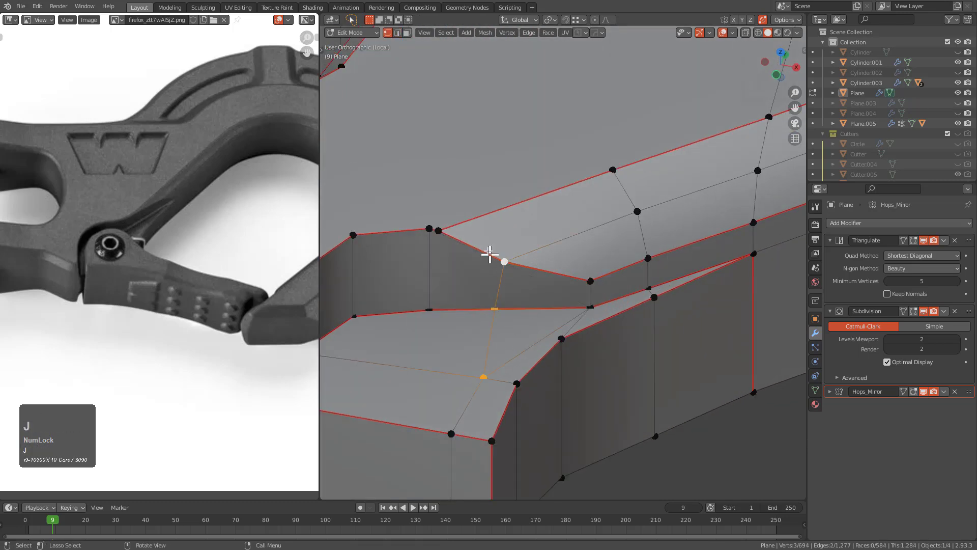
pyautogui.click(430, 222)
# Slide the middle vertex of the bevel's end along its edge to smooth the recess outline
pyautogui.moveTo(500, 260); pyautogui.dragTo(518, 348, button='middle')
pyautogui.hotkey('alt', 'z')
pyautogui.press('g')
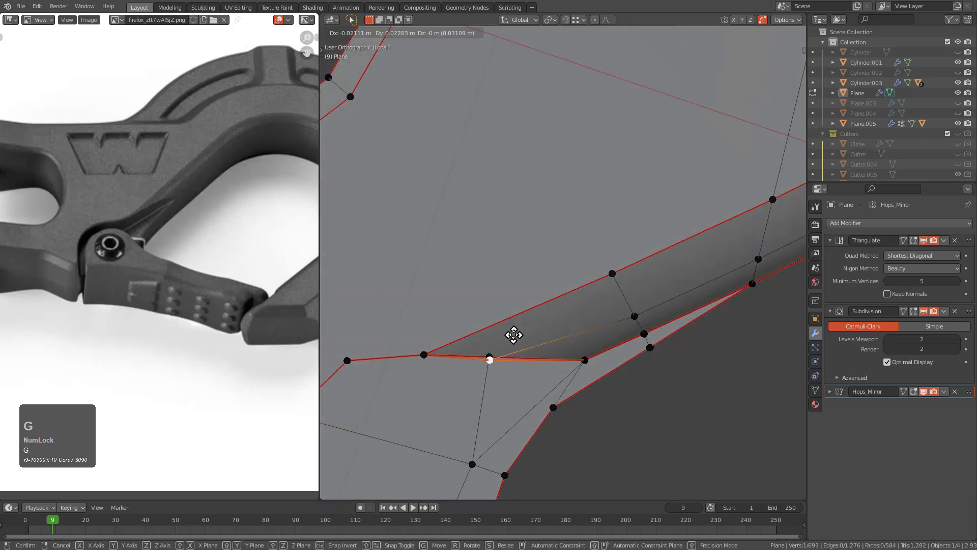
pyautogui.press('g')
pyautogui.press('g')
pyautogui.rightClick(552, 329)
pyautogui.press('g')
pyautogui.press('g')
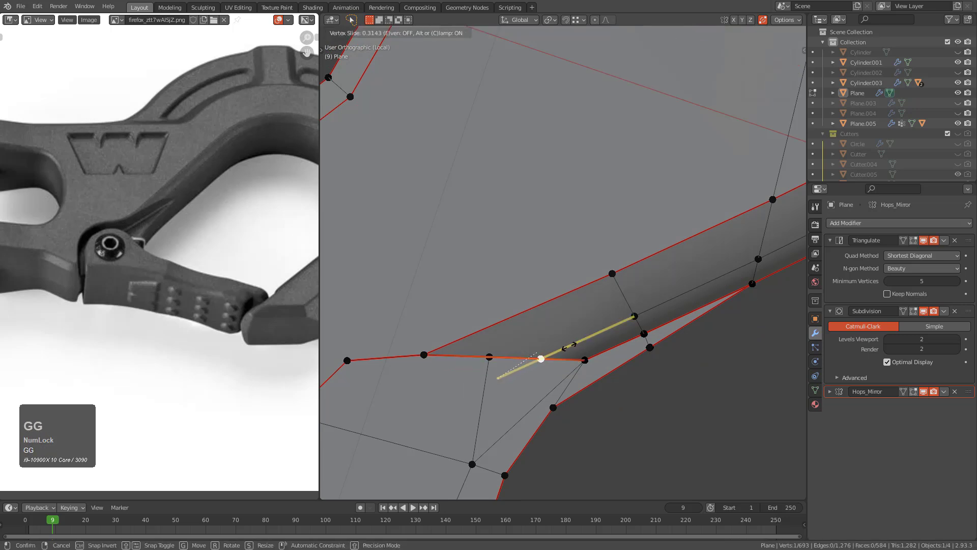
pyautogui.click(567, 343)
pyautogui.scroll(-2, 582, 338)
pyautogui.moveTo(583, 339); pyautogui.dragTo(581, 294, button='middle')
pyautogui.scroll(2, 567, 299)
pyautogui.press('Tab')
pyautogui.press('Tab')
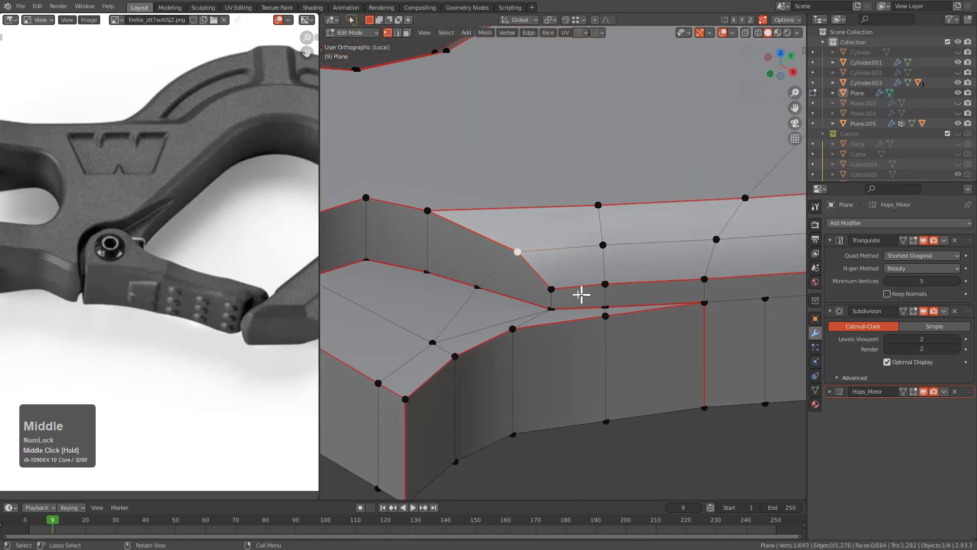
# Fine-tune the short vertical edge at the bevel's end with edge slides so it follows the recess curve
pyautogui.press('2')
pyautogui.click(551, 299)
pyautogui.press('g')
pyautogui.press('g')
pyautogui.click(571, 295)
pyautogui.press('g')
pyautogui.press('g')
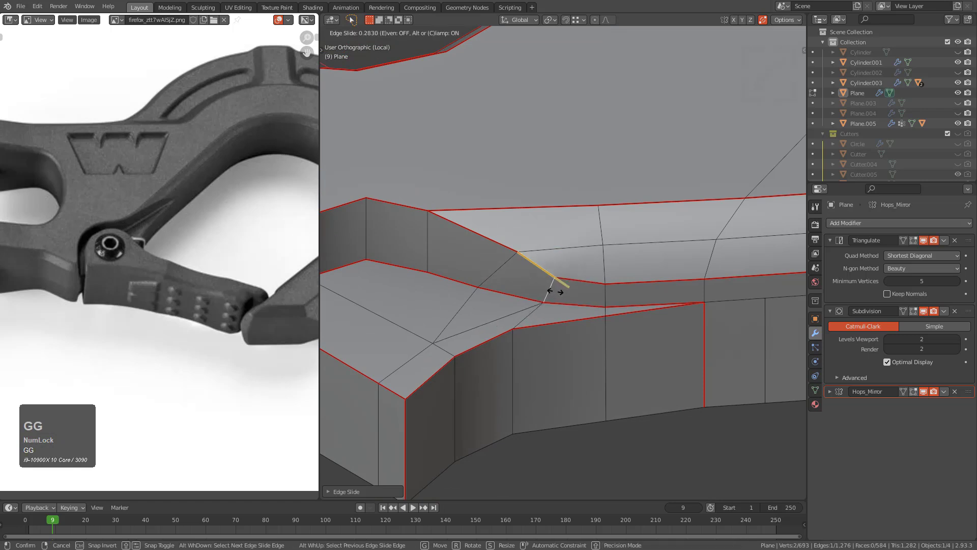
pyautogui.click(557, 292)
pyautogui.press('2')
pyautogui.press('g')
pyautogui.press('g')
pyautogui.click(560, 296)
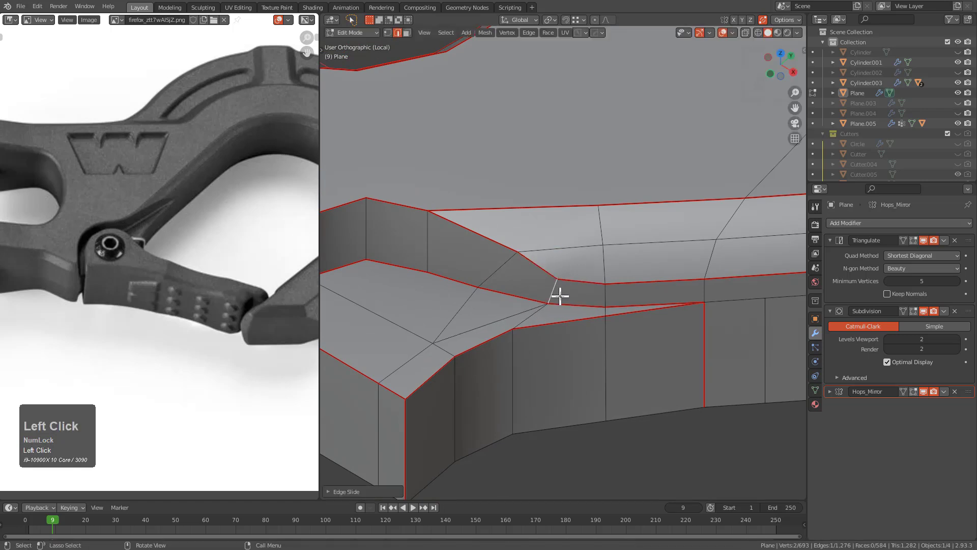
# Inspect the reshaped bevel end on the isolated hook body and bring back the whole assembly in top view
pyautogui.press('Tab')
pyautogui.moveTo(574, 296); pyautogui.dragTo(500, 335, button='middle')
pyautogui.scroll(-3, 550, 297)
pyautogui.scroll(-2, 500, 335)
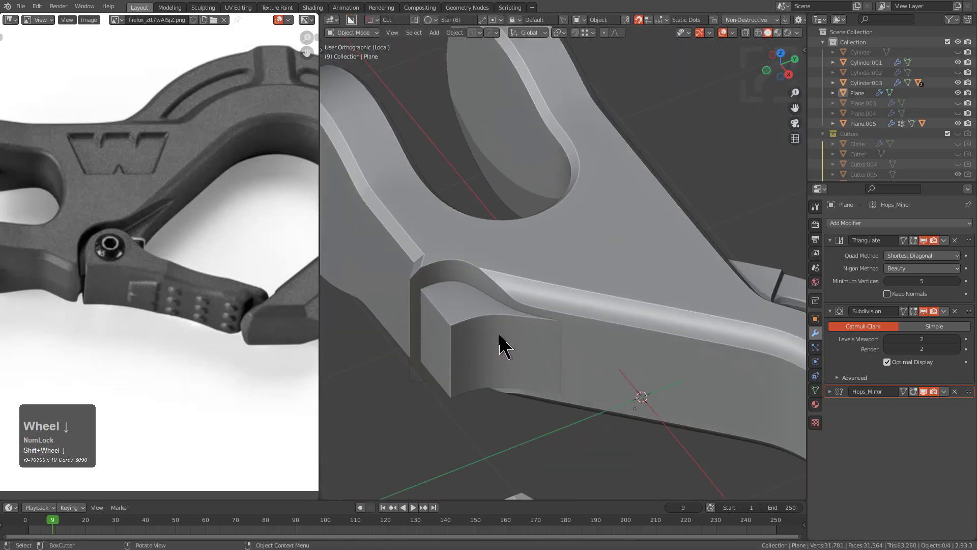
pyautogui.press('KP_7')
pyautogui.scroll(-4, 499, 335)
pyautogui.keyDown('shift'); pyautogui.moveTo(595, 301); pyautogui.dragTo(558, 324, button='middle'); pyautogui.keyUp('shift')
pyautogui.scroll(1, 573, 311)
pyautogui.keyDown('shift'); pyautogui.moveTo(609, 307); pyautogui.dragTo(607, 312, button='middle'); pyautogui.keyUp('shift')
pyautogui.keyDown('shift'); pyautogui.moveTo(746, 362); pyautogui.dragTo(711, 364, button='middle'); pyautogui.keyUp('shift')
pyautogui.press('KP_Divide')
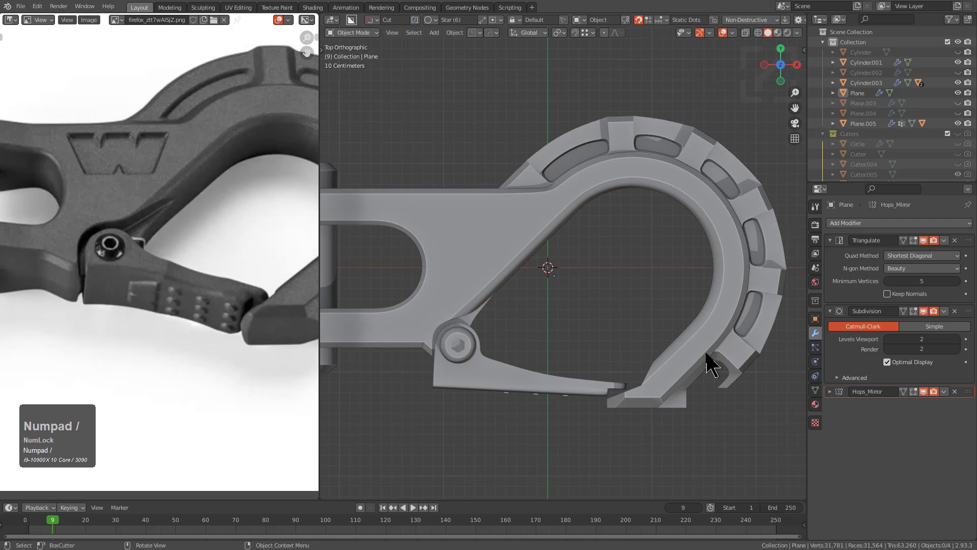
# Examine the hook body's flat area between the slot and the curve from above, comparing its mesh and smoothed result
pyautogui.moveTo(632, 371); pyautogui.dragTo(586, 277, button='middle')
pyautogui.press('KP_7')
pyautogui.scroll(2, 568, 299)
pyautogui.click(571, 275)
pyautogui.scroll(3, 585, 277)
pyautogui.press('Tab')
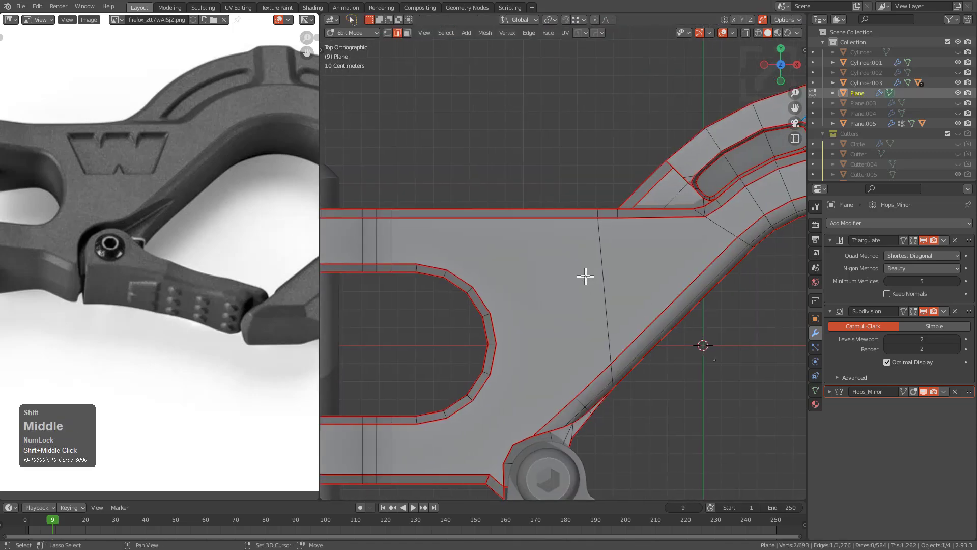
pyautogui.press('Tab')
pyautogui.scroll(2, 585, 275)
pyautogui.press('Tab')
pyautogui.scroll(-4, 583, 277)
pyautogui.press('Tab')
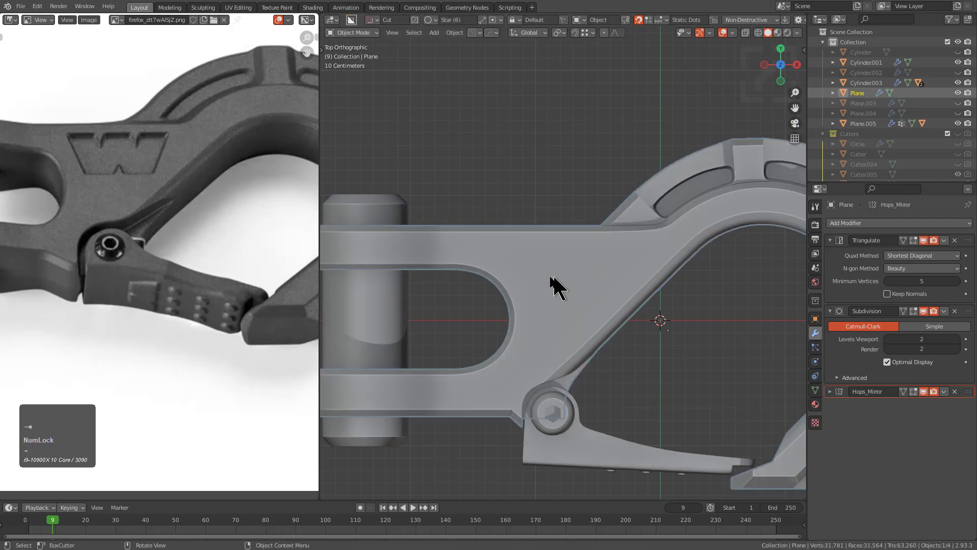
# Add a mesh plane in the empty space above the hook body's shank and open it for editing
pyautogui.scroll(-2, 572, 299)
pyautogui.keyDown('shift'); pyautogui.moveTo(574, 299); pyautogui.dragTo(555, 369, button='middle'); pyautogui.keyUp('shift')
pyautogui.hotkey('shift', 'a')
pyautogui.moveTo(578, 233)
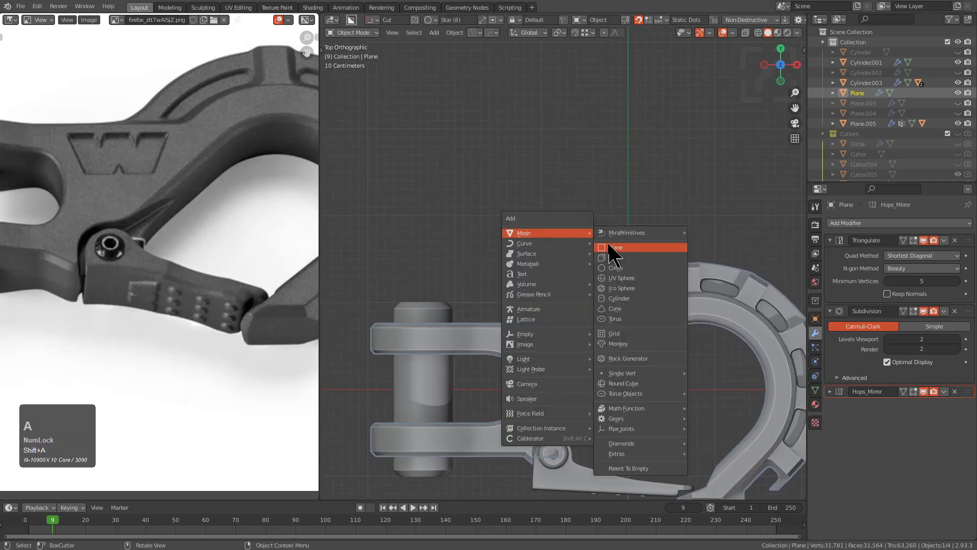
pyautogui.click(609, 247)
pyautogui.scroll(-2, 616, 279)
pyautogui.scroll(2, 633, 290)
pyautogui.press('Tab')
pyautogui.scroll(1, 662, 318)
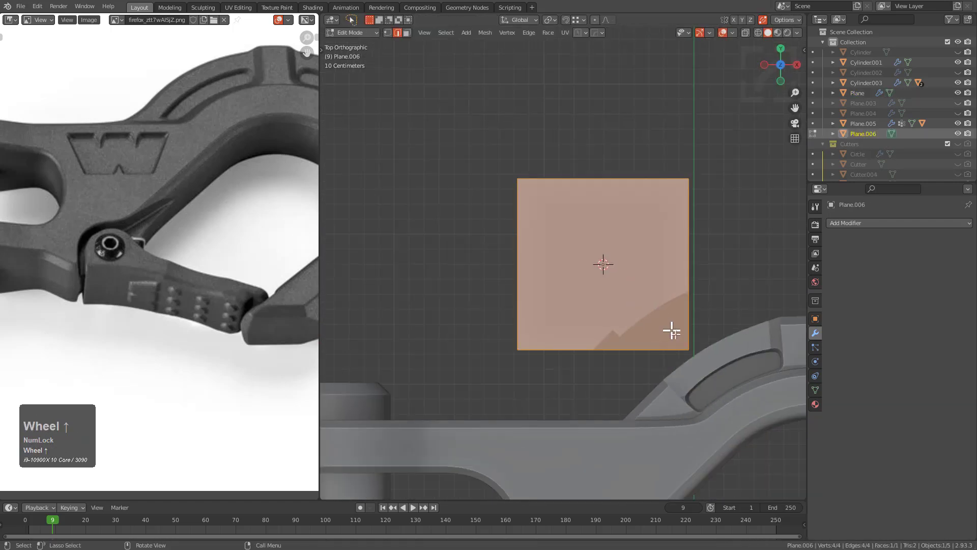
# Stretch the plane along X into a wide rectangle
pyautogui.press('s')
pyautogui.press('x')
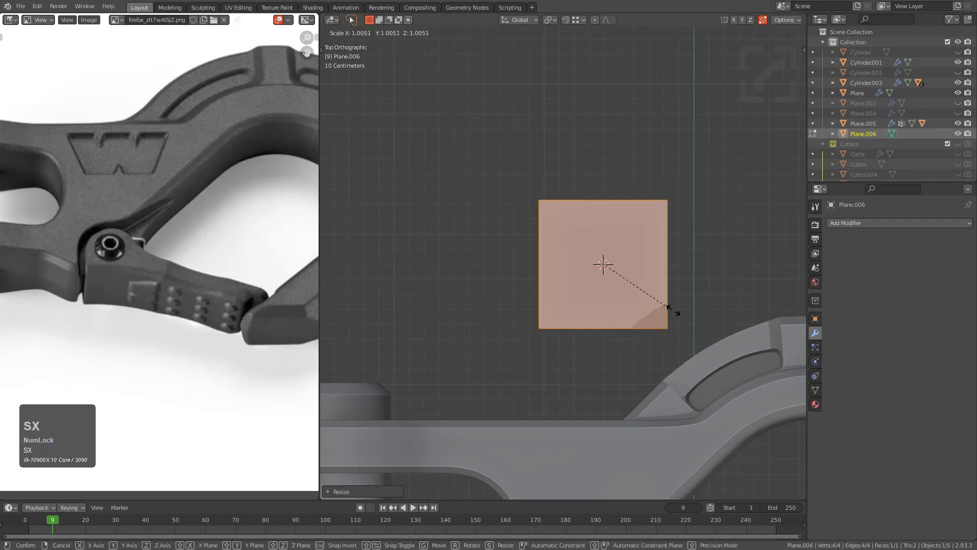
pyautogui.click(714, 318)
pyautogui.scroll(2, 563, 221)
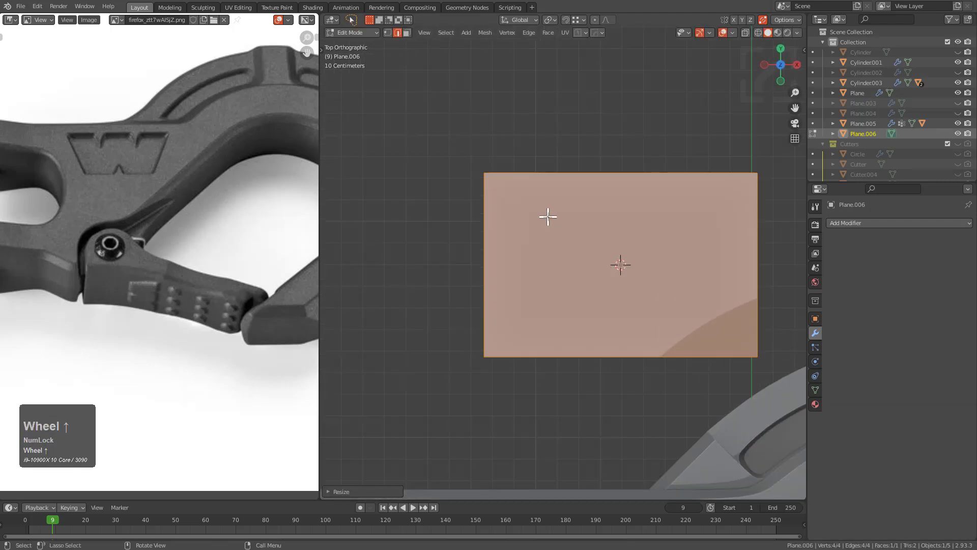
# Knife a V-shaped notch into the rectangle's upper edge, left of its centre, and delete the cut-out piece
pyautogui.press('k')
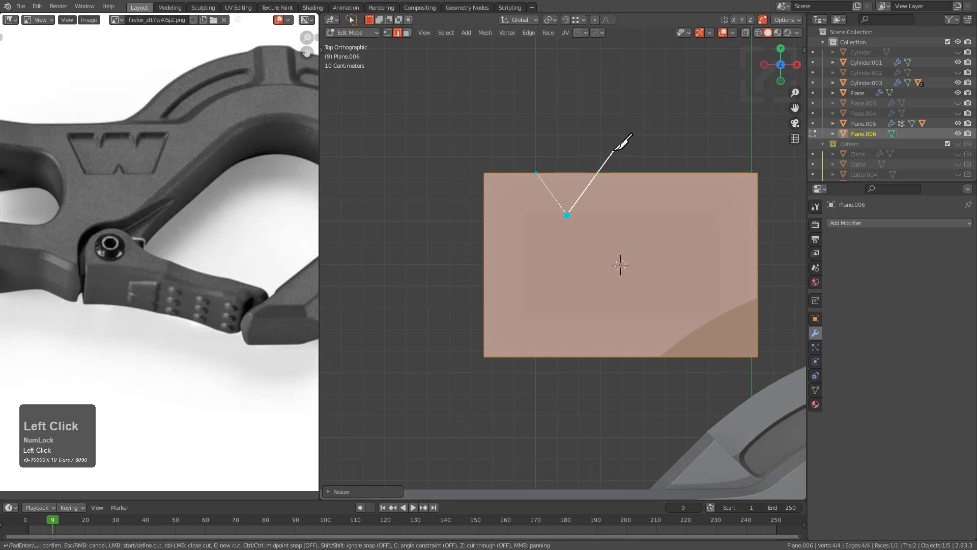
pyautogui.press('KP_Enter')
pyautogui.click(566, 185)
pyautogui.press('x')
pyautogui.click(580, 193)
pyautogui.press('a')
pyautogui.hotkey('alt', 'x')
pyautogui.rightClick(604, 199)
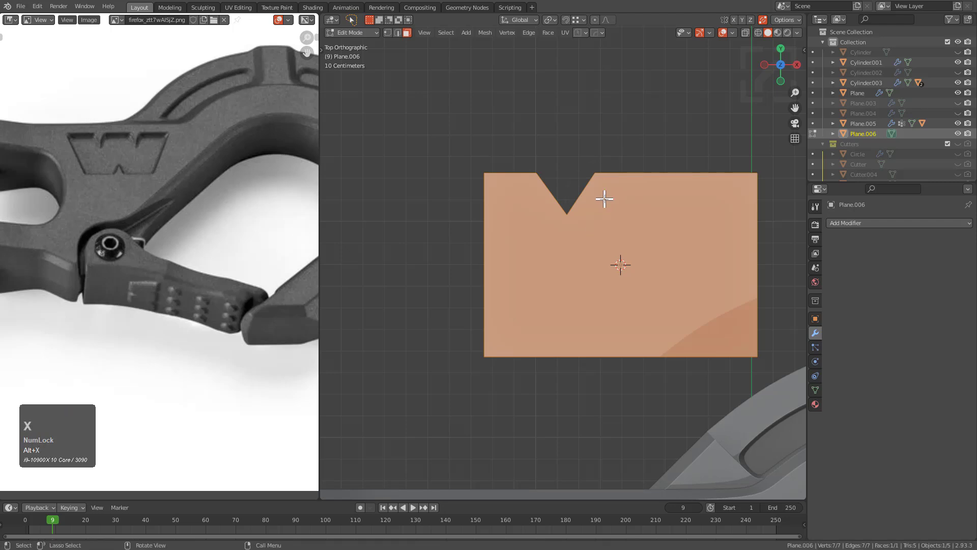
# Mirror the notched half across the X axis with a bisecting Mirror modifier and reopen the mesh for editing
pyautogui.press('Tab')
pyautogui.hotkey('alt', 'x')
pyautogui.keyDown('alt'); pyautogui.scroll(-2, 564, 256); pyautogui.keyUp('alt')
pyautogui.keyDown('alt'); pyautogui.scroll(-1, 564, 256); pyautogui.keyUp('alt')
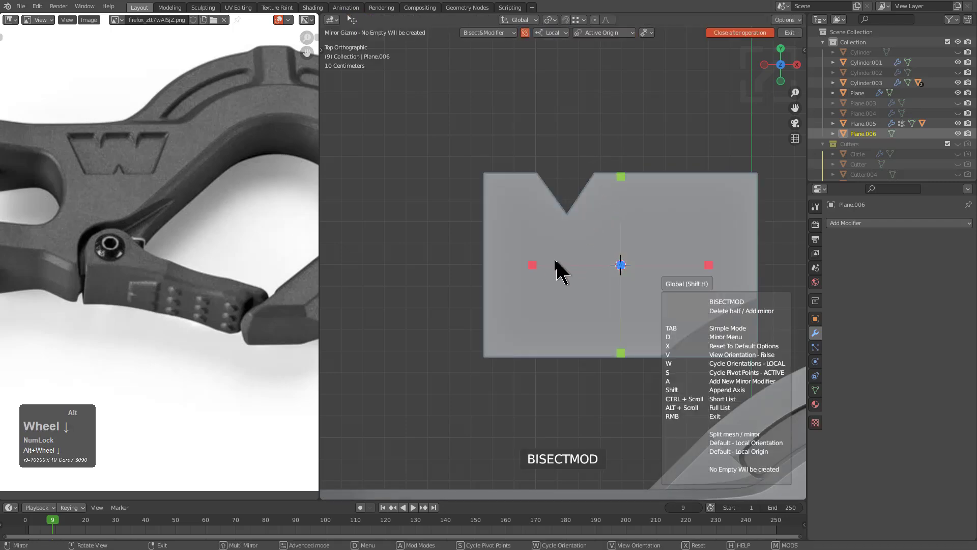
pyautogui.click(535, 264)
pyautogui.press('Tab')
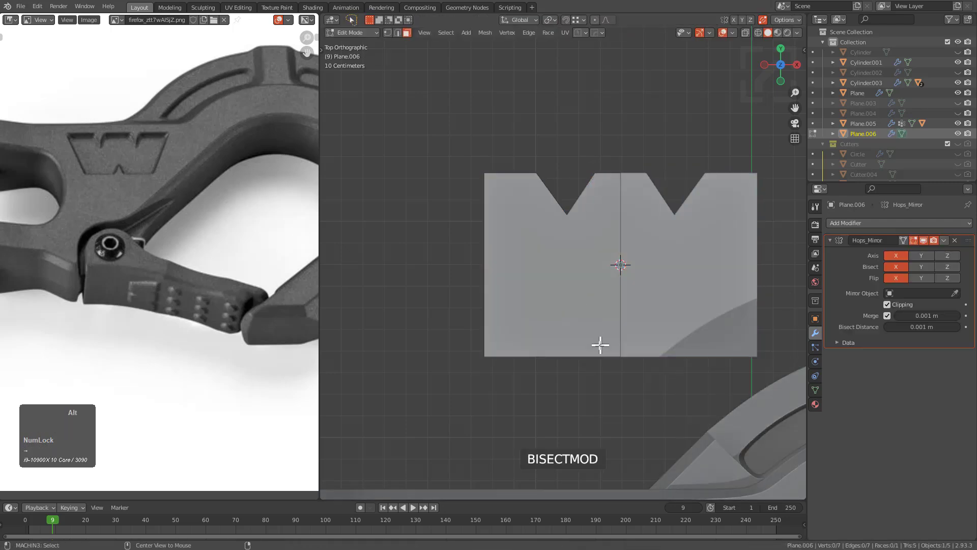
# Slide the lower outer corner vertex inward along the bottom edge so the side tapers
pyautogui.click(494, 361)
pyautogui.press('g')
pyautogui.press('g')
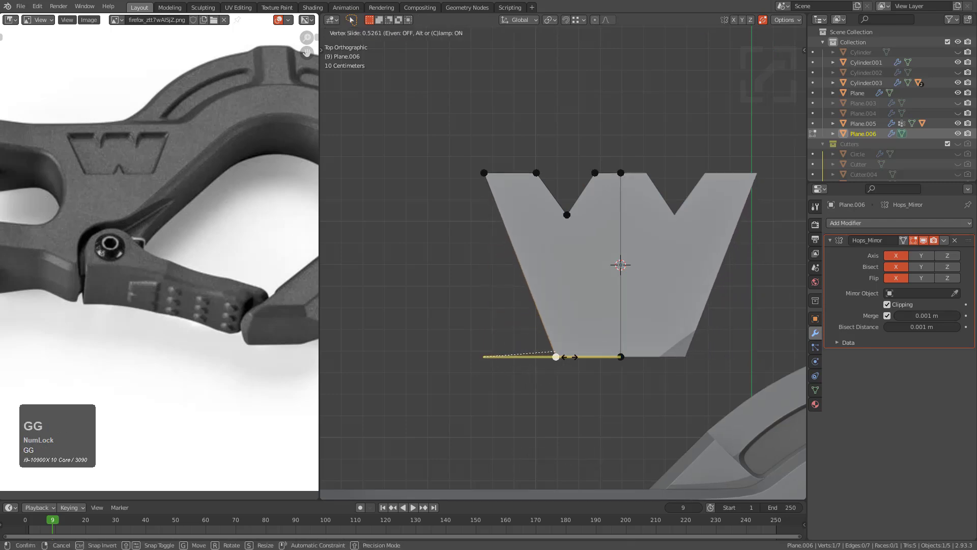
pyautogui.click(569, 356)
# Knife a diagonal cut at the bottom of the centre line and delete the corner to form the W's lower notch
pyautogui.press('k')
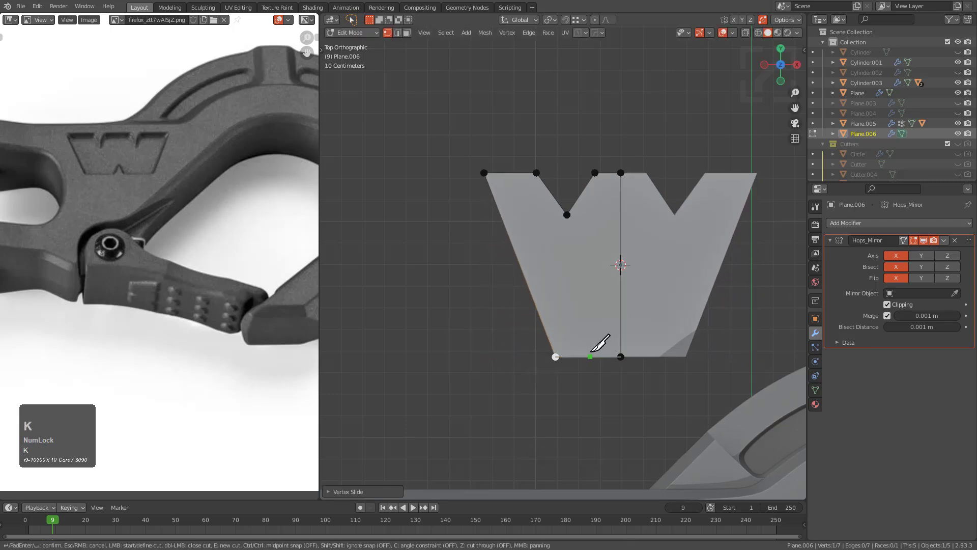
pyautogui.press('KP_Enter')
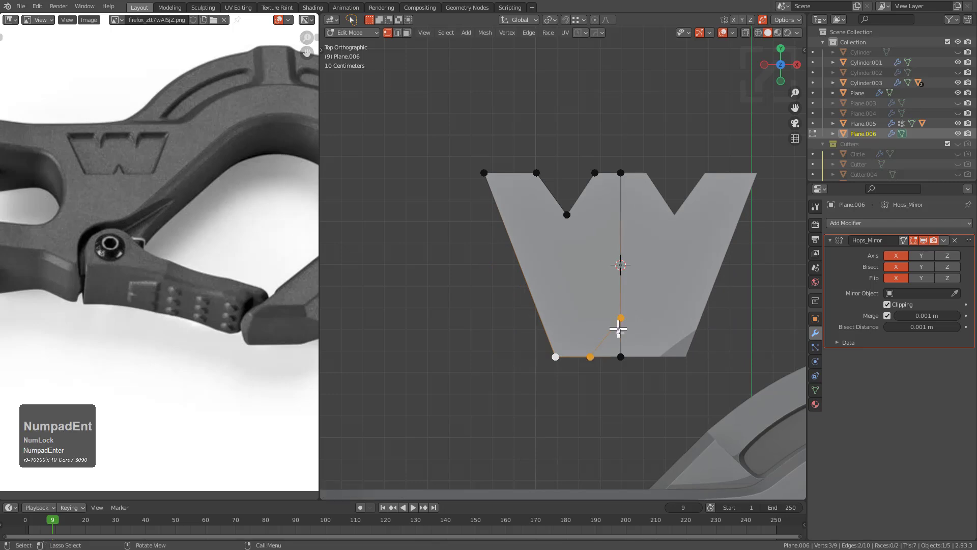
pyautogui.press('x')
pyautogui.click(581, 335)
# Move the slanted outer side edge outward along X to widen the W
pyautogui.click(532, 295)
pyautogui.press('g')
pyautogui.press('x')
pyautogui.click(504, 295)
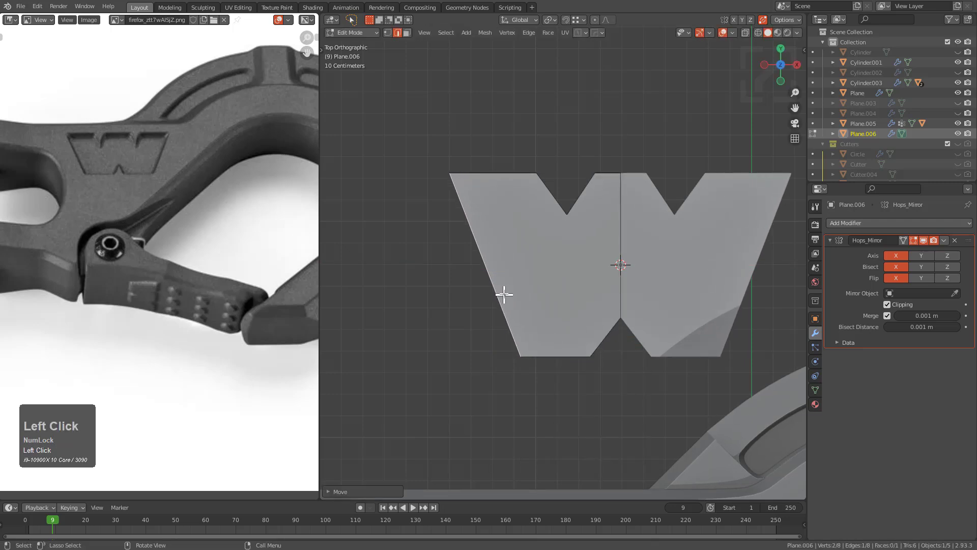
# Try to shift only the upper notch's outer slanted edge outward along X
pyautogui.click(549, 186)
pyautogui.press('g')
pyautogui.press('x')
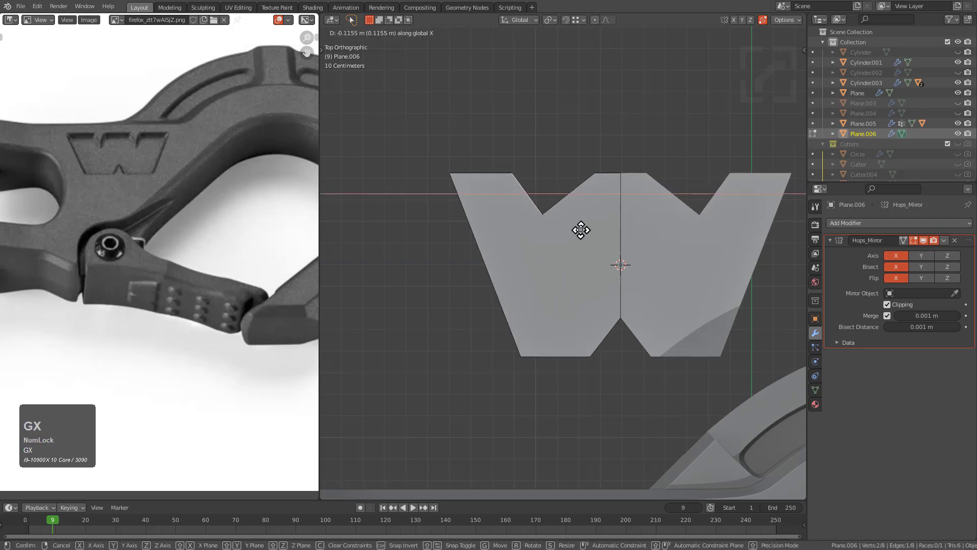
pyautogui.click(586, 232)
pyautogui.hotkey('ctrl', 'z')
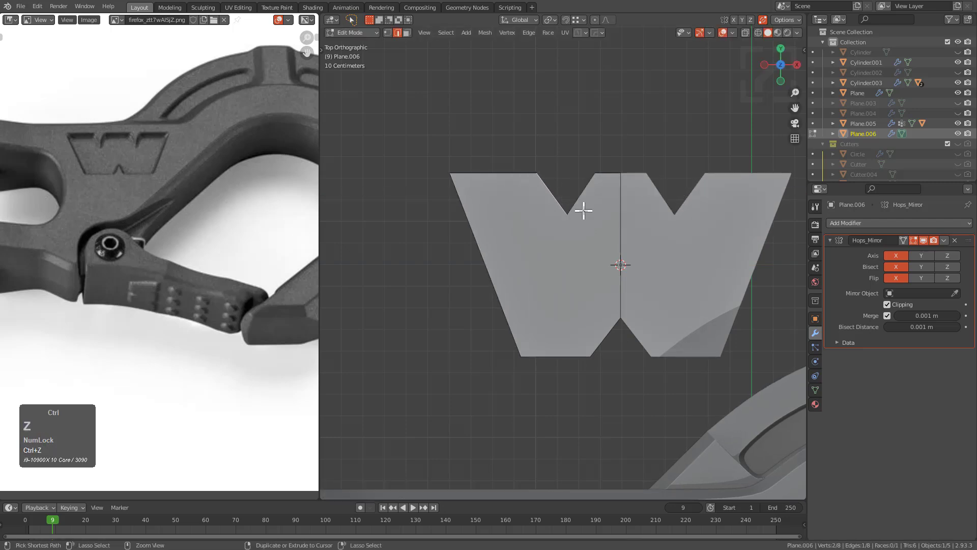
# Move both slanted edges of the upper notch outward together along X
pyautogui.press('g')
pyautogui.press('x')
pyautogui.click(568, 193)
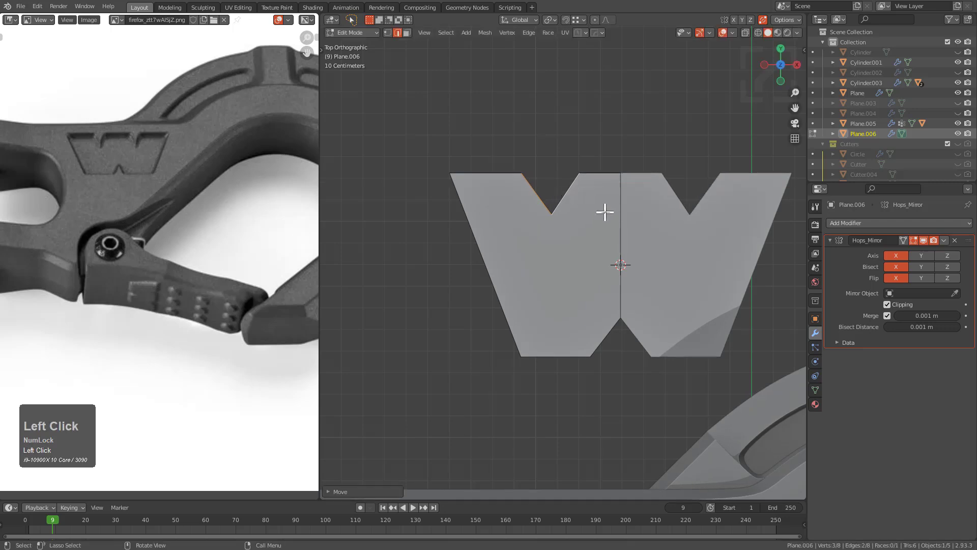
# Narrow the W's lower notch by moving its base vertex inward along X and lowering its tip along Y
pyautogui.press('1')
pyautogui.click(591, 356)
pyautogui.press('g')
pyautogui.press('x')
pyautogui.click(610, 326)
pyautogui.click(618, 315)
pyautogui.press('g')
pyautogui.press('y')
pyautogui.click(613, 316)
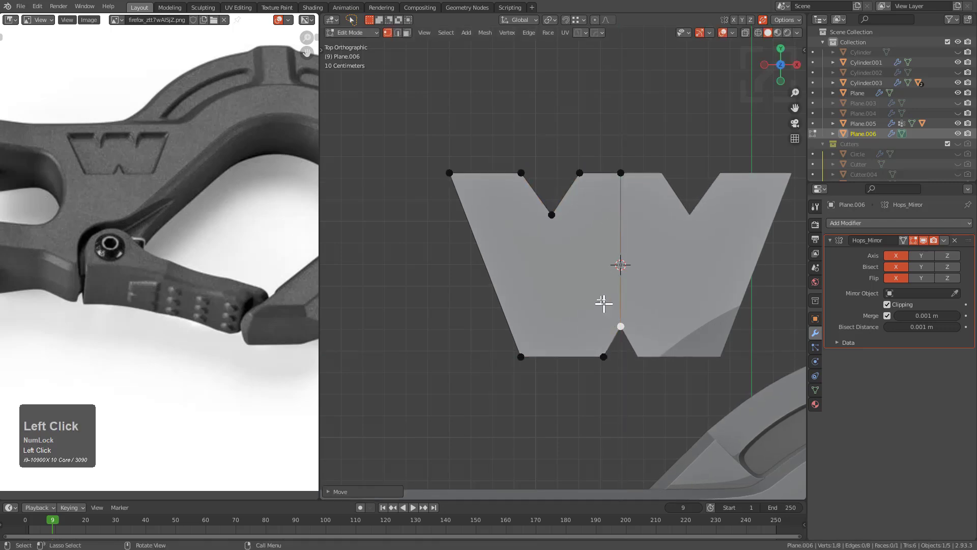
# Raise the upper notch's tip along Y to make the notch shallower
pyautogui.press('g')
pyautogui.press('z')
pyautogui.press('y')
pyautogui.click(552, 201)
# Scale the upper notch's two top corners closer together and shift the entire notch outward along X
pyautogui.click(579, 173)
pyautogui.press('g')
pyautogui.rightClick(560, 175)
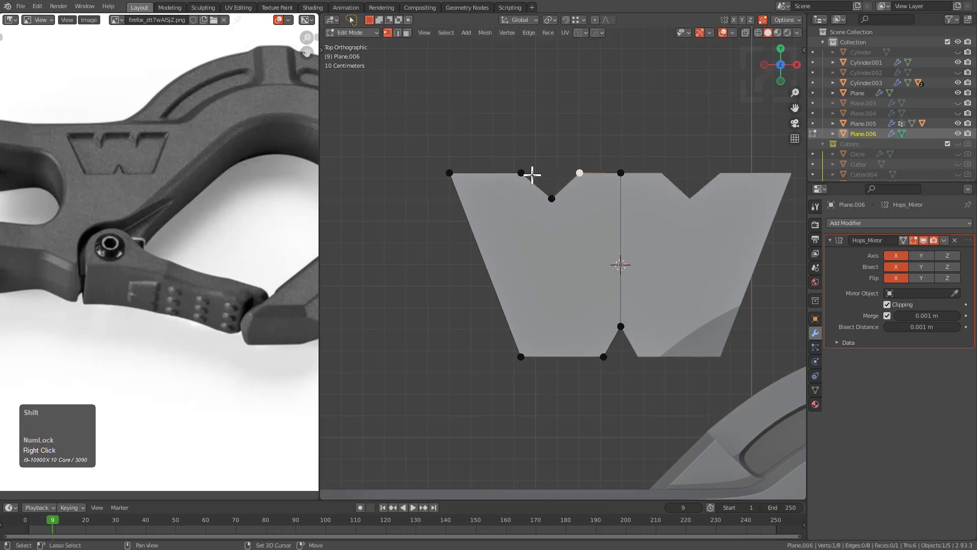
pyautogui.press('s')
pyautogui.click(609, 210)
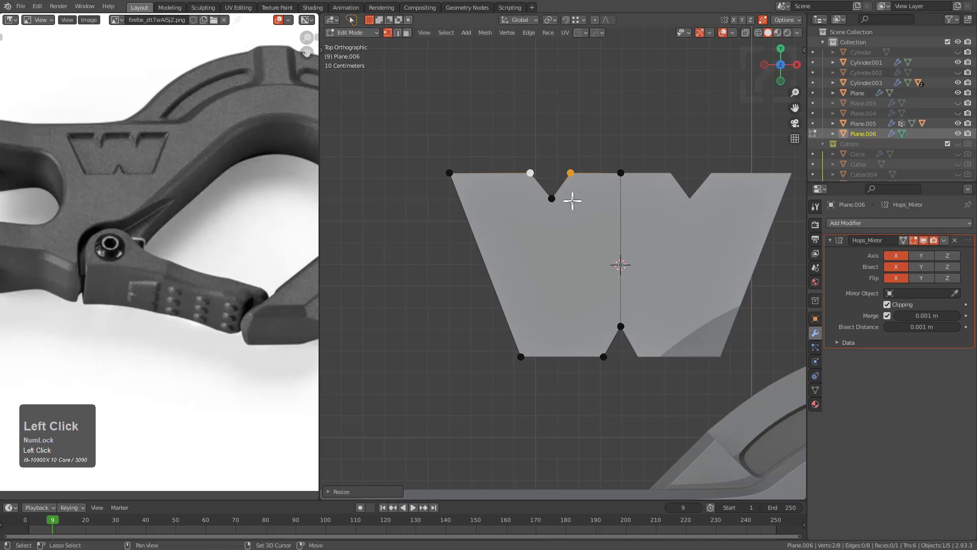
pyautogui.press('g')
pyautogui.press('x')
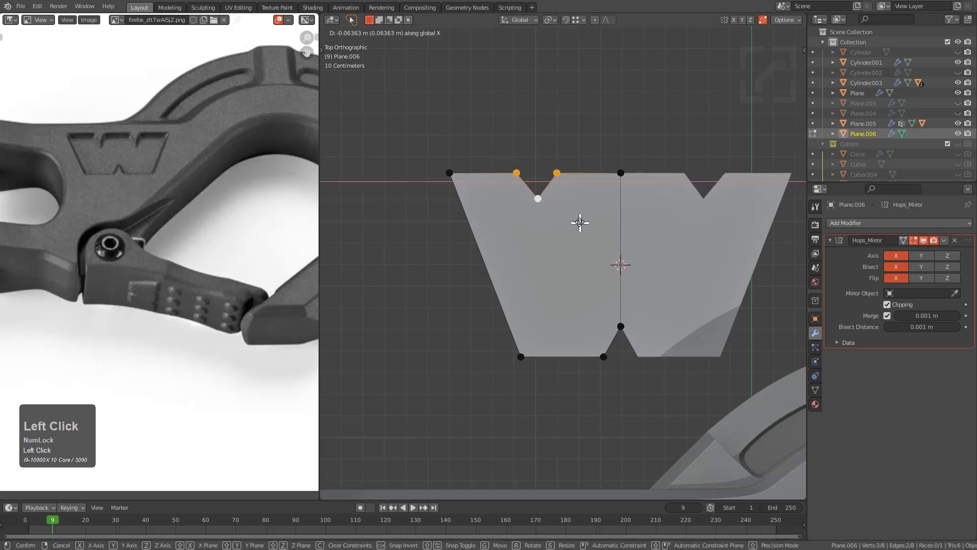
pyautogui.click(580, 222)
# Leave mesh editing and scale the W shape down slightly
pyautogui.press('Tab')
pyautogui.scroll(-3, 635, 305)
pyautogui.moveTo(635, 305); pyautogui.dragTo(655, 262, button='middle')
pyautogui.keyDown('shift'); pyautogui.scroll(-2, 645, 308); pyautogui.keyUp('shift')
pyautogui.press('d')
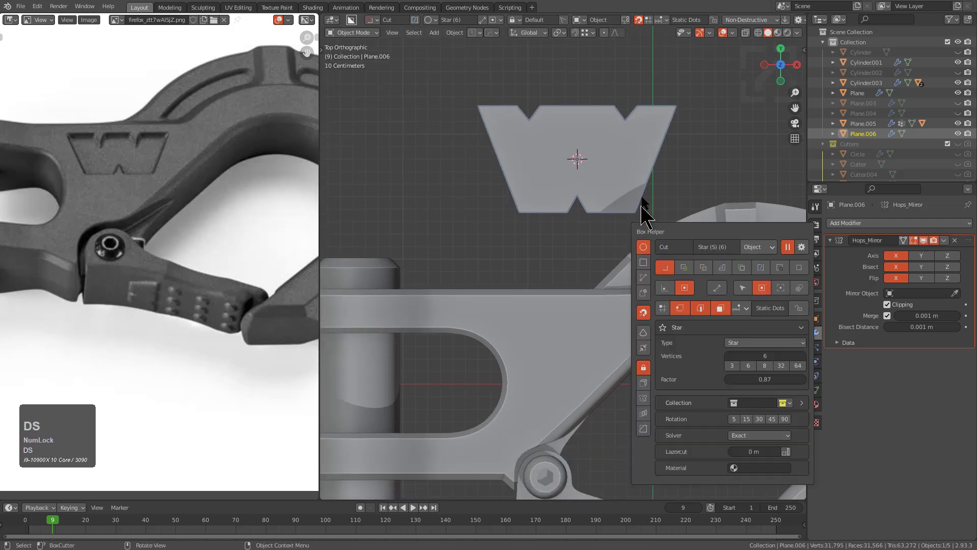
pyautogui.keyDown('shift'); pyautogui.moveTo(649, 214); pyautogui.dragTo(659, 227, button='middle'); pyautogui.keyUp('shift')
pyautogui.press('s')
pyautogui.click(667, 214)
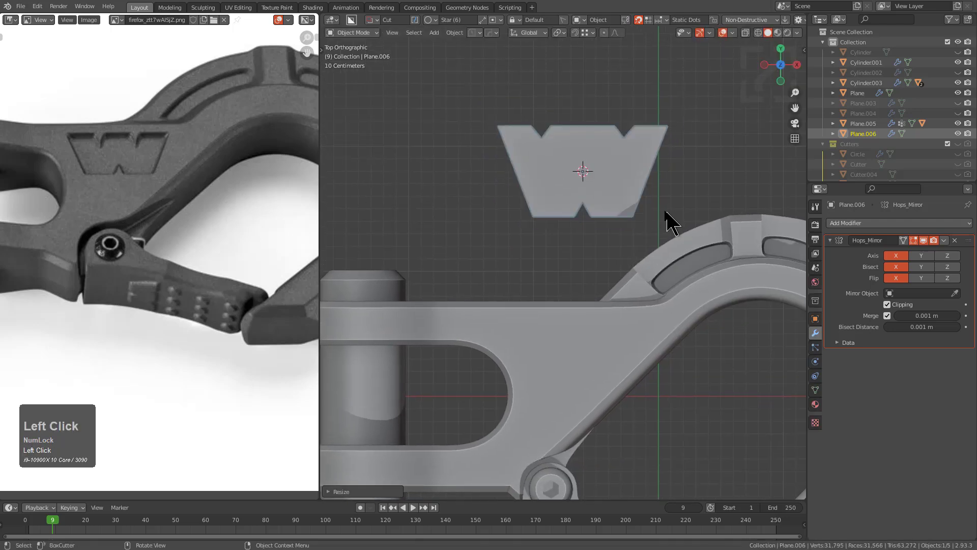
# Deepen the W's upper notch by moving its tip vertex down along Y
pyautogui.keyDown('shift'); pyautogui.moveTo(622, 199); pyautogui.dragTo(620, 268, button='middle'); pyautogui.keyUp('shift')
pyautogui.scroll(2, 611, 258)
pyautogui.press('Tab')
pyautogui.click(538, 194)
pyautogui.scroll(2, 565, 212)
pyautogui.press('g')
pyautogui.press('y')
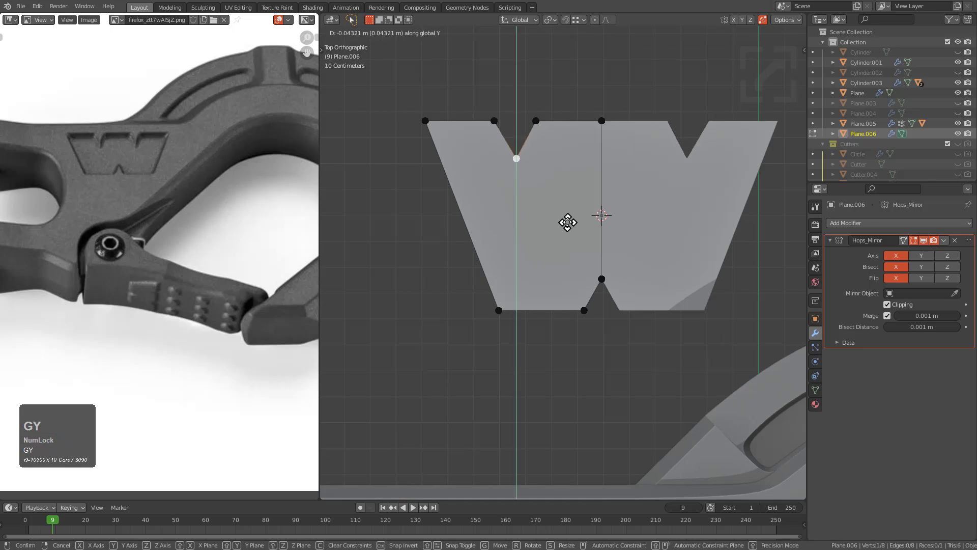
pyautogui.click(569, 230)
# Deepen the W's lower notch by raising its centre tip along Y, and finish editing the mesh
pyautogui.click(596, 275)
pyautogui.press('g')
pyautogui.press('z')
pyautogui.press('y')
pyautogui.click(602, 259)
pyautogui.press('Tab')
pyautogui.scroll(-3, 639, 292)
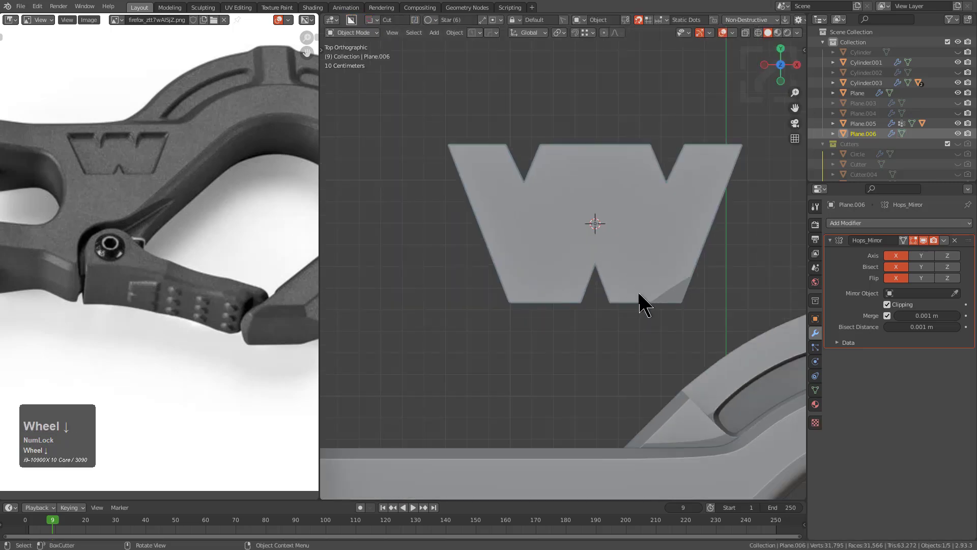
# Scale the W down and move it onto the hook body's flat area between the slot and the curve
pyautogui.keyDown('shift'); pyautogui.moveTo(646, 287); pyautogui.dragTo(625, 256, button='middle'); pyautogui.keyUp('shift')
pyautogui.press('s')
pyautogui.click(621, 253)
pyautogui.press('g')
pyautogui.click(611, 485)
pyautogui.keyDown('shift'); pyautogui.moveTo(611, 485); pyautogui.dragTo(672, 366, button='middle'); pyautogui.keyUp('shift')
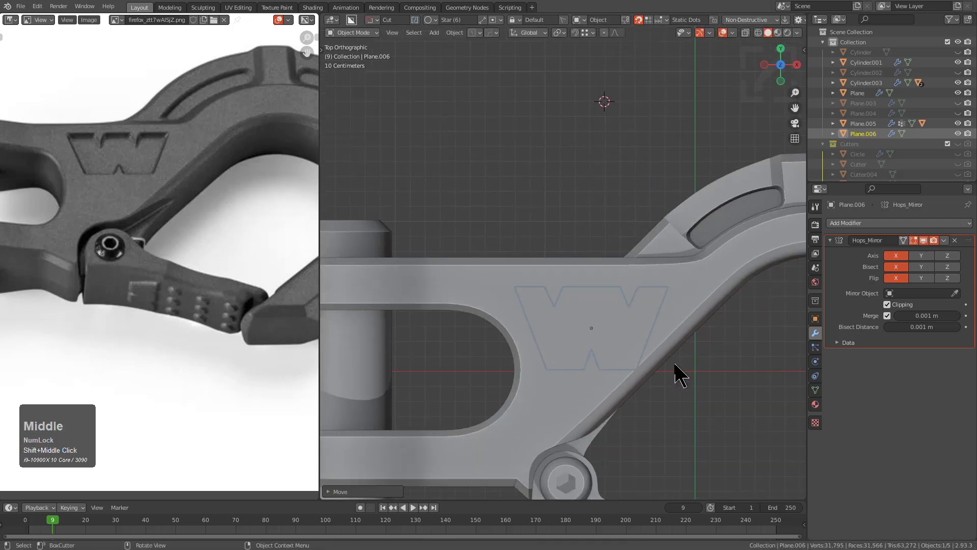
pyautogui.press('s')
pyautogui.press('g')
pyautogui.press('s')
pyautogui.press('g')
pyautogui.click(655, 356)
# Raise the W along Z so it sits above the hook body's flat surface
pyautogui.moveTo(655, 356); pyautogui.dragTo(659, 292, button='middle')
pyautogui.press('g')
pyautogui.press('z')
pyautogui.click(660, 234)
pyautogui.moveTo(661, 234); pyautogui.dragTo(642, 334, button='middle')
pyautogui.click(670, 299)
# Examine the W's mesh and its size and placement over the hook body in top view
pyautogui.scroll(2, 674, 298)
pyautogui.press('Tab')
pyautogui.keyDown('shift'); pyautogui.moveTo(674, 298); pyautogui.dragTo(599, 296, button='middle'); pyautogui.keyUp('shift')
pyautogui.scroll(1, 659, 276)
pyautogui.press('Tab')
pyautogui.scroll(-6, 661, 297)
pyautogui.hotkey('alt', 'a')
pyautogui.click(629, 265)
pyautogui.scroll(-1, 616, 282)
pyautogui.scroll(2, 586, 281)
pyautogui.click(556, 258)
pyautogui.scroll(1, 555, 257)
pyautogui.scroll(-1, 560, 262)
pyautogui.keyDown('shift'); pyautogui.moveTo(568, 267); pyautogui.dragTo(609, 279, button='middle'); pyautogui.keyUp('shift')
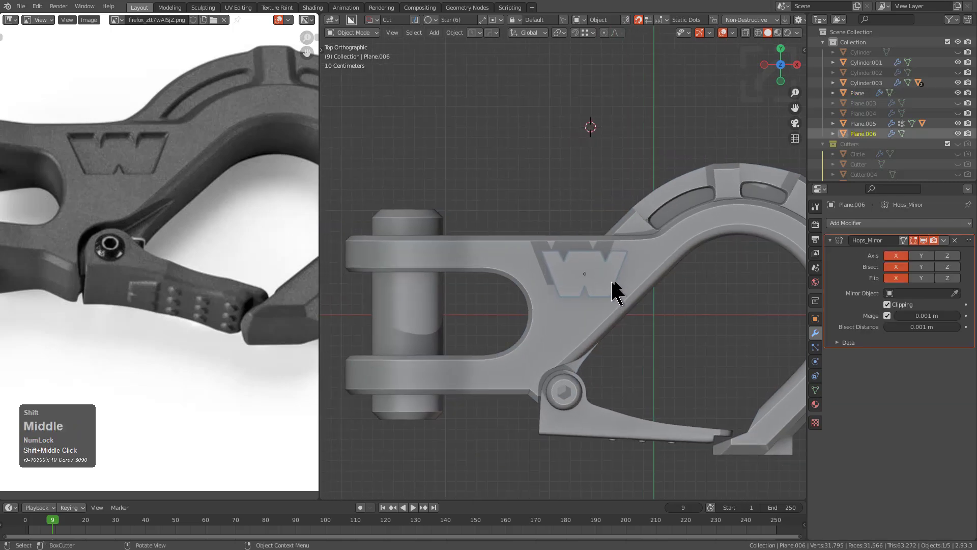
# Refine the W's scale and position on the hook body's flat area
pyautogui.scroll(2, 616, 283)
pyautogui.press('s')
pyautogui.click(679, 312)
pyautogui.press('g')
pyautogui.click(677, 318)
pyautogui.press('g')
pyautogui.scroll(-2, 606, 321)
# Hide the W shape and select the hook body
pyautogui.press('h')
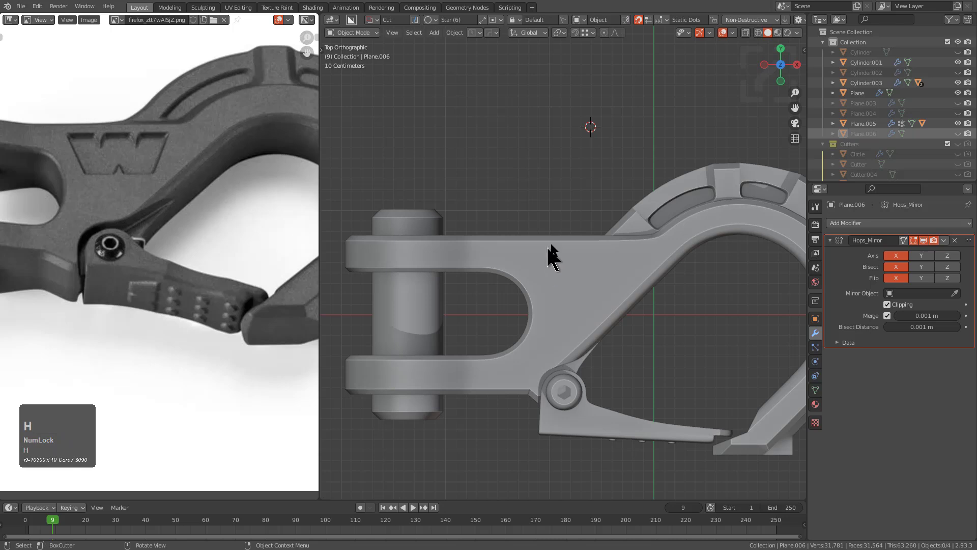
pyautogui.scroll(-1, 555, 265)
pyautogui.click(610, 253)
pyautogui.keyDown('shift'); pyautogui.moveTo(611, 253); pyautogui.dragTo(559, 264, button='middle'); pyautogui.keyUp('shift')
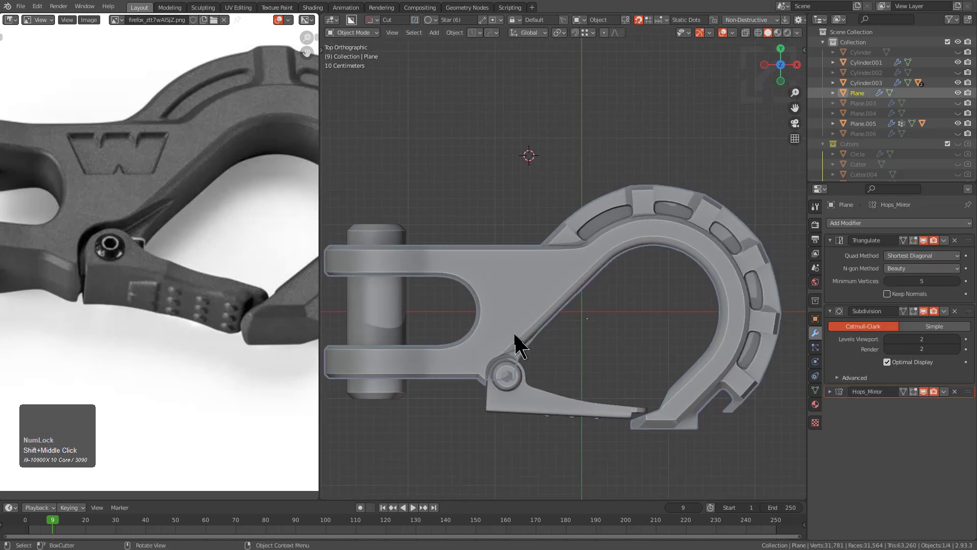
# Save the file, and save a new version of it as topostudy_winch_1.blend
pyautogui.hotkey('ctrl', 's')
pyautogui.moveTo(516, 336); pyautogui.dragTo(559, 278, button='middle')
pyautogui.hotkey('alt', 'a')
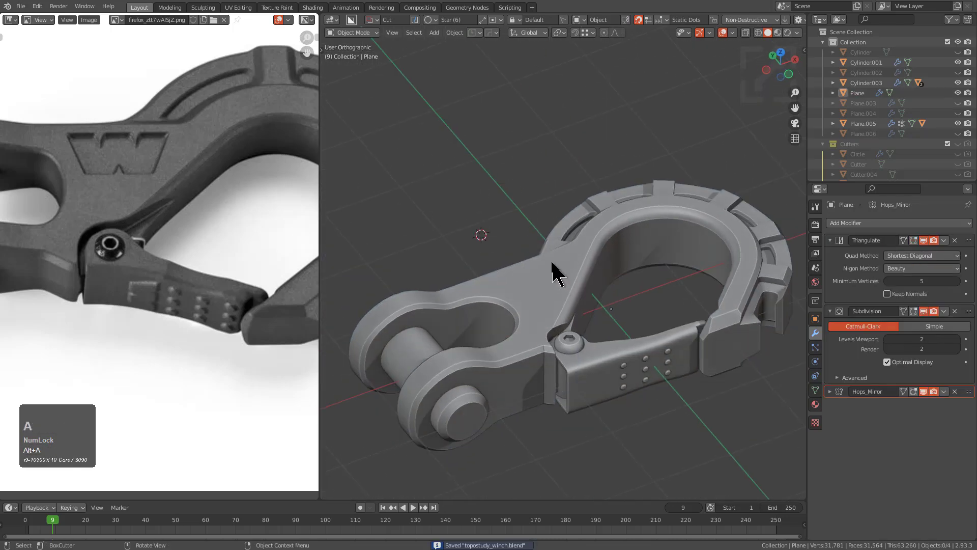
pyautogui.click(21, 6)
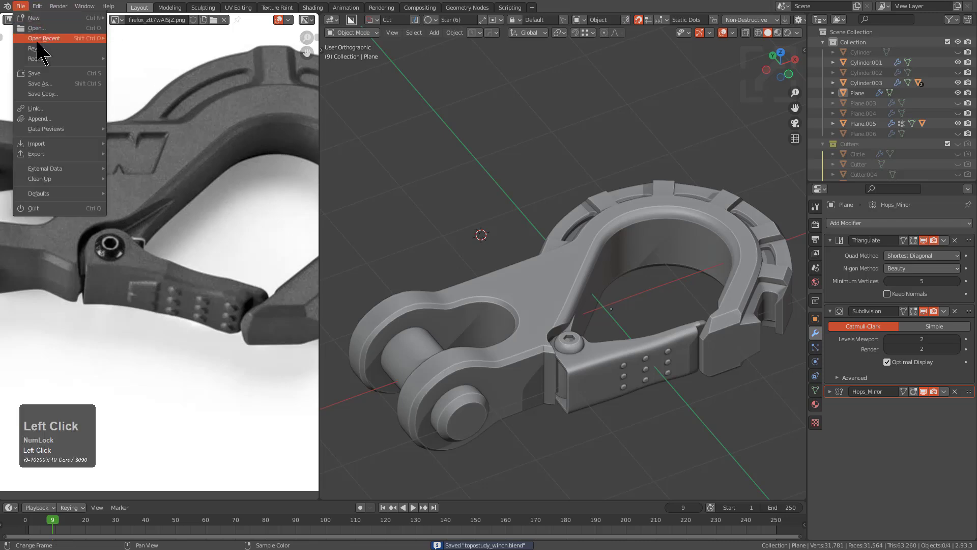
pyautogui.click(50, 84)
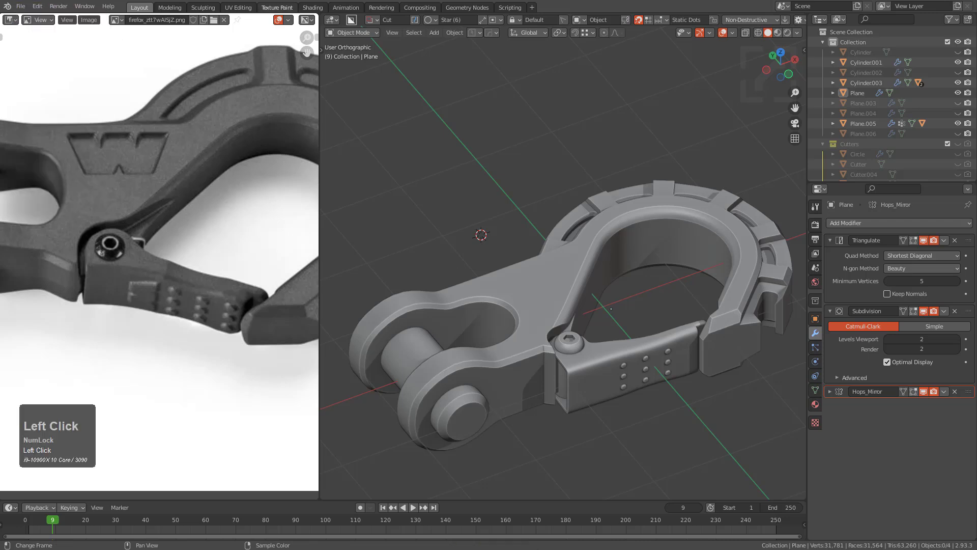
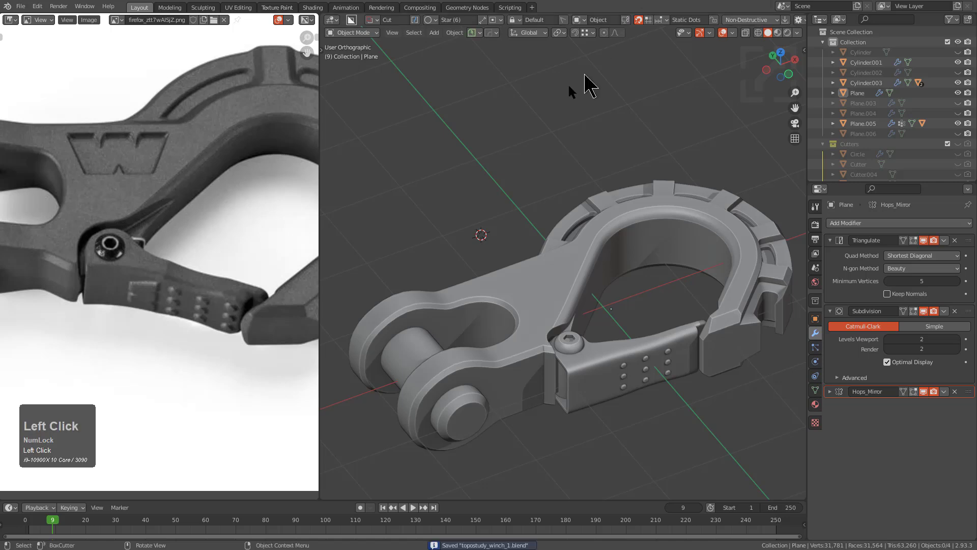
# Compare the hook body's forked end with the reference photo, both as an editable mesh and as the smoothed result
pyautogui.moveTo(631, 175); pyautogui.dragTo(534, 224, button='middle')
pyautogui.scroll(-3, 131, 218)
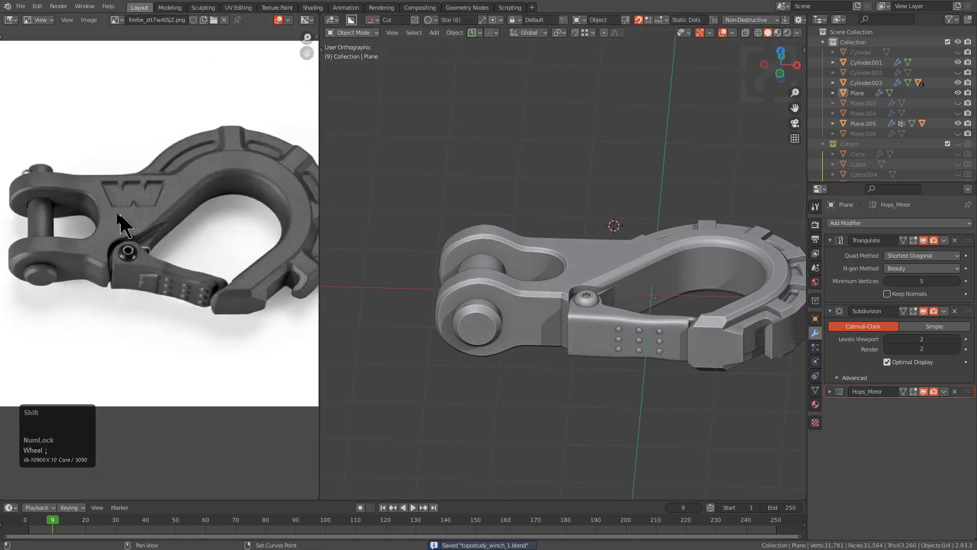
pyautogui.scroll(3, 203, 216)
pyautogui.scroll(3, 473, 300)
pyautogui.press('Tab')
pyautogui.keyDown('shift'); pyautogui.moveTo(509, 325); pyautogui.dragTo(541, 305, button='middle'); pyautogui.keyUp('shift')
pyautogui.scroll(2, 564, 302)
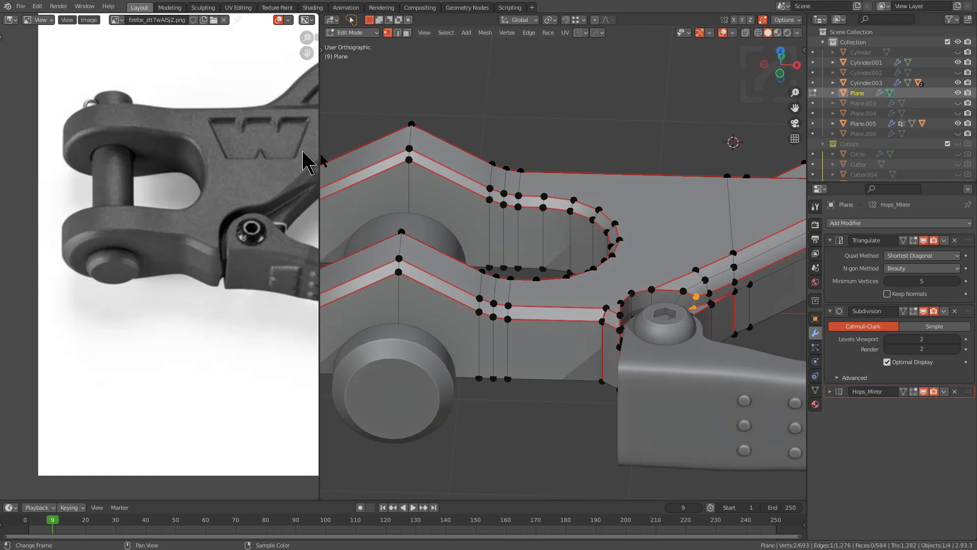
pyautogui.scroll(-3, 484, 216)
pyautogui.keyDown('shift'); pyautogui.moveTo(484, 227); pyautogui.dragTo(538, 254, button='middle'); pyautogui.keyUp('shift')
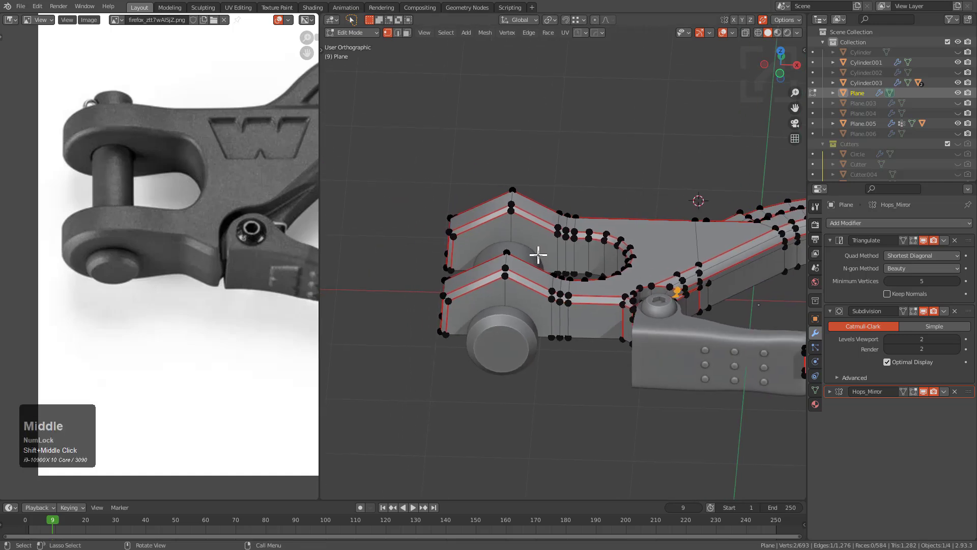
pyautogui.scroll(2, 609, 270)
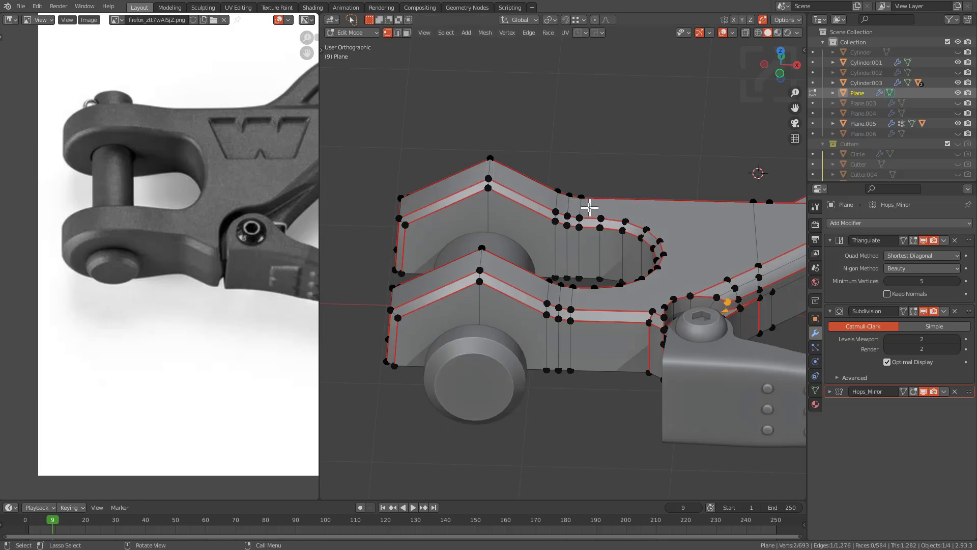
pyautogui.press('Tab')
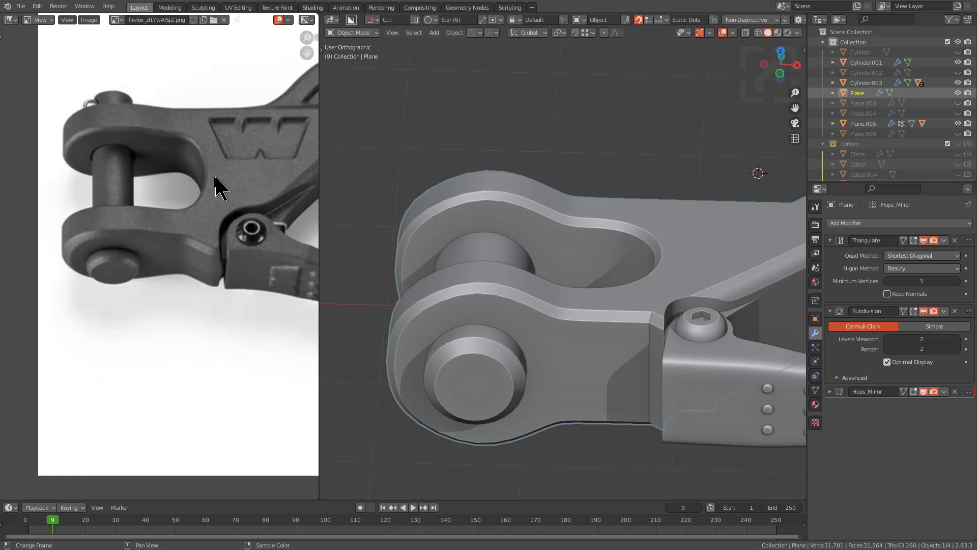
# Shift the three edge loops across both fork arms along X, leaving the vertices at the pivot notch out of the selection
pyautogui.press('Tab')
pyautogui.scroll(3, 617, 249)
pyautogui.press('2')
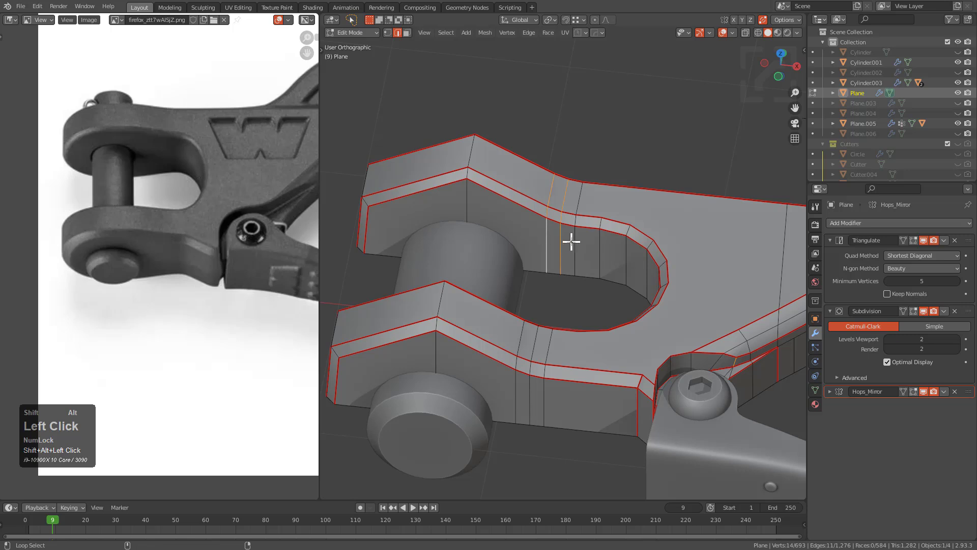
pyautogui.press('g')
pyautogui.press('x')
pyautogui.click(607, 382)
pyautogui.hotkey('alt', 'z')
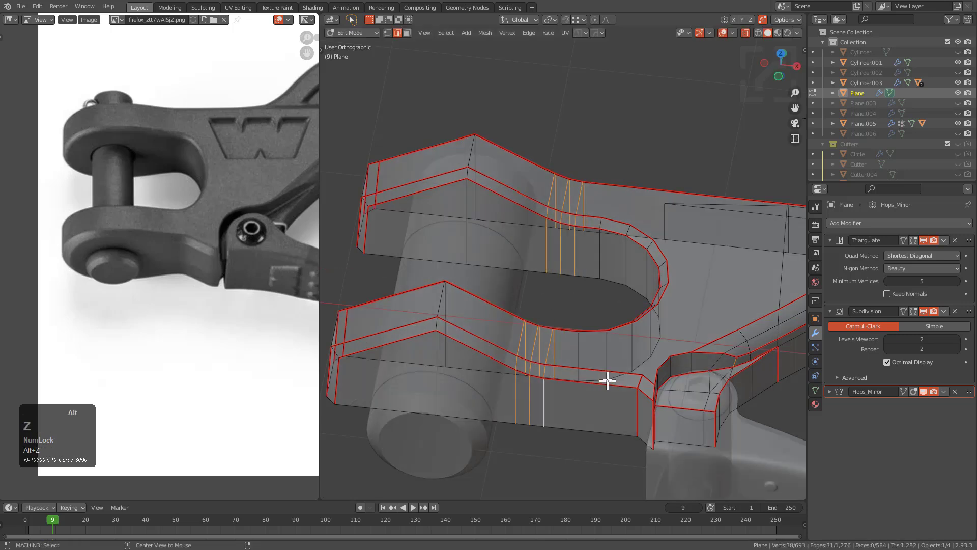
pyautogui.press('1')
pyautogui.moveTo(661, 353); pyautogui.dragTo(600, 323, button='middle')
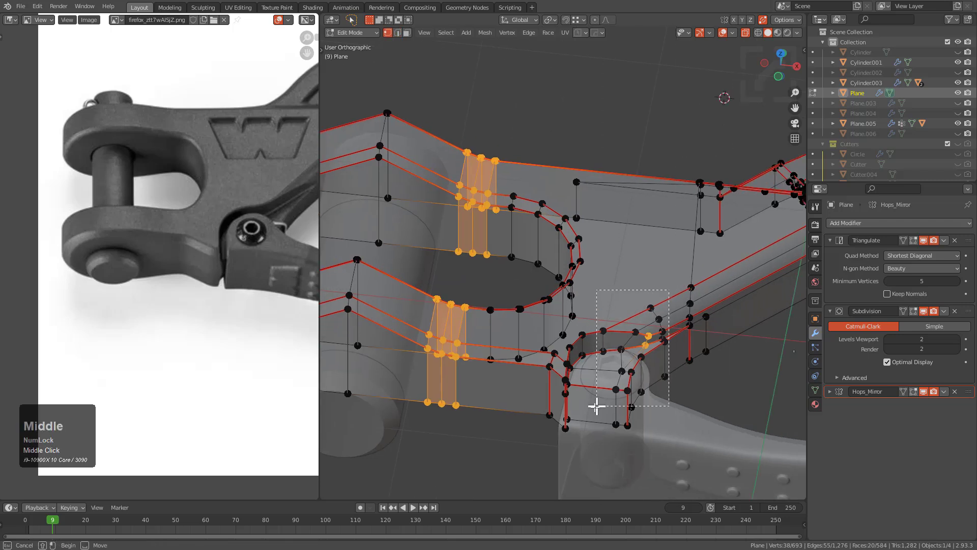
pyautogui.hotkey('alt', 'z')
pyautogui.press('g')
pyautogui.press('y')
pyautogui.press('x')
pyautogui.click(539, 322)
pyautogui.scroll(-5, 558, 322)
pyautogui.keyDown('shift'); pyautogui.moveTo(599, 315); pyautogui.dragTo(599, 277, button='middle'); pyautogui.keyUp('shift')
pyautogui.scroll(4, 565, 319)
# Nudge the fork's pin to centre it in the rounded fork end, using trial scaling as a guide, and save the file
pyautogui.press('Tab')
pyautogui.scroll(2, 585, 316)
pyautogui.click(484, 305)
pyautogui.press('s')
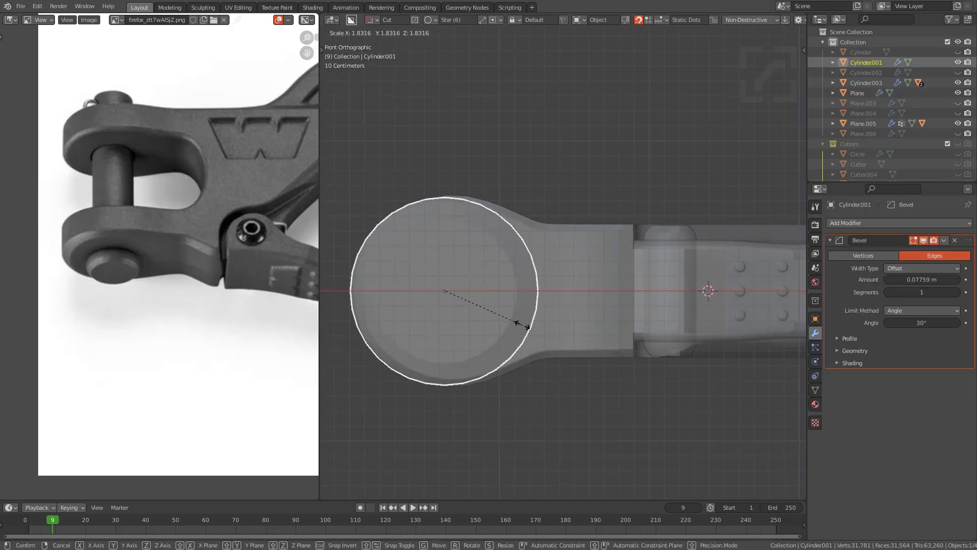
pyautogui.rightClick(523, 326)
pyautogui.press('s')
pyautogui.click(525, 332)
pyautogui.press('s')
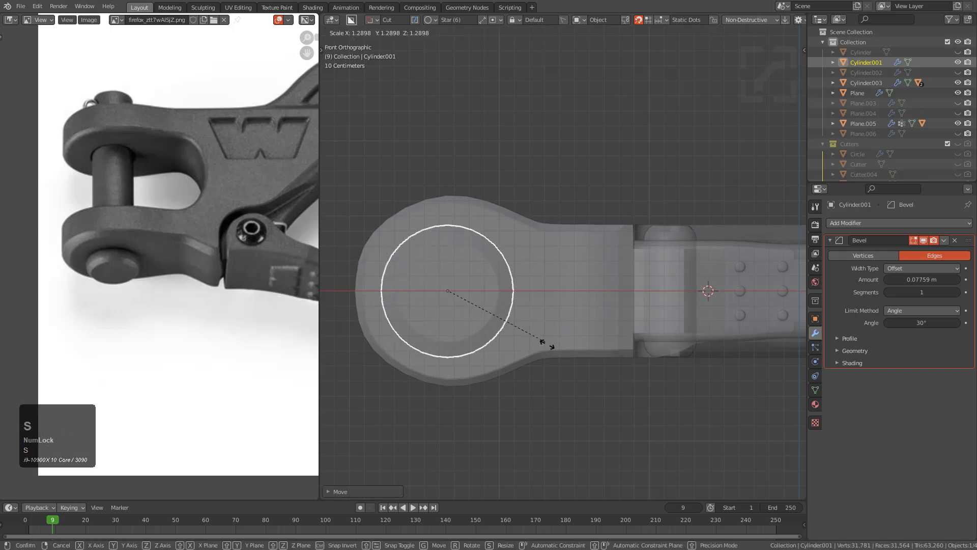
pyautogui.rightClick(578, 382)
pyautogui.moveTo(579, 386); pyautogui.dragTo(524, 330, button='middle')
pyautogui.scroll(3, 560, 351)
pyautogui.hotkey('alt', 'a')
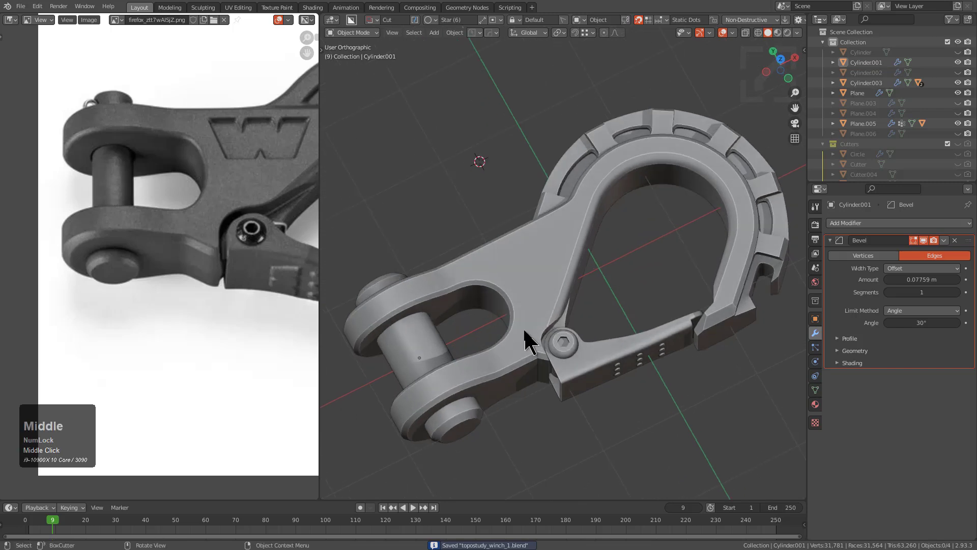
# Duplicate the hook body in place and hide the copy as a backup
pyautogui.click(524, 297)
pyautogui.keyDown('shift'); pyautogui.moveTo(559, 281); pyautogui.dragTo(552, 285, button='middle'); pyautogui.keyUp('shift')
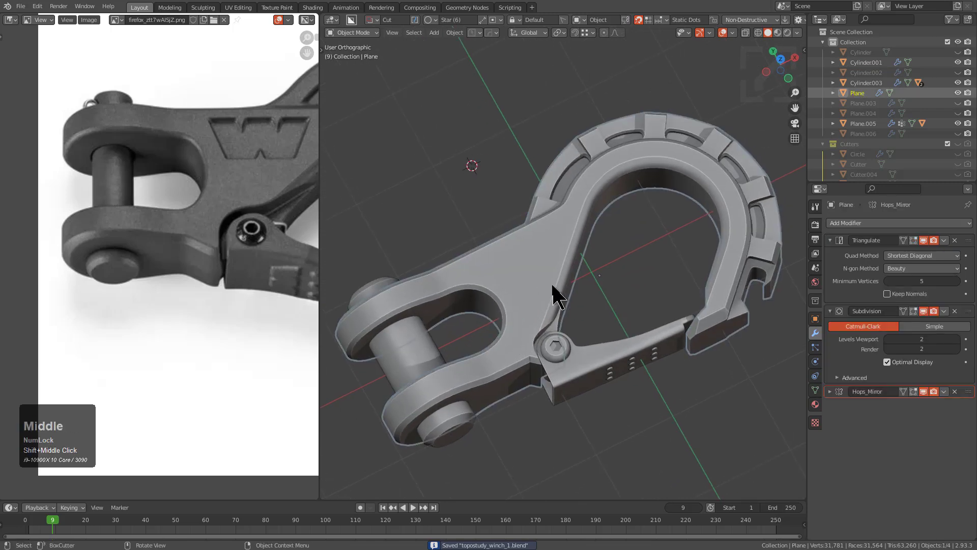
pyautogui.rightClick(593, 331)
pyautogui.press('h')
# Isolate the hook body in local view and open its mesh for editing with nothing selected
pyautogui.click(553, 253)
pyautogui.moveTo(551, 252); pyautogui.dragTo(533, 285, button='middle')
pyautogui.press('KP_Divide')
pyautogui.press('Tab')
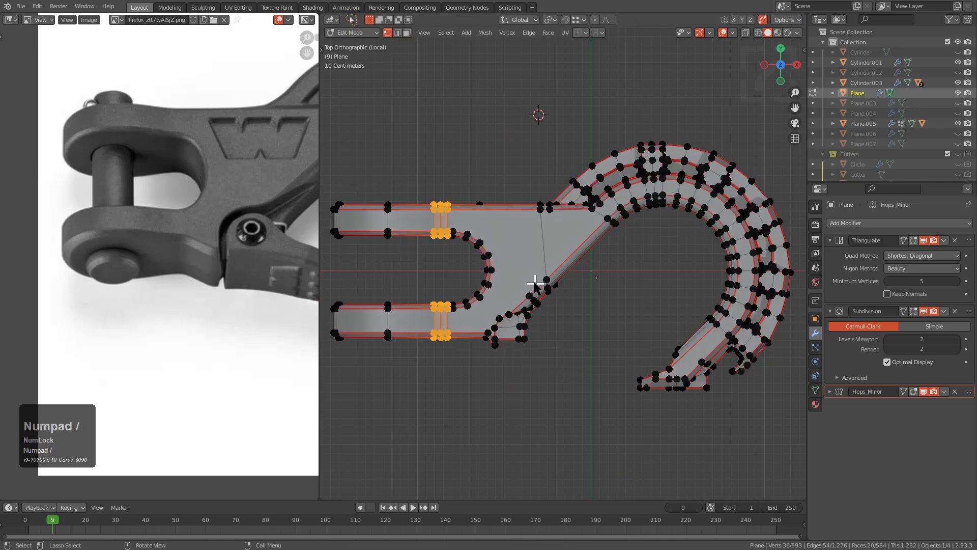
pyautogui.scroll(3, 535, 284)
pyautogui.keyDown('shift'); pyautogui.moveTo(612, 211); pyautogui.dragTo(552, 293, button='middle'); pyautogui.keyUp('shift')
pyautogui.hotkey('alt', 'a')
pyautogui.keyDown('alt'); pyautogui.scroll(1, 580, 306); pyautogui.keyUp('alt')
pyautogui.scroll(2, 581, 305)
pyautogui.moveTo(552, 292); pyautogui.dragTo(668, 296, button='middle')
pyautogui.scroll(-5, 626, 316)
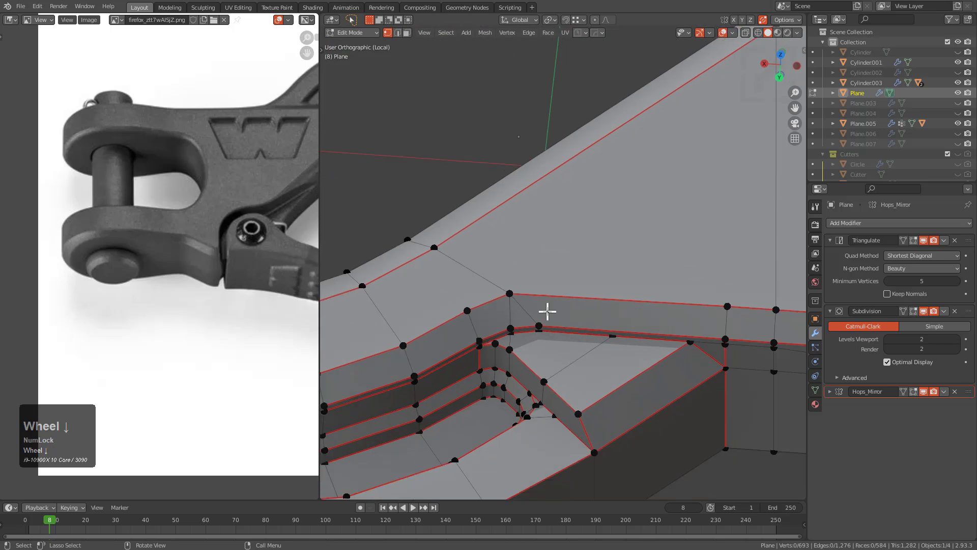
# Knife-cut an edge across the flat face from the ribbed ring's start to the hook opening's rim, and dissolve the leftover diagonal edge
pyautogui.moveTo(548, 322)
pyautogui.keyDown('alt'); pyautogui.mouseDown(button='middle')
pyautogui.moveTo(550, 341)
pyautogui.moveTo(547, 312)
pyautogui.mouseUp(button='middle'); pyautogui.keyUp('alt')
pyautogui.press('k')
pyautogui.click(541, 292)
pyautogui.press('z')
pyautogui.press('KP_Enter')
pyautogui.moveTo(608, 314); pyautogui.dragTo(602, 264, button='middle')
pyautogui.scroll(2, 602, 264)
pyautogui.press('2')
pyautogui.click(504, 325)
pyautogui.hotkey('ctrl', 'x')
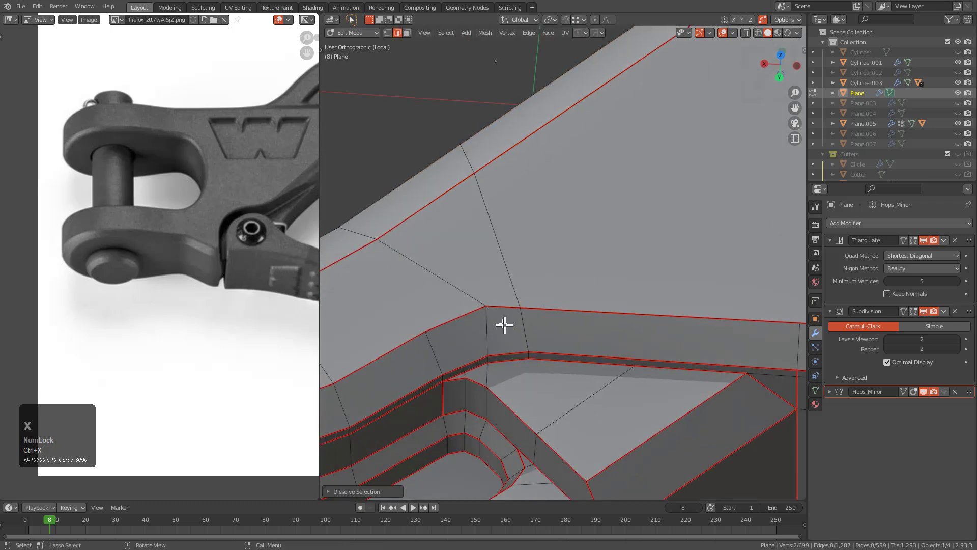
# Slide the new cut's vertex along the flat face's rim near the start of the ribbed ring
pyautogui.press('1')
pyautogui.click(481, 301)
pyautogui.press('g')
pyautogui.press('g')
pyautogui.click(489, 310)
pyautogui.keyDown('shift'); pyautogui.moveTo(489, 310); pyautogui.dragTo(556, 342, button='middle'); pyautogui.keyUp('shift')
# Knife-cut a second edge across the flat face, from the vertex beside the ribbed ring's first pocket to the opposite rim
pyautogui.click(489, 304)
pyautogui.press('k')
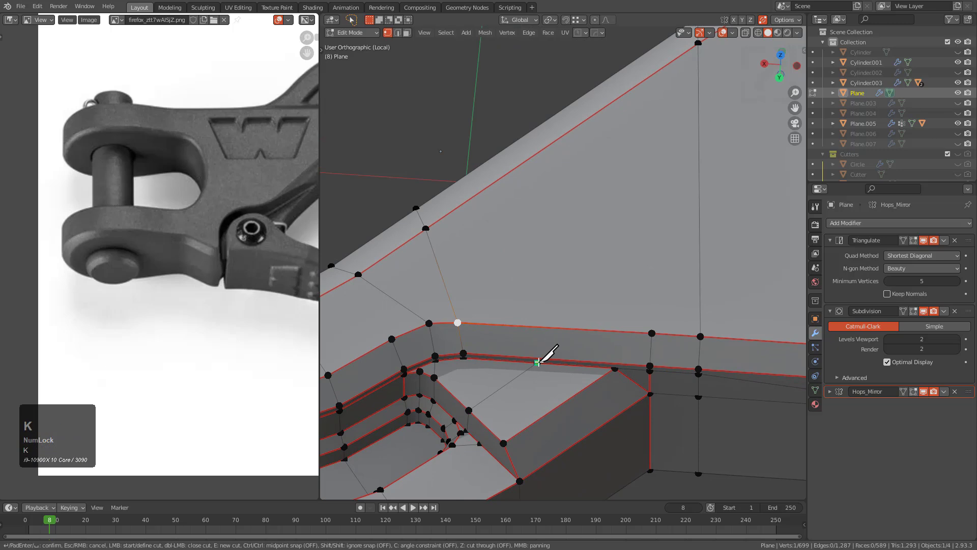
pyautogui.click(504, 109)
pyautogui.press('KP_Enter')
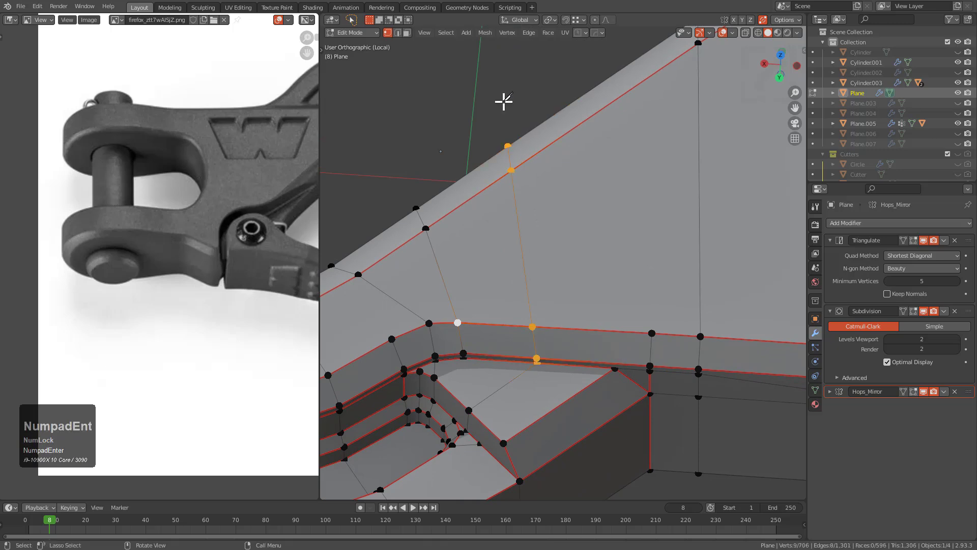
# Dissolve the diagonal edge on the body's side wall between the ribbed ring and the fork arm
pyautogui.scroll(-3, 530, 294)
pyautogui.moveTo(657, 236); pyautogui.dragTo(463, 287, button='middle')
pyautogui.scroll(-2, 617, 360)
pyautogui.keyDown('shift'); pyautogui.moveTo(617, 360); pyautogui.dragTo(516, 340, button='middle'); pyautogui.keyUp('shift')
pyautogui.keyDown('shift'); pyautogui.moveTo(652, 349); pyautogui.dragTo(510, 333, button='middle'); pyautogui.keyUp('shift')
pyautogui.scroll(-3, 510, 333)
pyautogui.moveTo(578, 331); pyautogui.dragTo(589, 309, button='middle')
pyautogui.scroll(2, 598, 342)
pyautogui.scroll(2, 570, 305)
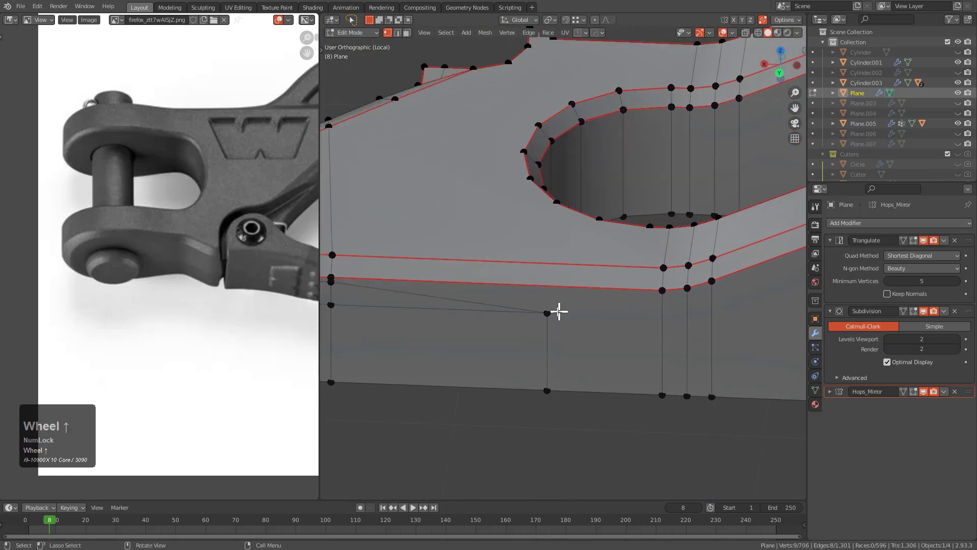
pyautogui.moveTo(520, 325); pyautogui.dragTo(604, 316, button='middle')
pyautogui.press('2')
pyautogui.click(591, 316)
pyautogui.hotkey('ctrl', 'x')
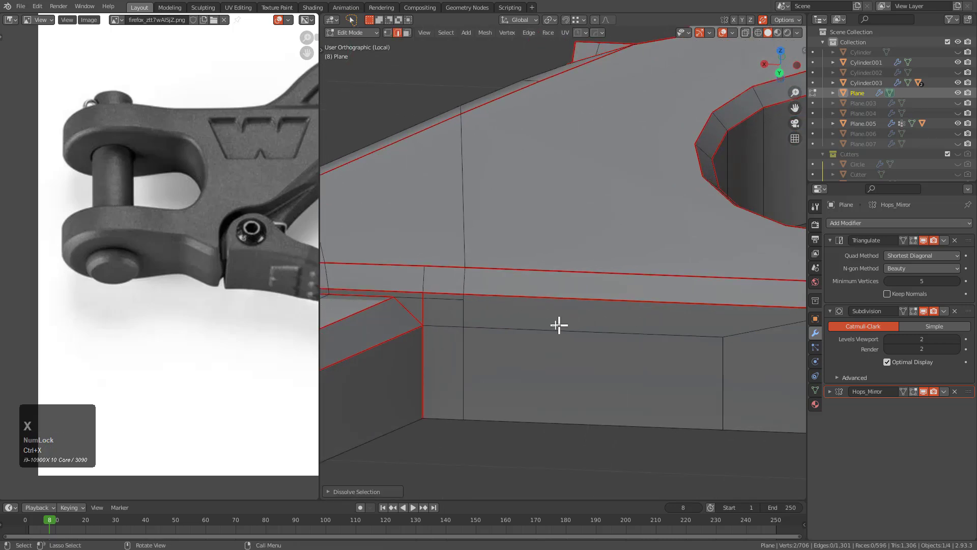
# Slide the stray vertices just under the bevelled rim beside the ribbed ring's corner along their edges to merge them away
pyautogui.press('1')
pyautogui.click(471, 305)
pyautogui.moveTo(471, 305); pyautogui.dragTo(393, 323, button='middle')
pyautogui.scroll(-2, 631, 332)
pyautogui.moveTo(631, 331); pyautogui.dragTo(645, 308, button='middle')
pyautogui.scroll(-2, 613, 314)
pyautogui.scroll(2, 646, 309)
pyautogui.press('2')
pyautogui.press('1')
pyautogui.click(682, 297)
pyautogui.press('g')
pyautogui.press('g')
pyautogui.click(678, 363)
pyautogui.press('g')
pyautogui.press('g')
pyautogui.click(729, 384)
pyautogui.keyDown('shift'); pyautogui.moveTo(725, 364); pyautogui.dragTo(650, 350, button='middle'); pyautogui.keyUp('shift')
# Toggle the sharp marking on the two short edges at the corner where the ribbed ring meets the side wall
pyautogui.press('Tab')
pyautogui.press('Tab')
pyautogui.press('2')
pyautogui.click(582, 305)
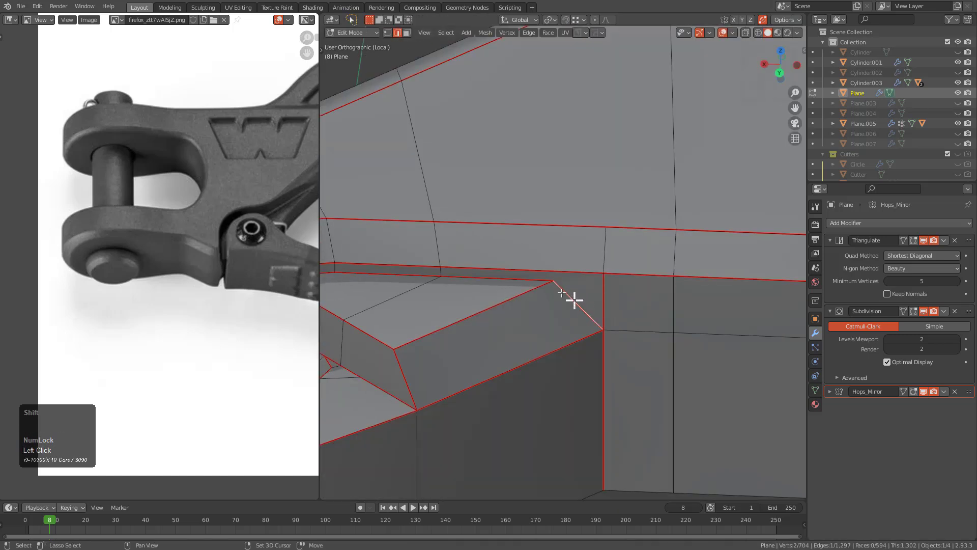
pyautogui.press('q')
pyautogui.click(558, 280)
pyautogui.press('q')
pyautogui.click(559, 280)
pyautogui.press('Tab')
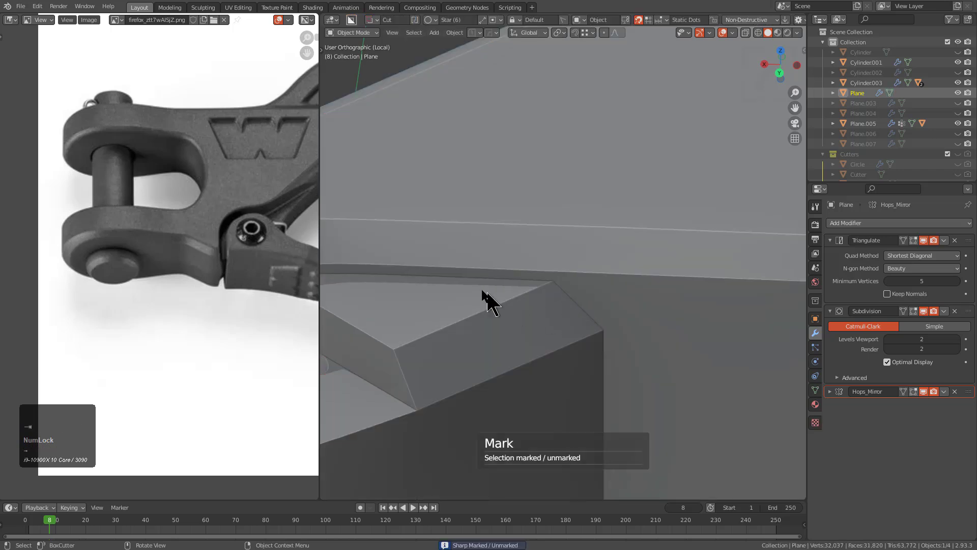
# Examine the side wall beside the fork slot with a loop cut preview and as the smoothed result
pyautogui.scroll(-4, 672, 351)
pyautogui.press('Tab')
pyautogui.keyDown('shift'); pyautogui.moveTo(679, 362); pyautogui.dragTo(506, 325, button='middle'); pyautogui.keyUp('shift')
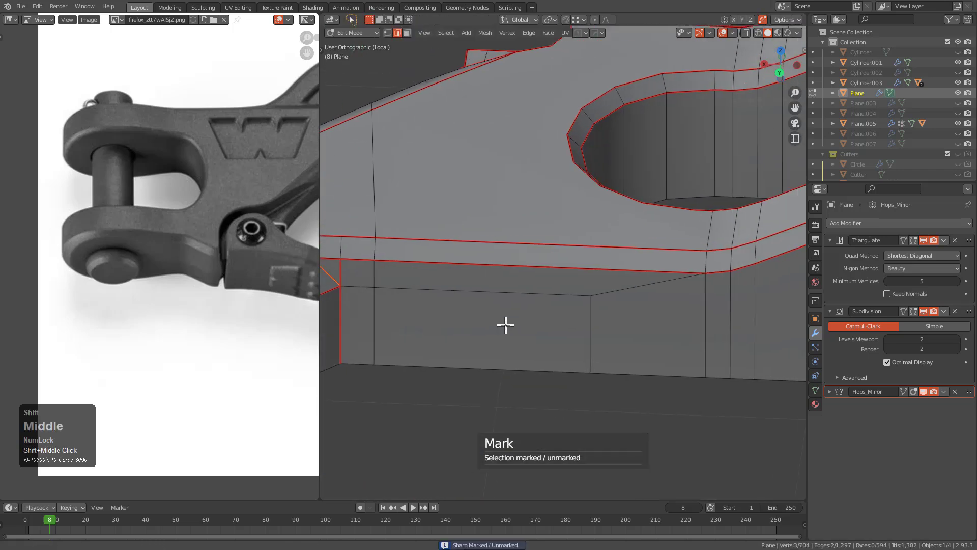
pyautogui.moveTo(593, 303); pyautogui.dragTo(593, 327, button='middle')
pyautogui.hotkey('ctrl', 'r')
pyautogui.rightClick(606, 311)
pyautogui.keyDown('shift'); pyautogui.moveTo(486, 290); pyautogui.dragTo(615, 334, button='middle'); pyautogui.keyUp('shift')
pyautogui.press('Tab')
pyautogui.scroll(1, 561, 308)
pyautogui.scroll(-3, 620, 284)
pyautogui.scroll(-2, 511, 305)
pyautogui.scroll(-2, 616, 334)
pyautogui.press('Tab')
pyautogui.scroll(4, 529, 311)
# Add loop cuts across the bevelled rim and side wall between the ribbed ring and the fork arm
pyautogui.moveTo(531, 312); pyautogui.dragTo(544, 362, button='middle')
pyautogui.hotkey('ctrl', 'r')
pyautogui.hotkey('ctrl', 'r')
pyautogui.press('1')
pyautogui.moveTo(535, 328); pyautogui.dragTo(615, 262, button='middle')
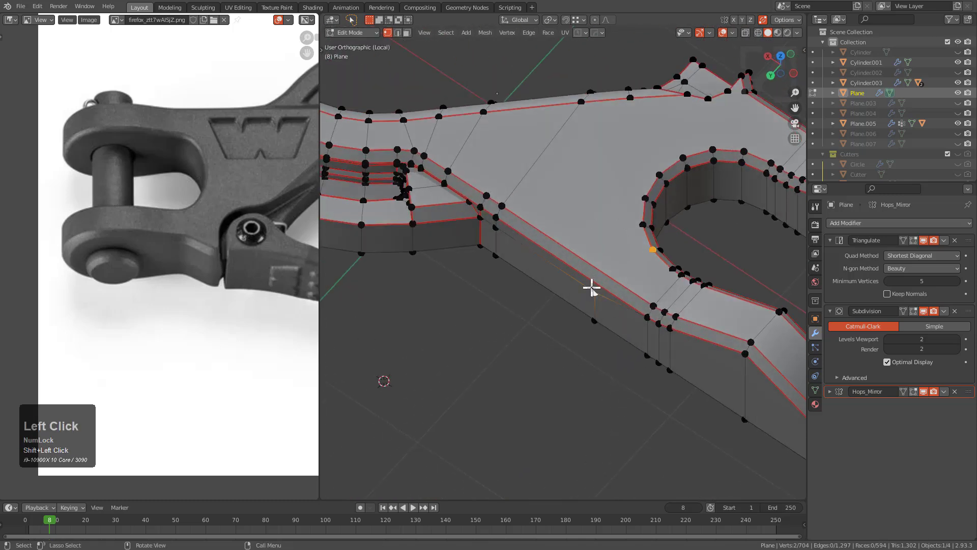
pyautogui.hotkey('ctrl', 'r')
pyautogui.click(545, 246)
pyautogui.click(549, 246)
# Connect the rim vertices across the flat face to the vertices of the fork slot's curved end
pyautogui.click(556, 237)
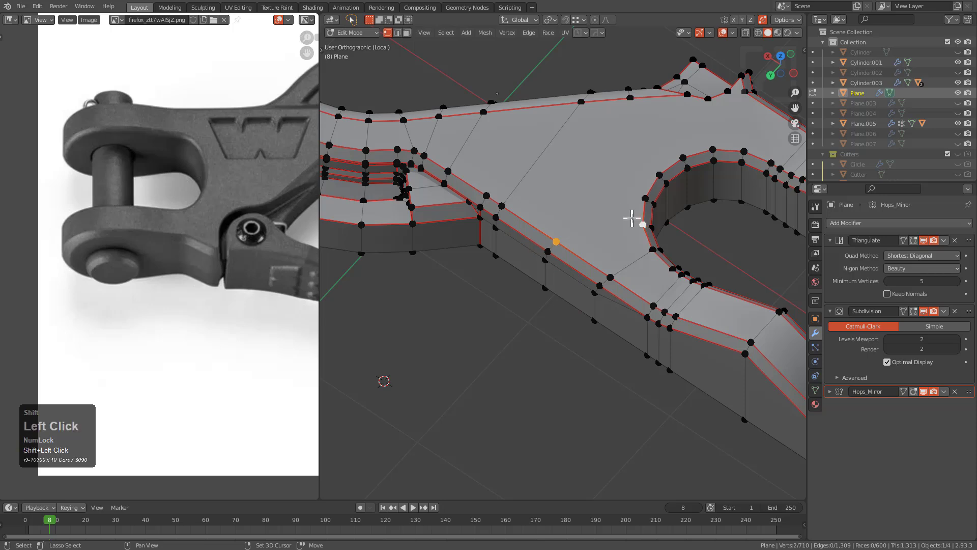
pyautogui.press('j')
pyautogui.moveTo(635, 229); pyautogui.dragTo(543, 233, button='middle')
pyautogui.keyDown('shift'); pyautogui.moveTo(663, 308); pyautogui.dragTo(545, 288, button='middle'); pyautogui.keyUp('shift')
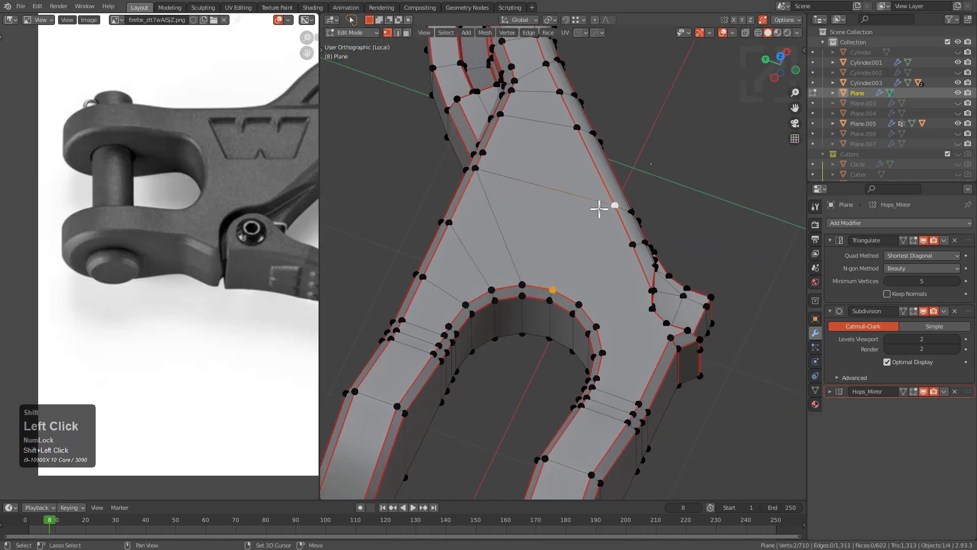
pyautogui.keyDown('shift'); pyautogui.click(599, 209); pyautogui.keyUp('shift')
pyautogui.scroll(2, 608, 268)
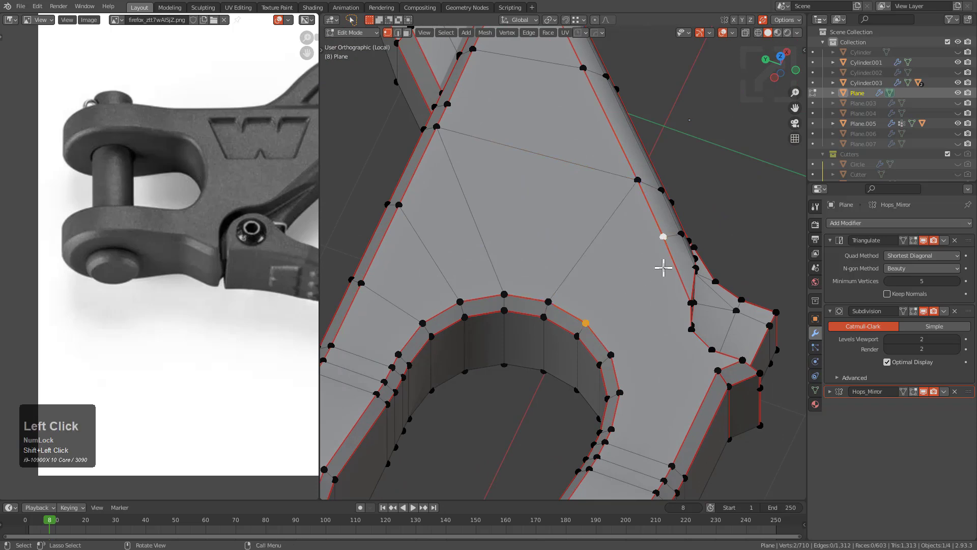
pyautogui.keyDown('shift'); pyautogui.click(693, 302); pyautogui.keyUp('shift')
pyautogui.moveTo(687, 306); pyautogui.dragTo(592, 301, button='middle')
pyautogui.scroll(2, 554, 258)
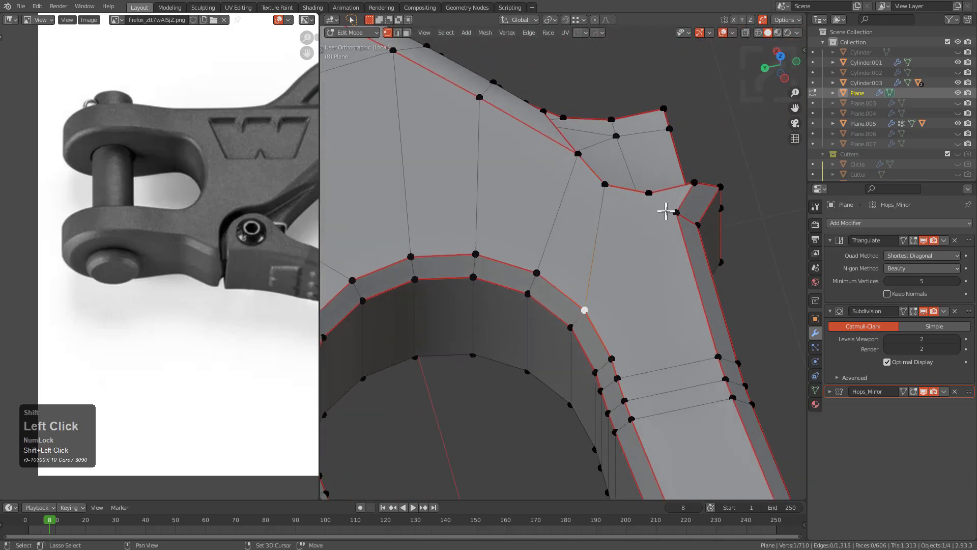
# Try to connect the slot curve's vertex to the corner vertex beside the pivot notch
pyautogui.hotkey('ctrl', 'z')
pyautogui.moveTo(608, 275); pyautogui.dragTo(617, 310, button='middle')
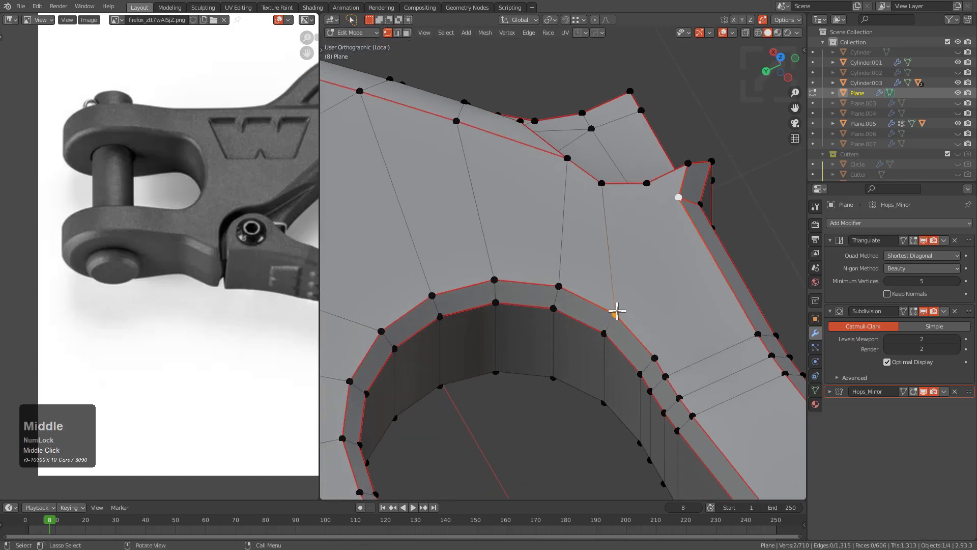
pyautogui.click(619, 306)
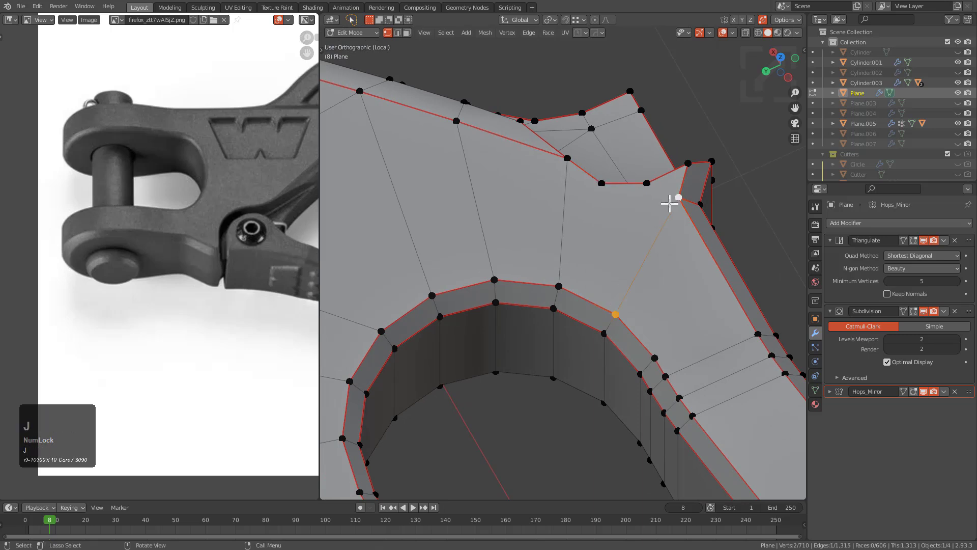
pyautogui.hotkey('ctrl', 'z')
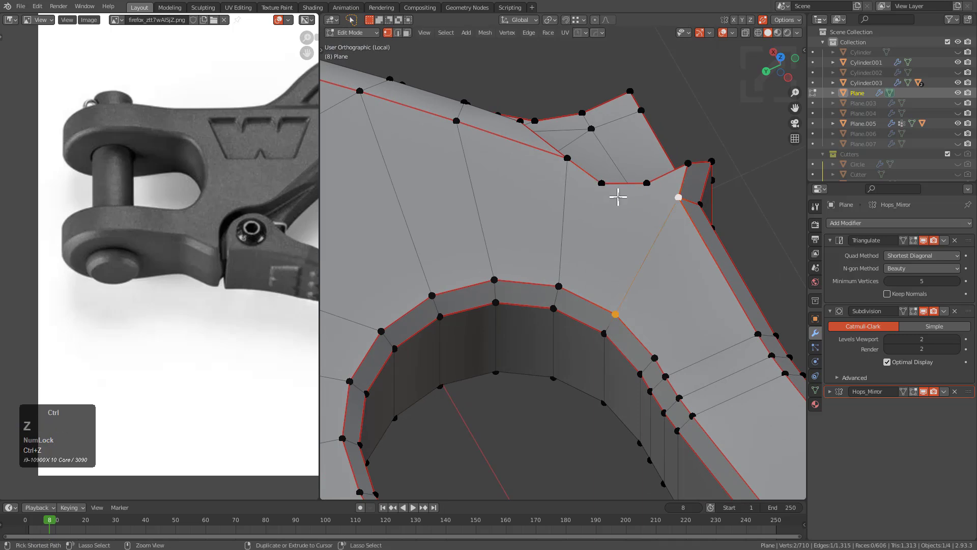
# Add a loop cut across the rim and side wall of the fork arm next to the pivot notch
pyautogui.moveTo(658, 316); pyautogui.dragTo(510, 289, button='middle')
pyautogui.hotkey('ctrl', 'r')
pyautogui.keyDown('ctrl'); pyautogui.click(510, 289); pyautogui.keyUp('ctrl')
pyautogui.click(473, 311)
pyautogui.click(506, 288)
pyautogui.keyDown('shift'); pyautogui.click(469, 241); pyautogui.keyUp('shift')
pyautogui.hotkey('ctrl', 'r')
pyautogui.click(543, 260)
pyautogui.click(557, 262)
# Connect the new loop's rim vertex across the flat face to the fork slot's curved edge
pyautogui.click(558, 254)
pyautogui.keyDown('shift'); pyautogui.click(502, 203); pyautogui.keyUp('shift')
pyautogui.press('j')
pyautogui.moveTo(515, 205); pyautogui.dragTo(539, 248, button='middle')
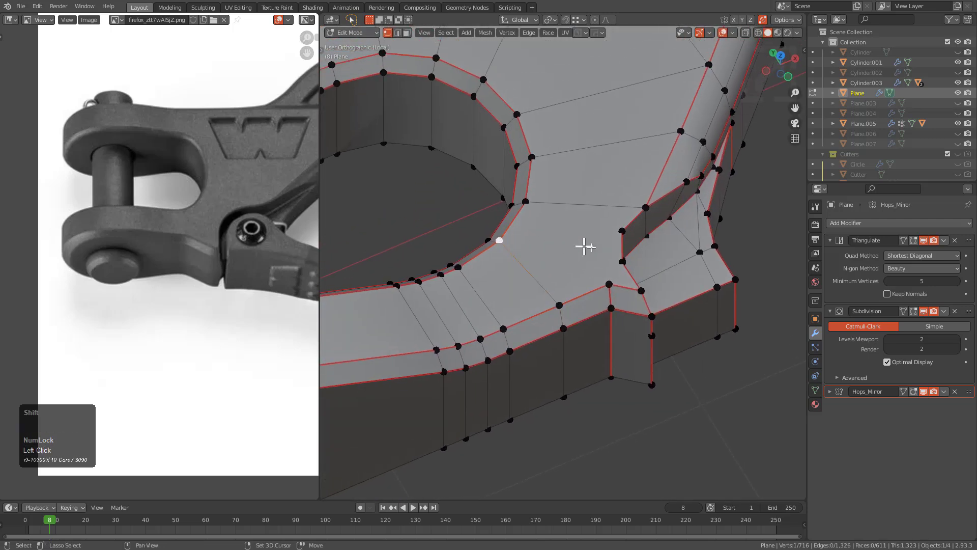
# Connect the vertices of the fork slot's curved end across the flat face to the vertices beside the pivot notch
pyautogui.moveTo(617, 255); pyautogui.dragTo(554, 266, button='middle')
pyautogui.scroll(2, 551, 256)
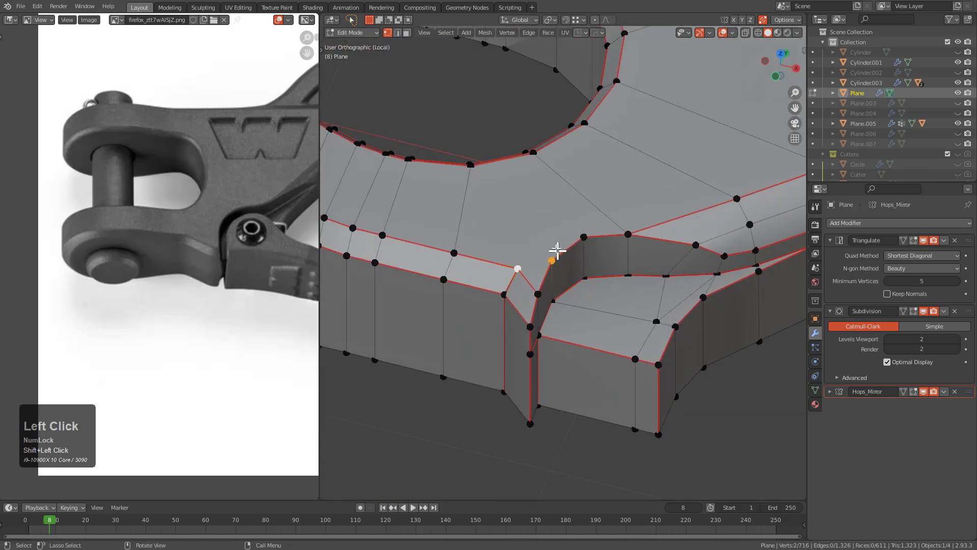
pyautogui.moveTo(538, 218); pyautogui.dragTo(694, 255, button='middle')
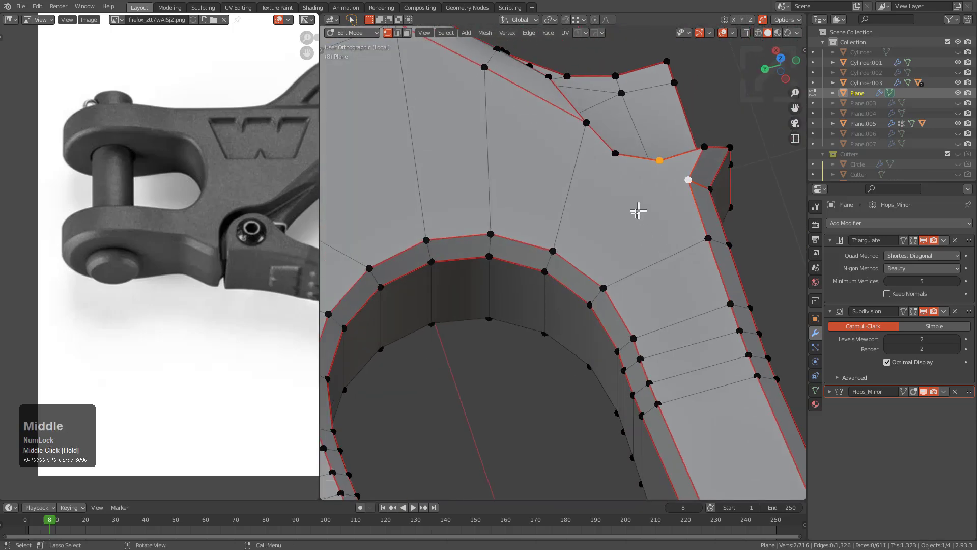
pyautogui.click(604, 287)
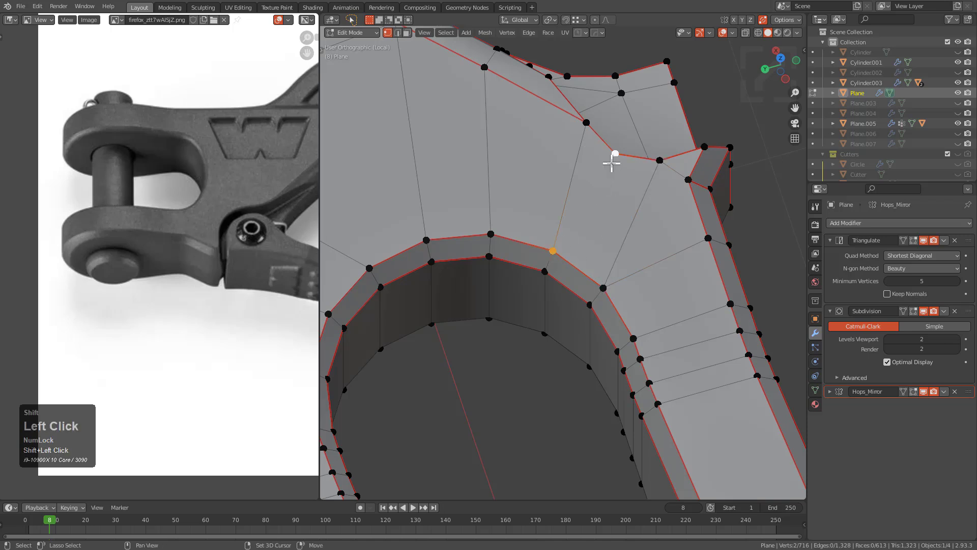
pyautogui.hotkey('alt', 'a')
# Dissolve the stray vertical edge on the hook body's outer side wall
pyautogui.scroll(-3, 631, 229)
pyautogui.moveTo(631, 259); pyautogui.dragTo(504, 304, button='middle')
pyautogui.scroll(1, 552, 316)
pyautogui.press('2')
pyautogui.click(543, 321)
pyautogui.hotkey('ctrl', 'x')
pyautogui.scroll(2, 555, 315)
pyautogui.press('1')
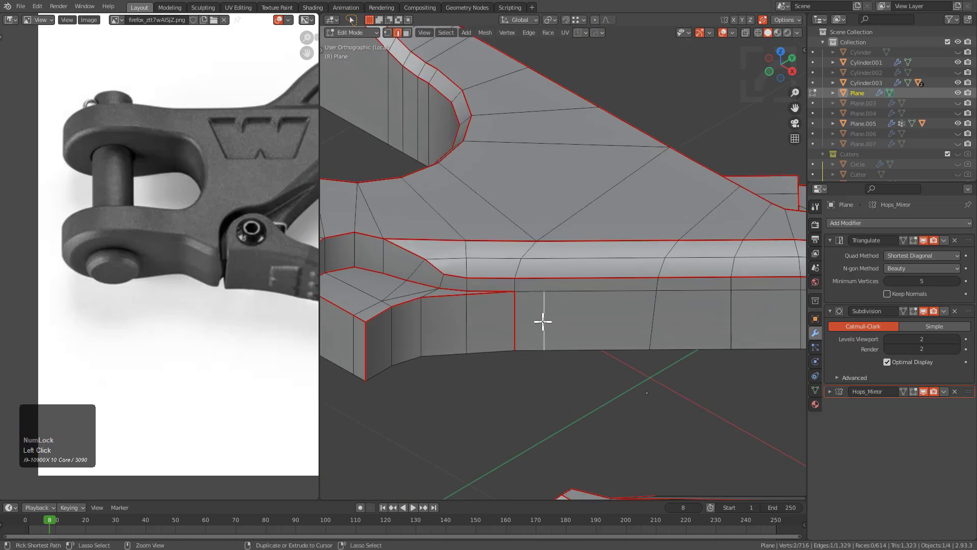
pyautogui.click(493, 390)
pyautogui.rightClick(518, 380)
# Add a loop cut across the rounded rim and side wall of the arm near the hook's tip
pyautogui.moveTo(517, 380); pyautogui.dragTo(545, 279, button='middle')
pyautogui.press('Tab')
pyautogui.scroll(3, 606, 346)
pyautogui.moveTo(607, 343); pyautogui.dragTo(648, 351, button='middle')
pyautogui.press('Tab')
pyautogui.scroll(3, 652, 326)
pyautogui.press('KP_Decimal')
pyautogui.scroll(3, 587, 326)
pyautogui.moveTo(587, 325); pyautogui.dragTo(575, 324, button='middle')
pyautogui.hotkey('ctrl', 'r')
pyautogui.click(577, 323)
pyautogui.click(589, 319)
# Slide the new loop's vertices along their edges to straighten the cut through the rim
pyautogui.press('g')
pyautogui.press('g')
pyautogui.click(532, 347)
pyautogui.press('g')
pyautogui.press('g')
pyautogui.click(520, 318)
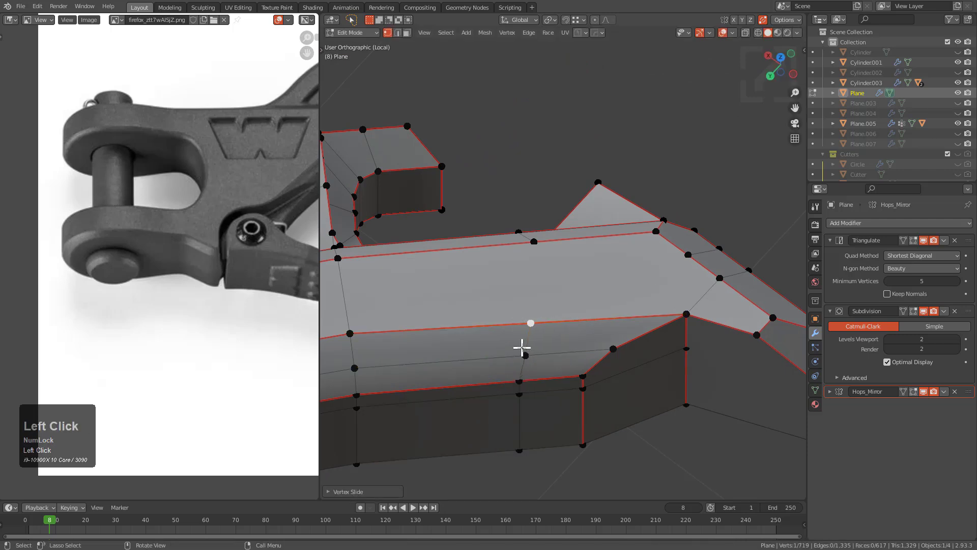
# Connect the loop's rim vertex across the tip arm's flat face and slide the connecting vertex along its edge
pyautogui.moveTo(550, 317); pyautogui.dragTo(534, 286, button='middle')
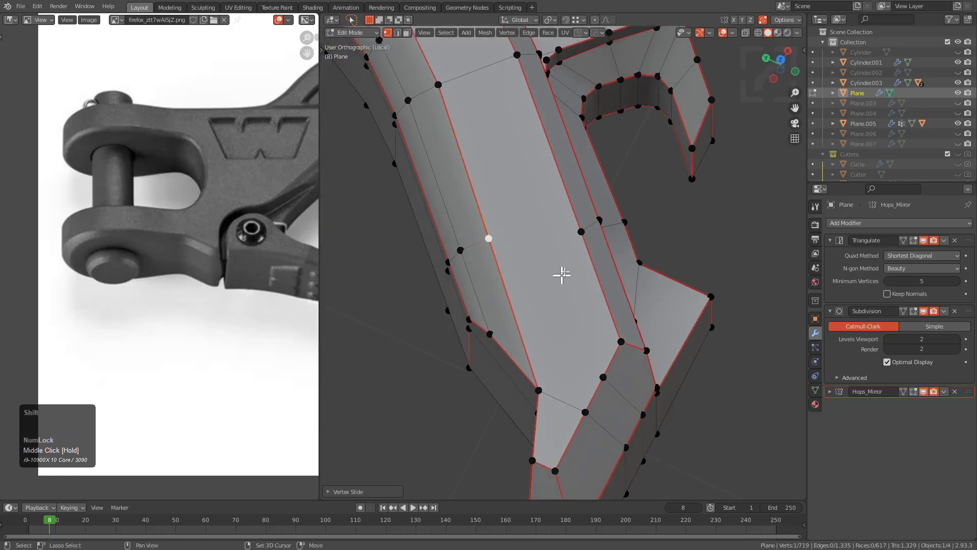
pyautogui.press('j')
pyautogui.moveTo(590, 261); pyautogui.dragTo(519, 255, button='middle')
pyautogui.press('g')
pyautogui.press('g')
pyautogui.click(543, 335)
# Slide the vertices on the opposite rim of the tip arm into line with the new cut
pyautogui.moveTo(536, 363); pyautogui.dragTo(495, 339, button='middle')
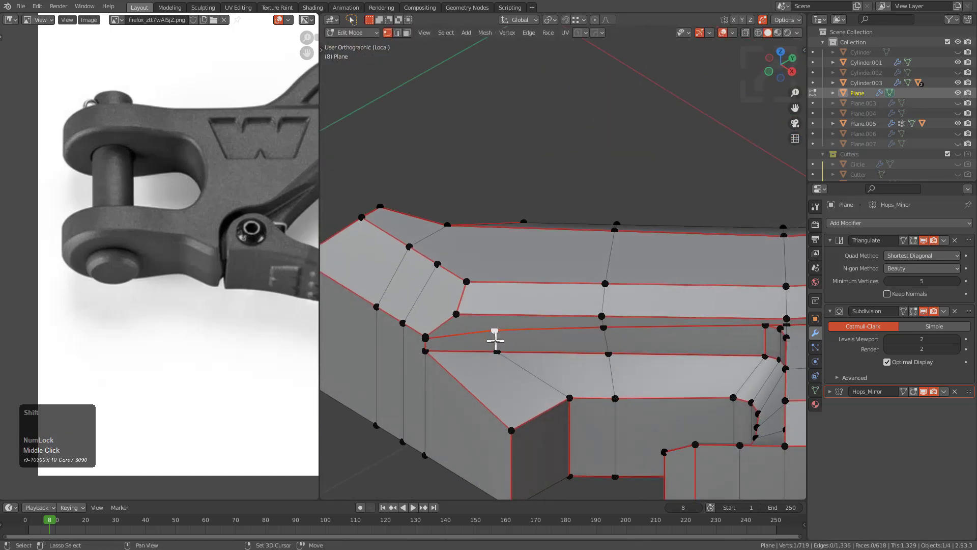
pyautogui.press('g')
pyautogui.press('g')
pyautogui.click(502, 342)
pyautogui.press('g')
pyautogui.press('g')
pyautogui.click(478, 333)
pyautogui.scroll(4, 565, 314)
pyautogui.press('g')
pyautogui.press('g')
pyautogui.click(561, 308)
# Connect the slanted corner's vertex through the flat-face cut to the opposite rim of the tip arm
pyautogui.moveTo(560, 308); pyautogui.dragTo(526, 332, button='middle')
pyautogui.scroll(-2, 581, 293)
pyautogui.moveTo(581, 293); pyautogui.dragTo(584, 334, button='middle')
pyautogui.keyDown('shift'); pyautogui.moveTo(587, 242); pyautogui.dragTo(557, 318, button='middle'); pyautogui.keyUp('shift')
pyautogui.moveTo(558, 318); pyautogui.dragTo(582, 320, button='middle')
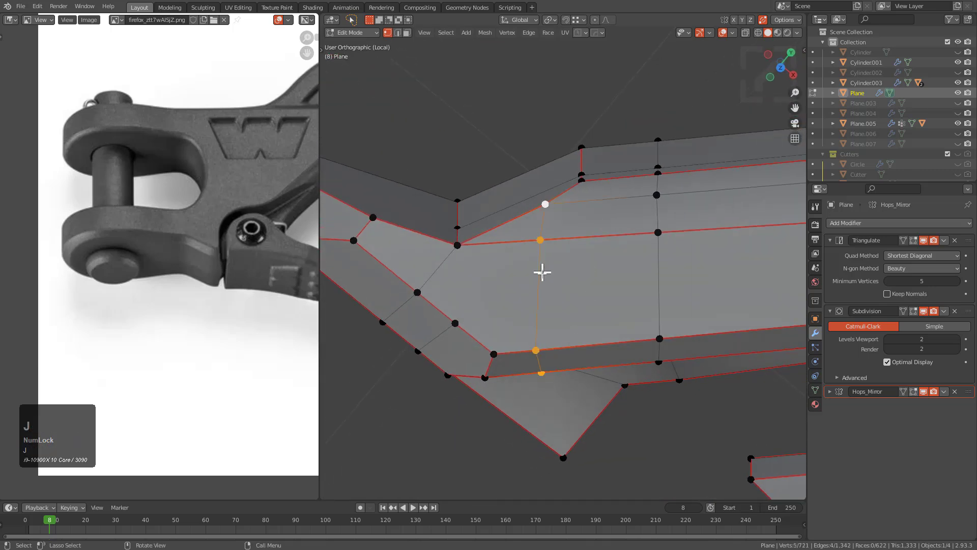
# Slide the connected vertices along the tip arm's opposite rim to even out the edge flow
pyautogui.moveTo(543, 266); pyautogui.dragTo(559, 277, button='middle')
pyautogui.scroll(1, 537, 325)
pyautogui.press('g')
pyautogui.press('g')
pyautogui.click(539, 359)
pyautogui.click(547, 382)
pyautogui.press('g')
pyautogui.press('g')
pyautogui.click(540, 382)
# Dissolve the leftover vertical edges on the side wall near the hook's tip
pyautogui.scroll(-2, 572, 367)
pyautogui.moveTo(515, 362); pyautogui.dragTo(496, 388, button='middle')
pyautogui.scroll(-2, 537, 361)
pyautogui.press('2')
pyautogui.hotkey('ctrl', 'x')
pyautogui.scroll(3, 554, 375)
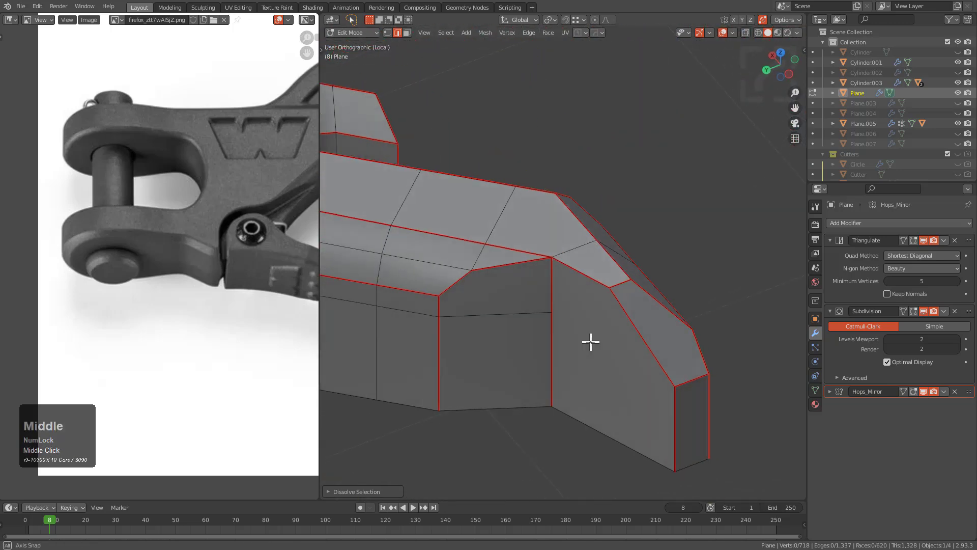
# Add a loop cut on the hook tip and connect its vertices across the tip's end faces
pyautogui.press('1')
pyautogui.keyDown('shift'); pyautogui.click(555, 318); pyautogui.keyUp('shift')
pyautogui.keyDown('shift'); pyautogui.click(442, 379); pyautogui.keyUp('shift')
pyautogui.hotkey('ctrl', 'r')
pyautogui.rightClick(646, 388)
pyautogui.moveTo(721, 351); pyautogui.dragTo(726, 371, button='middle')
pyautogui.hotkey('ctrl', 'r')
pyautogui.click(633, 355)
pyautogui.rightClick(634, 357)
pyautogui.moveTo(630, 351); pyautogui.dragTo(552, 376, button='middle')
pyautogui.keyDown('shift'); pyautogui.click(645, 302); pyautogui.keyUp('shift')
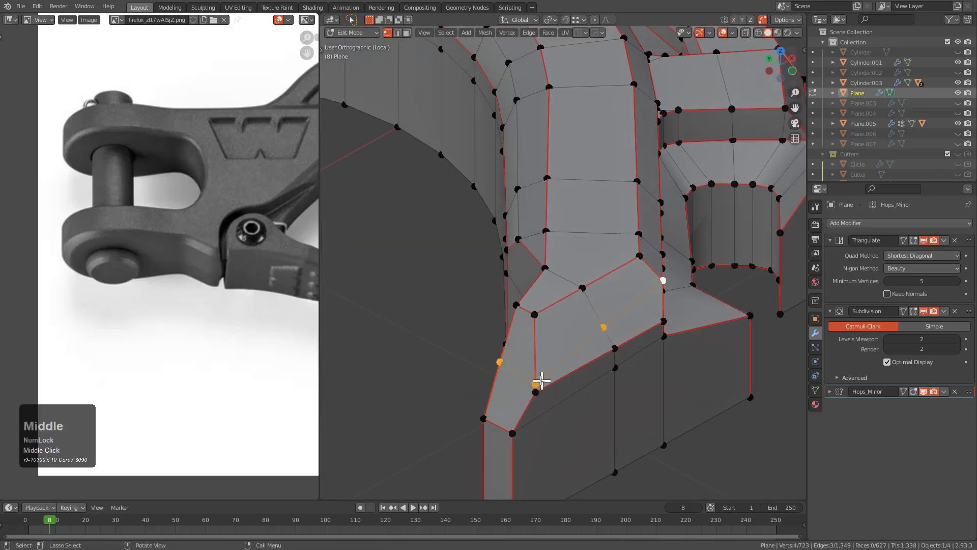
# Slide the new cut's vertices along the crease edges at the hook tip's sloped end
pyautogui.click(537, 384)
pyautogui.press('g')
pyautogui.press('g')
pyautogui.click(534, 366)
pyautogui.press('g')
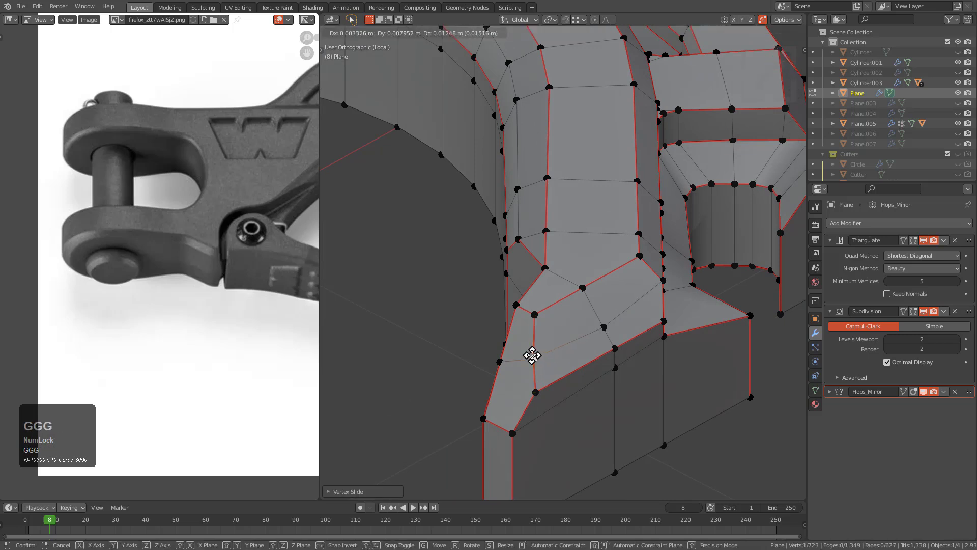
pyautogui.click(533, 357)
pyautogui.click(583, 290)
pyautogui.press('g')
pyautogui.press('g')
pyautogui.click(594, 306)
# Slide the vertices on the tip's side-wall corner and sloped rim to space them evenly
pyautogui.moveTo(593, 306); pyautogui.dragTo(629, 338, button='middle')
pyautogui.click(637, 340)
pyautogui.press('g')
pyautogui.press('g')
pyautogui.click(630, 319)
pyautogui.click(664, 313)
pyautogui.press('g')
pyautogui.press('g')
pyautogui.click(651, 305)
pyautogui.press('g')
pyautogui.press('g')
pyautogui.click(631, 329)
pyautogui.press('g')
pyautogui.press('g')
pyautogui.click(630, 324)
pyautogui.press('g')
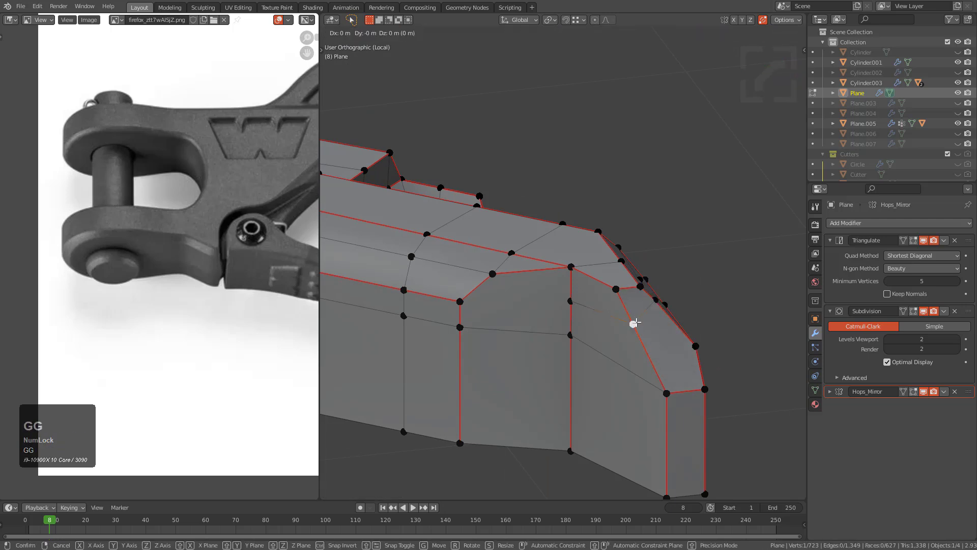
pyautogui.press('g')
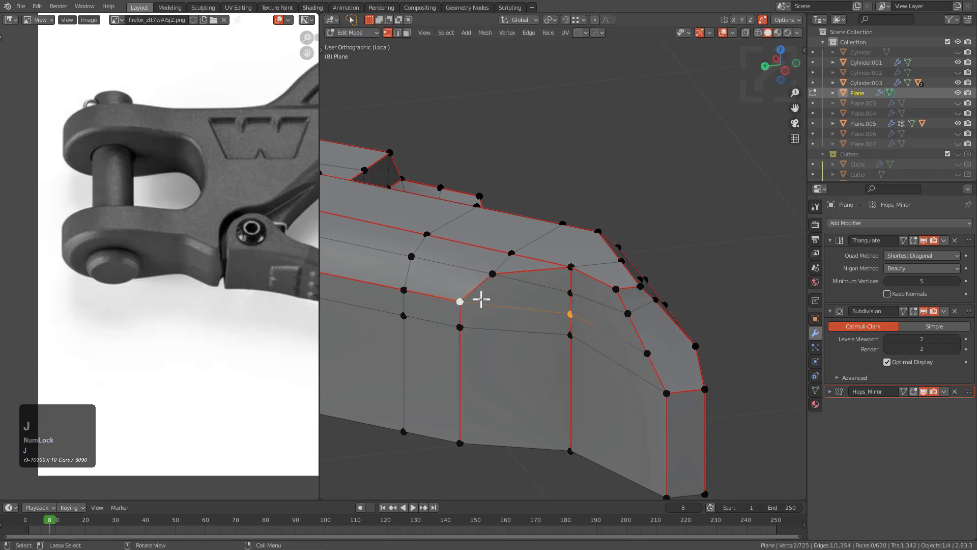
# Connect the remaining support edge across the side of the hook's tip to the end vertex
pyautogui.keyDown('shift'); pyautogui.click(693, 345); pyautogui.keyUp('shift')
pyautogui.moveTo(689, 345); pyautogui.dragTo(662, 338, button='middle')
pyautogui.press('j')
# Examine the hook body's cleaned-up topology from several distances and view the smoothed result outside edit mode
pyautogui.scroll(-4, 642, 350)
pyautogui.scroll(3, 511, 325)
pyautogui.scroll(-1, 433, 310)
pyautogui.scroll(1, 516, 325)
pyautogui.scroll(-2, 533, 339)
pyautogui.scroll(1, 554, 377)
pyautogui.keyDown('shift'); pyautogui.moveTo(661, 339); pyautogui.dragTo(643, 351, button='middle'); pyautogui.keyUp('shift')
pyautogui.keyDown('shift'); pyautogui.moveTo(643, 352); pyautogui.dragTo(601, 364, button='middle'); pyautogui.keyUp('shift')
pyautogui.scroll(4, 574, 382)
pyautogui.scroll(-2, 636, 316)
pyautogui.keyDown('shift'); pyautogui.moveTo(648, 303); pyautogui.dragTo(611, 336, button='middle'); pyautogui.keyUp('shift')
pyautogui.scroll(-1, 475, 387)
pyautogui.moveTo(611, 336); pyautogui.dragTo(597, 391, button='middle')
pyautogui.scroll(-1, 624, 356)
pyautogui.scroll(-1, 624, 354)
pyautogui.keyDown('alt'); pyautogui.click(538, 365); pyautogui.keyUp('alt')
pyautogui.hotkey('shift', '`')
pyautogui.scroll(-3, 546, 352)
pyautogui.press('Tab')
pyautogui.scroll(-3, 620, 375)
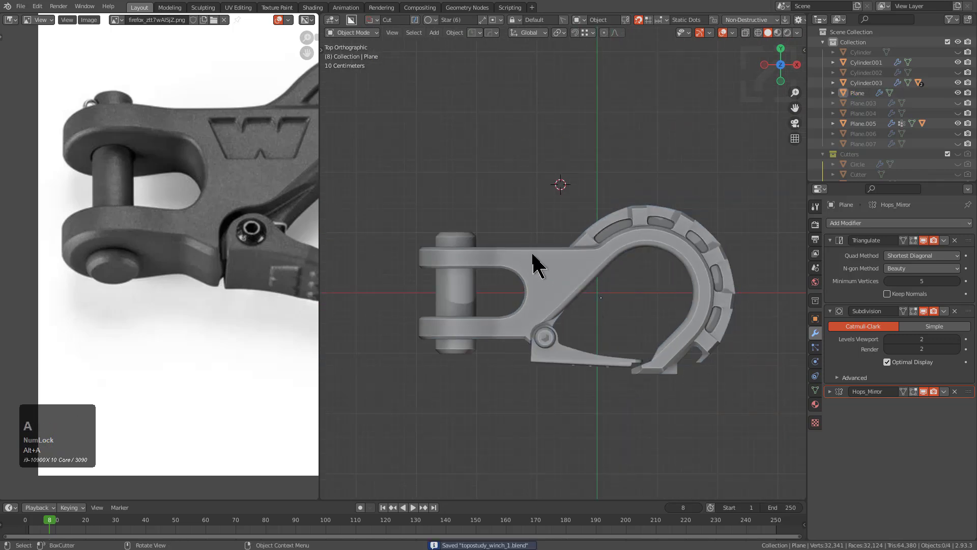
pyautogui.press('a')
pyautogui.press('g')
pyautogui.press('y')
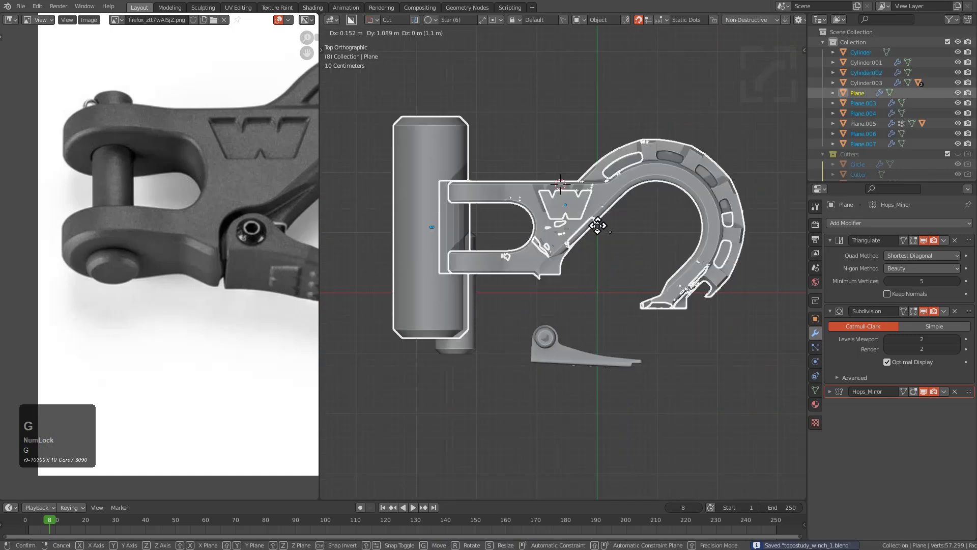
pyautogui.rightClick(593, 162)
pyautogui.hotkey('ctrl', 'z')
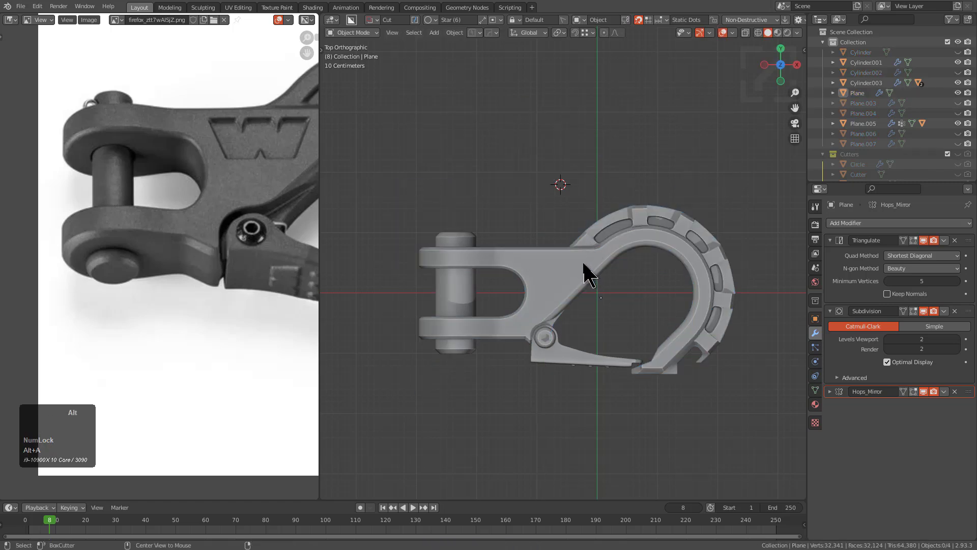
# Unhide the hidden leftover objects and move them to a new collection named junk
pyautogui.hotkey('alt', 'h')
pyautogui.press('g')
pyautogui.press('y')
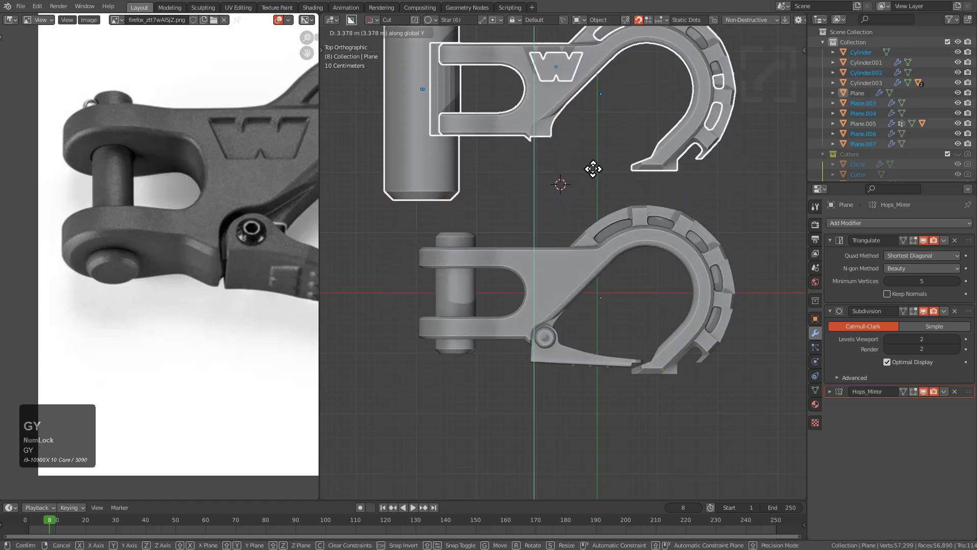
pyautogui.rightClick(597, 178)
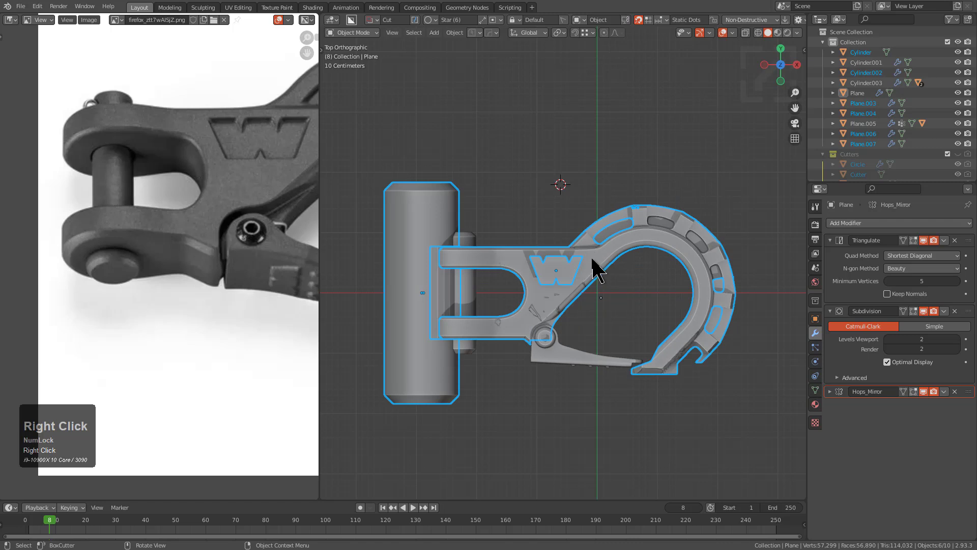
pyautogui.press('m')
pyautogui.click(566, 258)
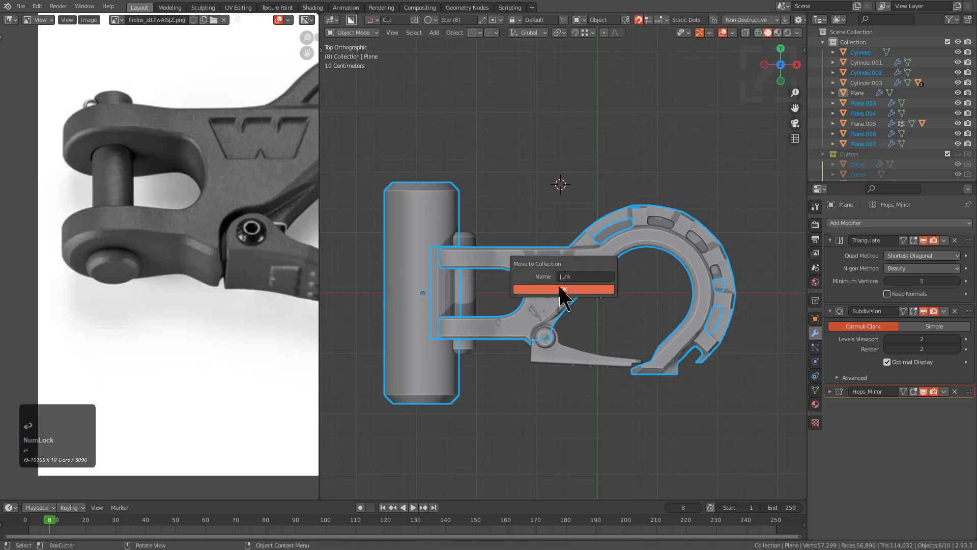
pyautogui.click(561, 289)
pyautogui.press('1')
# Duplicate the hook body in place, store the copy in the junk collection, and reselect the original
pyautogui.click(584, 268)
pyautogui.scroll(2, 584, 268)
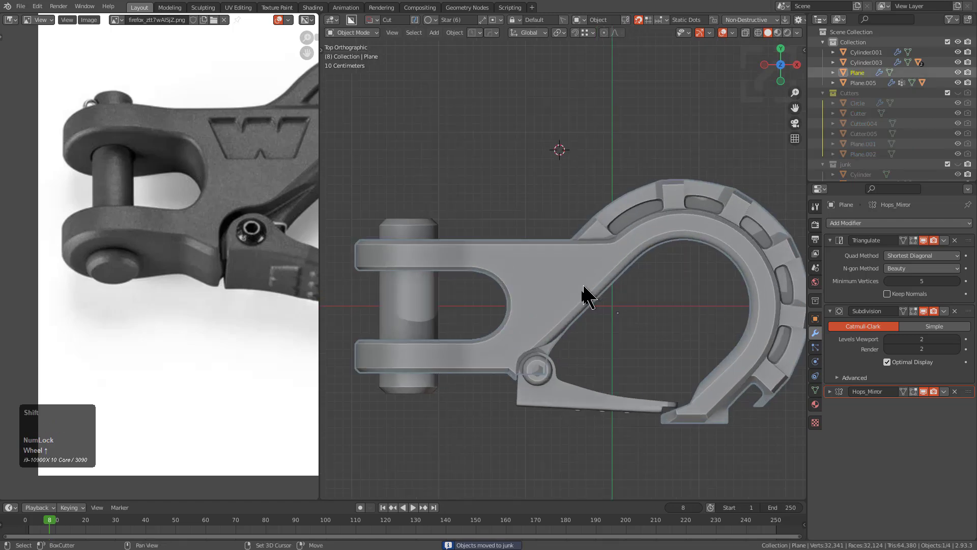
pyautogui.hotkey('shift', 'd')
pyautogui.rightClick(622, 251)
pyautogui.press('m')
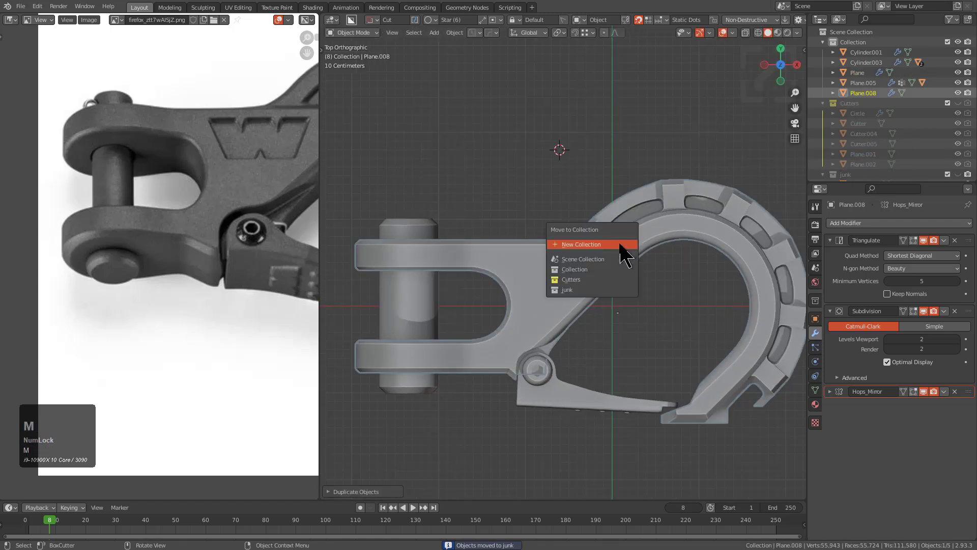
pyautogui.click(593, 290)
pyautogui.click(595, 269)
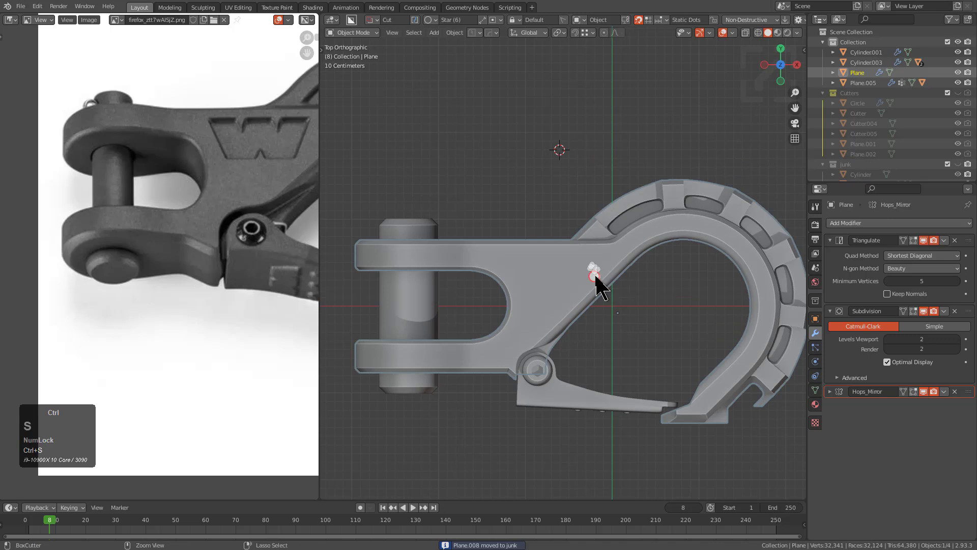
# Compare the whole hook assembly with the complete hook in the reference photo
pyautogui.moveTo(605, 301); pyautogui.dragTo(606, 235, button='middle')
pyautogui.click(605, 235)
pyautogui.keyDown('shift'); pyautogui.moveTo(640, 265); pyautogui.dragTo(660, 323, button='middle'); pyautogui.keyUp('shift')
pyautogui.scroll(-2, 270, 250)
pyautogui.moveTo(260, 264); pyautogui.dragTo(214, 264, button='middle')
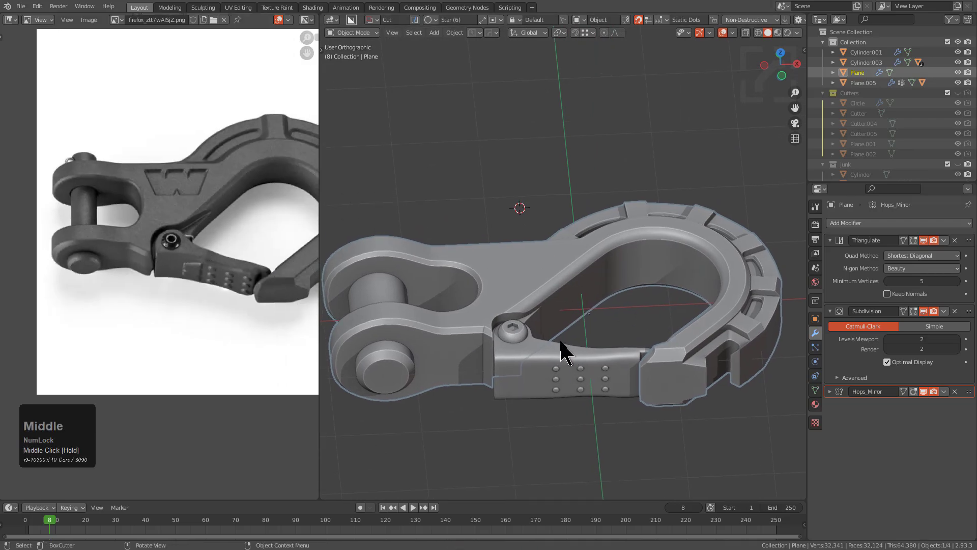
# Examine the hook body's thickness and topology from several angles against the reference photo
pyautogui.press('Tab')
pyautogui.moveTo(556, 283); pyautogui.dragTo(452, 238, button='middle')
pyautogui.moveTo(608, 230); pyautogui.dragTo(622, 280, button='middle')
pyautogui.press('Tab')
pyautogui.scroll(1, 625, 281)
pyautogui.scroll(4, 275, 196)
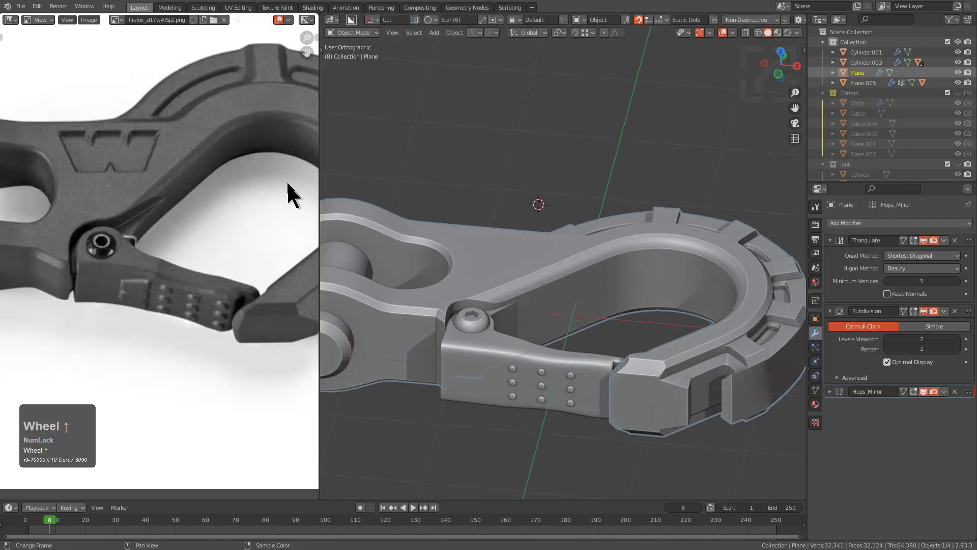
pyautogui.moveTo(544, 280); pyautogui.dragTo(538, 259, button='middle')
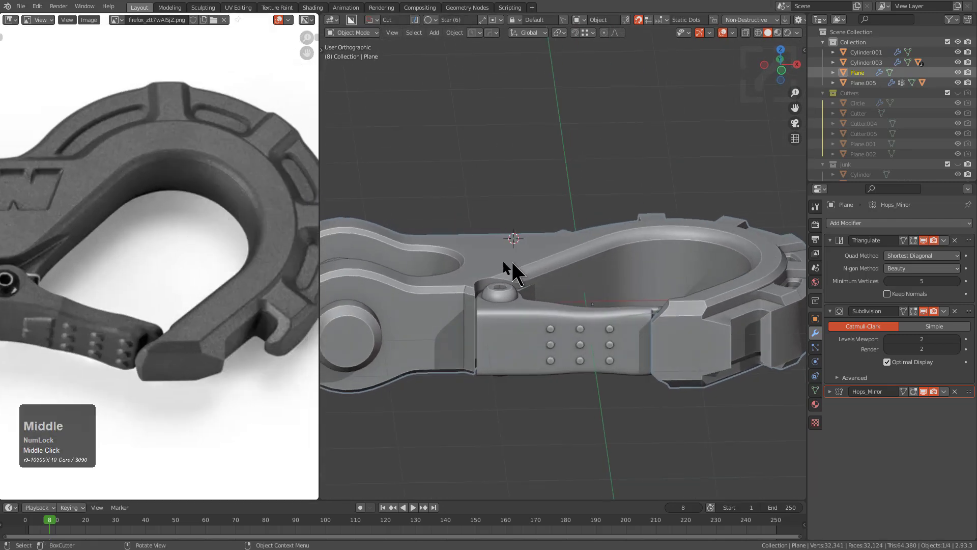
pyautogui.moveTo(534, 300); pyautogui.dragTo(545, 316, button='middle')
pyautogui.scroll(-2, 577, 287)
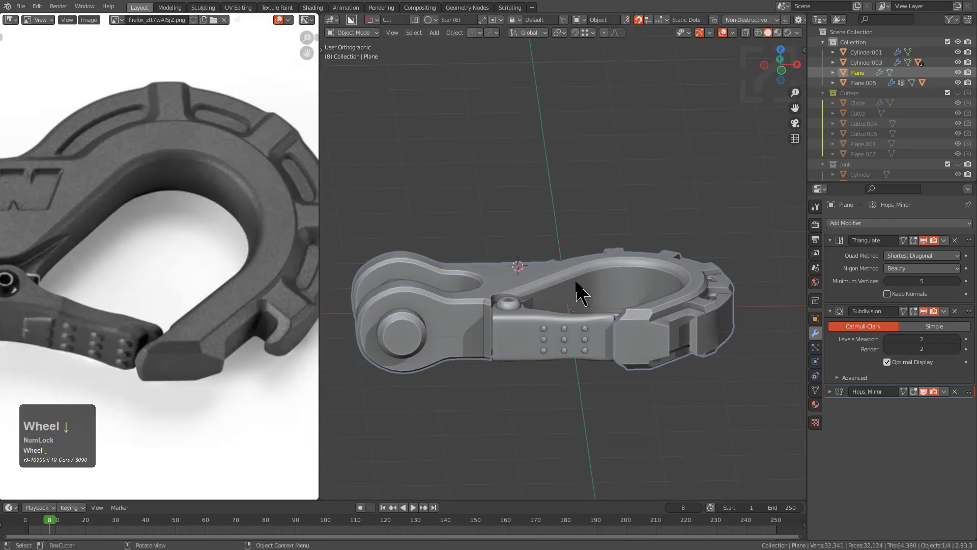
pyautogui.moveTo(586, 288); pyautogui.dragTo(579, 260, button='middle')
# Select all hook body vertices beyond the clevis bend in an X-ray front view, leaving the rounded clevis end unselected
pyautogui.hotkey('alt', 'z')
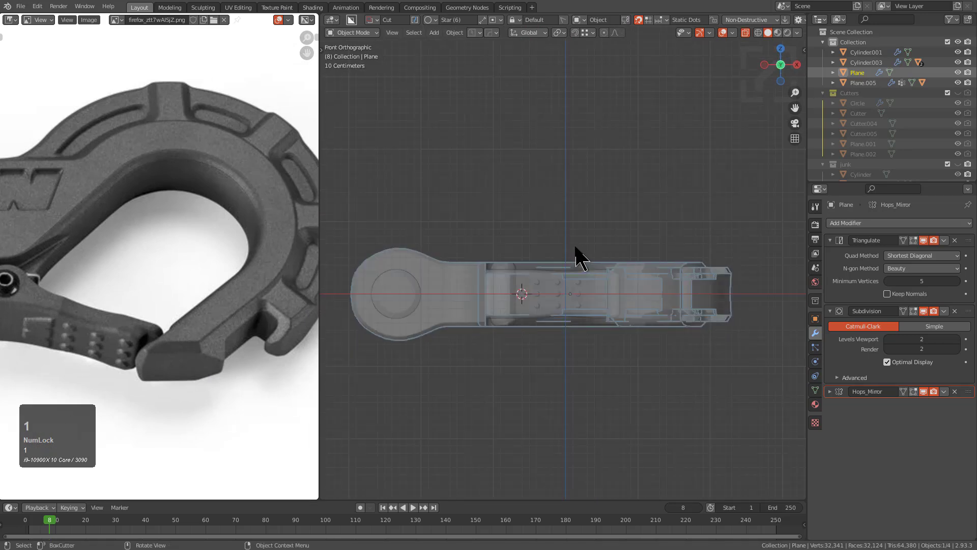
pyautogui.press('Tab')
pyautogui.moveTo(740, 213); pyautogui.dragTo(455, 389)
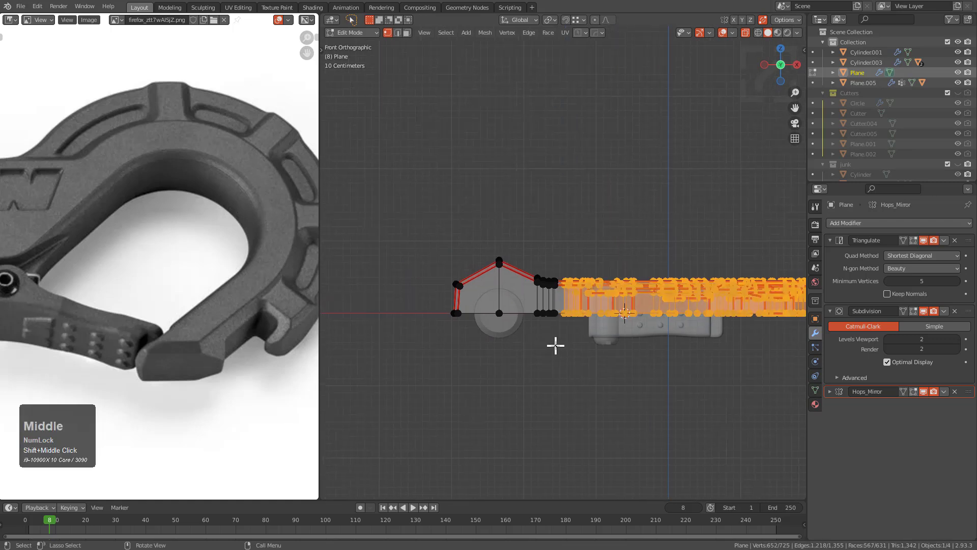
pyautogui.scroll(-8, 572, 356)
pyautogui.scroll(-1, 591, 302)
pyautogui.moveTo(610, 207); pyautogui.dragTo(530, 440)
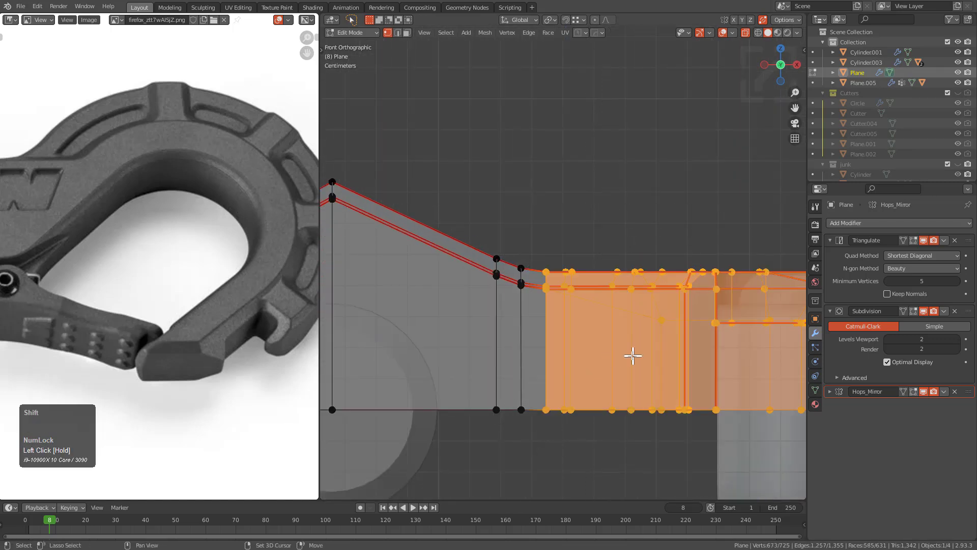
pyautogui.keyDown('shift'); pyautogui.moveTo(632, 356); pyautogui.dragTo(596, 345, button='middle'); pyautogui.keyUp('shift')
pyautogui.keyDown('shift'); pyautogui.moveTo(542, 318); pyautogui.dragTo(574, 338, button='middle'); pyautogui.keyUp('shift')
pyautogui.scroll(-2, 621, 316)
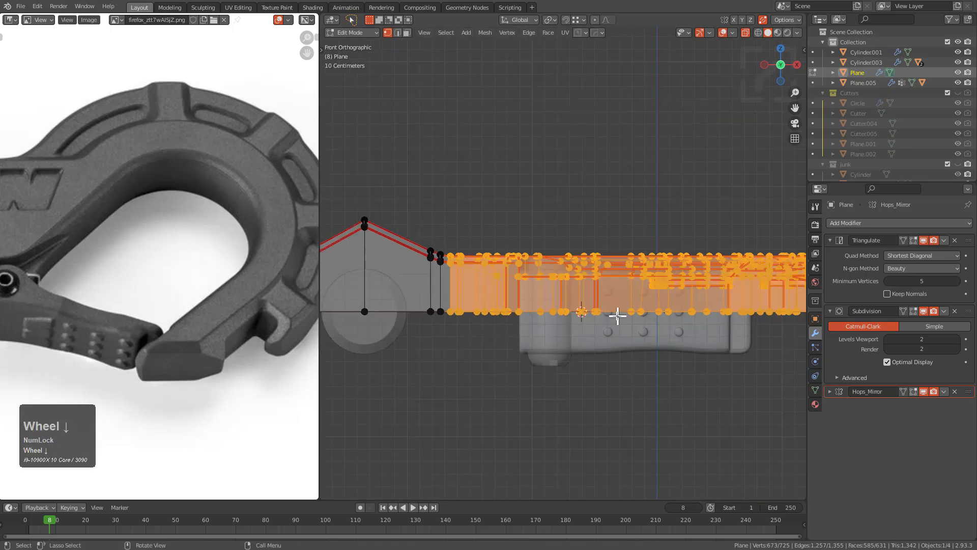
# Add a HardOps lattice around the selected hook body vertices and open the lattice for editing
pyautogui.press('q')
pyautogui.click(653, 346)
pyautogui.scroll(-2, 677, 327)
pyautogui.moveTo(616, 312)
pyautogui.mouseDown(button='middle')
pyautogui.moveTo(617, 371)
pyautogui.moveTo(614, 318)
pyautogui.mouseUp(button='middle')
pyautogui.press('Tab')
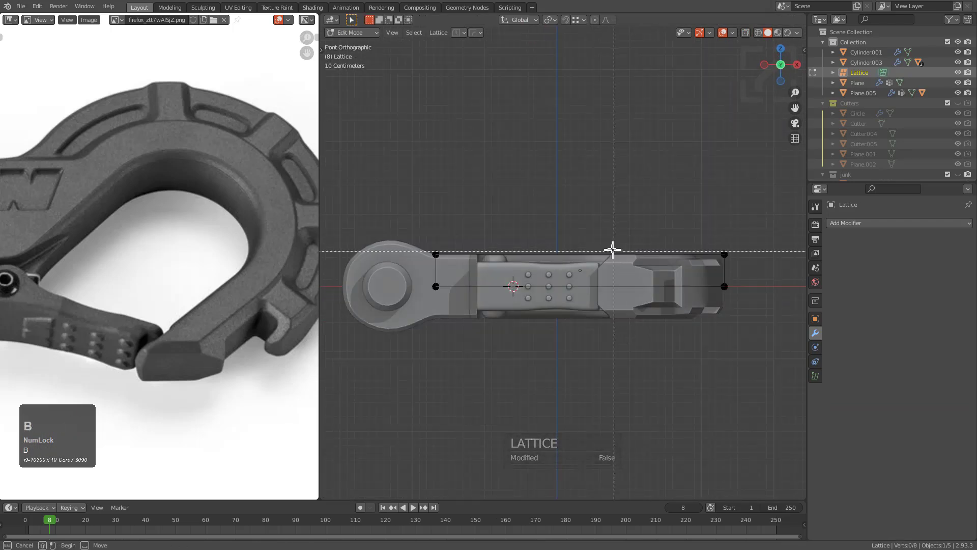
# Lower the lattice's four upper points about 0.1 m along Z to thin the hook body
pyautogui.moveTo(425, 216); pyautogui.dragTo(755, 260)
pyautogui.press('g')
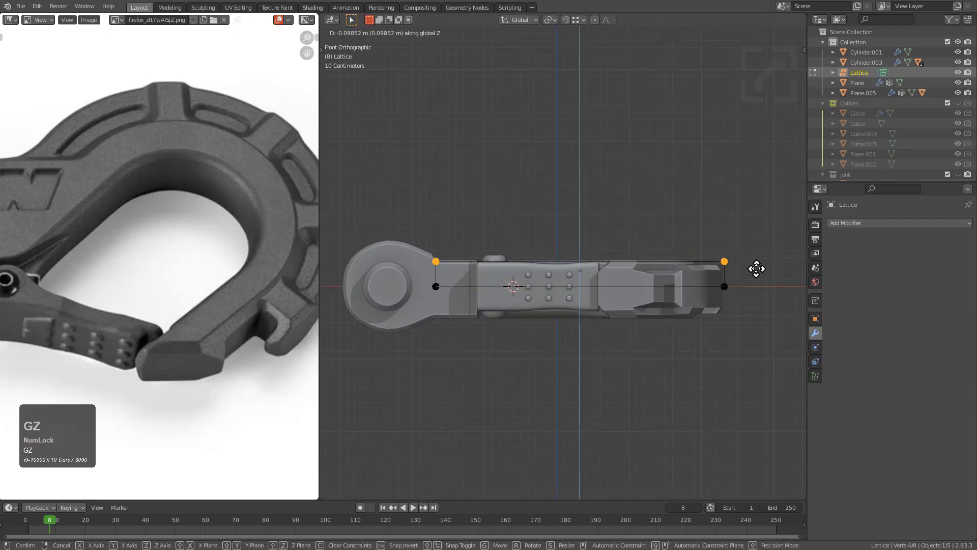
pyautogui.click(757, 272)
pyautogui.moveTo(756, 271); pyautogui.dragTo(650, 283, button='middle')
pyautogui.press('Tab')
# Reorder the hook body's modifiers so Lattice comes first and Hops_Mirror second, above Triangulate and Subdivision
pyautogui.click(619, 266)
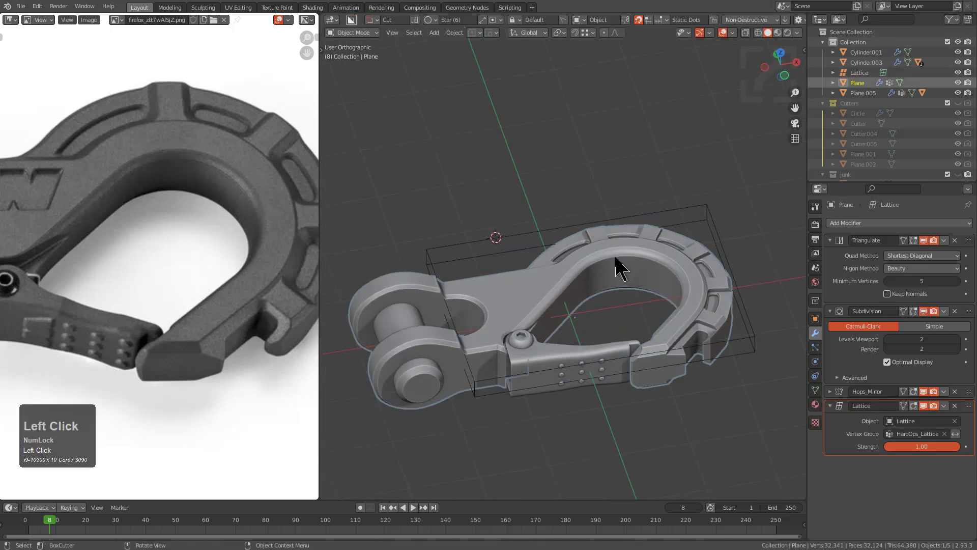
pyautogui.moveTo(969, 406); pyautogui.dragTo(957, 241)
pyautogui.moveTo(968, 454); pyautogui.dragTo(922, 299)
pyautogui.moveTo(578, 312); pyautogui.dragTo(530, 285, button='middle')
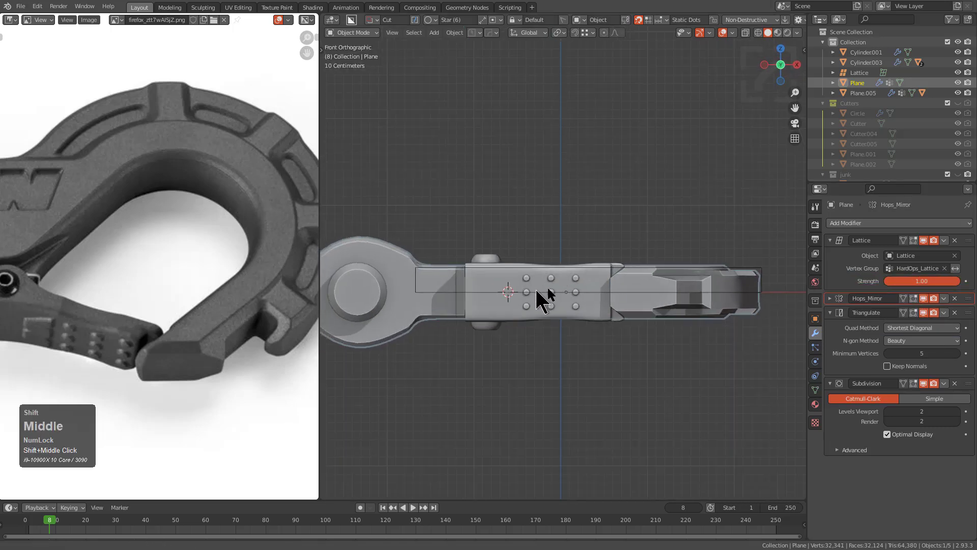
# Lower the lattice's upper points further along Z in two moves to make the hook body thinner
pyautogui.scroll(3, 531, 289)
pyautogui.click(487, 262)
pyautogui.press('Tab')
pyautogui.scroll(4, 585, 283)
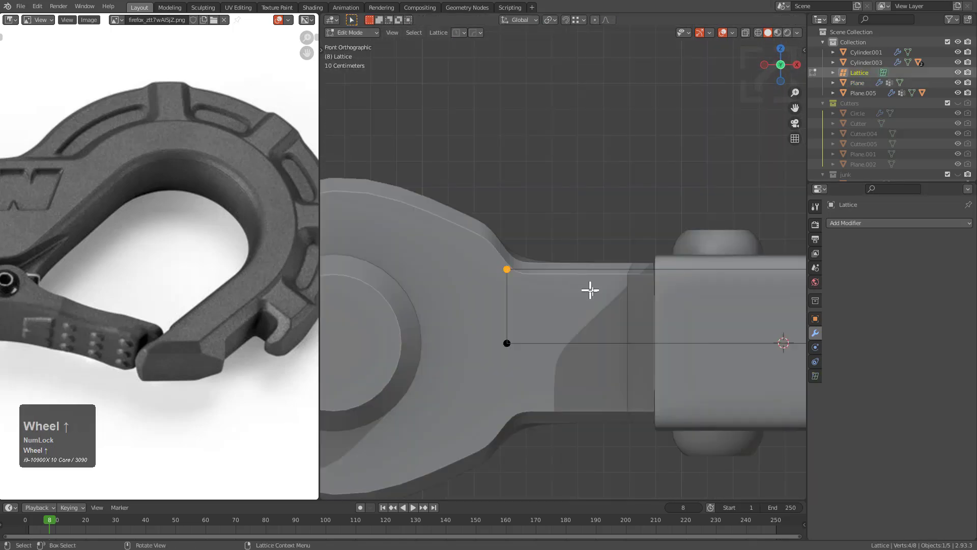
pyautogui.press('g')
pyautogui.click(600, 283)
pyautogui.moveTo(600, 285); pyautogui.dragTo(637, 291, button='middle')
pyautogui.press('g')
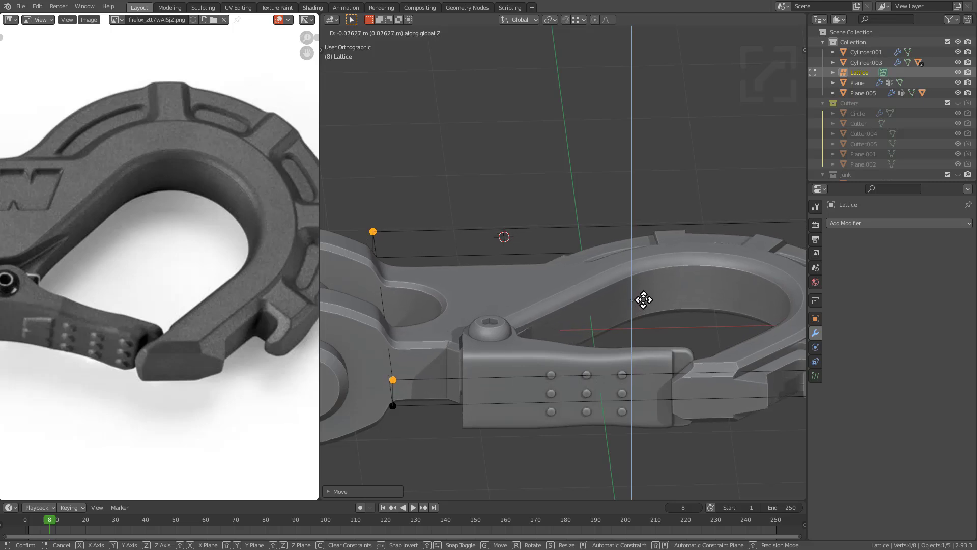
pyautogui.click(642, 297)
# Compare the thinned hook body and clevis proportions with the hook in the reference photo
pyautogui.scroll(-3, 616, 307)
pyautogui.moveTo(550, 307)
pyautogui.keyDown('shift'); pyautogui.mouseDown(button='middle')
pyautogui.moveTo(650, 295)
pyautogui.moveTo(535, 307)
pyautogui.mouseUp(button='middle'); pyautogui.keyUp('shift')
pyautogui.keyDown('shift'); pyautogui.moveTo(535, 307); pyautogui.dragTo(551, 282, button='middle'); pyautogui.keyUp('shift')
pyautogui.moveTo(551, 282); pyautogui.dragTo(562, 285, button='middle')
pyautogui.scroll(-2, 120, 311)
pyautogui.moveTo(120, 312); pyautogui.dragTo(234, 295, button='middle')
pyautogui.scroll(2, 121, 285)
pyautogui.moveTo(122, 285); pyautogui.dragTo(164, 282, button='middle')
pyautogui.scroll(1, 569, 281)
pyautogui.scroll(2, 570, 281)
pyautogui.moveTo(569, 300); pyautogui.dragTo(579, 308, button='middle')
pyautogui.keyDown('shift'); pyautogui.moveTo(657, 334); pyautogui.dragTo(565, 305, button='middle'); pyautogui.keyUp('shift')
pyautogui.scroll(-2, 681, 321)
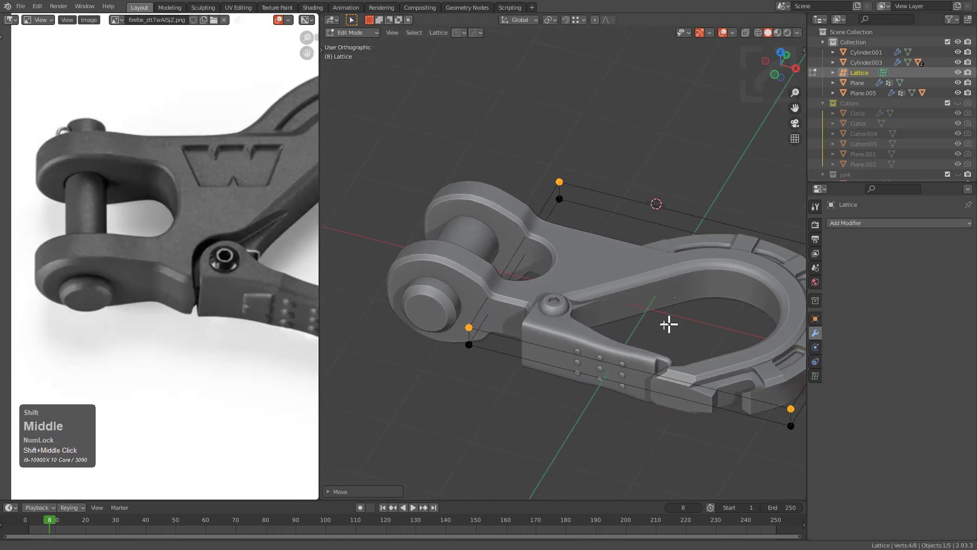
# Raise the lattice's upper points slightly along Z, finish editing the lattice and hide it
pyautogui.moveTo(679, 325); pyautogui.dragTo(690, 320, button='middle')
pyautogui.keyDown('shift'); pyautogui.moveTo(690, 320); pyautogui.dragTo(600, 296, button='middle'); pyautogui.keyUp('shift')
pyautogui.scroll(1, 600, 295)
pyautogui.press('g')
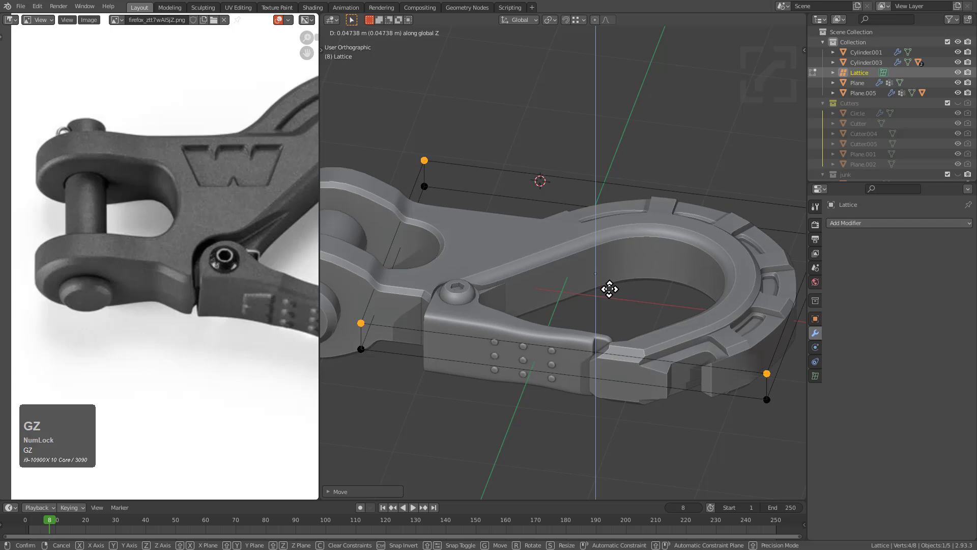
pyautogui.click(617, 295)
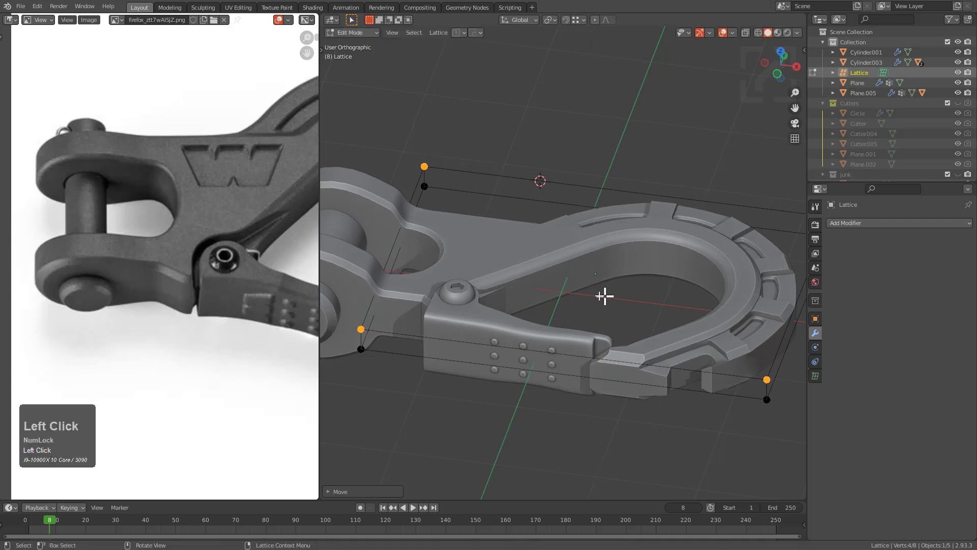
pyautogui.keyDown('shift'); pyautogui.moveTo(617, 294); pyautogui.dragTo(643, 315, button='middle'); pyautogui.keyUp('shift')
pyautogui.press('Tab')
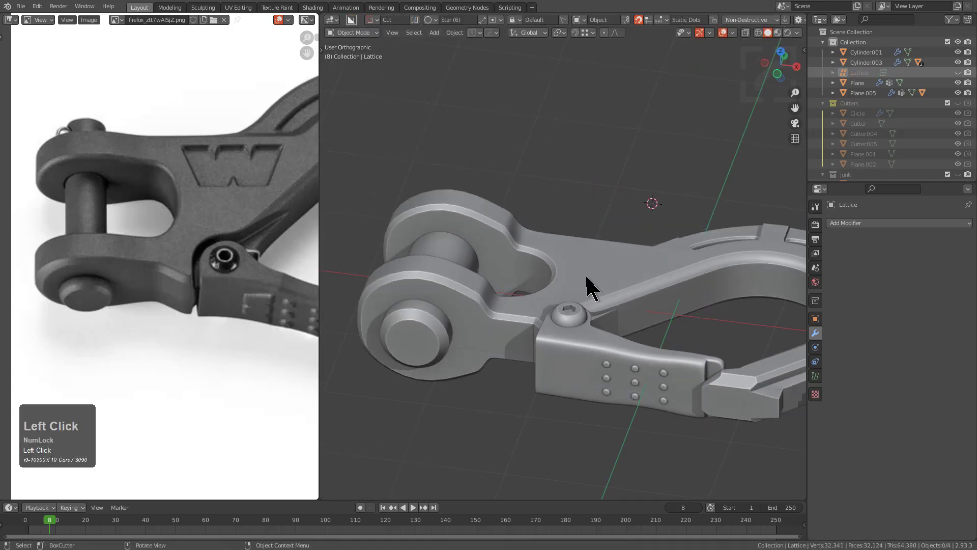
# Dissolve the closely spaced edge loops across the clevis arms beside the slot and check the smoothed shape
pyautogui.click(586, 279)
pyautogui.scroll(5, 611, 285)
pyautogui.press('Tab')
pyautogui.press('2')
pyautogui.keyDown('alt'); pyautogui.click(481, 315); pyautogui.keyUp('alt')
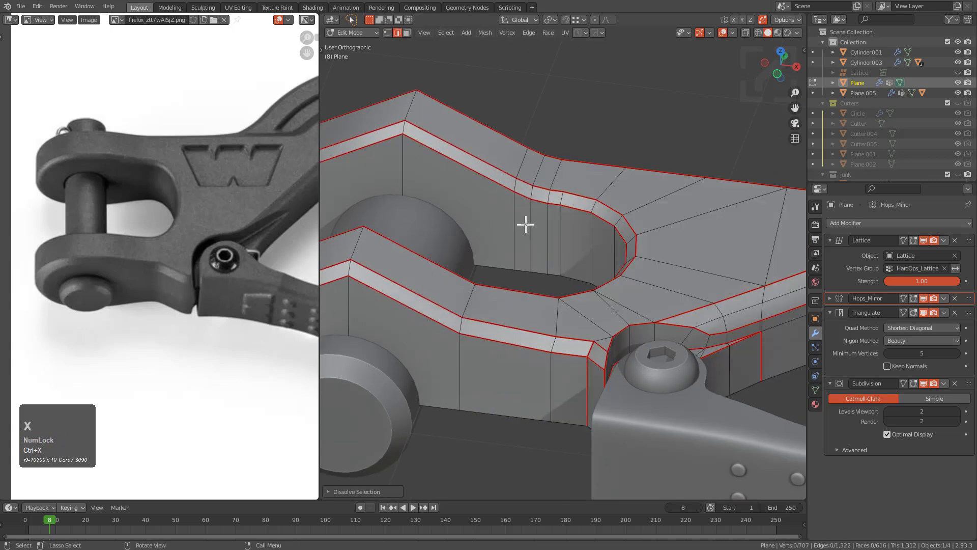
pyautogui.scroll(2, 552, 256)
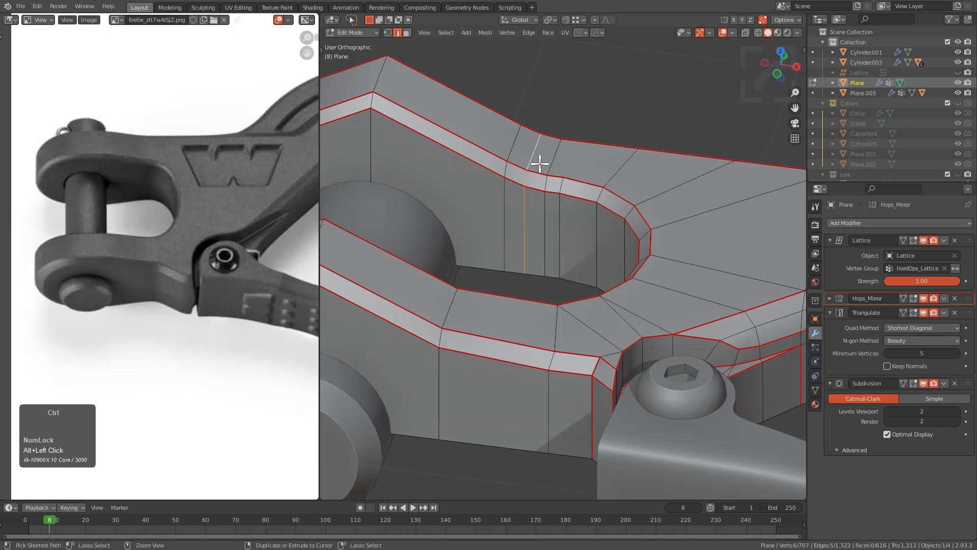
pyautogui.press('Tab')
pyautogui.moveTo(589, 246); pyautogui.dragTo(585, 298, button='middle')
# Add a centred edge loop across the clevis arm beside the curved end of the slot, and check the smoothed shape
pyautogui.press('Tab')
pyautogui.press('1')
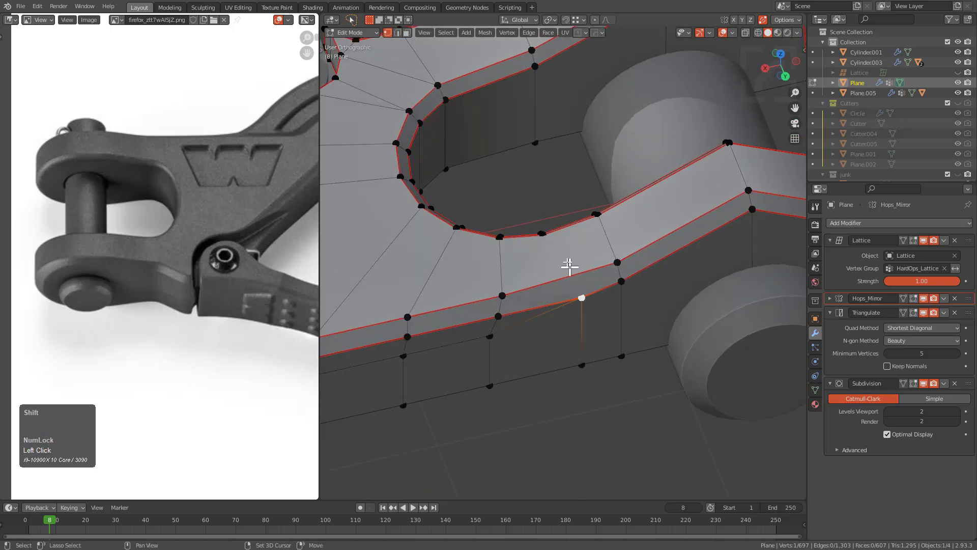
pyautogui.moveTo(557, 256); pyautogui.dragTo(546, 286, button='middle')
pyautogui.hotkey('ctrl', 'r')
pyautogui.click(544, 278)
pyautogui.rightClick(550, 280)
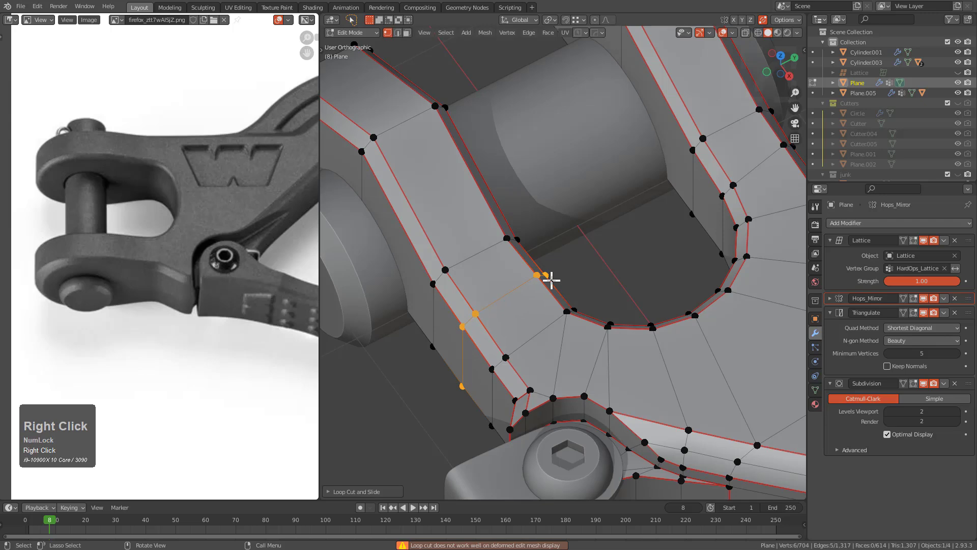
pyautogui.press('Tab')
pyautogui.scroll(-3, 632, 309)
pyautogui.moveTo(633, 310); pyautogui.dragTo(539, 269, button='middle')
pyautogui.scroll(-1, 546, 292)
pyautogui.hotkey('alt', 'a')
# Examine the bend where the clevis arm meets the thinned body, alternating between the mesh cage and the smoothed result
pyautogui.press('Tab')
pyautogui.scroll(2, 551, 273)
pyautogui.moveTo(532, 231); pyautogui.dragTo(544, 253, button='middle')
pyautogui.press('Tab')
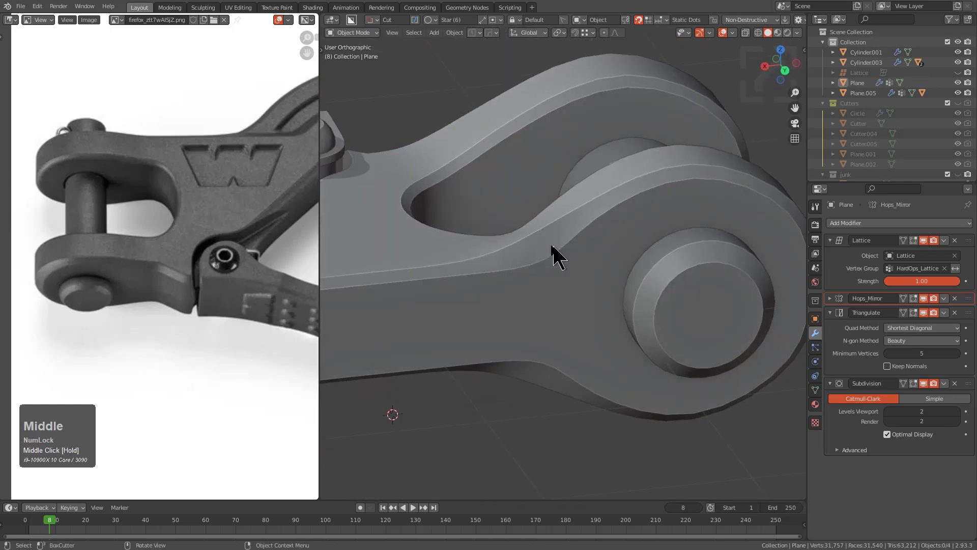
pyautogui.press('Tab')
pyautogui.scroll(2, 542, 247)
pyautogui.press('Tab')
pyautogui.scroll(-2, 597, 270)
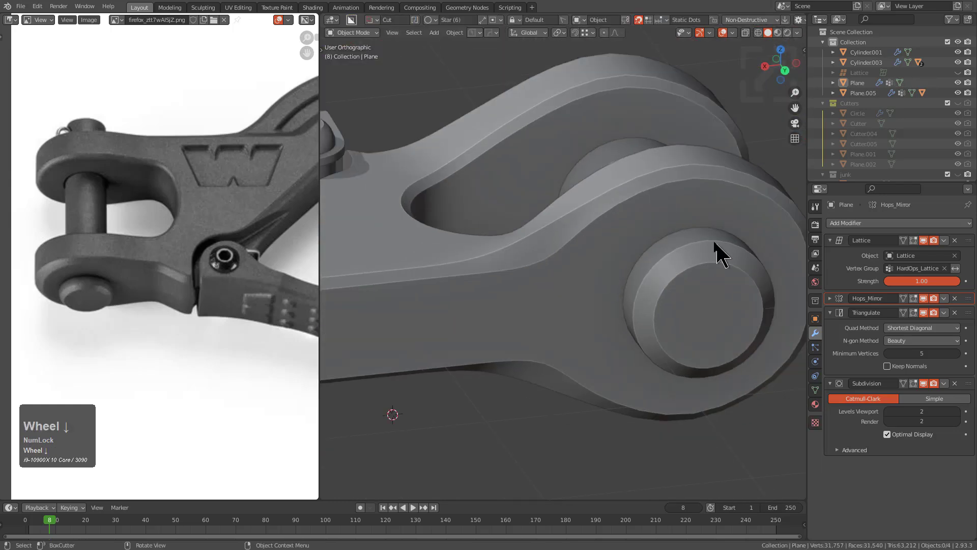
# Slide the vertex on the outer bevel edge at the clevis arm's bend slightly towards the neighbouring upper edge
pyautogui.press('Tab')
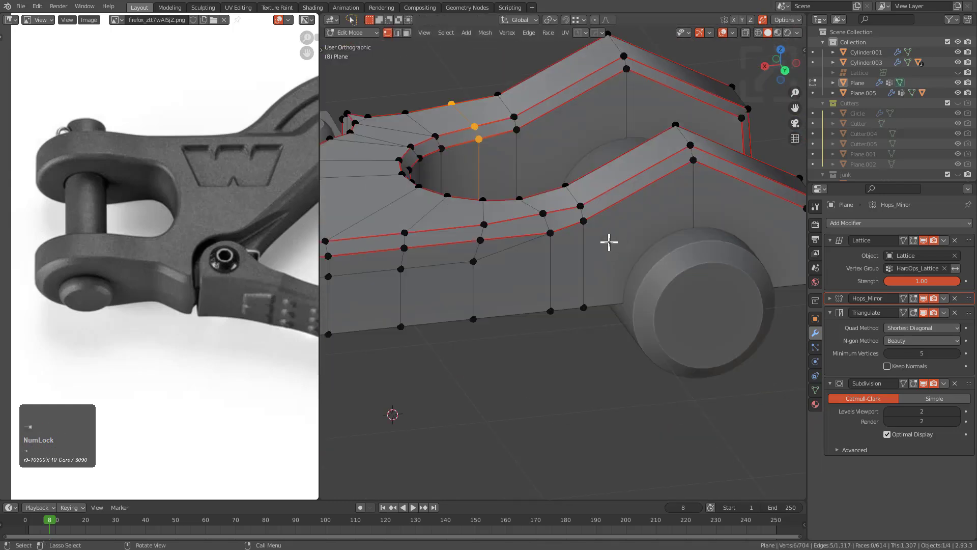
pyautogui.scroll(2, 552, 233)
pyautogui.press('g')
pyautogui.press('g')
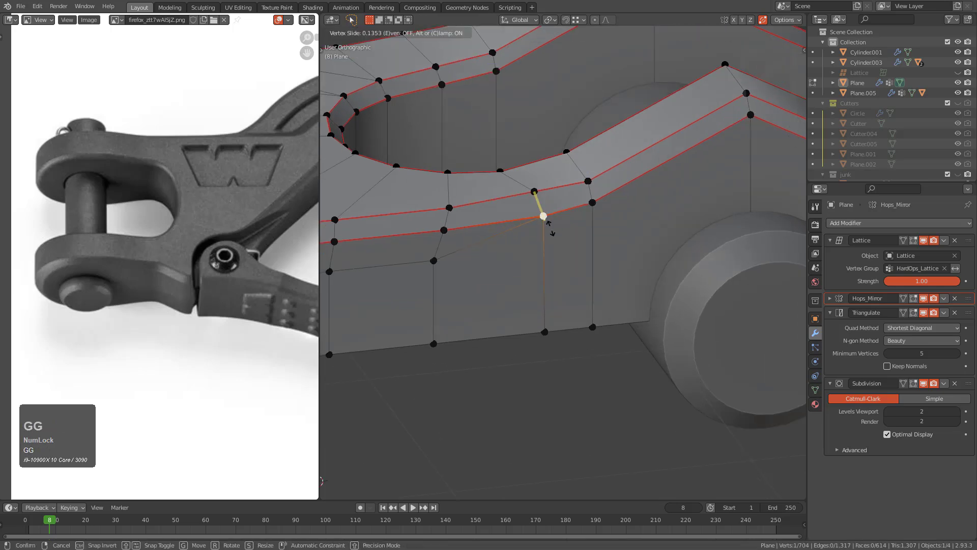
pyautogui.click(549, 227)
pyautogui.press('Tab')
pyautogui.scroll(-2, 580, 226)
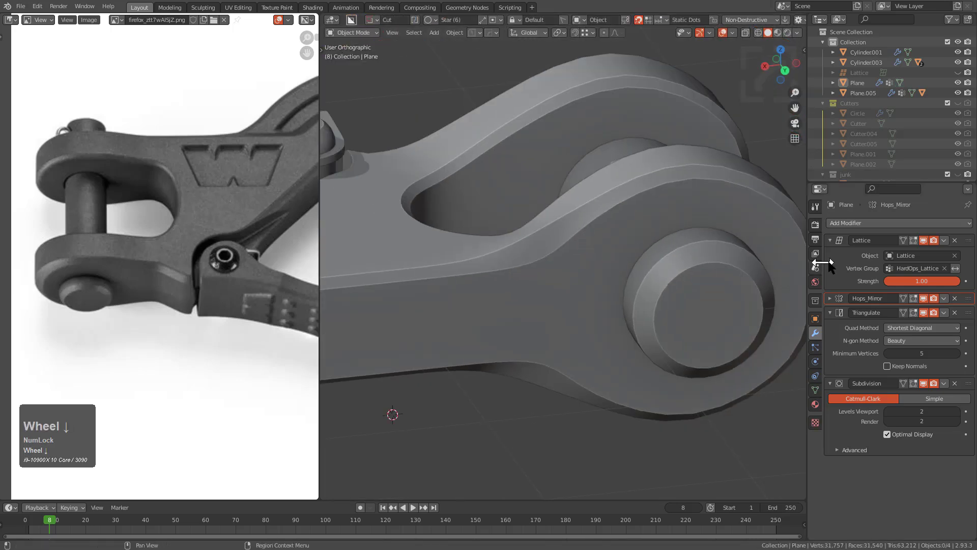
# Check the Lattice modifier's effect by toggling its viewport display and selecting the HardOps_Lattice group's vertices
pyautogui.click(924, 241)
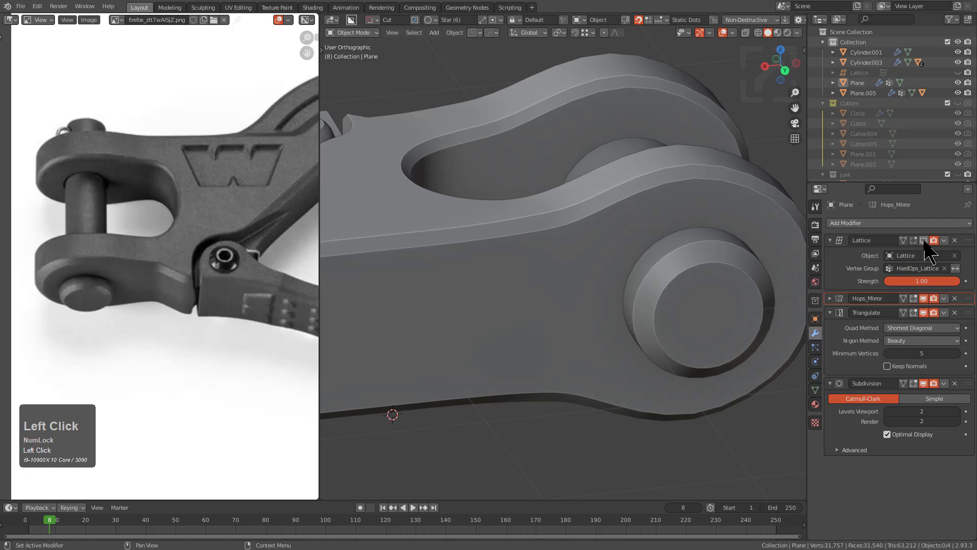
pyautogui.click(924, 241)
pyautogui.press('Tab')
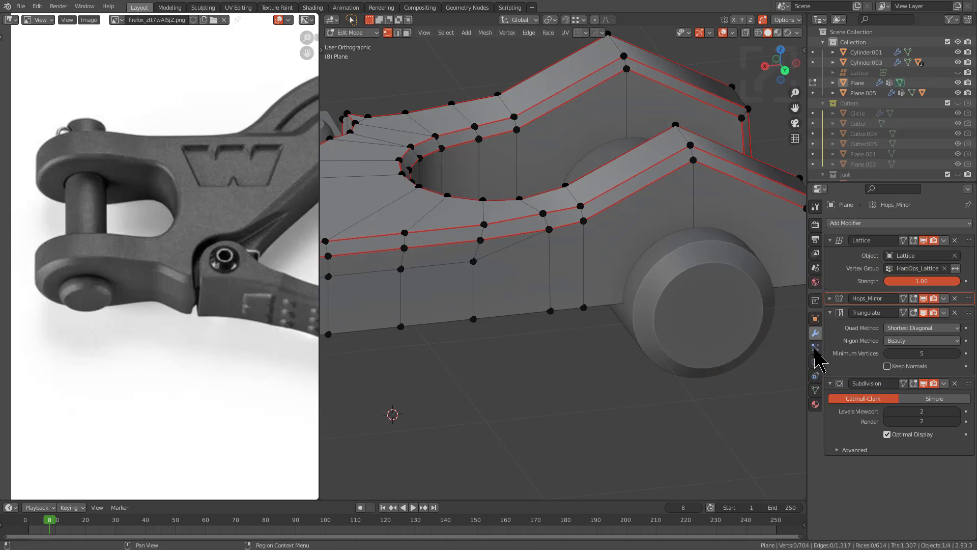
pyautogui.click(815, 389)
pyautogui.click(919, 317)
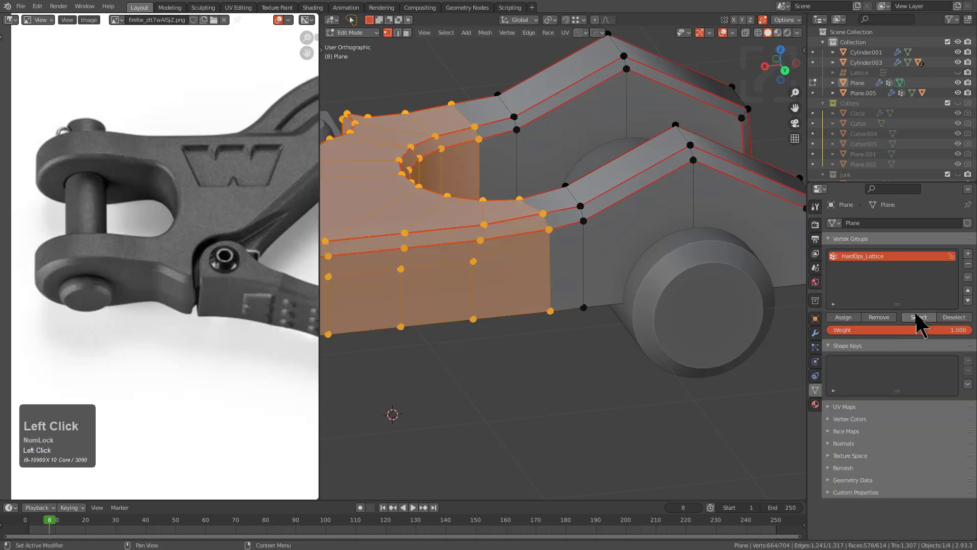
pyautogui.moveTo(530, 269); pyautogui.dragTo(469, 278, button='middle')
pyautogui.scroll(1, 535, 273)
pyautogui.scroll(-3, 537, 273)
pyautogui.press('Tab')
# Examine the smoothed clevis arms and their transition into the thinned hook body from several angles
pyautogui.moveTo(536, 273); pyautogui.dragTo(581, 286, button='middle')
pyautogui.scroll(1, 555, 283)
pyautogui.scroll(-1, 624, 286)
pyautogui.scroll(-2, 581, 286)
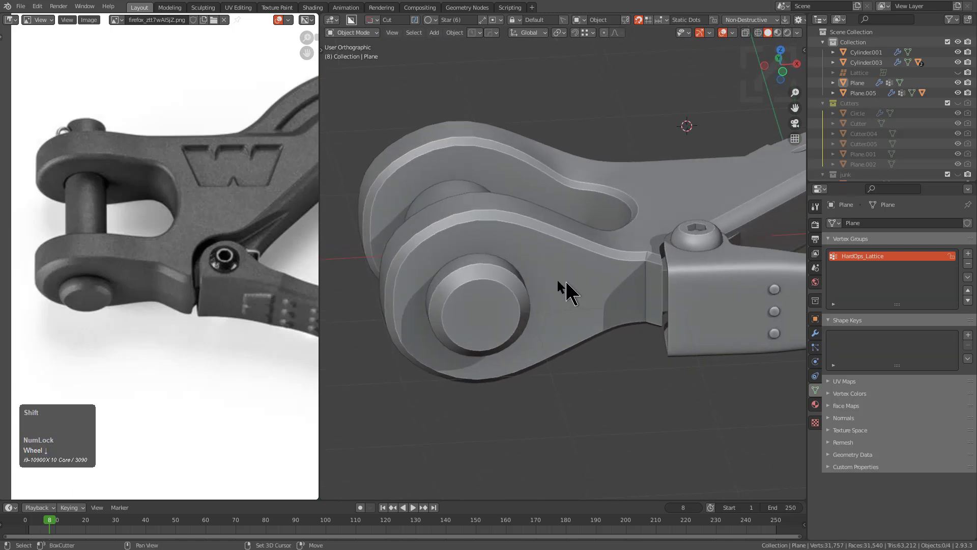
pyautogui.moveTo(655, 289); pyautogui.dragTo(654, 312, button='middle')
pyautogui.keyDown('shift'); pyautogui.moveTo(654, 312); pyautogui.dragTo(563, 279, button='middle'); pyautogui.keyUp('shift')
pyautogui.scroll(-2, 555, 306)
pyautogui.scroll(2, 571, 256)
pyautogui.keyDown('shift'); pyautogui.scroll(1, 611, 259); pyautogui.keyUp('shift')
pyautogui.scroll(2, 598, 266)
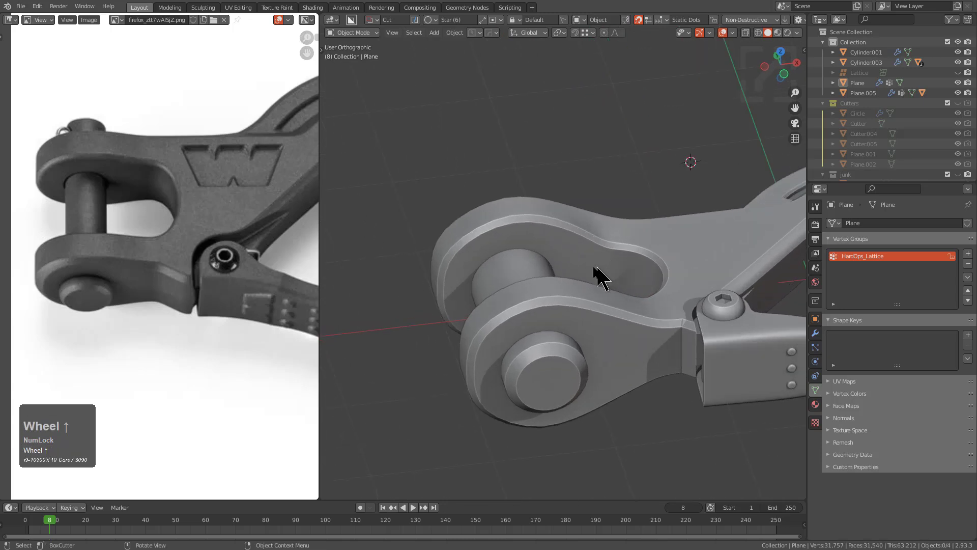
pyautogui.moveTo(570, 326); pyautogui.dragTo(477, 258, button='middle')
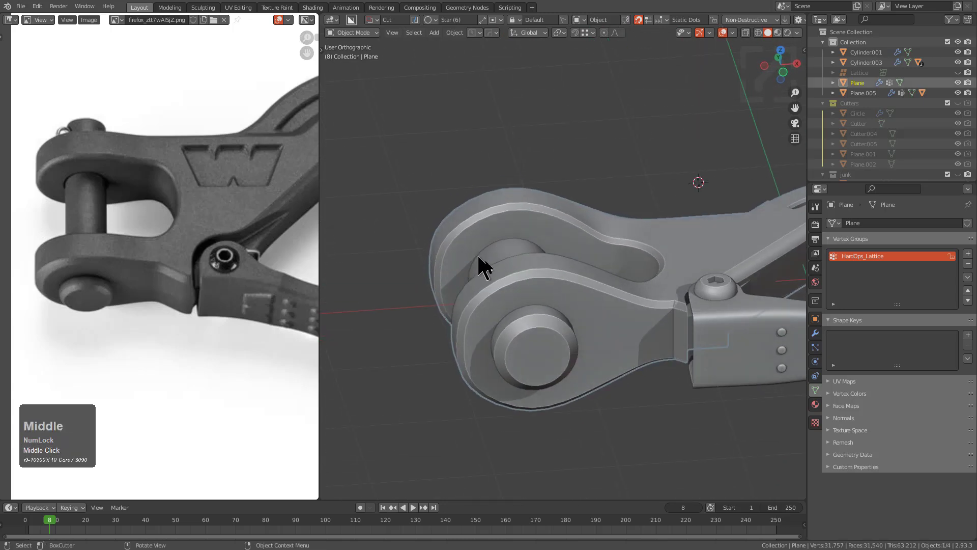
pyautogui.moveTo(543, 298); pyautogui.dragTo(454, 274, button='middle')
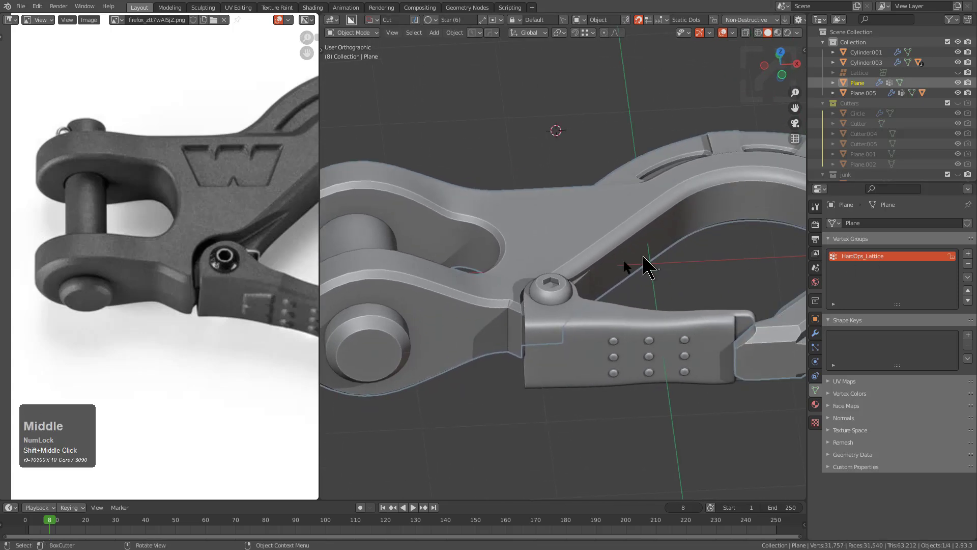
# Adjust the Lattice modifier's strength on the hook body and apply the modifier
pyautogui.click(815, 333)
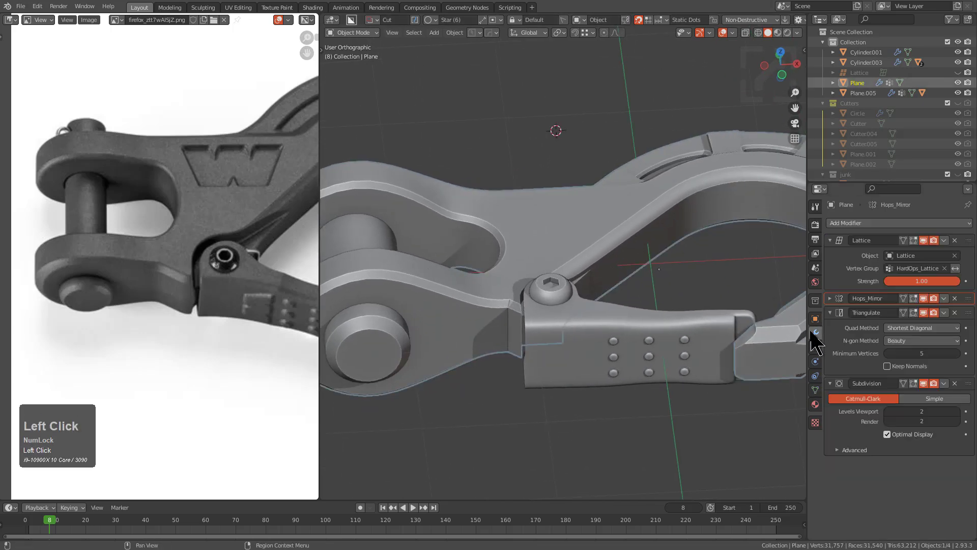
pyautogui.moveTo(922, 281); pyautogui.dragTo(864, 281)
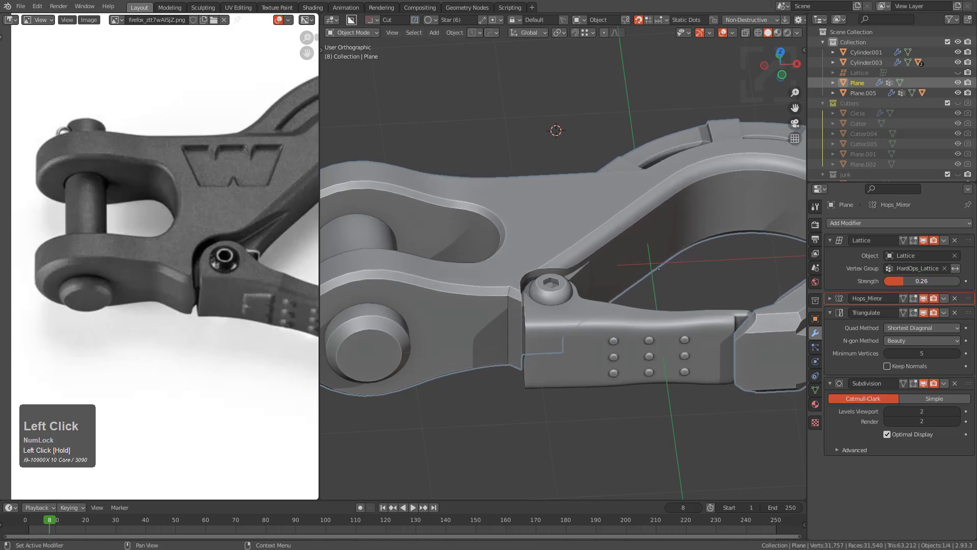
pyautogui.moveTo(917, 281); pyautogui.dragTo(929, 281)
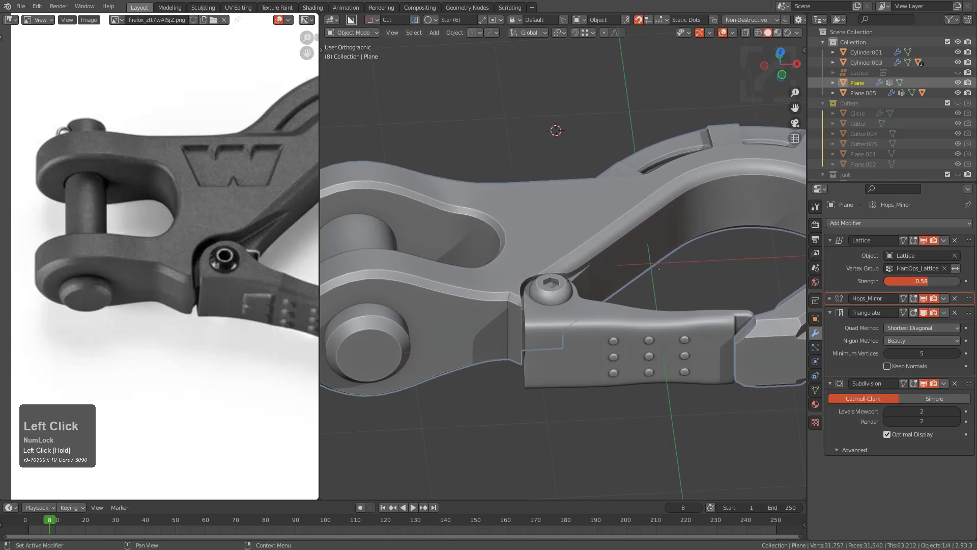
pyautogui.hotkey('ctrl', 'a')
# Move the outer bevel's cross edge at the clevis arm's bend along Z, and slide it along the bevel
pyautogui.moveTo(557, 273); pyautogui.dragTo(629, 315, button='middle')
pyautogui.press('Tab')
pyautogui.scroll(3, 554, 237)
pyautogui.click(589, 273)
pyautogui.press('g')
pyautogui.press('z')
pyautogui.click(589, 249)
pyautogui.rightClick(609, 290)
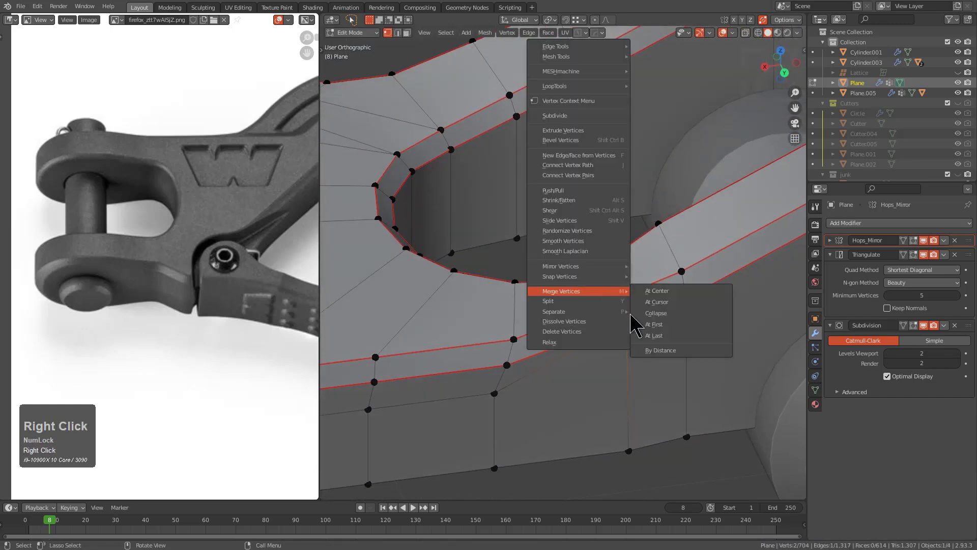
pyautogui.press('g')
pyautogui.press('g')
pyautogui.click(680, 309)
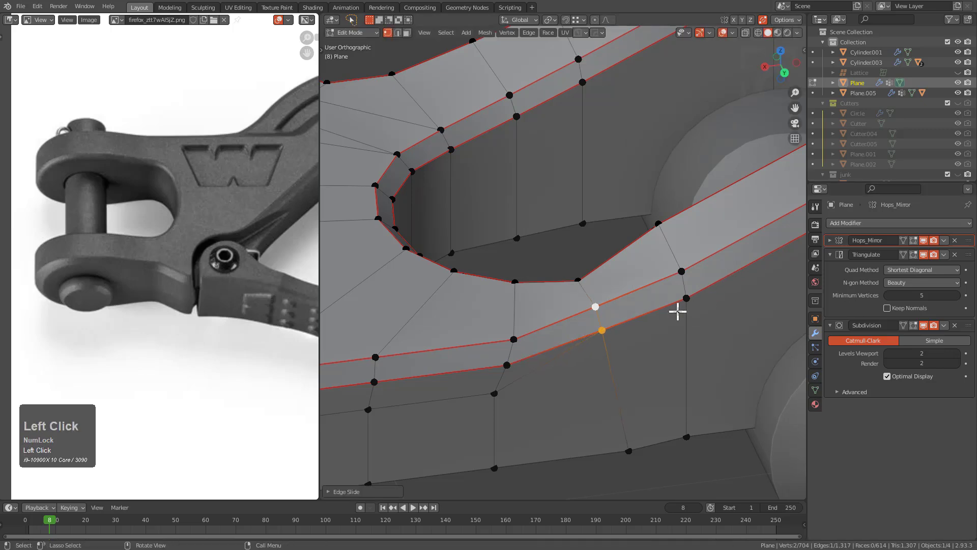
# Raise the bevel's cross edge on the clevis slot's inner rim at the bend about 0.029 m along Z
pyautogui.press('Tab')
pyautogui.scroll(-5, 611, 345)
pyautogui.moveTo(556, 310); pyautogui.dragTo(629, 343, button='middle')
pyautogui.scroll(-1, 467, 313)
pyautogui.moveTo(467, 313); pyautogui.dragTo(592, 353, button='middle')
pyautogui.scroll(-2, 648, 333)
pyautogui.scroll(4, 550, 310)
pyautogui.press('Tab')
pyautogui.scroll(4, 550, 312)
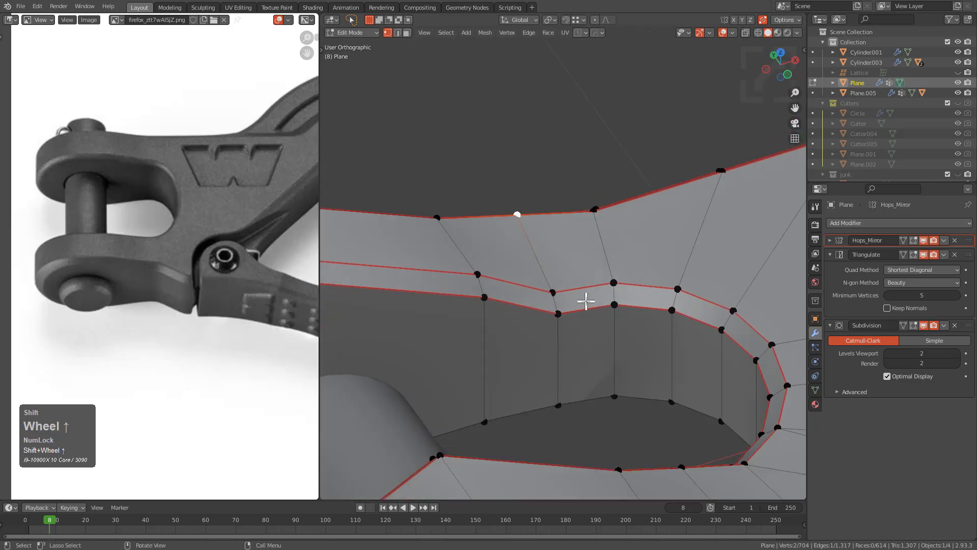
pyautogui.press('g')
pyautogui.press('z')
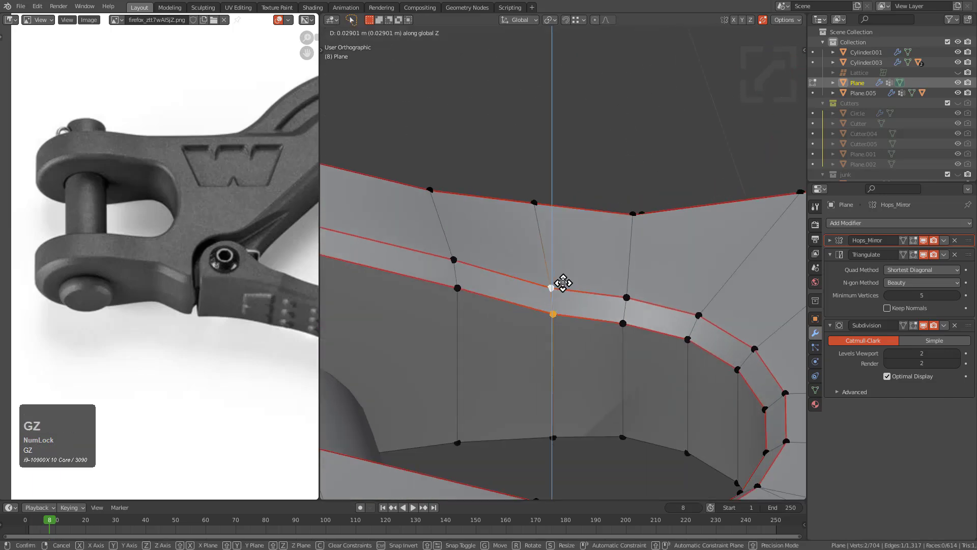
pyautogui.click(563, 281)
pyautogui.press('Tab')
pyautogui.moveTo(563, 281); pyautogui.dragTo(490, 345, button='middle')
# Raise the slot rim's bevel cross edge a further 0.03 m or so along Z in front view, aligning it with the neighbouring edges
pyautogui.press('Tab')
pyautogui.press('Tab')
pyautogui.scroll(-2, 561, 323)
pyautogui.scroll(-2, 521, 332)
pyautogui.keyDown('shift'); pyautogui.moveTo(581, 333); pyautogui.dragTo(541, 283, button='middle'); pyautogui.keyUp('shift')
pyautogui.hotkey('alt', 'z')
pyautogui.scroll(1, 527, 312)
pyautogui.scroll(3, 605, 293)
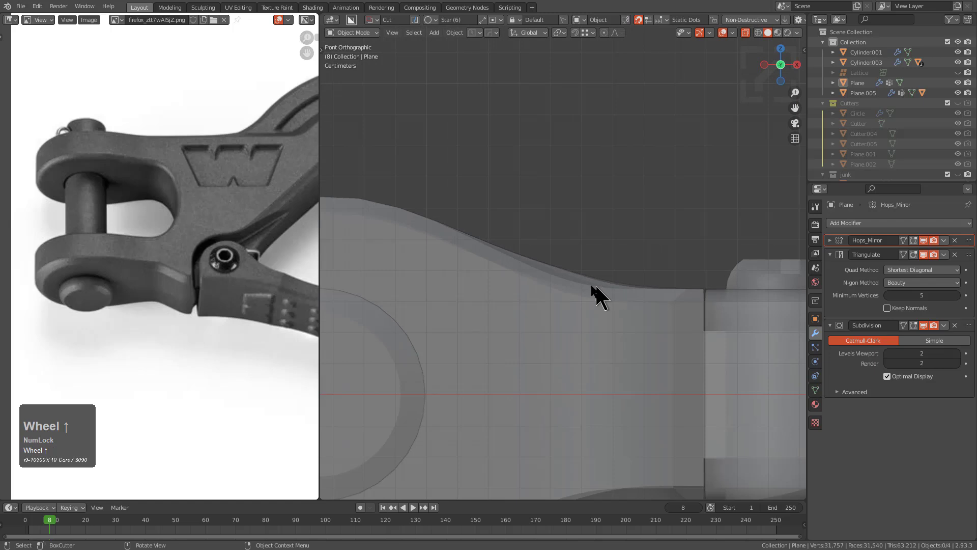
pyautogui.hotkey('alt', 'z')
pyautogui.press('Tab')
pyautogui.scroll(2, 589, 286)
pyautogui.moveTo(582, 290)
pyautogui.mouseDown(button='middle')
pyautogui.moveTo(570, 318)
pyautogui.moveTo(569, 288)
pyautogui.mouseUp(button='middle')
pyautogui.hotkey('alt', 'z')
pyautogui.scroll(-1, 570, 318)
pyautogui.press('g')
pyautogui.press('z')
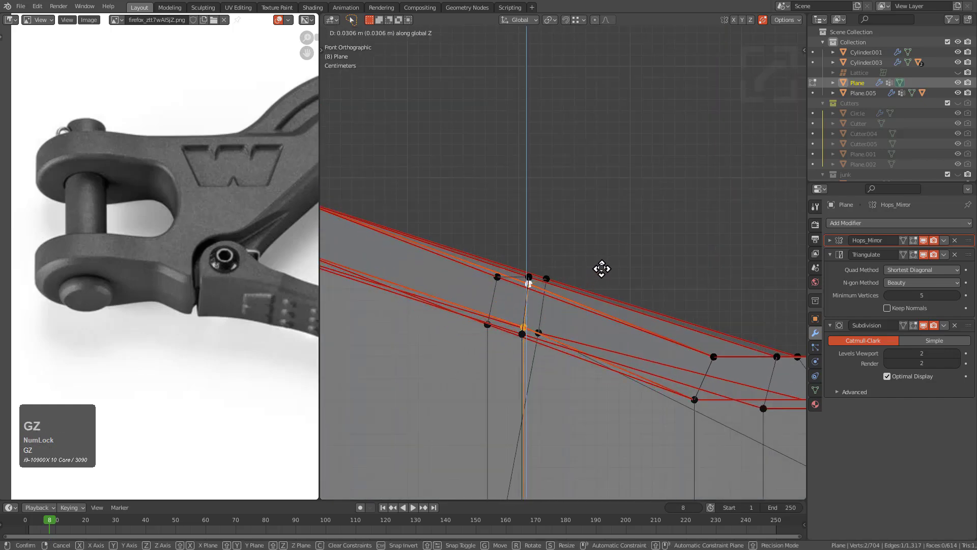
pyautogui.click(604, 275)
# Save the file as topostudy_winch_1.blend after checking the smoothed hook body
pyautogui.moveTo(604, 274); pyautogui.dragTo(519, 312, button='middle')
pyautogui.press('Tab')
pyautogui.scroll(-3, 600, 300)
pyautogui.scroll(-3, 585, 323)
pyautogui.scroll(3, 594, 323)
pyautogui.hotkey('ctrl', 's')
pyautogui.moveTo(606, 283); pyautogui.dragTo(618, 303, button='middle')
pyautogui.scroll(2, 585, 266)
pyautogui.click(581, 234)
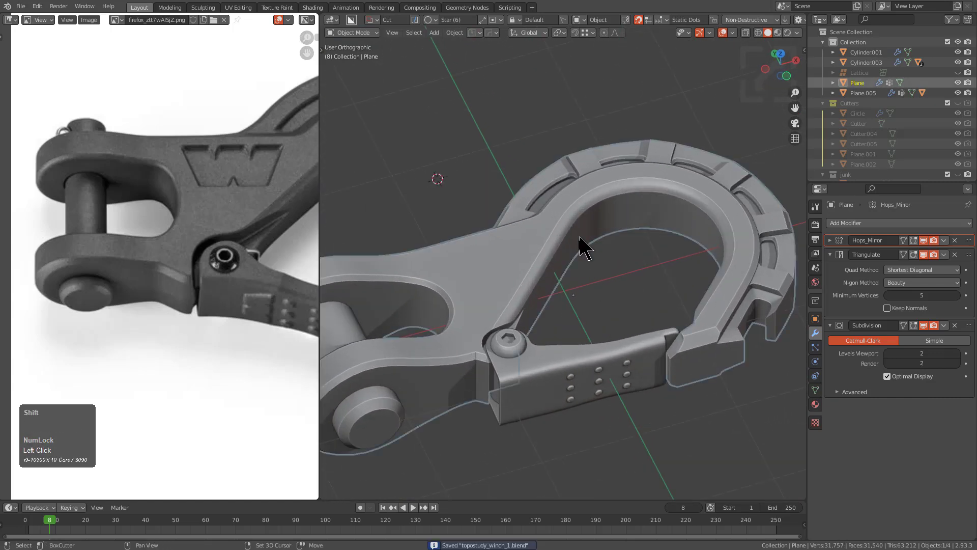
# Set the hook body's viewport subdivision level to 1 and apply its Hops_Mirror and Subdivision modifiers
pyautogui.moveTo(581, 234); pyautogui.dragTo(583, 308, button='middle')
pyautogui.press('Tab')
pyautogui.moveTo(513, 297); pyautogui.dragTo(632, 336, button='middle')
pyautogui.press('Tab')
pyautogui.keyDown('shift'); pyautogui.moveTo(559, 298); pyautogui.dragTo(562, 262, button='middle'); pyautogui.keyUp('shift')
pyautogui.click(636, 260)
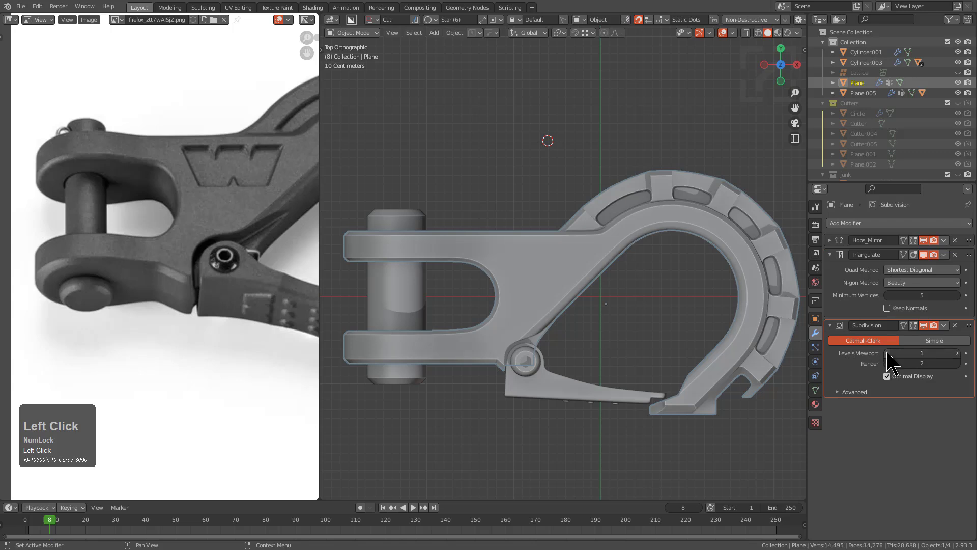
pyautogui.hotkey('ctrl', 'a')
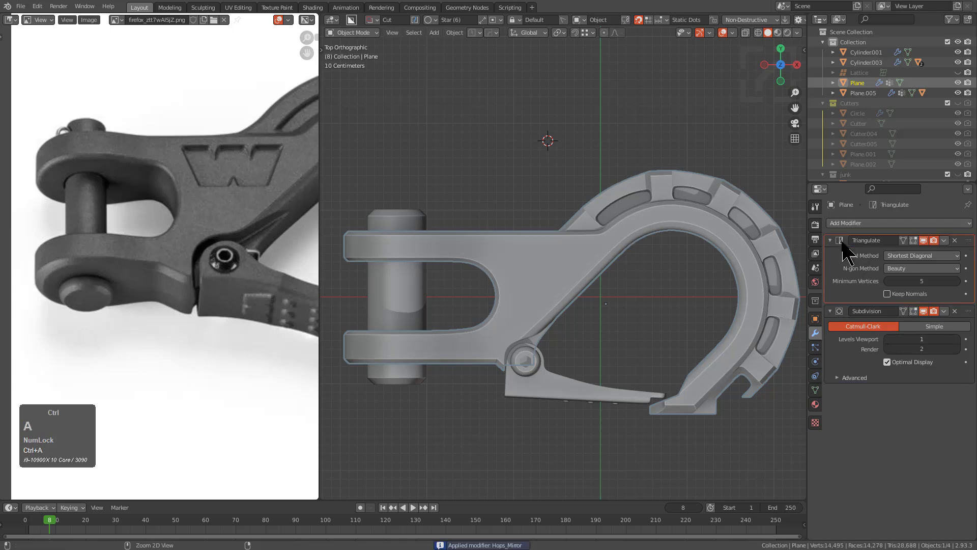
pyautogui.hotkey('ctrl', 'a')
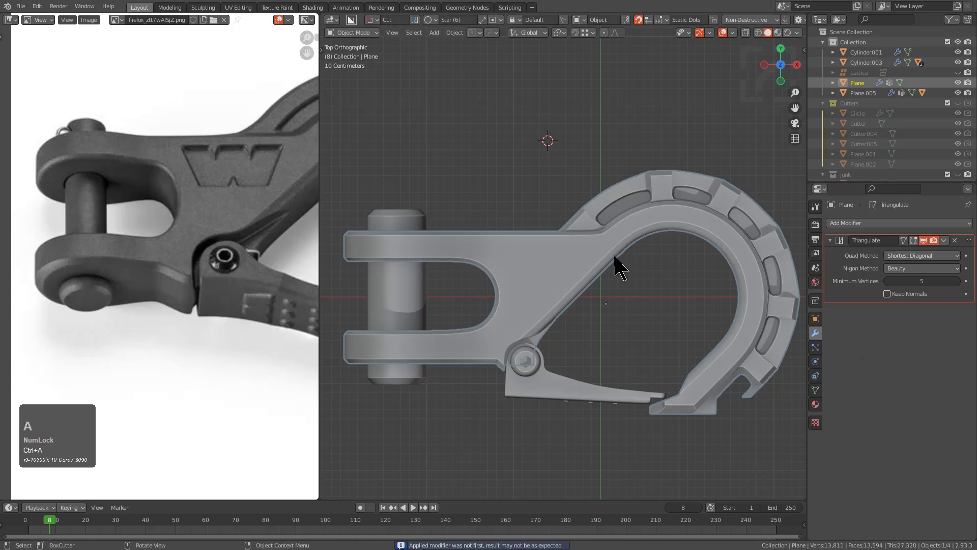
# Bisect the hook body and mirror it across its local Z axis with a new mirror modifier
pyautogui.moveTo(618, 258); pyautogui.dragTo(626, 207, button='middle')
pyautogui.hotkey('alt', 'x')
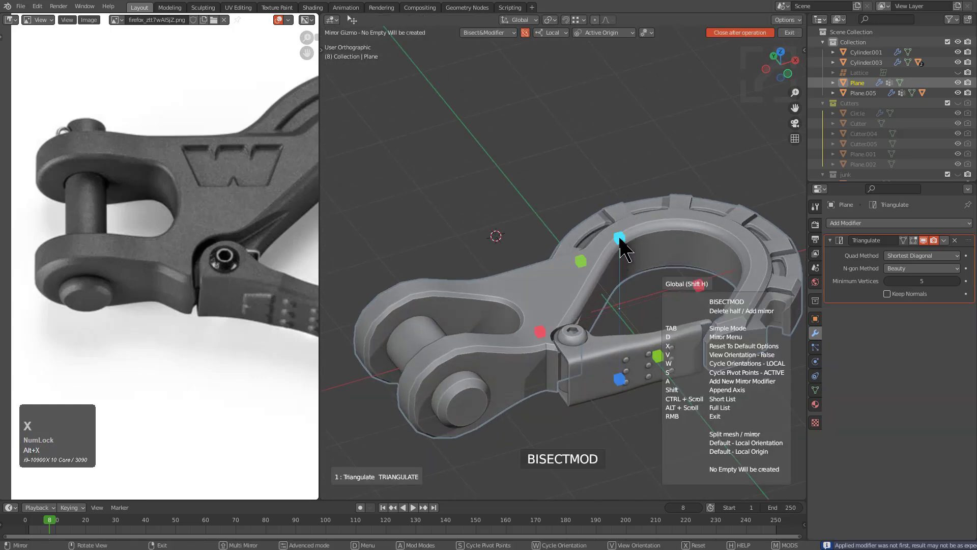
pyautogui.click(619, 239)
# Isolate the hook body in edge-select mesh editing and show the viewport full screen
pyautogui.press('Tab')
pyautogui.scroll(4, 626, 244)
pyautogui.hotkey('alt', 'a')
pyautogui.moveTo(618, 305); pyautogui.dragTo(596, 284, button='middle')
pyautogui.press('2')
pyautogui.scroll(-2, 557, 332)
pyautogui.scroll(-2, 597, 285)
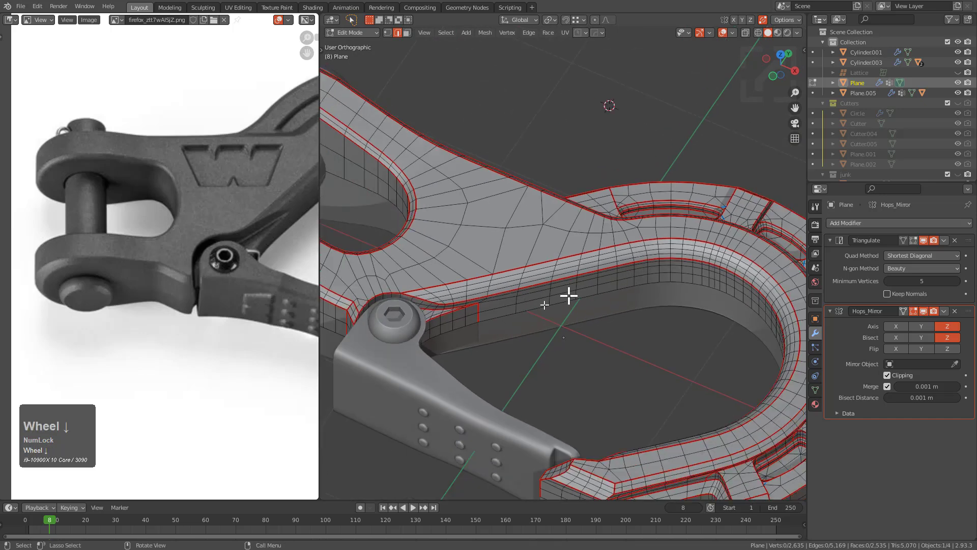
pyautogui.press('KP_Divide')
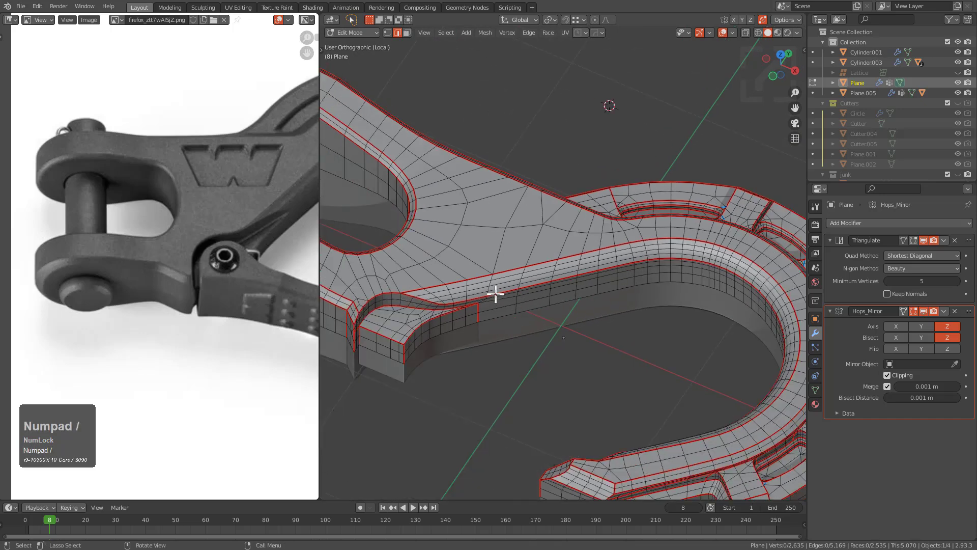
pyautogui.press('`')
pyautogui.hotkey('ctrl', 'alt', 'space')
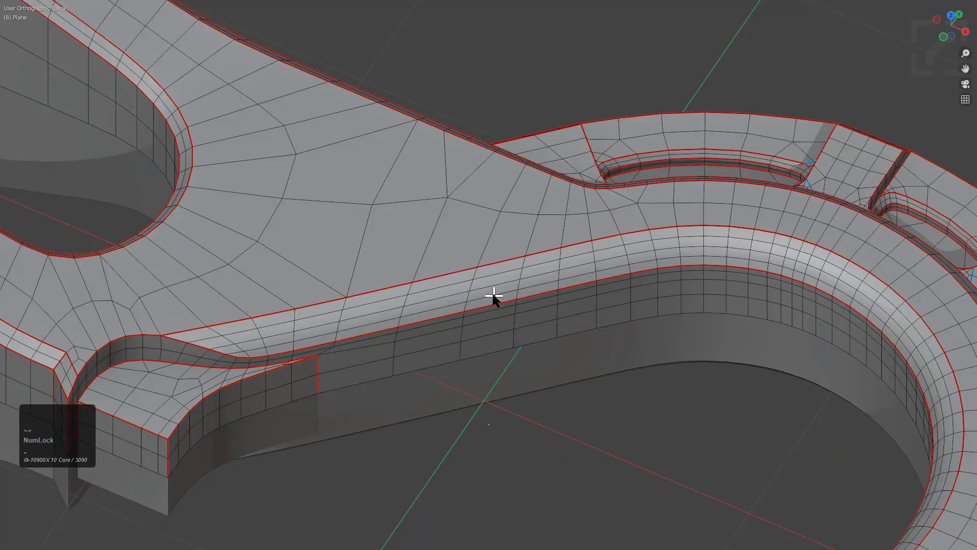
# Dissolve the surplus edges on the hook's inner wall beside the hinge notch
pyautogui.scroll(-3, 487, 323)
pyautogui.press('Tab')
pyautogui.moveTo(487, 323); pyautogui.dragTo(545, 317, button='middle')
pyautogui.press('Tab')
pyautogui.scroll(1, 495, 324)
pyautogui.keyDown('shift'); pyautogui.moveTo(545, 316); pyautogui.dragTo(626, 305, button='middle'); pyautogui.keyUp('shift')
pyautogui.scroll(2, 565, 331)
pyautogui.scroll(1, 629, 307)
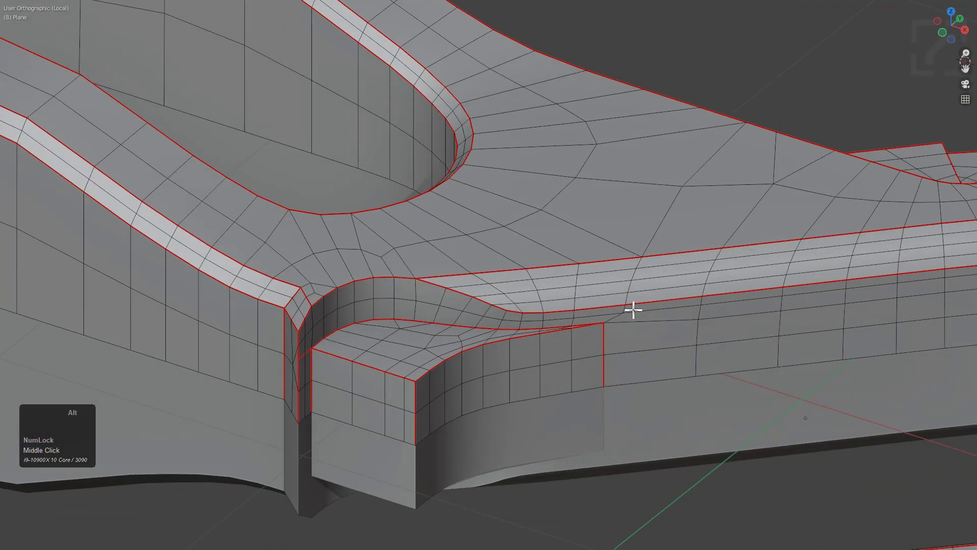
pyautogui.scroll(2, 649, 318)
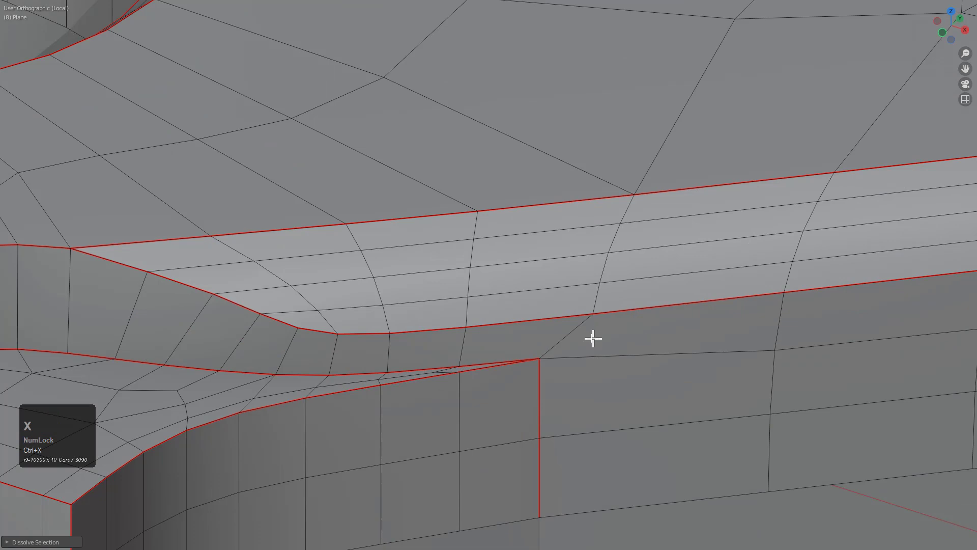
# Replace the slanted edge column across the rounded inner bevel near the hinge notch with a straight knife cut, dissolving the old edges
pyautogui.press('1')
pyautogui.click(594, 315)
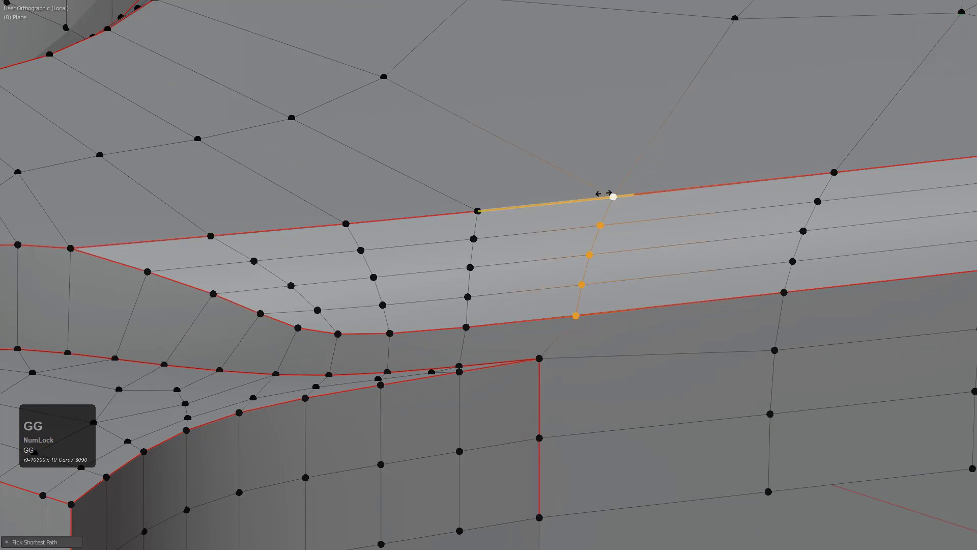
pyautogui.scroll(-2, 585, 239)
pyautogui.moveTo(714, 266); pyautogui.dragTo(629, 284, button='middle')
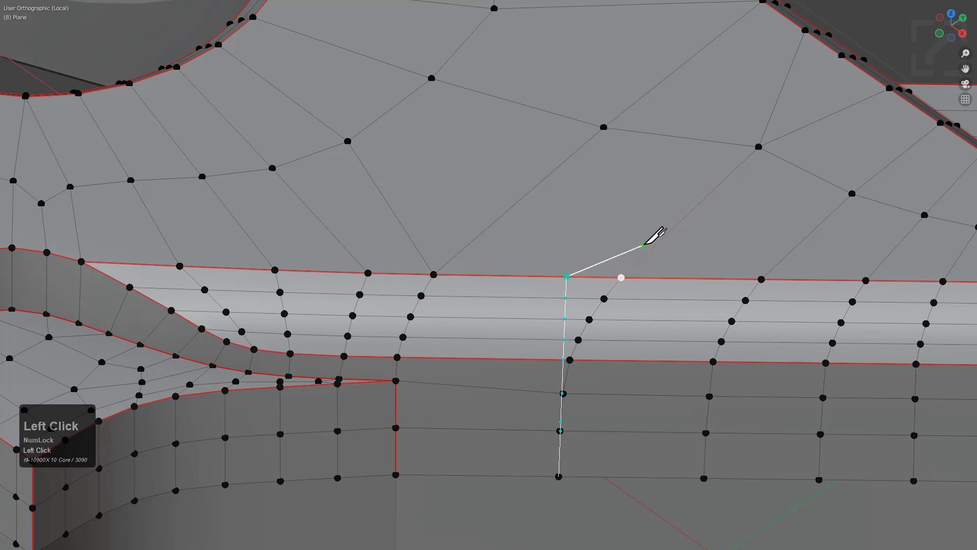
pyautogui.press('KP_Enter')
pyautogui.click(679, 225)
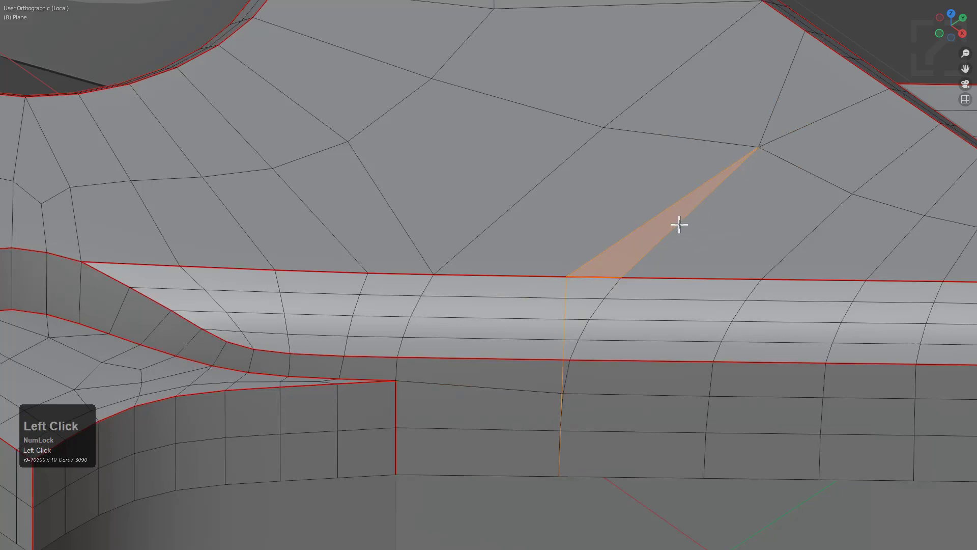
pyautogui.moveTo(679, 224); pyautogui.dragTo(683, 192, button='middle')
pyautogui.scroll(3, 665, 397)
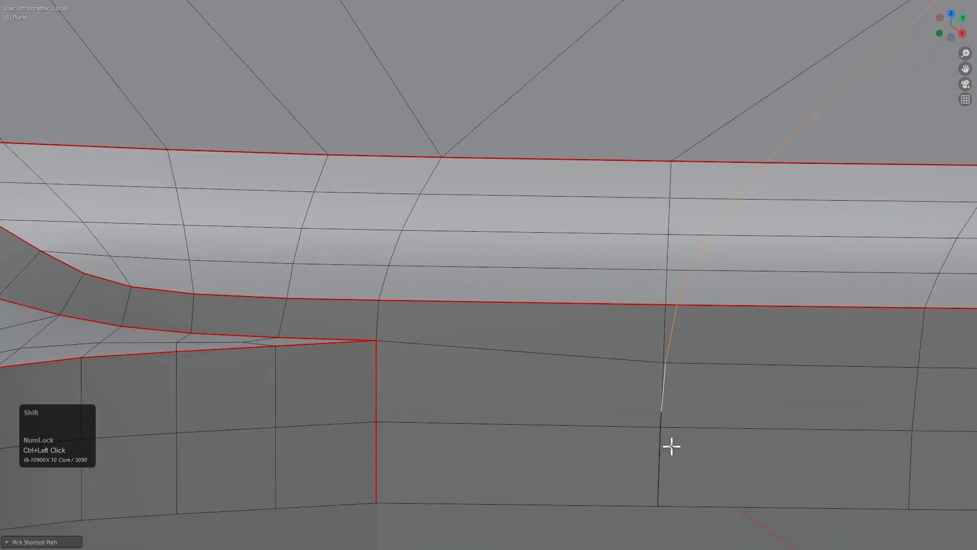
pyautogui.keyDown('shift'); pyautogui.moveTo(671, 447); pyautogui.dragTo(576, 325, button='middle'); pyautogui.keyUp('shift')
pyautogui.scroll(3, 645, 353)
pyautogui.hotkey('ctrl', 'x')
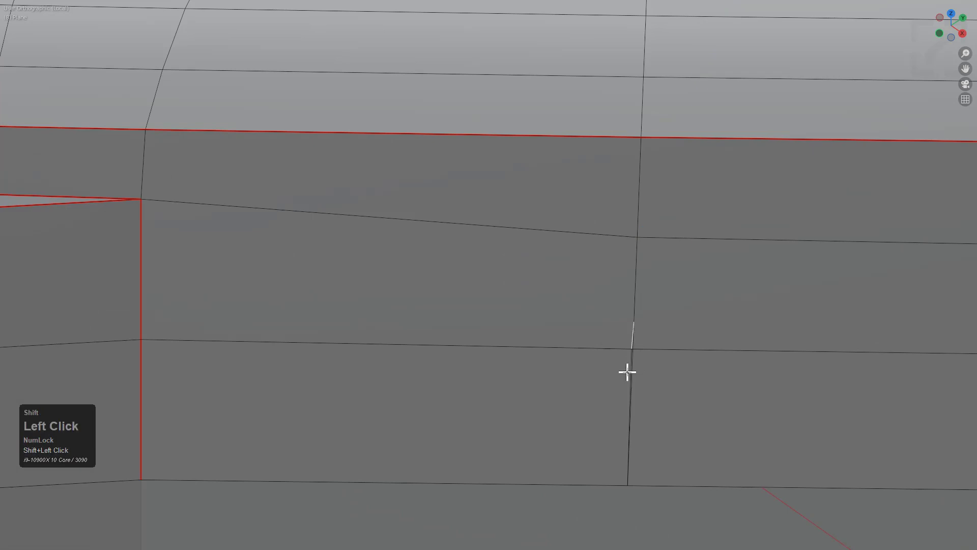
# Examine the slots and raised ribs around the hook's outer curve, comparing the edit mesh with the mirrored result
pyautogui.scroll(-6, 633, 379)
pyautogui.press('Tab')
pyautogui.moveTo(552, 362); pyautogui.dragTo(562, 288, button='middle')
pyautogui.press('Tab')
pyautogui.scroll(2, 589, 322)
pyautogui.scroll(6, 562, 288)
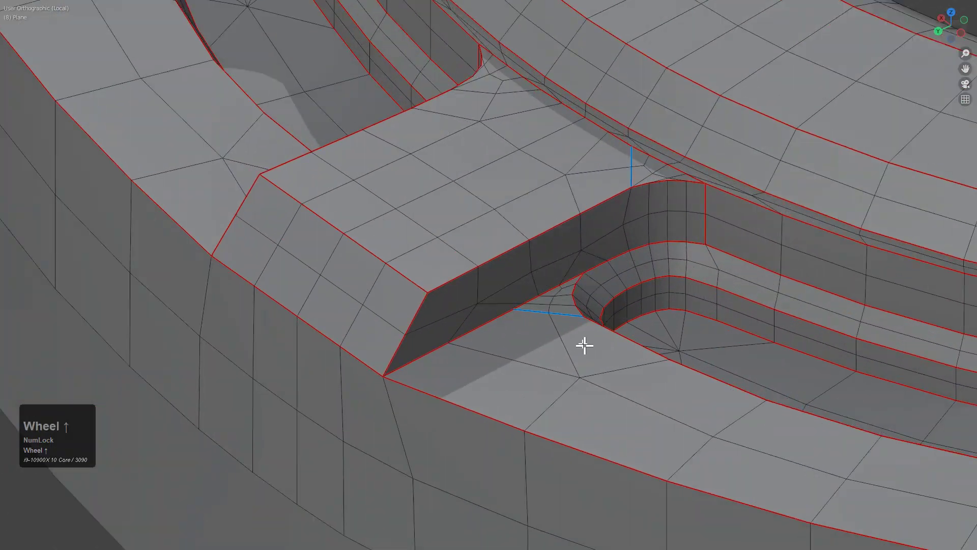
pyautogui.keyDown('shift'); pyautogui.moveTo(585, 342); pyautogui.dragTo(508, 299, button='middle'); pyautogui.keyUp('shift')
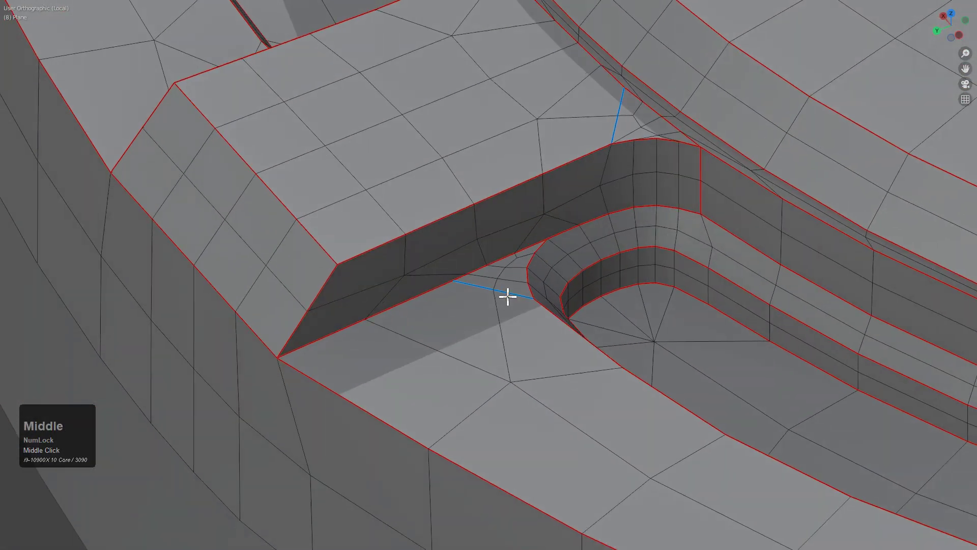
pyautogui.scroll(2, 515, 287)
pyautogui.scroll(-6, 503, 306)
pyautogui.moveTo(465, 308); pyautogui.dragTo(559, 329, button='middle')
pyautogui.scroll(-3, 558, 379)
pyautogui.press('Tab')
pyautogui.press('Tab')
pyautogui.keyDown('shift'); pyautogui.moveTo(556, 361); pyautogui.dragTo(556, 321, button='middle'); pyautogui.keyUp('shift')
pyautogui.press('Tab')
pyautogui.press('Tab')
pyautogui.moveTo(661, 318); pyautogui.dragTo(673, 350, button='middle')
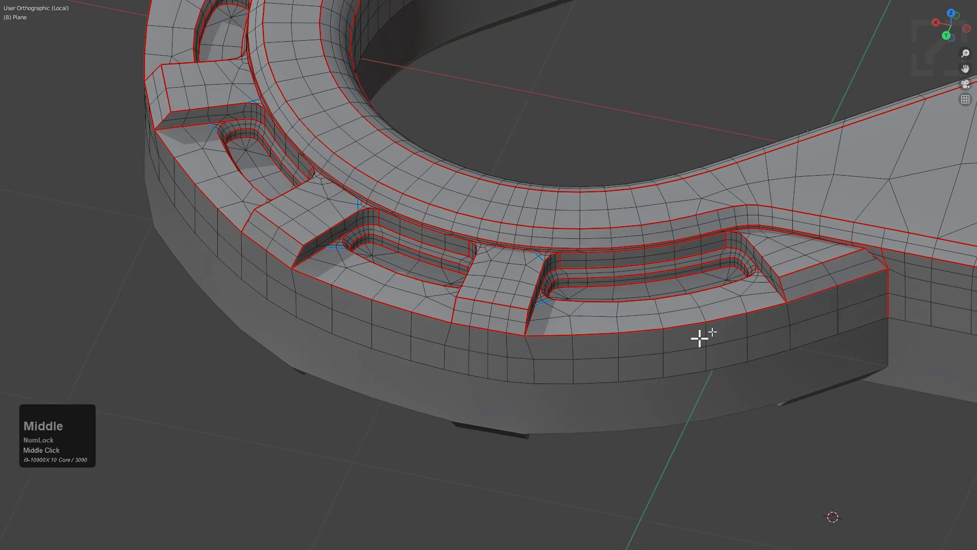
# Inspect the hook's outer profile from above, alternating between its mesh vertices and the shaded silhouette
pyautogui.press('1')
pyautogui.click(882, 271)
pyautogui.moveTo(881, 270); pyautogui.dragTo(646, 380, button='middle')
pyautogui.scroll(-2, 605, 324)
pyautogui.scroll(-2, 338, 365)
pyautogui.keyDown('alt'); pyautogui.moveTo(473, 388); pyautogui.dragTo(514, 299, button='middle'); pyautogui.keyUp('alt')
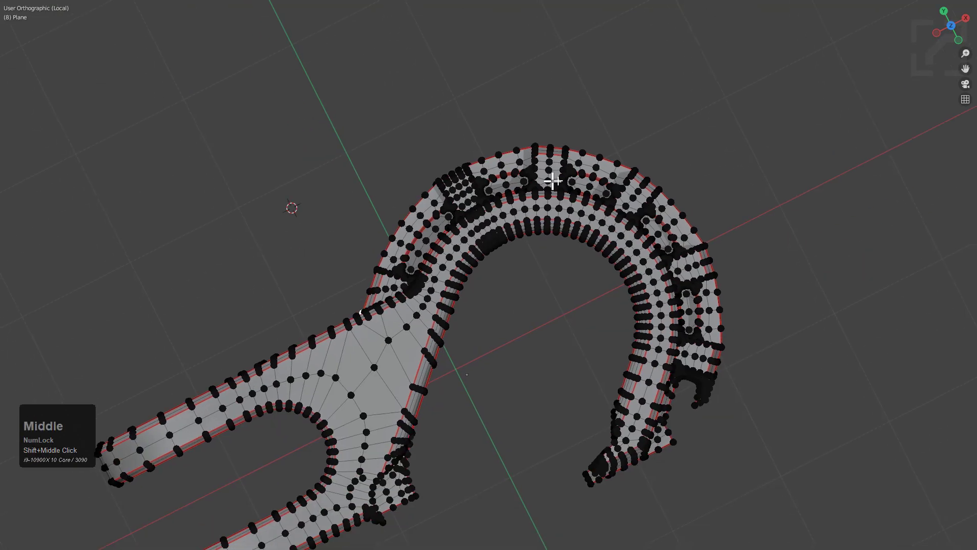
pyautogui.press('Tab')
pyautogui.press('KP_7')
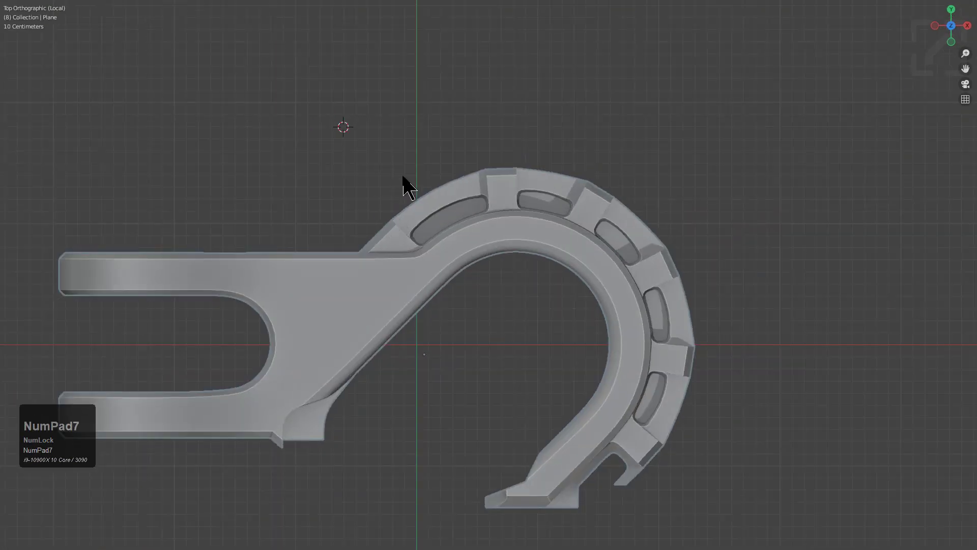
pyautogui.hotkey('alt', 'a')
pyautogui.click(603, 230)
pyautogui.press('Tab')
pyautogui.scroll(2, 543, 236)
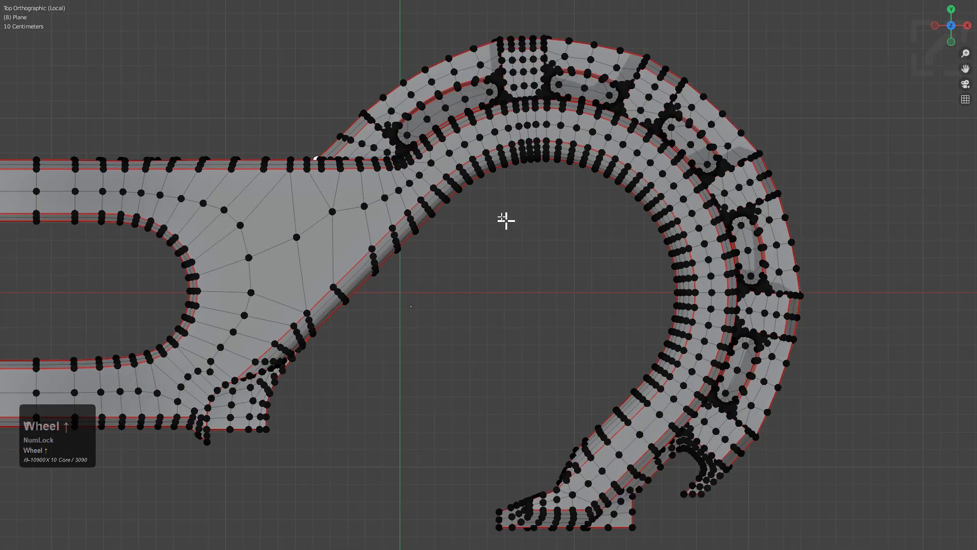
pyautogui.scroll(1, 435, 183)
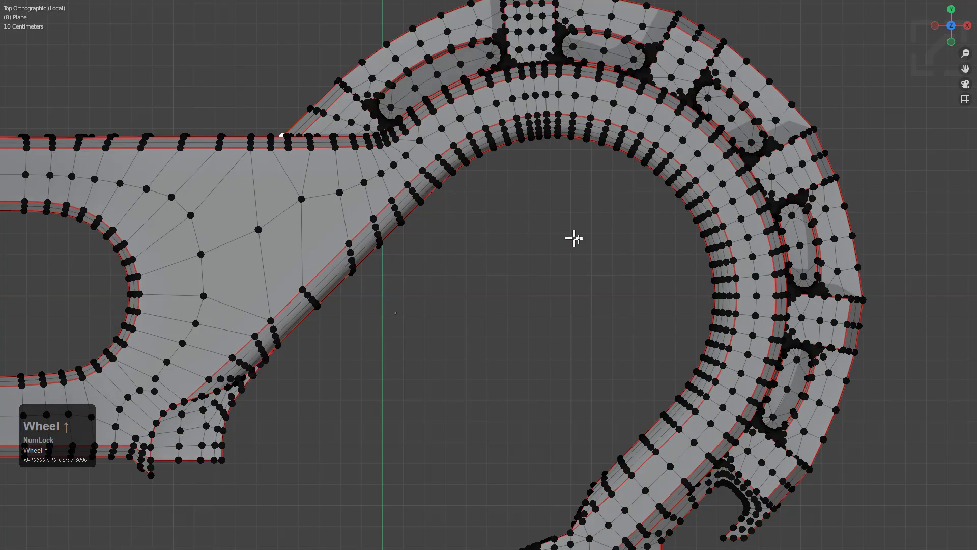
pyautogui.scroll(-2, 564, 235)
pyautogui.press('Tab')
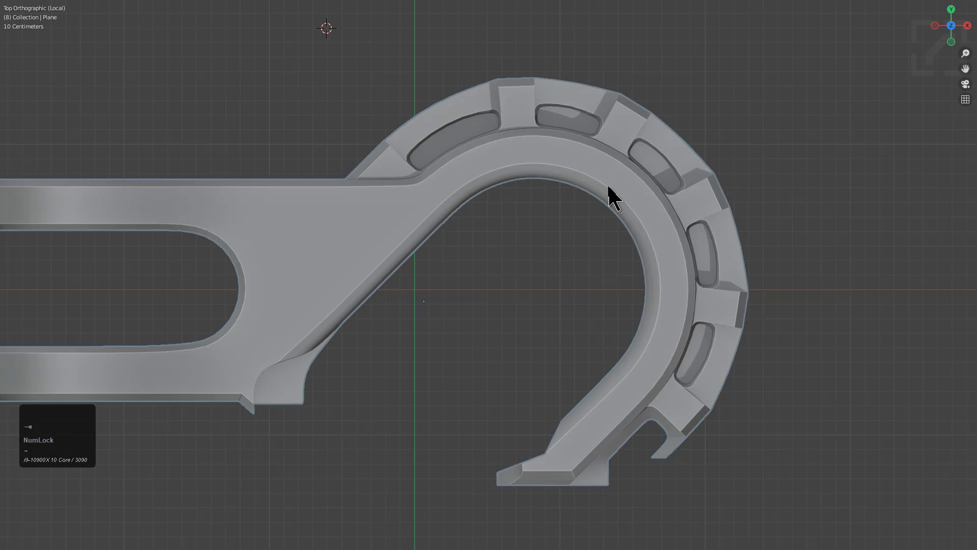
# Snap the 3D cursor to the midpoint between two vertices on opposite sides of the hook's curve
pyautogui.press('Tab')
pyautogui.scroll(1, 666, 355)
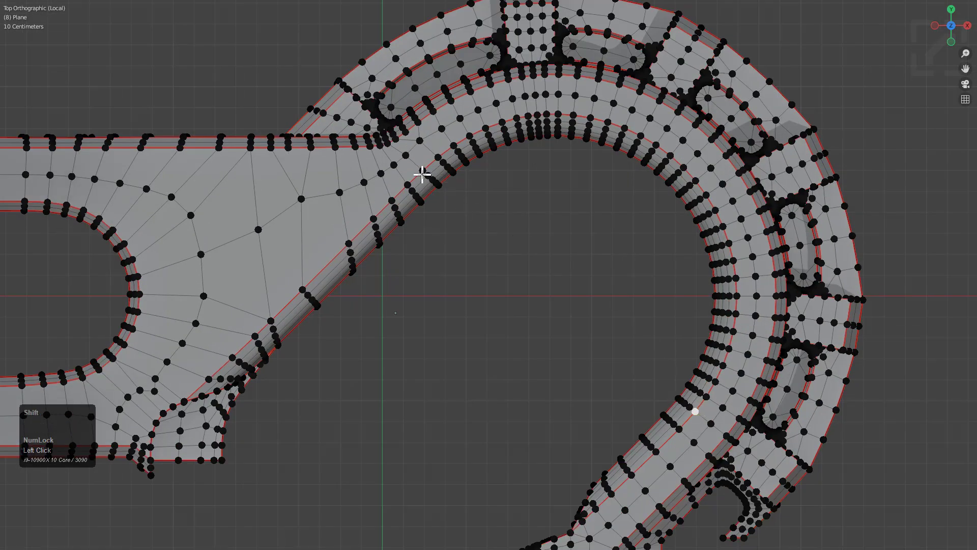
pyautogui.hotkey('shift', 's')
pyautogui.click(666, 214)
# Add a mesh circle at the 3D cursor in the centre of the hook opening
pyautogui.press('Tab')
pyautogui.scroll(-3, 637, 311)
pyautogui.hotkey('shift', 'a')
pyautogui.moveTo(643, 297)
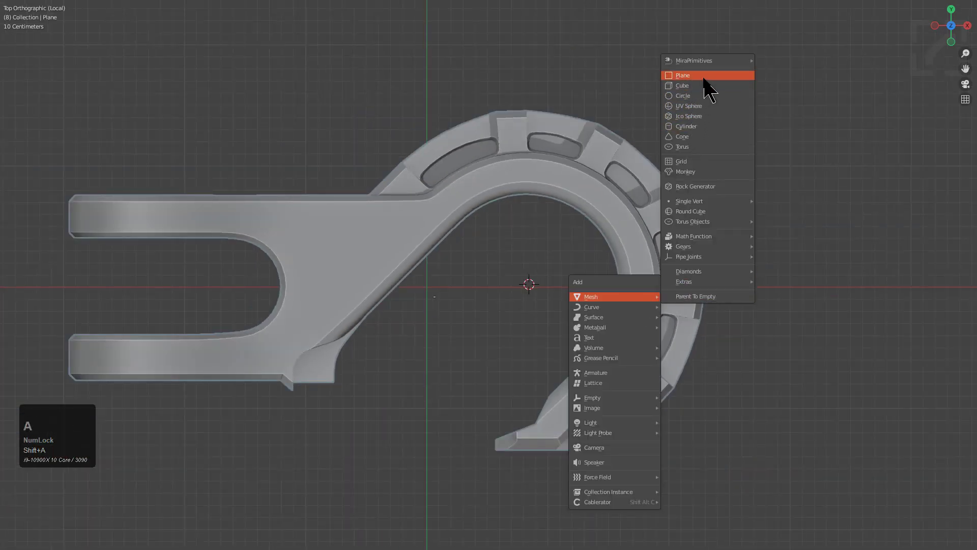
pyautogui.click(702, 96)
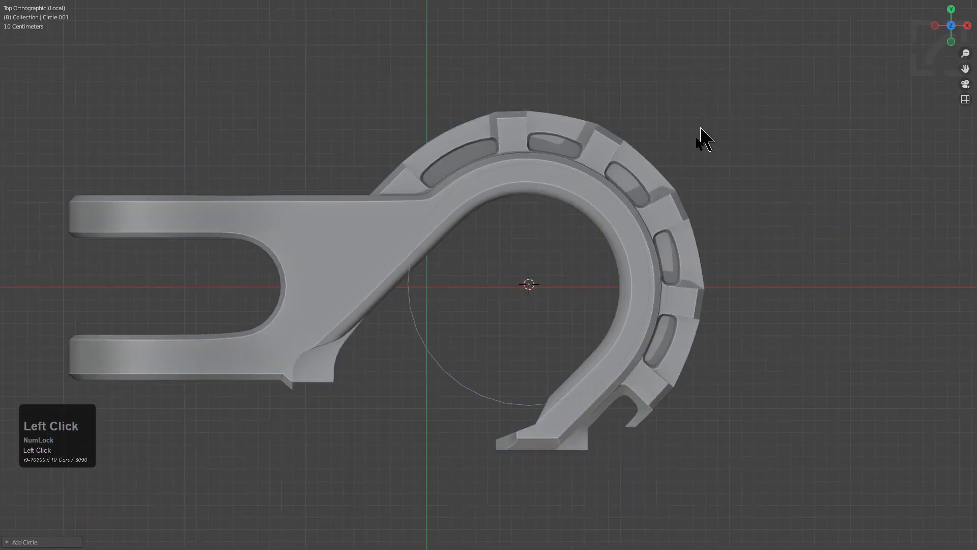
# Scale the subdivided circle up around the 3D cursor until it meets the hook's outer curve
pyautogui.click(720, 345)
pyautogui.scroll(4, 720, 343)
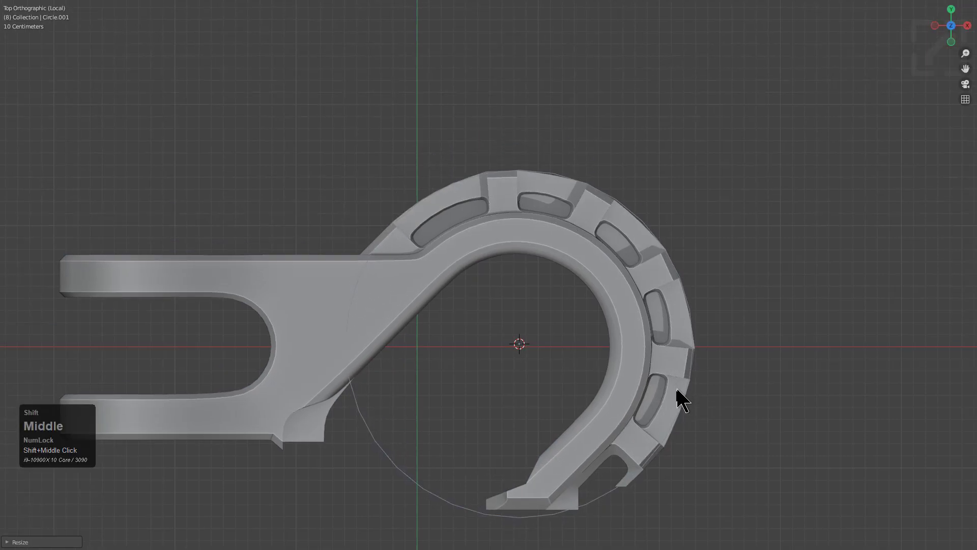
pyautogui.press('s')
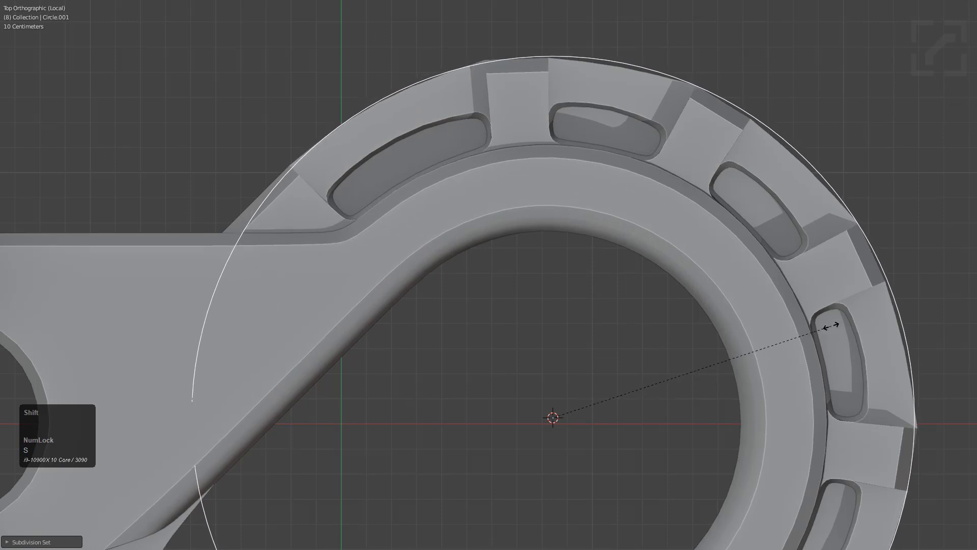
pyautogui.click(831, 330)
pyautogui.scroll(-3, 734, 383)
pyautogui.scroll(2, 733, 382)
pyautogui.keyDown('shift'); pyautogui.moveTo(773, 330); pyautogui.dragTo(749, 286, button='middle'); pyautogui.keyUp('shift')
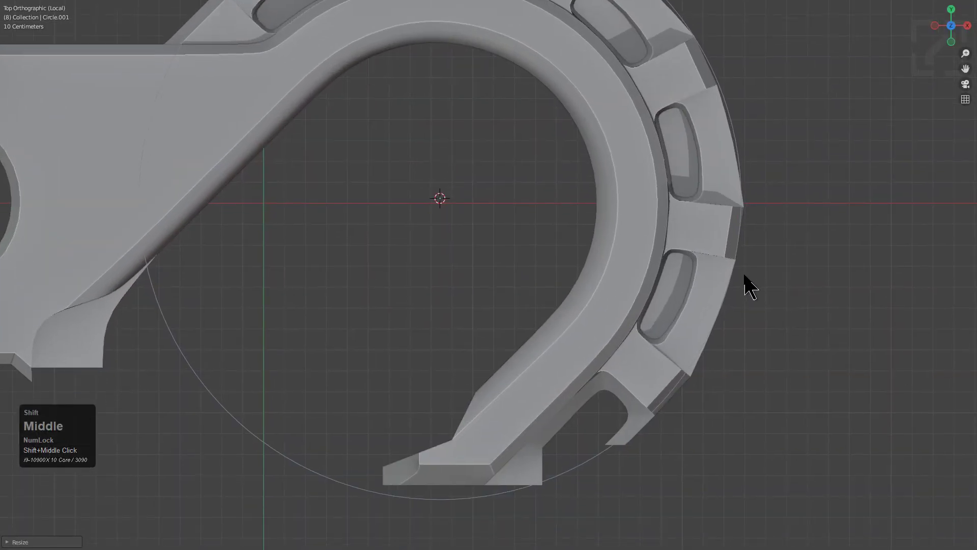
# Move and rescale the circle in plan view to align it with the outer edges of the hook's ribs
pyautogui.press('g')
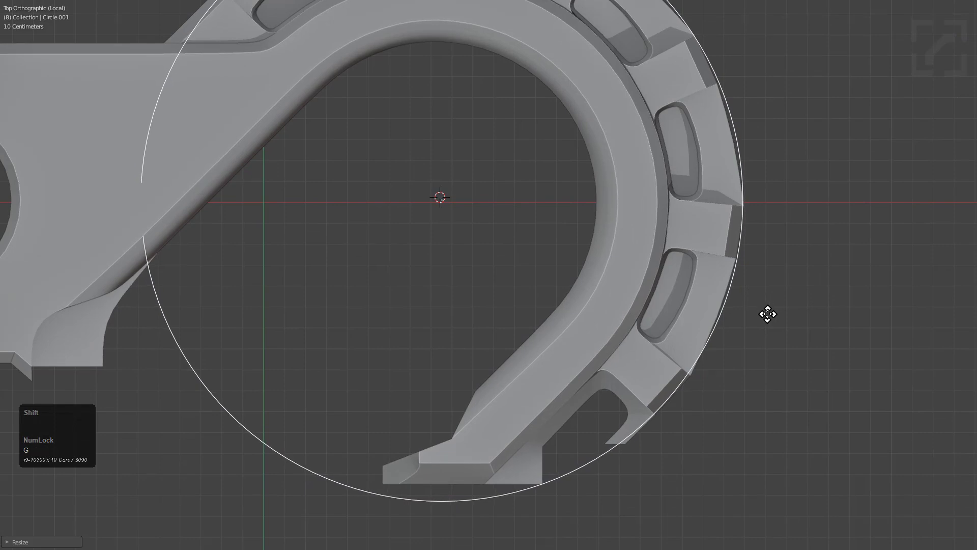
pyautogui.click(767, 314)
pyautogui.keyDown('shift'); pyautogui.moveTo(618, 89); pyautogui.dragTo(622, 306, button='middle'); pyautogui.keyUp('shift')
pyautogui.scroll(1, 622, 306)
pyautogui.keyDown('shift'); pyautogui.moveTo(630, 233); pyautogui.dragTo(687, 322, button='middle'); pyautogui.keyUp('shift')
pyautogui.scroll(2, 687, 323)
pyautogui.press('s')
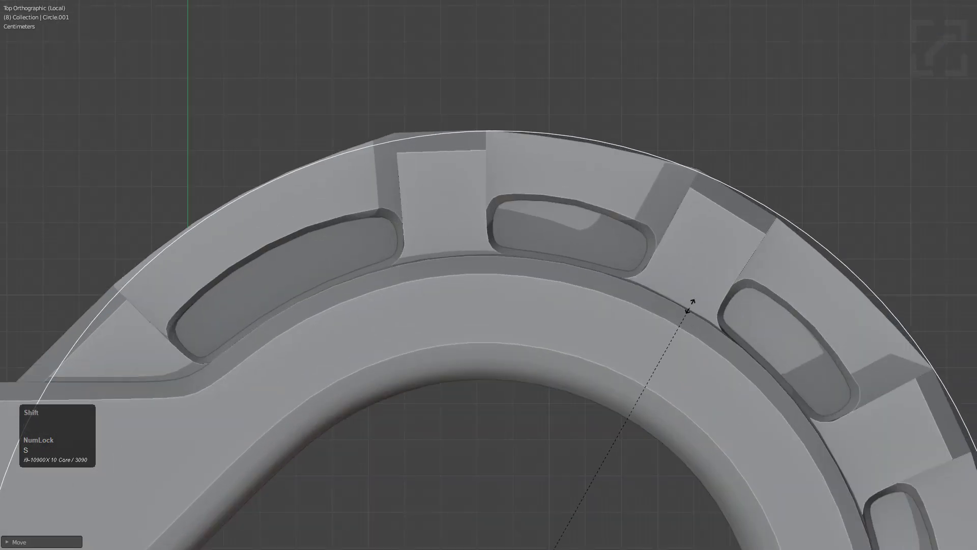
pyautogui.click(702, 264)
pyautogui.press('g')
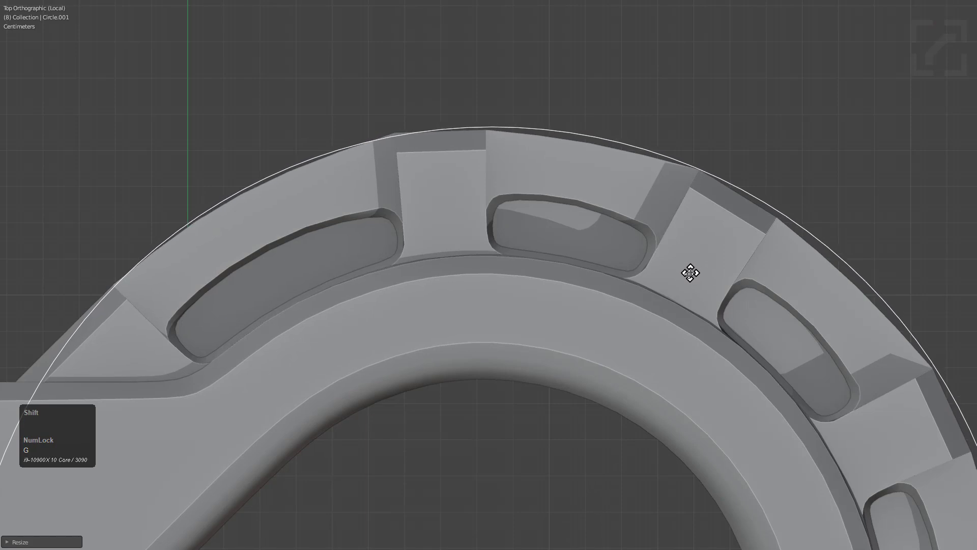
pyautogui.click(683, 285)
# Extrude the circle vertically into a cylindrical wall and move its edge loop along Z beyond the hook's thickness
pyautogui.scroll(-4, 672, 298)
pyautogui.moveTo(663, 375); pyautogui.dragTo(633, 304, button='middle')
pyautogui.press('Tab')
pyautogui.press('z')
pyautogui.click(637, 442)
pyautogui.keyDown('alt'); pyautogui.click(625, 302); pyautogui.keyUp('alt')
pyautogui.press('g')
pyautogui.press('z')
pyautogui.click(611, 205)
pyautogui.keyDown('alt'); pyautogui.moveTo(611, 204); pyautogui.dragTo(662, 336, button='middle'); pyautogui.keyUp('alt')
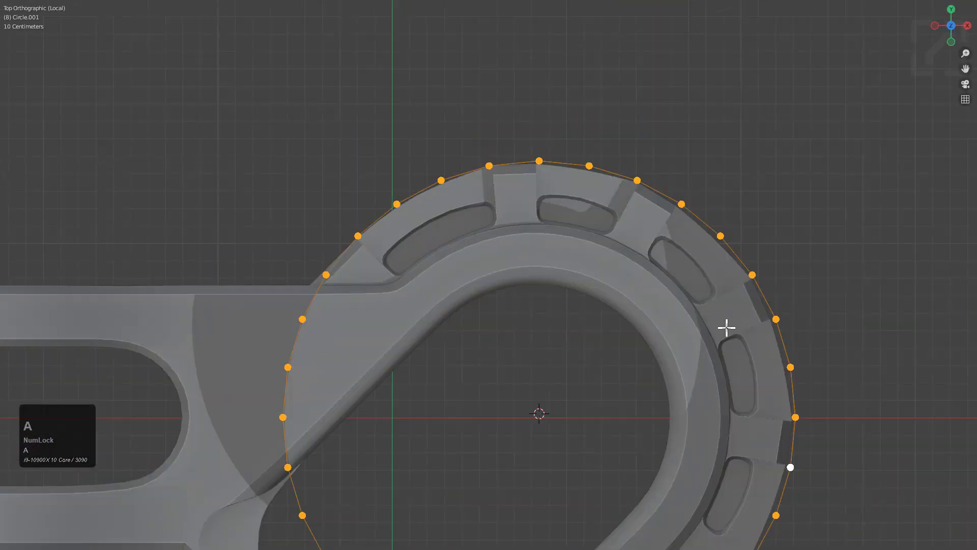
# Scale the whole cylindrical wall in the XY plane only and reposition it to fit the hook's outer curve
pyautogui.scroll(2, 725, 326)
pyautogui.press('s')
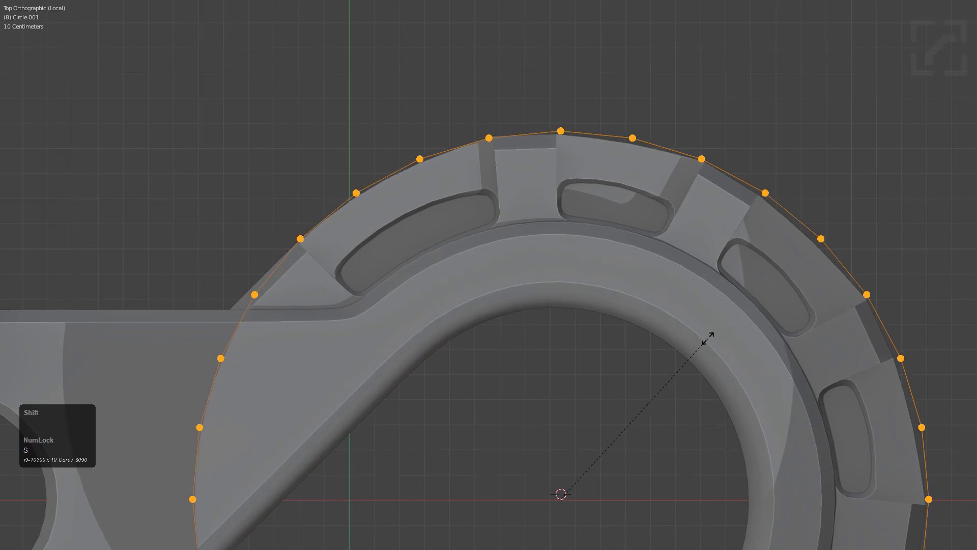
pyautogui.keyDown('shift'); pyautogui.moveTo(712, 341); pyautogui.dragTo(576, 275, button='middle'); pyautogui.keyUp('shift')
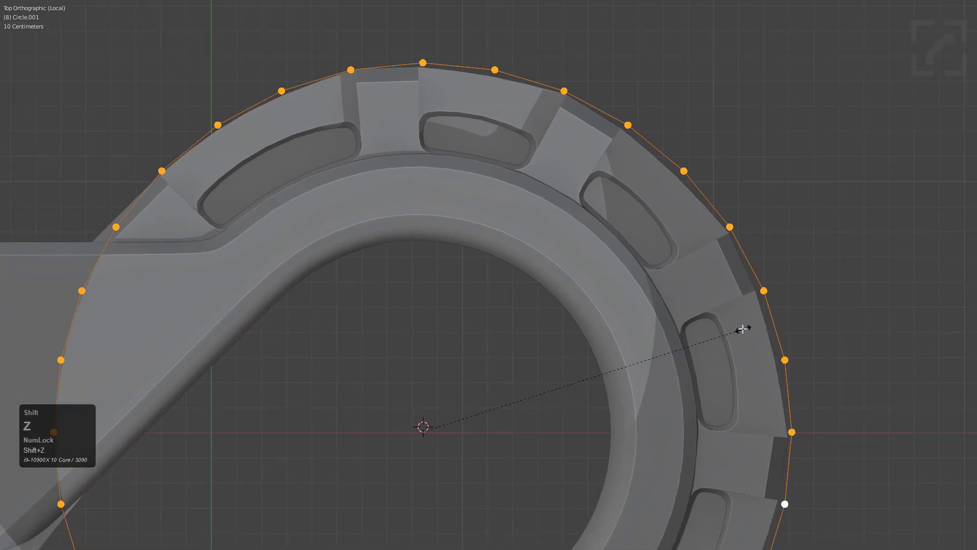
pyautogui.click(735, 330)
pyautogui.keyDown('shift'); pyautogui.moveTo(731, 350); pyautogui.dragTo(757, 271, button='middle'); pyautogui.keyUp('shift')
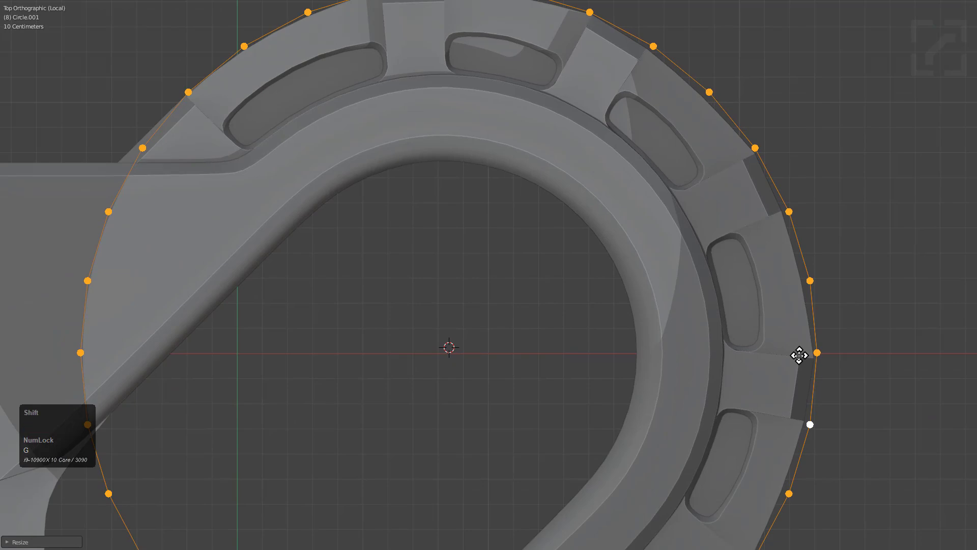
pyautogui.scroll(-3, 733, 367)
pyautogui.keyDown('shift'); pyautogui.moveTo(656, 371); pyautogui.dragTo(682, 301, button='middle'); pyautogui.keyUp('shift')
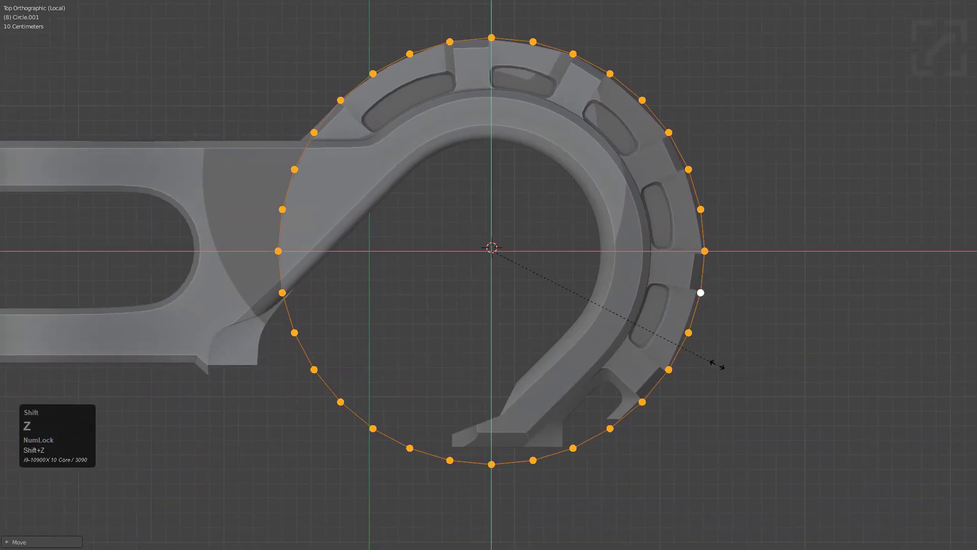
pyautogui.moveTo(696, 352); pyautogui.dragTo(596, 351, button='middle')
pyautogui.press('Tab')
pyautogui.press('Tab')
pyautogui.press('s')
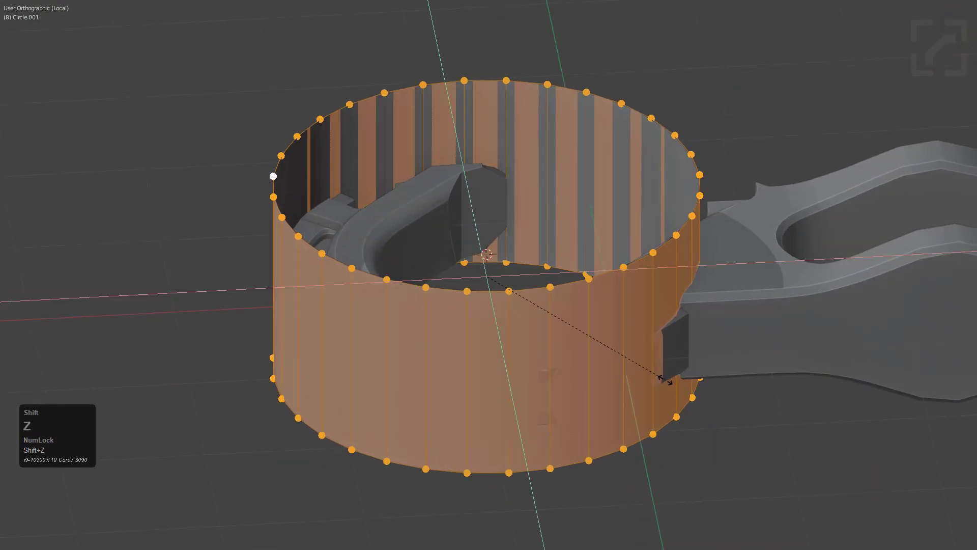
# Leave the cylinder's mesh editing, open its modifier settings and hide the cylinder
pyautogui.press('Tab')
pyautogui.scroll(-2, 629, 346)
pyautogui.press('Tab')
pyautogui.press('Tab')
pyautogui.hotkey('ctrl', '`')
pyautogui.click(591, 254)
pyautogui.moveTo(585, 280); pyautogui.dragTo(564, 286, button='middle')
pyautogui.press('h')
# Assign the linked faces of the hook's outer side wall to a new vertex group
pyautogui.press('Tab')
pyautogui.scroll(8, 563, 312)
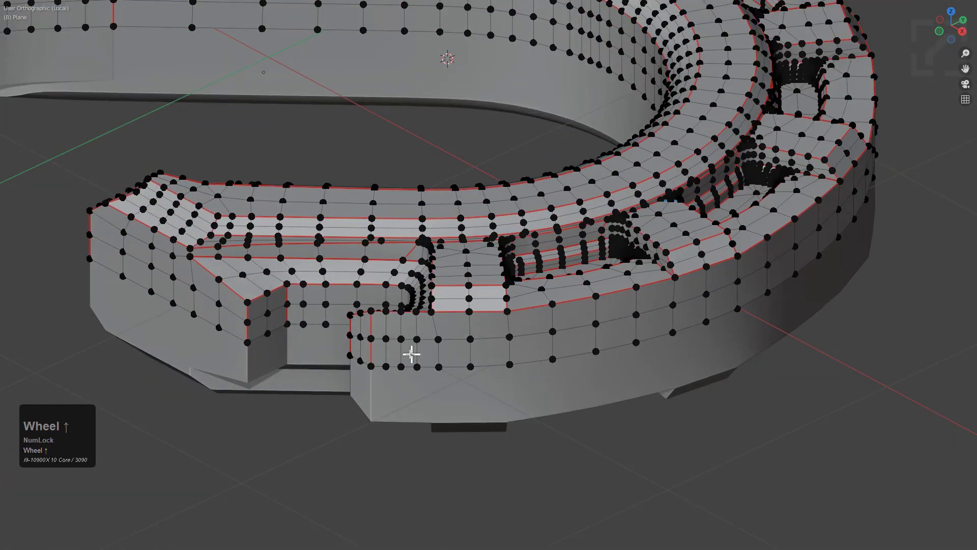
pyautogui.press('3')
pyautogui.press('l')
pyautogui.moveTo(463, 345); pyautogui.dragTo(635, 347, button='middle')
pyautogui.scroll(-1, 581, 332)
pyautogui.moveTo(581, 332)
pyautogui.mouseDown(button='middle')
pyautogui.moveTo(616, 362)
pyautogui.moveTo(585, 325)
pyautogui.mouseUp(button='middle')
pyautogui.scroll(3, 626, 316)
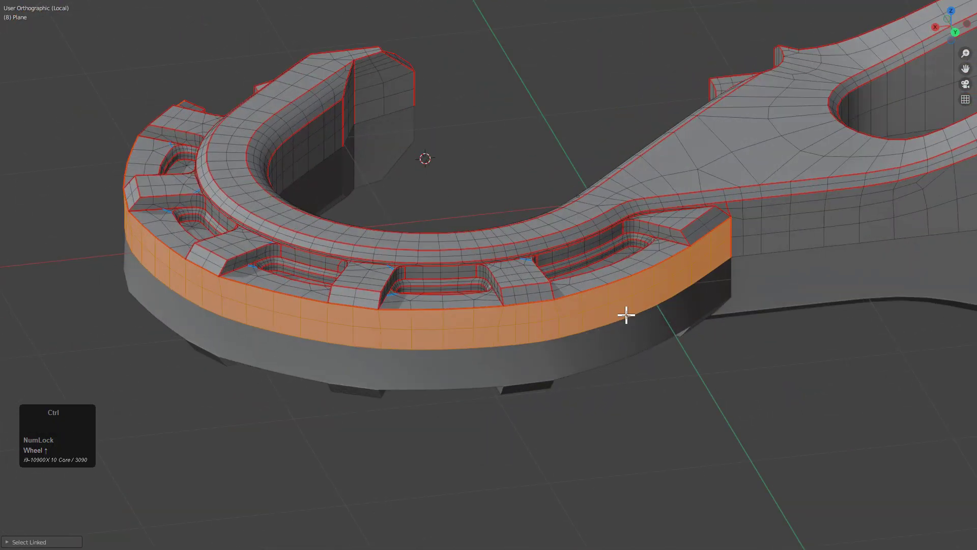
pyautogui.hotkey('ctrl', 'g')
pyautogui.click(626, 315)
pyautogui.press('Tab')
# Isolate the hook body together with the cylinder in local view
pyautogui.scroll(-2, 567, 308)
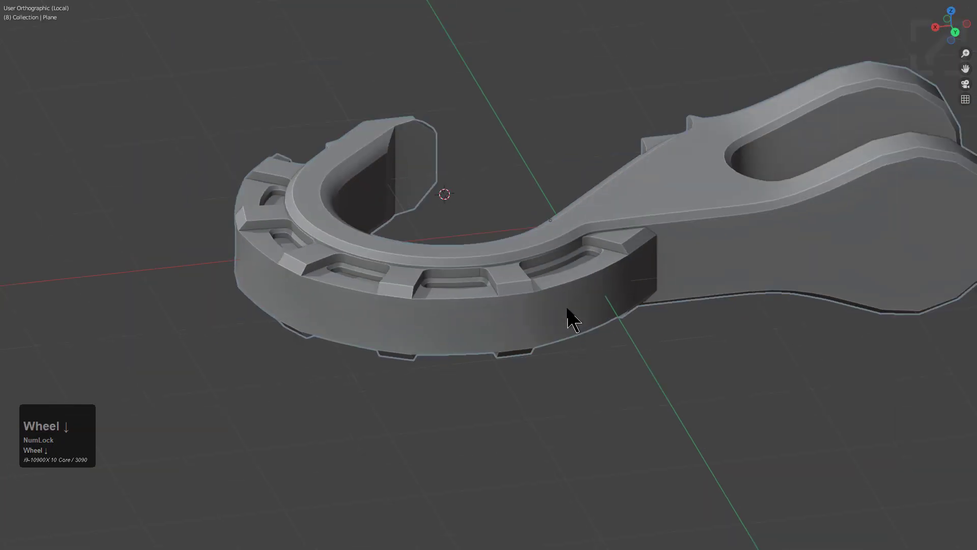
pyautogui.press('KP_Divide')
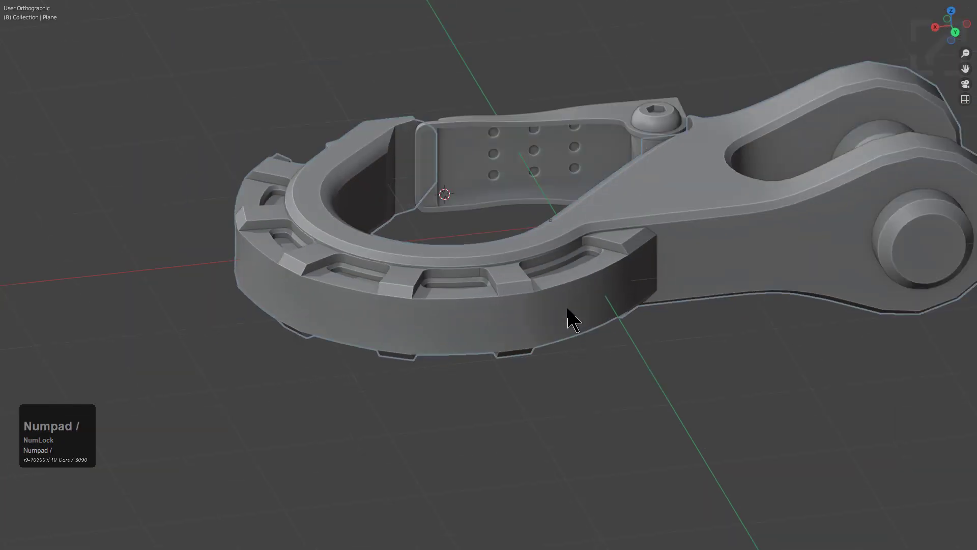
pyautogui.press('KP_Divide')
pyautogui.press('KP_Divide')
pyautogui.press('KP_Divide')
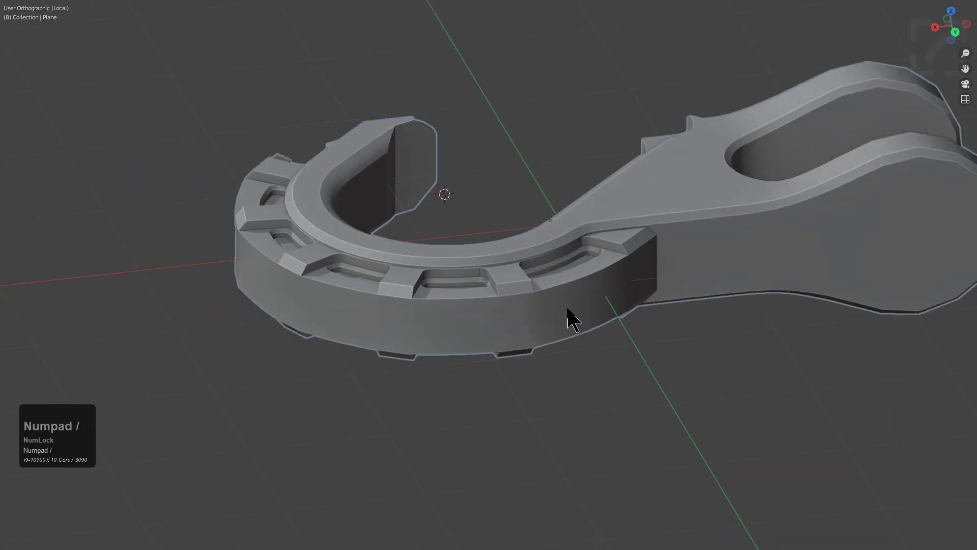
pyautogui.press('KP_Divide')
pyautogui.hotkey('alt', 'a')
pyautogui.moveTo(529, 269); pyautogui.dragTo(326, 199, button='middle')
pyautogui.keyDown('shift'); pyautogui.click(310, 185); pyautogui.keyUp('shift')
pyautogui.keyDown('shift'); pyautogui.click(307, 175); pyautogui.keyUp('shift')
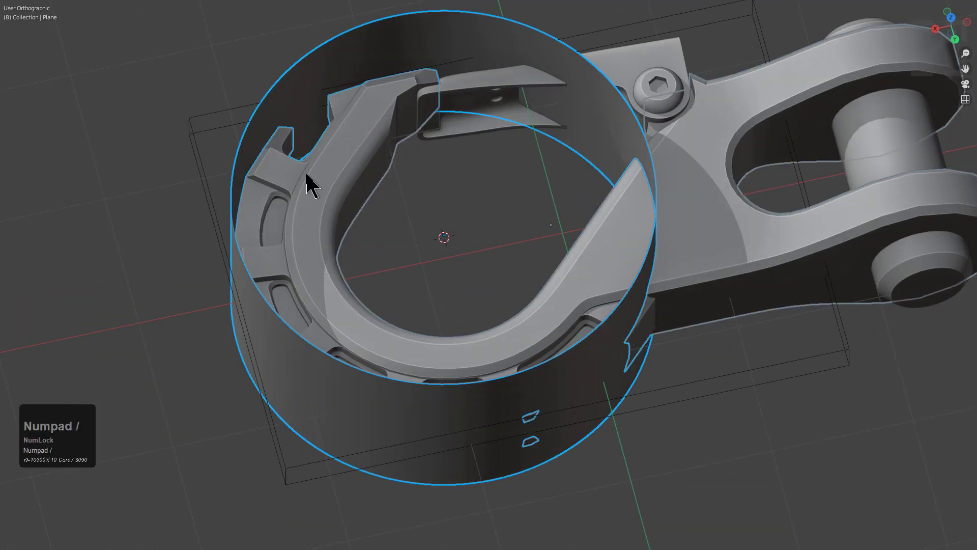
pyautogui.press('KP_Divide')
# Add a Shrinkwrap modifier to the hook body with the cylinder as its target
pyautogui.hotkey('alt', 'a')
pyautogui.click(519, 395)
pyautogui.keyDown('shift'); pyautogui.click(612, 283); pyautogui.keyUp('shift')
pyautogui.keyDown('shift'); pyautogui.click(632, 312); pyautogui.keyUp('shift')
pyautogui.press('q')
pyautogui.moveTo(633, 311)
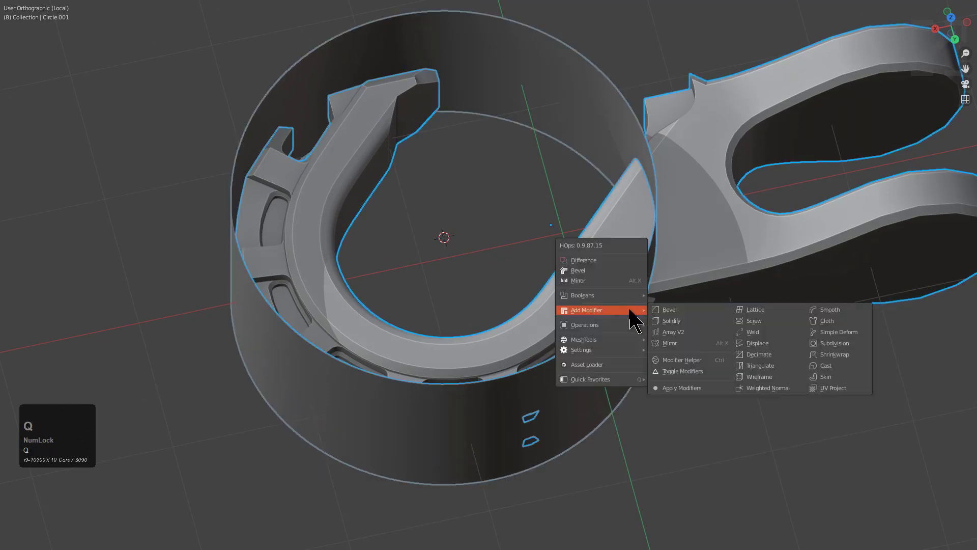
pyautogui.click(827, 356)
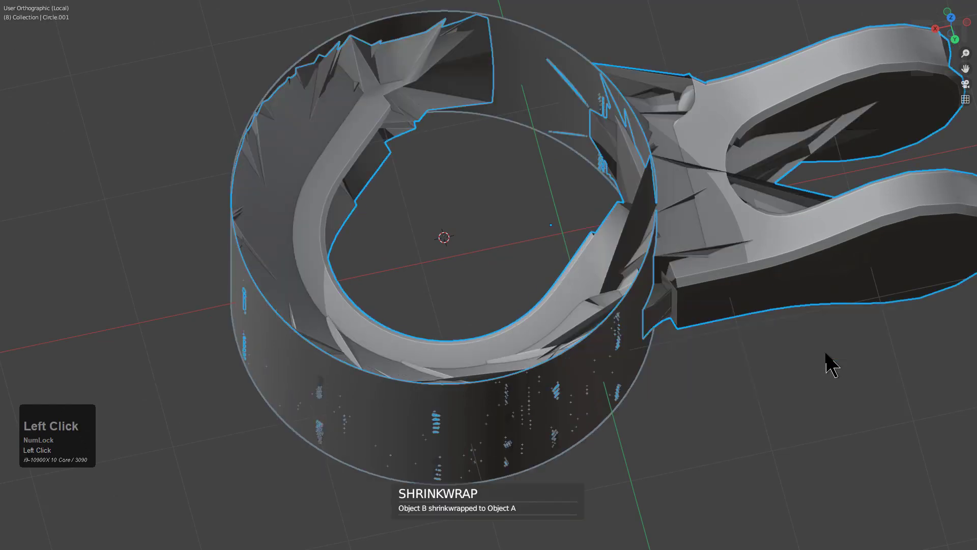
pyautogui.click(623, 322)
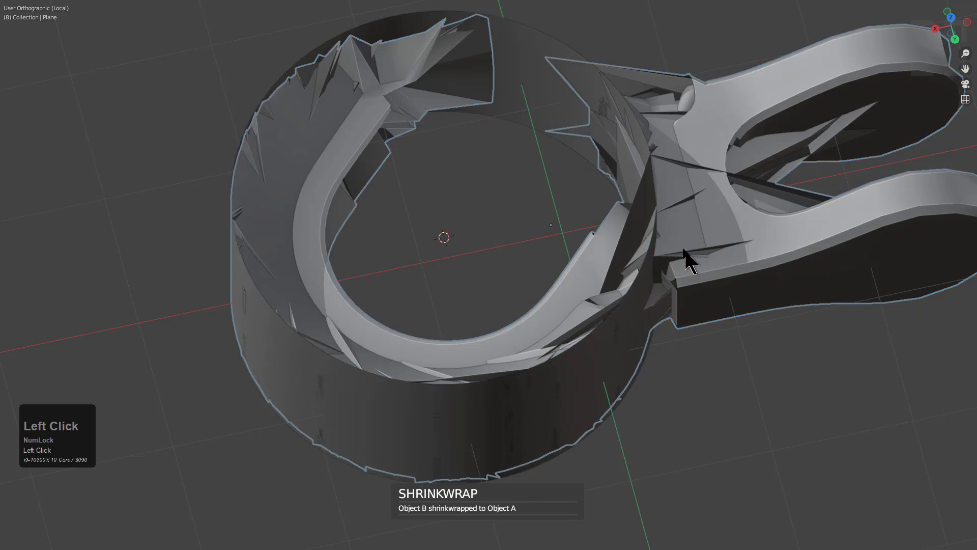
pyautogui.hotkey('ctrl', '`')
pyautogui.click(634, 258)
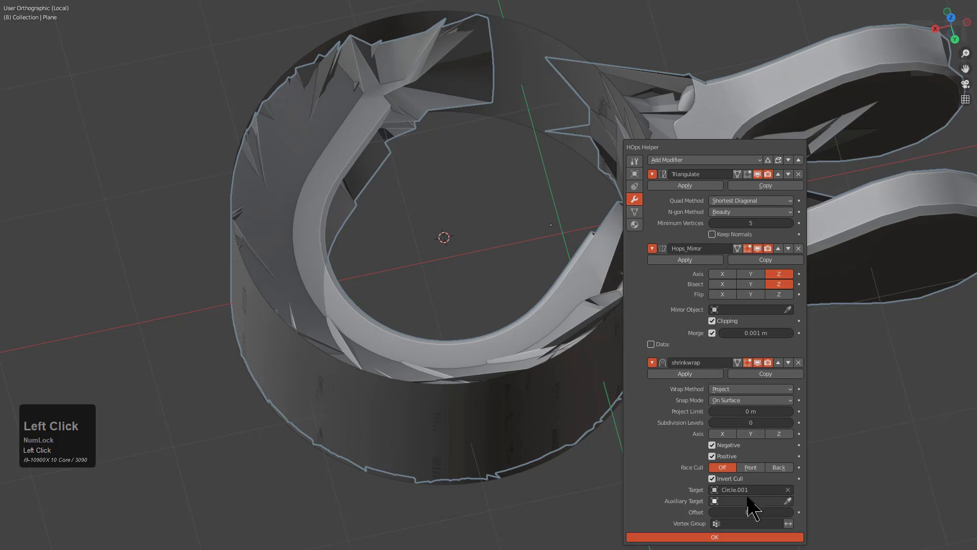
pyautogui.click(746, 500)
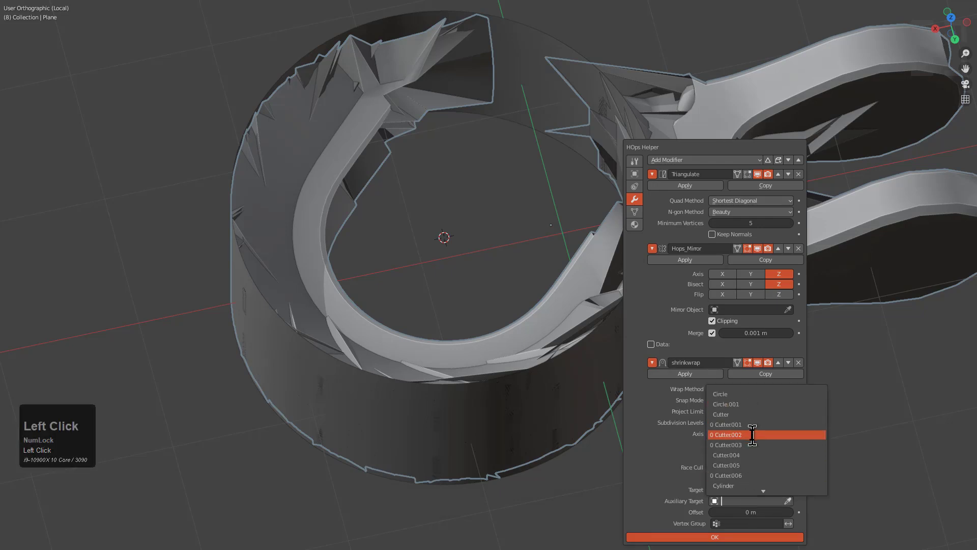
pyautogui.click(547, 383)
pyautogui.click(548, 385)
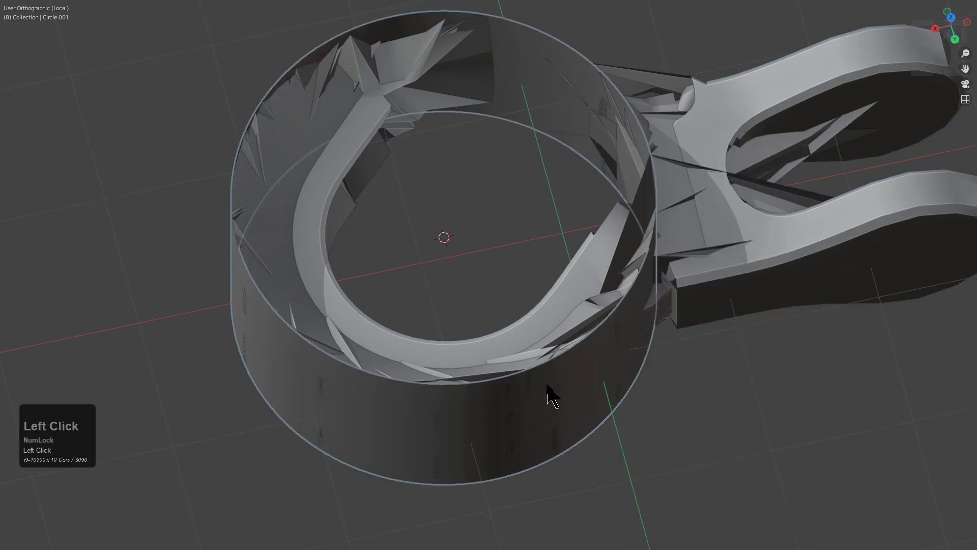
# Limit the hook's shrinkwrap modifier to the vertex group named Group
pyautogui.click(733, 255)
pyautogui.hotkey('ctrl', '`')
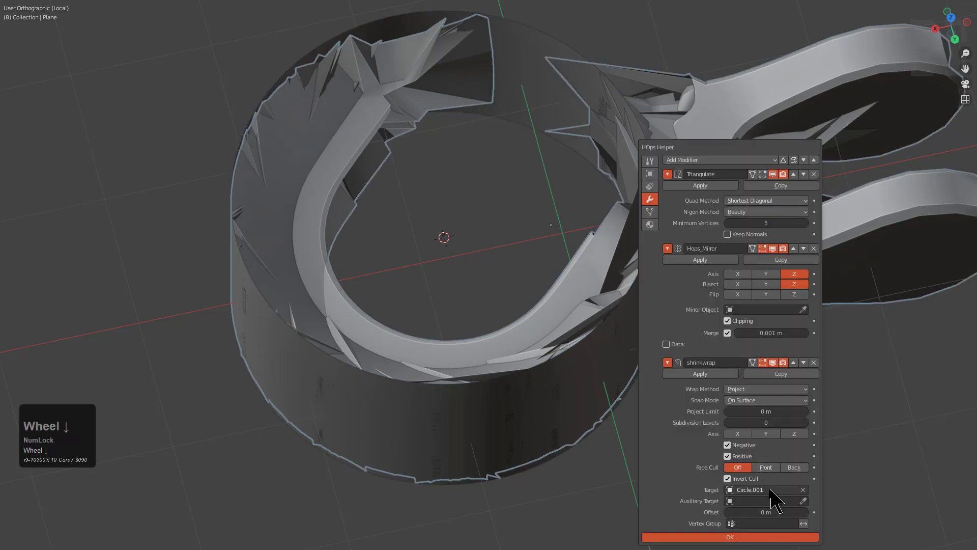
pyautogui.click(758, 523)
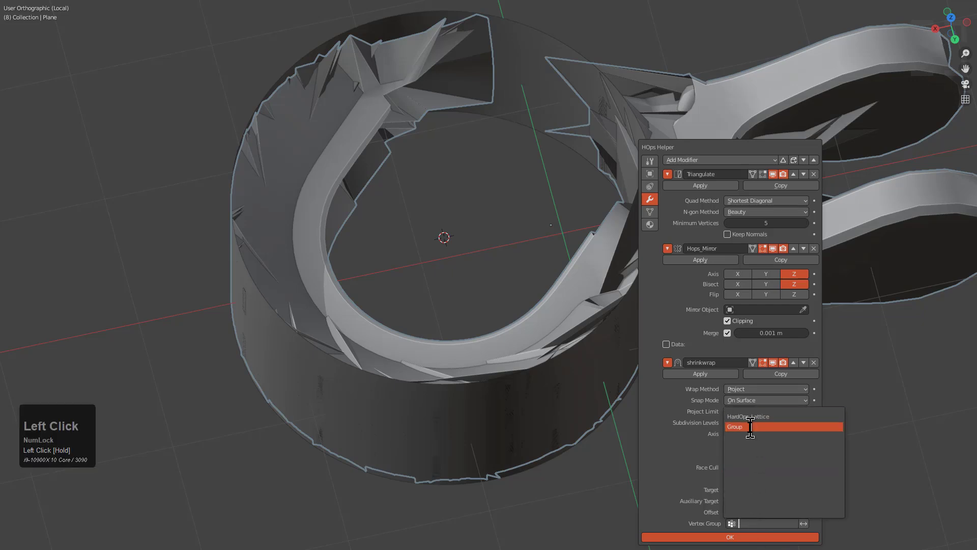
pyautogui.click(750, 427)
# Hide the cylinder to inspect the hook's shrinkwrapped outer curve, and reveal it again
pyautogui.moveTo(594, 325); pyautogui.dragTo(474, 350, button='middle')
pyautogui.hotkey('alt', 'a')
pyautogui.click(583, 271)
pyautogui.press('h')
pyautogui.hotkey('alt', 'z')
pyautogui.scroll(-1, 553, 275)
pyautogui.keyDown('shift'); pyautogui.moveTo(571, 250); pyautogui.dragTo(679, 311, button='middle'); pyautogui.keyUp('shift')
pyautogui.scroll(1, 582, 324)
pyautogui.hotkey('alt', 'h')
# Shift the cylinder slightly in plan view to adjust the arc of the hook's shrinkwrapped outer rim
pyautogui.keyDown('shift'); pyautogui.scroll(1, 683, 309); pyautogui.keyUp('shift')
pyautogui.press('g')
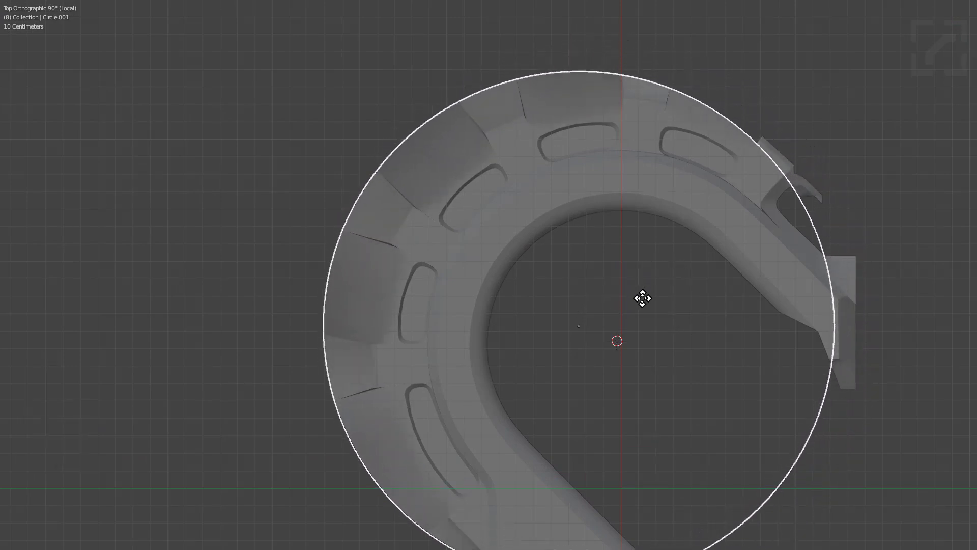
pyautogui.rightClick(702, 299)
pyautogui.hotkey('alt', 'z')
pyautogui.scroll(1, 723, 275)
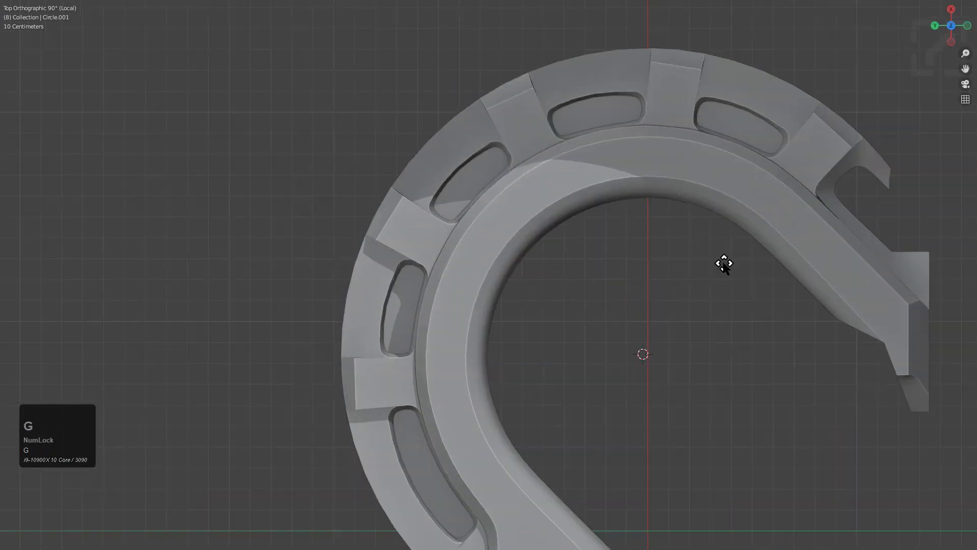
pyautogui.press('g')
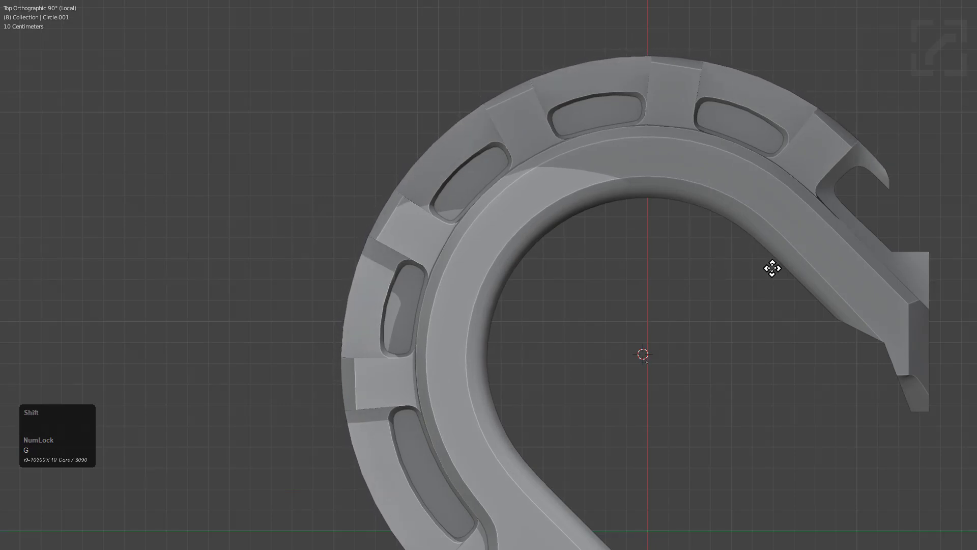
pyautogui.click(740, 239)
pyautogui.scroll(-3, 657, 328)
pyautogui.moveTo(657, 328); pyautogui.dragTo(594, 286, button='middle')
pyautogui.scroll(-1, 609, 272)
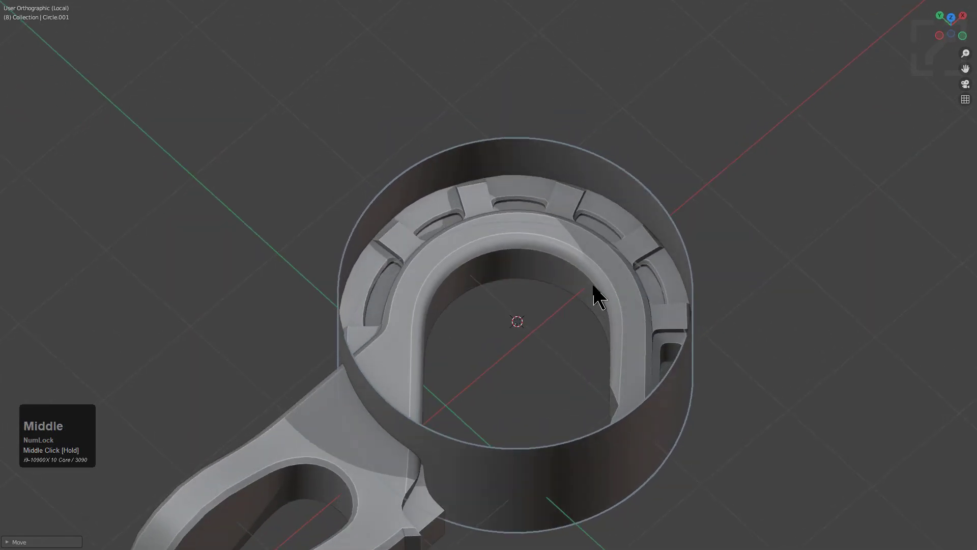
pyautogui.press('KP_7')
pyautogui.scroll(6, 611, 270)
pyautogui.moveTo(618, 280); pyautogui.dragTo(578, 257, button='middle')
# Leave local view and hide the hook body that overlaps the version with the W cutout
pyautogui.press('KP_Divide')
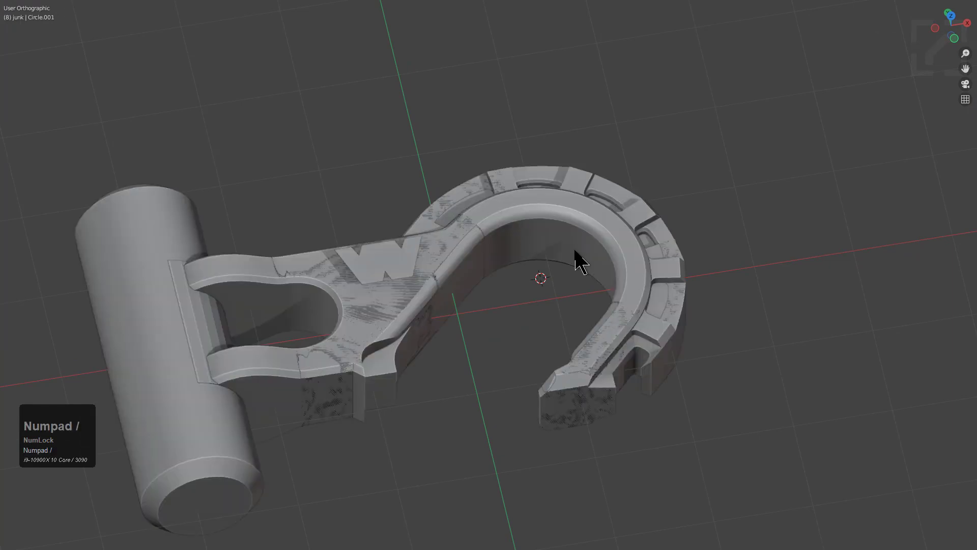
pyautogui.scroll(3, 563, 262)
pyautogui.click(460, 254)
pyautogui.press('h')
# Snap the 3D cursor to the midpoint between two opposite inner-edge vertices on the hook version with the W cutout
pyautogui.click(464, 250)
pyautogui.press('Tab')
pyautogui.moveTo(535, 262); pyautogui.dragTo(604, 298, button='middle')
pyautogui.press('1')
pyautogui.scroll(3, 664, 301)
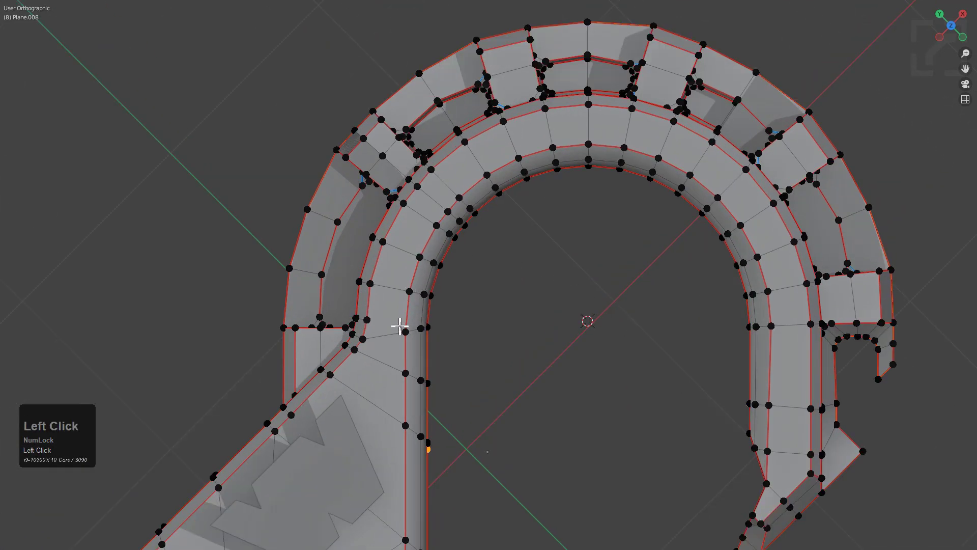
pyautogui.keyDown('shift'); pyautogui.click(772, 319); pyautogui.keyUp('shift')
pyautogui.hotkey('shift', 's')
pyautogui.click(868, 321)
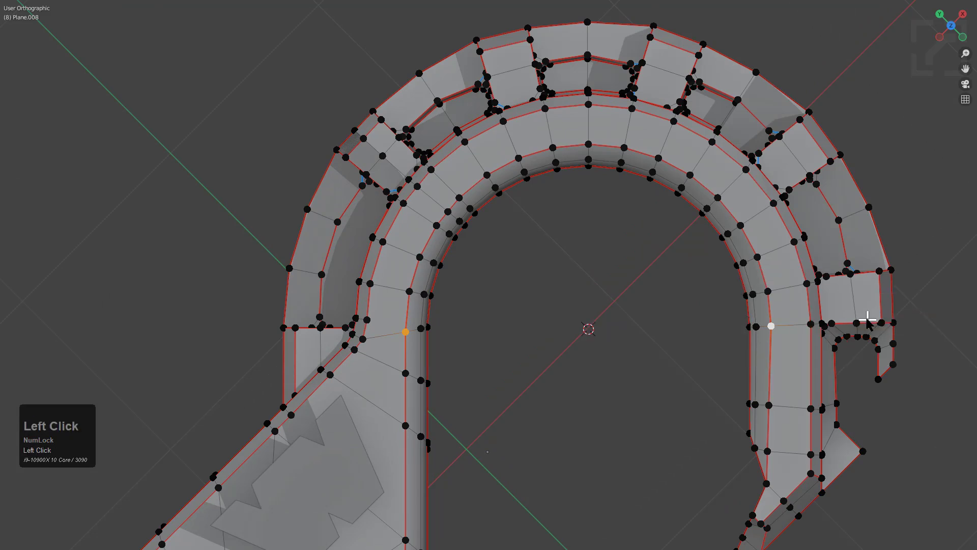
# Check the roundness of the hook's inner curve by matching a circle-selection outline centred on the 3D cursor to it
pyautogui.press('Tab')
pyautogui.scroll(-2, 682, 313)
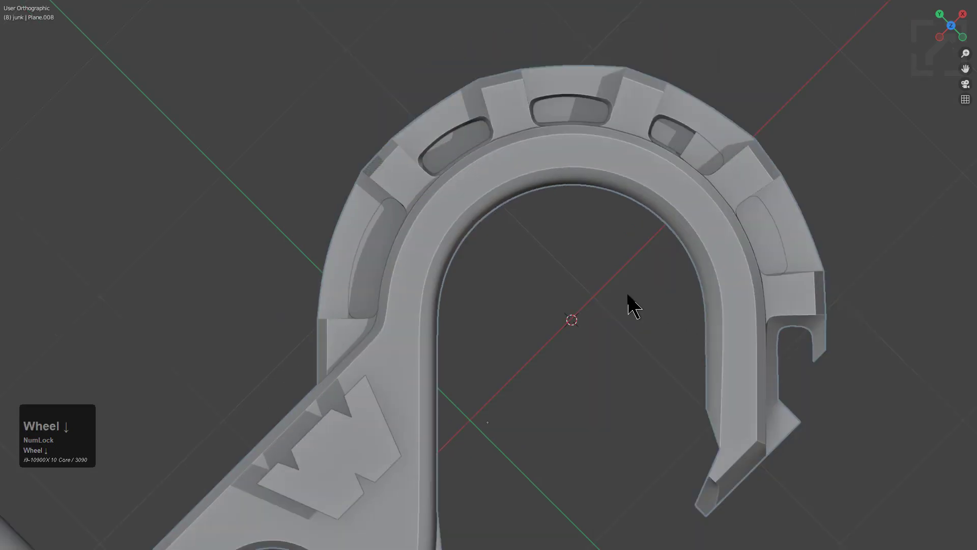
pyautogui.press('Tab')
pyautogui.press('c')
pyautogui.scroll(-6, 566, 306)
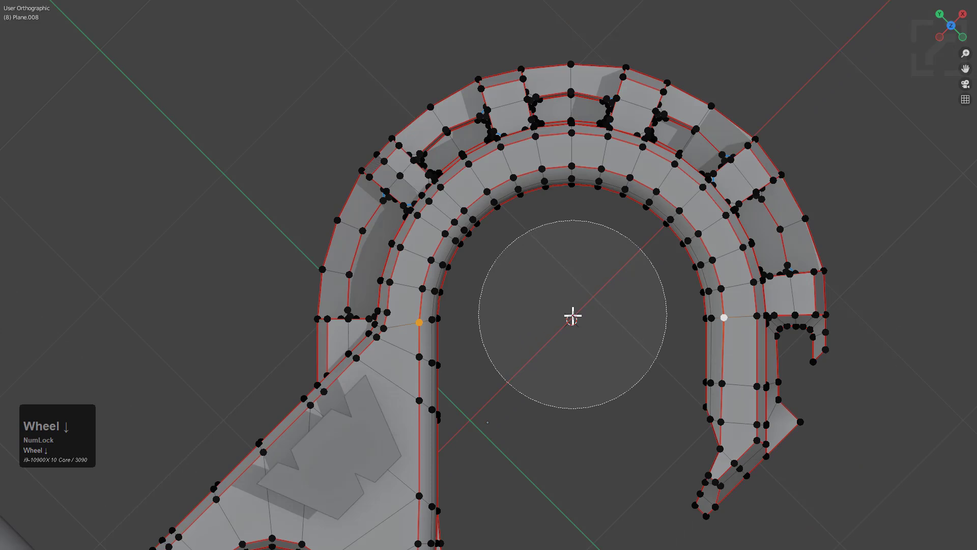
pyautogui.scroll(2, 572, 317)
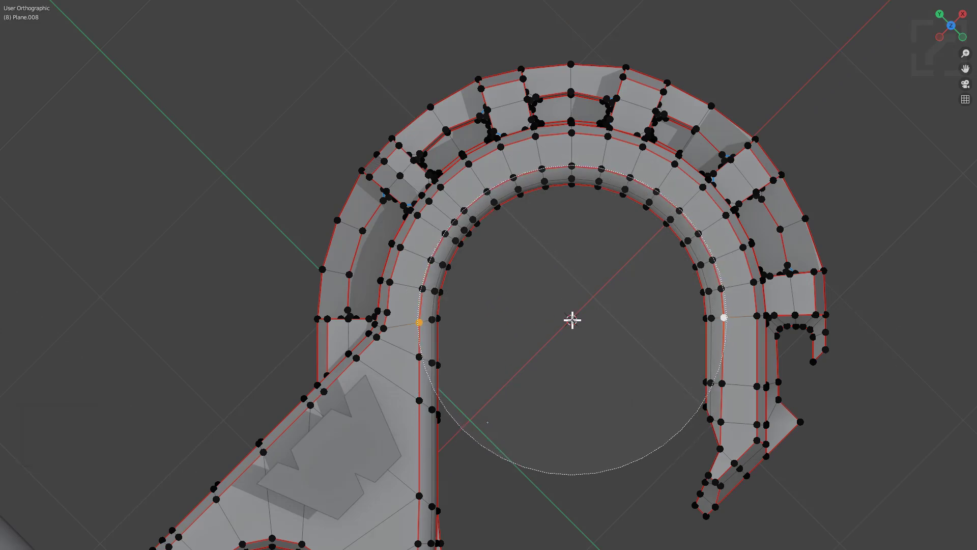
pyautogui.rightClick(573, 320)
pyautogui.press('1')
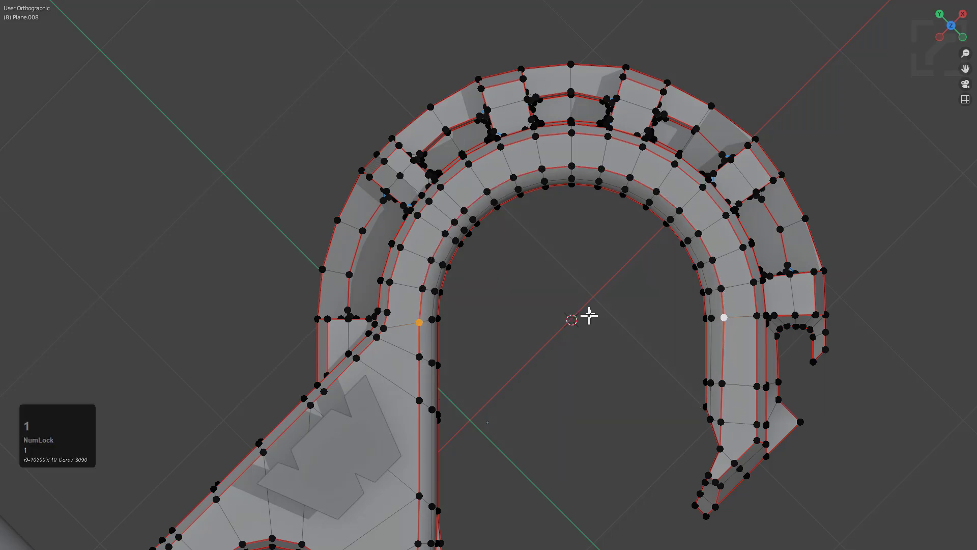
# Display the main hook collection and snap the shrinkwrap cylinder to the 3D cursor
pyautogui.press('Tab')
pyautogui.press('1')
pyautogui.moveTo(590, 306); pyautogui.dragTo(585, 319, button='middle')
pyautogui.scroll(-2, 637, 207)
pyautogui.click(625, 160)
pyautogui.hotkey('shift', 's')
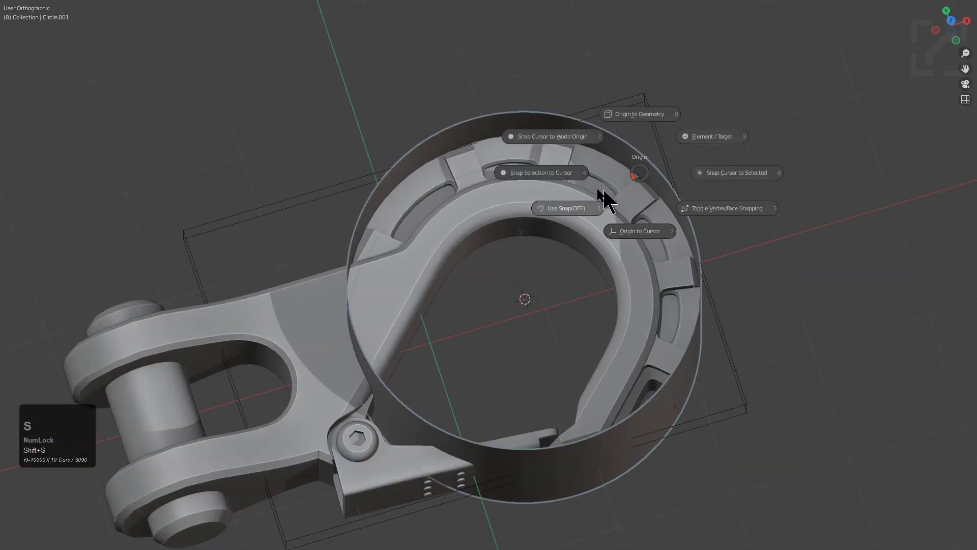
pyautogui.click(559, 176)
# Scale the cylinder in plan view to refine the arc of the hook's shrinkwrapped outer rim
pyautogui.moveTo(559, 187); pyautogui.dragTo(661, 327, button='middle')
pyautogui.scroll(3, 753, 349)
pyautogui.scroll(1, 747, 337)
pyautogui.press('s')
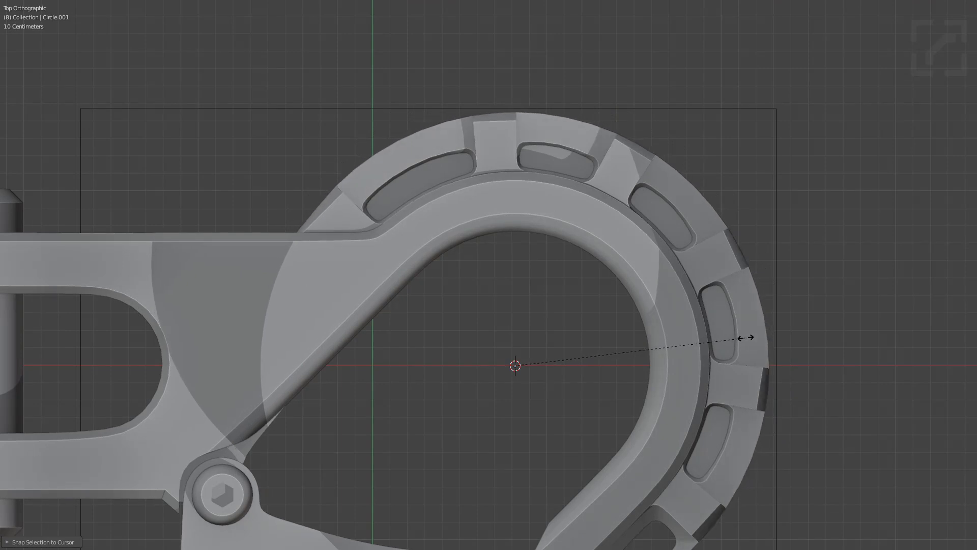
pyautogui.click(746, 337)
pyautogui.scroll(-3, 651, 353)
pyautogui.moveTo(650, 353); pyautogui.dragTo(552, 303, button='middle')
pyautogui.scroll(3, 563, 318)
# Remove the hook's vertices around the rim end that meets the shank from the active vertex group
pyautogui.click(573, 305)
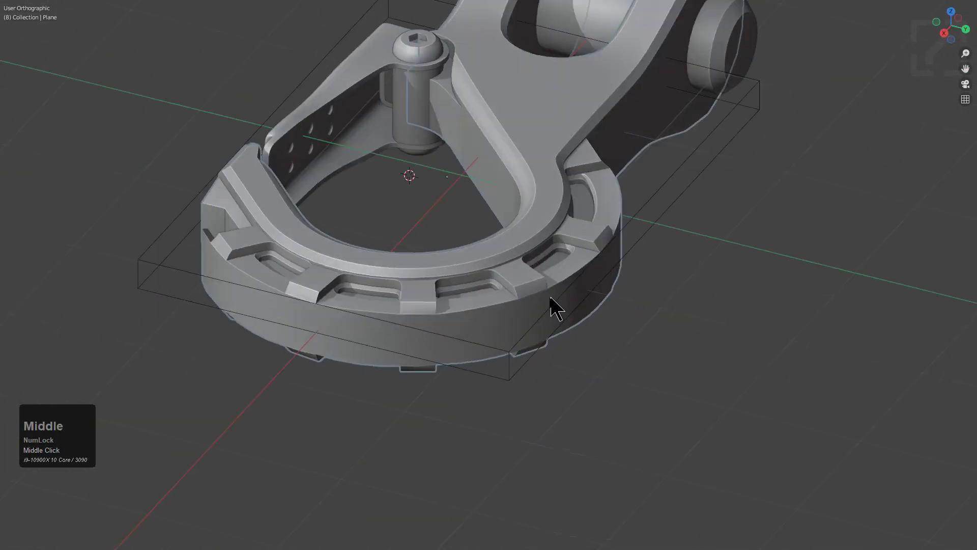
pyautogui.scroll(-3, 560, 343)
pyautogui.moveTo(580, 343); pyautogui.dragTo(581, 306, button='middle')
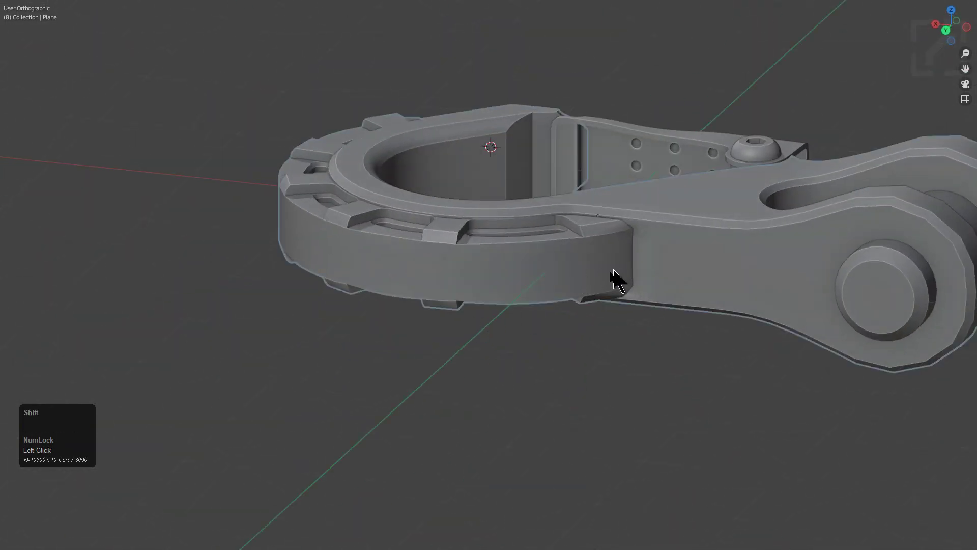
pyautogui.press('Tab')
pyautogui.scroll(4, 506, 306)
pyautogui.moveTo(505, 306); pyautogui.dragTo(589, 299, button='middle')
pyautogui.hotkey('alt', 'z')
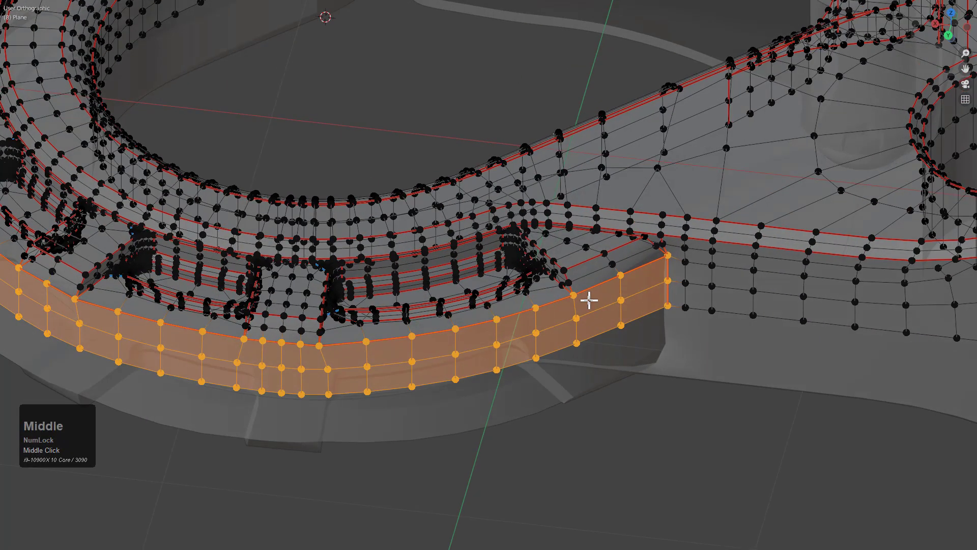
pyautogui.hotkey('alt', 'a')
pyautogui.moveTo(723, 183); pyautogui.dragTo(539, 397, button='middle')
pyautogui.moveTo(716, 178); pyautogui.dragTo(500, 432)
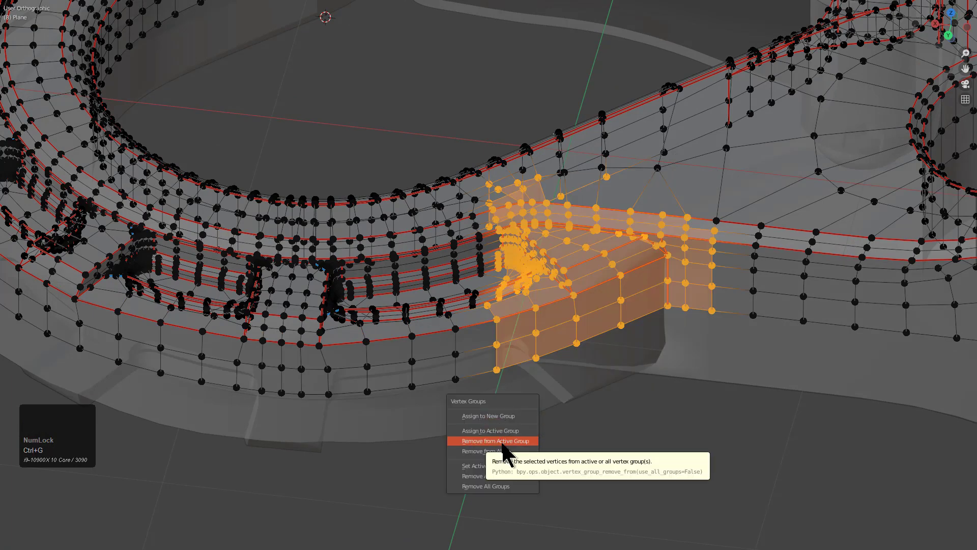
pyautogui.click(505, 441)
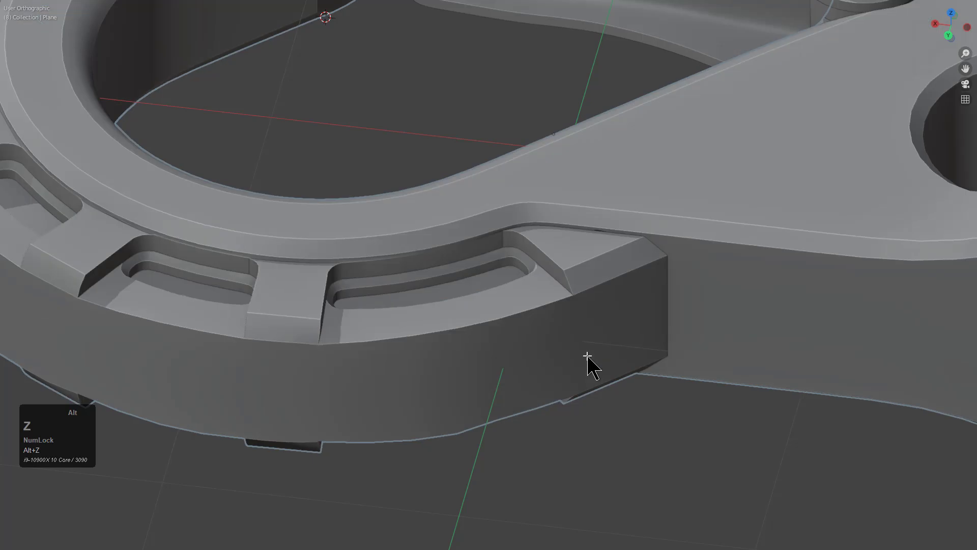
# Examine the hook's outer rim from several angles with the shrinkwrap modifier displayed and hidden
pyautogui.middleClick(597, 359)
pyautogui.moveTo(596, 360); pyautogui.dragTo(359, 399, button='middle')
pyautogui.scroll(-2, 756, 199)
pyautogui.moveTo(709, 336); pyautogui.dragTo(688, 280, button='middle')
pyautogui.click(655, 278)
pyautogui.moveTo(622, 334); pyautogui.dragTo(612, 359, button='middle')
pyautogui.scroll(2, 588, 330)
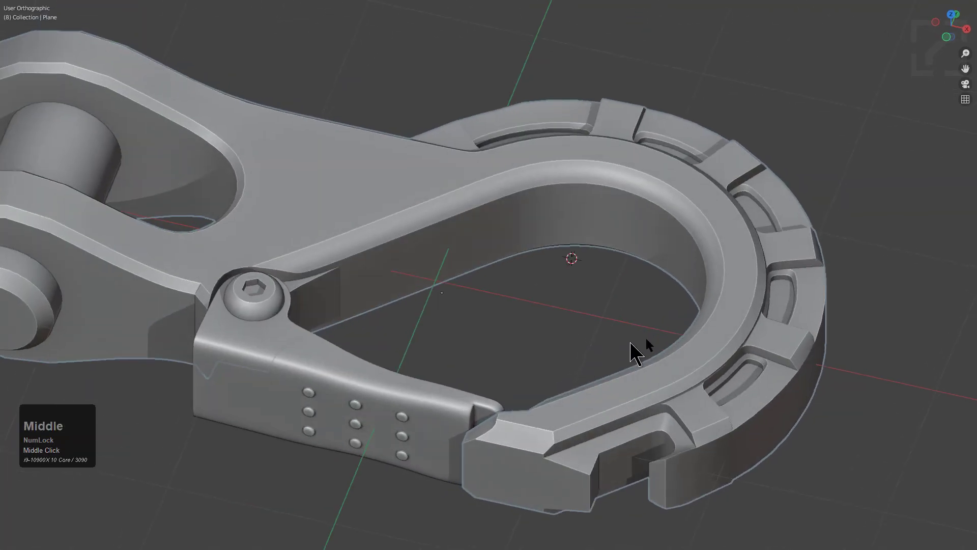
pyautogui.moveTo(701, 300); pyautogui.dragTo(658, 273, button='middle')
pyautogui.moveTo(633, 336); pyautogui.dragTo(727, 419, button='middle')
pyautogui.hotkey('ctrl', '`')
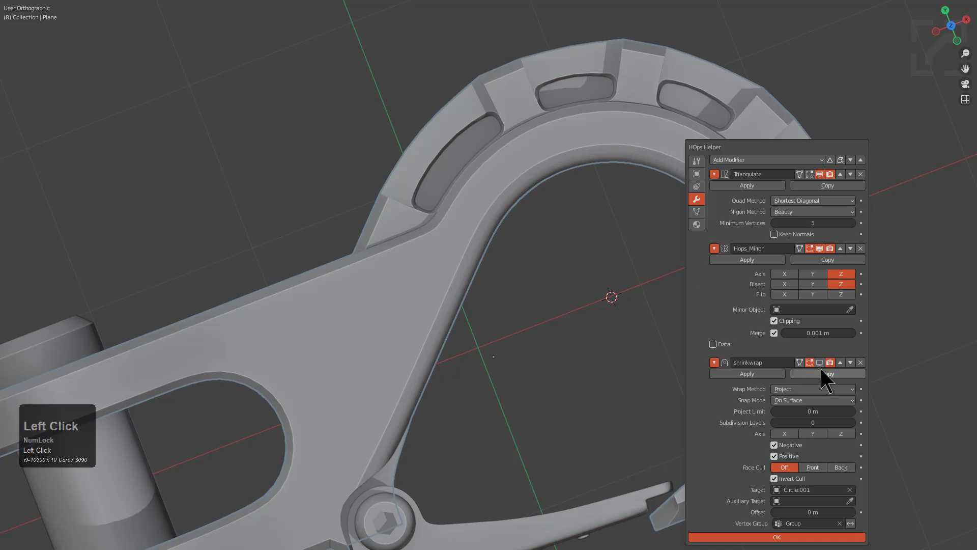
pyautogui.moveTo(609, 103); pyautogui.dragTo(692, 234, button='middle')
# Apply the hook body's shrinkwrap modifier and move the Hops_Mirror modifier up the stack
pyautogui.hotkey('ctrl', '`')
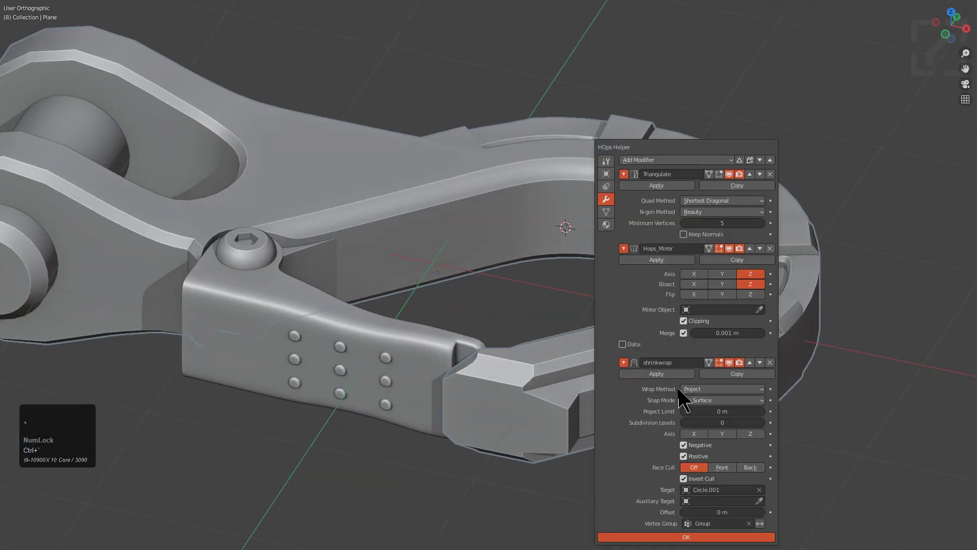
pyautogui.click(668, 377)
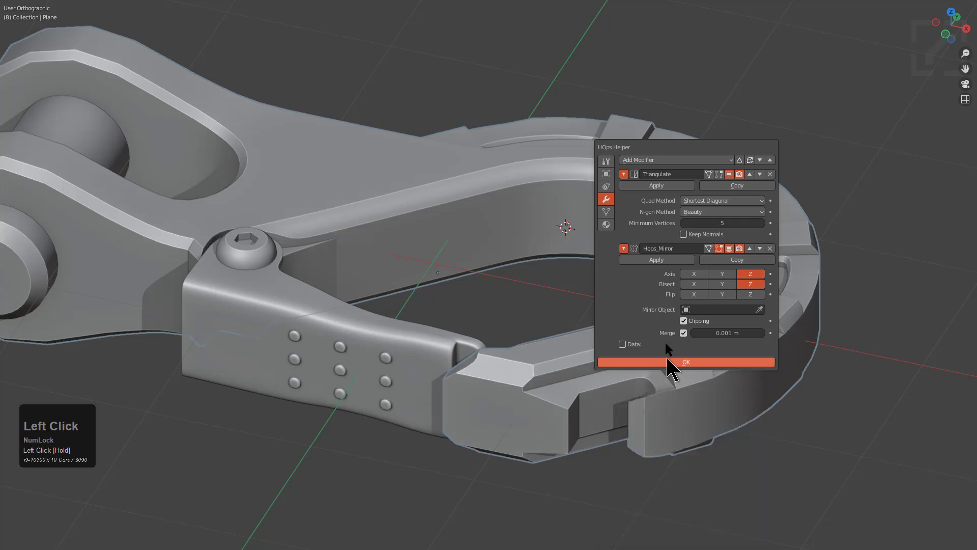
pyautogui.click(752, 248)
# Clear the edge marks from the entire hook body mesh
pyautogui.scroll(-1, 593, 236)
pyautogui.moveTo(541, 257); pyautogui.dragTo(572, 299, button='middle')
pyautogui.keyDown('shift'); pyautogui.moveTo(423, 322); pyautogui.dragTo(565, 282, button='middle'); pyautogui.keyUp('shift')
pyautogui.press('Tab')
pyautogui.press('a')
pyautogui.press('q')
pyautogui.click(596, 211)
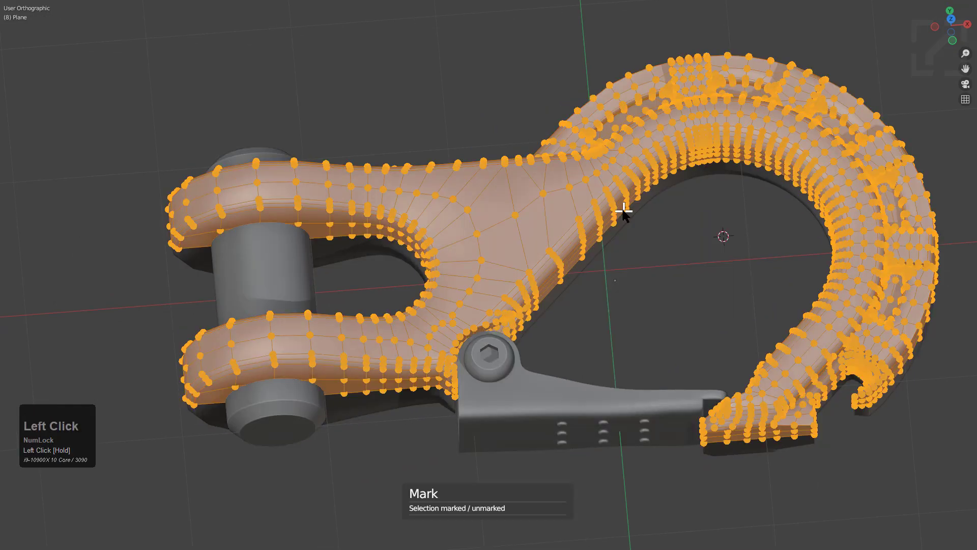
pyautogui.press('Tab')
pyautogui.moveTo(648, 218); pyautogui.dragTo(628, 242, button='middle')
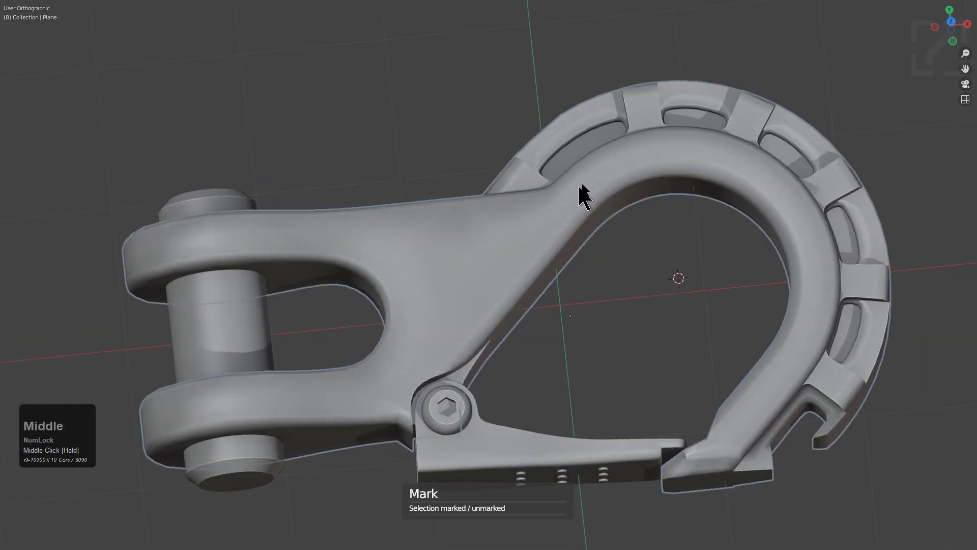
# In the first rim slot, slide the support edge loops tight against the upper and lower edges of the sloped ledge
pyautogui.press('Tab')
pyautogui.moveTo(593, 192); pyautogui.dragTo(560, 235, button='middle')
pyautogui.scroll(4, 519, 285)
pyautogui.hotkey('alt', 'a')
pyautogui.scroll(2, 552, 285)
pyautogui.scroll(1, 464, 211)
pyautogui.scroll(1, 578, 256)
pyautogui.press('2')
pyautogui.keyDown('alt'); pyautogui.click(511, 198); pyautogui.keyUp('alt')
pyautogui.press('KP_Decimal')
pyautogui.scroll(3, 561, 235)
pyautogui.keyDown('shift'); pyautogui.moveTo(395, 266); pyautogui.dragTo(410, 283, button='middle'); pyautogui.keyUp('shift')
pyautogui.scroll(1, 591, 279)
pyautogui.keyDown('shift'); pyautogui.moveTo(409, 283); pyautogui.dragTo(575, 276, button='middle'); pyautogui.keyUp('shift')
pyautogui.scroll(3, 599, 266)
pyautogui.press('g')
pyautogui.press('g')
pyautogui.click(616, 225)
pyautogui.keyDown('alt'); pyautogui.click(597, 285); pyautogui.keyUp('alt')
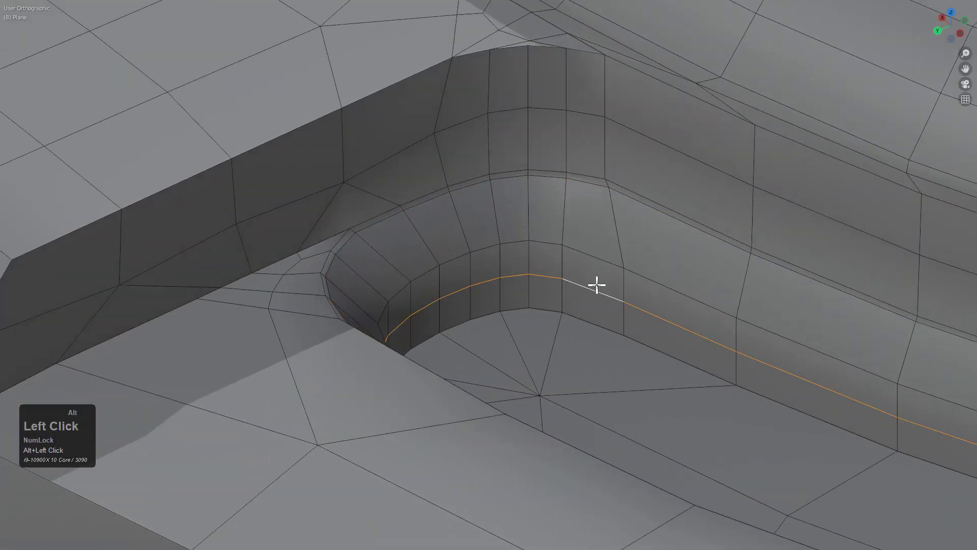
pyautogui.click(603, 257)
# Slide the support loops of the next rim slot tight against the lower and upper edges of its sloped ledge
pyautogui.scroll(-5, 513, 262)
pyautogui.moveTo(512, 261)
pyautogui.mouseDown(button='middle')
pyautogui.moveTo(465, 236)
pyautogui.moveTo(511, 260)
pyautogui.mouseUp(button='middle')
pyautogui.keyDown('alt'); pyautogui.click(469, 221); pyautogui.keyUp('alt')
pyautogui.scroll(-1, 511, 260)
pyautogui.moveTo(326, 256); pyautogui.dragTo(536, 258, button='middle')
pyautogui.scroll(4, 536, 257)
pyautogui.scroll(2, 537, 258)
pyautogui.press('g')
pyautogui.press('g')
pyautogui.click(493, 238)
pyautogui.press('g')
pyautogui.press('g')
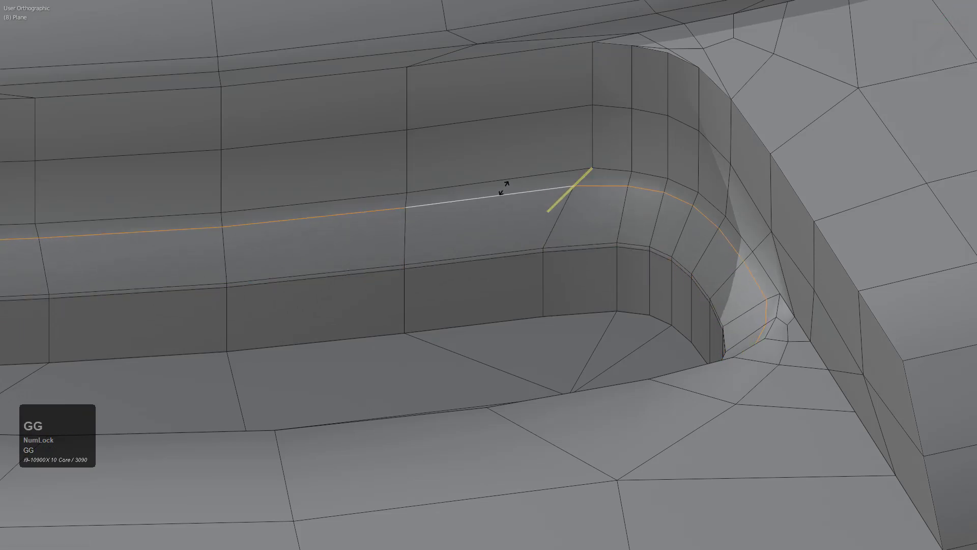
pyautogui.click(506, 184)
pyautogui.keyDown('shift'); pyautogui.moveTo(506, 184); pyautogui.dragTo(631, 238, button='middle'); pyautogui.keyUp('shift')
pyautogui.keyDown('alt'); pyautogui.click(491, 221); pyautogui.keyUp('alt')
pyautogui.moveTo(492, 220); pyautogui.dragTo(519, 221, button='middle')
pyautogui.scroll(1, 366, 229)
pyautogui.scroll(1, 520, 221)
pyautogui.press('g')
pyautogui.press('g')
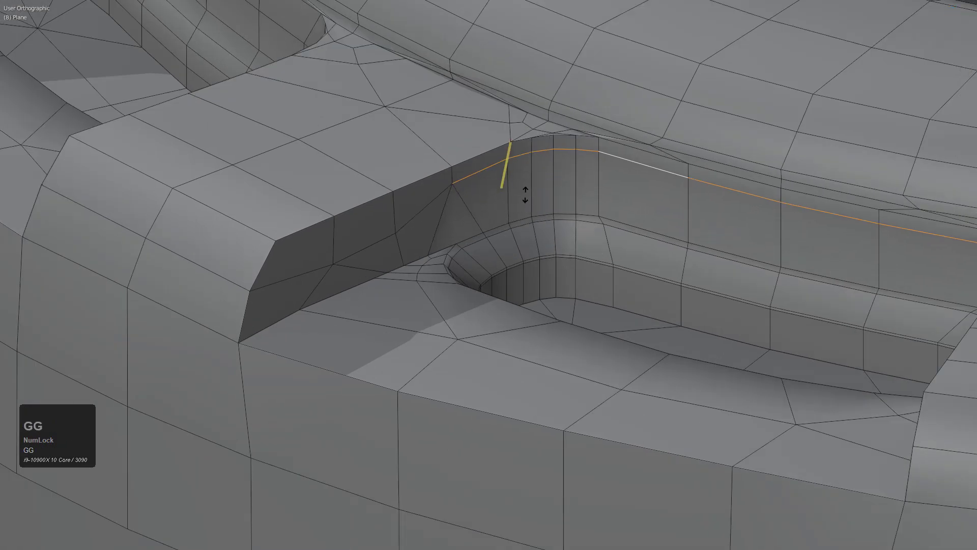
pyautogui.rightClick(524, 188)
# Slide the ledge and lower wall loops of the following rim slot up to tighten both ledge edges
pyautogui.moveTo(524, 188); pyautogui.dragTo(596, 220, button='middle')
pyautogui.scroll(2, 573, 209)
pyautogui.rightClick(528, 183)
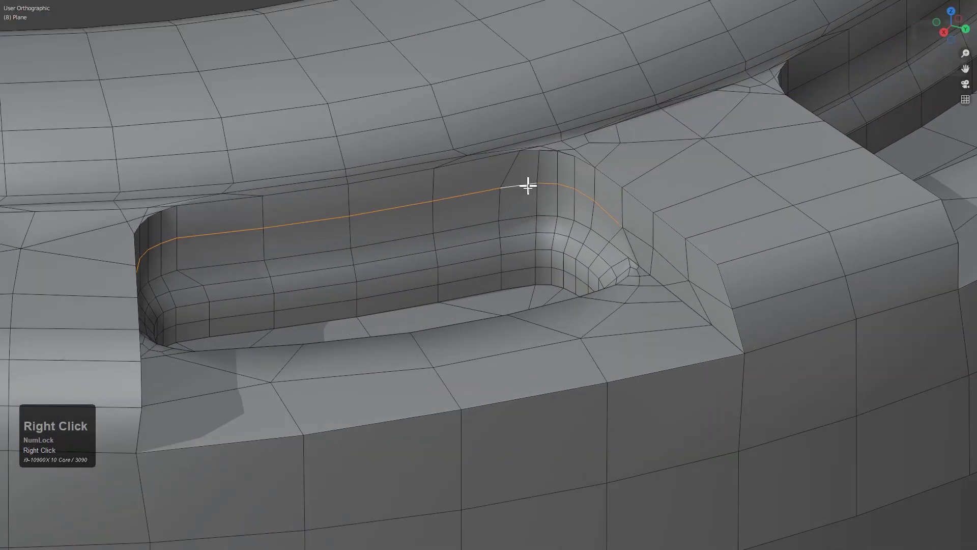
pyautogui.press('g')
pyautogui.press('g')
pyautogui.click(524, 221)
pyautogui.moveTo(525, 227); pyautogui.dragTo(517, 255, button='middle')
pyautogui.press('g')
pyautogui.press('g')
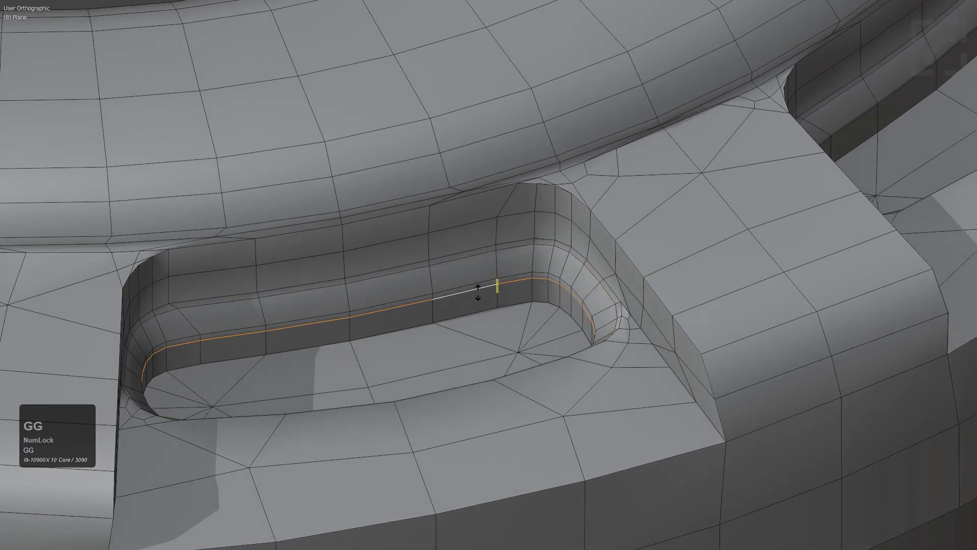
pyautogui.click(478, 290)
# Tighten the ledge of the adjacent rim slot by sliding its lower wall loop and mid-ledge loop upward
pyautogui.keyDown('shift'); pyautogui.moveTo(478, 291); pyautogui.dragTo(432, 277, button='middle'); pyautogui.keyUp('shift')
pyautogui.scroll(5, 666, 284)
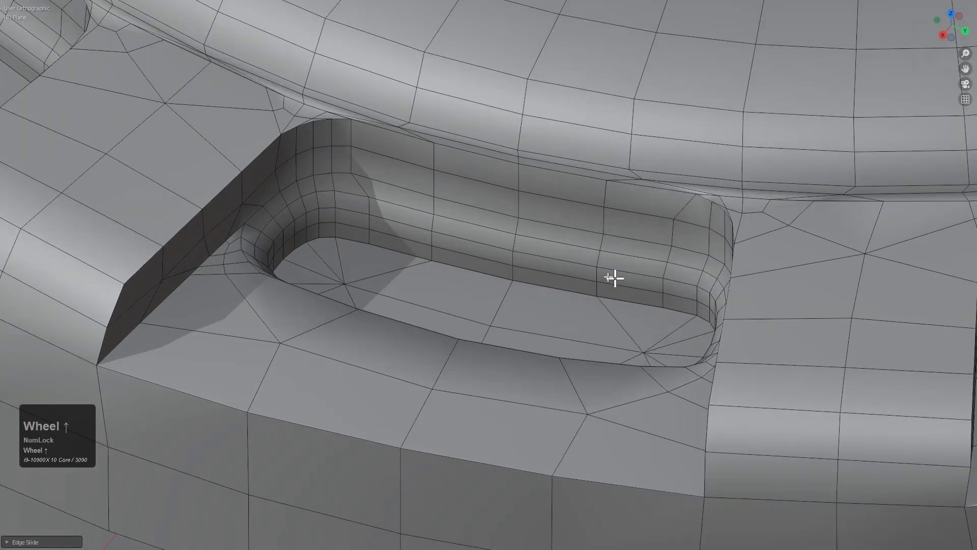
pyautogui.keyDown('alt'); pyautogui.click(542, 265); pyautogui.keyUp('alt')
pyautogui.press('g')
pyautogui.press('g')
pyautogui.click(541, 258)
pyautogui.keyDown('alt'); pyautogui.click(545, 240); pyautogui.keyUp('alt')
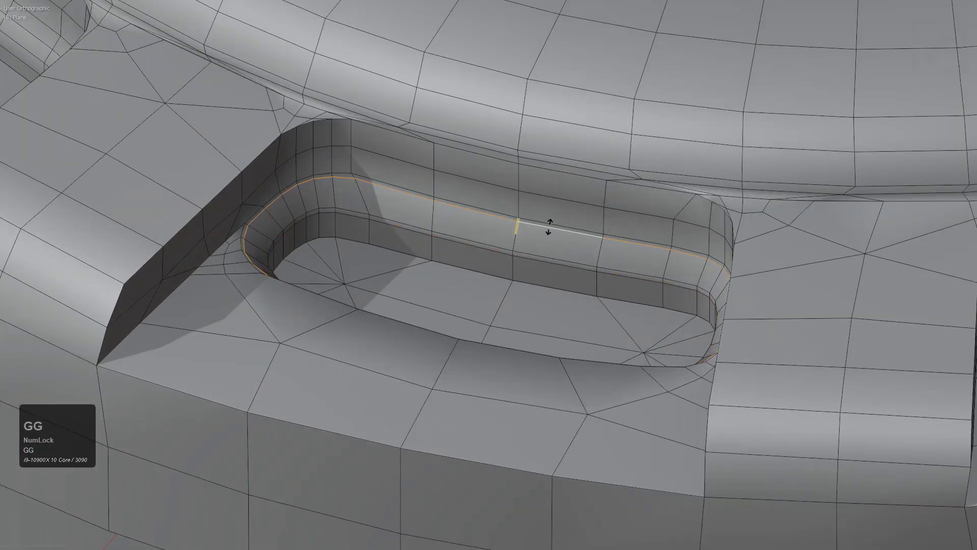
pyautogui.click(549, 227)
# Try sliding the loop at the ledge's lower edge upward in the next closed slot, and undo the change
pyautogui.scroll(-5, 426, 253)
pyautogui.moveTo(426, 253); pyautogui.dragTo(578, 319, button='middle')
pyautogui.scroll(5, 538, 276)
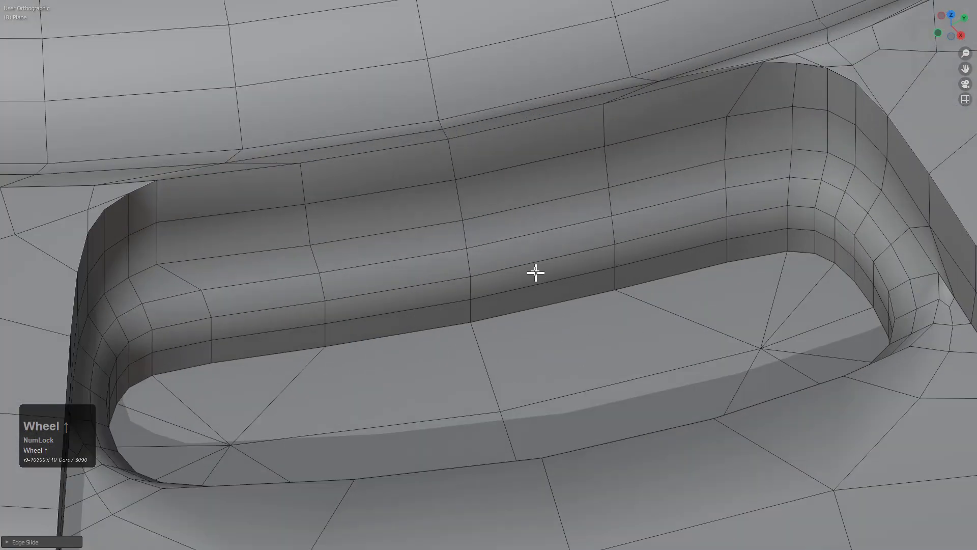
pyautogui.keyDown('alt'); pyautogui.click(533, 264); pyautogui.keyUp('alt')
pyautogui.press('g')
pyautogui.press('g')
pyautogui.click(534, 244)
pyautogui.hotkey('ctrl', 'r')
pyautogui.click(730, 254)
pyautogui.rightClick(683, 185)
pyautogui.press('g')
pyautogui.press('g')
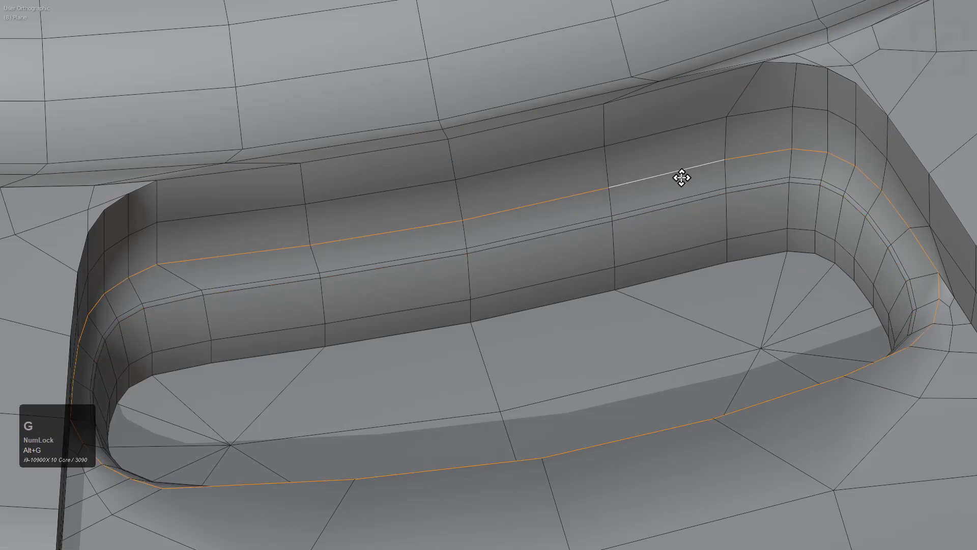
pyautogui.rightClick(686, 152)
pyautogui.moveTo(683, 181); pyautogui.dragTo(509, 225, button='middle')
pyautogui.hotkey('ctrl', 'z')
pyautogui.hotkey('ctrl', 'z')
# Slide this slot's mid-ledge loop to the ledge's upper edge and its lower wall loop to the ledge's lower edge
pyautogui.keyDown('alt'); pyautogui.click(526, 203); pyautogui.keyUp('alt')
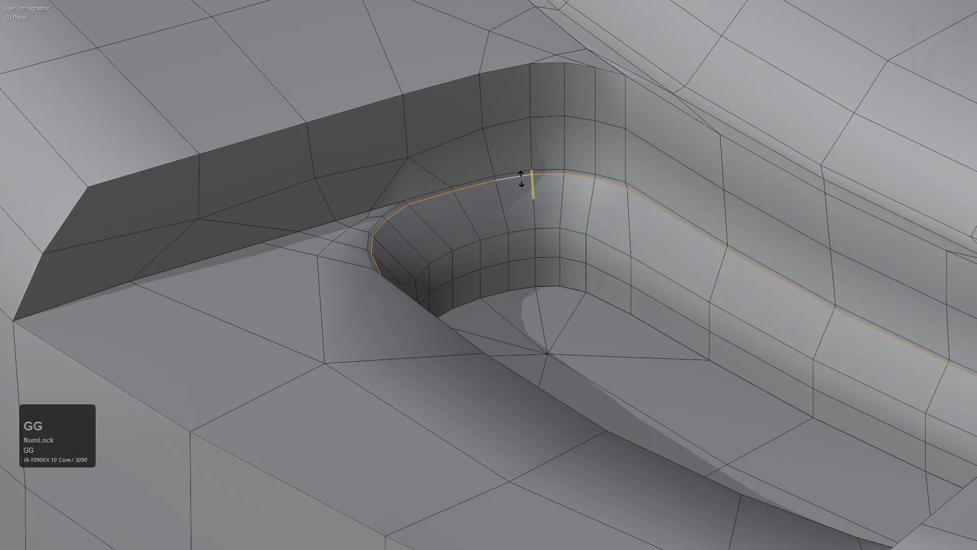
pyautogui.click(521, 178)
pyautogui.keyDown('alt'); pyautogui.click(517, 260); pyautogui.keyUp('alt')
pyautogui.press('g')
pyautogui.press('g')
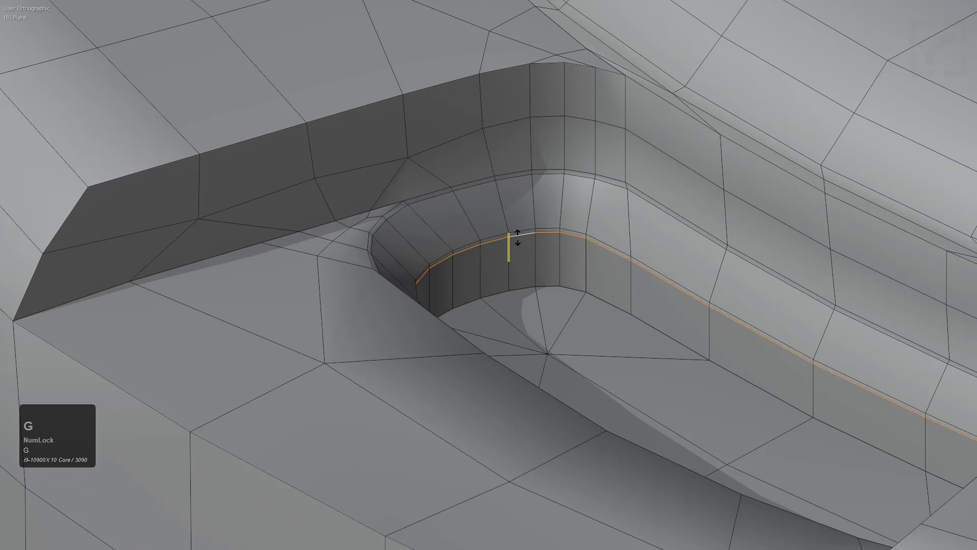
pyautogui.click(518, 236)
# Slide the wall and mid-ledge loops of the open notch near the hook's tip tight against the ledge's edges
pyautogui.scroll(-3, 504, 259)
pyautogui.moveTo(504, 260); pyautogui.dragTo(575, 279, button='middle')
pyautogui.moveTo(427, 295); pyautogui.dragTo(613, 263, button='middle')
pyautogui.moveTo(498, 290); pyautogui.dragTo(458, 319, button='middle')
pyautogui.keyDown('alt'); pyautogui.click(459, 318); pyautogui.keyUp('alt')
pyautogui.press('g')
pyautogui.press('g')
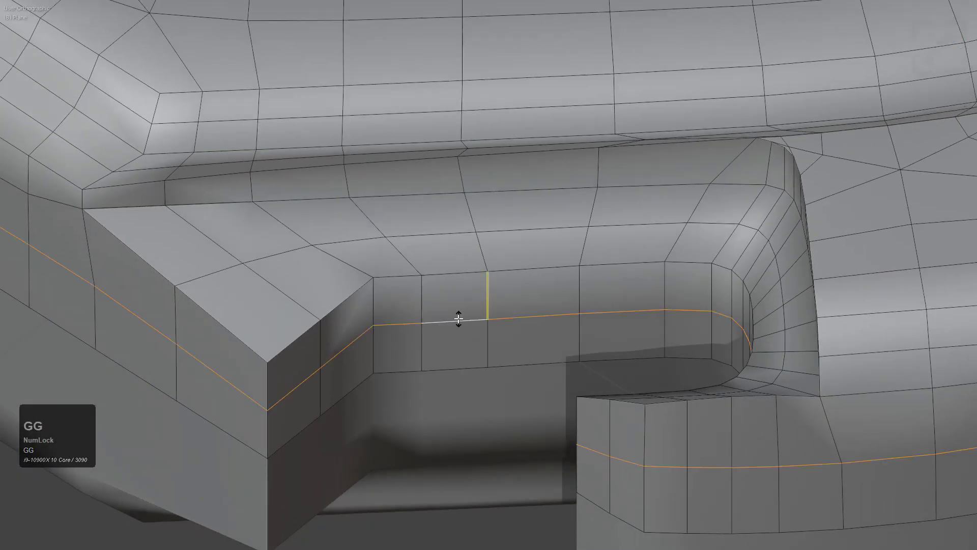
pyautogui.click(474, 278)
pyautogui.keyDown('alt'); pyautogui.click(535, 227); pyautogui.keyUp('alt')
pyautogui.click(543, 194)
# Slide the upper cross edges of the raised bridge beside the open notch toward the start of its sloped outer end
pyautogui.scroll(-3, 573, 227)
pyautogui.moveTo(573, 227); pyautogui.dragTo(670, 308, button='middle')
pyautogui.scroll(3, 608, 312)
pyautogui.click(599, 280)
pyautogui.keyDown('shift'); pyautogui.click(674, 253); pyautogui.keyUp('shift')
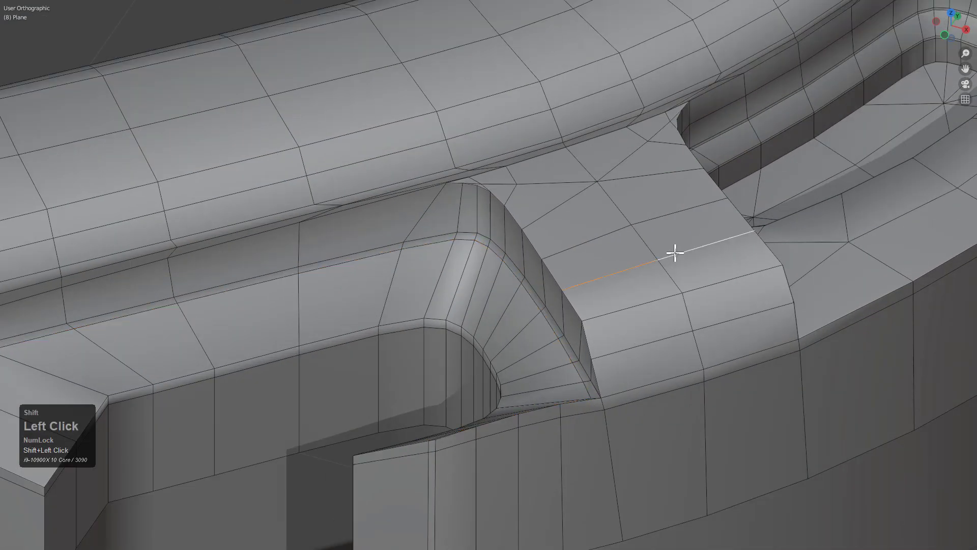
pyautogui.click(682, 277)
# Slide the upper cross edges of the next bridge along the rim tight against the top of its slope
pyautogui.scroll(-3, 685, 286)
pyautogui.moveTo(685, 285); pyautogui.dragTo(394, 246, button='middle')
pyautogui.scroll(3, 602, 275)
pyautogui.click(596, 264)
pyautogui.scroll(1, 650, 253)
pyautogui.click(755, 216)
pyautogui.press('g')
pyautogui.press('g')
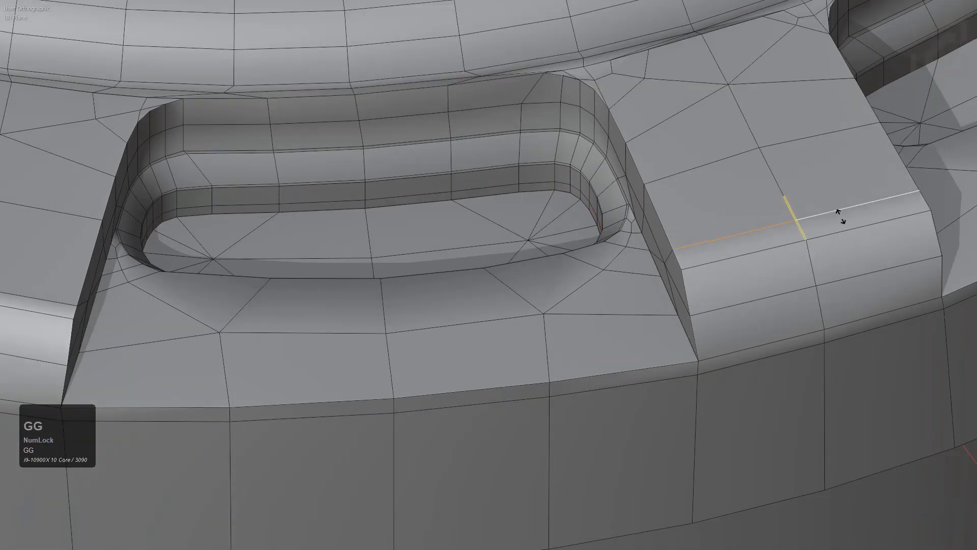
pyautogui.click(845, 227)
# Add a support loop around the lower wall of the slot beyond this bridge, close to the slot's floor
pyautogui.scroll(2, 542, 326)
pyautogui.click(609, 150)
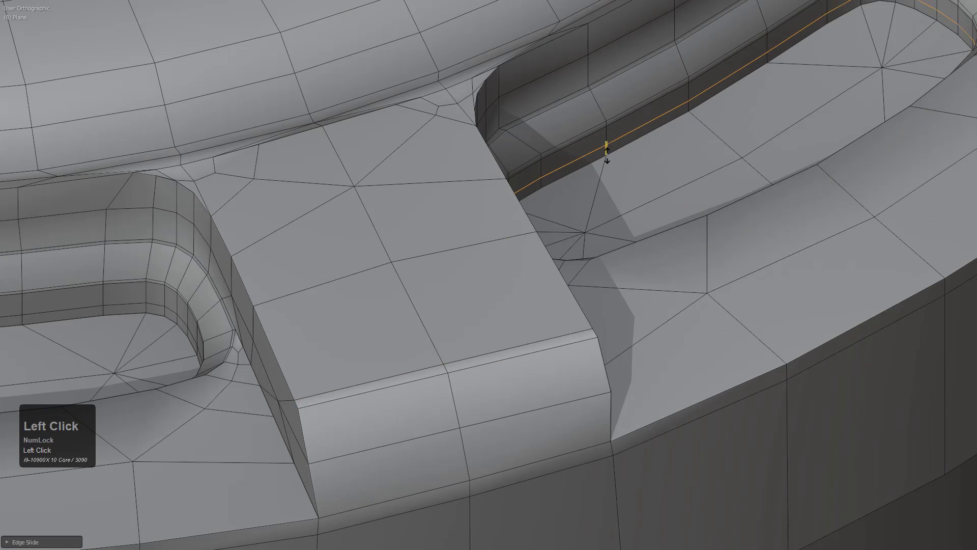
pyautogui.click(609, 158)
# Slide the cross edges of the bridge between the next two slots tight against the upper and lower ends of its slope
pyautogui.scroll(-3, 630, 163)
pyautogui.keyDown('shift'); pyautogui.moveTo(906, 214); pyautogui.dragTo(579, 260, button='middle'); pyautogui.keyUp('shift')
pyautogui.keyDown('shift'); pyautogui.moveTo(682, 268); pyautogui.dragTo(526, 259, button='middle'); pyautogui.keyUp('shift')
pyautogui.scroll(2, 526, 259)
pyautogui.keyDown('shift'); pyautogui.click(528, 289); pyautogui.keyUp('shift')
pyautogui.click(671, 328)
pyautogui.click(643, 388)
pyautogui.keyDown('shift'); pyautogui.click(547, 377); pyautogui.keyUp('shift')
pyautogui.press('g')
pyautogui.press('g')
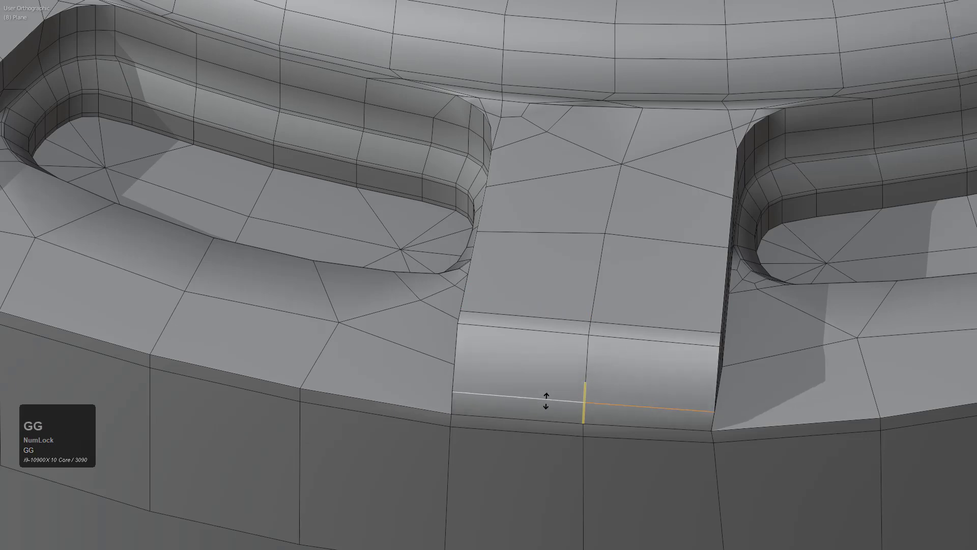
pyautogui.click(545, 407)
# Add a support loop near the floor along the lower wall of the adjacent closed slot
pyautogui.keyDown('shift'); pyautogui.moveTo(546, 407); pyautogui.dragTo(411, 364, button='middle'); pyautogui.keyUp('shift')
pyautogui.keyDown('shift'); pyautogui.moveTo(593, 262); pyautogui.dragTo(551, 246, button='middle'); pyautogui.keyUp('shift')
pyautogui.hotkey('ctrl', 'r')
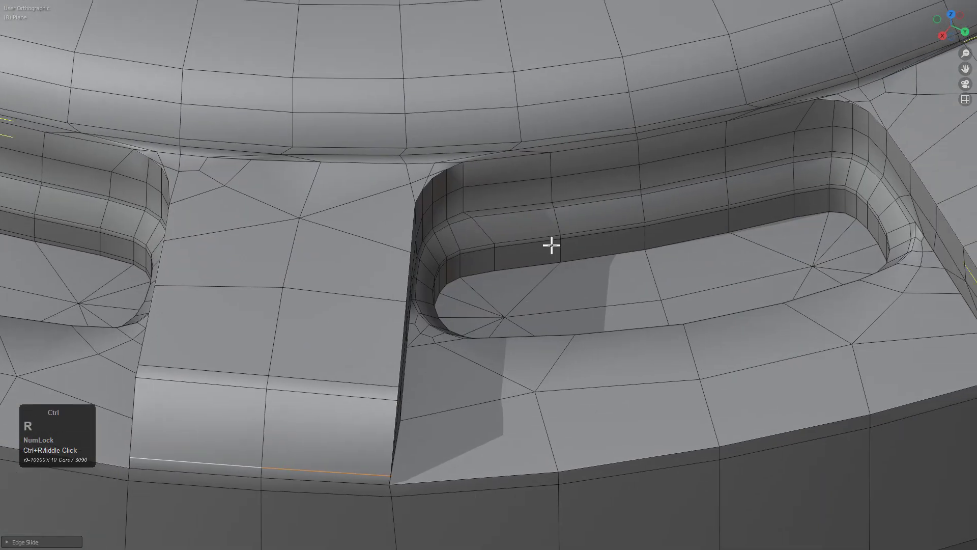
pyautogui.click(560, 251)
# Slide the upper and lower cross edges of the bridge past this slot to the two ends of its slope
pyautogui.scroll(-4, 562, 258)
pyautogui.keyDown('shift'); pyautogui.moveTo(753, 254); pyautogui.dragTo(506, 271, button='middle'); pyautogui.keyUp('shift')
pyautogui.scroll(2, 620, 312)
pyautogui.scroll(1, 506, 270)
pyautogui.keyDown('alt'); pyautogui.click(465, 322); pyautogui.keyUp('alt')
pyautogui.moveTo(465, 322); pyautogui.dragTo(534, 275, button='middle')
pyautogui.press('g')
pyautogui.press('g')
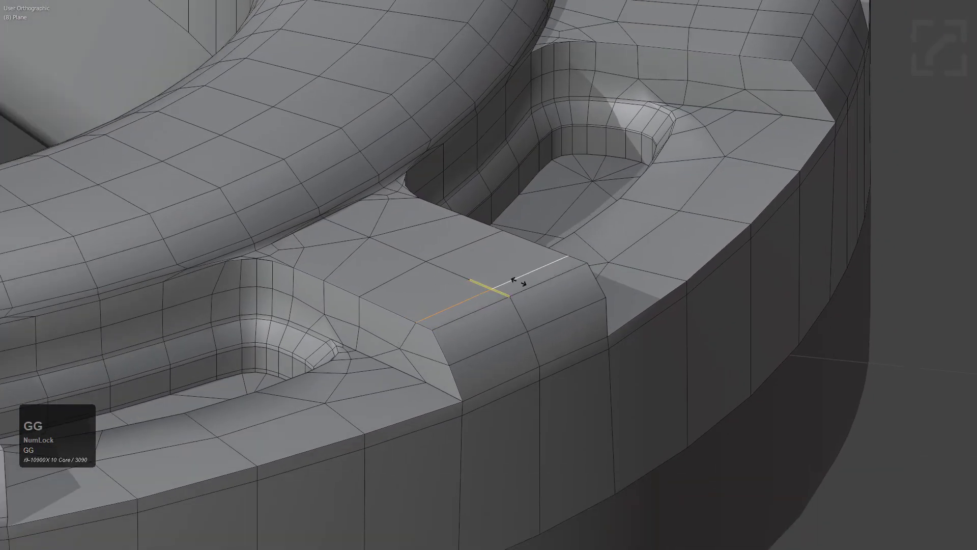
pyautogui.click(527, 288)
pyautogui.keyDown('alt'); pyautogui.click(550, 312); pyautogui.keyUp('alt')
pyautogui.press('g')
pyautogui.press('g')
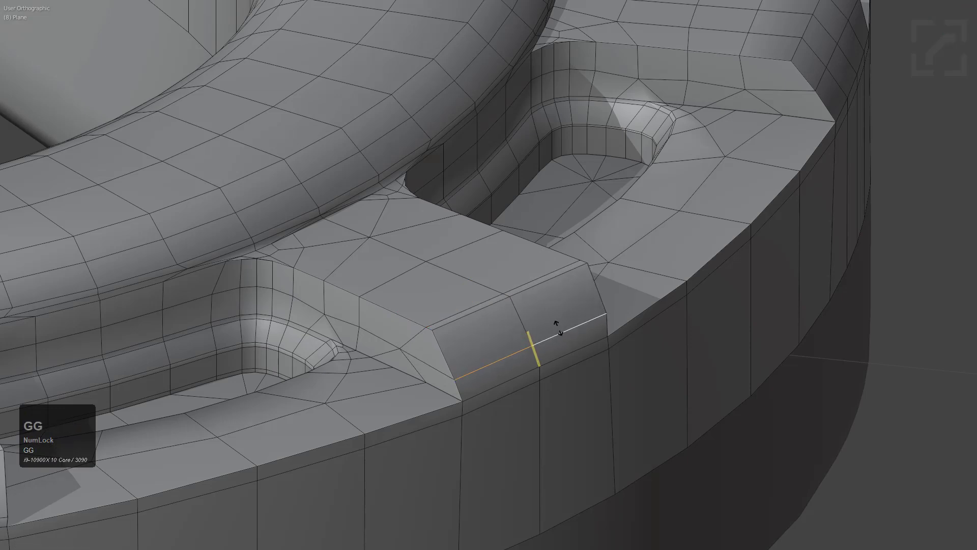
pyautogui.click(561, 336)
# Add a support loop near the floor of the following slot's lower wall
pyautogui.moveTo(562, 336); pyautogui.dragTo(596, 343, button='middle')
pyautogui.hotkey('ctrl', 'r')
pyautogui.click(595, 276)
pyautogui.click(615, 283)
# Tighten the slope of the bridge after this slot by sliding its lower cross edges down and its upper ones outward
pyautogui.moveTo(616, 284); pyautogui.dragTo(560, 315, button='middle')
pyautogui.scroll(-1, 580, 330)
pyautogui.moveTo(560, 316); pyautogui.dragTo(596, 279, button='middle')
pyautogui.click(525, 356)
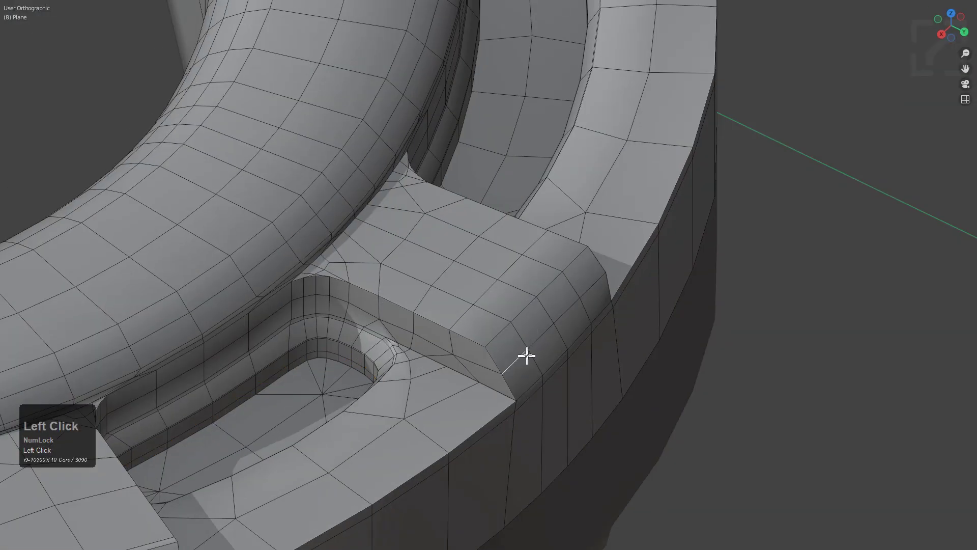
pyautogui.moveTo(631, 333); pyautogui.dragTo(568, 335, button='middle')
pyautogui.keyDown('ctrl'); pyautogui.click(572, 335); pyautogui.keyUp('ctrl')
pyautogui.press('g')
pyautogui.press('g')
pyautogui.click(586, 357)
pyautogui.click(567, 279)
pyautogui.keyDown('ctrl'); pyautogui.click(427, 290); pyautogui.keyUp('ctrl')
pyautogui.press('g')
pyautogui.click(604, 298)
# Add a support loop near the floor of the last slot's lower wall, beside the wedge-shaped end piece
pyautogui.moveTo(604, 298); pyautogui.dragTo(707, 262, button='middle')
pyautogui.scroll(3, 514, 275)
pyautogui.hotkey('ctrl', 'r')
pyautogui.click(510, 256)
pyautogui.click(524, 265)
# Slide the wedge-shaped end piece's upper and lower cross edges tight against the ends of its slope
pyautogui.scroll(2, 640, 286)
pyautogui.click(709, 234)
pyautogui.press('g')
pyautogui.press('g')
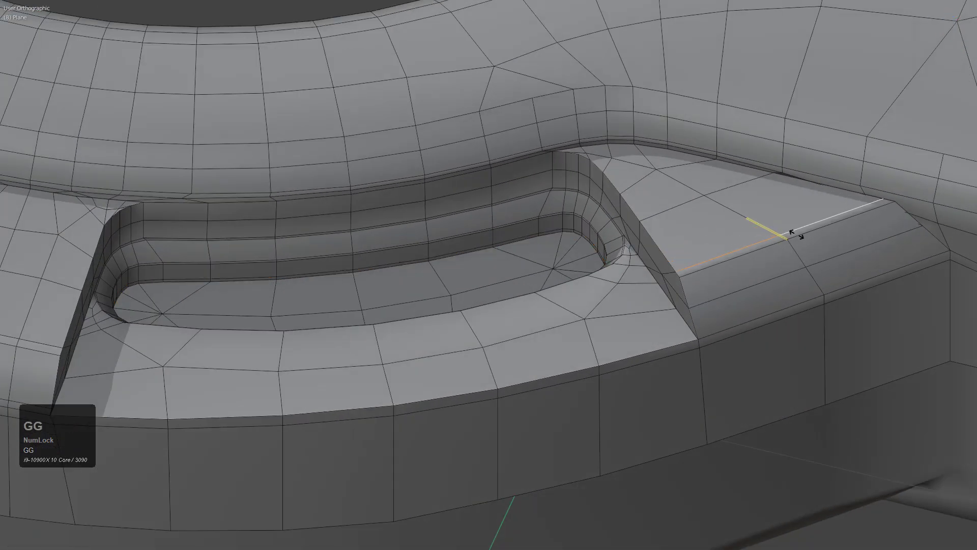
pyautogui.click(799, 234)
pyautogui.click(762, 269)
pyautogui.press('g')
pyautogui.press('g')
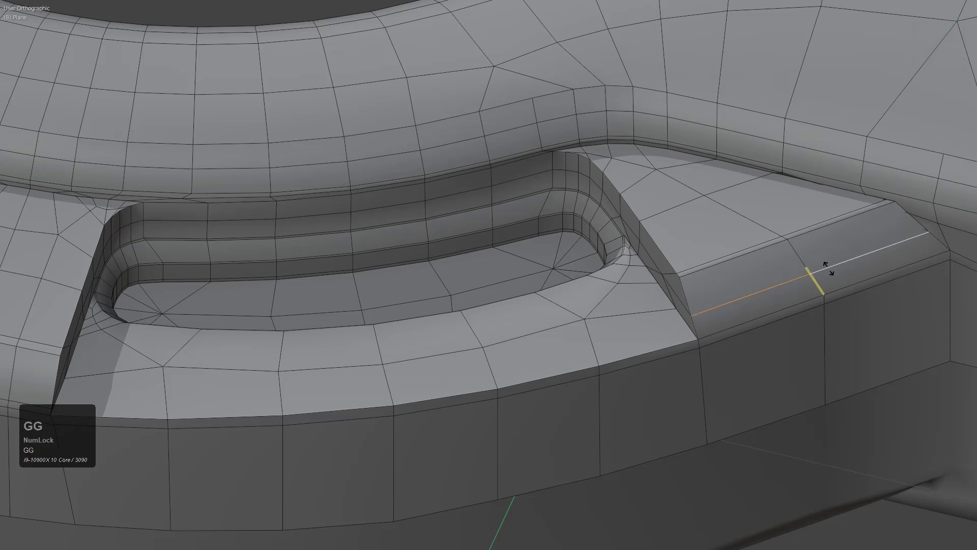
pyautogui.click(801, 284)
# Inspect the row of tightened slots and bridges, and look closely at the wedge-shaped end piece
pyautogui.press('Tab')
pyautogui.scroll(-5, 545, 277)
pyautogui.keyDown('shift'); pyautogui.moveTo(544, 272); pyautogui.dragTo(628, 303, button='middle'); pyautogui.keyUp('shift')
pyautogui.scroll(-1, 628, 303)
pyautogui.press('Tab')
pyautogui.moveTo(712, 325); pyautogui.dragTo(685, 334, button='middle')
pyautogui.keyDown('shift'); pyautogui.moveTo(684, 334); pyautogui.dragTo(633, 314, button='middle'); pyautogui.keyUp('shift')
pyautogui.scroll(2, 631, 314)
pyautogui.keyDown('shift'); pyautogui.scroll(2, 550, 307); pyautogui.keyUp('shift')
# Subdivide the short edge at the wedge's narrow rear side and add a loop cut along the wedge's inner edge and slope
pyautogui.hotkey('ctrl', 'r')
pyautogui.rightClick(557, 306)
pyautogui.scroll(2, 557, 305)
pyautogui.rightClick(362, 162)
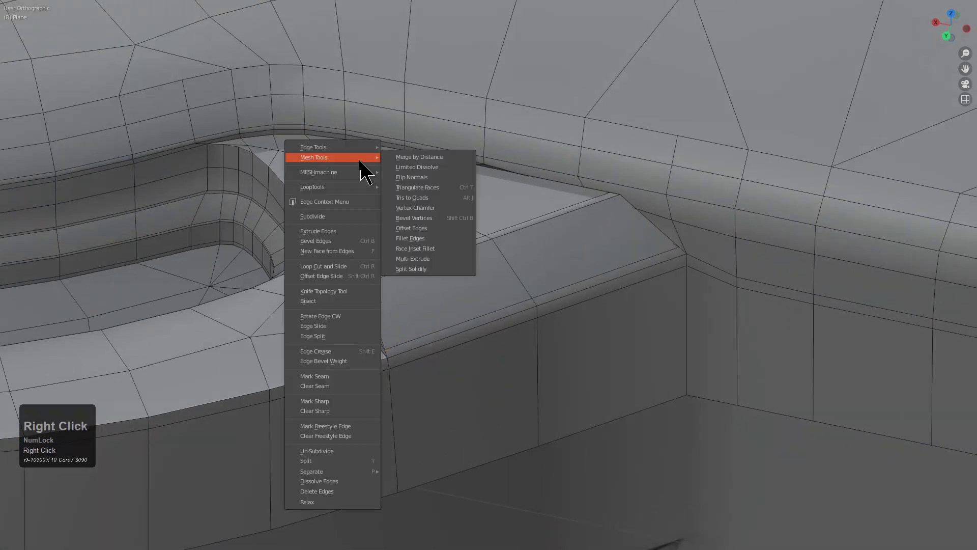
pyautogui.click(328, 186)
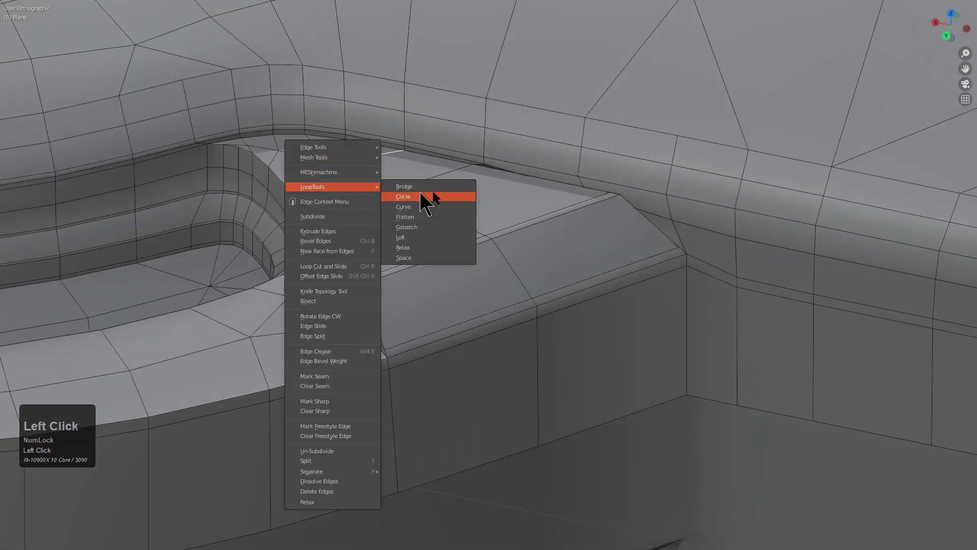
pyautogui.click(313, 216)
pyautogui.hotkey('ctrl', 'r')
pyautogui.click(550, 218)
pyautogui.click(572, 216)
# Slide the new loop's vertex on the wedge top, connect it to the rear vertex, and slide that rear vertex along its edge
pyautogui.moveTo(572, 217); pyautogui.dragTo(550, 269, button='middle')
pyautogui.press('1')
pyautogui.click(588, 235)
pyautogui.press('g')
pyautogui.press('g')
pyautogui.click(580, 239)
pyautogui.keyDown('shift'); pyautogui.click(417, 211); pyautogui.keyUp('shift')
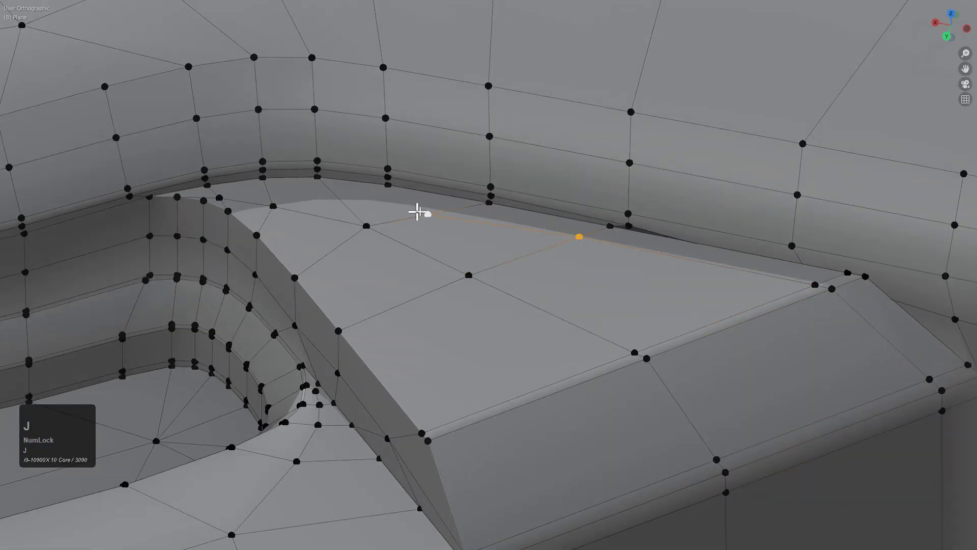
pyautogui.press('g')
pyautogui.press('g')
pyautogui.click(453, 209)
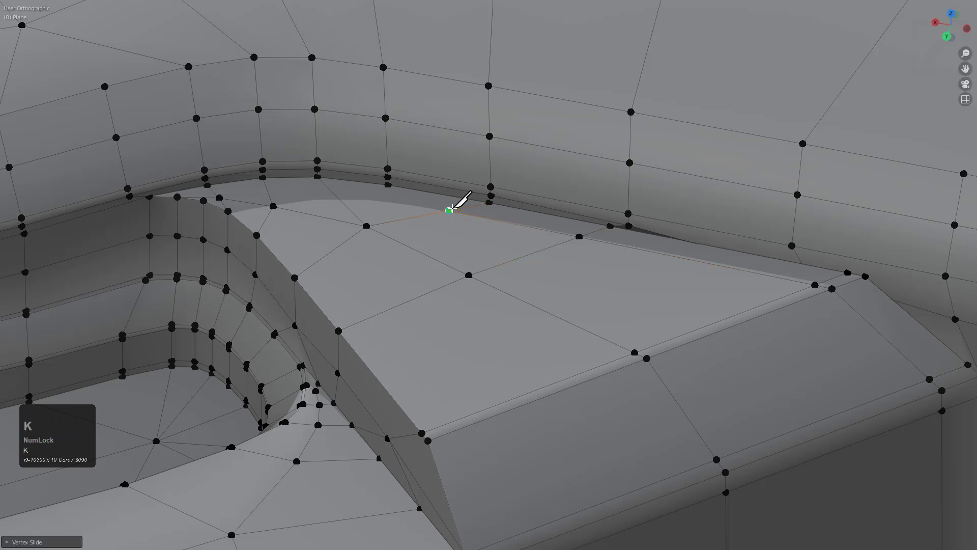
# Knife-cut from the rear vertex along the narrow strip toward the slot's corner, and connect the cut to the rim's edge
pyautogui.click(449, 210)
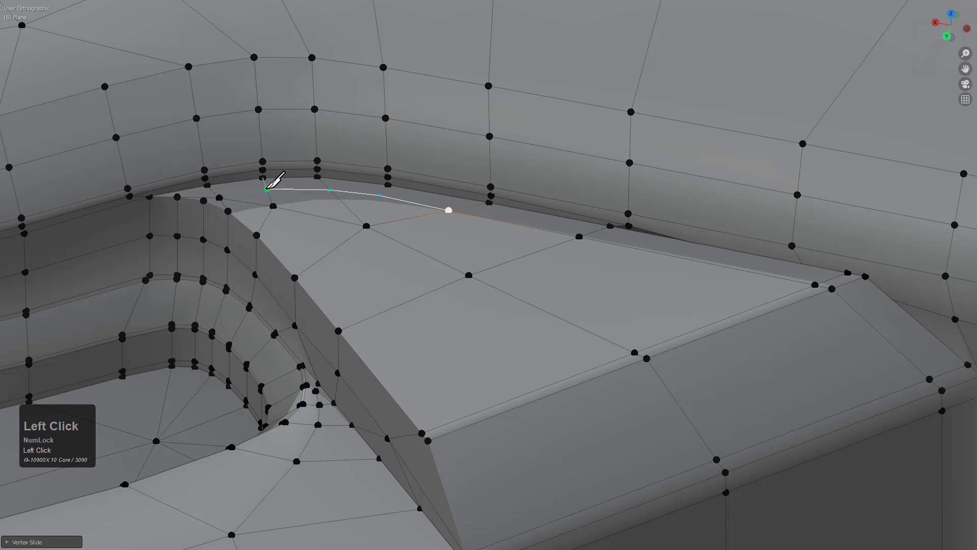
pyautogui.press('KP_Enter')
pyautogui.click(381, 194)
pyautogui.keyDown('shift'); pyautogui.click(390, 187); pyautogui.keyUp('shift')
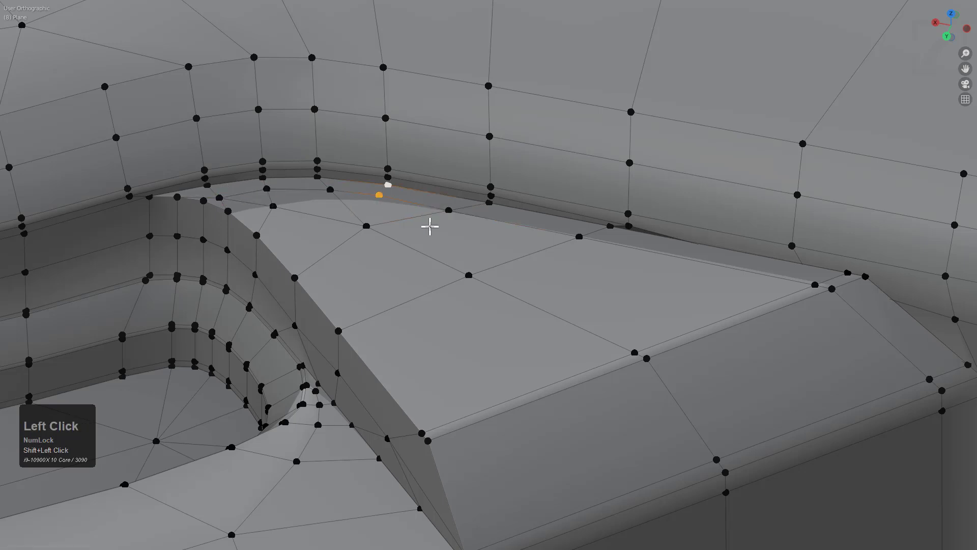
# Connect the knife cut's vertices to the adjacent vertices on the wedge top and dissolve the leftover edges
pyautogui.click(383, 209)
pyautogui.keyDown('shift'); pyautogui.click(370, 221); pyautogui.keyUp('shift')
pyautogui.click(275, 206)
pyautogui.press('2')
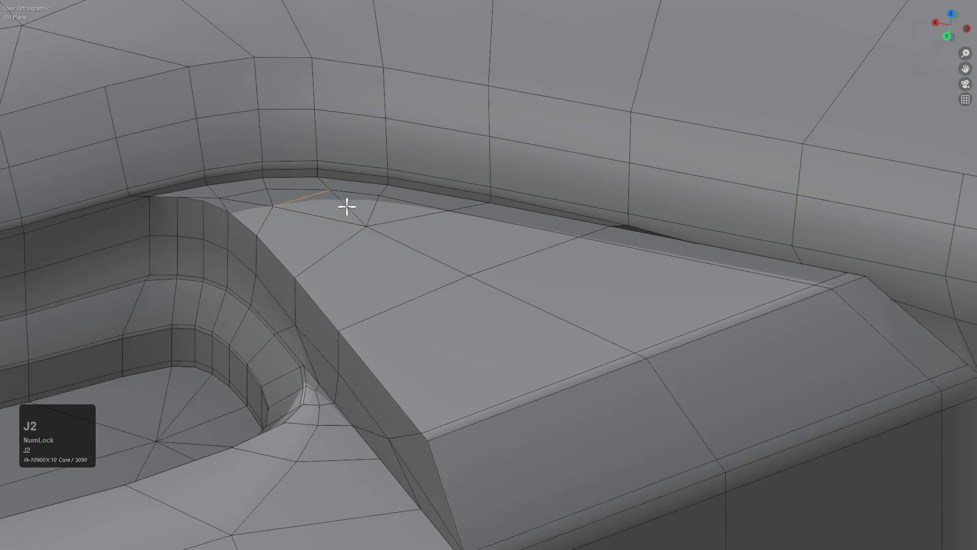
pyautogui.press('x')
pyautogui.scroll(-3, 454, 264)
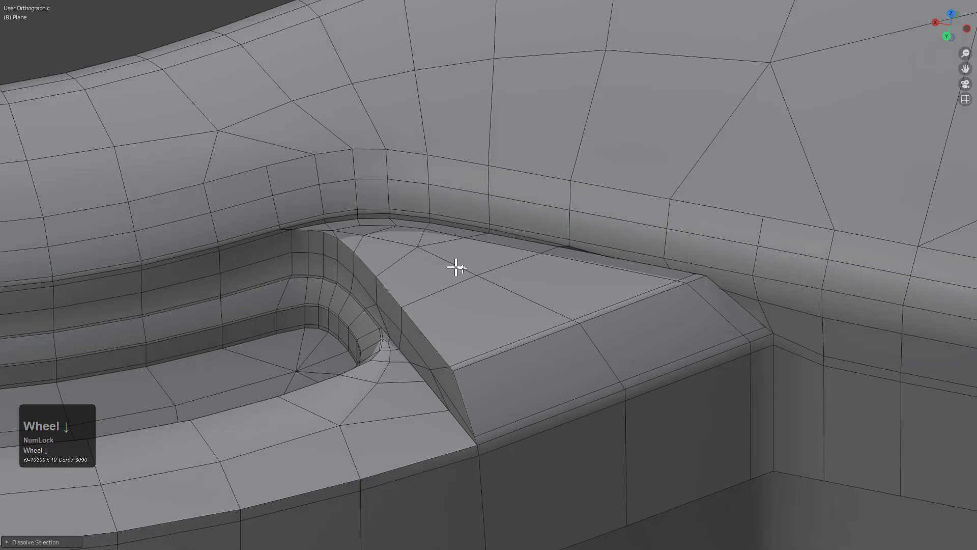
pyautogui.scroll(2, 533, 264)
pyautogui.press('1')
pyautogui.hotkey('alt', 'z')
pyautogui.keyDown('shift'); pyautogui.moveTo(648, 279); pyautogui.dragTo(585, 273); pyautogui.keyUp('shift')
pyautogui.keyDown('shift'); pyautogui.moveTo(585, 272); pyautogui.dragTo(574, 273, button='middle'); pyautogui.keyUp('shift')
pyautogui.scroll(3, 573, 255)
pyautogui.click(570, 218)
pyautogui.press('g')
pyautogui.rightClick(568, 216)
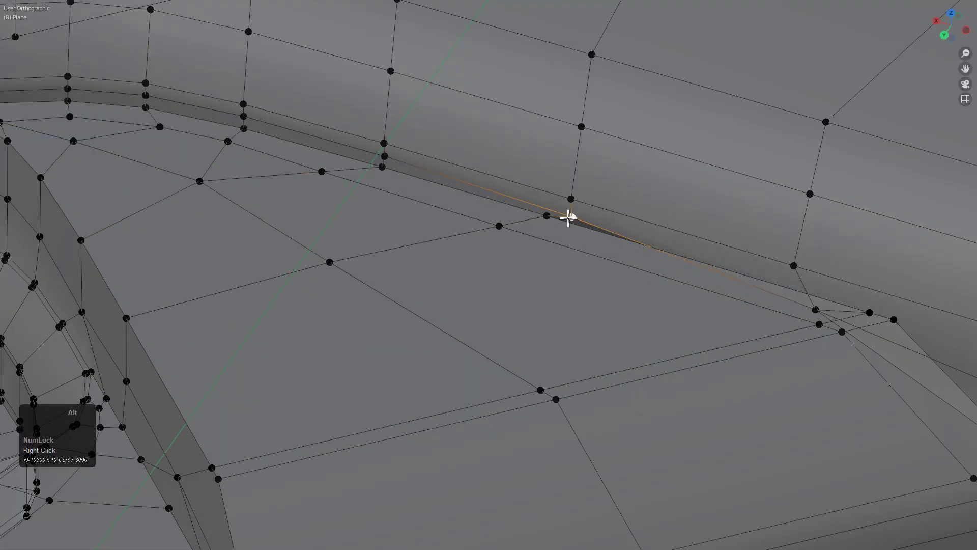
# Slide the support loop beneath the rounded rim along the wedge's inner side up toward the rim's lower edge
pyautogui.press('2')
pyautogui.keyDown('alt'); pyautogui.click(560, 216); pyautogui.keyUp('alt')
pyautogui.scroll(-2, 628, 271)
pyautogui.press('g')
pyautogui.press('g')
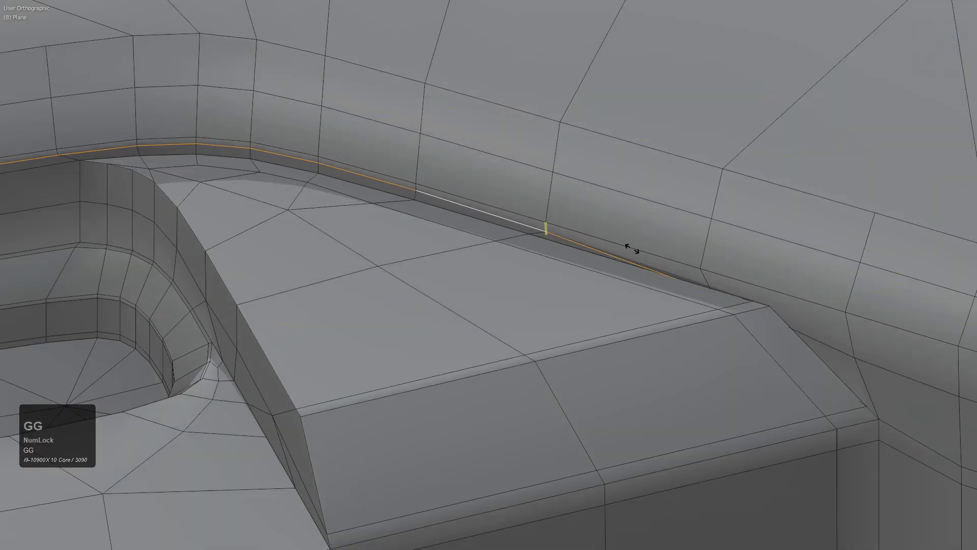
pyautogui.rightClick(625, 226)
pyautogui.press('g')
pyautogui.press('g')
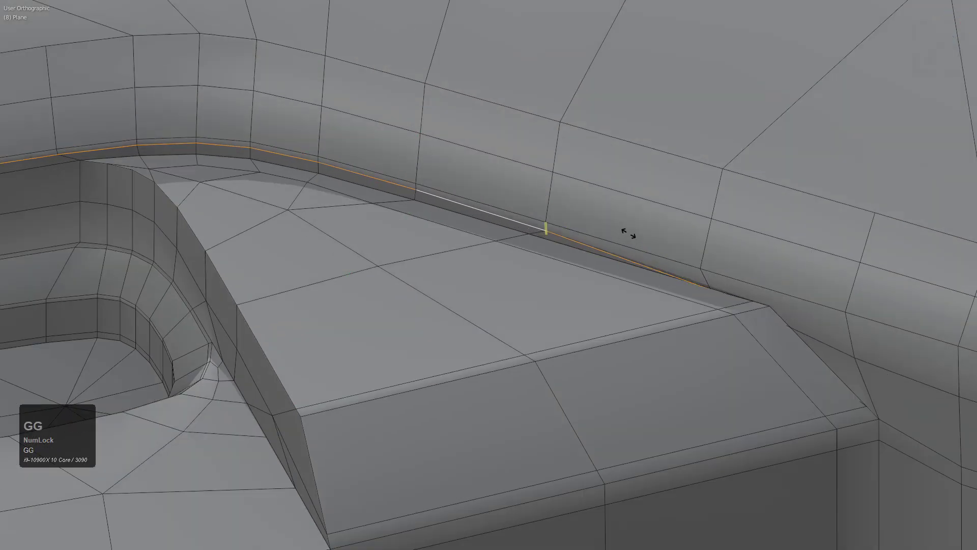
pyautogui.click(629, 226)
# In X-ray view, slide the loop's end vertex along its edge toward the wedge's upper inner corner
pyautogui.hotkey('alt', 'z')
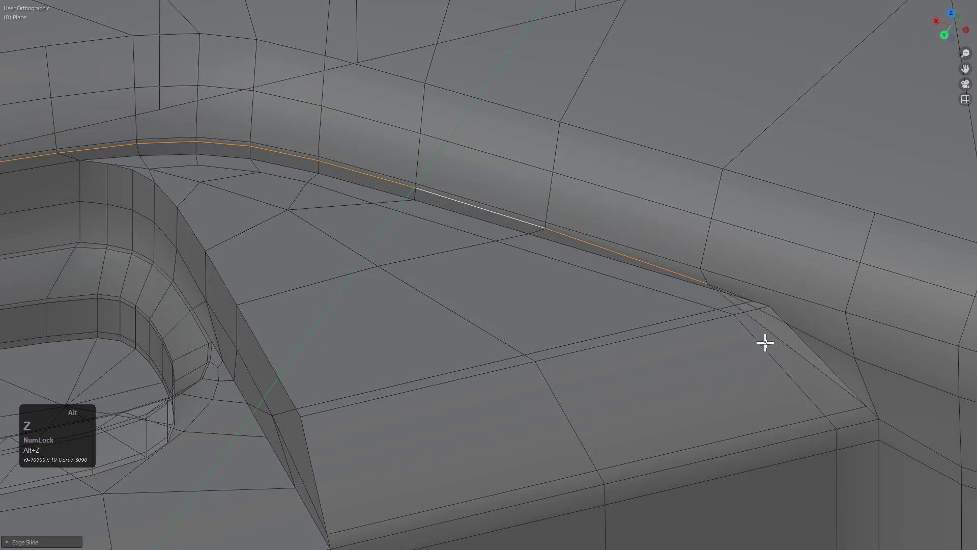
pyautogui.scroll(2, 639, 312)
pyautogui.press('1')
pyautogui.click(589, 243)
pyautogui.press('g')
pyautogui.press('g')
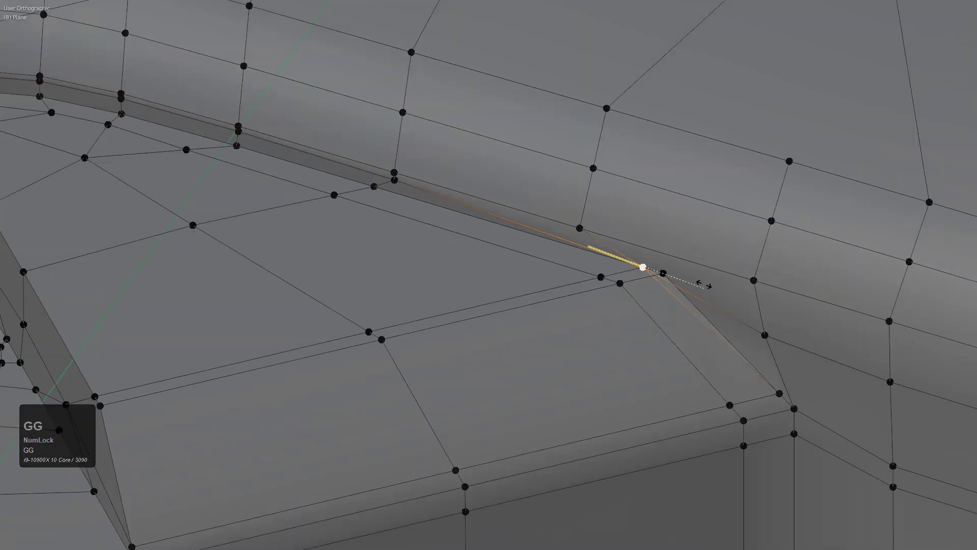
pyautogui.click(704, 285)
pyautogui.press('g')
pyautogui.press('g')
pyautogui.rightClick(694, 280)
# Dissolve the unneeded edges running from the wedge's inner corner vertex down the slope and up to the rim
pyautogui.press('2')
pyautogui.click(700, 295)
pyautogui.hotkey('ctrl', 'x')
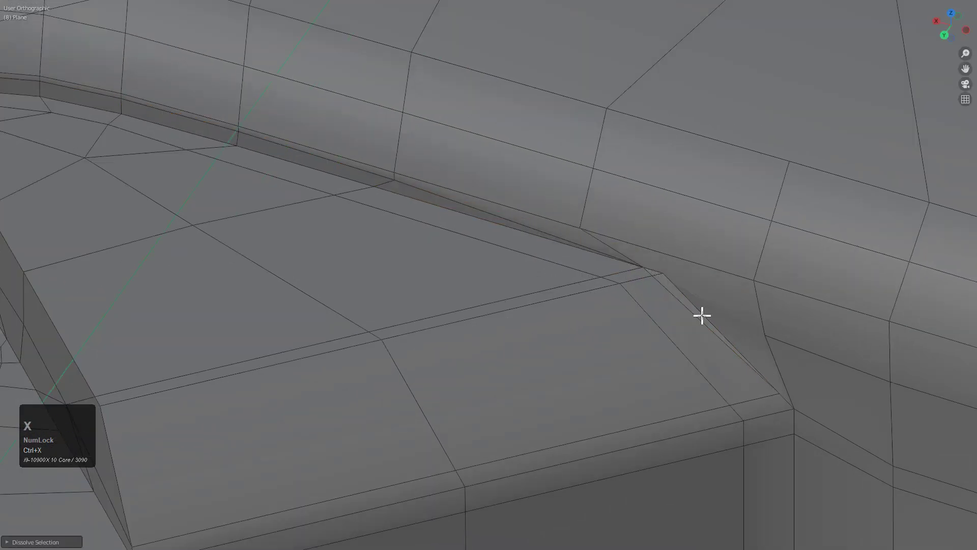
pyautogui.click(692, 313)
pyautogui.click(606, 240)
pyautogui.hotkey('ctrl', 'x')
# Connect the vertices at the wedge's upper inner corner to the neighbouring vertices on the rim's lower edge
pyautogui.press('1')
pyautogui.click(645, 266)
pyautogui.keyDown('shift'); pyautogui.click(579, 220); pyautogui.keyUp('shift')
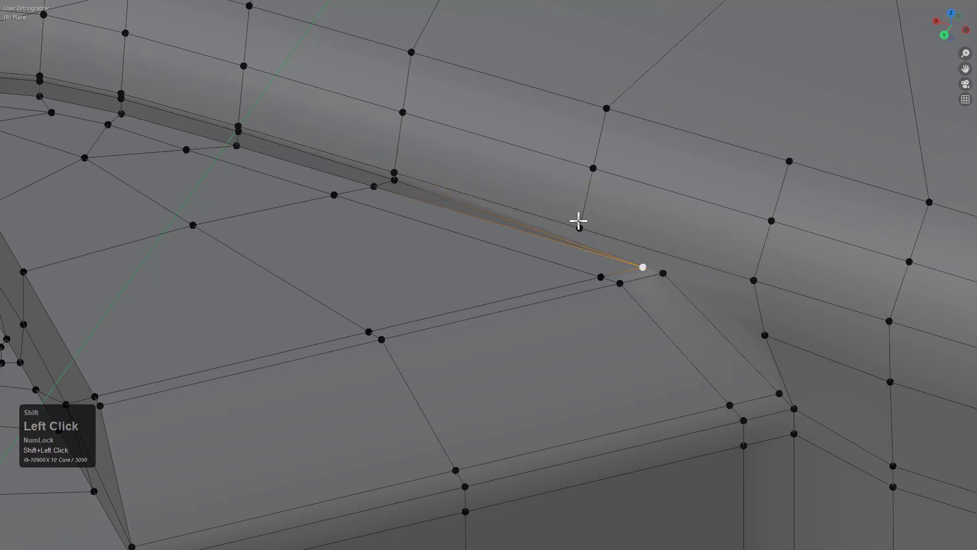
pyautogui.hotkey('alt', 'z')
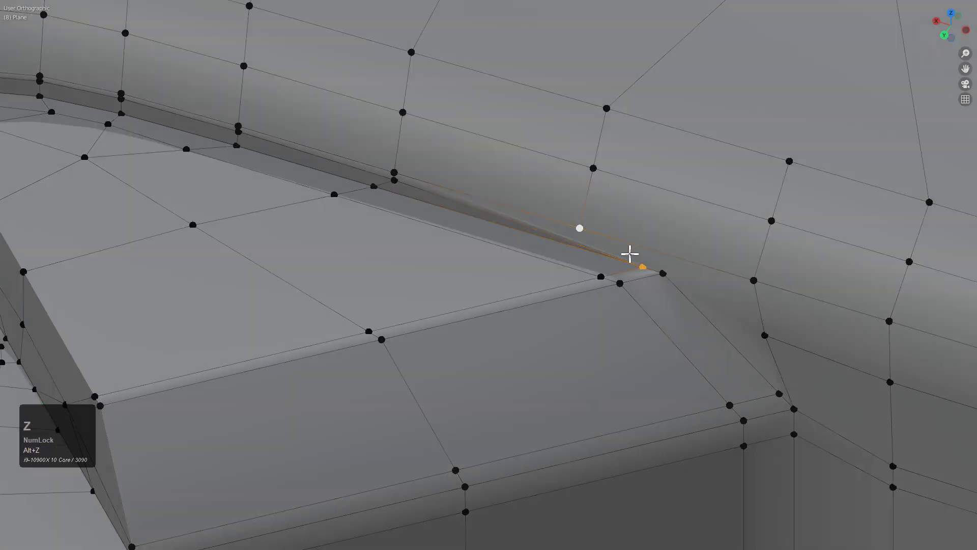
pyautogui.click(666, 272)
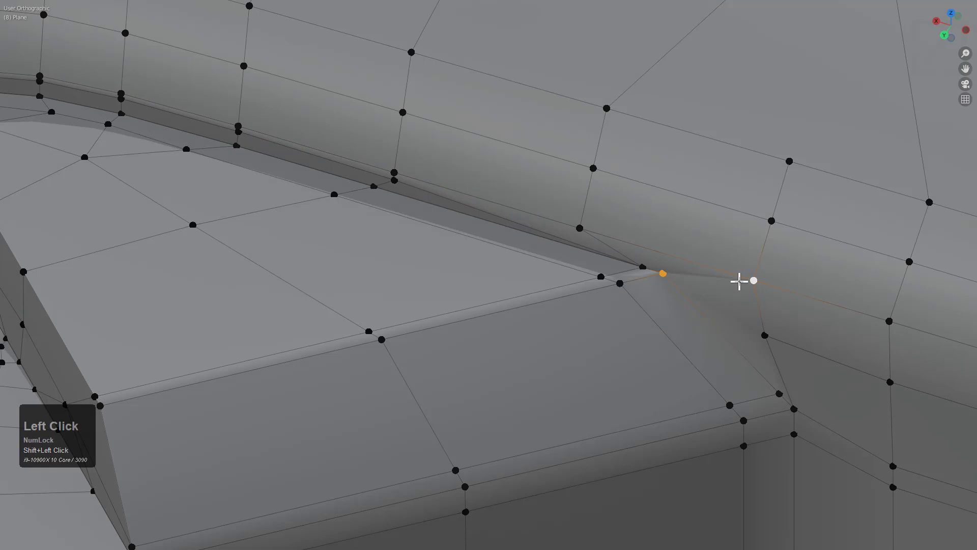
# Add a support loop along the upper edge of the wedge's sloped face and connect its inner end to the adjacent wall vertex
pyautogui.scroll(-3, 693, 338)
pyautogui.keyDown('shift'); pyautogui.moveTo(567, 336); pyautogui.dragTo(647, 289, button='middle'); pyautogui.keyUp('shift')
pyautogui.hotkey('ctrl', 'r')
pyautogui.rightClick(533, 319)
pyautogui.moveTo(418, 323)
pyautogui.mouseDown(button='middle')
pyautogui.moveTo(426, 318)
pyautogui.moveTo(411, 336)
pyautogui.mouseUp(button='middle')
pyautogui.press('2')
pyautogui.click(402, 341)
pyautogui.rightClick(384, 301)
pyautogui.click(371, 253)
pyautogui.hotkey('ctrl', 'r')
pyautogui.click(547, 271)
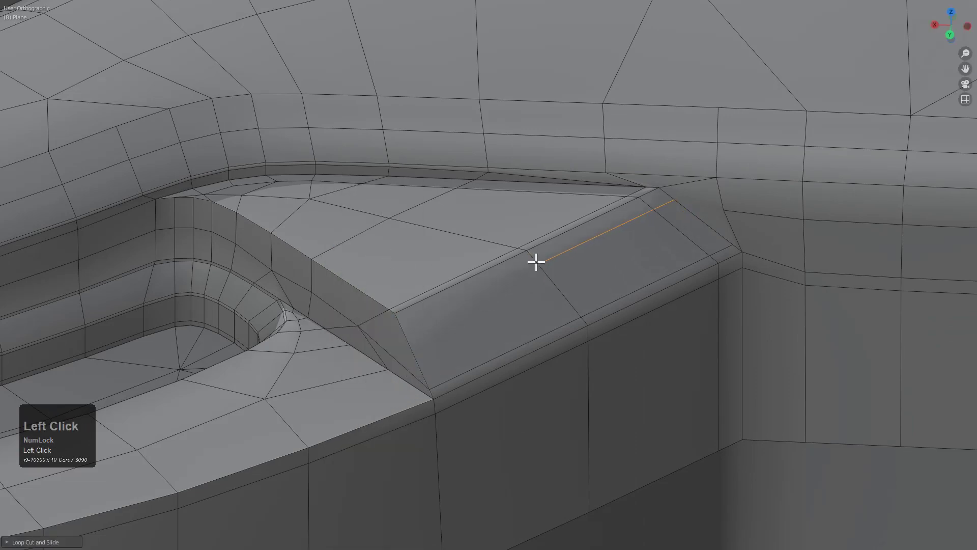
pyautogui.click(536, 262)
pyautogui.press('1')
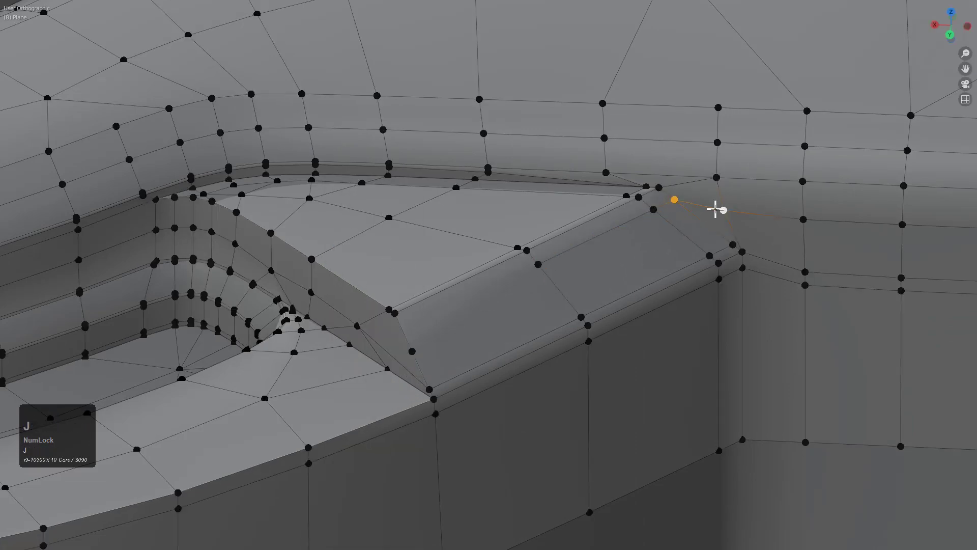
# Slide the vertex on the wedge's slanted end edge up toward its top corner and connect it to the new support loop
pyautogui.click(412, 351)
pyautogui.hotkey('shift', 'v')
pyautogui.click(407, 312)
pyautogui.keyDown('shift'); pyautogui.click(529, 263); pyautogui.keyUp('shift')
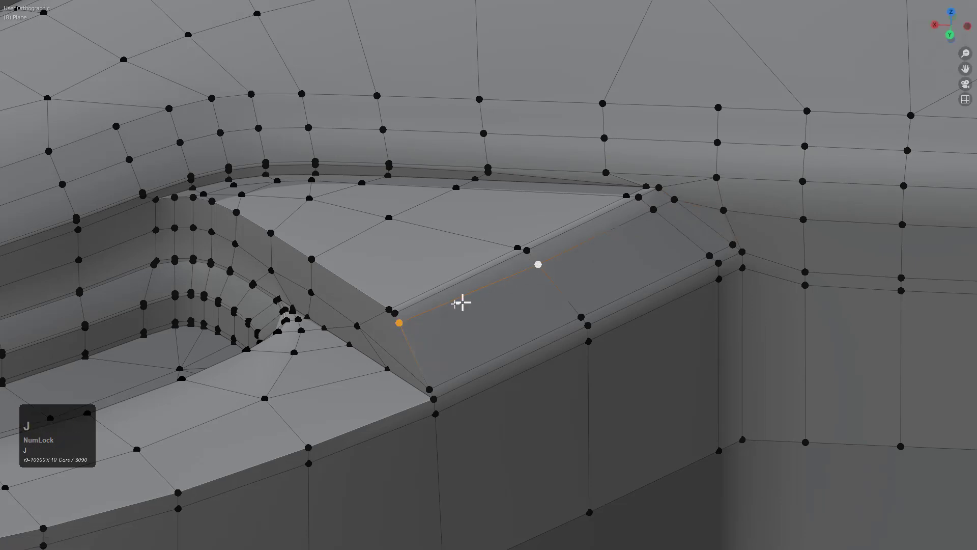
pyautogui.press('g')
pyautogui.press('g')
pyautogui.click(421, 327)
pyautogui.keyDown('shift'); pyautogui.click(387, 366); pyautogui.keyUp('shift')
# Slide the middle edge loop around the rim's outer side close to the rim's upper edge
pyautogui.scroll(-12, 388, 366)
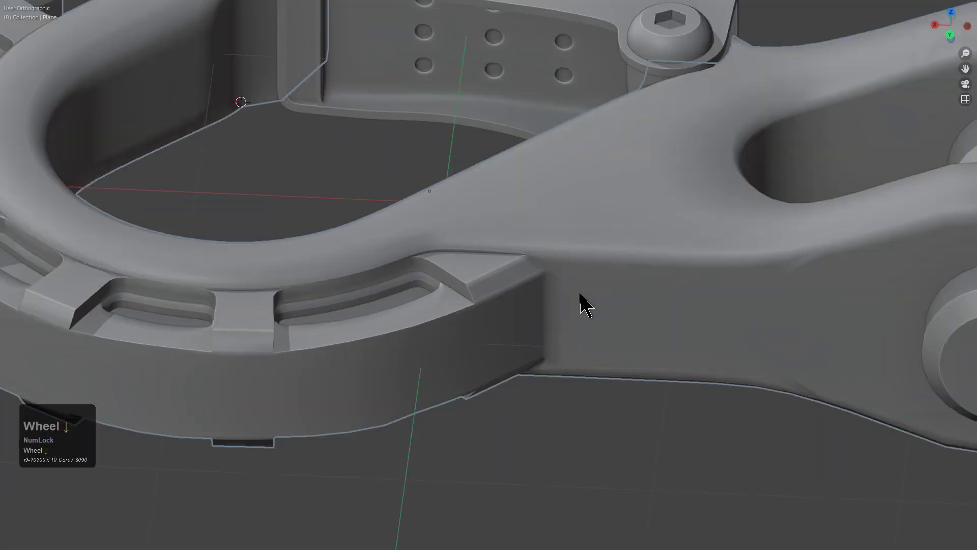
pyautogui.press('Tab')
pyautogui.moveTo(611, 316); pyautogui.dragTo(462, 319, button='middle')
pyautogui.press('Tab')
pyautogui.scroll(8, 591, 336)
pyautogui.press('2')
pyautogui.keyDown('alt'); pyautogui.click(613, 241); pyautogui.keyUp('alt')
pyautogui.keyDown('alt'); pyautogui.click(684, 216); pyautogui.keyUp('alt')
pyautogui.scroll(-6, 763, 224)
pyautogui.moveTo(801, 227); pyautogui.dragTo(696, 244, button='middle')
pyautogui.keyDown('shift'); pyautogui.moveTo(538, 262); pyautogui.dragTo(668, 282, button='middle'); pyautogui.keyUp('shift')
pyautogui.keyDown('shift'); pyautogui.scroll(1, 668, 282); pyautogui.keyUp('shift')
pyautogui.scroll(4, 668, 282)
pyautogui.press('g')
pyautogui.press('g')
pyautogui.click(661, 338)
# Add an edge loop around the rim's outer side and slide it close to the rim's lower edge above the slots
pyautogui.scroll(-6, 661, 338)
pyautogui.keyDown('shift'); pyautogui.moveTo(290, 286); pyautogui.dragTo(438, 312, button='middle'); pyautogui.keyUp('shift')
pyautogui.scroll(5, 438, 312)
pyautogui.hotkey('ctrl', 'r')
pyautogui.click(625, 288)
pyautogui.press('g')
pyautogui.press('g')
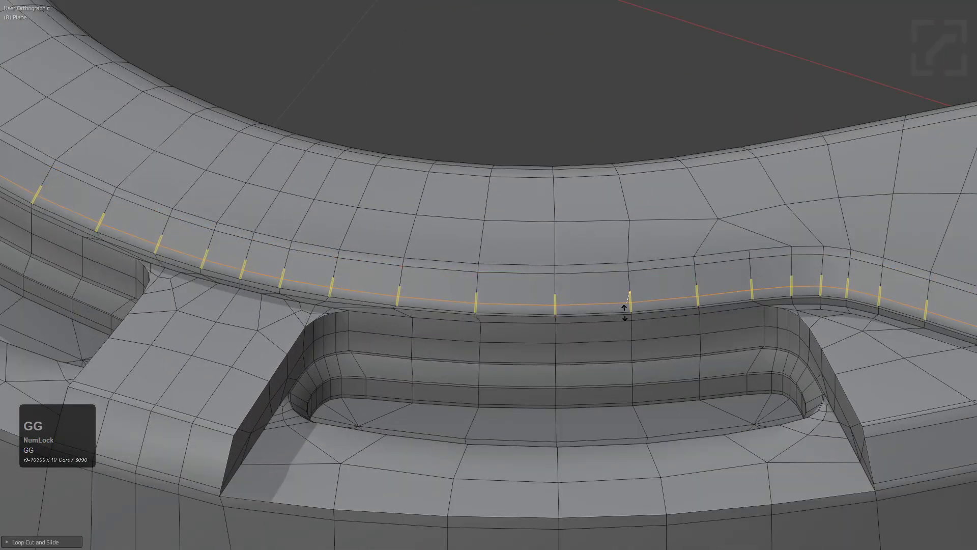
pyautogui.click(628, 308)
# Undo the last change and slide the vertical edge loop on the hook tip's recess wall close to the wall's rounded corner
pyautogui.scroll(-5, 628, 308)
pyautogui.moveTo(594, 328); pyautogui.dragTo(530, 285, button='middle')
pyautogui.scroll(2, 530, 286)
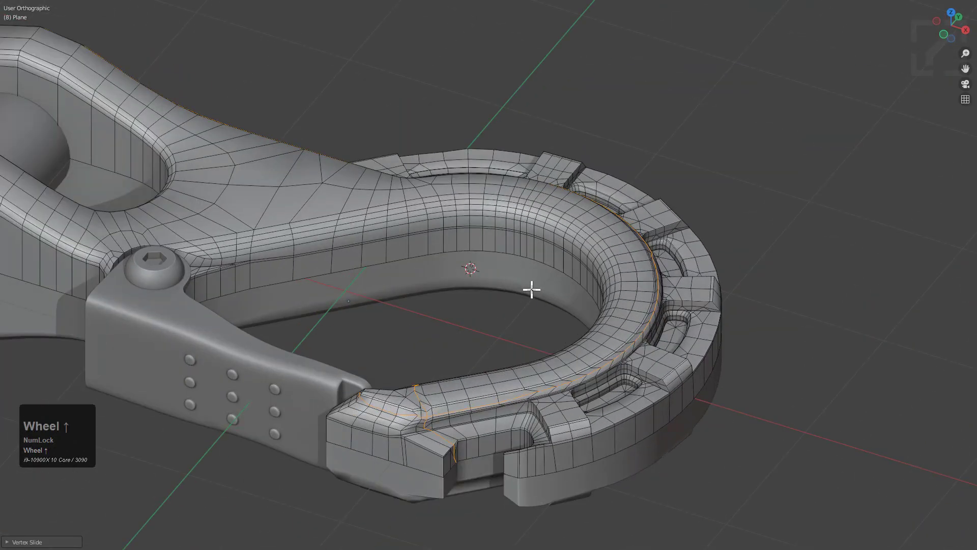
pyautogui.press('z')
pyautogui.scroll(5, 590, 304)
pyautogui.hotkey('ctrl', 'z')
pyautogui.moveTo(617, 331); pyautogui.dragTo(652, 326, button='middle')
pyautogui.scroll(1, 652, 325)
pyautogui.keyDown('shift'); pyautogui.moveTo(652, 325); pyautogui.dragTo(616, 318, button='middle'); pyautogui.keyUp('shift')
pyautogui.scroll(3, 606, 305)
pyautogui.scroll(4, 609, 324)
pyautogui.keyDown('alt'); pyautogui.click(646, 276); pyautogui.keyUp('alt')
pyautogui.press('g')
pyautogui.press('g')
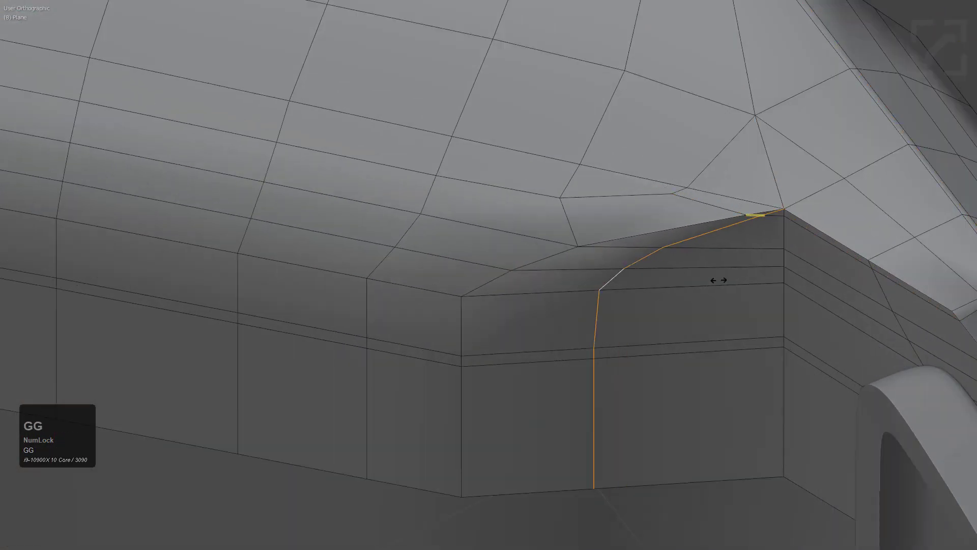
pyautogui.click(622, 263)
# In X-ray view, slide the vertical edge path on the tip's end wall evenly against the recess's inner corner
pyautogui.moveTo(622, 263); pyautogui.dragTo(655, 294, button='middle')
pyautogui.click(644, 289)
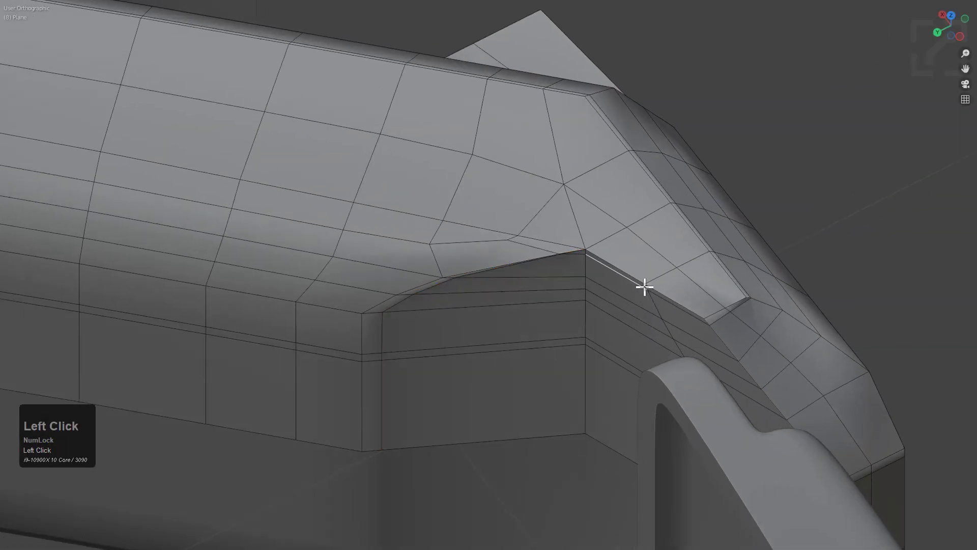
pyautogui.hotkey('alt', 'z')
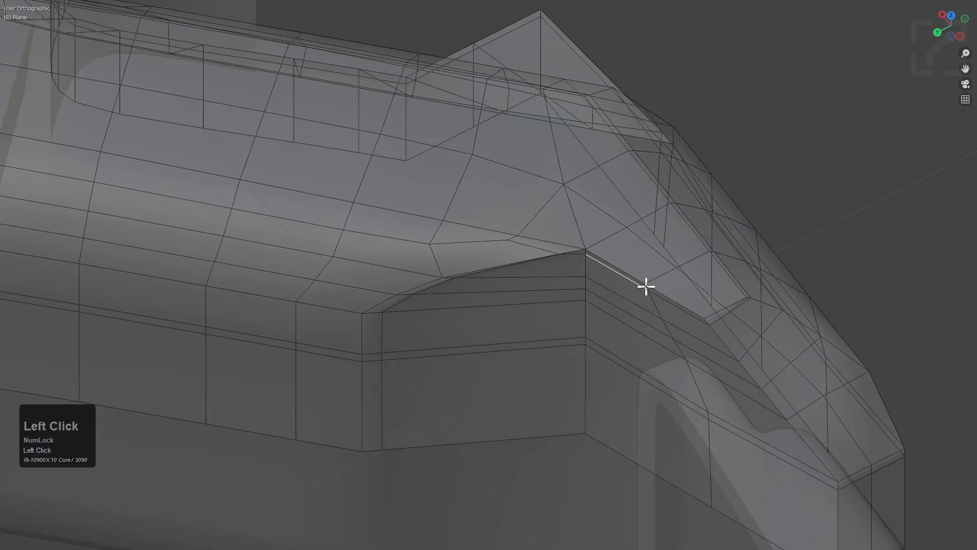
pyautogui.keyDown('ctrl'); pyautogui.click(716, 463); pyautogui.keyUp('ctrl')
pyautogui.press('g')
pyautogui.press('g')
pyautogui.press('e')
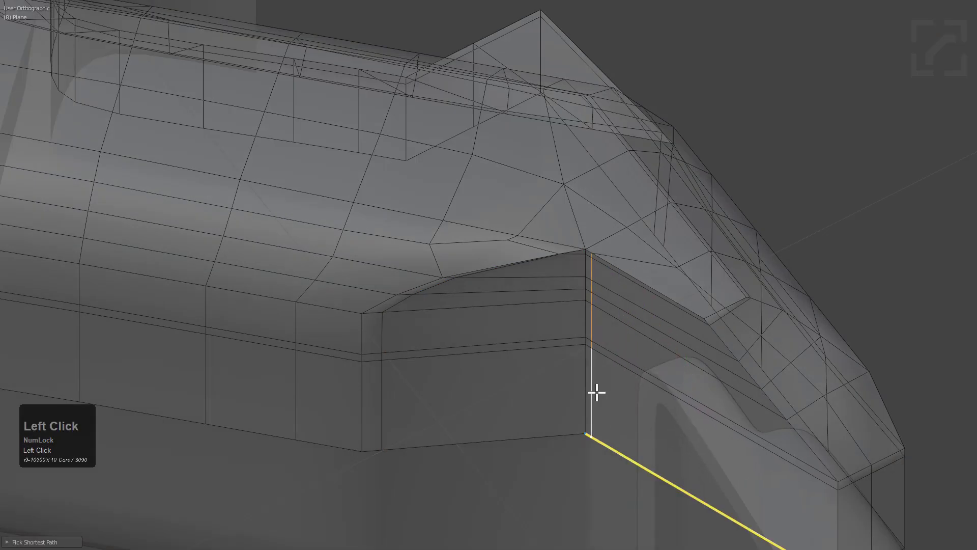
pyautogui.click(597, 392)
# Slide the edge path running over the hook tip and down its outer side toward the tip's front corner
pyautogui.hotkey('alt', 'z')
pyautogui.scroll(-1, 661, 389)
pyautogui.press('Tab')
pyautogui.moveTo(662, 389); pyautogui.dragTo(597, 307, button='middle')
pyautogui.press('Tab')
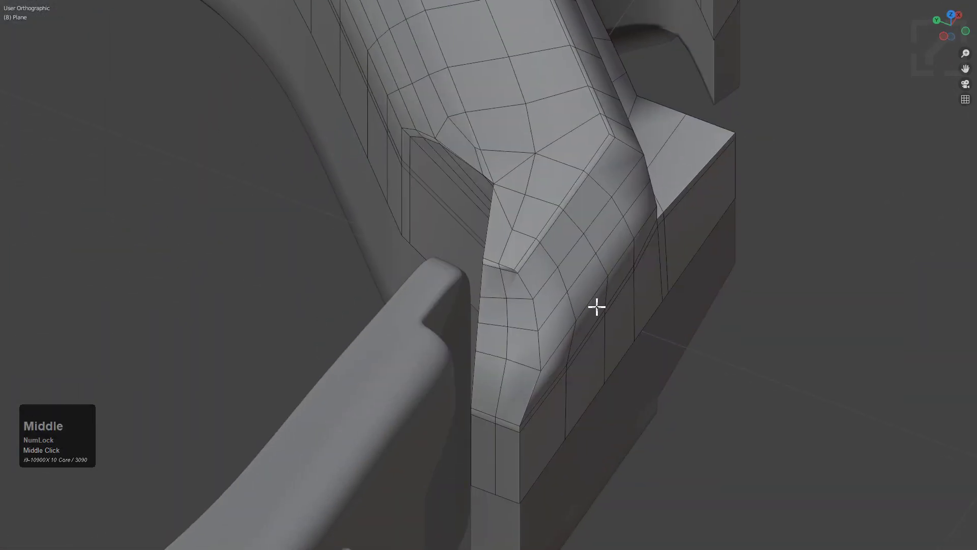
pyautogui.scroll(2, 506, 299)
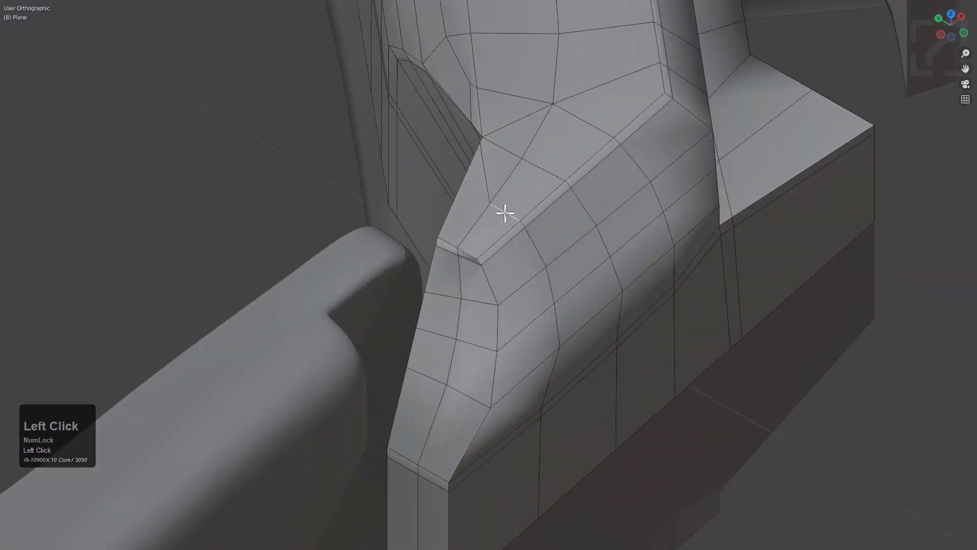
pyautogui.keyDown('ctrl'); pyautogui.click(535, 466); pyautogui.keyUp('ctrl')
pyautogui.press('g')
pyautogui.press('g')
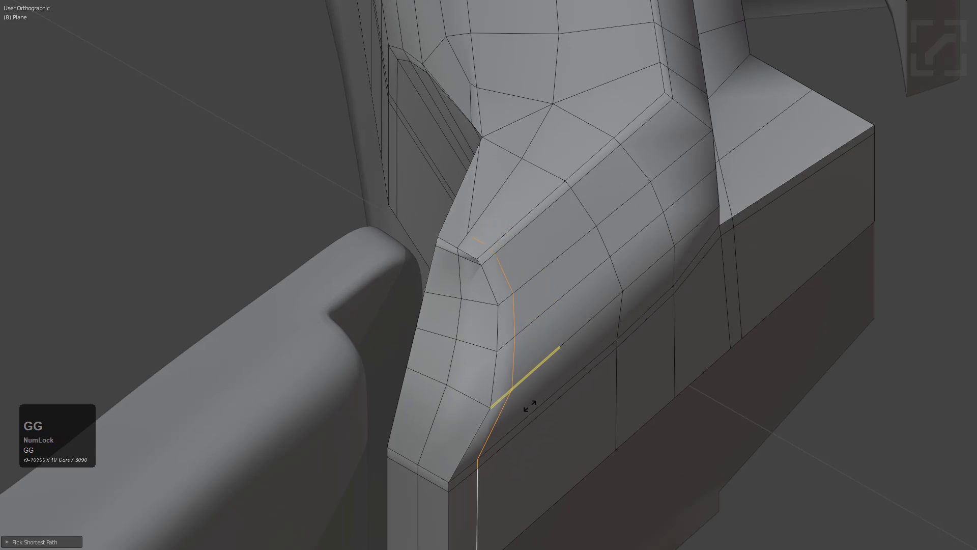
pyautogui.click(519, 413)
# Set the hook body's subdivision to level 2
pyautogui.scroll(-3, 585, 382)
pyautogui.press('Tab')
pyautogui.moveTo(609, 371); pyautogui.dragTo(526, 365, button='middle')
pyautogui.scroll(-1, 526, 365)
pyautogui.keyDown('shift'); pyautogui.moveTo(566, 315); pyautogui.dragTo(534, 355, button='middle'); pyautogui.keyUp('shift')
pyautogui.press('Tab')
pyautogui.scroll(-7, 534, 356)
pyautogui.press('Tab')
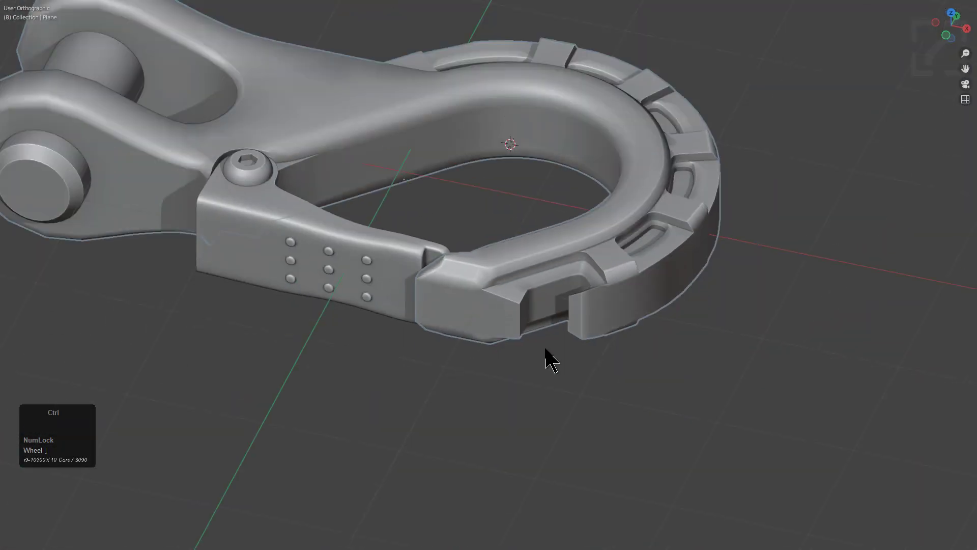
pyautogui.scroll(-1, 537, 321)
pyautogui.click(534, 303)
pyautogui.hotkey('ctrl', '2')
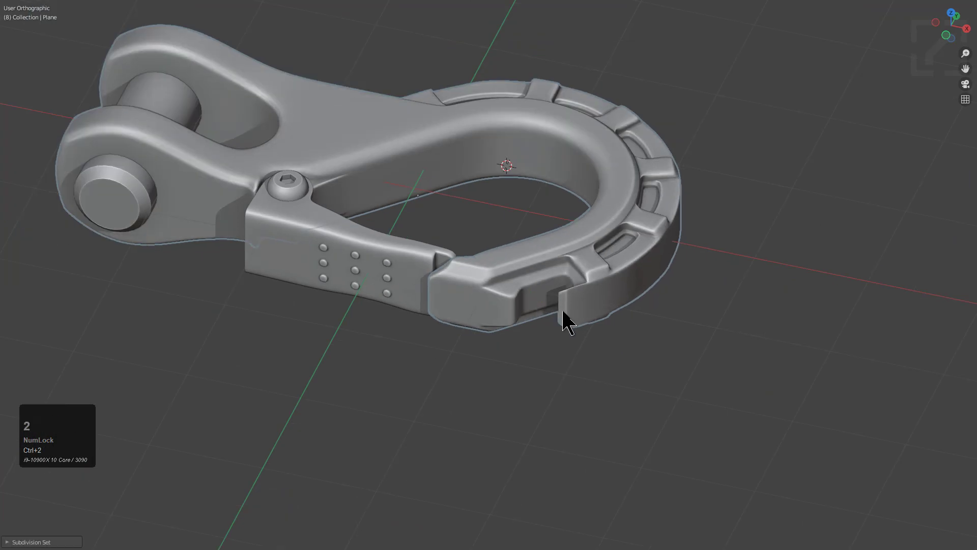
# Turn off the Subdivision modifier's edit-mode display for the hook body in HOps Helper
pyautogui.moveTo(560, 305); pyautogui.dragTo(476, 299, button='middle')
pyautogui.keyDown('shift'); pyautogui.moveTo(293, 227); pyautogui.dragTo(426, 299, button='middle'); pyautogui.keyUp('shift')
pyautogui.scroll(1, 426, 298)
pyautogui.hotkey('alt', 'a')
pyautogui.moveTo(352, 280); pyautogui.dragTo(397, 288, button='middle')
pyautogui.scroll(1, 397, 288)
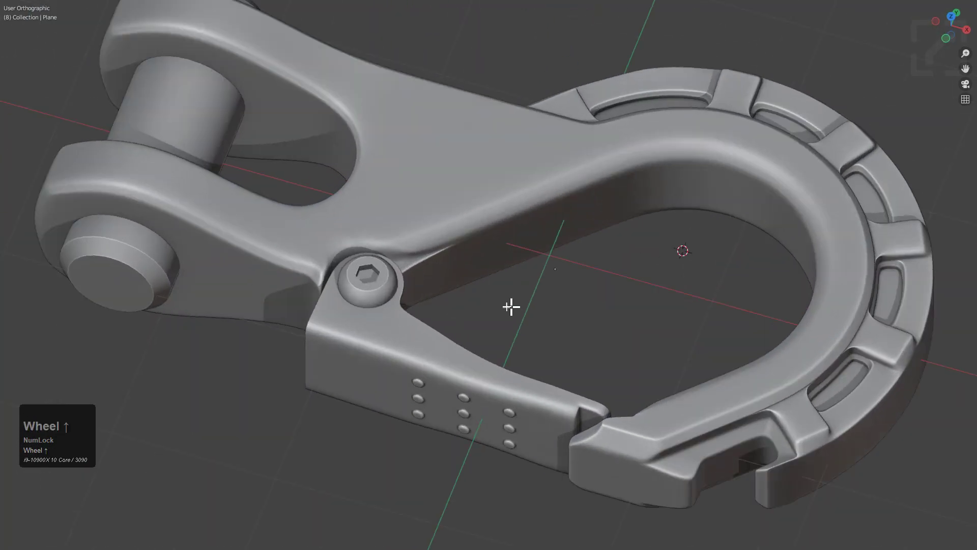
pyautogui.press('Tab')
pyautogui.scroll(3, 462, 290)
pyautogui.keyDown('shift'); pyautogui.moveTo(462, 291); pyautogui.dragTo(620, 323, button='middle'); pyautogui.keyUp('shift')
pyautogui.scroll(3, 577, 288)
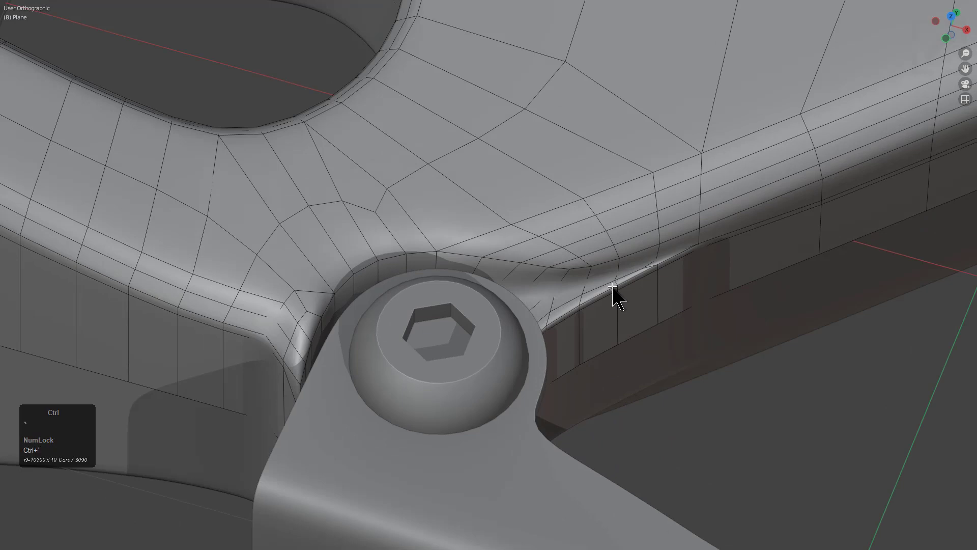
pyautogui.press('Tab')
pyautogui.hotkey('ctrl', '`')
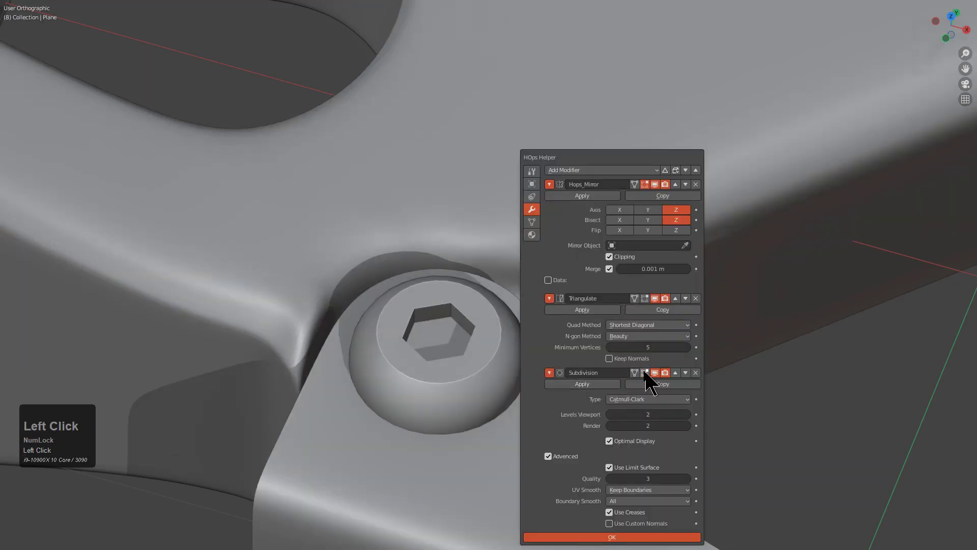
pyautogui.press('Tab')
# Knife-cut a line of edges across the top face, following the outline of the recess around the pivot screw
pyautogui.moveTo(511, 297); pyautogui.dragTo(579, 291, button='middle')
pyautogui.scroll(1, 579, 291)
pyautogui.moveTo(446, 313); pyautogui.dragTo(467, 321, button='middle')
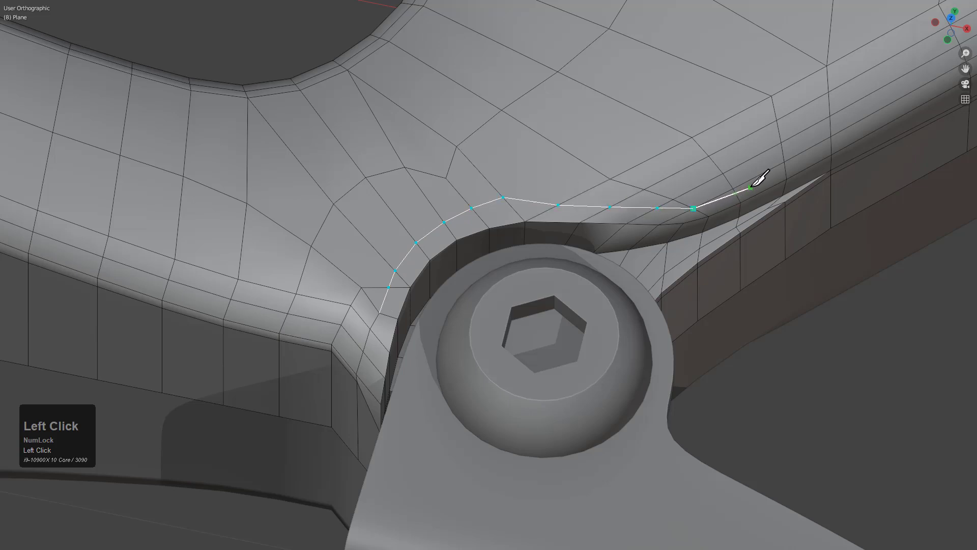
pyautogui.press('KP_Enter')
pyautogui.scroll(4, 735, 209)
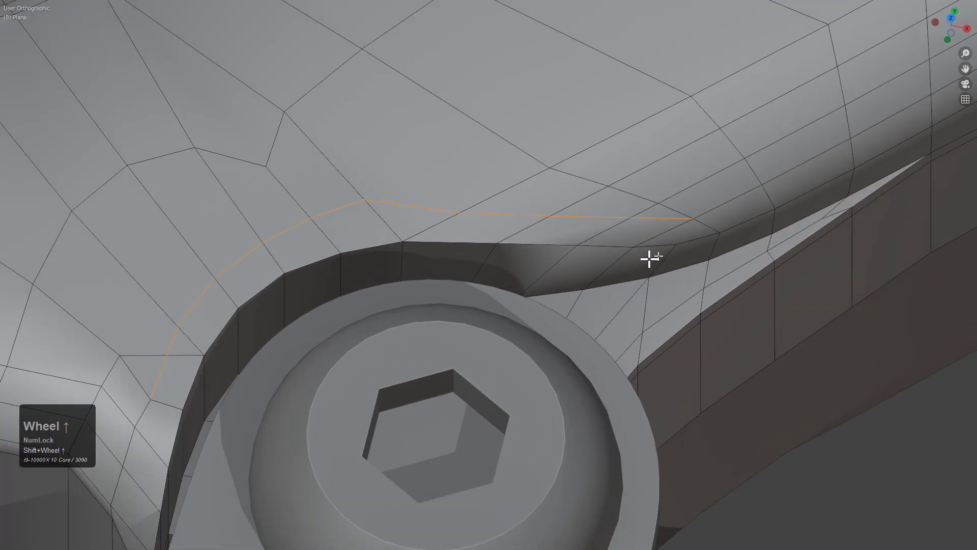
# Connect the knife cut's vertices to the matching vertices on the rim of the screw recess
pyautogui.click(706, 230)
pyautogui.keyDown('shift'); pyautogui.click(732, 203); pyautogui.keyUp('shift')
pyautogui.keyDown('shift'); pyautogui.click(671, 239); pyautogui.keyUp('shift')
pyautogui.click(593, 238)
pyautogui.keyDown('shift'); pyautogui.click(563, 205); pyautogui.keyUp('shift')
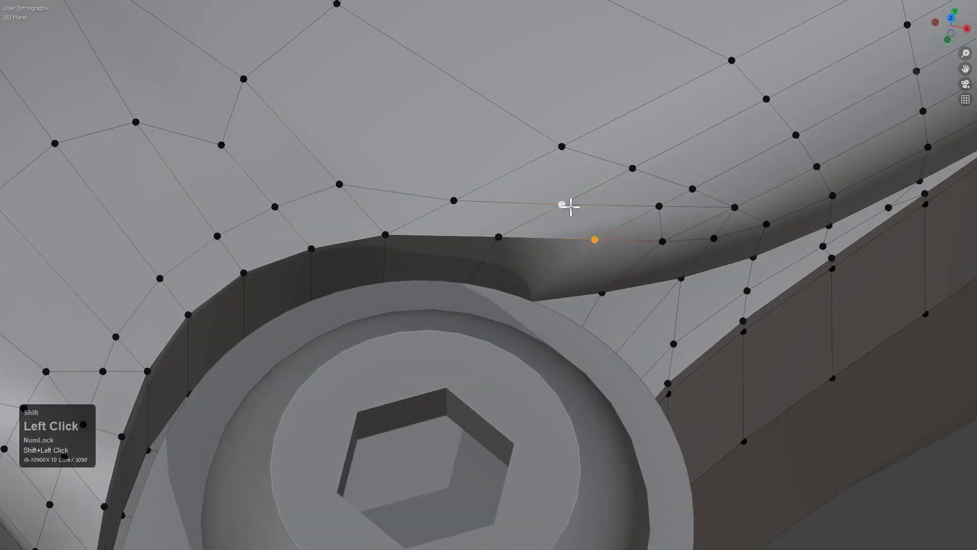
pyautogui.click(501, 237)
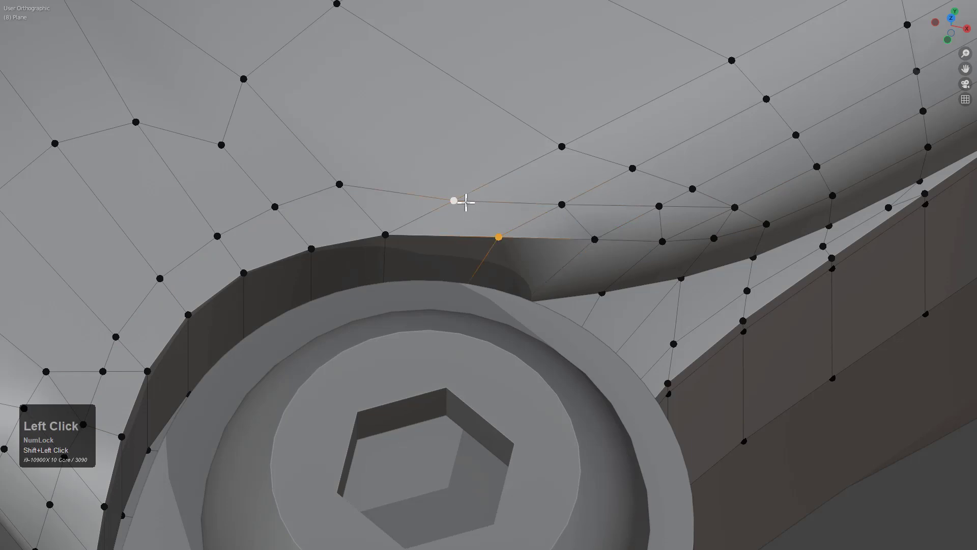
# Slide two of the cut's vertices above the recess into line with the rim vertices and dissolve the leftover diagonal edges
pyautogui.press('g')
pyautogui.press('g')
pyautogui.click(482, 202)
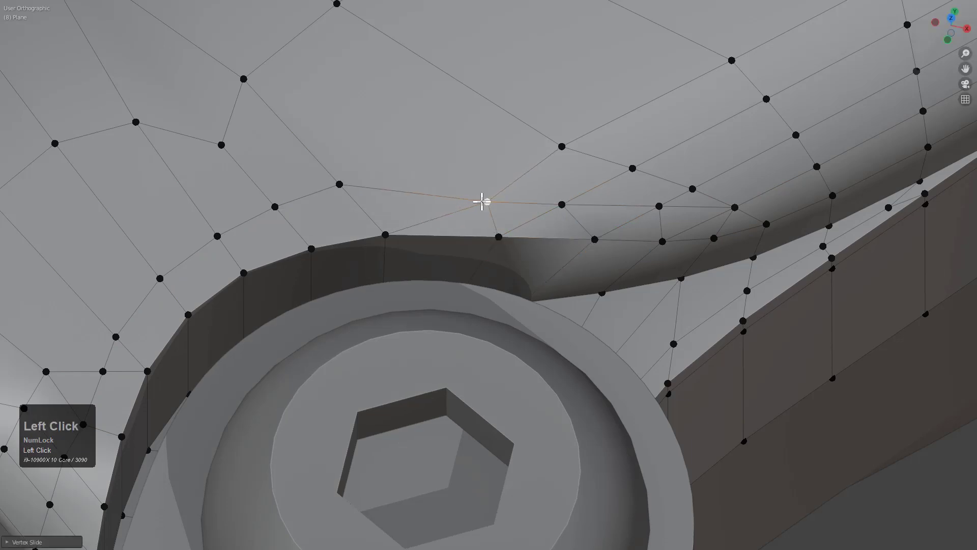
pyautogui.click(348, 185)
pyautogui.press('g')
pyautogui.press('g')
pyautogui.click(372, 188)
pyautogui.press('2')
pyautogui.hotkey('ctrl', 'x')
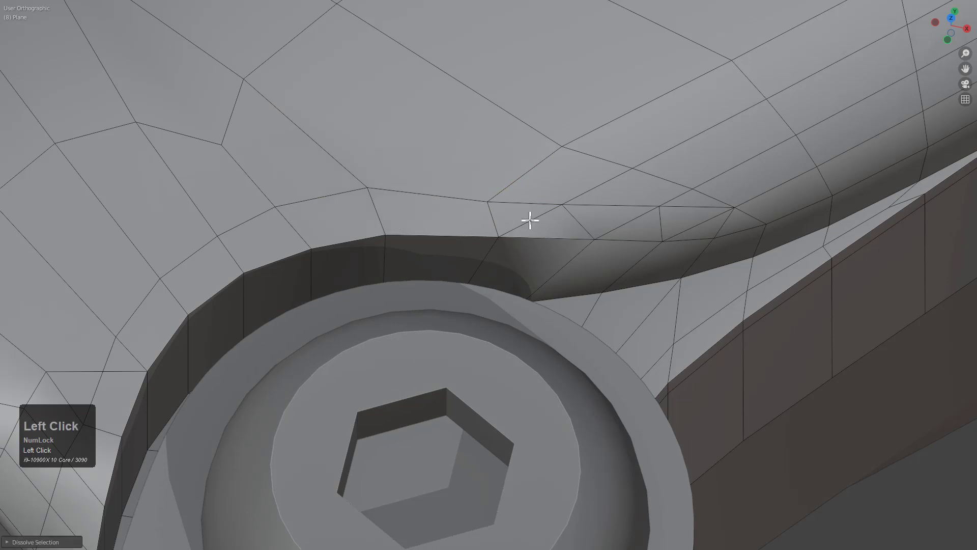
# Slide the next cut vertex toward the hook's inner side in line with its rim vertex and dissolve the surplus edges beside it
pyautogui.click(610, 216)
pyautogui.press('1')
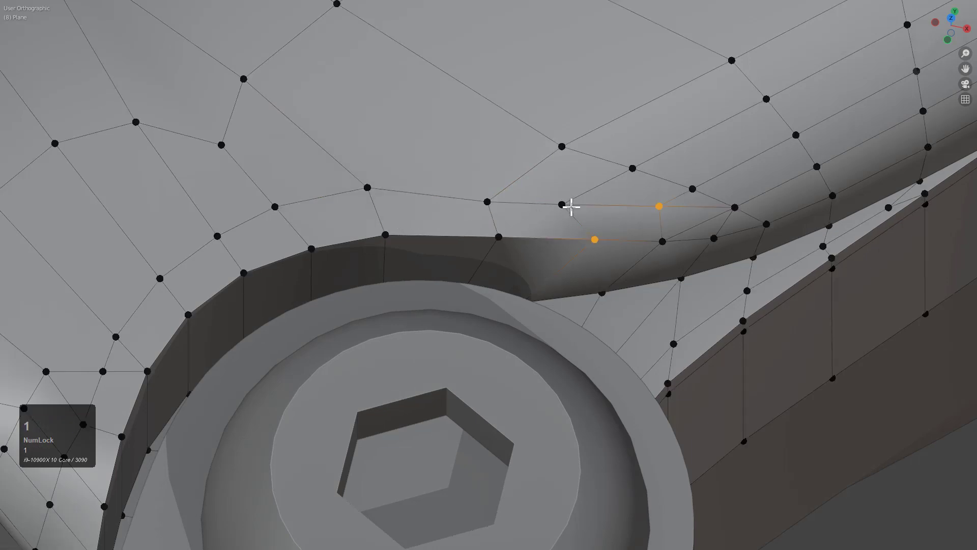
pyautogui.press('g')
pyautogui.press('g')
pyautogui.click(657, 212)
pyautogui.press('2')
pyautogui.click(717, 222)
pyautogui.hotkey('ctrl', 'x')
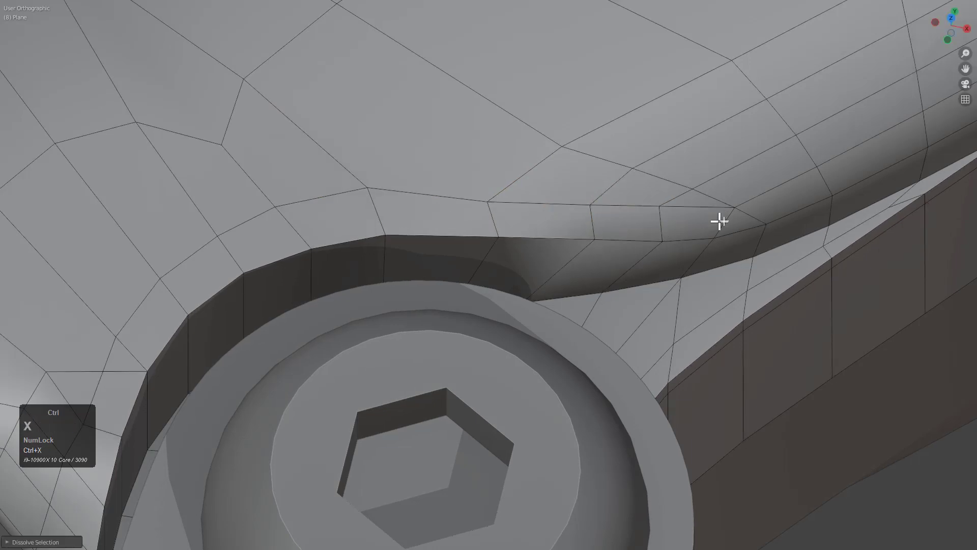
# Slide the remaining misaligned vertices of the cut beside the screw recess along their edges to space them evenly
pyautogui.moveTo(720, 221); pyautogui.dragTo(619, 316, button='middle')
pyautogui.press('1')
pyautogui.click(649, 387)
pyautogui.press('g')
pyautogui.press('g')
pyautogui.click(674, 388)
pyautogui.click(613, 353)
pyautogui.keyDown('shift'); pyautogui.click(505, 262); pyautogui.keyUp('shift')
pyautogui.press('g')
pyautogui.press('g')
pyautogui.click(550, 258)
pyautogui.scroll(-3, 588, 306)
pyautogui.rightClick(537, 219)
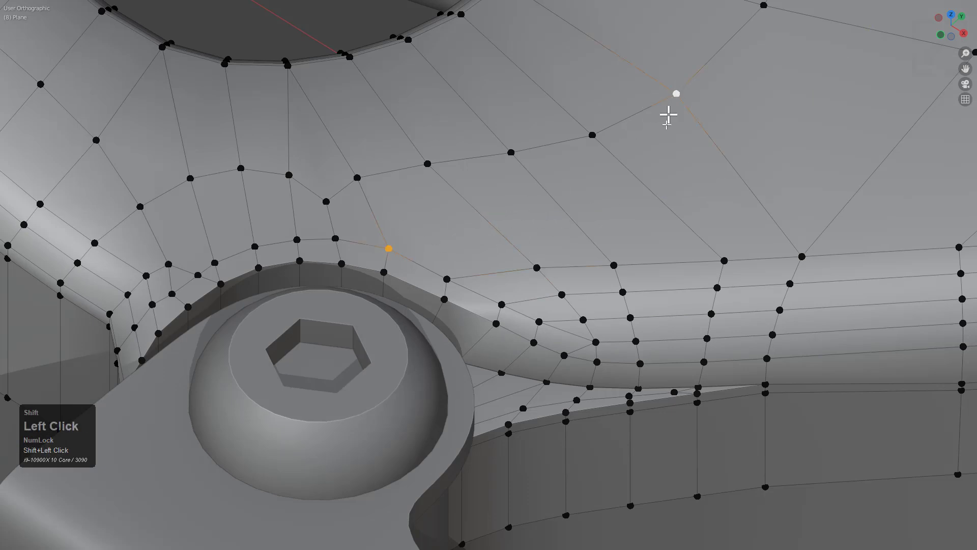
# Connect the selected recess vertex to the outer one and slide two vertices of the adjacent row toward the fork opening to even the spacing
pyautogui.click(587, 124)
pyautogui.press('g')
pyautogui.press('g')
pyautogui.click(546, 99)
pyautogui.click(500, 163)
pyautogui.press('g')
pyautogui.press('g')
pyautogui.click(475, 143)
# Move the dipped row vertex above the screw recess toward the fork opening, in line with its neighbours
pyautogui.click(326, 200)
pyautogui.press('g')
pyautogui.press('g')
pyautogui.rightClick(285, 175)
pyautogui.click(318, 203)
pyautogui.press('g')
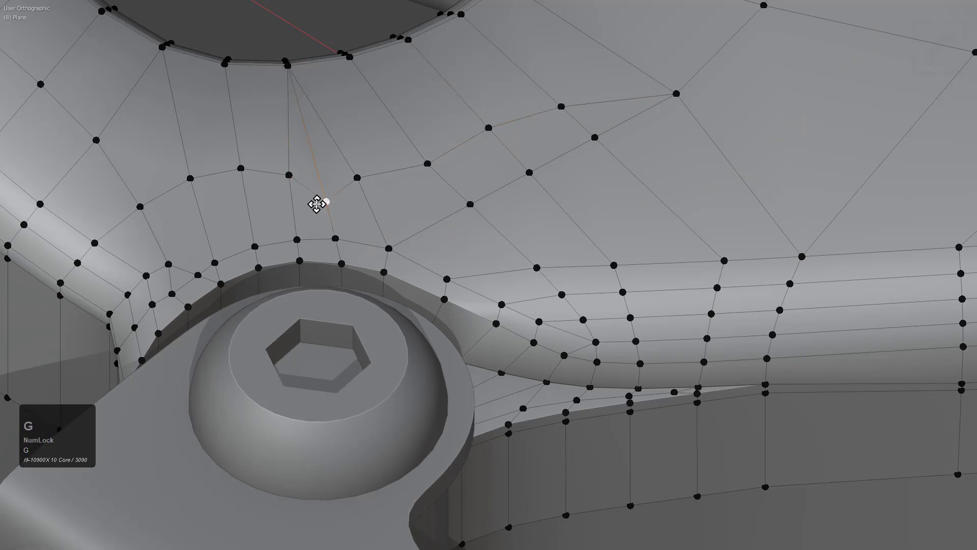
pyautogui.click(314, 174)
# Examine the smoothed surface around the screw recess and across the hook body for shading problems
pyautogui.press('Tab')
pyautogui.scroll(-2, 489, 275)
pyautogui.moveTo(489, 275); pyautogui.dragTo(482, 260, button='middle')
pyautogui.press('Tab')
pyautogui.keyDown('shift'); pyautogui.moveTo(611, 359); pyautogui.dragTo(517, 279, button='middle'); pyautogui.keyUp('shift')
pyautogui.scroll(2, 517, 280)
pyautogui.press('Tab')
pyautogui.scroll(-7, 477, 308)
pyautogui.keyDown('shift'); pyautogui.moveTo(620, 330); pyautogui.dragTo(505, 293, button='middle'); pyautogui.keyUp('shift')
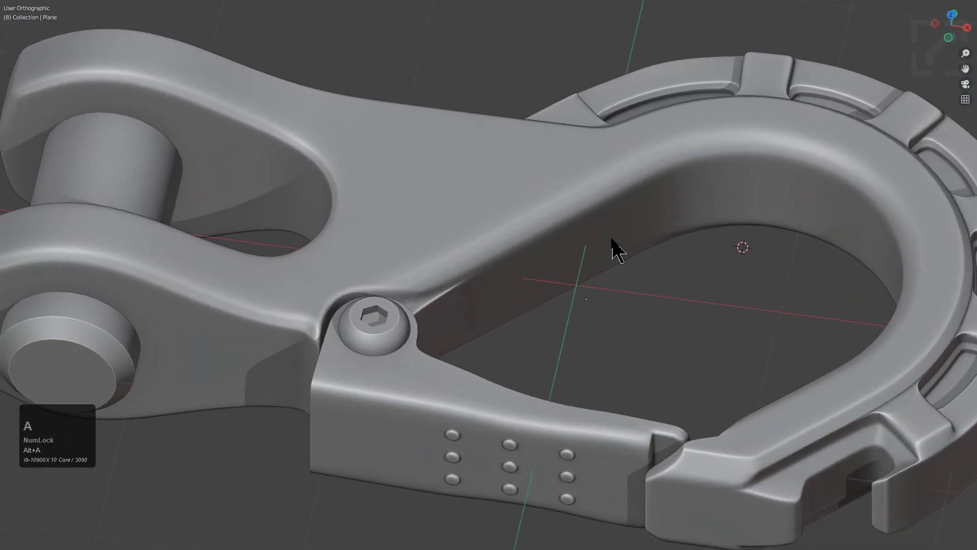
# Slide the support loop along the outer edge of the screw-side fork arm closer to its neighbouring loop
pyautogui.press('Tab')
pyautogui.keyDown('shift'); pyautogui.moveTo(571, 232); pyautogui.dragTo(573, 283, button='middle'); pyautogui.keyUp('shift')
pyautogui.scroll(3, 576, 276)
pyautogui.press('2')
pyautogui.scroll(2, 302, 328)
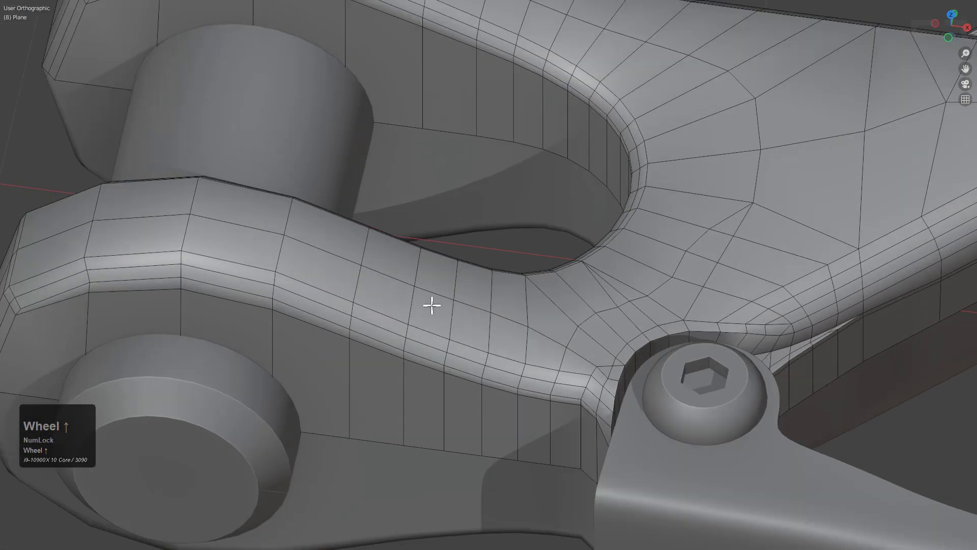
pyautogui.scroll(2, 387, 336)
pyautogui.press('g')
pyautogui.press('g')
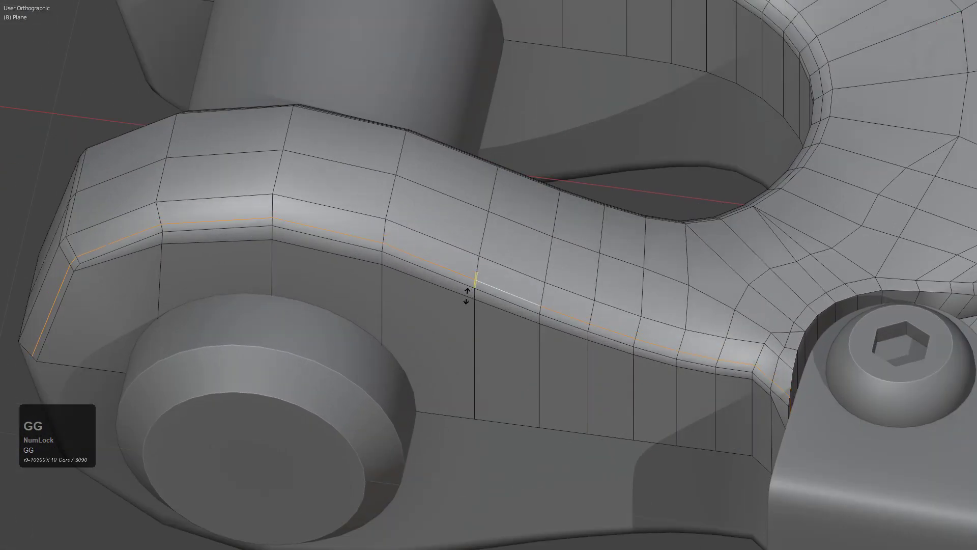
# Examine the screw-side fork arm's rounded edge in see-through and smoothed views from several angles
pyautogui.scroll(-5, 474, 279)
pyautogui.keyDown('shift'); pyautogui.moveTo(648, 346); pyautogui.dragTo(528, 292, button='middle'); pyautogui.keyUp('shift')
pyautogui.scroll(-2, 471, 301)
pyautogui.hotkey('alt', 'z')
pyautogui.scroll(3, 528, 292)
pyautogui.hotkey('alt', 'z')
pyautogui.moveTo(453, 296); pyautogui.dragTo(509, 300, button='middle')
pyautogui.scroll(2, 509, 300)
pyautogui.moveTo(509, 301); pyautogui.dragTo(407, 324, button='middle')
pyautogui.scroll(-1, 496, 296)
pyautogui.press('Tab')
pyautogui.keyDown('shift'); pyautogui.moveTo(306, 320); pyautogui.dragTo(343, 312, button='middle'); pyautogui.keyUp('shift')
# Tighten the outer support loop of the screw-side fork arm and slide the cross edges at its tip toward the bend
pyautogui.press('Tab')
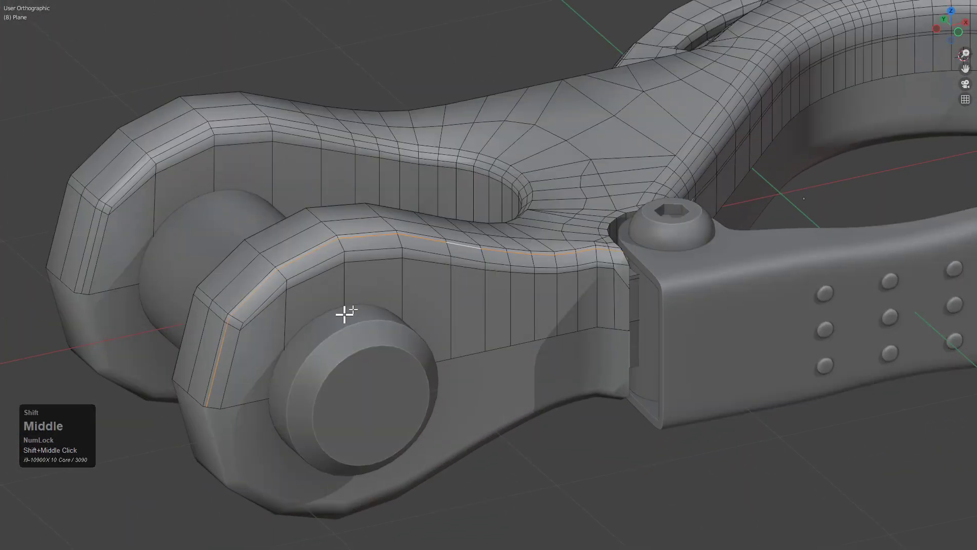
pyautogui.scroll(4, 417, 296)
pyautogui.press('g')
pyautogui.press('g')
pyautogui.click(319, 318)
pyautogui.press('g')
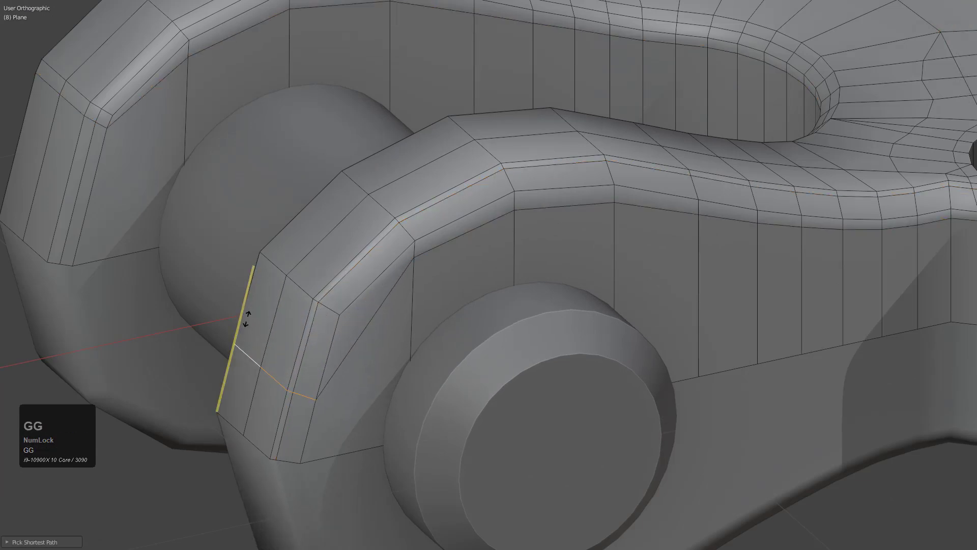
pyautogui.click(244, 319)
# Dissolve the surplus cross edges just below the bend at the screw-side fork arm's tip
pyautogui.scroll(1, 362, 330)
pyautogui.moveTo(357, 305); pyautogui.dragTo(506, 310, button='middle')
pyautogui.scroll(2, 581, 259)
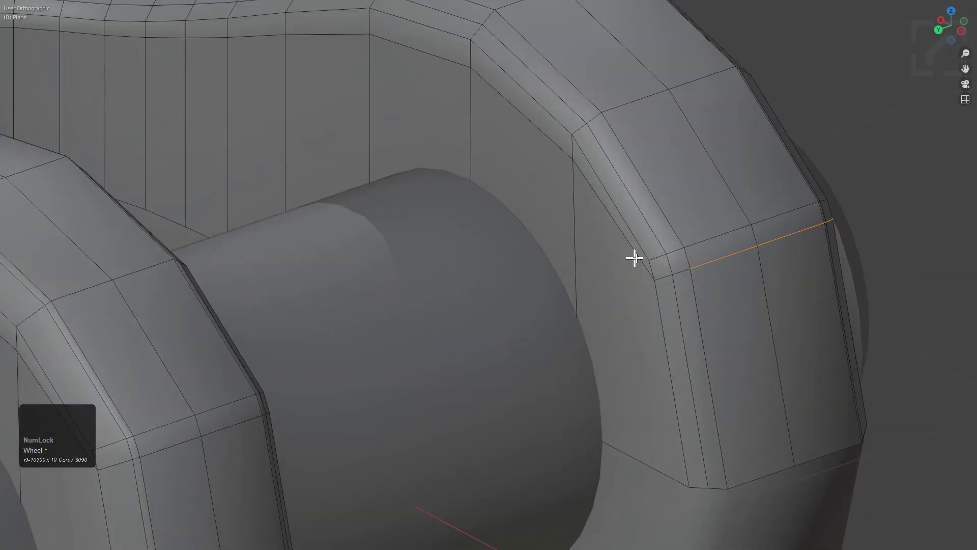
pyautogui.hotkey('ctrl', 'x')
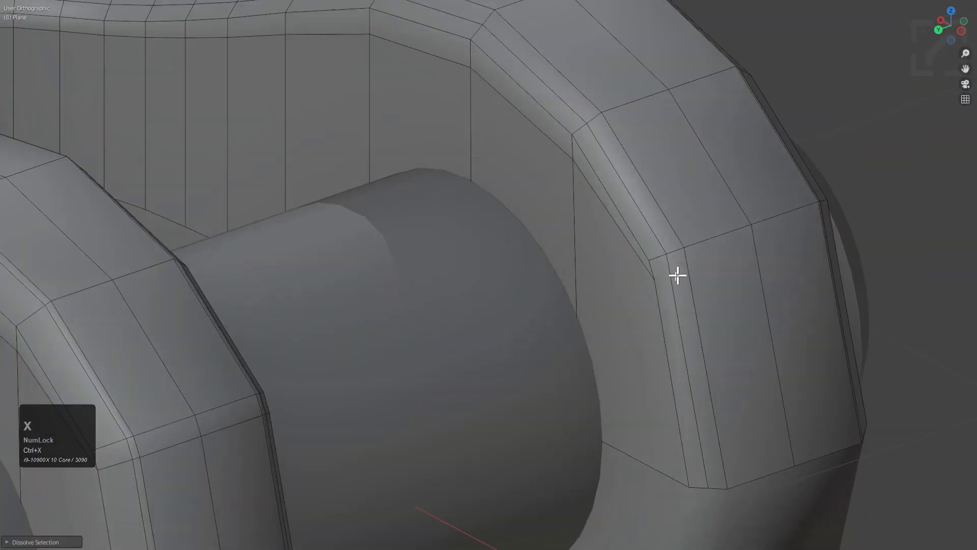
pyautogui.moveTo(679, 275); pyautogui.dragTo(664, 292, button='middle')
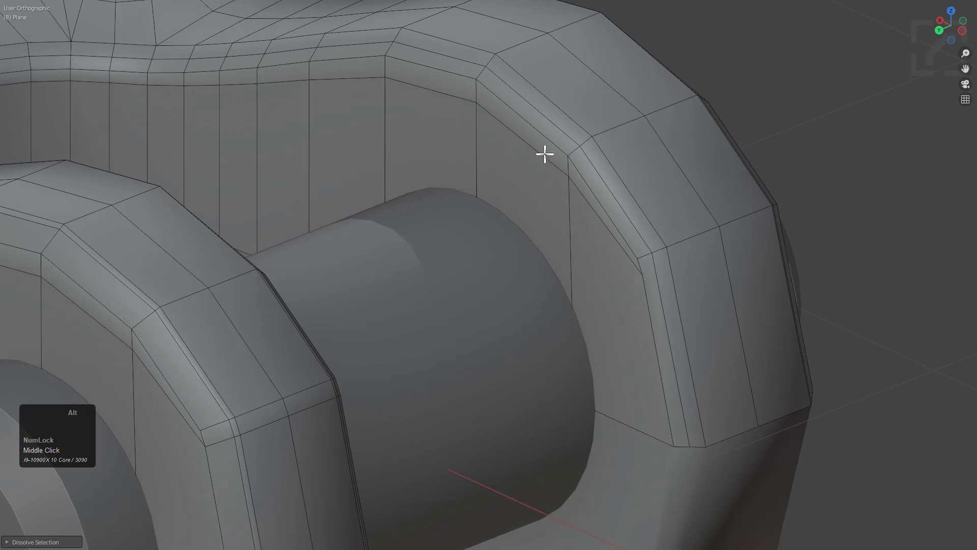
# Select the surplus cross edges near the tip of the opposite fork arm and dissolve them
pyautogui.keyDown('alt'); pyautogui.click(545, 154); pyautogui.keyUp('alt')
pyautogui.scroll(-3, 515, 220)
pyautogui.moveTo(515, 220); pyautogui.dragTo(407, 285, button='middle')
pyautogui.scroll(-1, 357, 285)
pyautogui.keyDown('shift'); pyautogui.moveTo(300, 283); pyautogui.dragTo(351, 289, button='middle'); pyautogui.keyUp('shift')
pyautogui.scroll(2, 458, 275)
pyautogui.click(436, 284)
pyautogui.keyDown('alt'); pyautogui.click(496, 273); pyautogui.keyUp('alt')
pyautogui.hotkey('ctrl', 'x')
pyautogui.scroll(-2, 493, 288)
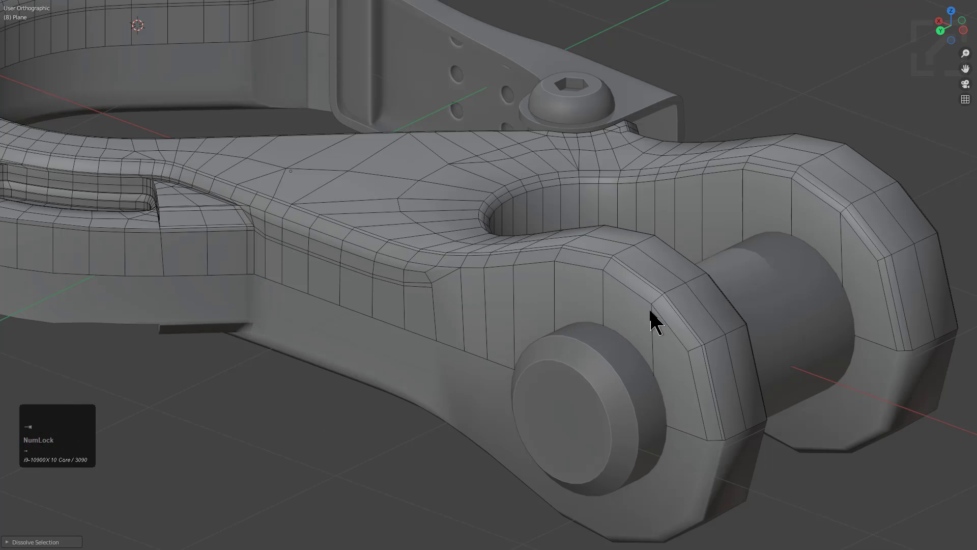
# Slide the end vertex of the lower support loop on the body's side wall down along its vertical edge
pyautogui.press('Tab')
pyautogui.moveTo(617, 312); pyautogui.dragTo(490, 296, button='middle')
pyautogui.press('Tab')
pyautogui.press('r')
pyautogui.rightClick(430, 312)
pyautogui.moveTo(430, 312); pyautogui.dragTo(615, 336, button='middle')
pyautogui.scroll(4, 546, 312)
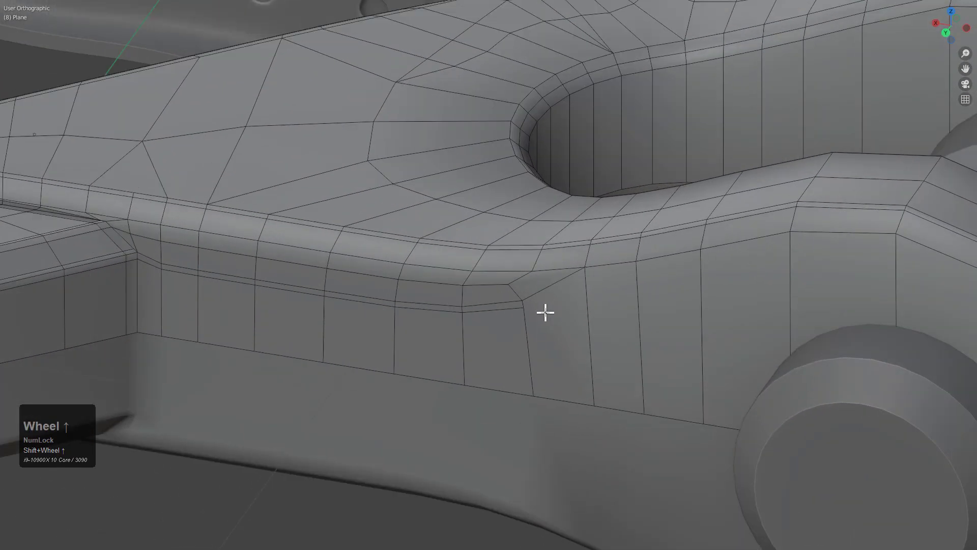
pyautogui.press('1')
pyautogui.click(529, 312)
pyautogui.press('g')
pyautogui.moveTo(664, 312); pyautogui.dragTo(562, 316, button='middle')
pyautogui.scroll(-2, 589, 312)
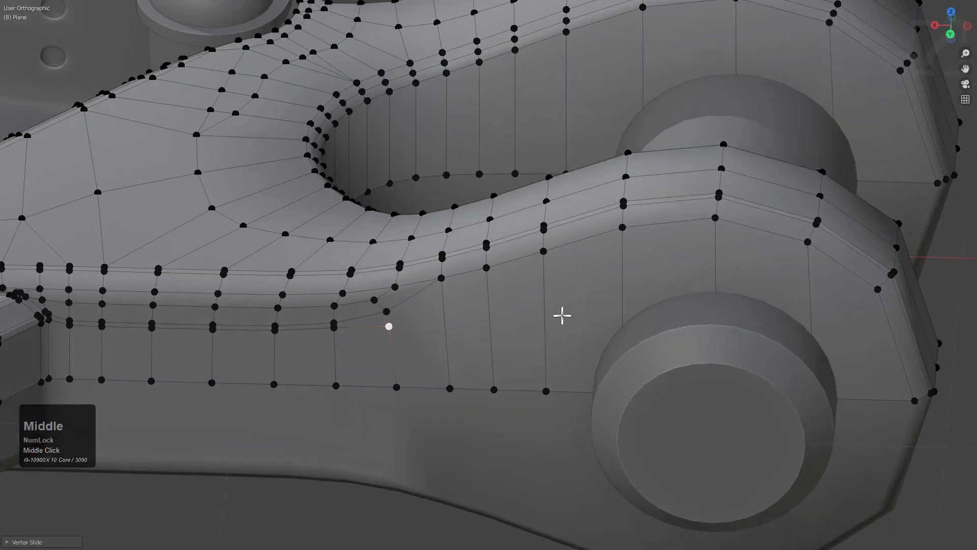
# Add a diagonal edge from the arm's rim to a new vertex above the pin head and connect that vertex to the slid one
pyautogui.press('2')
pyautogui.click(622, 305)
pyautogui.rightClick(621, 304)
pyautogui.click(613, 261)
pyautogui.press('1')
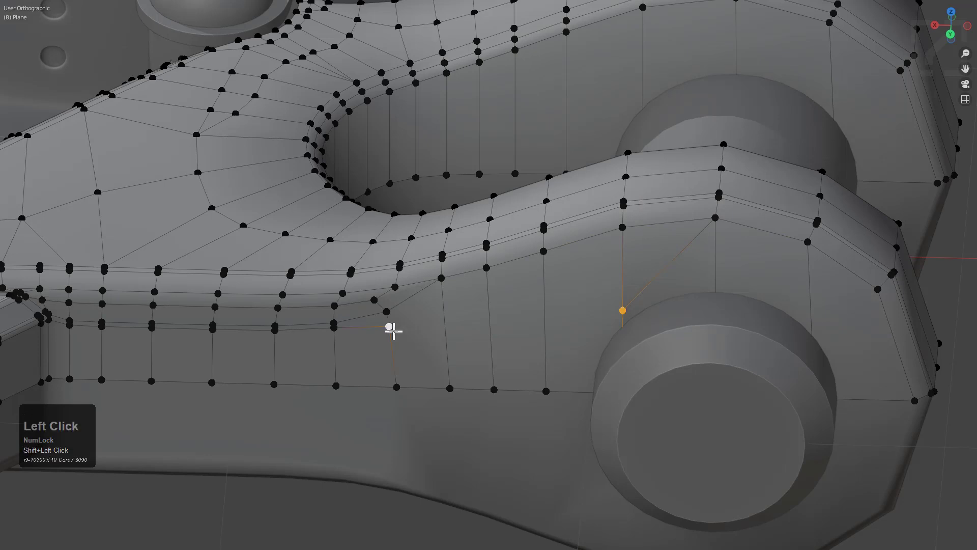
pyautogui.press('j')
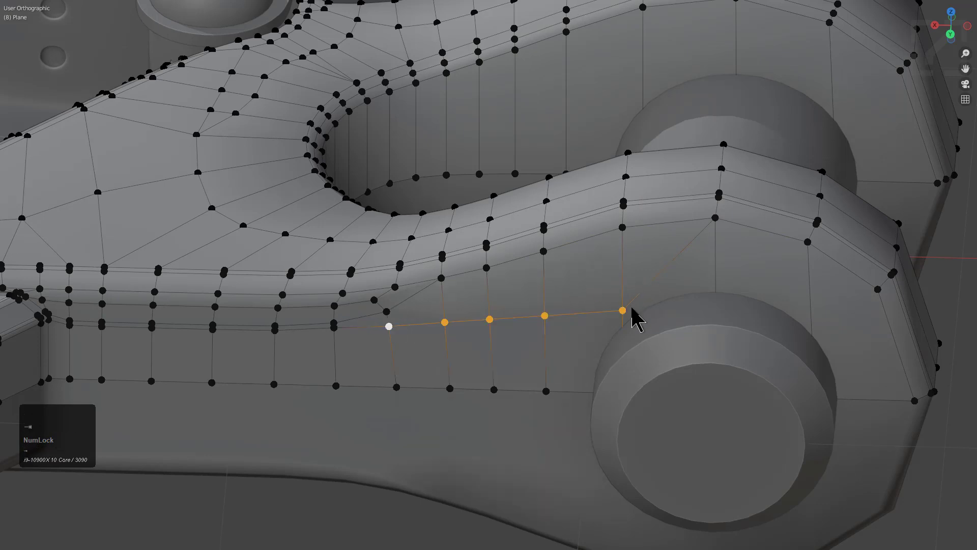
pyautogui.scroll(-3, 640, 313)
pyautogui.moveTo(640, 312); pyautogui.dragTo(511, 307, button='middle')
pyautogui.scroll(3, 493, 304)
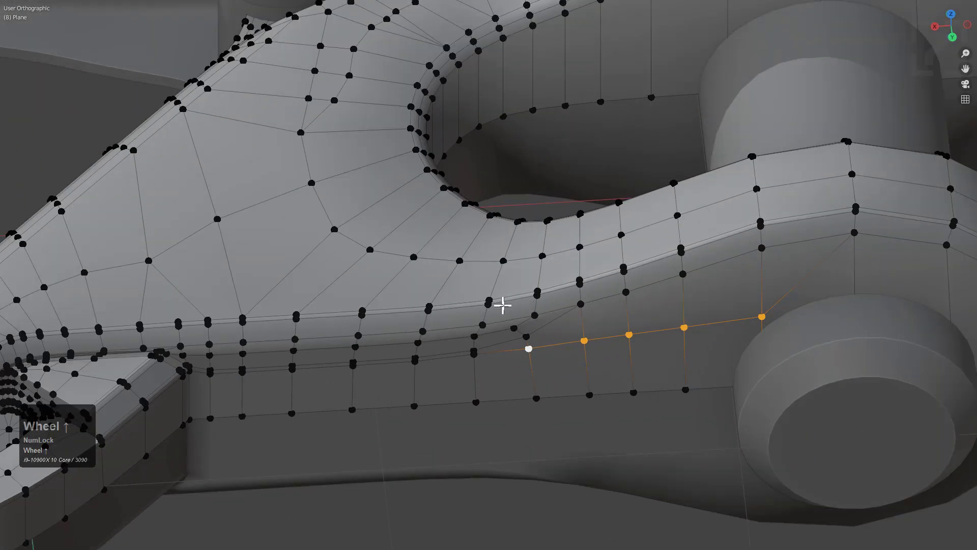
# Select the edge loop below the rounded rim on the body's side wall and slide it to refine the transition into the fork arm
pyautogui.scroll(1, 510, 321)
pyautogui.press('2')
pyautogui.keyDown('alt'); pyautogui.click(365, 357); pyautogui.keyUp('alt')
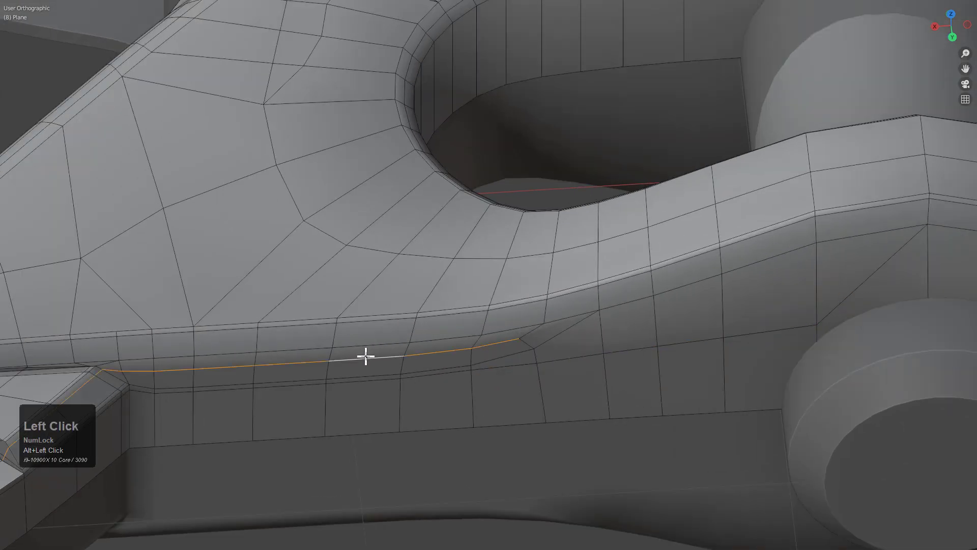
pyautogui.moveTo(366, 357); pyautogui.dragTo(489, 321, button='middle')
pyautogui.scroll(2, 488, 321)
pyautogui.press('g')
pyautogui.press('g')
pyautogui.click(611, 315)
pyautogui.press('g')
pyautogui.press('g')
pyautogui.scroll(-1, 612, 340)
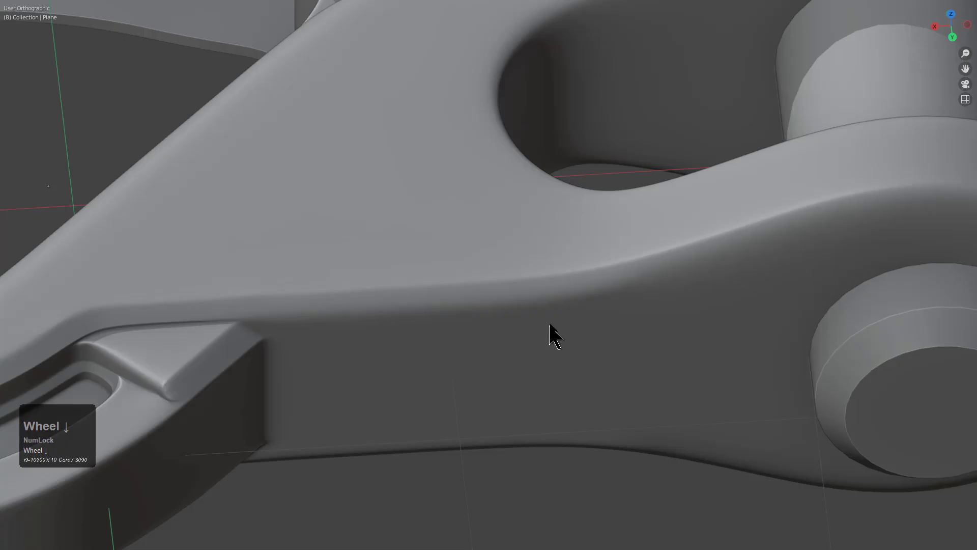
# Review the whole smoothed hook with the wireframe overlay turned on and hide the overlay again
pyautogui.scroll(-4, 547, 332)
pyautogui.moveTo(547, 332)
pyautogui.mouseDown(button='middle')
pyautogui.moveTo(476, 338)
pyautogui.moveTo(655, 321)
pyautogui.moveTo(570, 339)
pyautogui.moveTo(496, 318)
pyautogui.moveTo(544, 327)
pyautogui.mouseUp(button='middle')
pyautogui.hotkey('alt', 'a')
pyautogui.keyDown('shift'); pyautogui.moveTo(545, 327); pyautogui.dragTo(562, 312, button='middle'); pyautogui.keyUp('shift')
pyautogui.keyDown('shift'); pyautogui.moveTo(562, 311); pyautogui.dragTo(557, 297, button='middle'); pyautogui.keyUp('shift')
pyautogui.hotkey('alt', 'v')
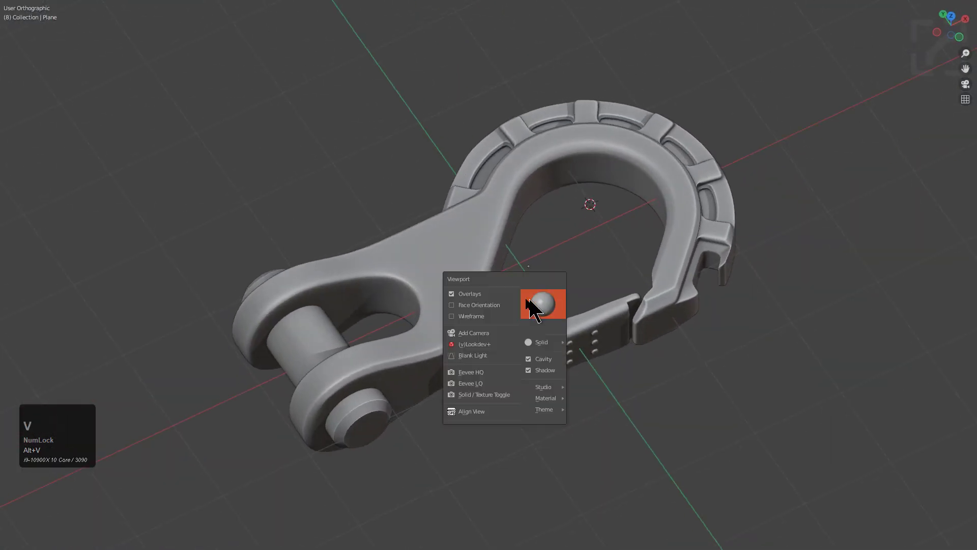
pyautogui.click(553, 304)
pyautogui.hotkey('alt', 'a')
pyautogui.moveTo(530, 328); pyautogui.dragTo(600, 306, button='middle')
pyautogui.hotkey('alt', 'v')
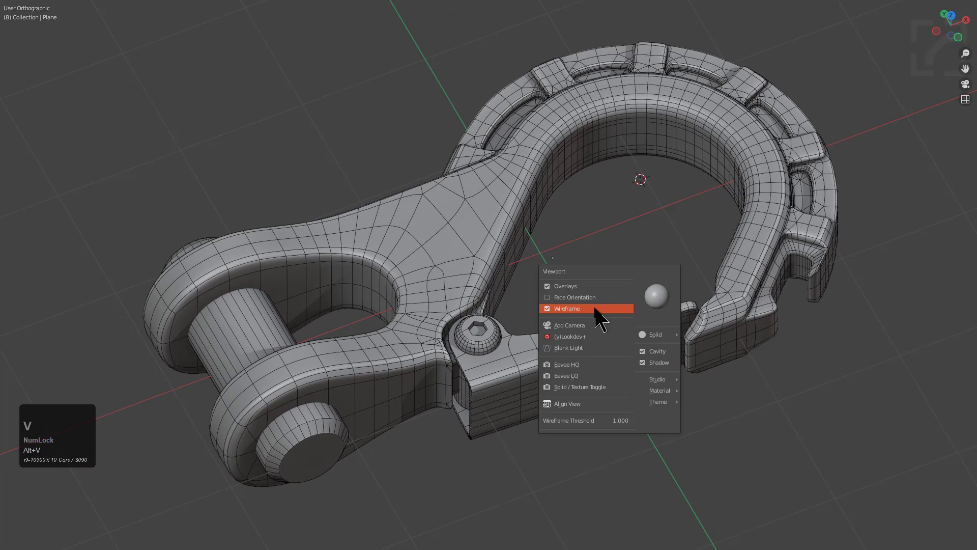
pyautogui.click(599, 320)
pyautogui.moveTo(599, 320); pyautogui.dragTo(622, 307, button='middle')
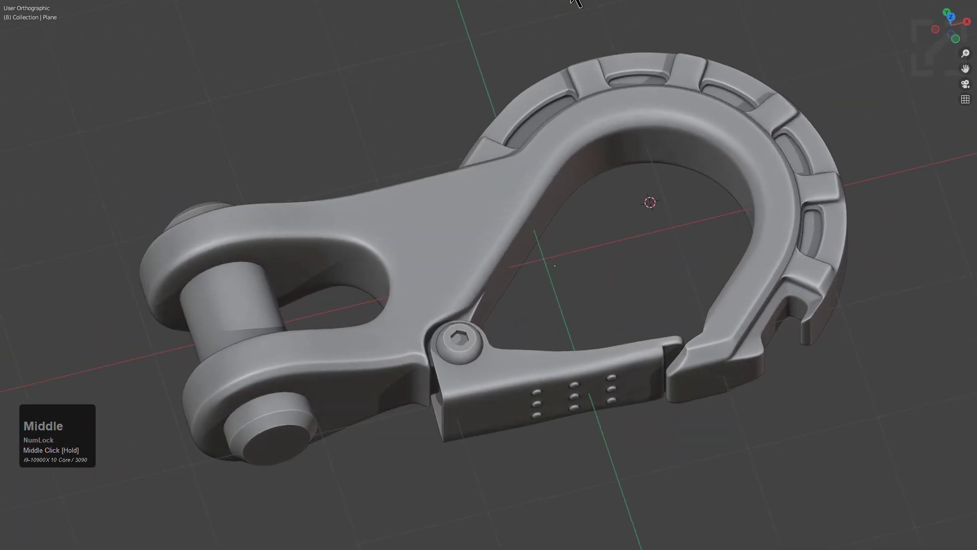